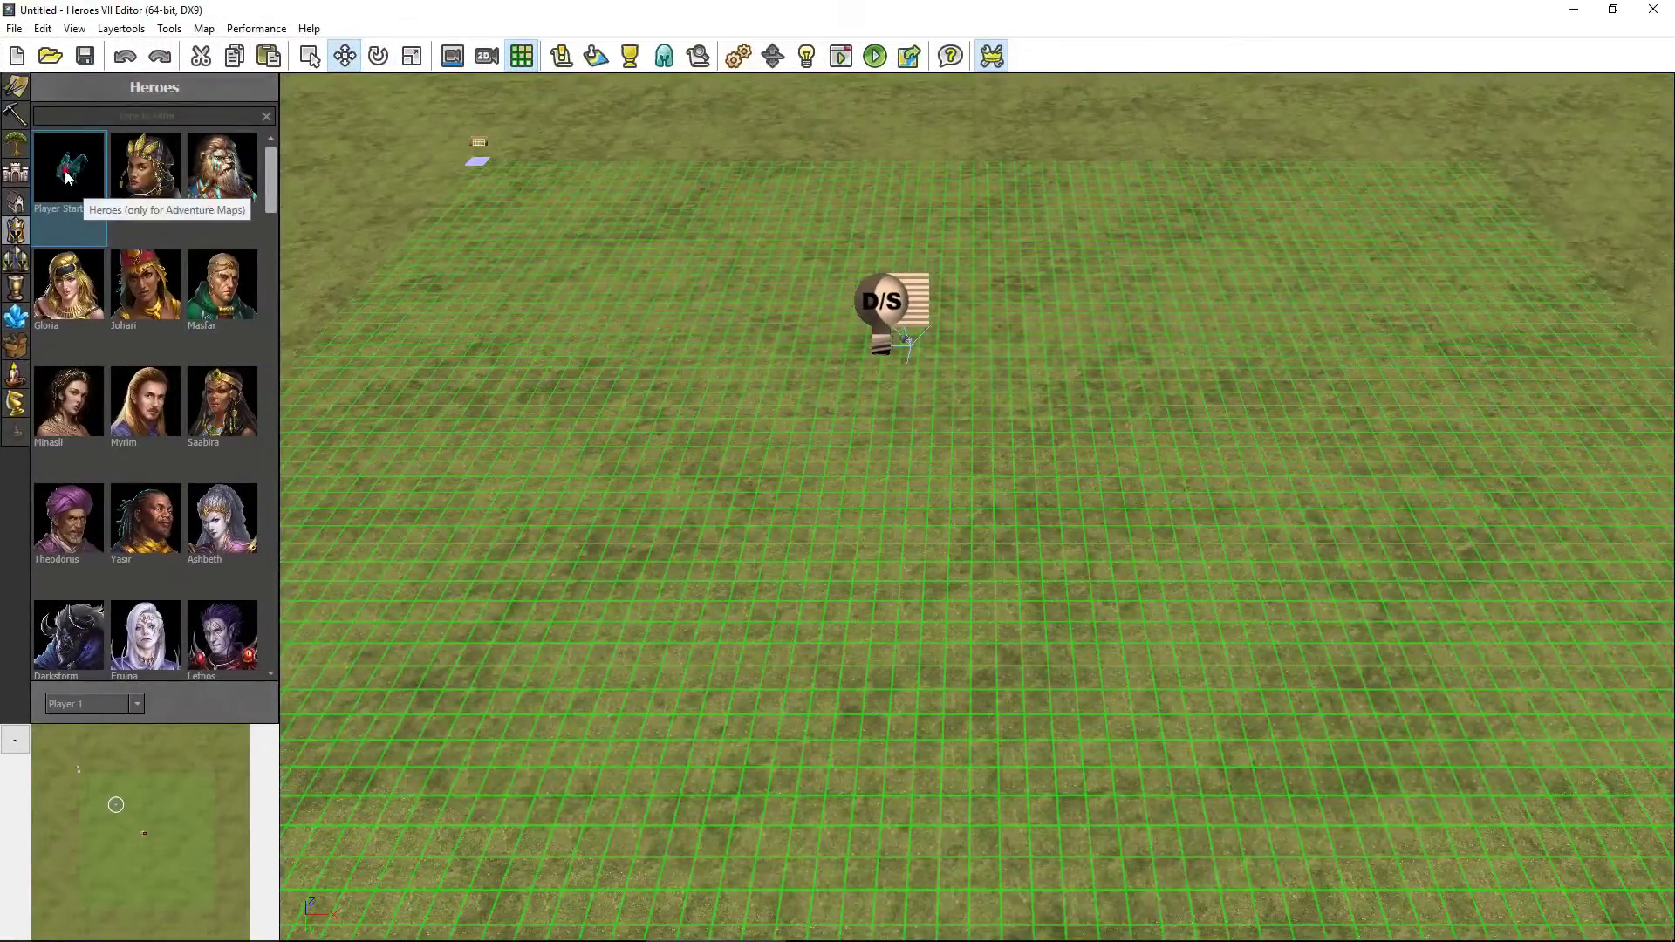
# - Place side-by-side Player 1 and Player 2 start markers, then switch to the Unreal Editor layout
pyautogui.click(805, 613)
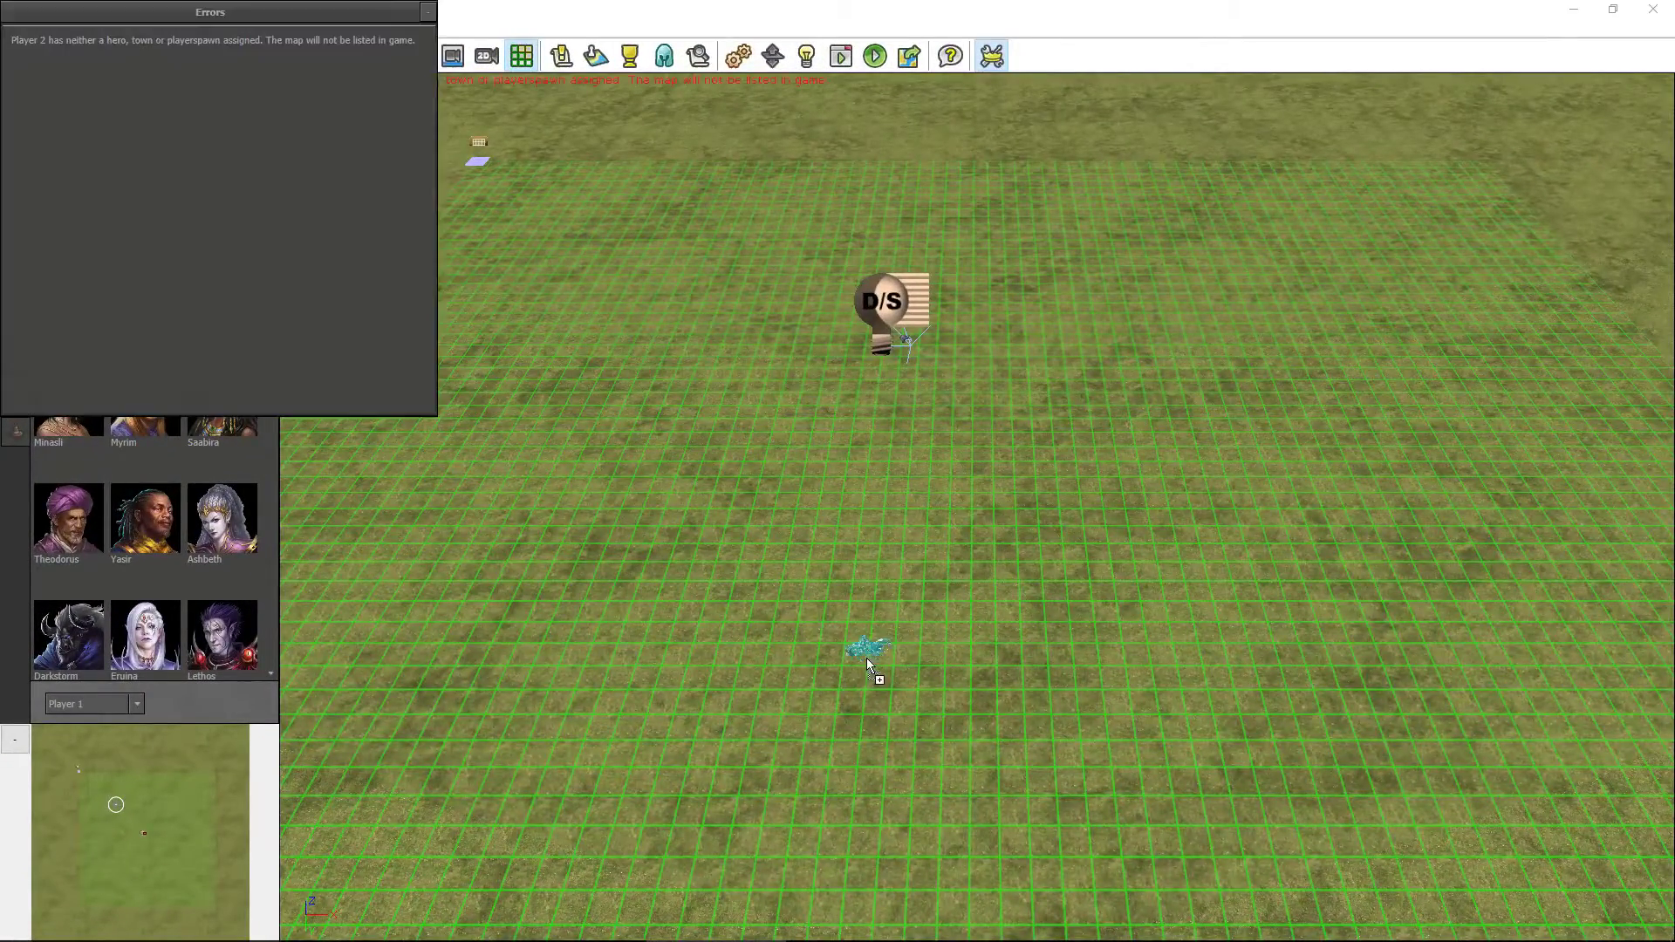
pyautogui.click(428, 16)
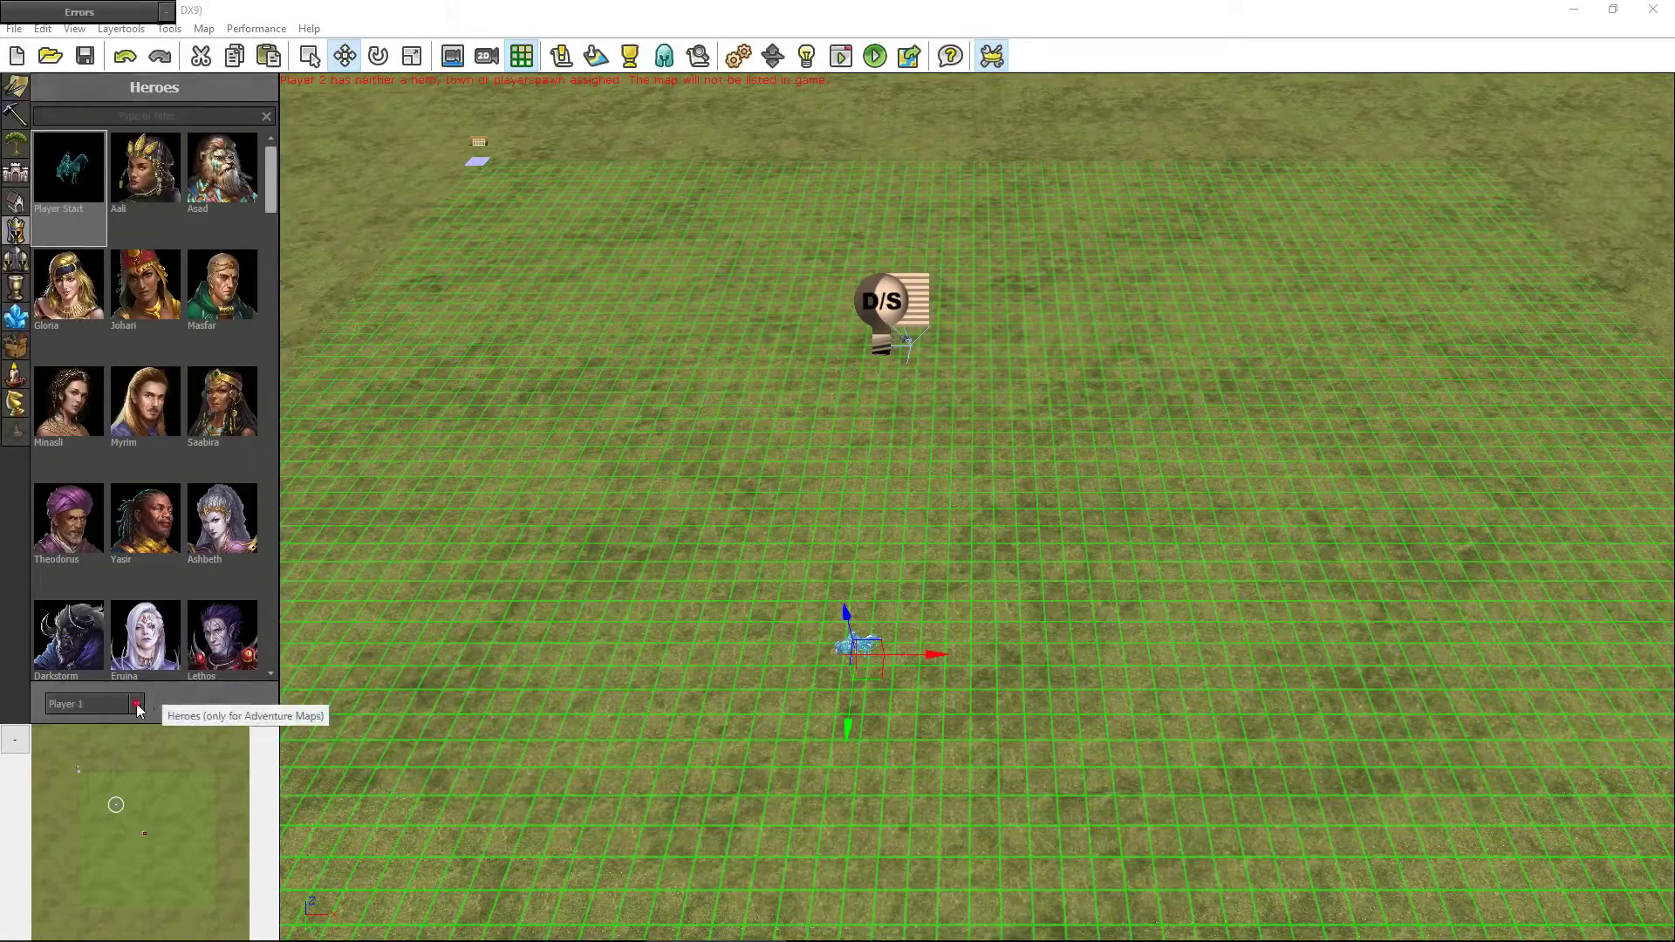
pyautogui.click(136, 704)
pyautogui.click(101, 748)
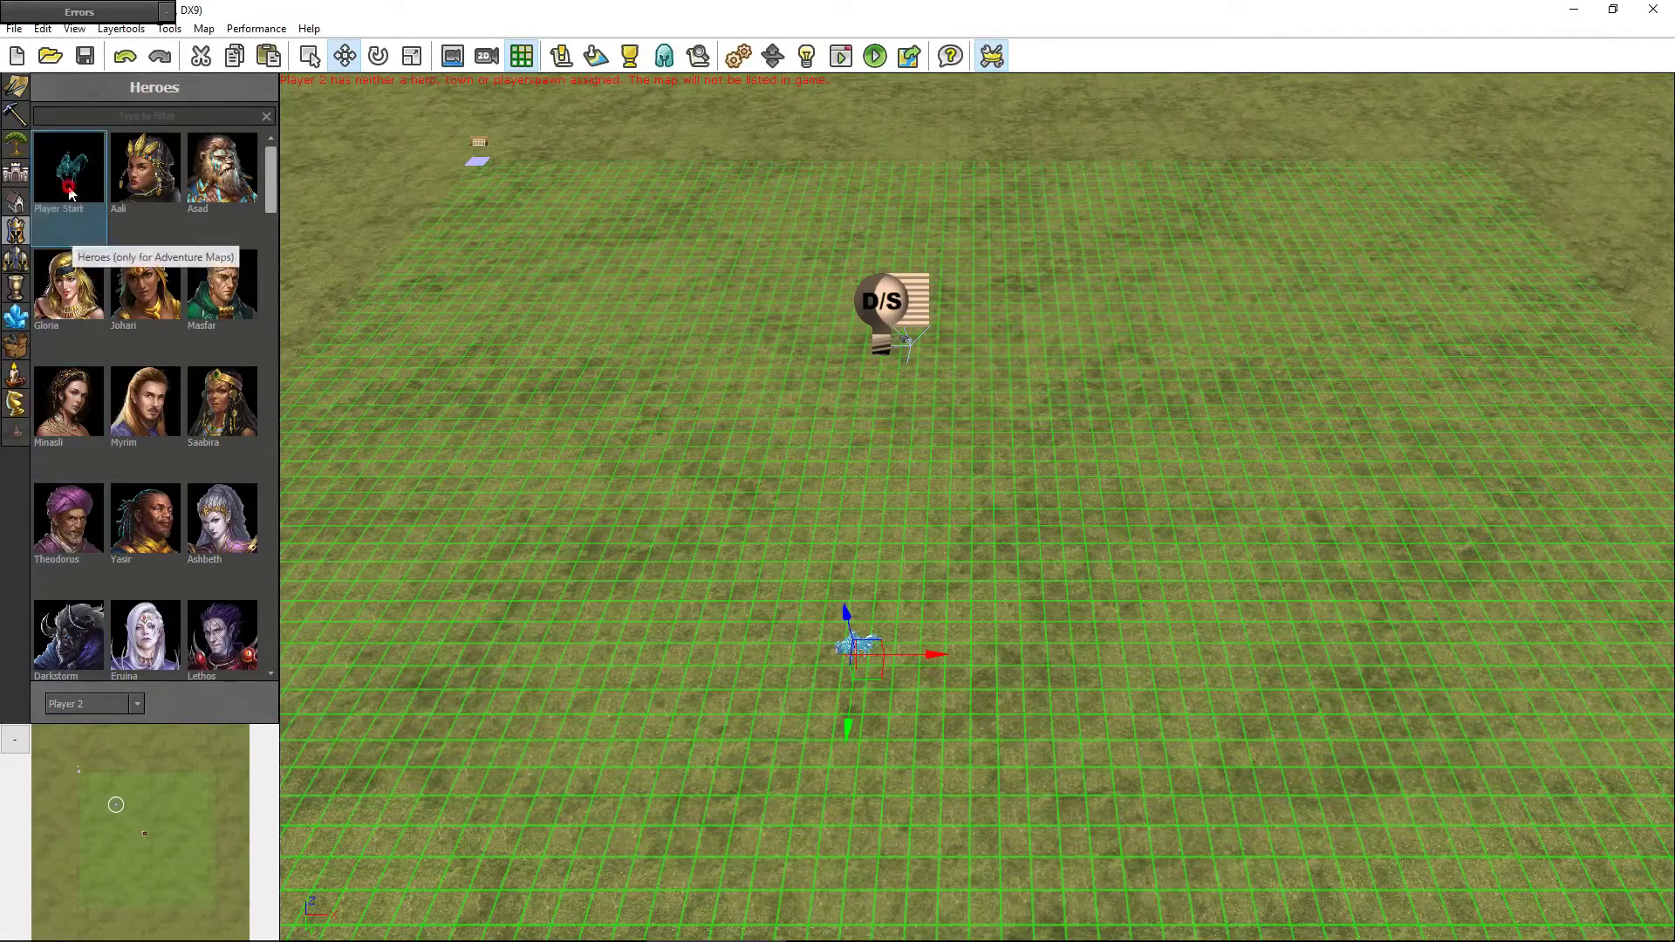
pyautogui.click(925, 659)
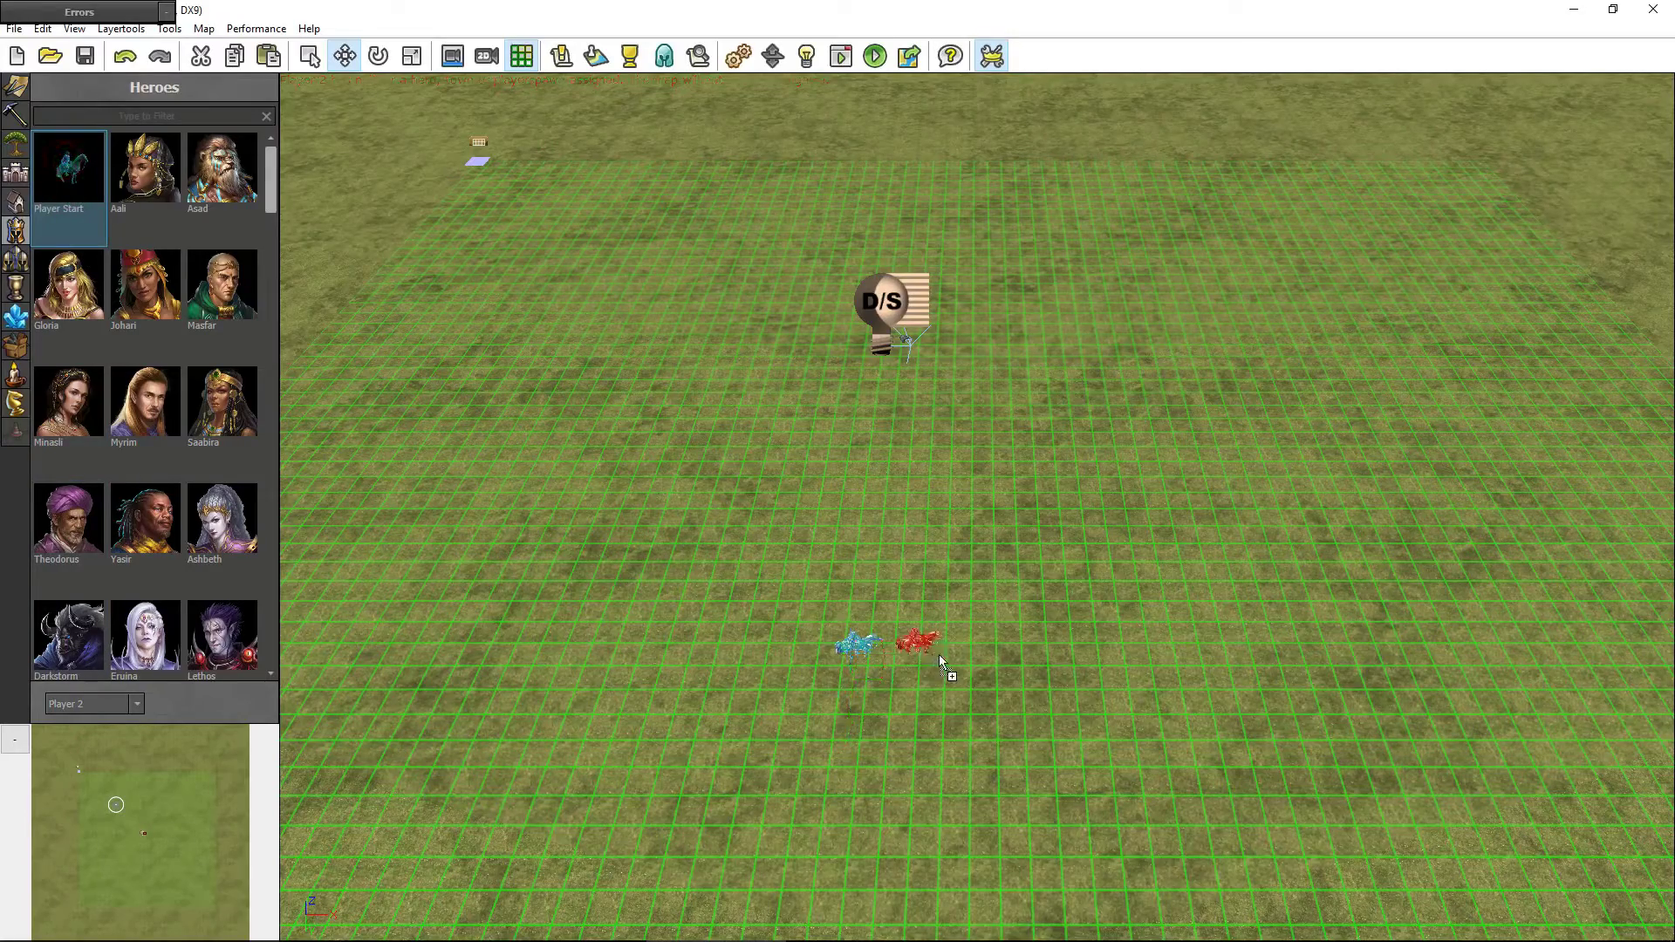
pyautogui.click(873, 693)
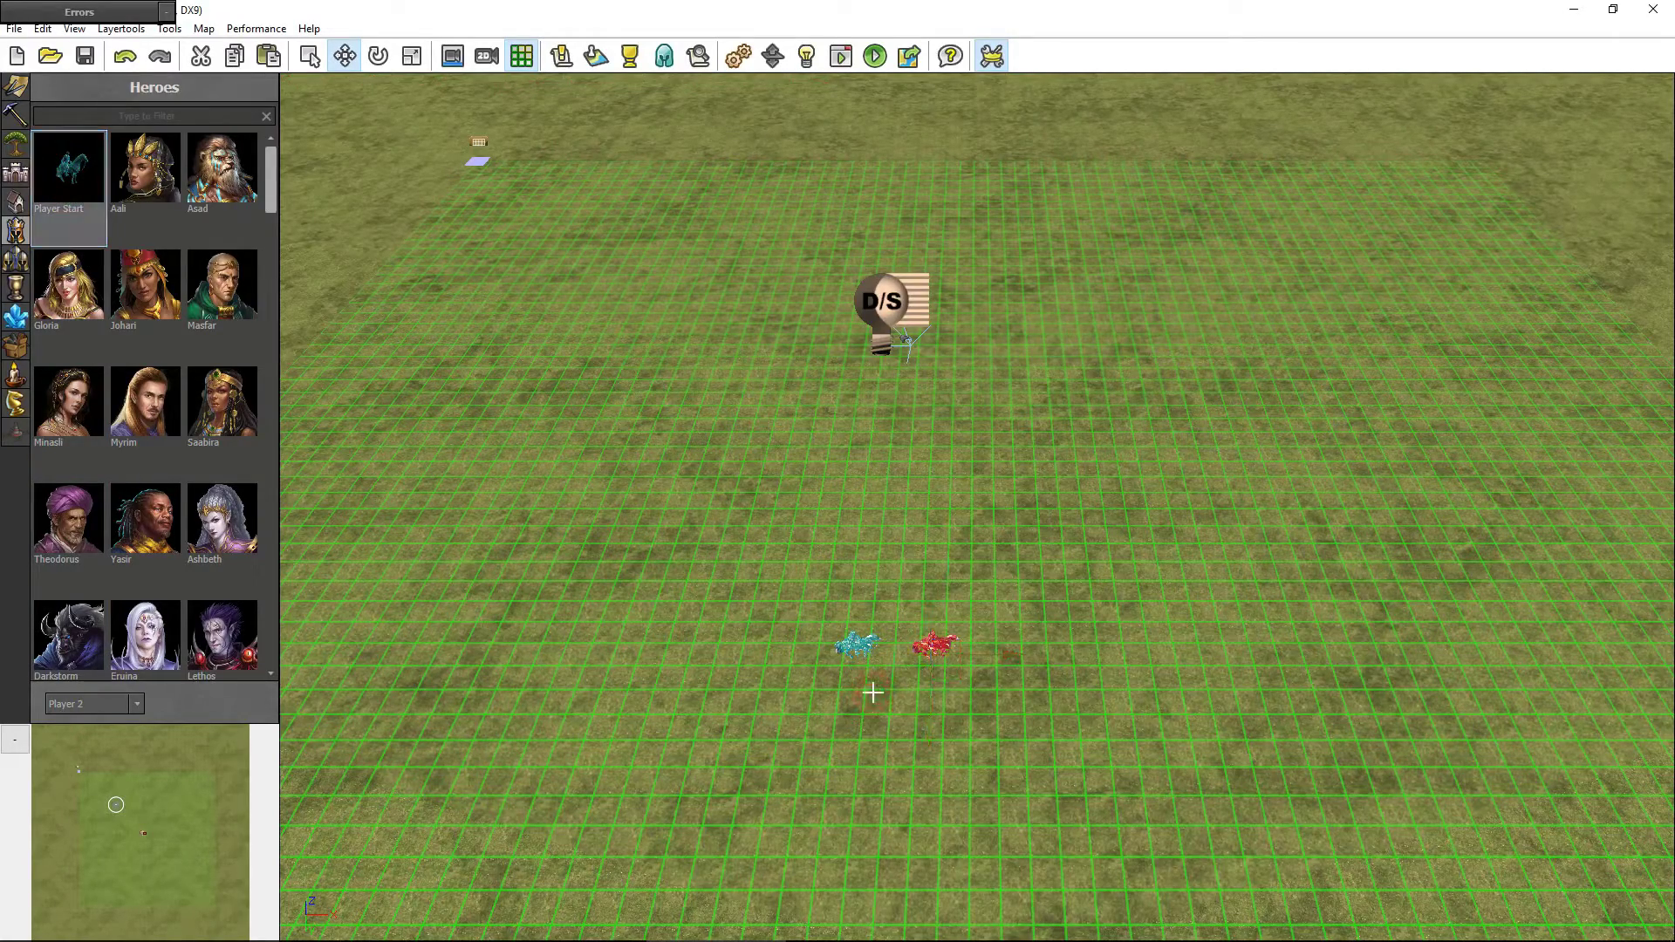
pyautogui.click(994, 55)
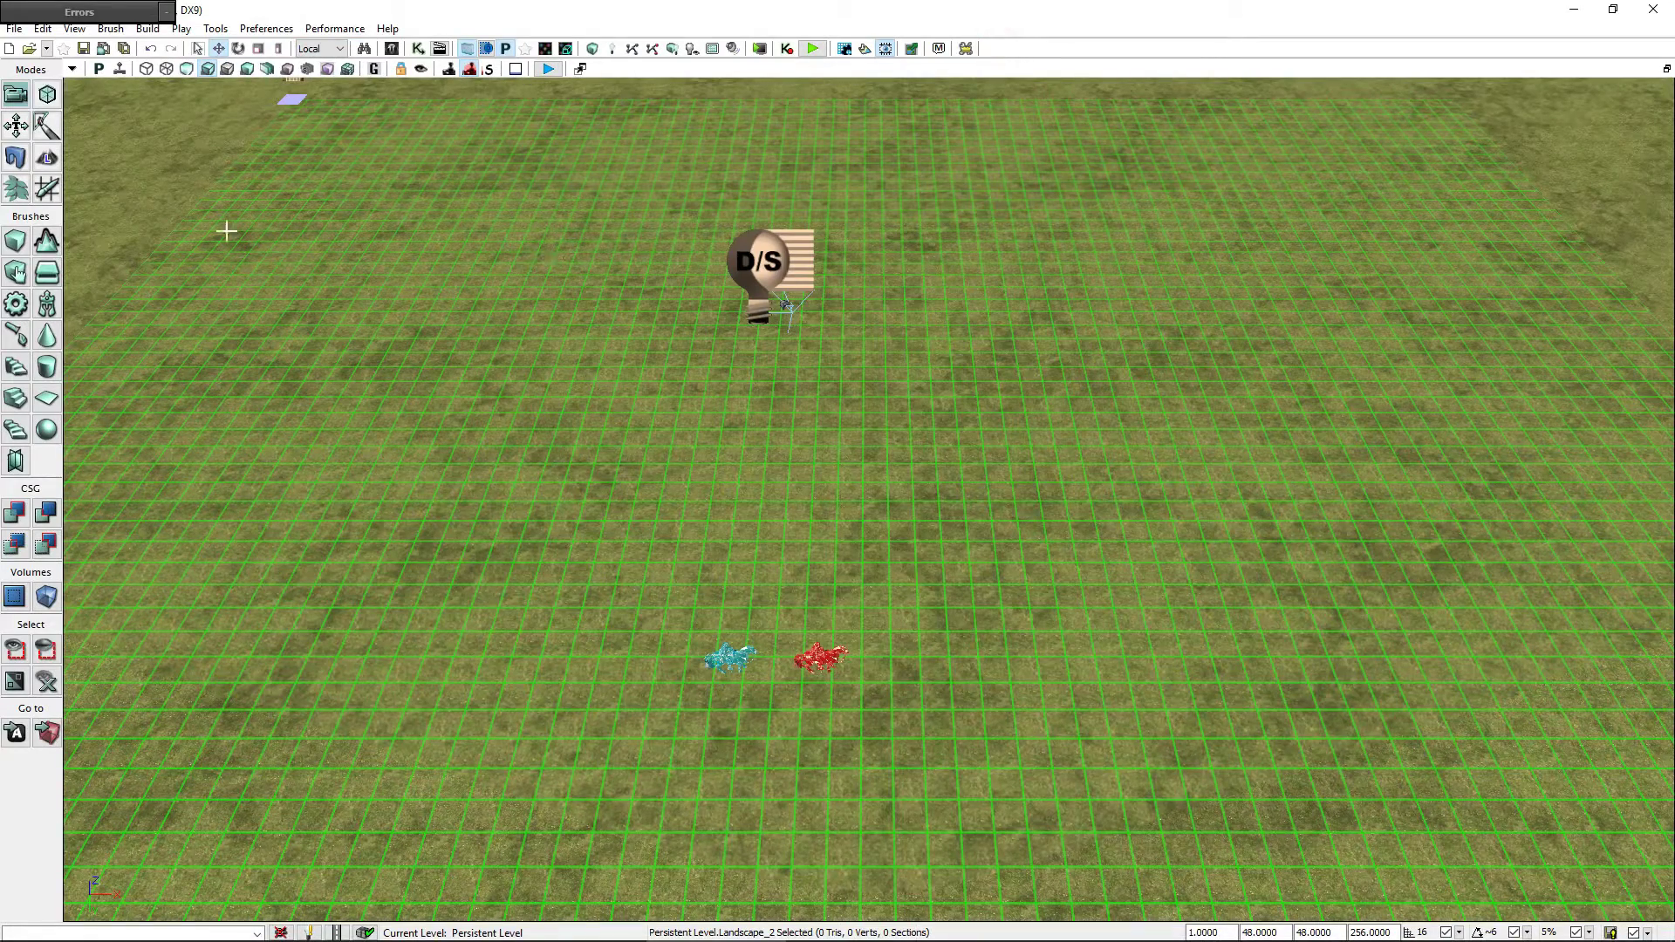
# - Save the map as Apocalypse.umap in the EditorWorkspace folder
pyautogui.click(84, 50)
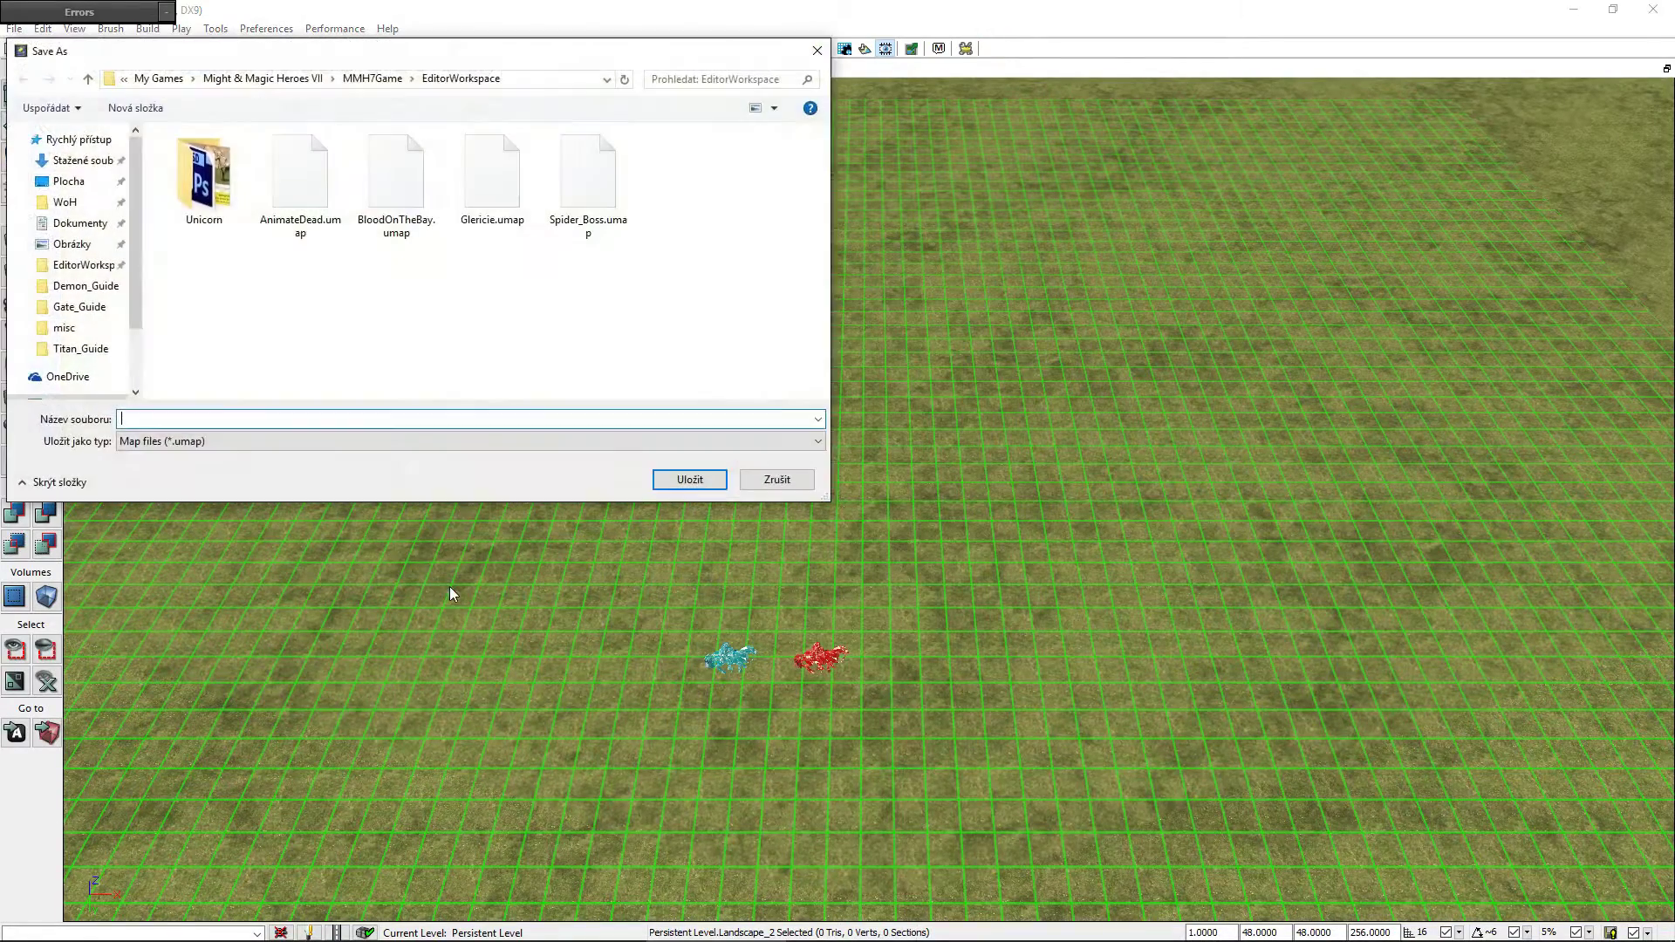
pyautogui.write('Apo')
pyautogui.write('e')
pyautogui.press('Return')
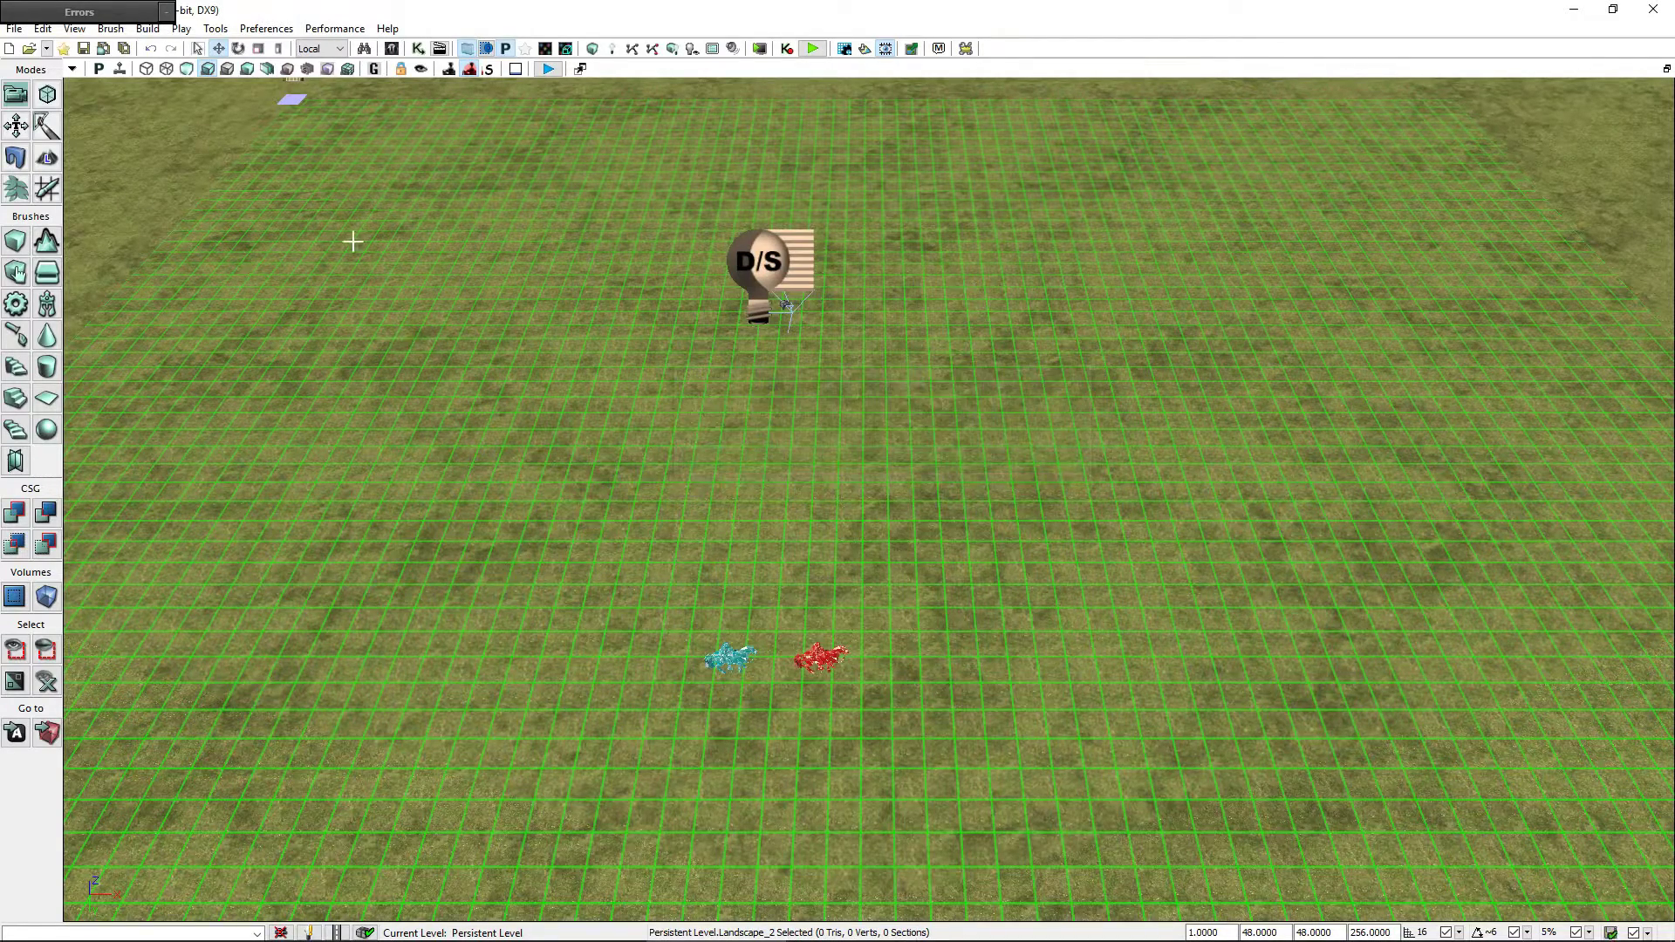
# - Place the 01_ and 02_Hammerfall_Ensemble prefabs near the top of the map from the Content Browser
pyautogui.click(394, 49)
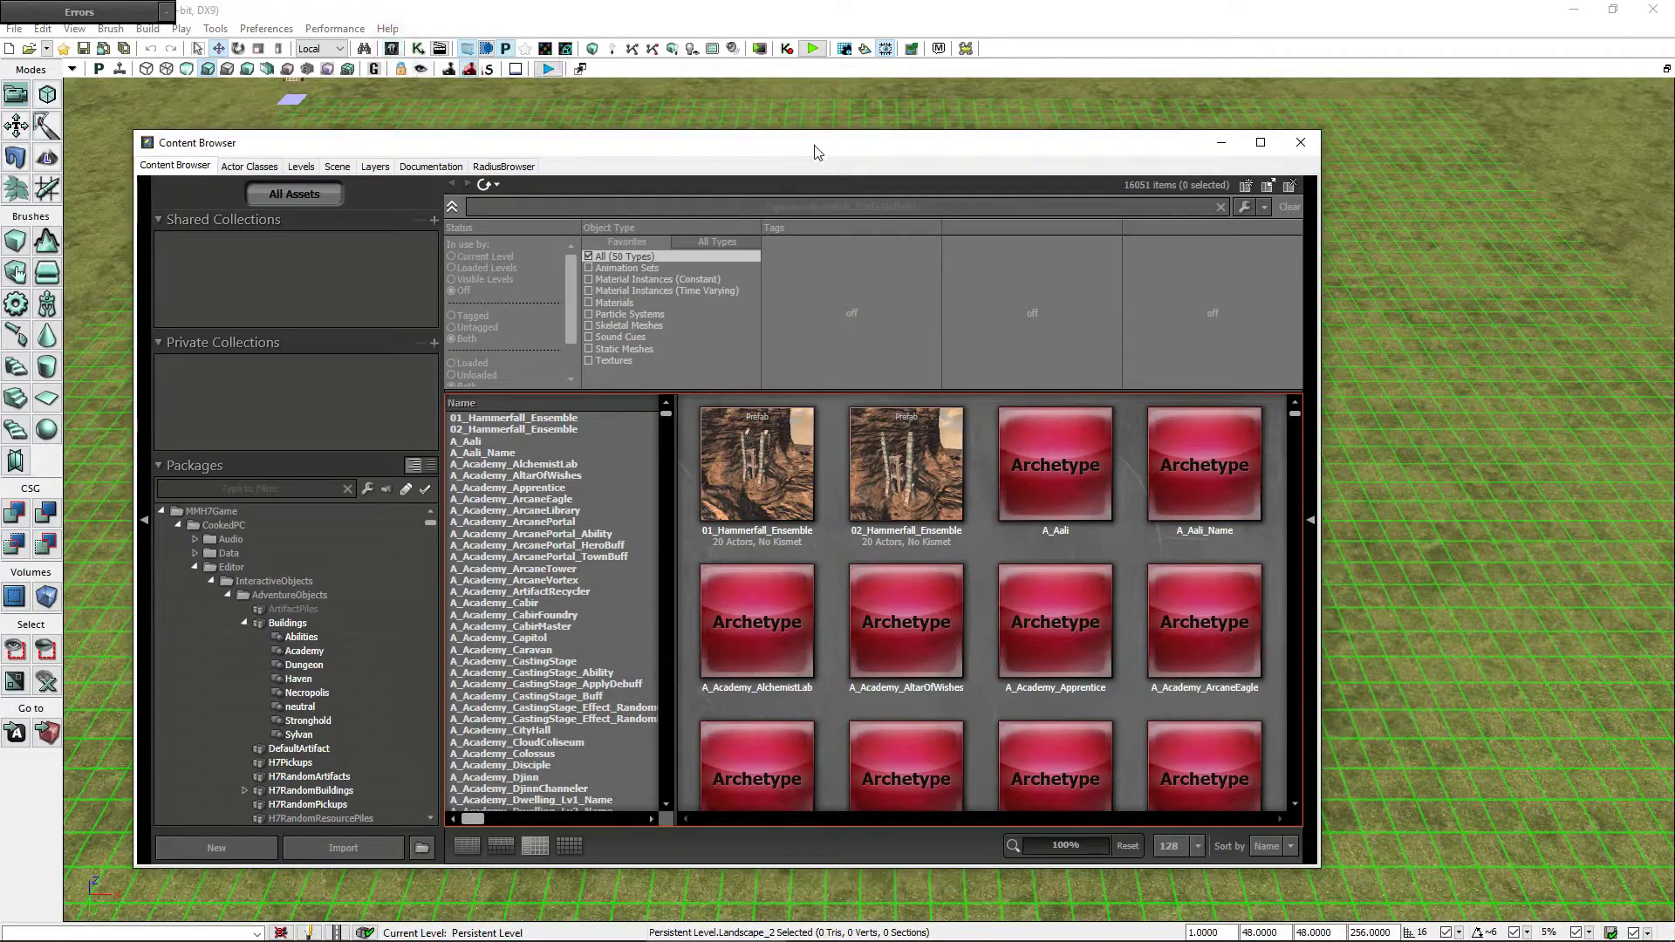
pyautogui.moveTo(820, 154); pyautogui.dragTo(905, 273)
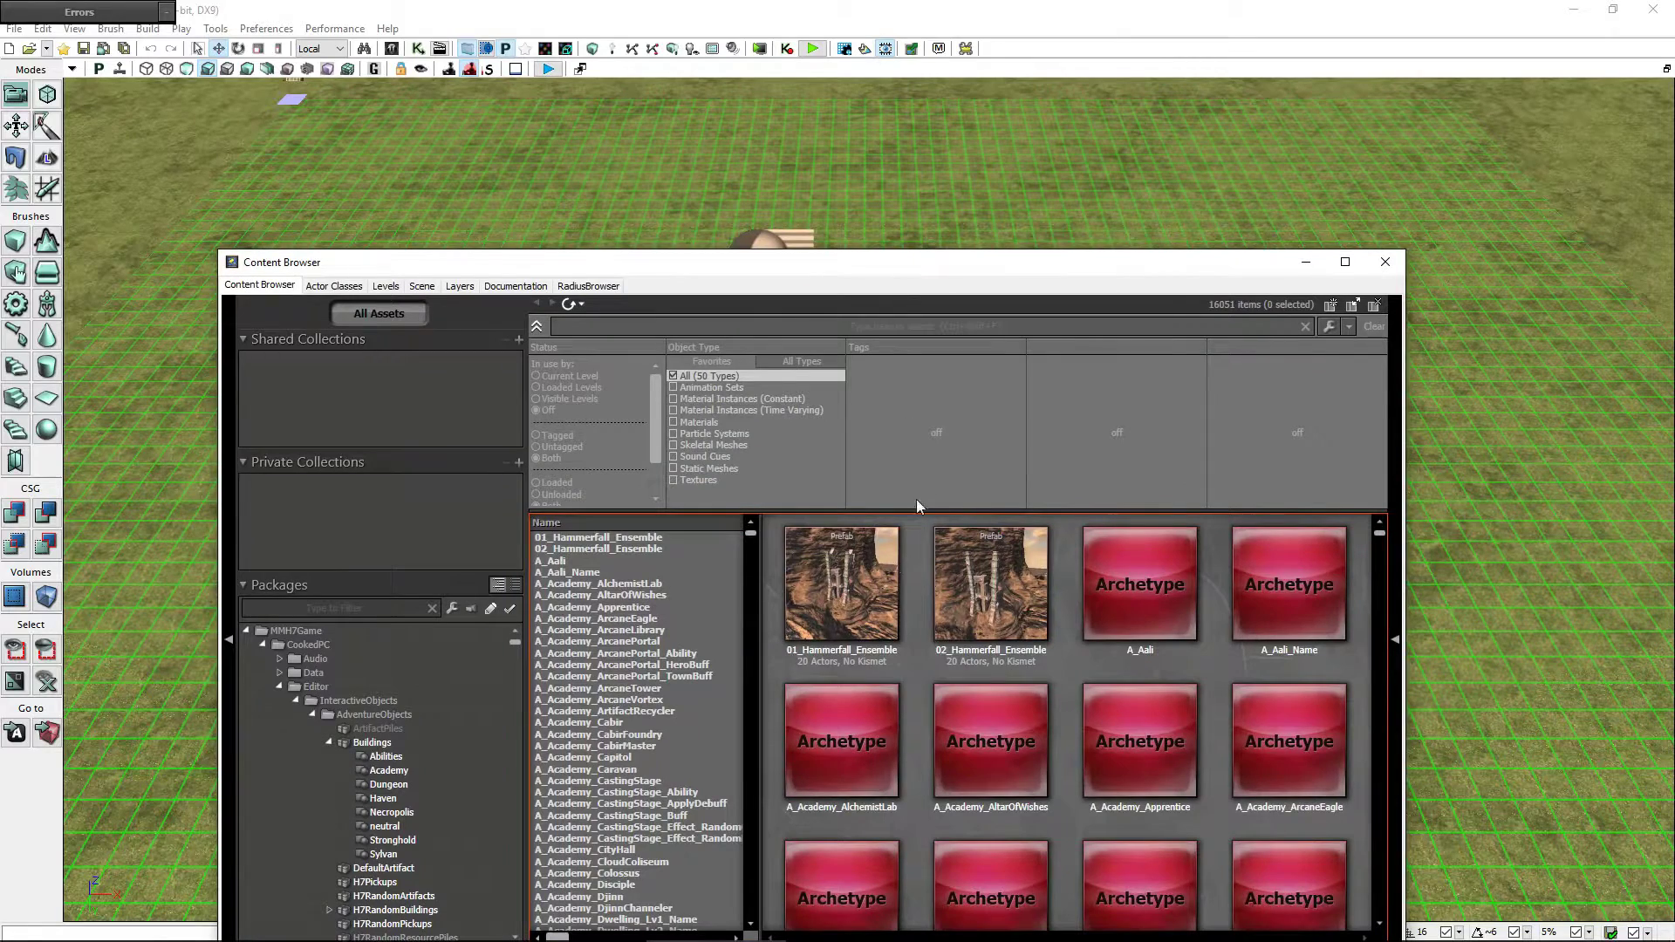
pyautogui.click(871, 583)
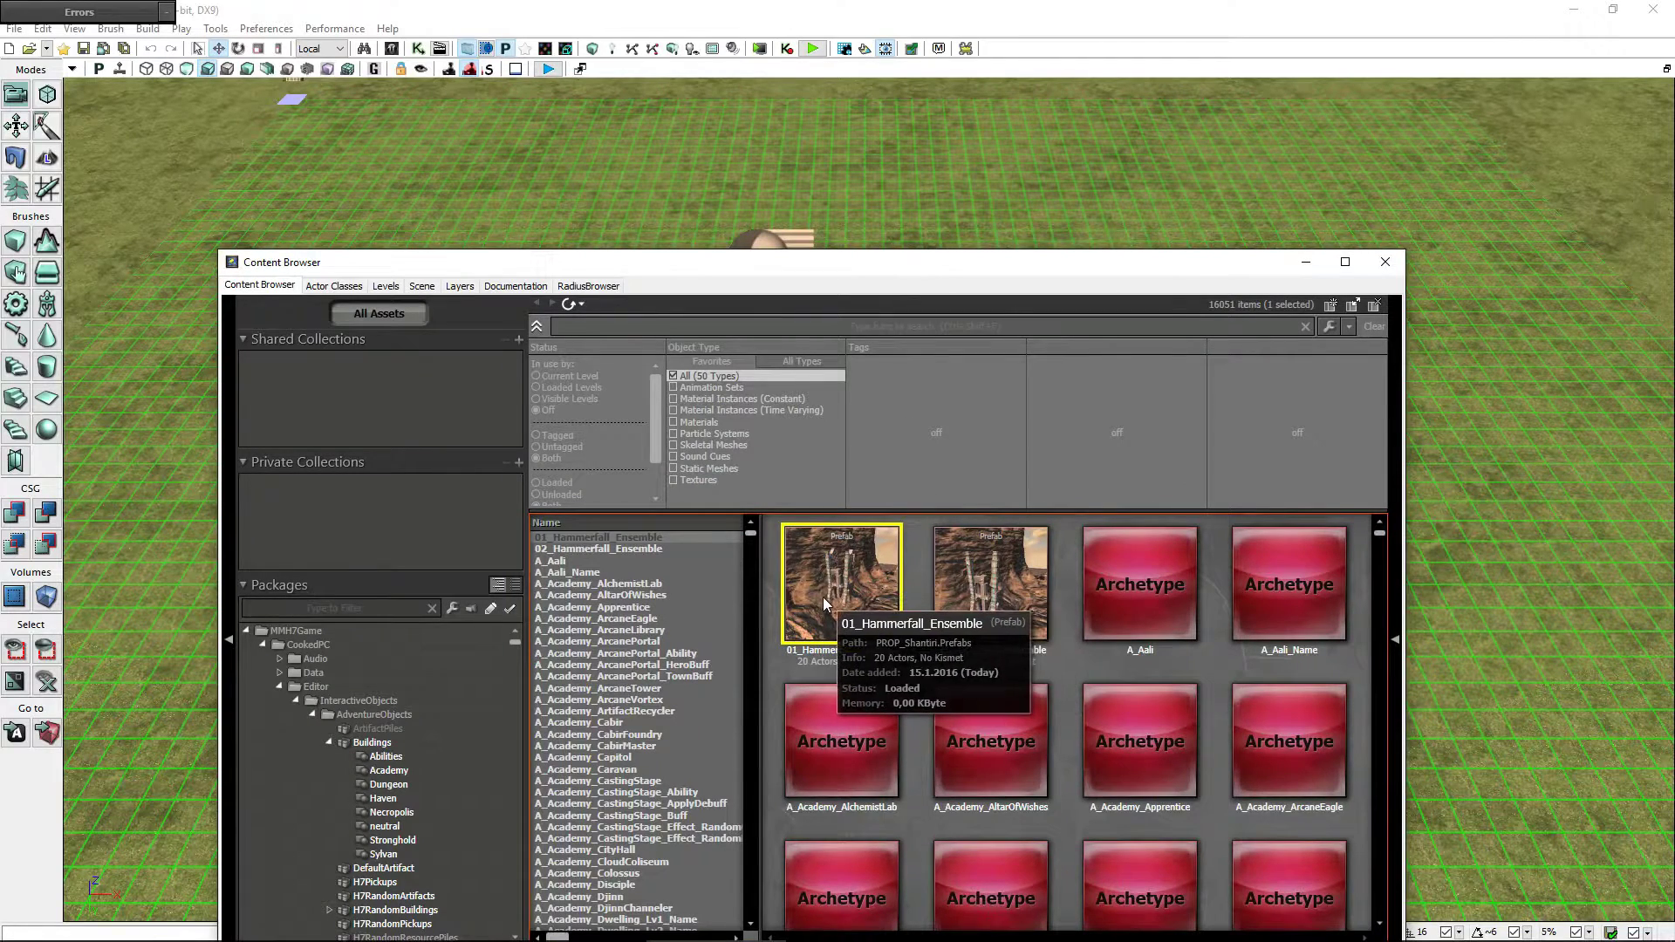
pyautogui.moveTo(824, 602); pyautogui.dragTo(786, 179)
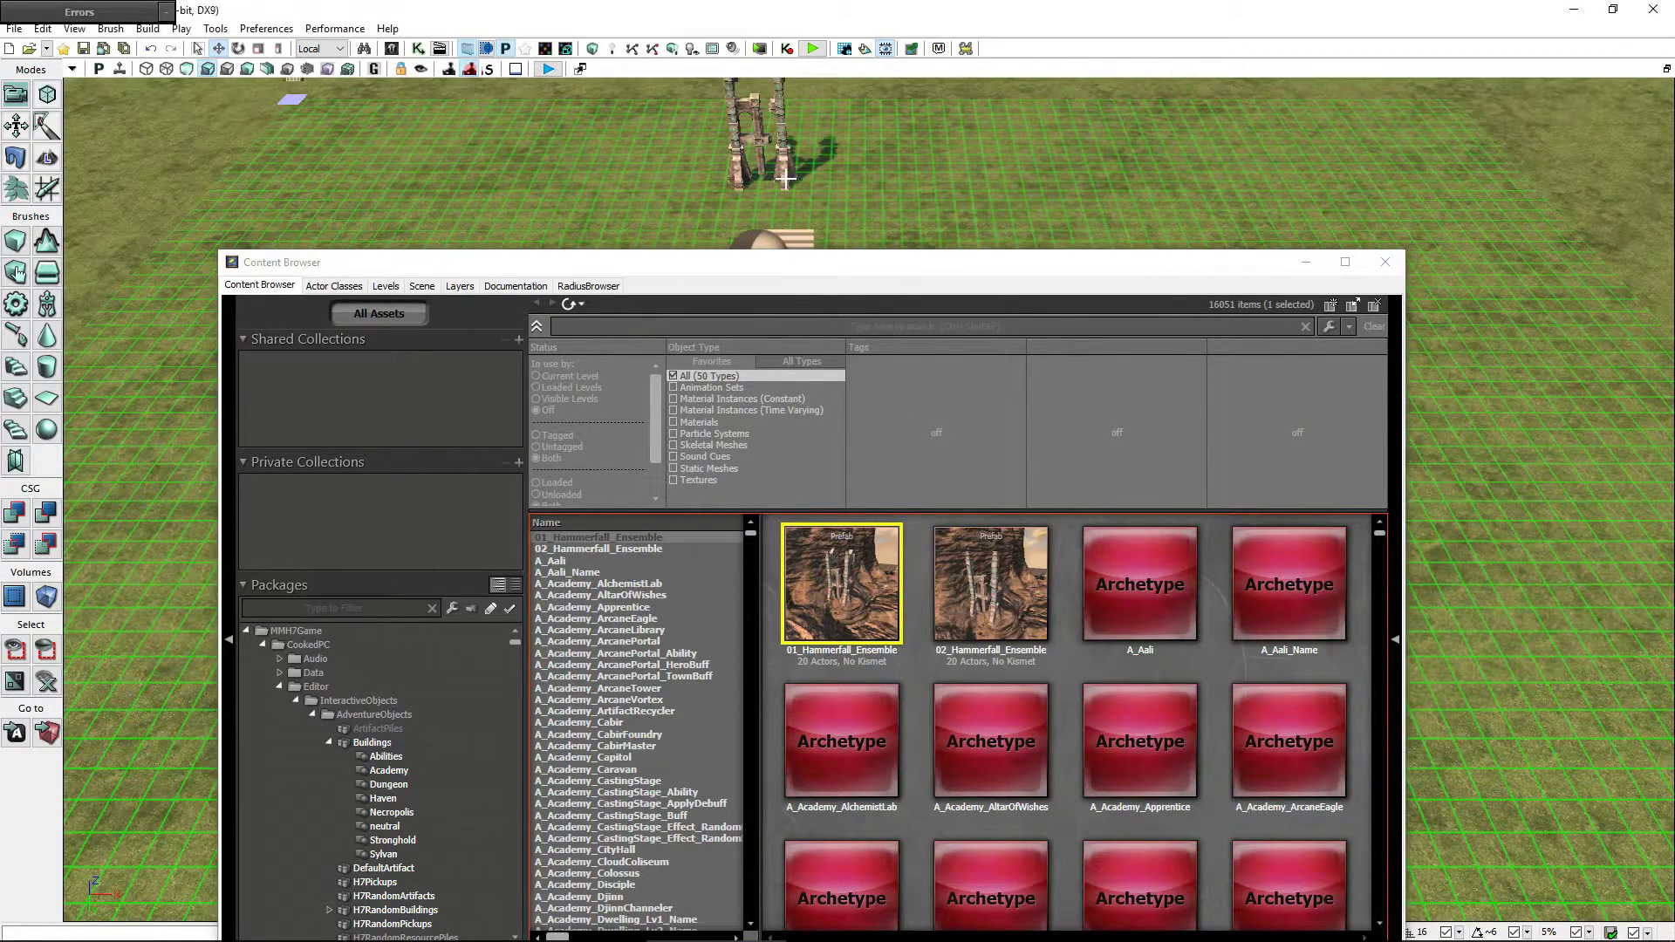
pyautogui.click(992, 595)
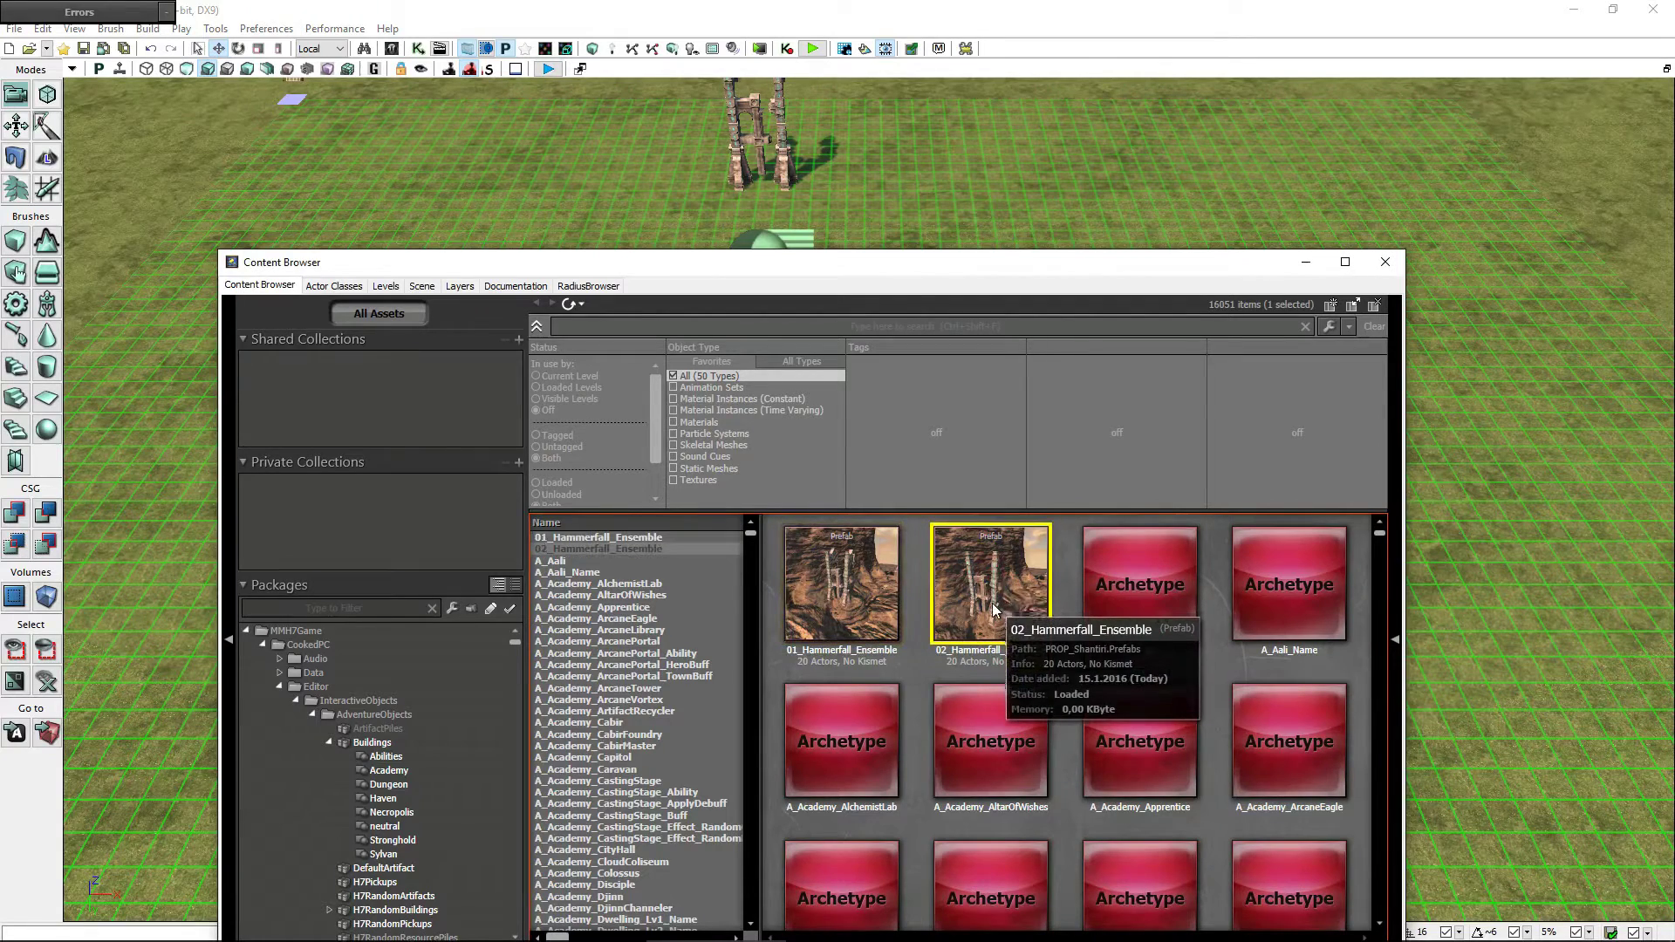
pyautogui.moveTo(992, 595)
pyautogui.mouseDown()
pyautogui.moveTo(947, 350)
pyautogui.moveTo(865, 174)
pyautogui.mouseUp()
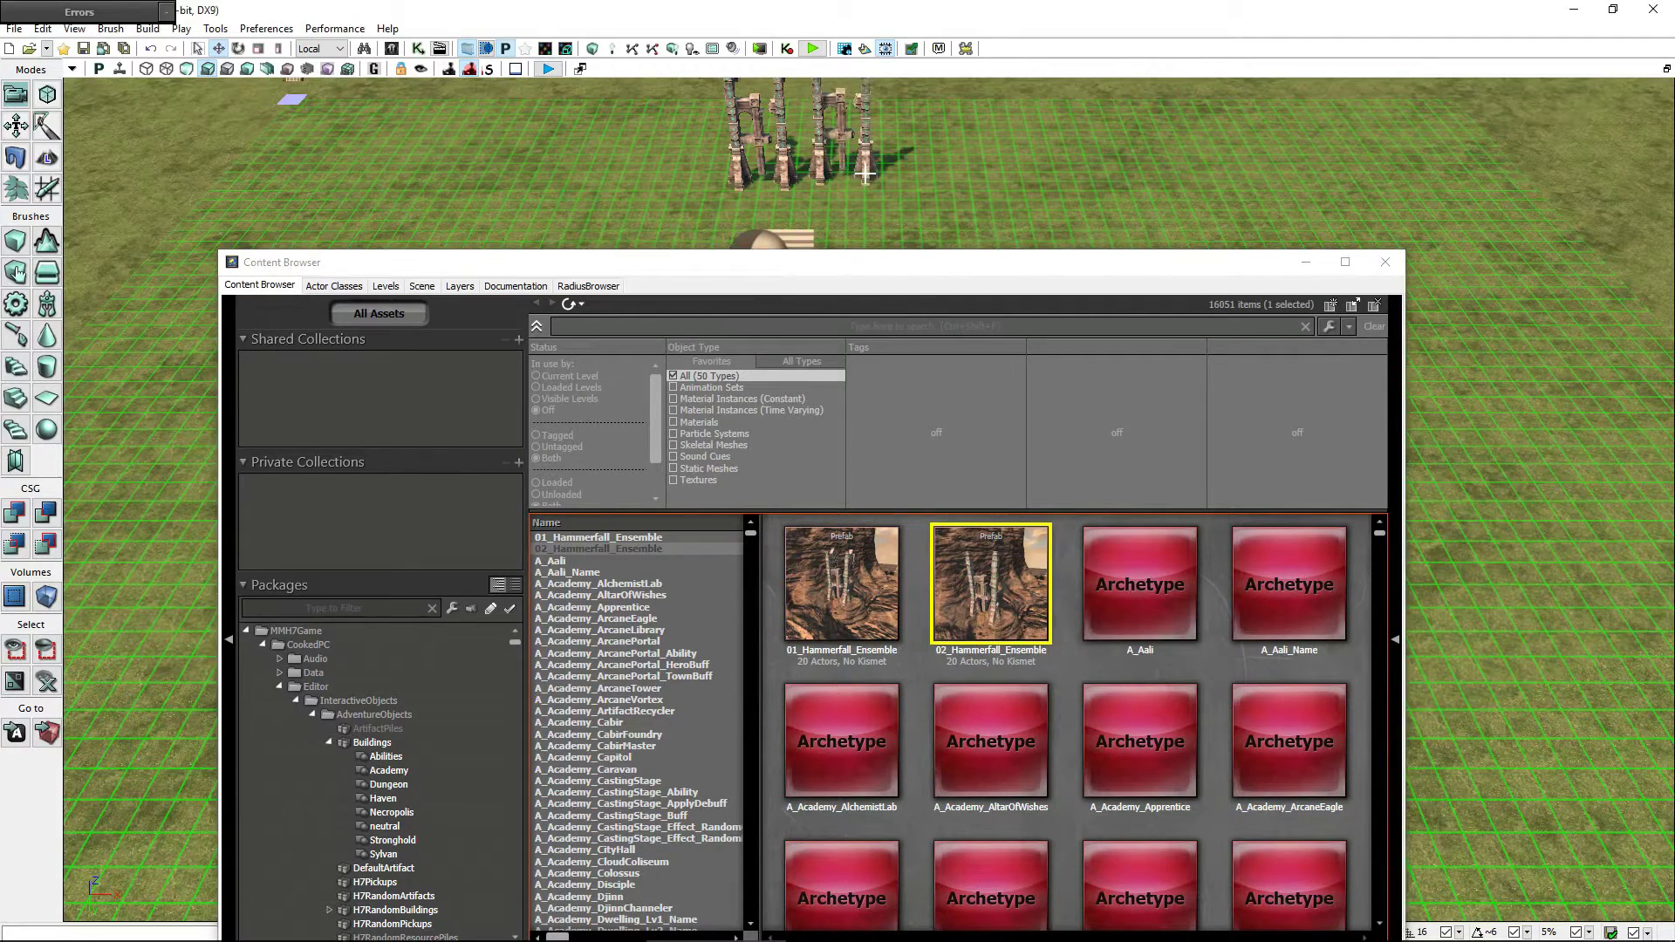
# - Search 'shantiri hou' and place two Shantiri_House_Ruin01 prefabs at the map's upper left and upper right
pyautogui.click(845, 277)
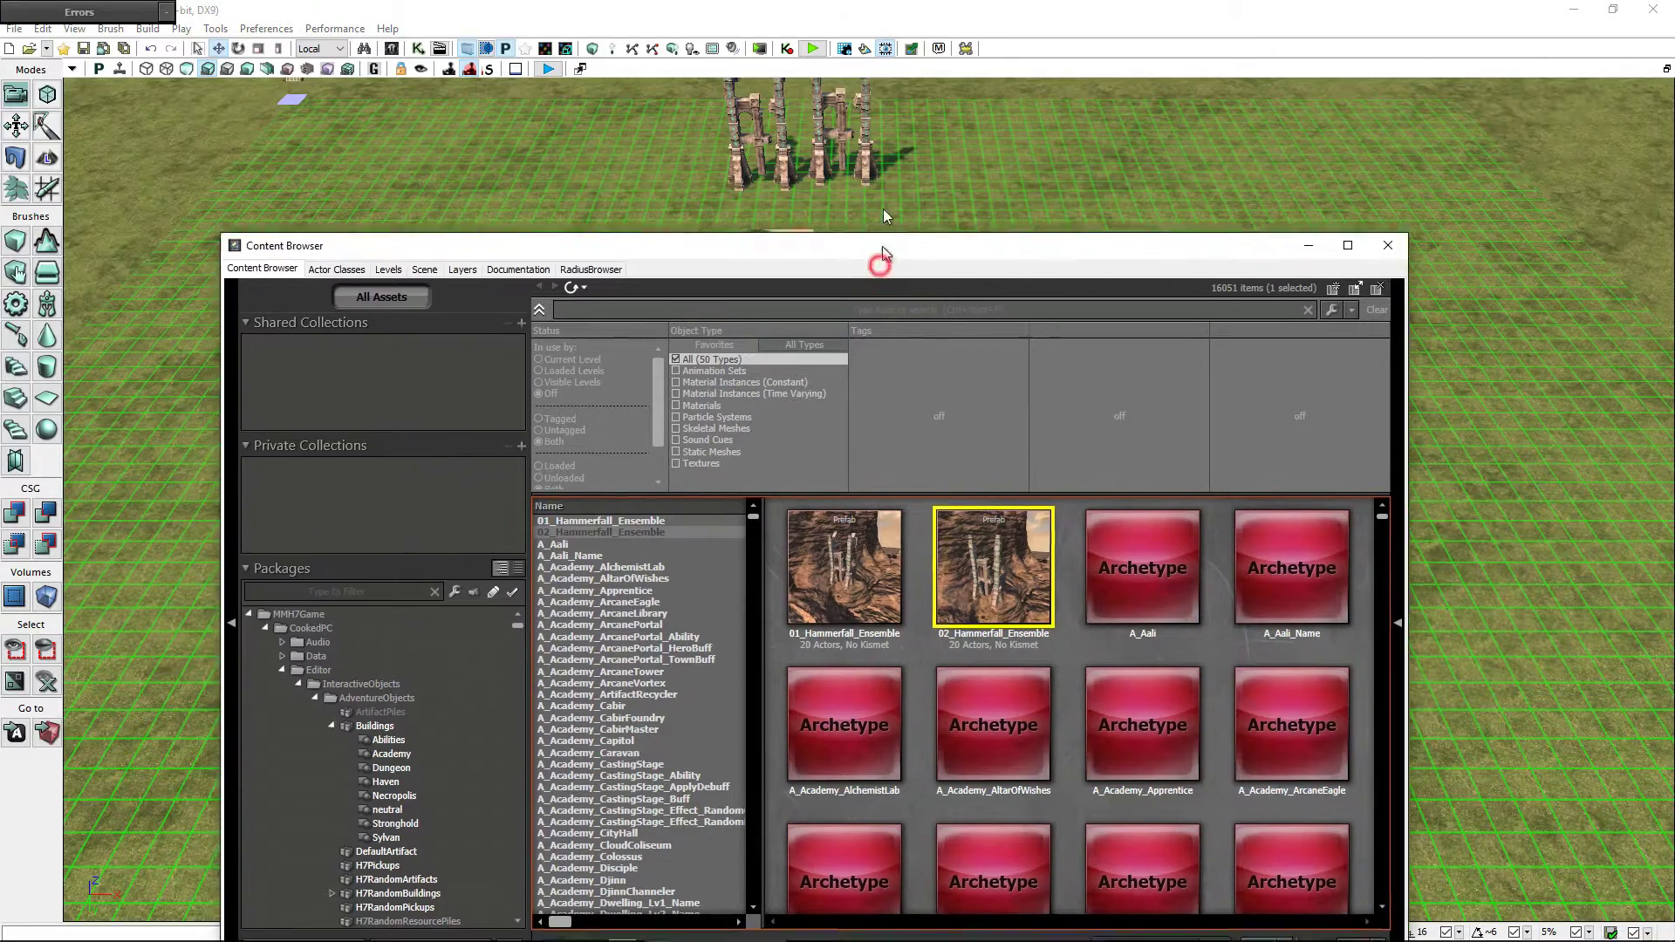
pyautogui.moveTo(881, 276); pyautogui.dragTo(889, 161)
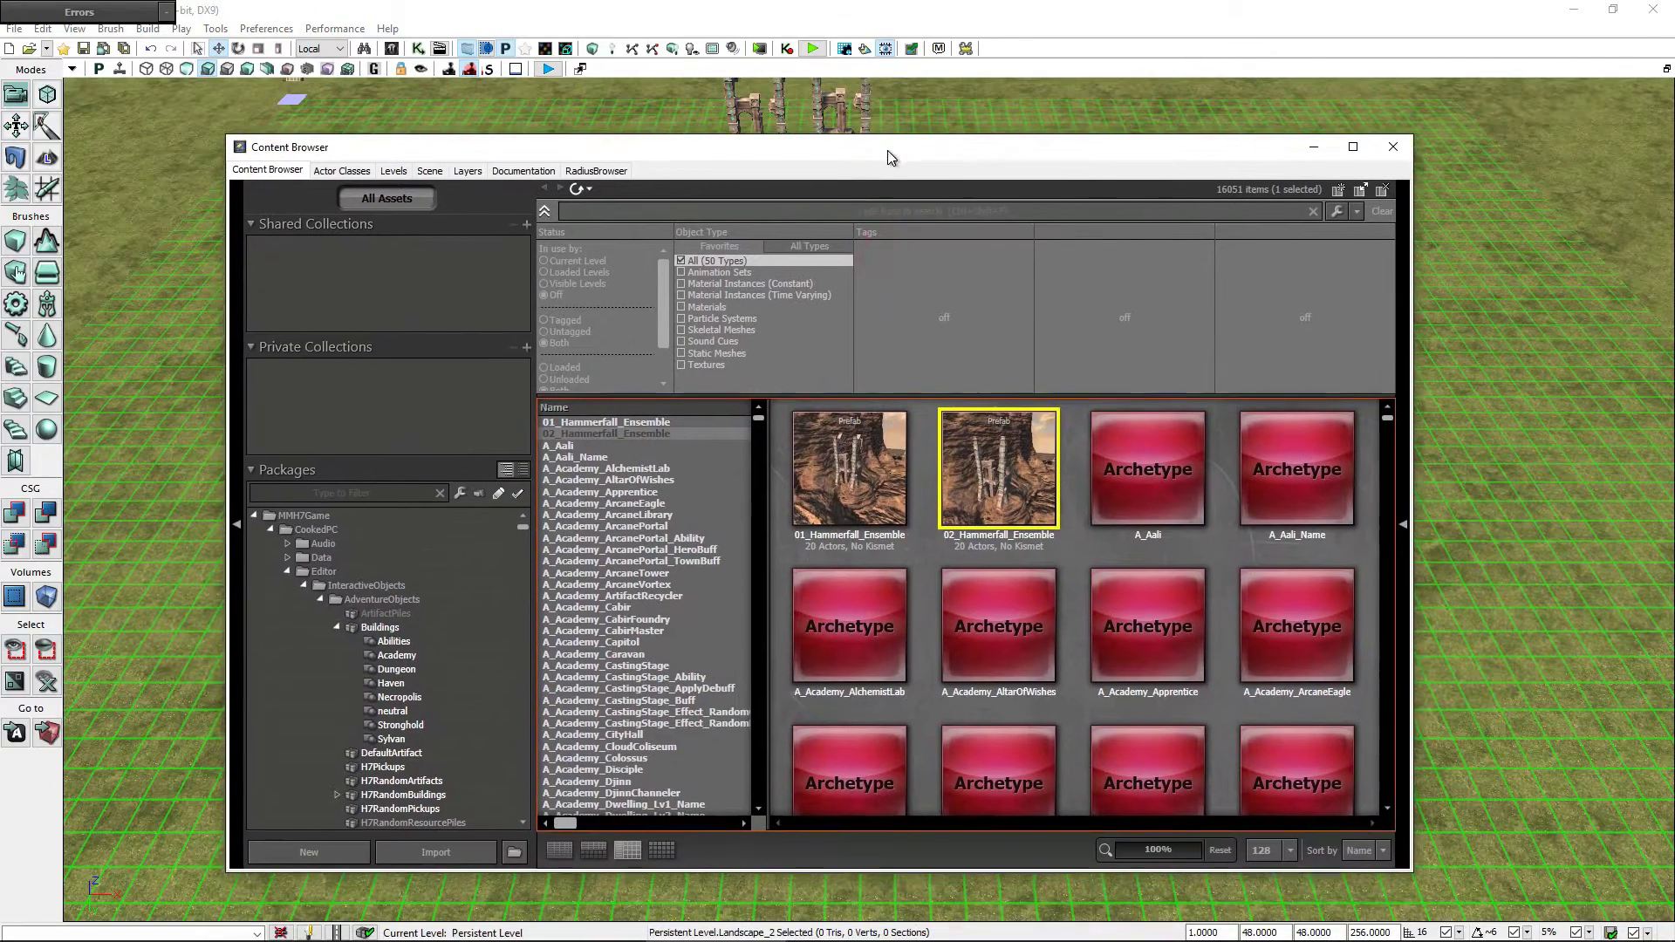
pyautogui.click(683, 214)
pyautogui.write('shantiri hou')
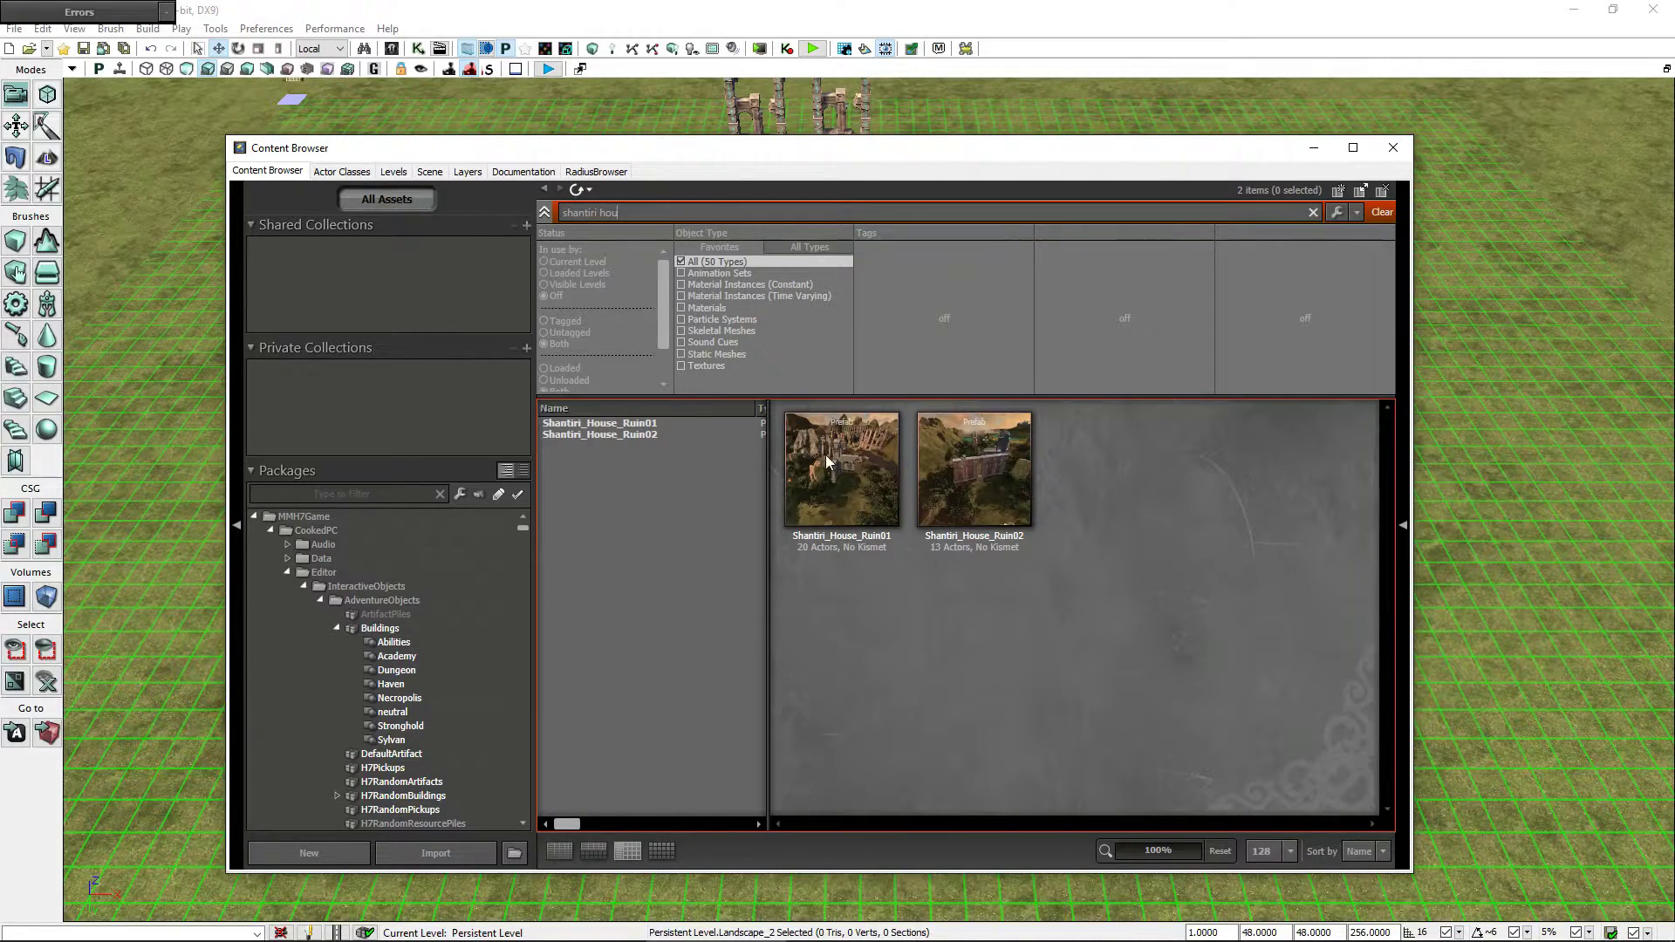
pyautogui.click(829, 462)
pyautogui.moveTo(975, 164); pyautogui.dragTo(974, 295)
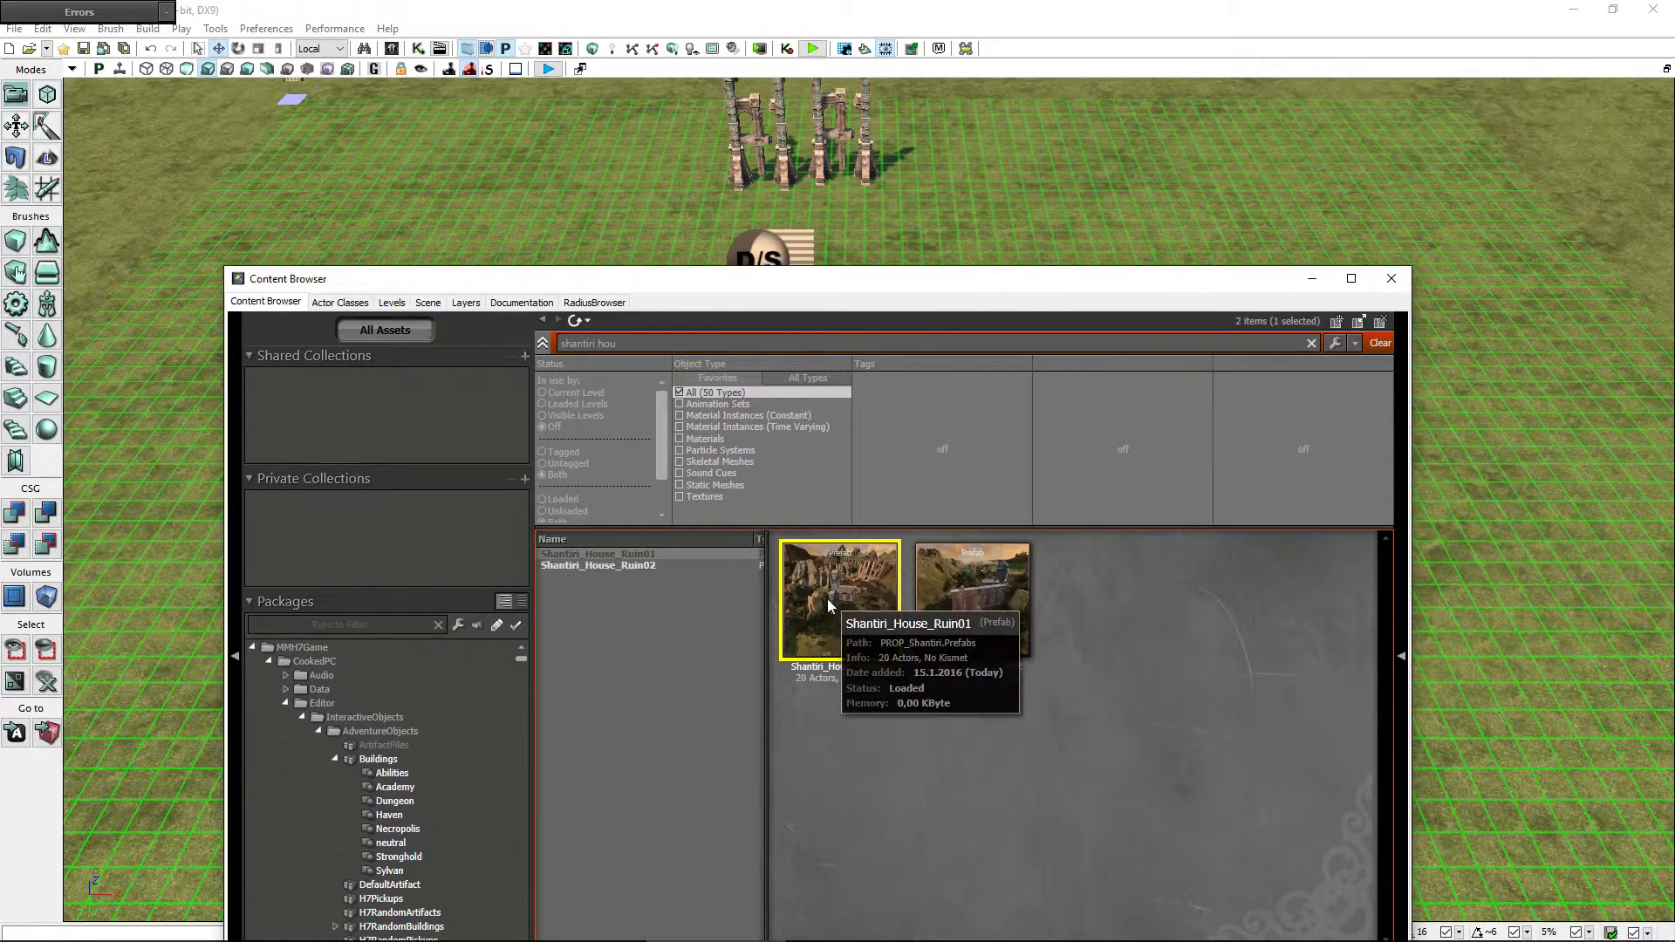
pyautogui.moveTo(827, 571); pyautogui.dragTo(344, 140)
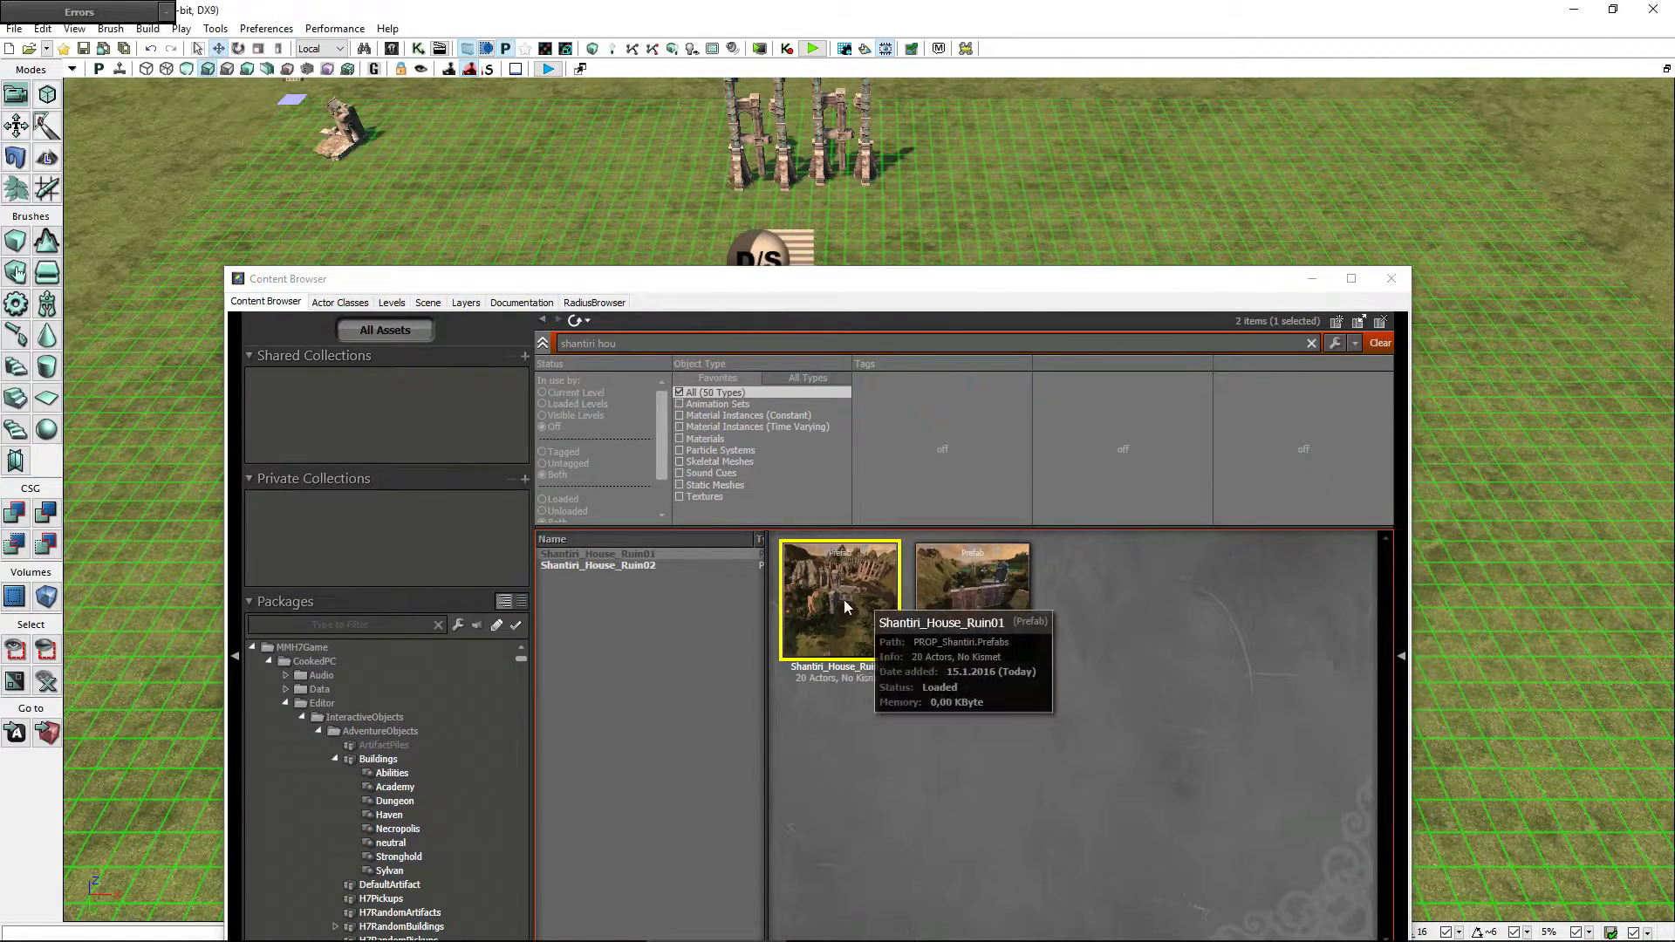
pyautogui.moveTo(841, 601)
pyautogui.mouseDown()
pyautogui.moveTo(1193, 253)
pyautogui.moveTo(1409, 147)
pyautogui.mouseUp()
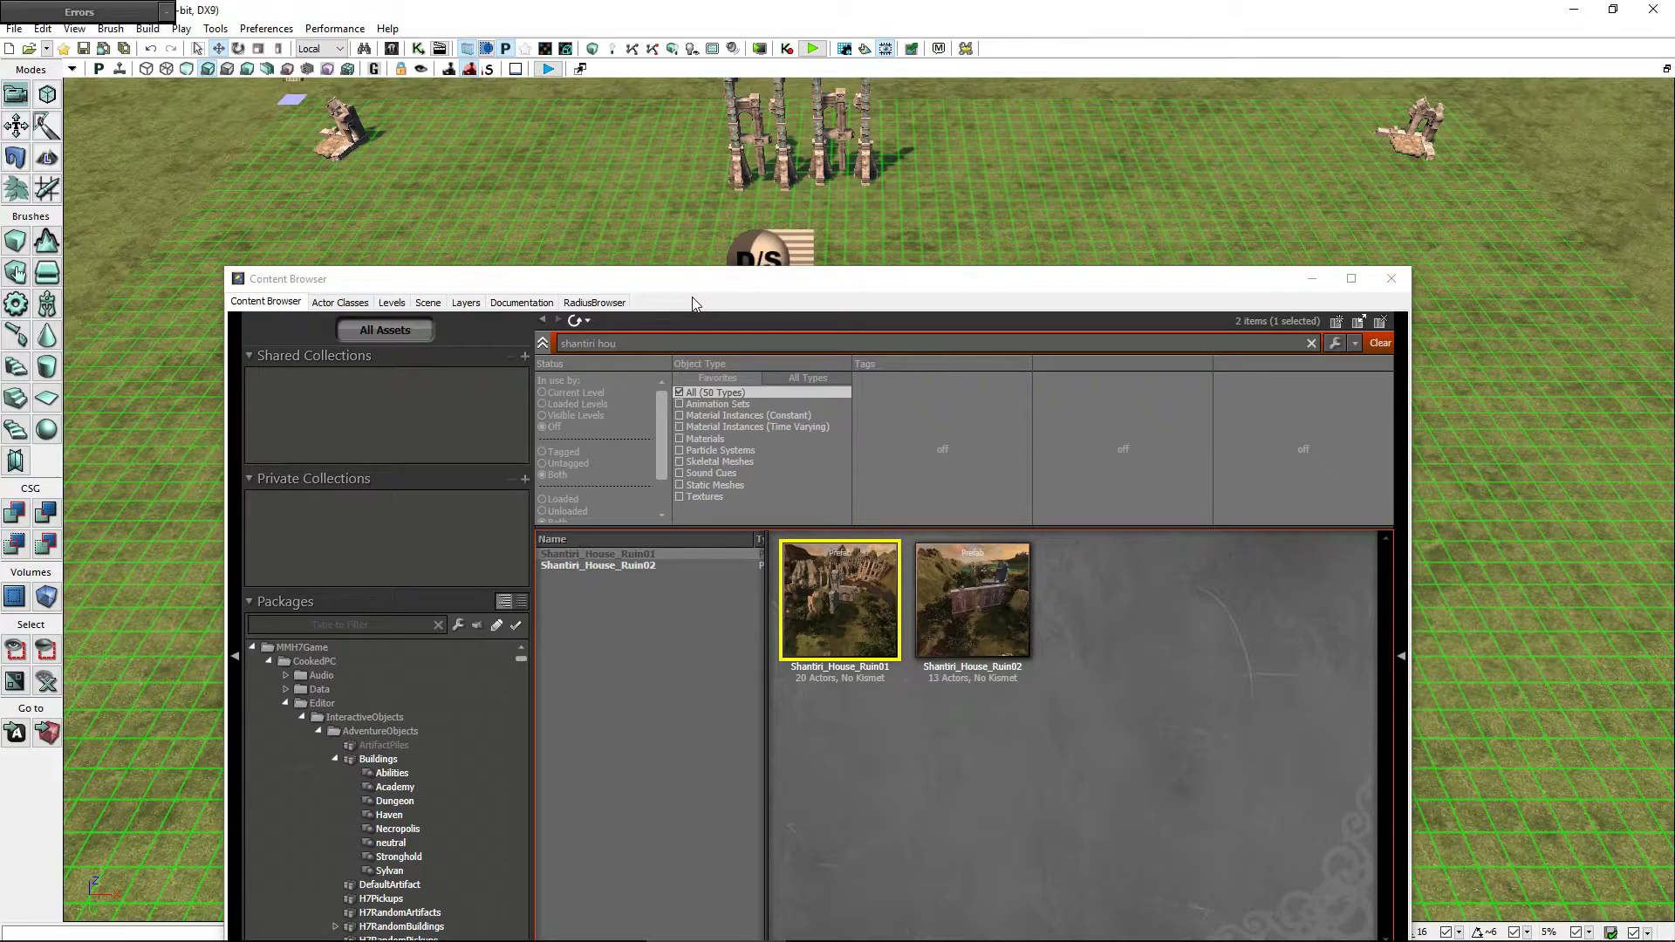
pyautogui.click(640, 346)
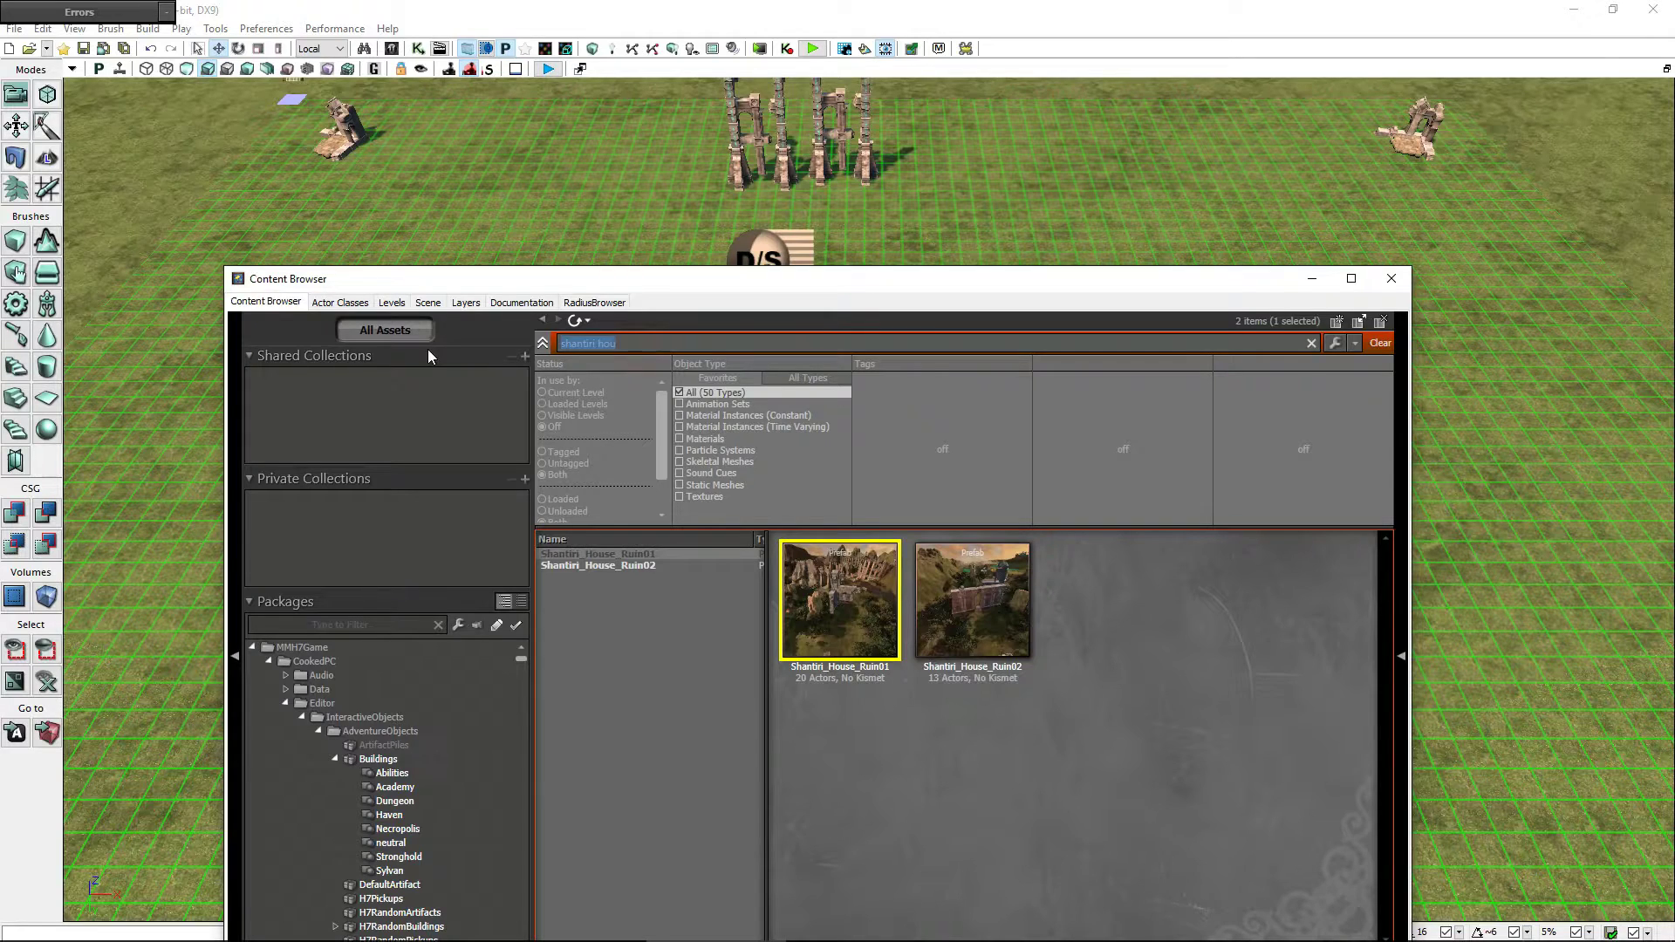
# - Find the SK_Ravager mesh in the Content Browser and place it by the ruined columns
pyautogui.write('jugg')
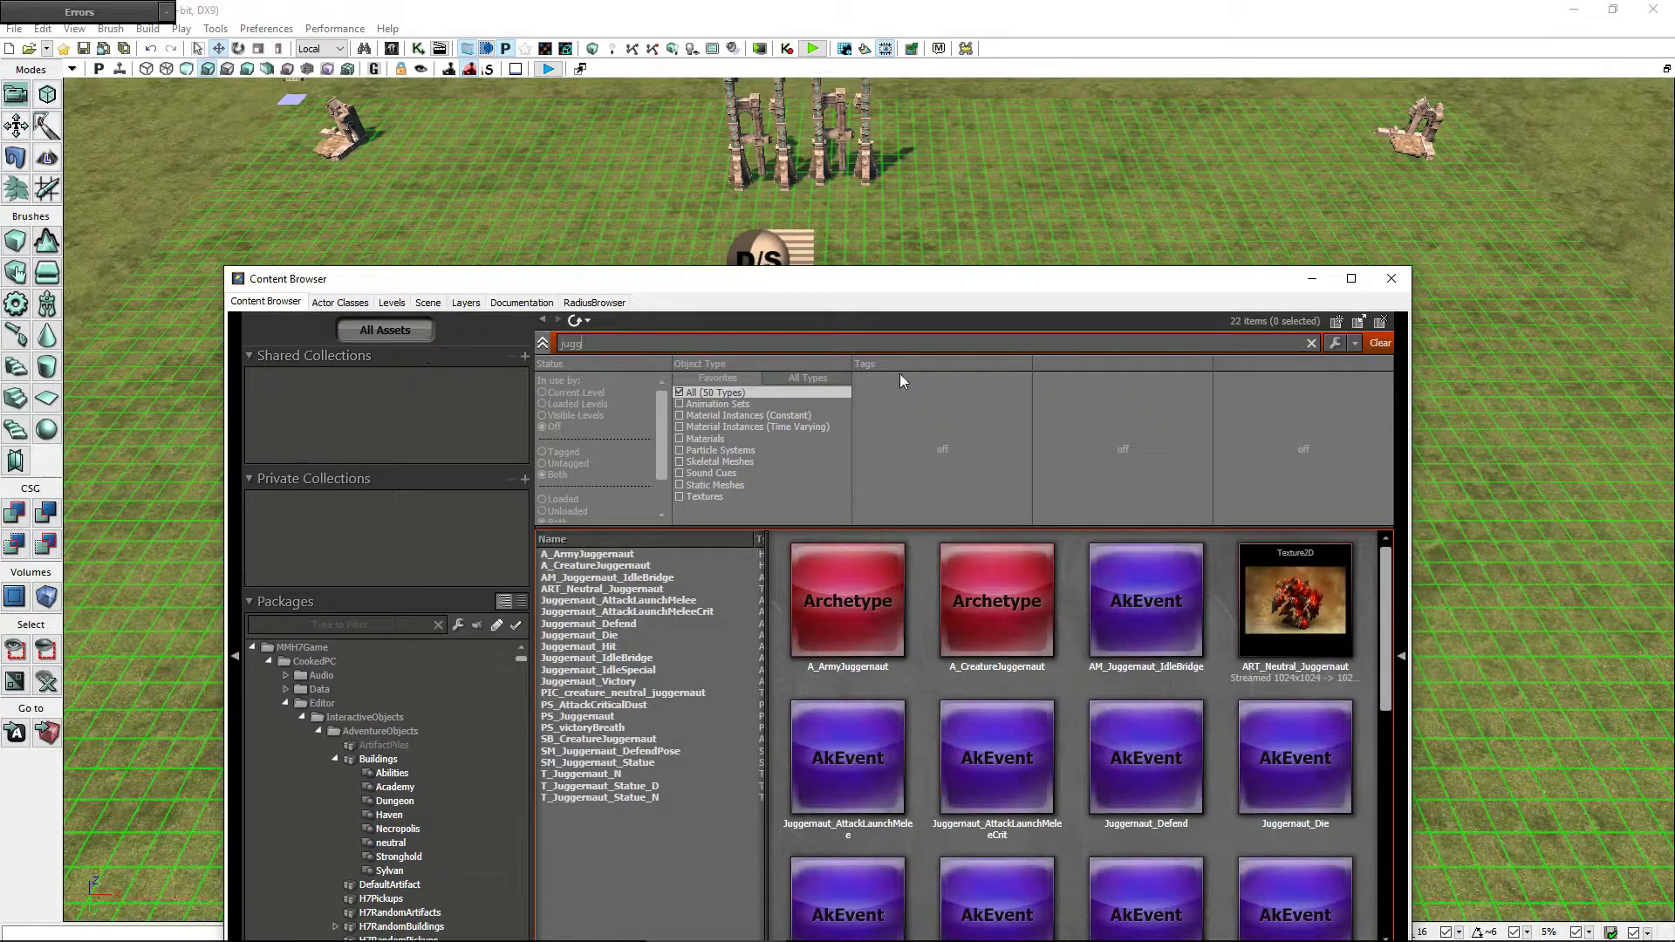
pyautogui.moveTo(1388, 606)
pyautogui.mouseDown()
pyautogui.moveTo(1394, 764)
pyautogui.moveTo(1394, 586)
pyautogui.mouseUp()
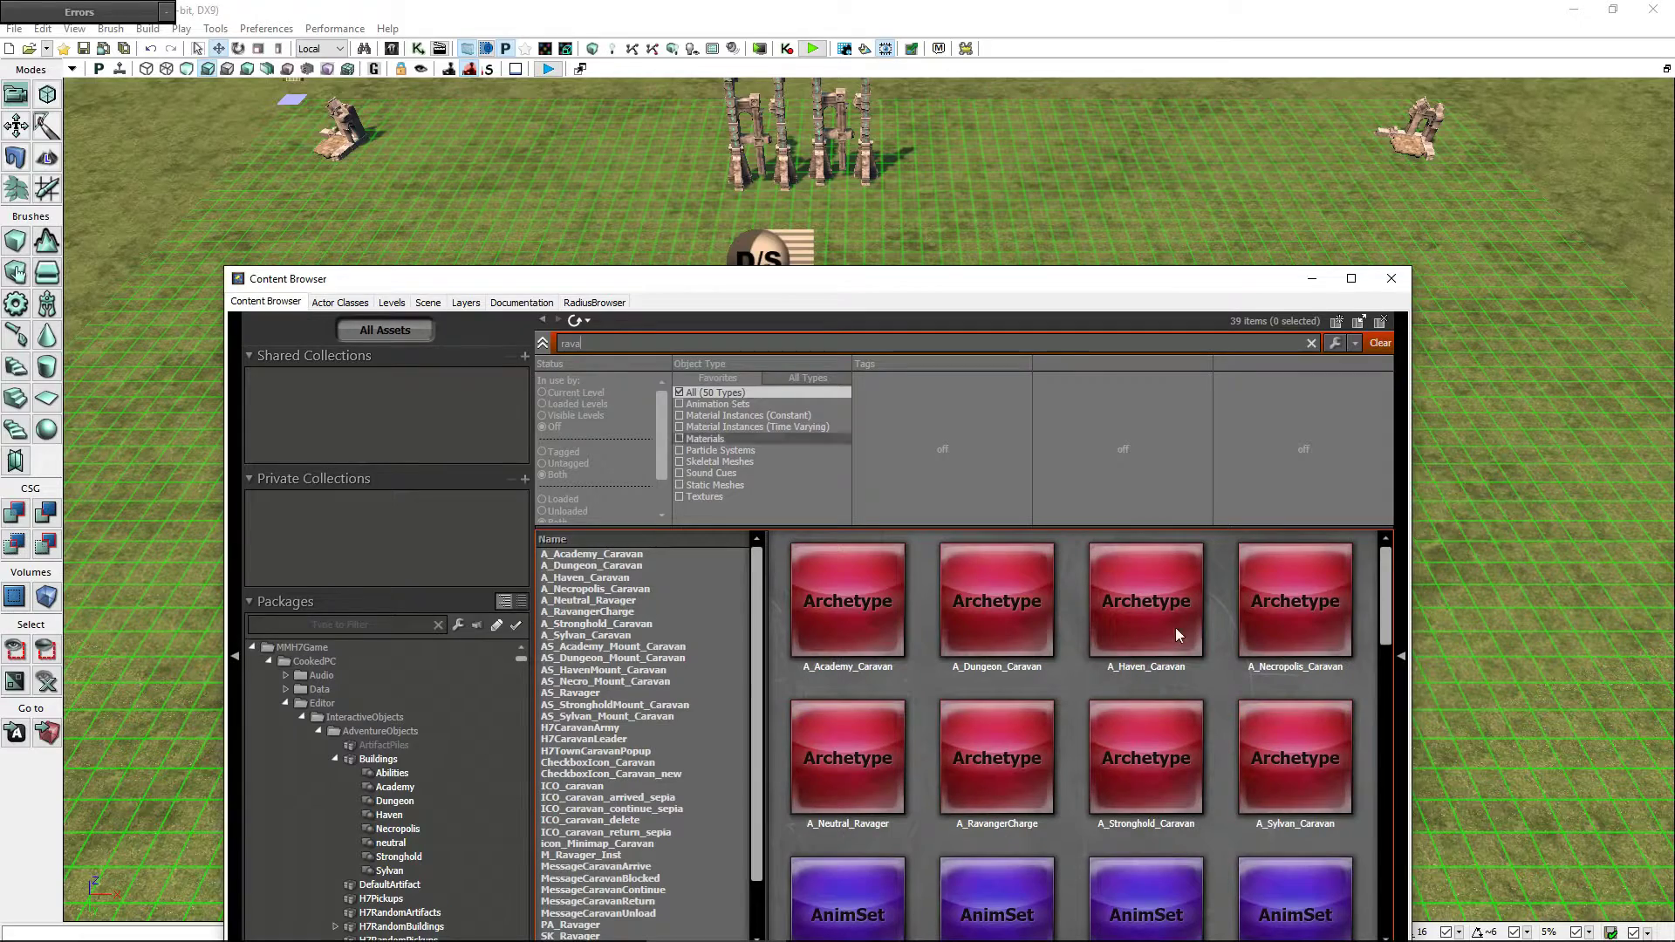
pyautogui.moveTo(1390, 651); pyautogui.dragTo(1382, 935)
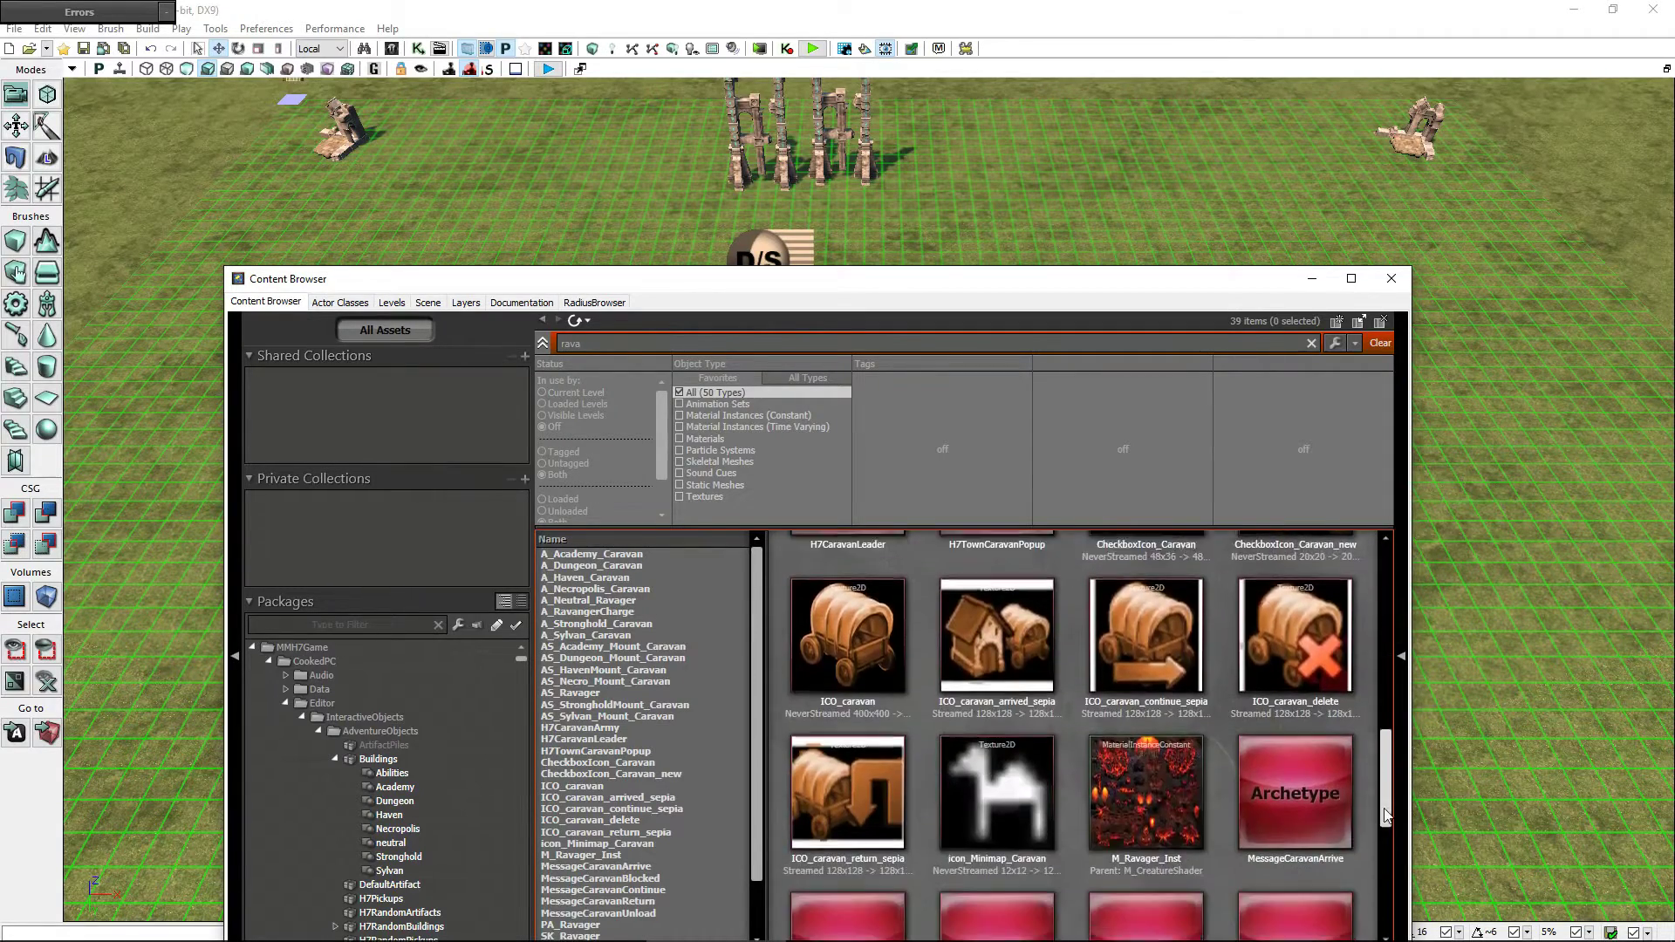
pyautogui.click(997, 681)
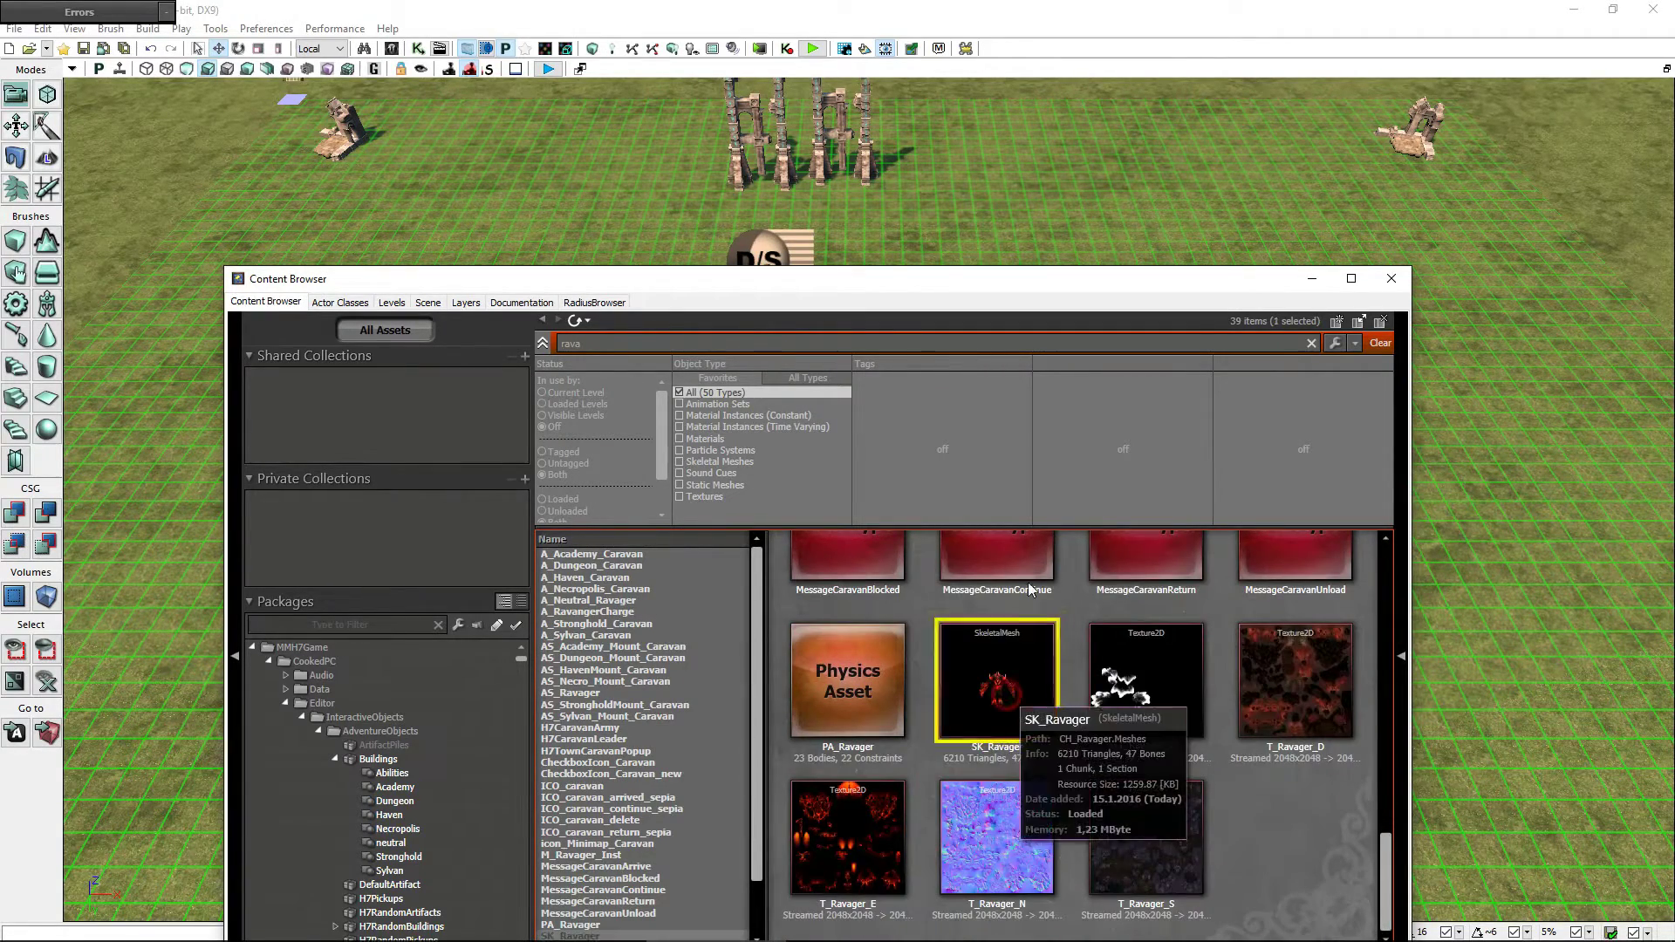
pyautogui.moveTo(936, 292); pyautogui.dragTo(877, 326)
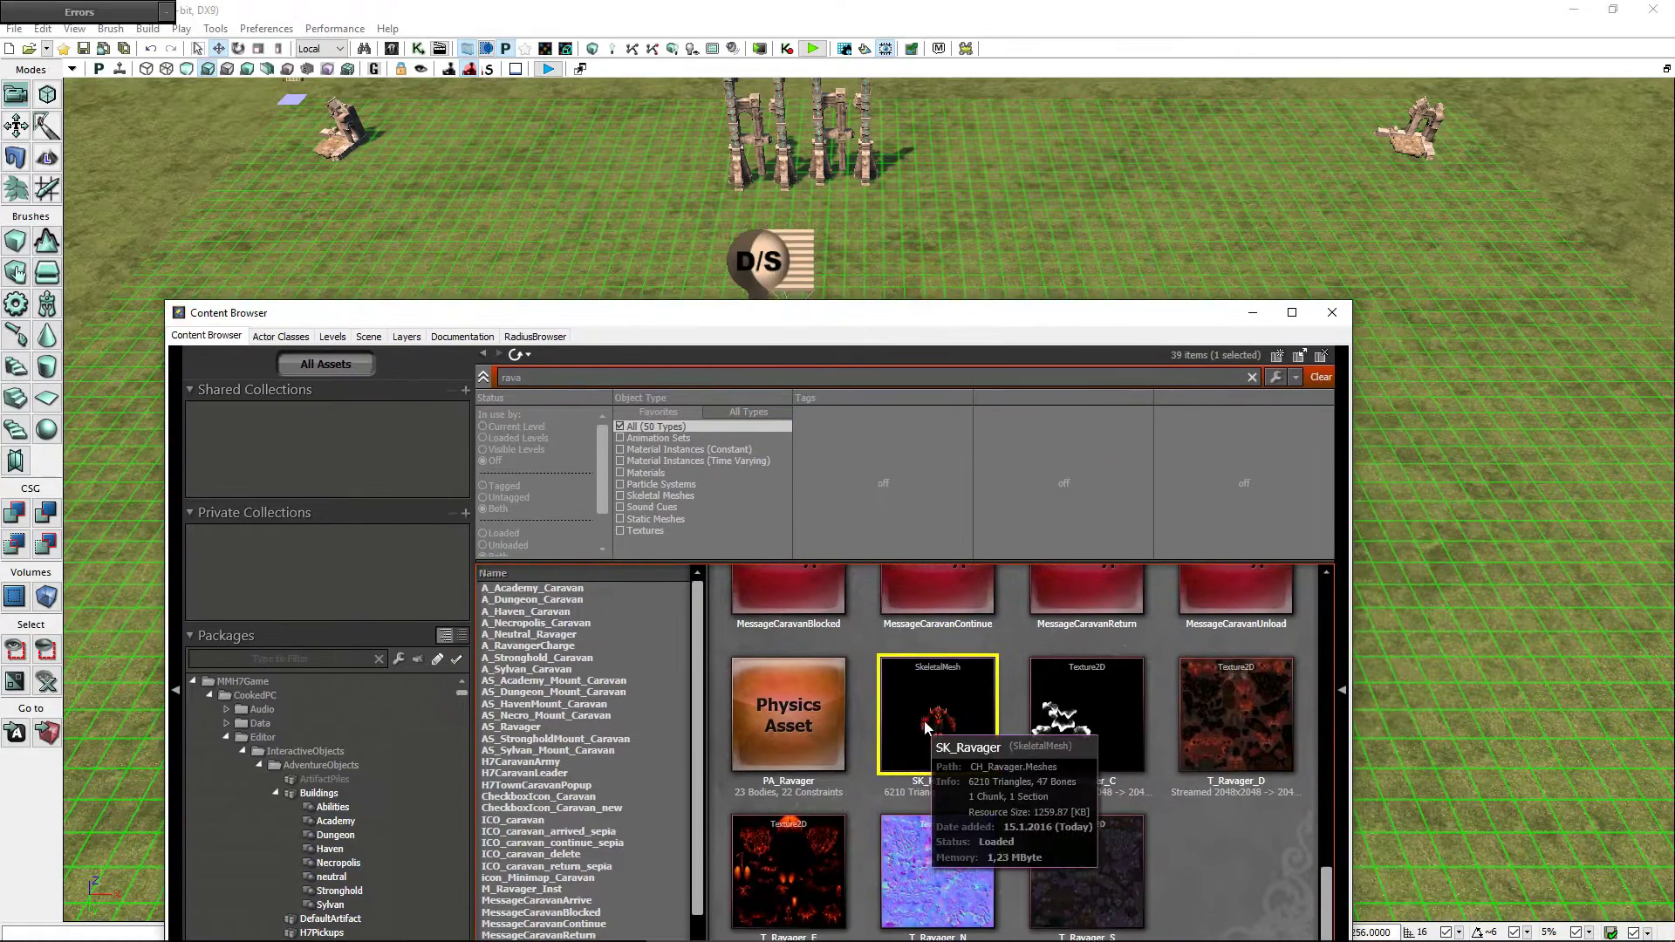
pyautogui.moveTo(818, 229); pyautogui.dragTo(801, 211)
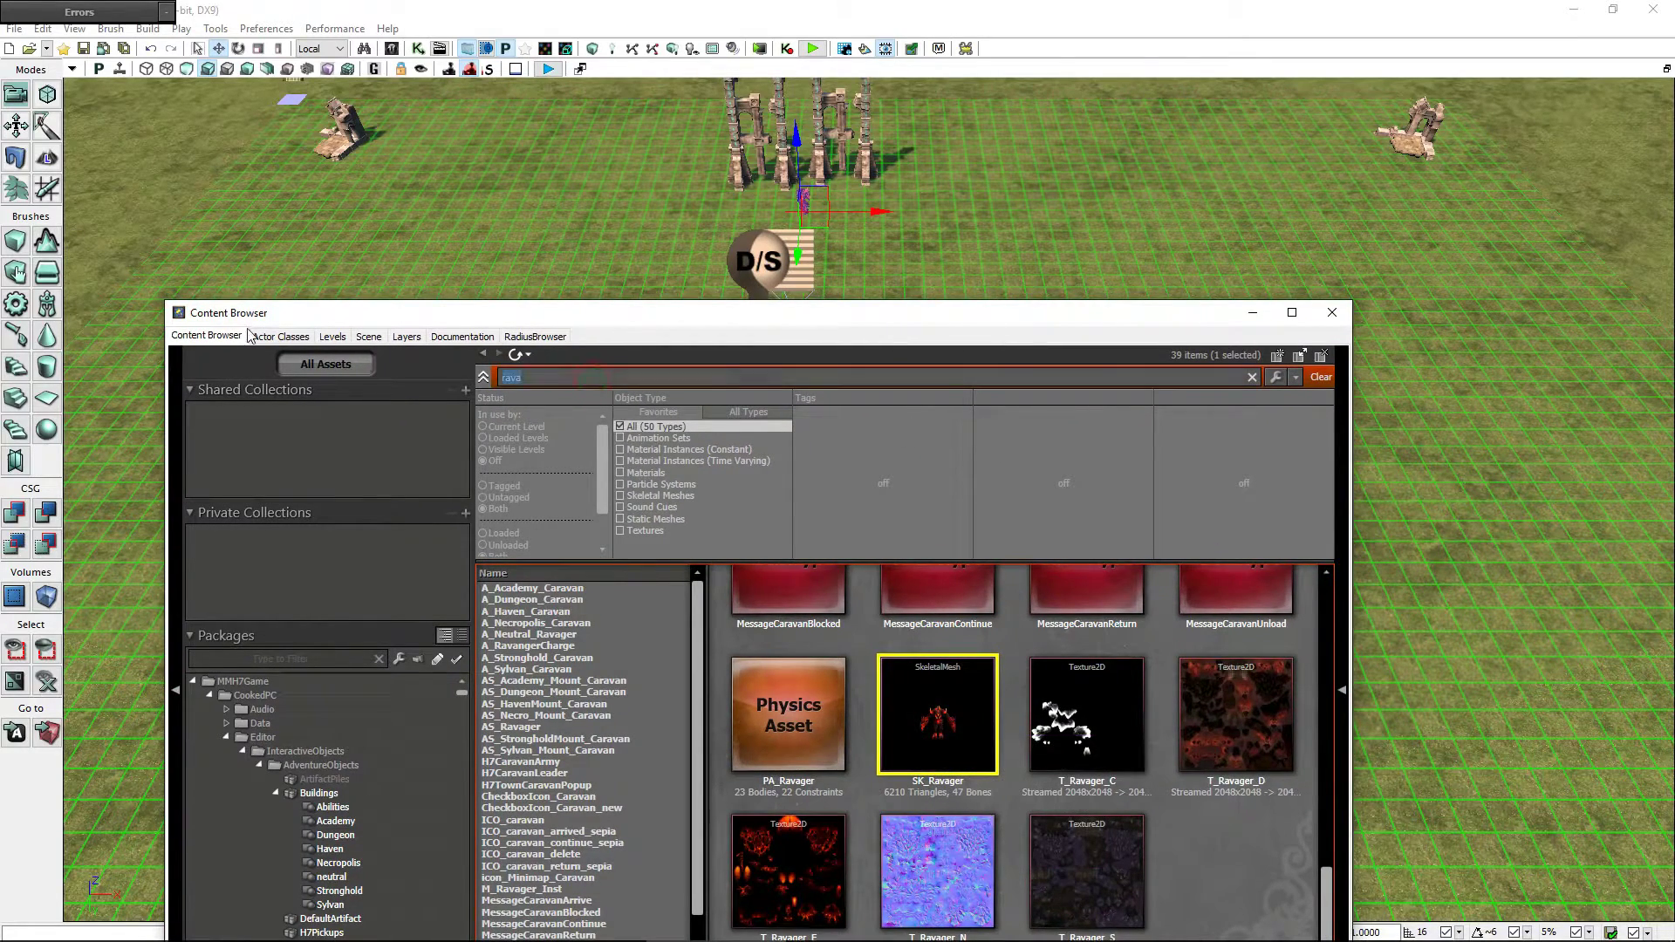
# - Search 'lil', place the SK_Lilim mesh on the map, and close the Content Browser
pyautogui.write('lil')
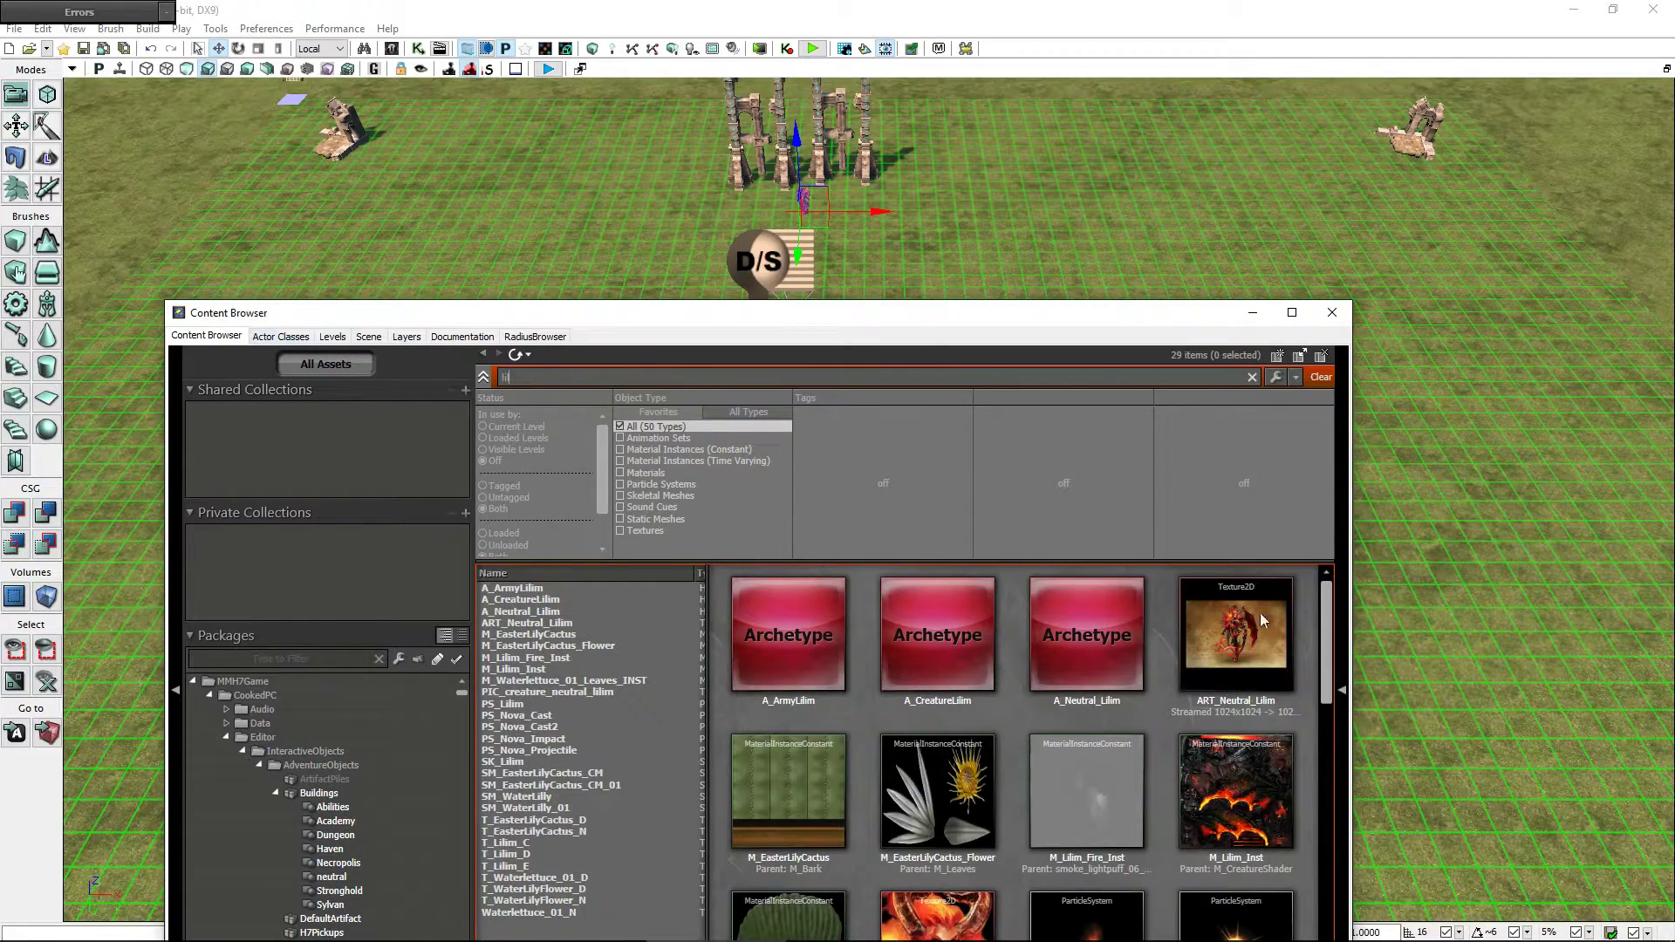
pyautogui.moveTo(1327, 650); pyautogui.dragTo(1332, 761)
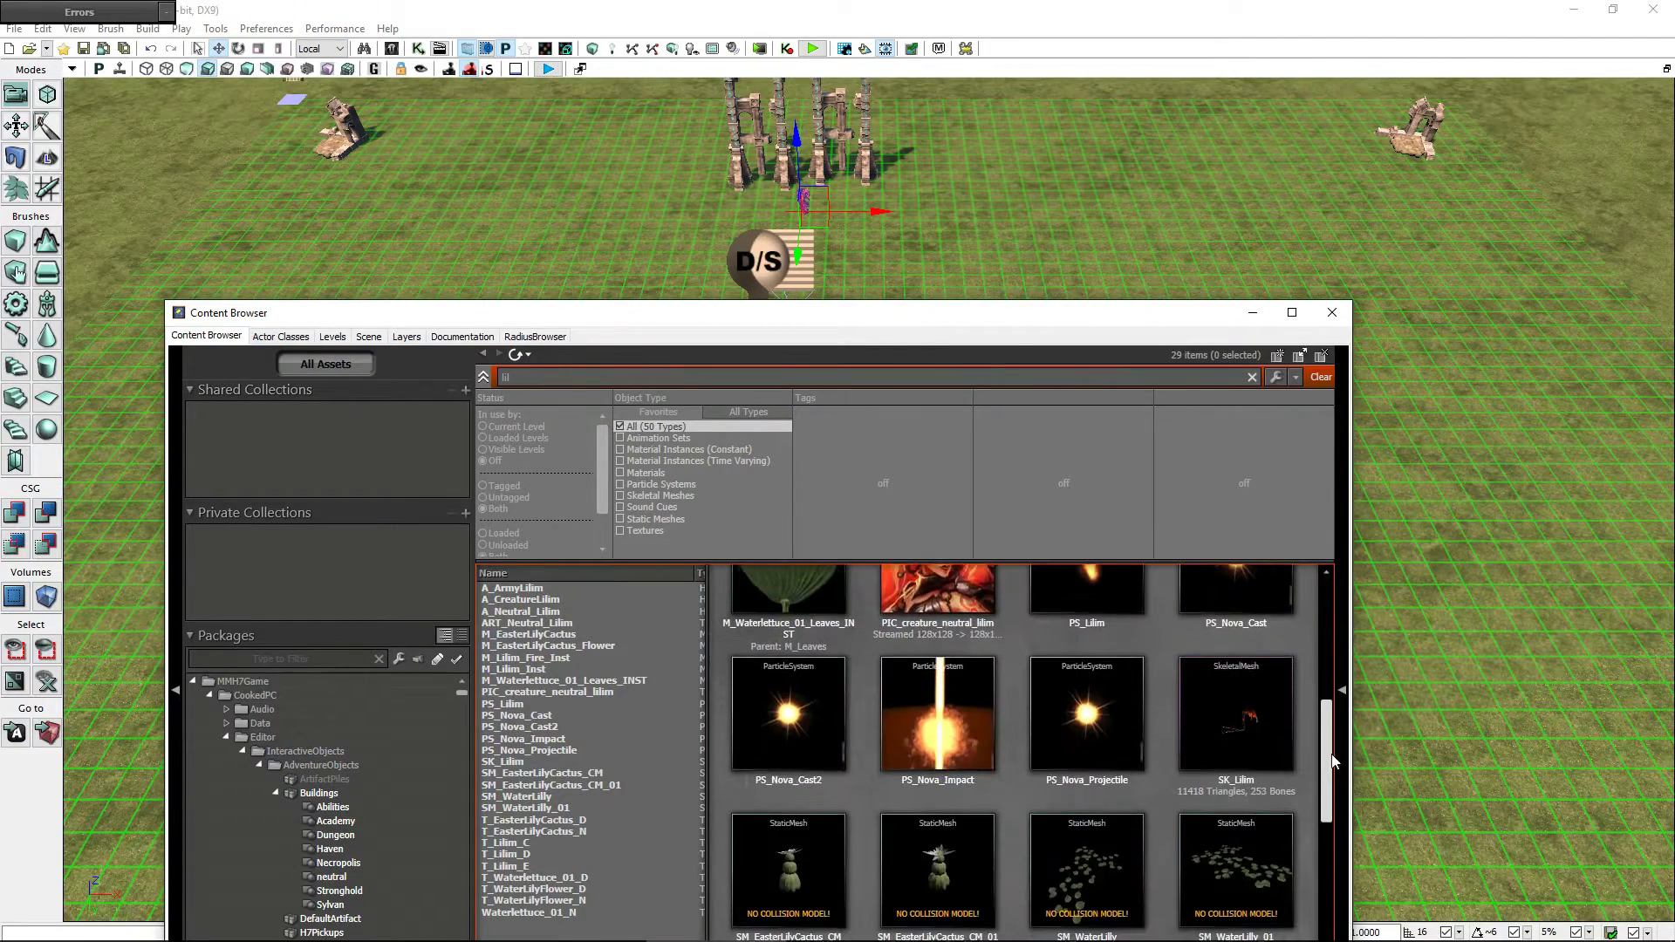
pyautogui.moveTo(1236, 726)
pyautogui.mouseDown()
pyautogui.moveTo(528, 308)
pyautogui.moveTo(393, 205)
pyautogui.mouseUp()
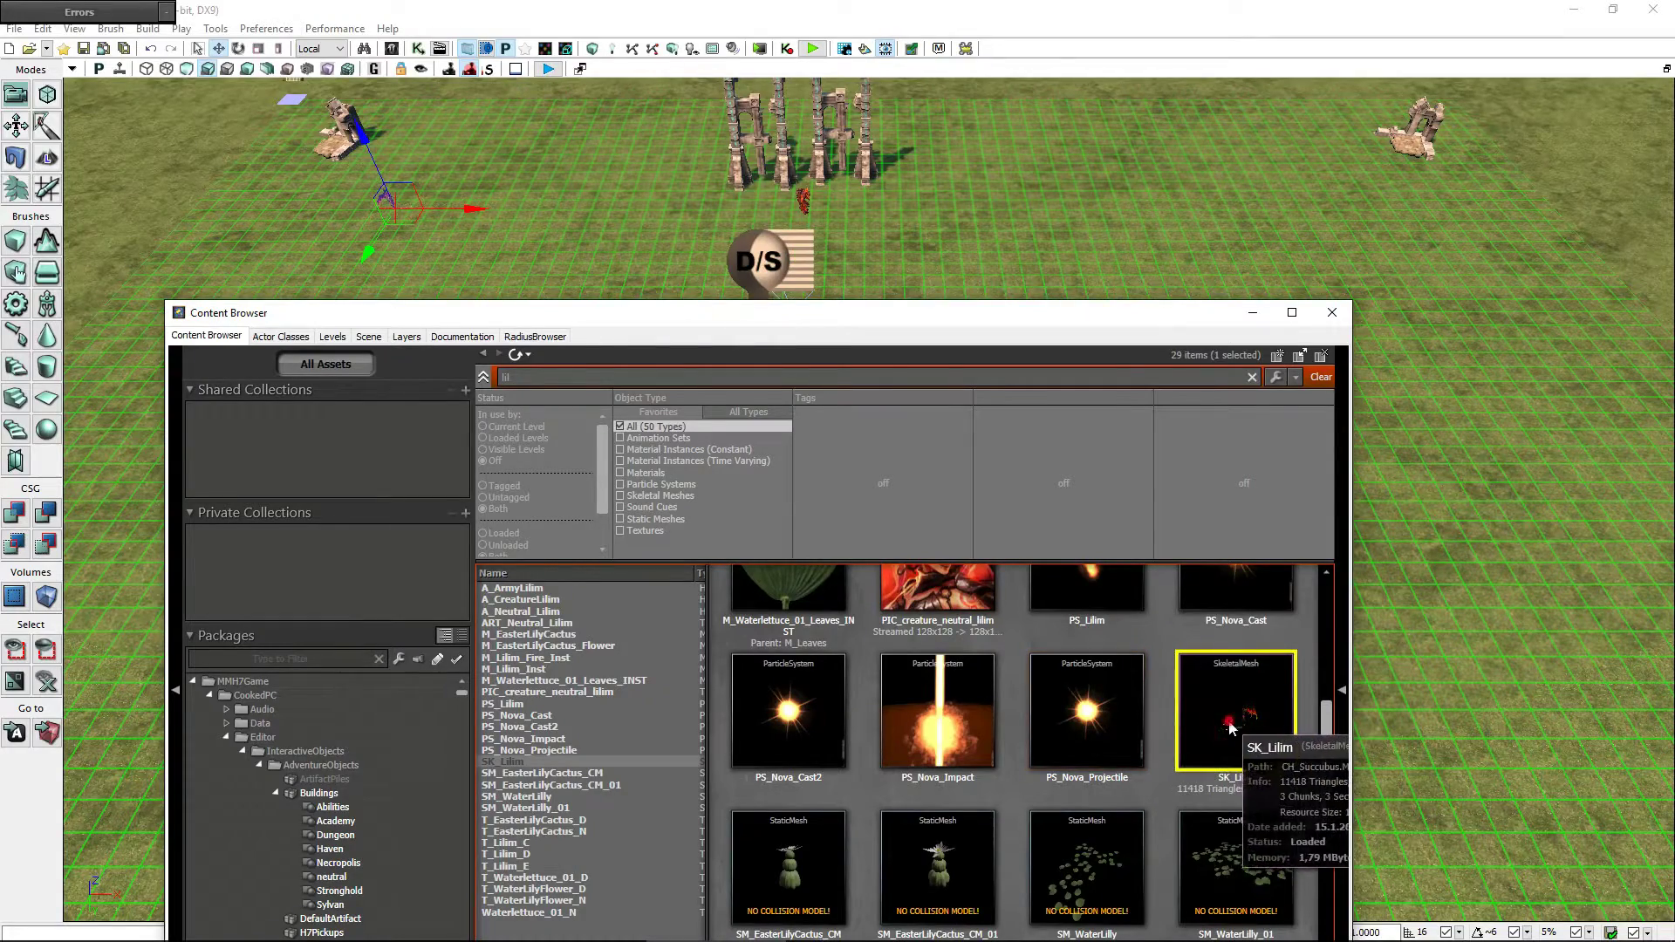
pyautogui.moveTo(1232, 729); pyautogui.dragTo(1374, 238)
pyautogui.click(1332, 312)
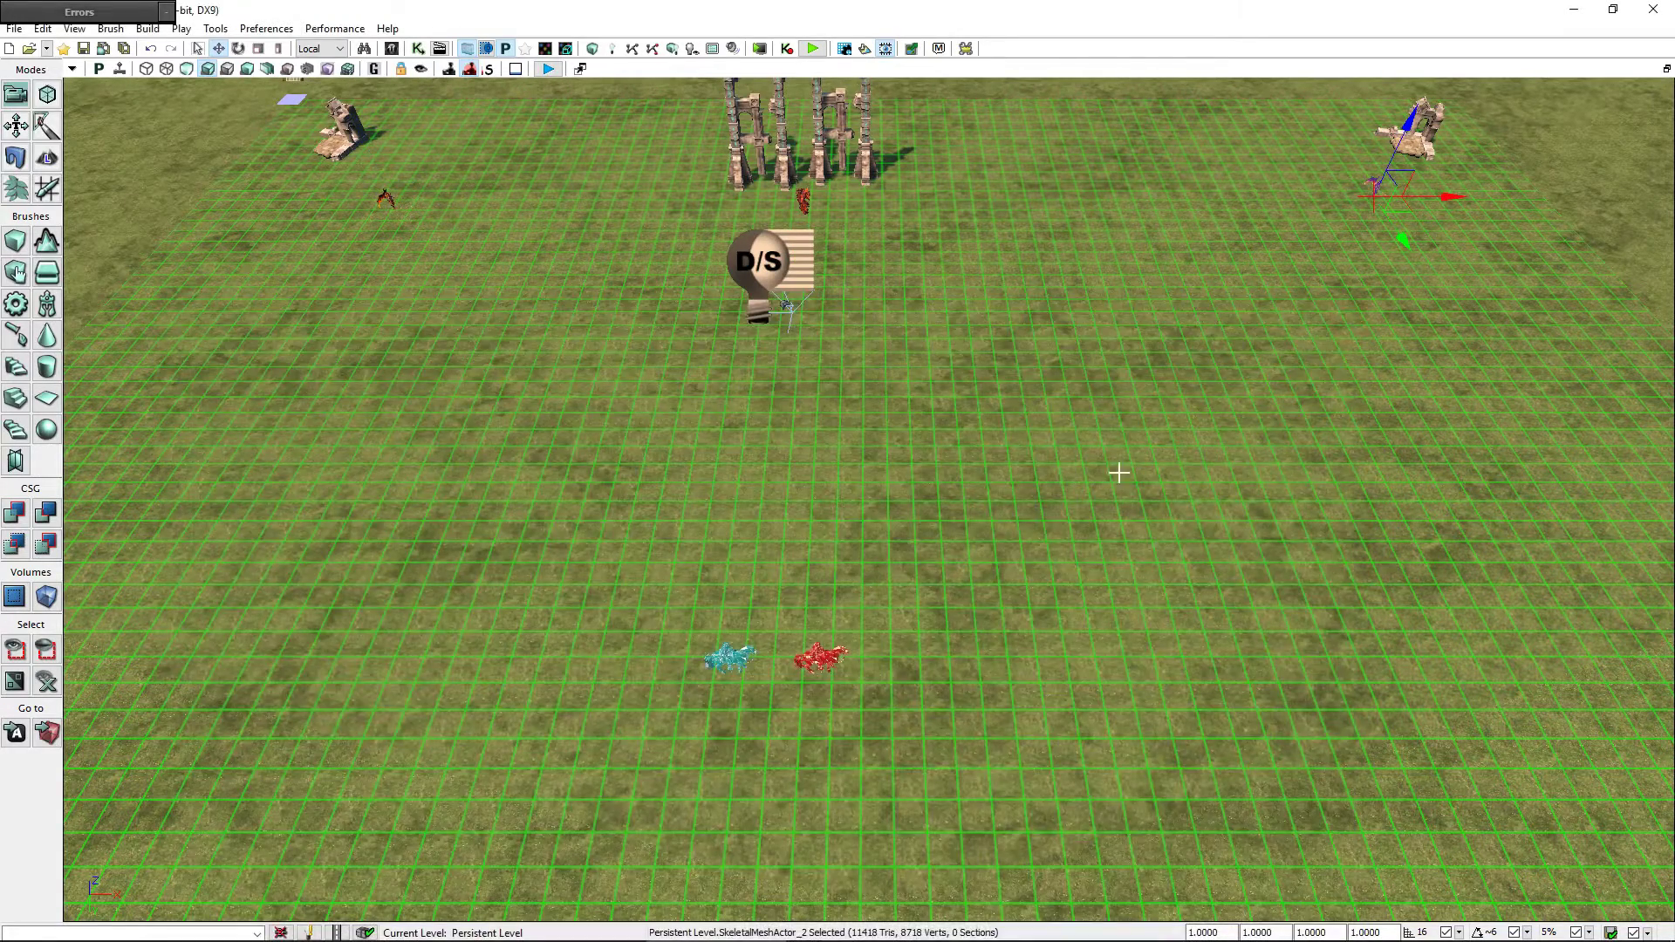
pyautogui.click(1118, 474)
# - Rotate the red lava creature by the pillars about 84 degrees and scale it up about 3.7 times
pyautogui.moveTo(1118, 474)
pyautogui.mouseDown(button='right')
pyautogui.moveTo(1118, 410)
pyautogui.moveTo(1065, 402)
pyautogui.moveTo(1114, 475)
pyautogui.mouseUp(button='right')
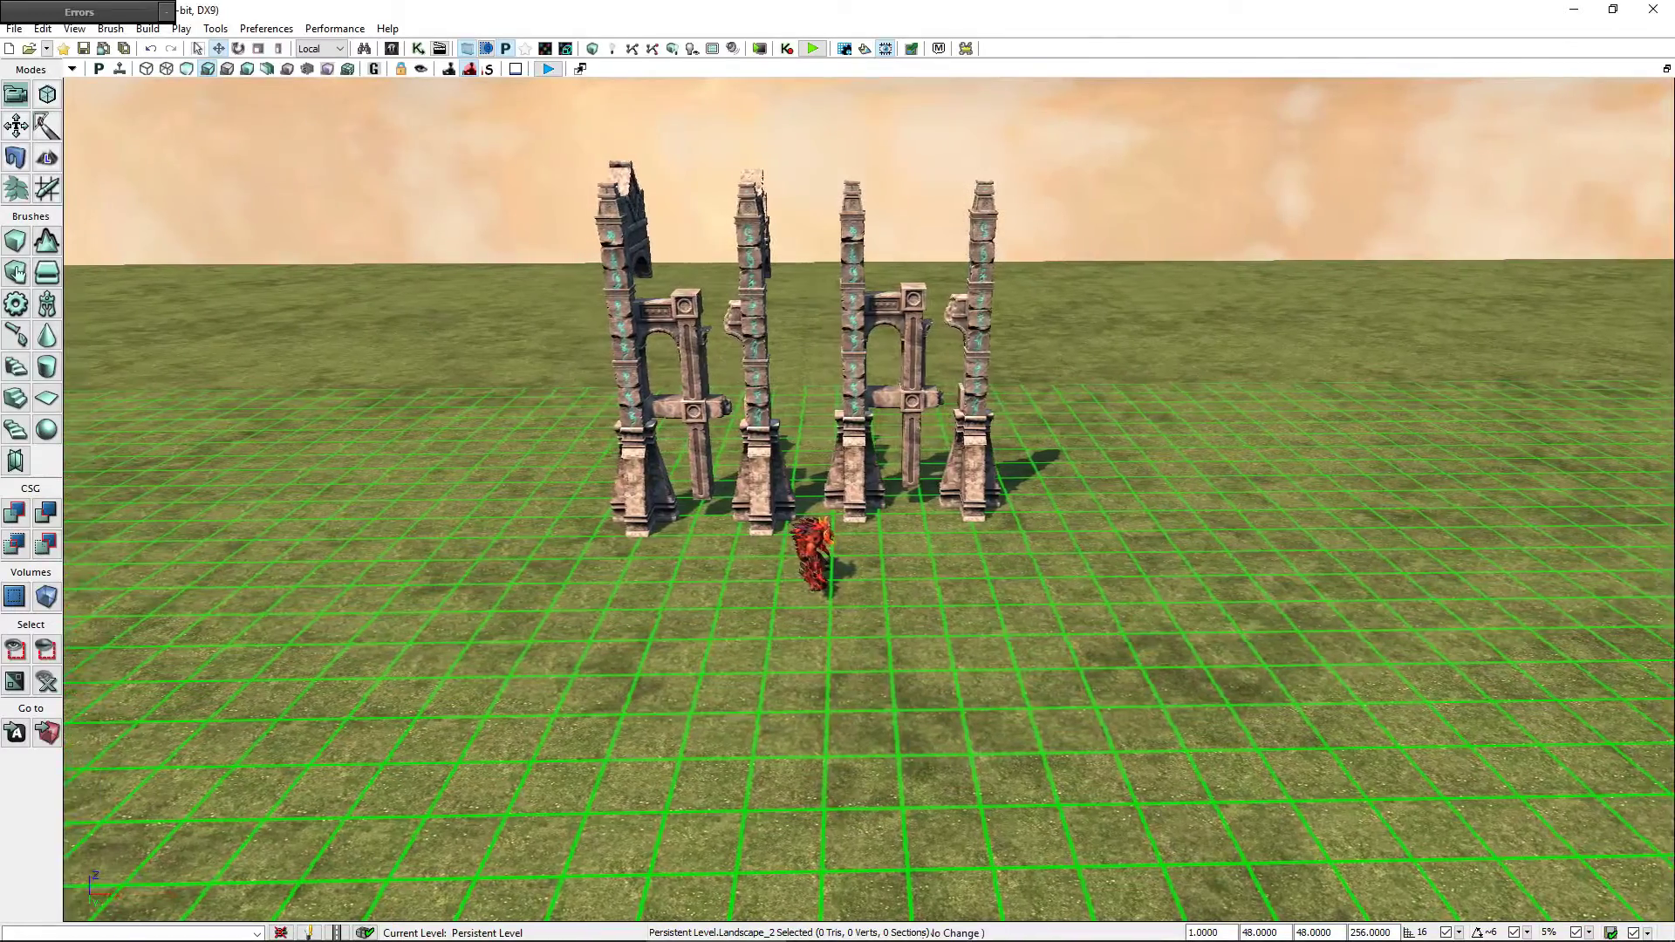
pyautogui.moveTo(907, 562); pyautogui.dragTo(908, 523, button='right')
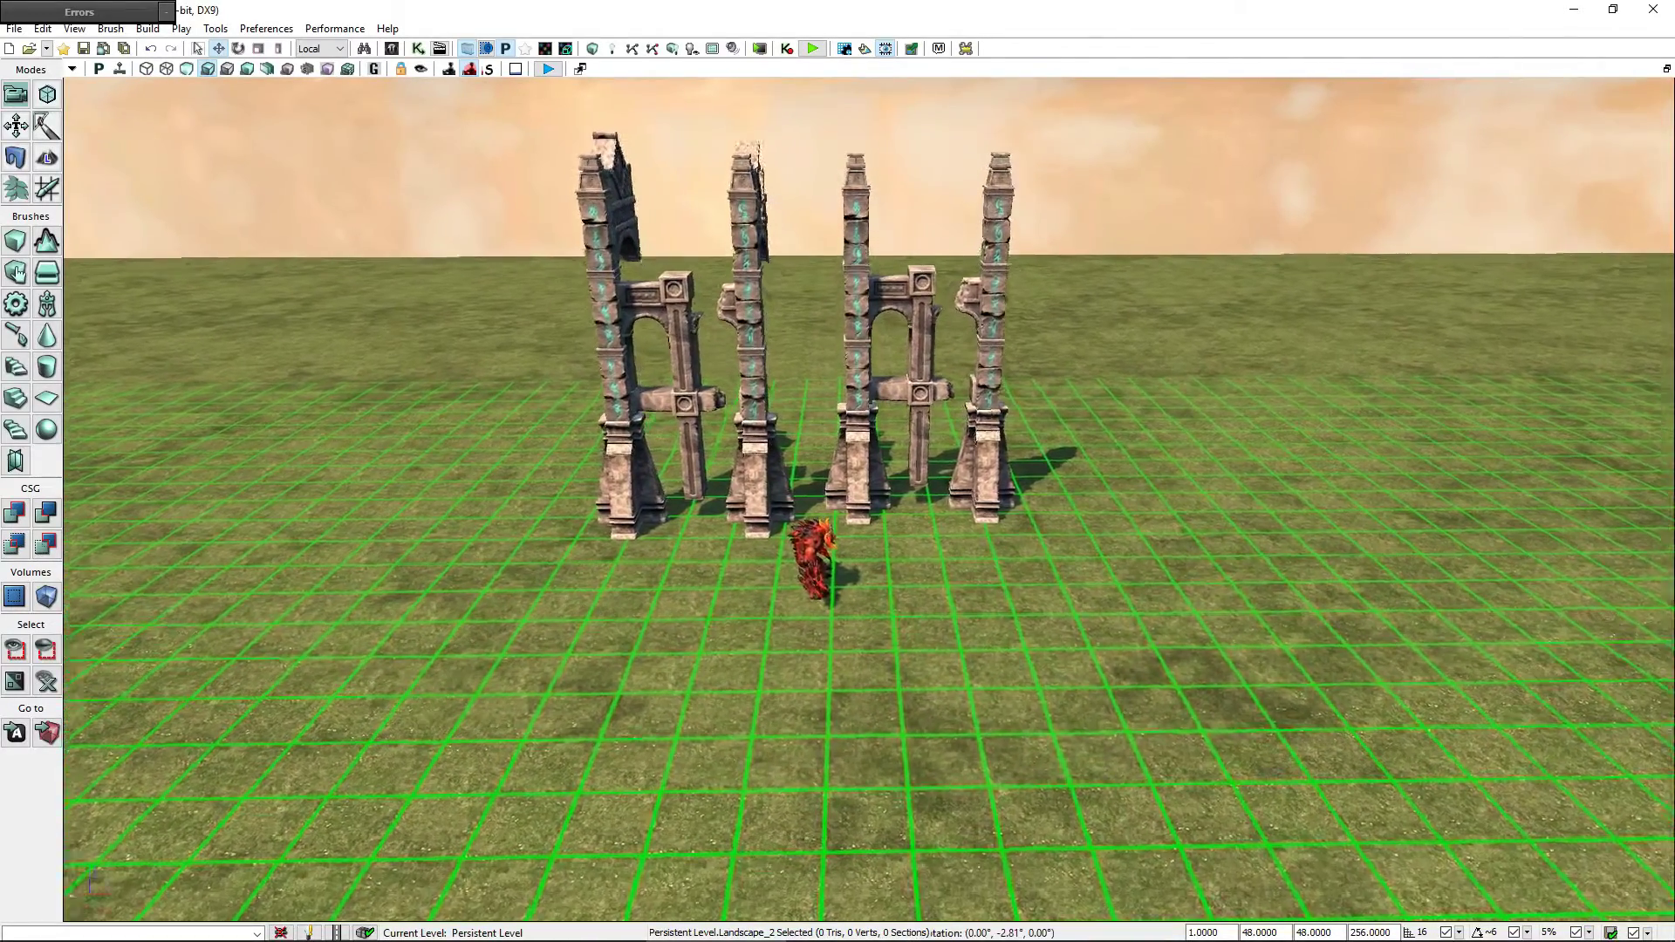
pyautogui.rightClick(908, 562)
pyautogui.click(813, 552)
pyautogui.click(814, 551)
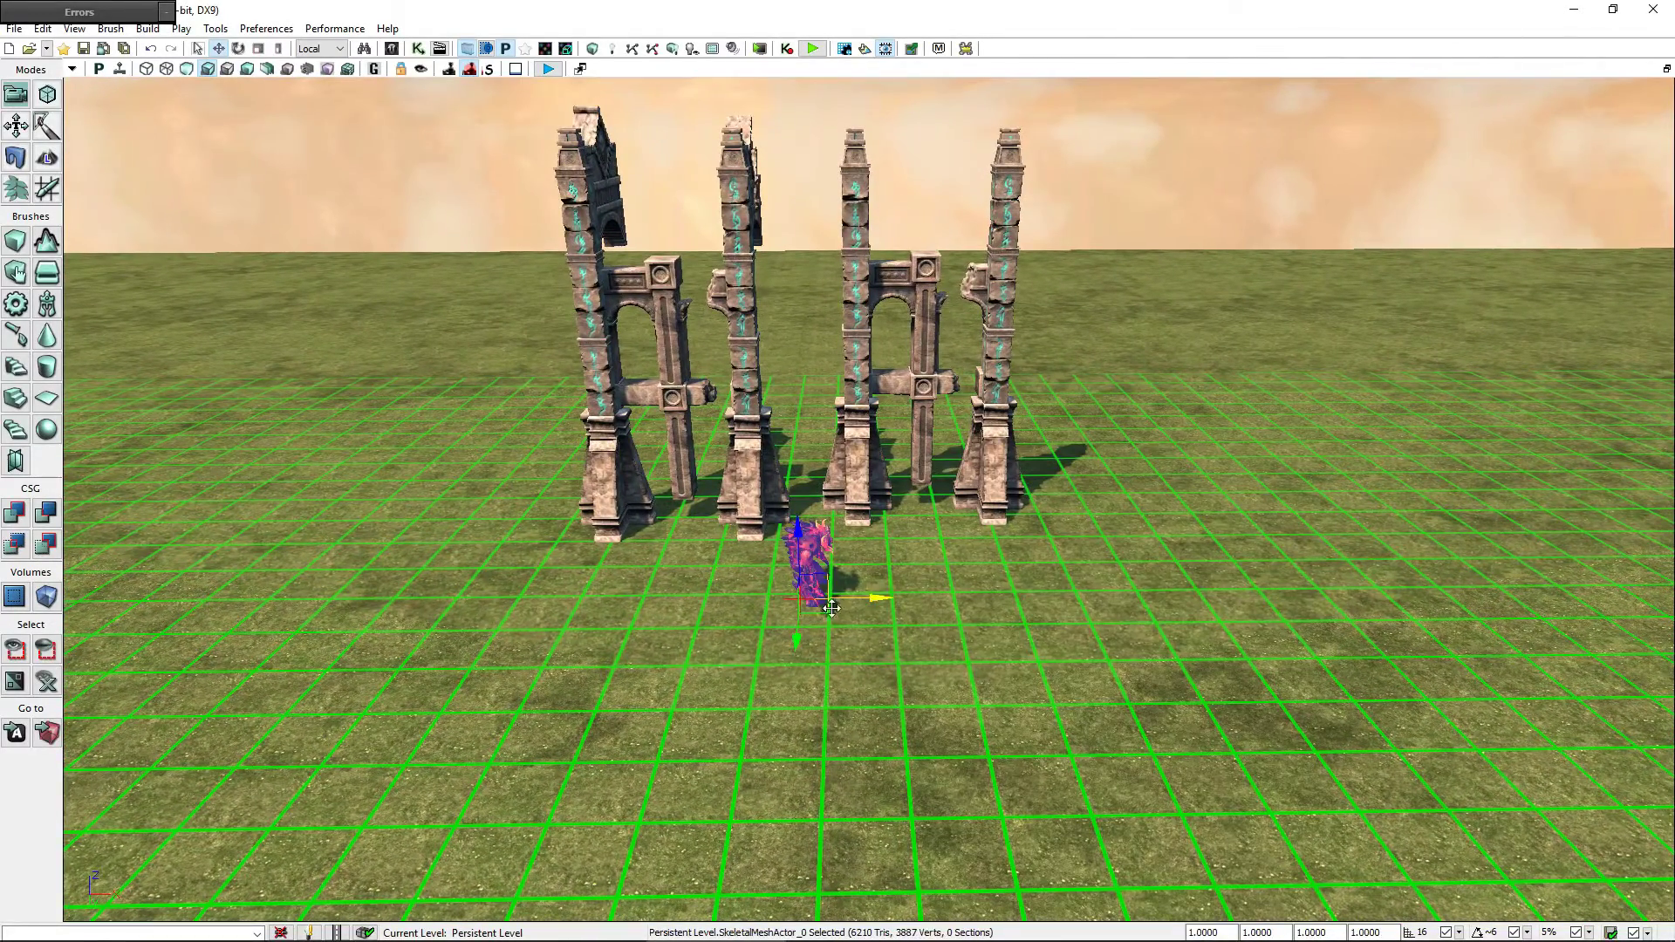
pyautogui.press('space')
pyautogui.moveTo(873, 629); pyautogui.dragTo(895, 616)
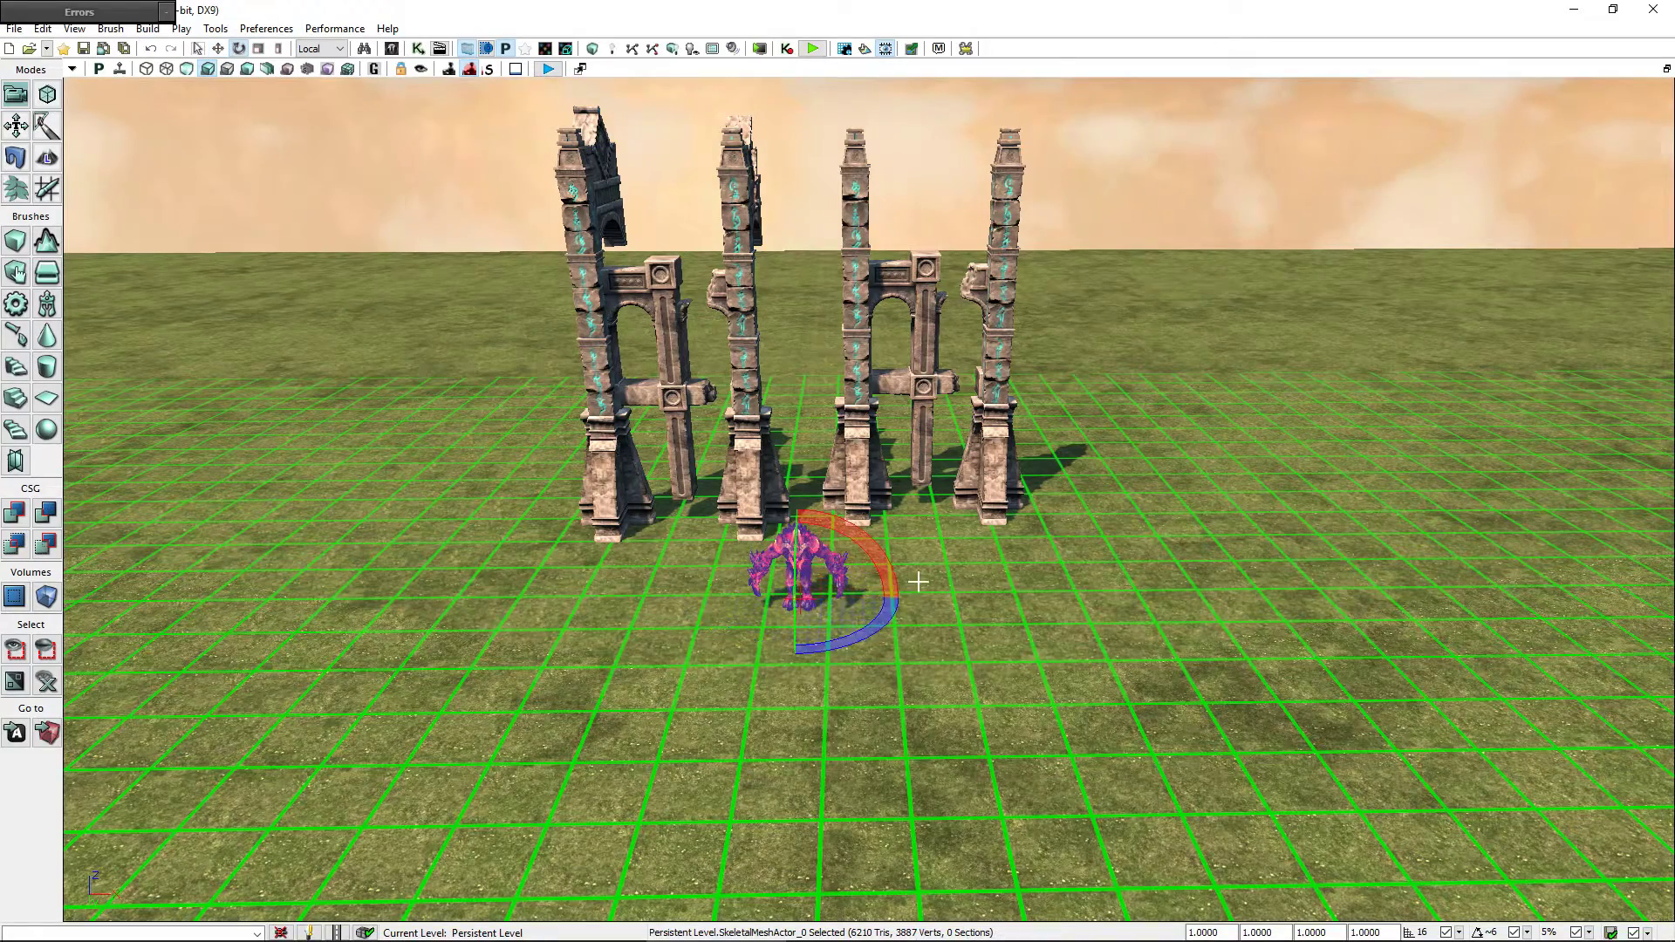
pyautogui.press('space')
pyautogui.moveTo(715, 608); pyautogui.dragTo(798, 528)
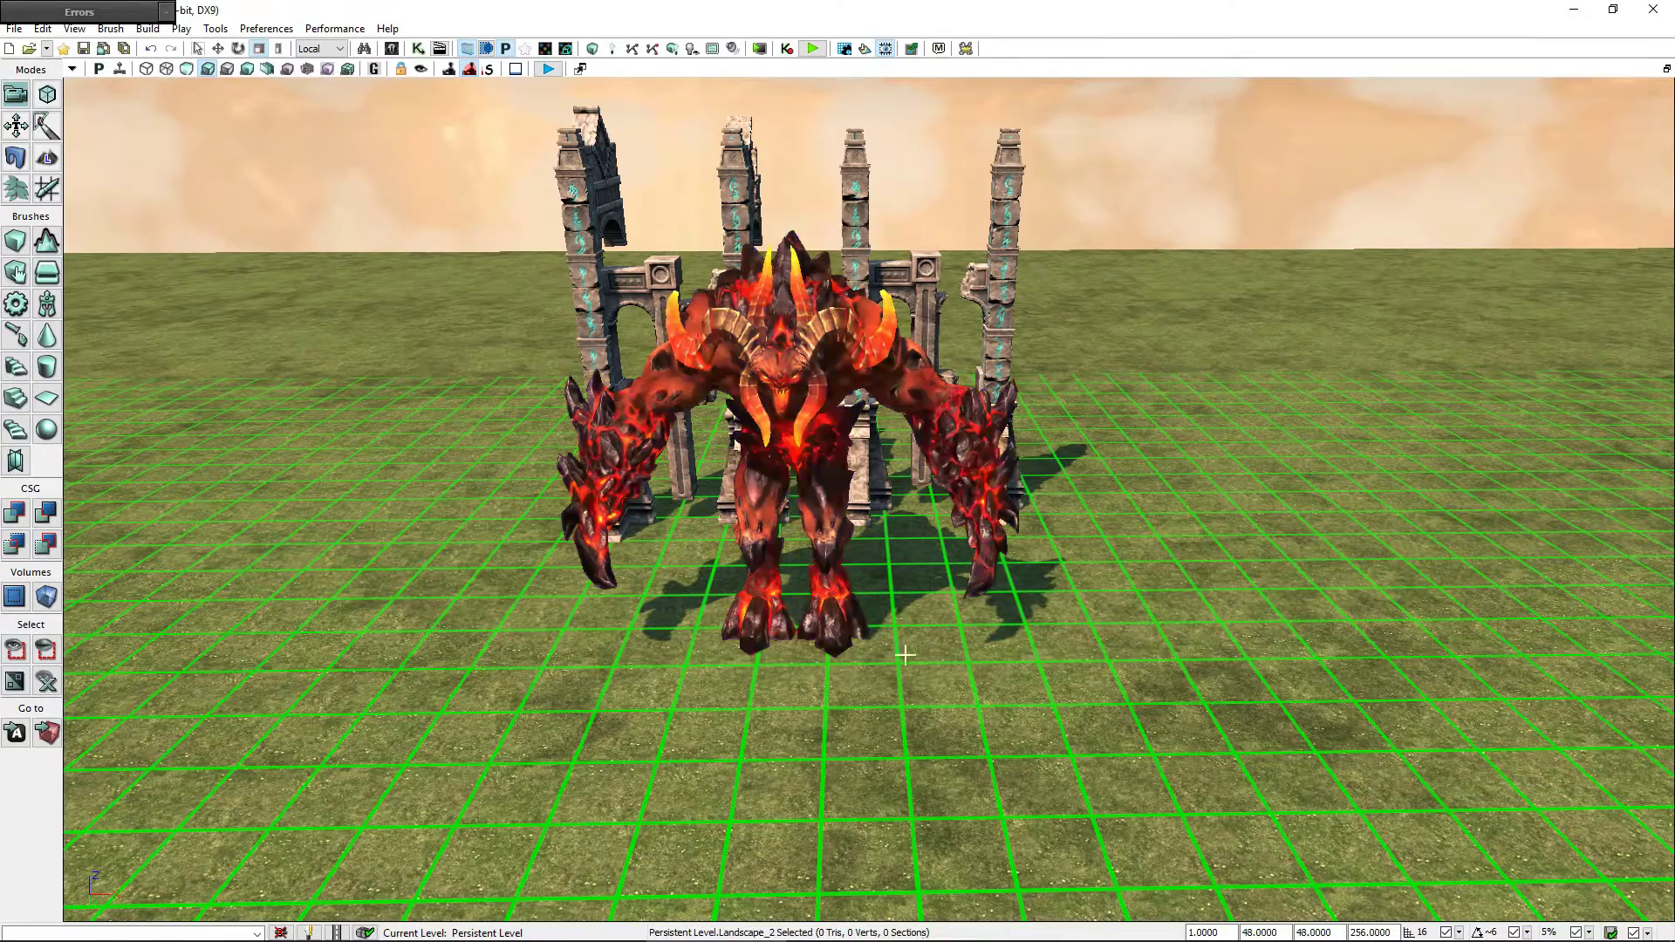
# - Set the lava creature's Movement > Physics property to PHYS_Interpolating
pyautogui.doubleClick(783, 365)
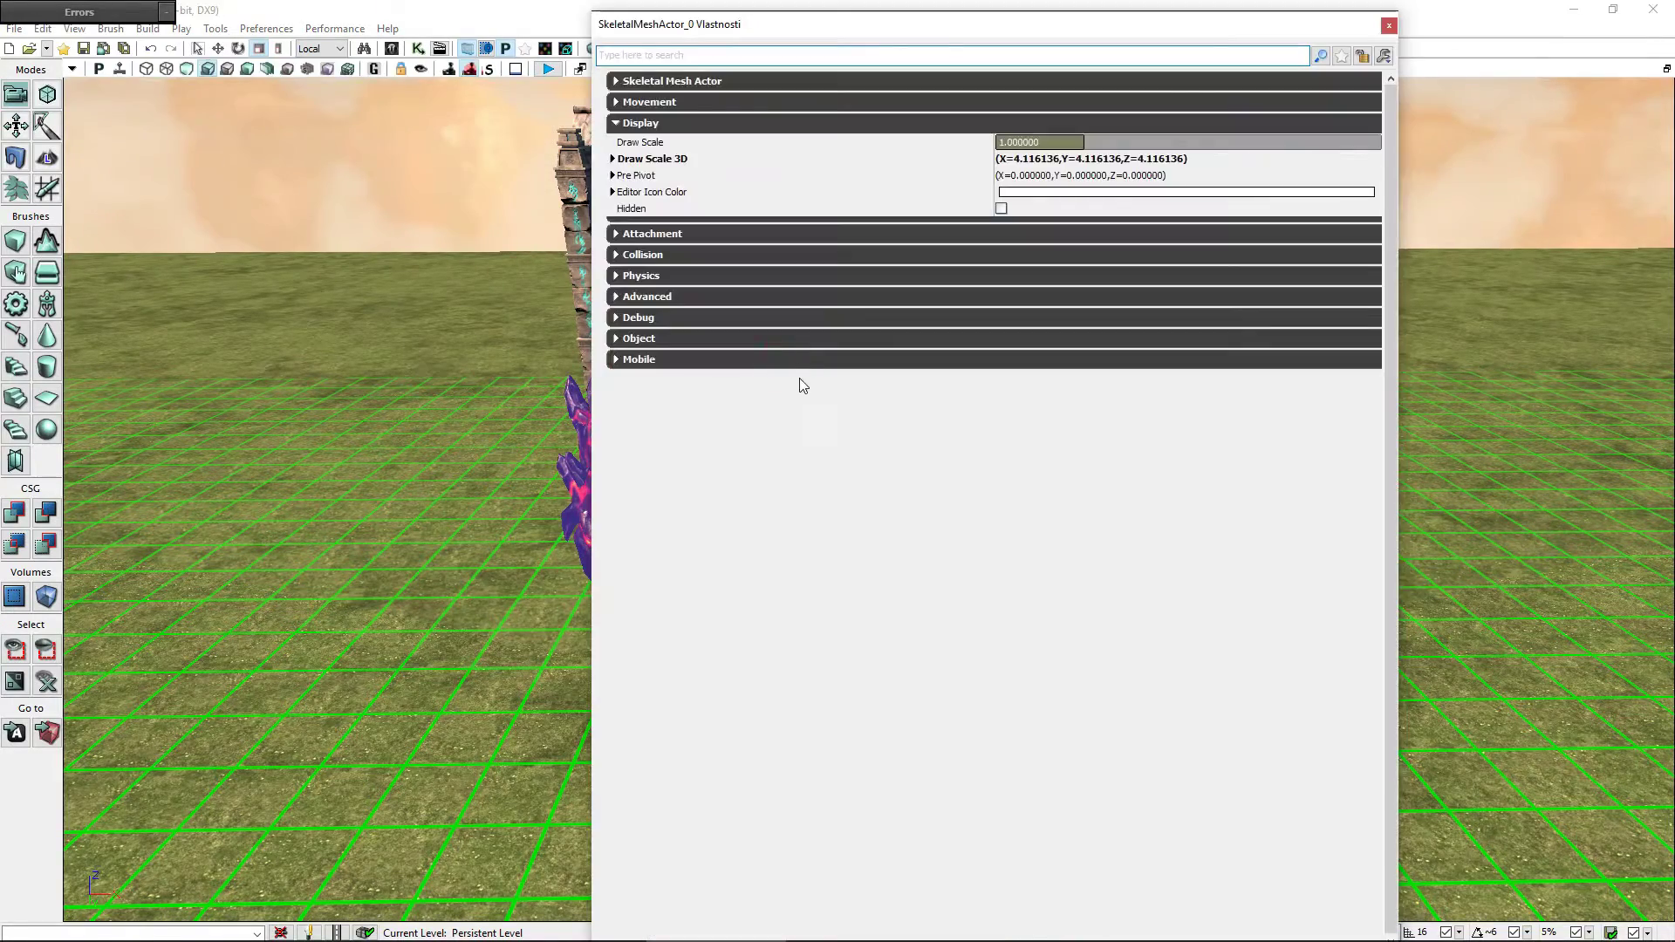
pyautogui.click(720, 100)
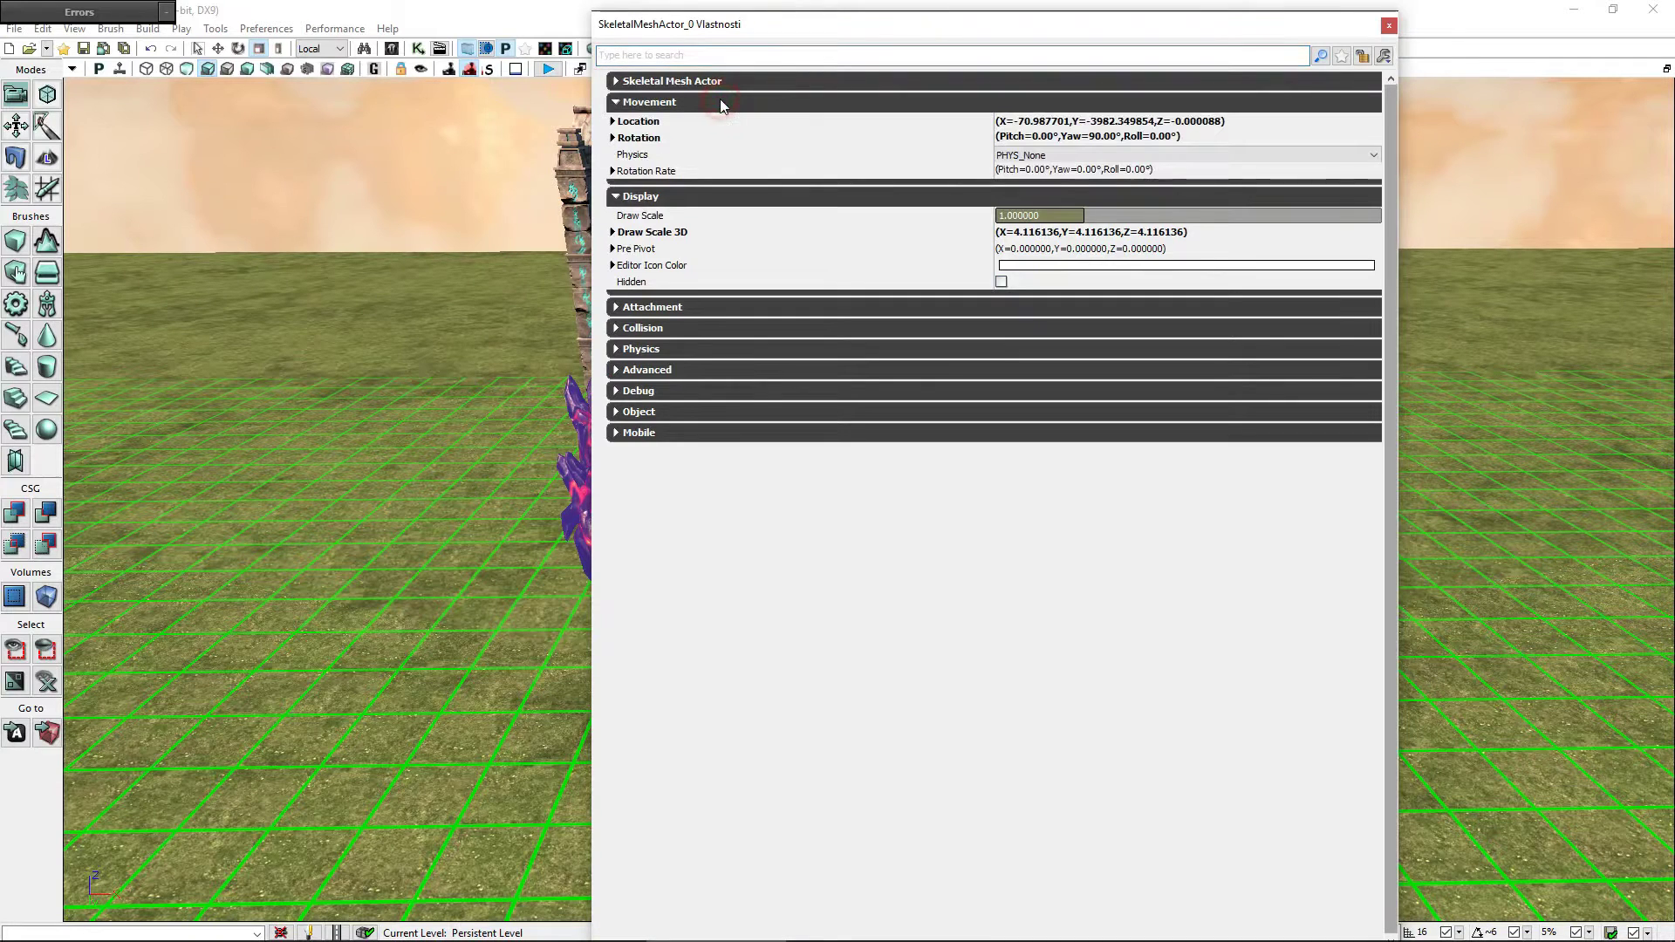
pyautogui.click(1042, 154)
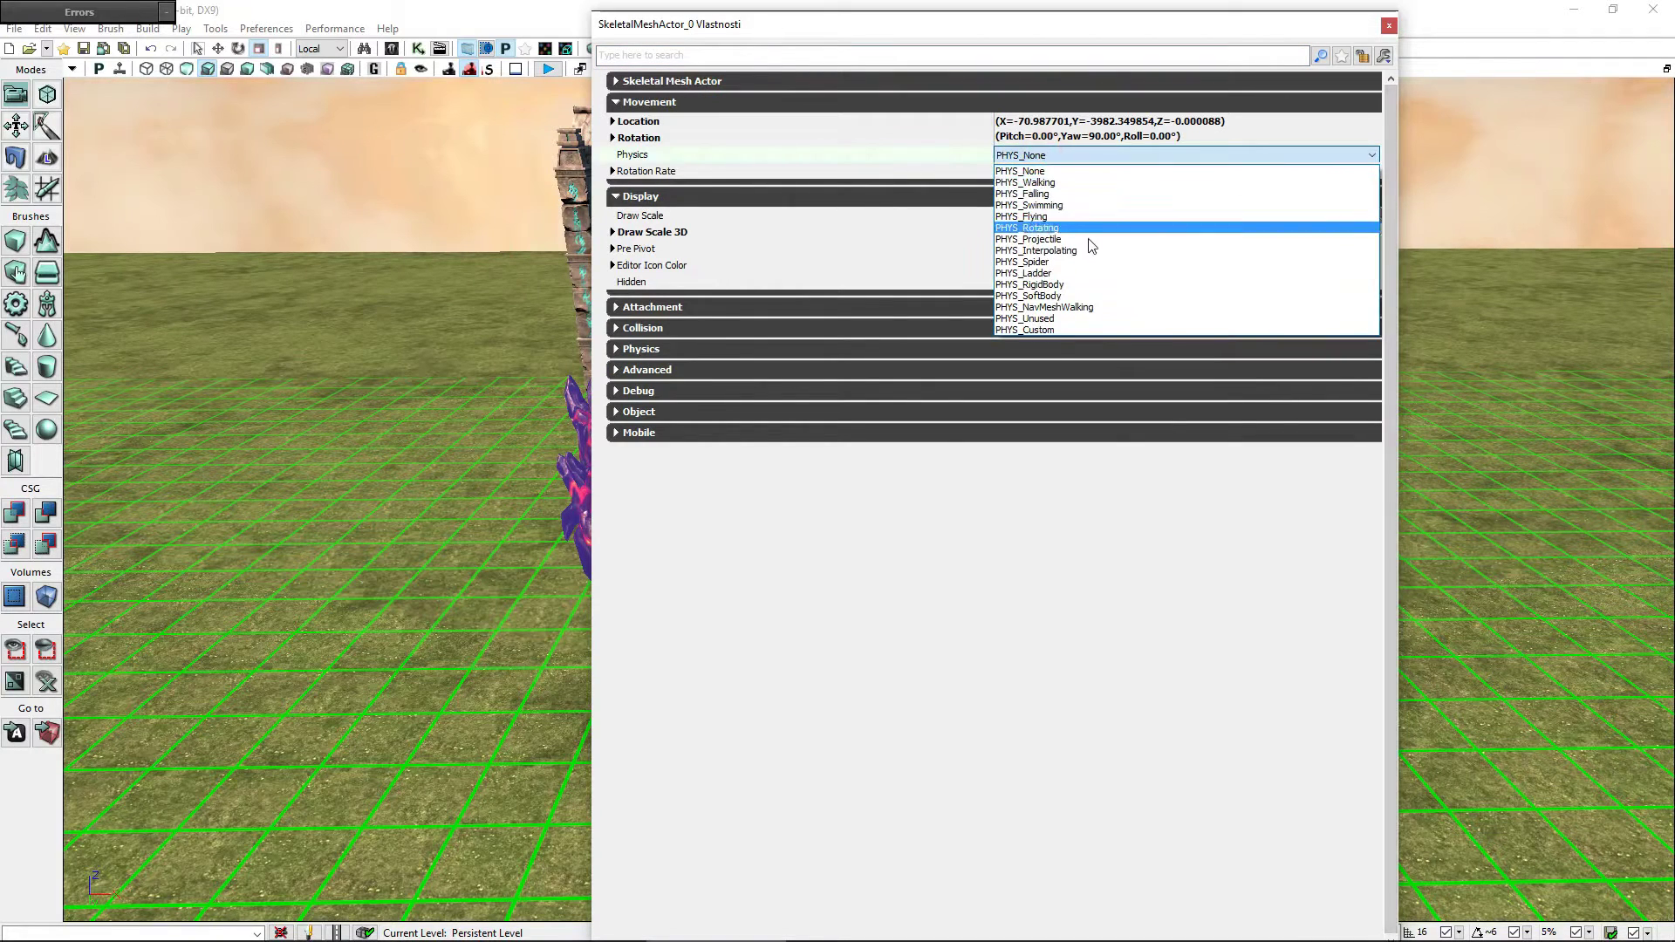
pyautogui.click(1095, 252)
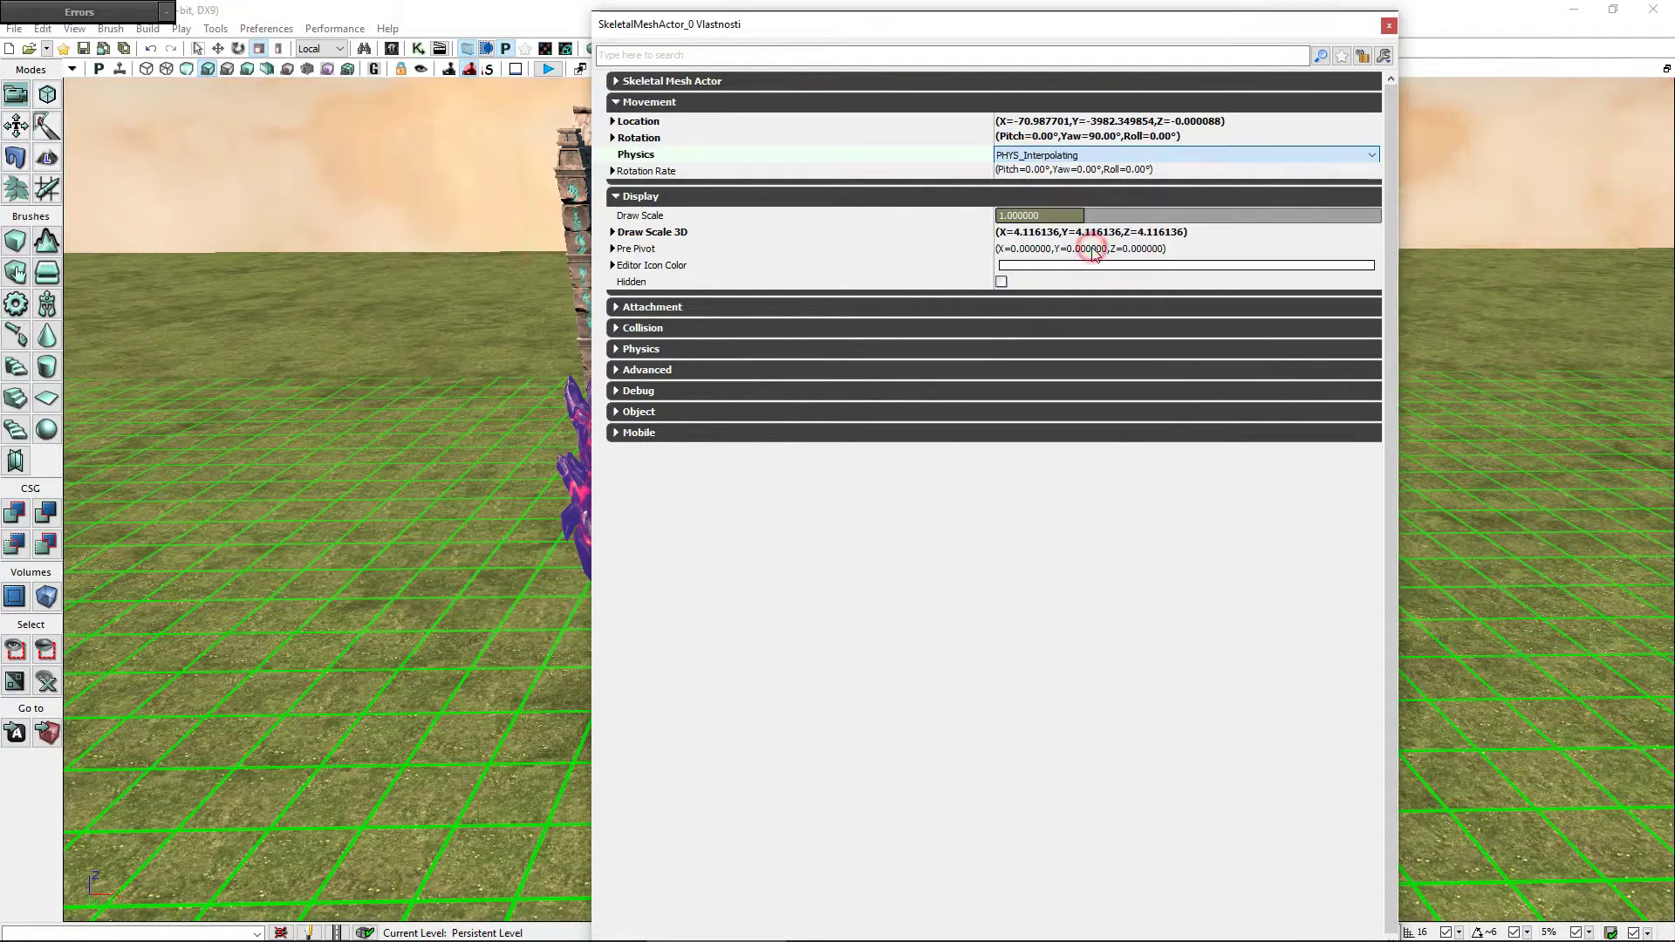
pyautogui.click(1388, 27)
pyautogui.click(1171, 576)
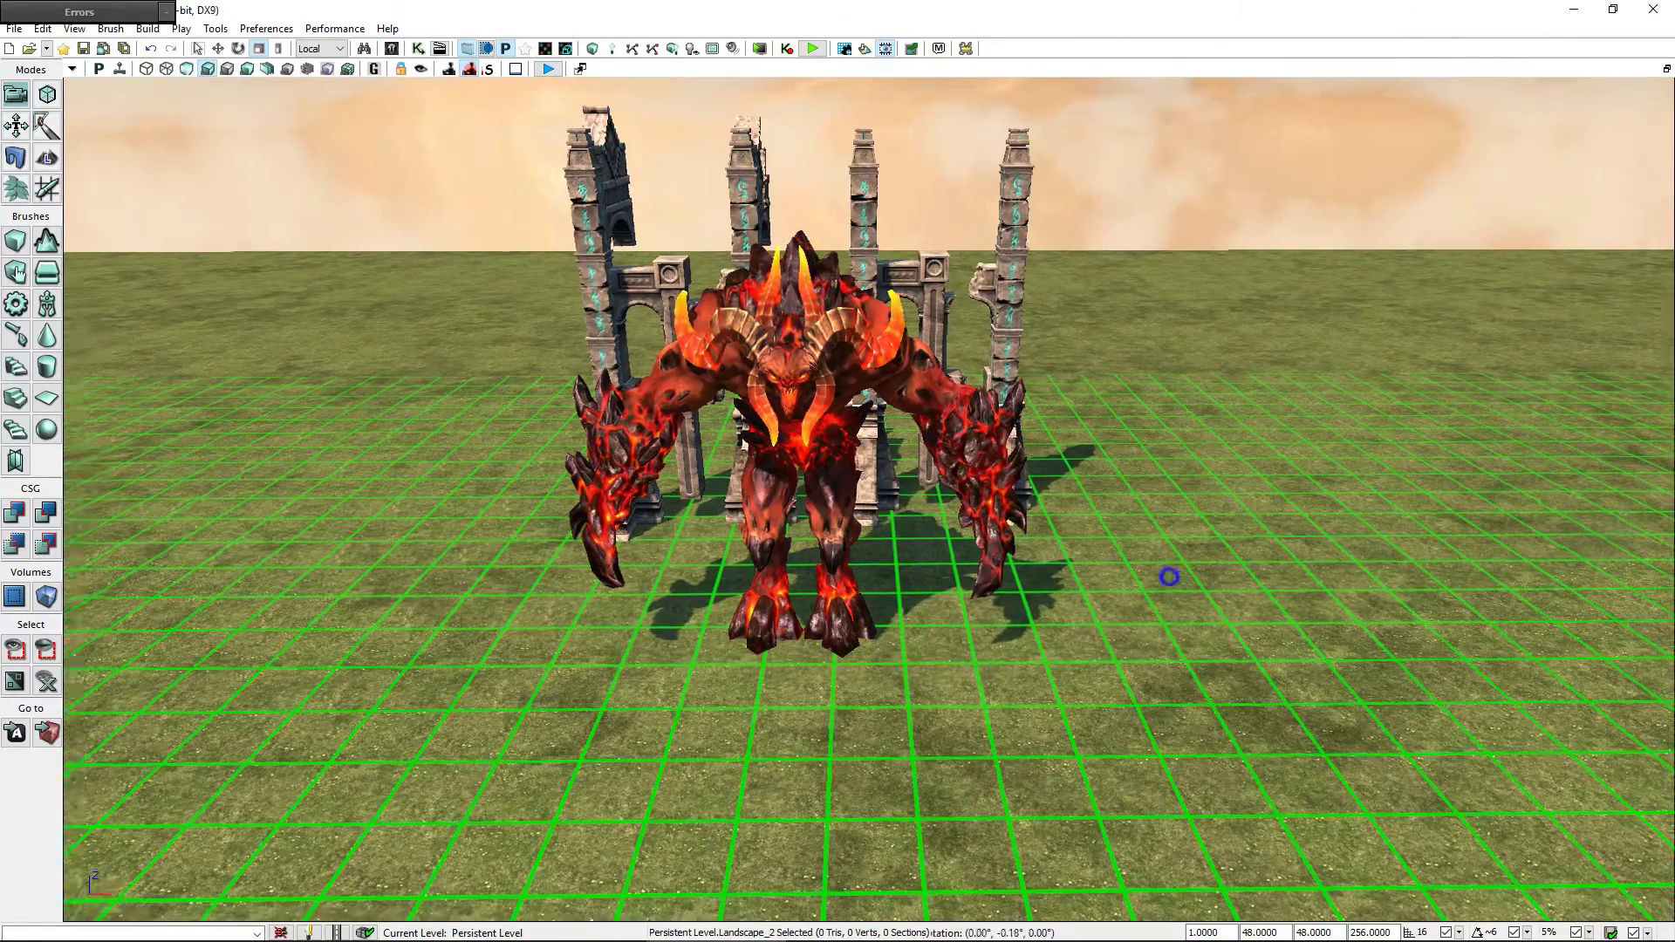
# - Rotate the ruined structure 90 degrees
pyautogui.moveTo(1170, 576); pyautogui.dragTo(1029, 716)
pyautogui.moveTo(853, 590); pyautogui.dragTo(853, 590)
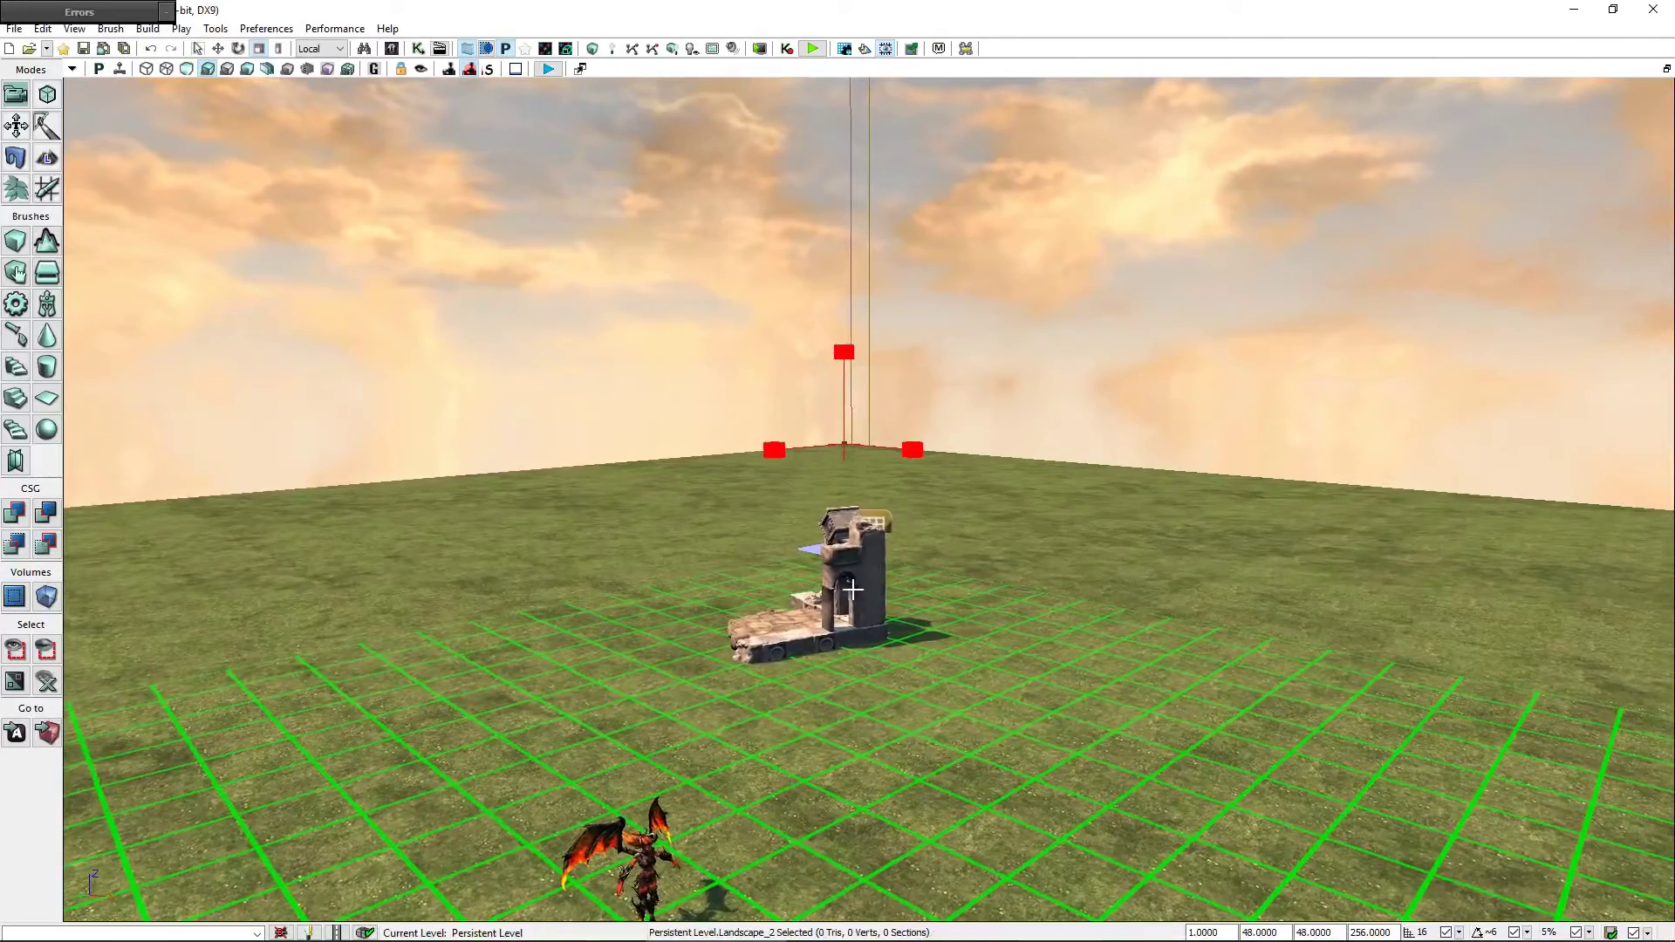
pyautogui.click(853, 590)
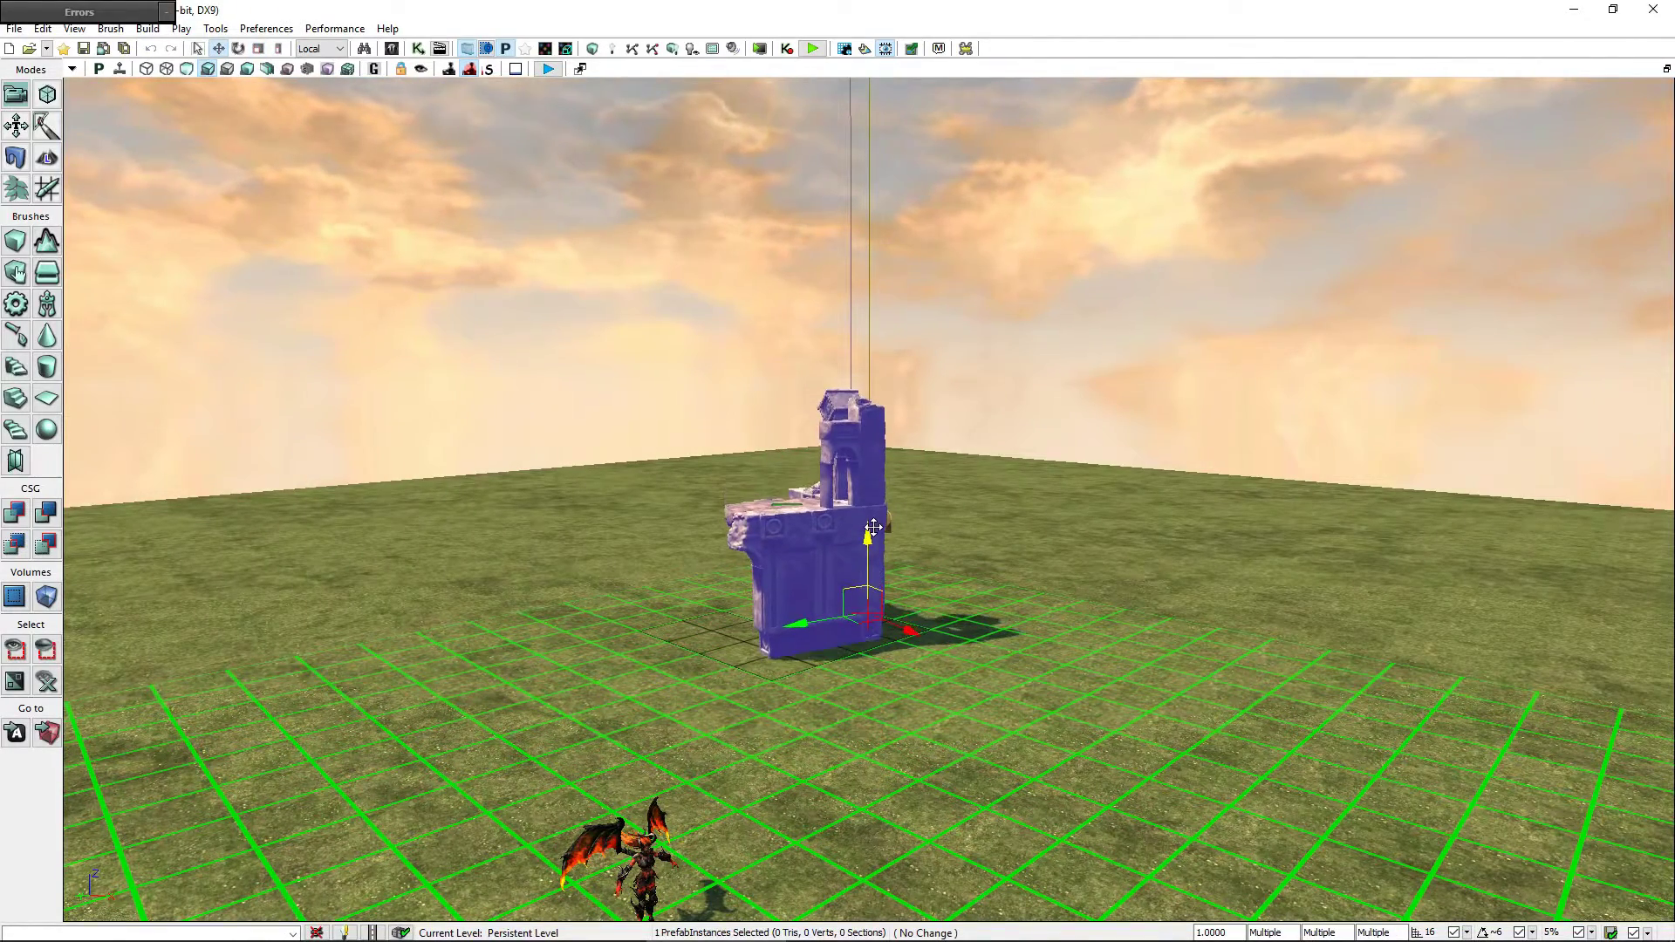
pyautogui.press('space')
pyautogui.moveTo(852, 641); pyautogui.dragTo(777, 649)
# - Move the winged creature up onto the top of the ruin
pyautogui.click(643, 868)
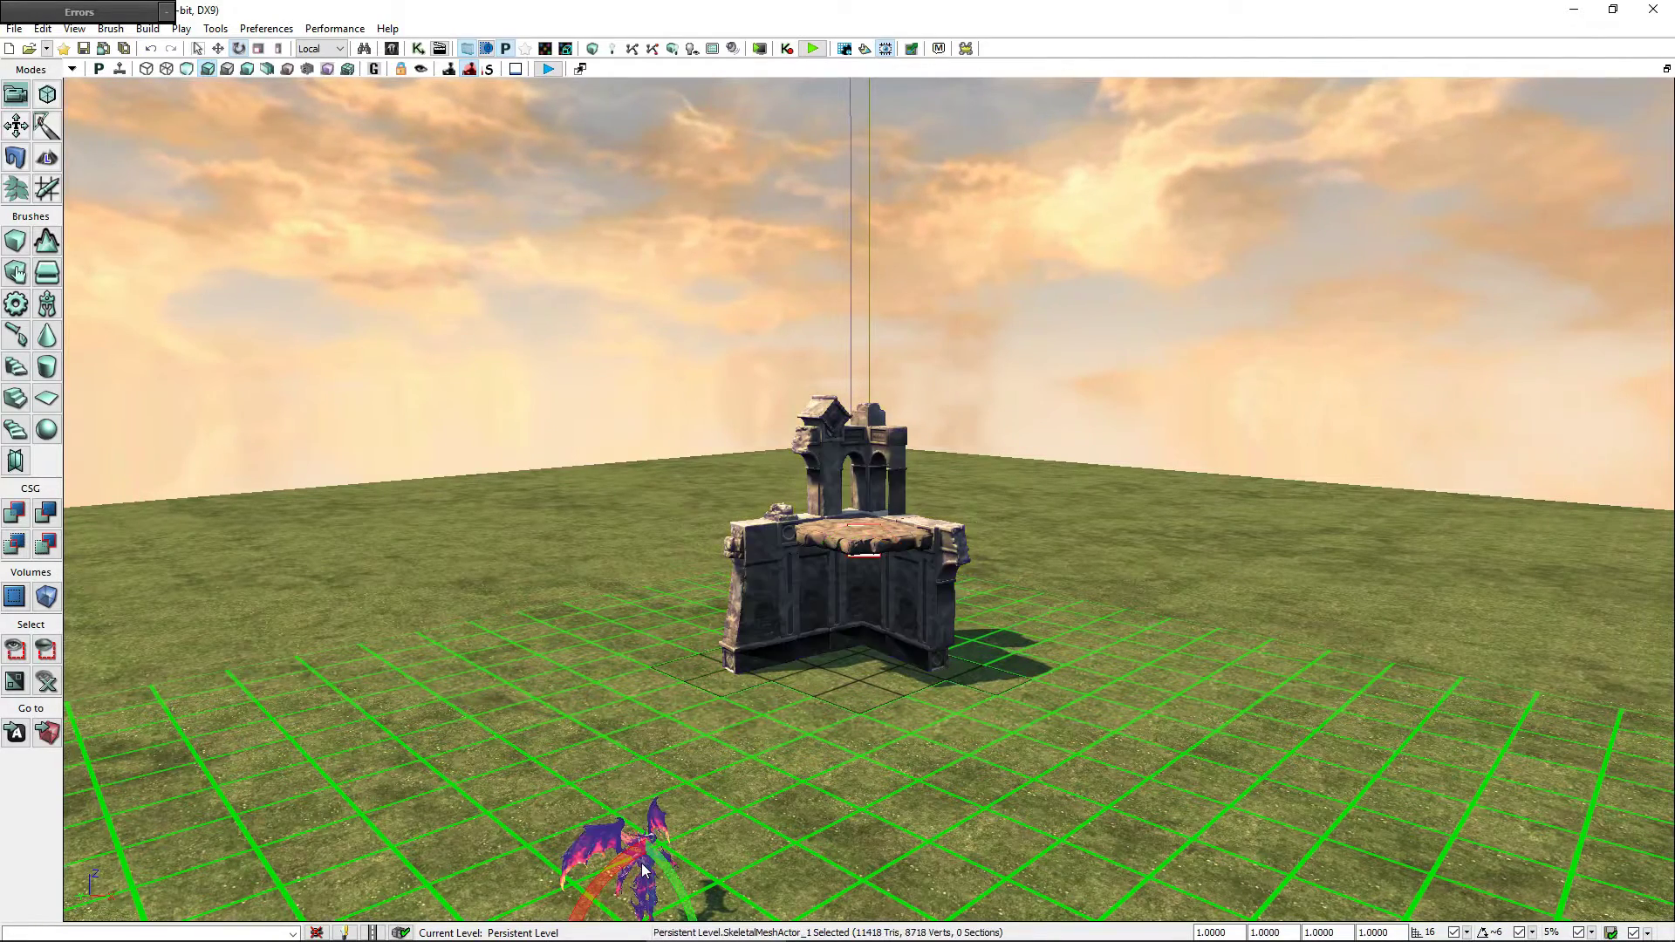
pyautogui.press('space')
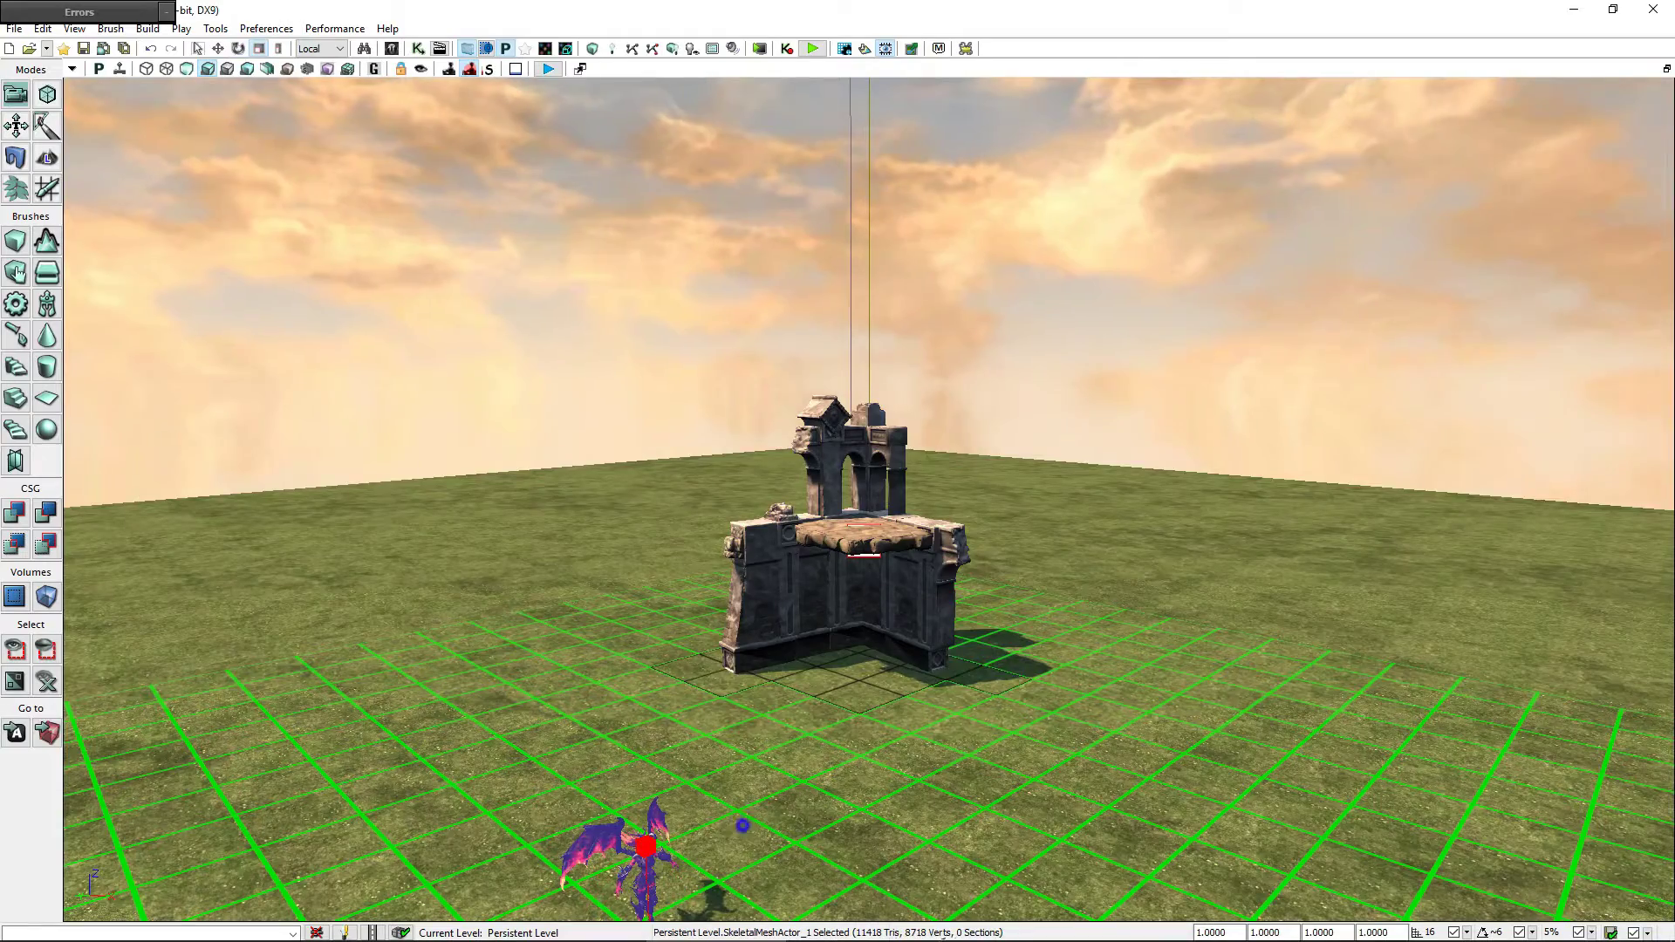
pyautogui.moveTo(645, 864); pyautogui.dragTo(744, 819, button='right')
pyautogui.moveTo(658, 756); pyautogui.dragTo(862, 359)
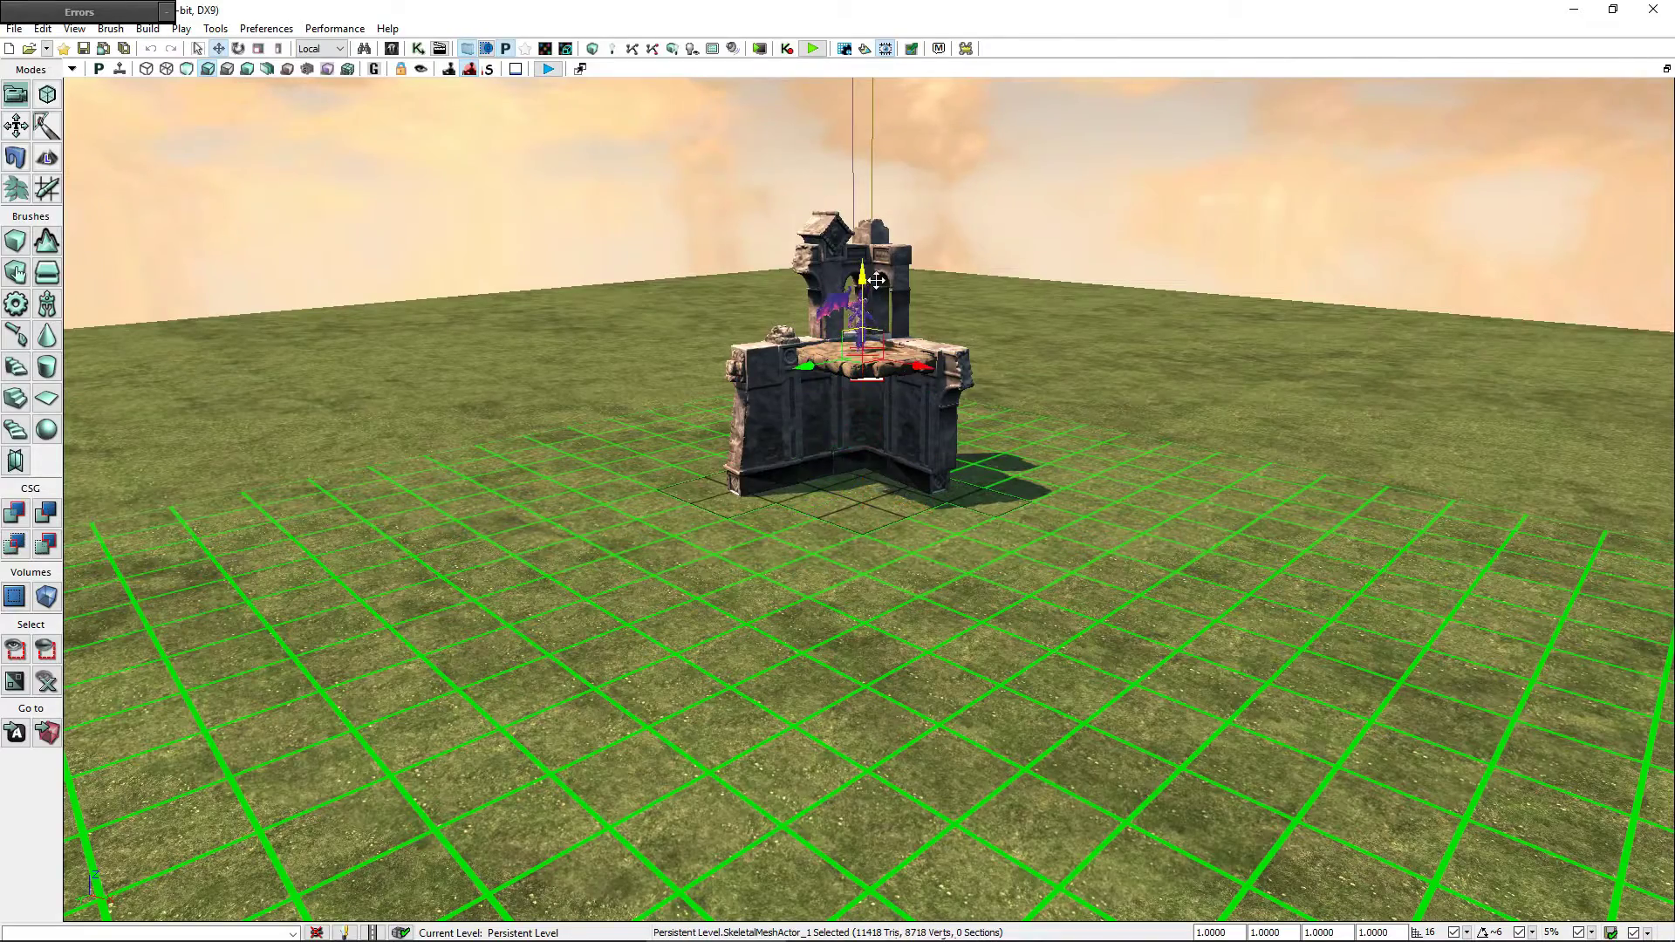
pyautogui.click(1082, 671)
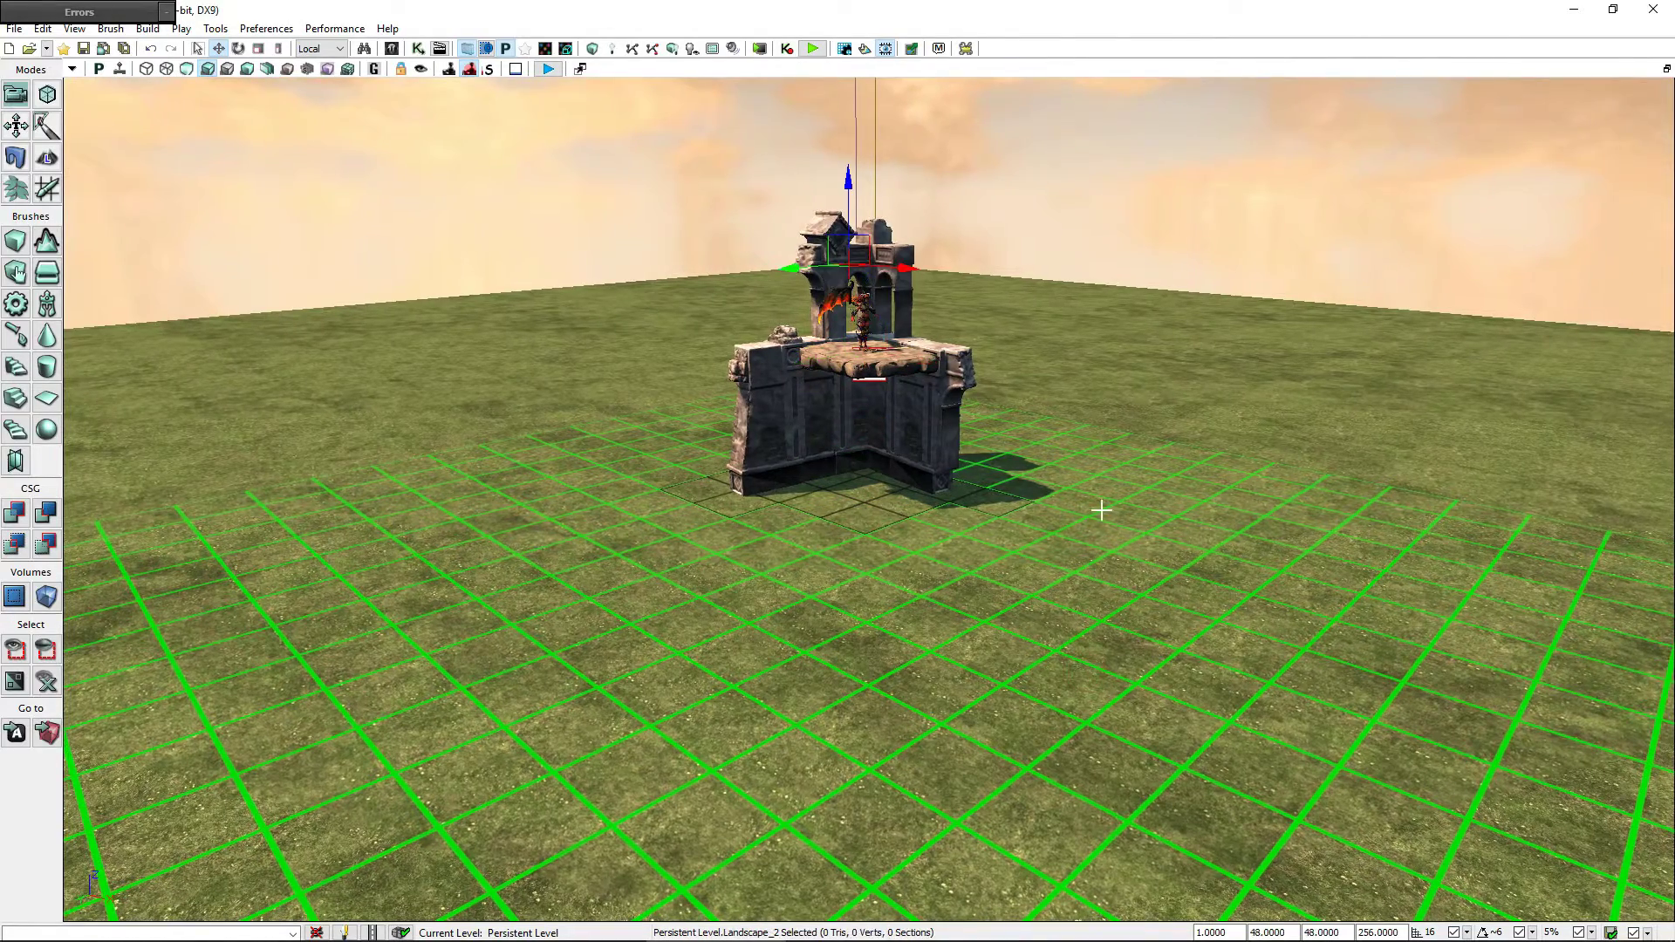
# - Rotate the winged creature on the ruin to face the camera
pyautogui.moveTo(1082, 671)
pyautogui.mouseDown(button='right')
pyautogui.moveTo(1030, 611)
pyautogui.moveTo(1009, 464)
pyautogui.mouseUp(button='right')
pyautogui.click(824, 467)
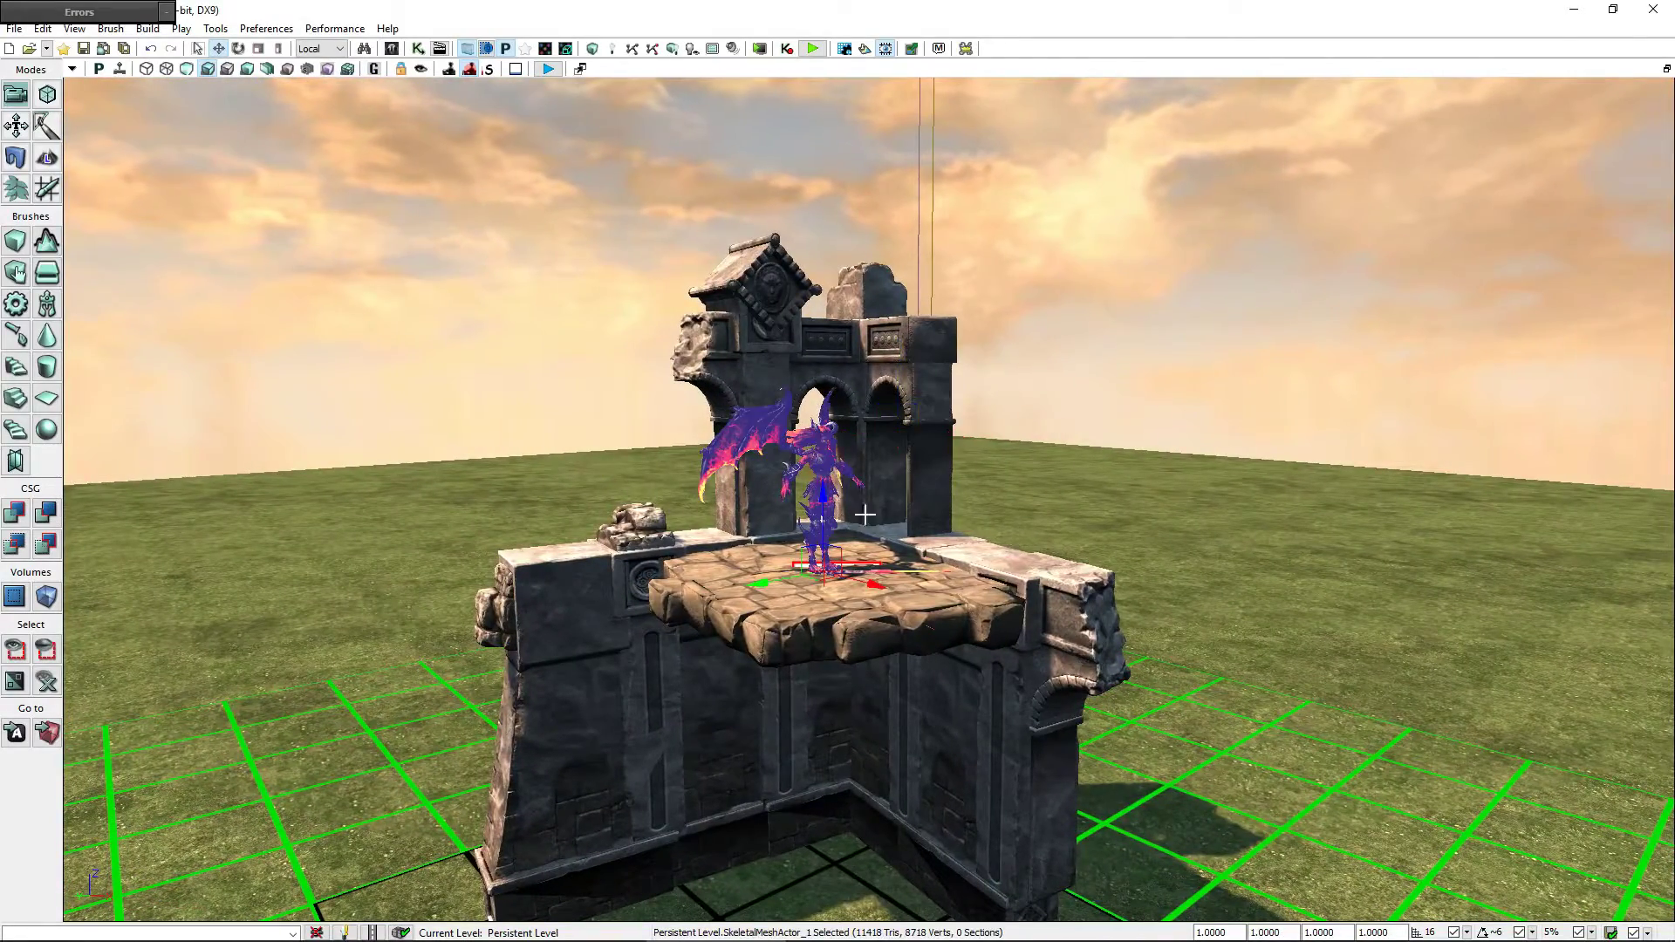
pyautogui.press('space')
pyautogui.moveTo(883, 568); pyautogui.dragTo(930, 578)
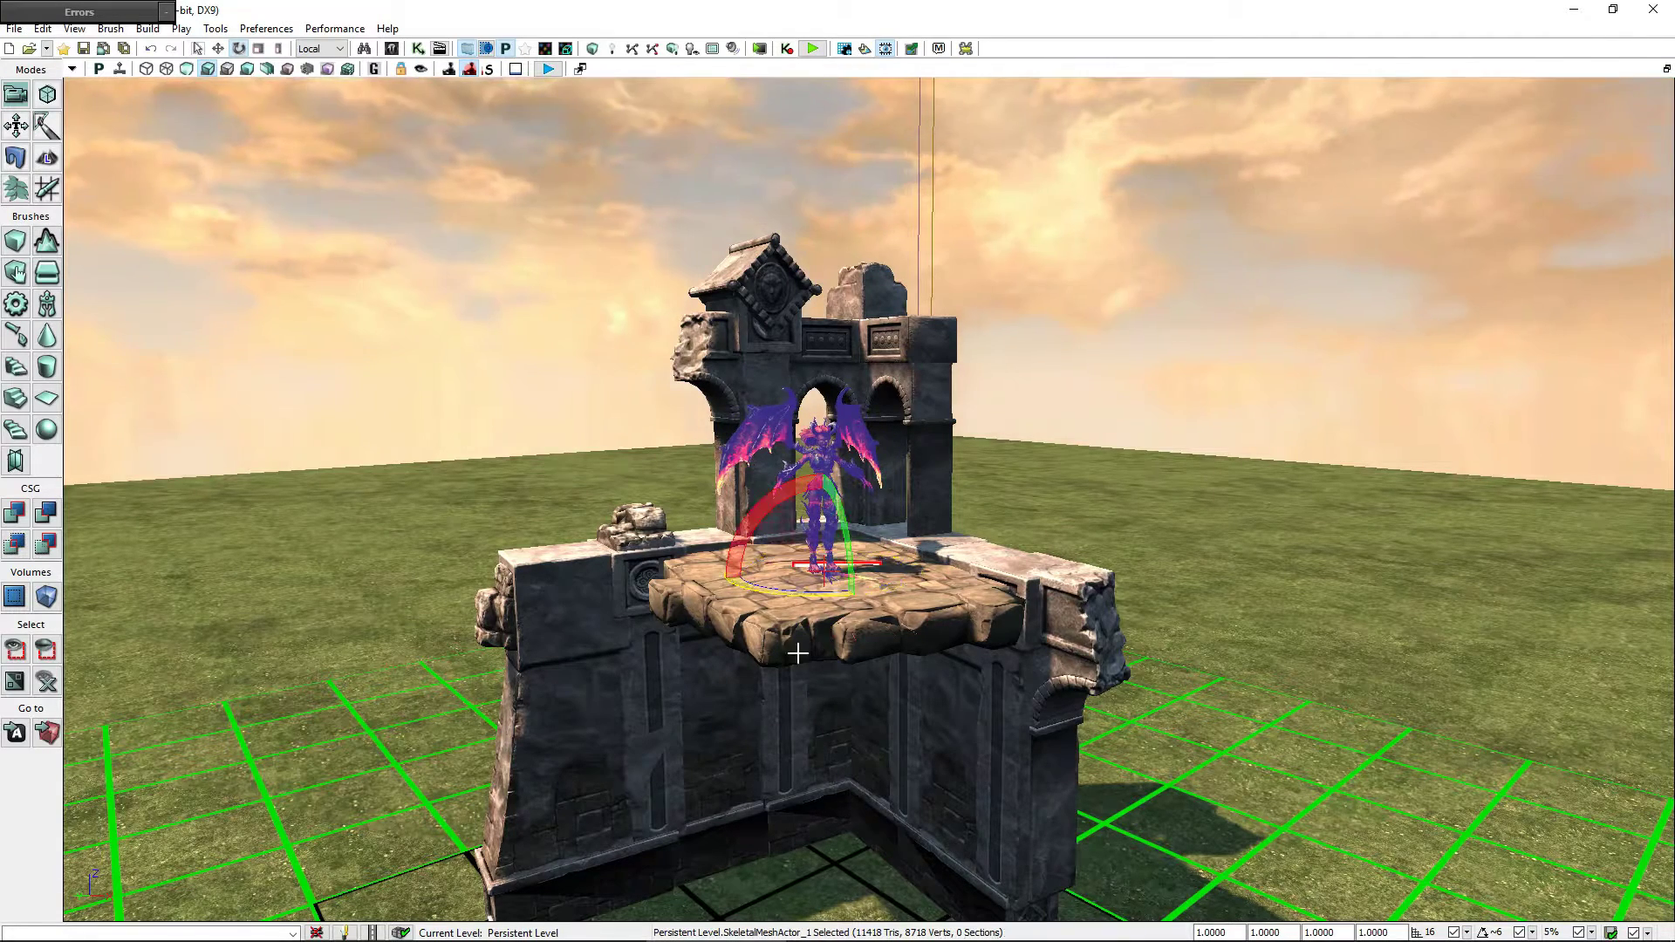
pyautogui.click(1246, 590)
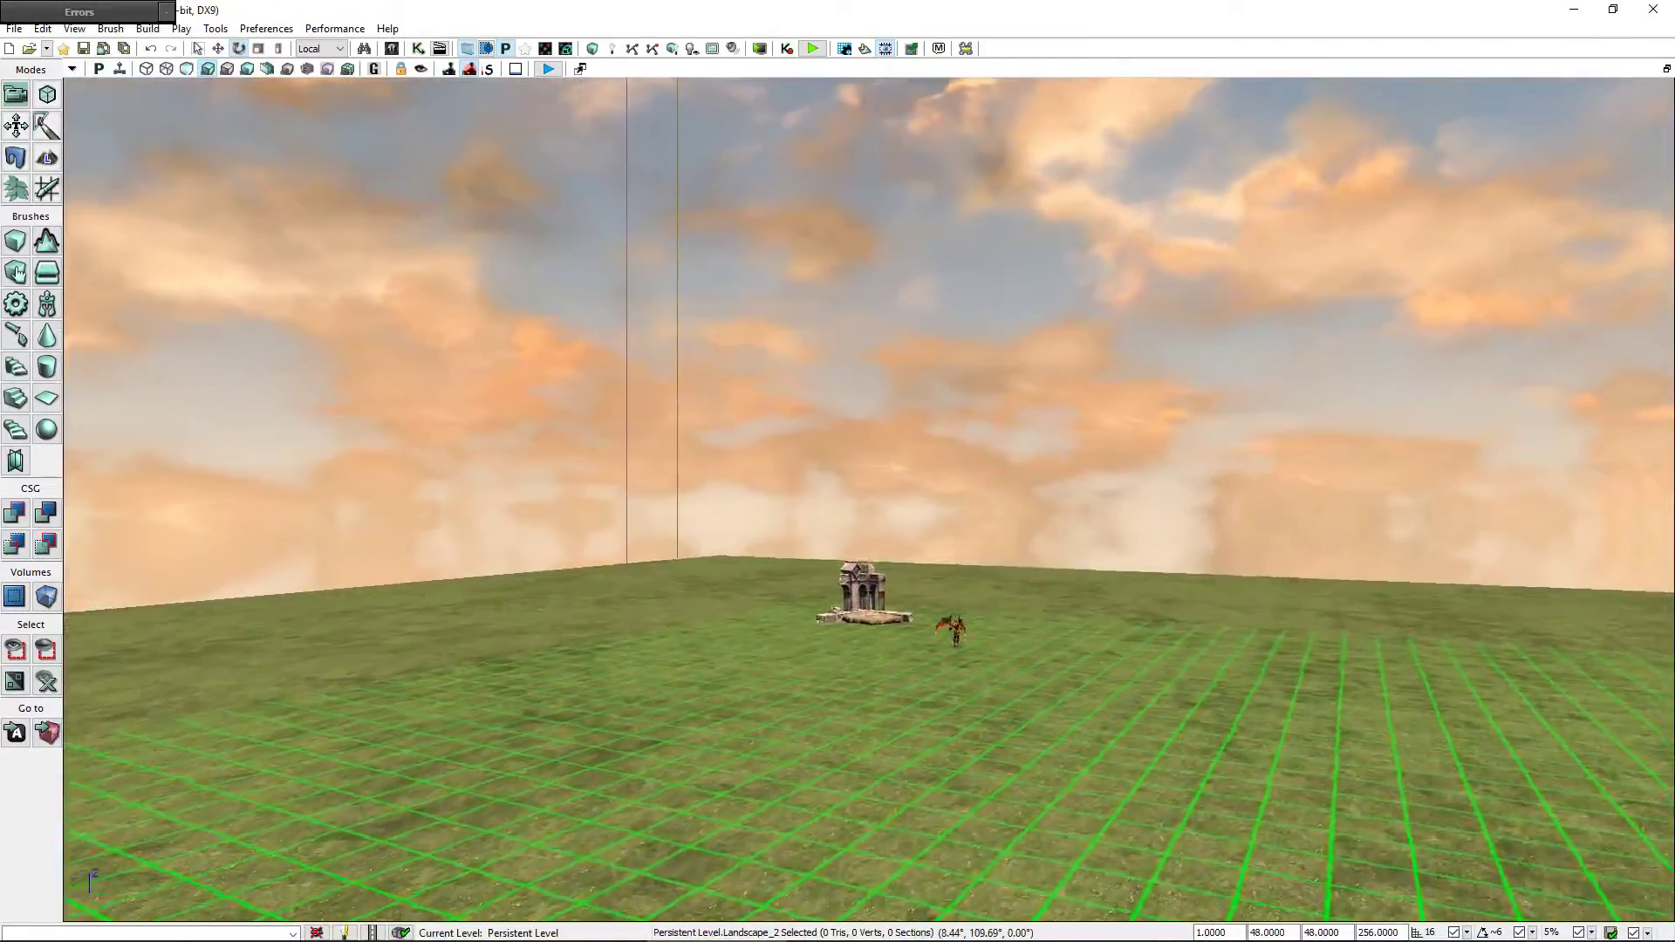
# - Raise the second ruin, turn it around its vertical axis, and slide it toward the lower right
pyautogui.moveTo(1193, 465); pyautogui.dragTo(1193, 465)
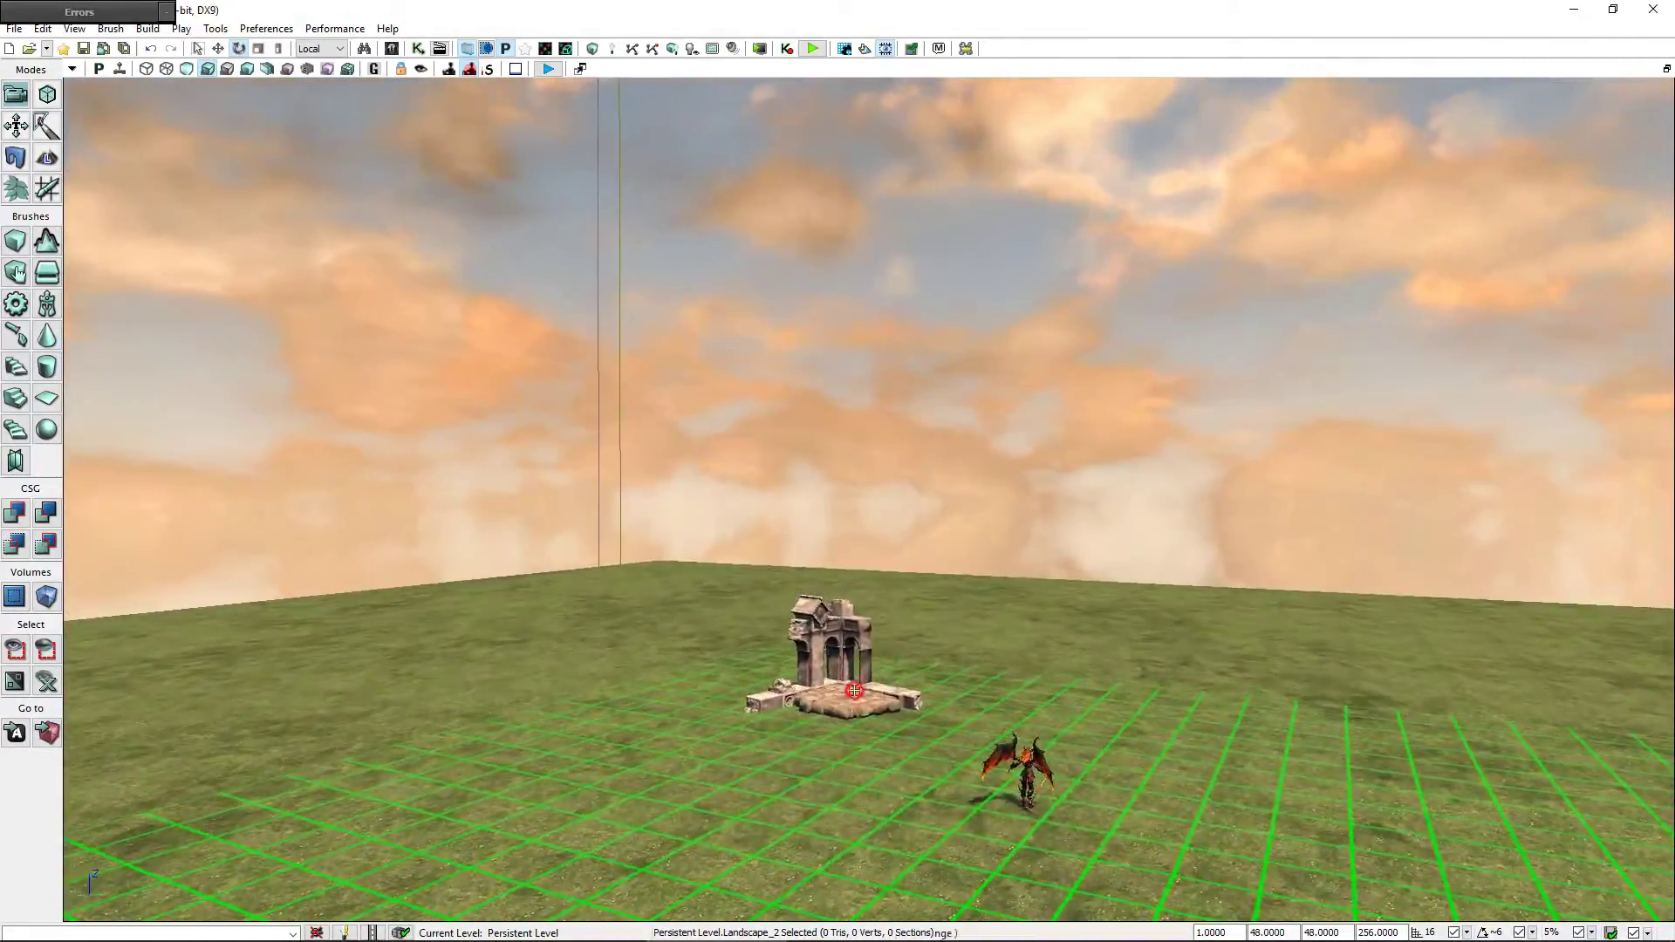
pyautogui.click(854, 691)
pyautogui.press('space')
pyautogui.press('space')
pyautogui.press('space')
pyautogui.moveTo(855, 691); pyautogui.dragTo(851, 596)
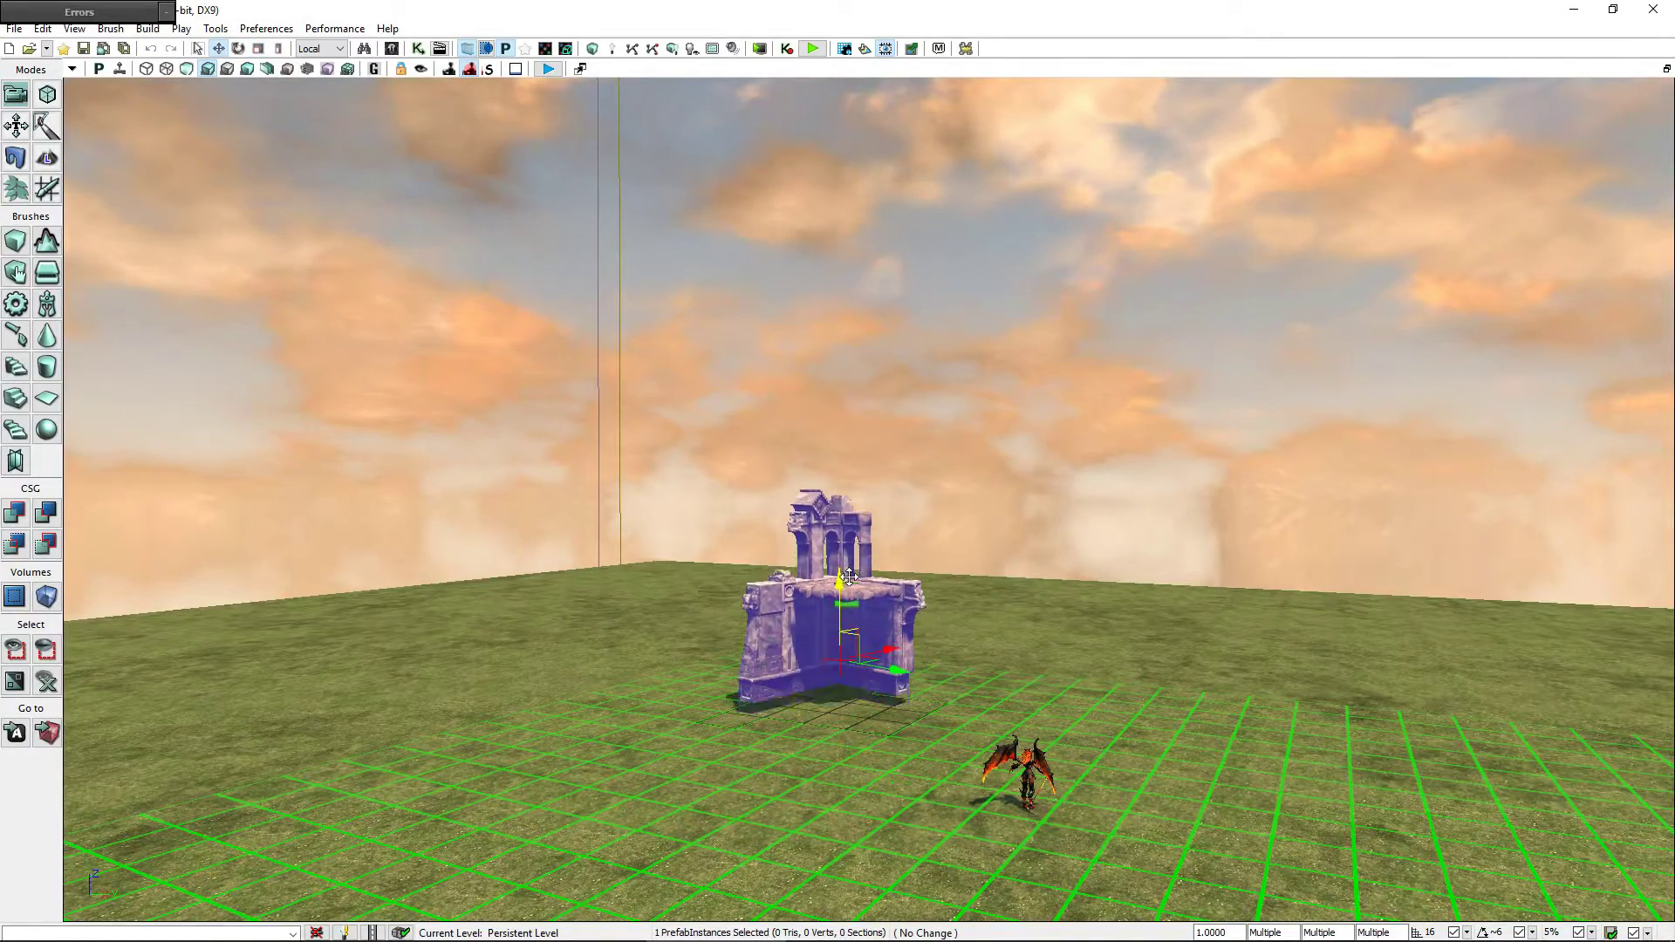
pyautogui.press('space')
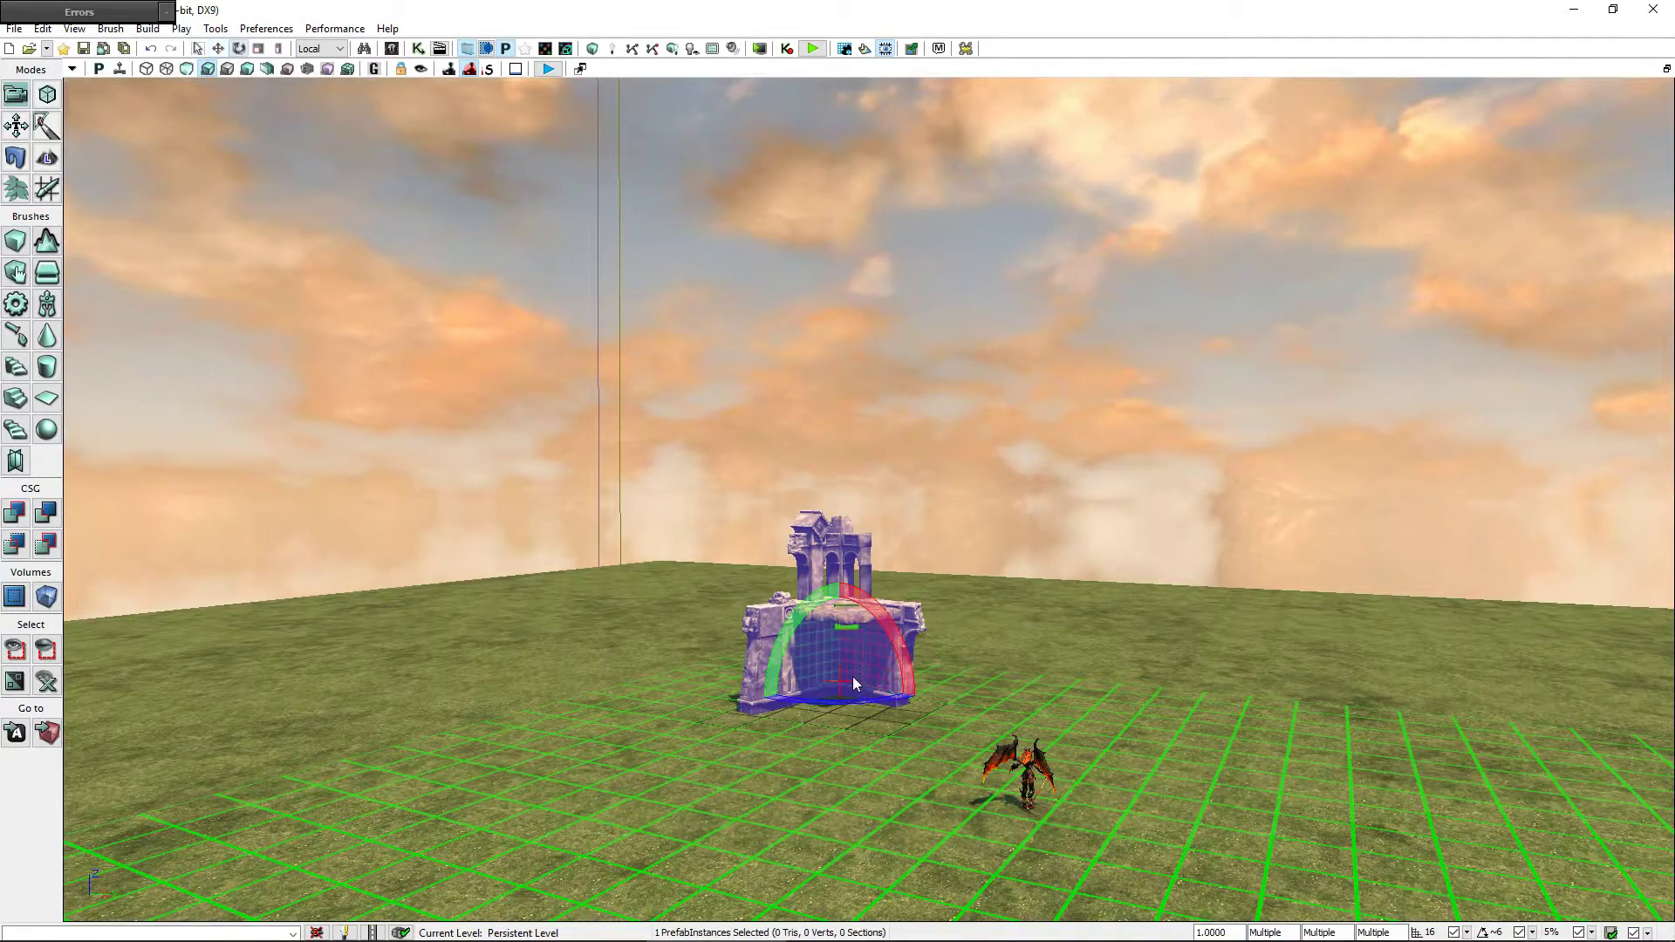
pyautogui.moveTo(854, 701); pyautogui.dragTo(837, 699)
pyautogui.press('space')
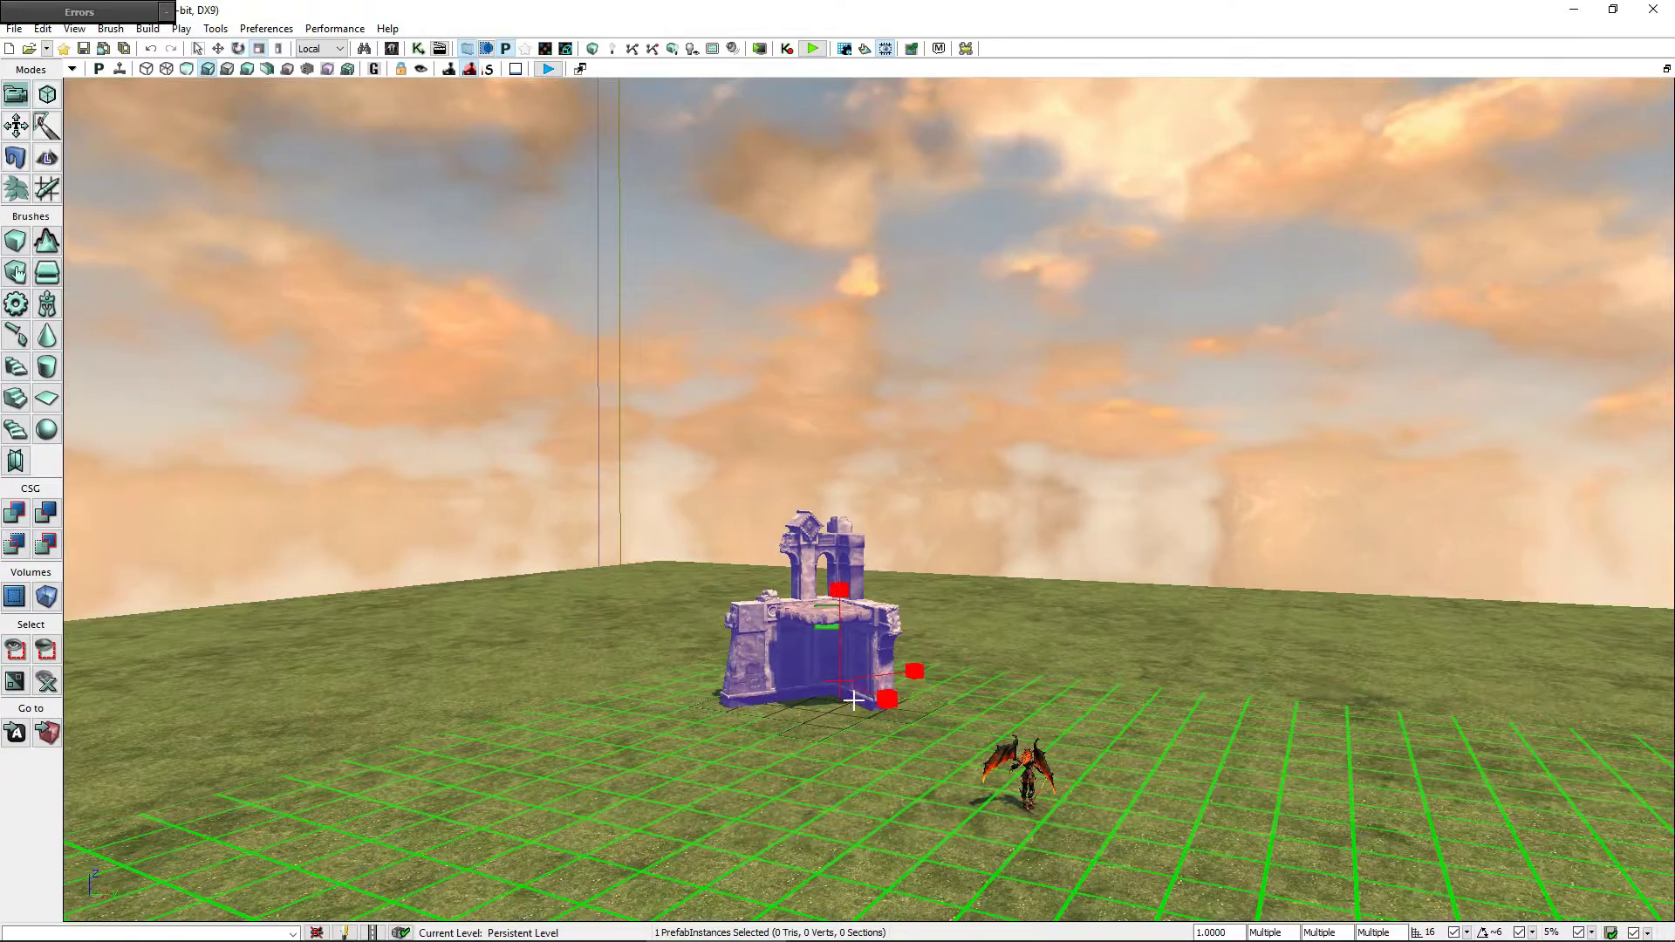
pyautogui.press('space')
pyautogui.moveTo(870, 683); pyautogui.dragTo(1002, 749)
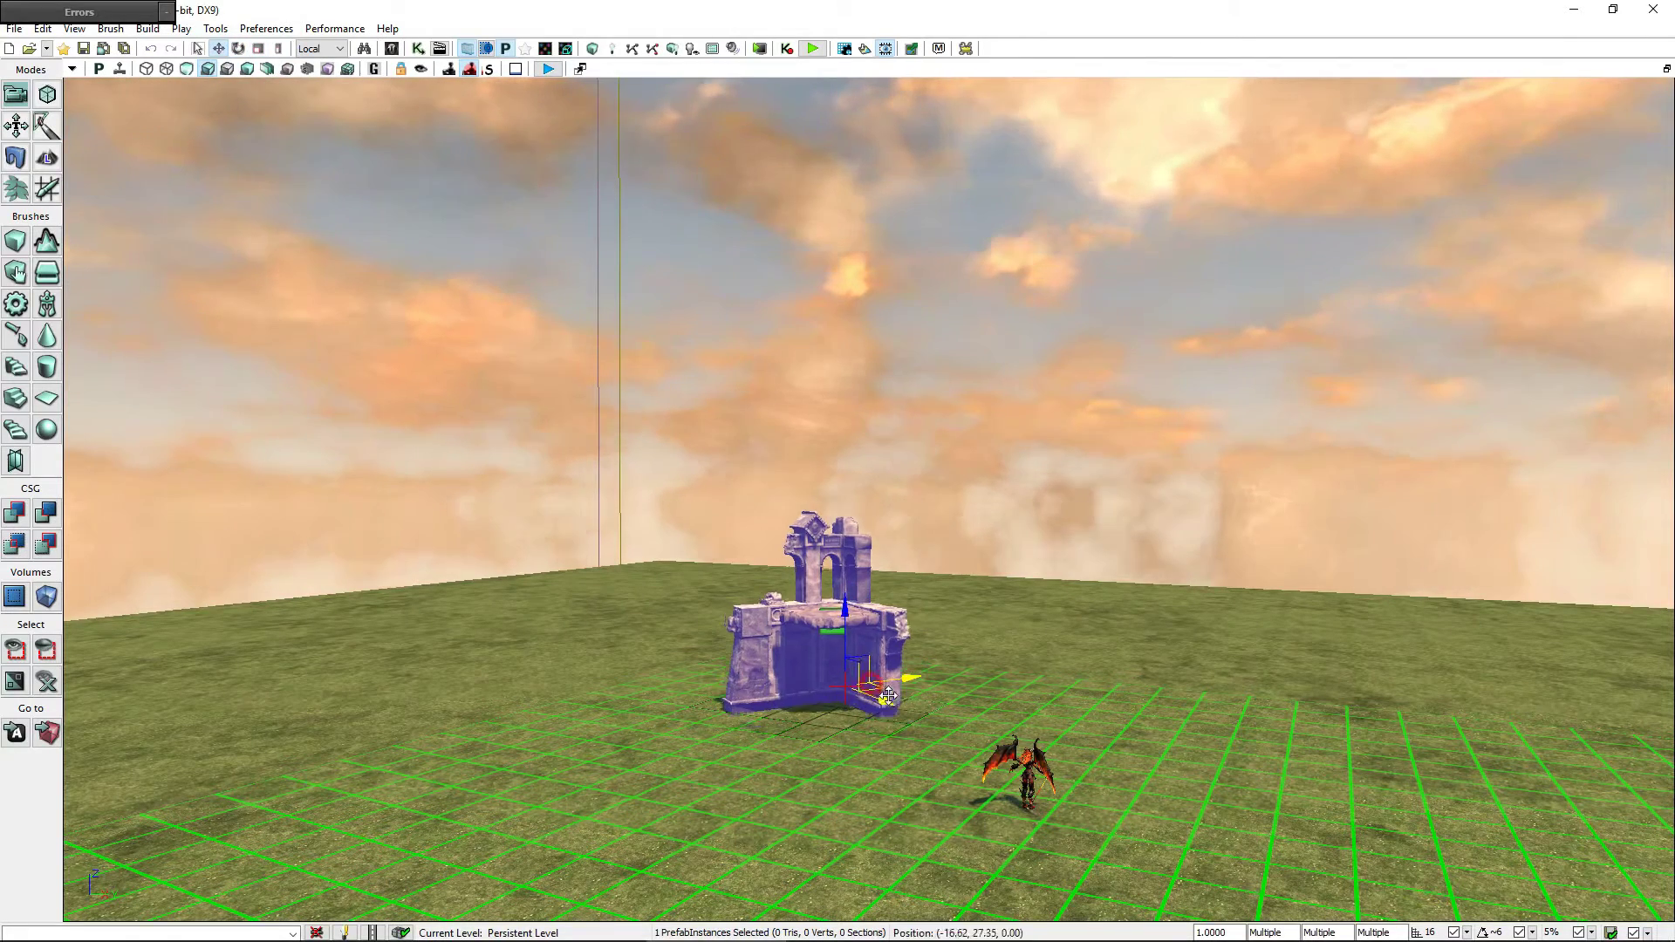
# - Move the second winged creature onto the ruin's front platform, facing the camera
pyautogui.click(1045, 771)
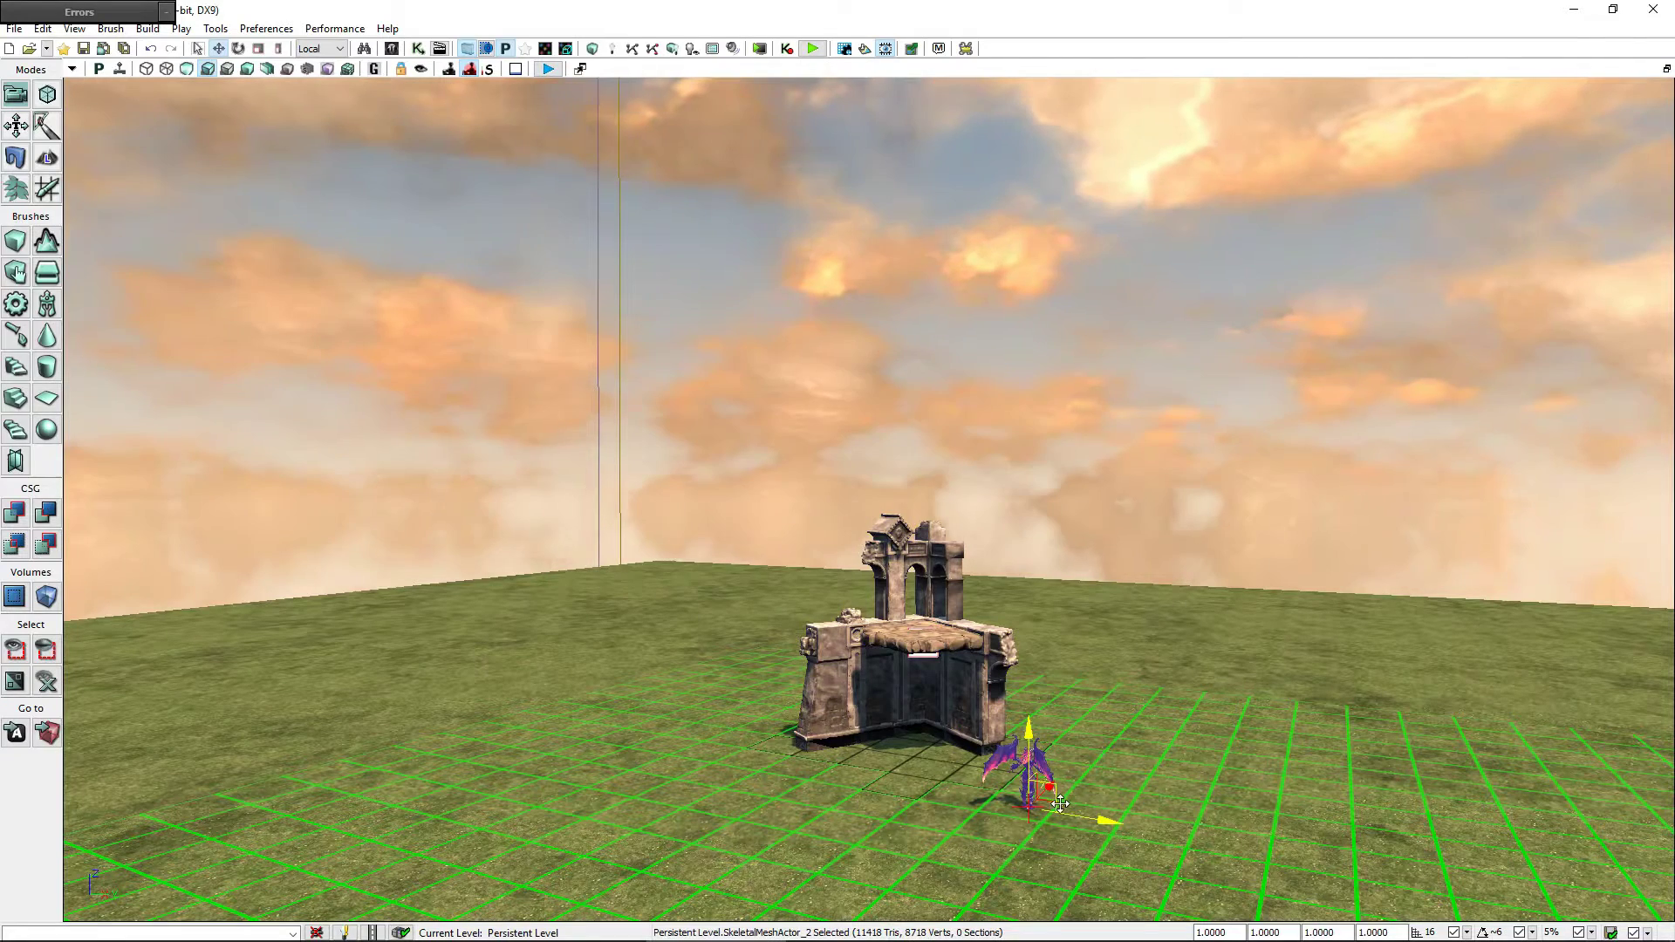
pyautogui.moveTo(1061, 803); pyautogui.dragTo(1005, 756)
pyautogui.moveTo(948, 733); pyautogui.dragTo(941, 661)
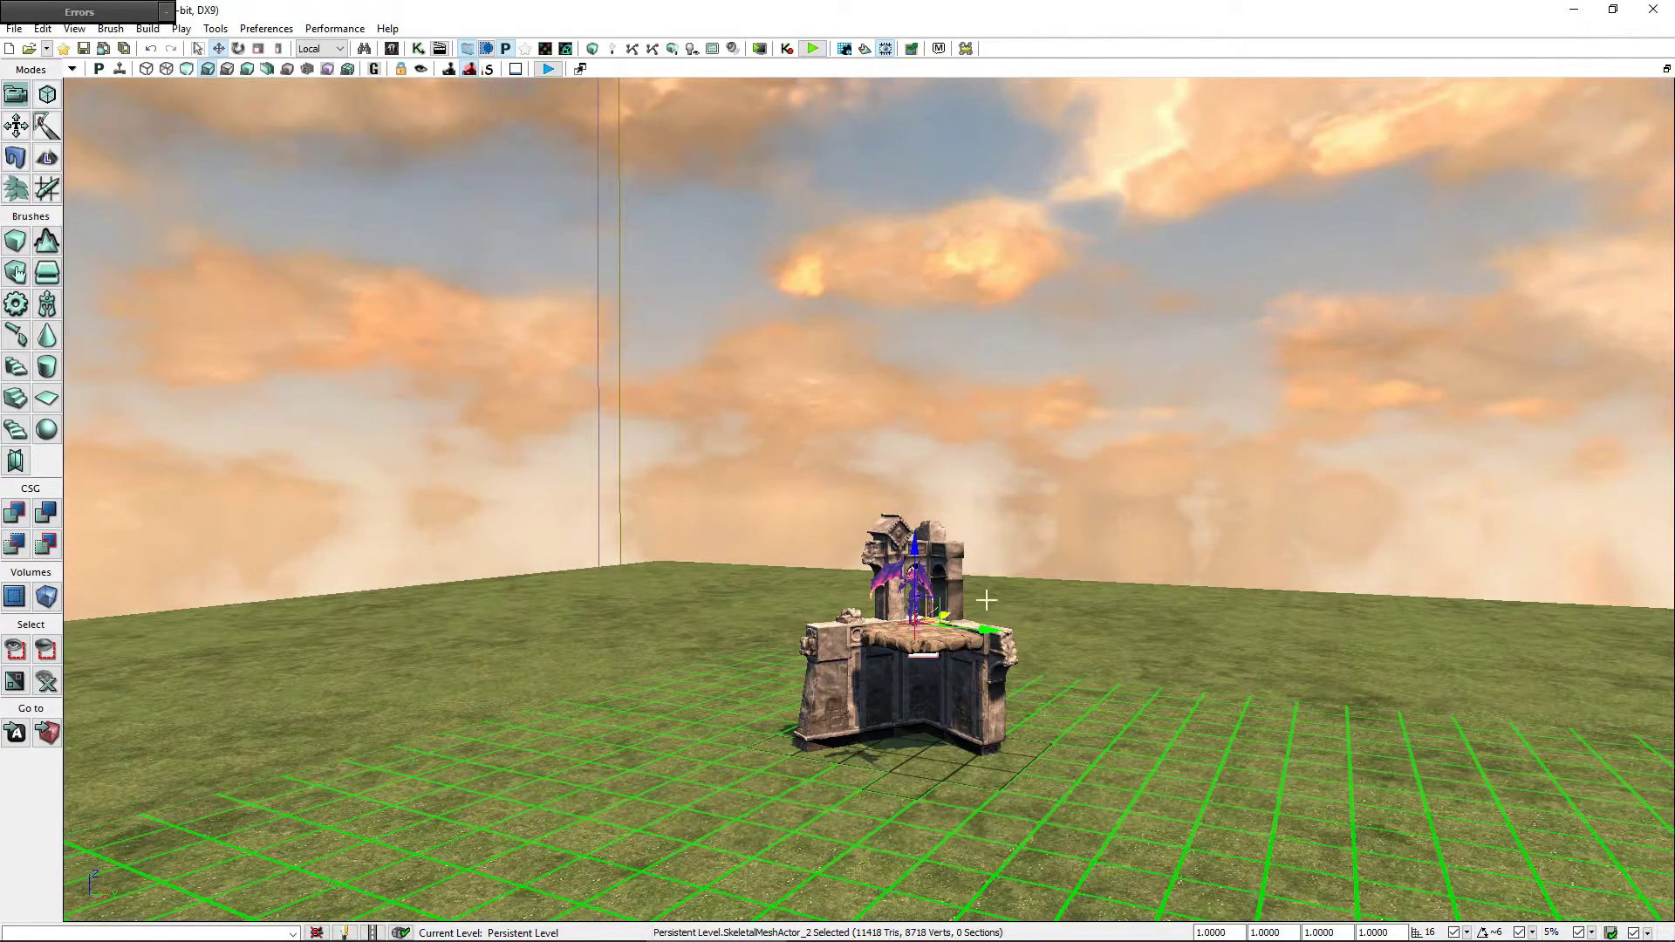
pyautogui.scroll(5, 1050, 581)
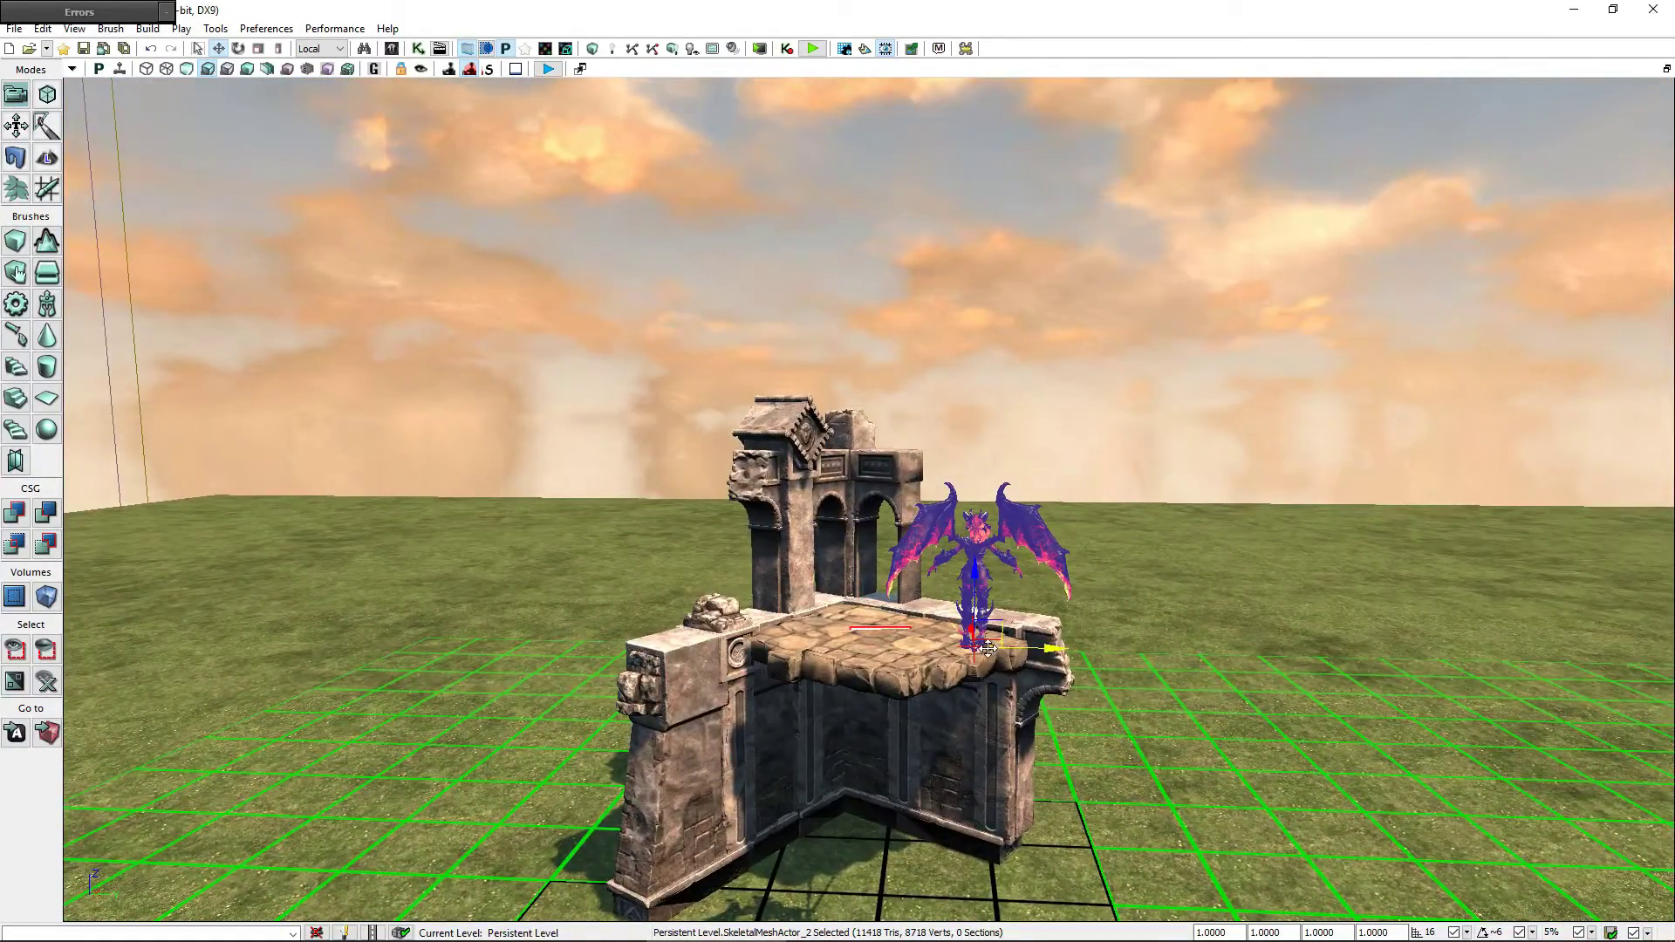
pyautogui.moveTo(979, 647)
pyautogui.mouseDown()
pyautogui.moveTo(902, 634)
pyautogui.moveTo(905, 587)
pyautogui.mouseUp()
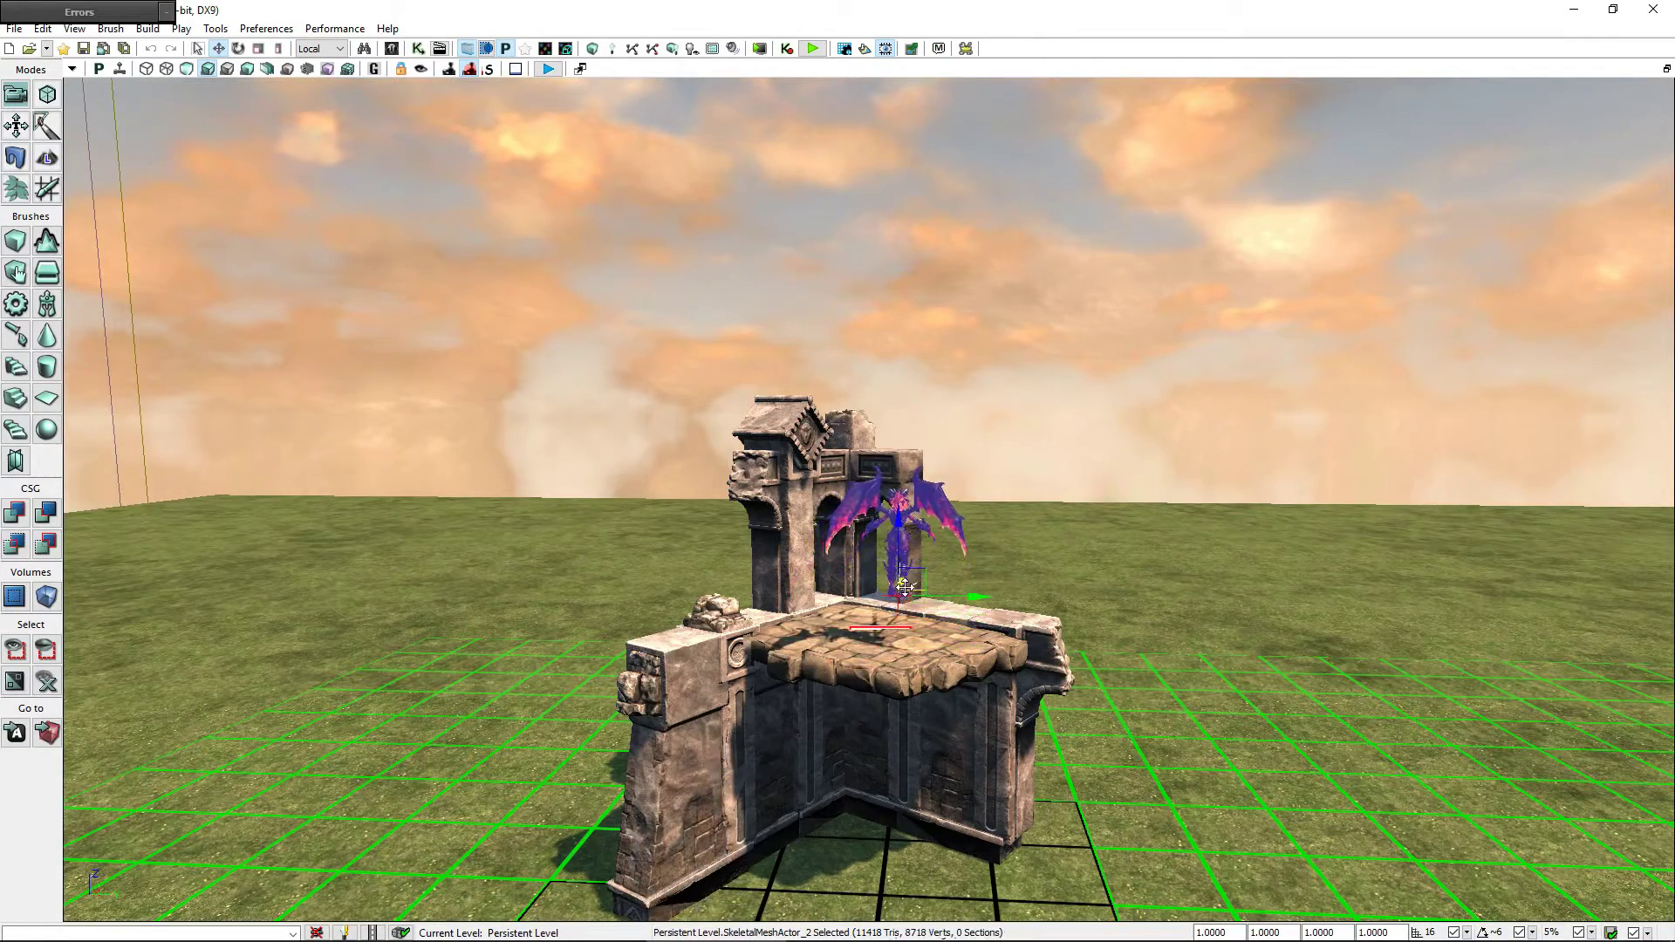
pyautogui.moveTo(897, 516); pyautogui.dragTo(908, 569)
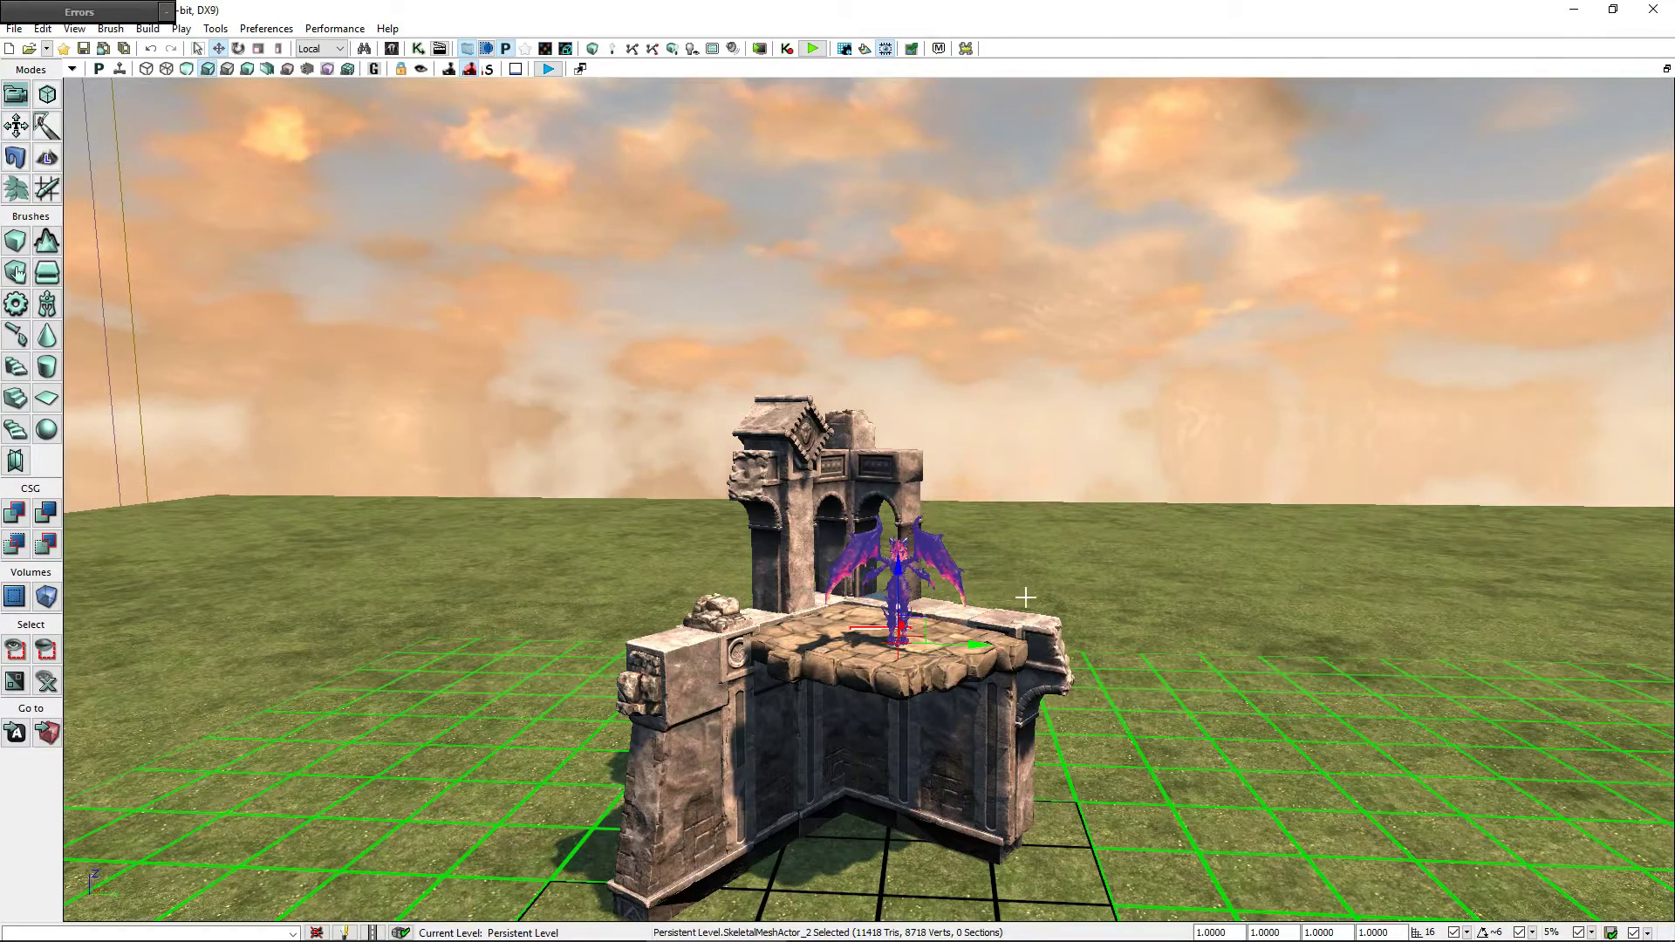
pyautogui.moveTo(984, 650); pyautogui.dragTo(912, 677)
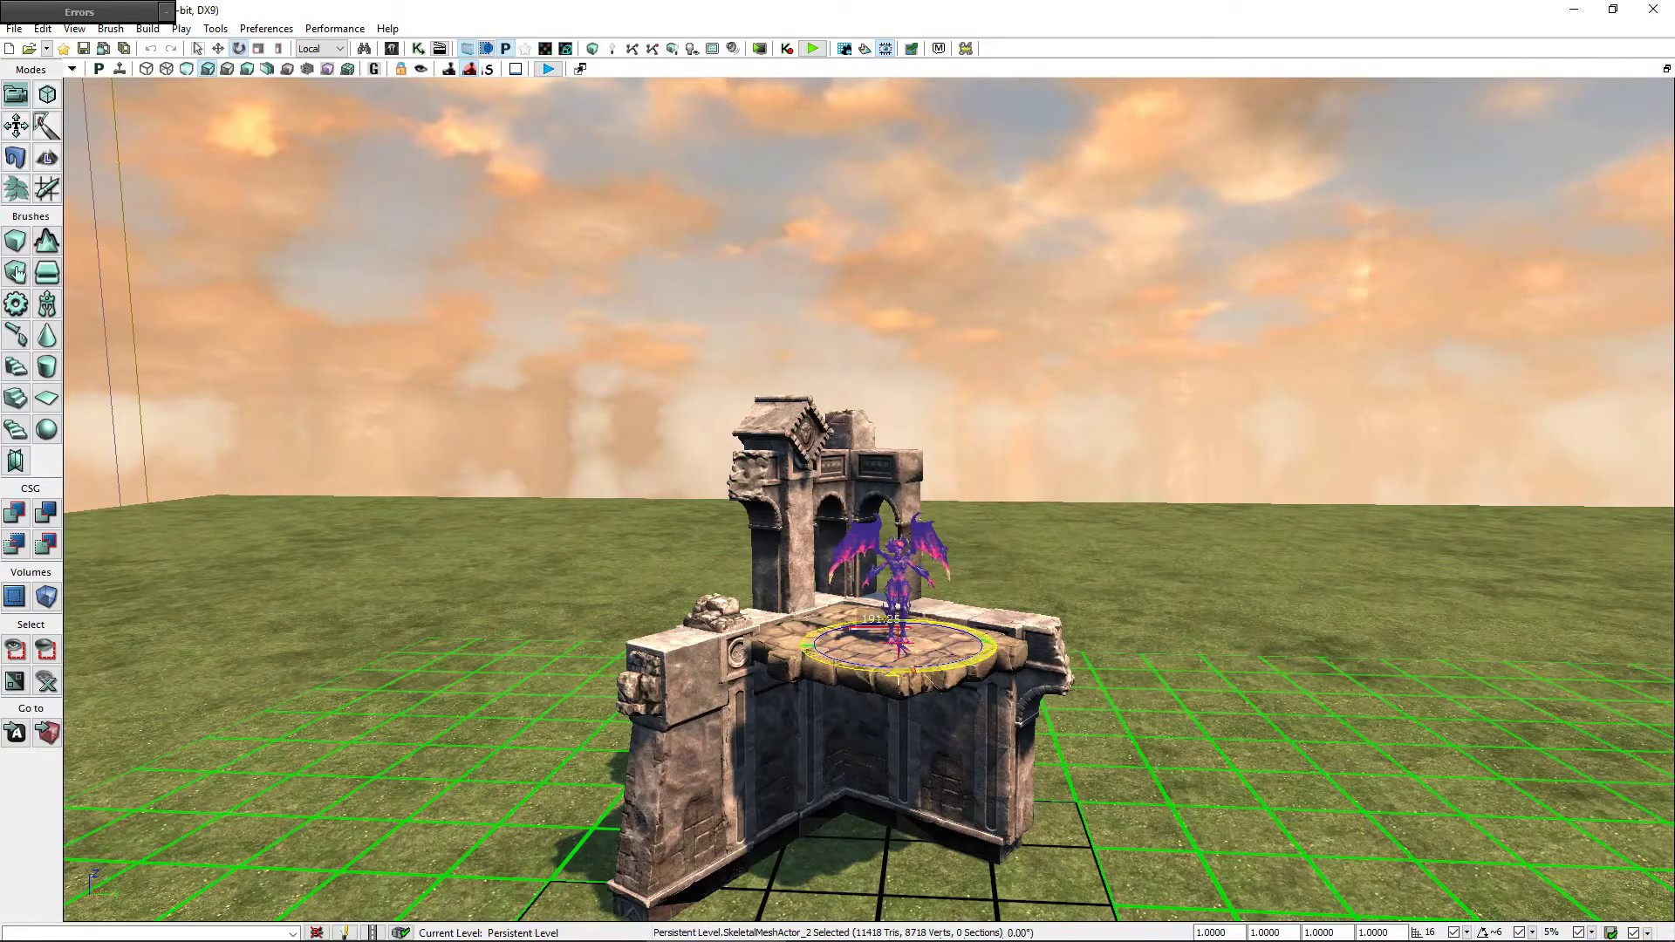
pyautogui.click(1425, 633)
pyautogui.moveTo(1401, 499)
pyautogui.mouseDown()
pyautogui.moveTo(1431, 499)
pyautogui.moveTo(1135, 502)
pyautogui.moveTo(1265, 523)
pyautogui.moveTo(1398, 497)
pyautogui.mouseUp()
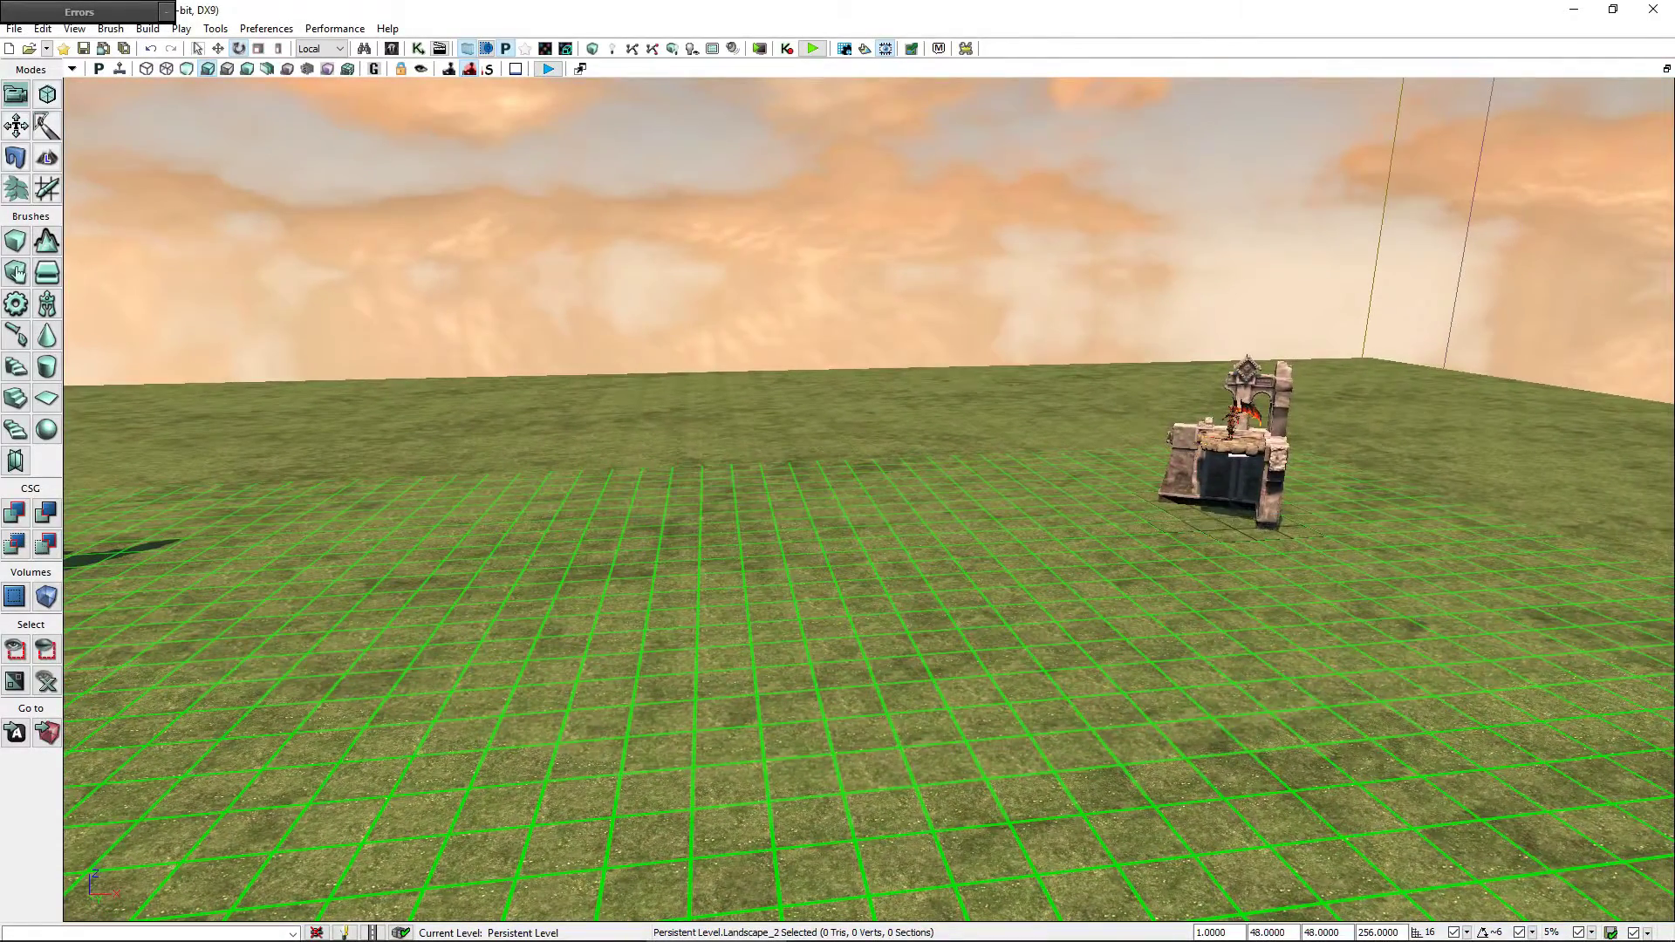
# - Add a tile marker at the first ruined building
pyautogui.rightClick(1218, 489)
pyautogui.moveTo(1342, 827)
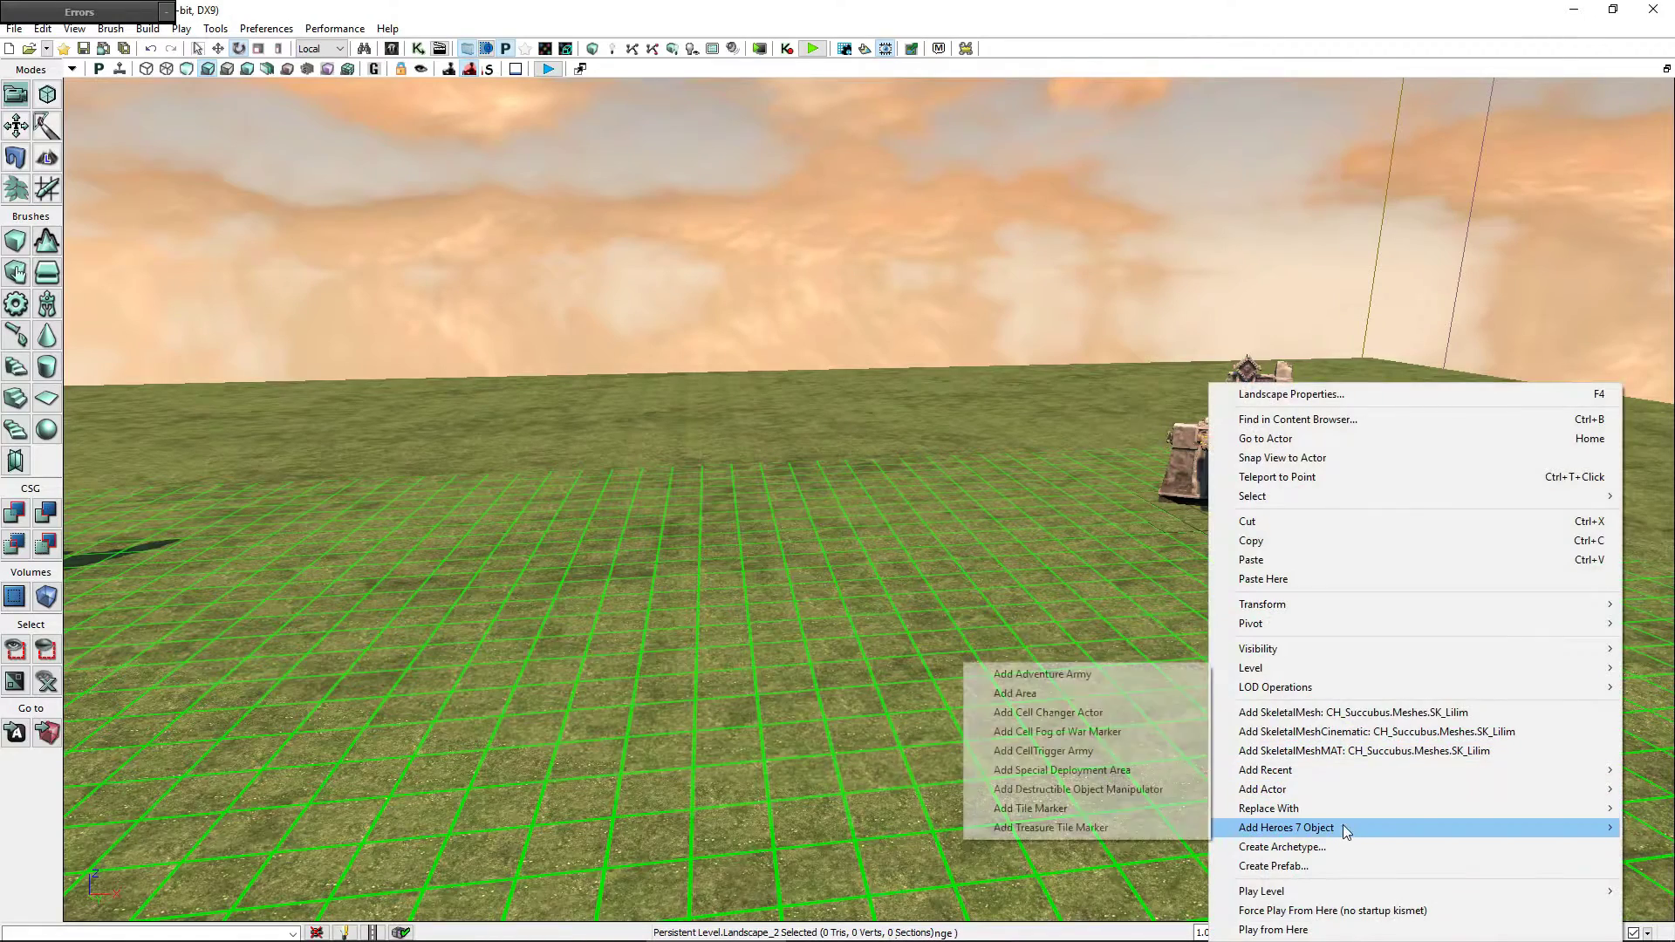
pyautogui.click(1124, 810)
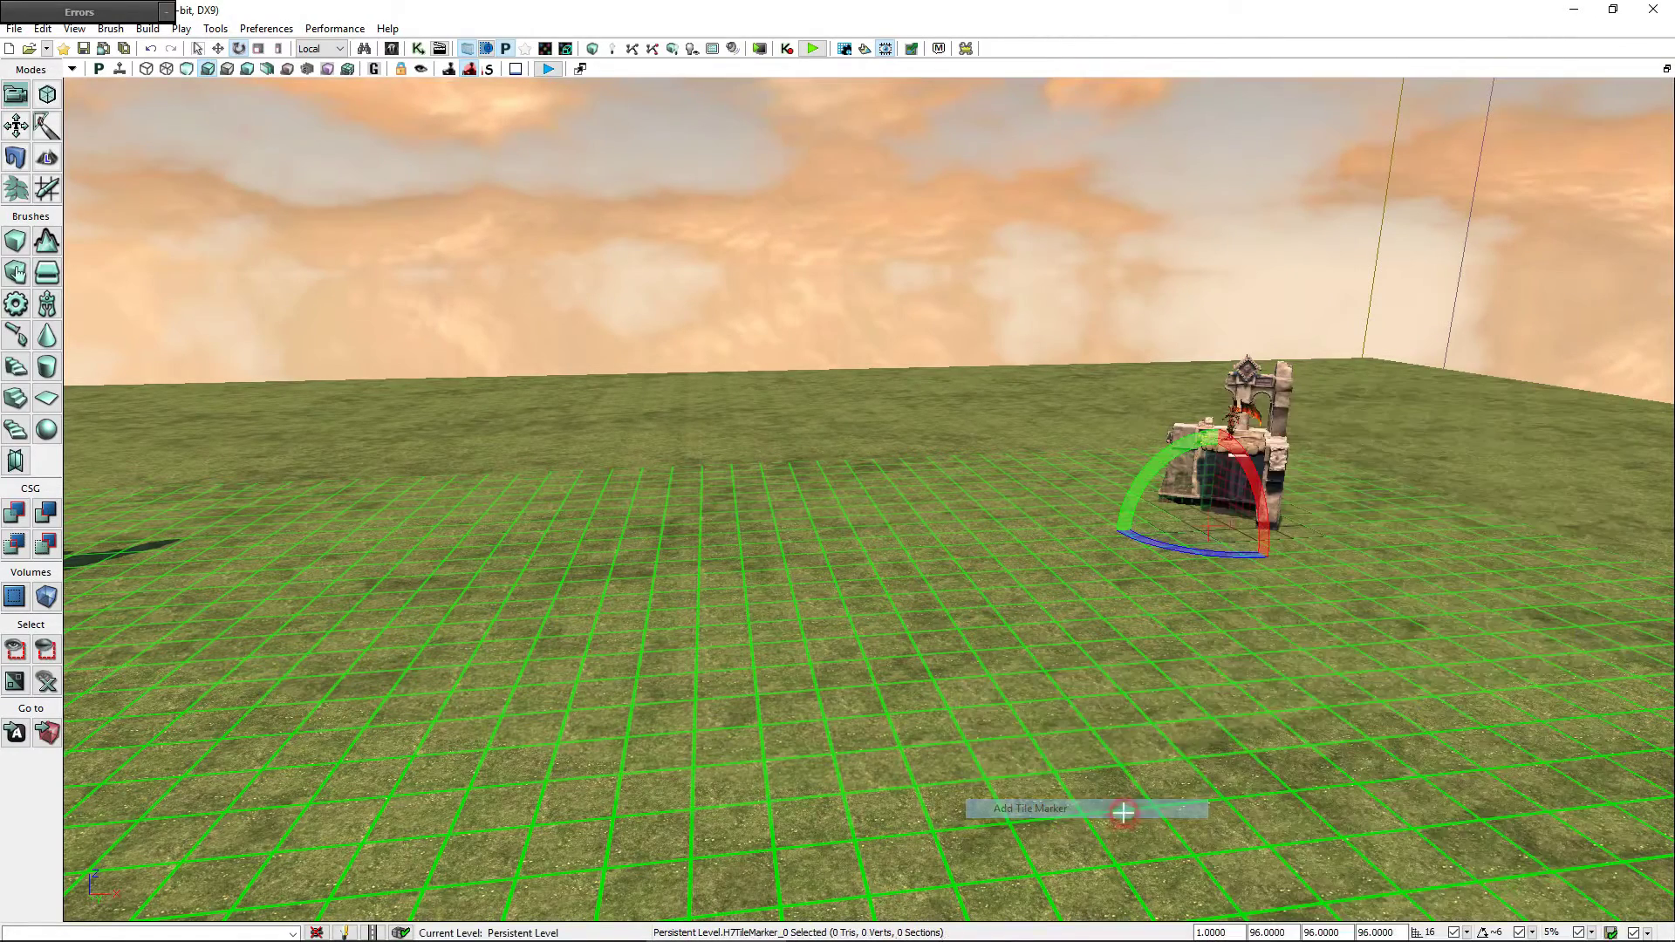
pyautogui.press('space')
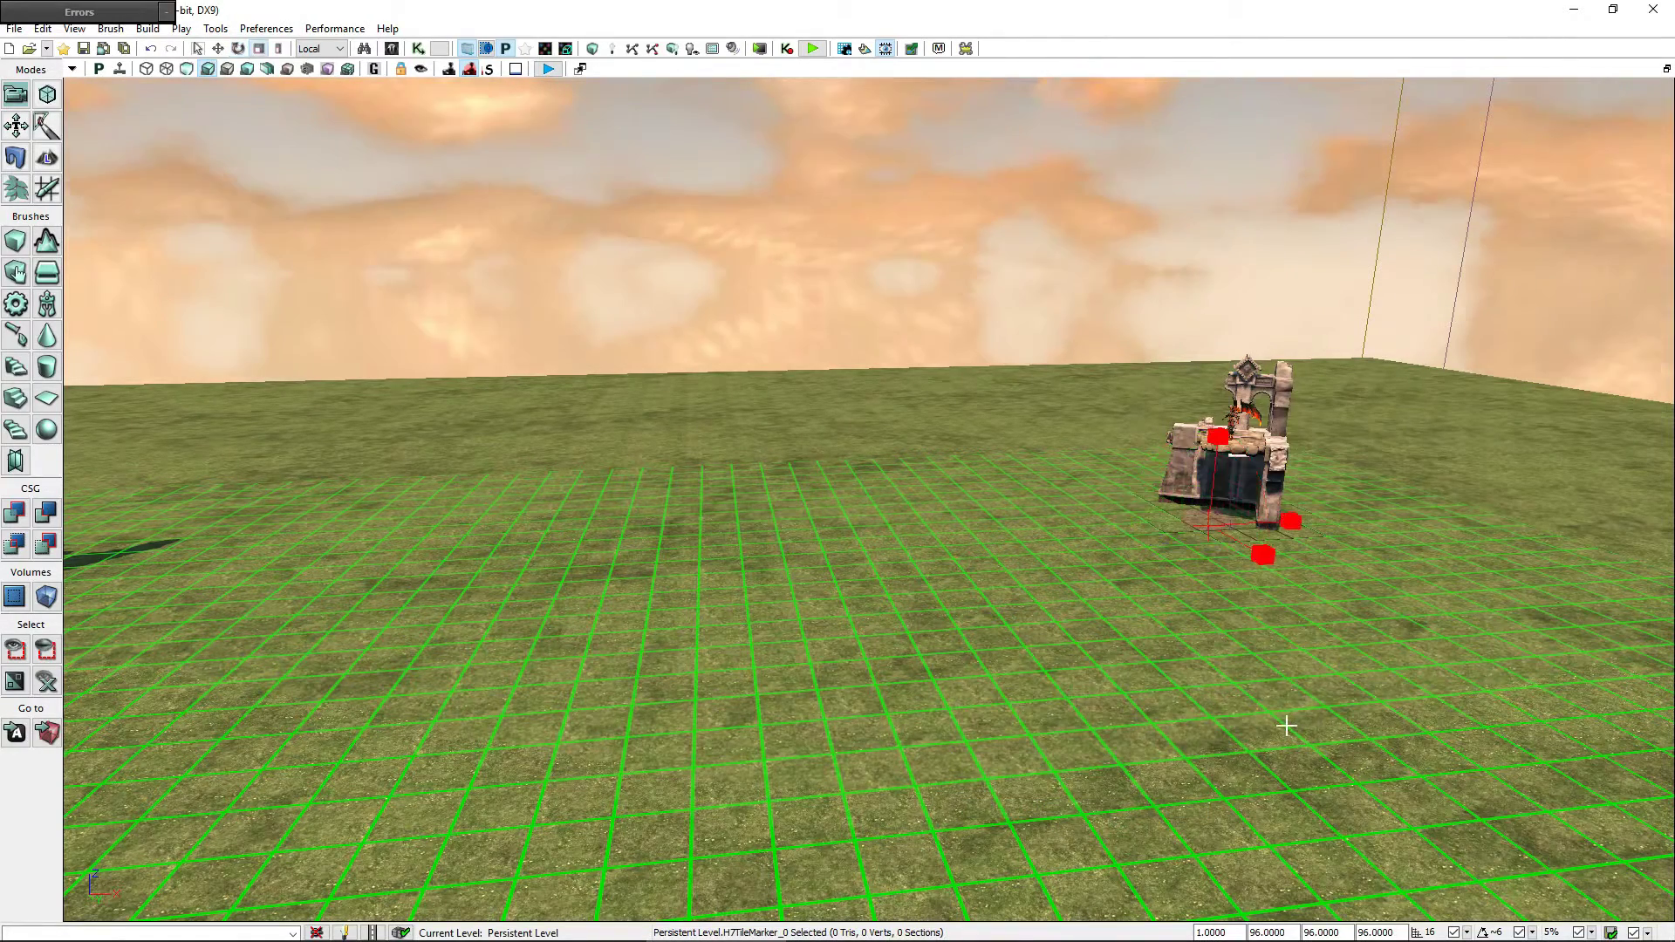
# - Add a tile marker in front of the demon
pyautogui.moveTo(1287, 709); pyautogui.dragTo(960, 709, button='right')
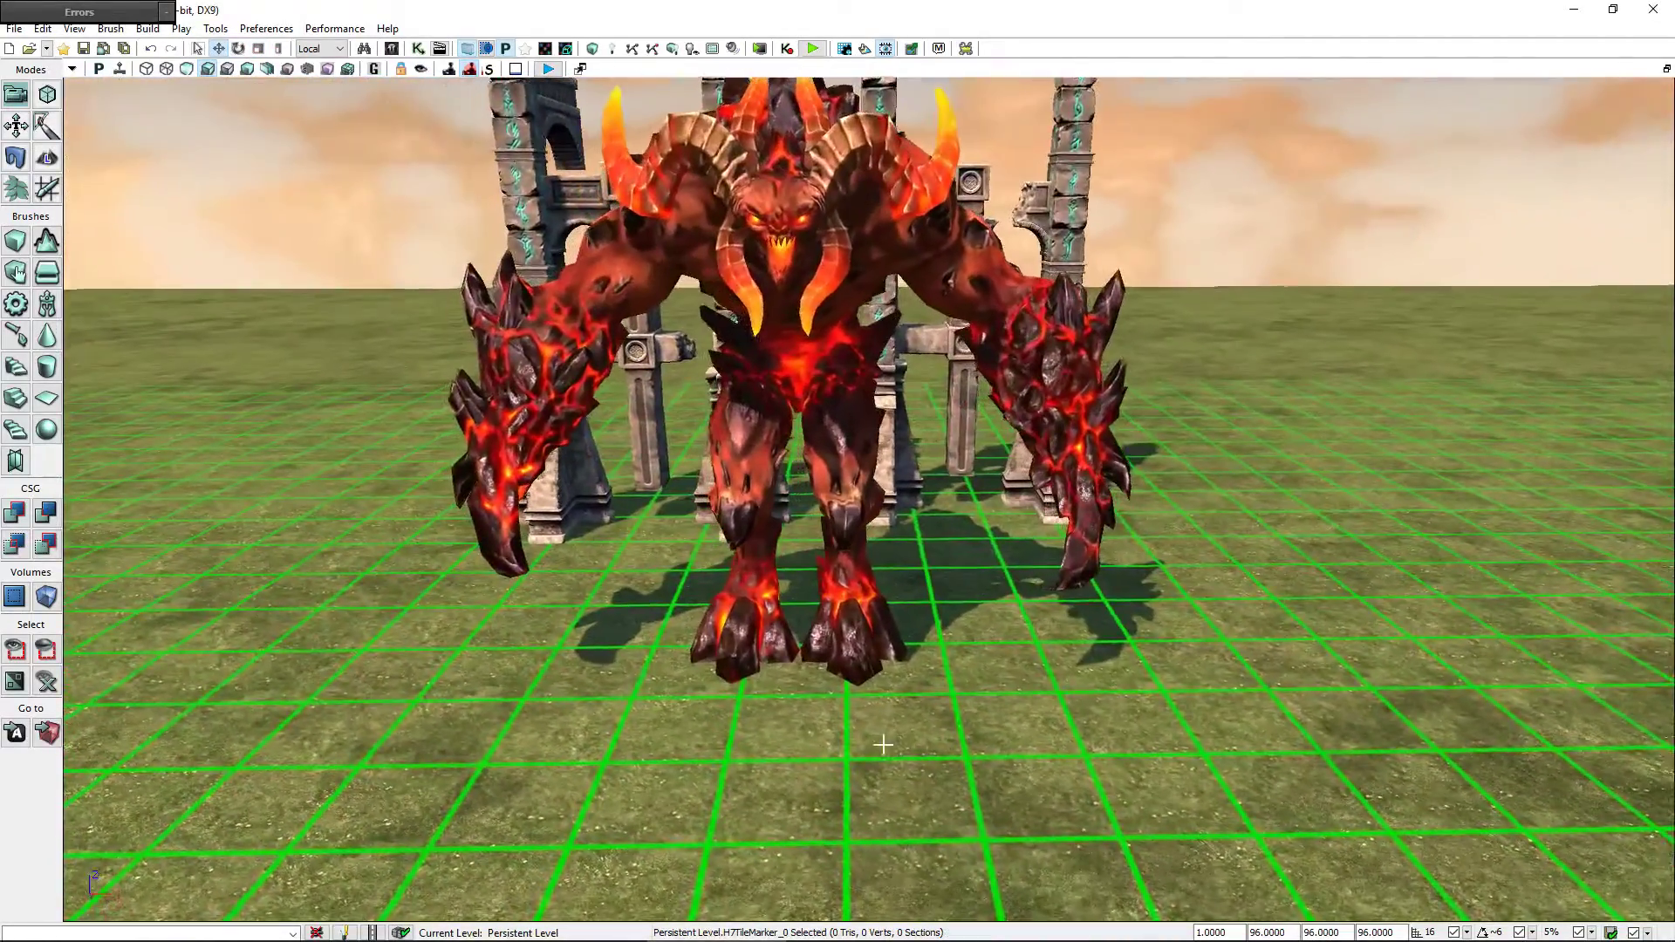
pyautogui.moveTo(886, 744); pyautogui.dragTo(818, 692)
pyautogui.rightClick(804, 690)
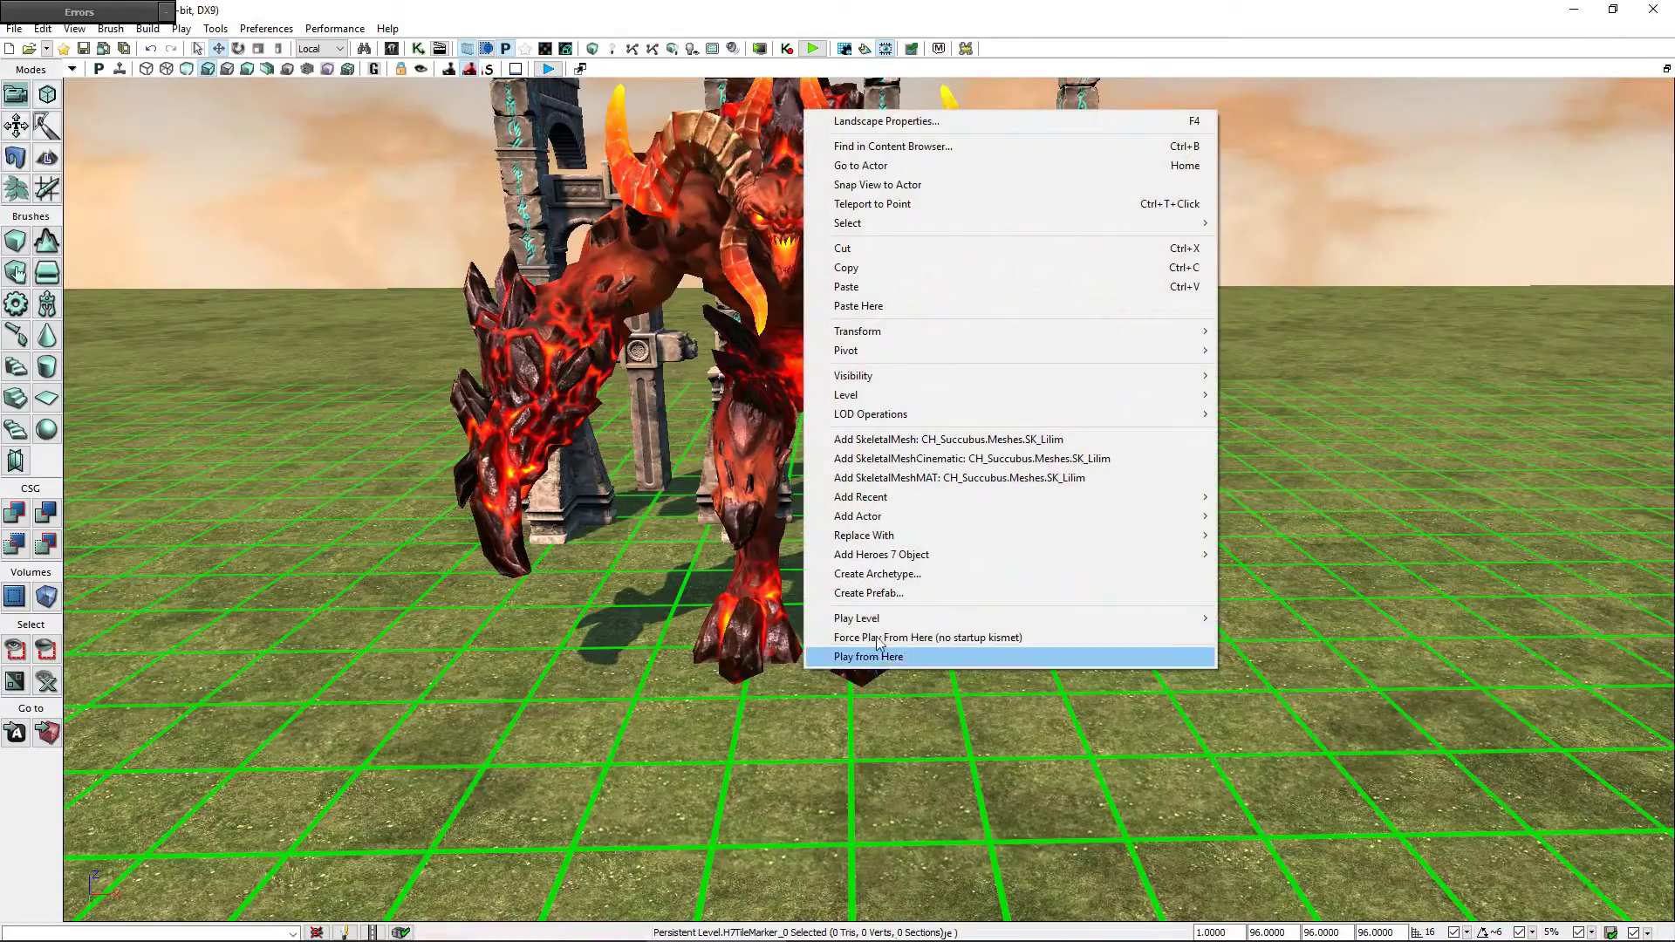
pyautogui.moveTo(1097, 558)
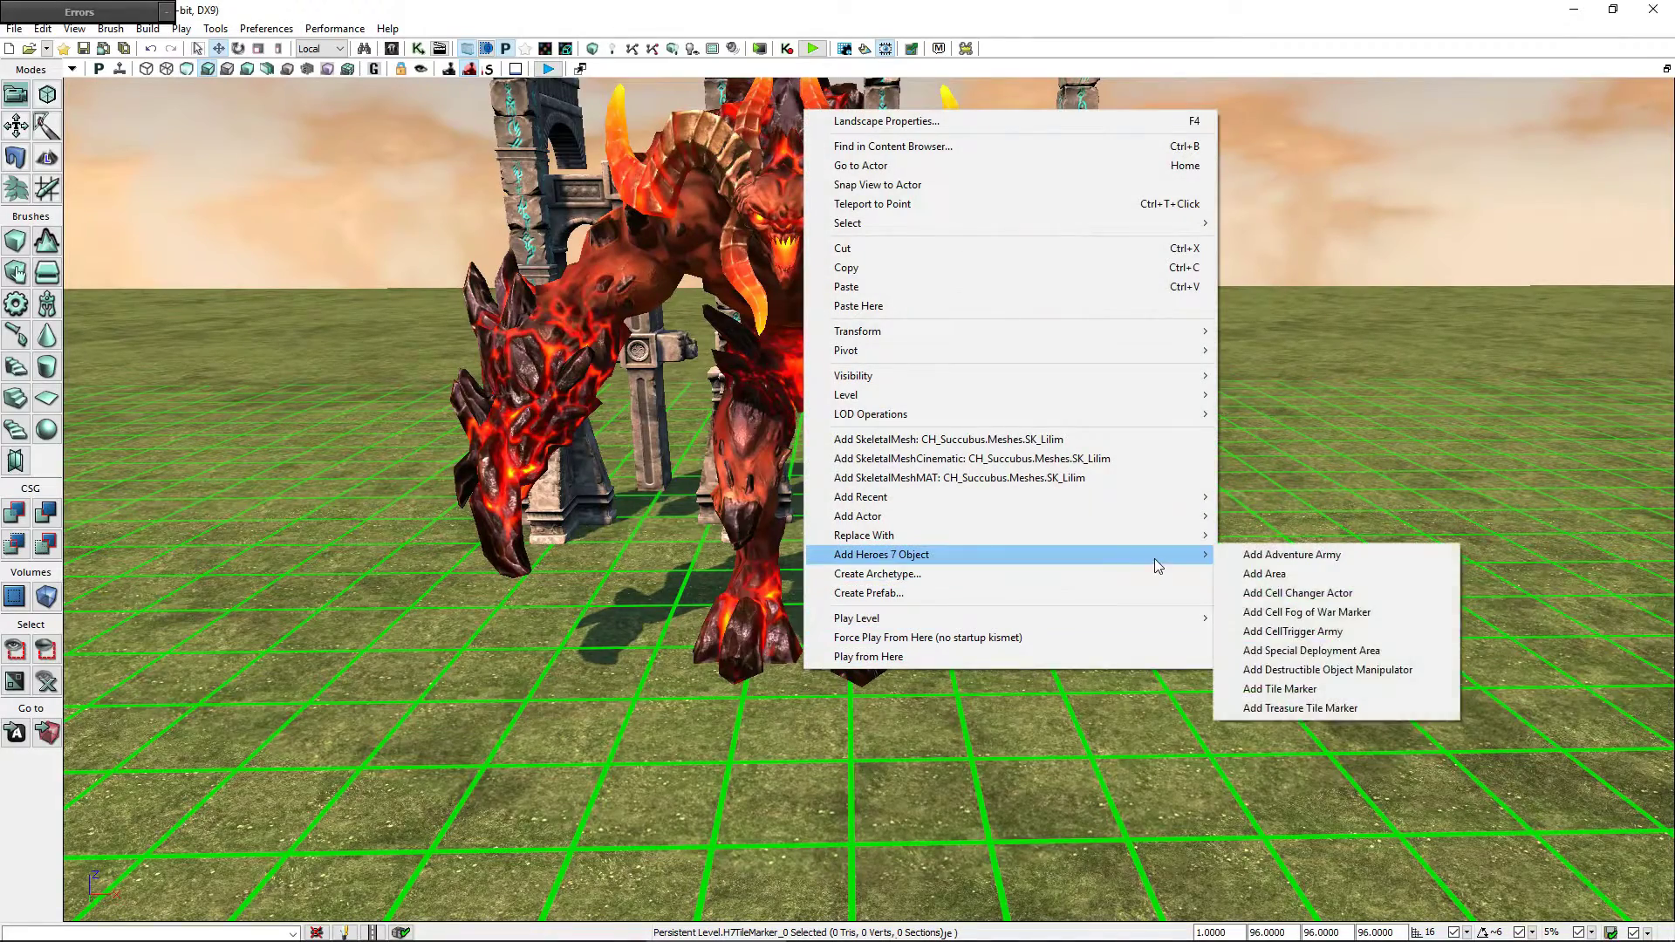
pyautogui.click(1335, 689)
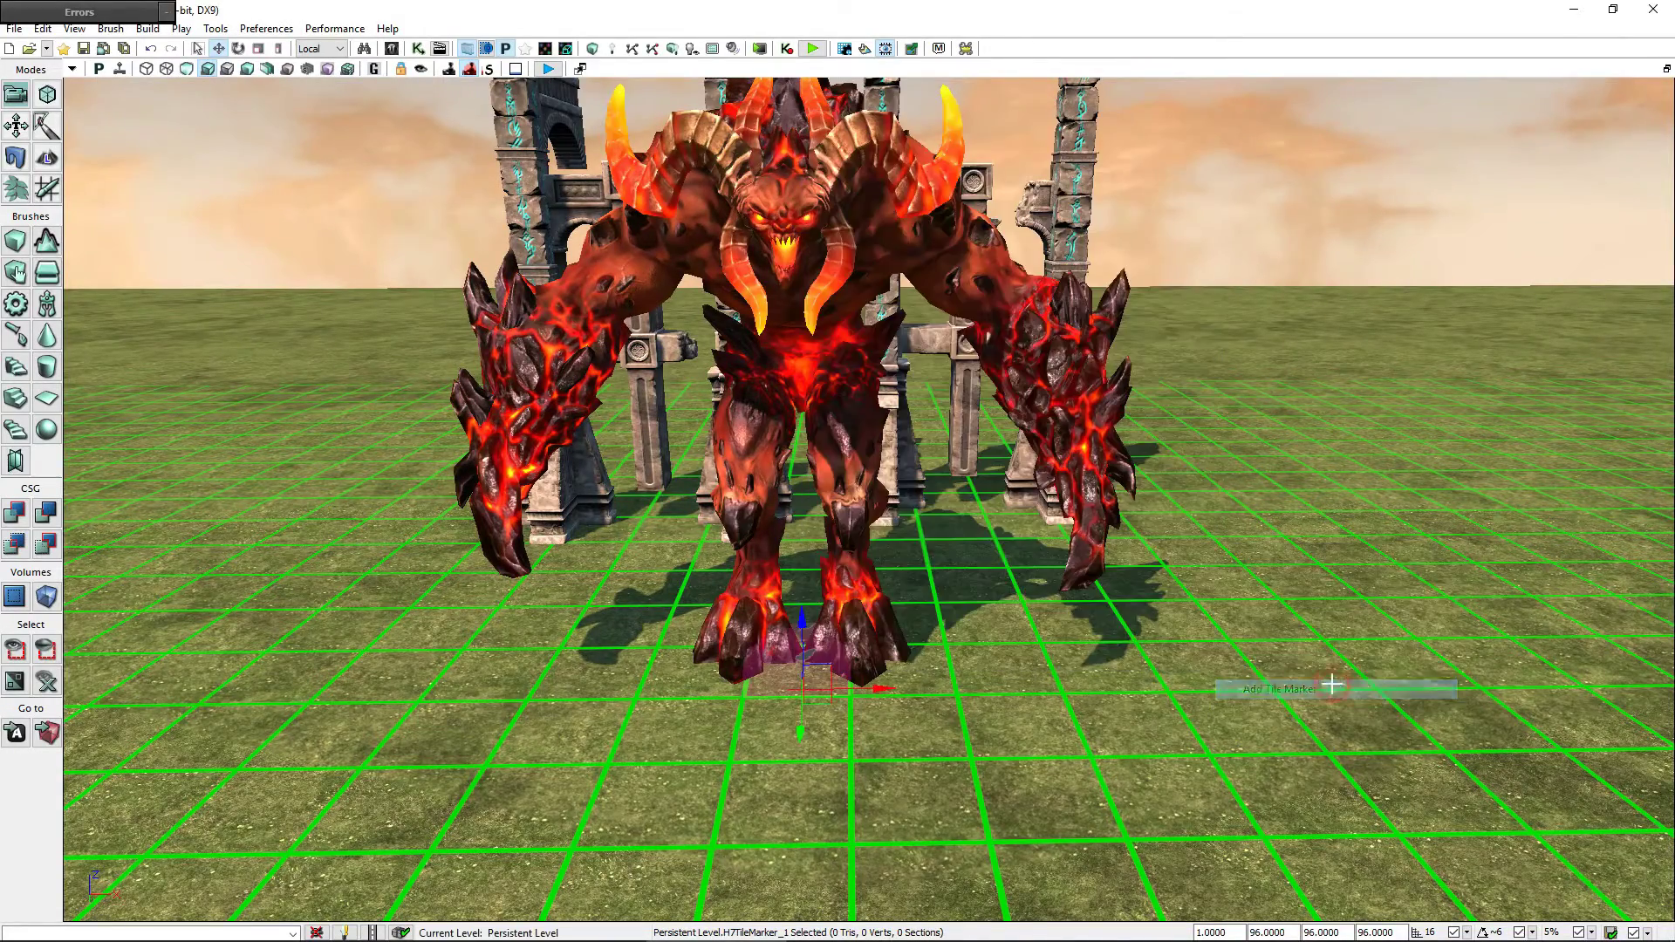
pyautogui.moveTo(1327, 684); pyautogui.dragTo(1327, 785)
# - Add a tile marker at the second ruined building
pyautogui.moveTo(883, 601); pyautogui.dragTo(883, 541)
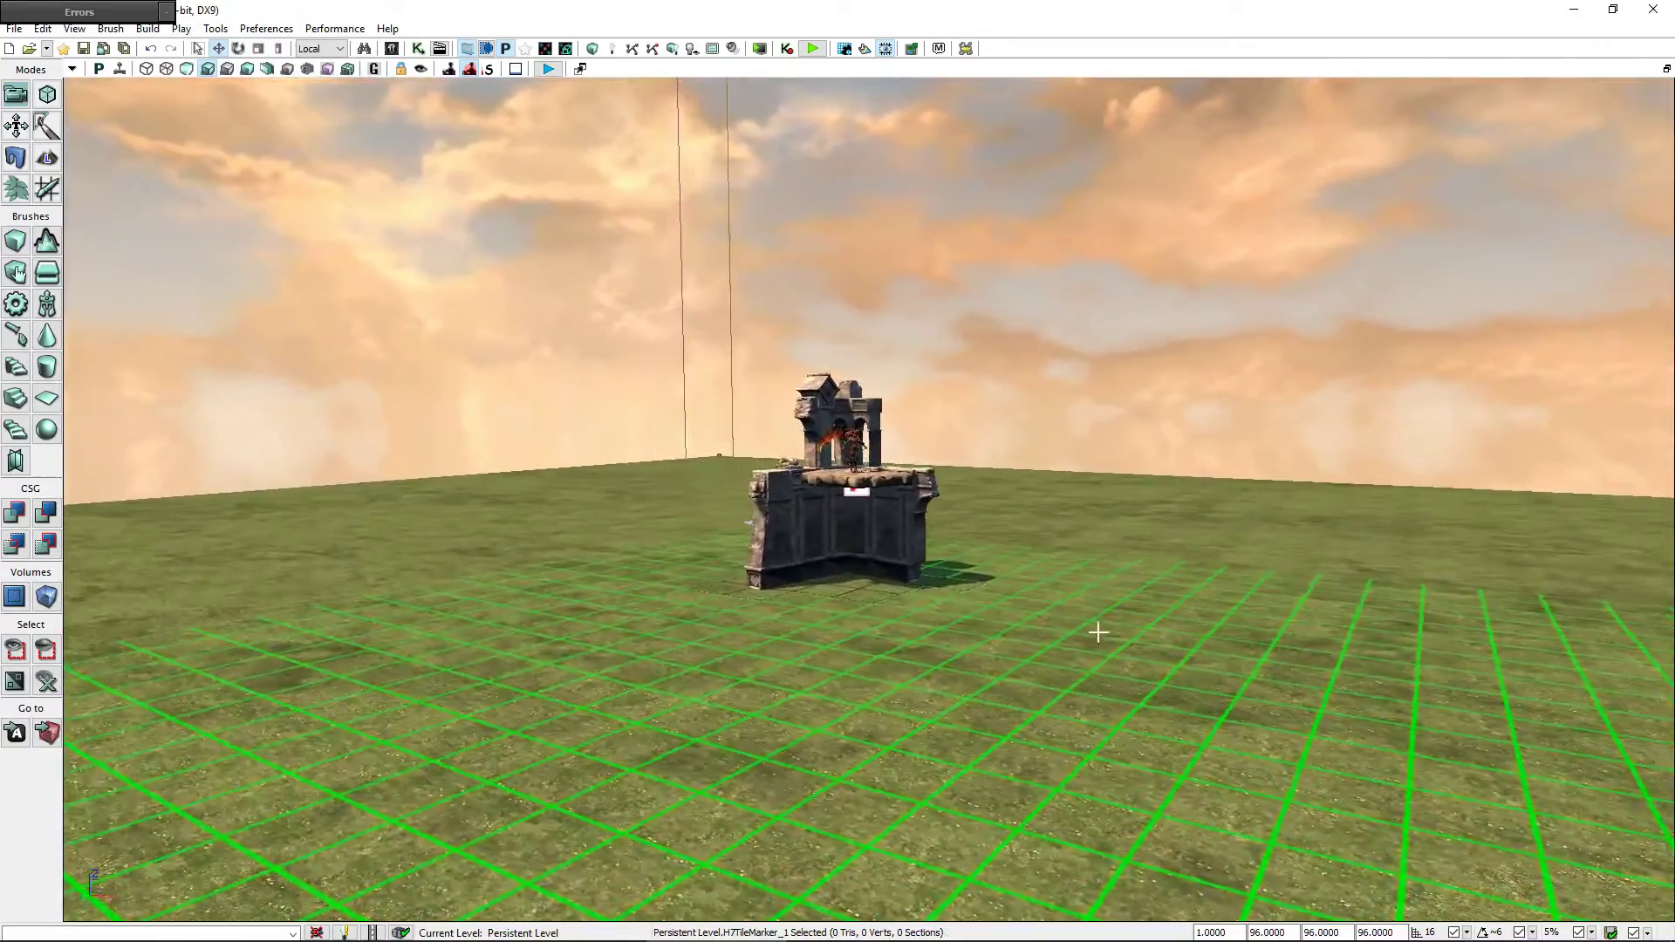
pyautogui.rightClick(867, 582)
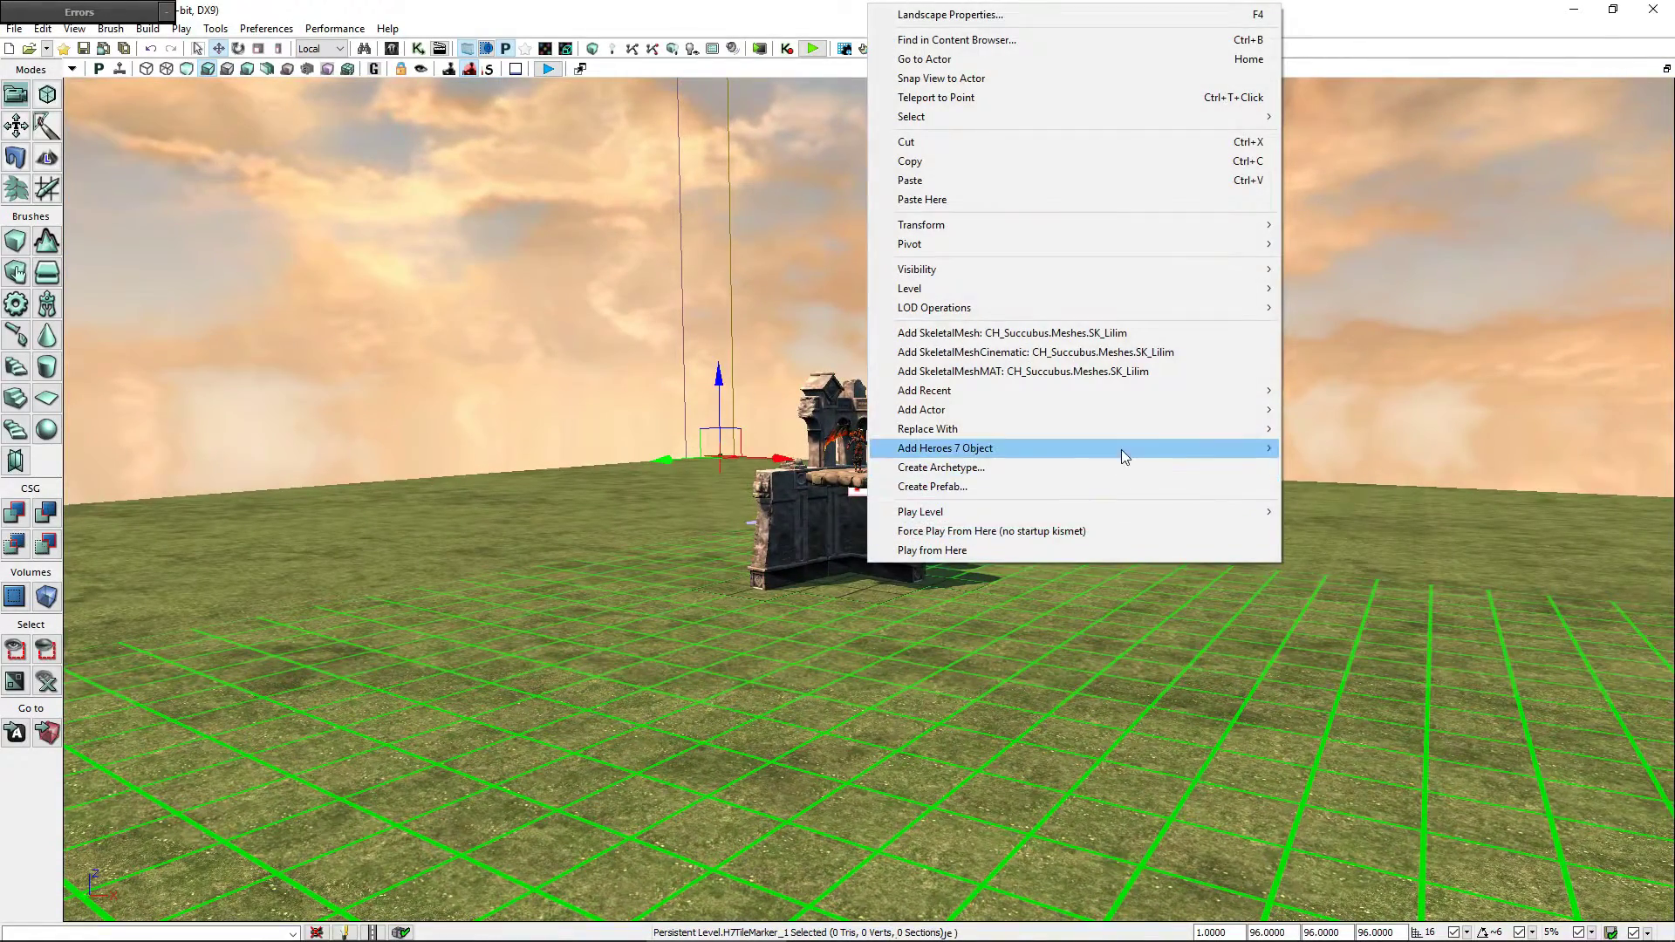
pyautogui.moveTo(1129, 448)
pyautogui.click(1360, 582)
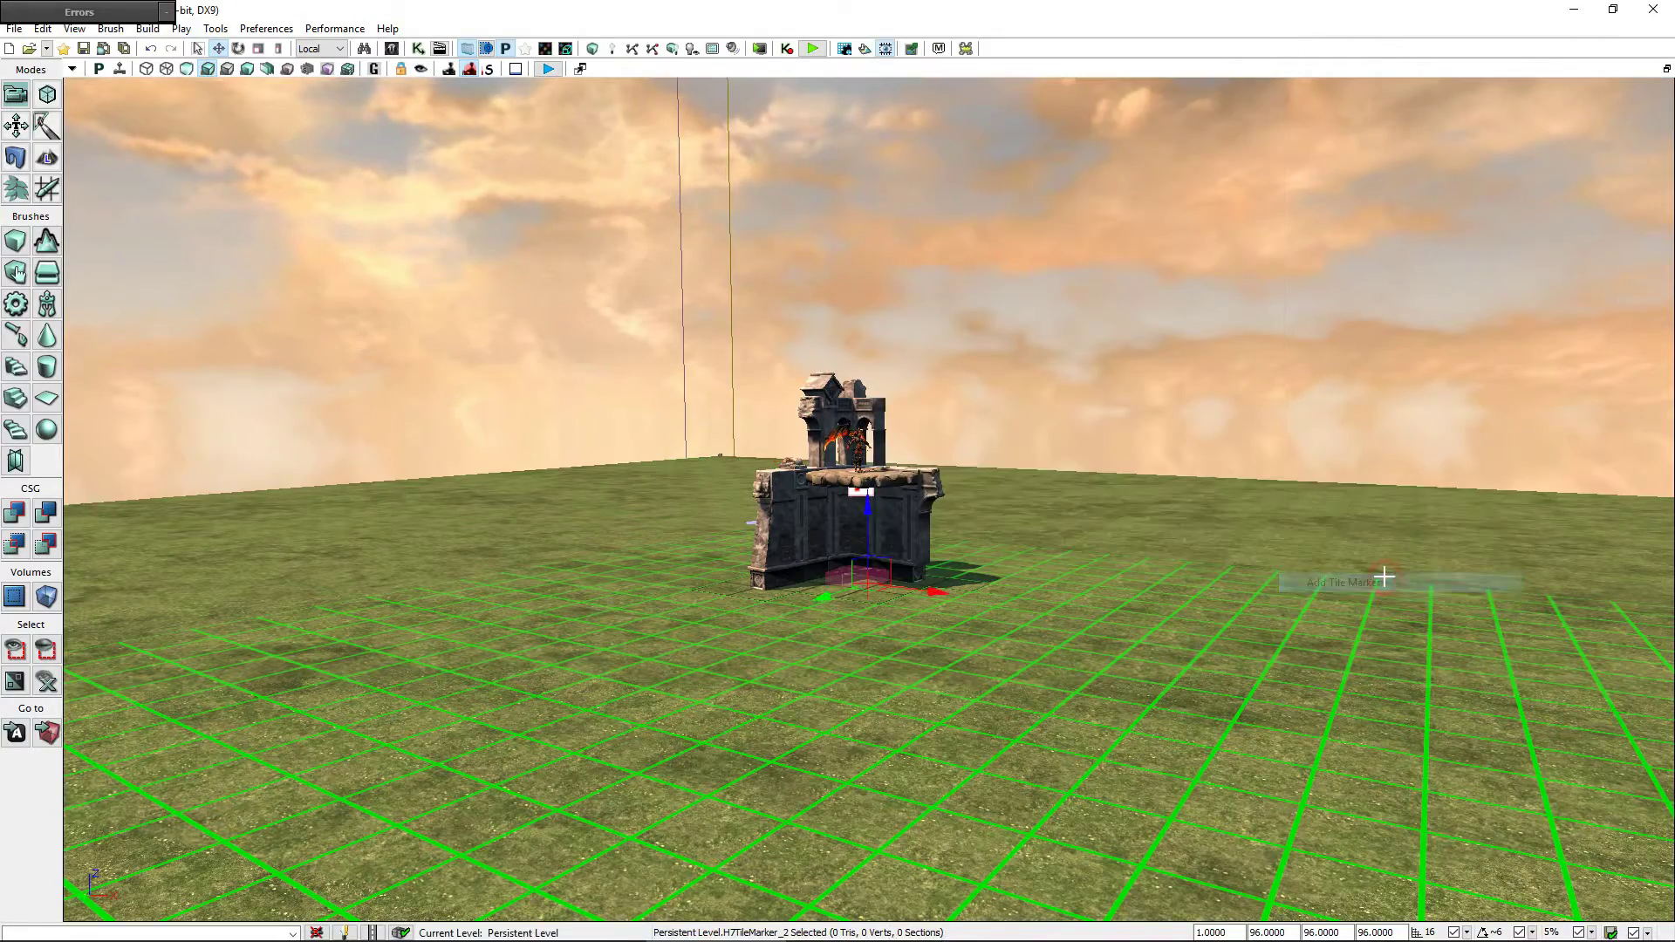
pyautogui.moveTo(1293, 568); pyautogui.dragTo(1293, 568, button='right')
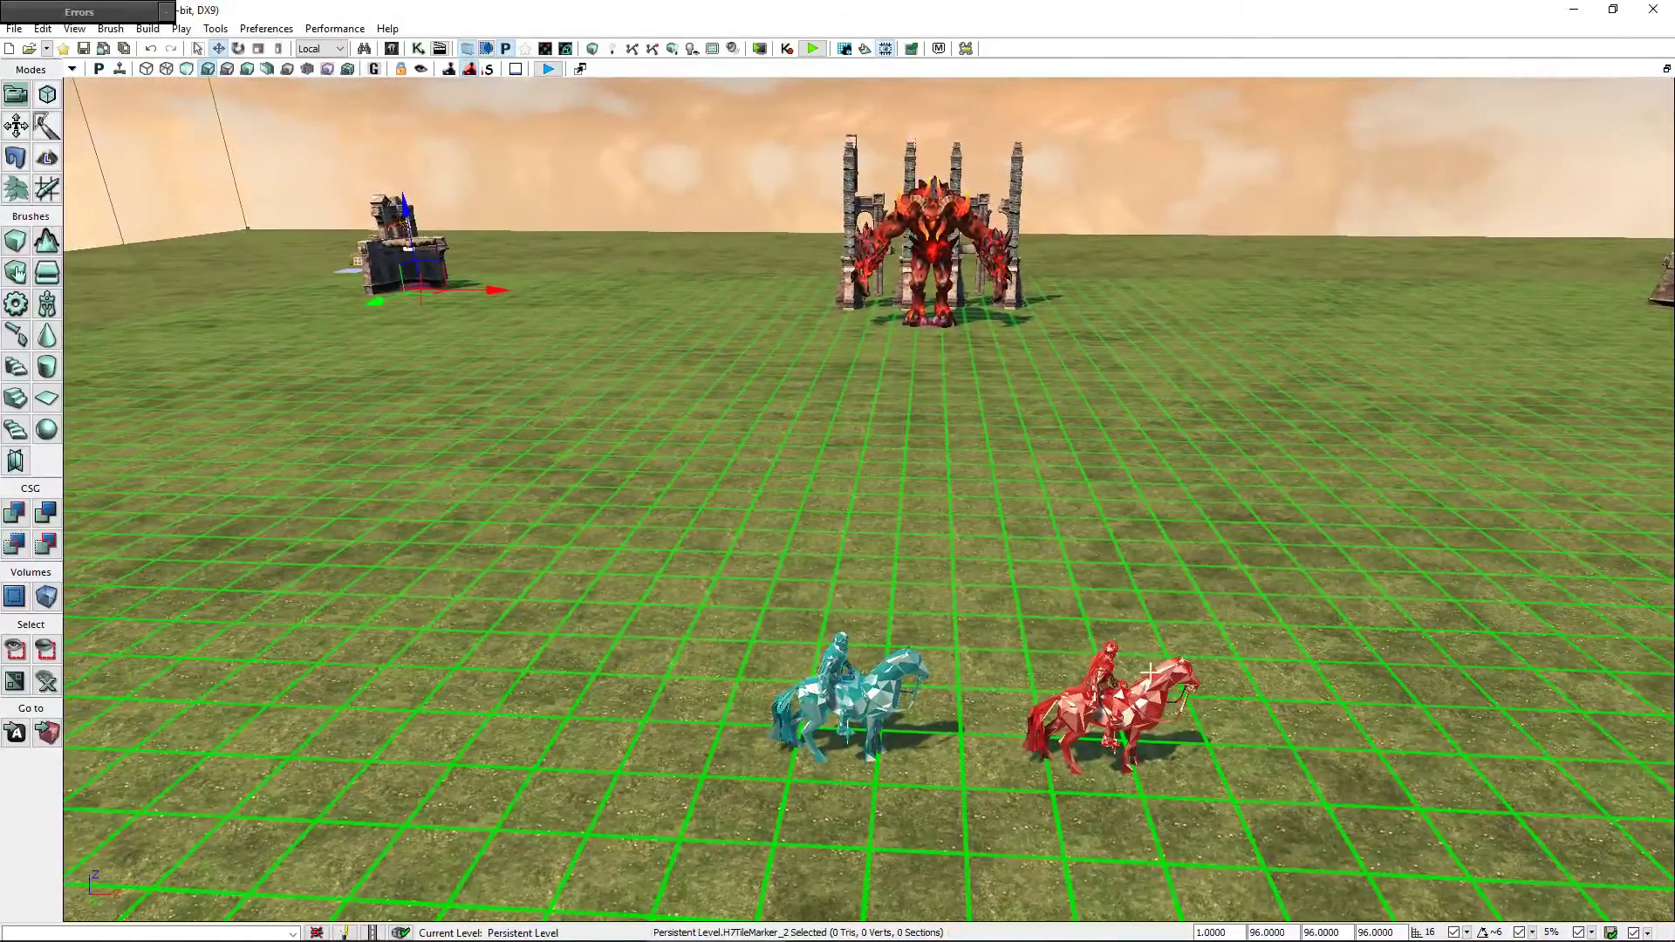
# - Rotate the red and blue rider player starts to face the demon
pyautogui.click(1110, 714)
pyautogui.press('space')
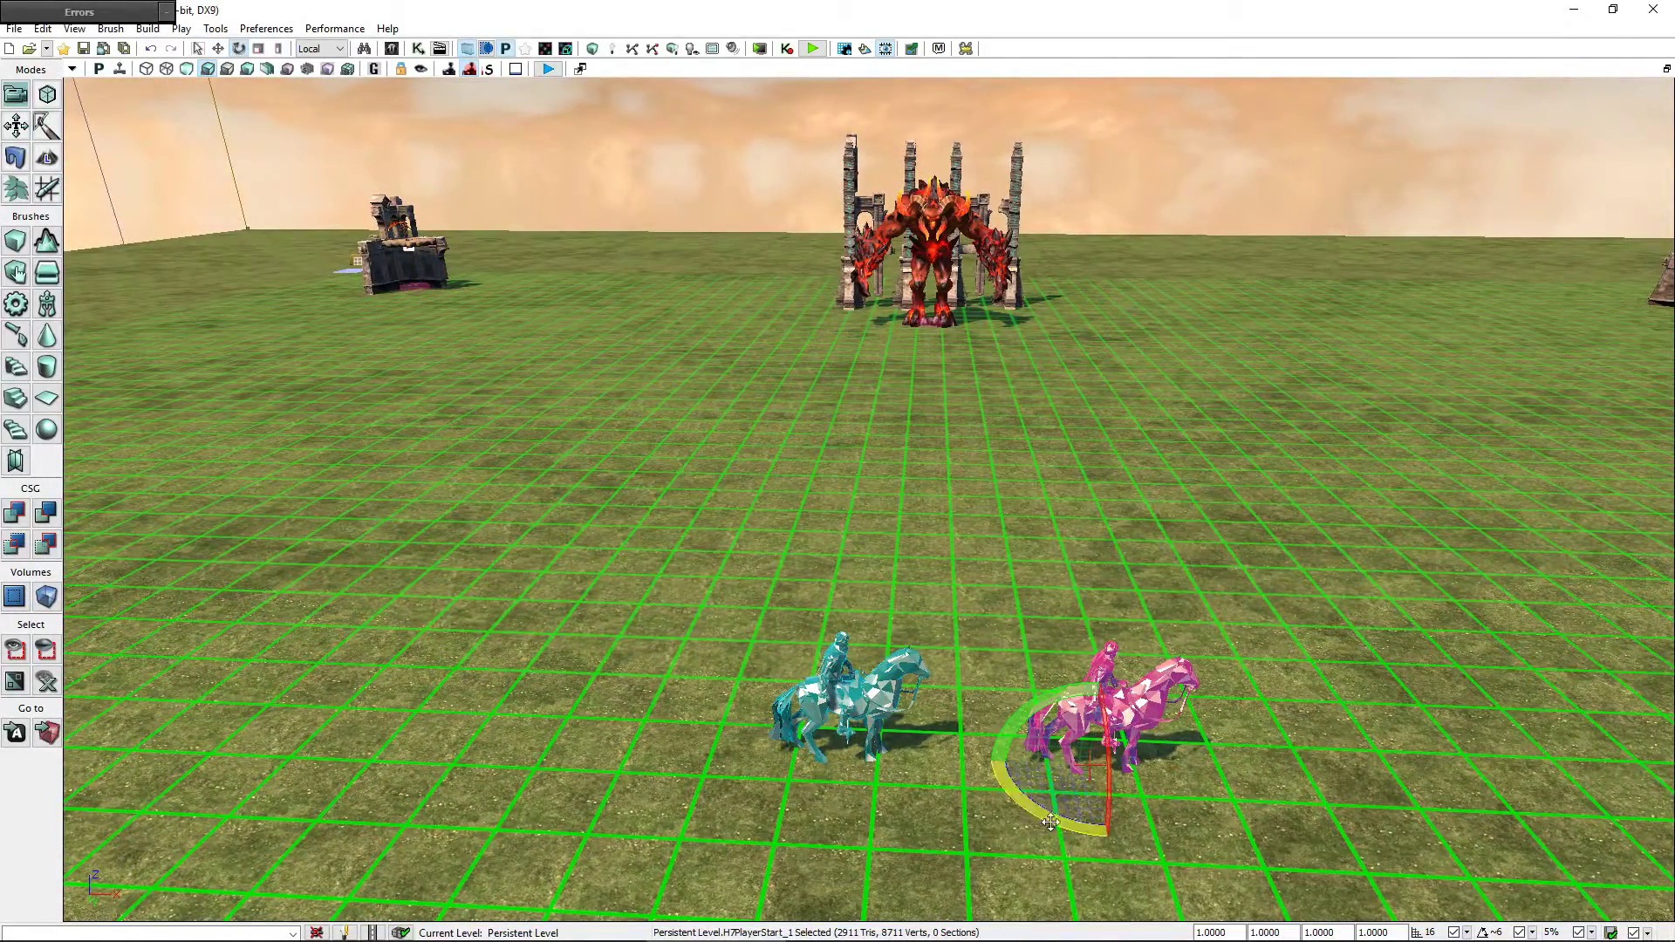
pyautogui.moveTo(1051, 822); pyautogui.dragTo(1044, 818)
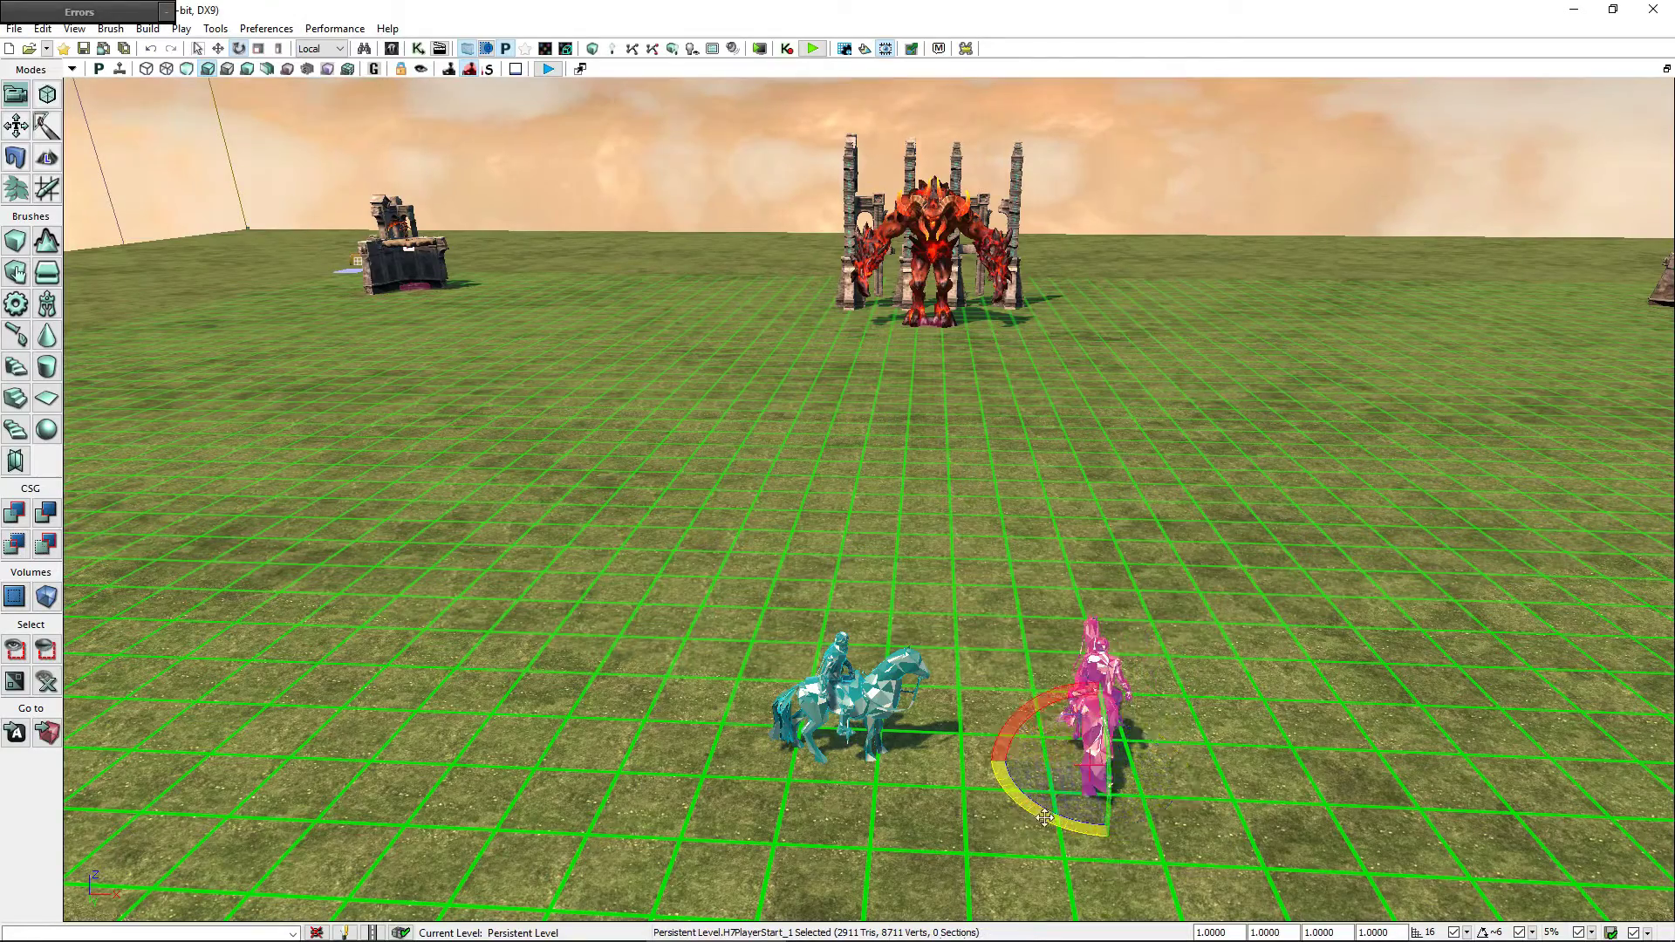
pyautogui.click(851, 699)
pyautogui.moveTo(864, 807); pyautogui.dragTo(794, 821)
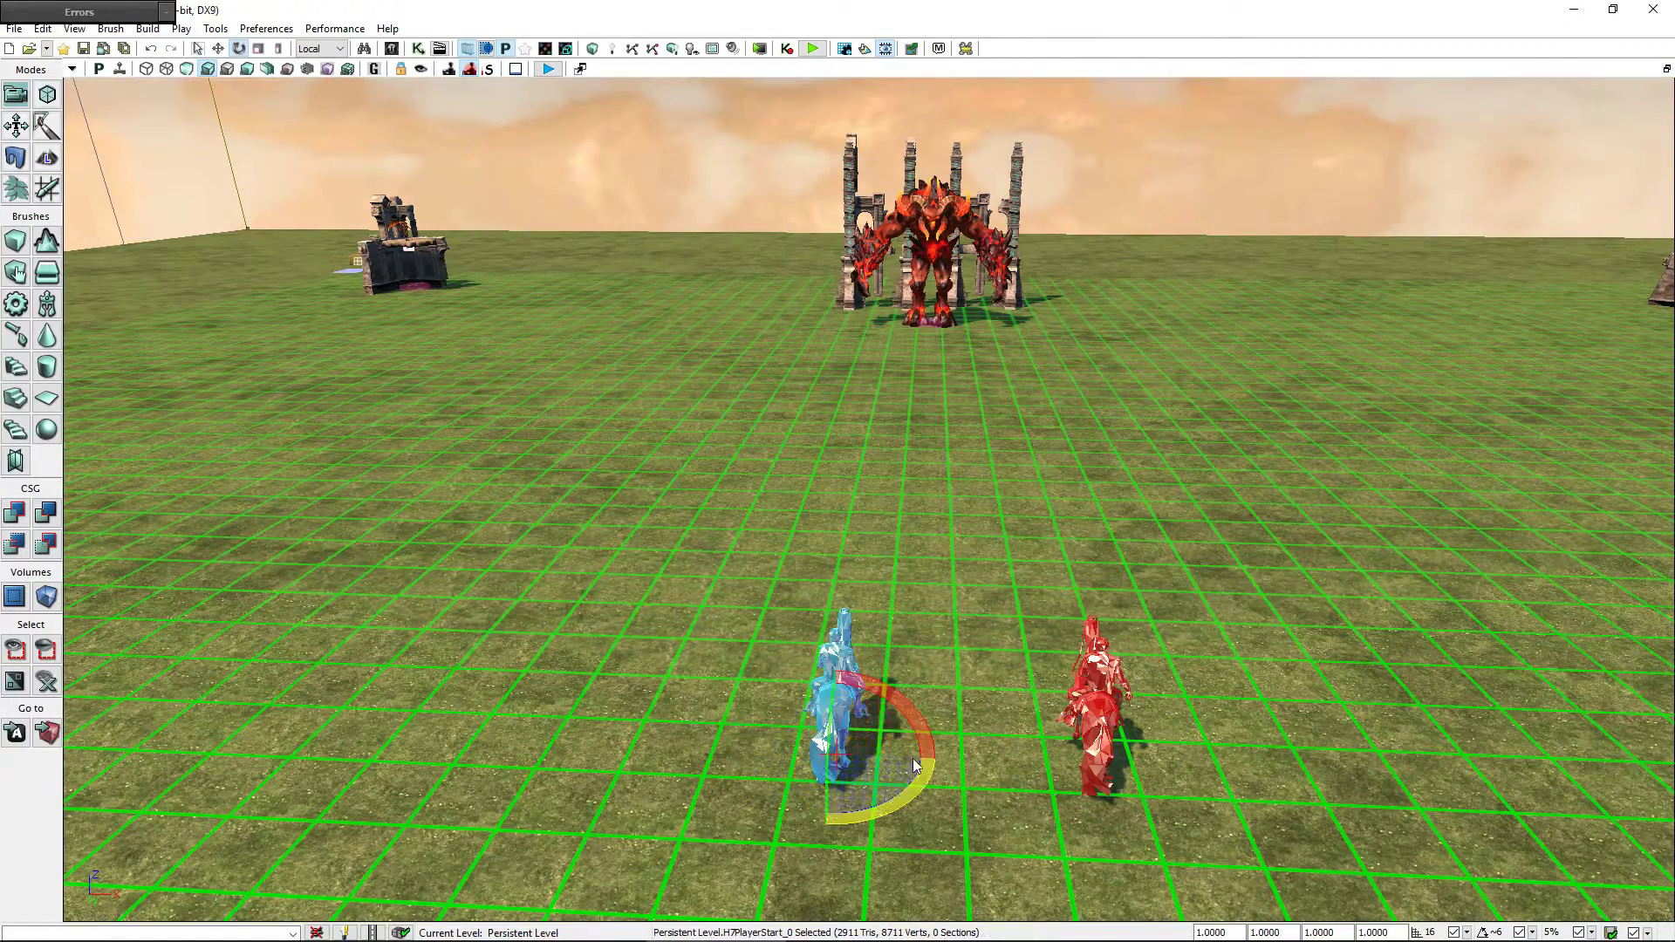
# - Move the red rider's player start left, closer to the blue one
pyautogui.click(1090, 753)
pyautogui.press('space')
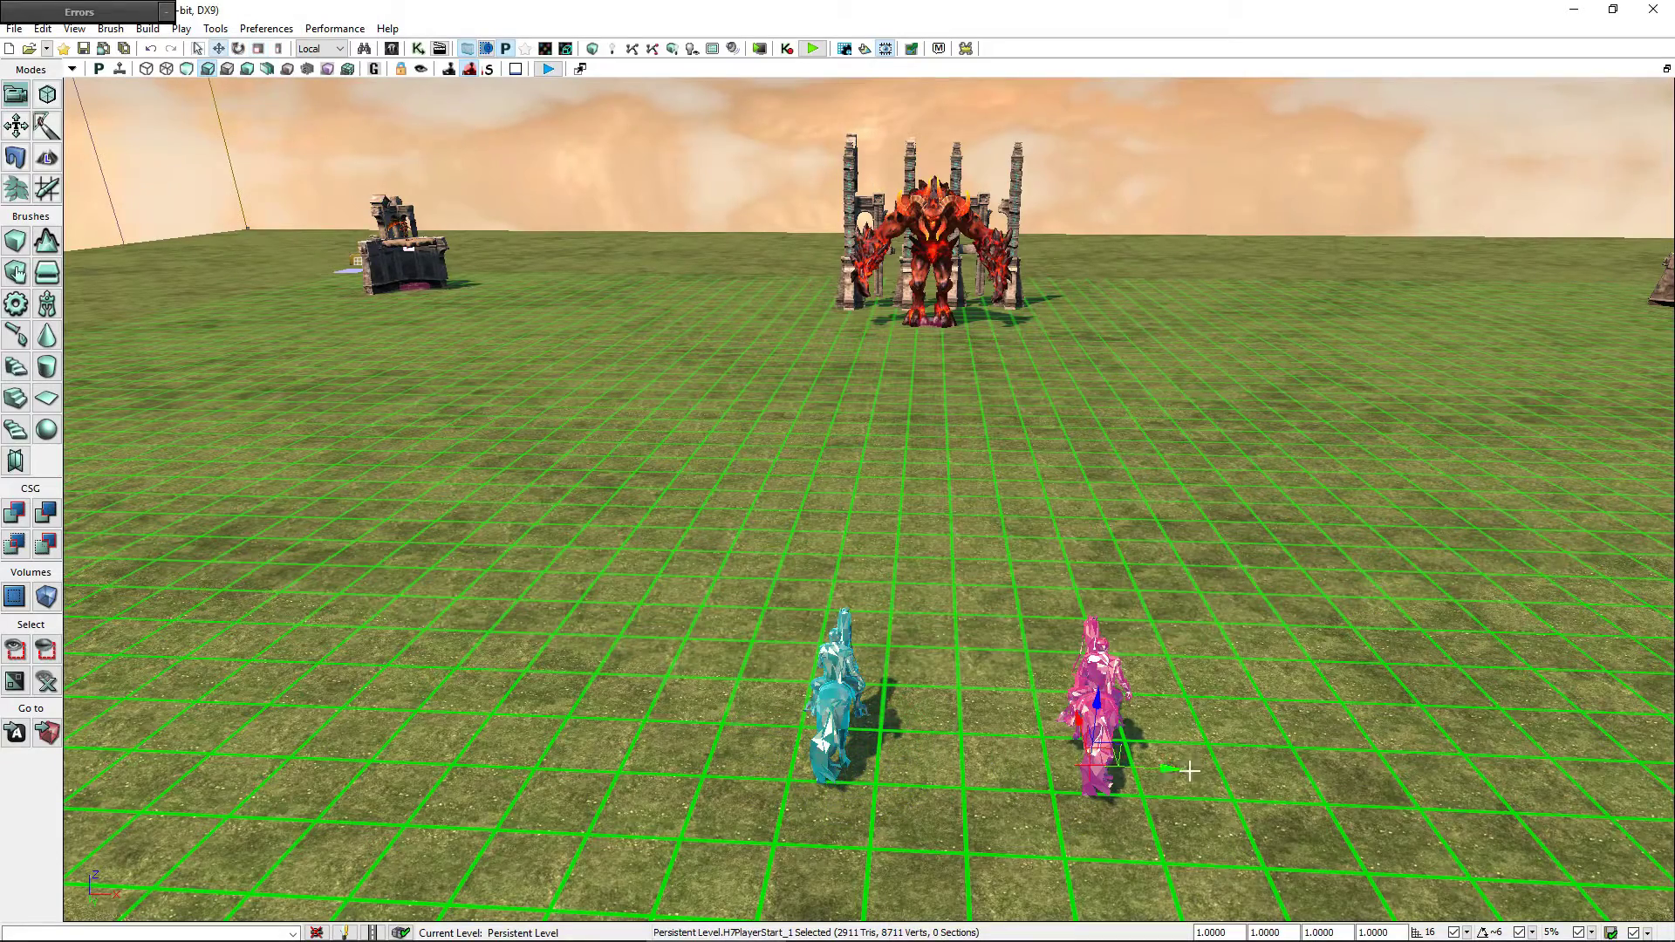
pyautogui.moveTo(1174, 775); pyautogui.dragTo(1074, 767)
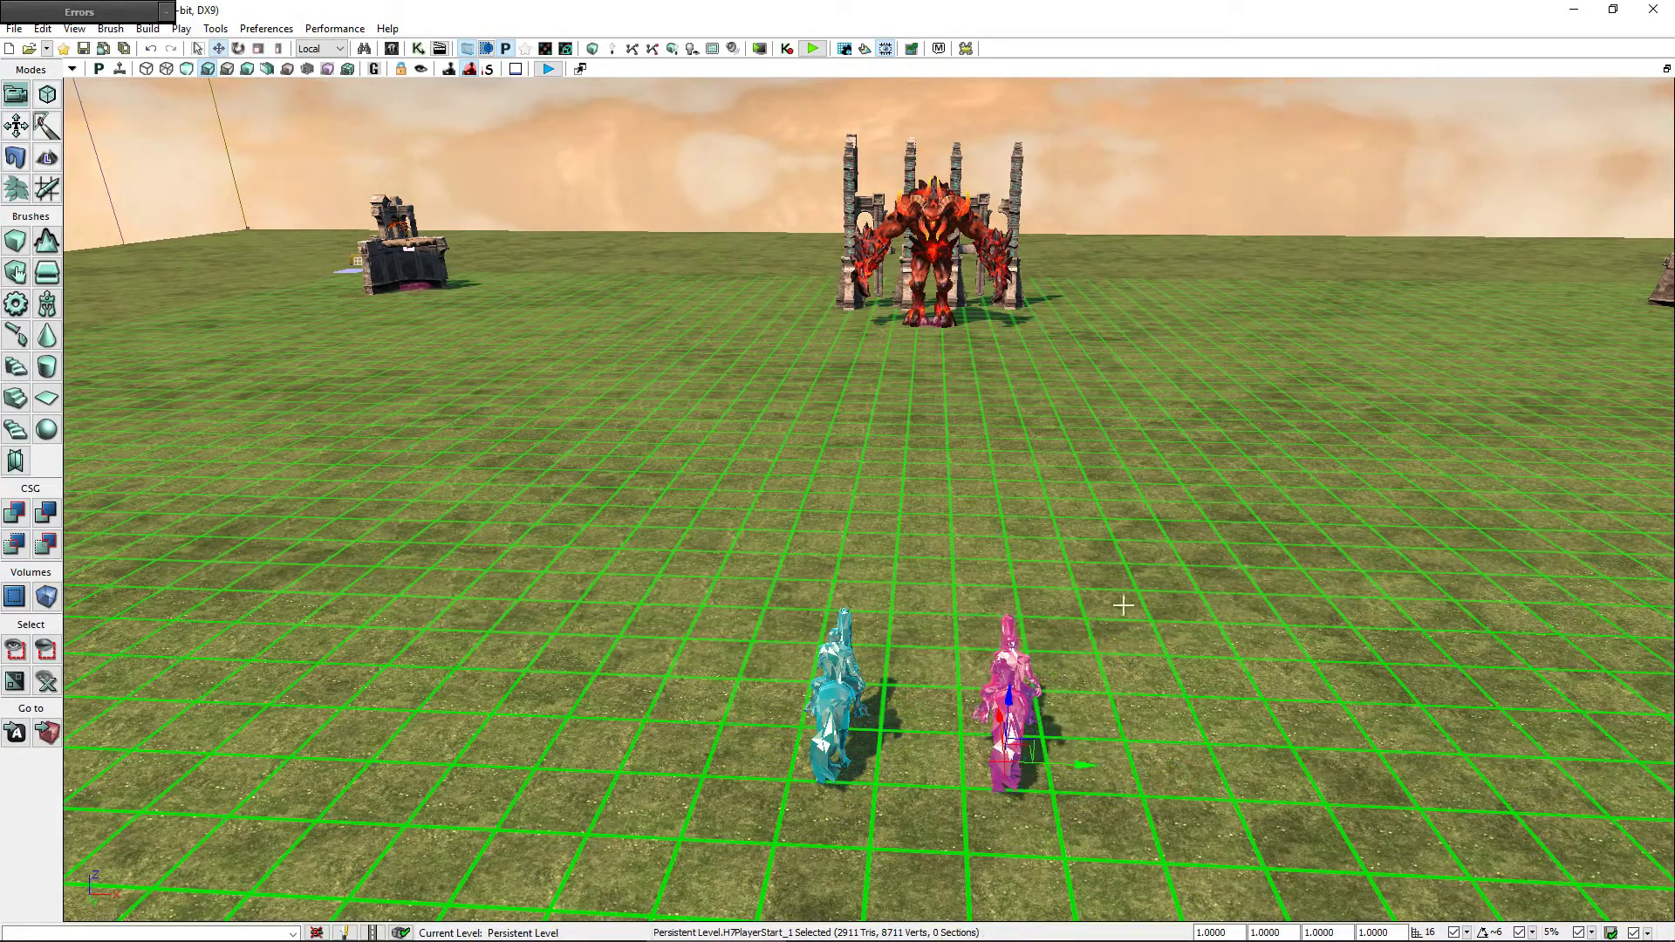
pyautogui.click(952, 586)
# - Add a Cell Trigger Army area between the two riders and scale it to about 117%
pyautogui.rightClick(920, 599)
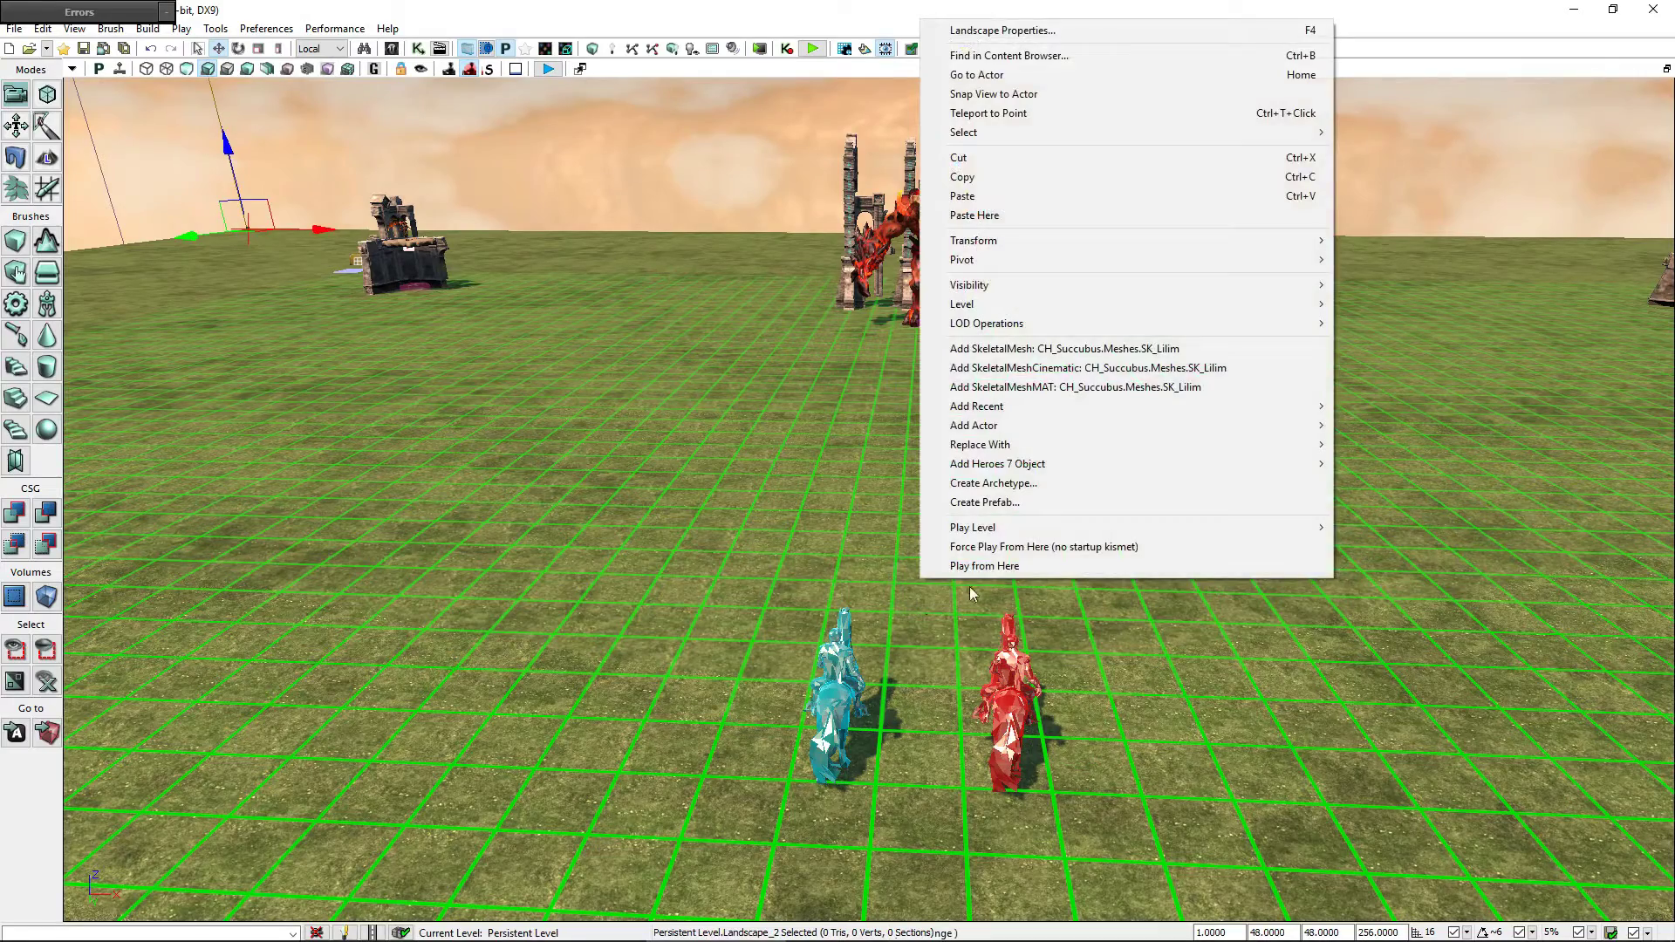
pyautogui.moveTo(1188, 473)
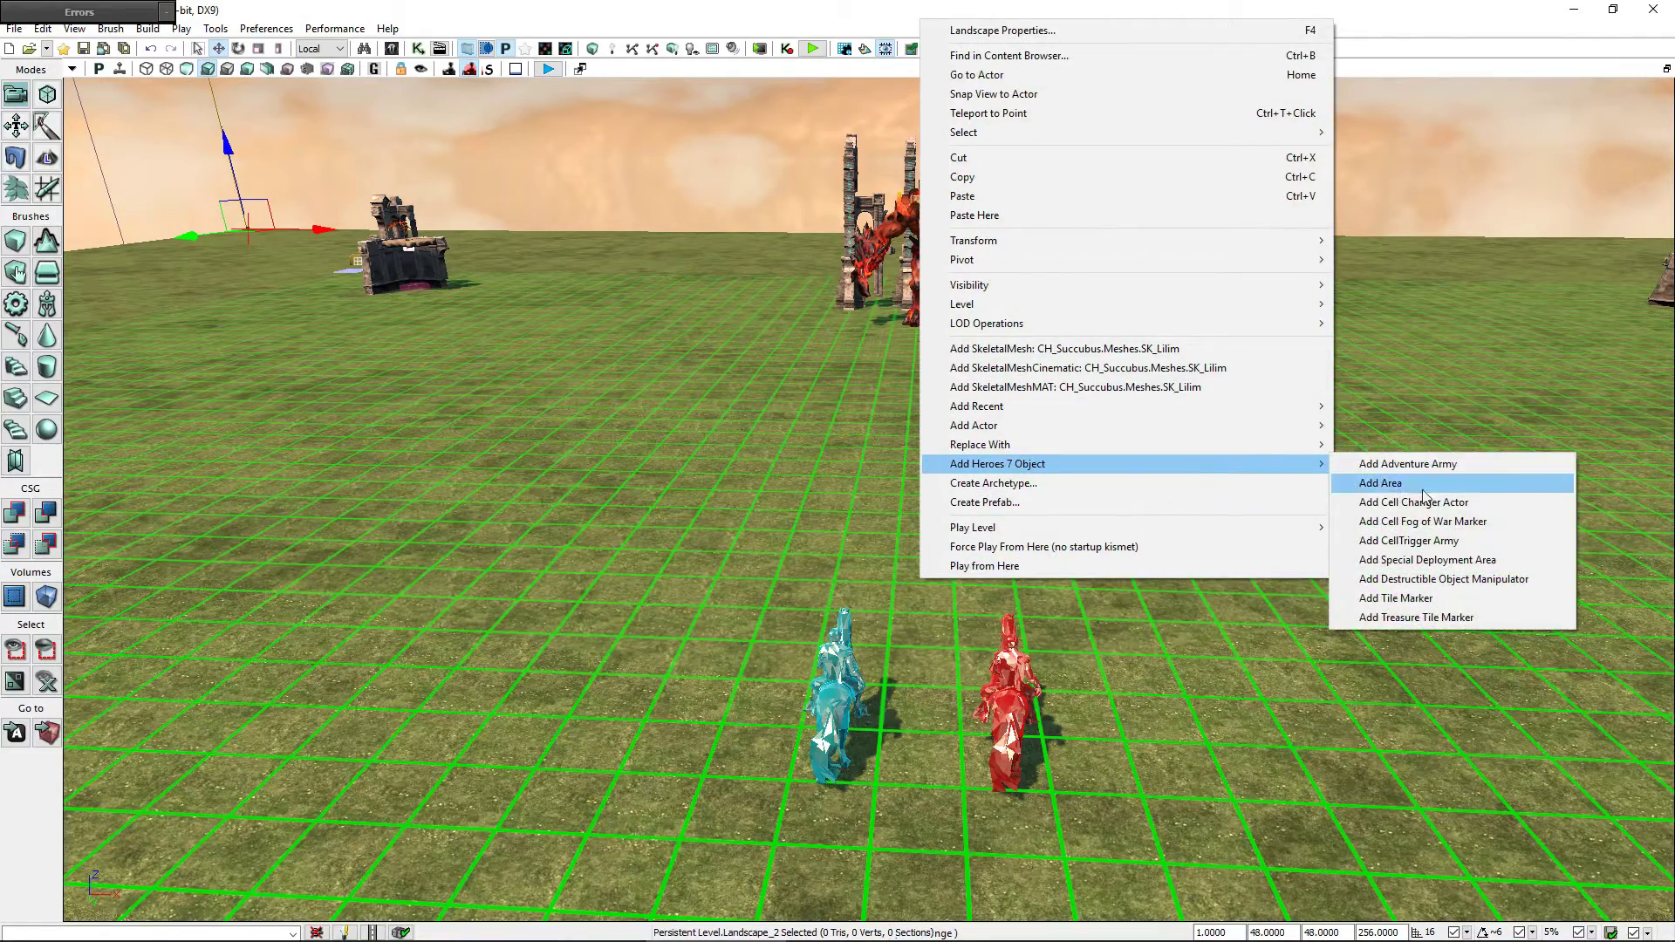
pyautogui.click(1429, 542)
pyautogui.press('space')
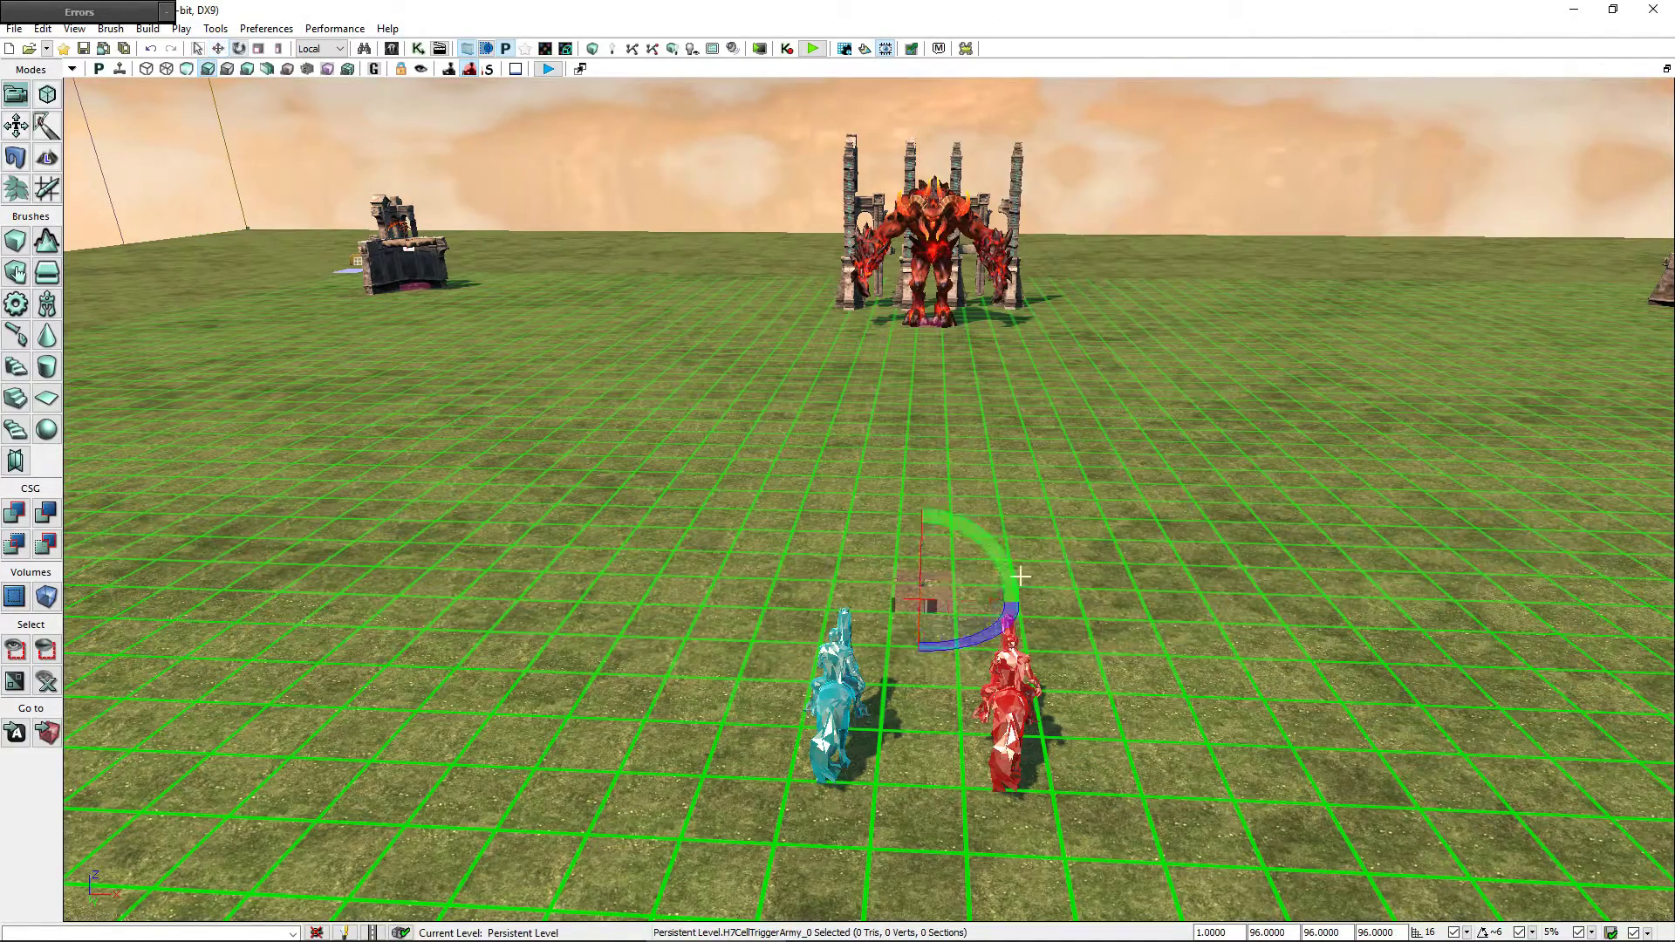
pyautogui.press('space')
pyautogui.moveTo(1010, 602); pyautogui.dragTo(1011, 602)
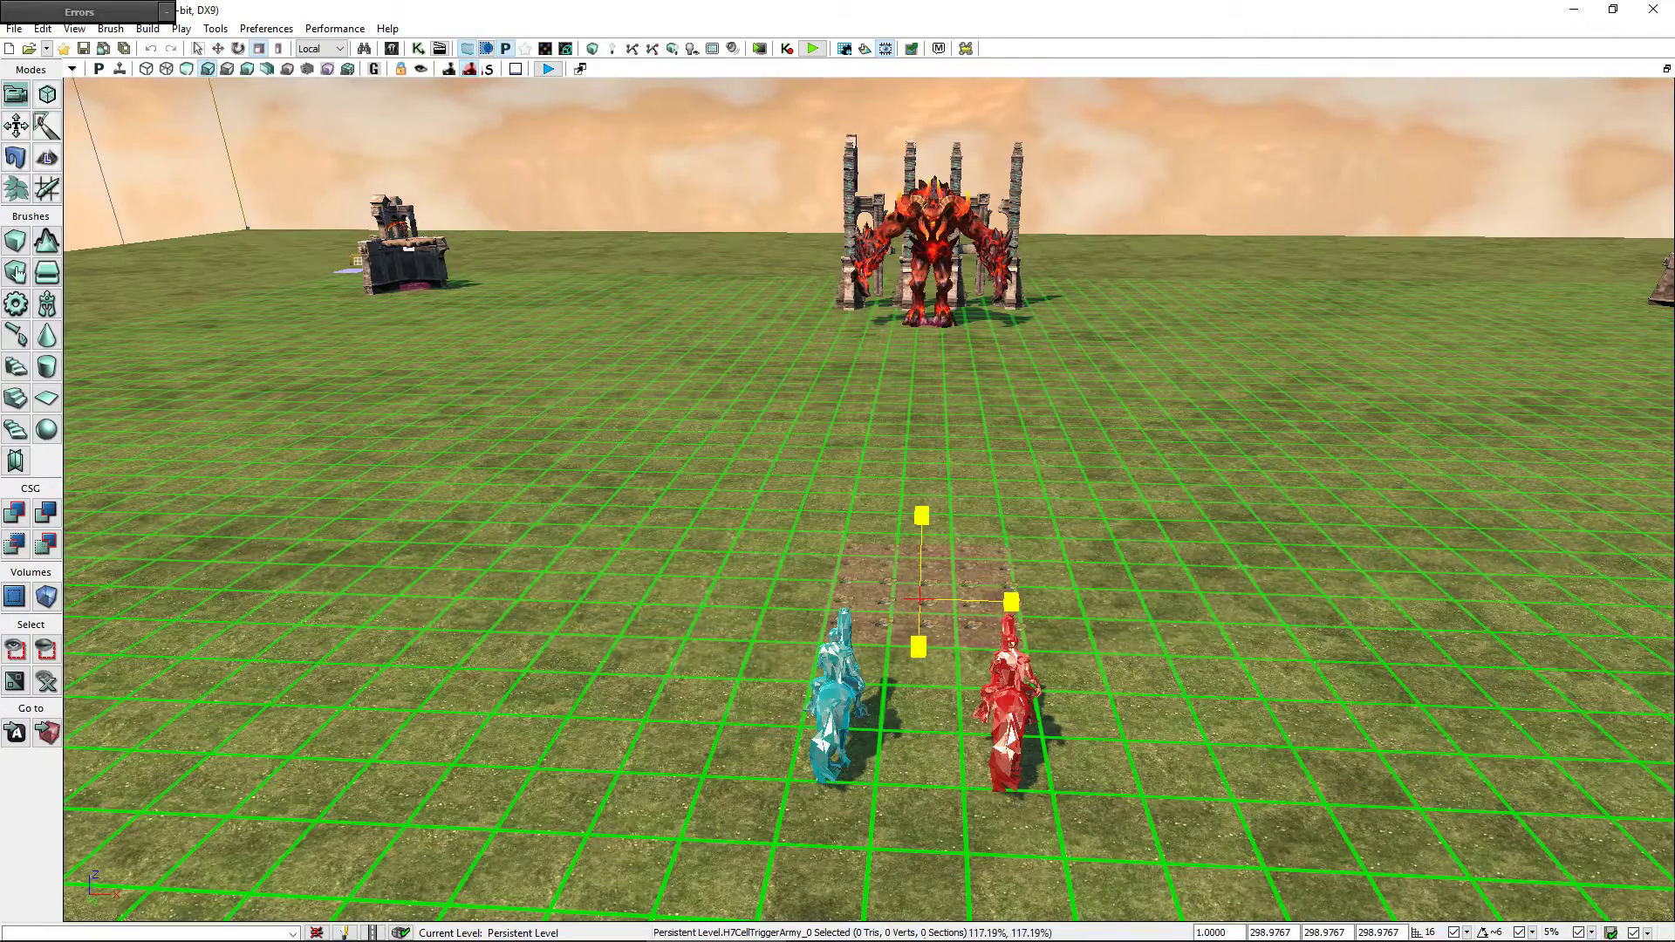
pyautogui.click(1088, 515)
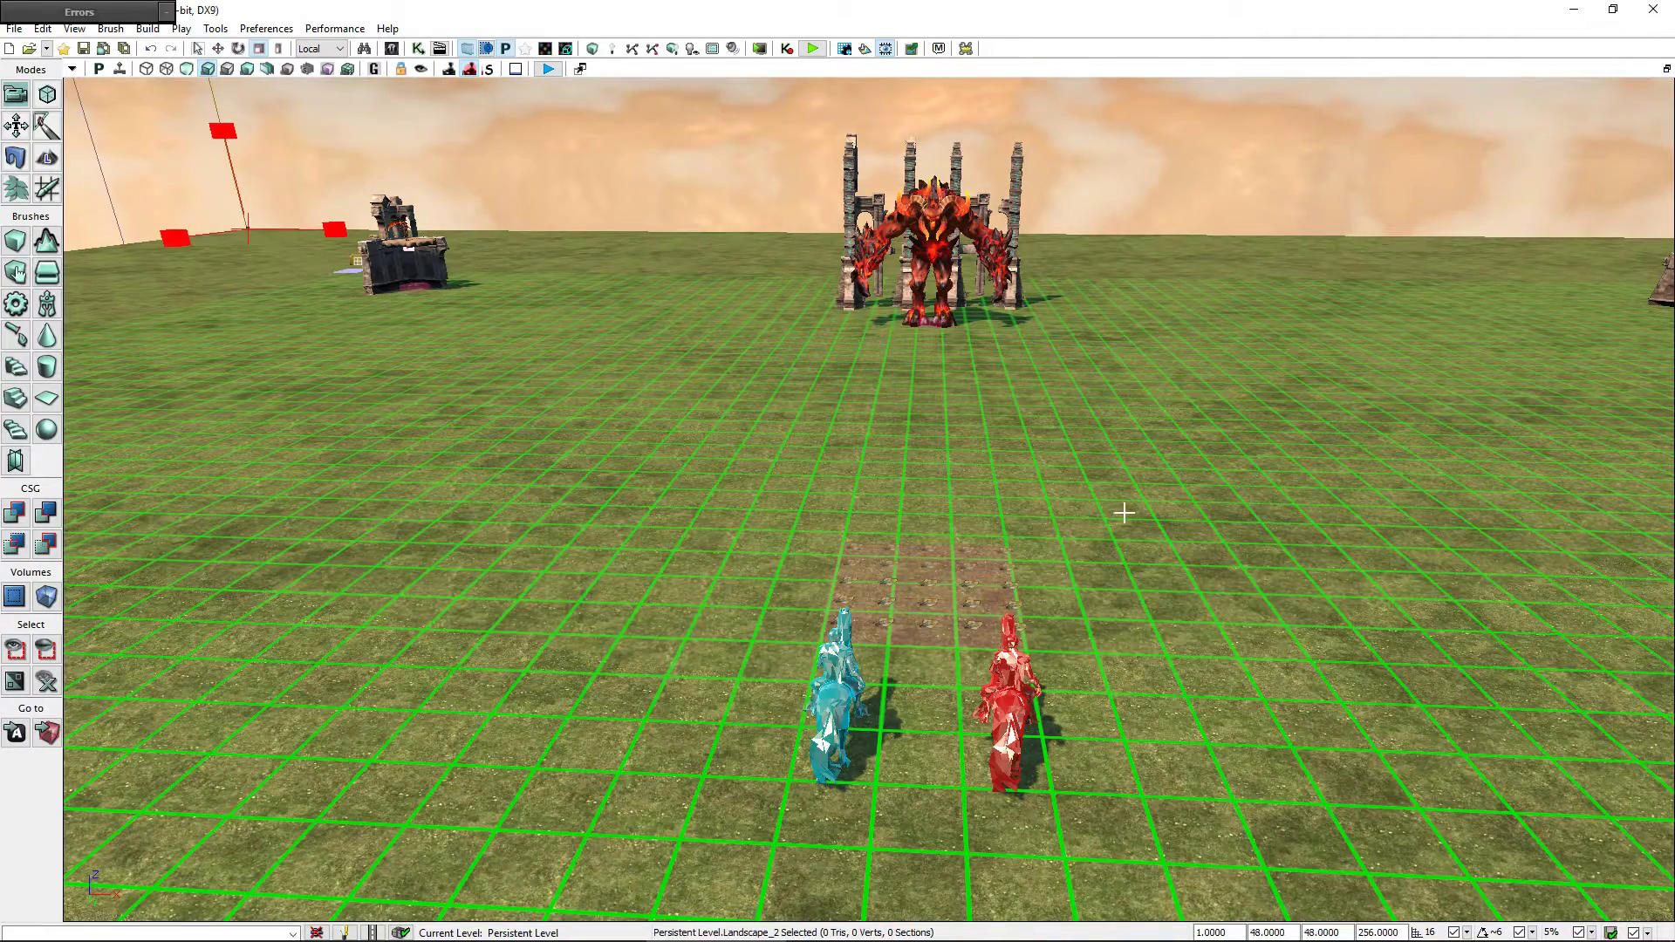
# - Pull the view back over the scene and reselect the cell trigger in move mode
pyautogui.moveTo(1148, 513); pyautogui.dragTo(1161, 436, button='right')
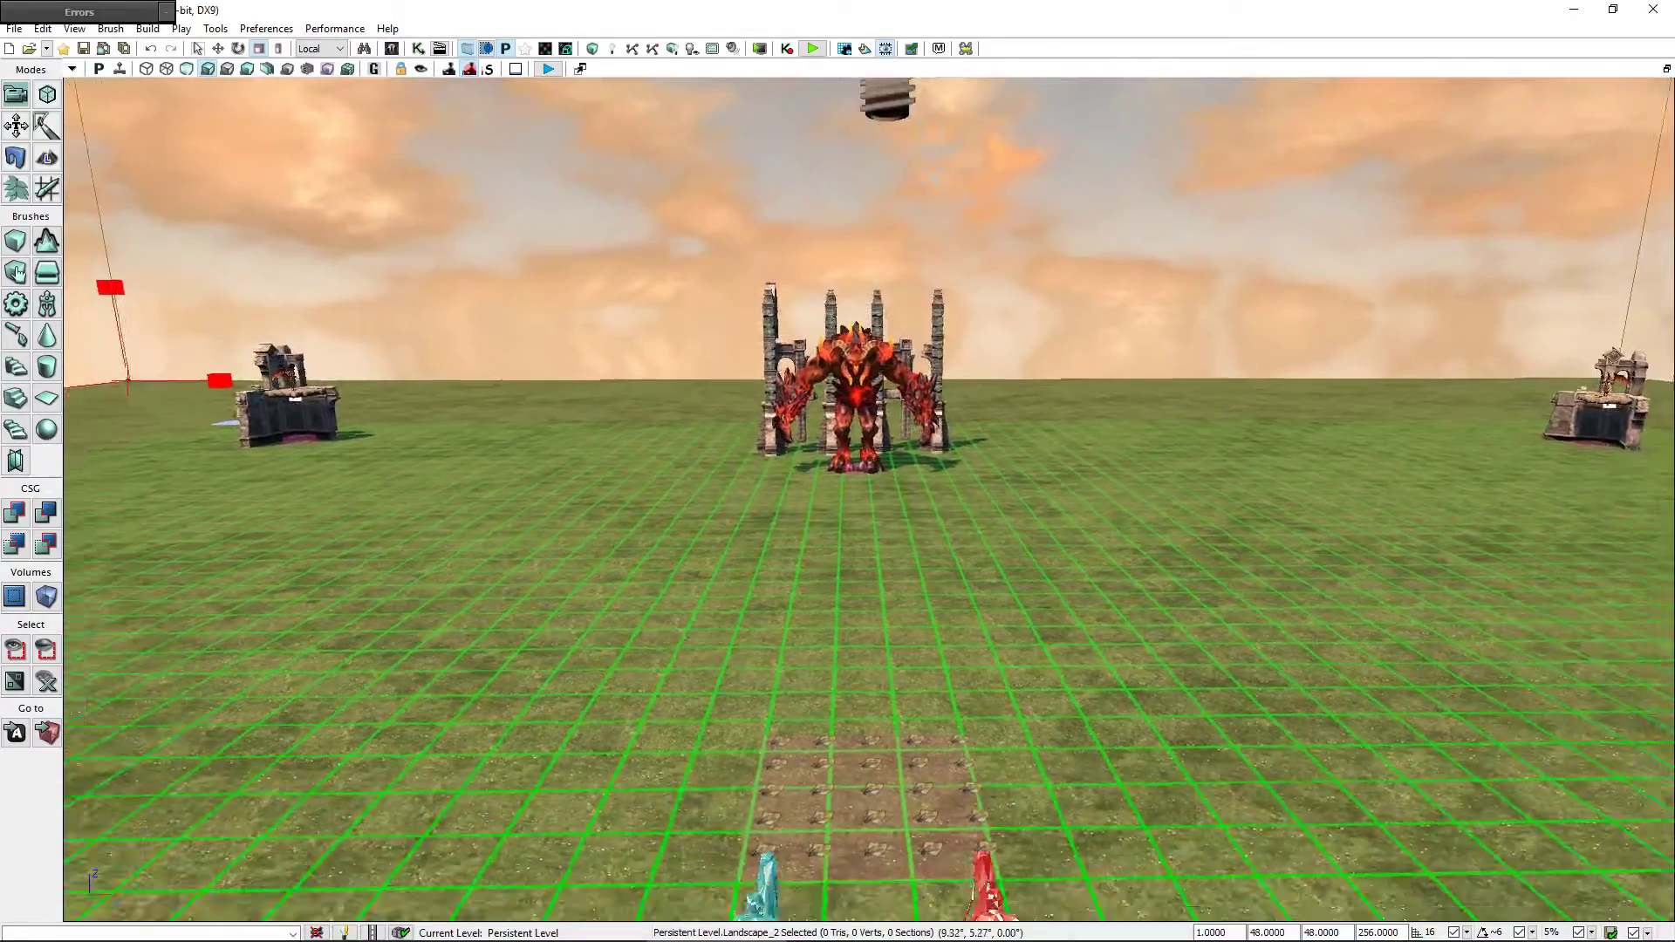
pyautogui.moveTo(1147, 513); pyautogui.dragTo(1148, 567)
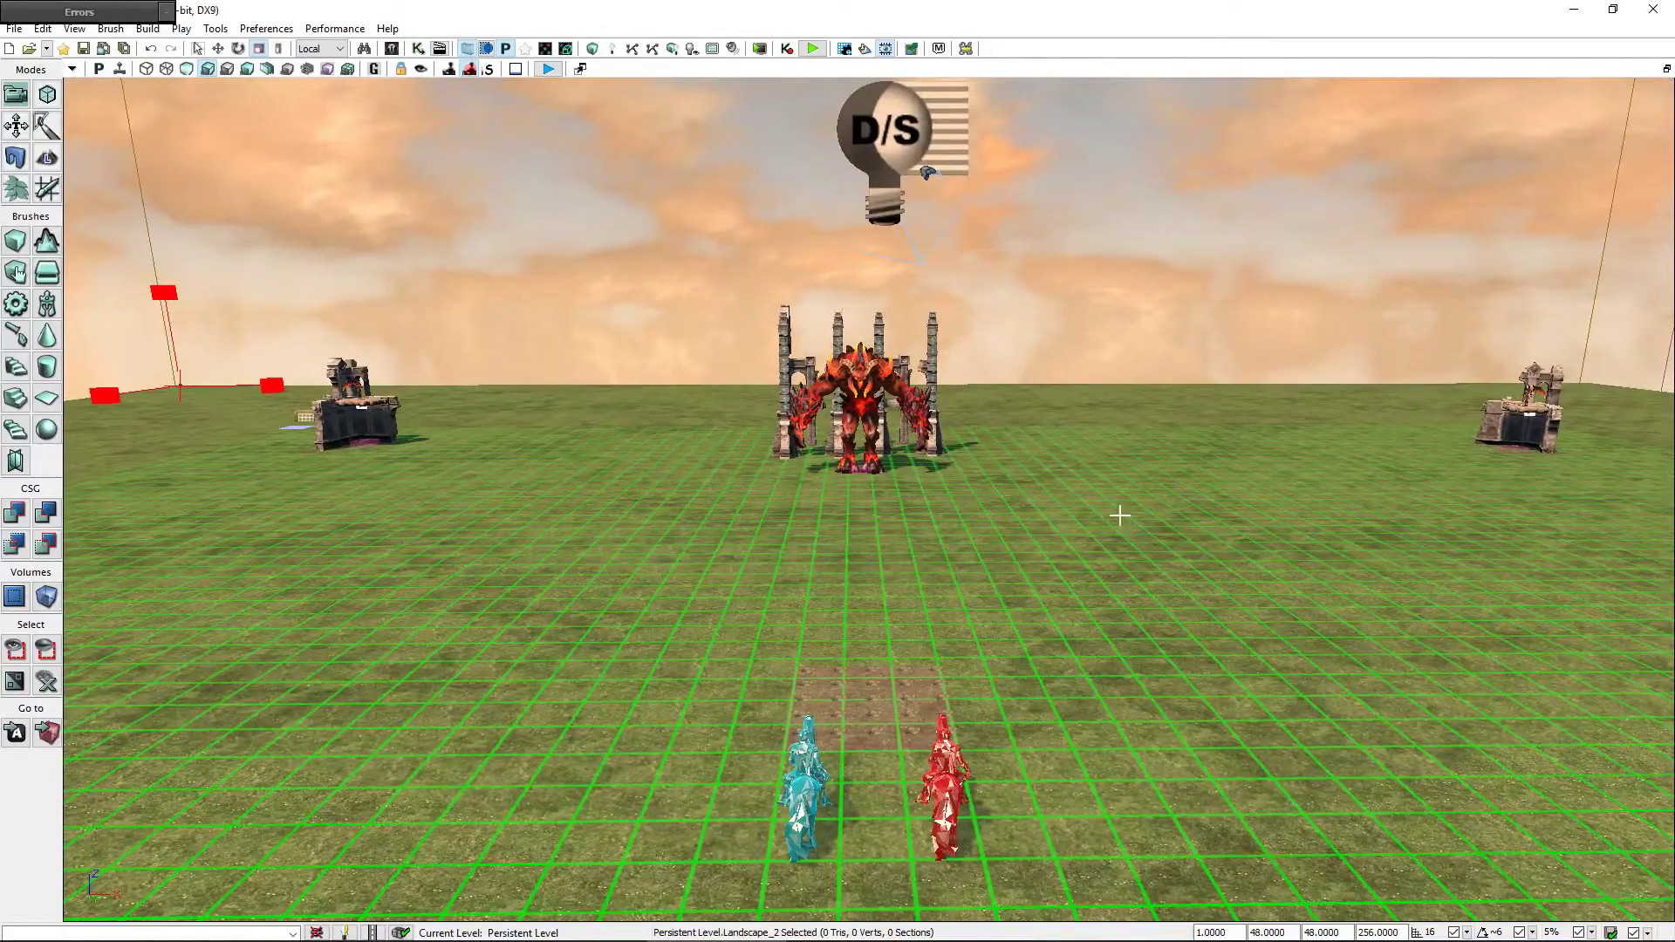
pyautogui.press('w')
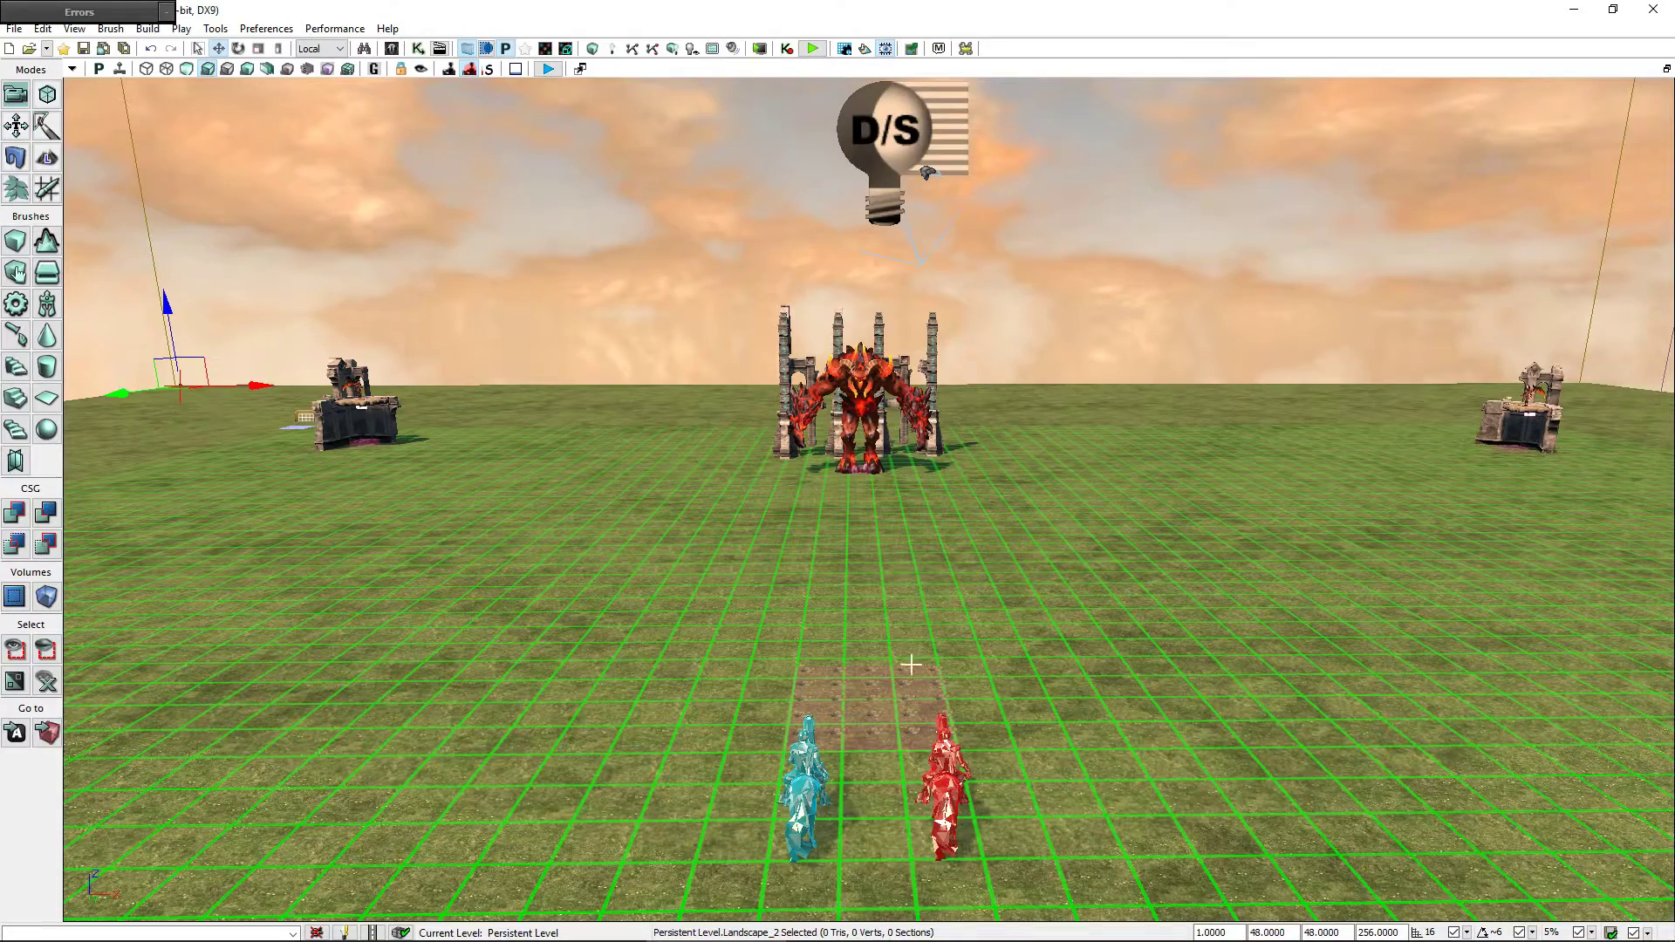
pyautogui.click(875, 695)
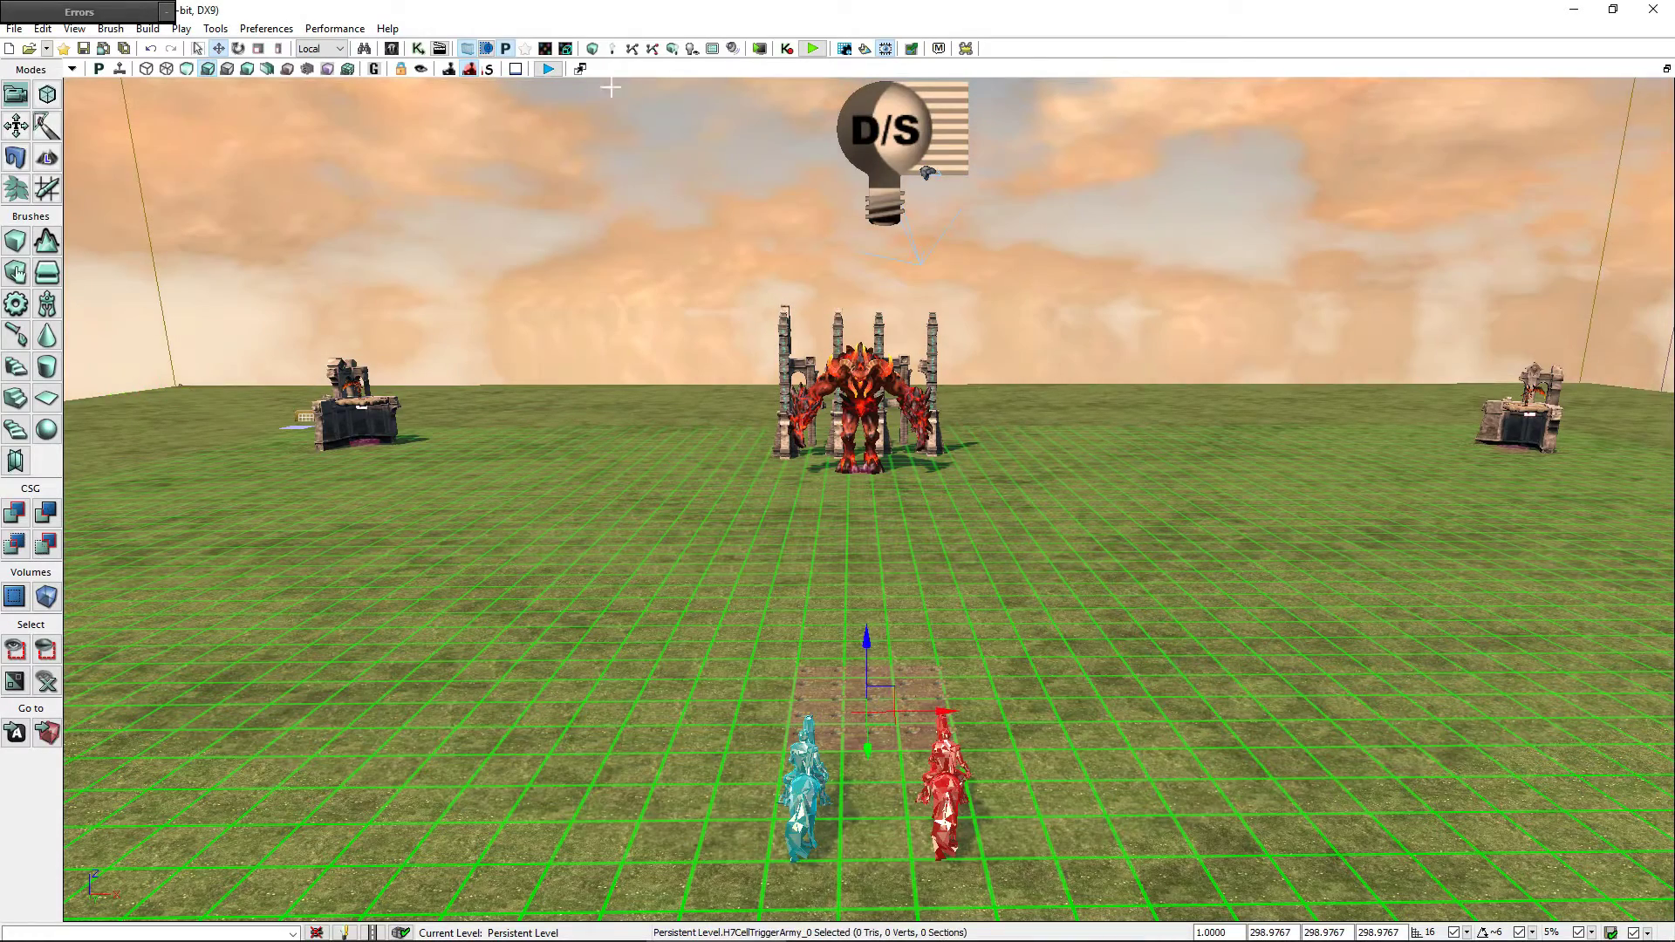
# - In UnrealKismet, add a Cell Event node for H7CellTriggerArmy_0 with OnArmyEnter/OnArmyExit outputs
pyautogui.click(418, 49)
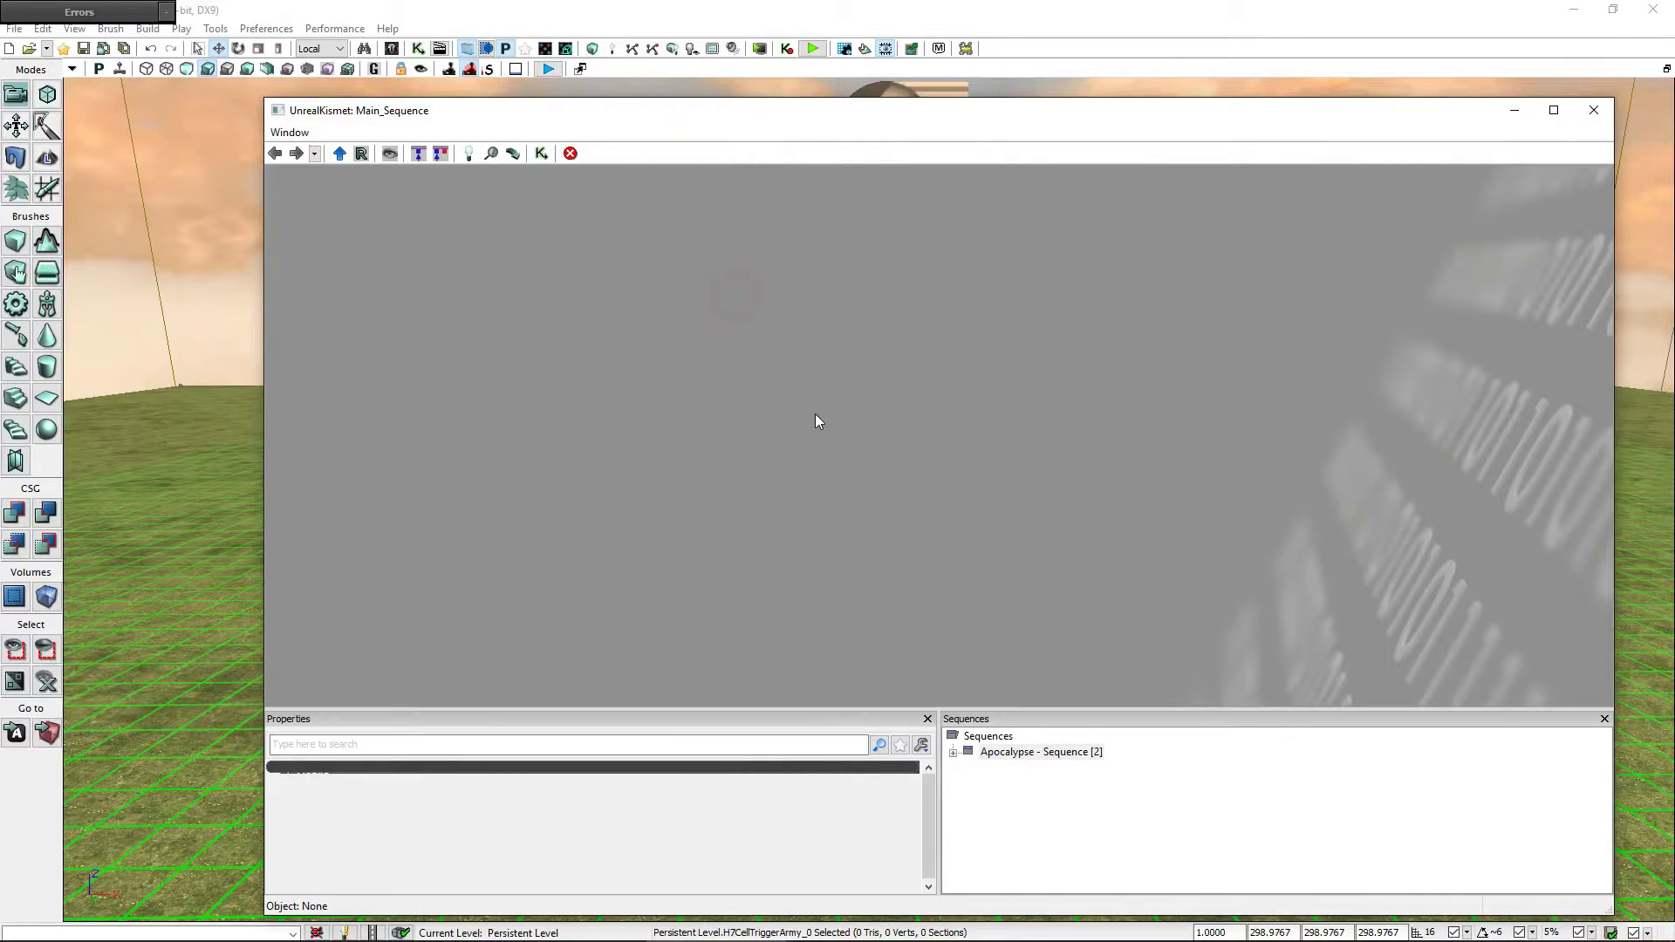
pyautogui.rightClick(374, 338)
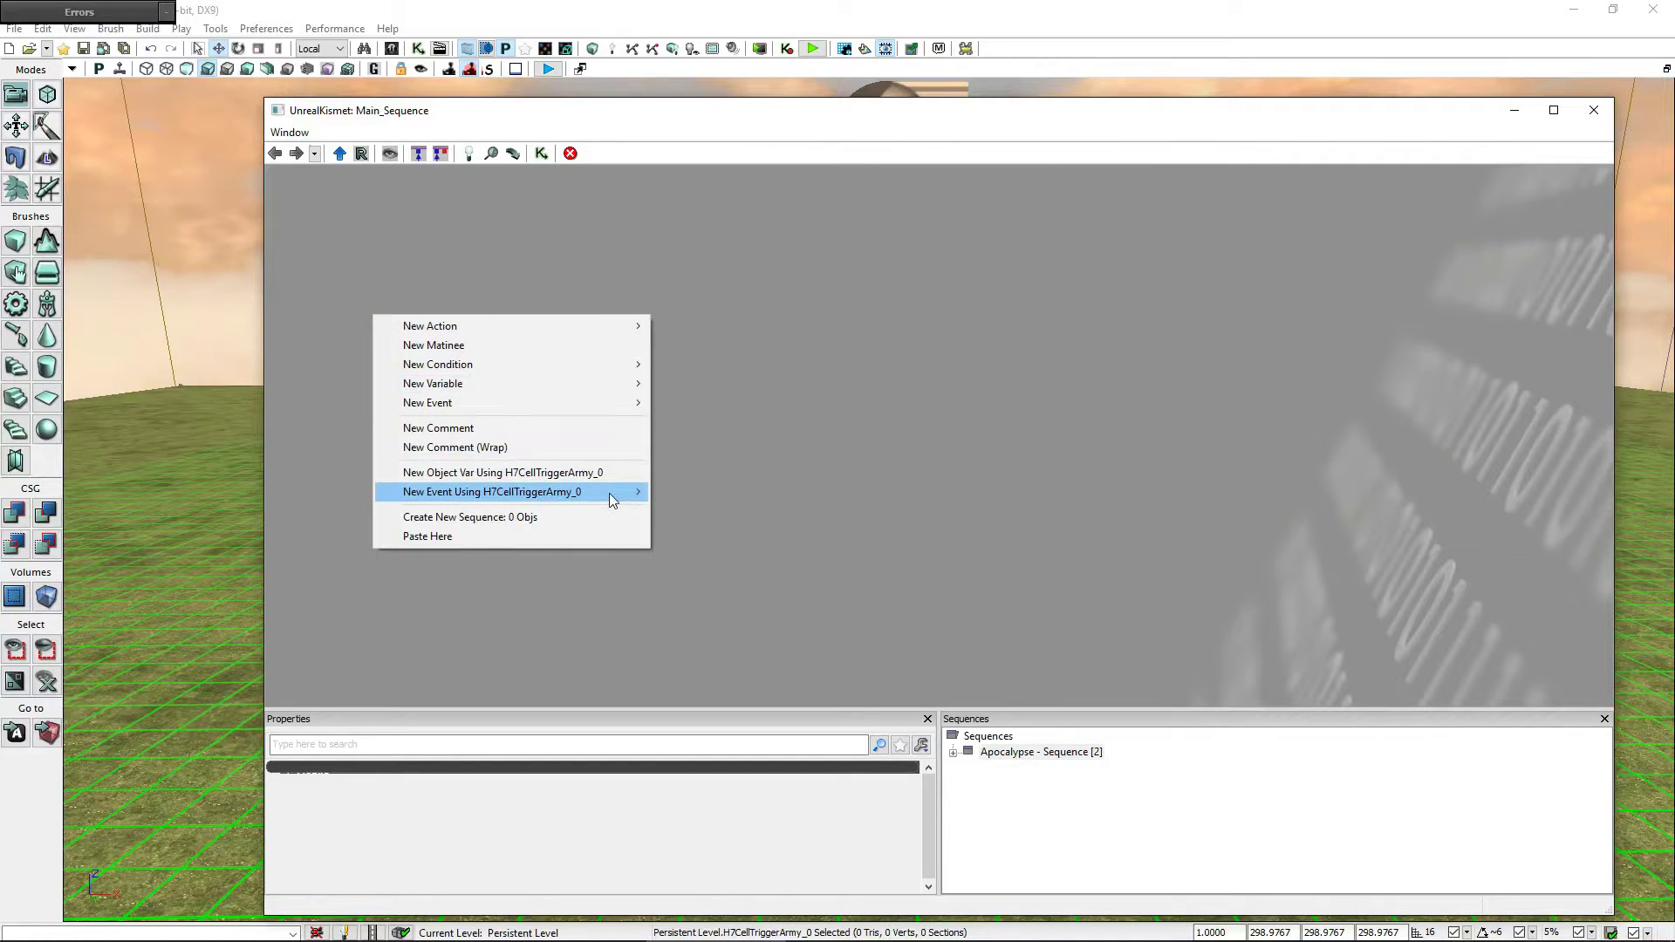
pyautogui.moveTo(609, 494)
pyautogui.click(700, 496)
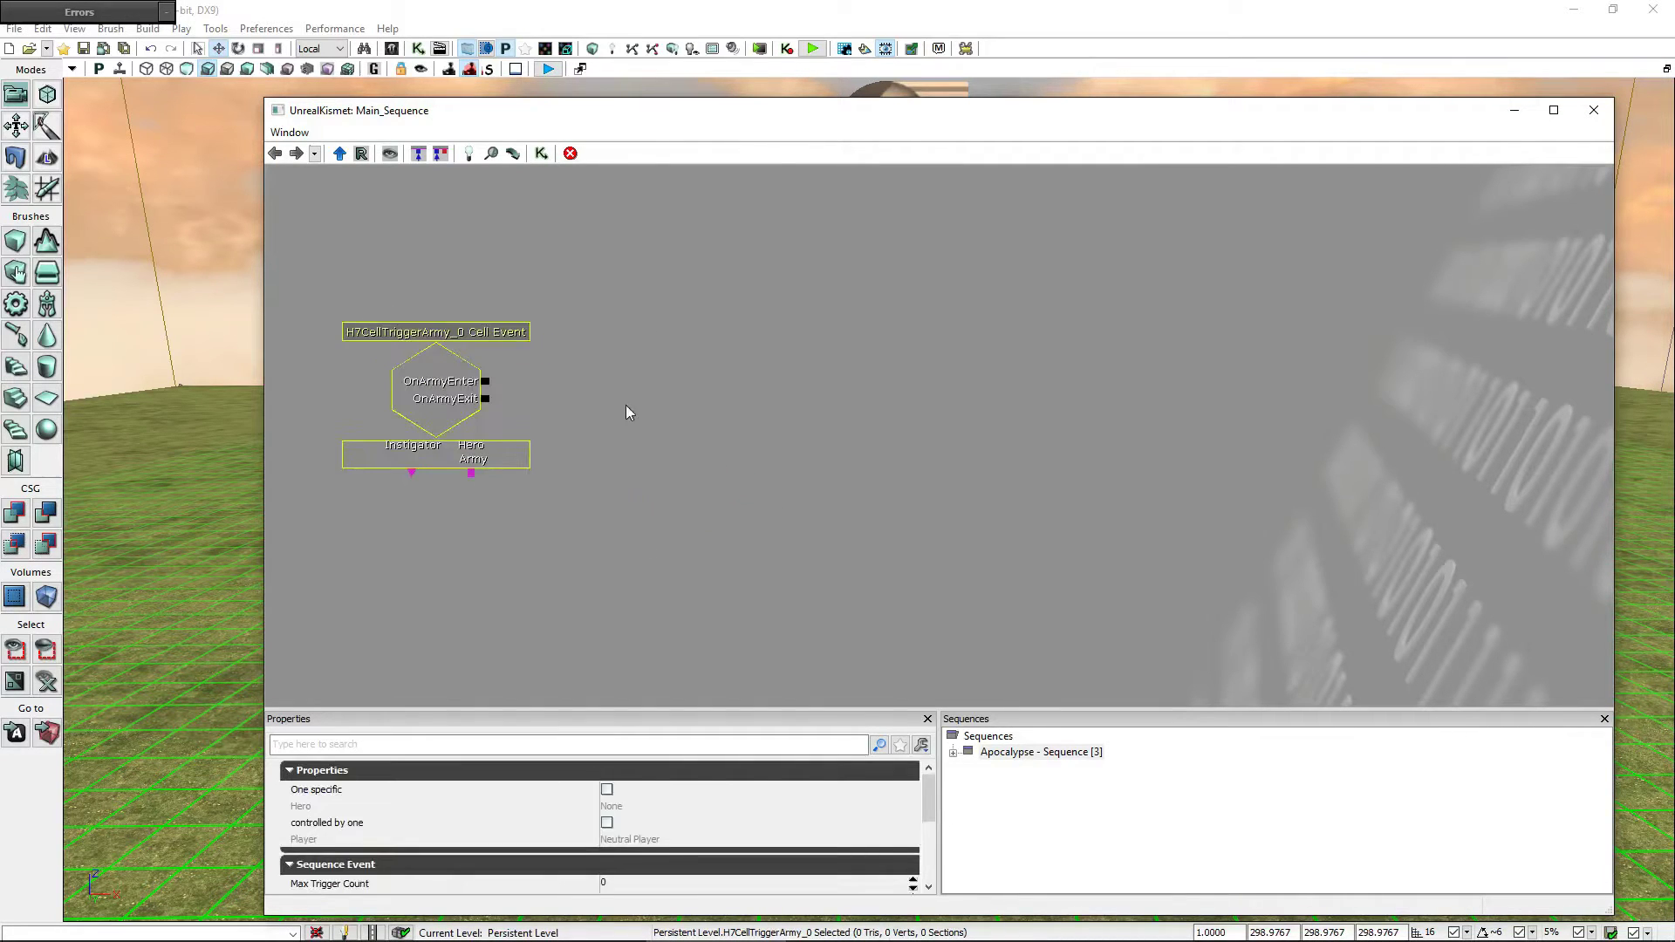
# - Raise the Cell Event node and add a Matinee node up and to its right
pyautogui.moveTo(635, 395); pyautogui.dragTo(623, 334)
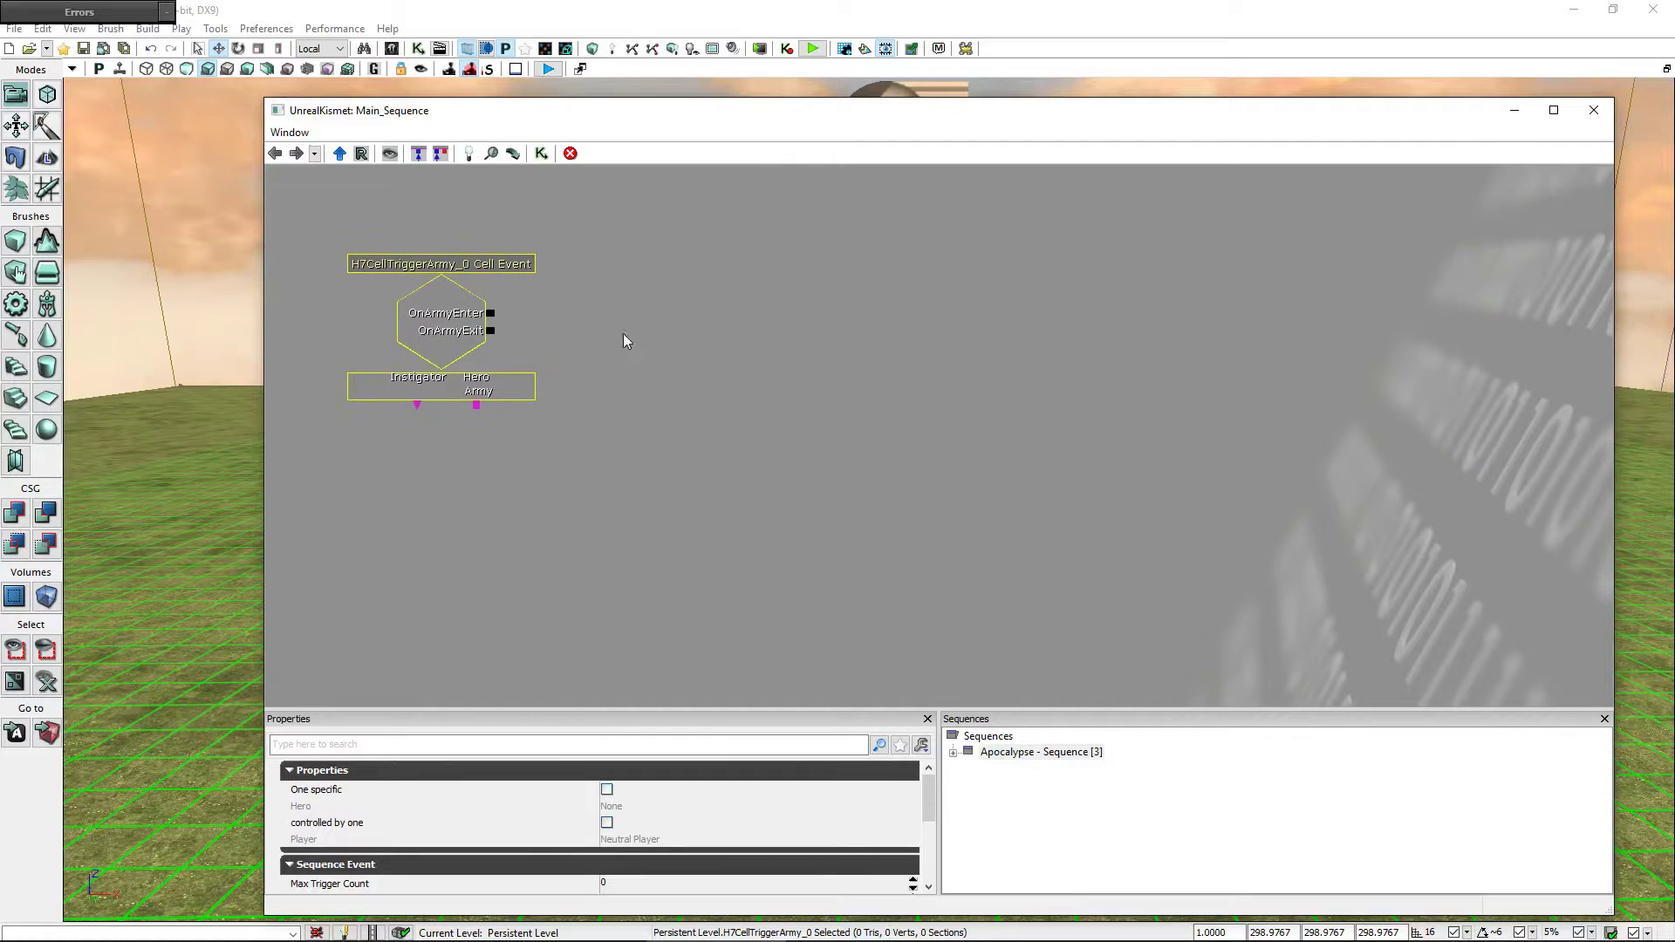
pyautogui.click(697, 418)
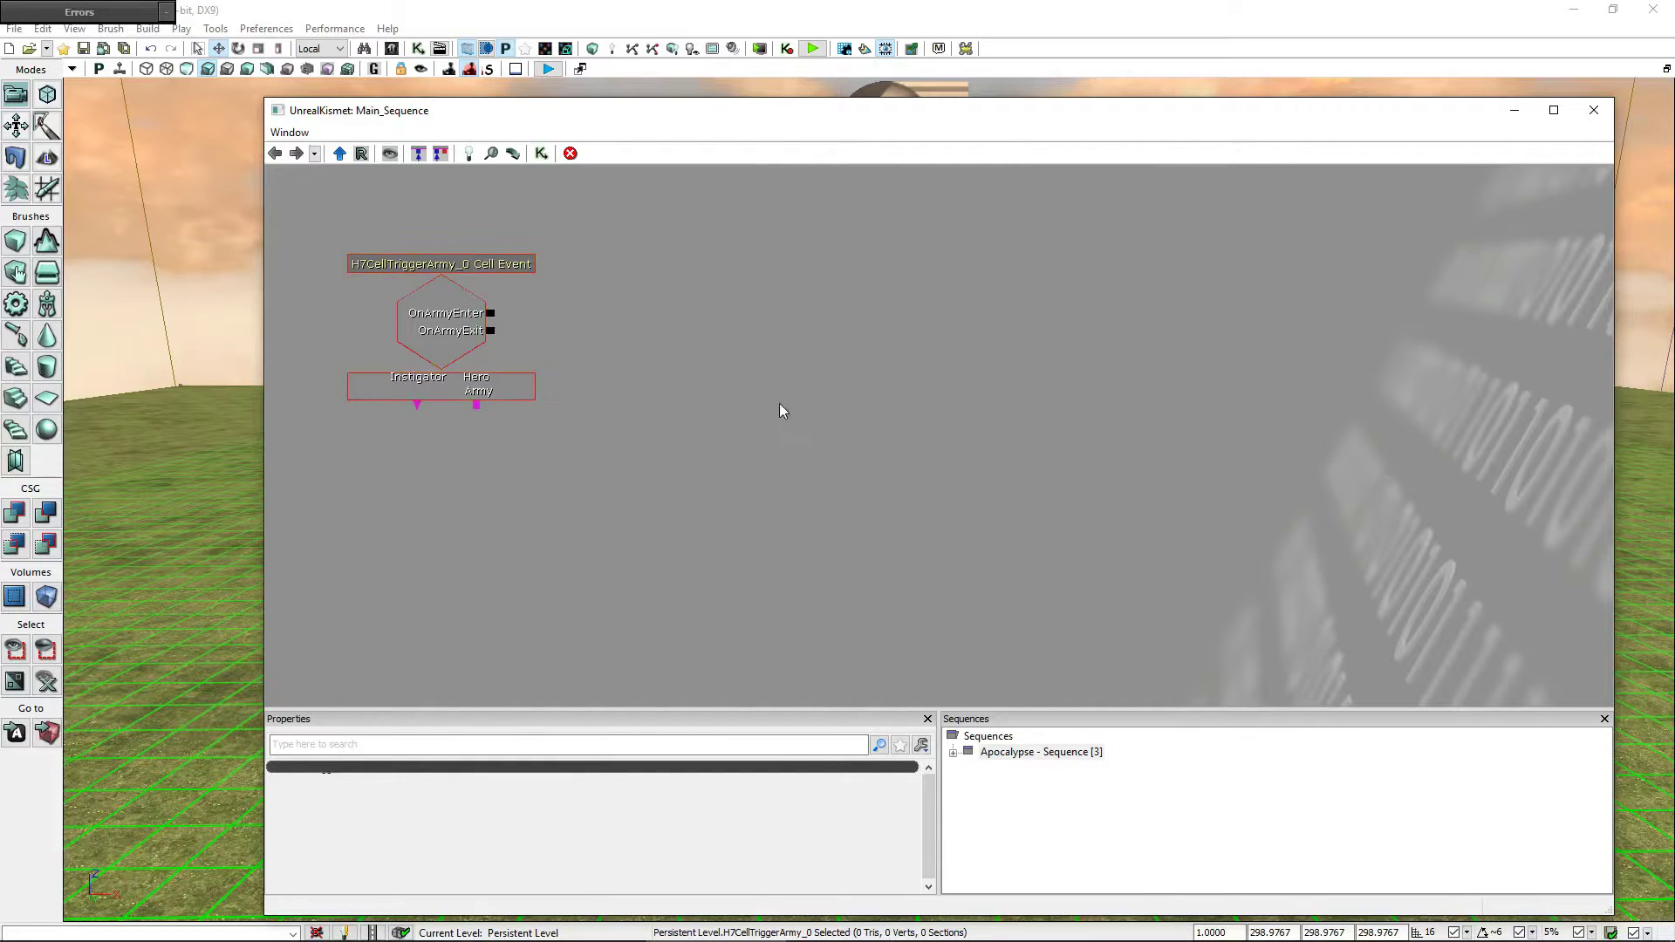
pyautogui.rightClick(694, 321)
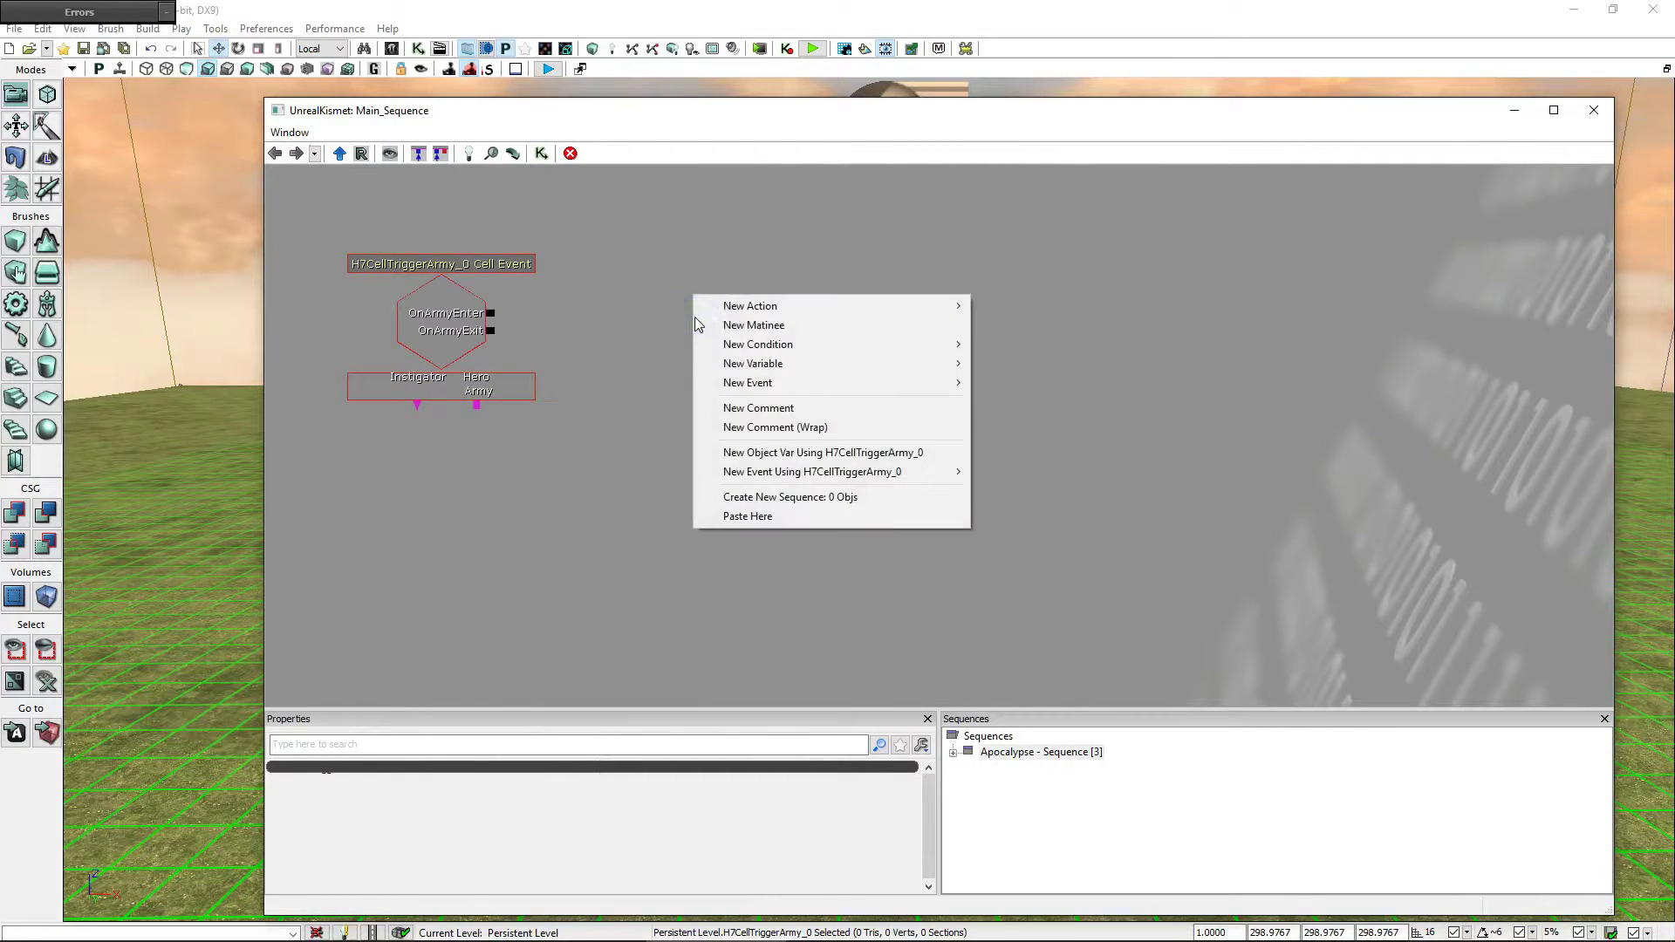
pyautogui.click(806, 326)
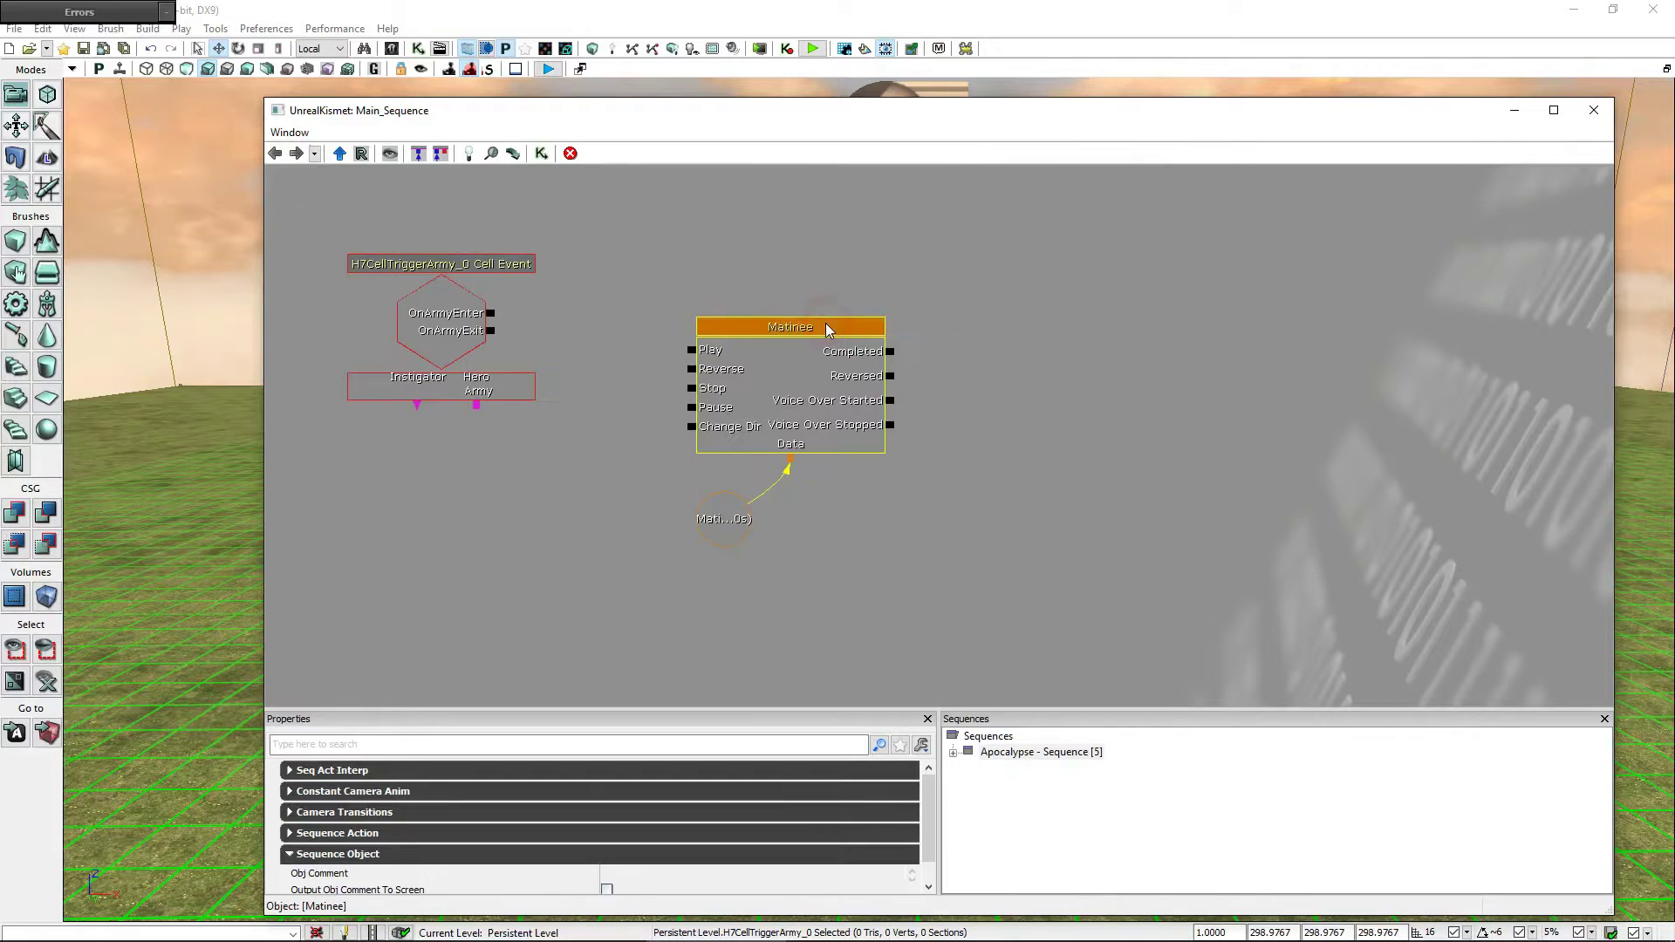
pyautogui.keyDown('ctrl'); pyautogui.click(740, 510); pyautogui.keyUp('ctrl')
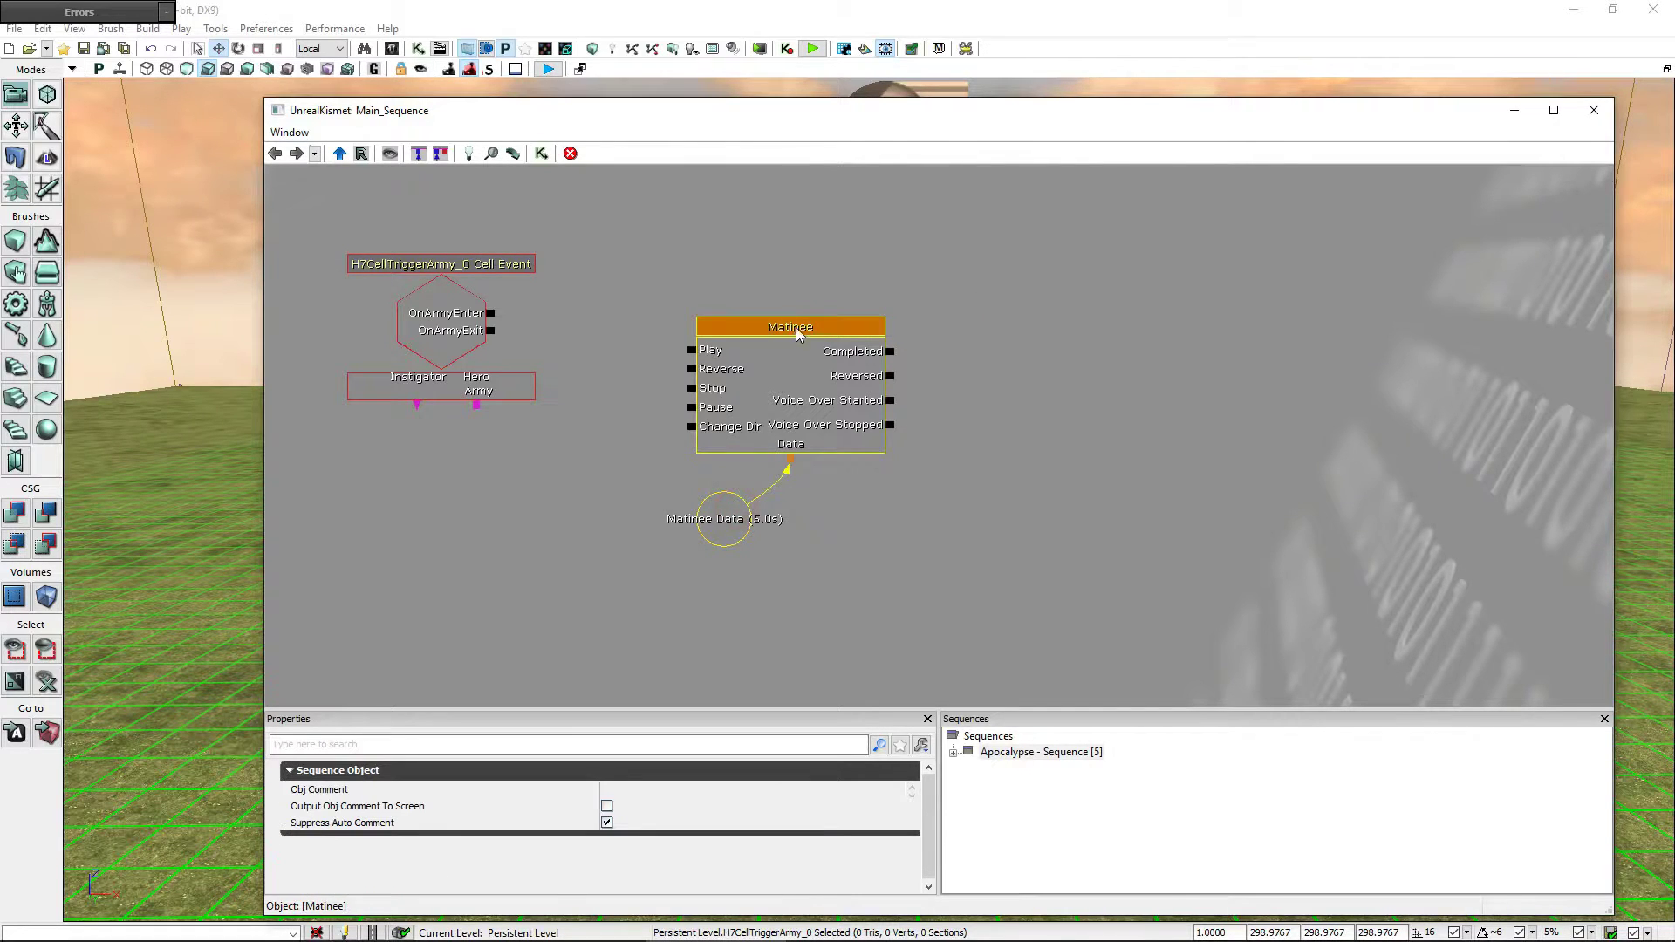
pyautogui.moveTo(796, 327); pyautogui.dragTo(856, 266)
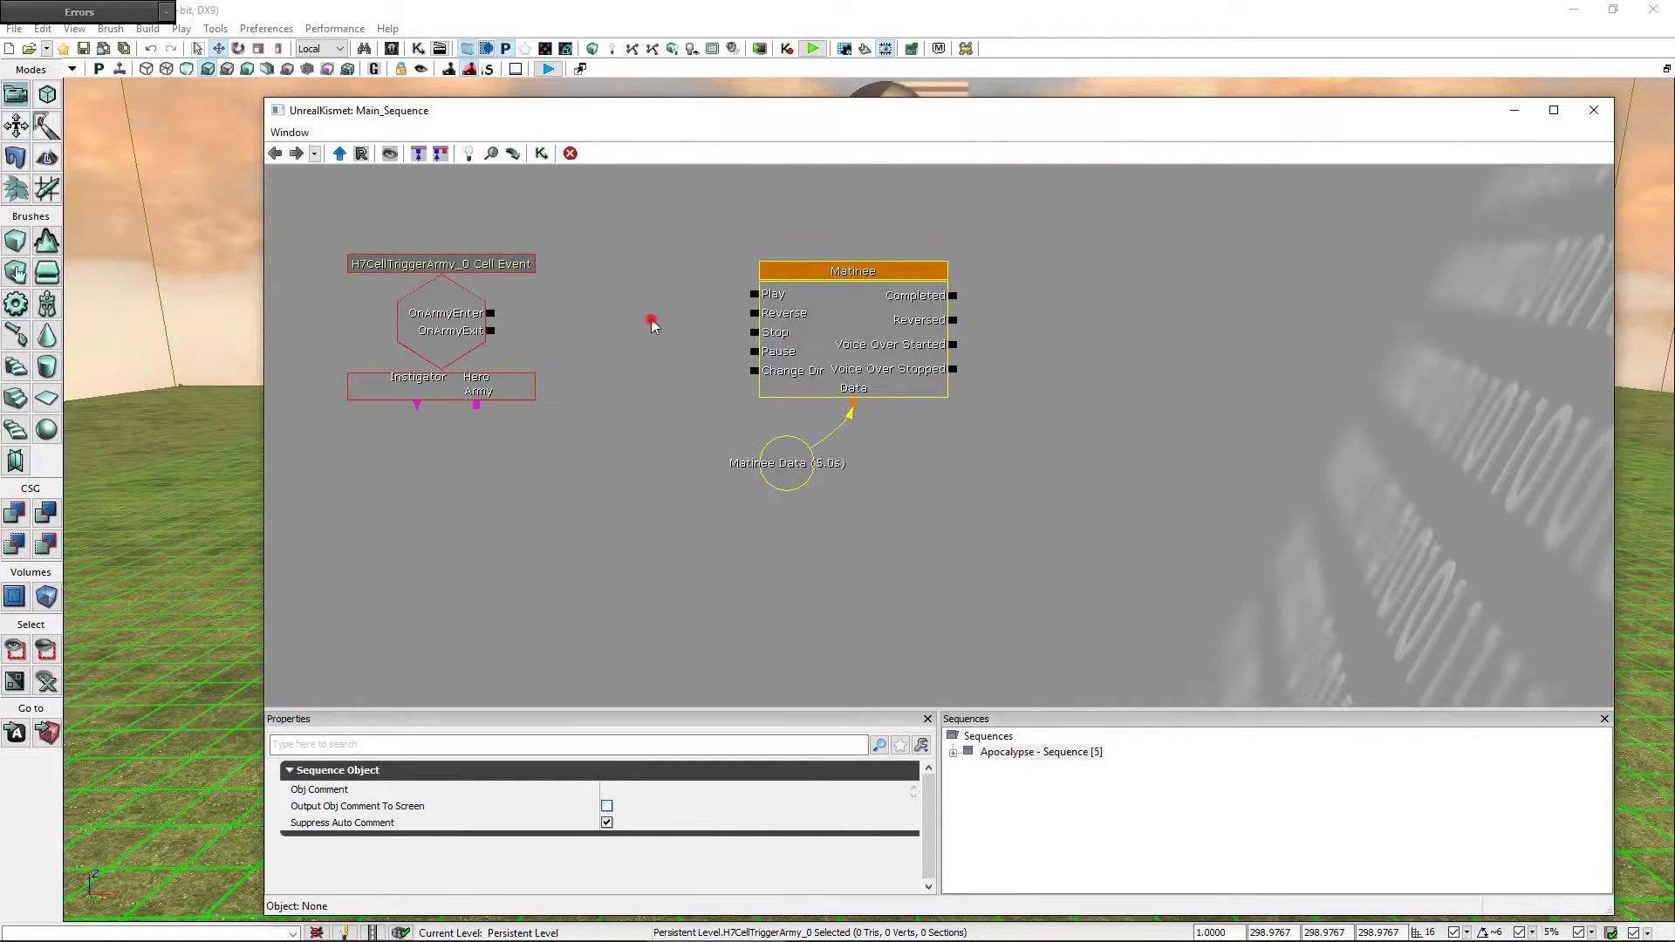
# - Place one Toggle H7Cinematic action between Cell Event and Matinee, another after Matinee
pyautogui.rightClick(616, 288)
pyautogui.moveTo(778, 297)
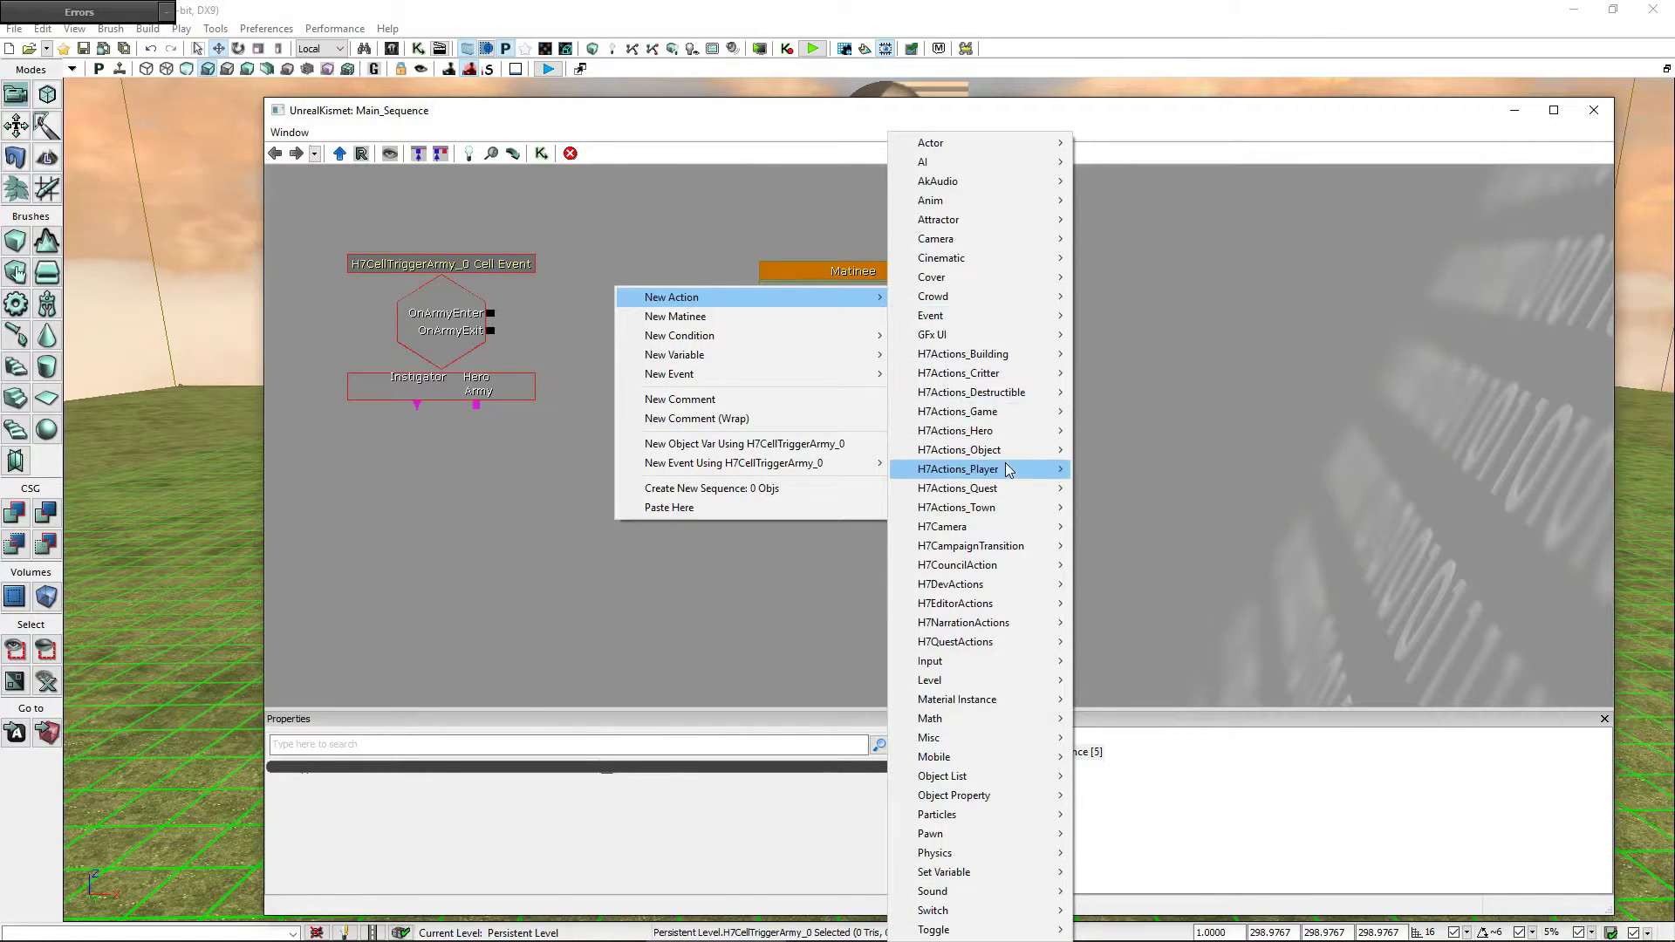
pyautogui.moveTo(1033, 527)
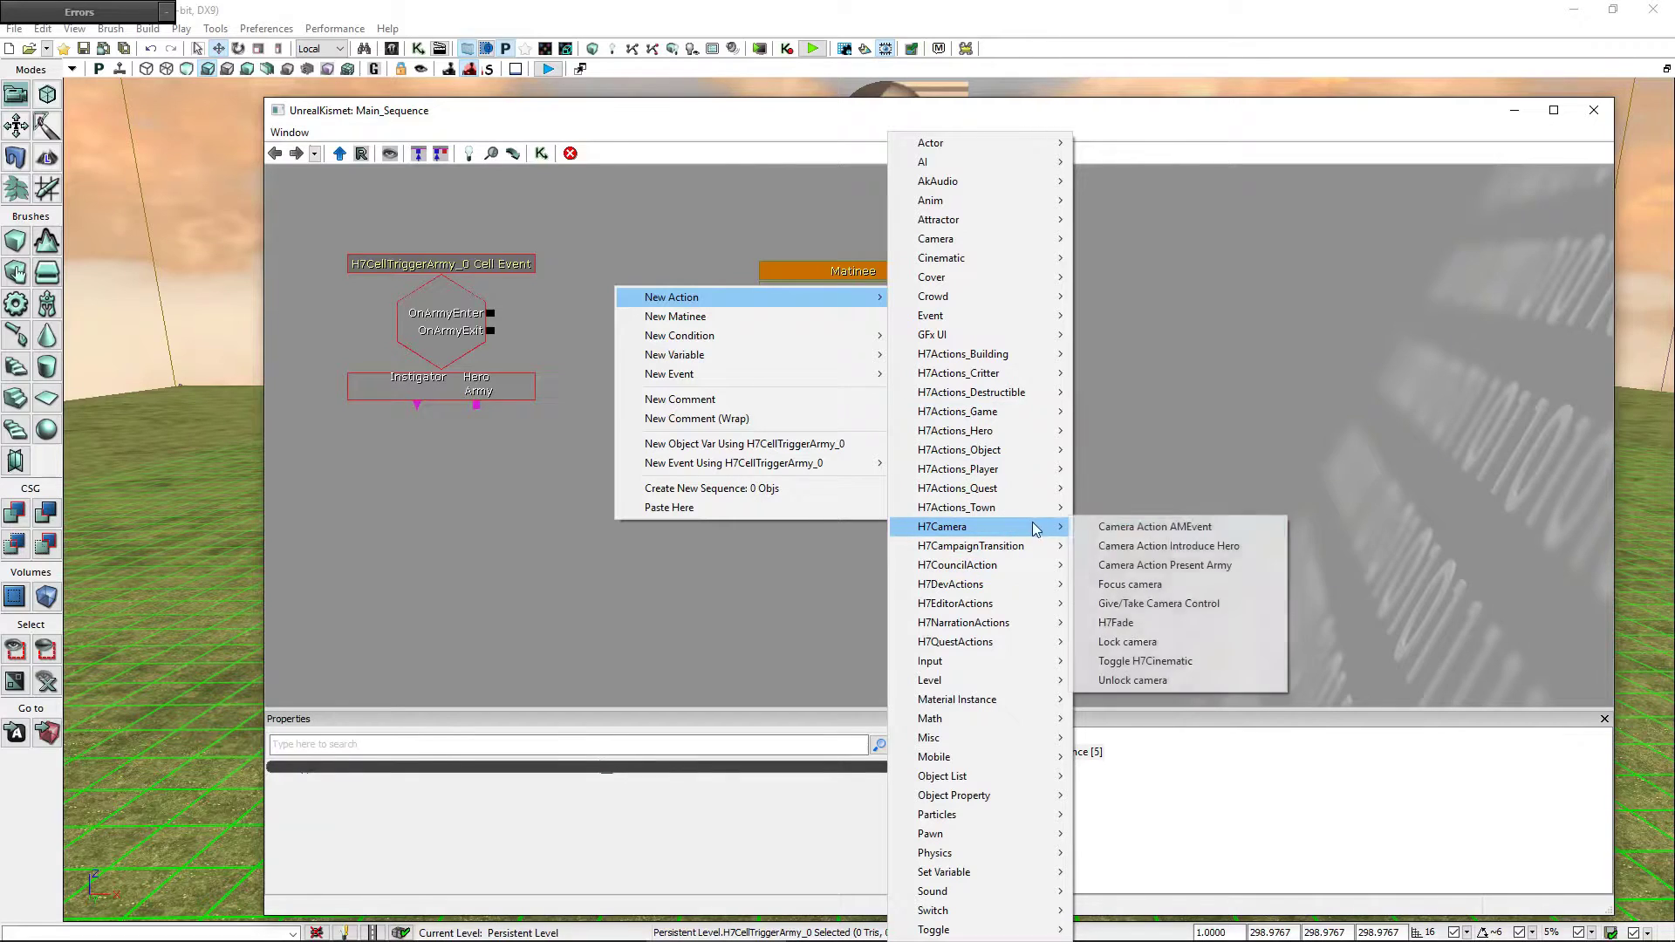
pyautogui.click(1194, 660)
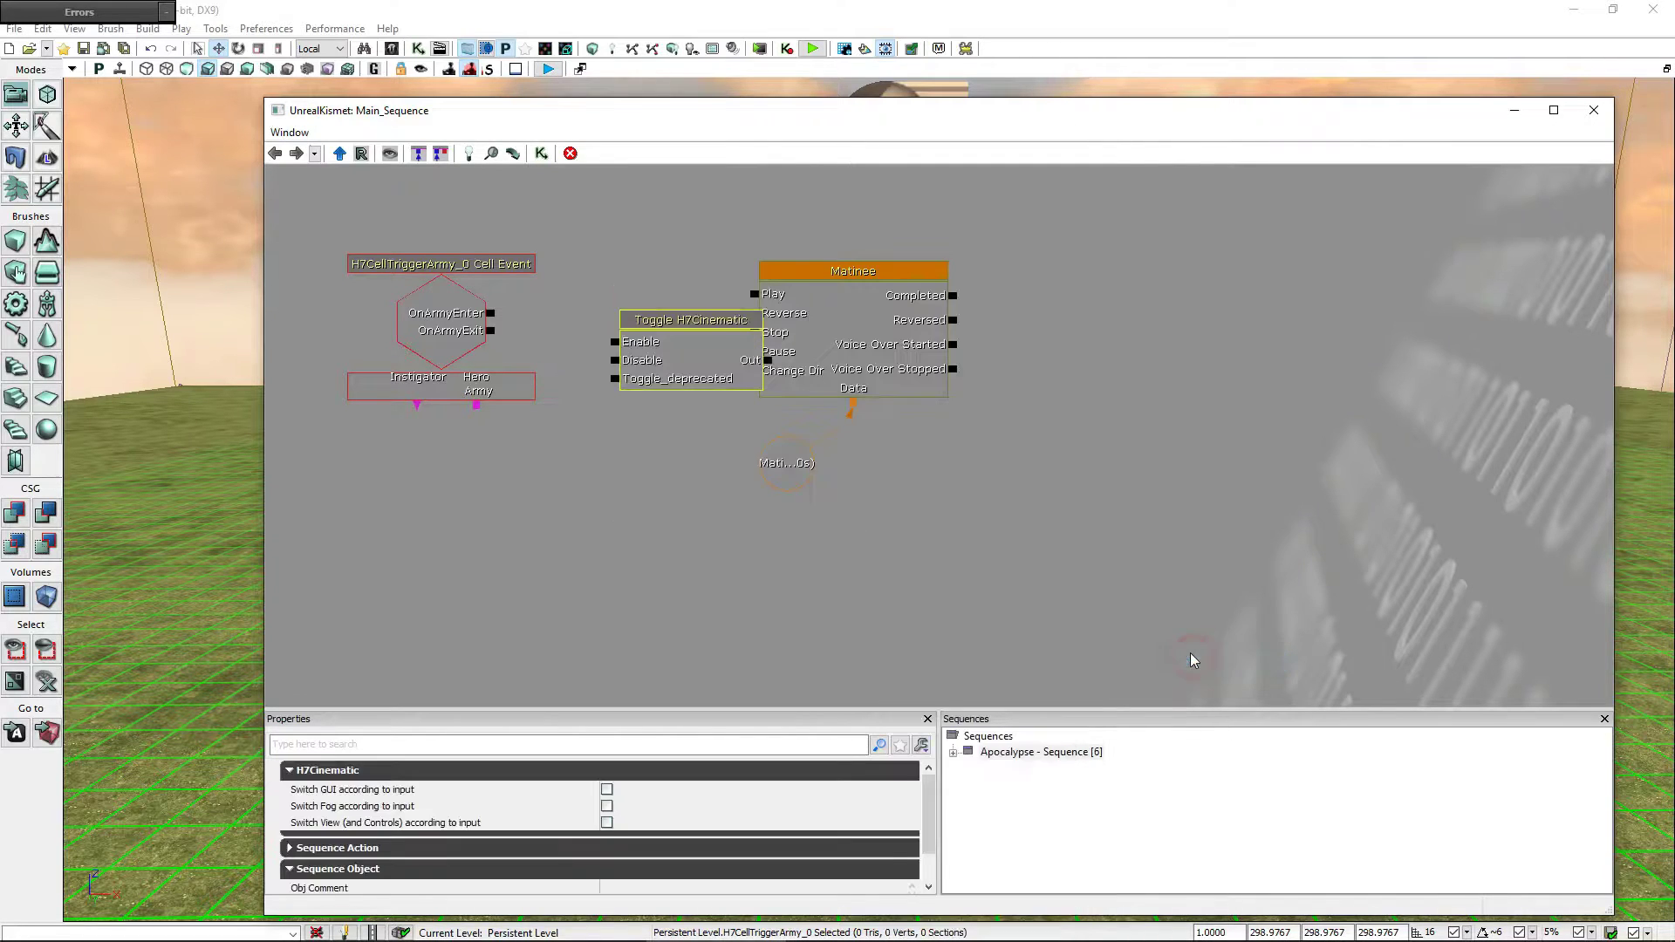
pyautogui.moveTo(678, 319); pyautogui.dragTo(636, 291)
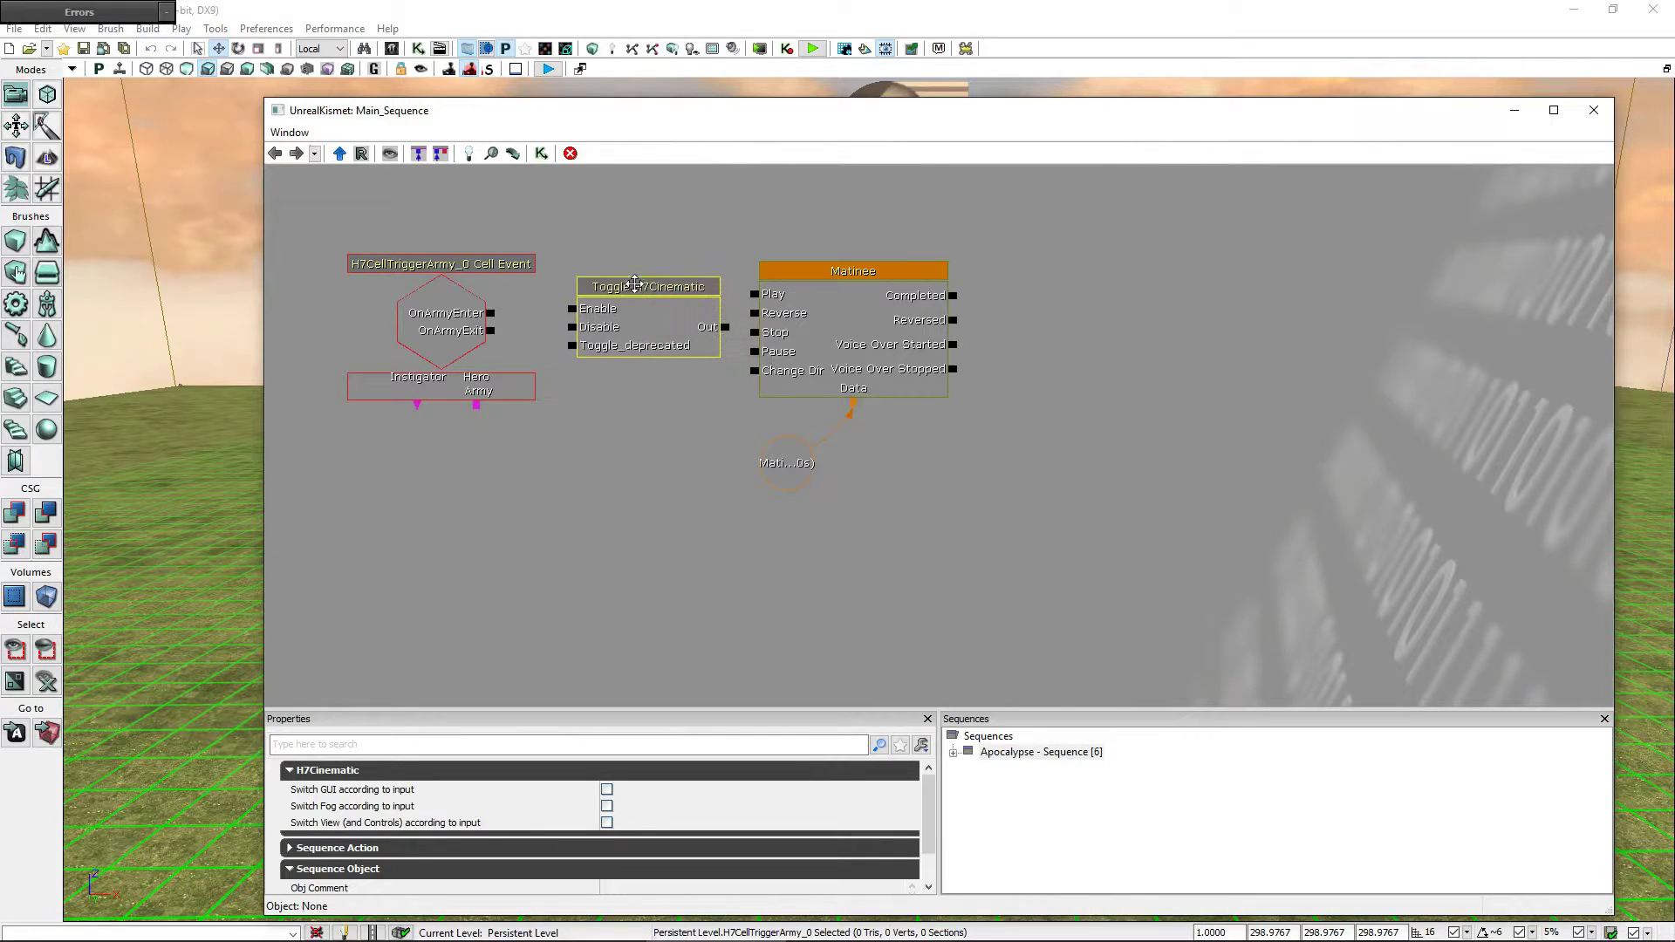
pyautogui.rightClick(1046, 288)
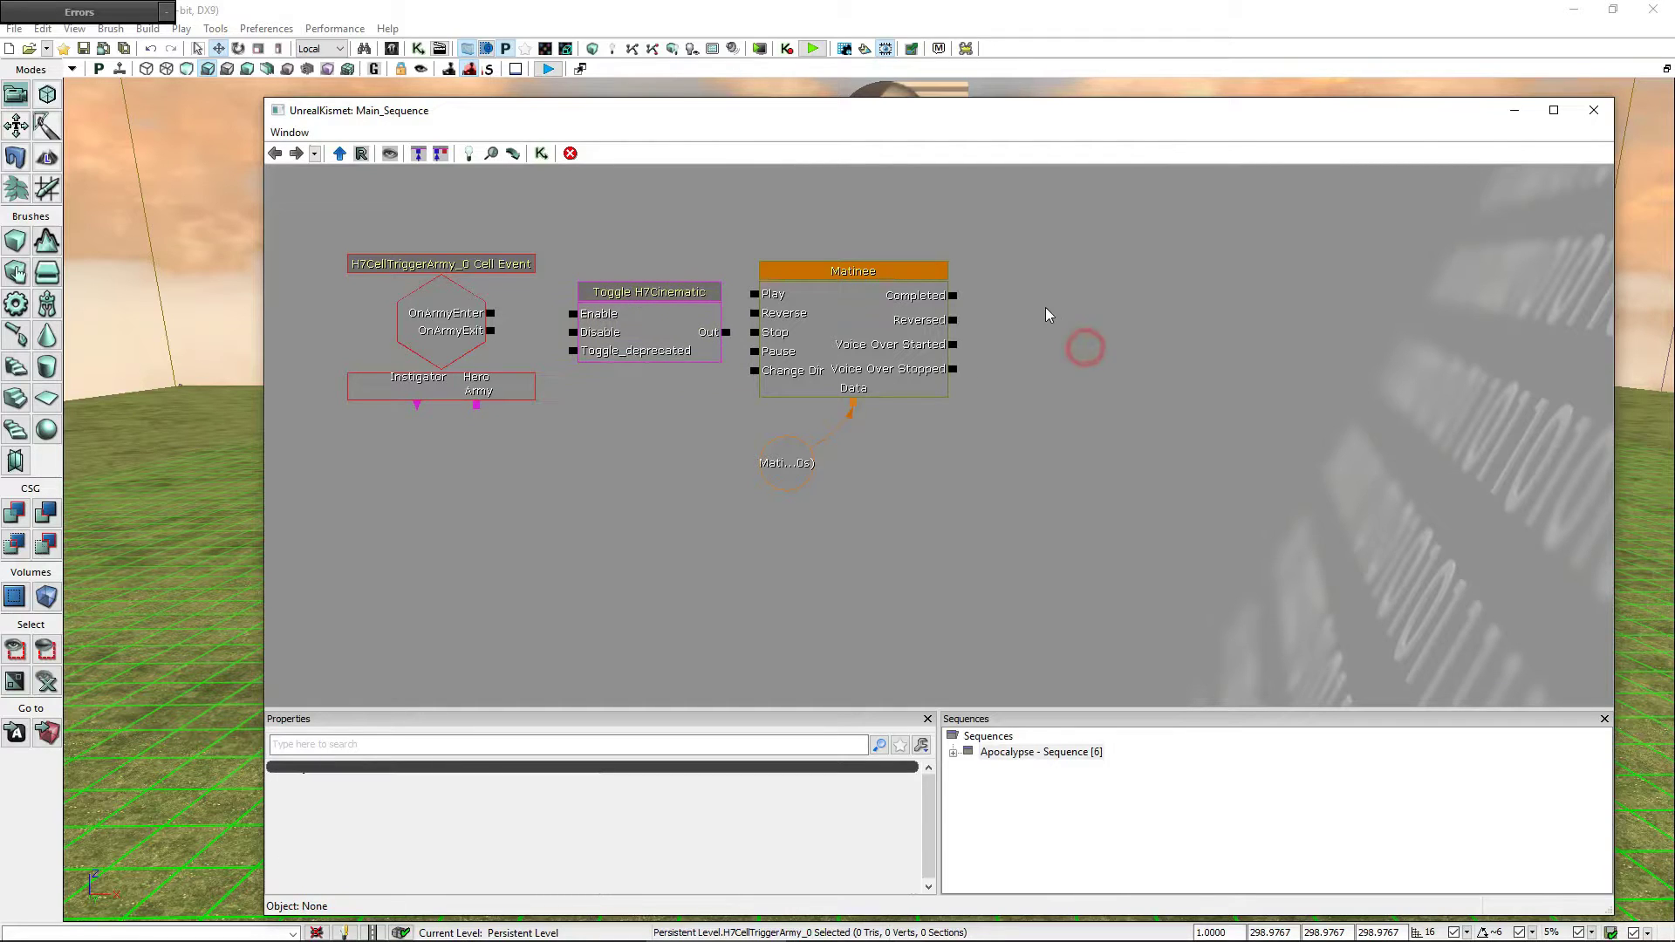
pyautogui.moveTo(1286, 305)
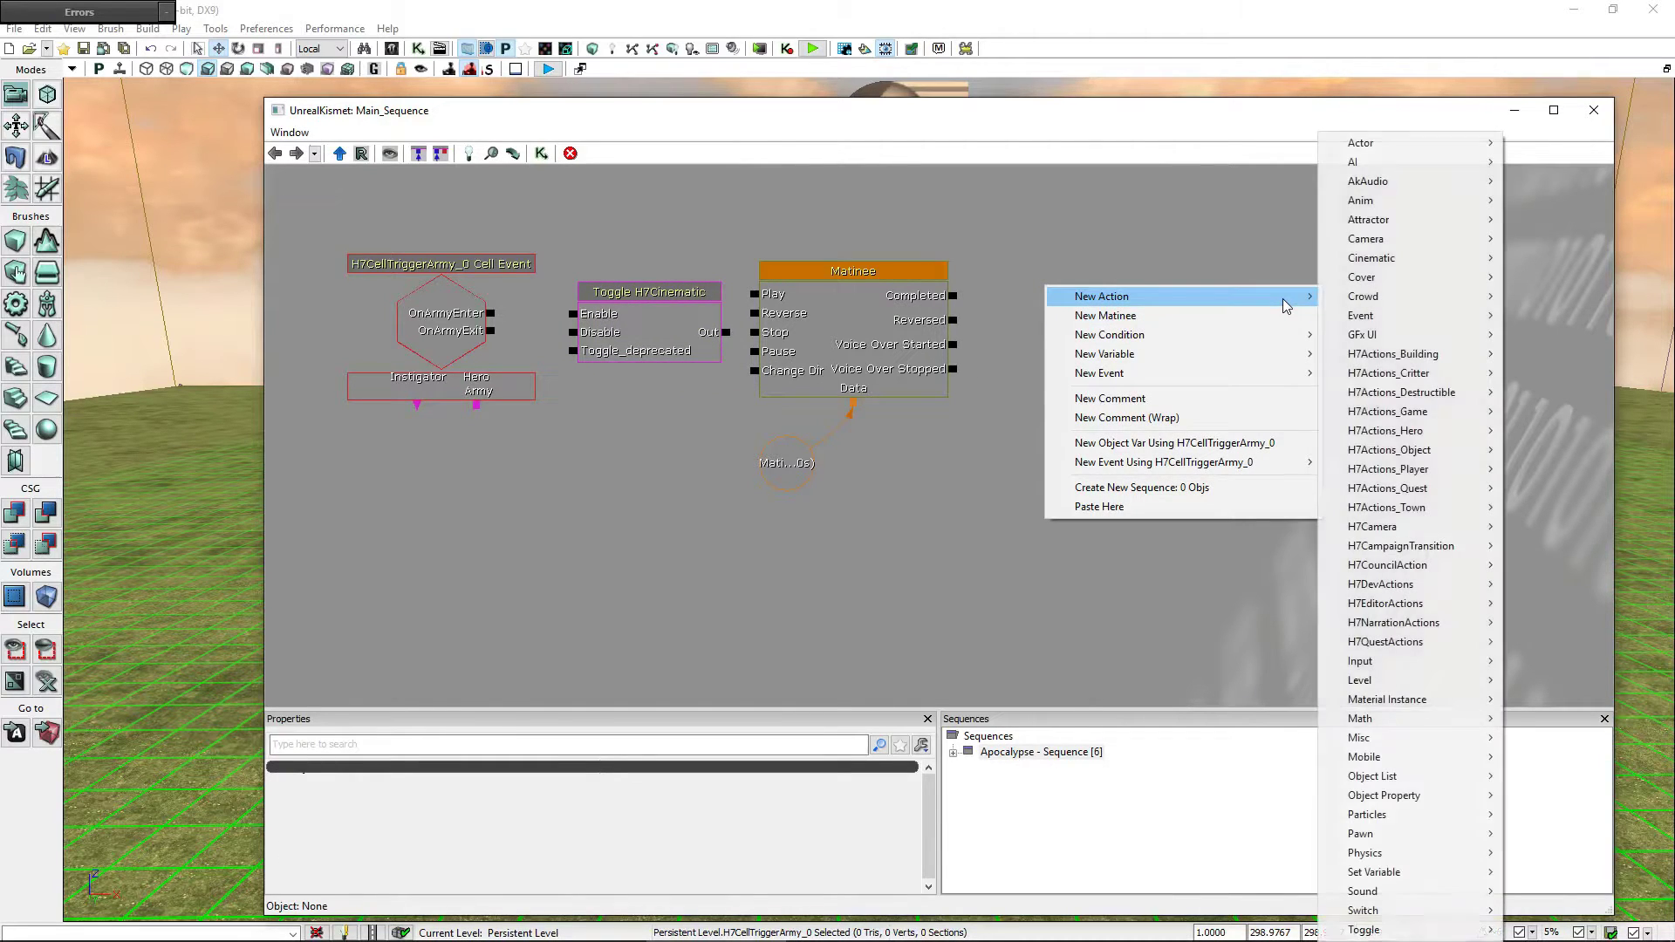
pyautogui.moveTo(1432, 523)
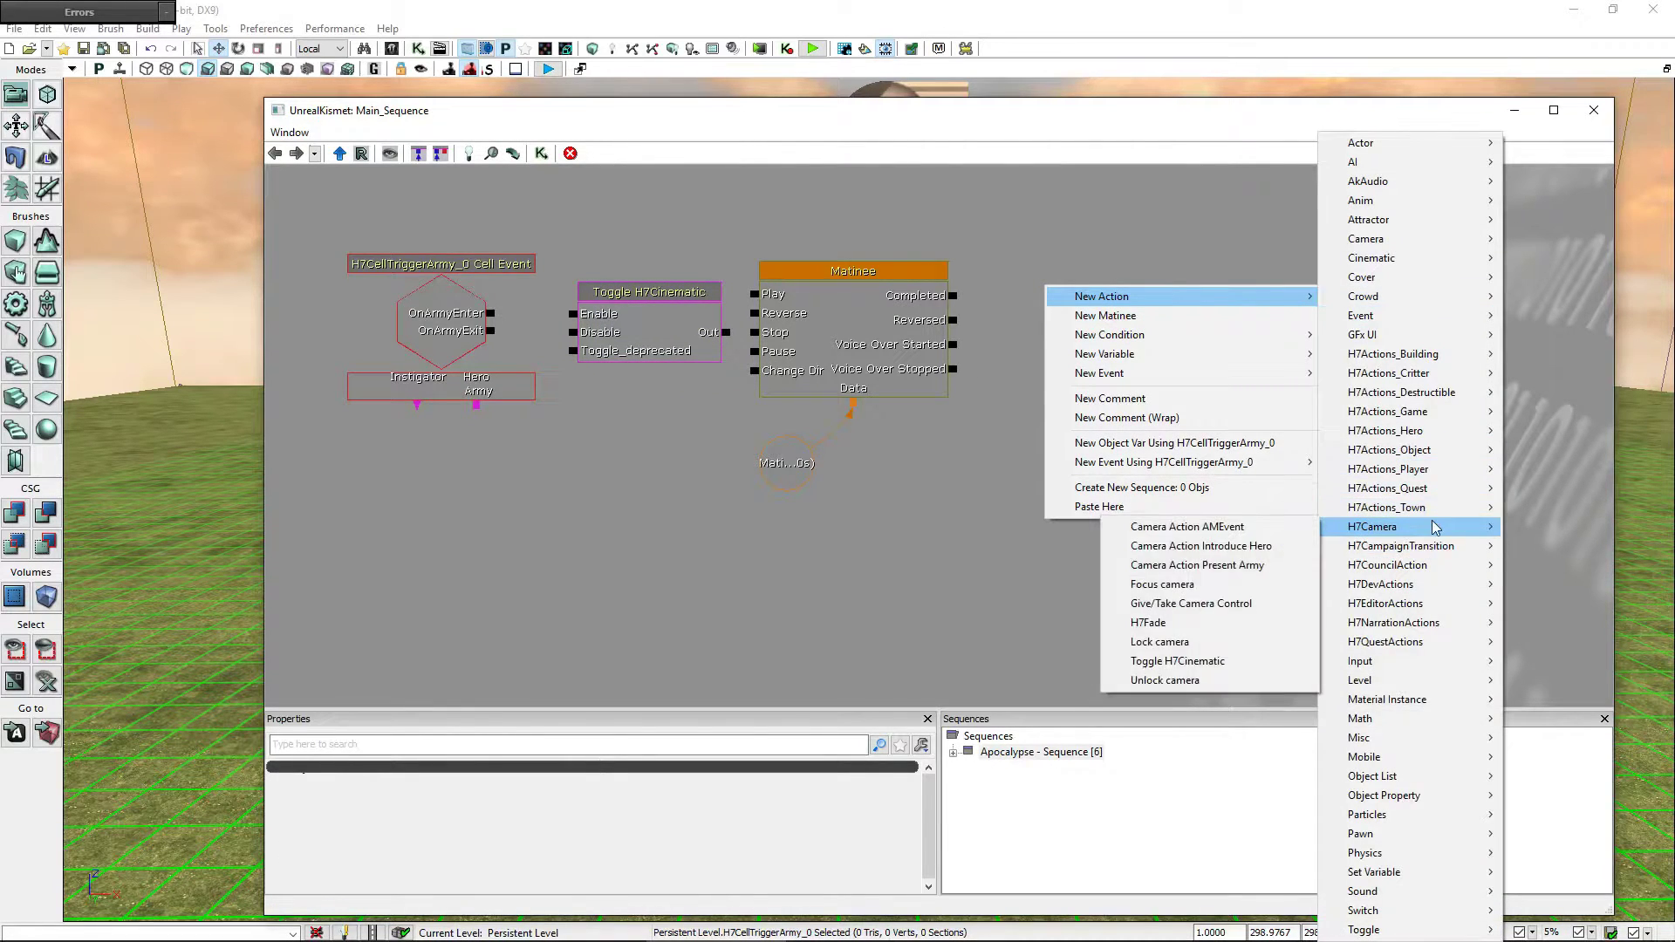
pyautogui.click(1204, 659)
pyautogui.moveTo(1121, 321); pyautogui.dragTo(1075, 287)
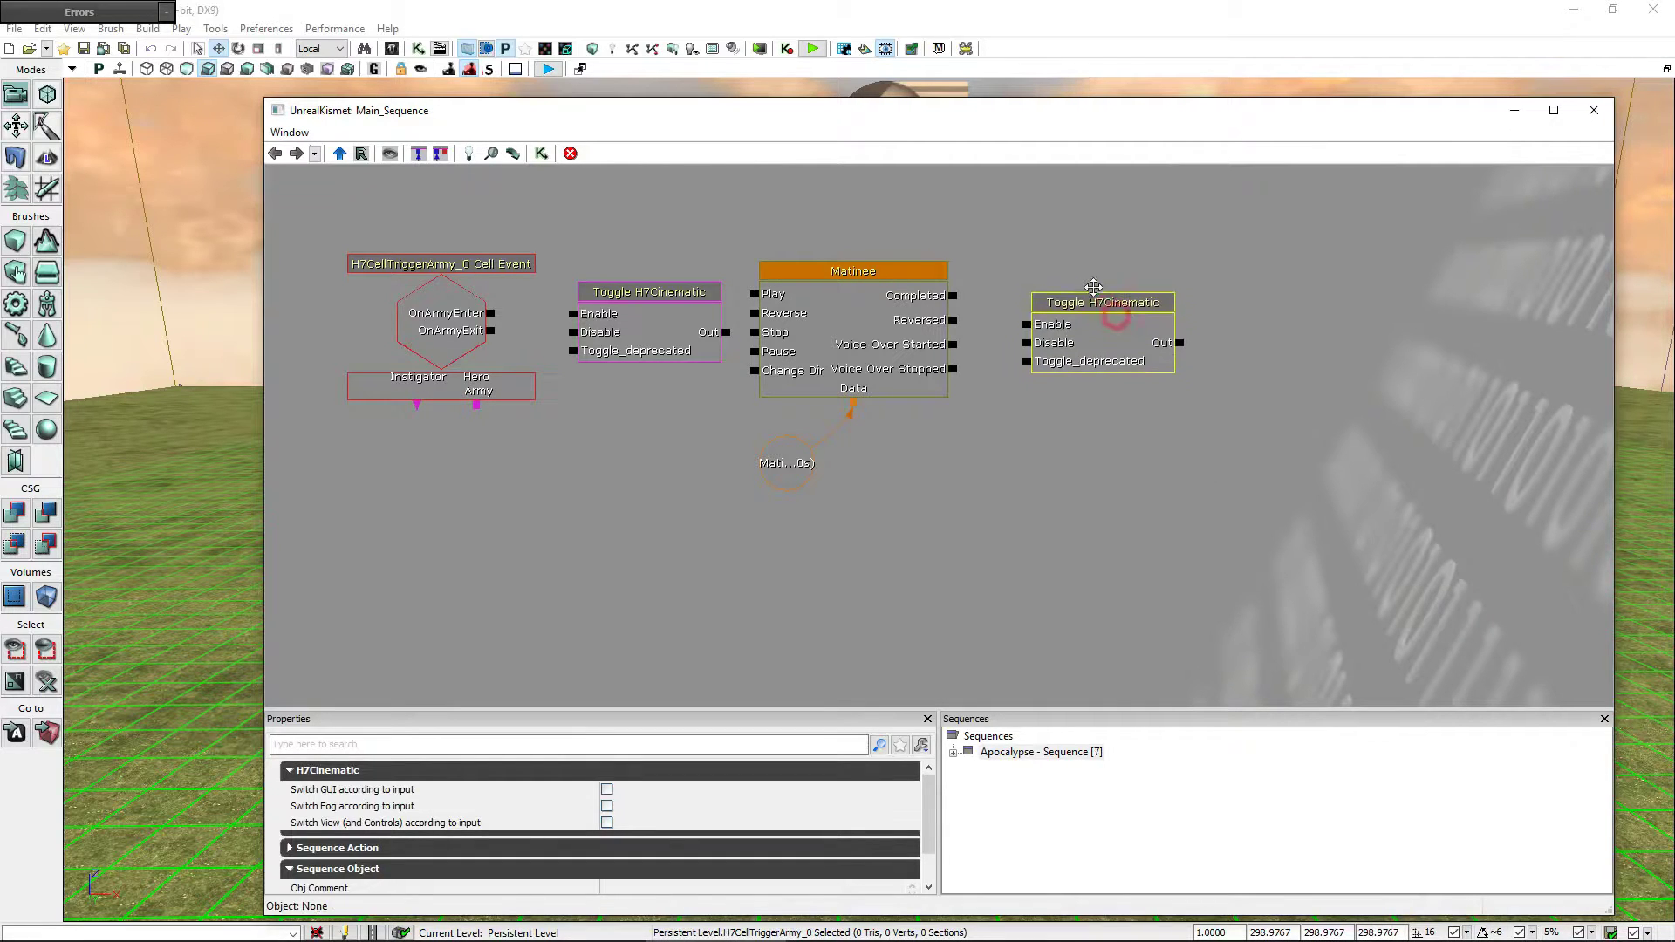
# - Add a Show Dialogue action positioned after the second cinematic toggle
pyautogui.click(1316, 314)
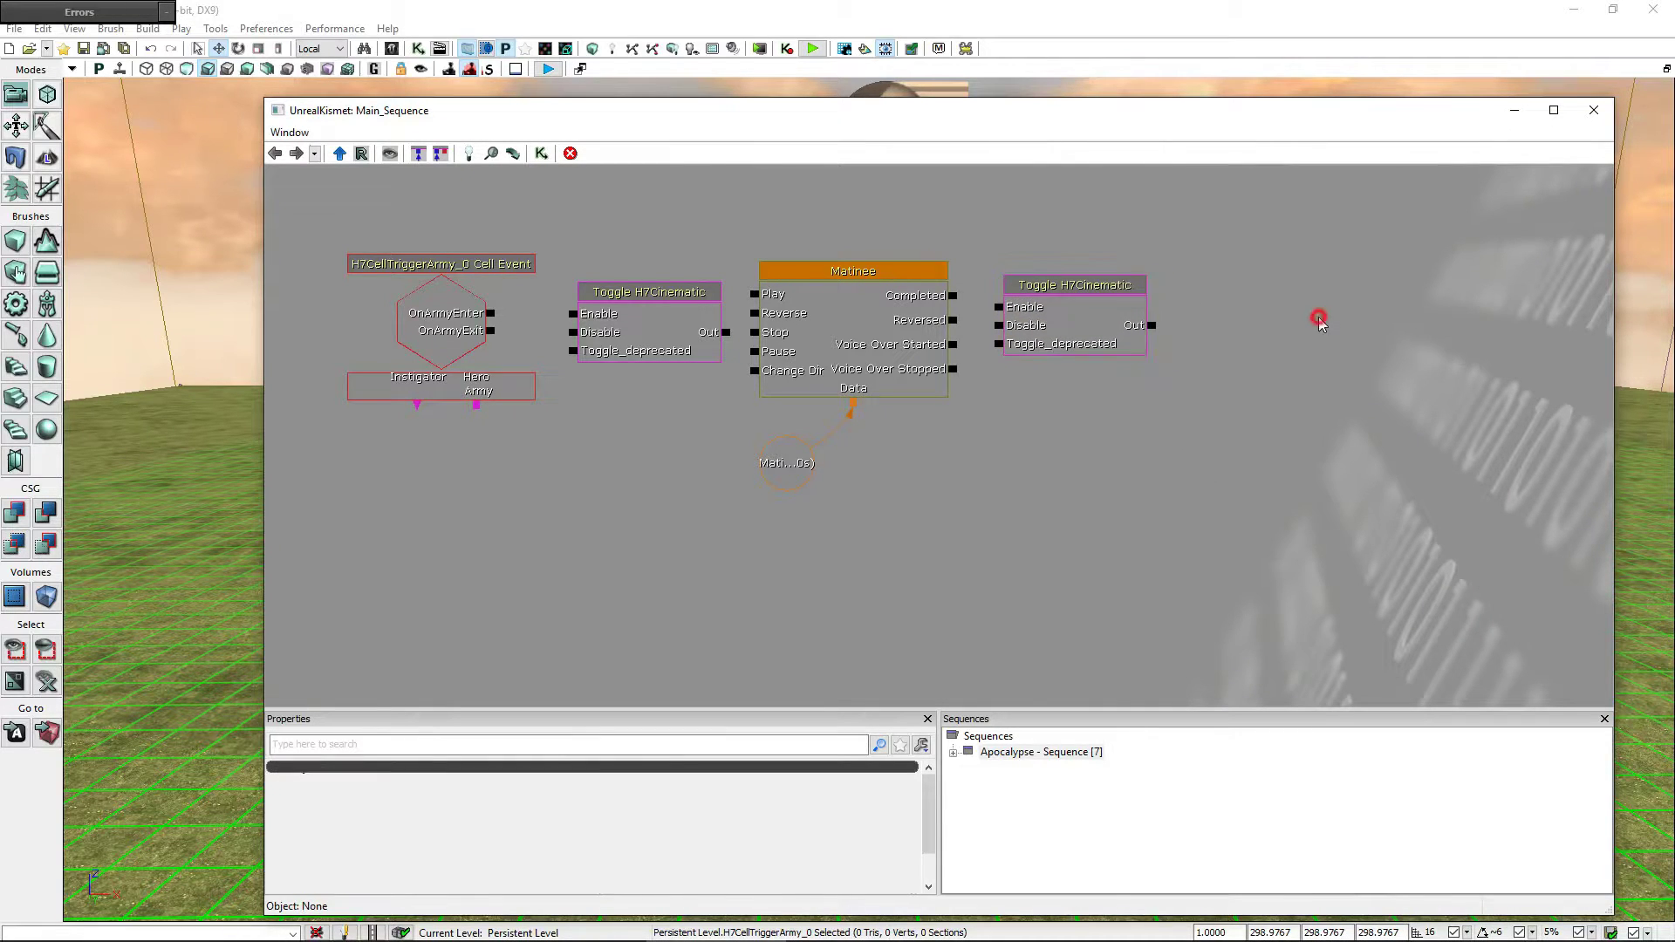
pyautogui.rightClick(1291, 305)
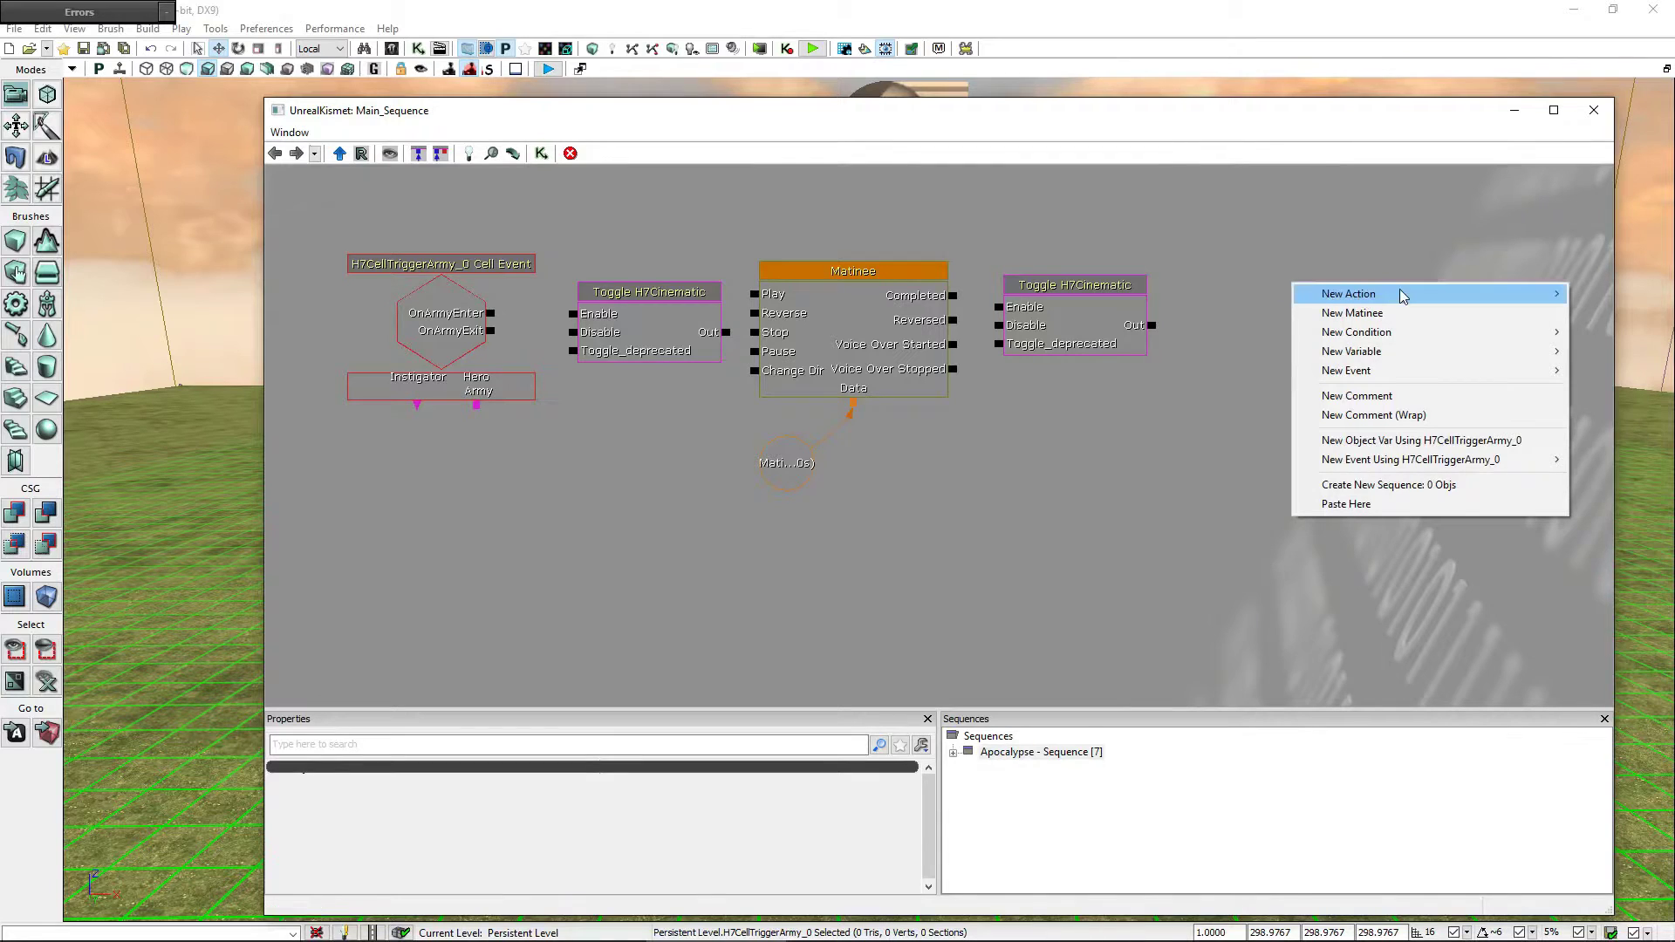
pyautogui.moveTo(1400, 290)
pyautogui.moveTo(1238, 613)
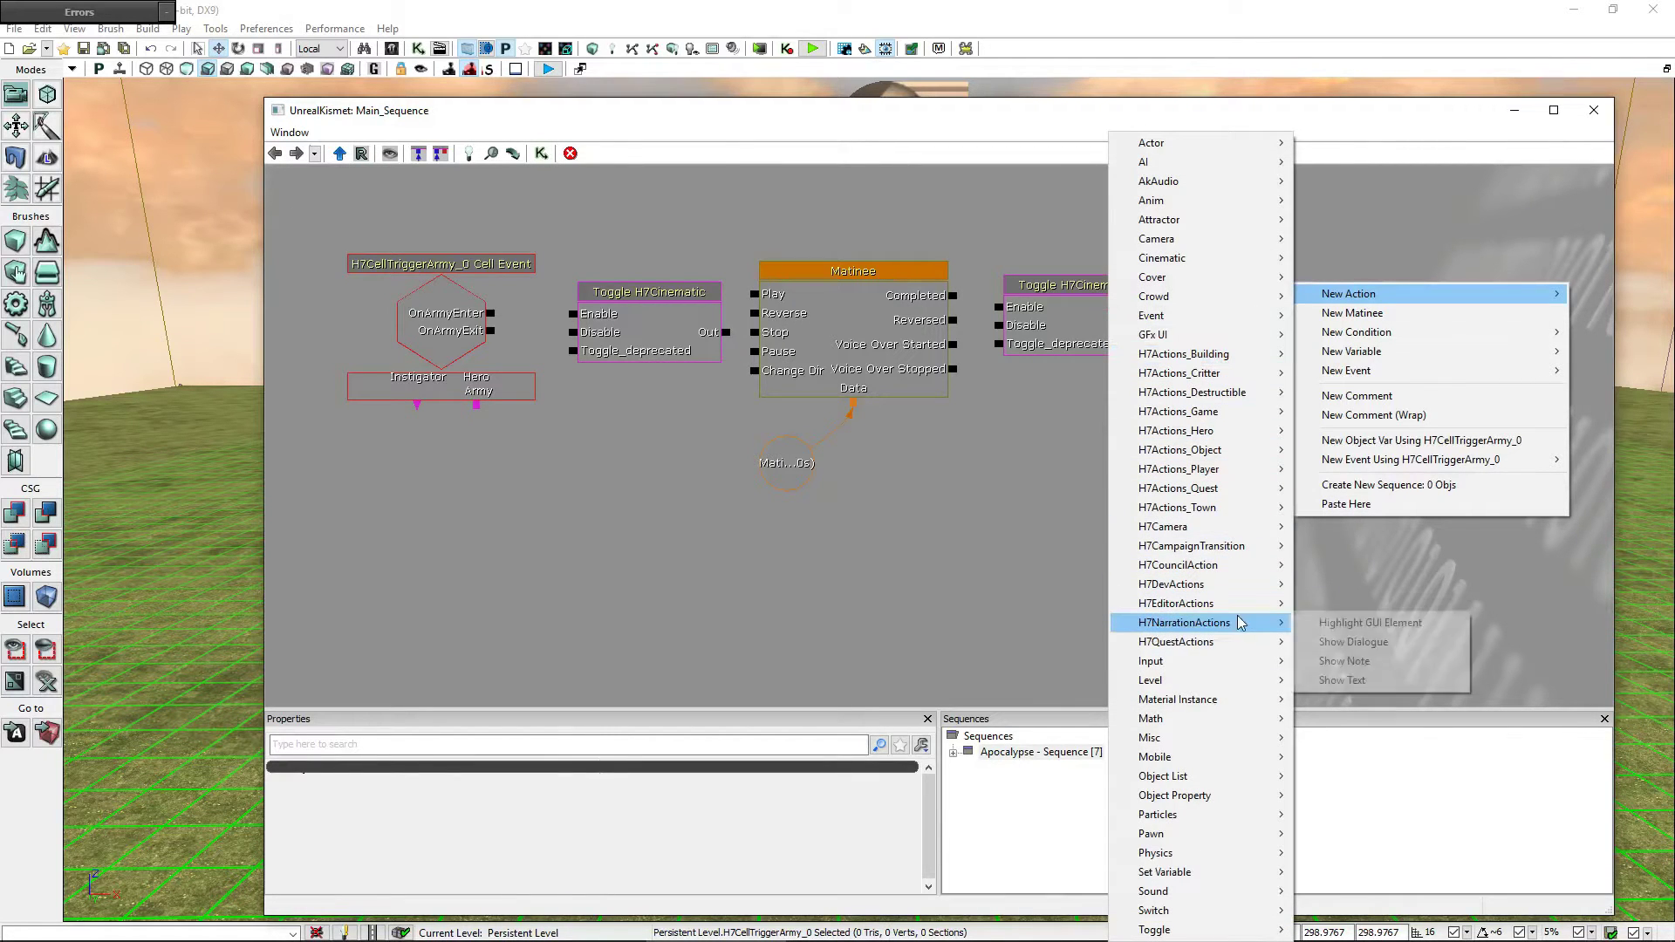
pyautogui.click(1384, 644)
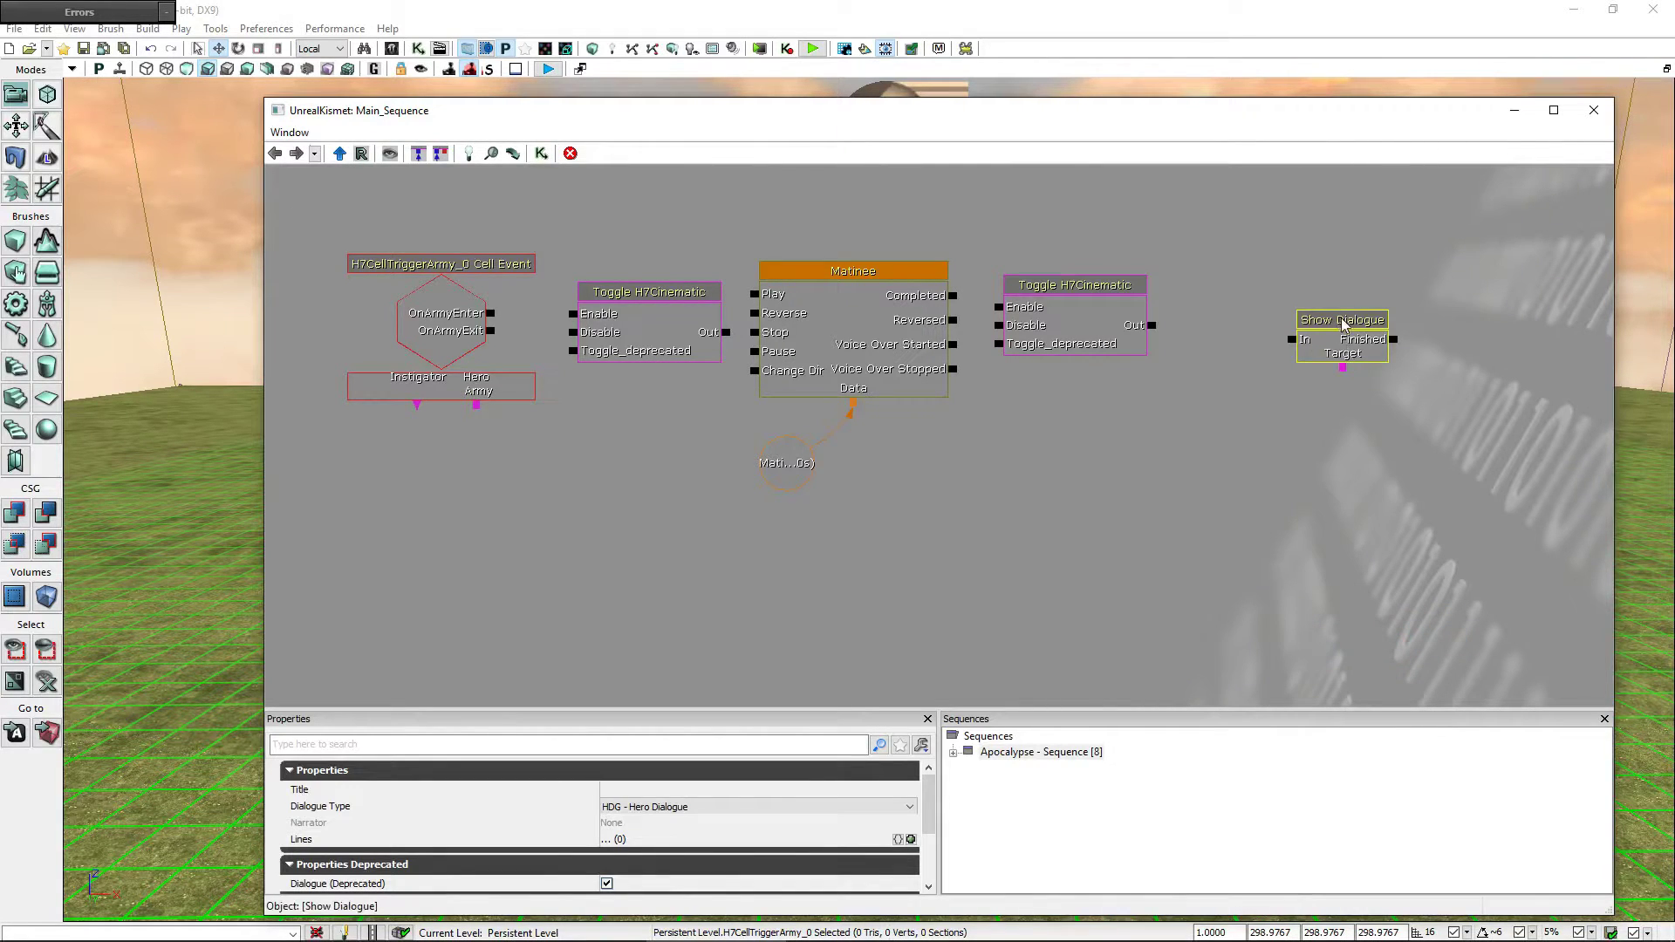
pyautogui.moveTo(1343, 322); pyautogui.dragTo(1259, 311)
pyautogui.click(1178, 523)
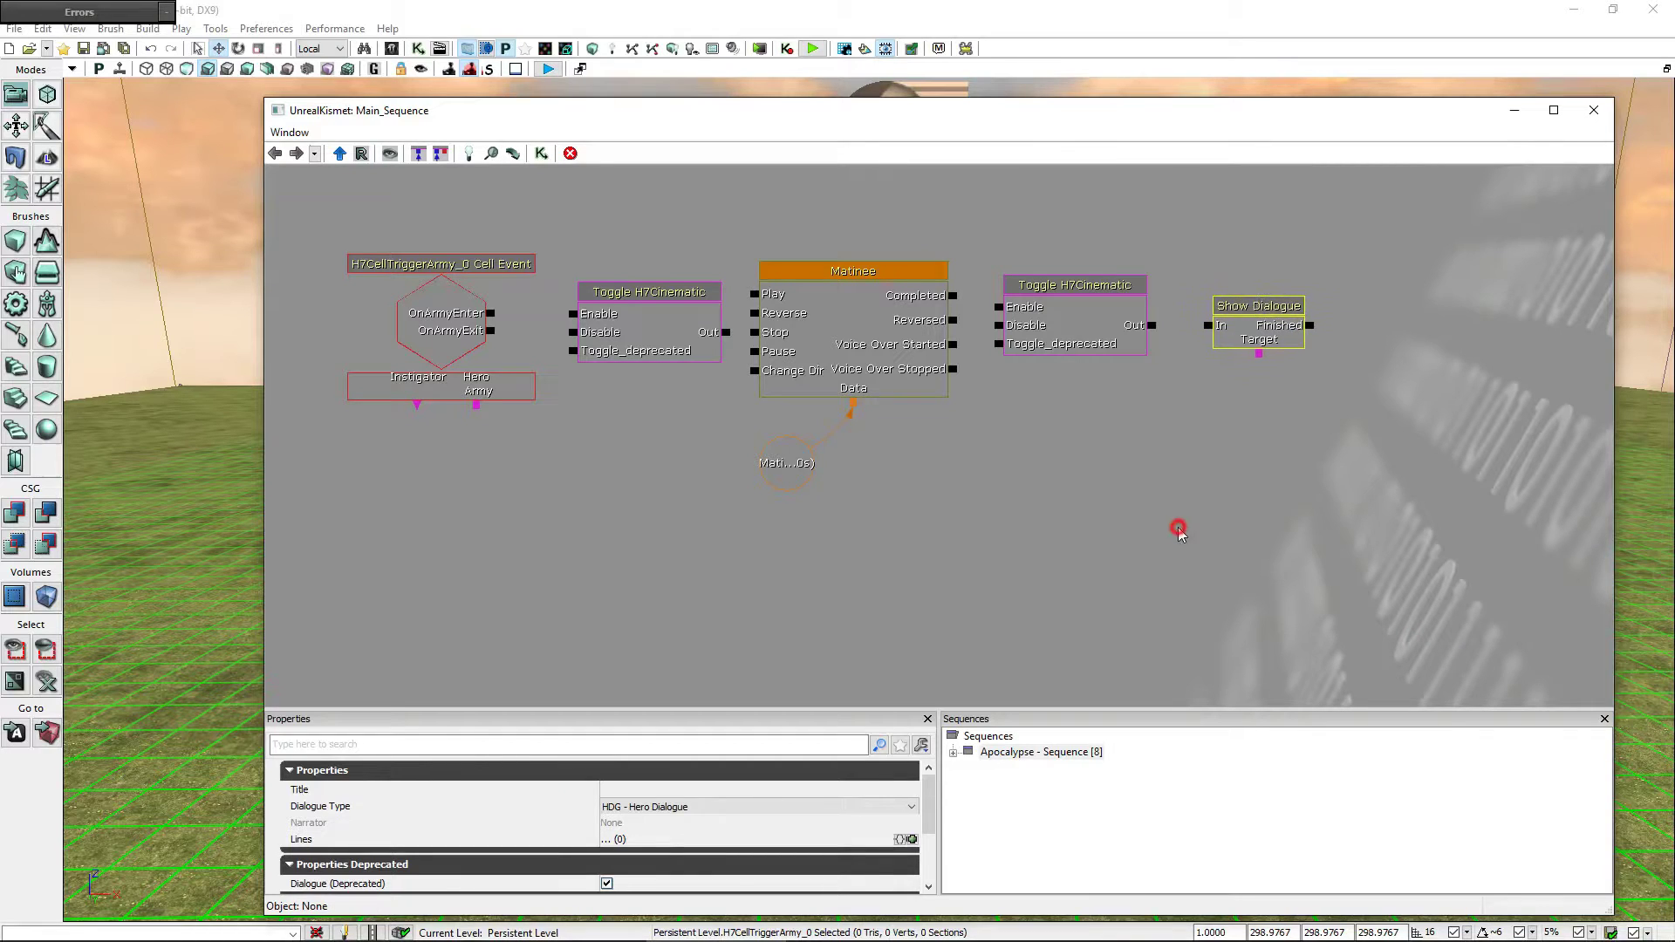
# - Add three Reveal Fog of War actions lined up in a row beneath the dialogue
pyautogui.rightClick(1084, 441)
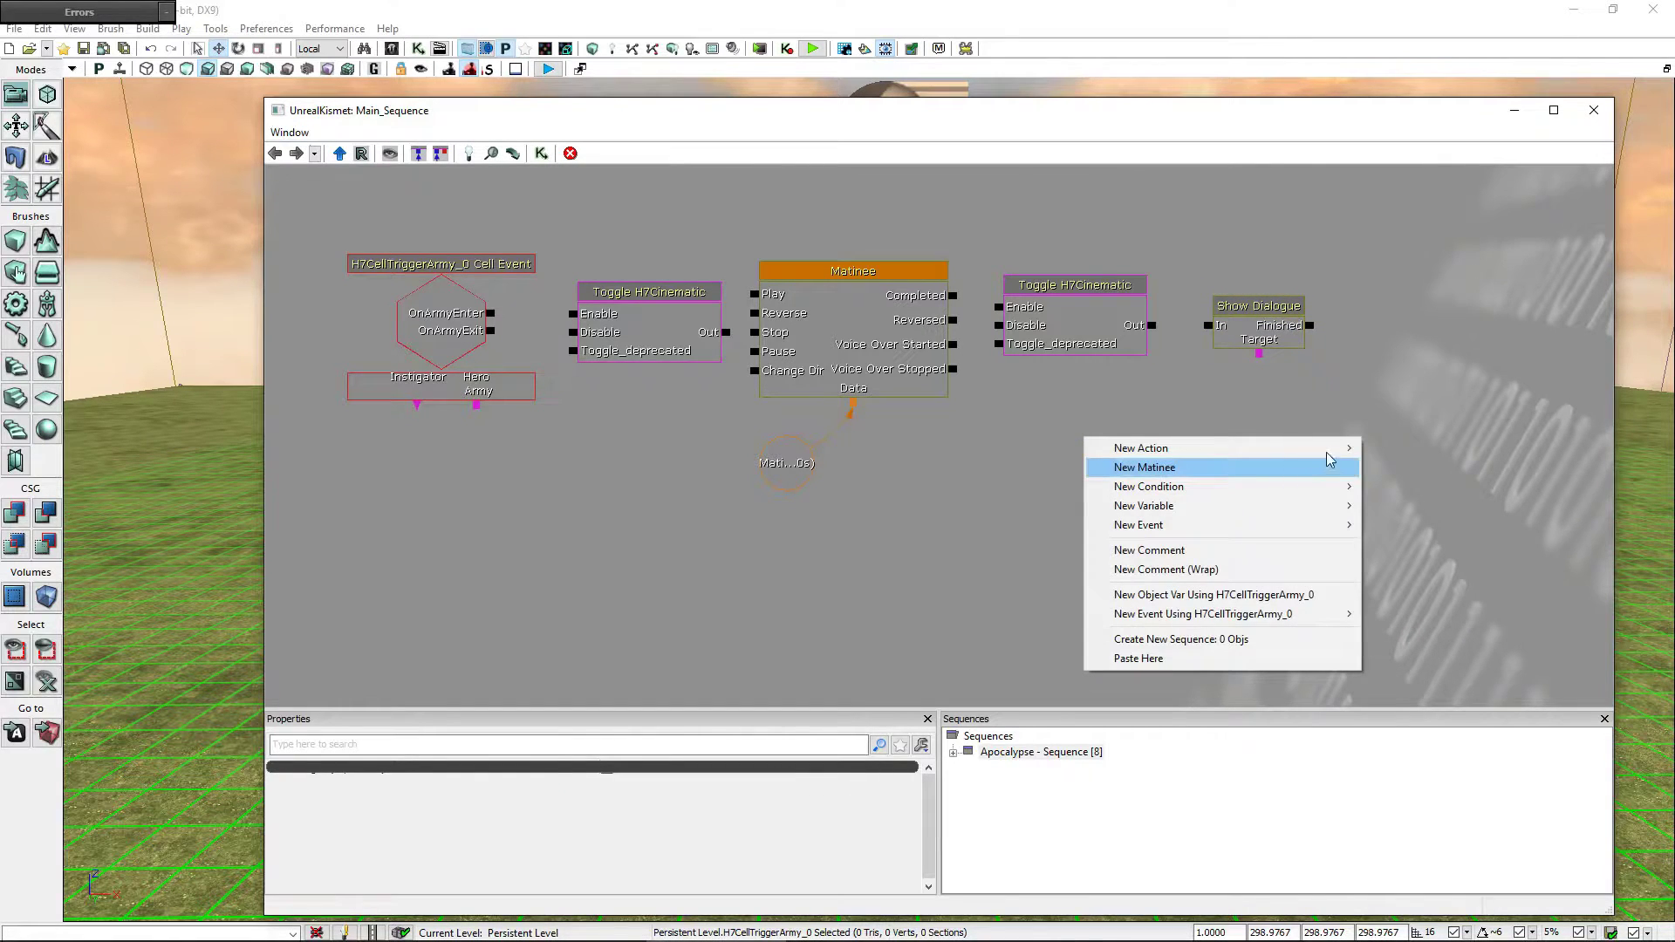
pyautogui.moveTo(1327, 452)
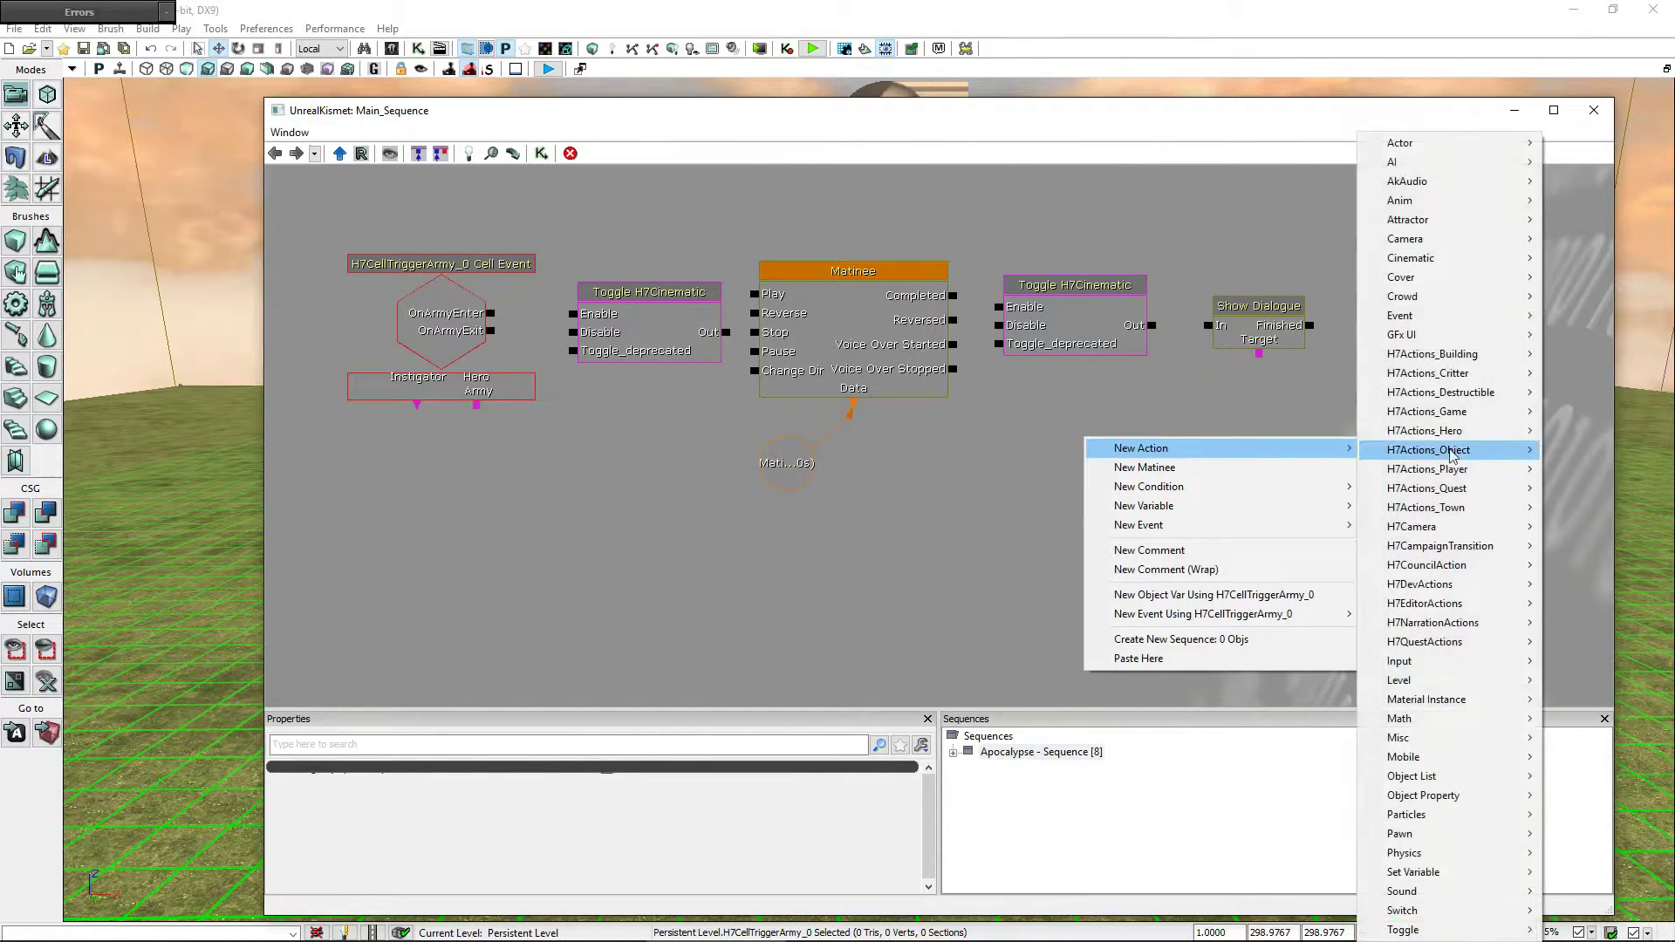
pyautogui.moveTo(1475, 471)
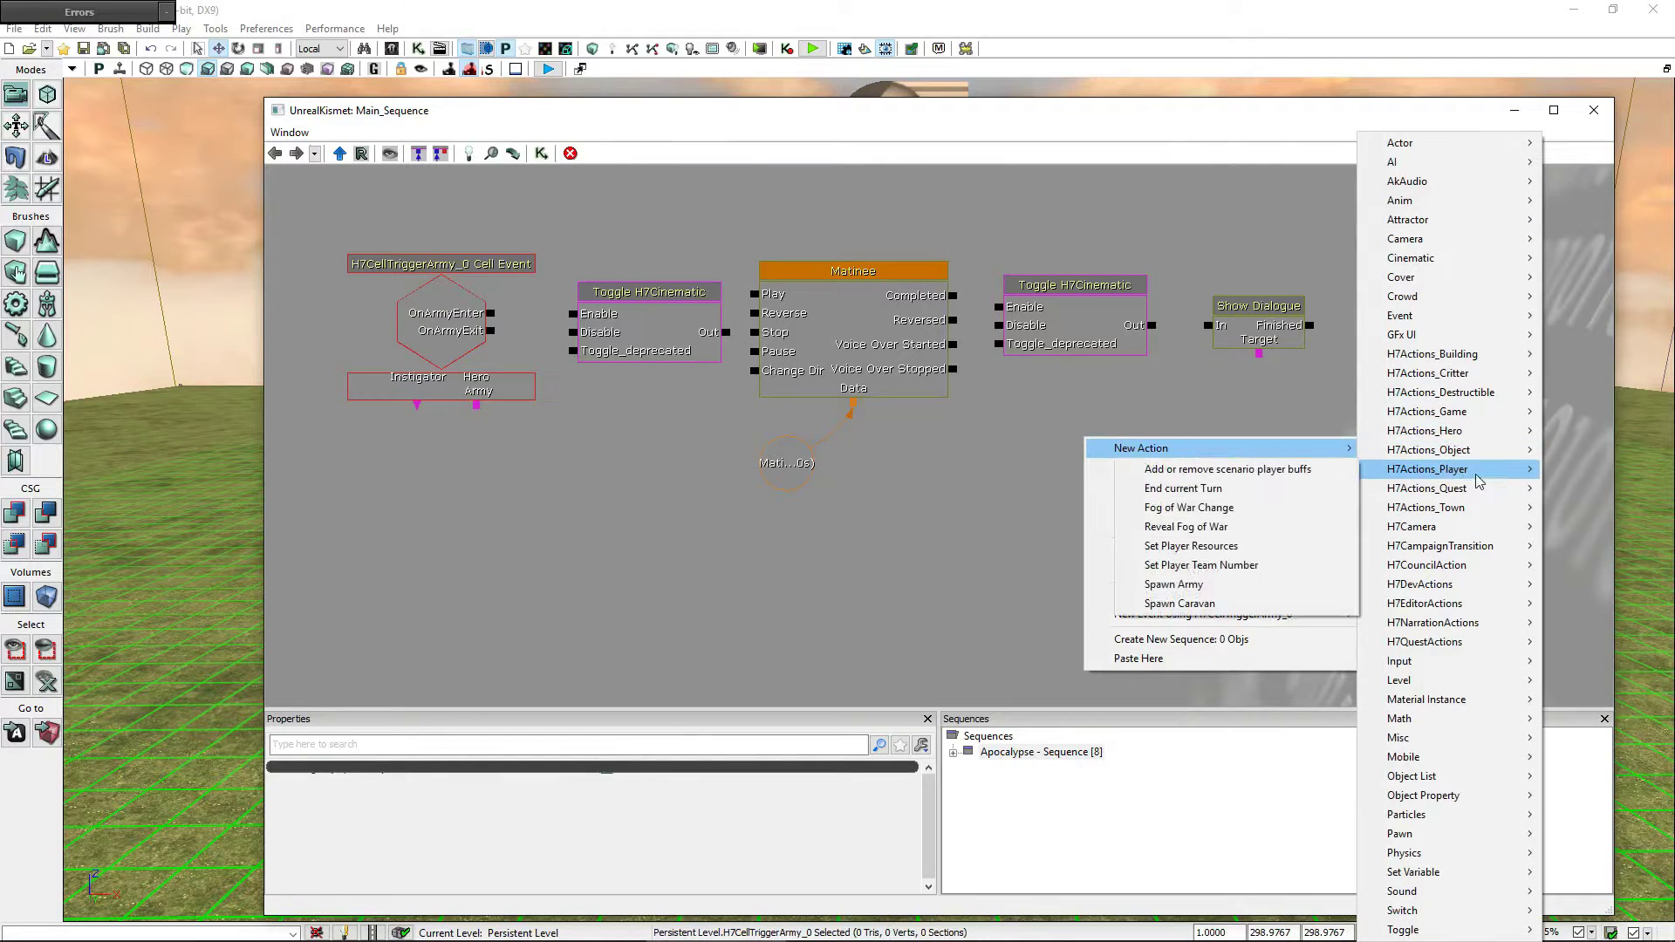
pyautogui.click(1258, 527)
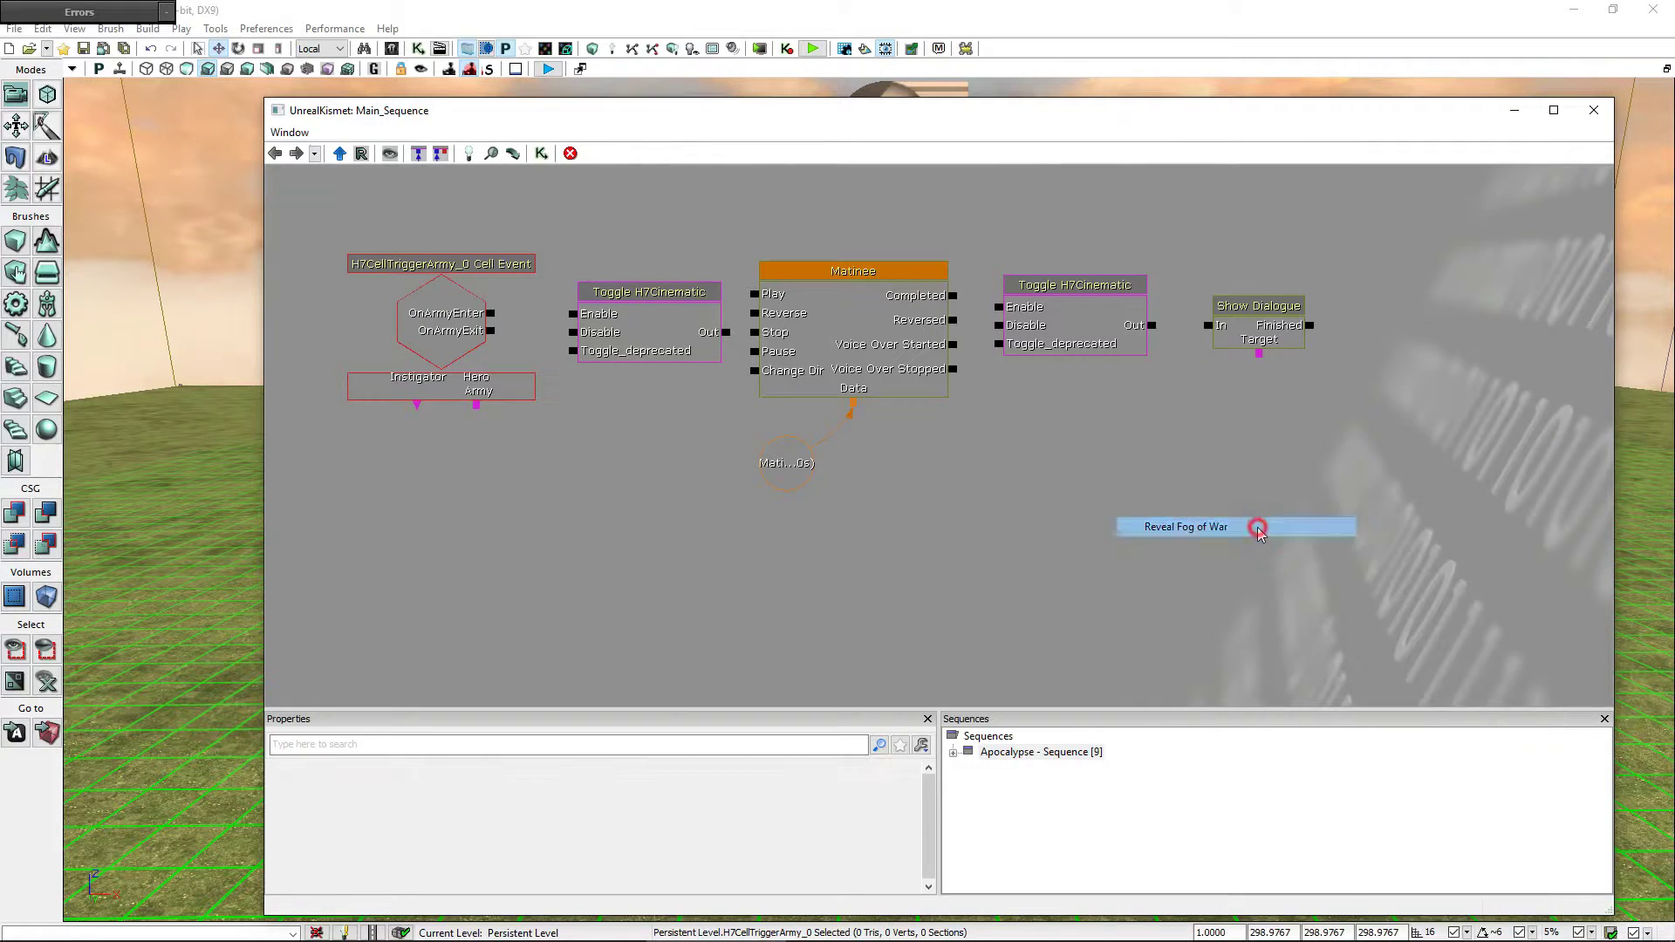
pyautogui.rightClick(1297, 500)
pyautogui.moveTo(1421, 483)
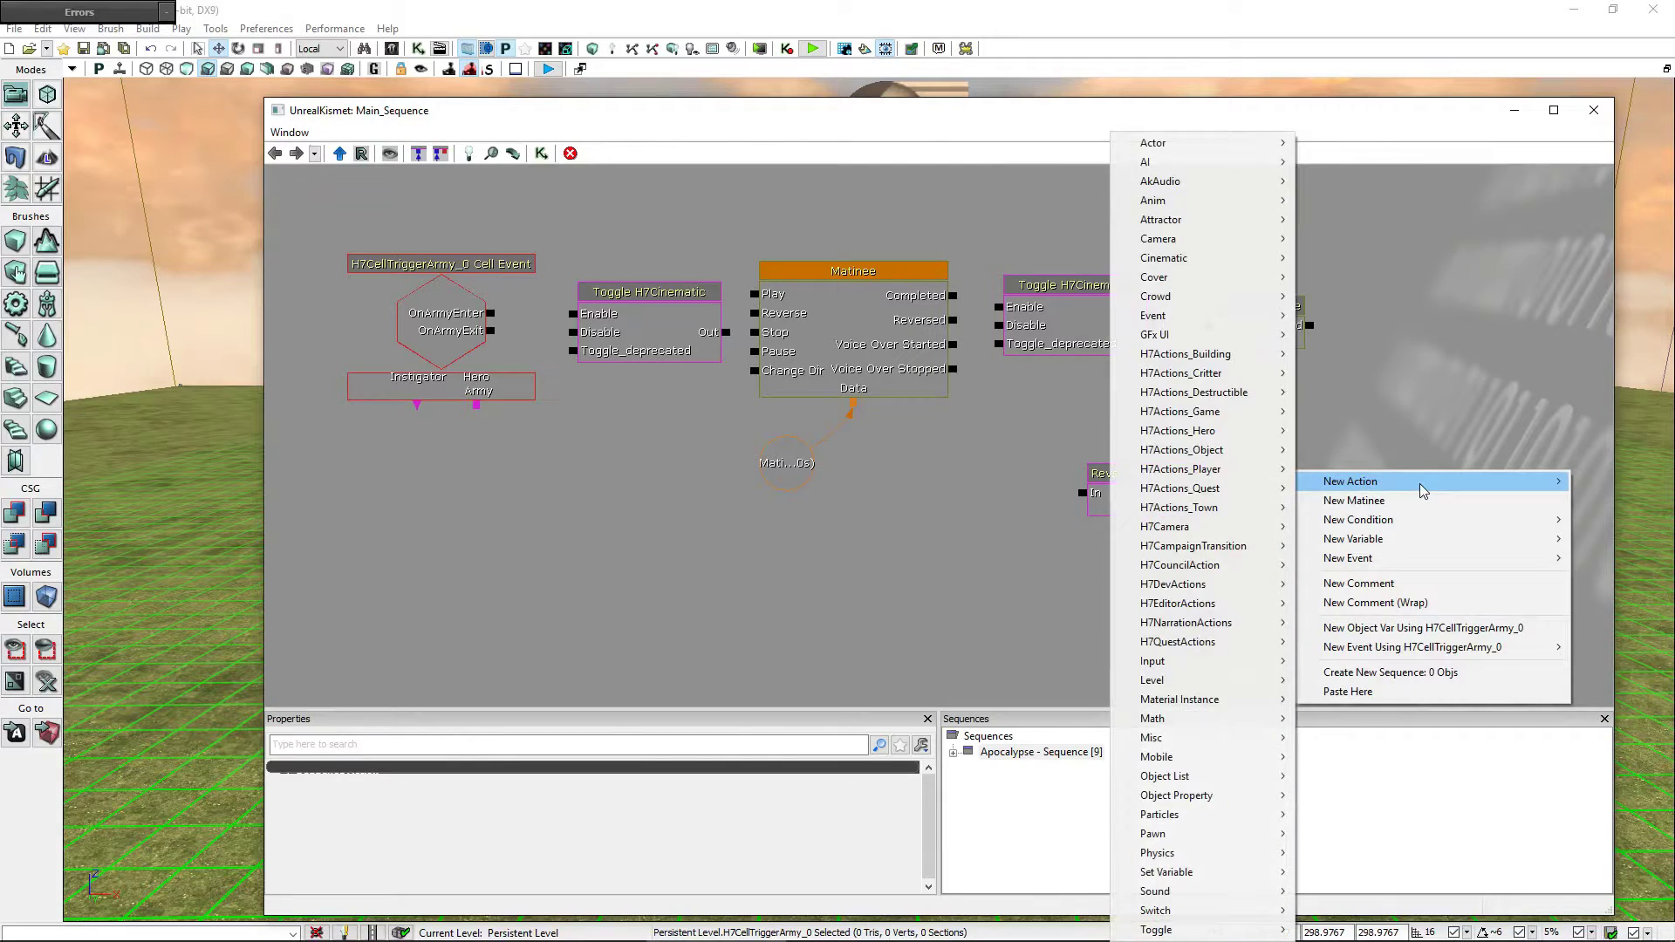
pyautogui.moveTo(1252, 469)
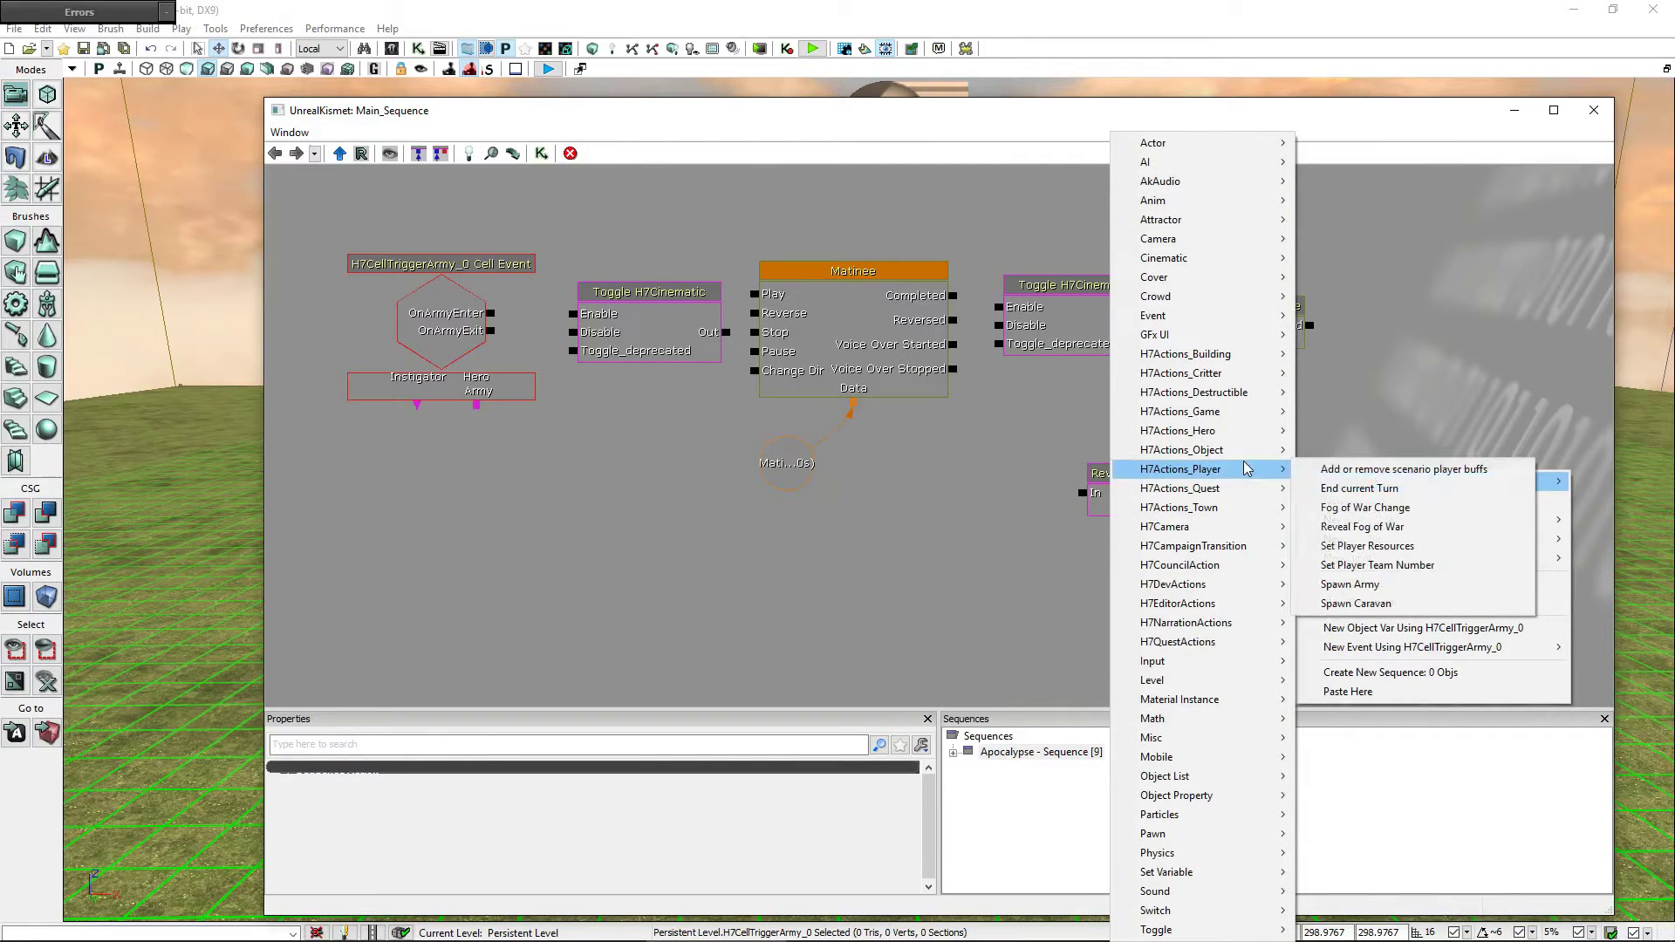
pyautogui.click(1389, 526)
pyautogui.moveTo(1337, 497); pyautogui.dragTo(1307, 478)
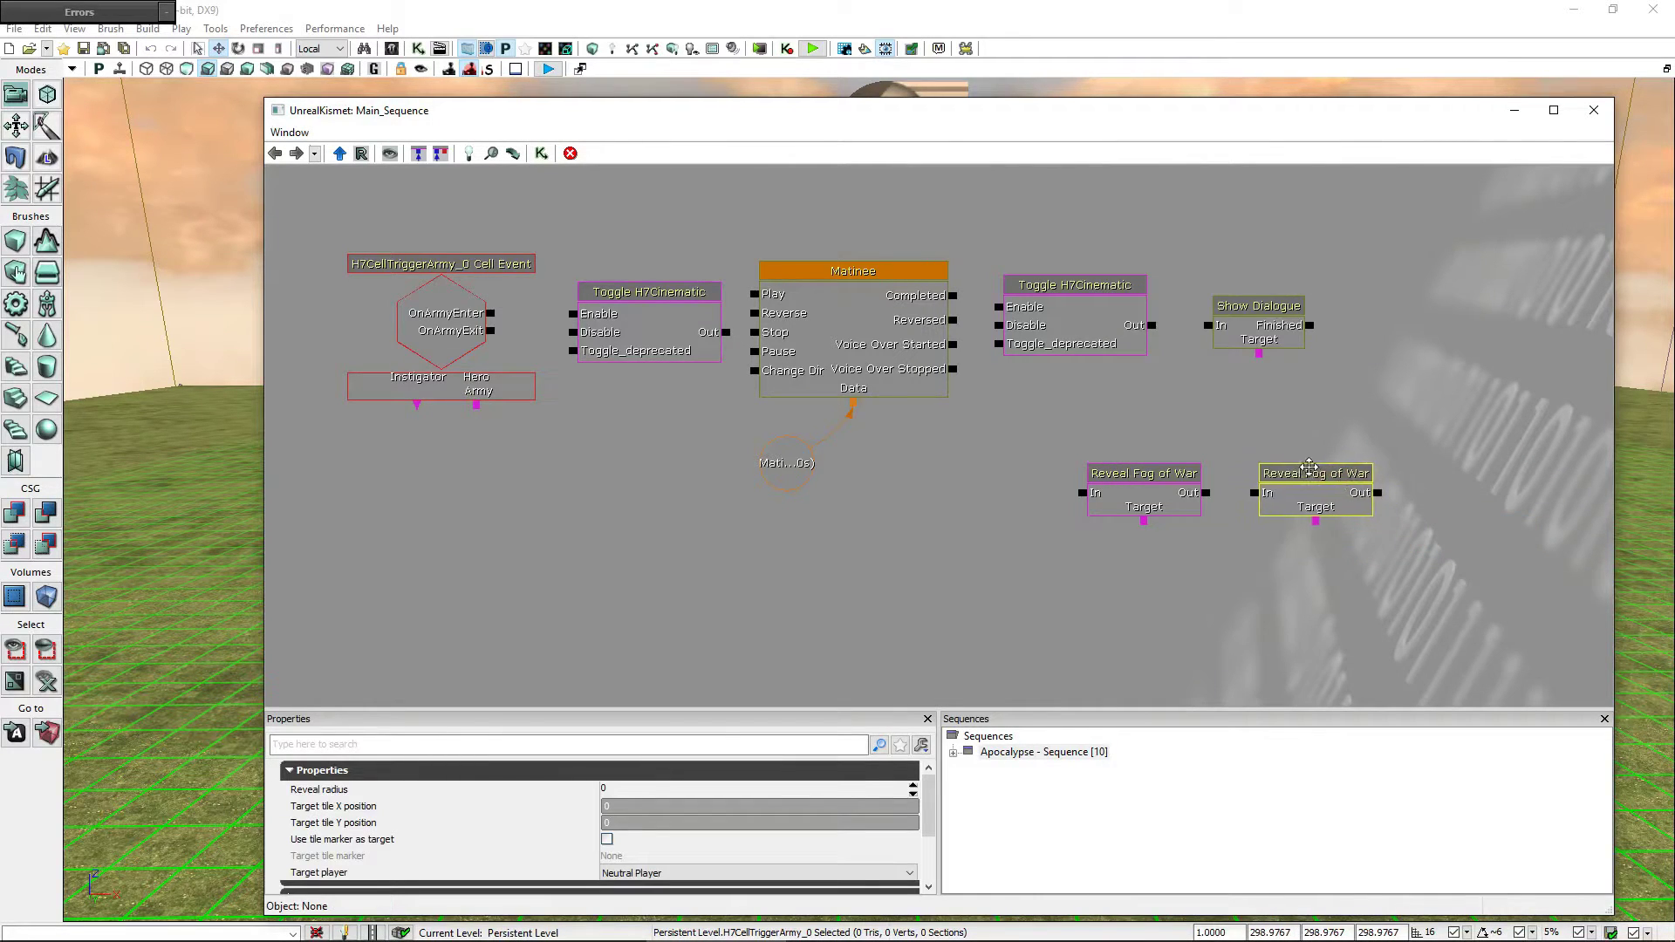
pyautogui.rightClick(1436, 489)
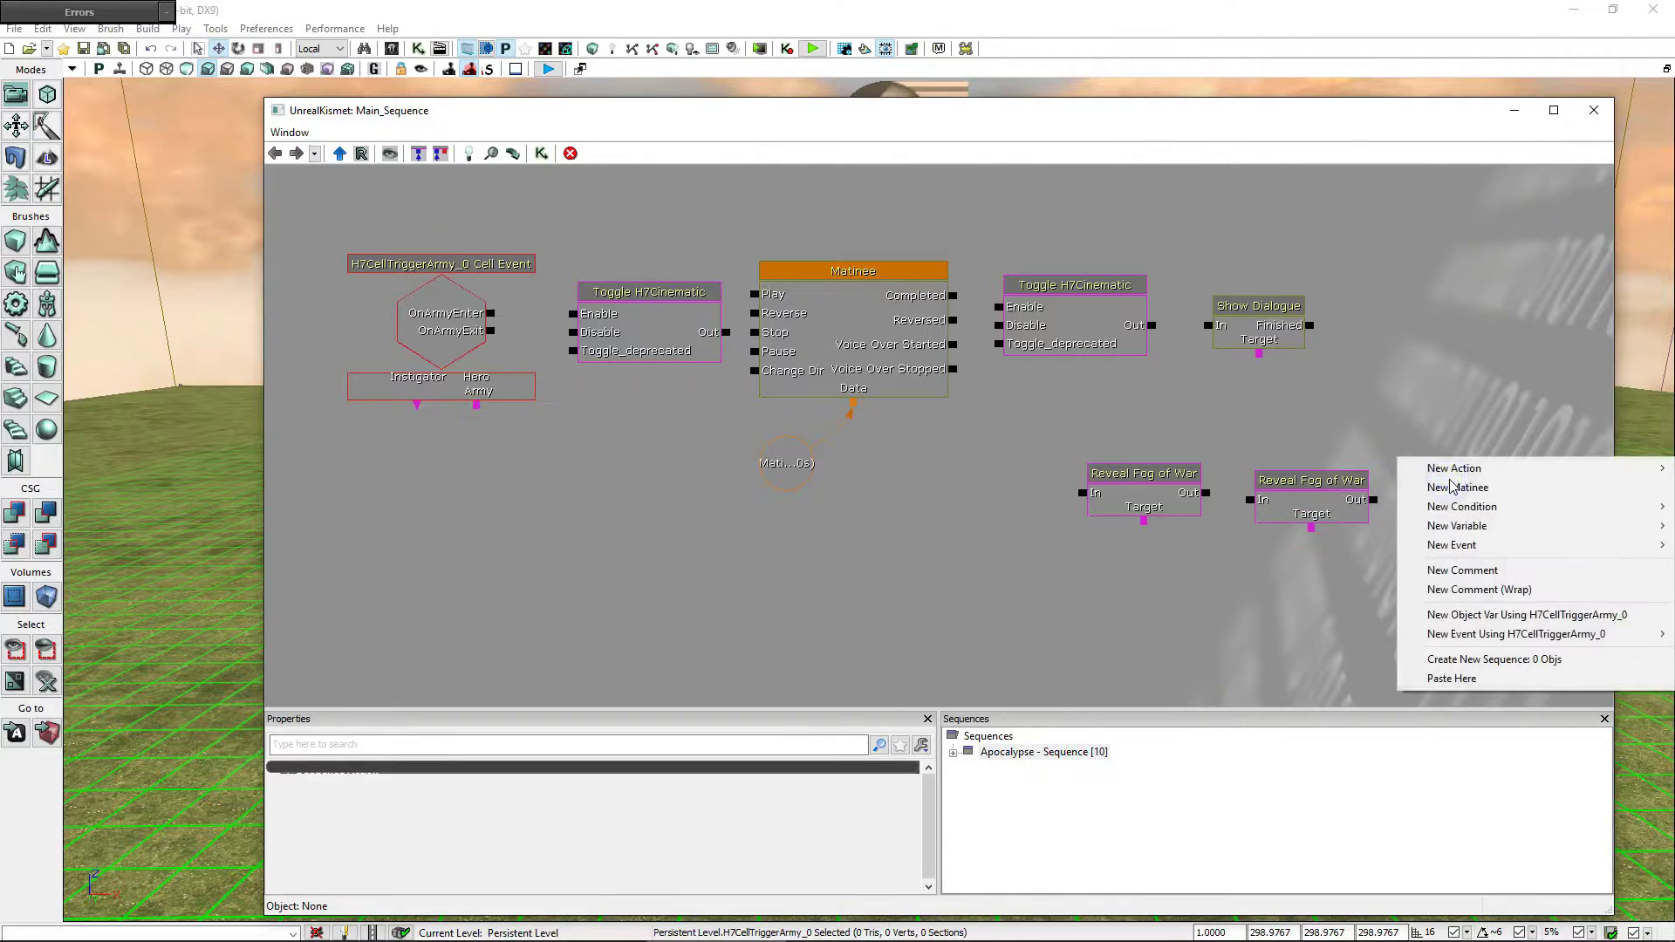
pyautogui.moveTo(1528, 468)
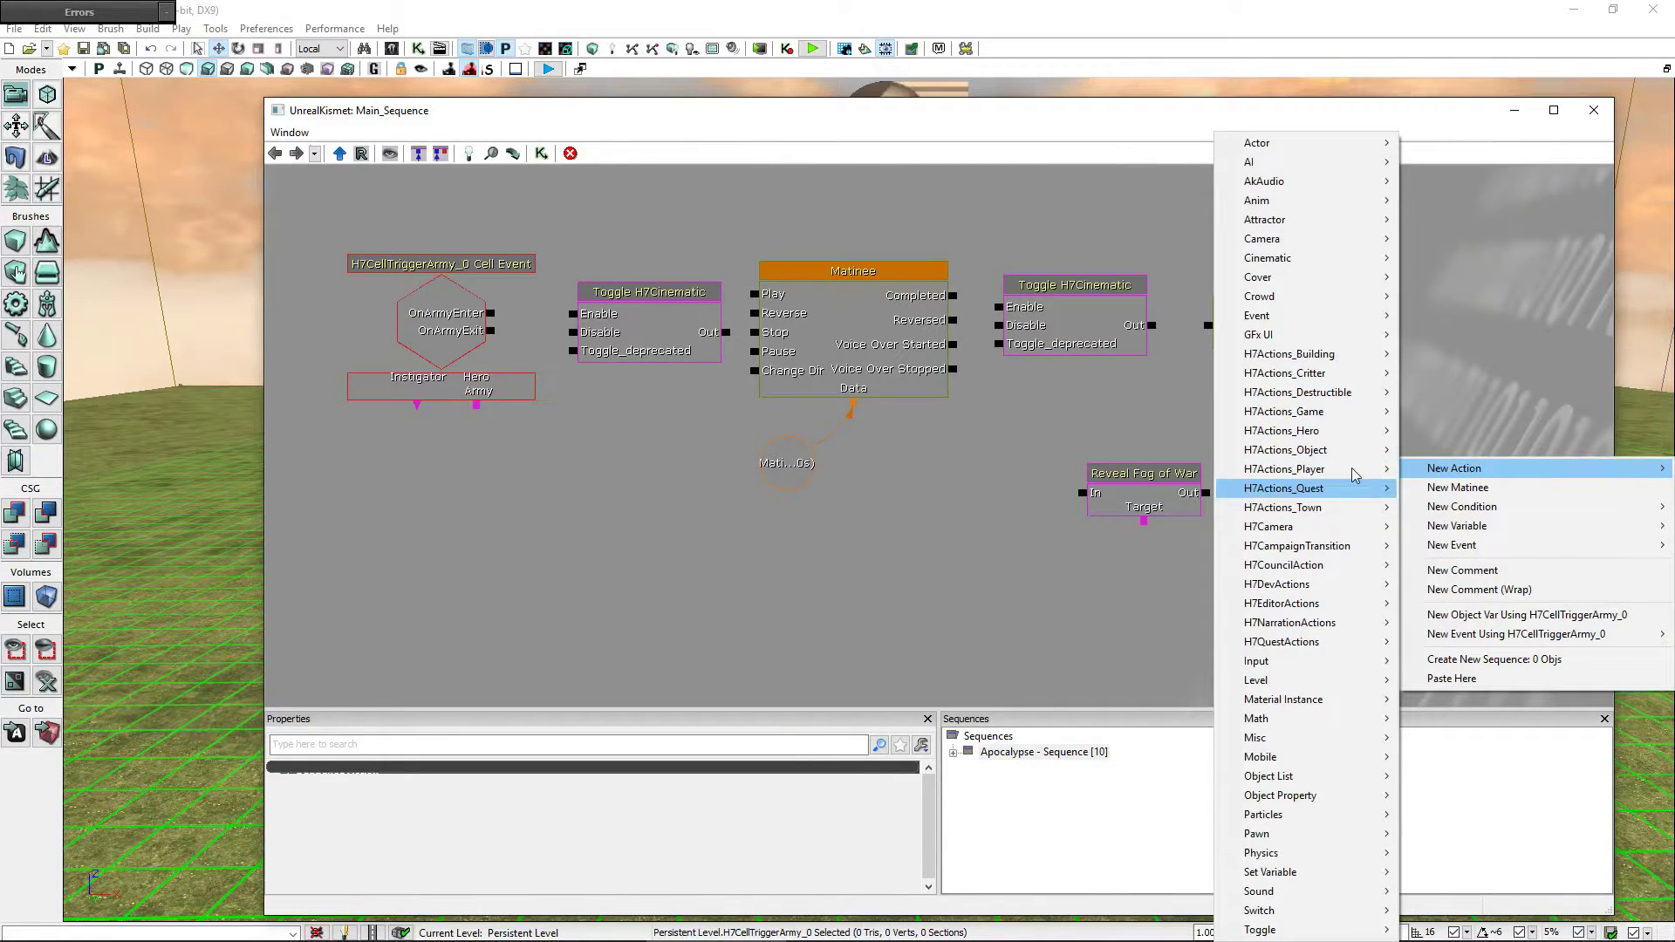
pyautogui.moveTo(1353, 469)
pyautogui.click(1489, 527)
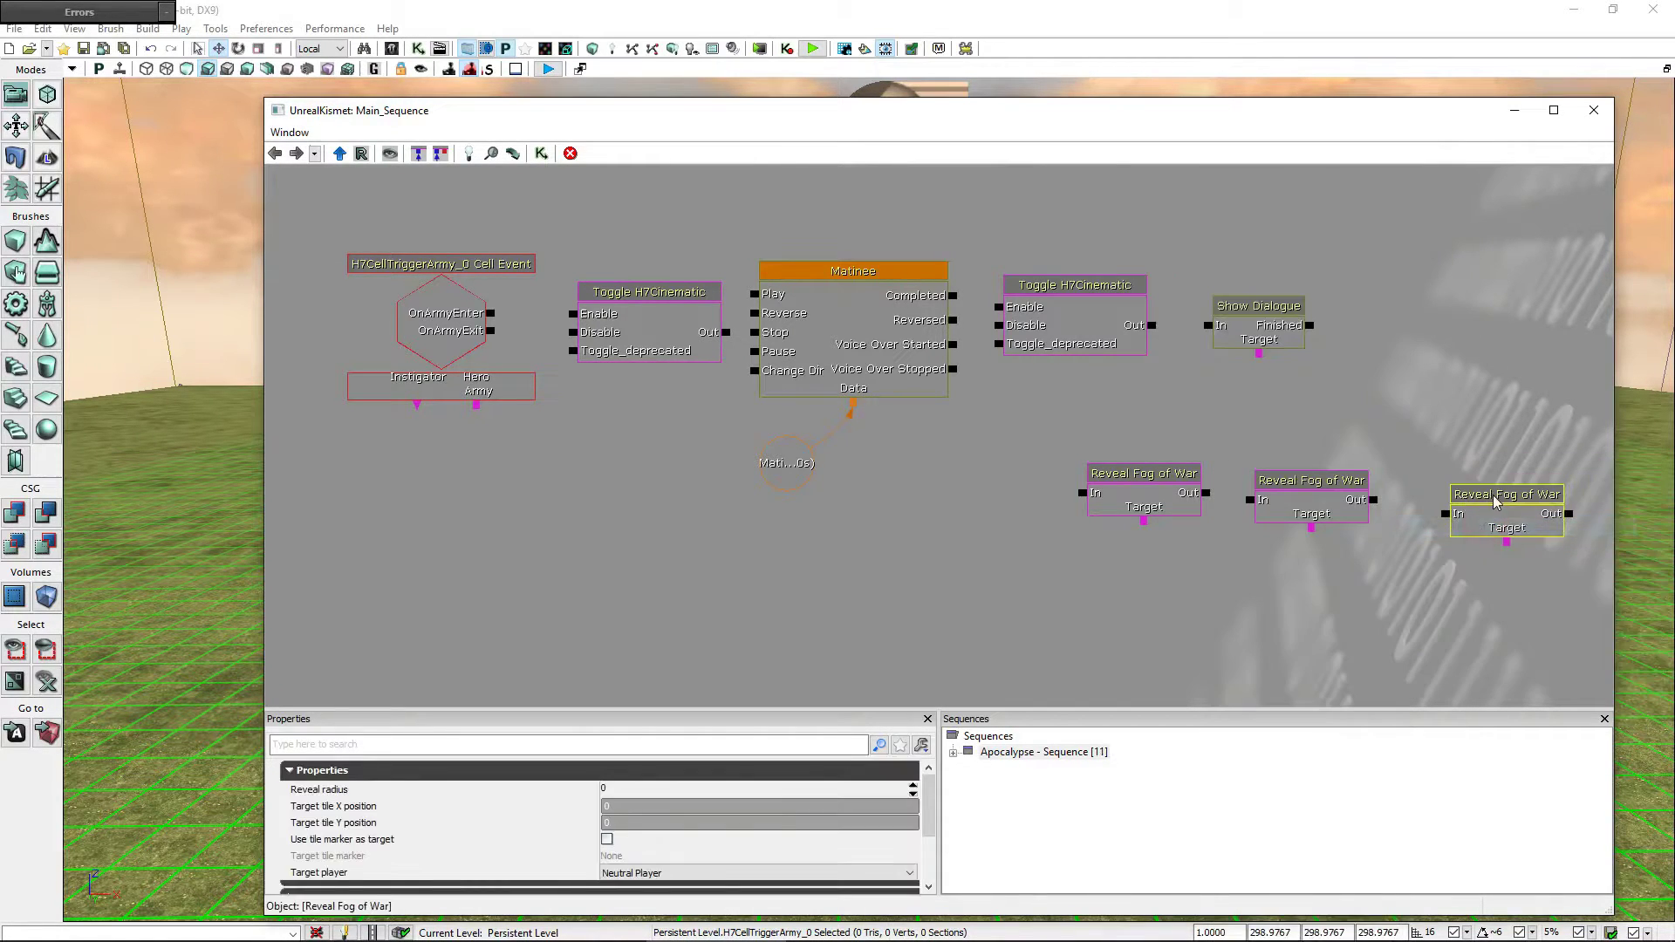
pyautogui.moveTo(1488, 502); pyautogui.dragTo(1466, 479)
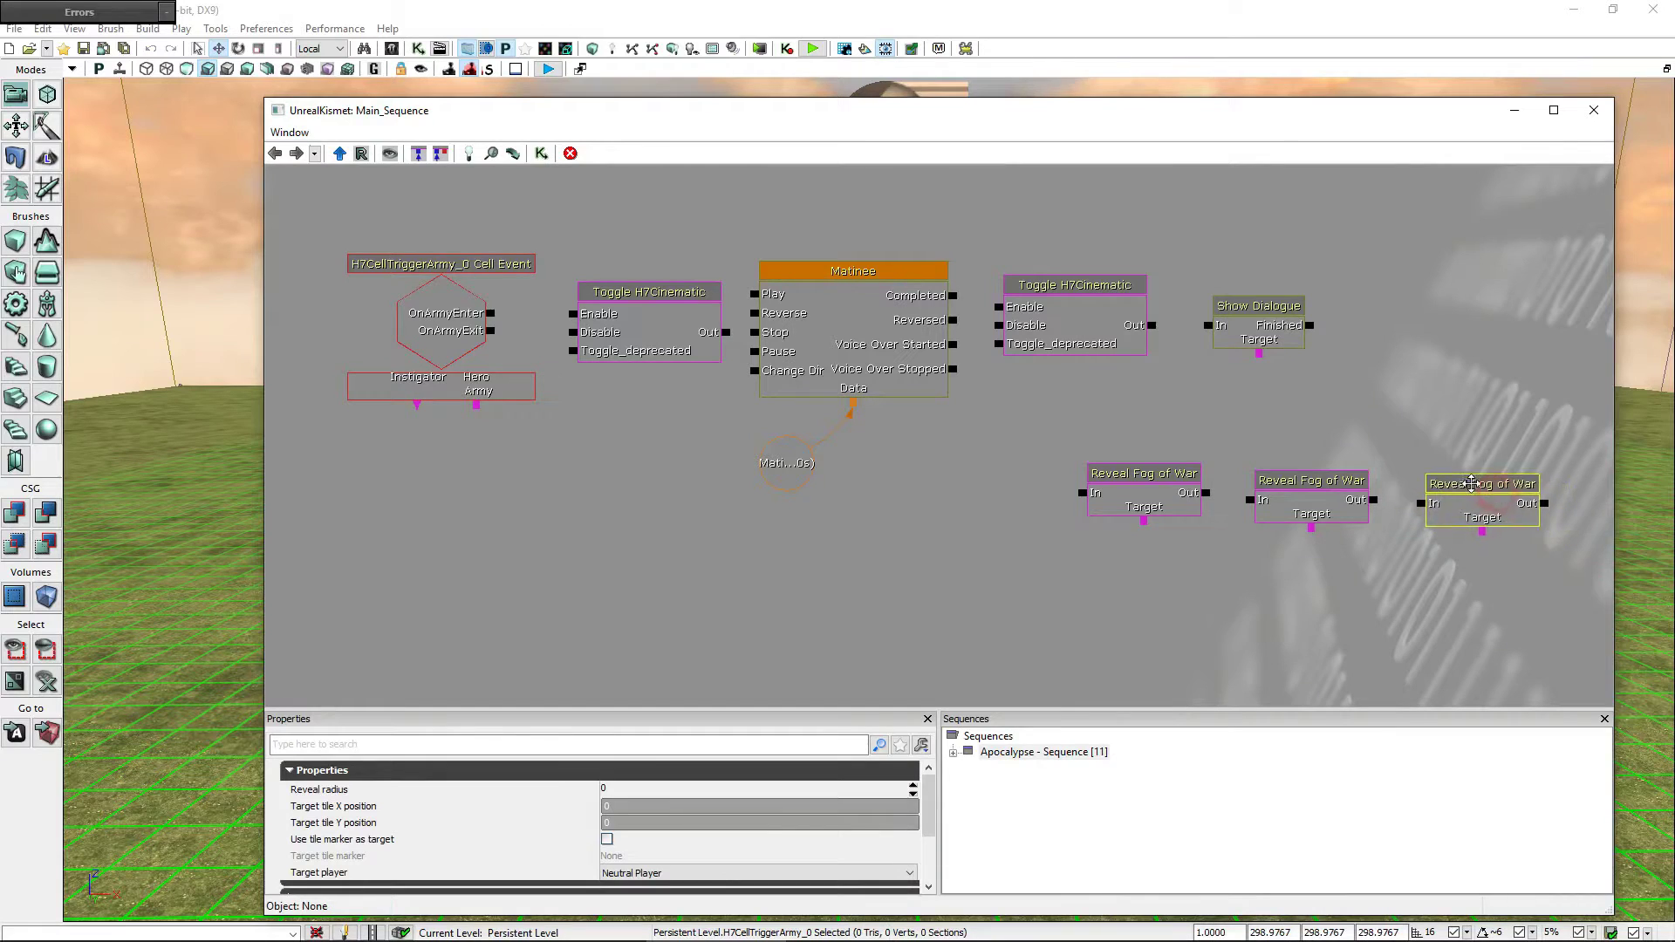
pyautogui.click(1366, 611)
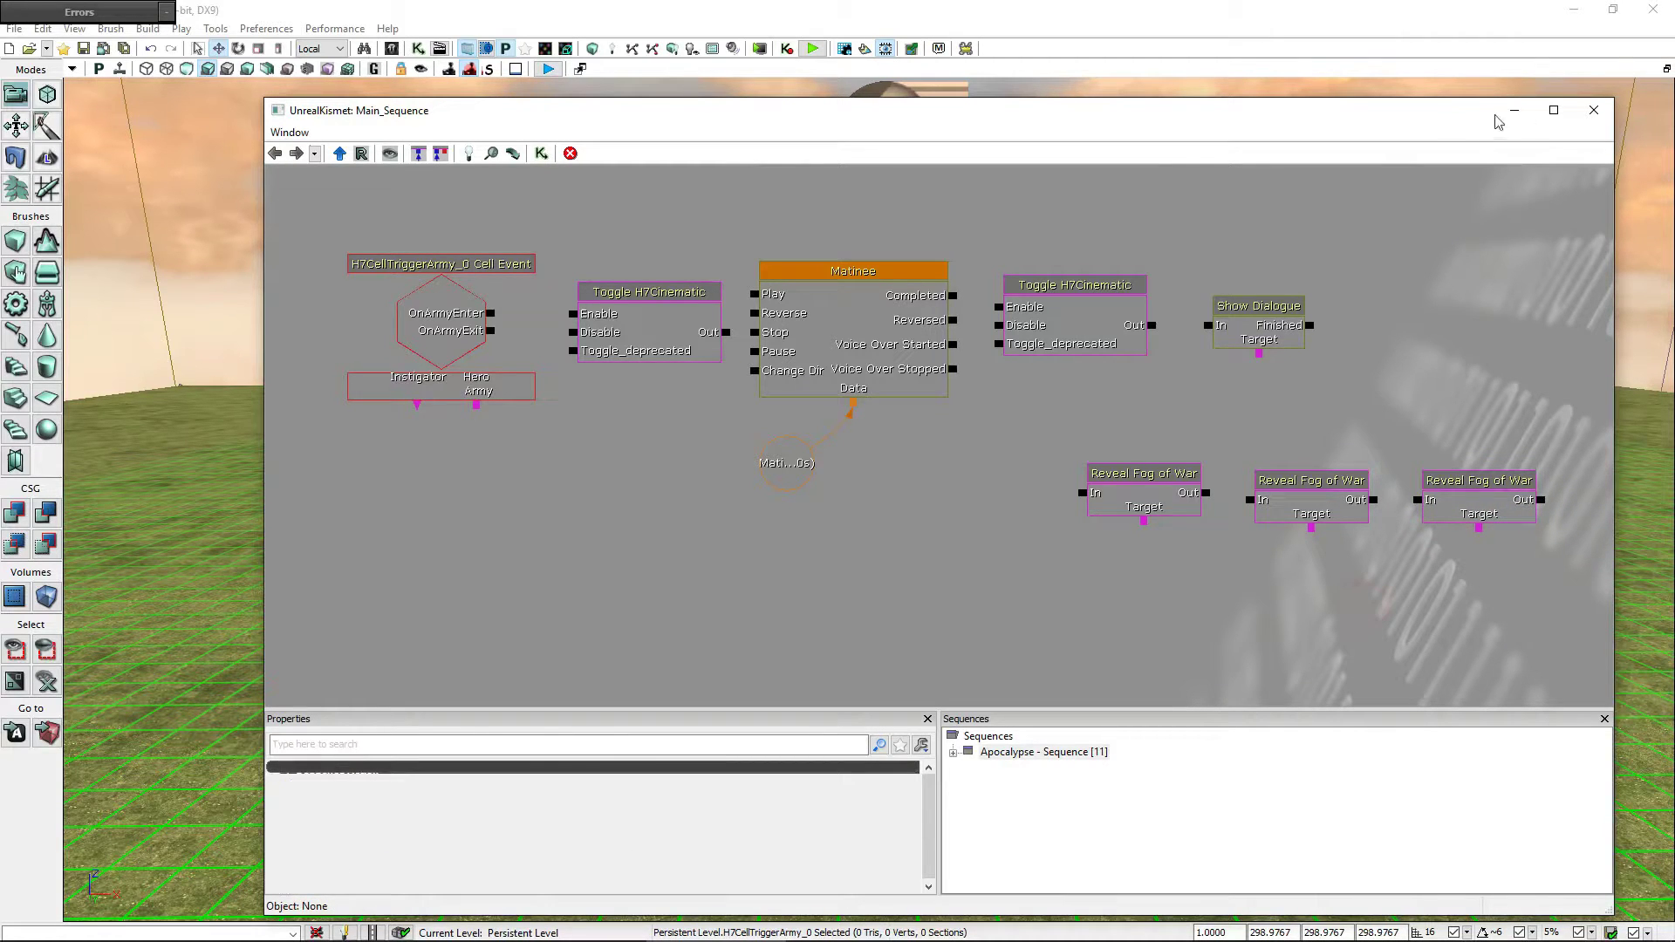
# - Add object variables for H7TileMarker_2 and H7TileMarker_1 from the level's markers
pyautogui.moveTo(1383, 118); pyautogui.dragTo(1343, 569)
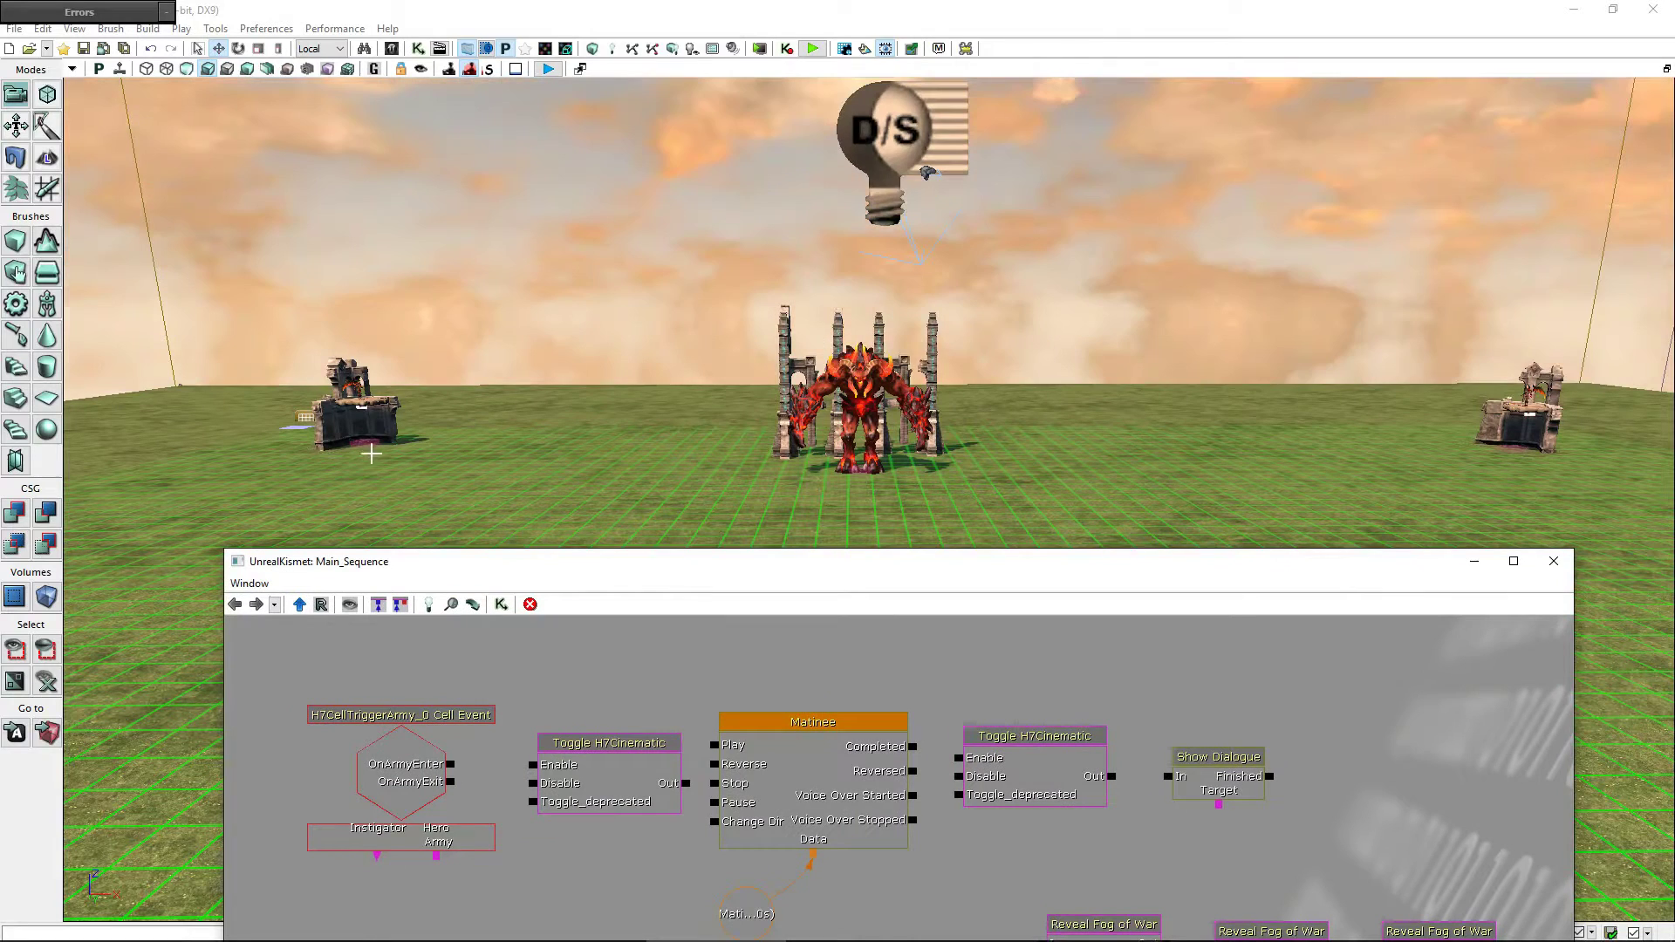
pyautogui.click(364, 446)
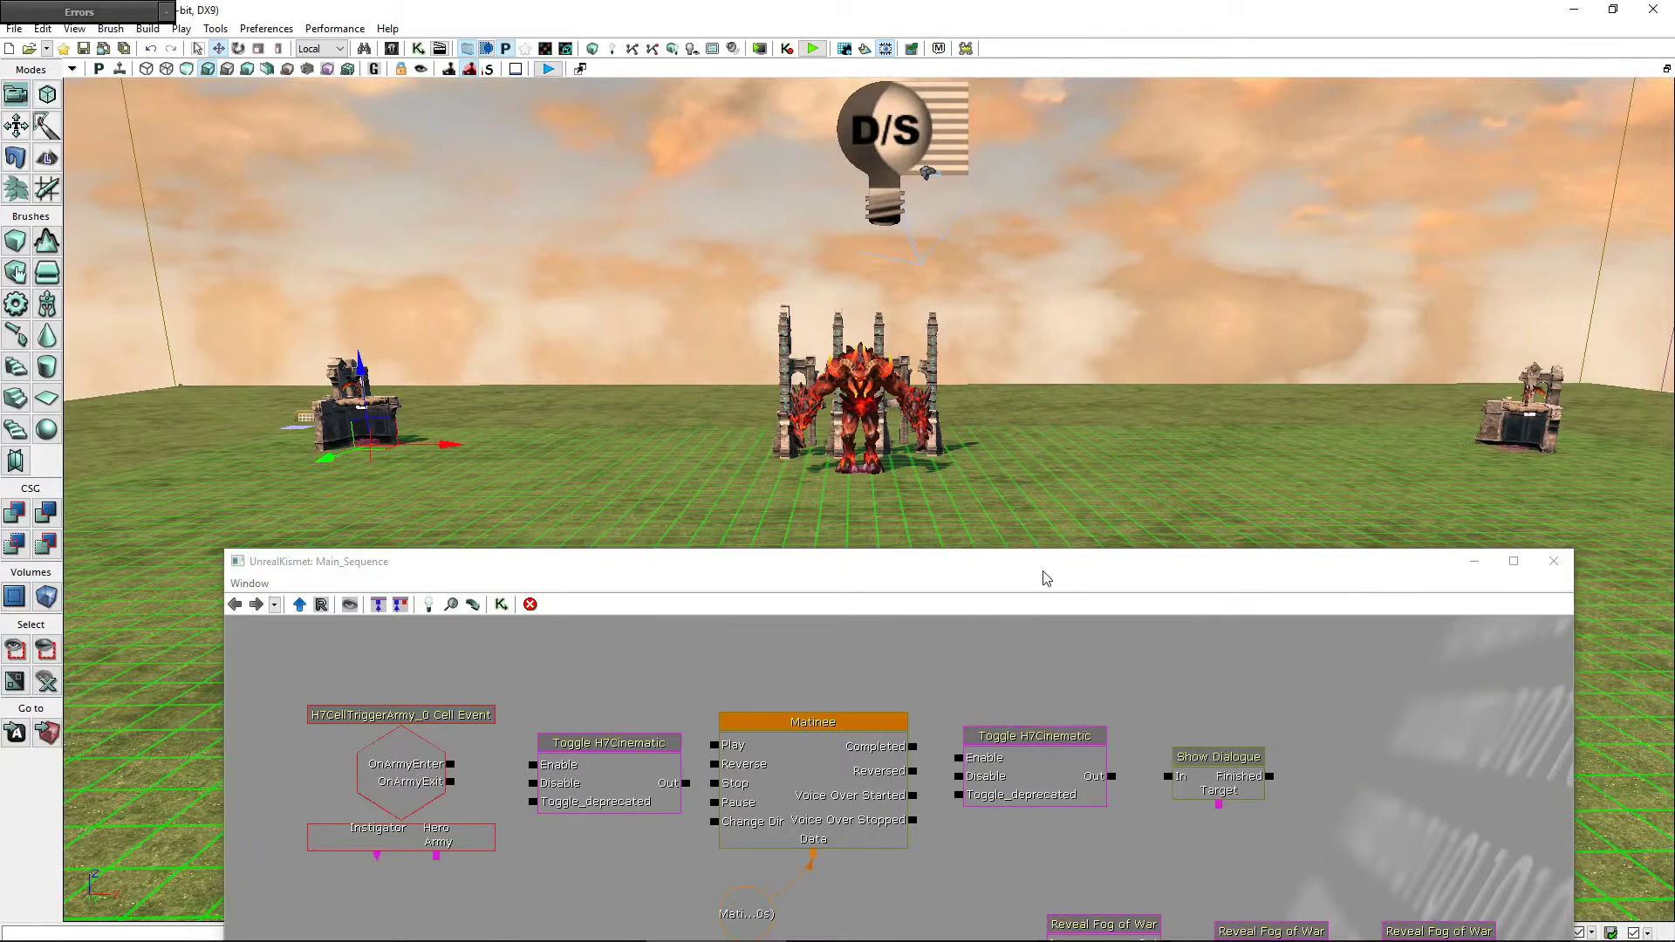
pyautogui.moveTo(1046, 578); pyautogui.dragTo(1012, 302)
pyautogui.rightClick(1047, 764)
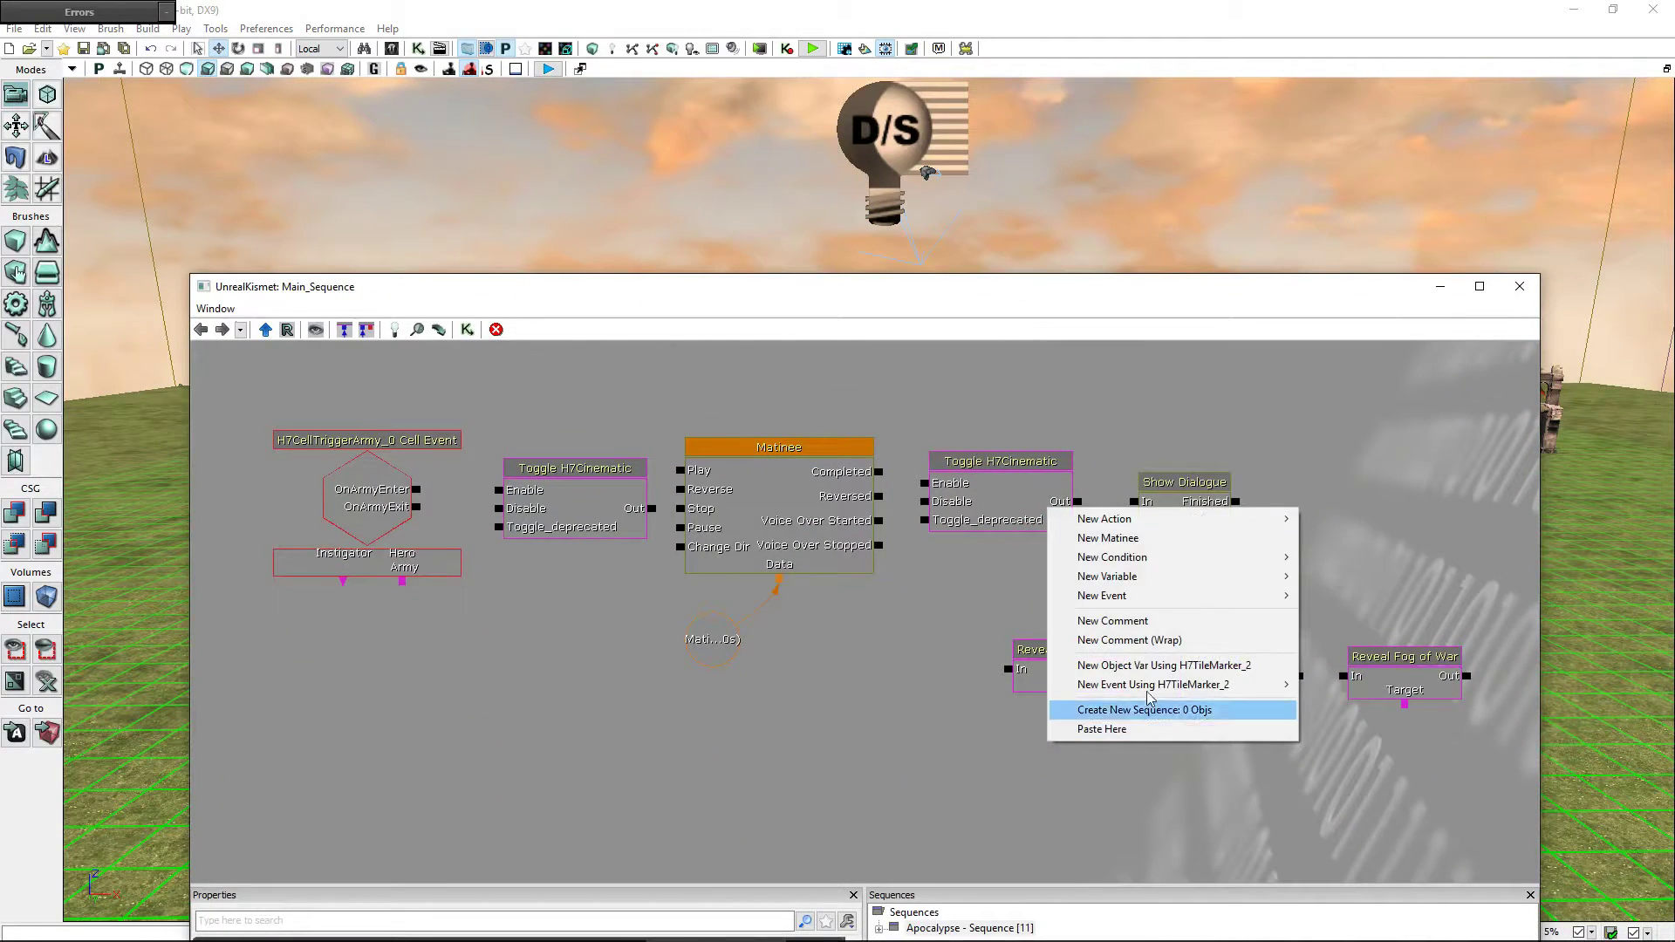
pyautogui.click(1180, 665)
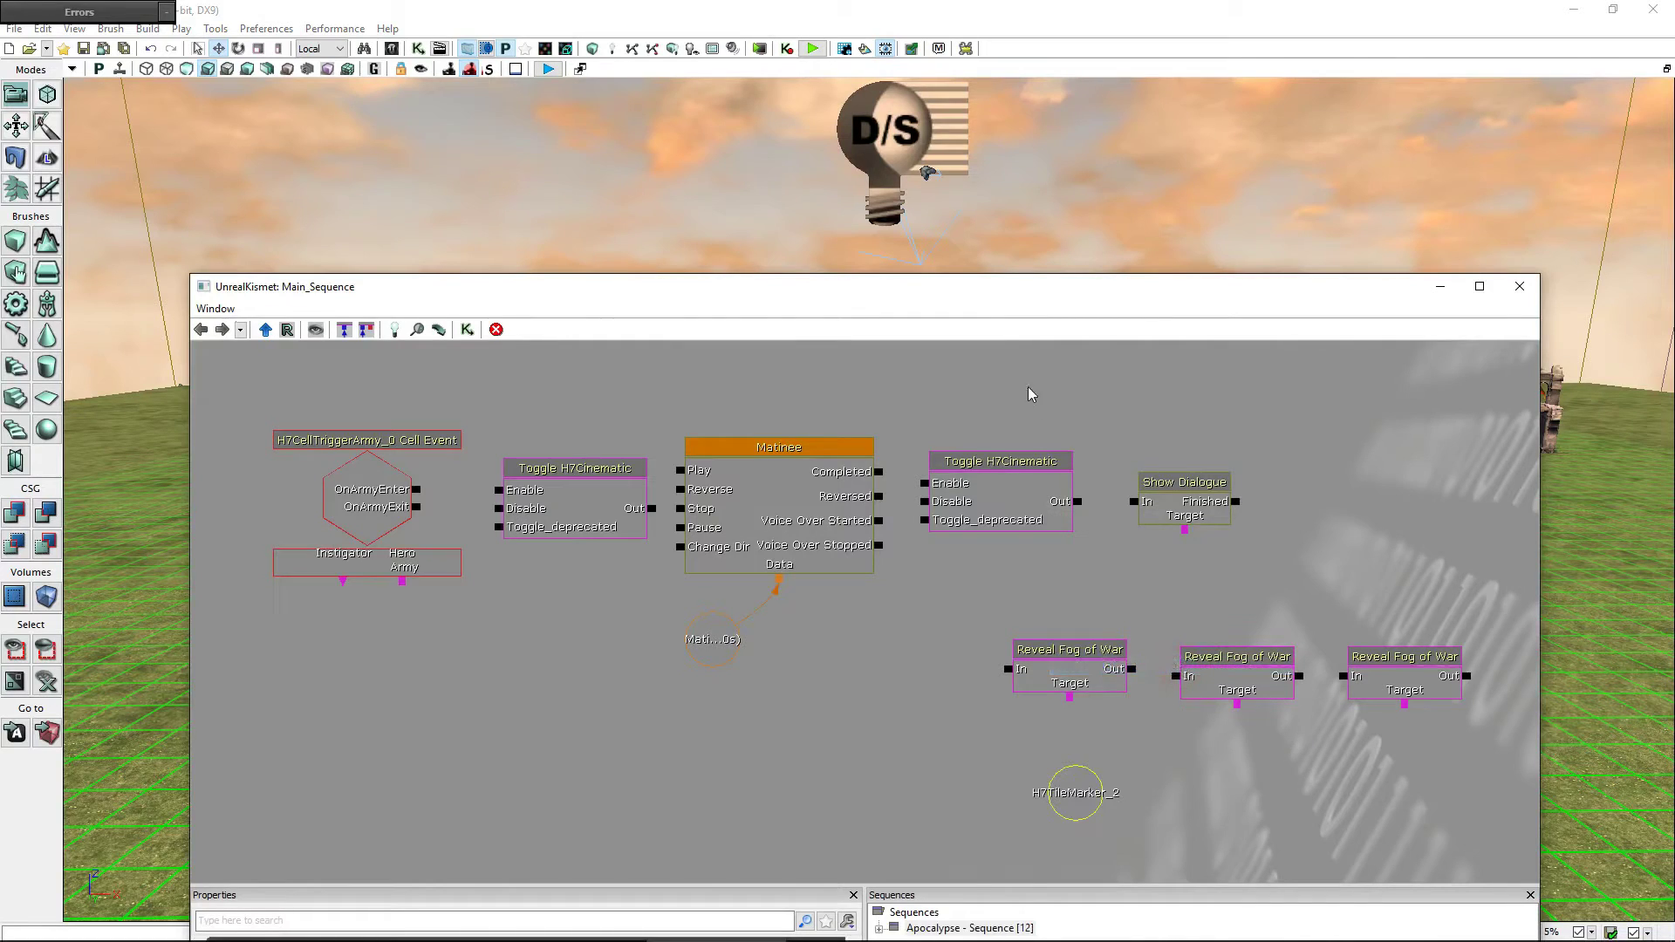
pyautogui.moveTo(995, 303); pyautogui.dragTo(978, 711)
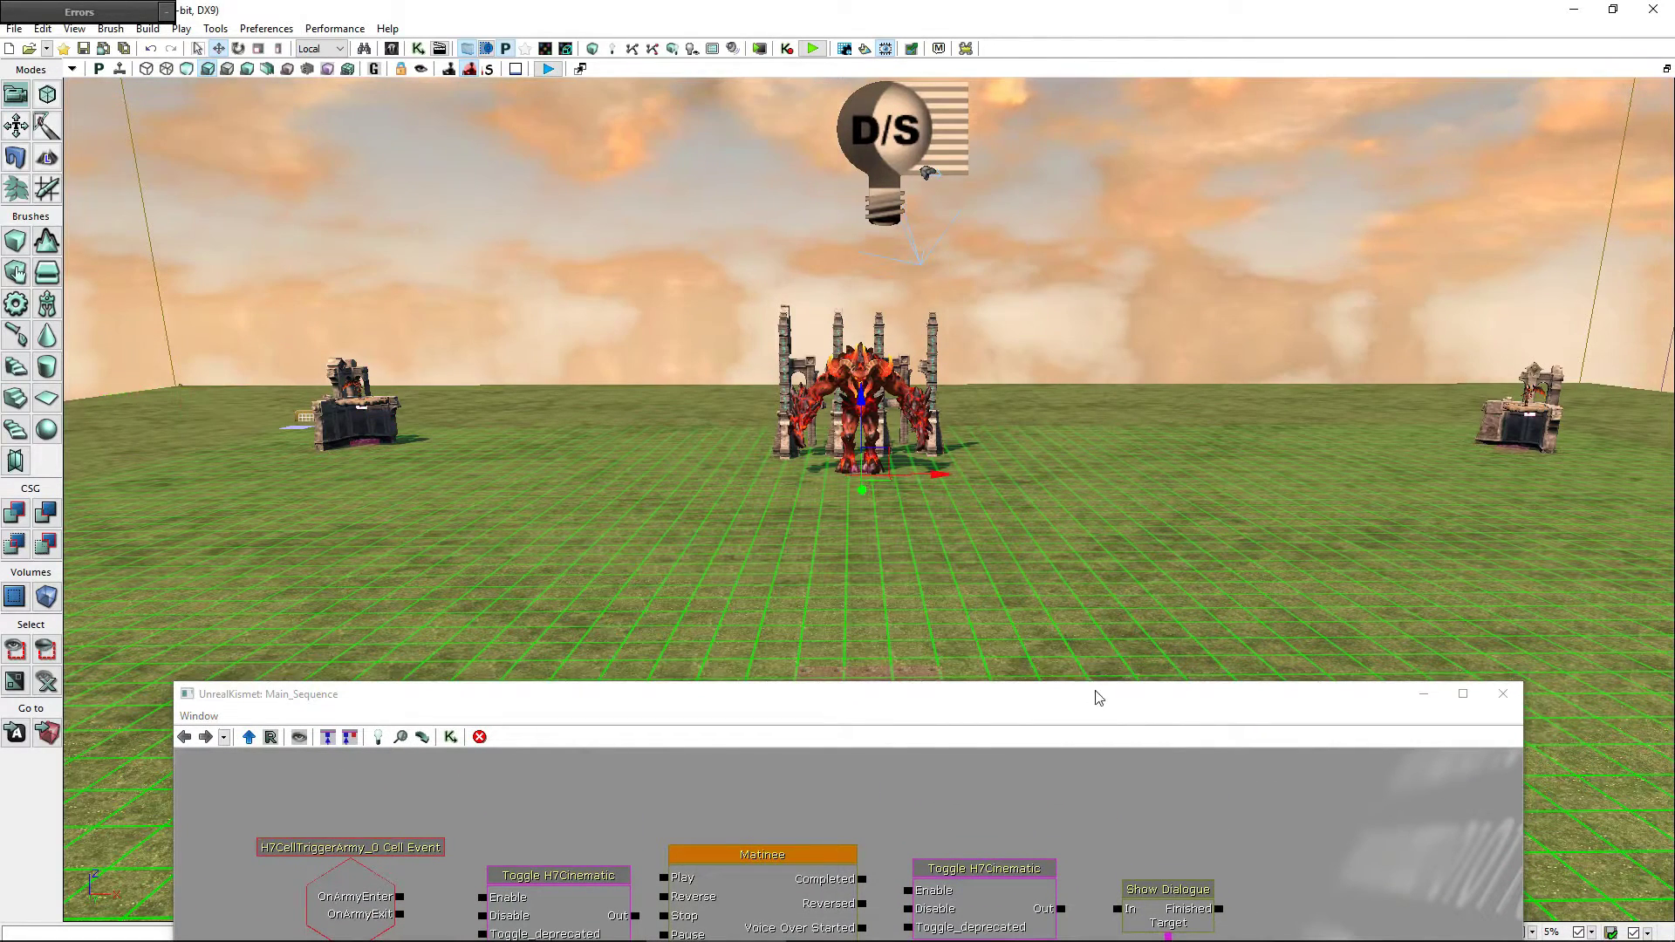
pyautogui.moveTo(1098, 696); pyautogui.dragTo(1088, 326)
pyautogui.rightClick(1200, 815)
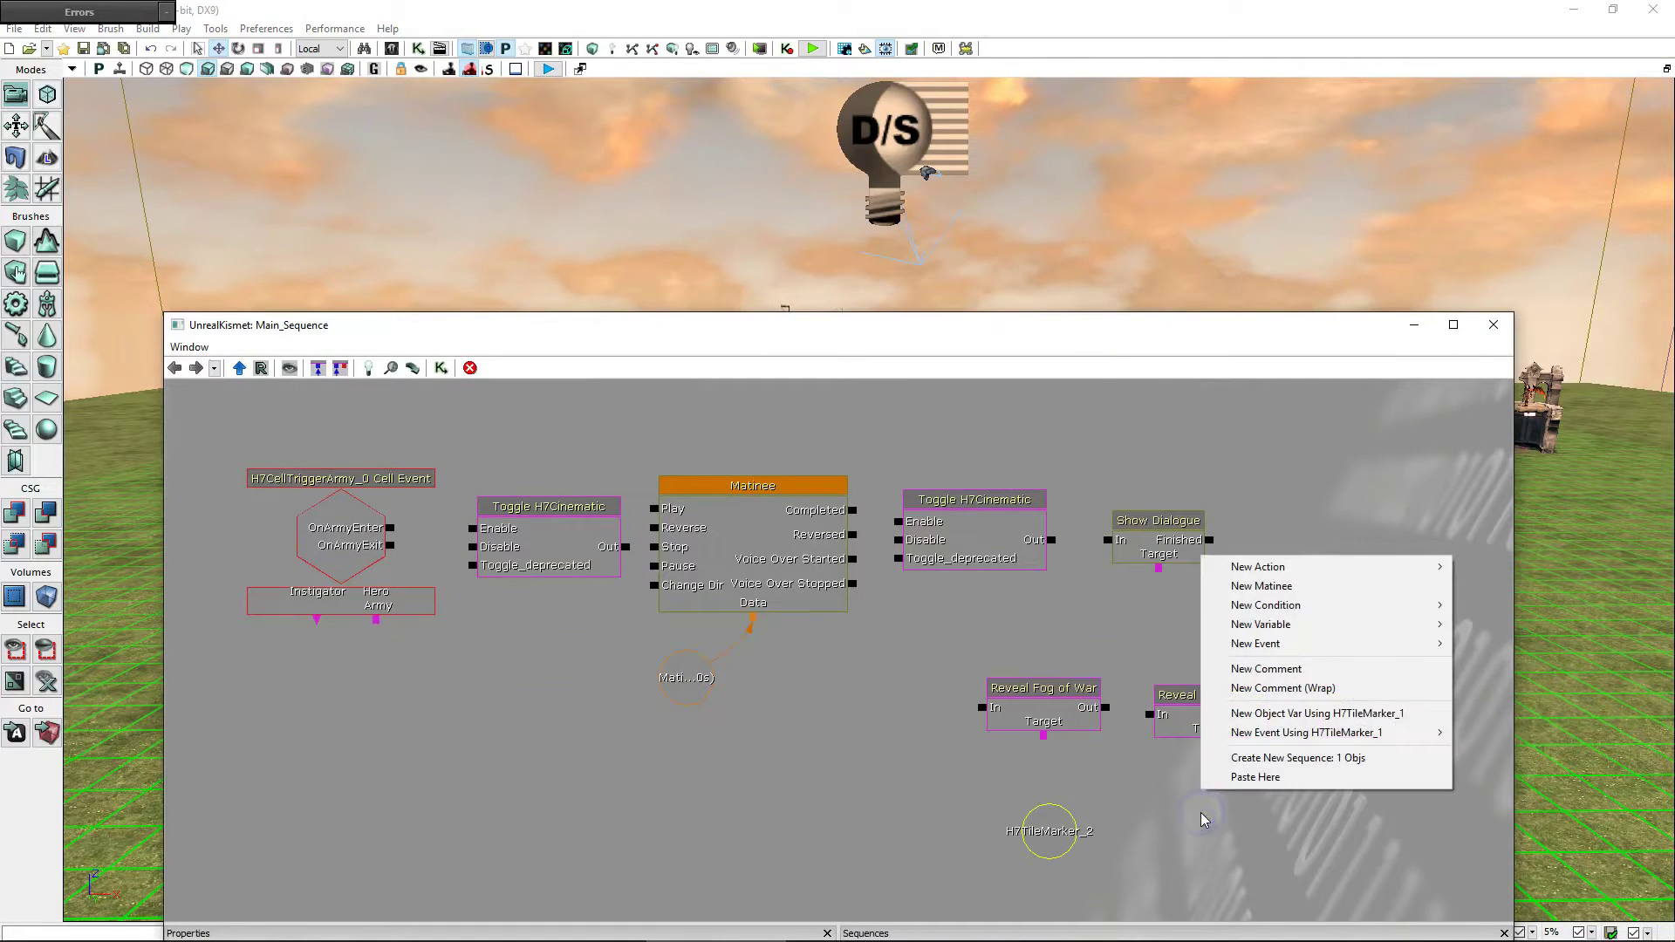
pyautogui.click(1247, 717)
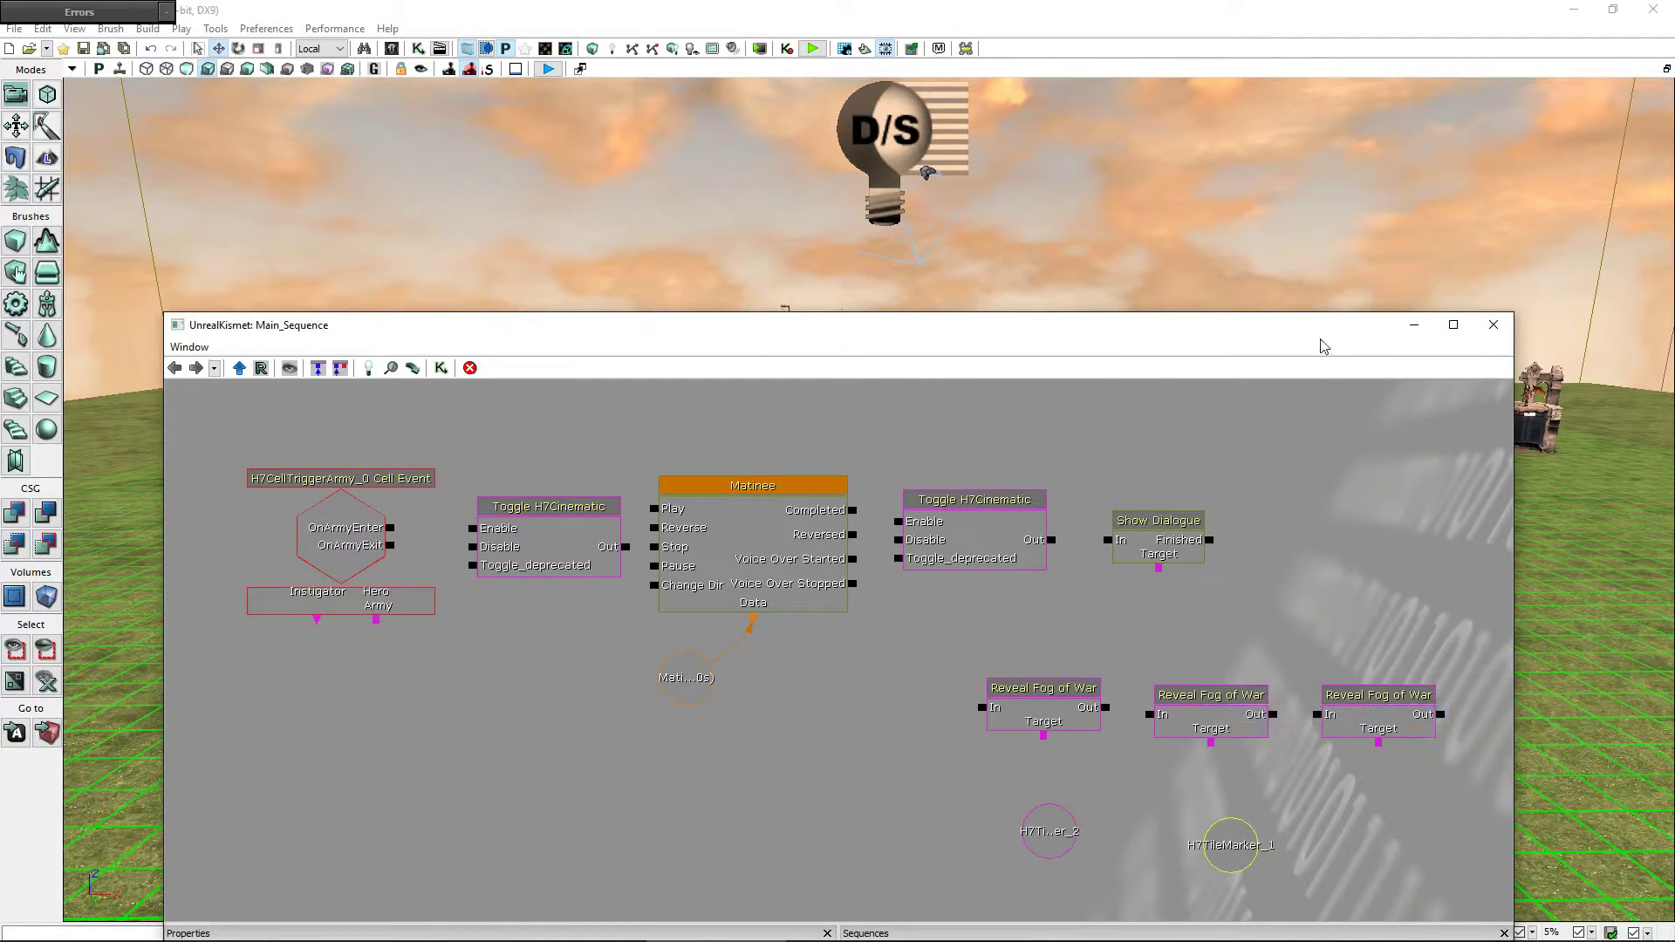
# - Add an H7TileMarker_0 variable and link H7TileMarker_2 to the first fog reveal's Target
pyautogui.moveTo(1322, 339)
pyautogui.mouseDown()
pyautogui.moveTo(1382, 617)
pyautogui.moveTo(1272, 175)
pyautogui.mouseUp()
pyautogui.click(1513, 449)
pyautogui.rightClick(1308, 649)
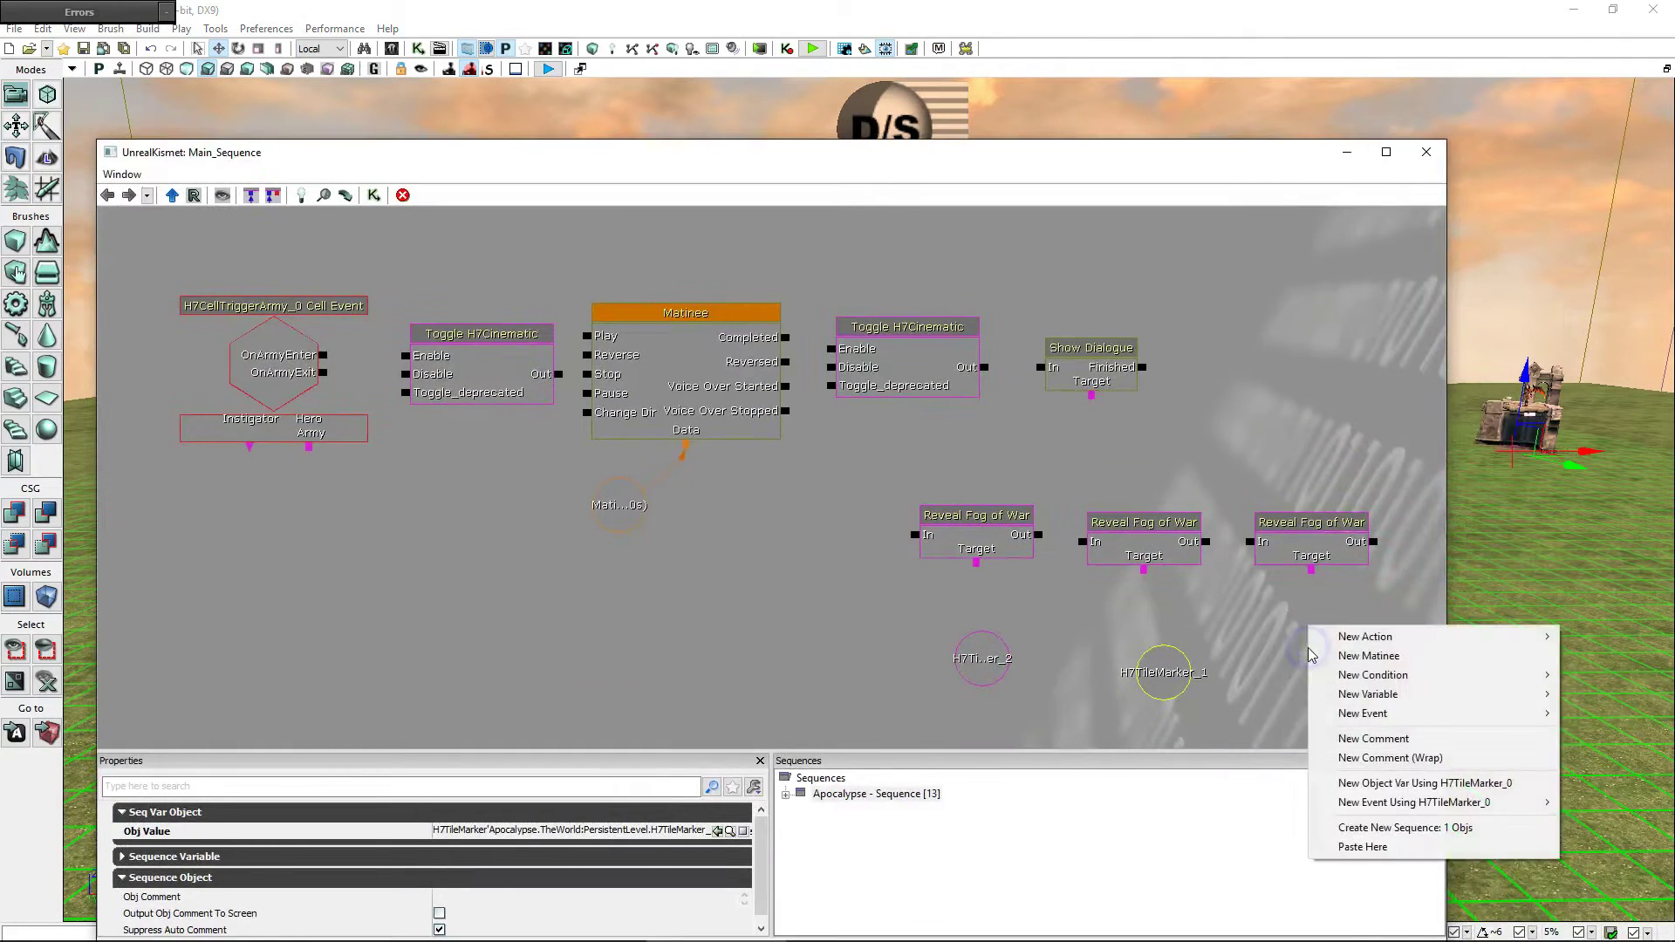
pyautogui.click(1417, 784)
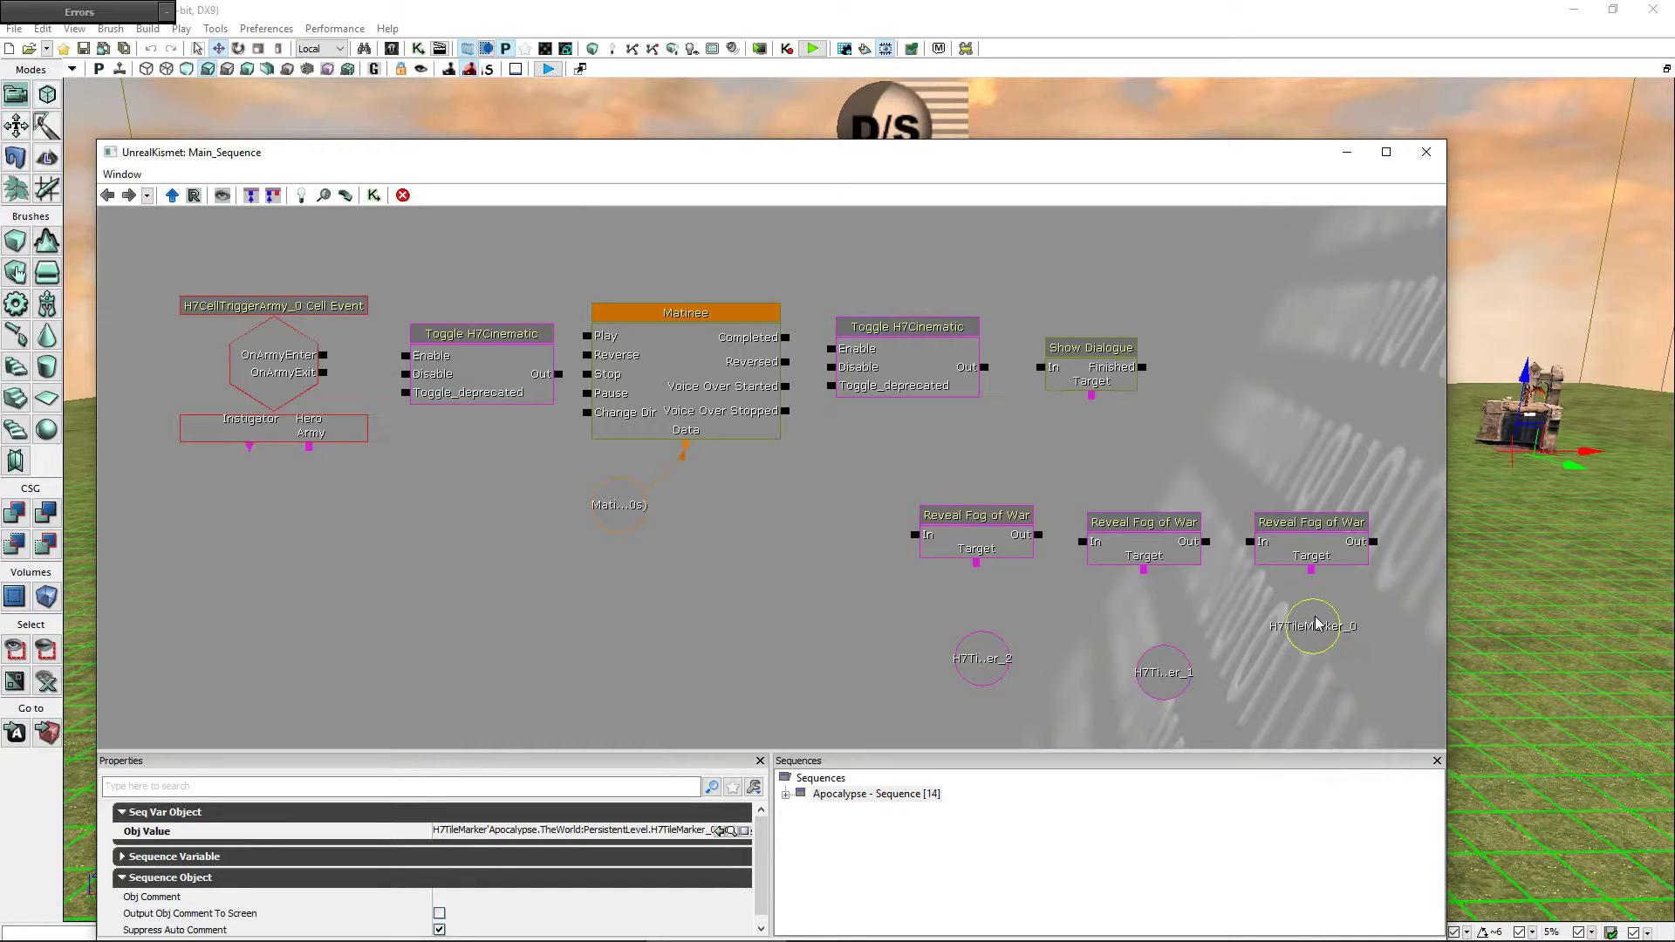
pyautogui.moveTo(1165, 663); pyautogui.dragTo(1147, 603)
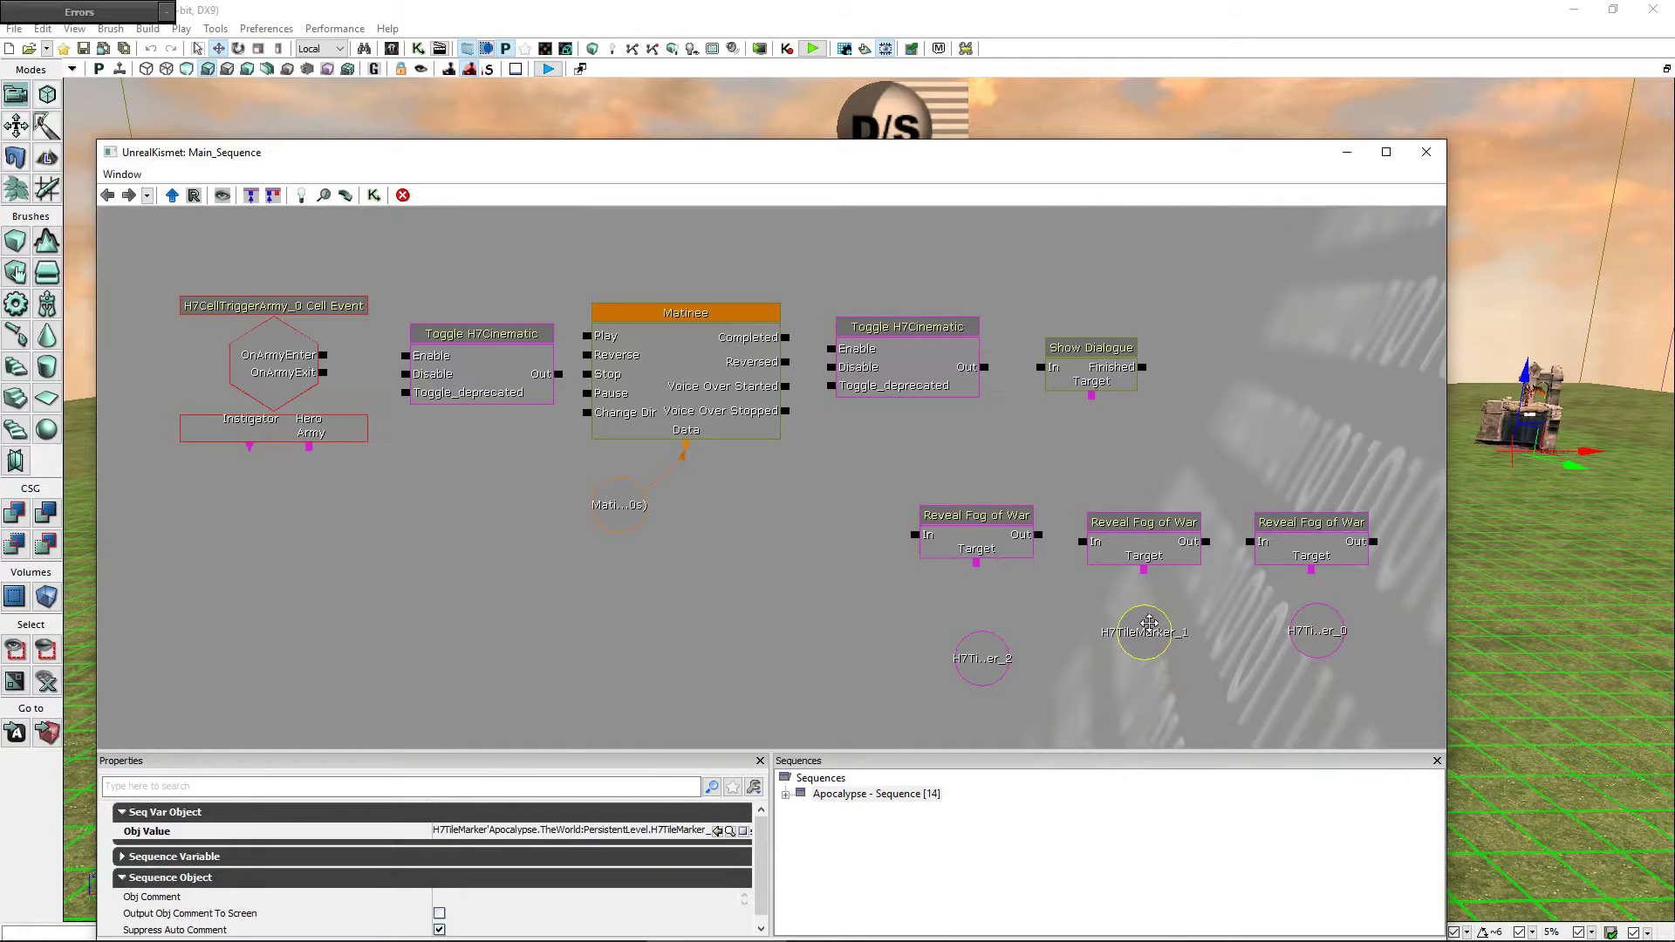
pyautogui.click(981, 665)
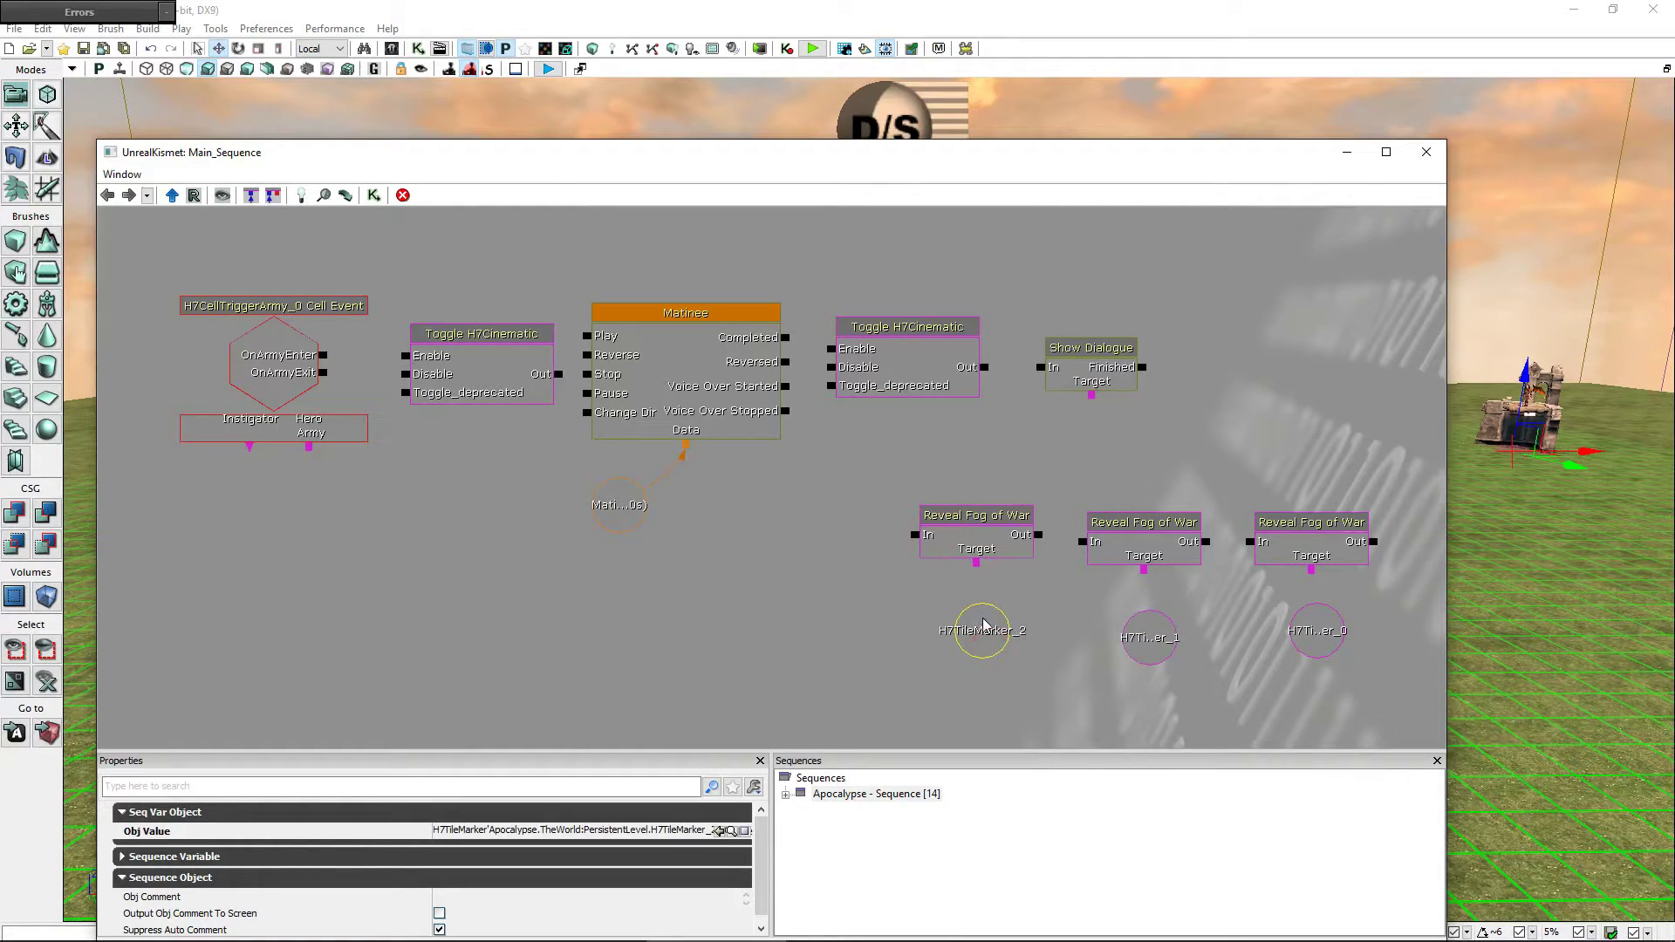
pyautogui.moveTo(978, 566); pyautogui.dragTo(982, 628)
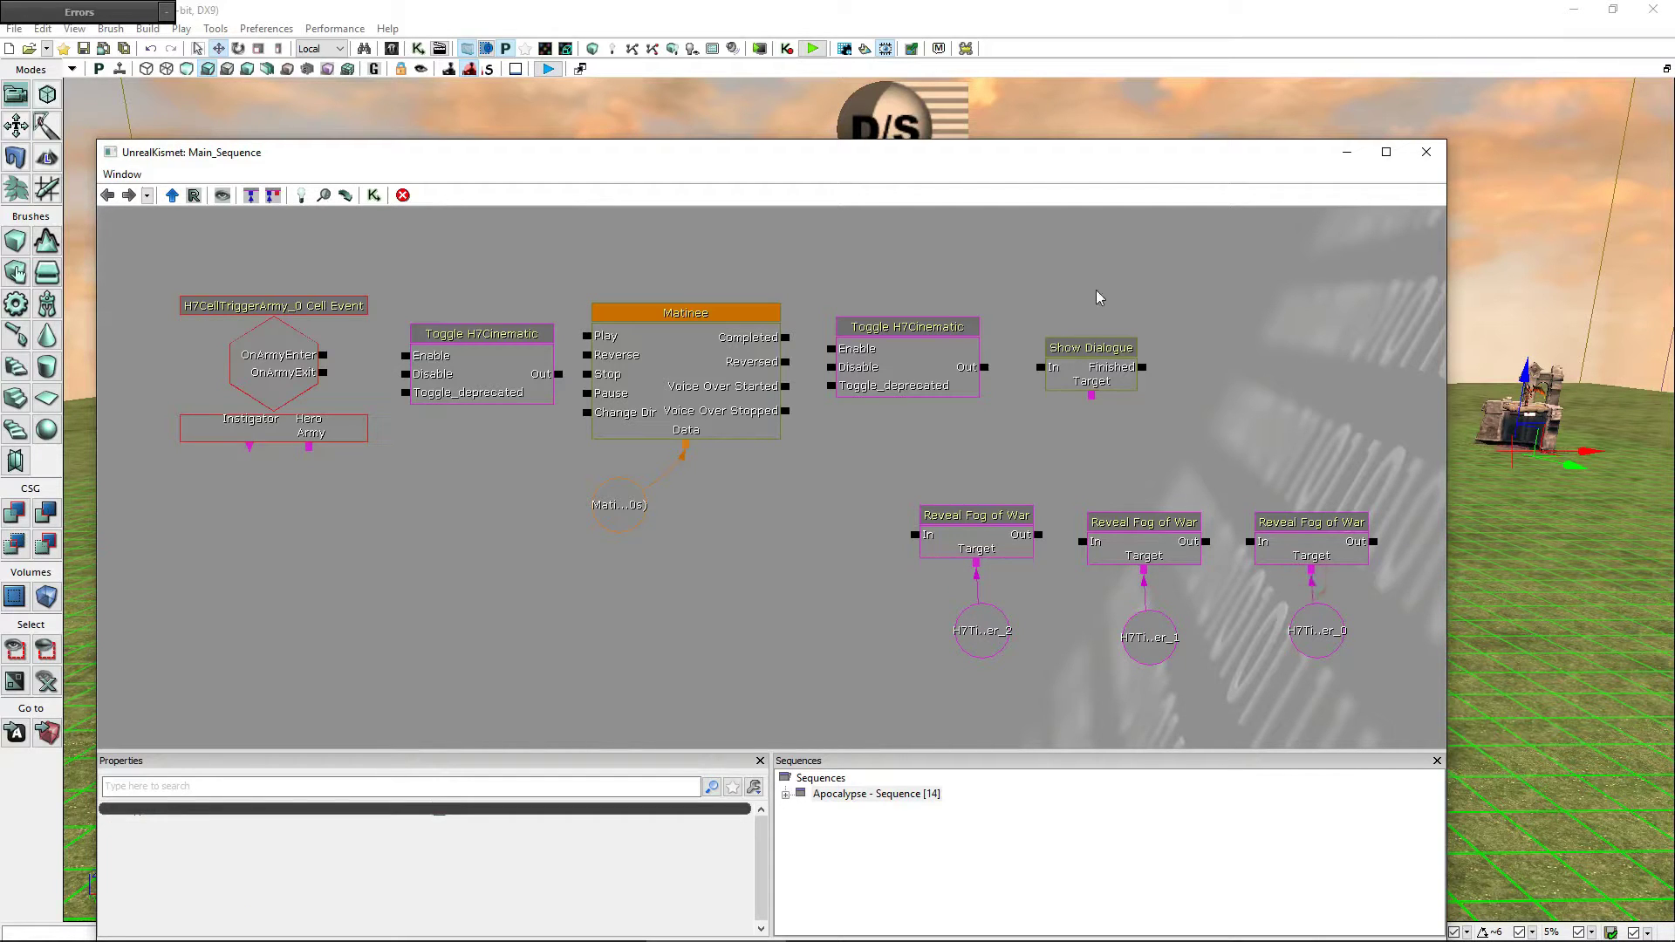
# - Wire OnArmyEnter to the first toggle's Enable and its Out to Matinee's Play
pyautogui.moveTo(904, 164); pyautogui.dragTo(992, 170)
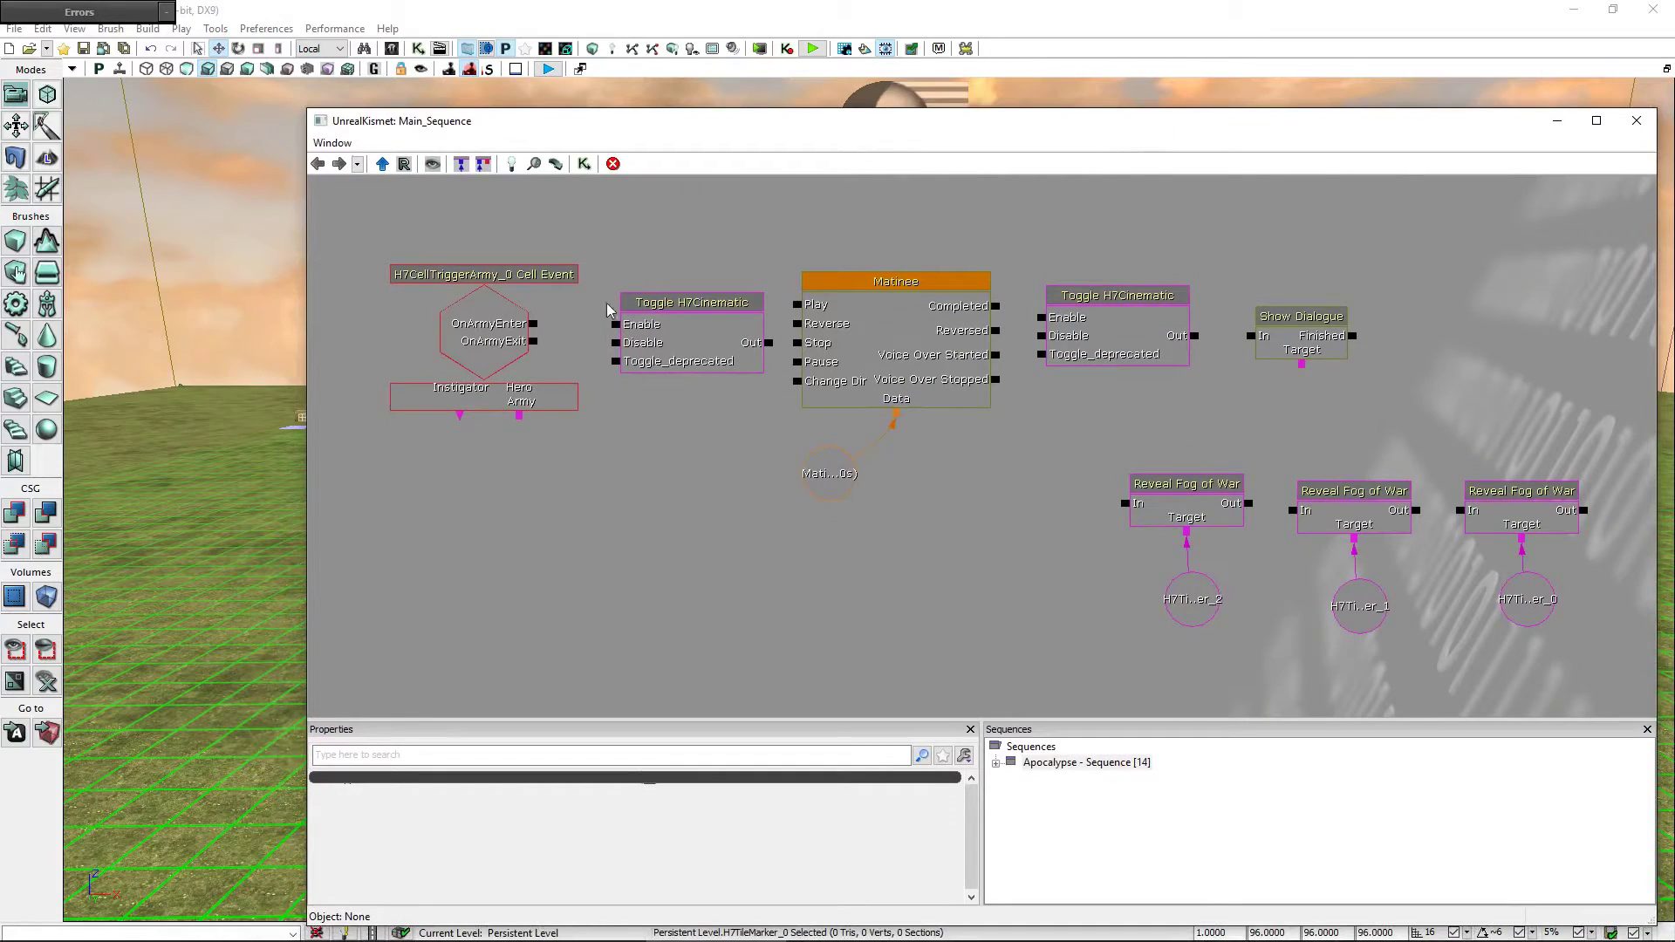
pyautogui.moveTo(541, 328); pyautogui.dragTo(588, 328)
pyautogui.moveTo(767, 345); pyautogui.dragTo(795, 307)
# - Wire Matinee Completed through the second toggle to Show Dialogue, tick Switch GUI/View on both toggles, open Matinee
pyautogui.moveTo(1024, 336); pyautogui.dragTo(1040, 345)
pyautogui.moveTo(1211, 346); pyautogui.dragTo(1248, 346)
pyautogui.click(698, 301)
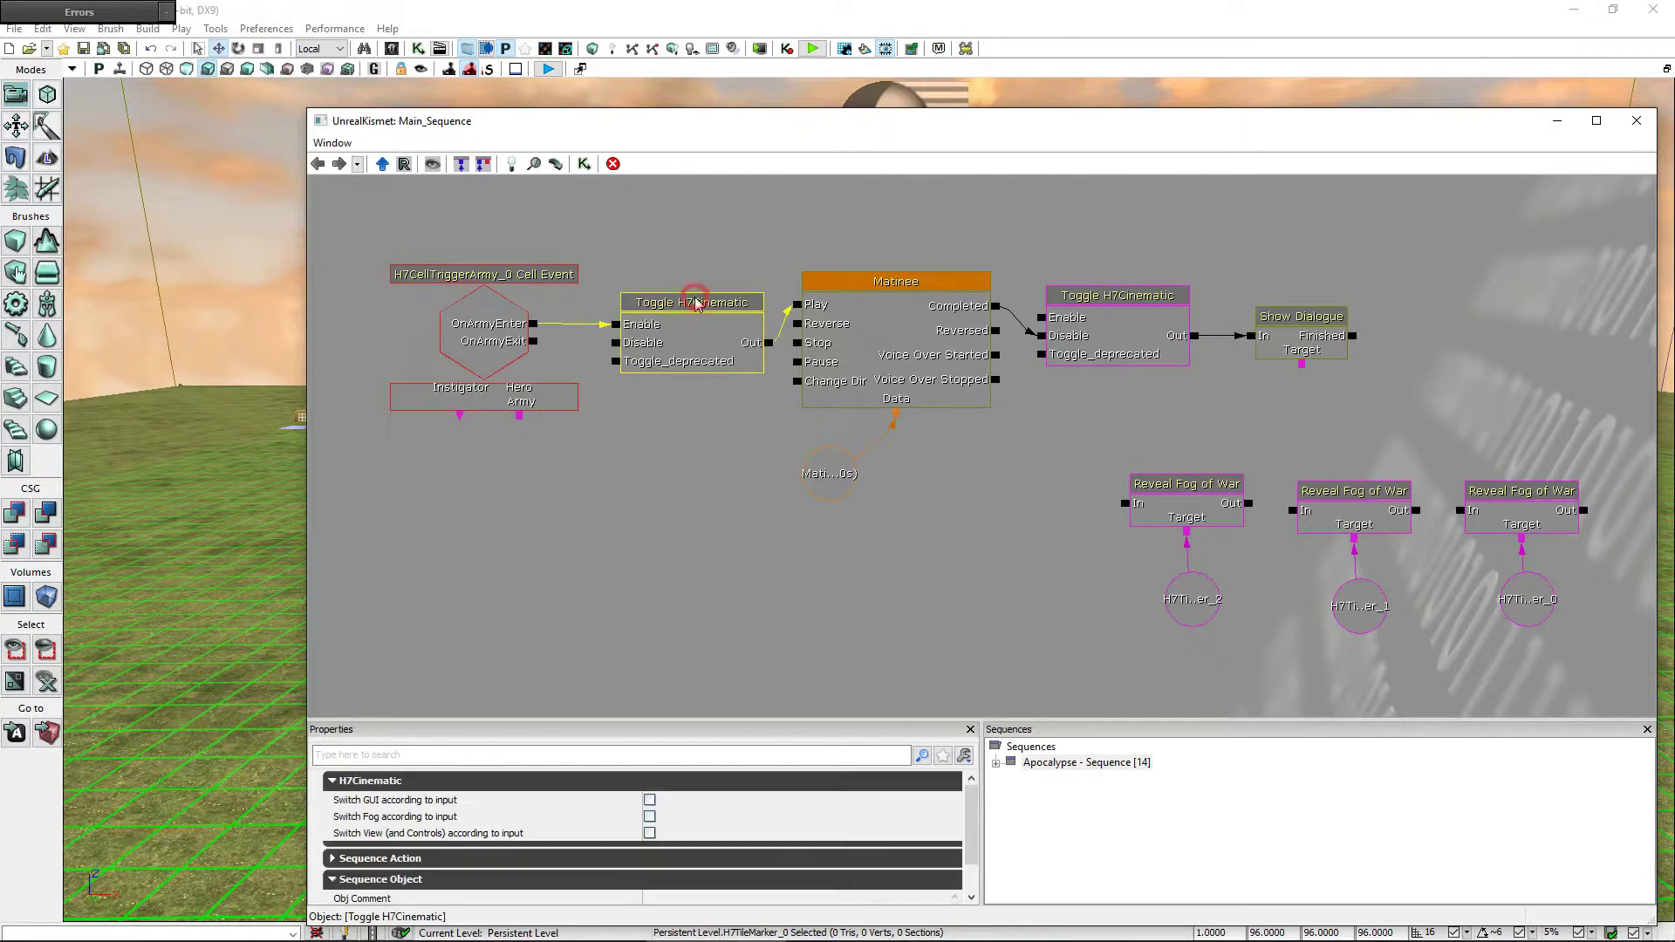
pyautogui.click(650, 799)
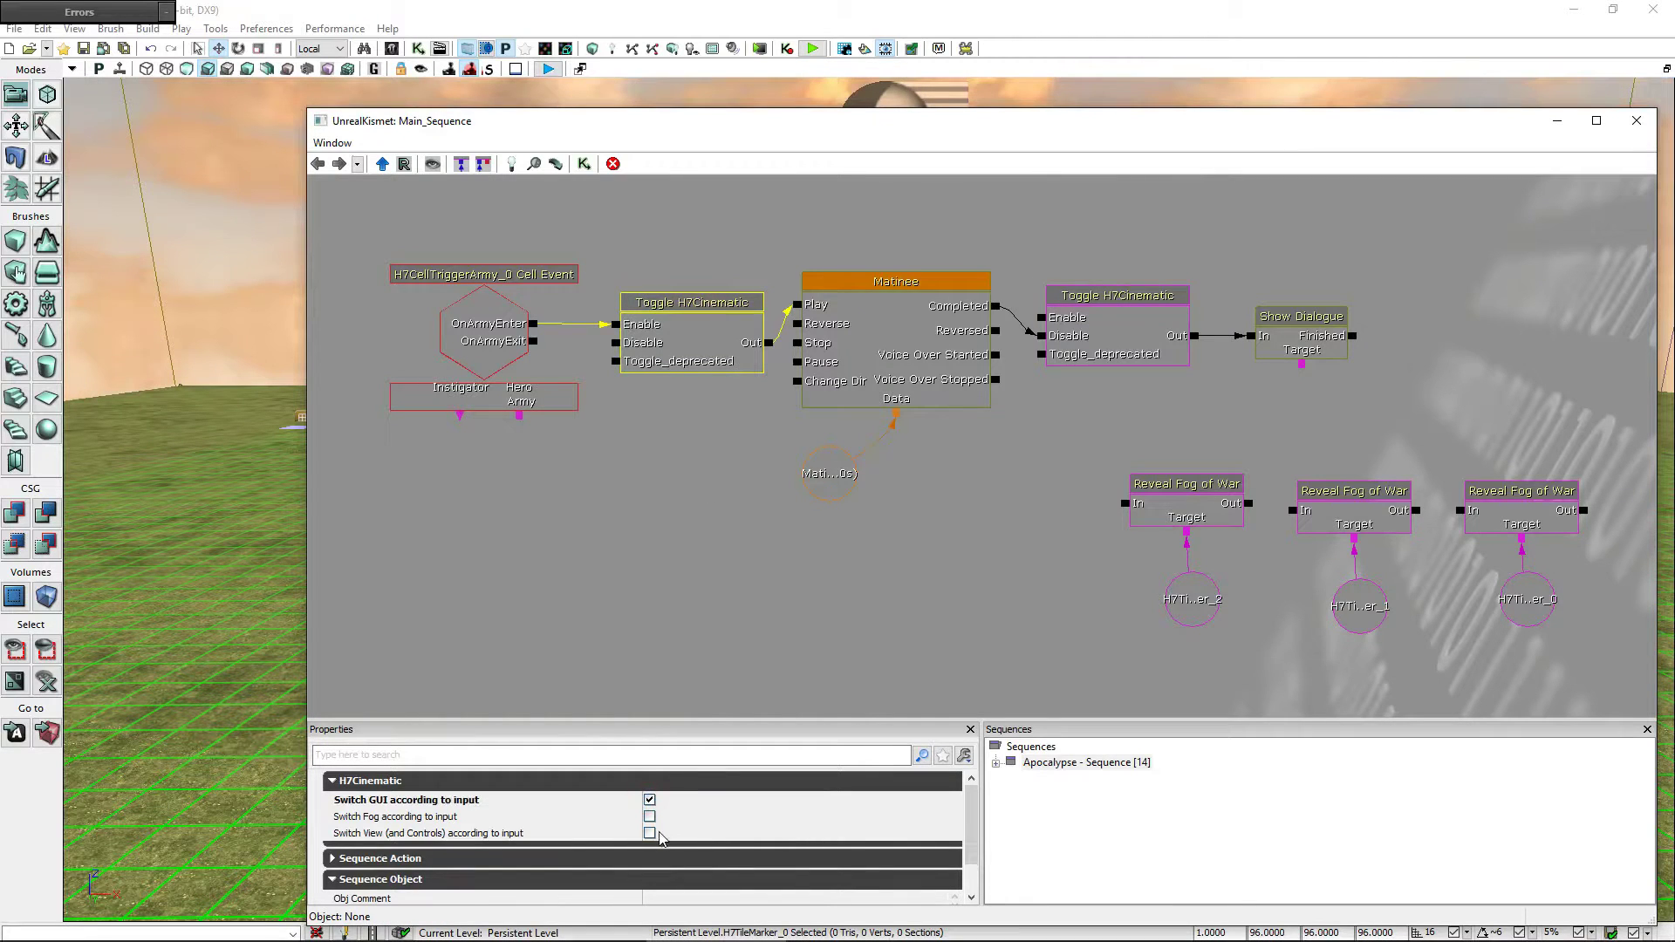
pyautogui.click(650, 834)
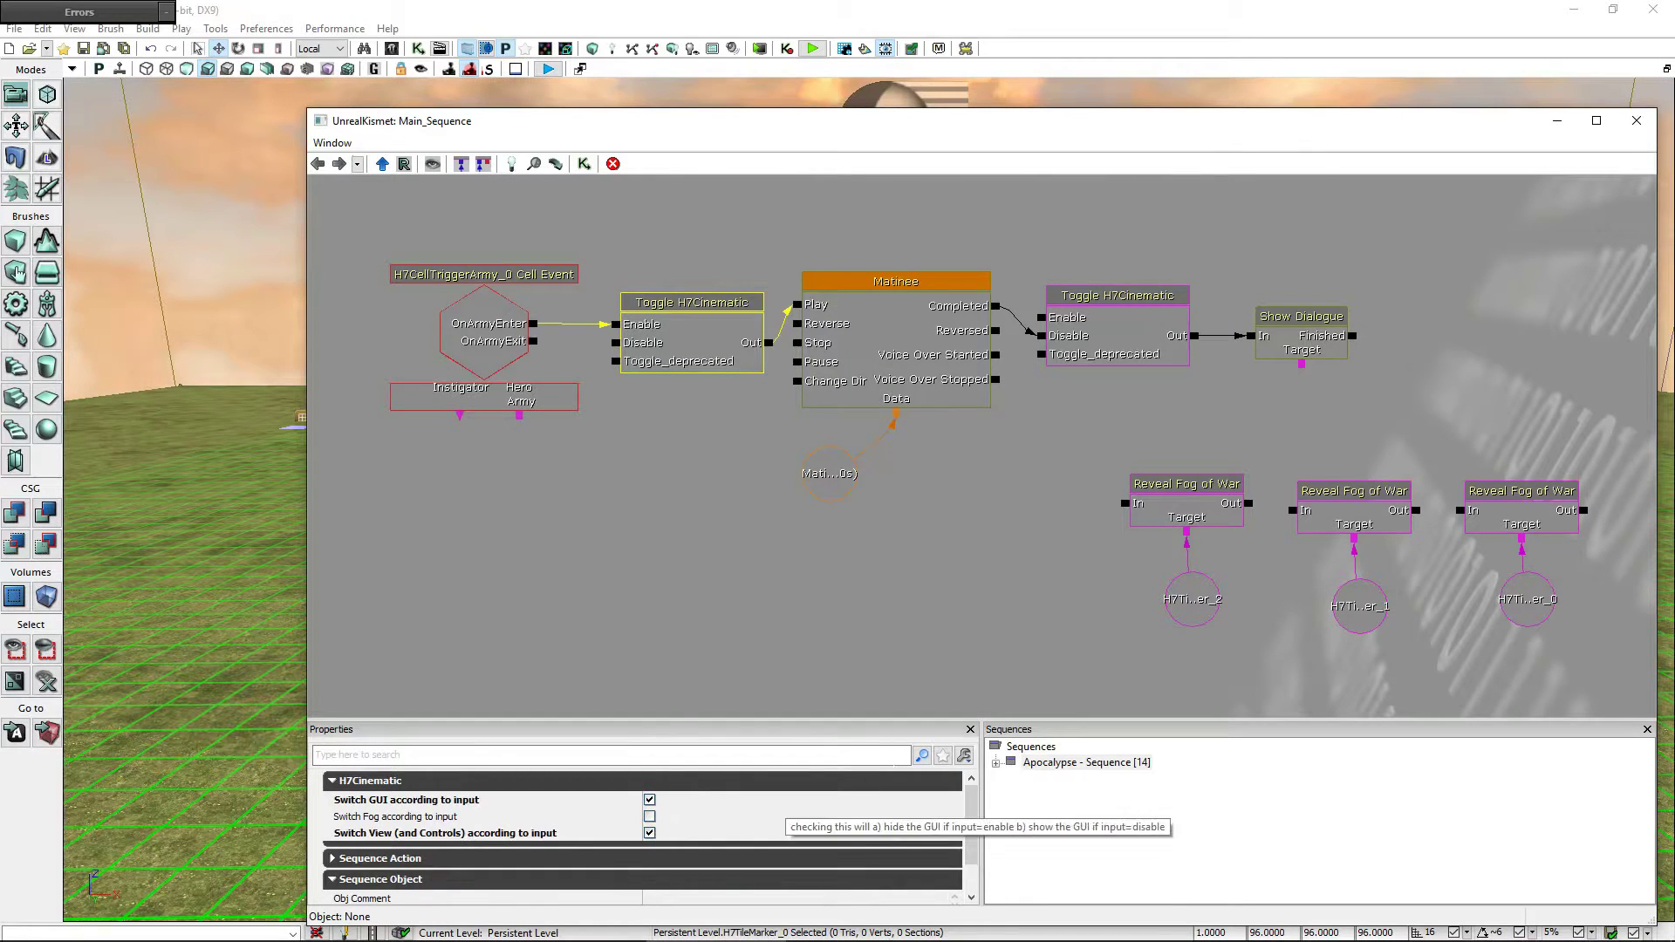
pyautogui.click(1117, 294)
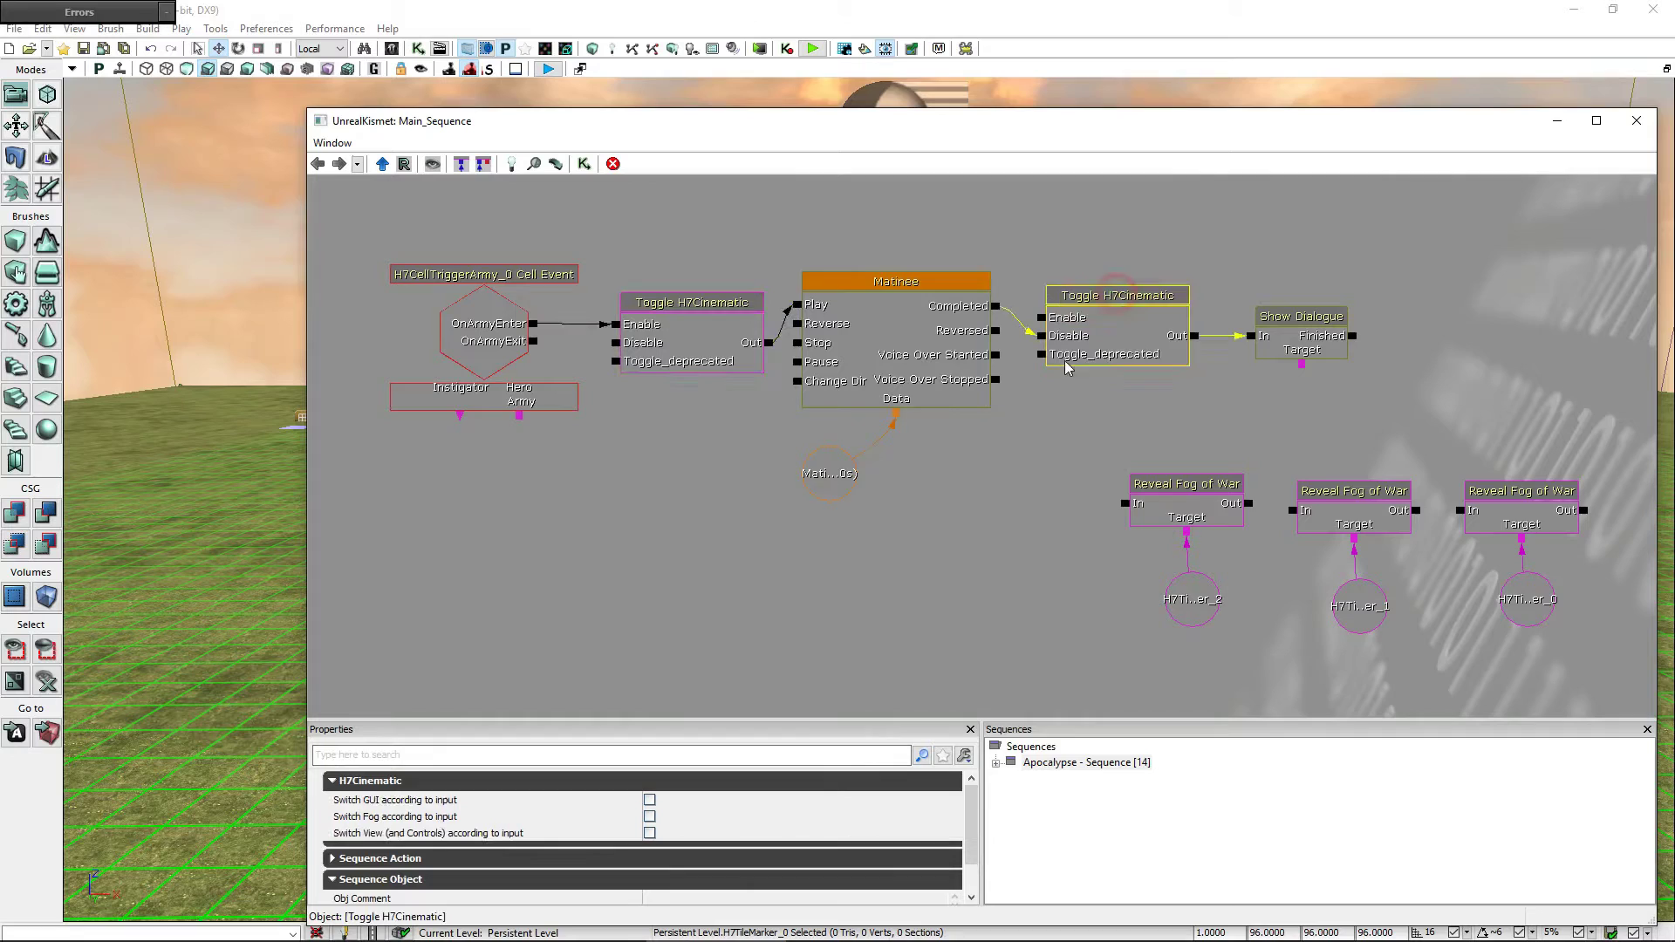
pyautogui.click(650, 799)
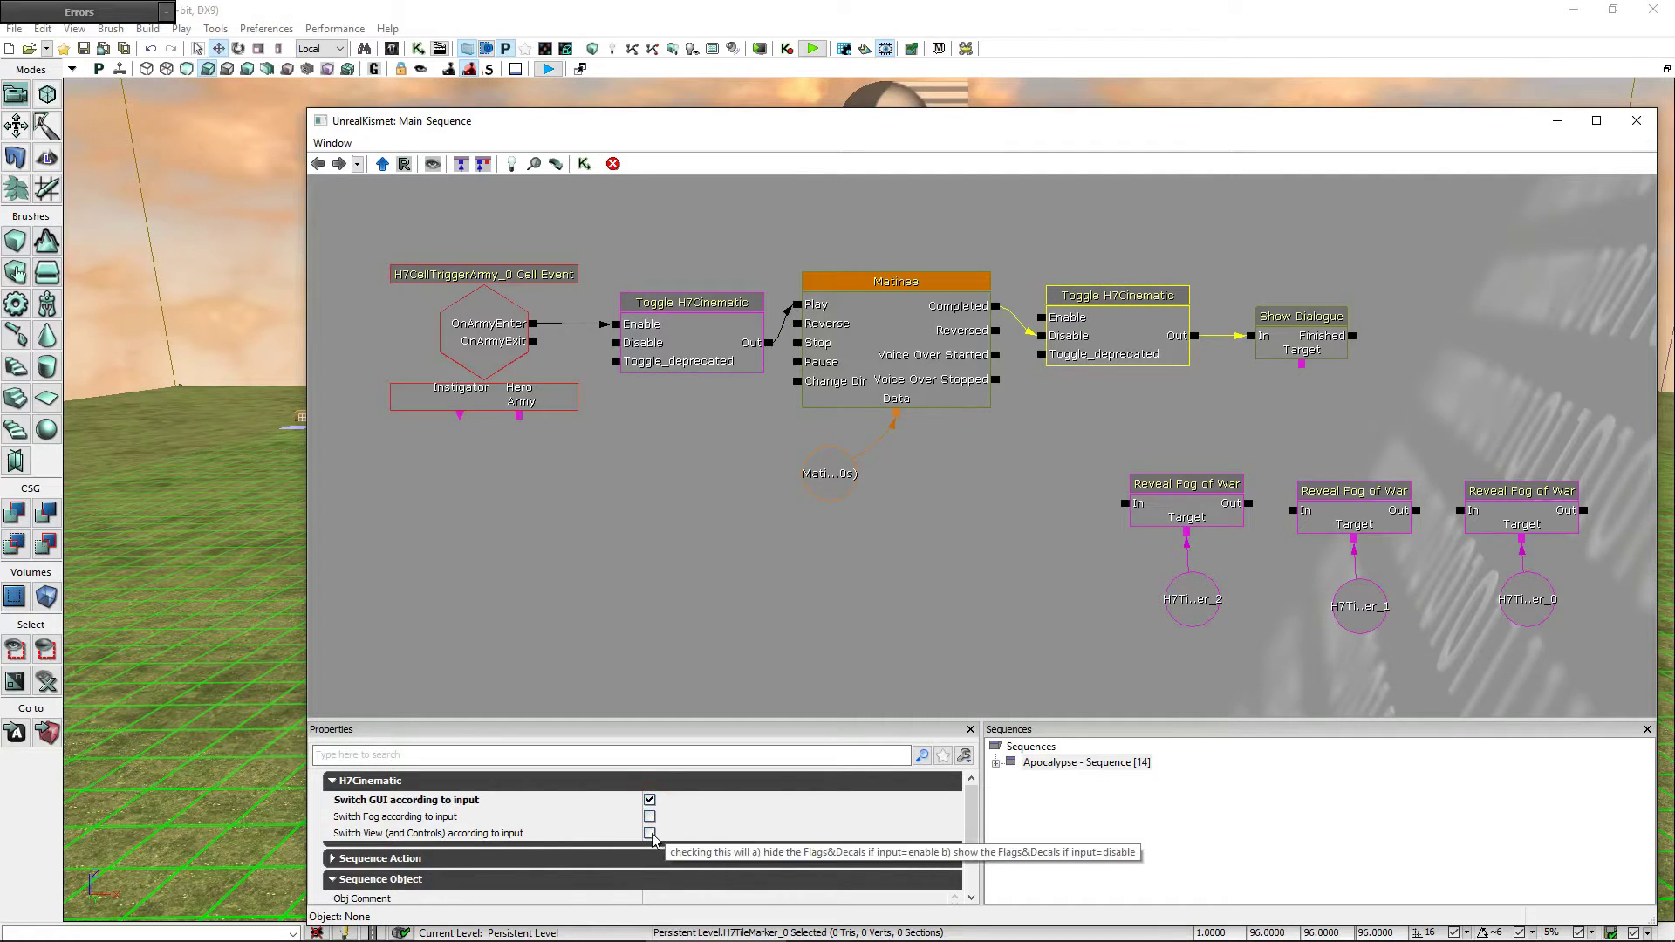
pyautogui.click(650, 833)
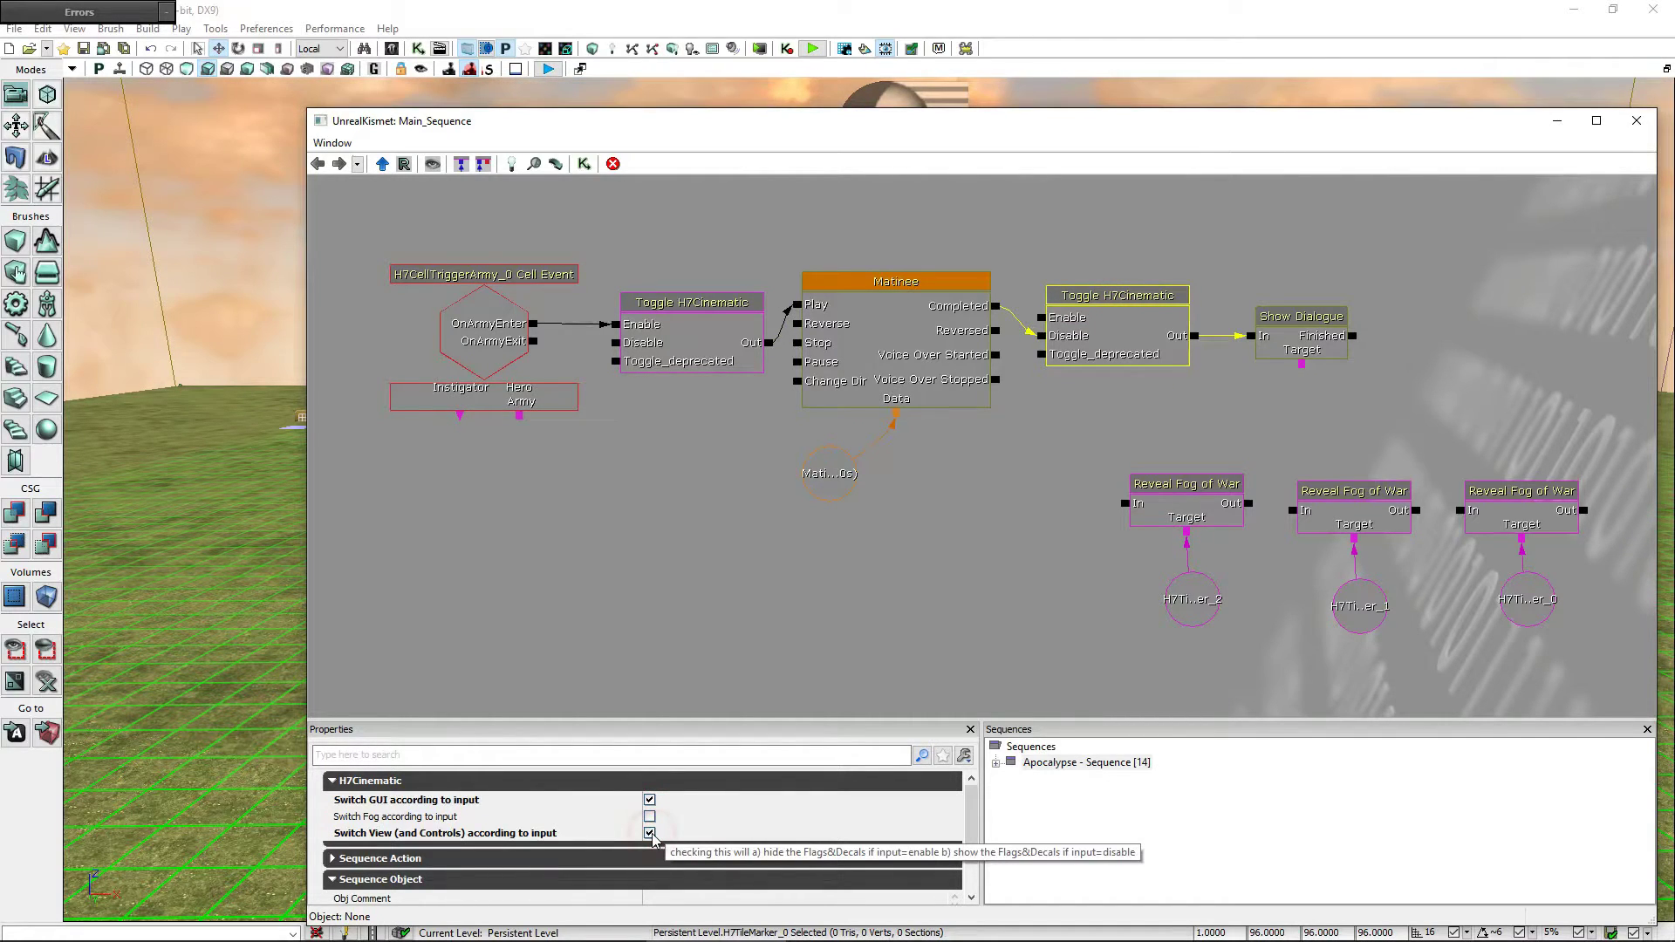
pyautogui.click(964, 542)
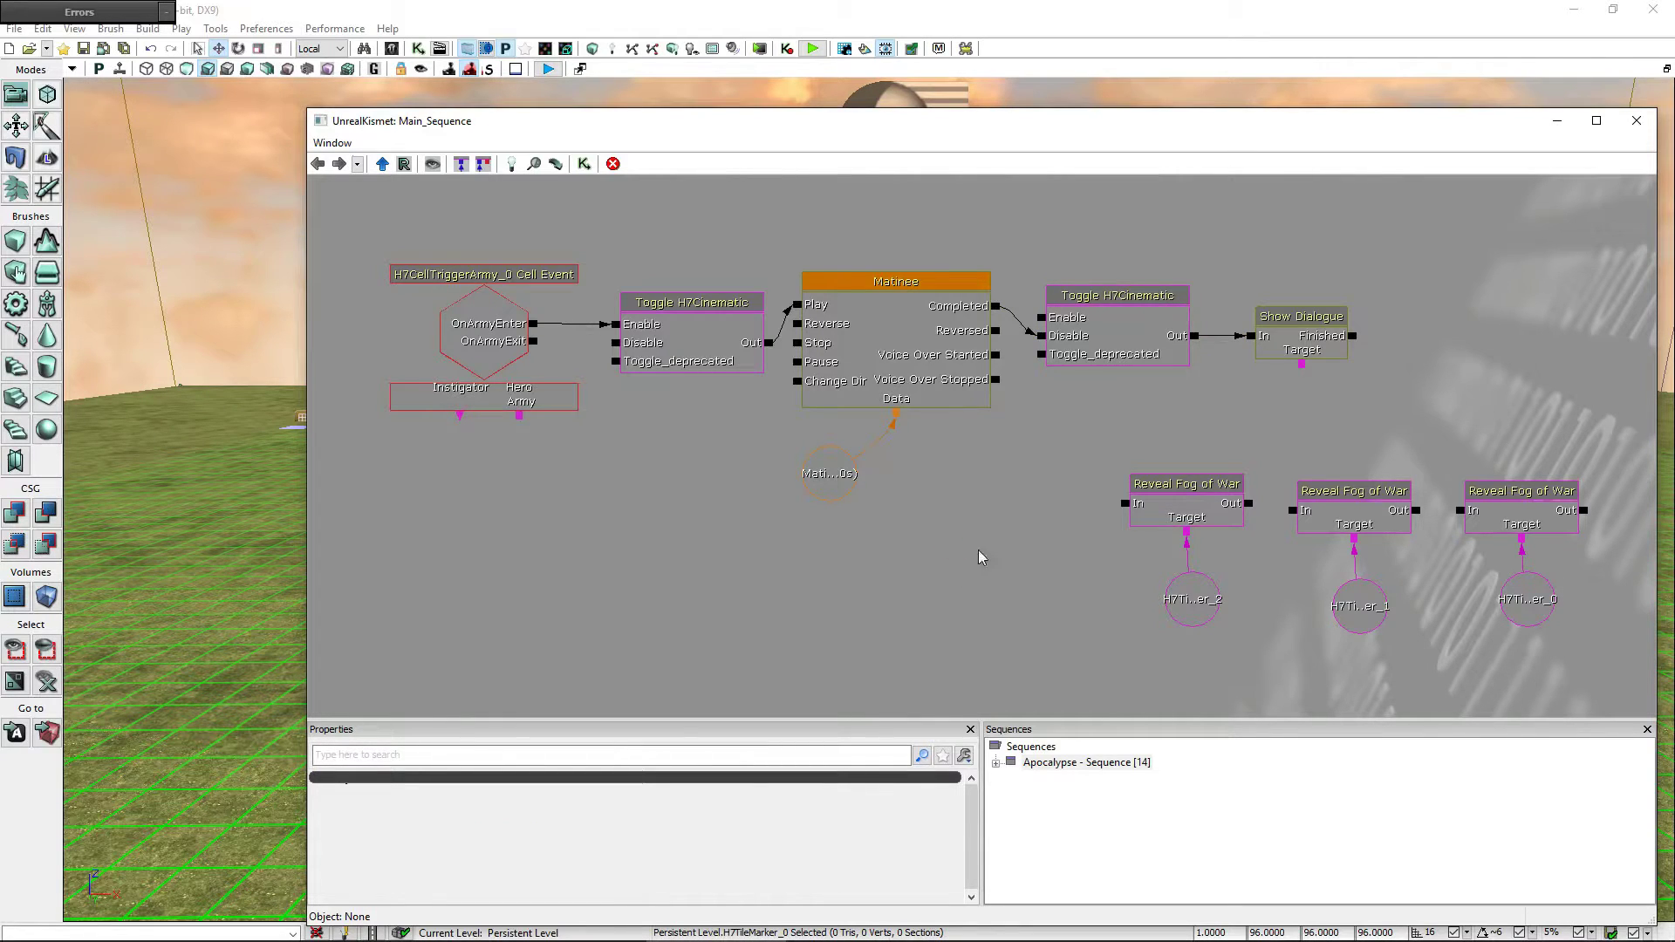
pyautogui.doubleClick(893, 283)
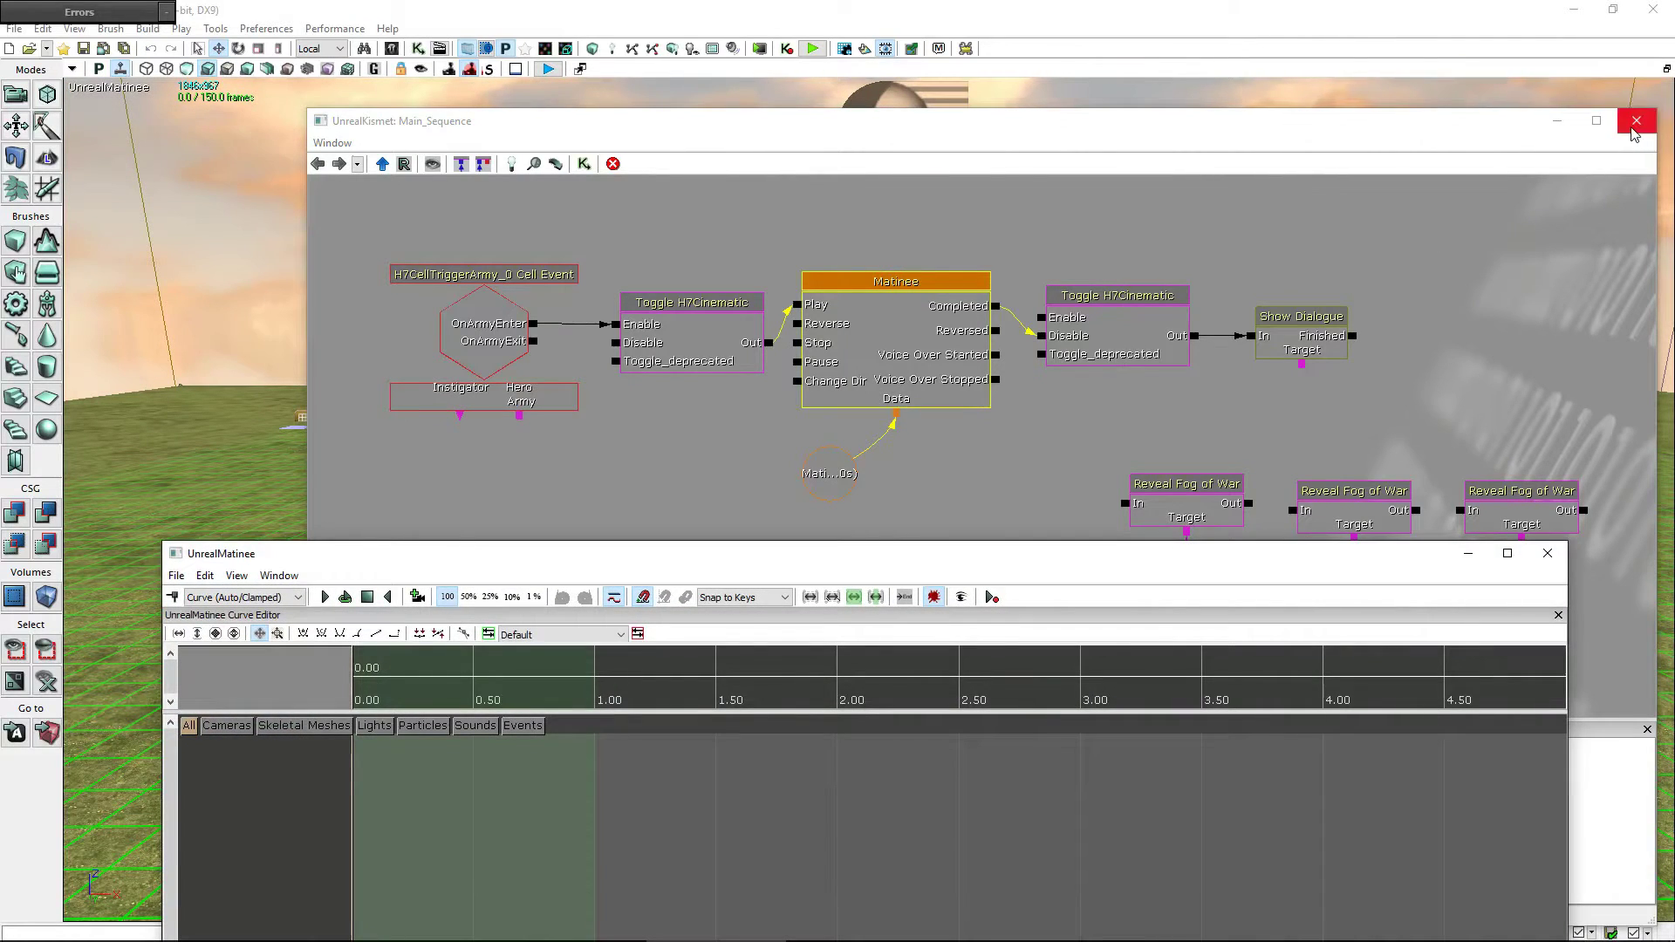
# - Close Kismet, fly the viewport to the tower and select the winged succubus
pyautogui.click(1637, 120)
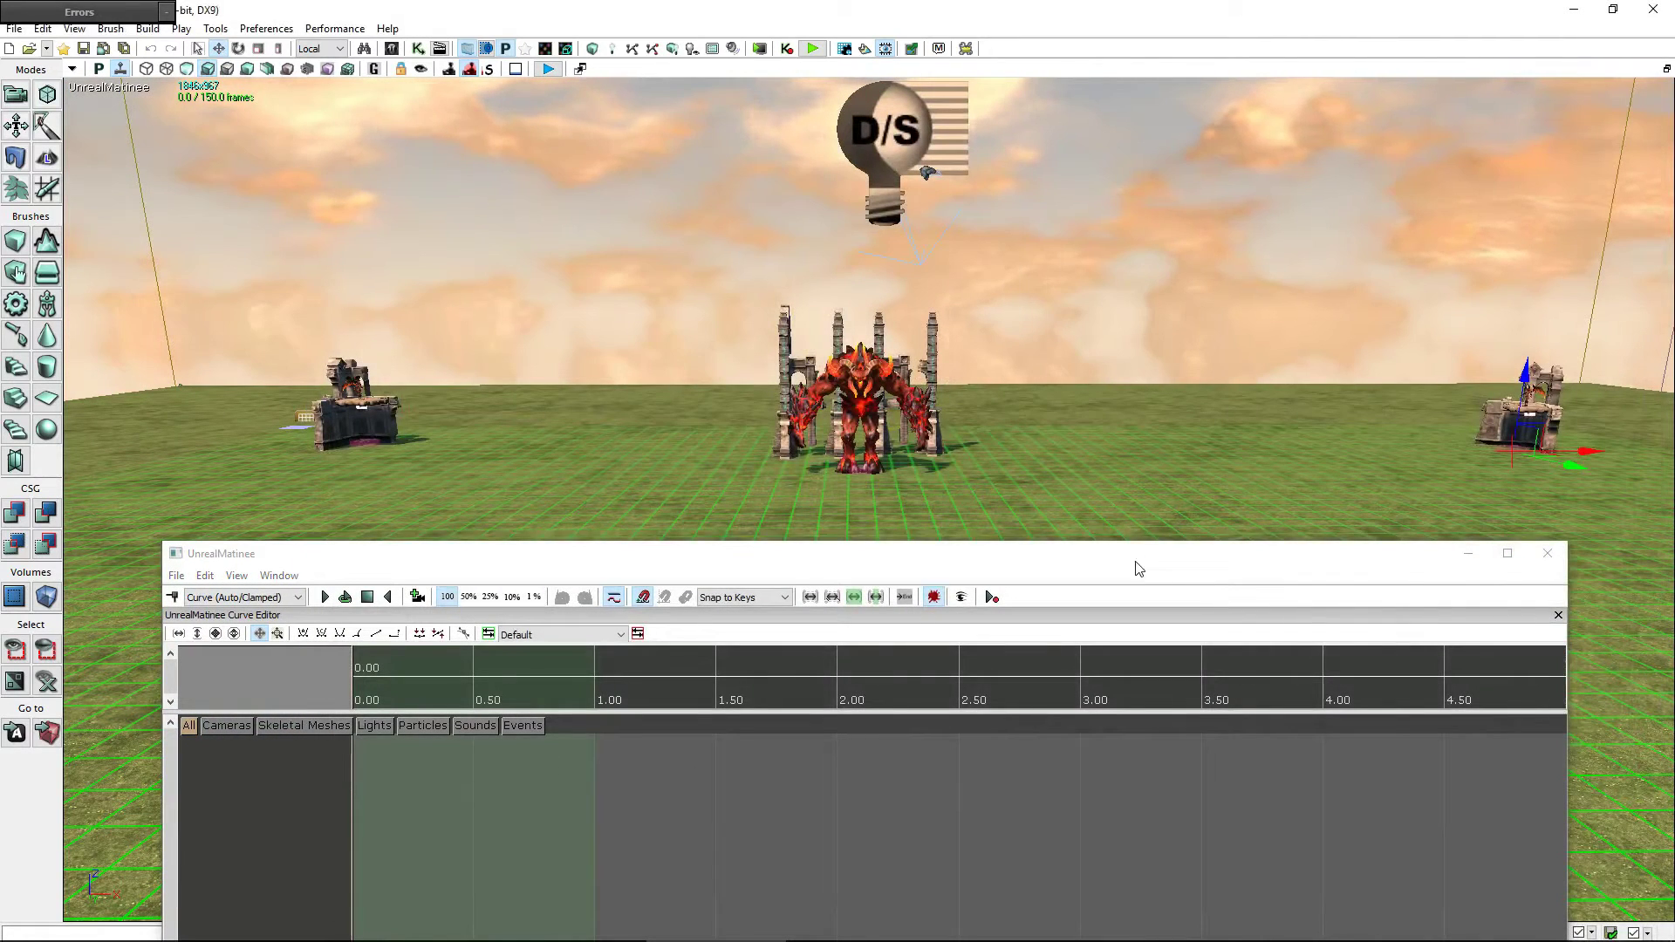
pyautogui.moveTo(1138, 569); pyautogui.dragTo(1157, 469)
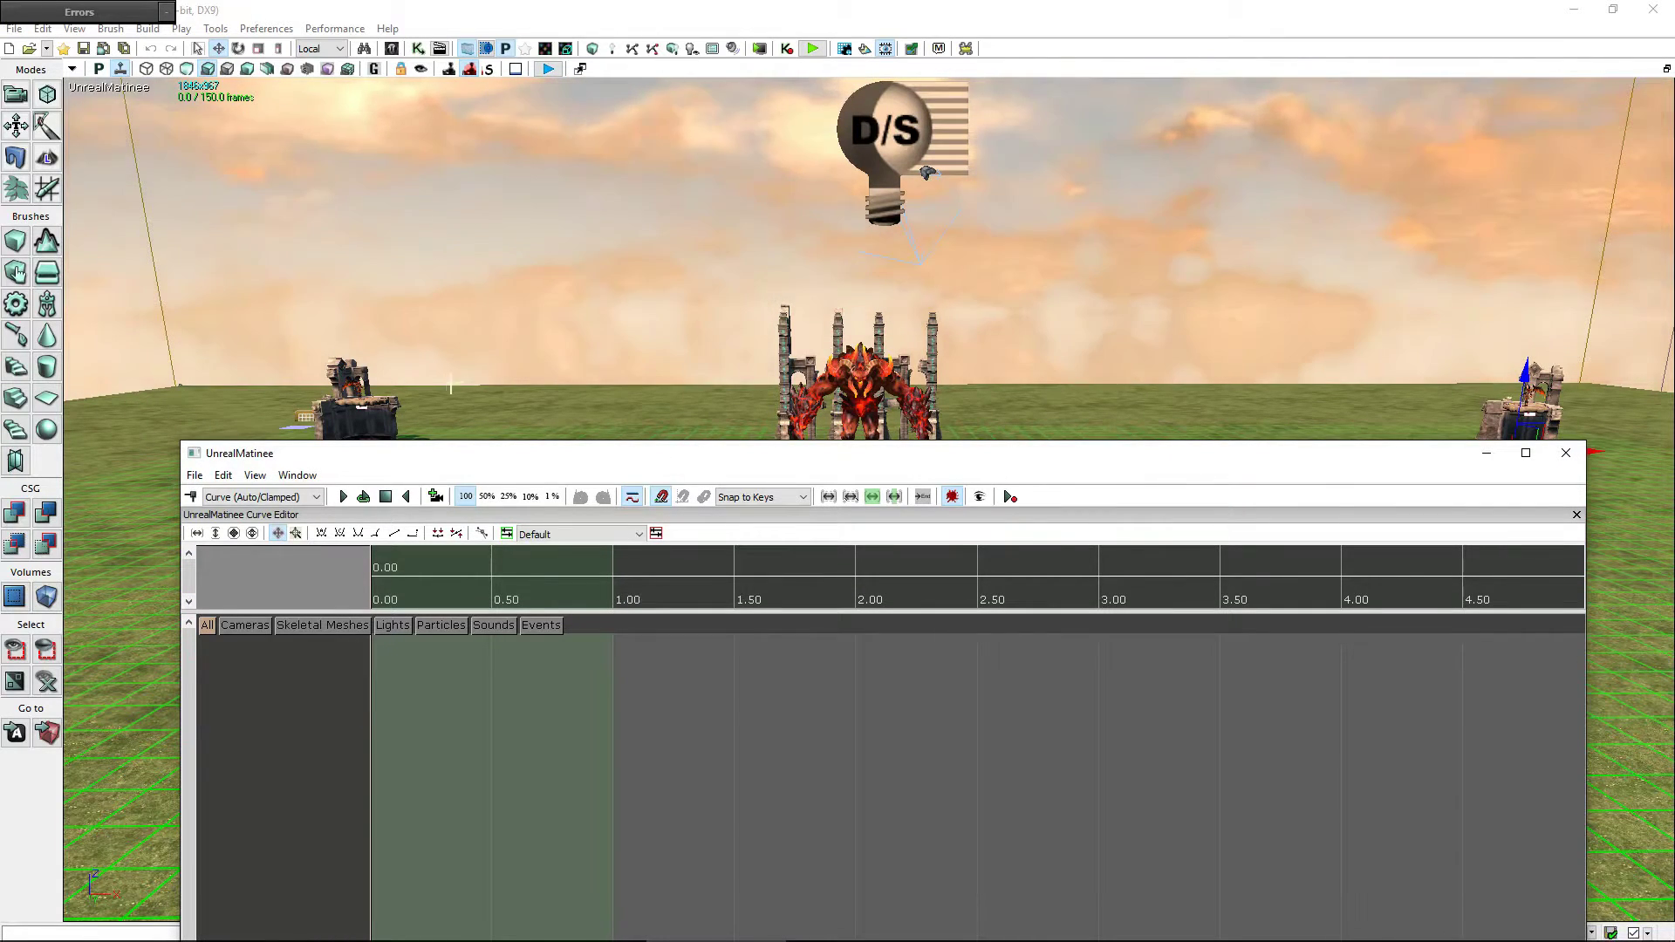
pyautogui.moveTo(1123, 337); pyautogui.dragTo(1091, 314)
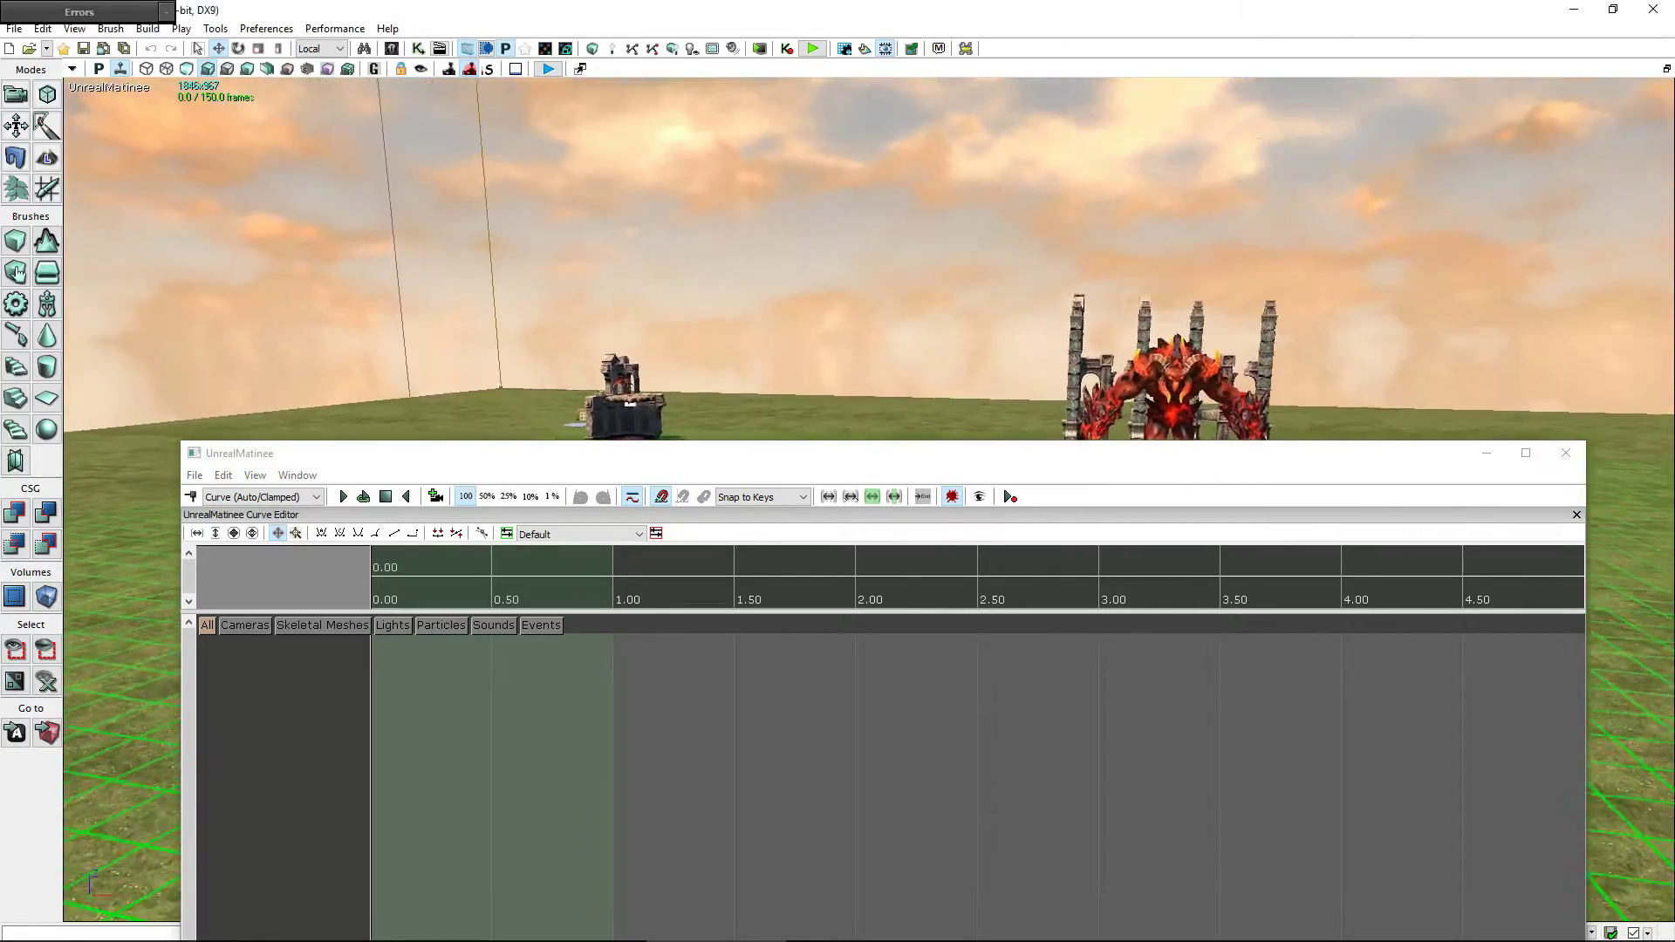
pyautogui.moveTo(1090, 314); pyautogui.dragTo(1048, 279, button='right')
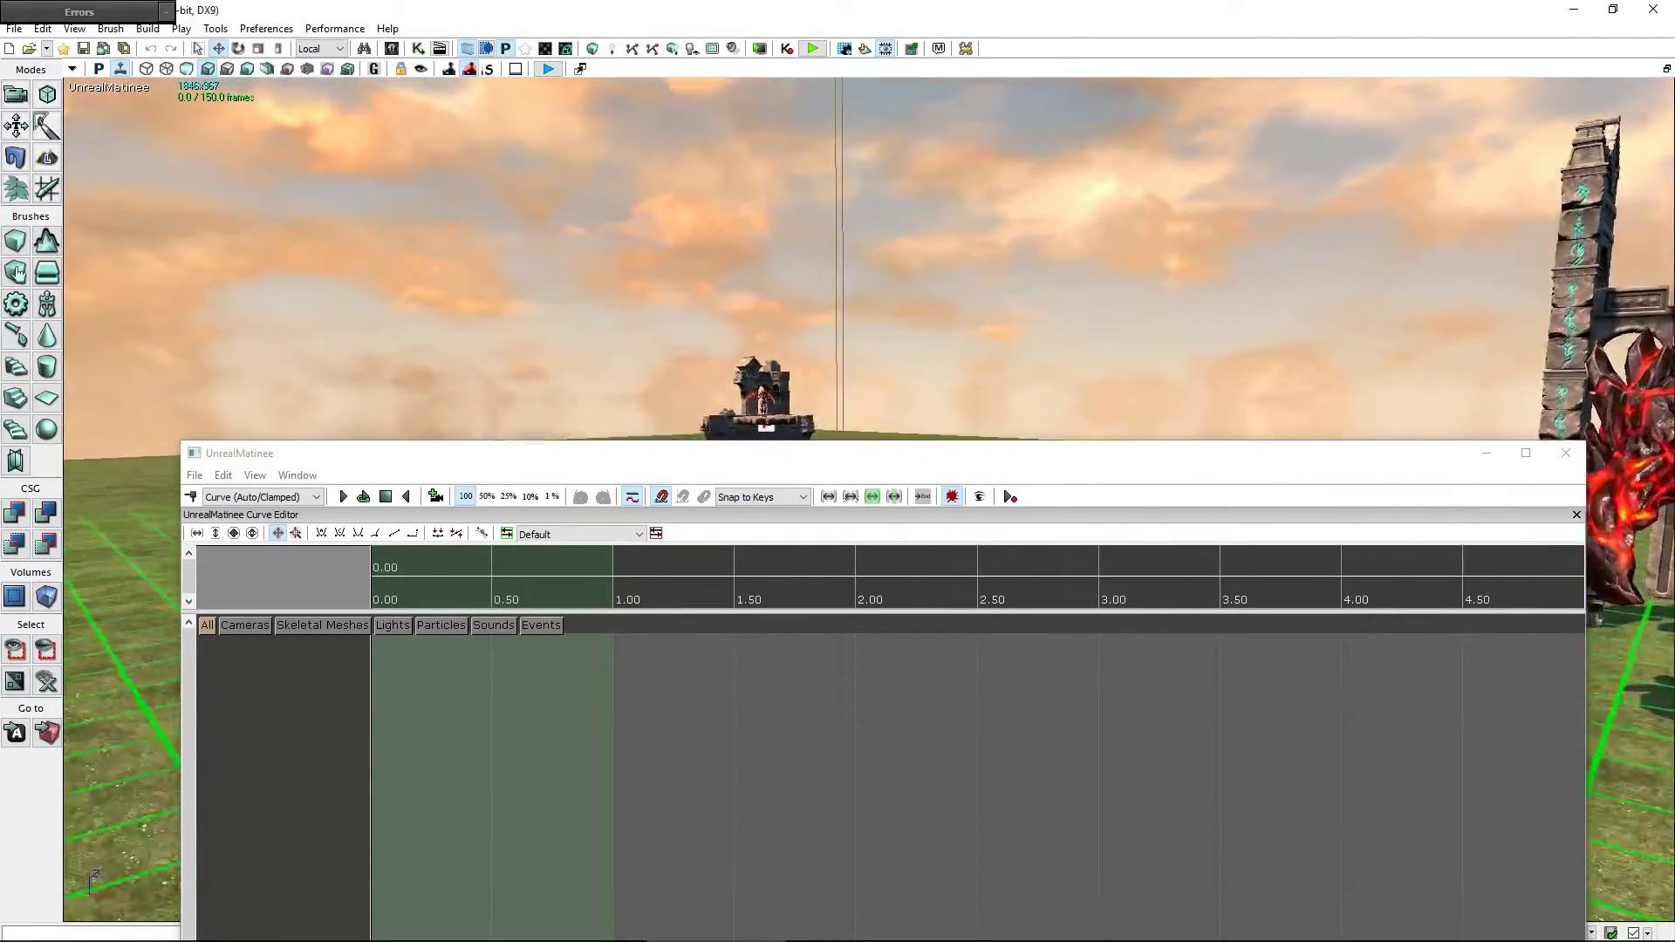
pyautogui.moveTo(1047, 279); pyautogui.dragTo(1047, 331)
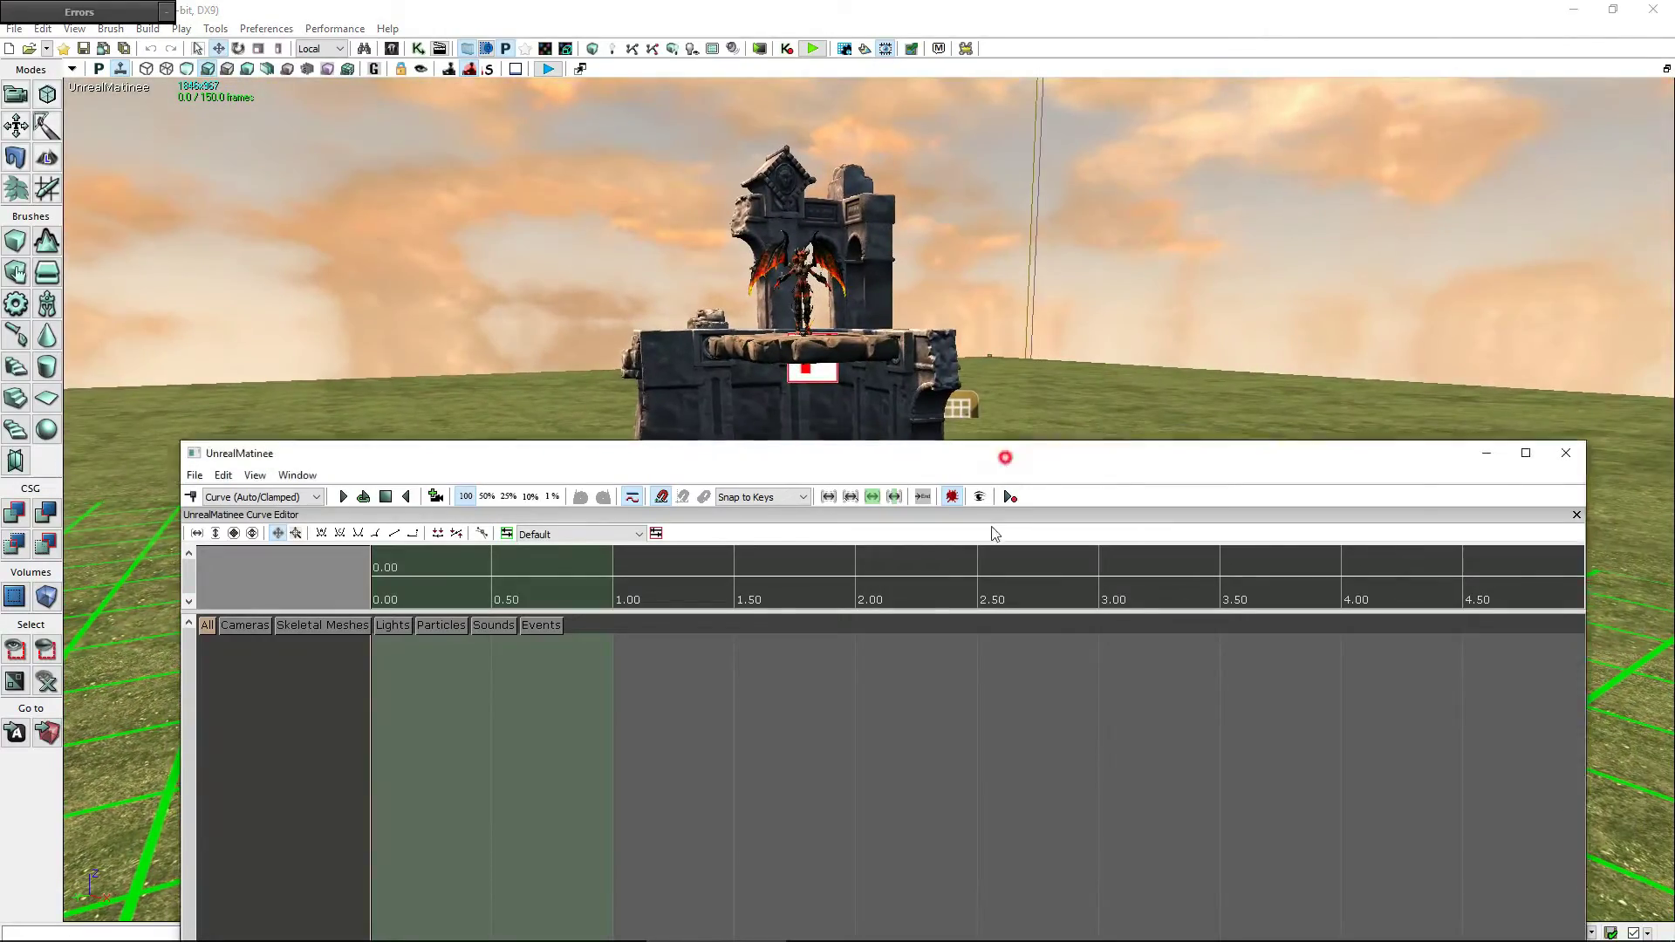
pyautogui.moveTo(1004, 453); pyautogui.dragTo(982, 679)
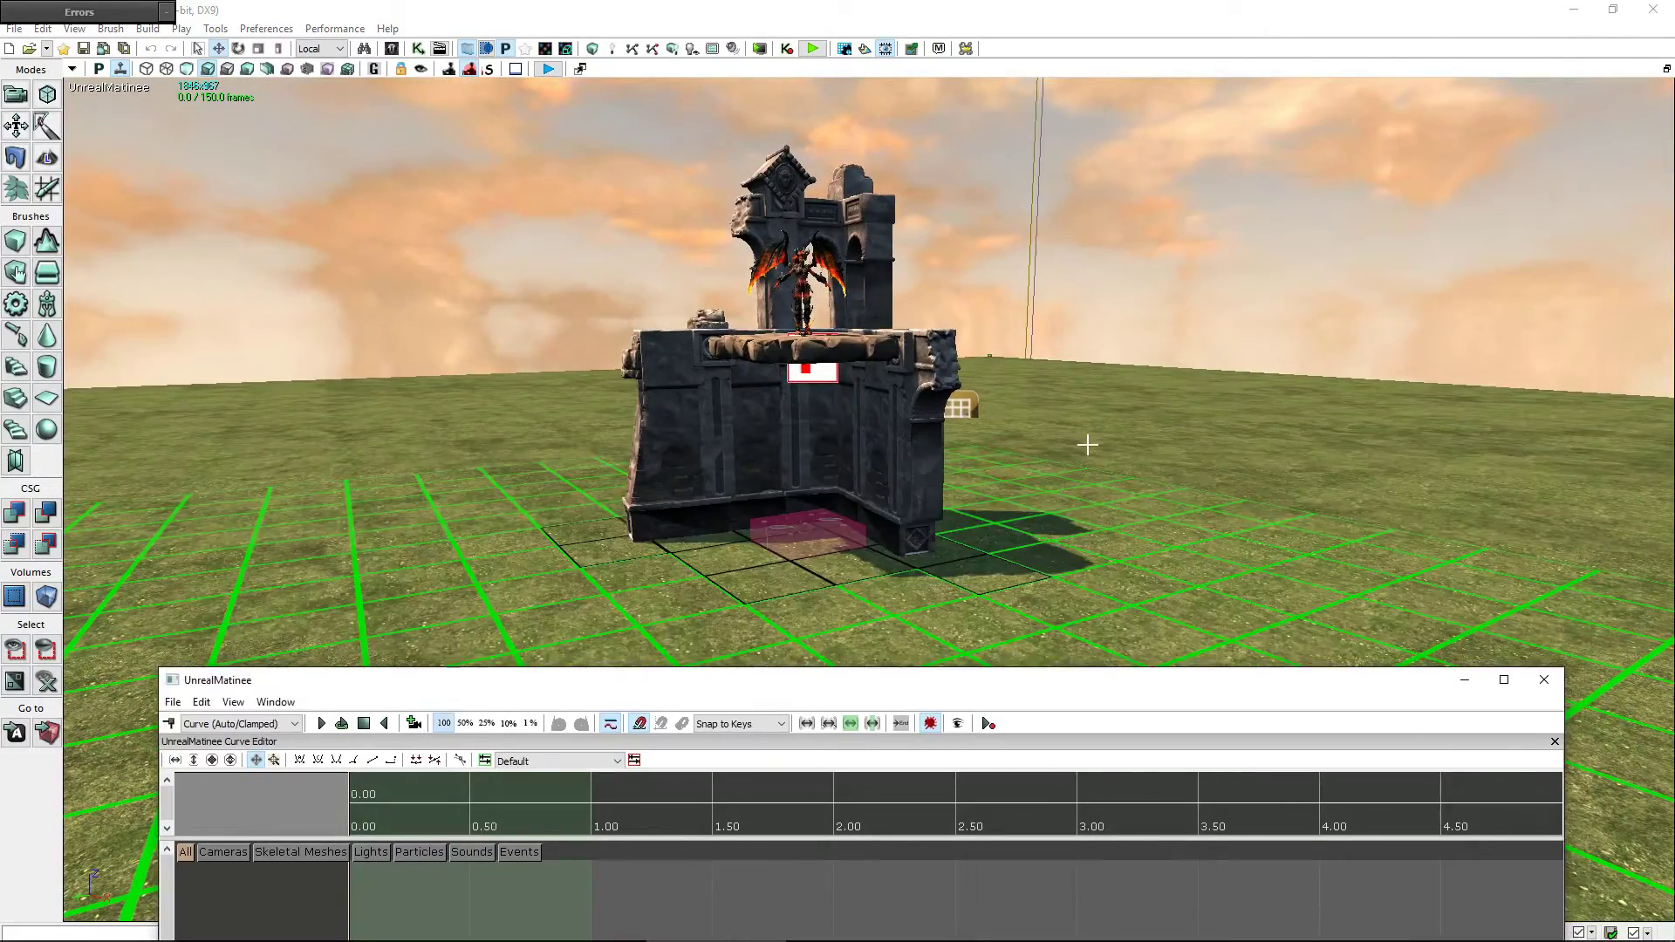
pyautogui.moveTo(1088, 446)
pyautogui.mouseDown(button='right')
pyautogui.moveTo(1088, 489)
pyautogui.moveTo(1088, 462)
pyautogui.mouseUp(button='right')
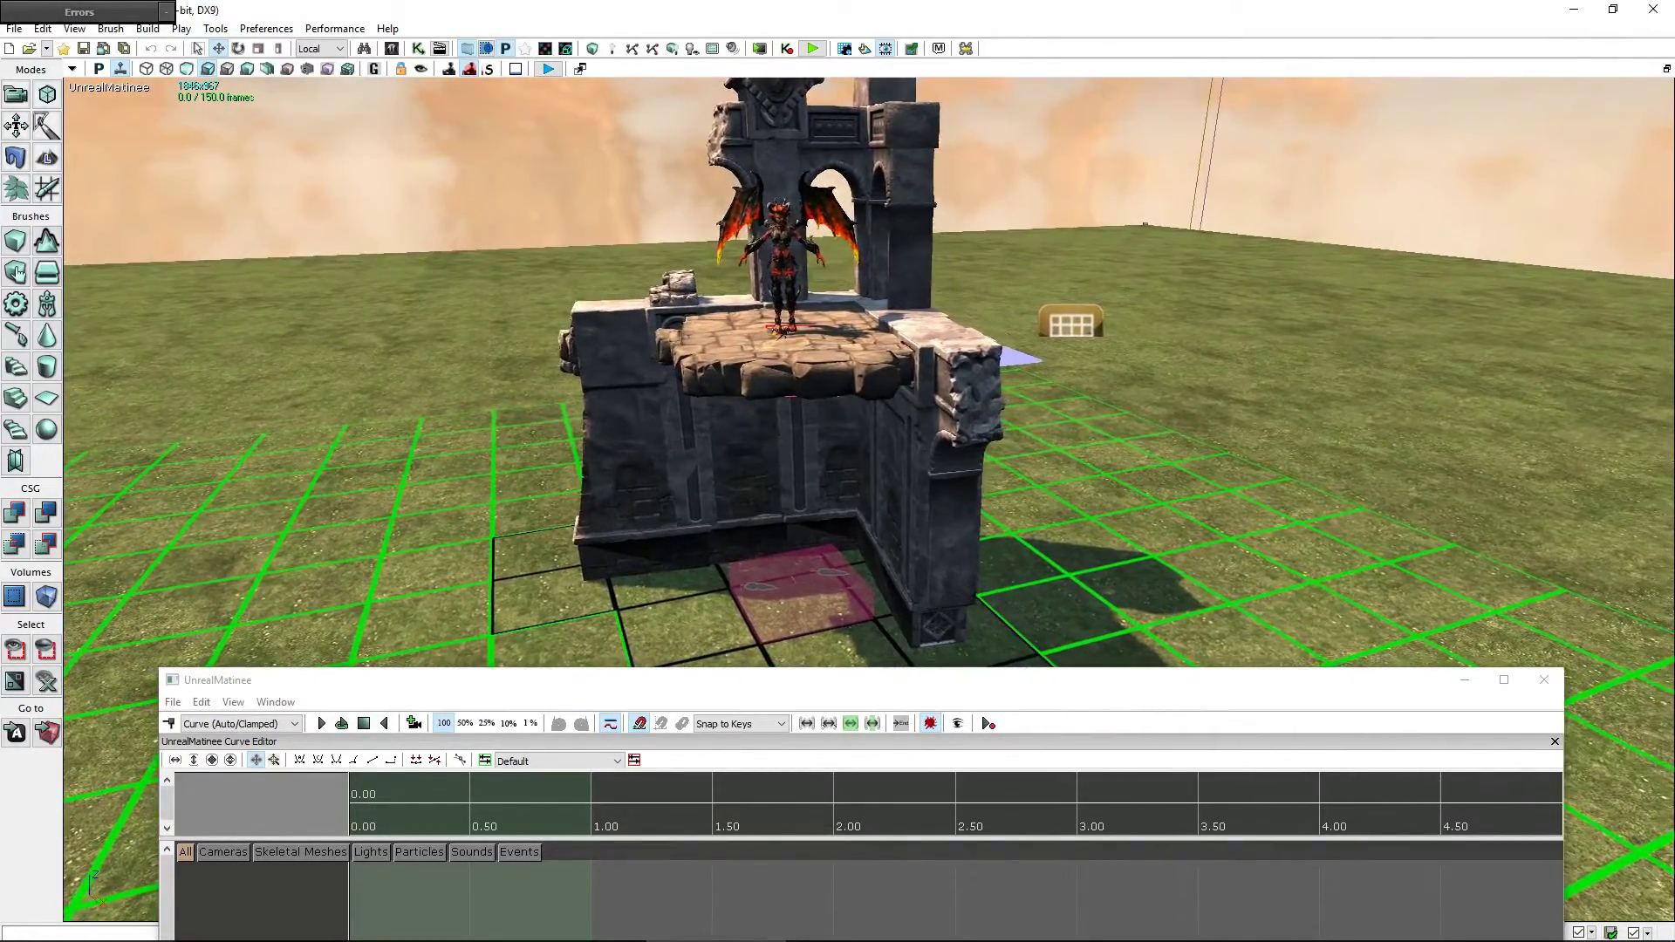
pyautogui.moveTo(844, 288); pyautogui.dragTo(844, 332)
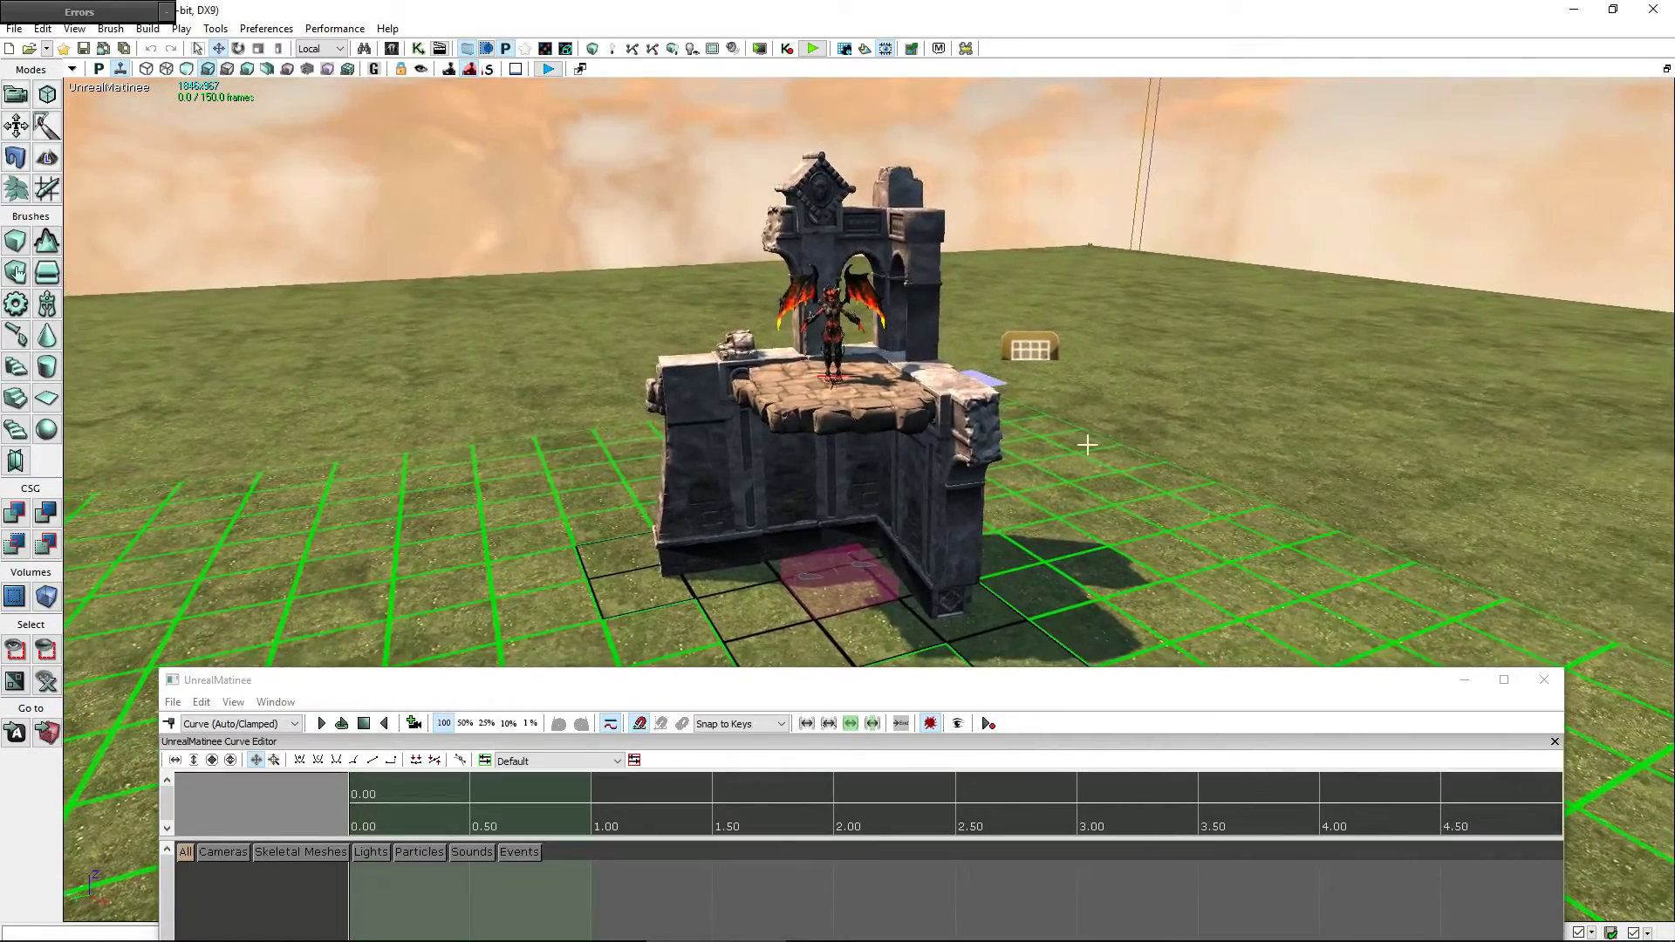
pyautogui.click(836, 308)
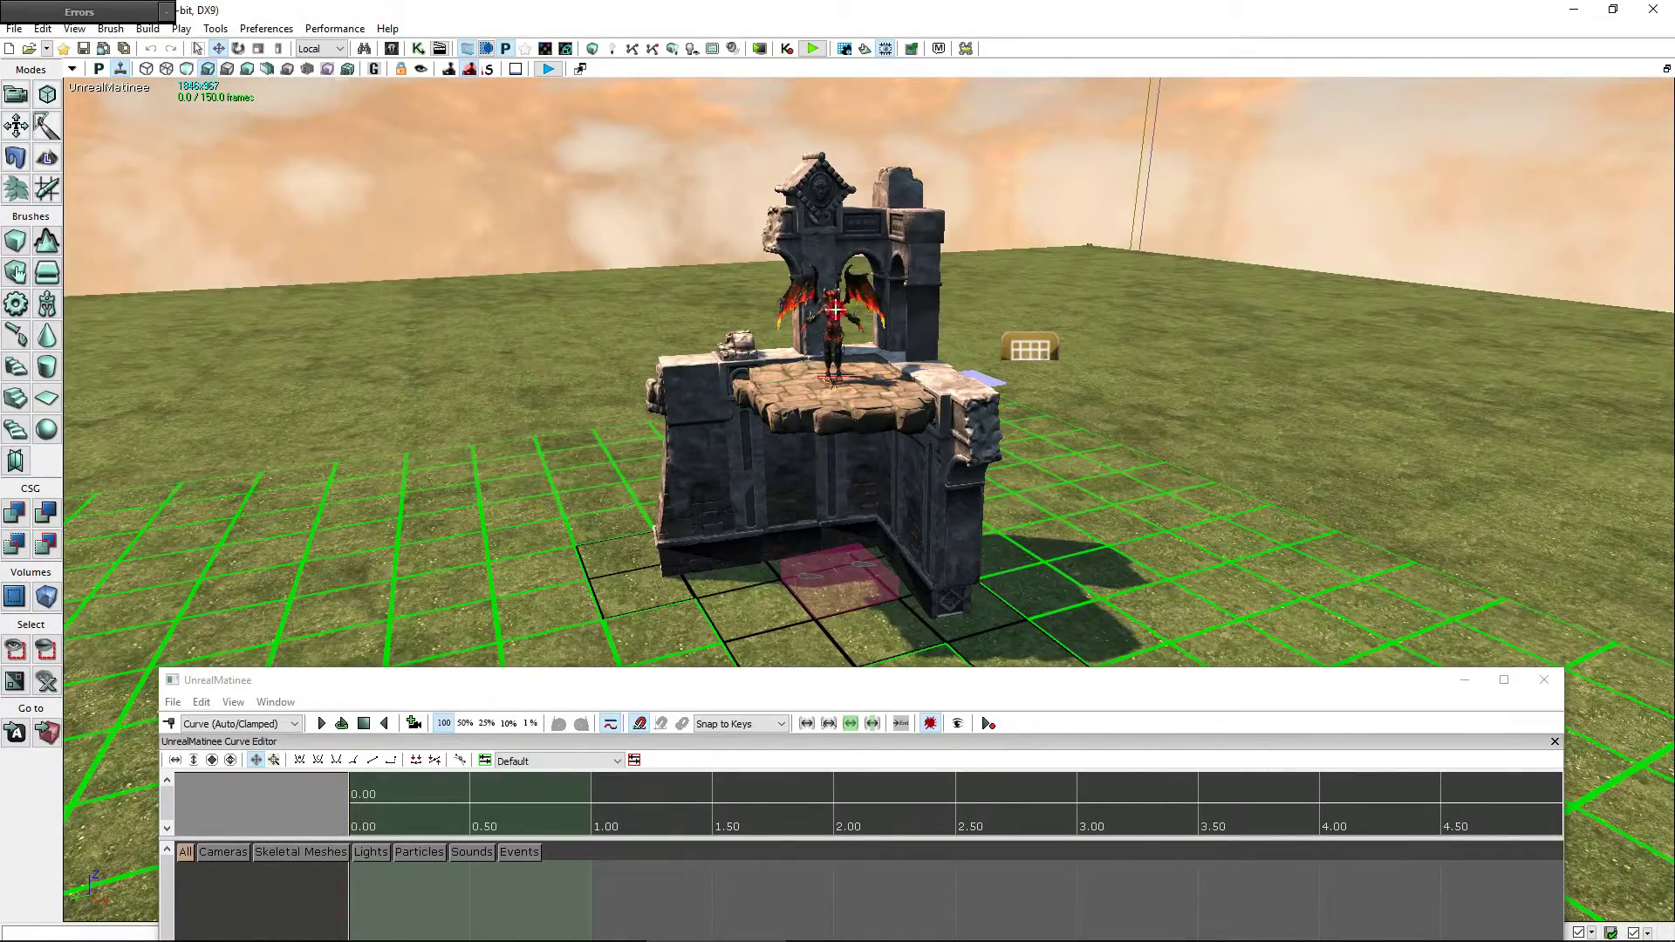
# - Save the level as Apocalypse.umap, leaving Interpolation Editing, and reopen UnrealMatinee
pyautogui.click(84, 49)
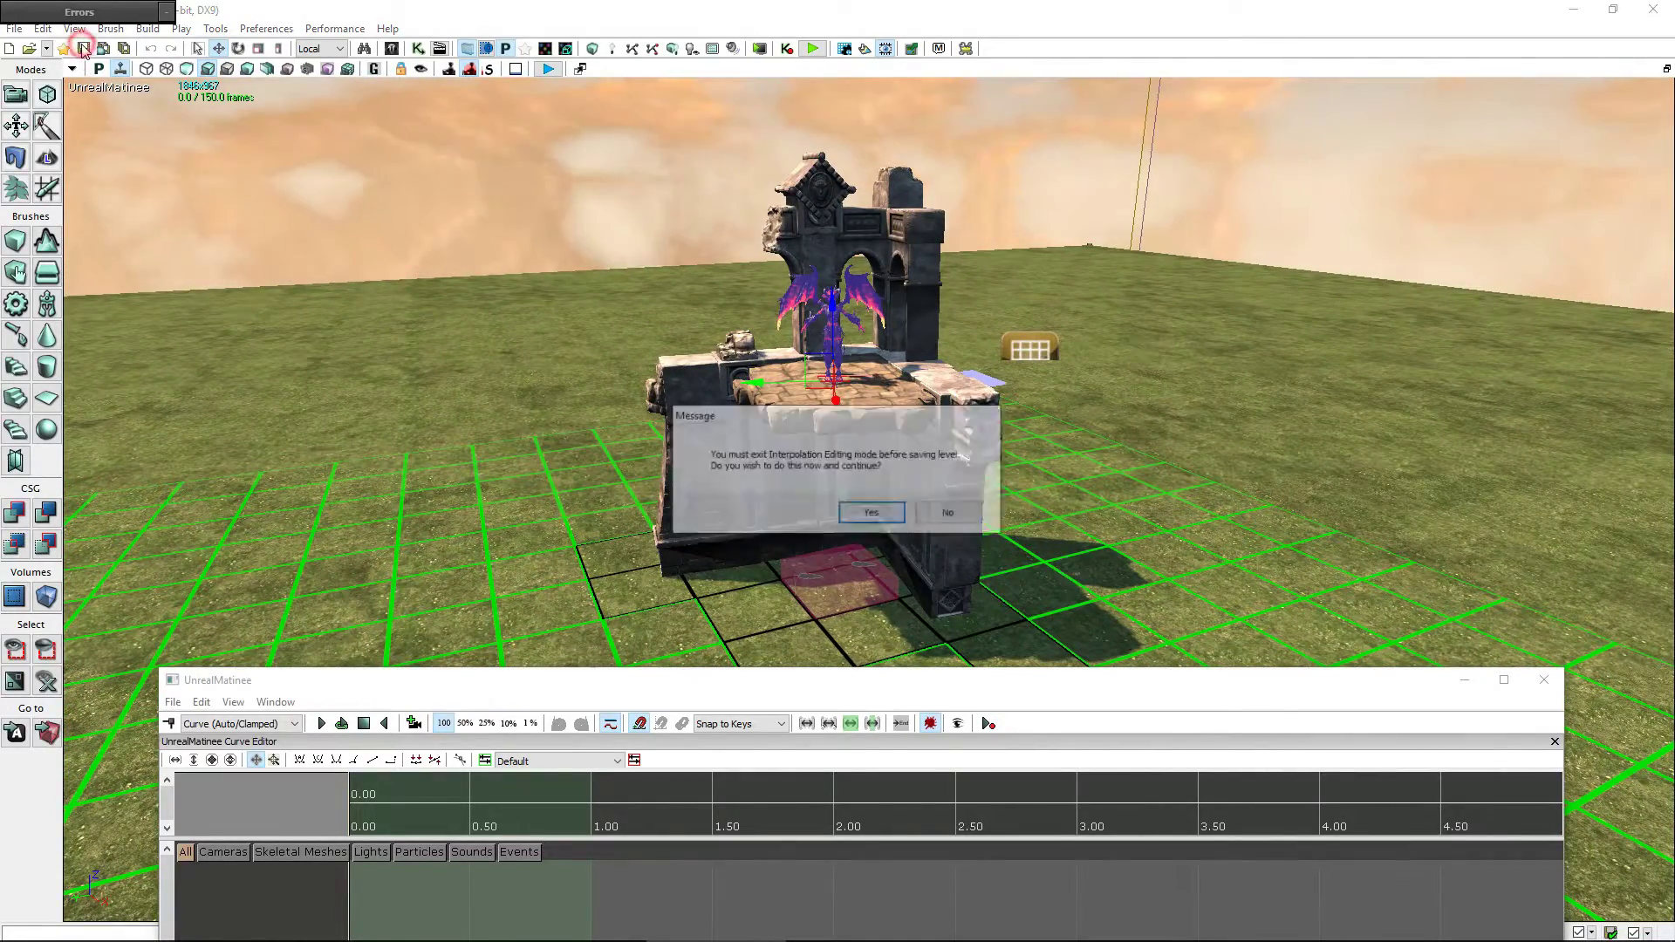
pyautogui.click(888, 517)
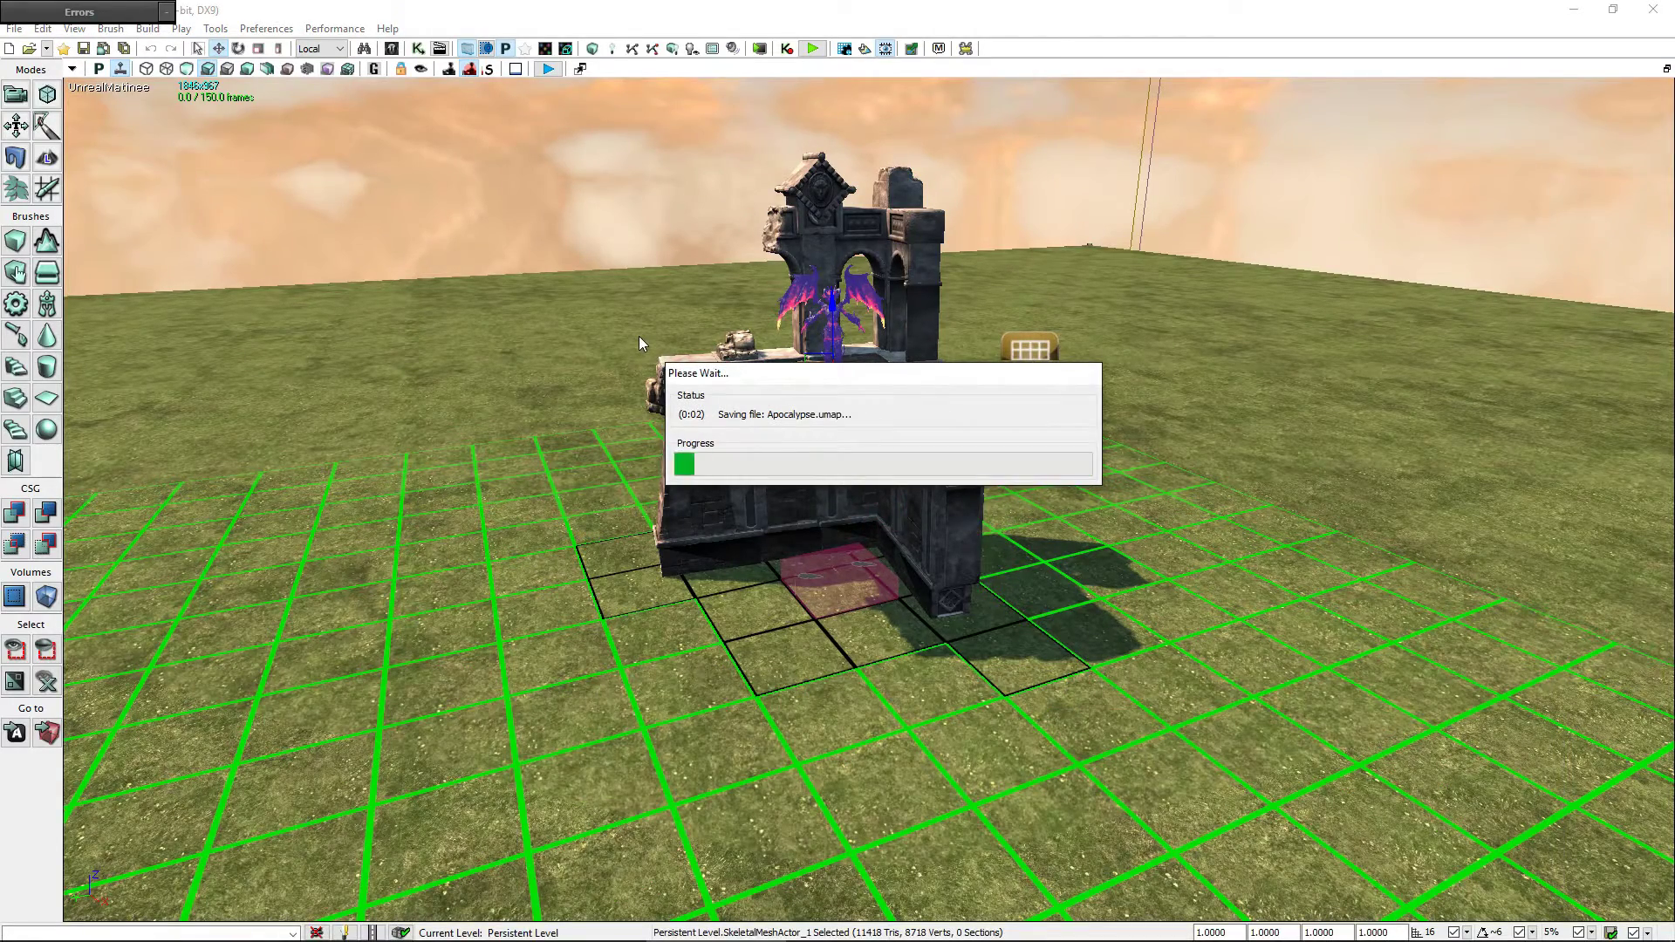
pyautogui.click(441, 49)
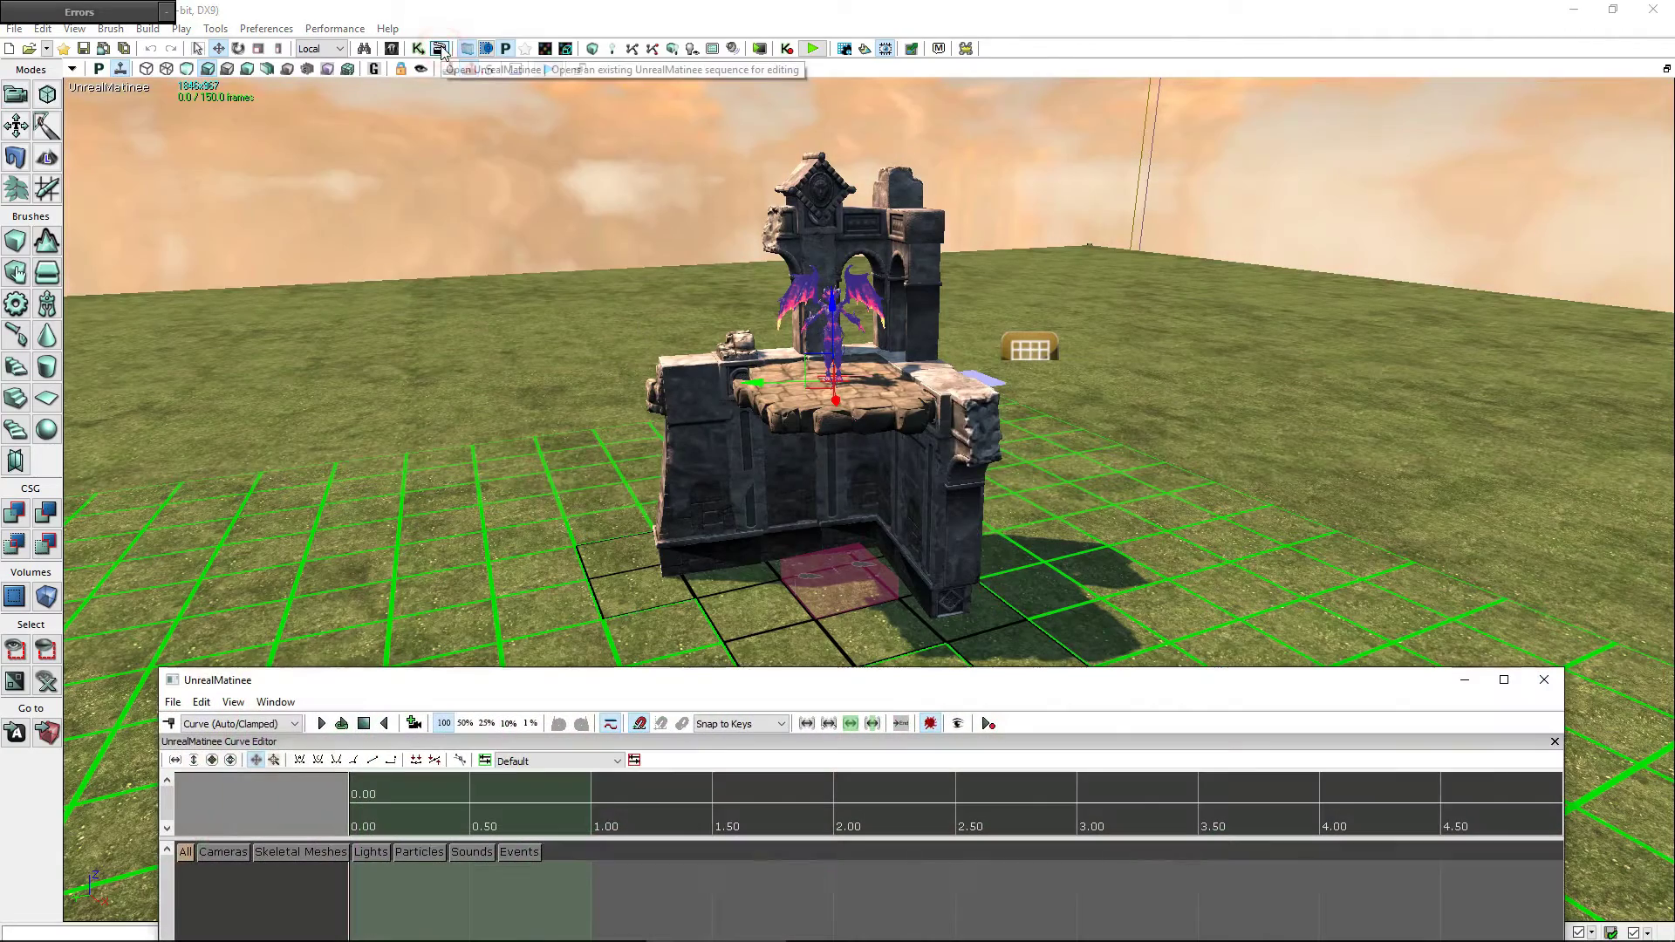
# - Add a new skeletal mesh group named Left_Succubus in Matinee
pyautogui.moveTo(1043, 686); pyautogui.dragTo(1106, 161)
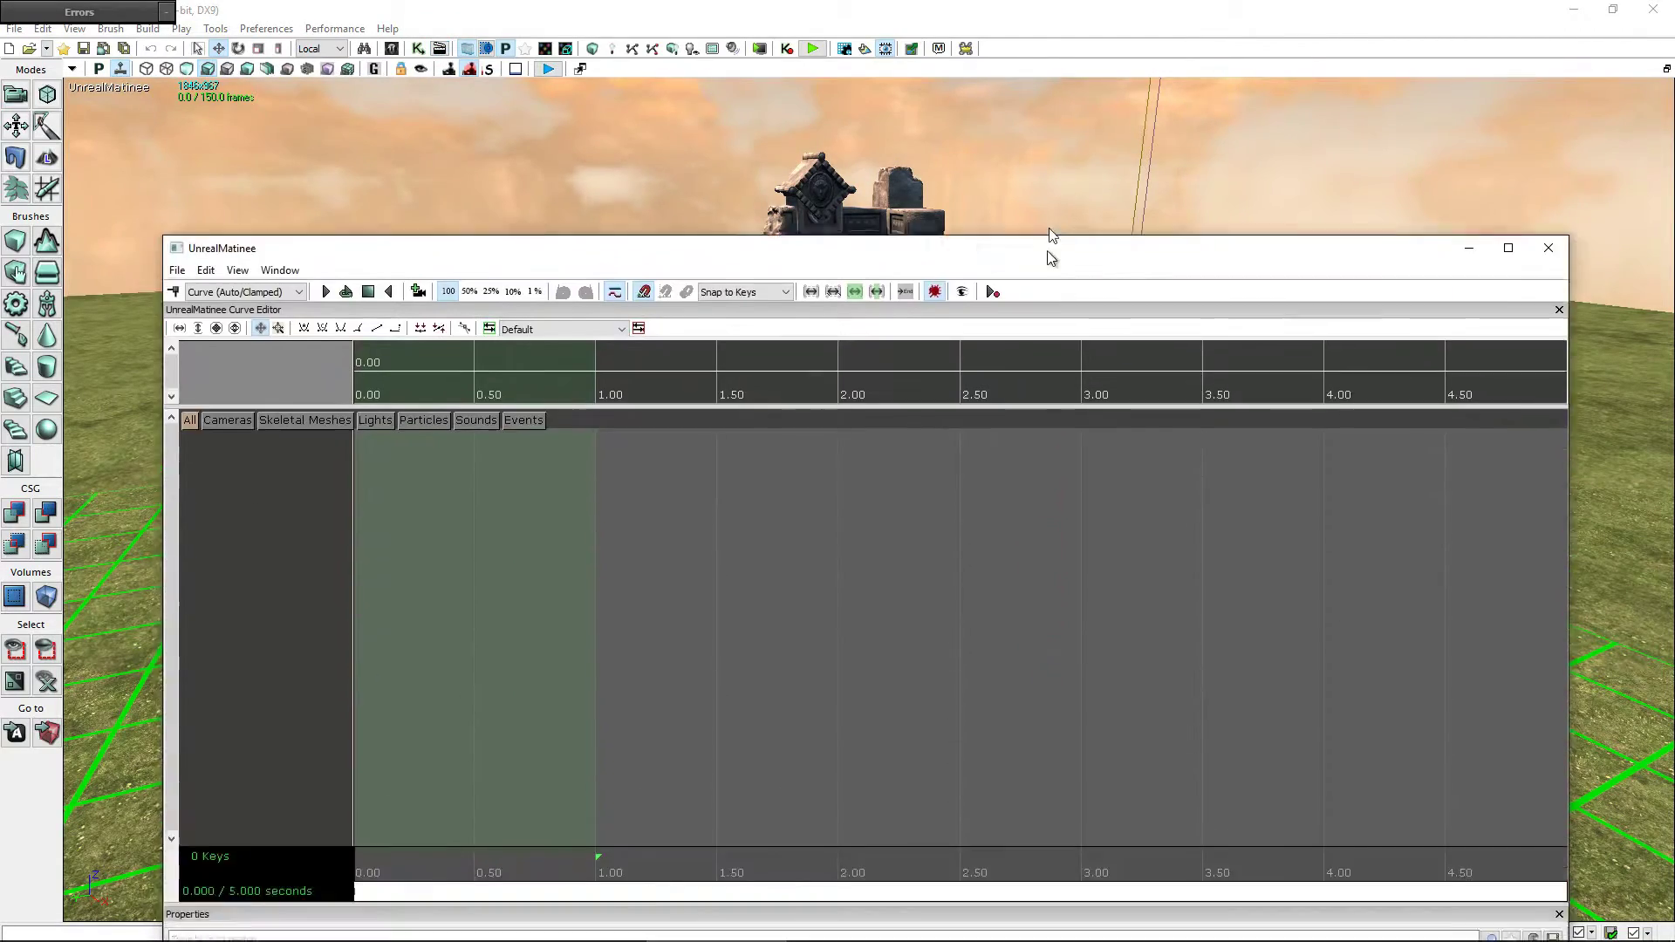
pyautogui.rightClick(321, 362)
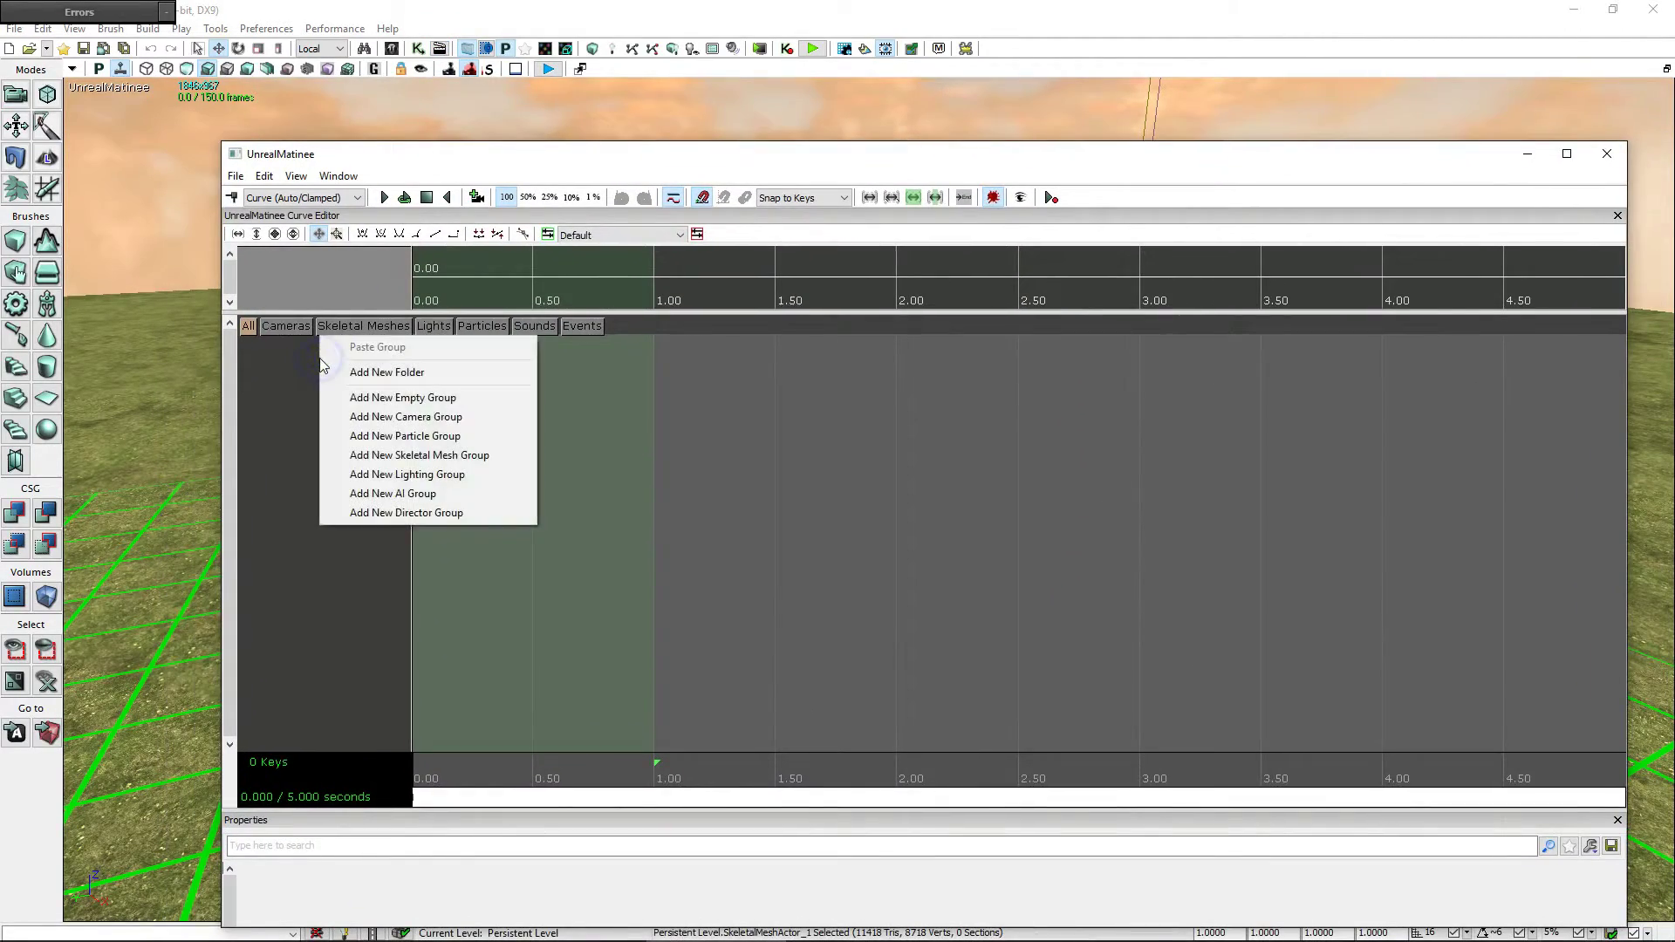
pyautogui.click(511, 462)
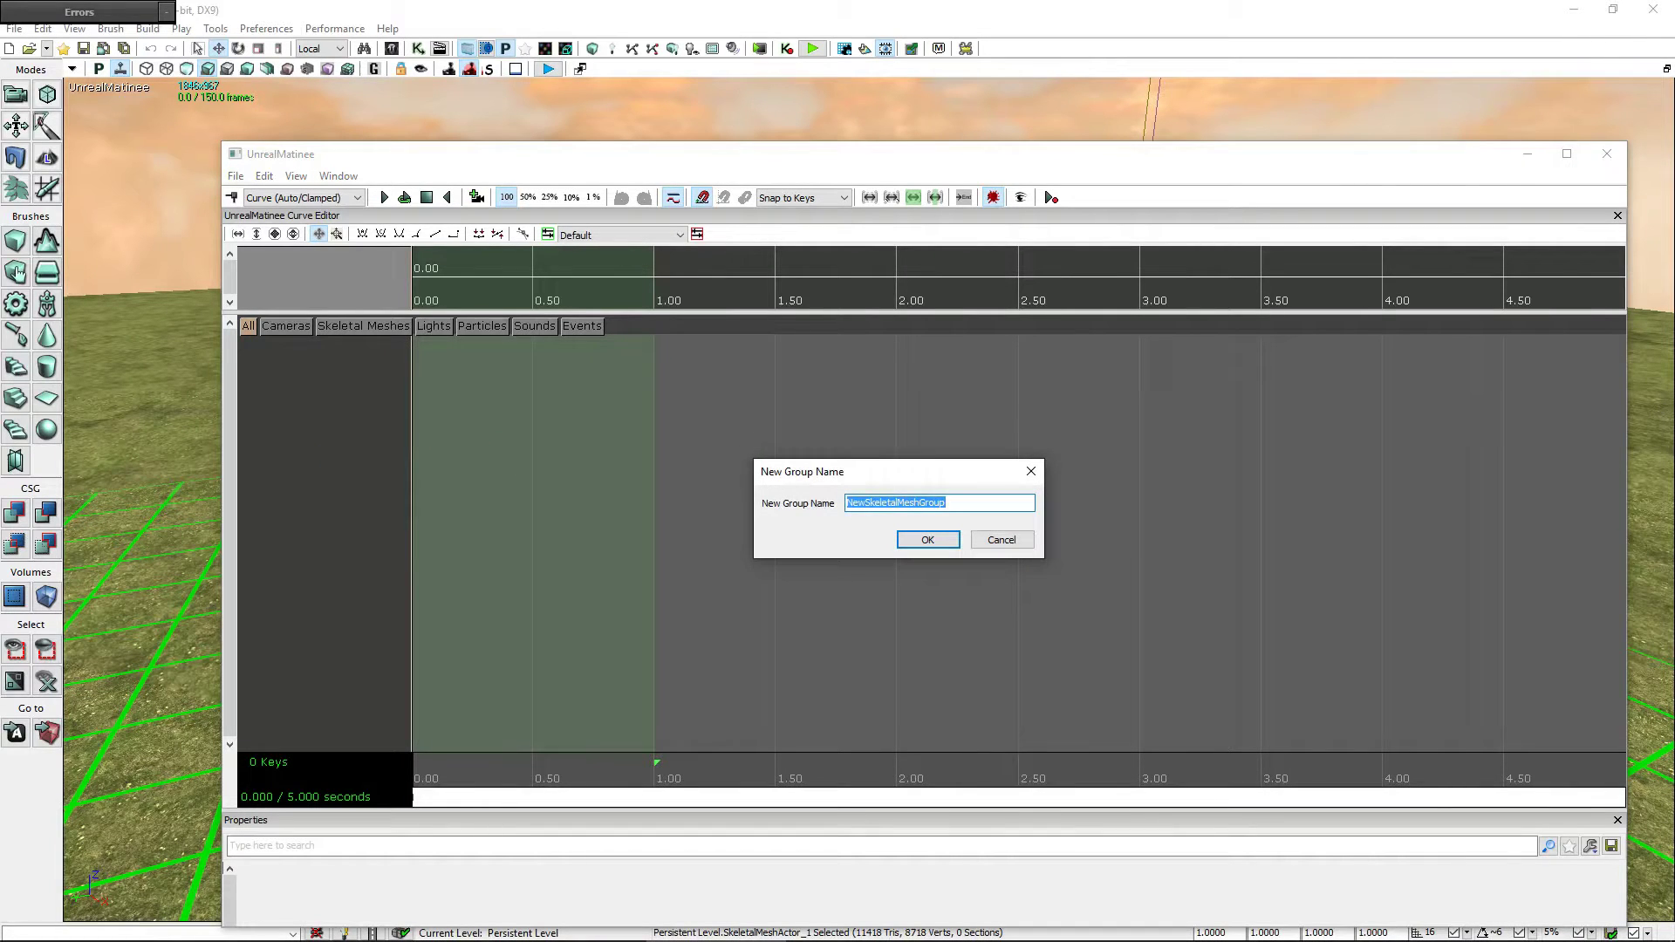
pyautogui.write('Le')
pyautogui.write('s')
pyautogui.press('Return')
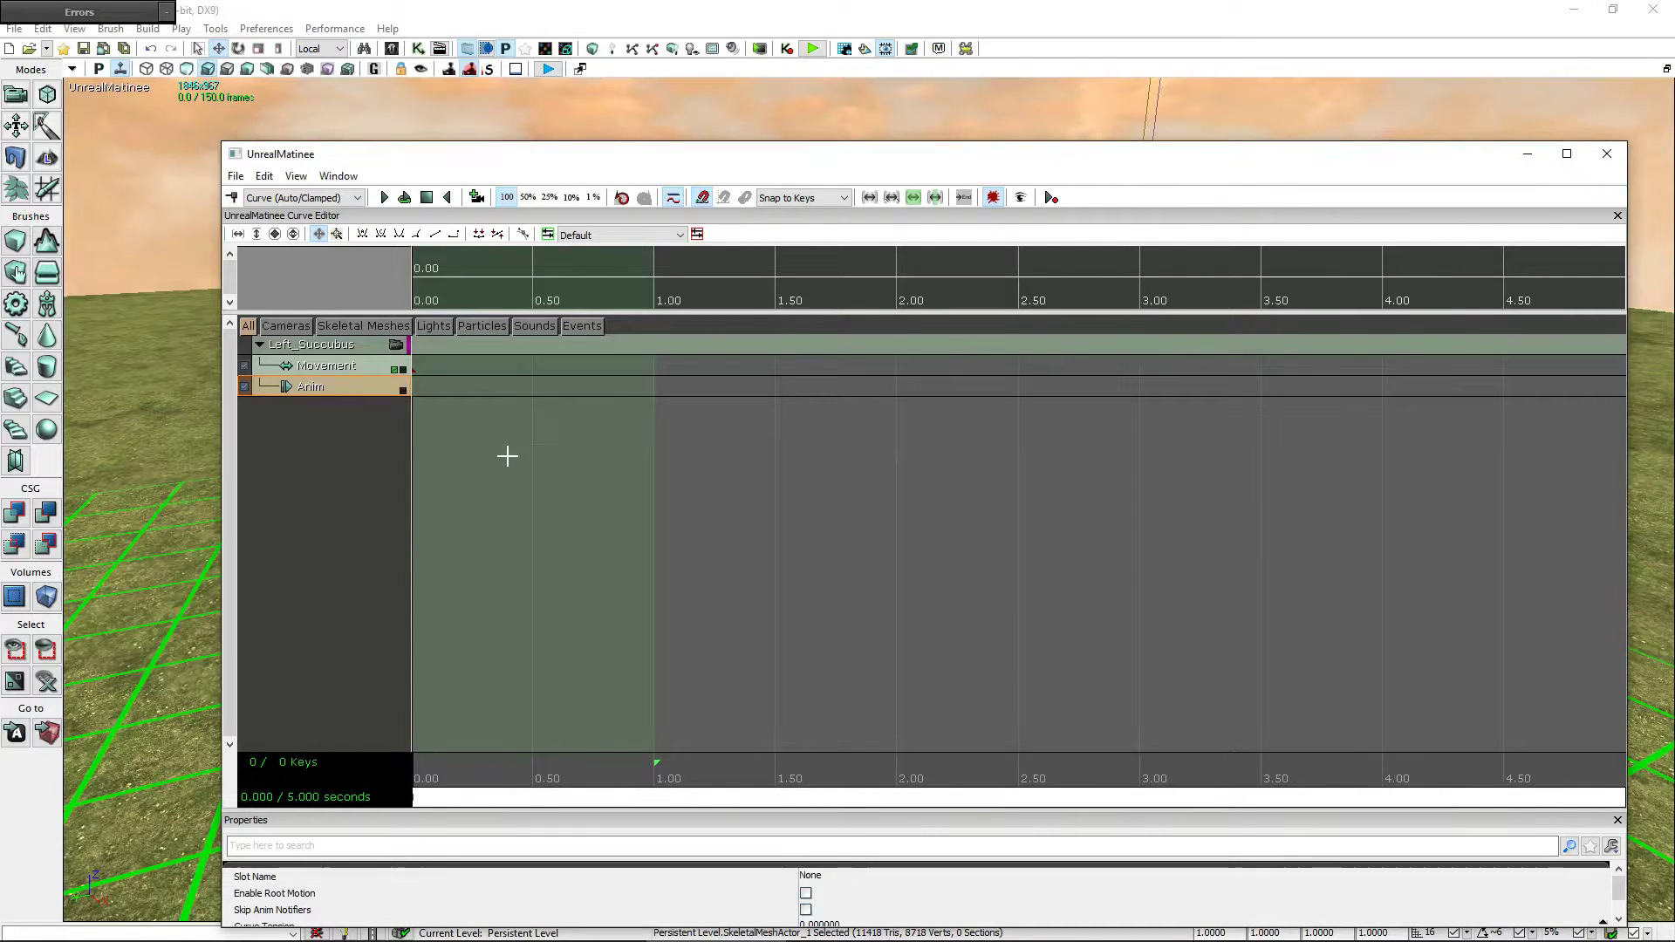
# - Delete the group's Movement track, leaving only Anim, and bring up the Content Browser
pyautogui.rightClick(351, 365)
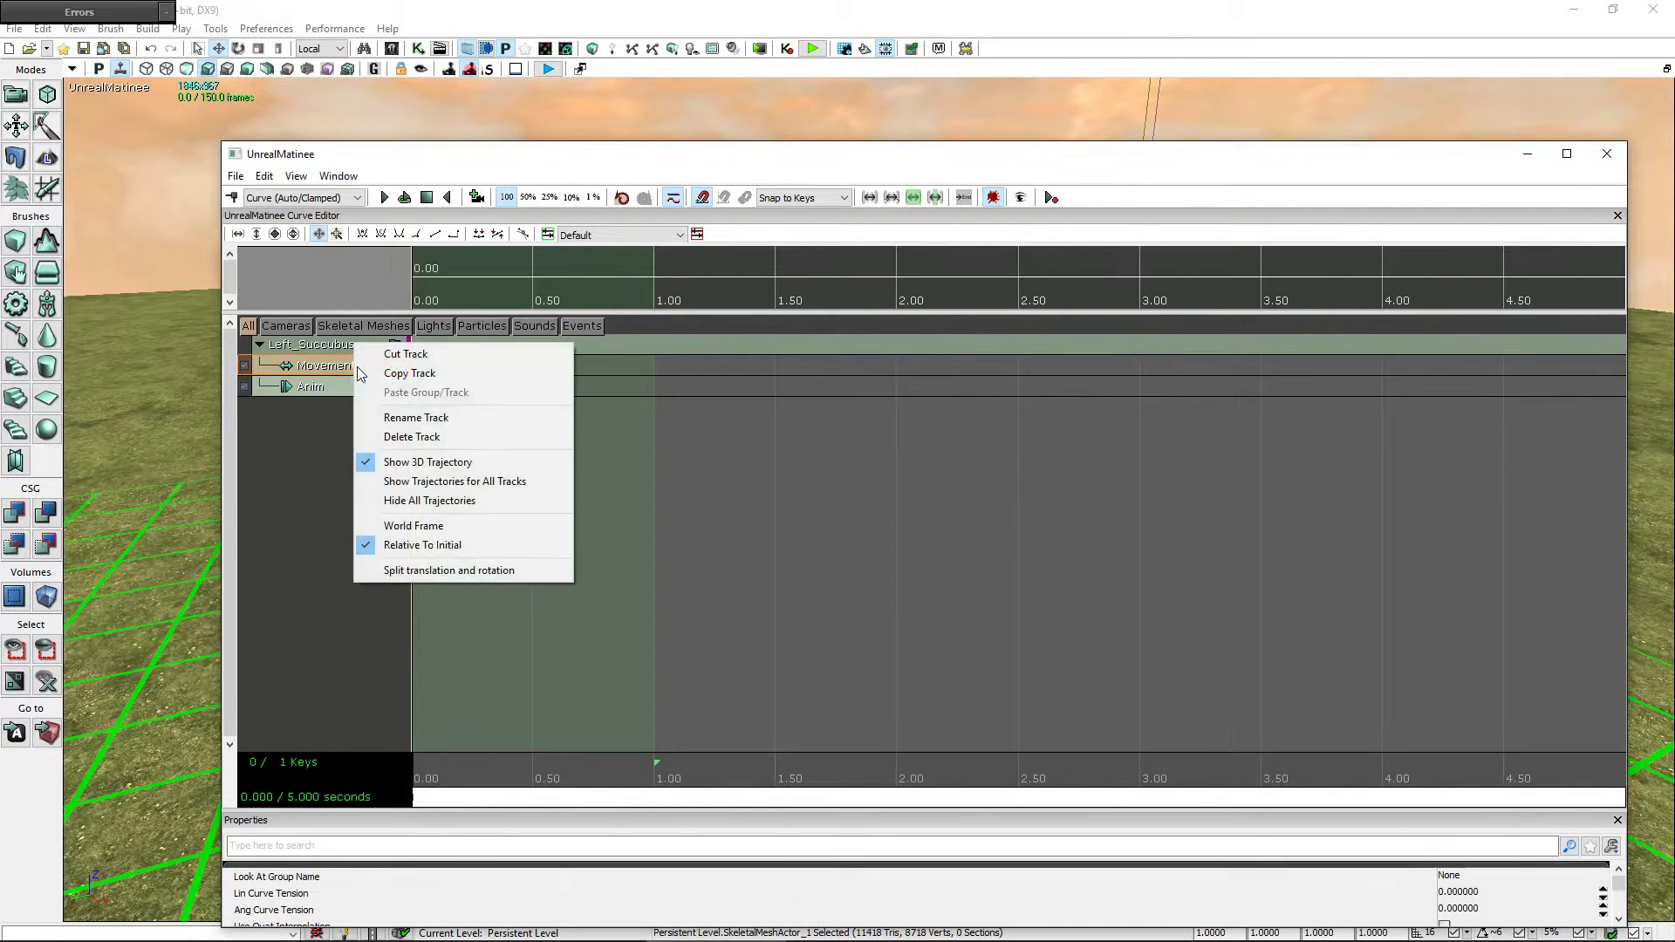
pyautogui.click(417, 436)
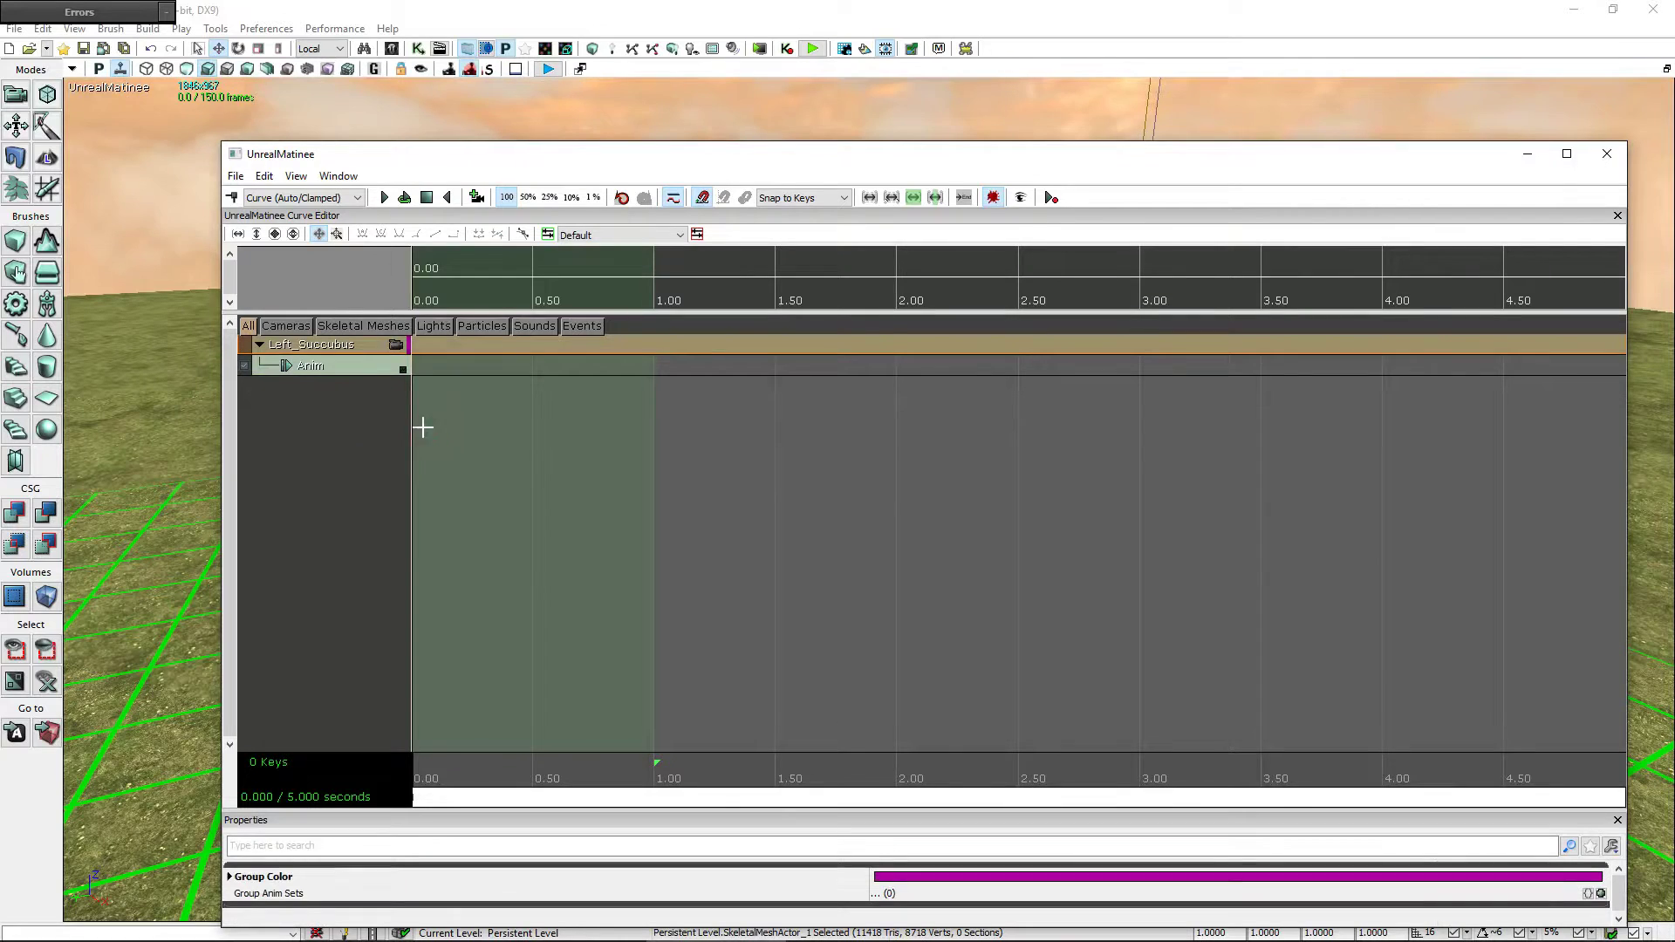
pyautogui.click(391, 50)
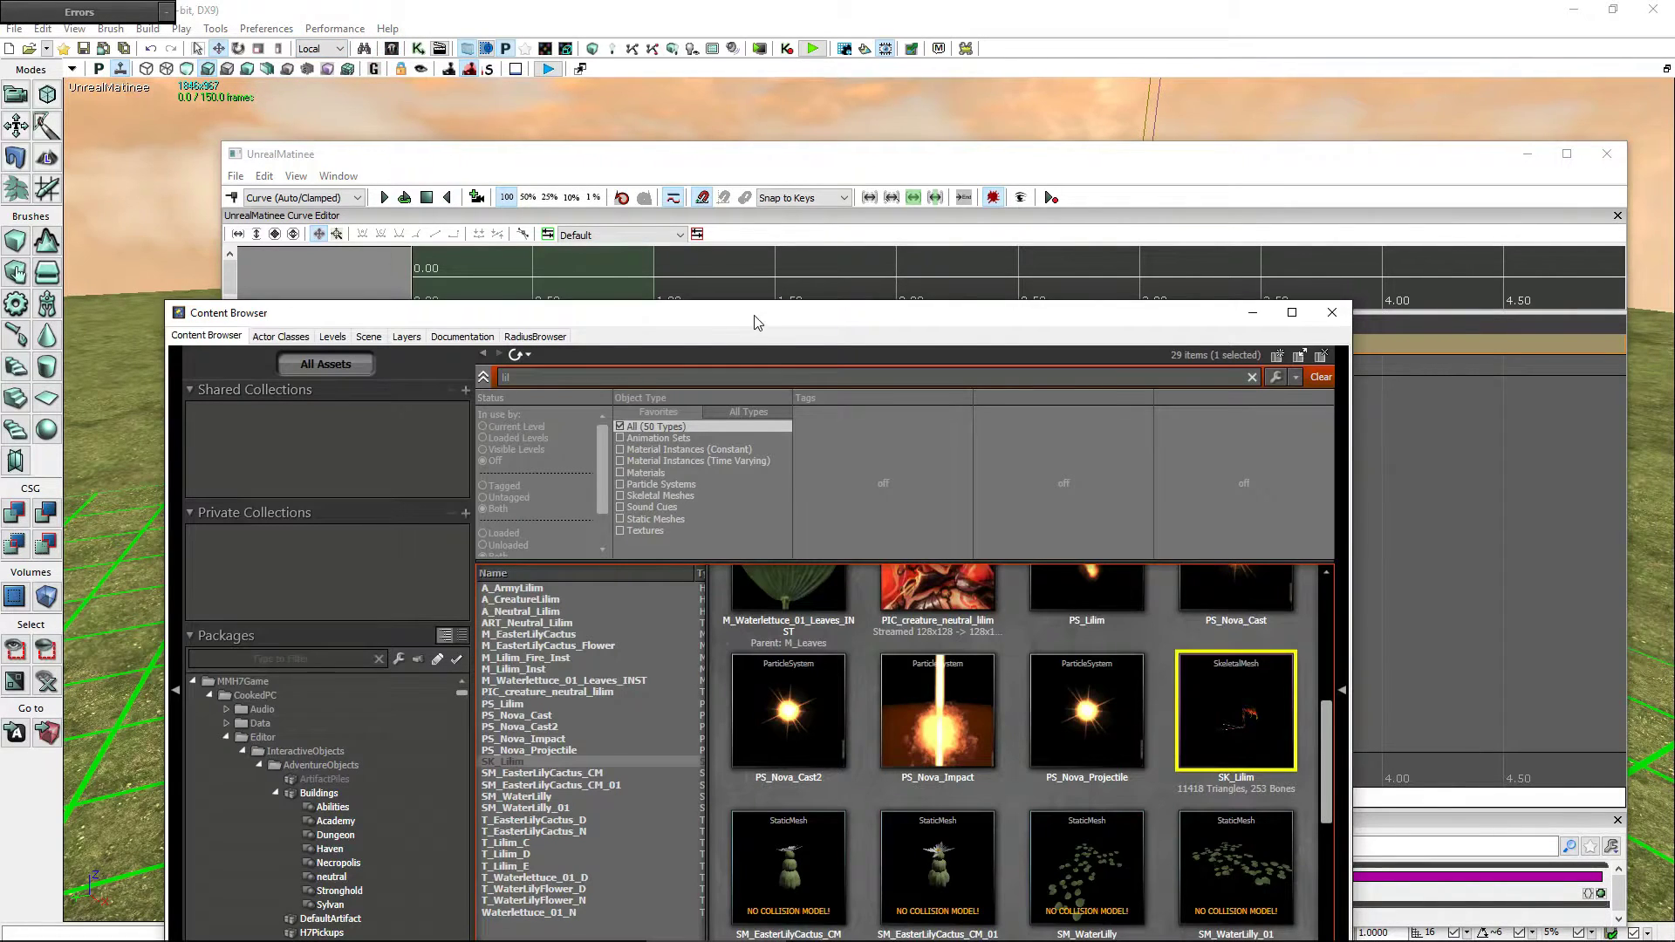
# - Search 'succ' in the Content Browser and select the AS_Succubus animation set
pyautogui.moveTo(751, 313); pyautogui.dragTo(755, 106)
pyautogui.moveTo(1323, 564); pyautogui.dragTo(1323, 439)
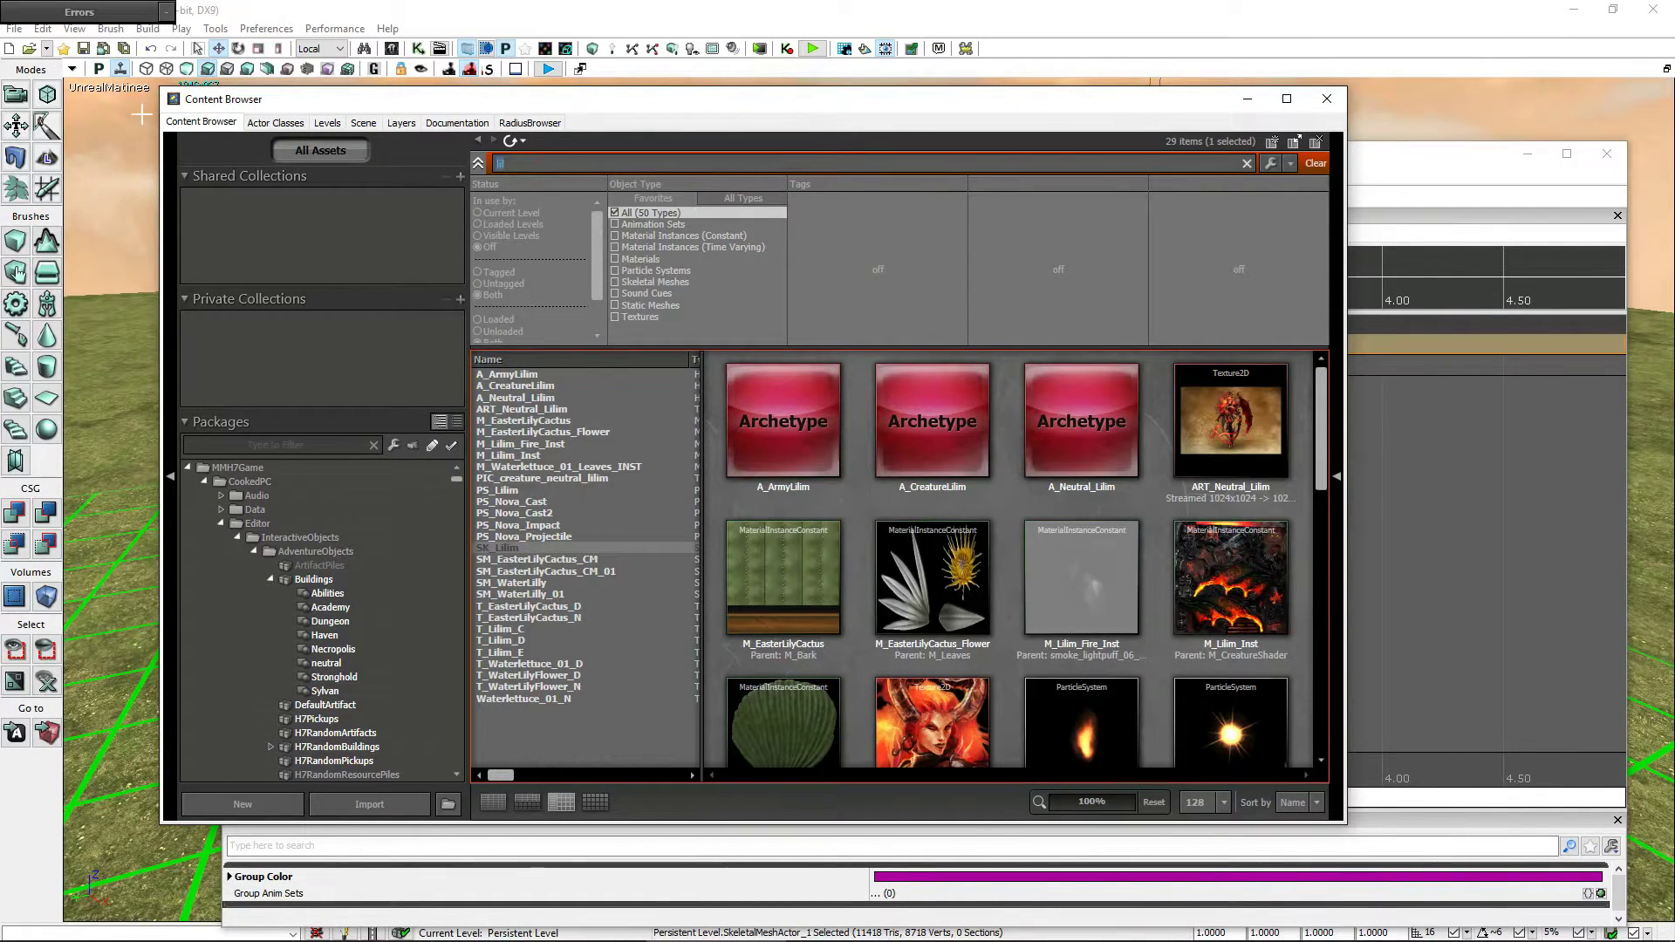
pyautogui.write('succ')
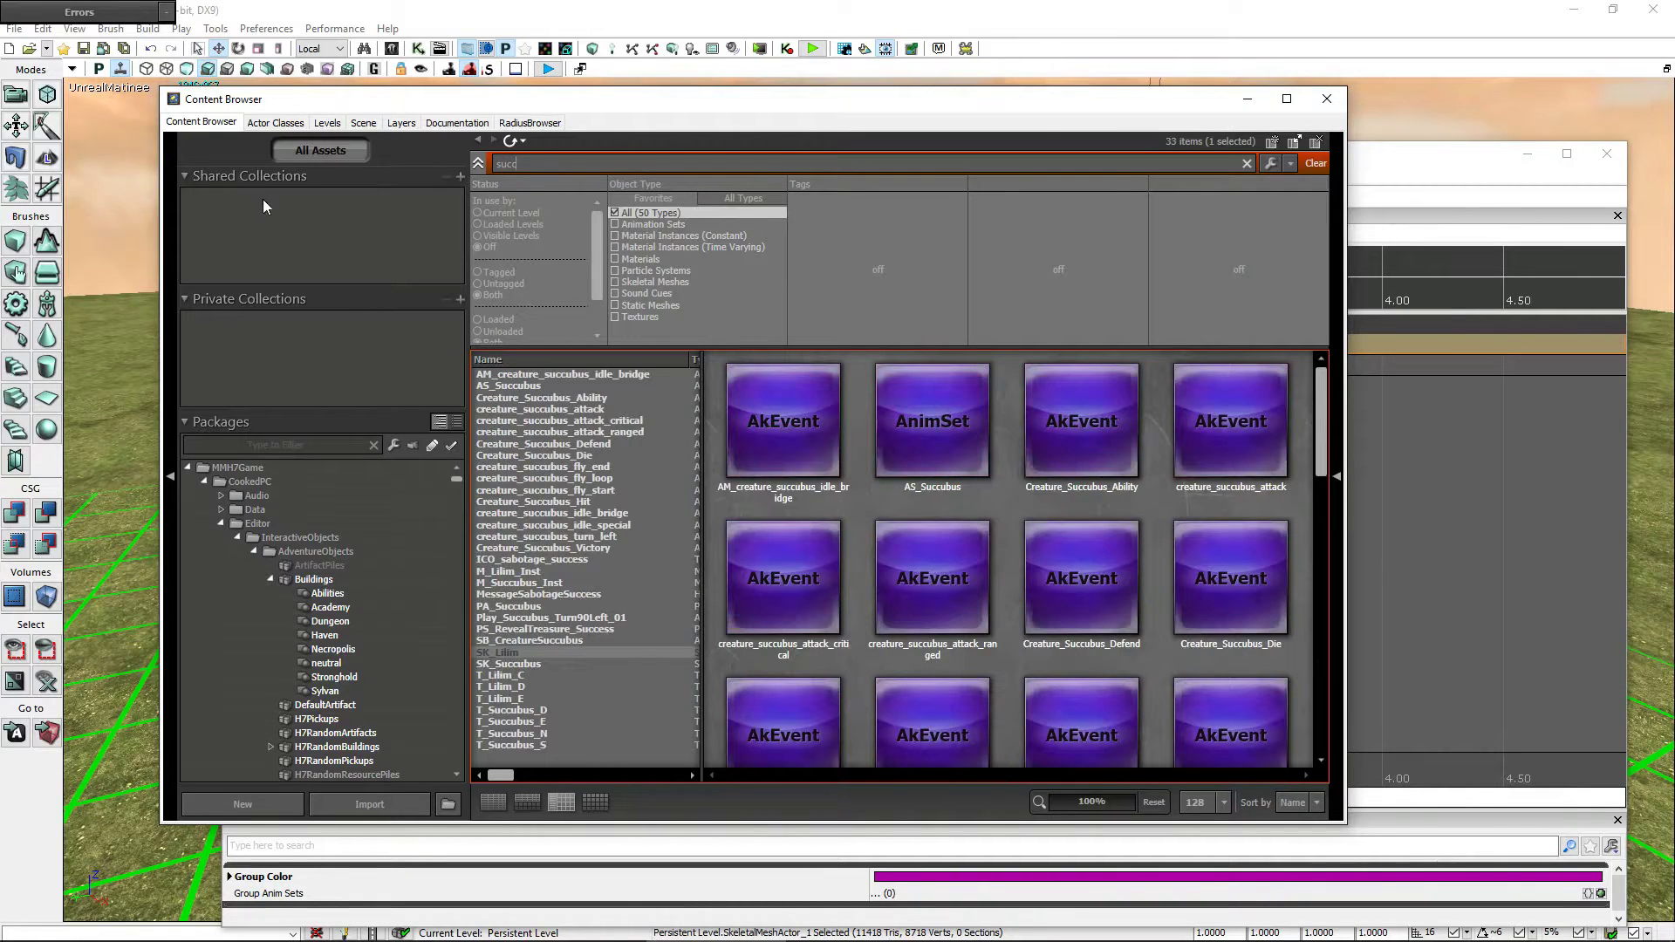
pyautogui.click(912, 422)
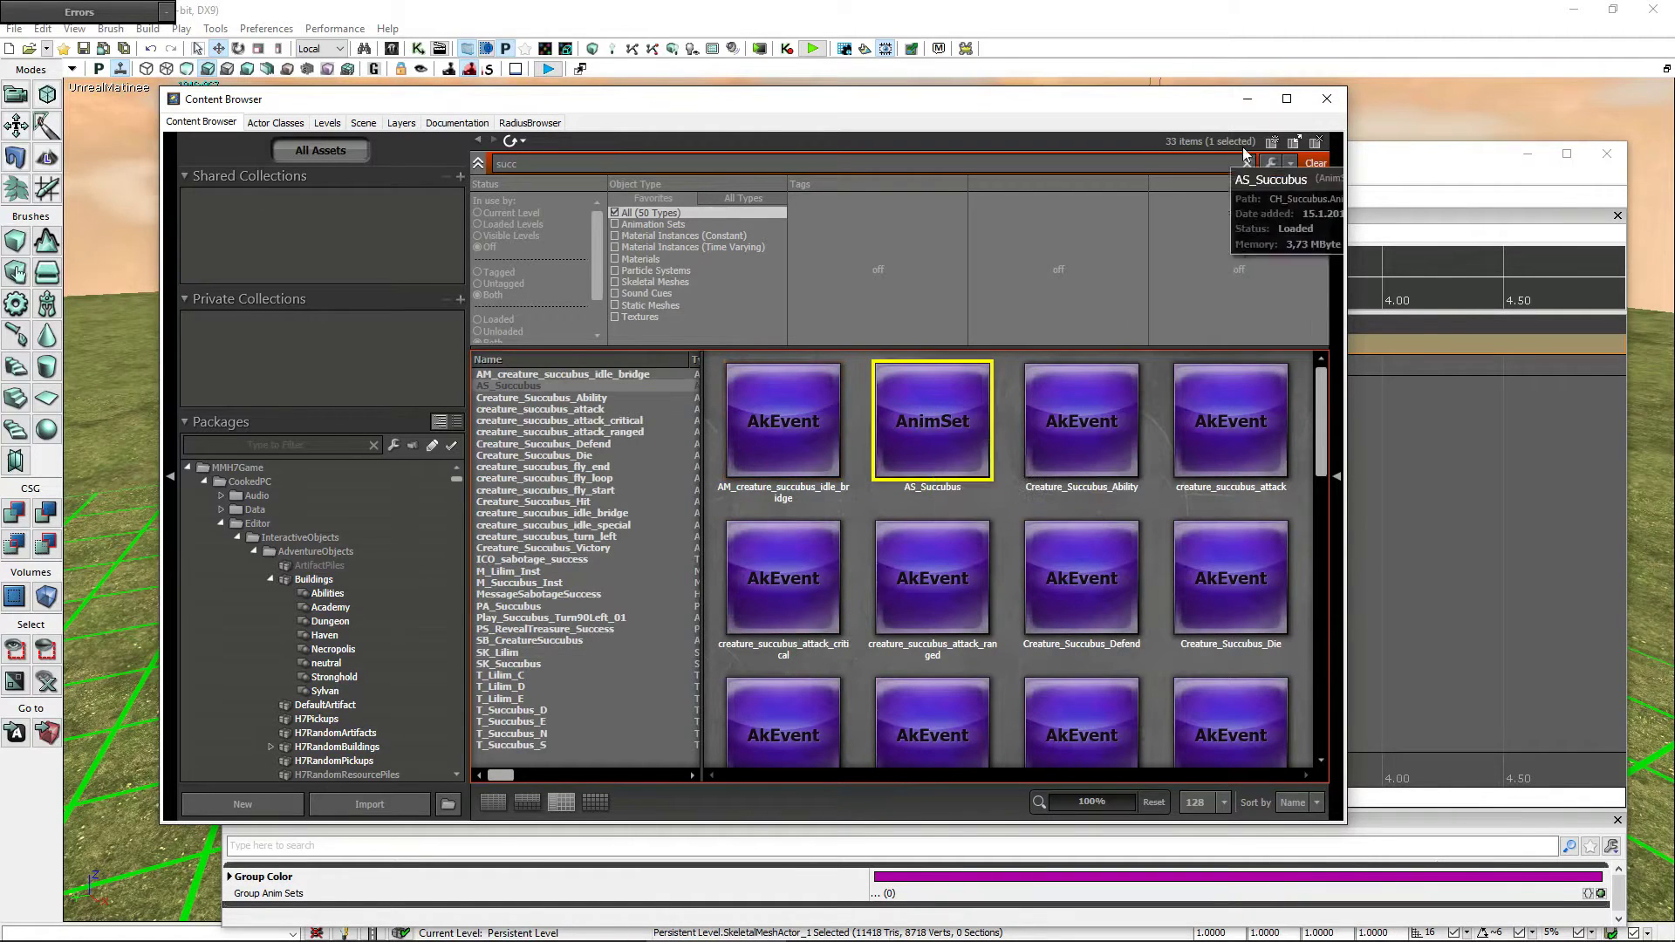
# - Add a Group Anim Sets entry set to AS_Succubus and close the Content Browser
pyautogui.moveTo(1152, 106); pyautogui.dragTo(720, 147)
pyautogui.click(1279, 168)
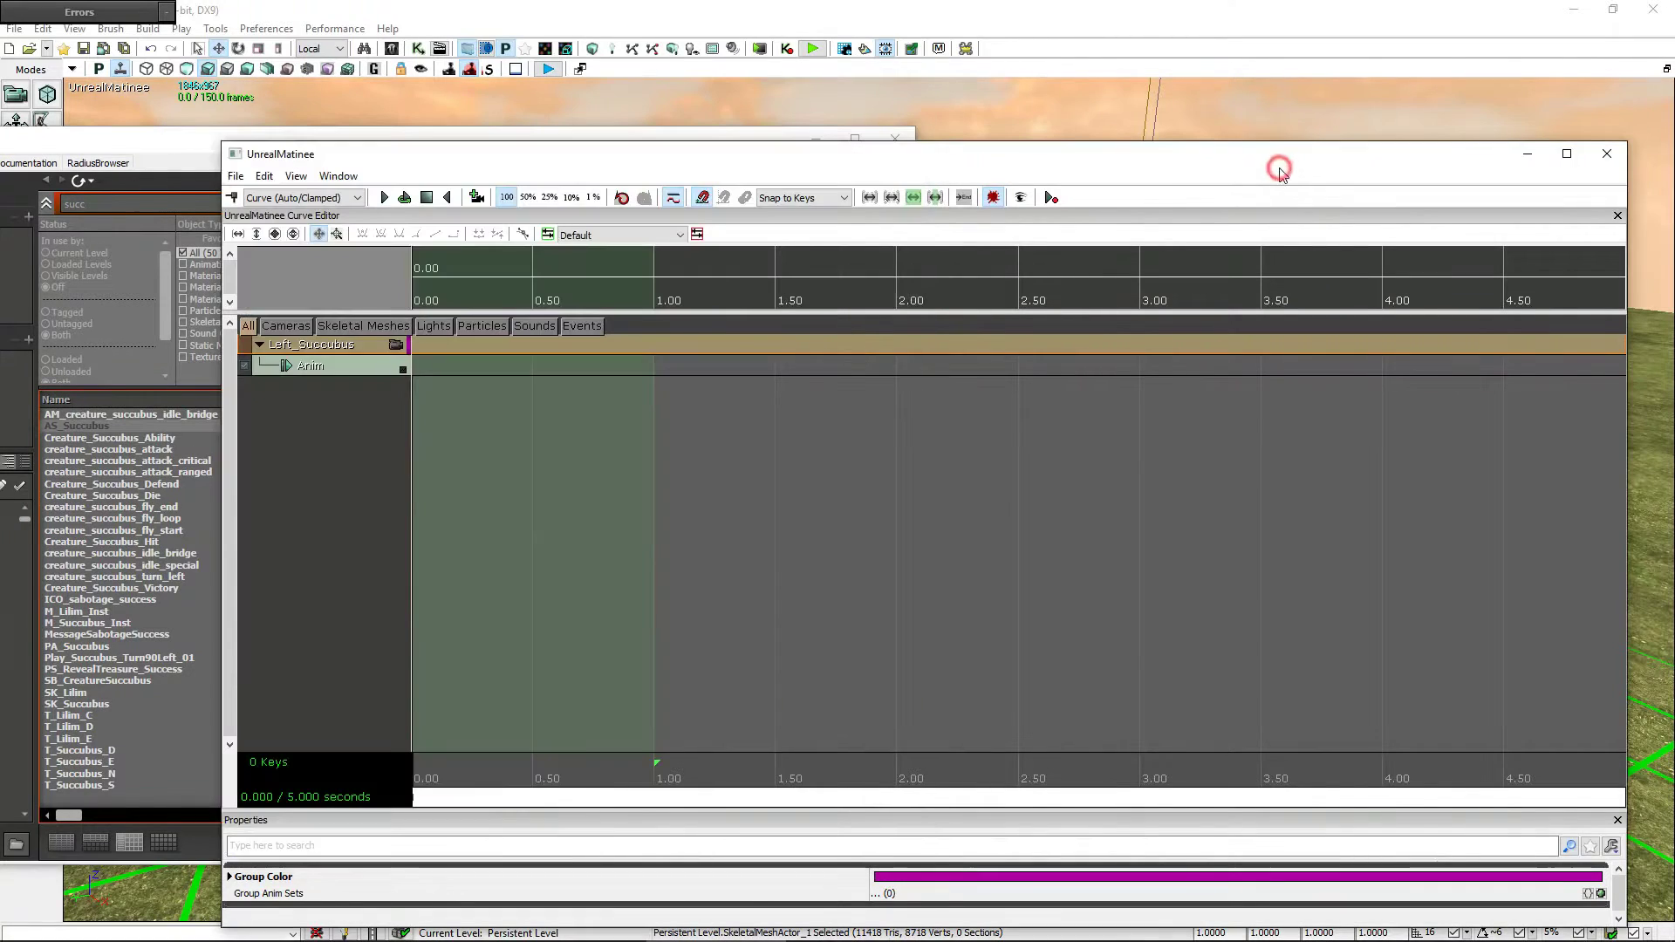
pyautogui.click(1600, 893)
pyautogui.click(1538, 909)
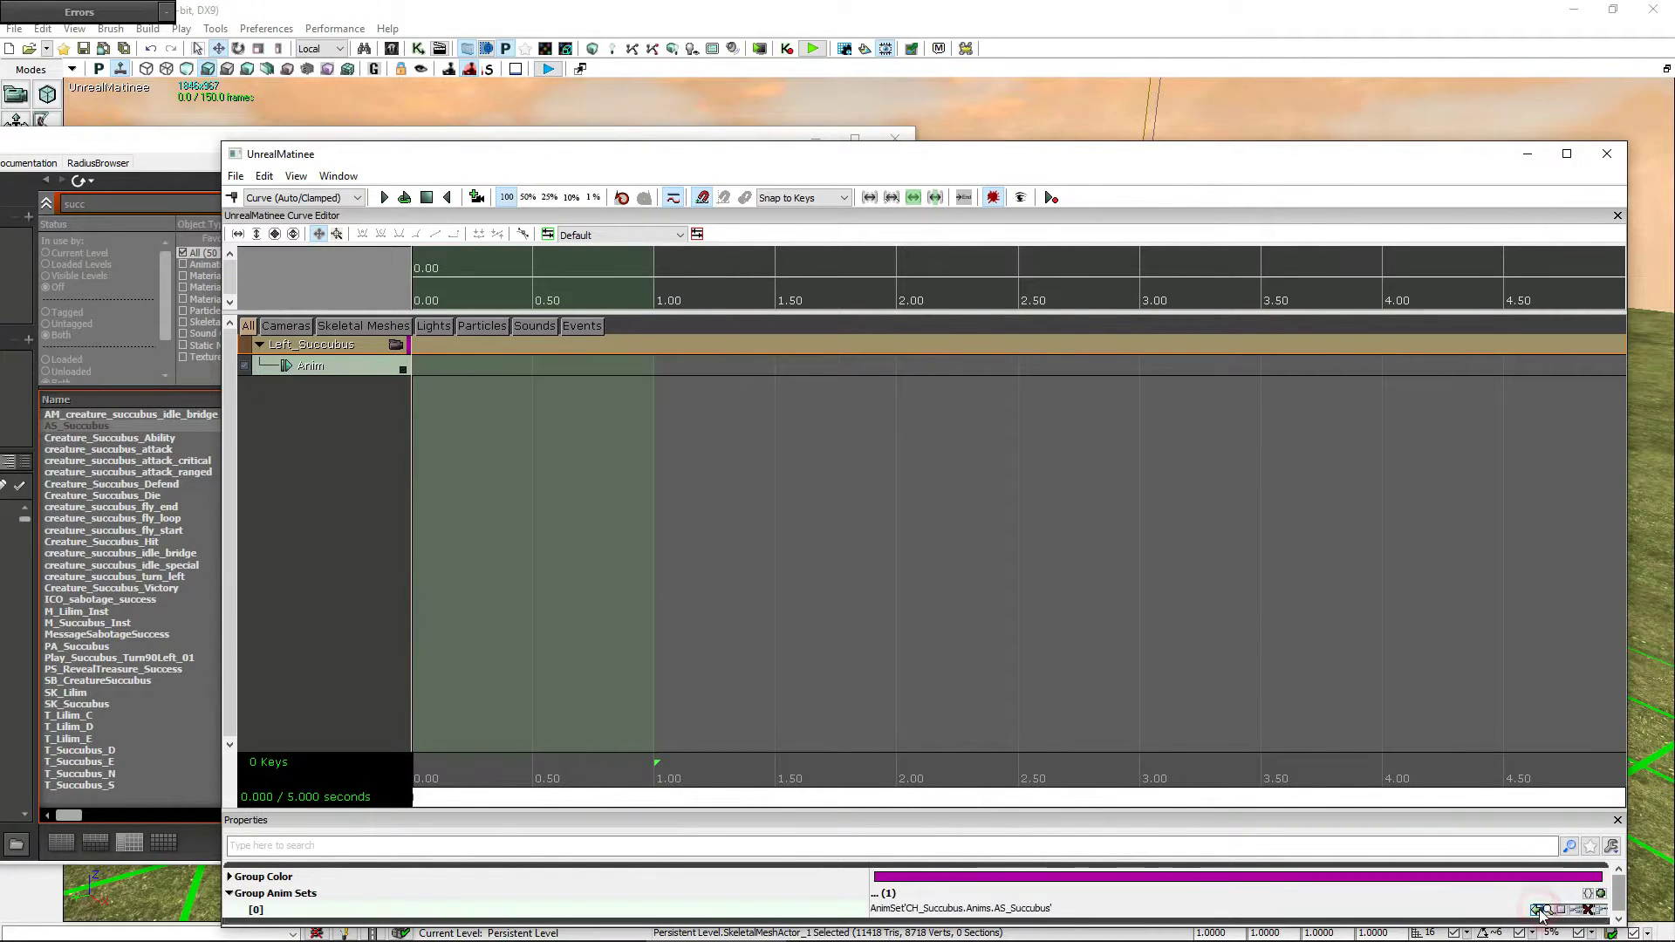
pyautogui.click(186, 144)
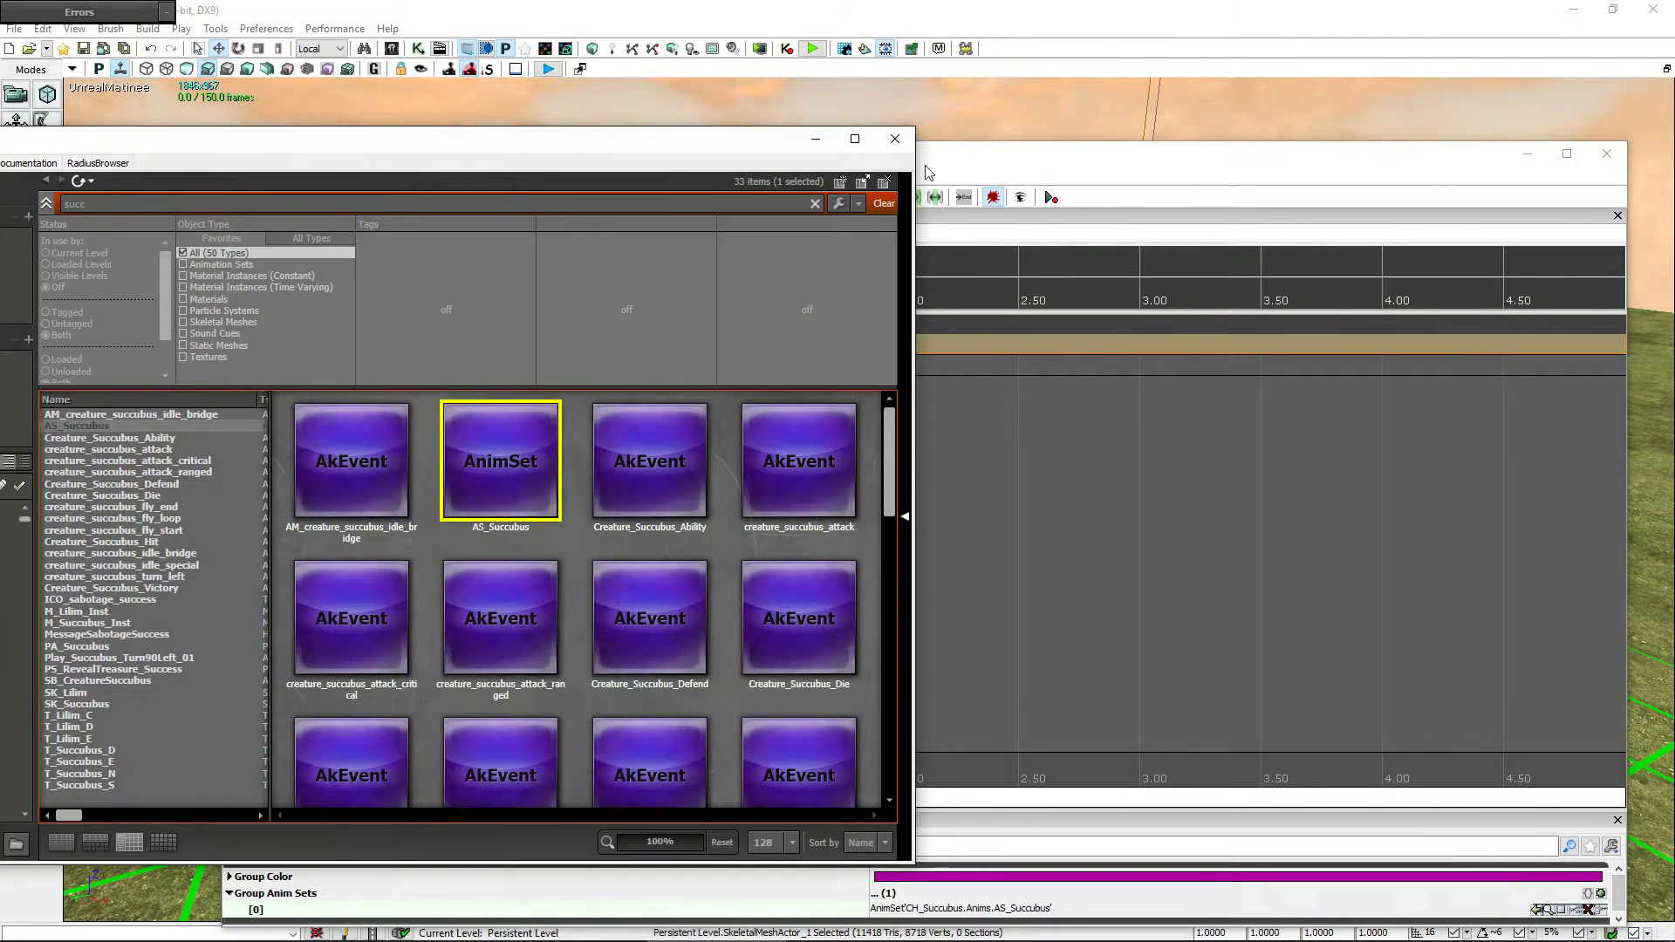
pyautogui.click(896, 142)
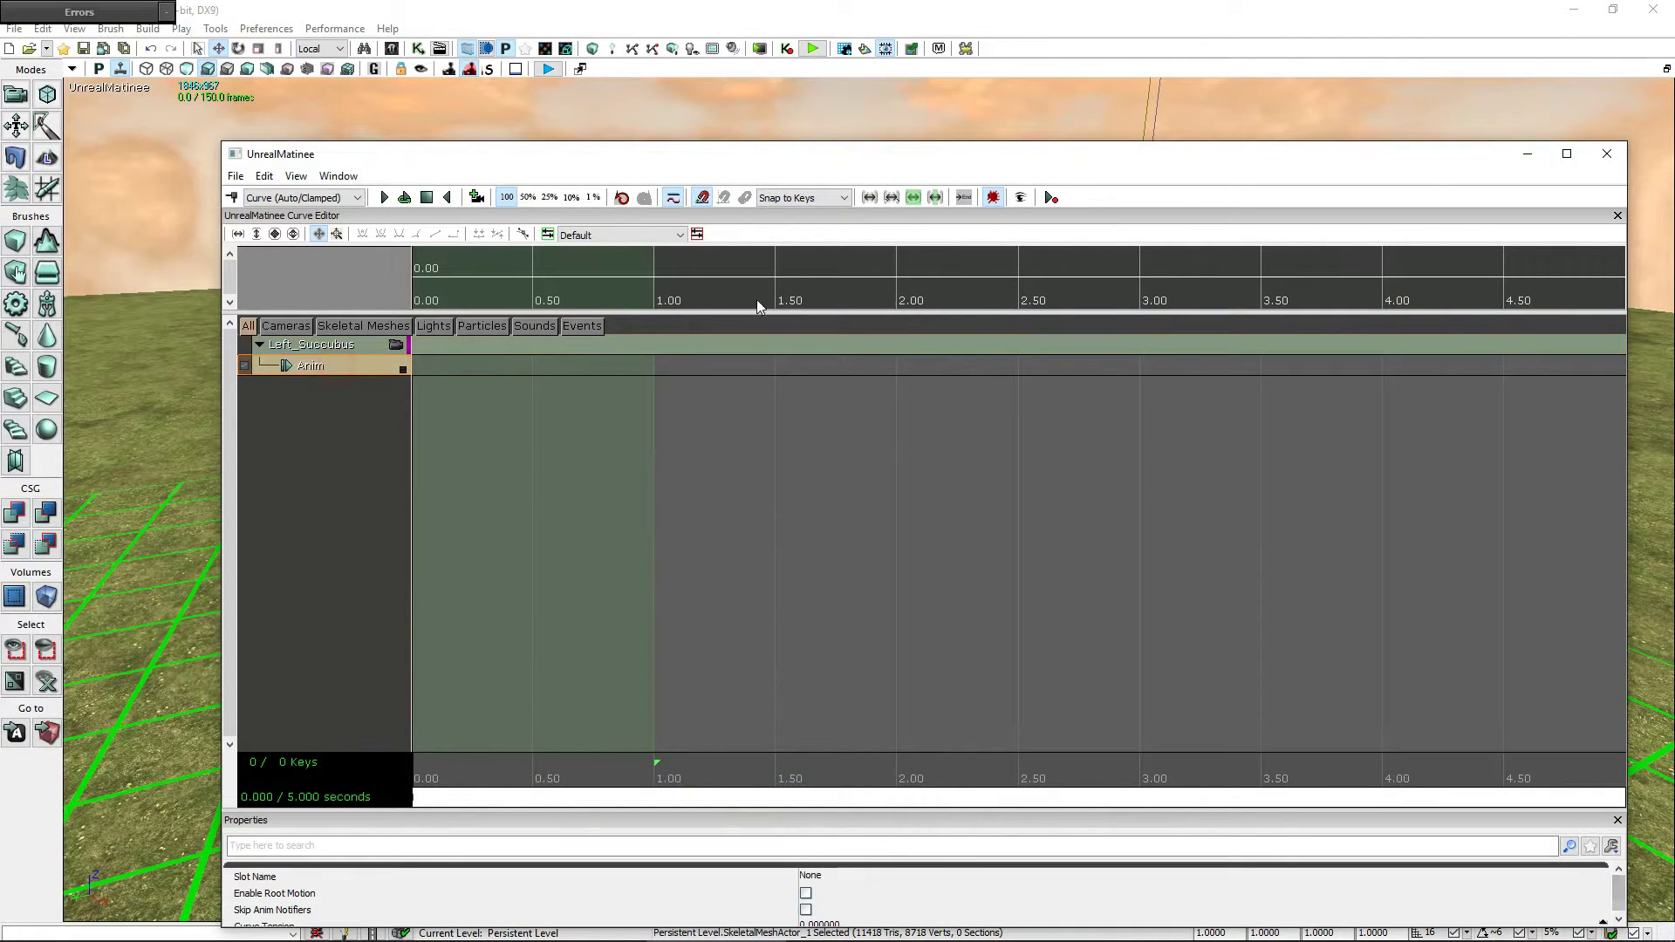
# - Add an Attack animation key at 0.00 on the Left_Succubus Anim track and preview it
pyautogui.moveTo(939, 161); pyautogui.dragTo(971, 470)
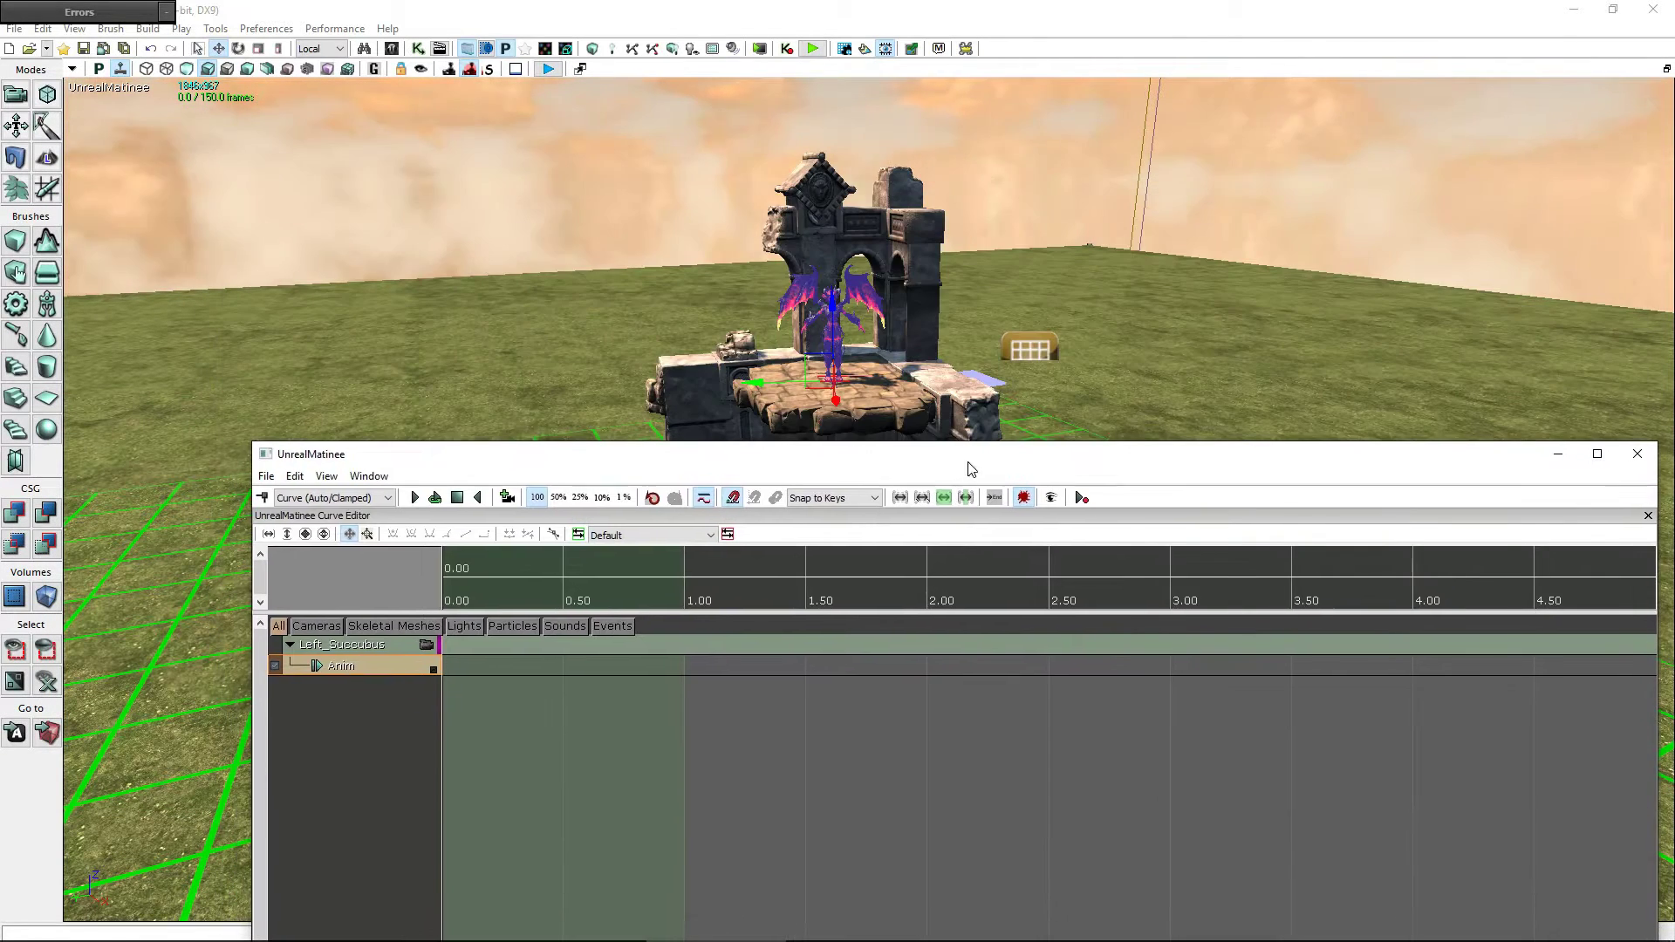
pyautogui.click(264, 499)
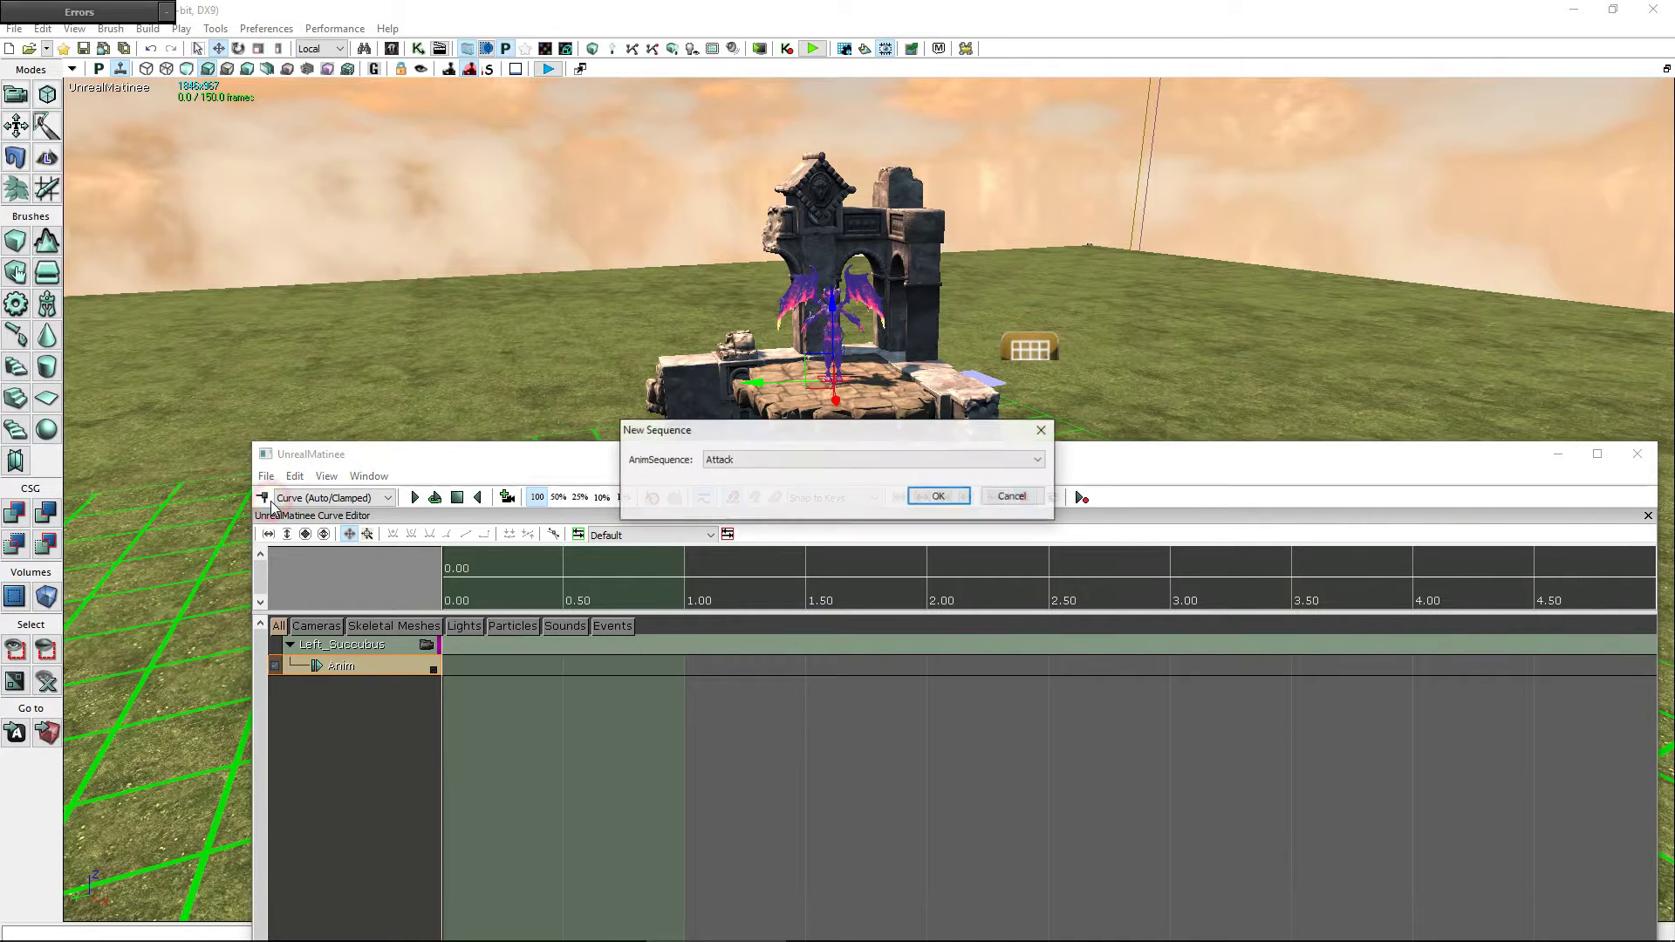
pyautogui.click(939, 496)
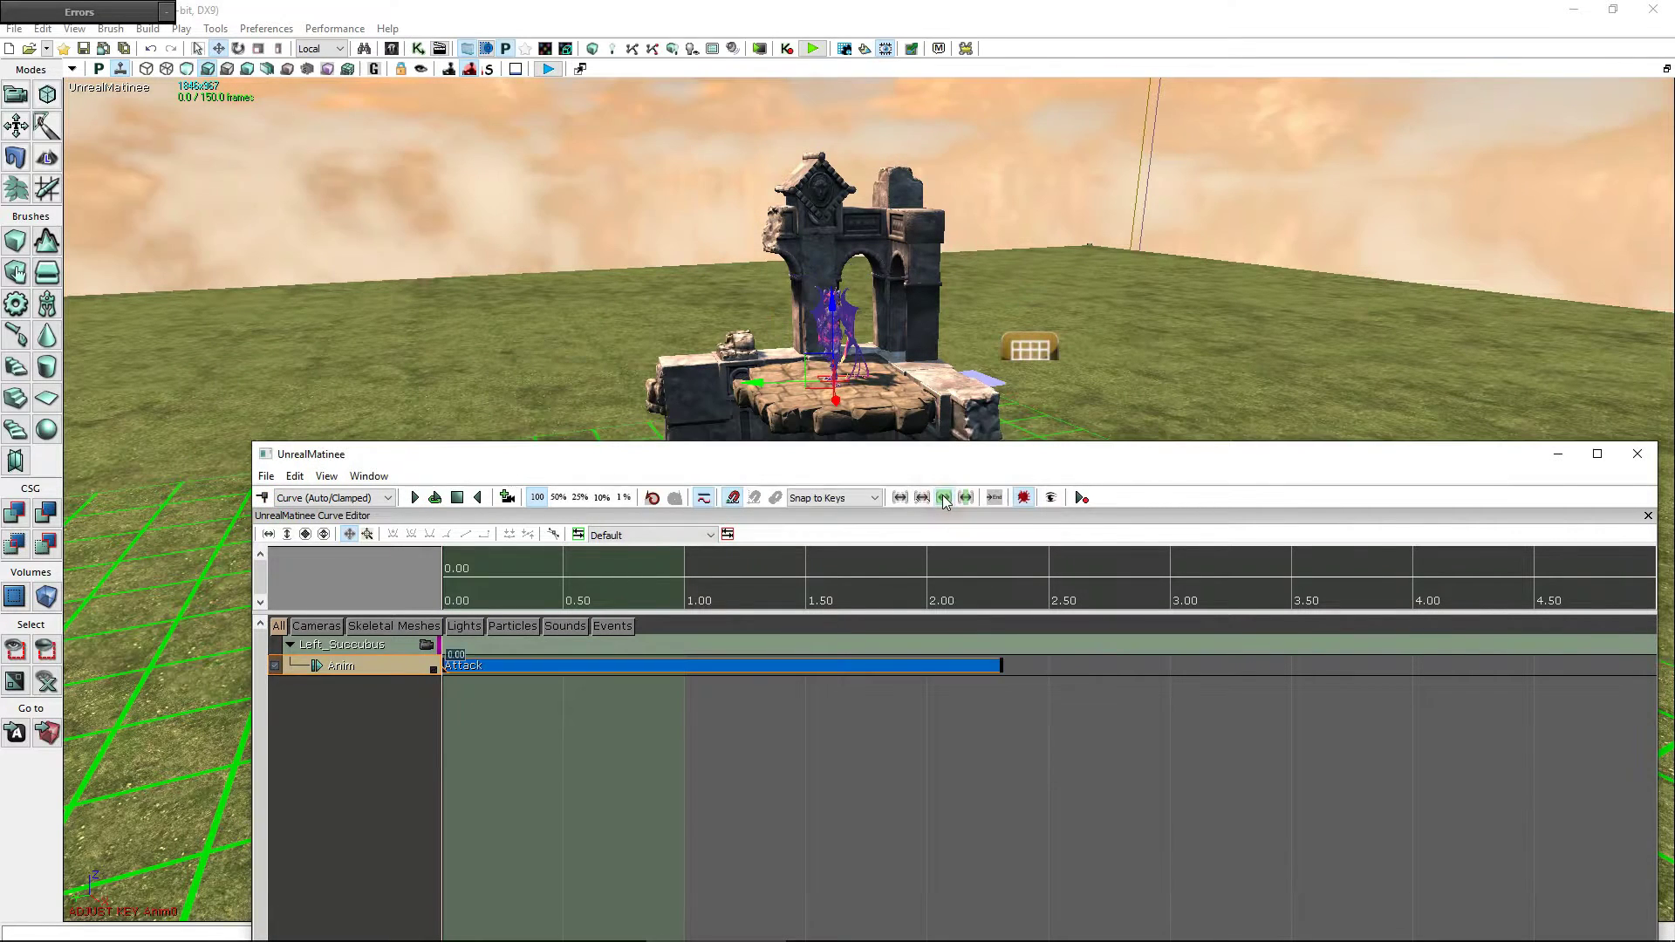
pyautogui.click(415, 504)
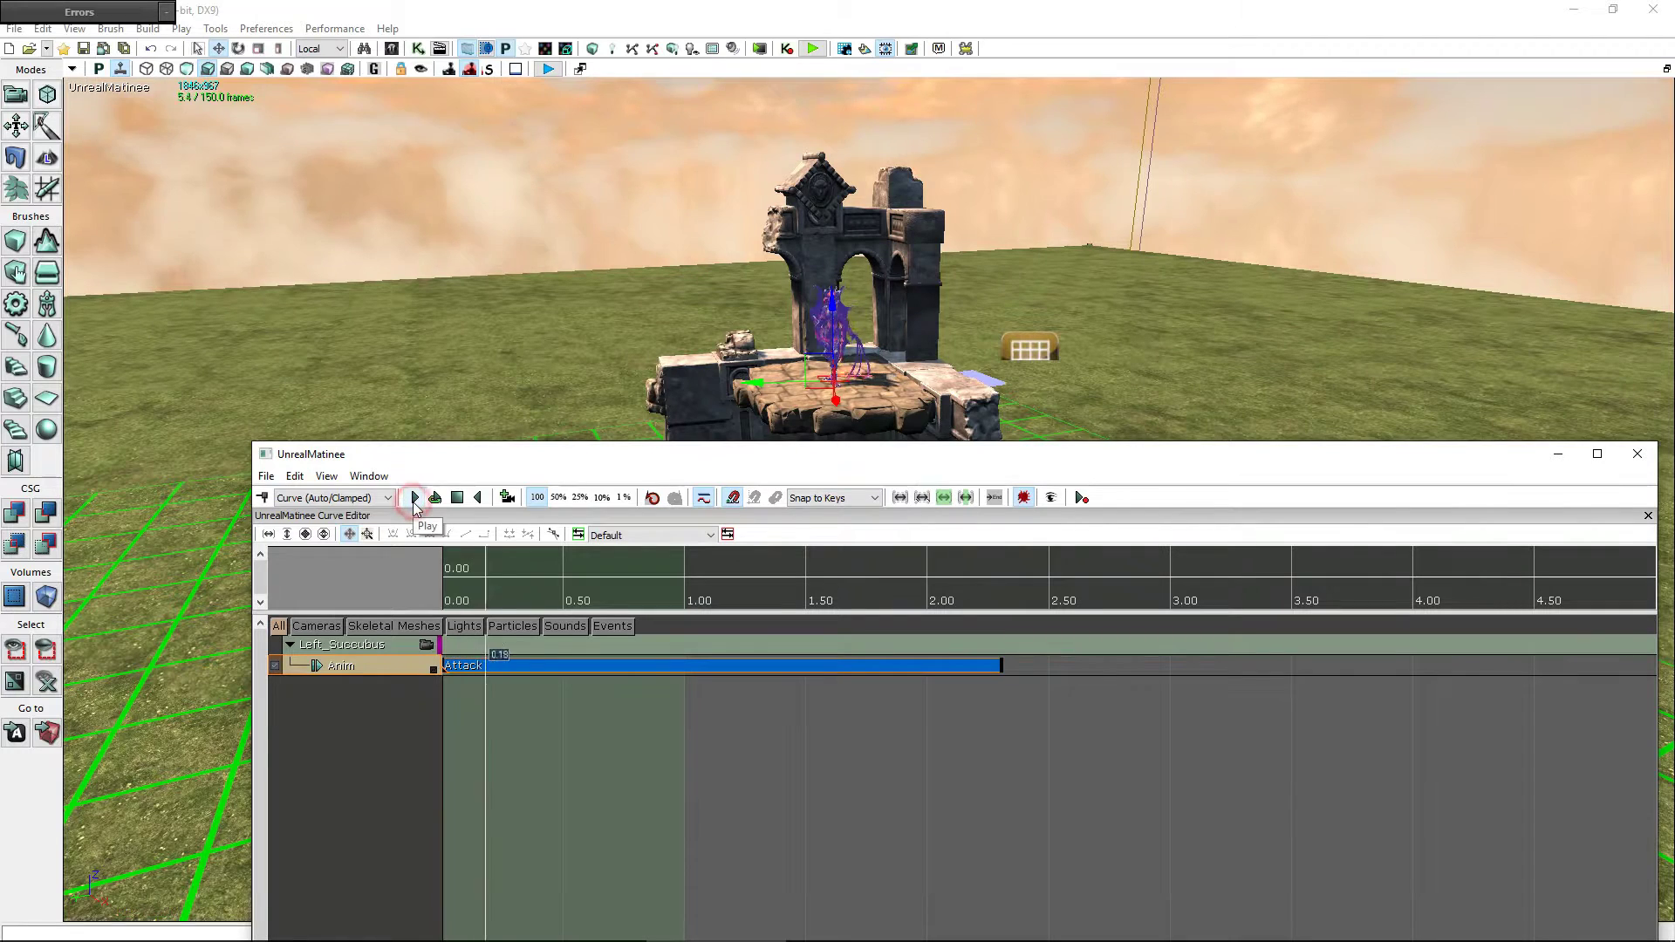
pyautogui.click(458, 505)
# - Add an Ability animation key and slide it back to start where Attack ends (about 2.30s)
pyautogui.click(262, 497)
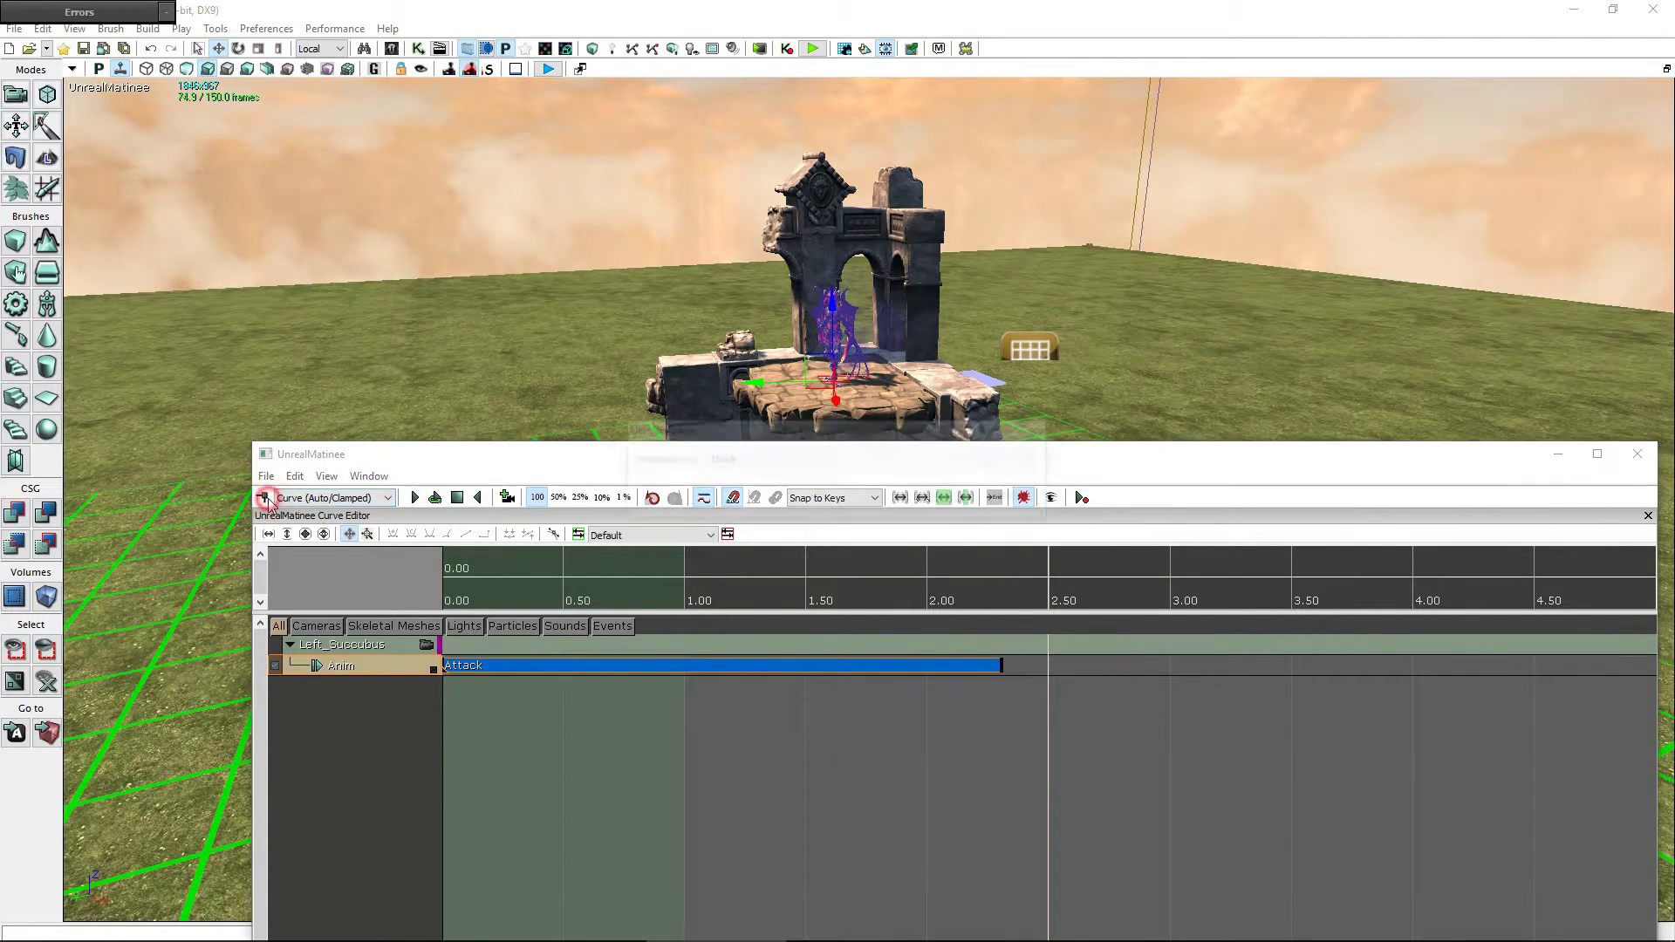
pyautogui.click(812, 460)
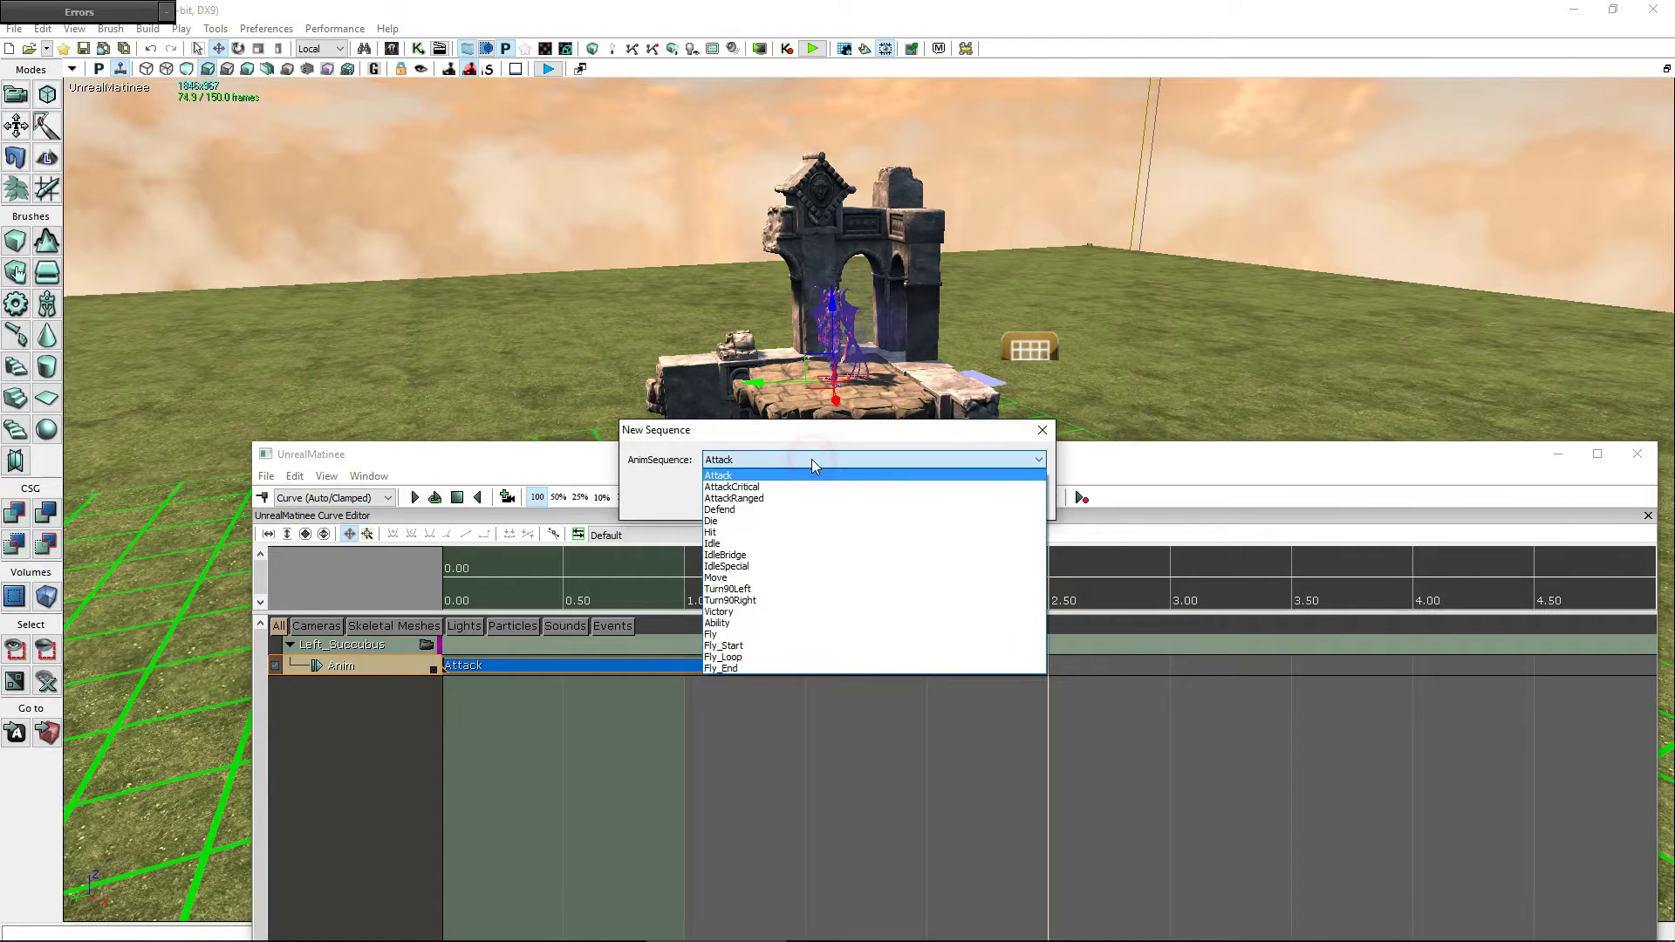
pyautogui.click(767, 614)
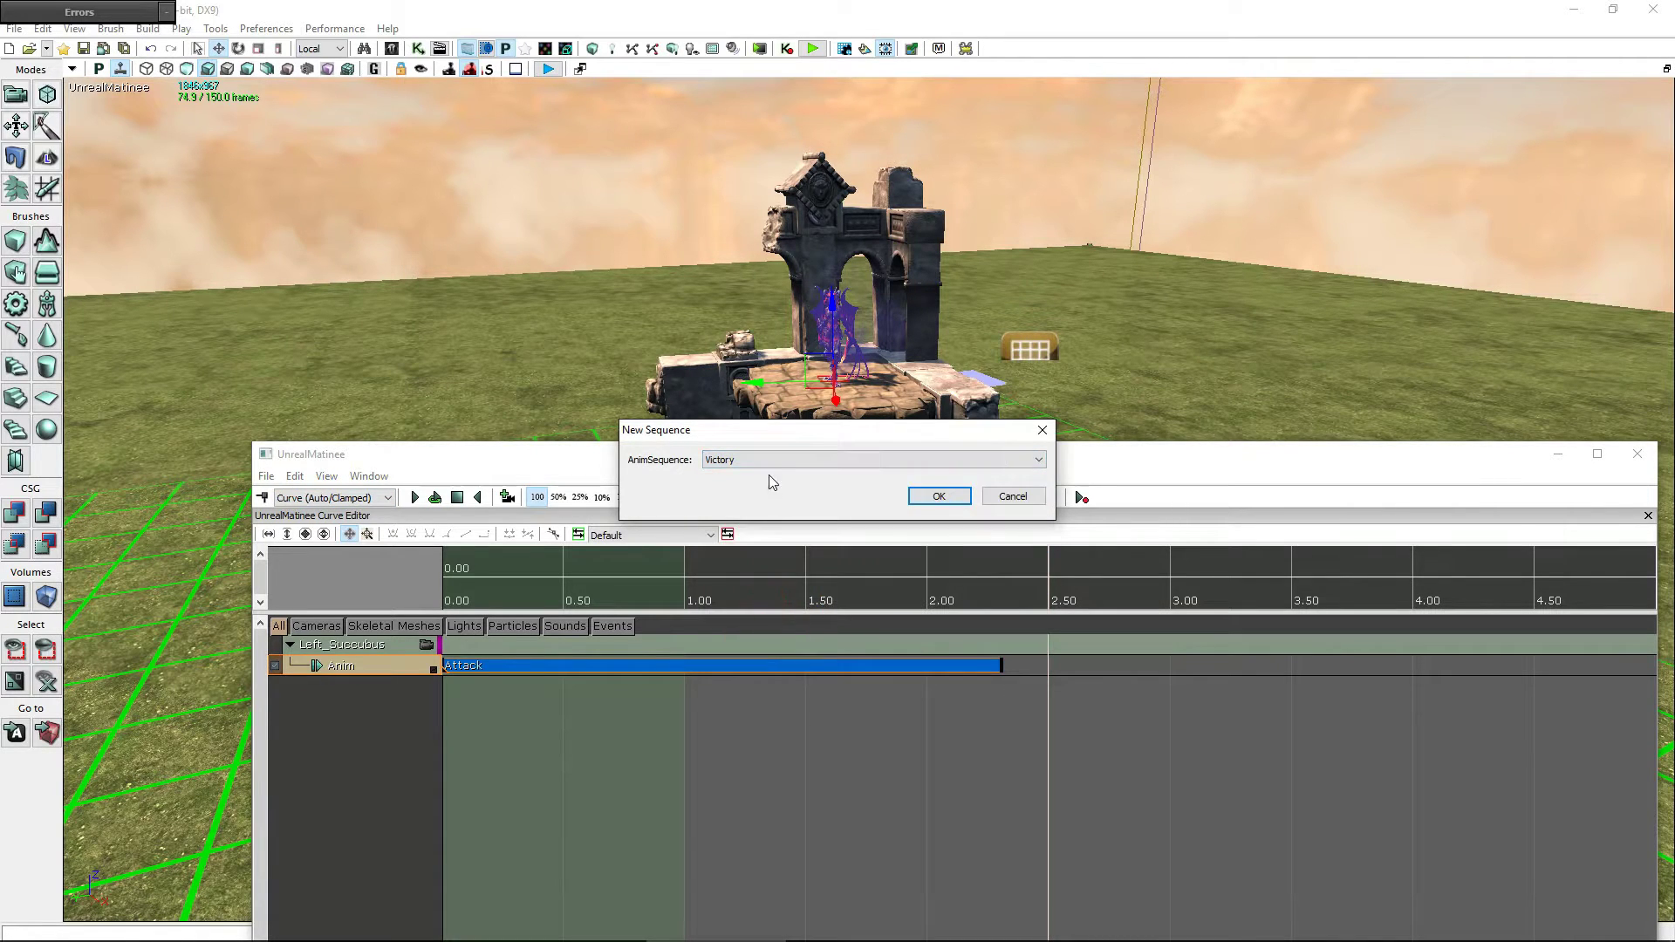
pyautogui.click(768, 460)
pyautogui.click(728, 623)
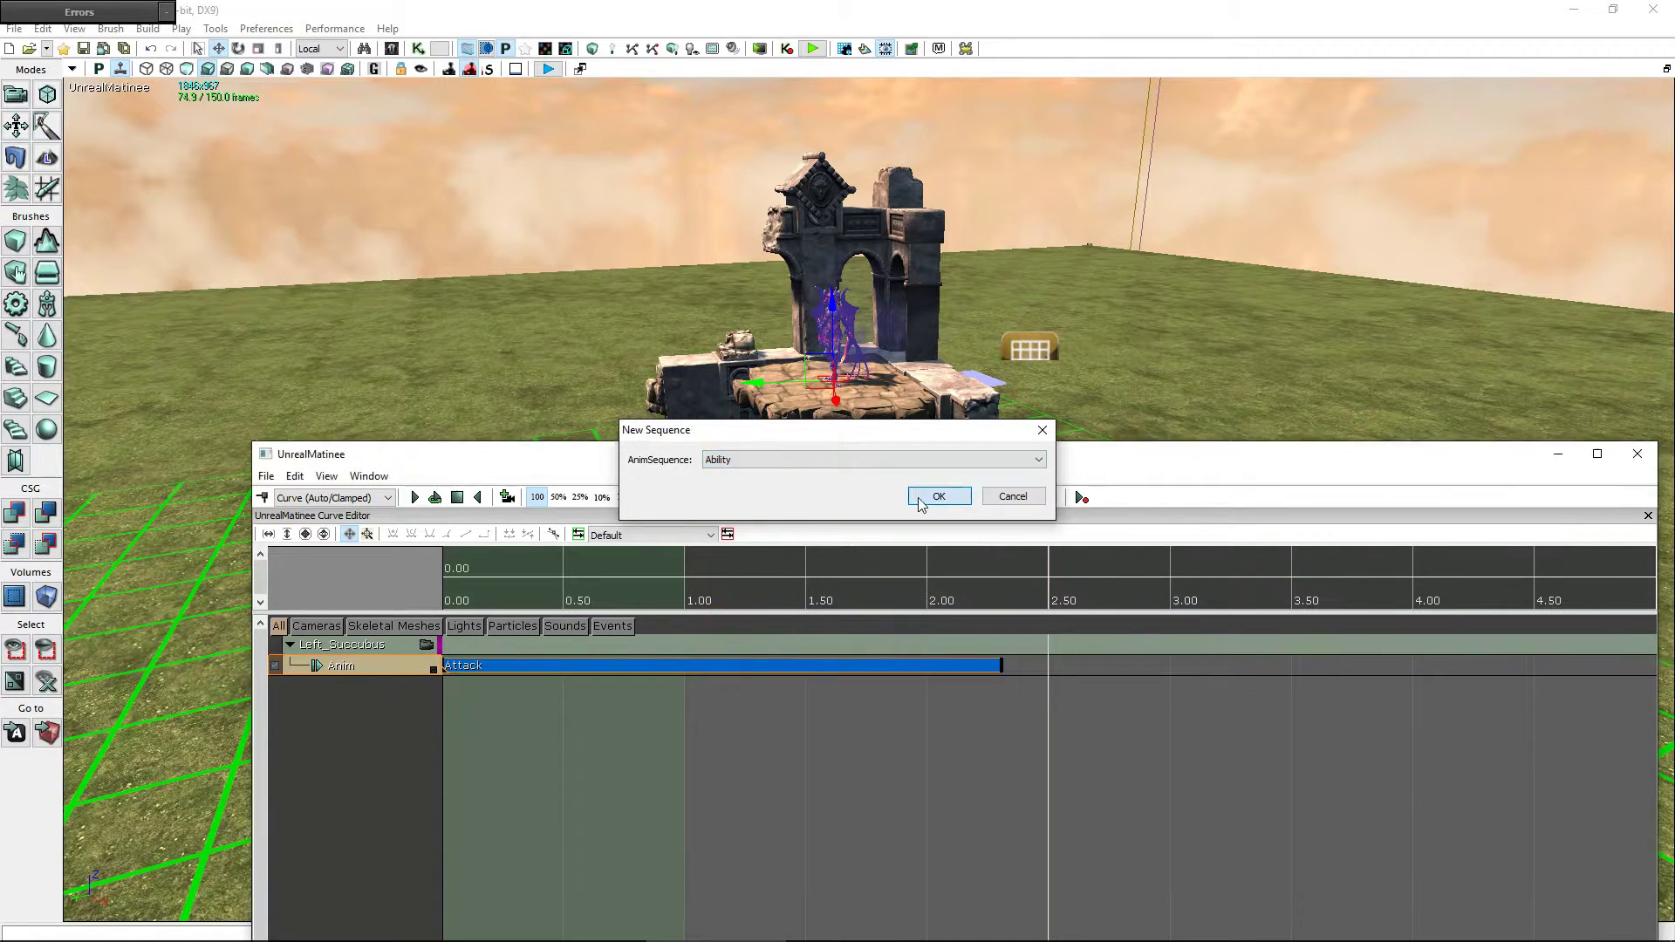
pyautogui.click(938, 502)
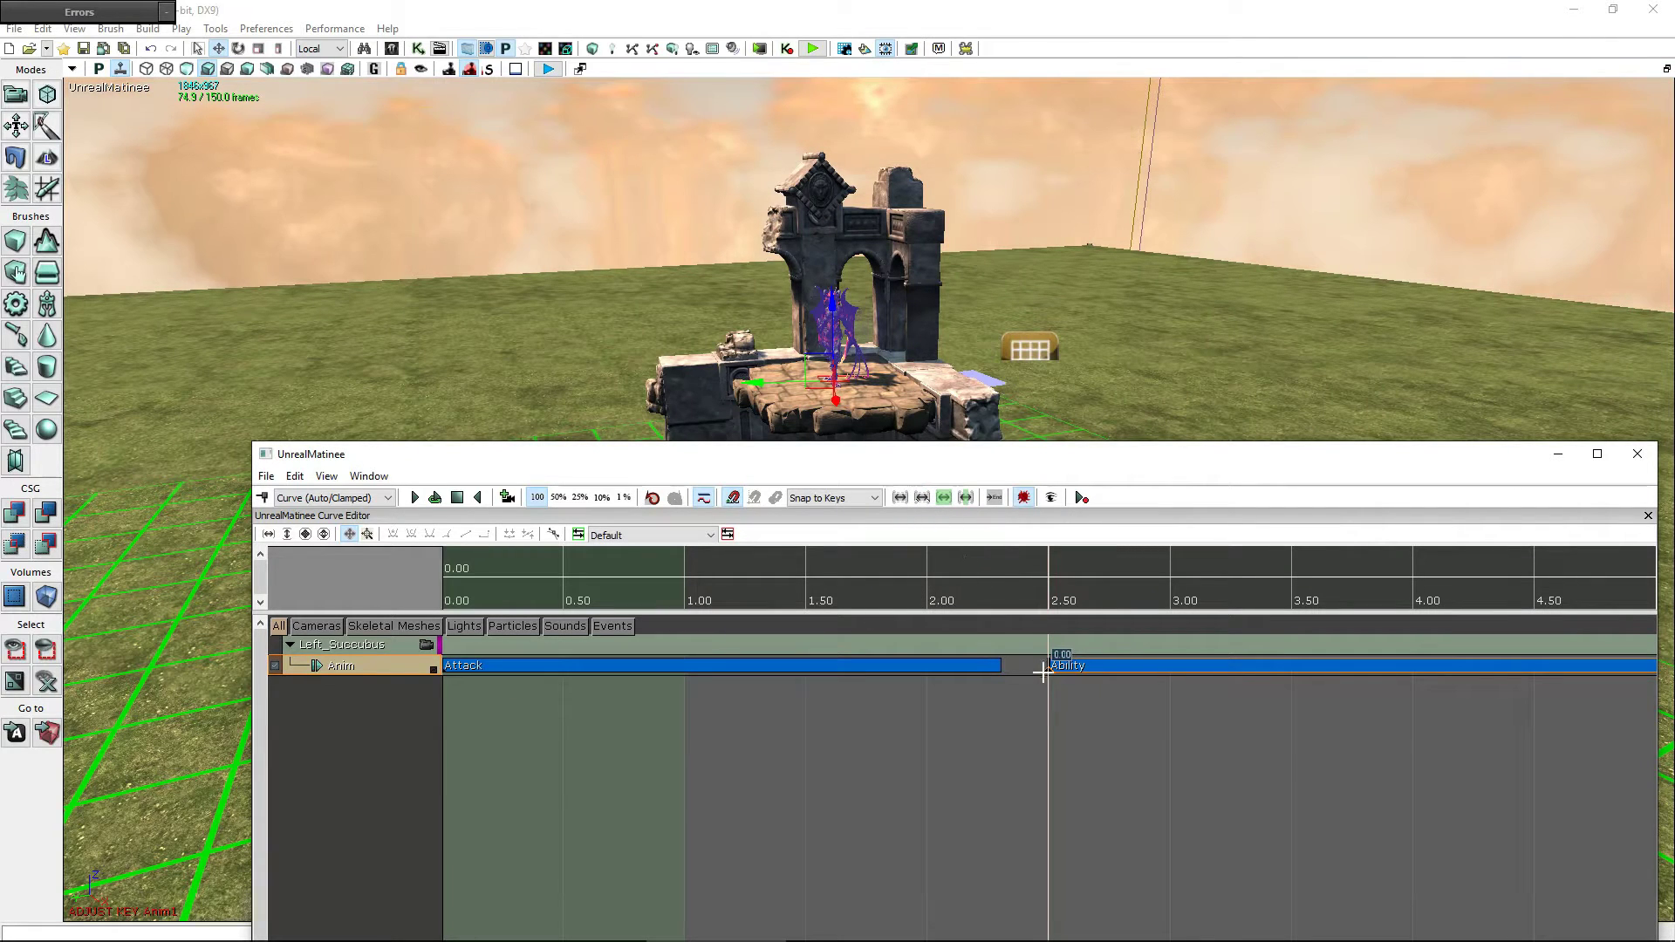
pyautogui.moveTo(1040, 673); pyautogui.dragTo(1000, 673)
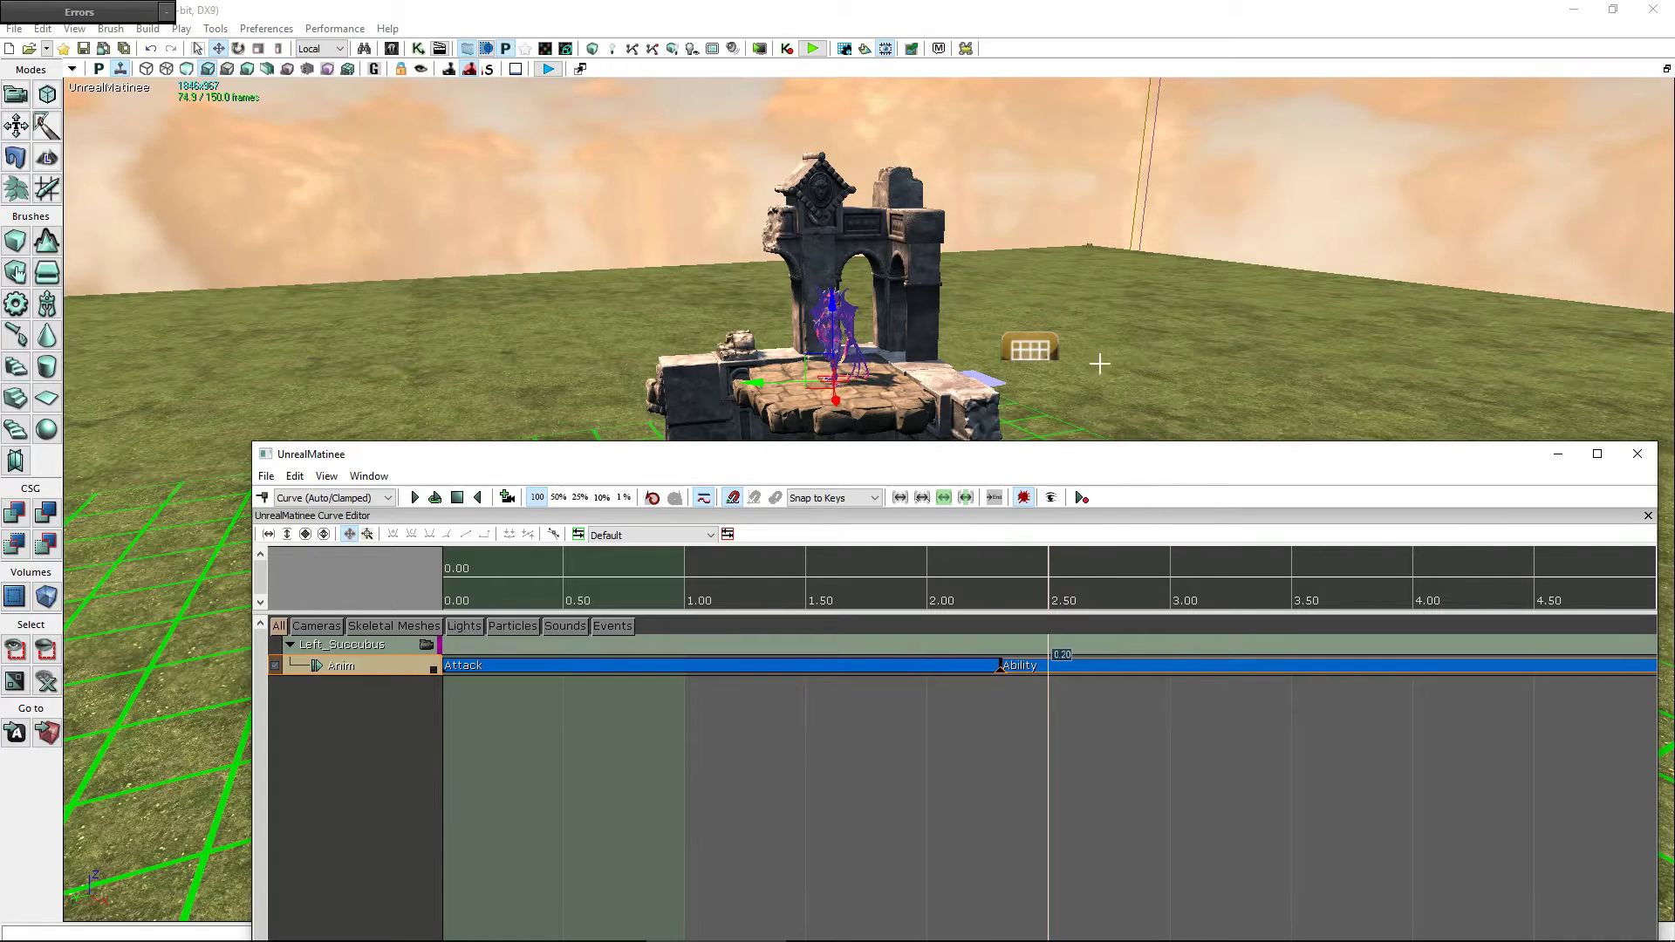
pyautogui.moveTo(1124, 466); pyautogui.dragTo(1020, 132)
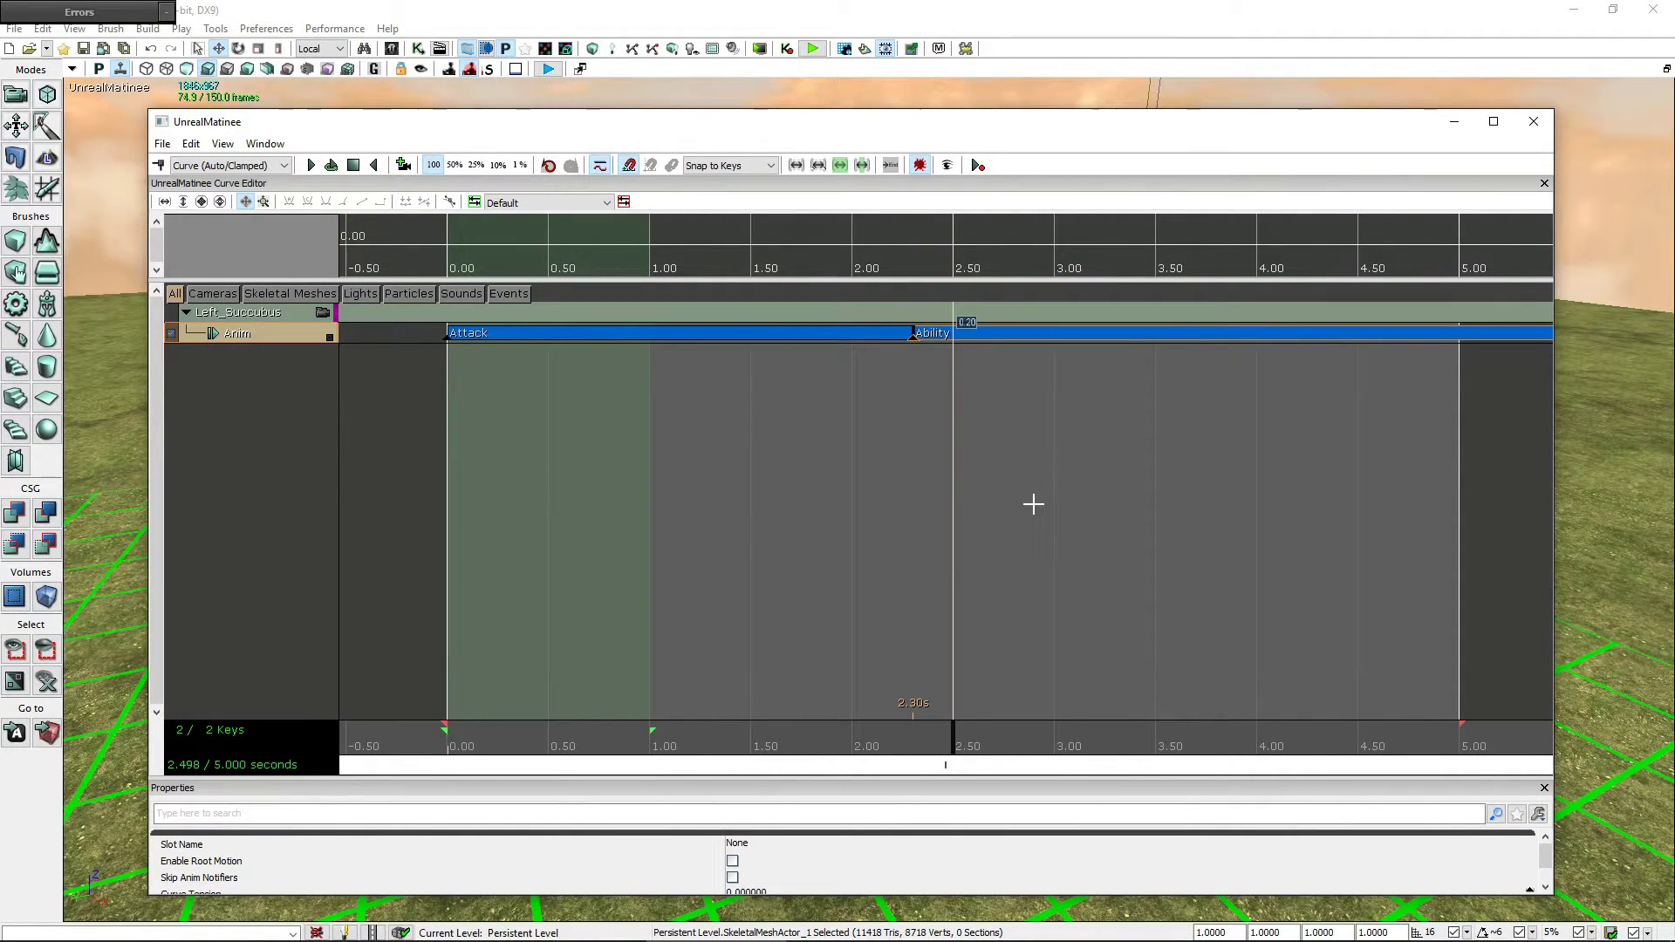
pyautogui.scroll(-1, 1033, 505)
pyautogui.scroll(-1, 1034, 503)
# - Drag the sequence end marker from 5.00 to about 5.77s and preview Attack followed by Ability
pyautogui.scroll(-1, 1033, 503)
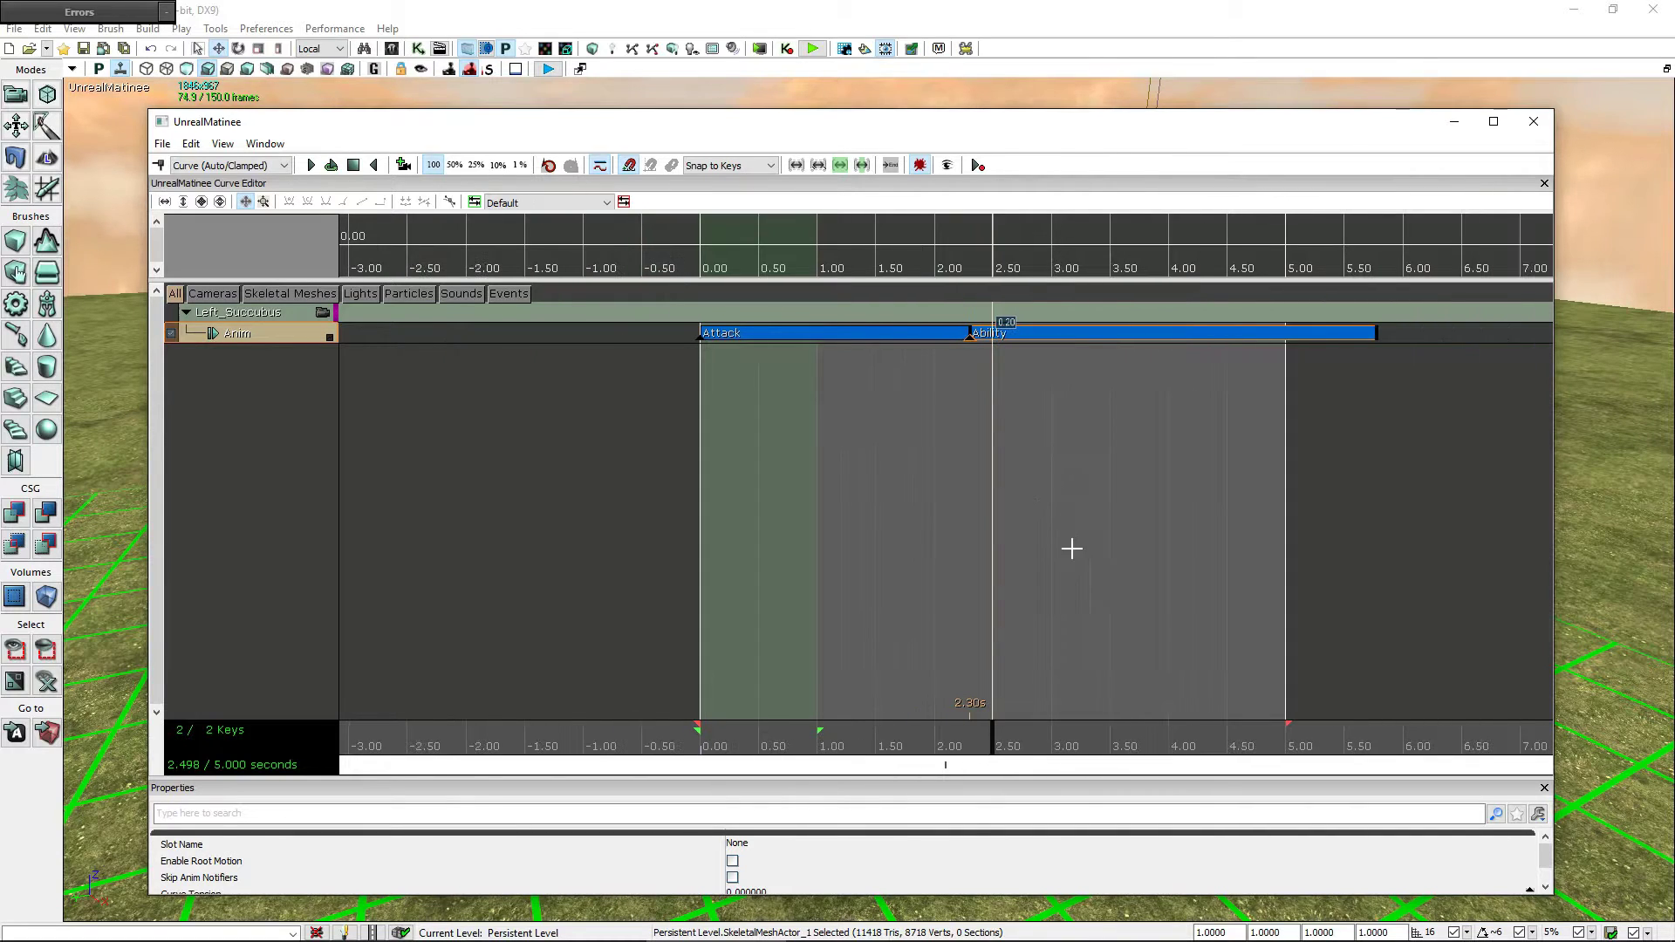
pyautogui.moveTo(1289, 722); pyautogui.dragTo(1377, 722)
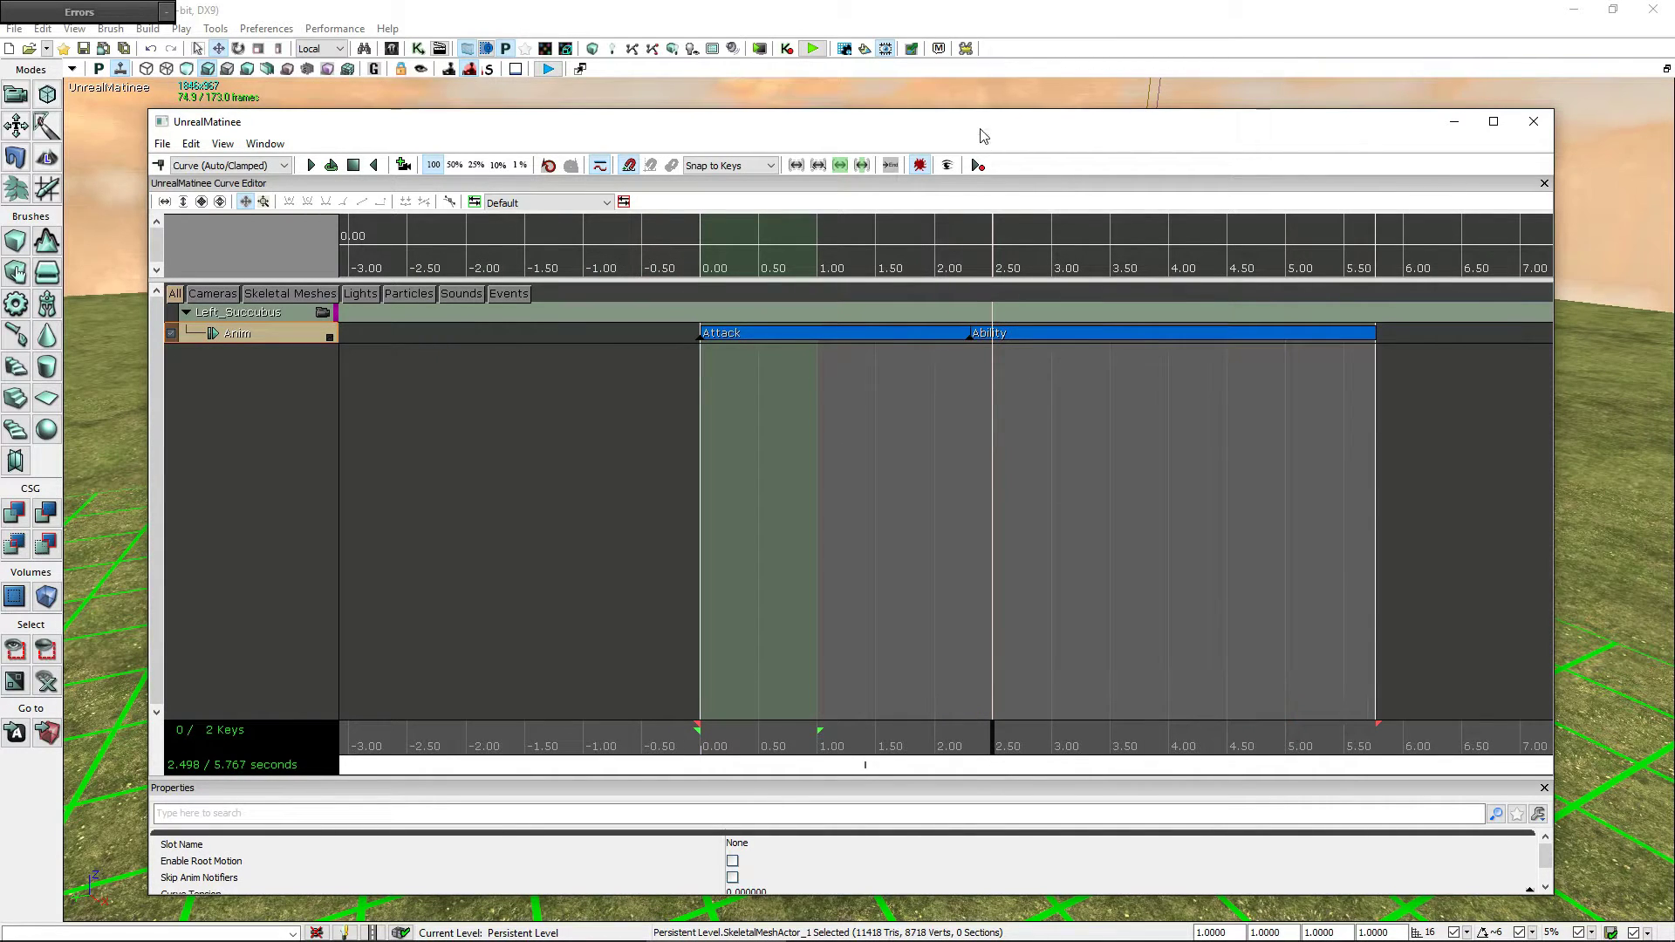
pyautogui.moveTo(984, 136); pyautogui.dragTo(1067, 450)
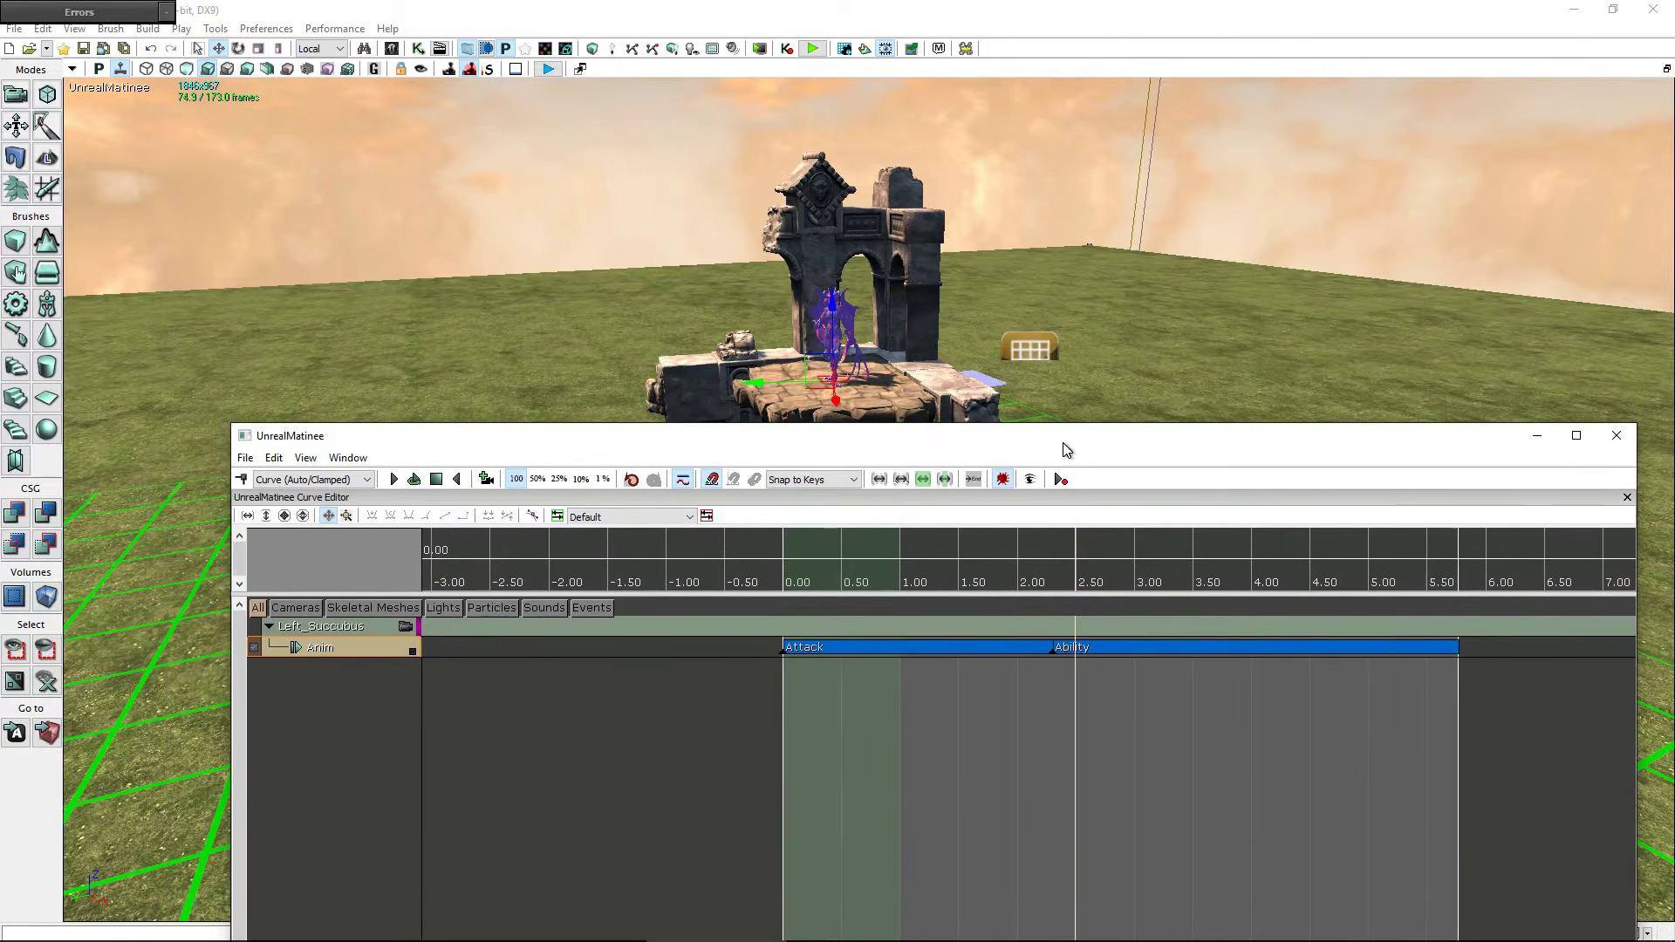
pyautogui.click(395, 480)
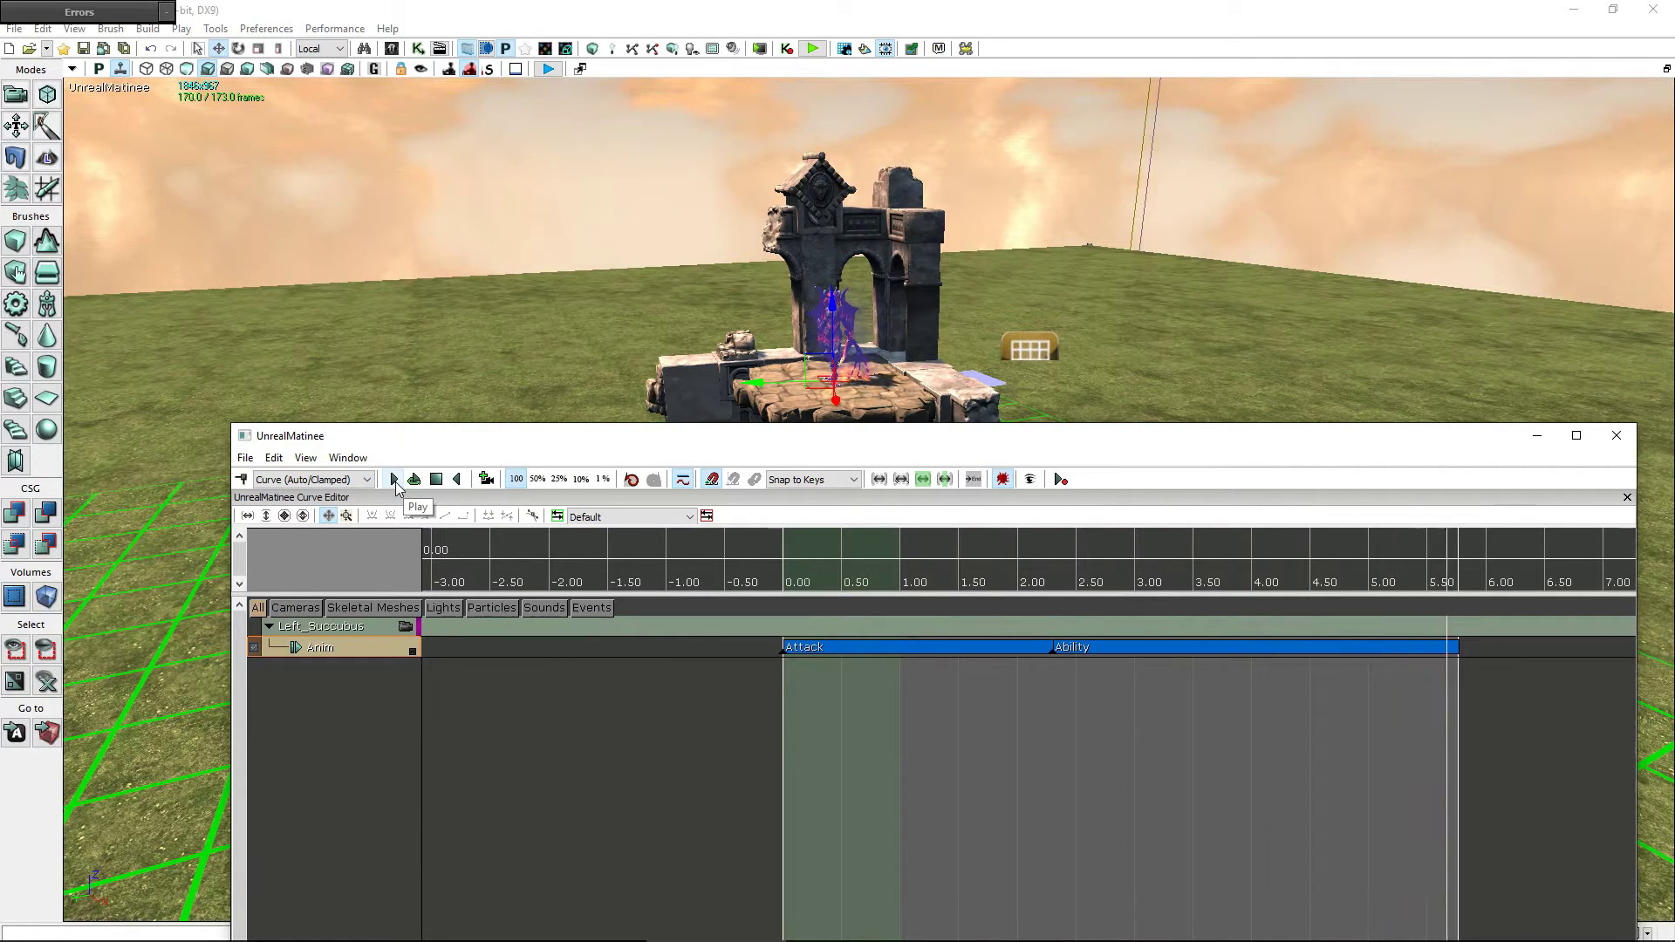
pyautogui.click(437, 480)
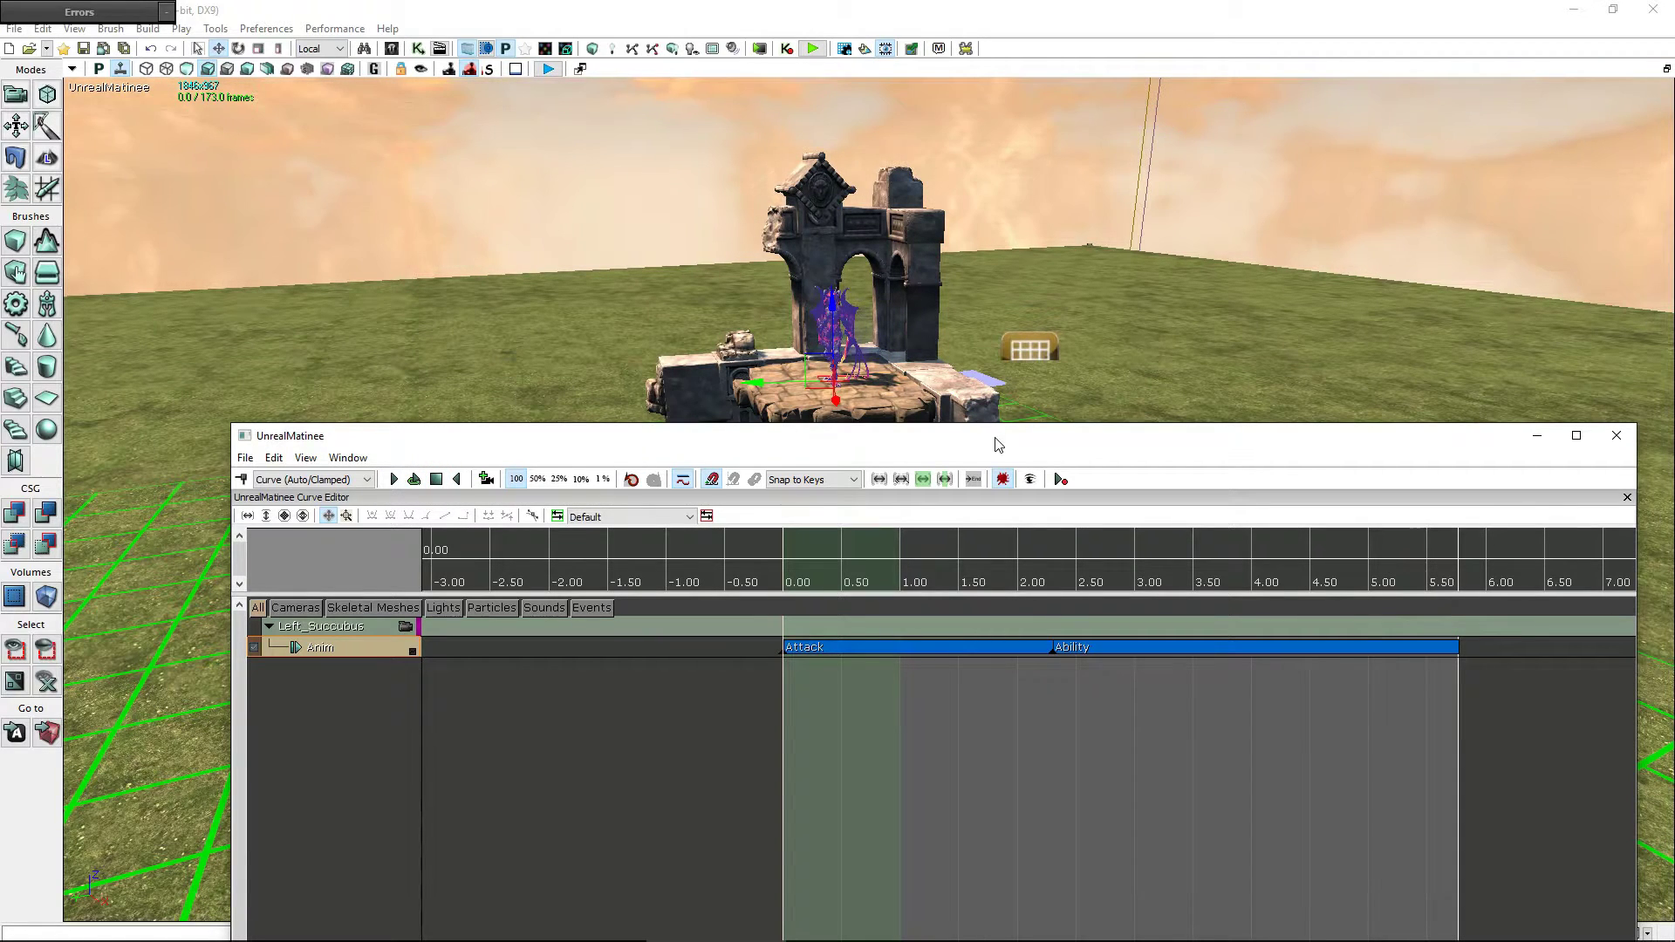
pyautogui.moveTo(996, 439); pyautogui.dragTo(983, 304)
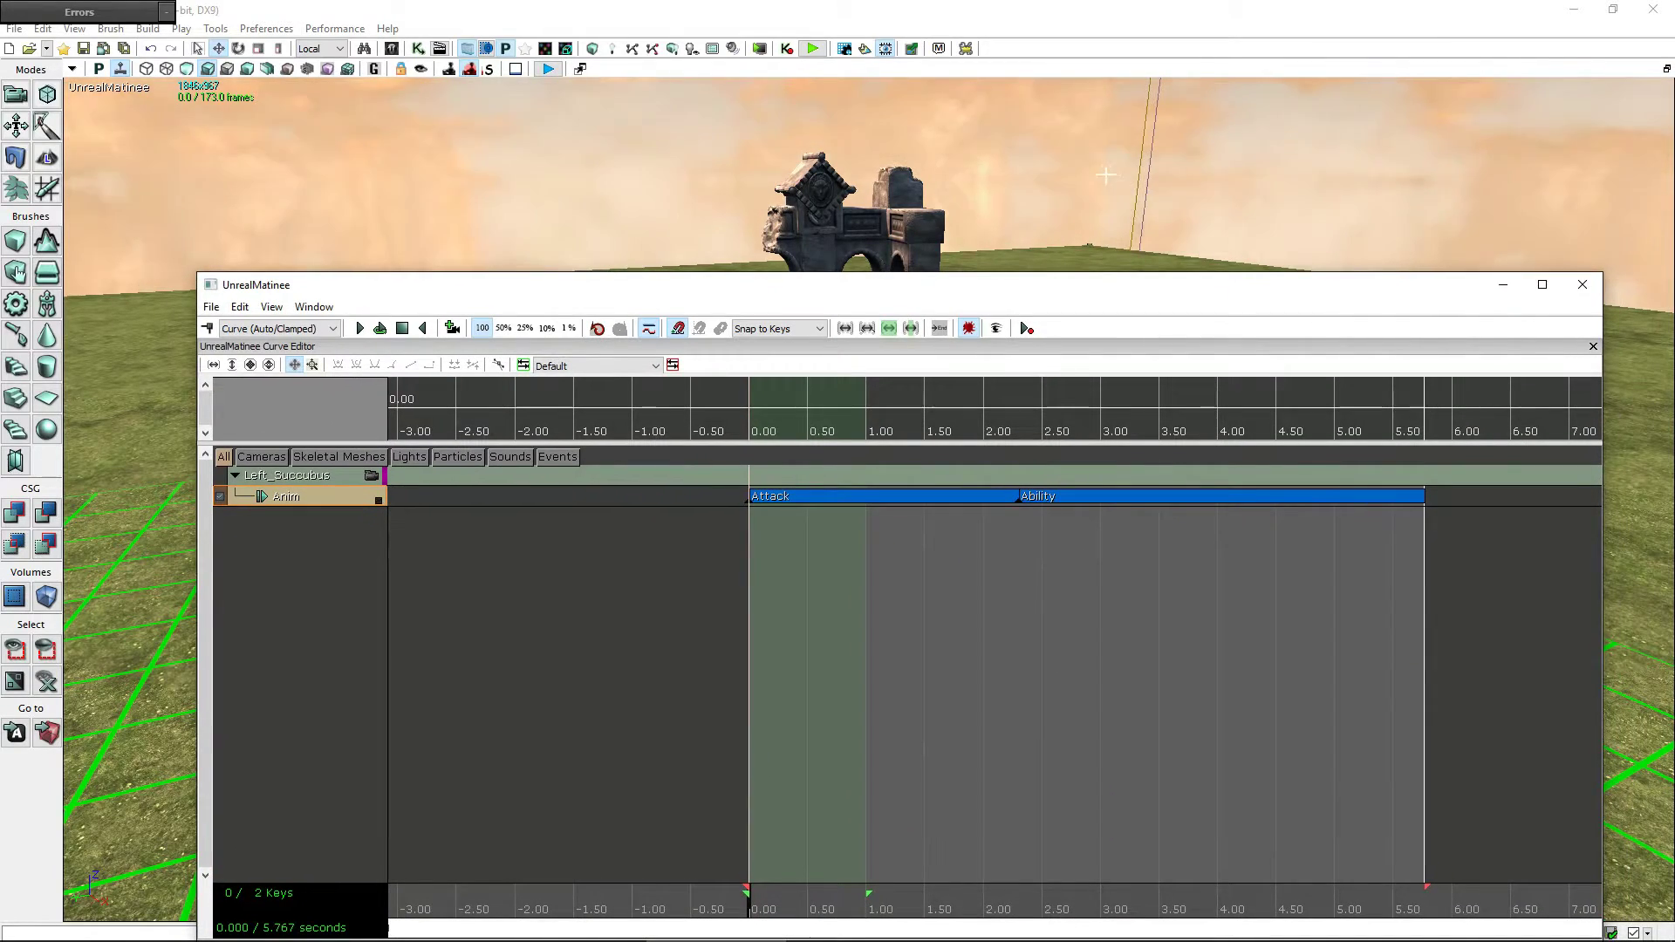
pyautogui.moveTo(1105, 176); pyautogui.dragTo(1105, 175)
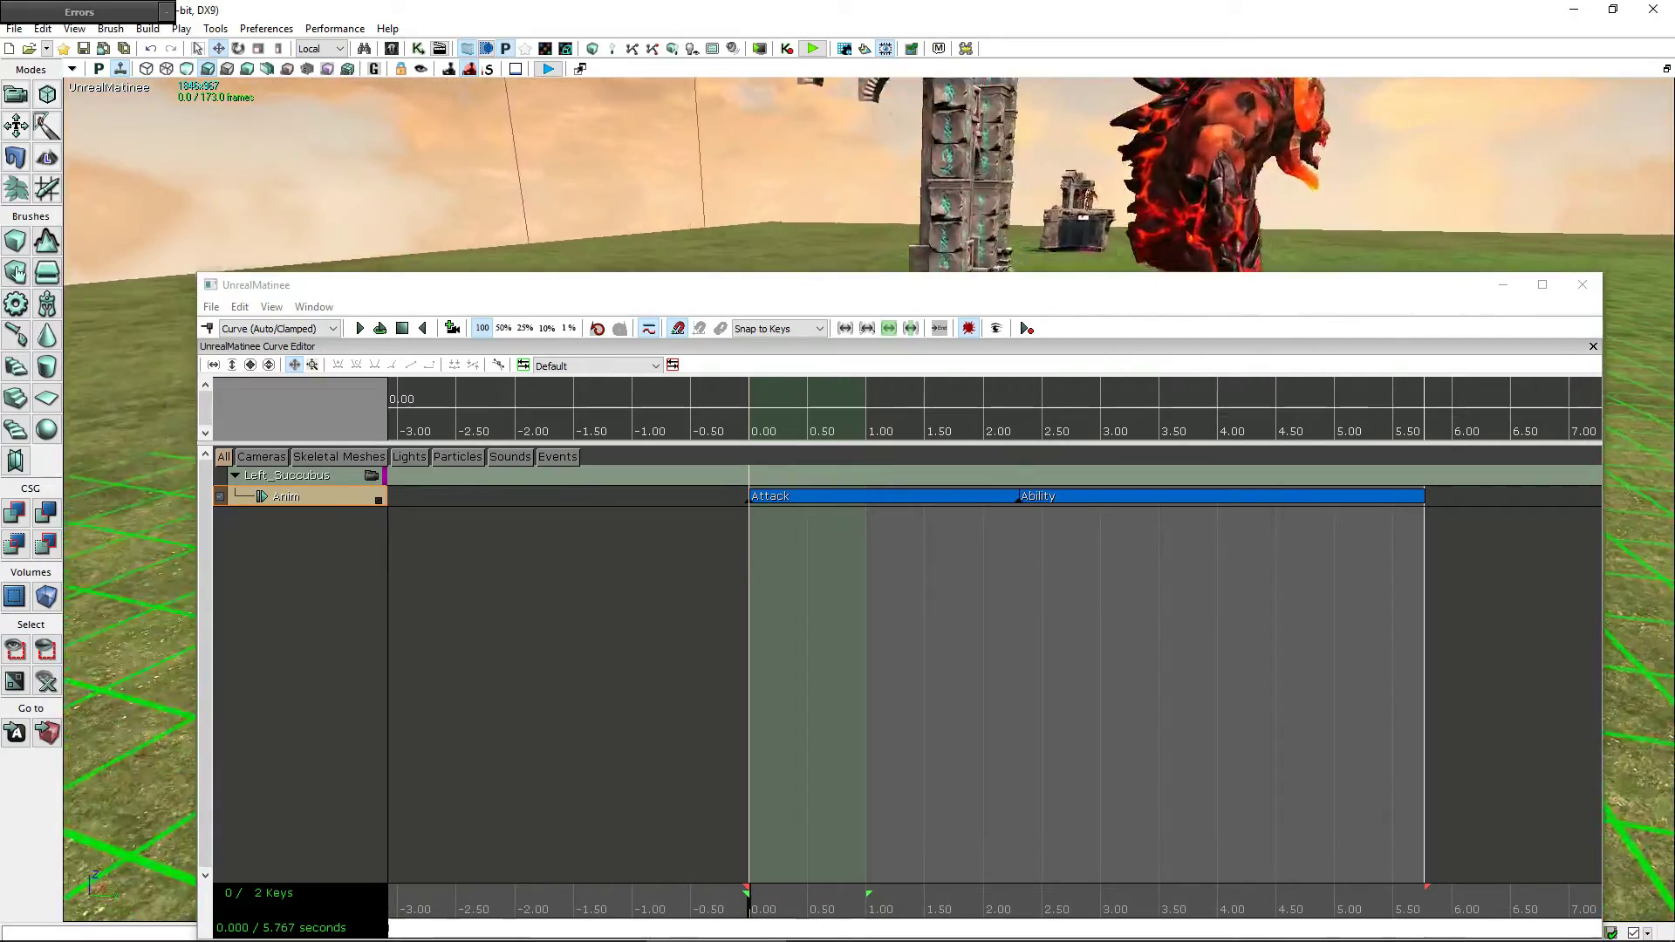
pyautogui.moveTo(1106, 175); pyautogui.dragTo(1095, 373)
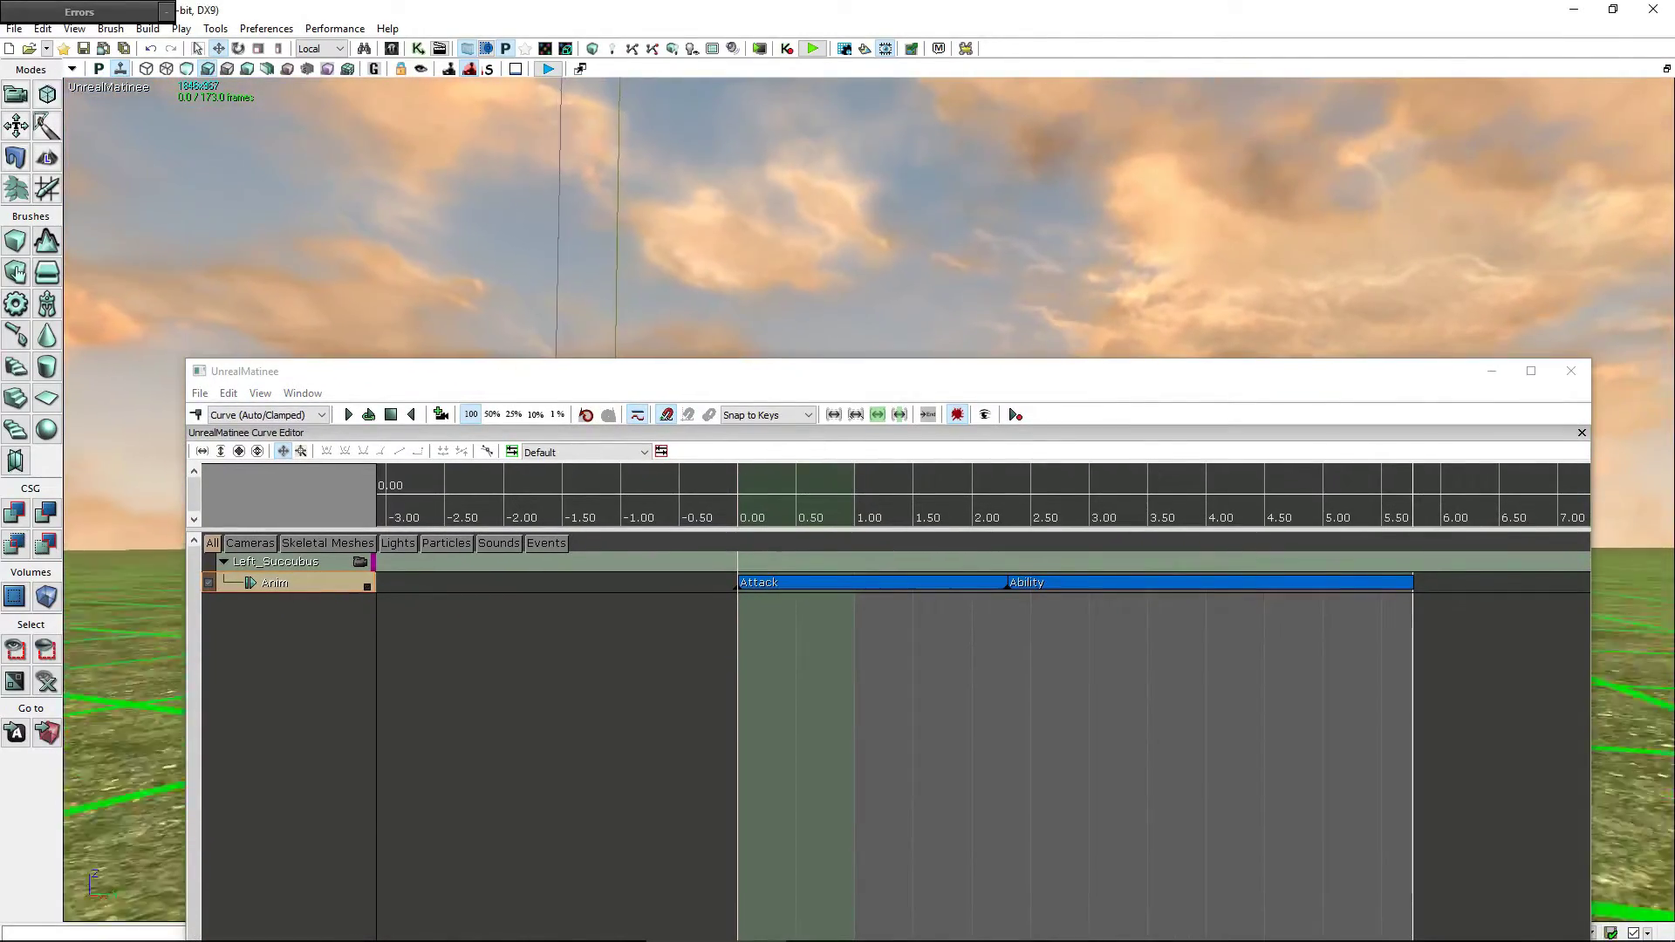
pyautogui.moveTo(1101, 380)
pyautogui.mouseDown()
pyautogui.moveTo(1094, 627)
pyautogui.moveTo(1136, 436)
pyautogui.mouseUp()
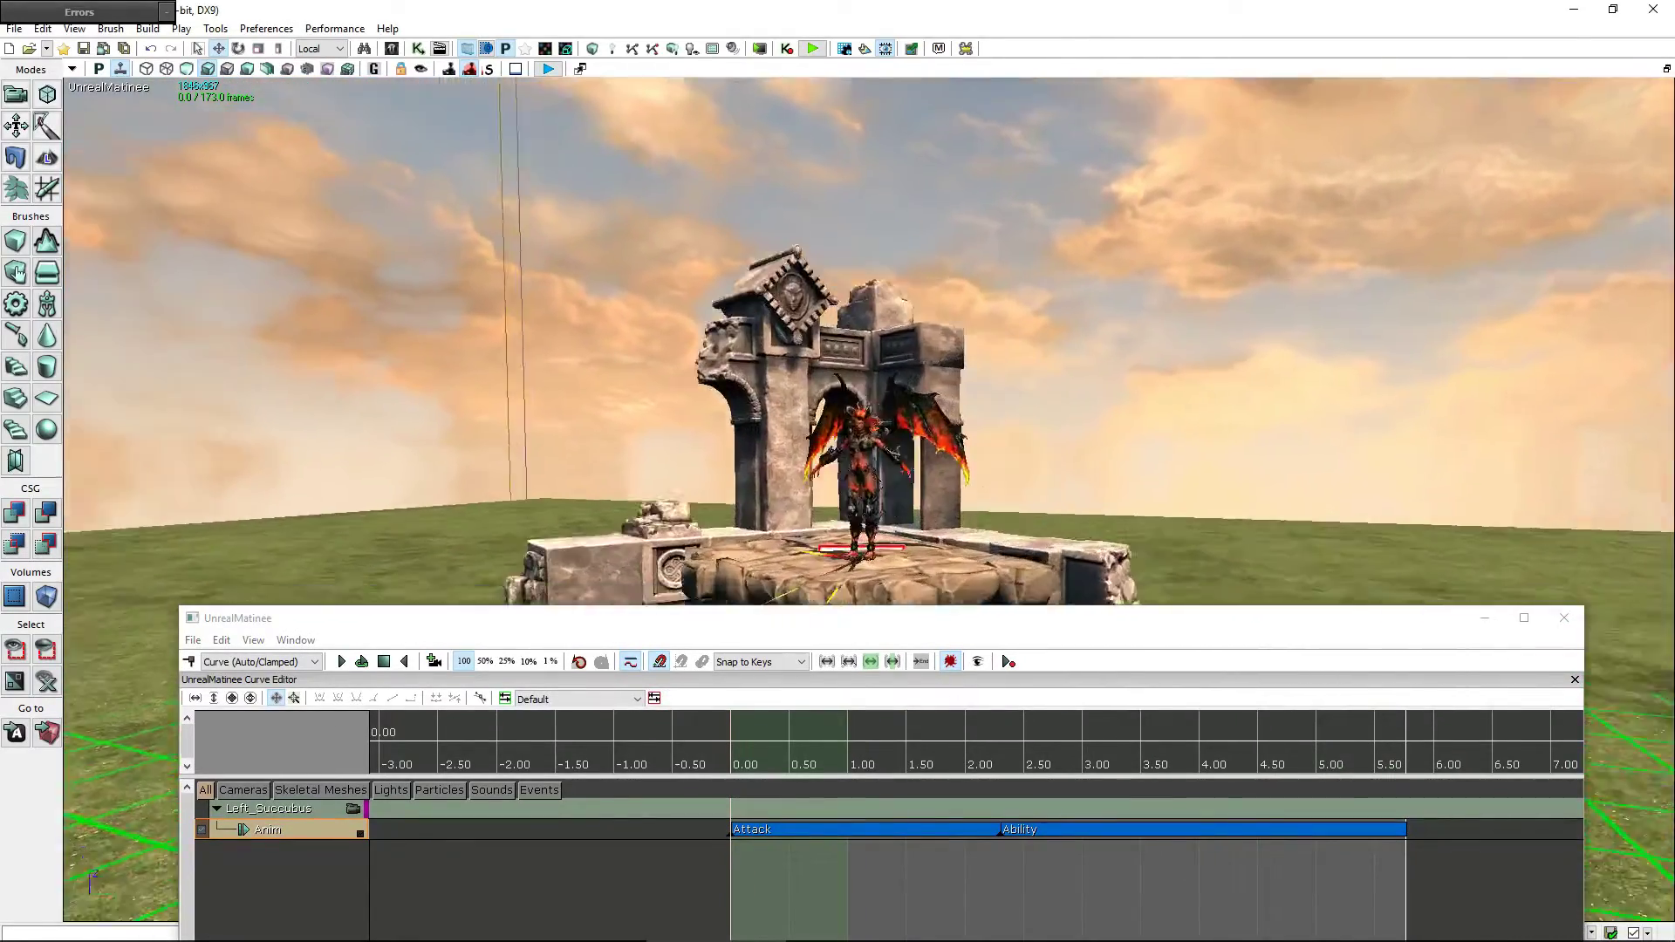
pyautogui.moveTo(819, 471); pyautogui.dragTo(818, 436)
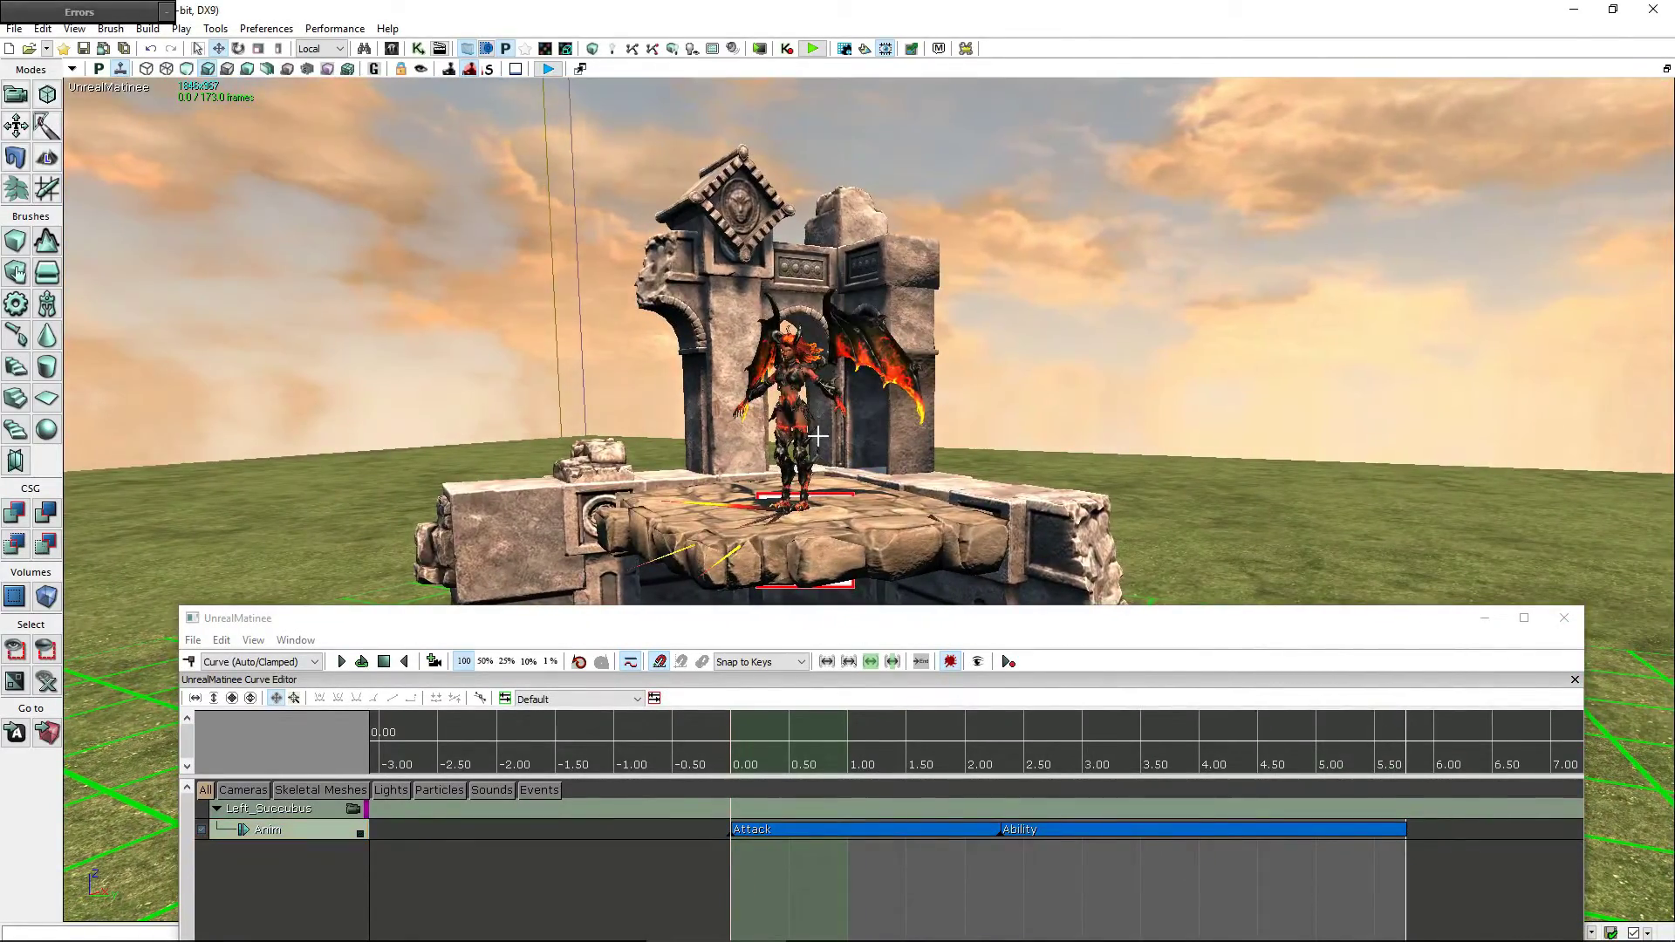
pyautogui.moveTo(1063, 618); pyautogui.dragTo(1168, 307)
# - Create a new skeletal mesh group named Right_Succubus
pyautogui.rightClick(330, 565)
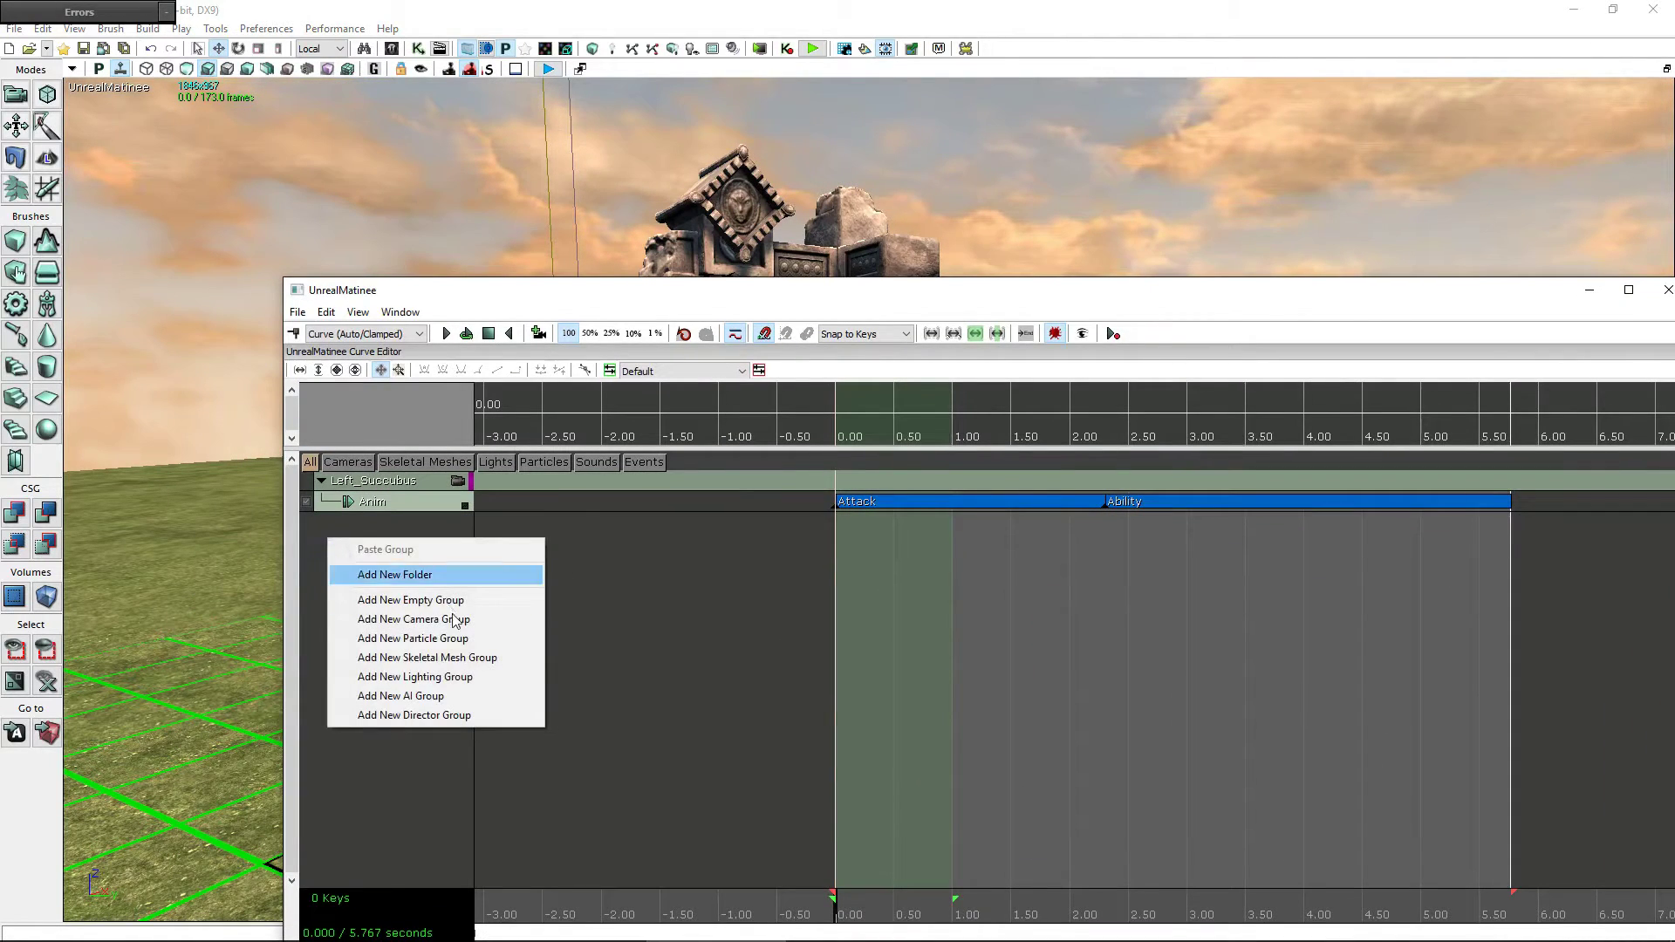
pyautogui.click(426, 658)
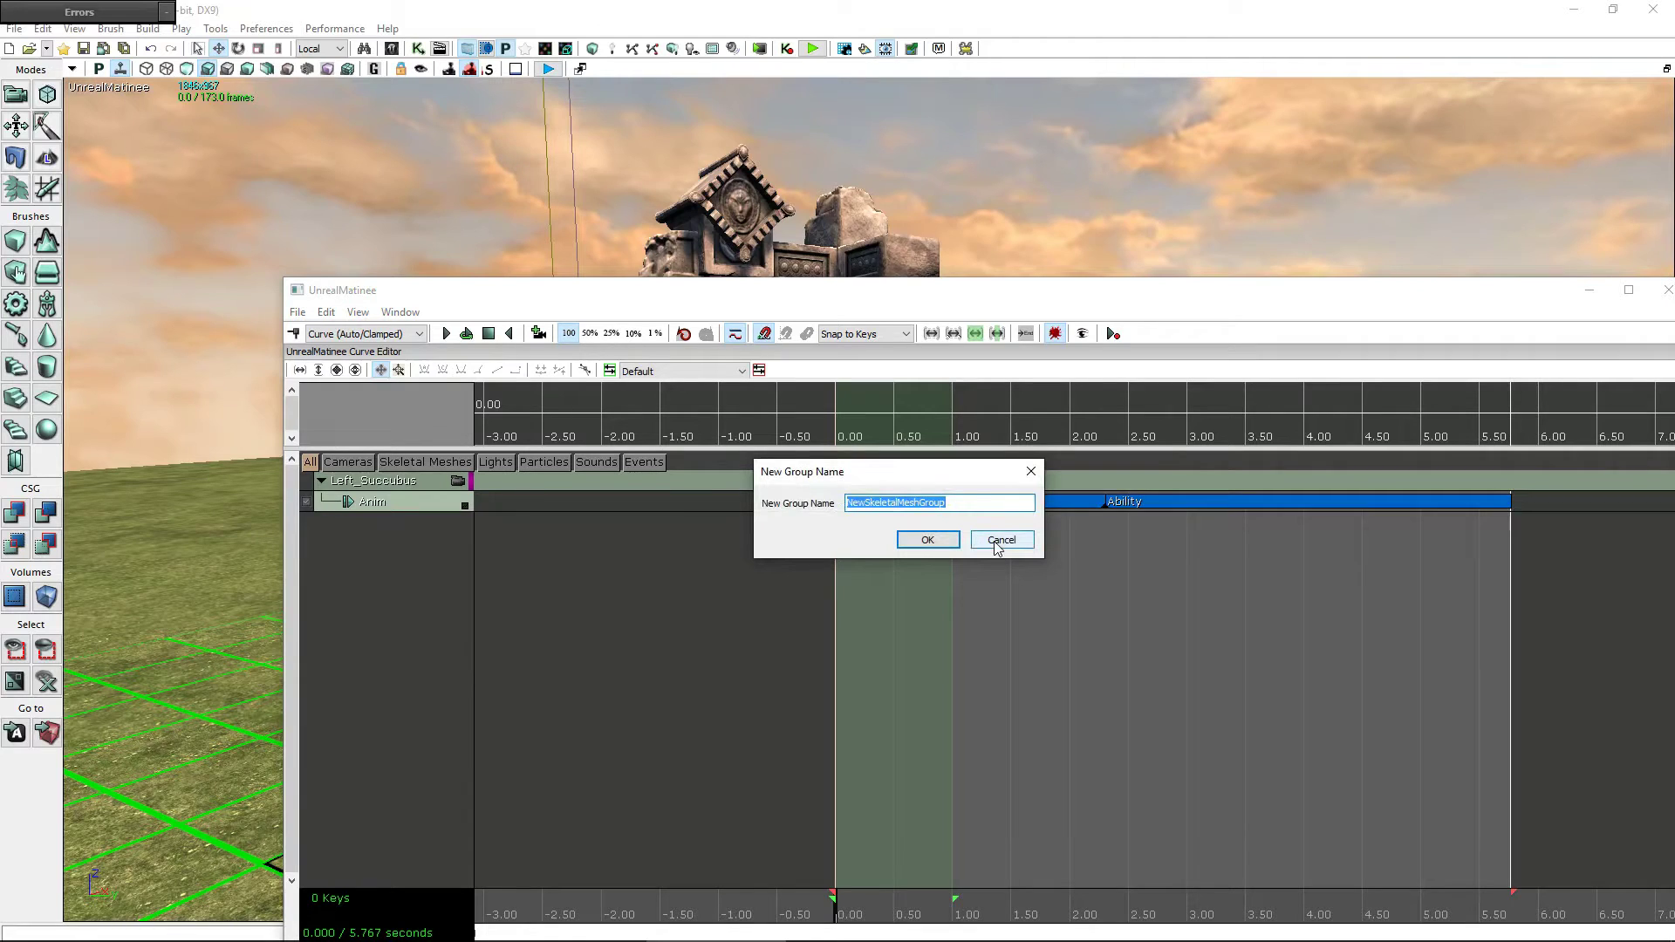
pyautogui.write('R')
pyautogui.write('us')
pyautogui.press('Return')
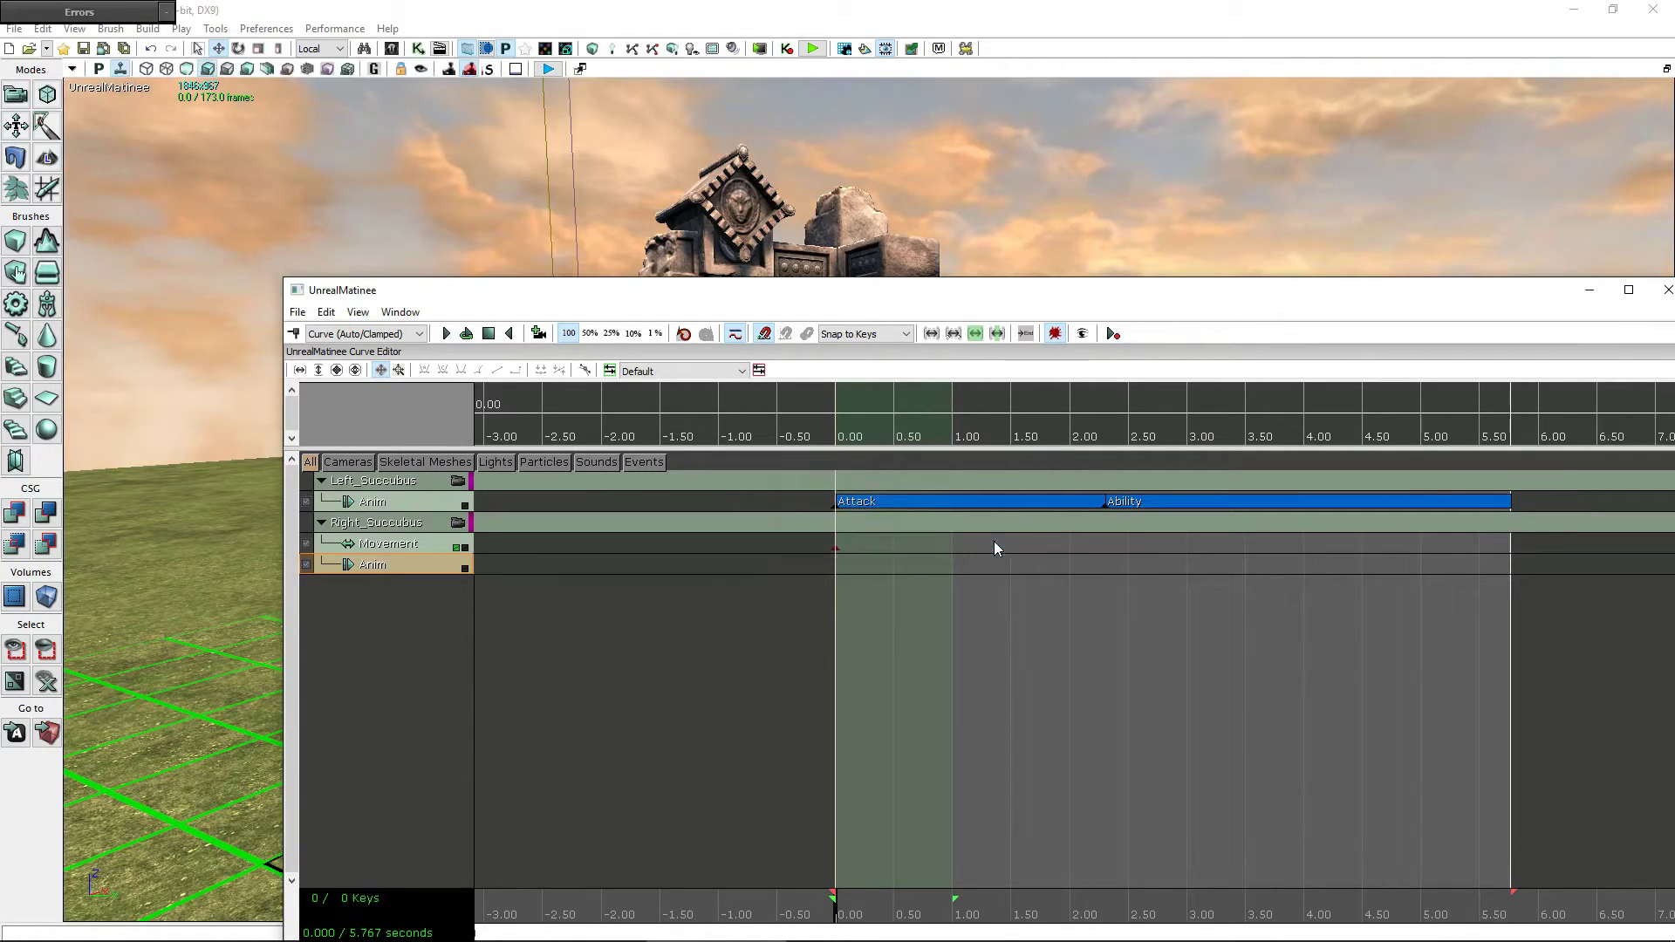
# - Delete its Movement track and add AS_Succubus to the group's anim sets, then select the Anim track
pyautogui.rightClick(407, 550)
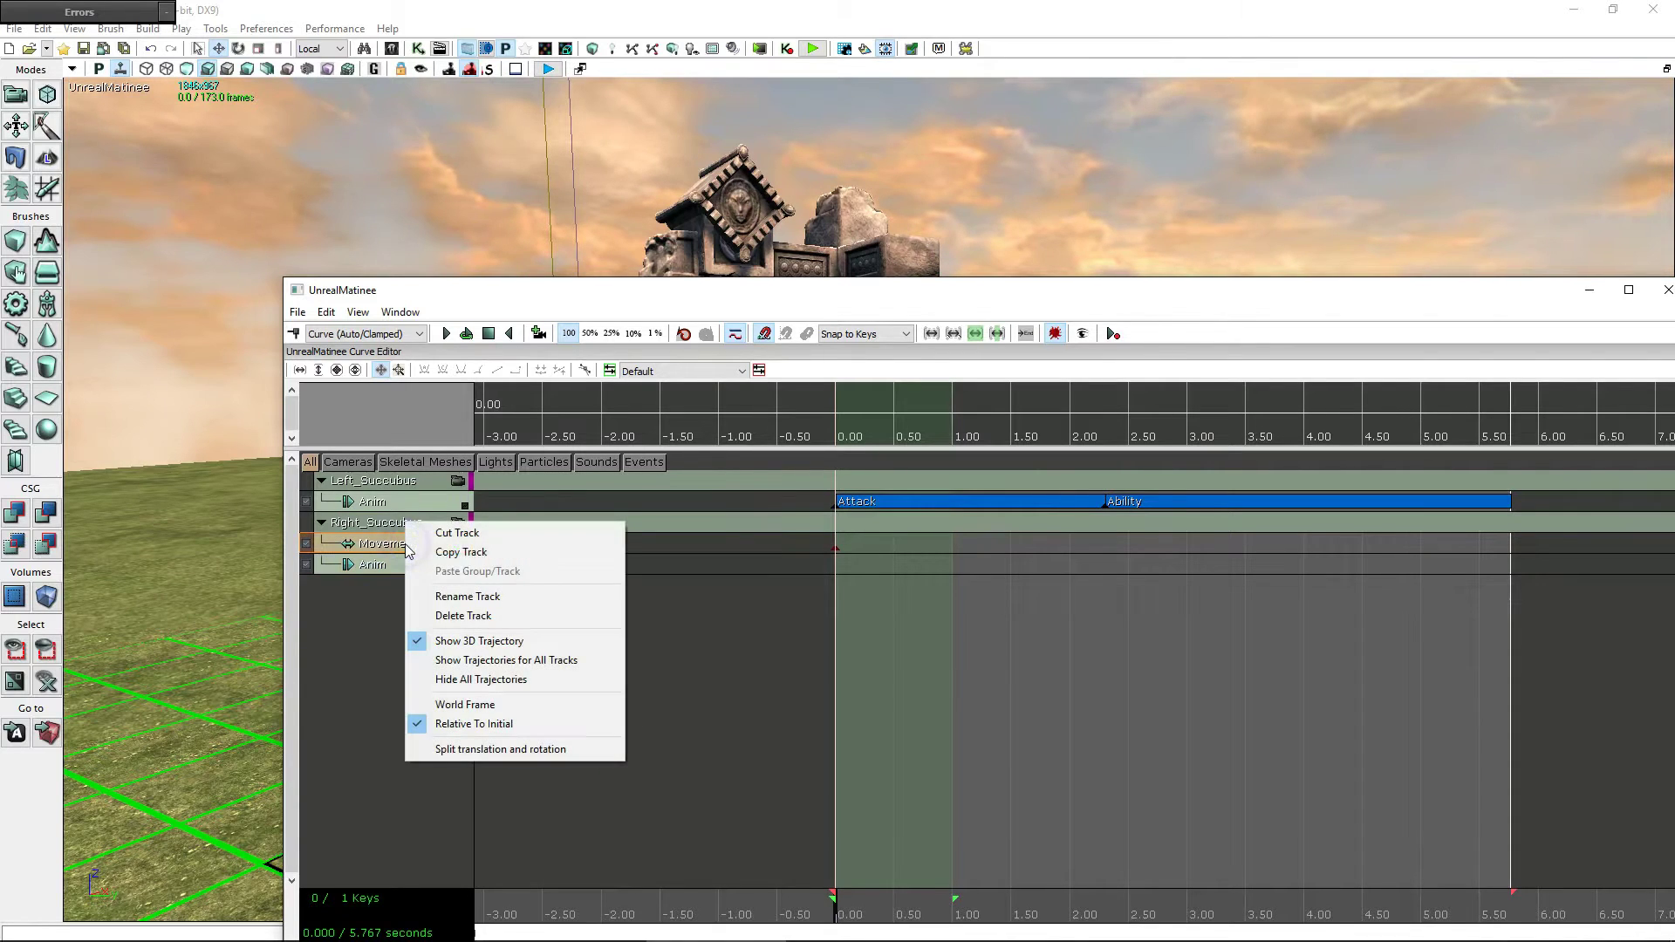
pyautogui.click(524, 616)
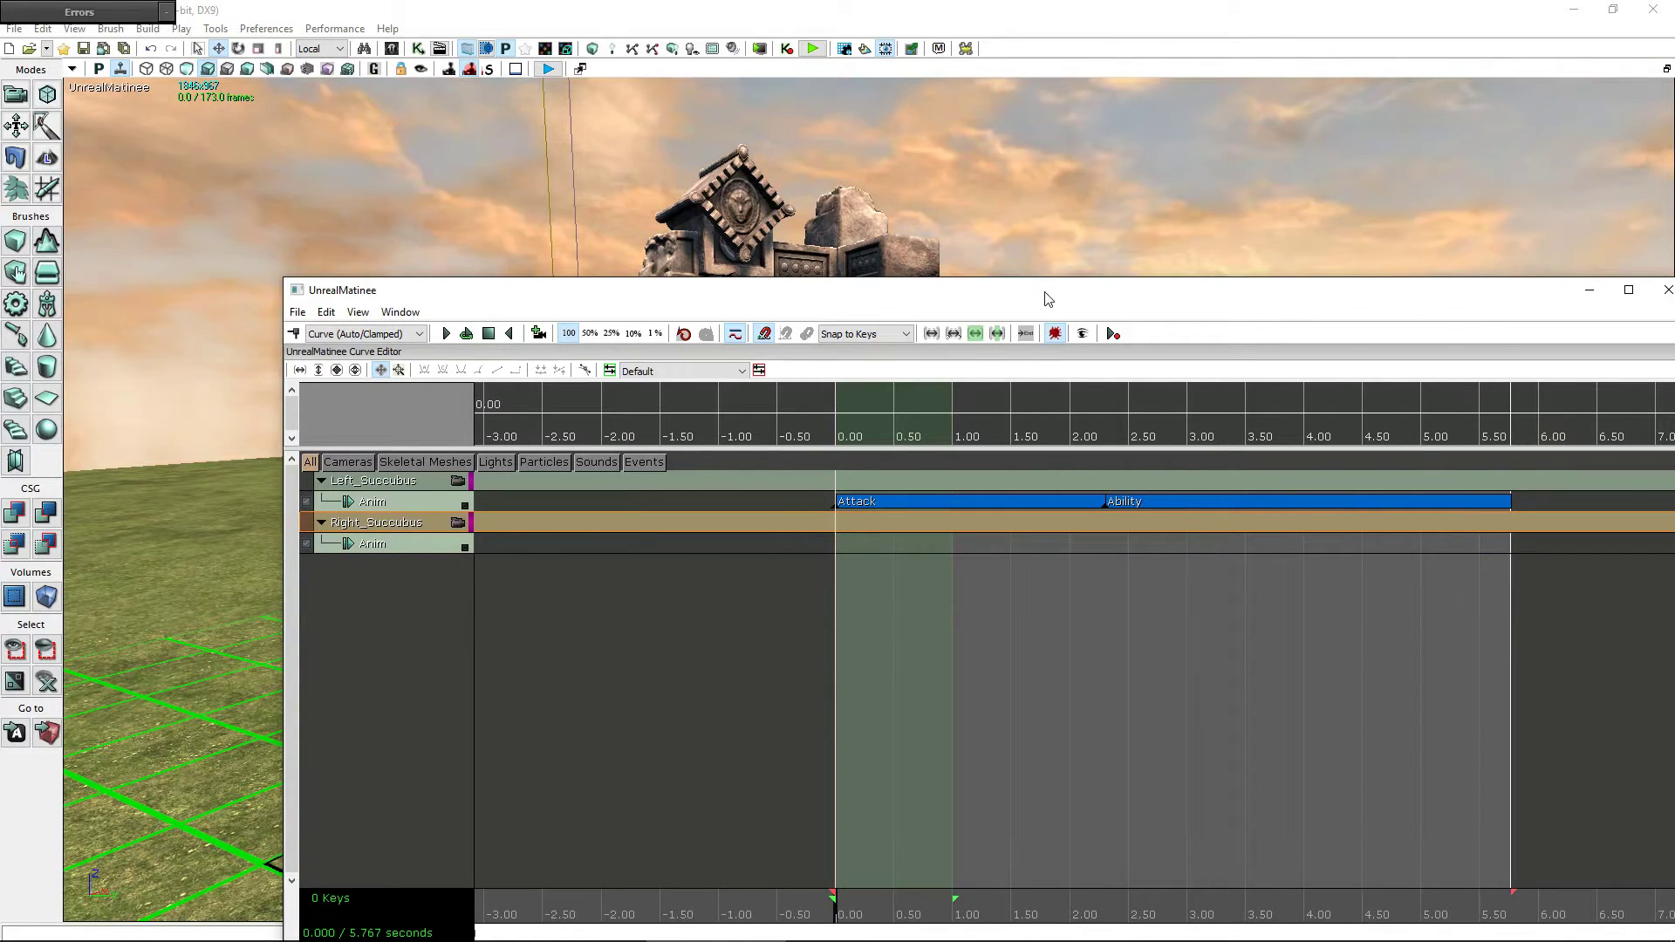
pyautogui.moveTo(1047, 299); pyautogui.dragTo(956, 136)
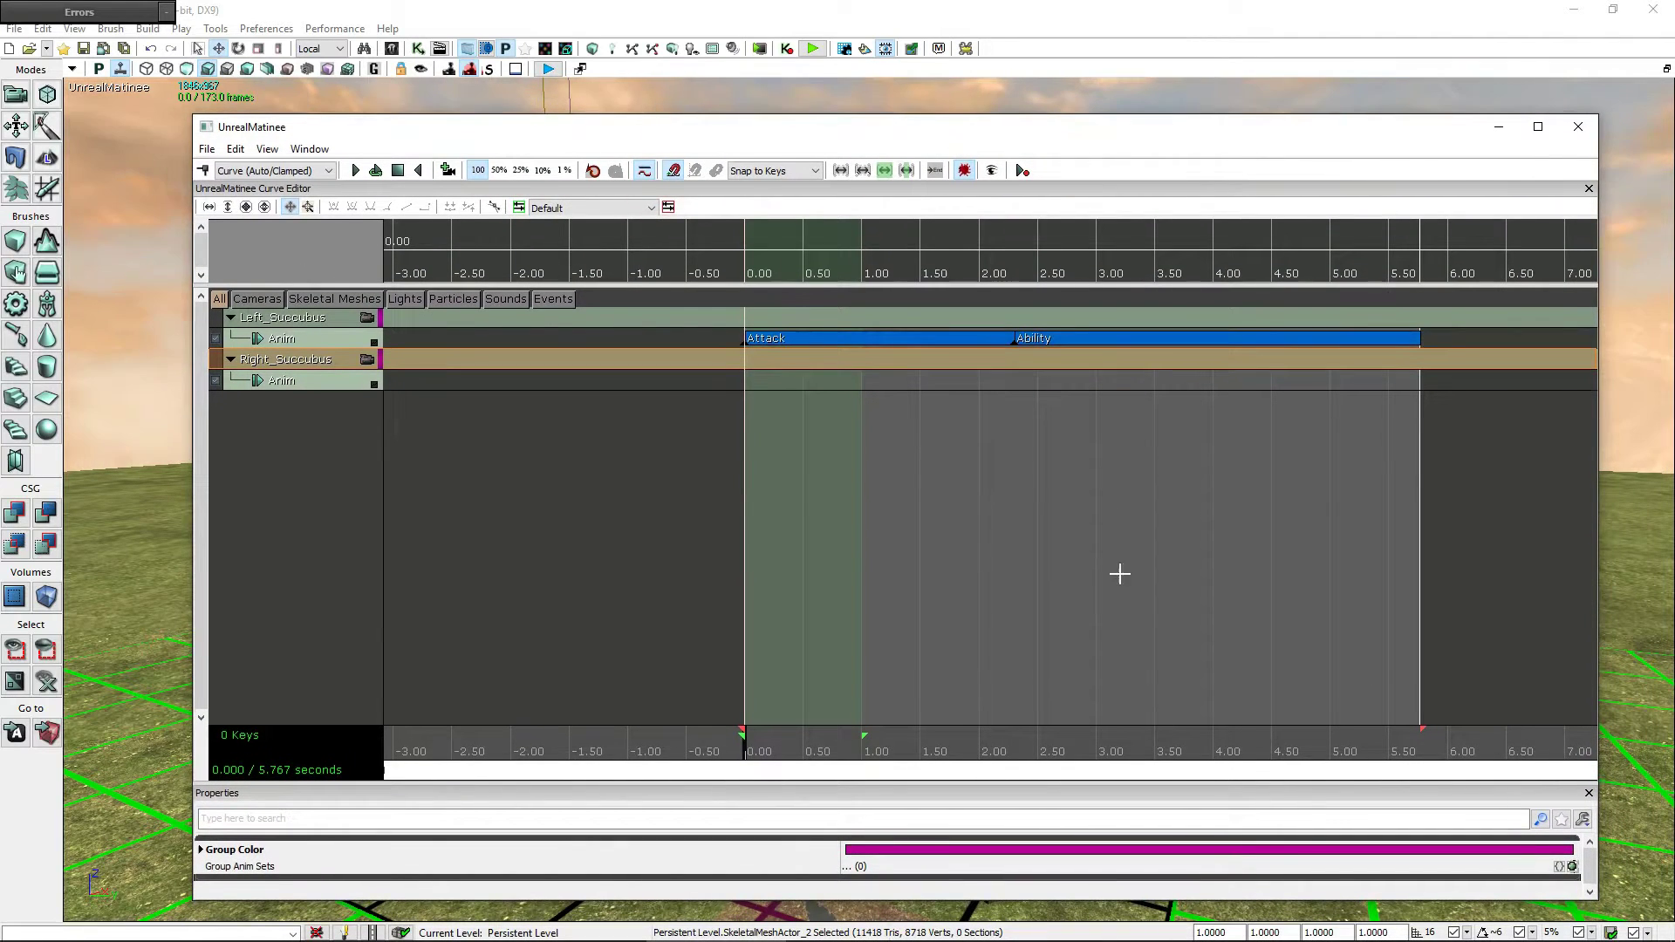
pyautogui.click(1573, 866)
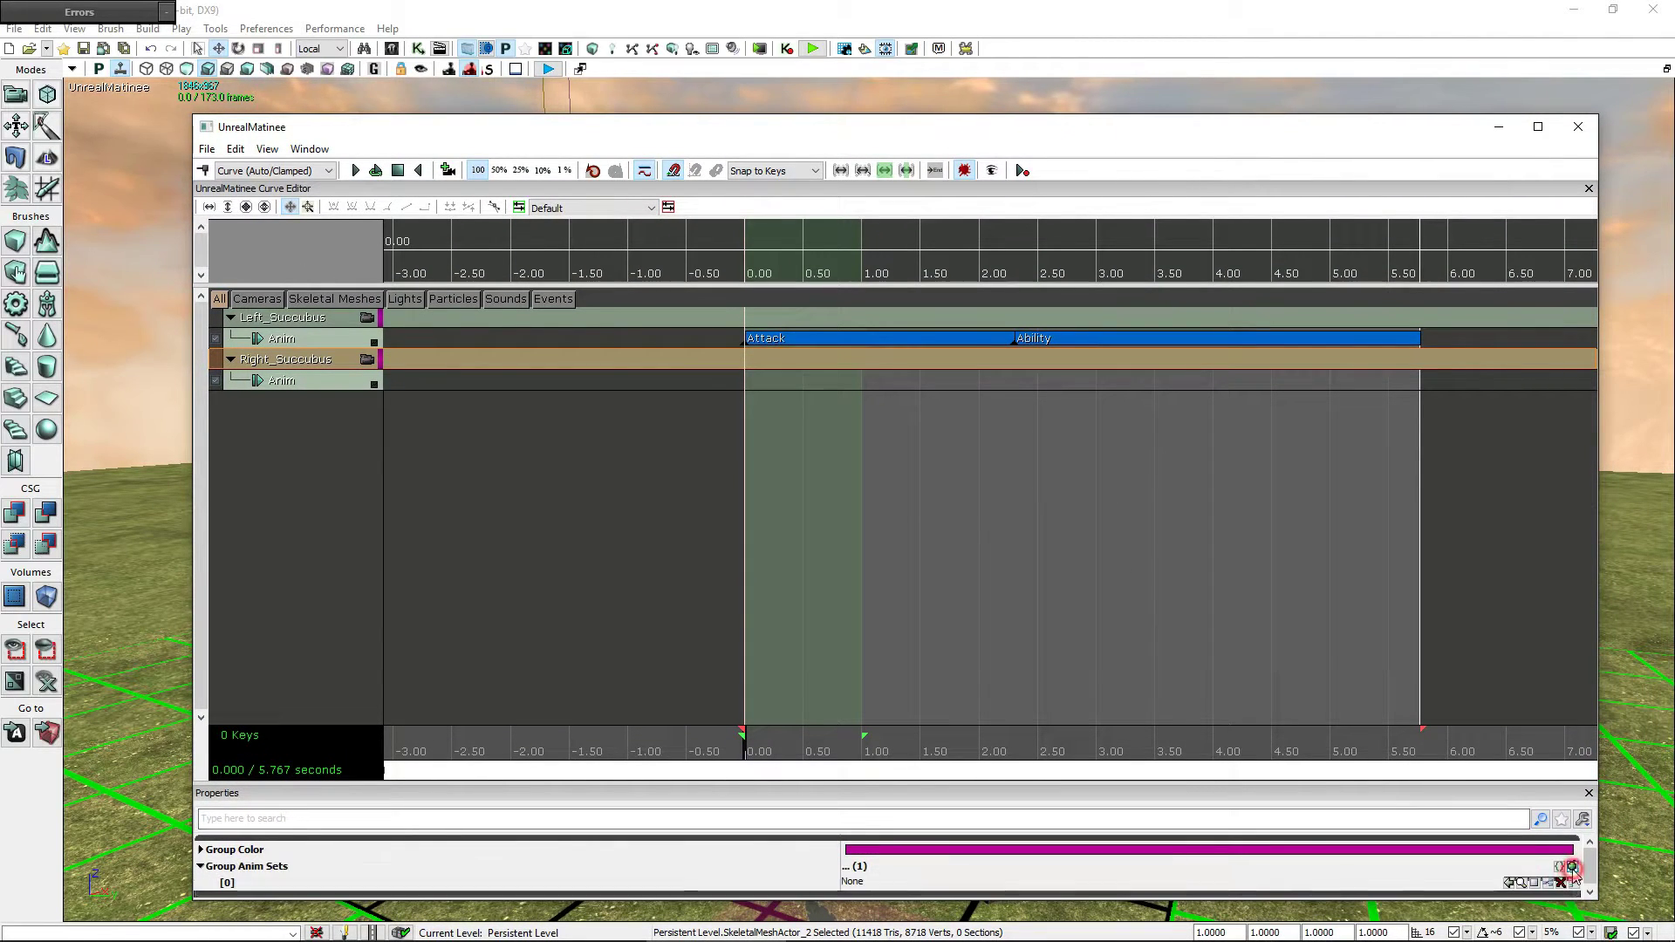
pyautogui.click(1507, 887)
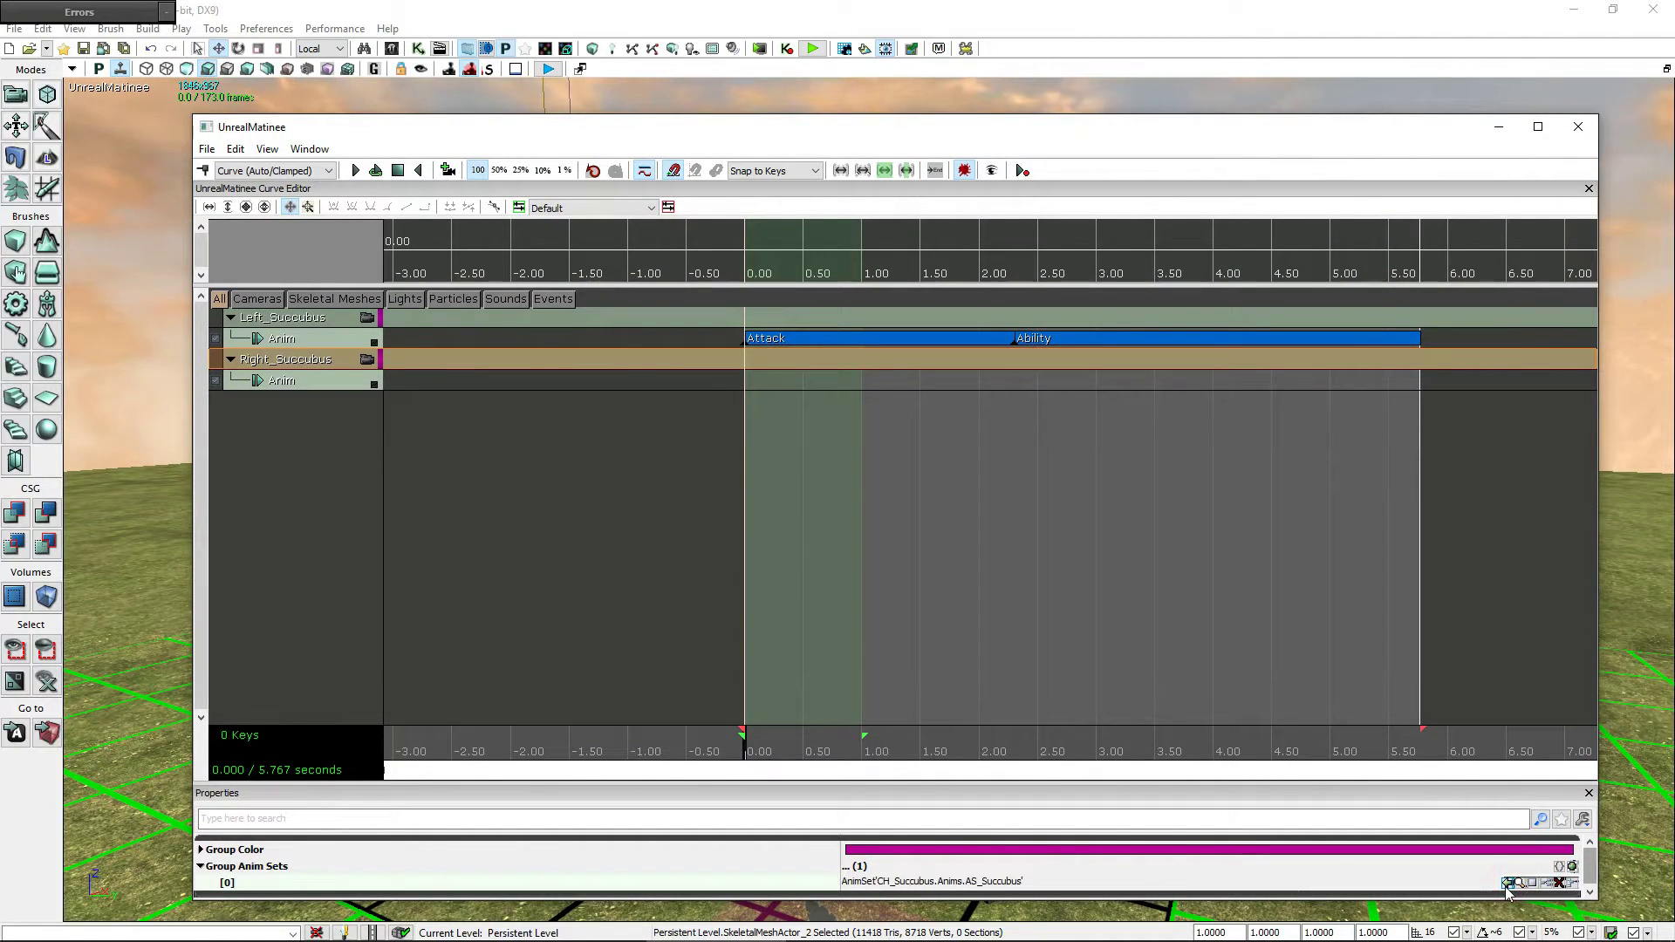
pyautogui.click(320, 384)
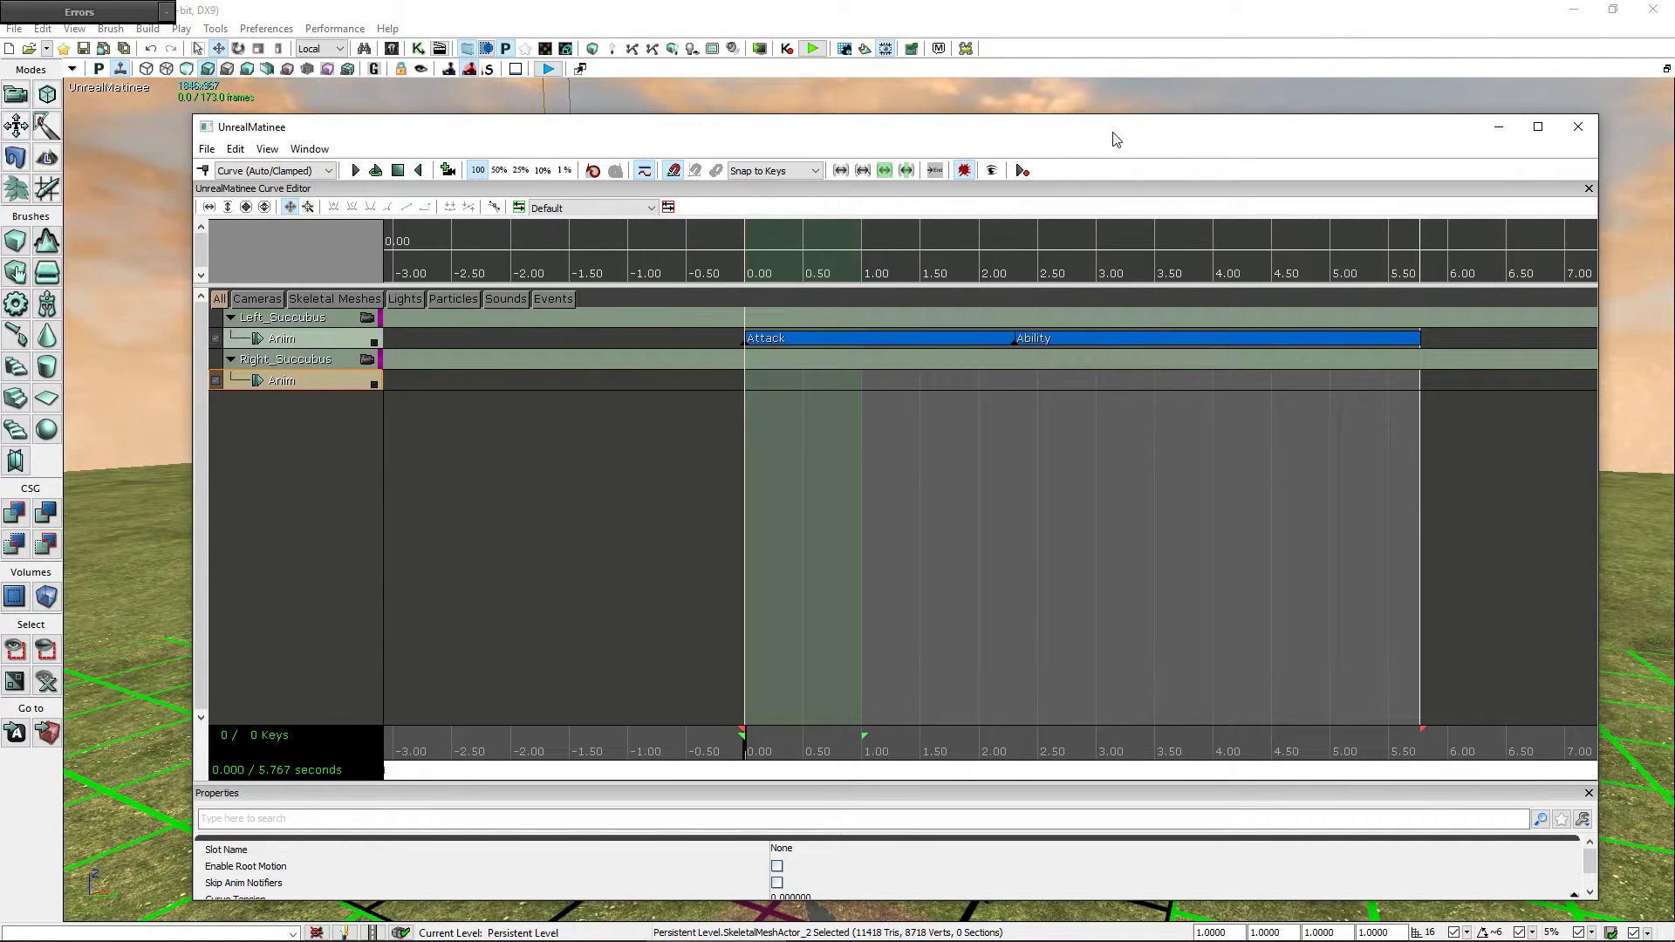
# - Add an Attack animation key at 0.00 on the Right_Succubus Anim track and preview it
pyautogui.moveTo(1113, 137)
pyautogui.mouseDown()
pyautogui.moveTo(1054, 595)
pyautogui.moveTo(1044, 541)
pyautogui.mouseUp()
pyautogui.moveTo(1028, 436); pyautogui.dragTo(1028, 436)
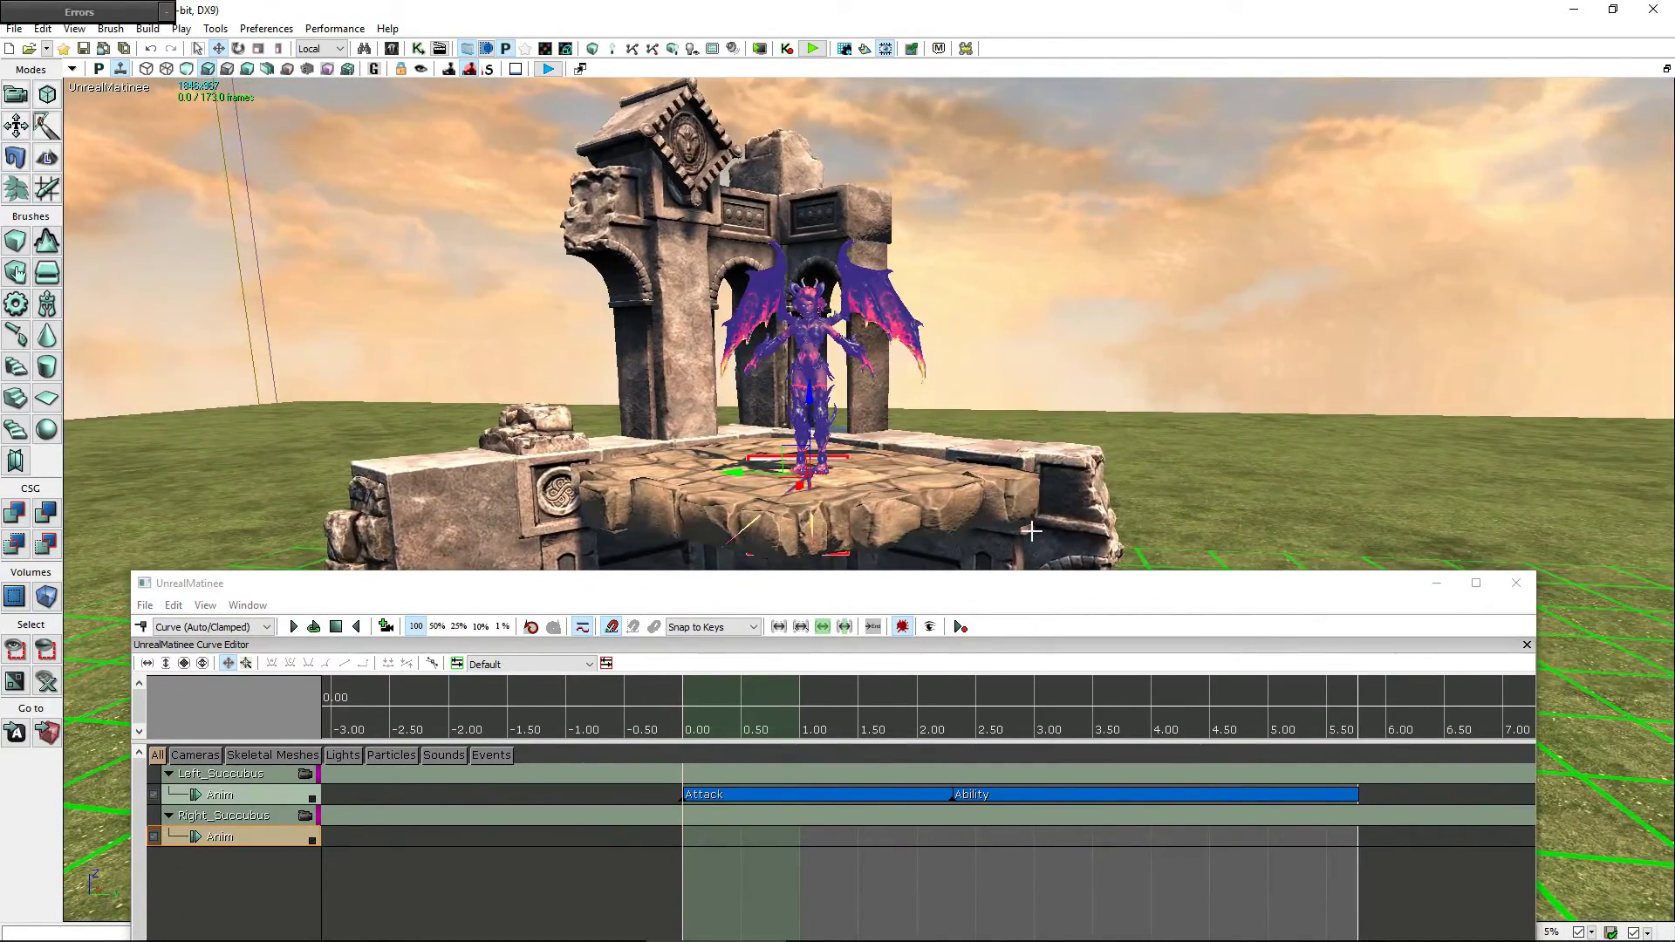
pyautogui.moveTo(1050, 602); pyautogui.dragTo(1091, 416)
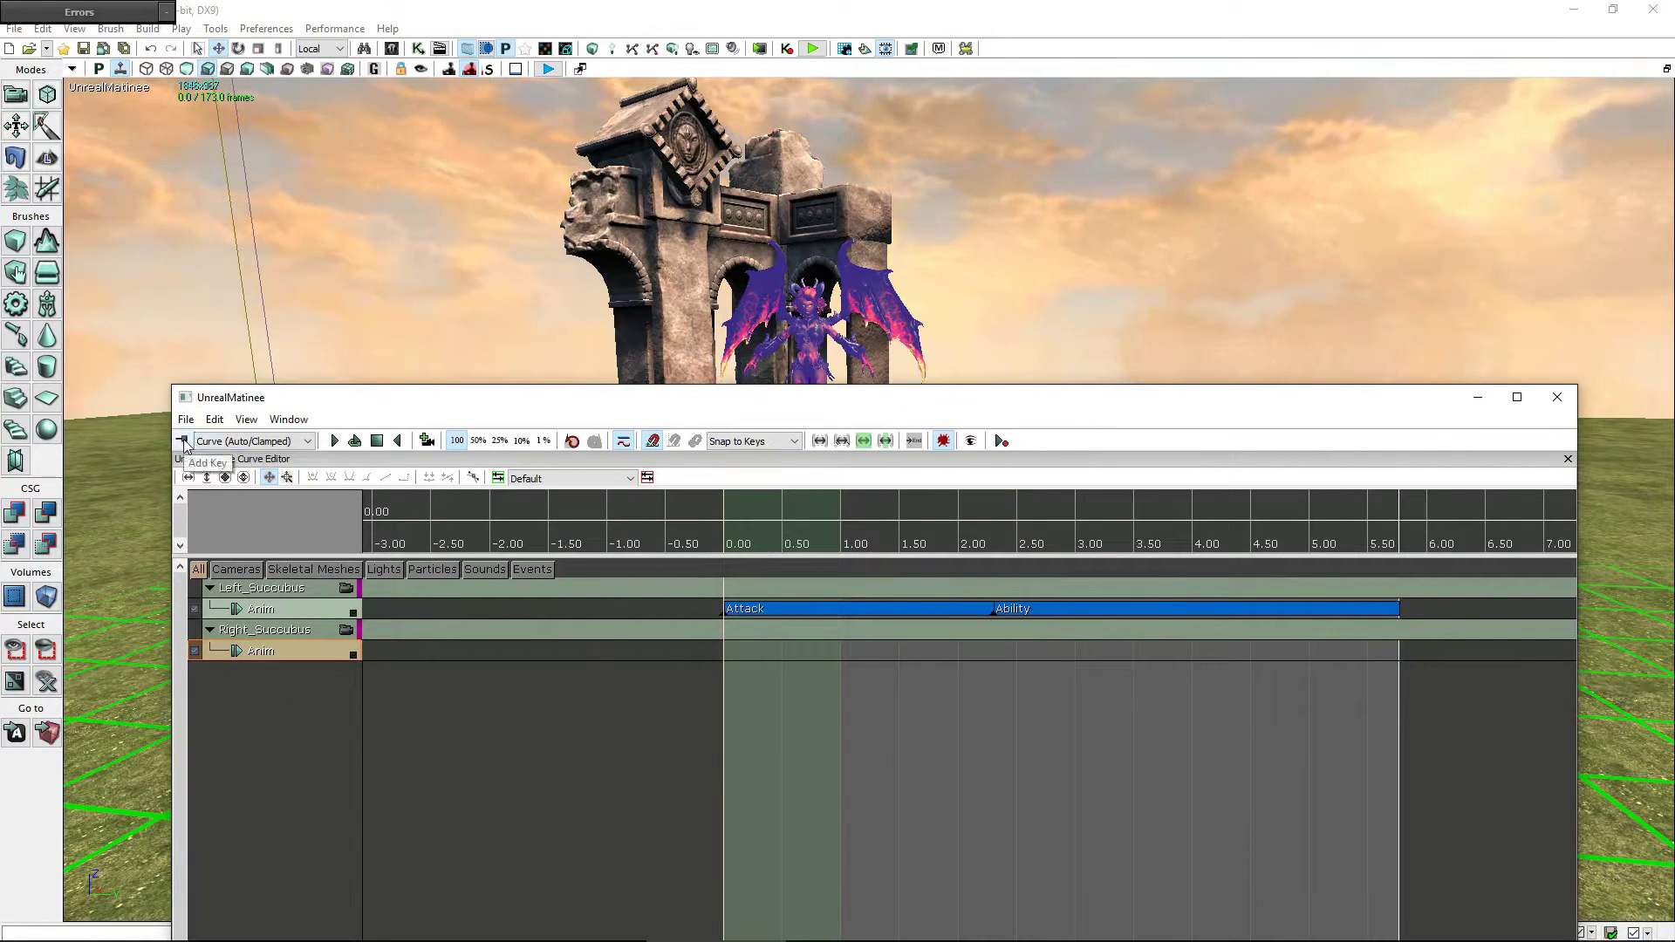
pyautogui.press('Return')
pyautogui.click(940, 496)
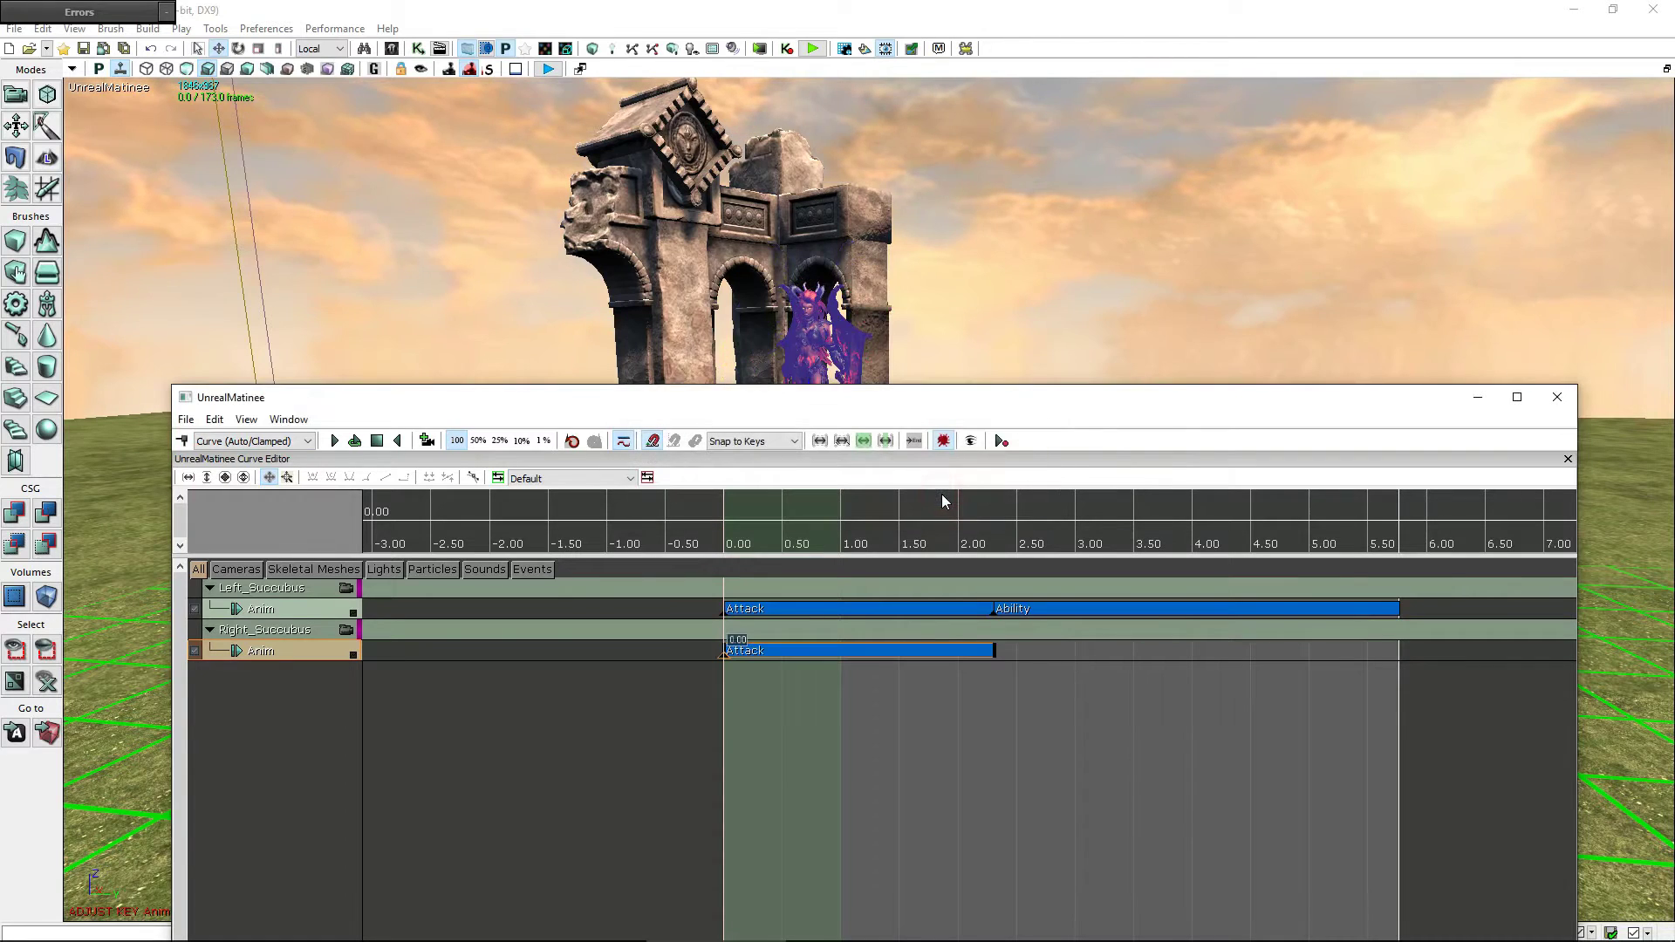
pyautogui.click(334, 441)
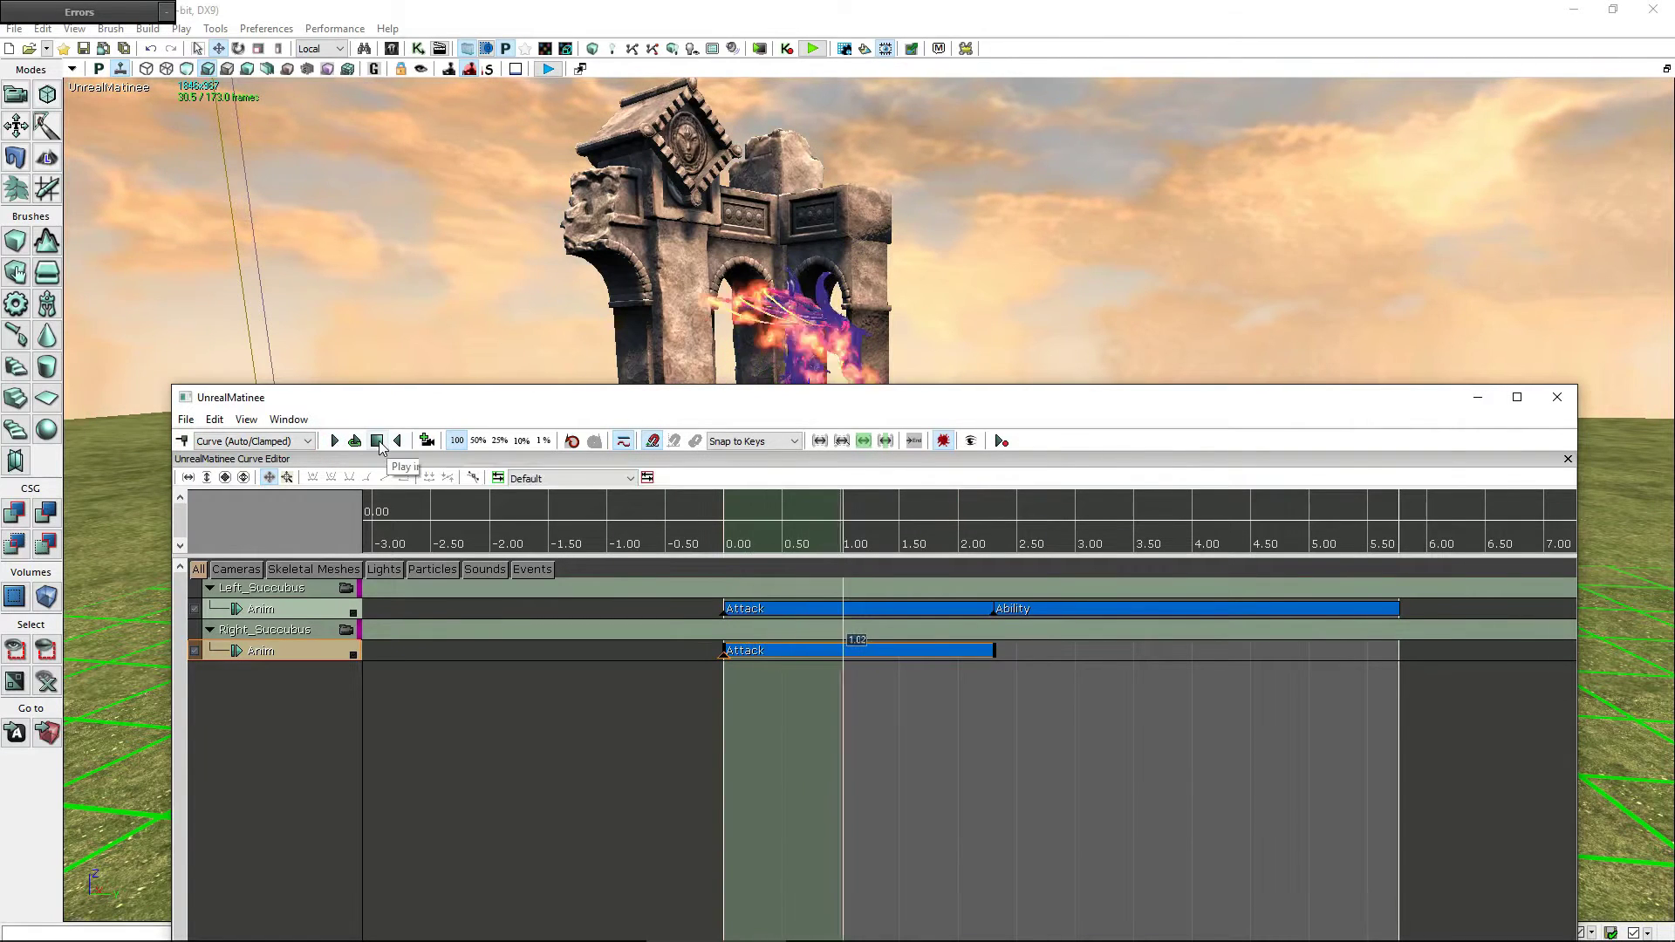
pyautogui.click(378, 441)
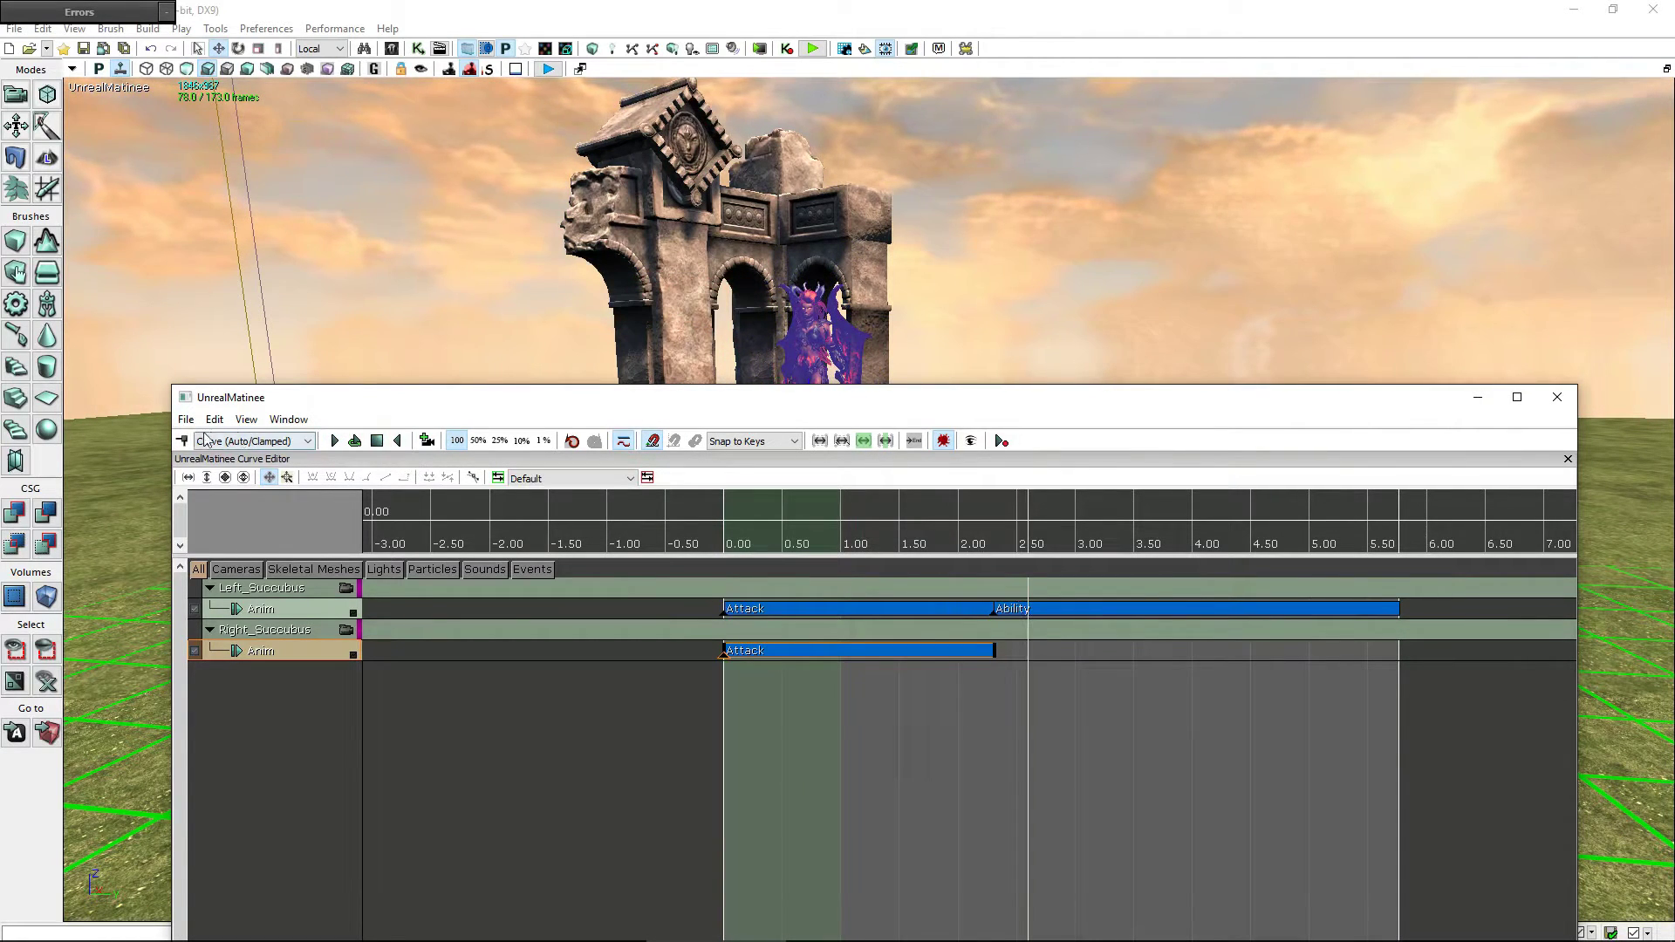
# - Add an Ability key, butt it against Attack's end, and preview both animations
pyautogui.click(182, 441)
pyautogui.click(731, 459)
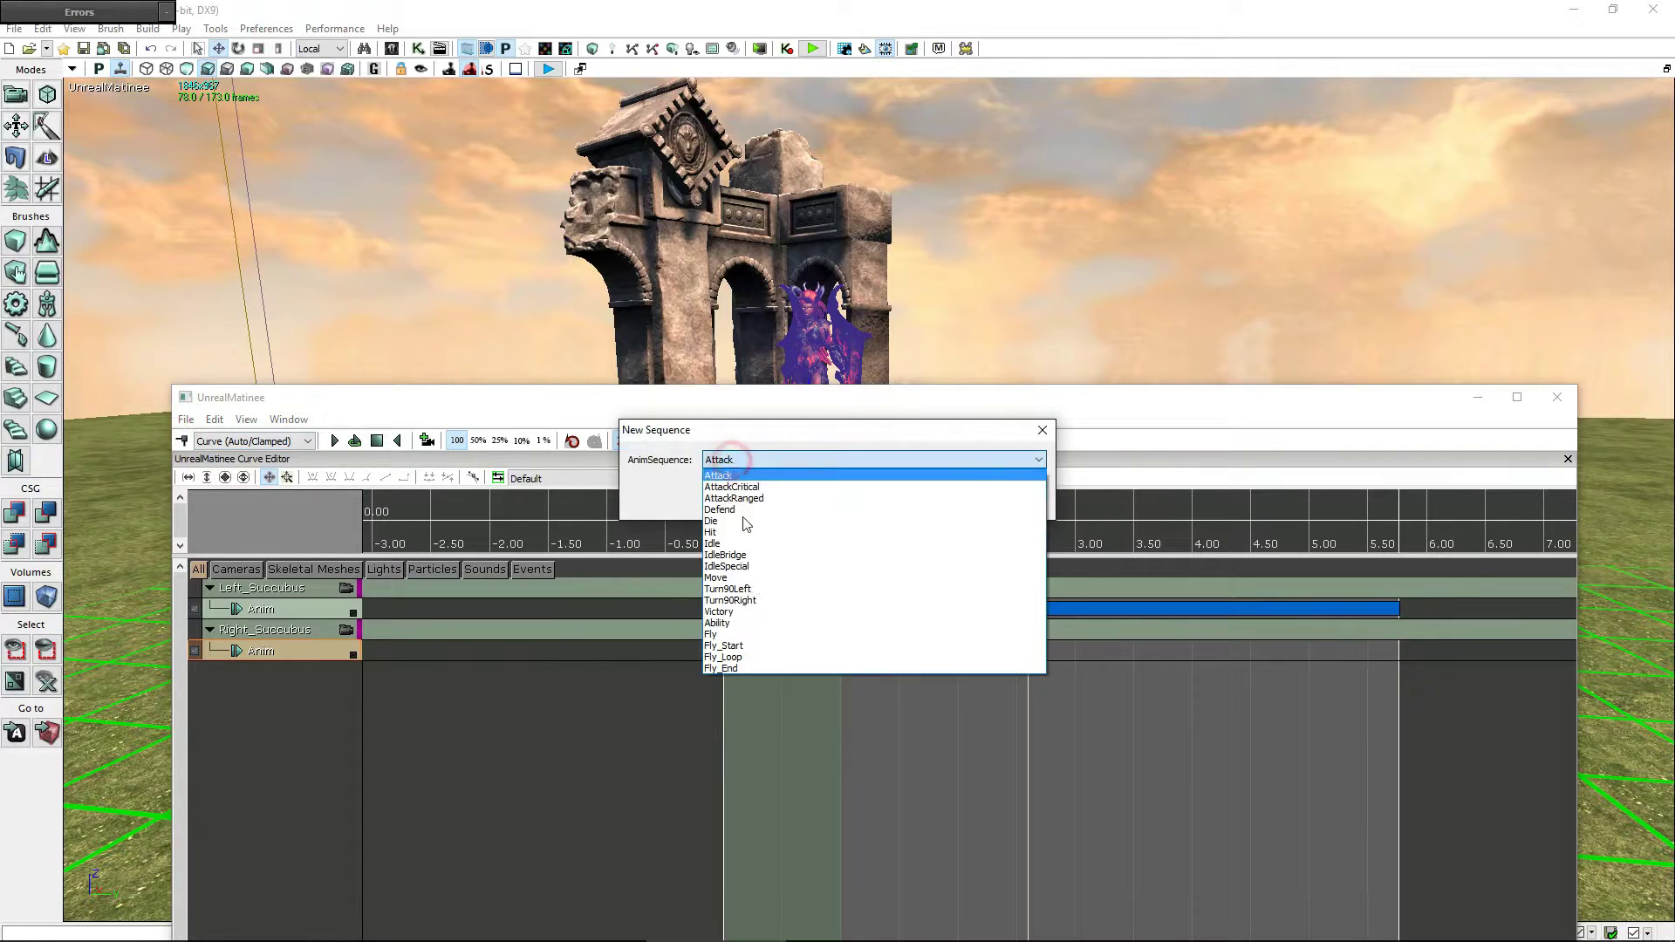
pyautogui.click(764, 626)
pyautogui.click(918, 494)
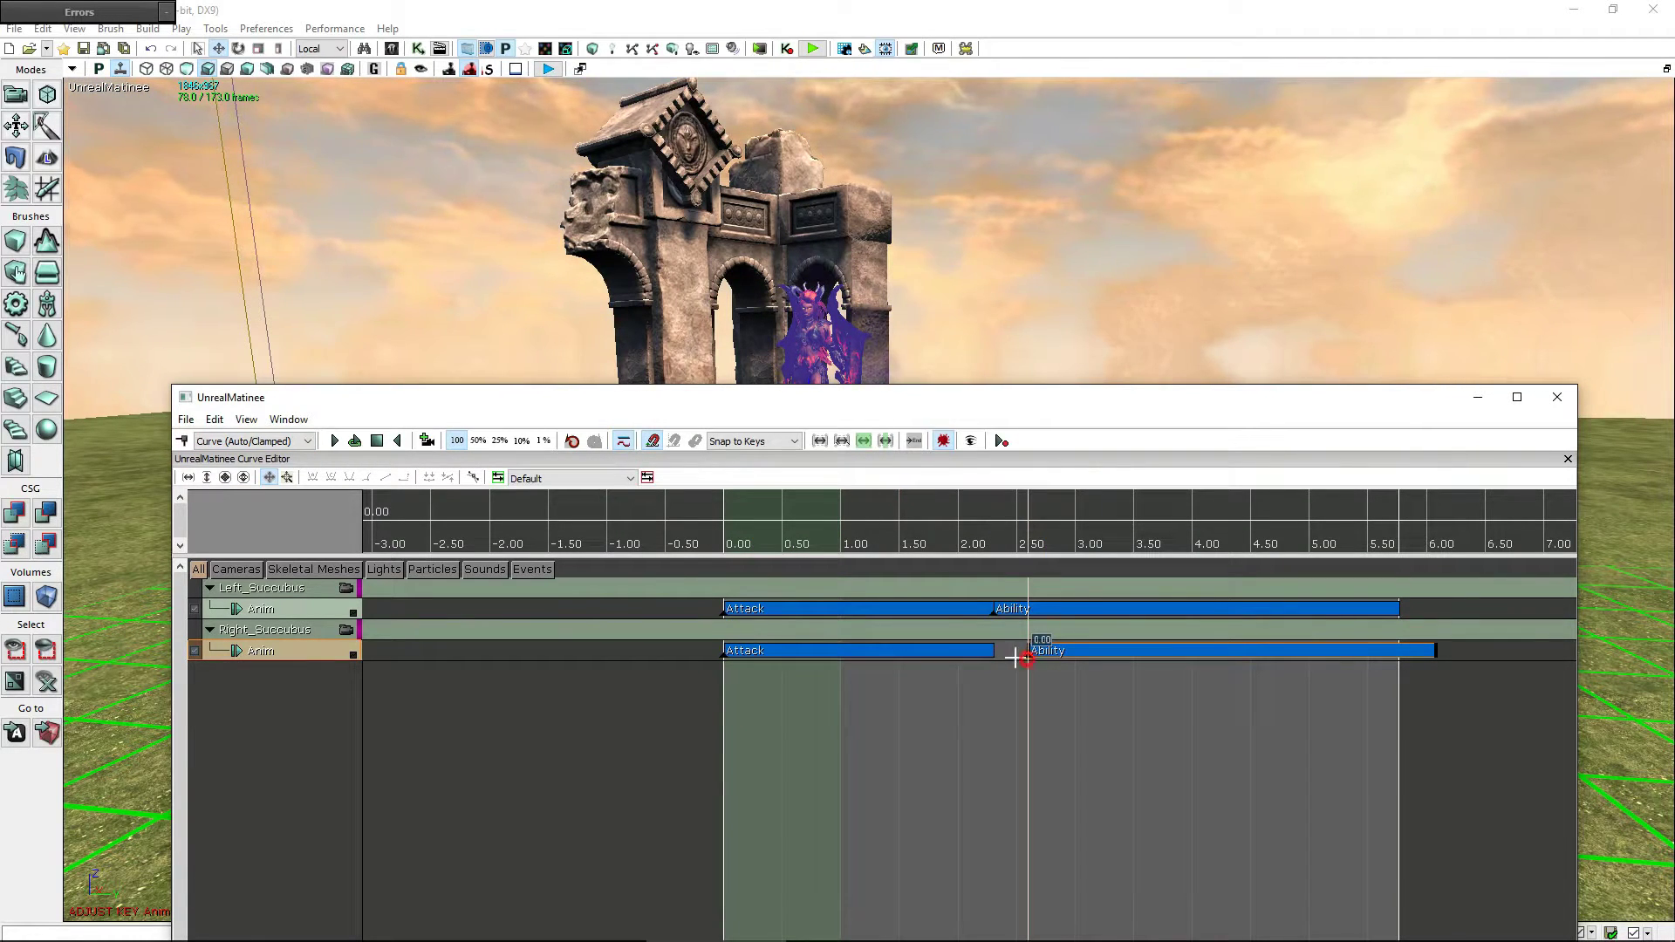
pyautogui.moveTo(1014, 661); pyautogui.dragTo(993, 659)
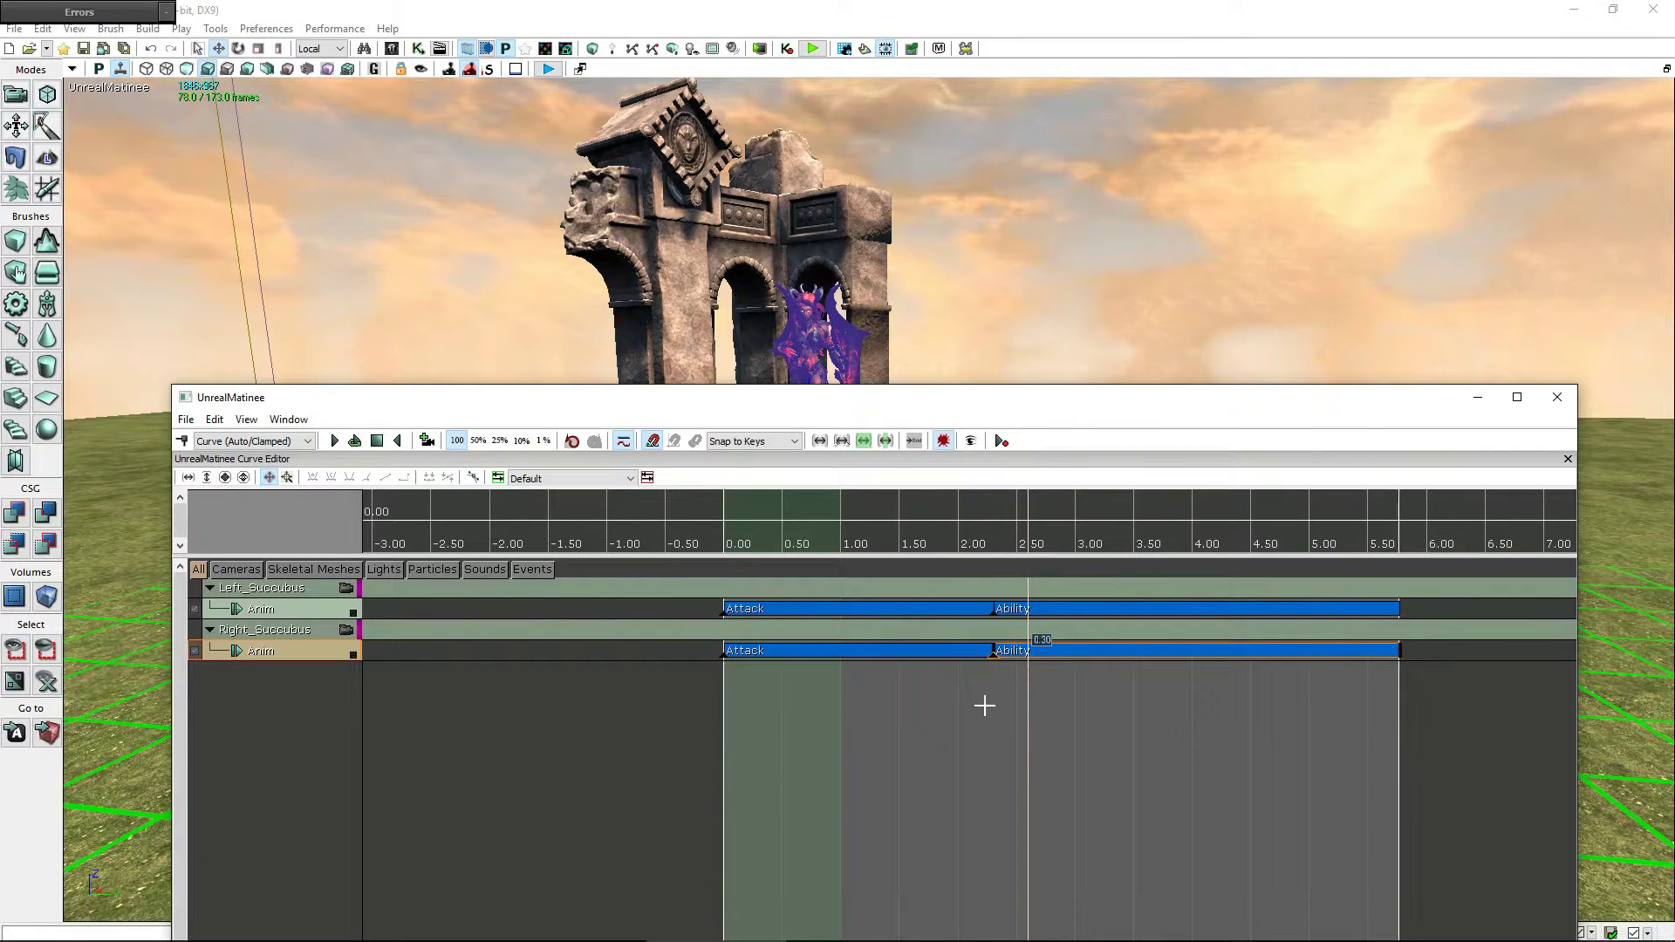
pyautogui.click(334, 443)
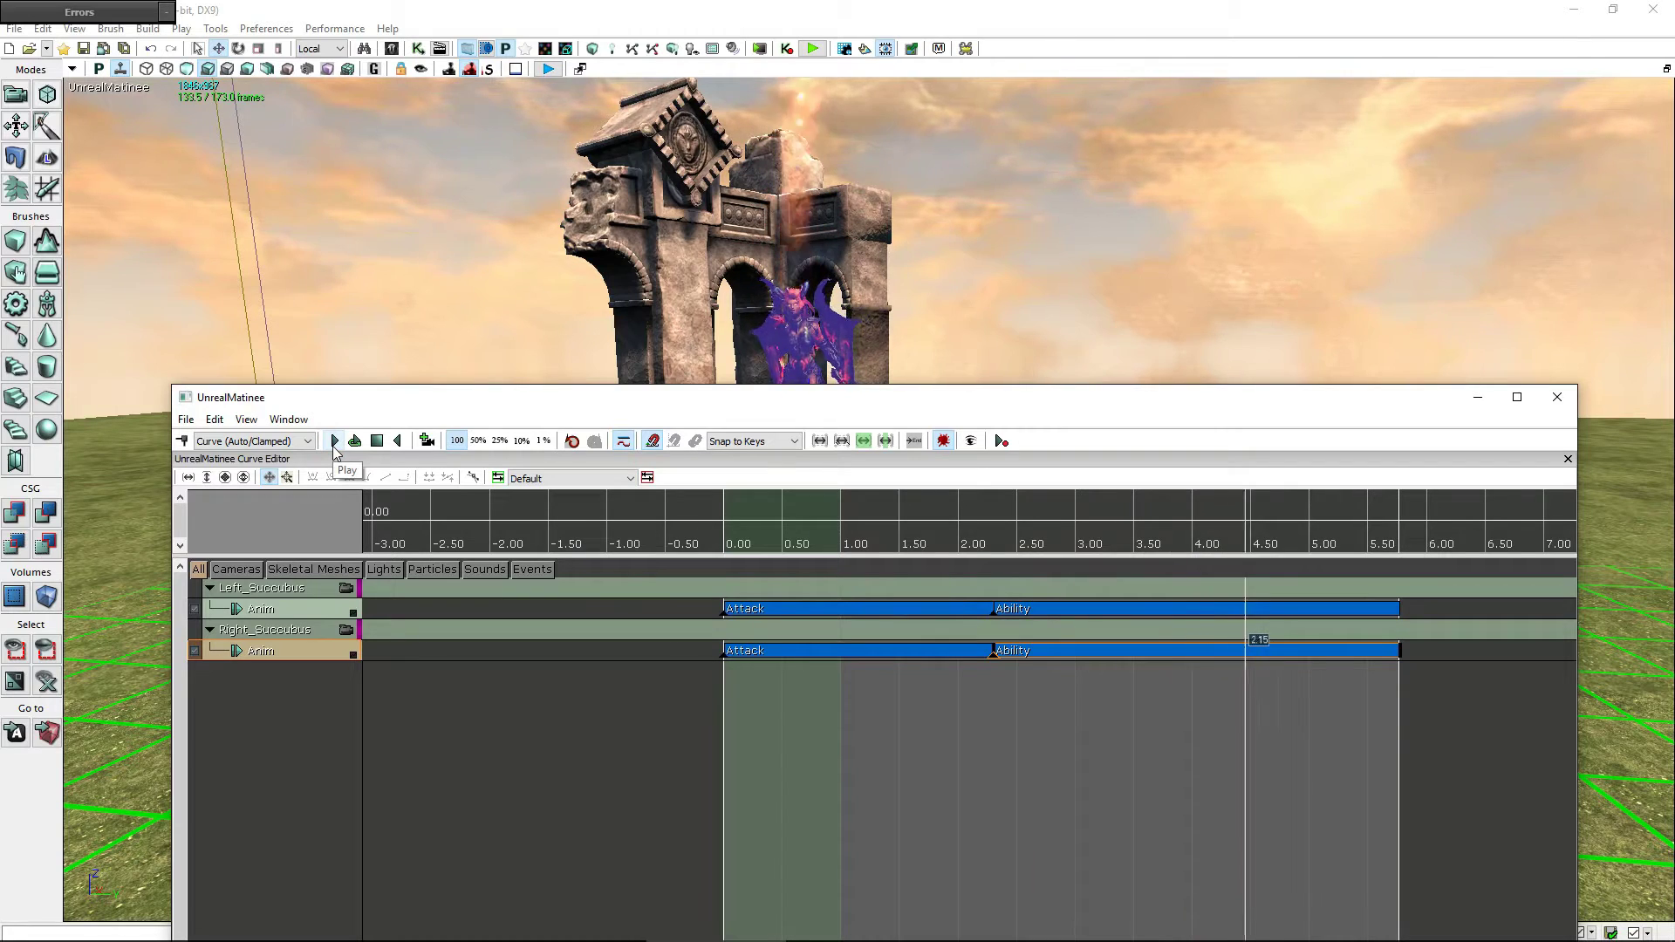
pyautogui.click(377, 440)
pyautogui.moveTo(1070, 416); pyautogui.dragTo(1010, 148)
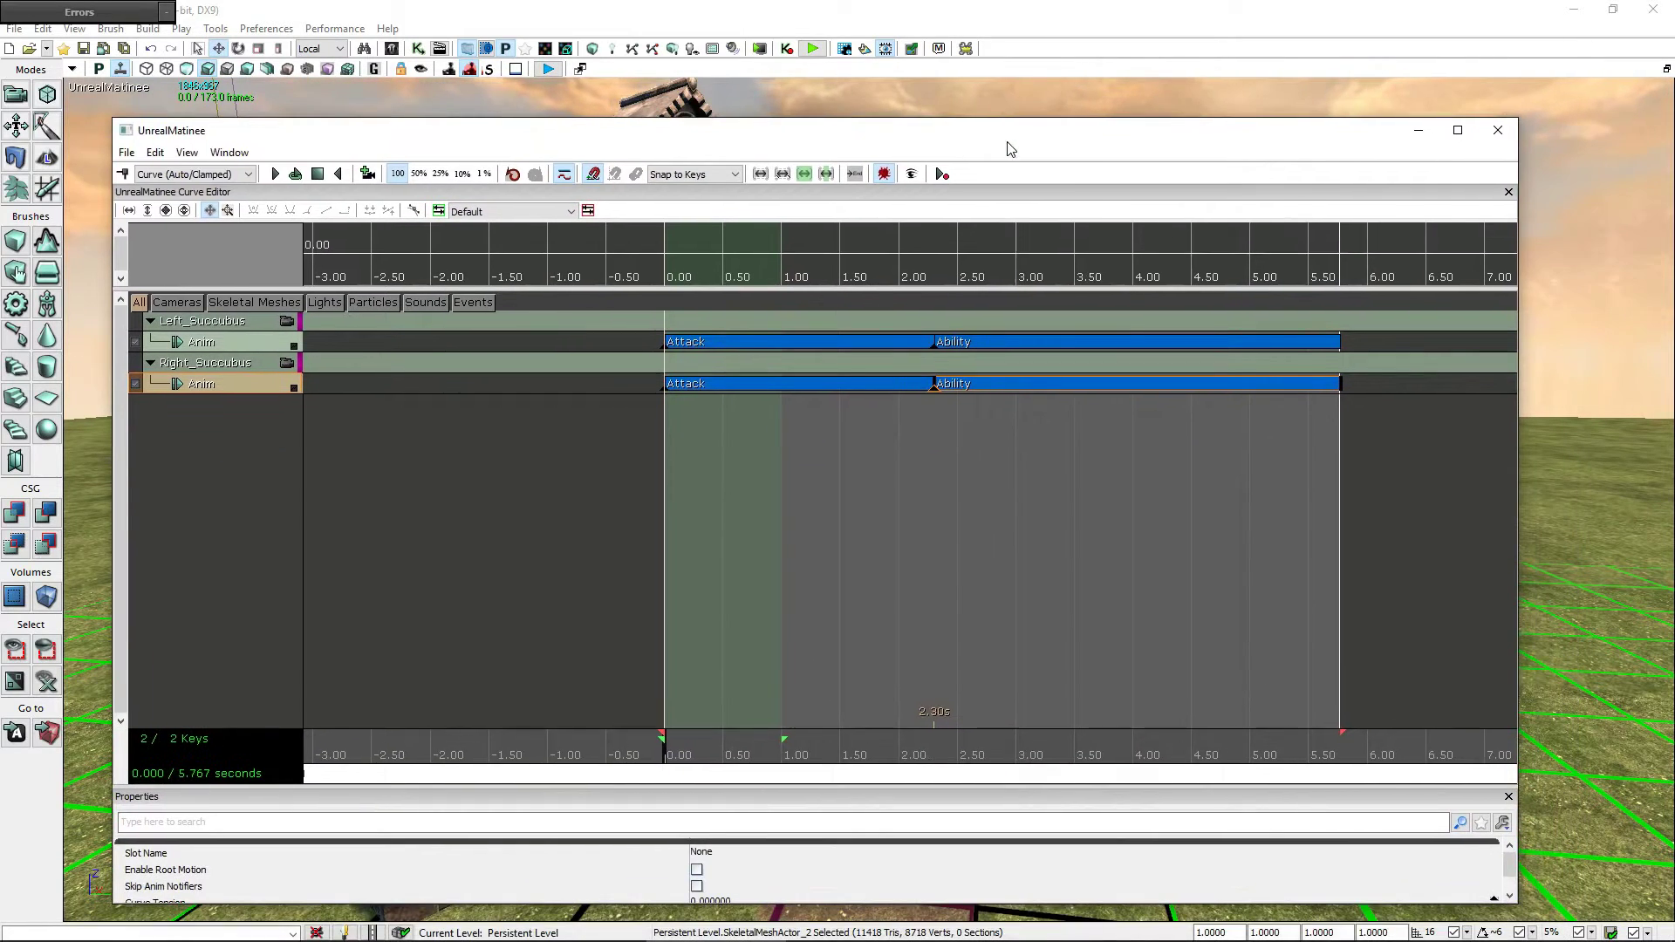
# - Shift both Right_Succubus keys to start at about 5.77s and extend the sequence to 11.48s
pyautogui.scroll(-3, 1338, 632)
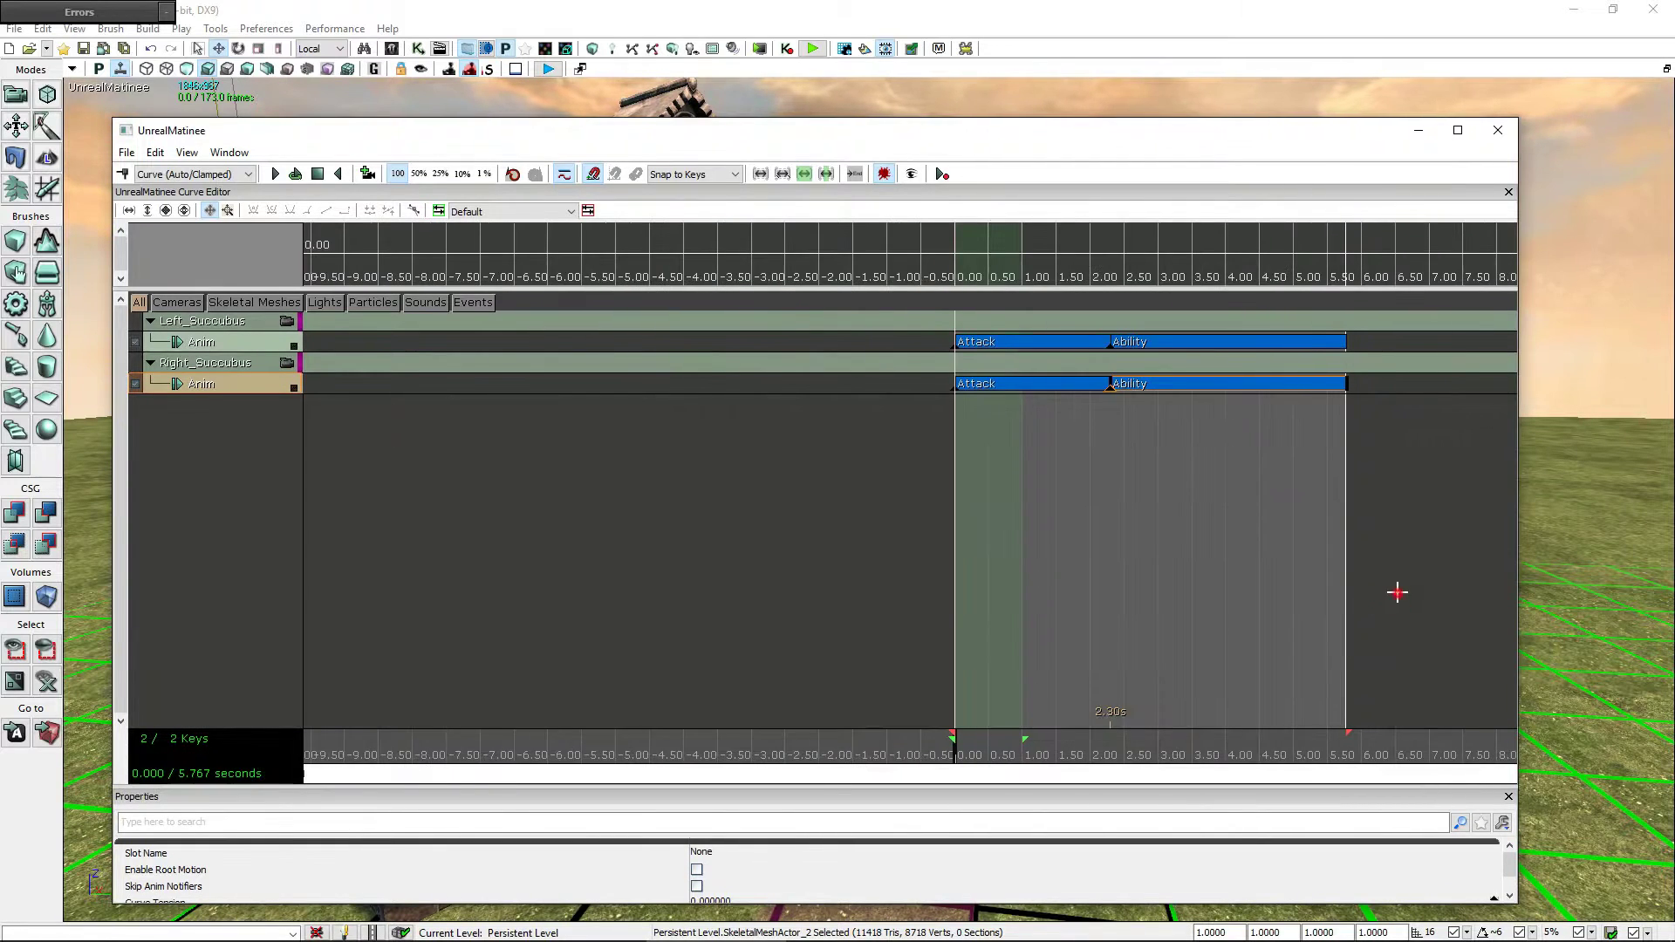
pyautogui.moveTo(693, 591); pyautogui.dragTo(1048, 597)
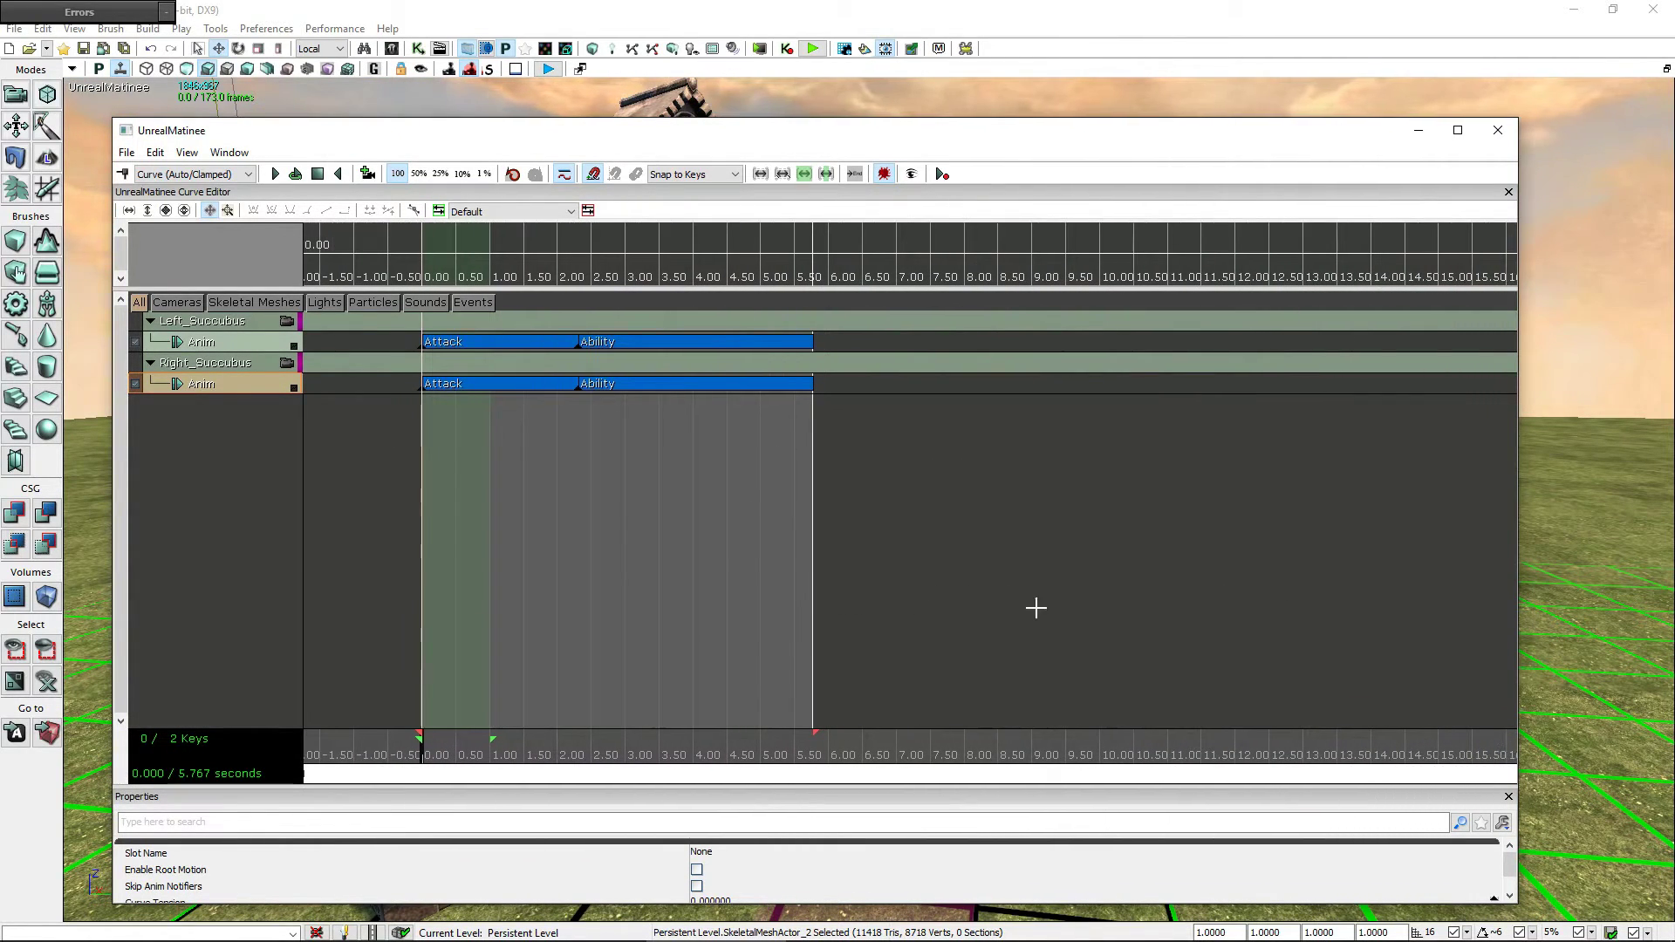
pyautogui.click(581, 392)
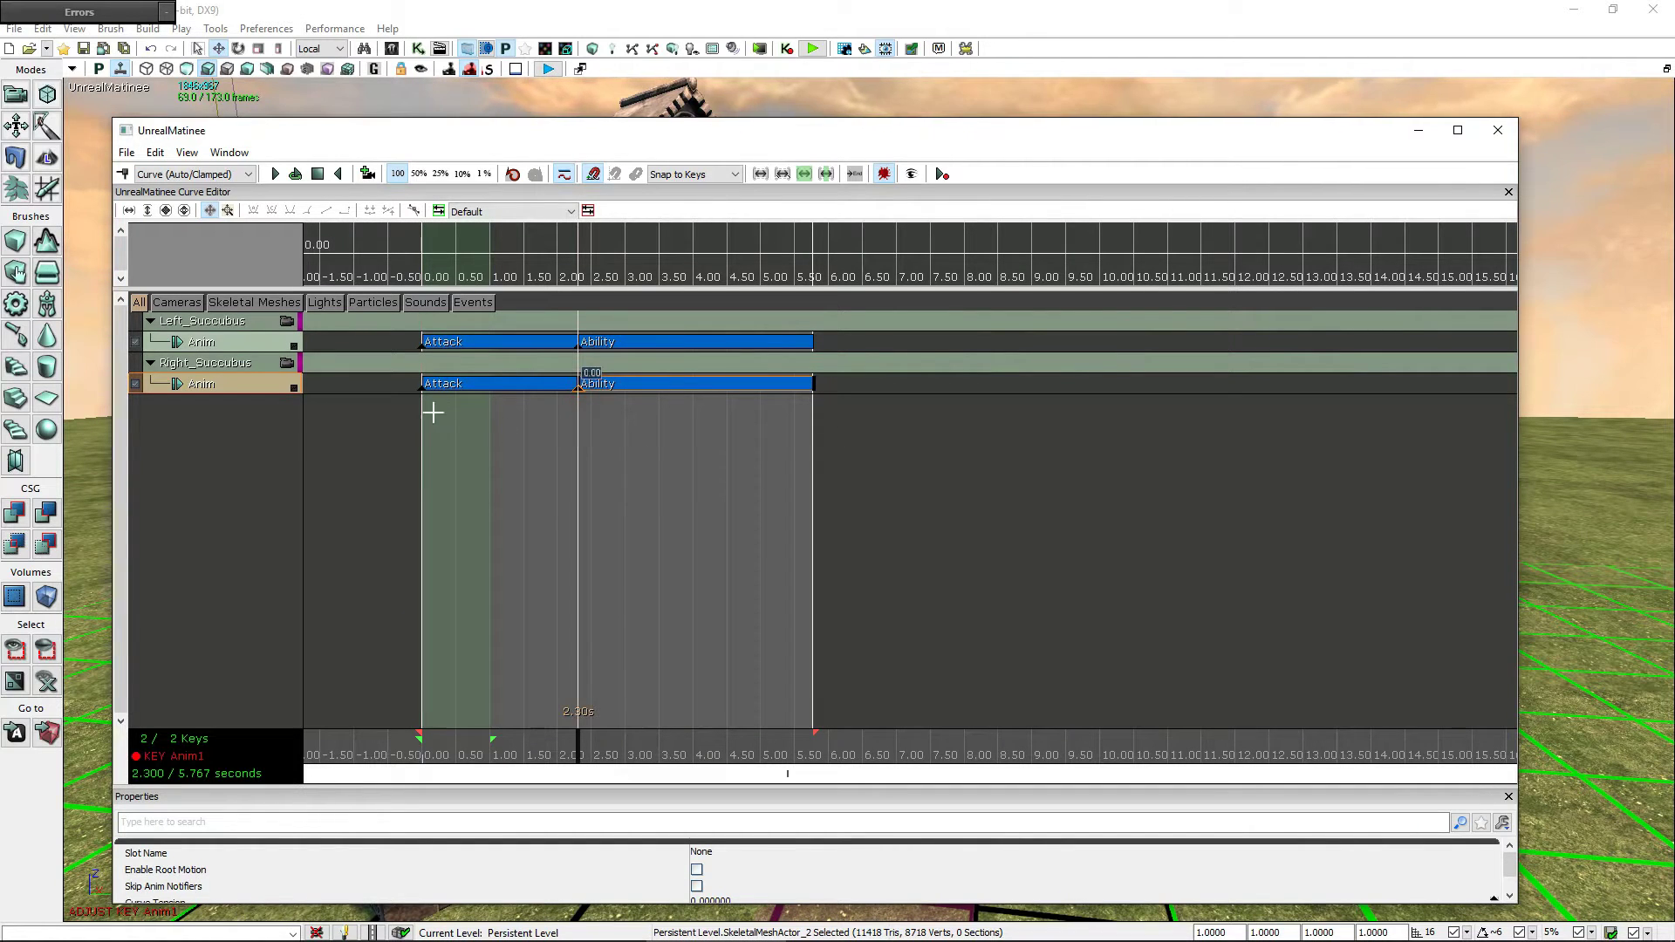
pyautogui.keyDown('ctrl'); pyautogui.click(421, 390); pyautogui.keyUp('ctrl')
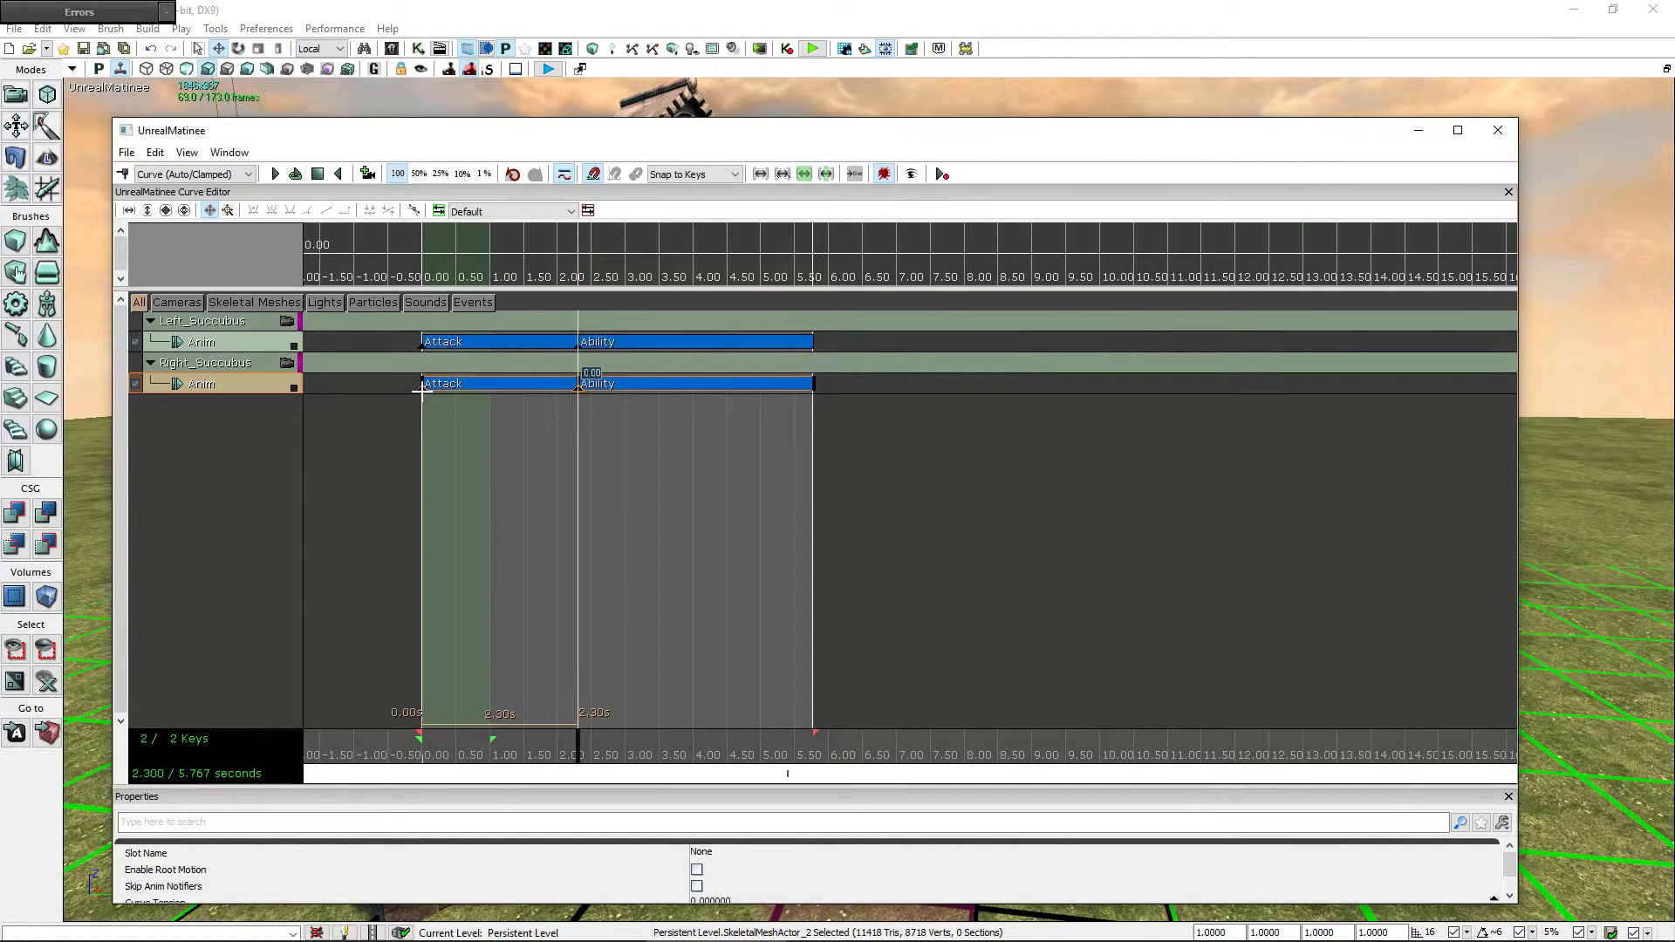
pyautogui.keyDown('ctrl'); pyautogui.moveTo(423, 390); pyautogui.dragTo(813, 398); pyautogui.keyUp('ctrl')
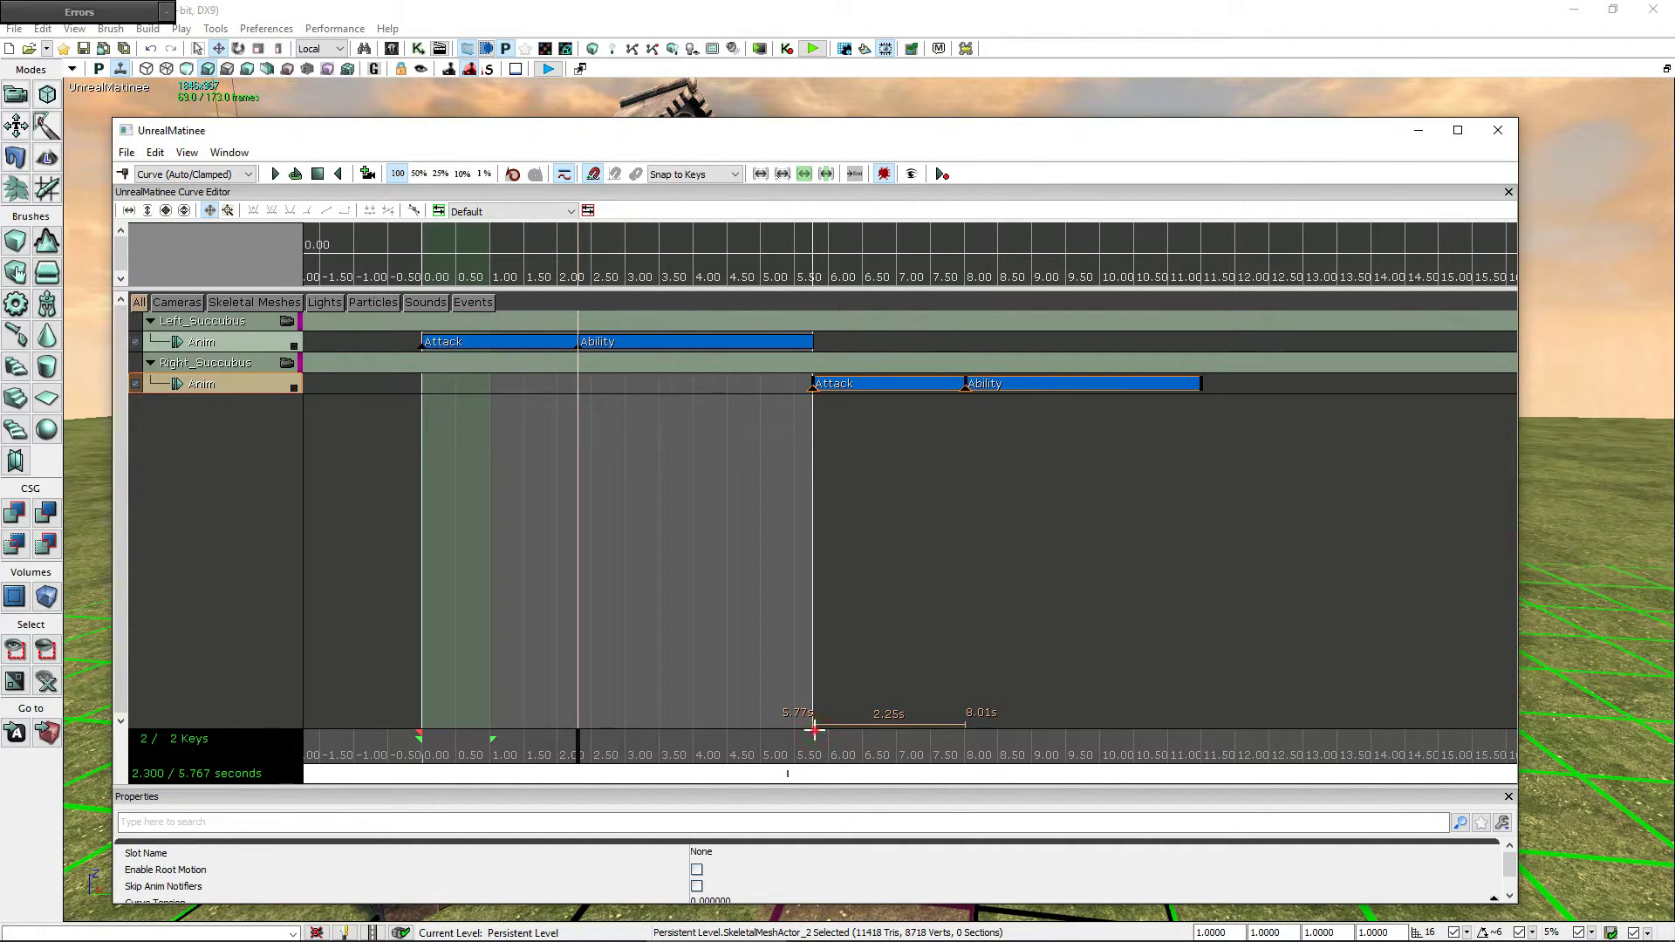
pyautogui.click(854, 653)
pyautogui.moveTo(814, 732); pyautogui.dragTo(1199, 707)
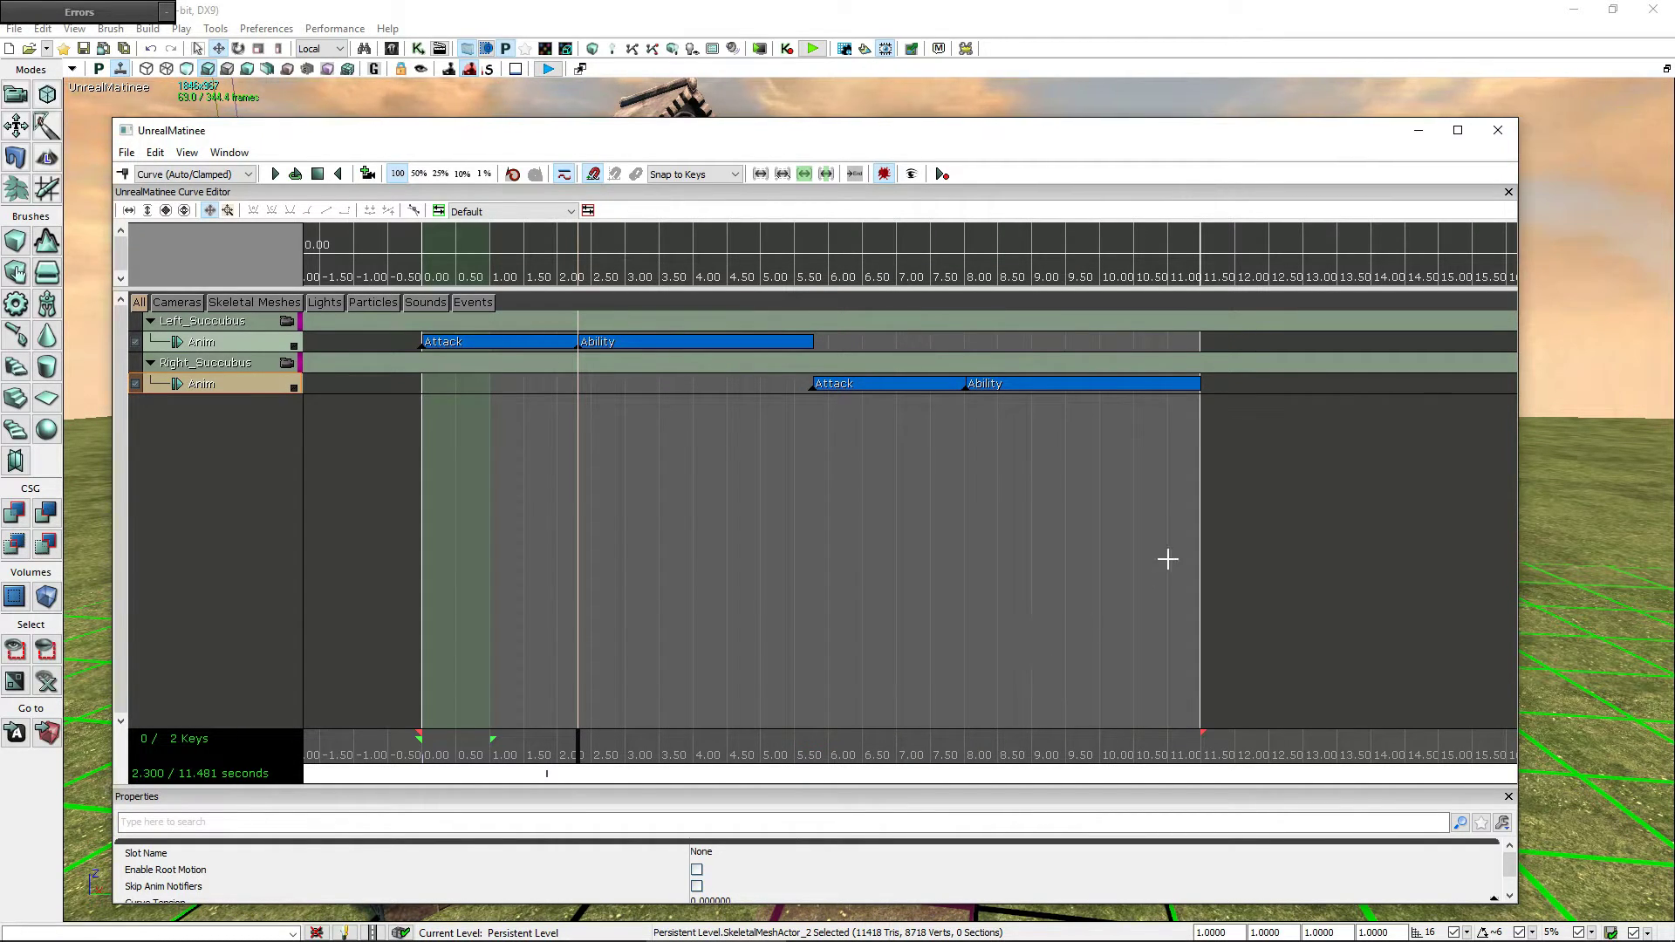
pyautogui.moveTo(1054, 139); pyautogui.dragTo(1133, 652)
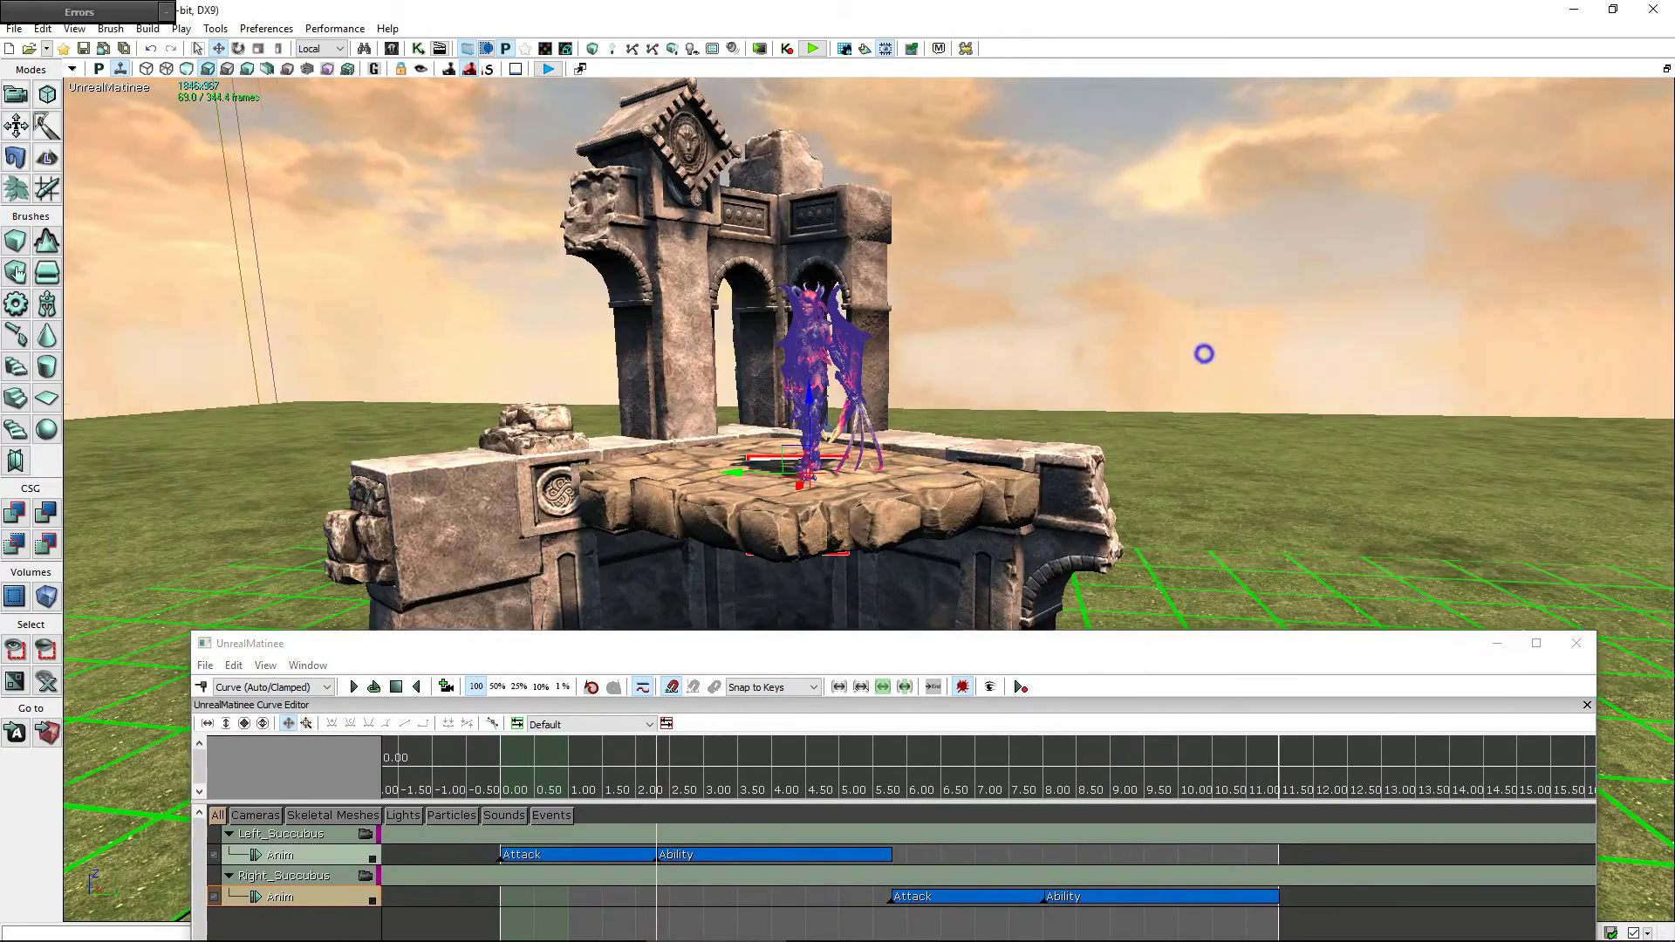
# - Navigate the viewport to the horned fiery demon among the stone towers and select it
pyautogui.moveTo(1205, 355); pyautogui.dragTo(1327, 367, button='right')
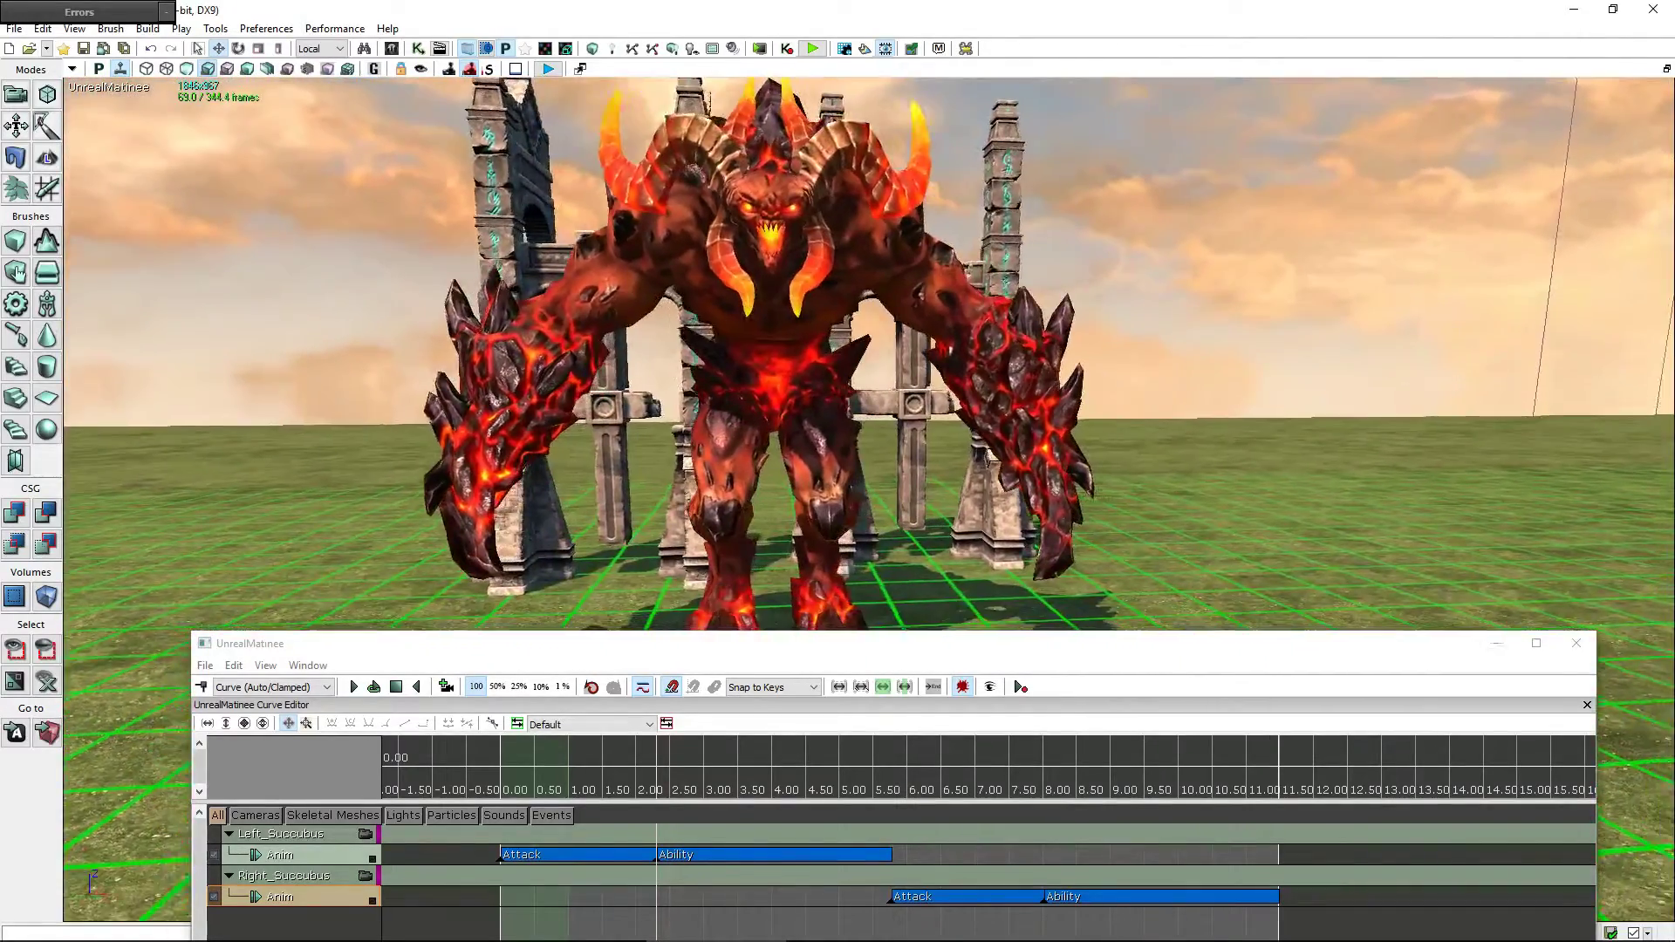
pyautogui.moveTo(814, 274); pyautogui.dragTo(813, 274, button='right')
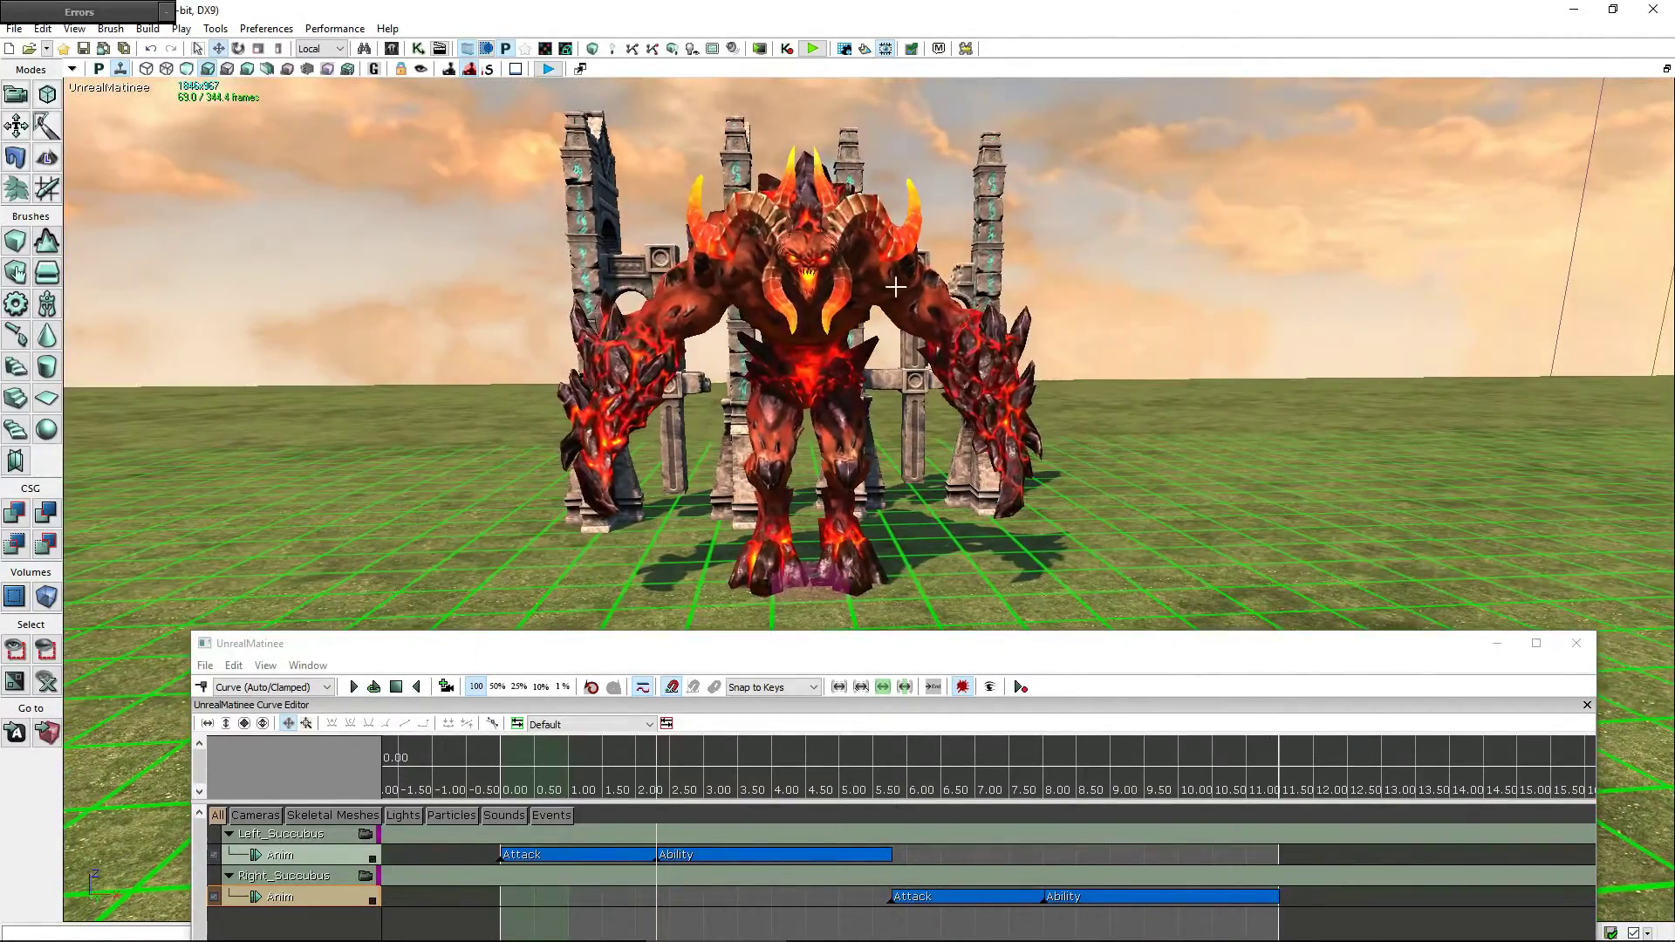
pyautogui.click(801, 277)
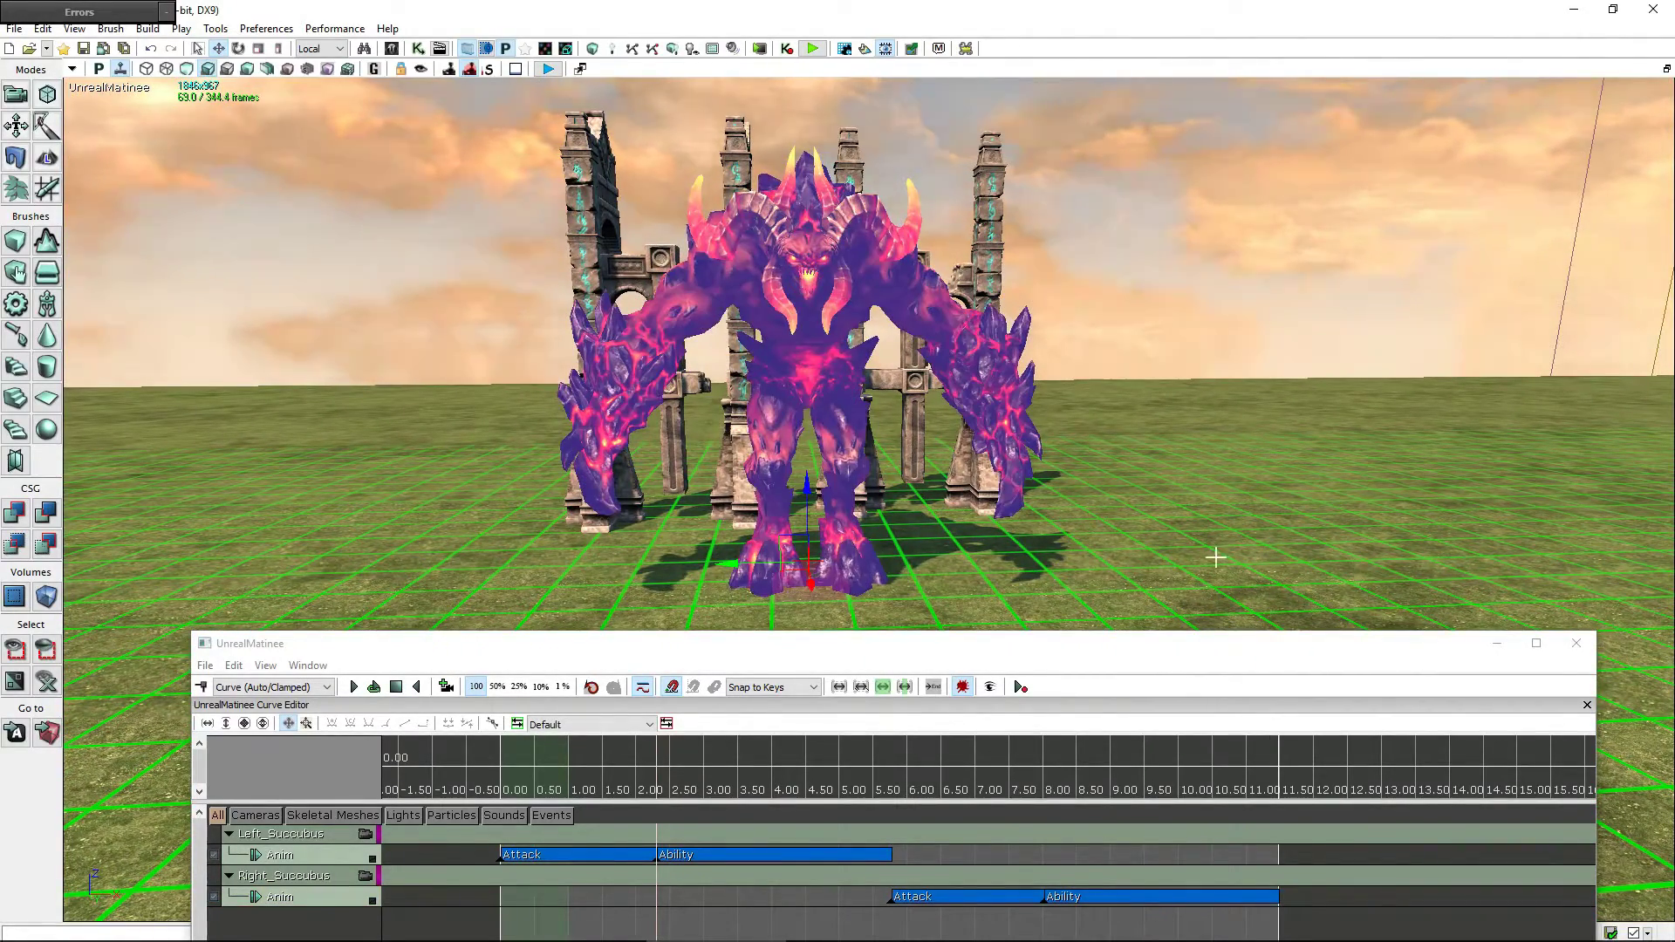
pyautogui.moveTo(1239, 643); pyautogui.dragTo(1272, 219)
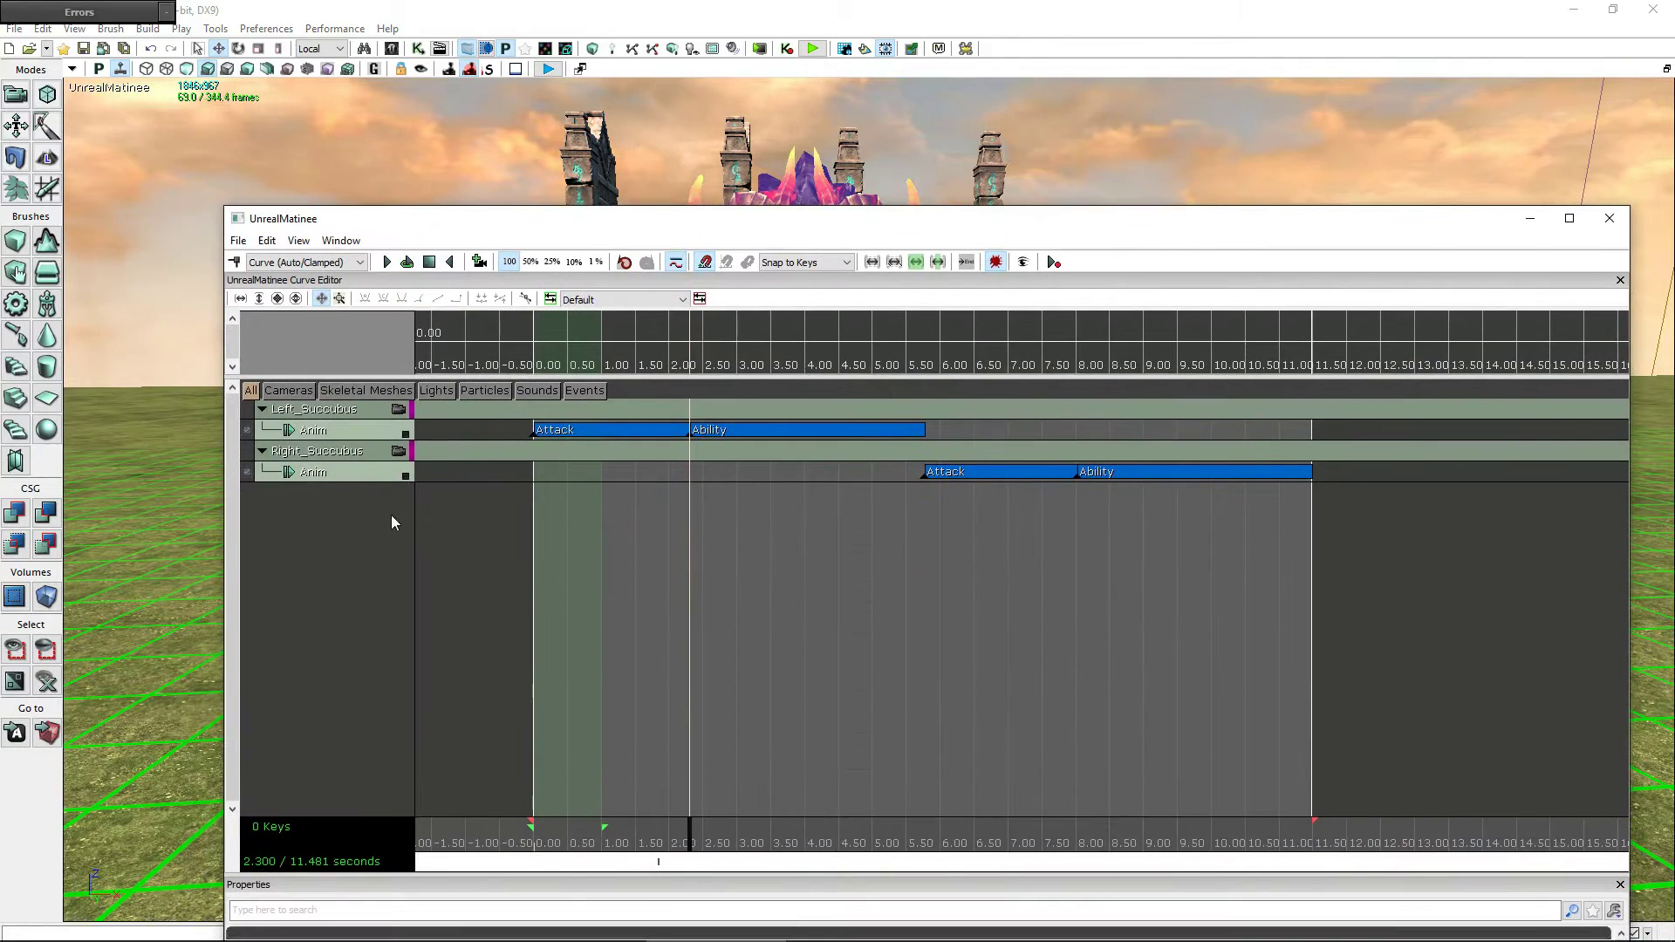
# - Create a new skeletal mesh group named Ravager with Movement and Anim tracks
pyautogui.rightClick(314, 515)
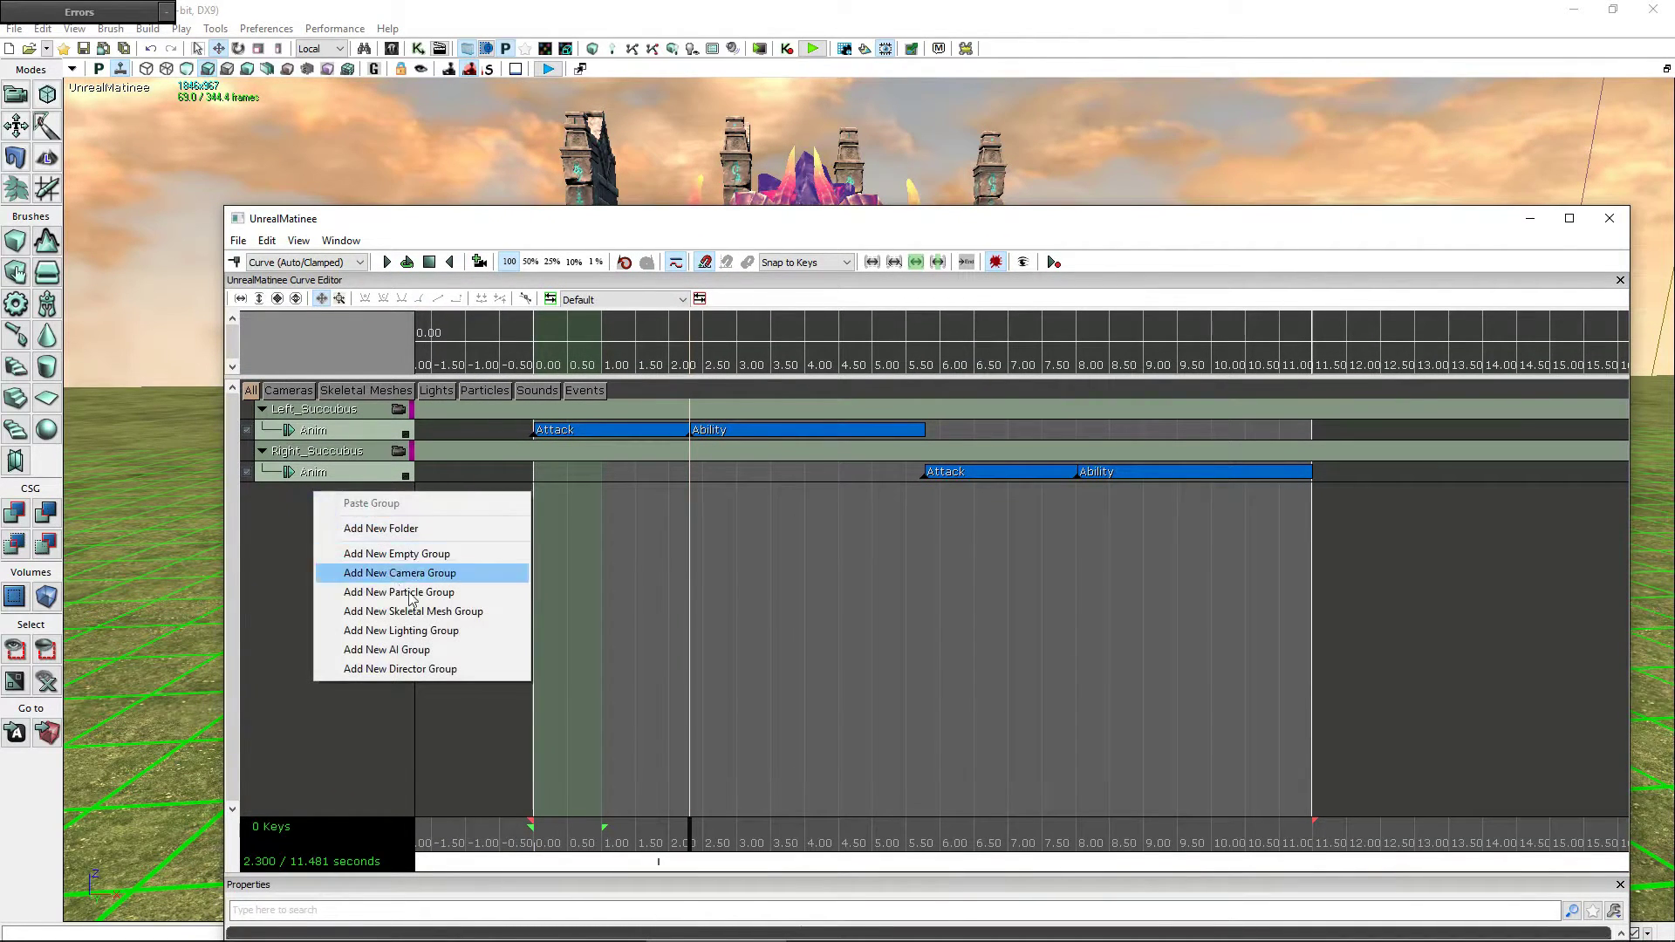
pyautogui.click(441, 611)
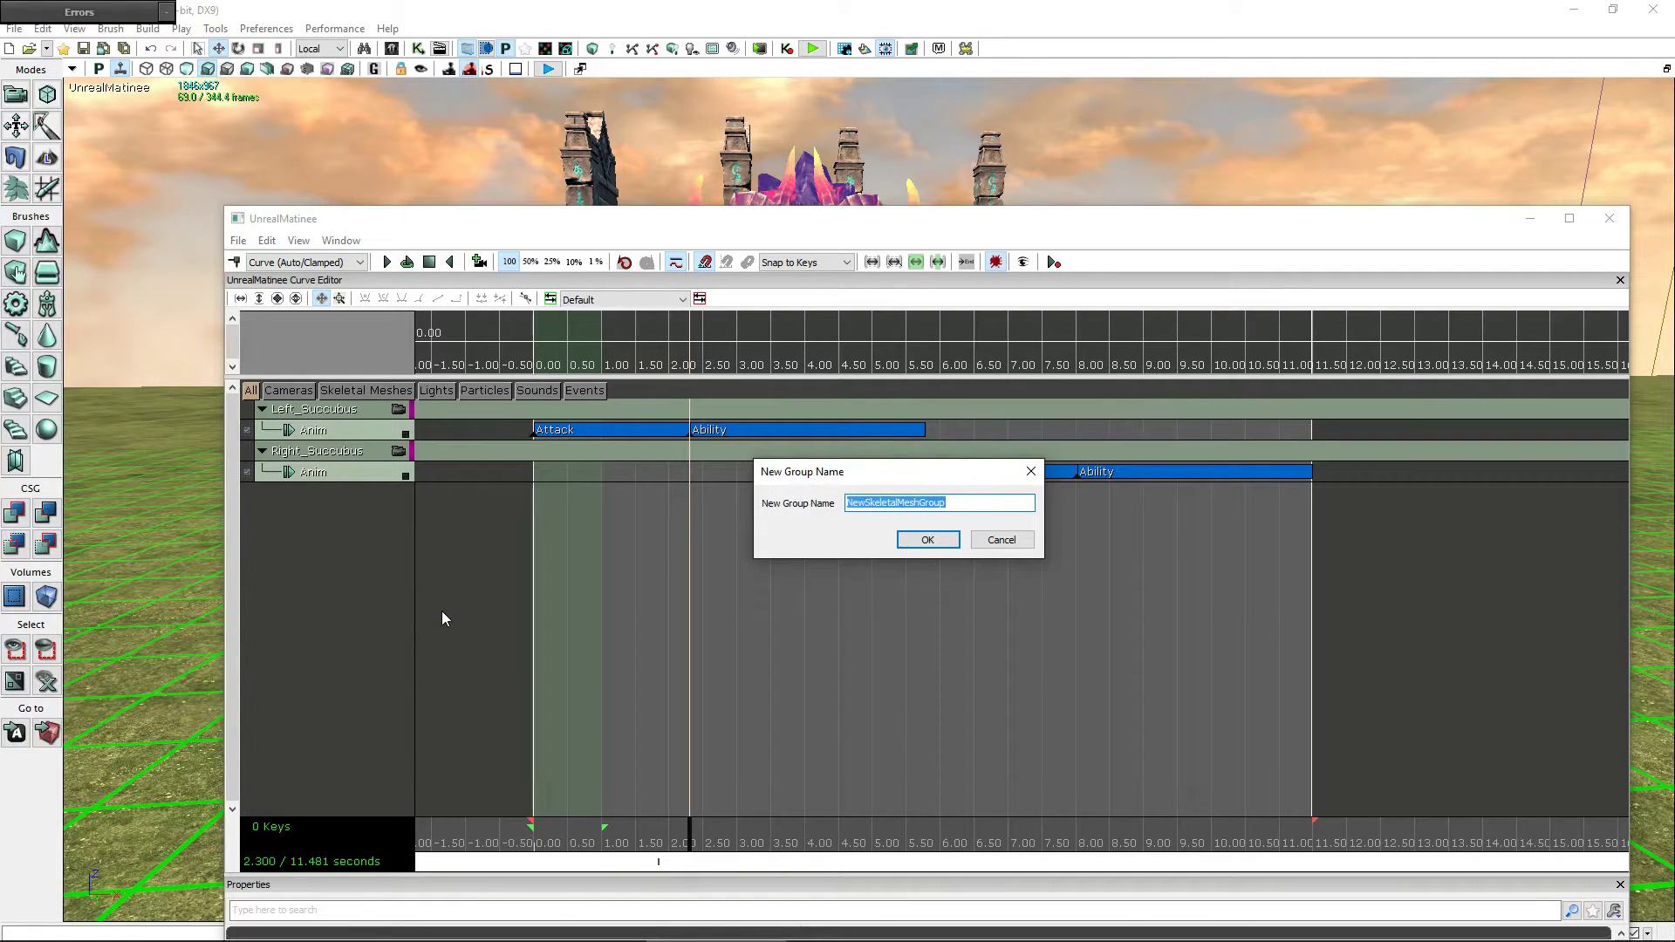
pyautogui.write('R')
pyautogui.write('r')
pyautogui.press('Return')
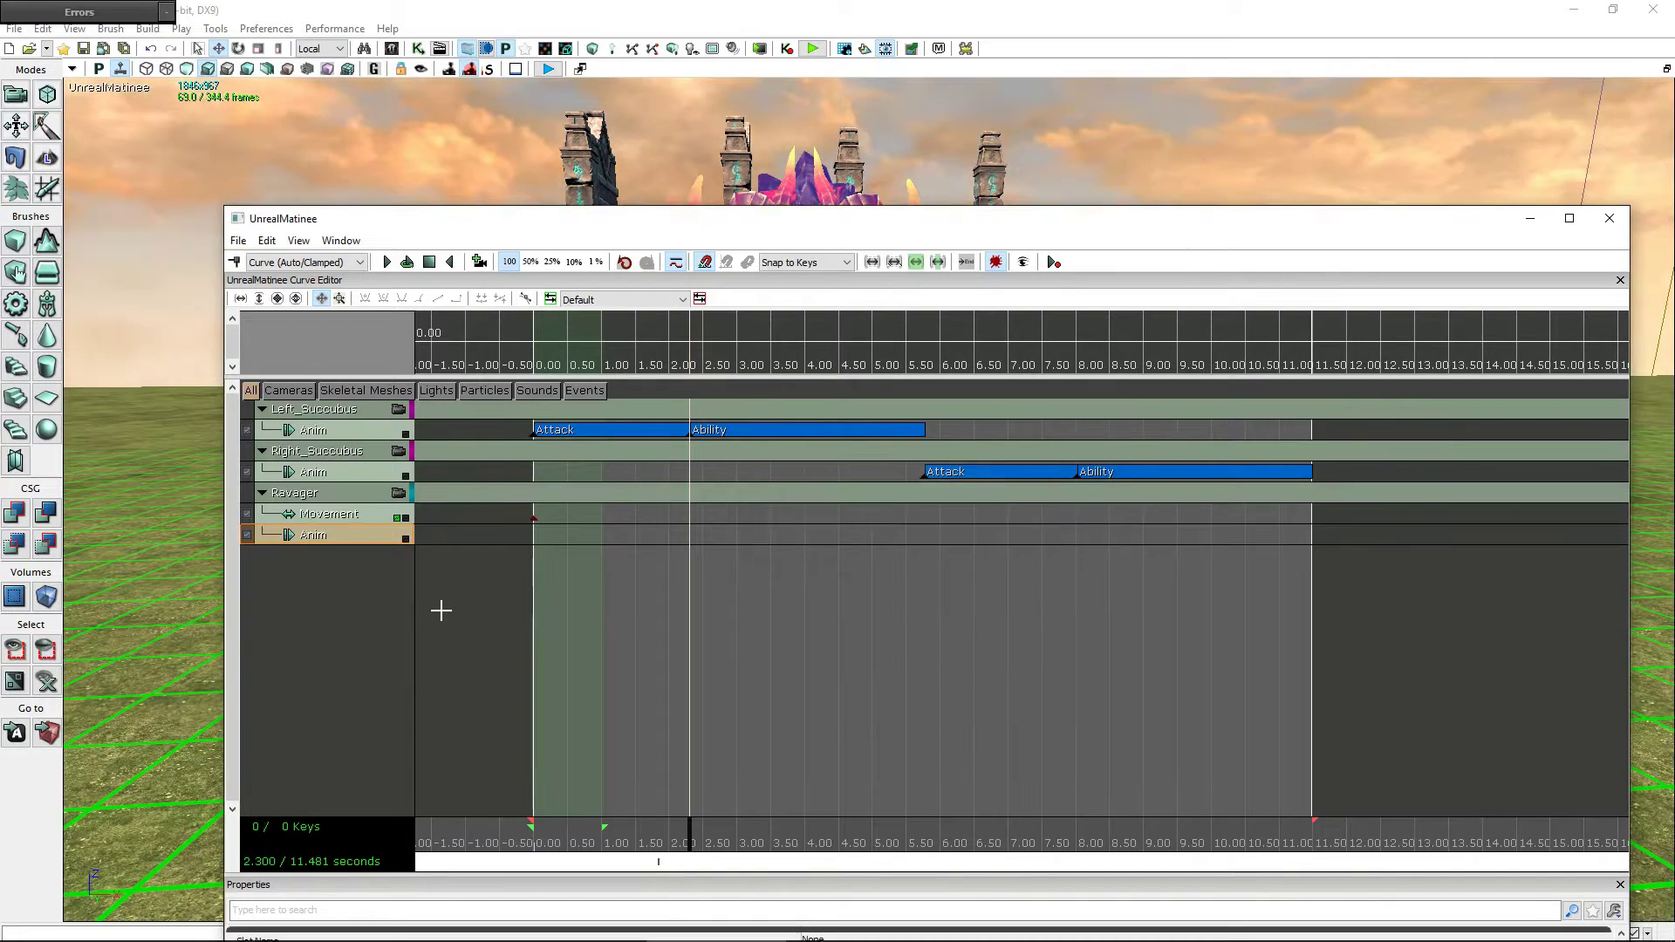
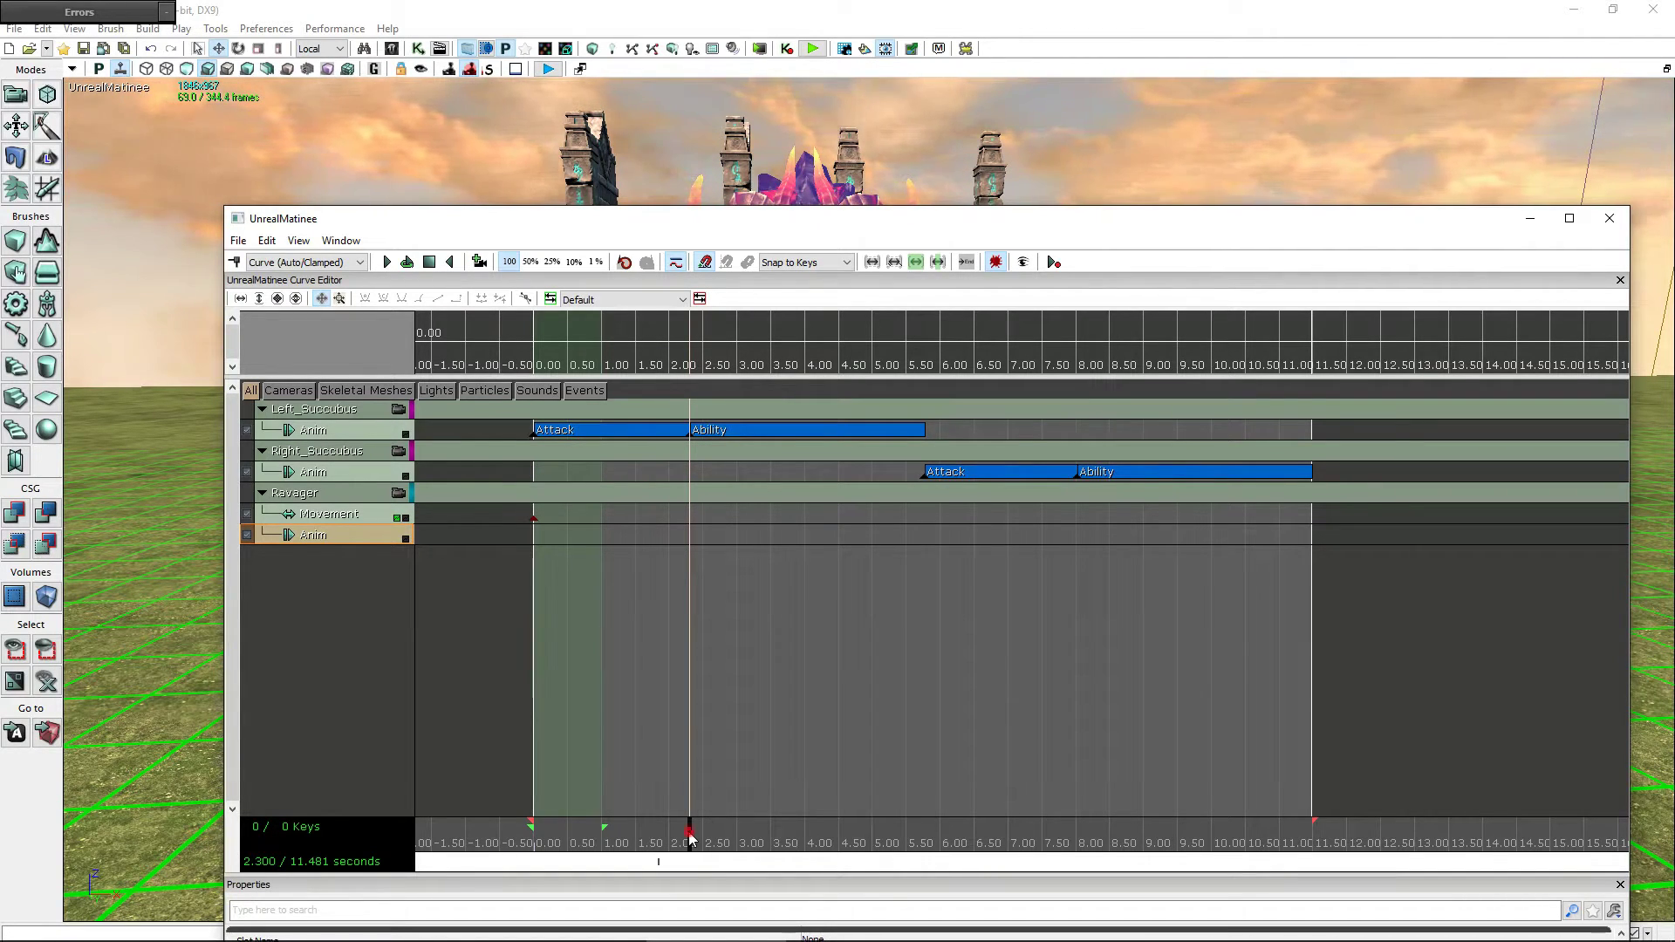
# - Add a Ravager Movement key at the sequence end, 11.48 s
pyautogui.moveTo(689, 838); pyautogui.dragTo(1394, 788)
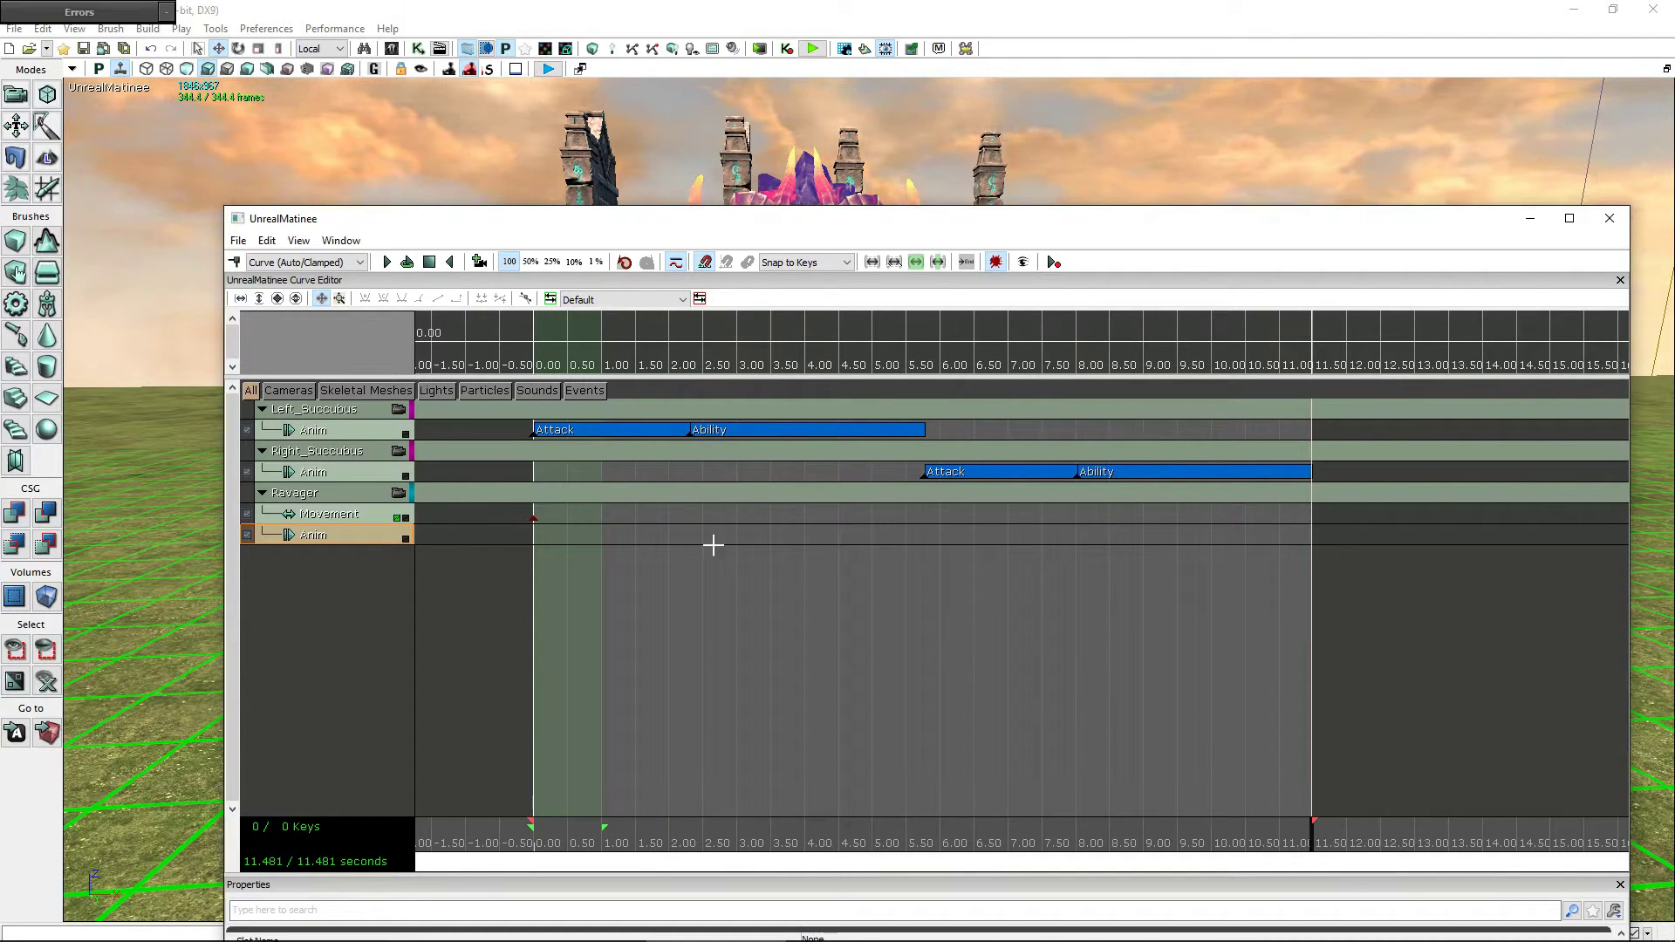
pyautogui.click(326, 518)
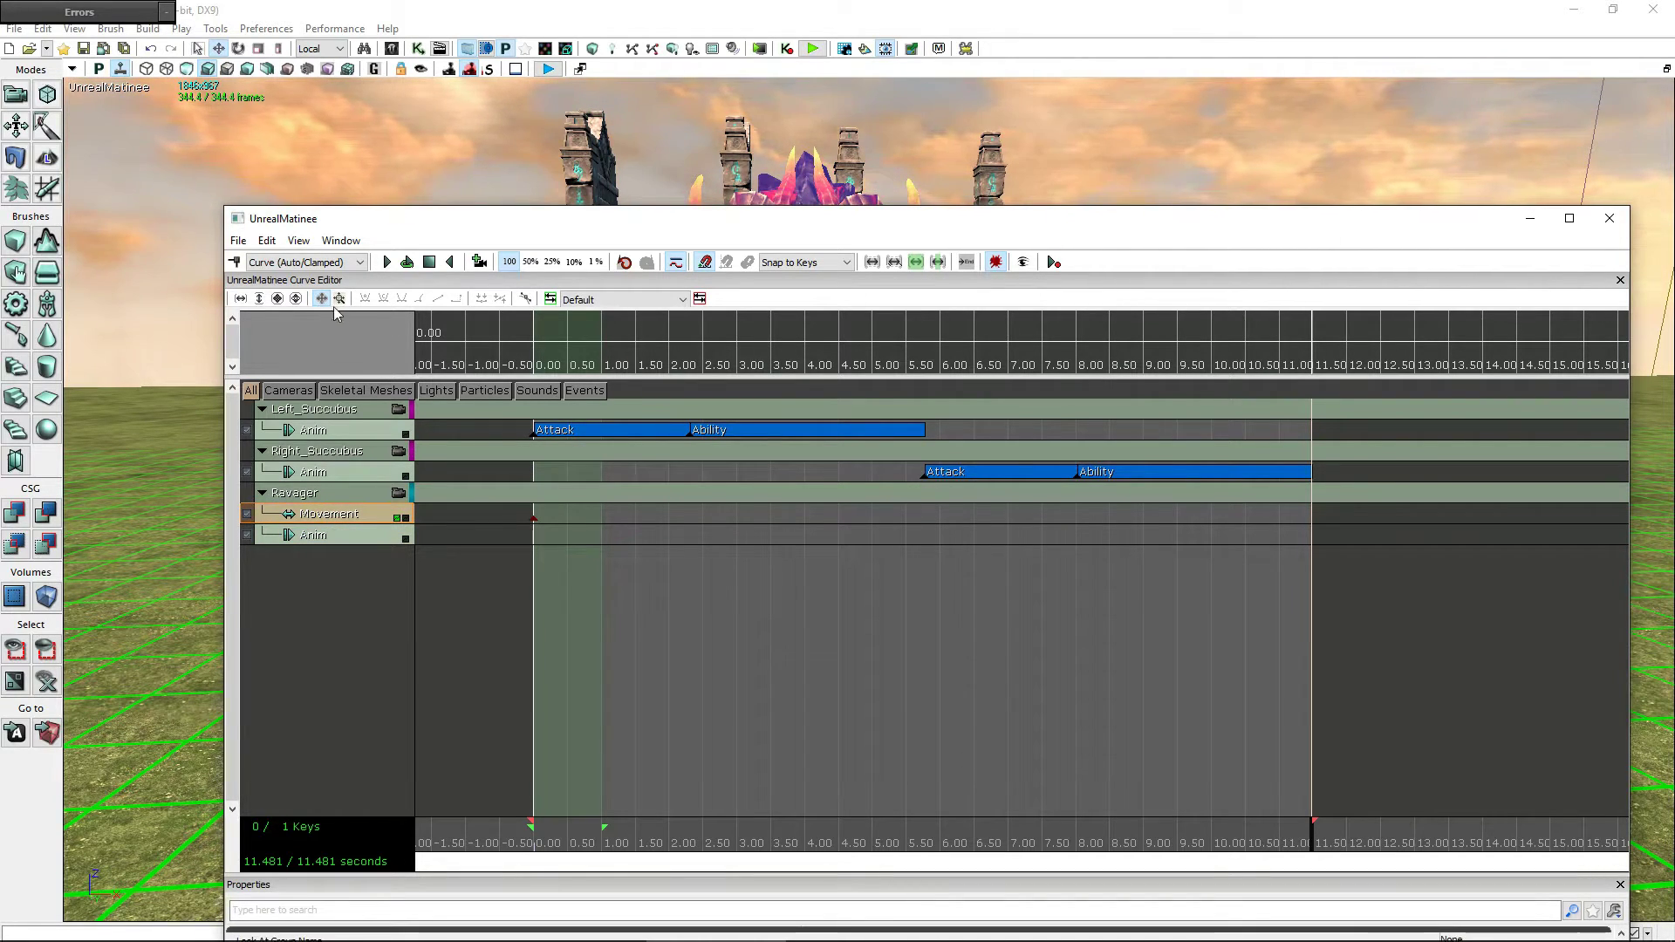
pyautogui.press('Return')
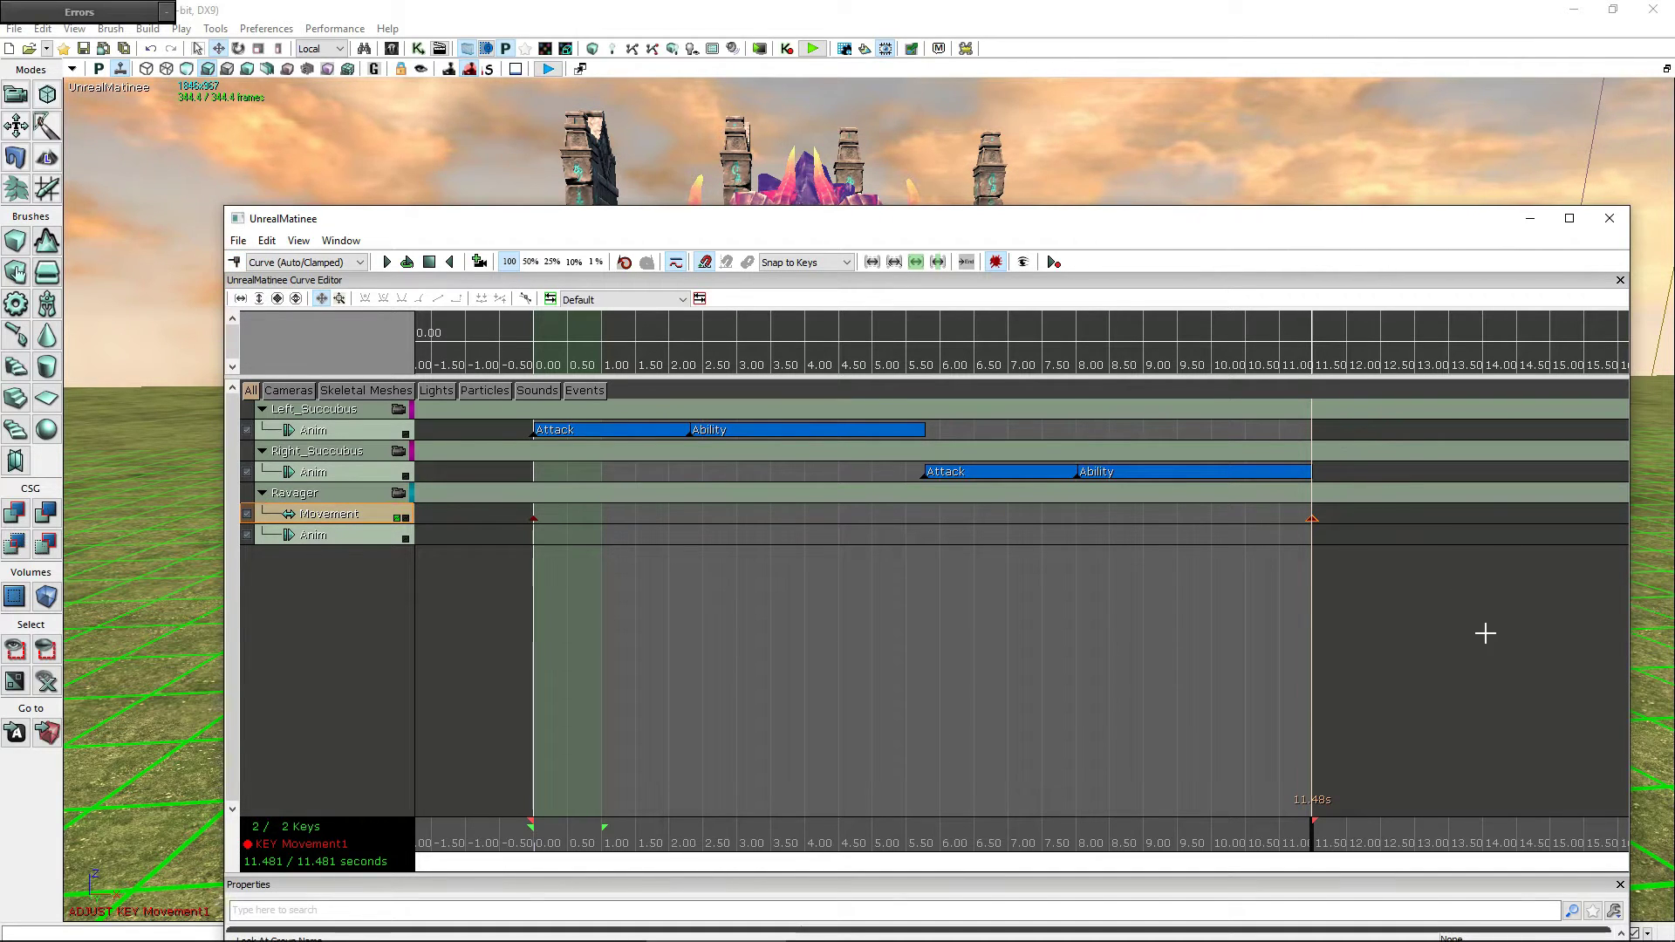
# - Extend the sequence end from 11.481 to about 19.9 seconds
pyautogui.moveTo(1537, 689)
pyautogui.mouseDown()
pyautogui.moveTo(1018, 642)
pyautogui.moveTo(870, 818)
pyautogui.mouseUp()
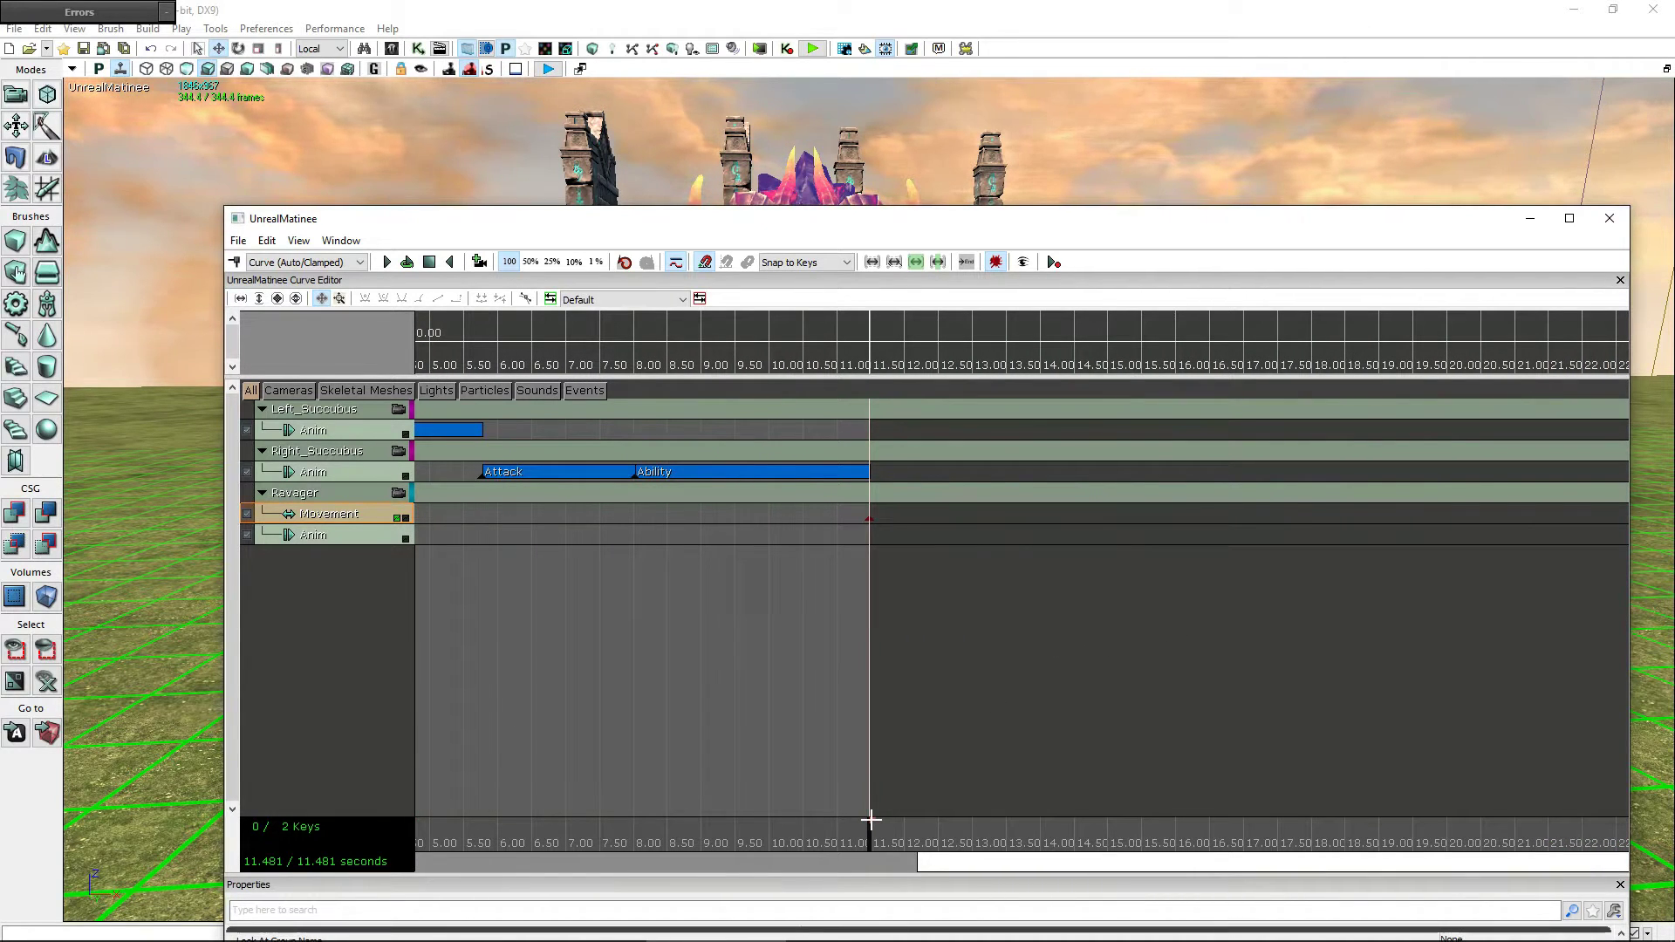
pyautogui.moveTo(870, 818); pyautogui.dragTo(1442, 798)
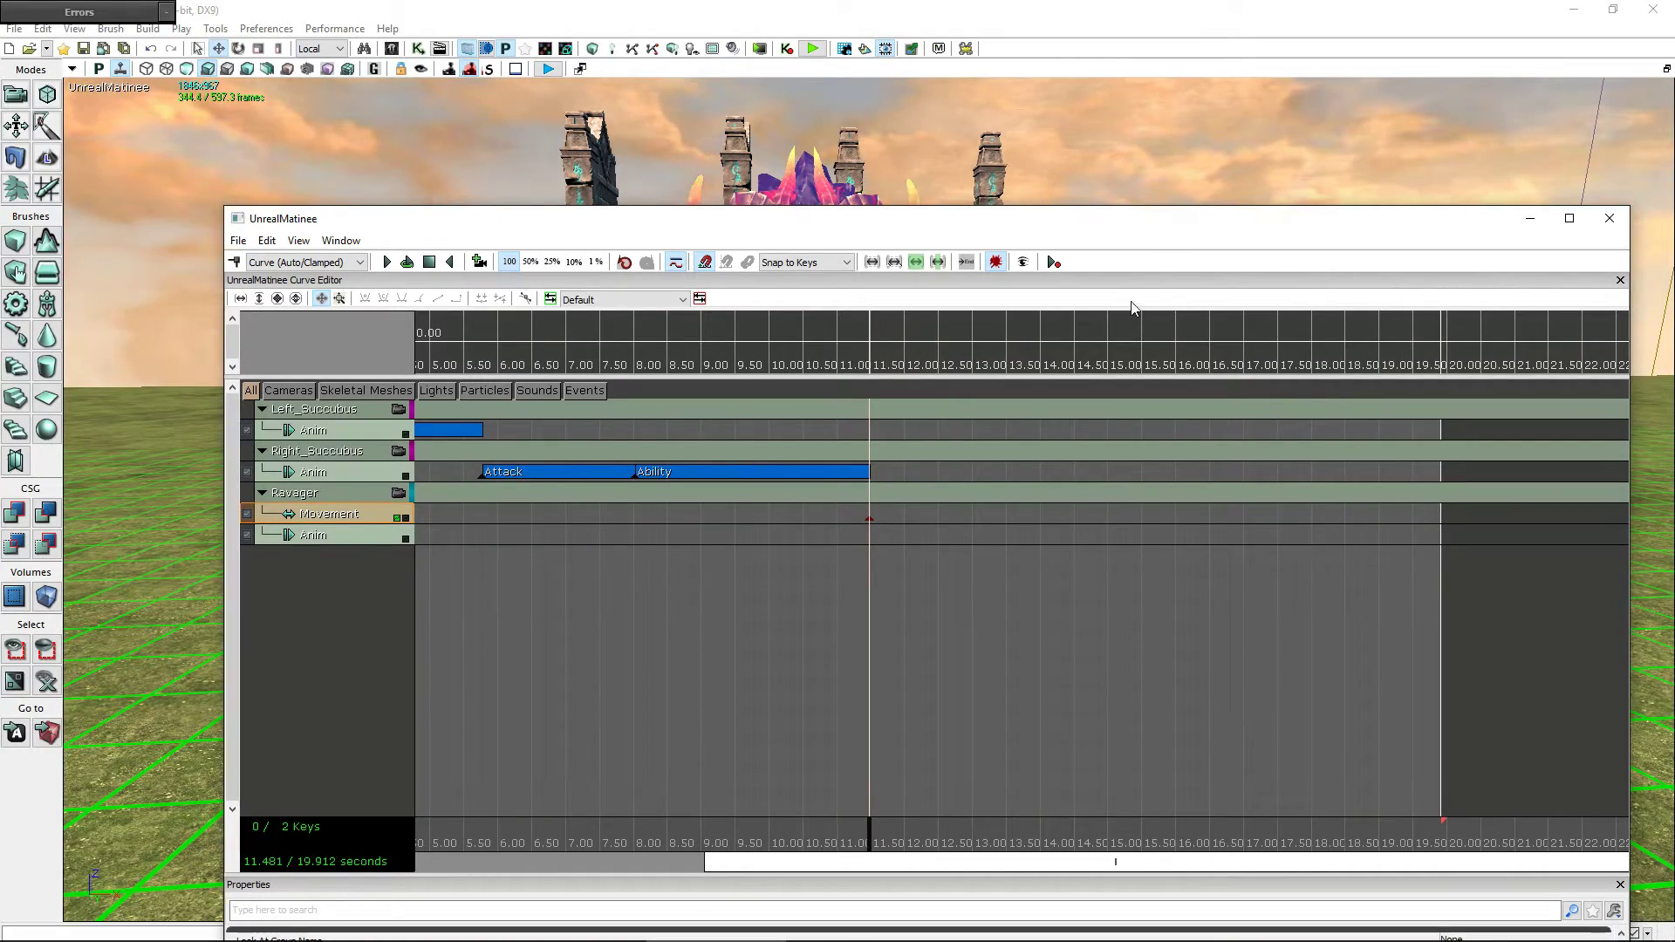
pyautogui.moveTo(1178, 220); pyautogui.dragTo(1029, 637)
pyautogui.moveTo(1315, 406)
pyautogui.mouseDown()
pyautogui.moveTo(1265, 384)
pyautogui.moveTo(1265, 454)
pyautogui.mouseUp()
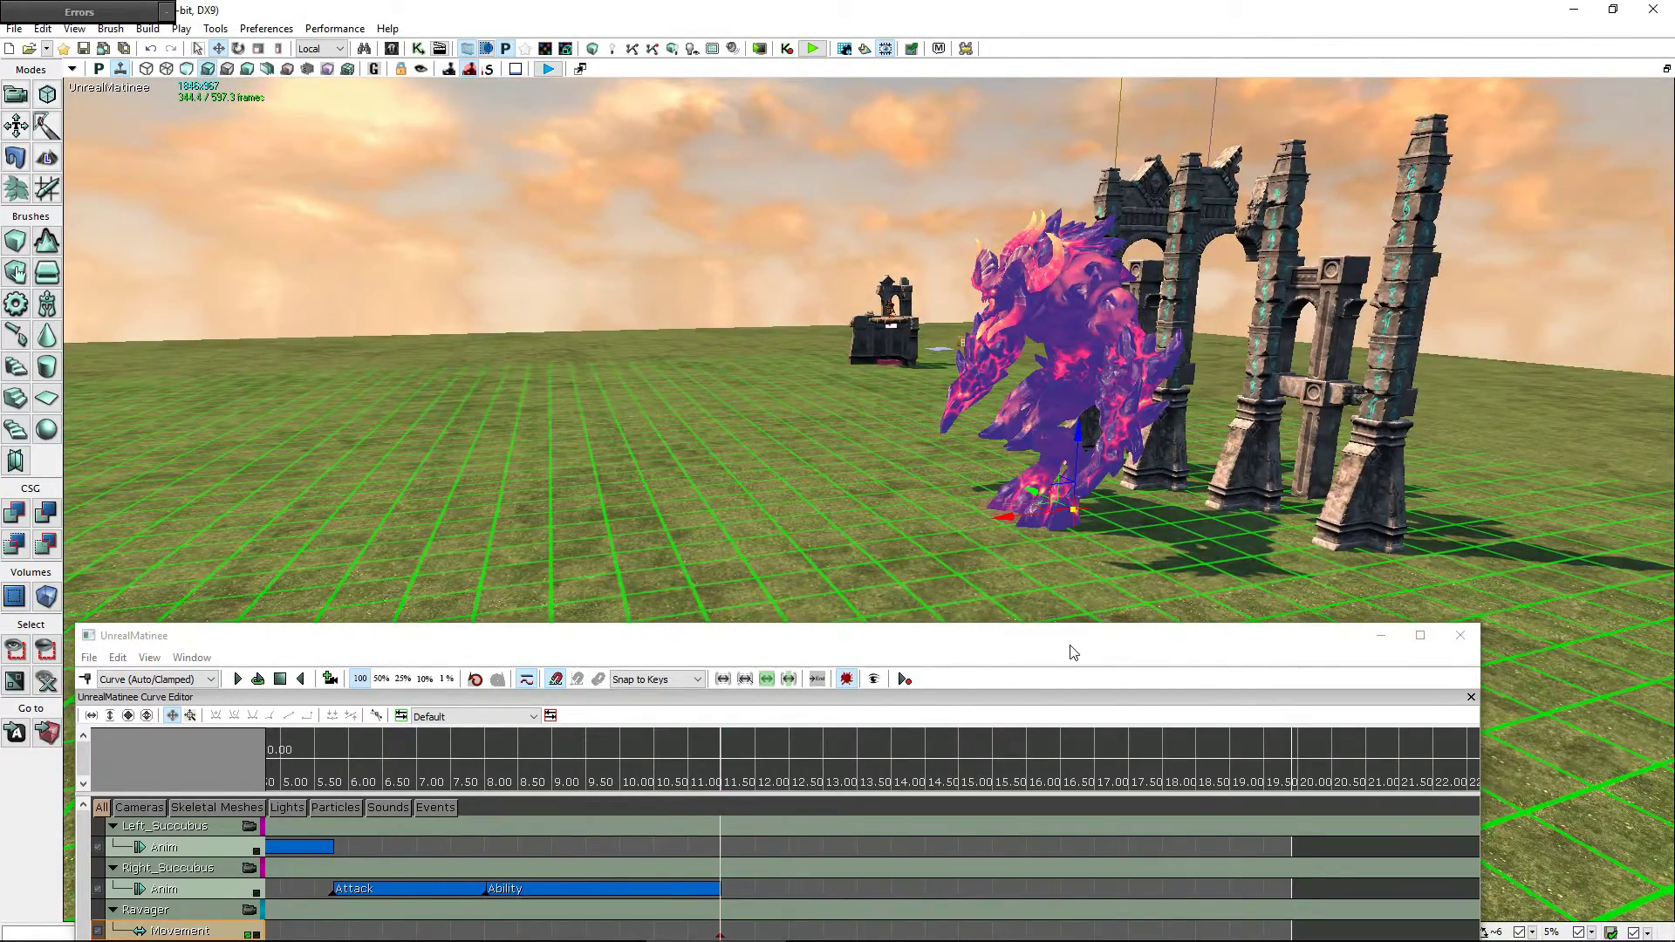
# - At a later time, move the Ravager left along its X axis
pyautogui.moveTo(1073, 653); pyautogui.dragTo(1118, 325)
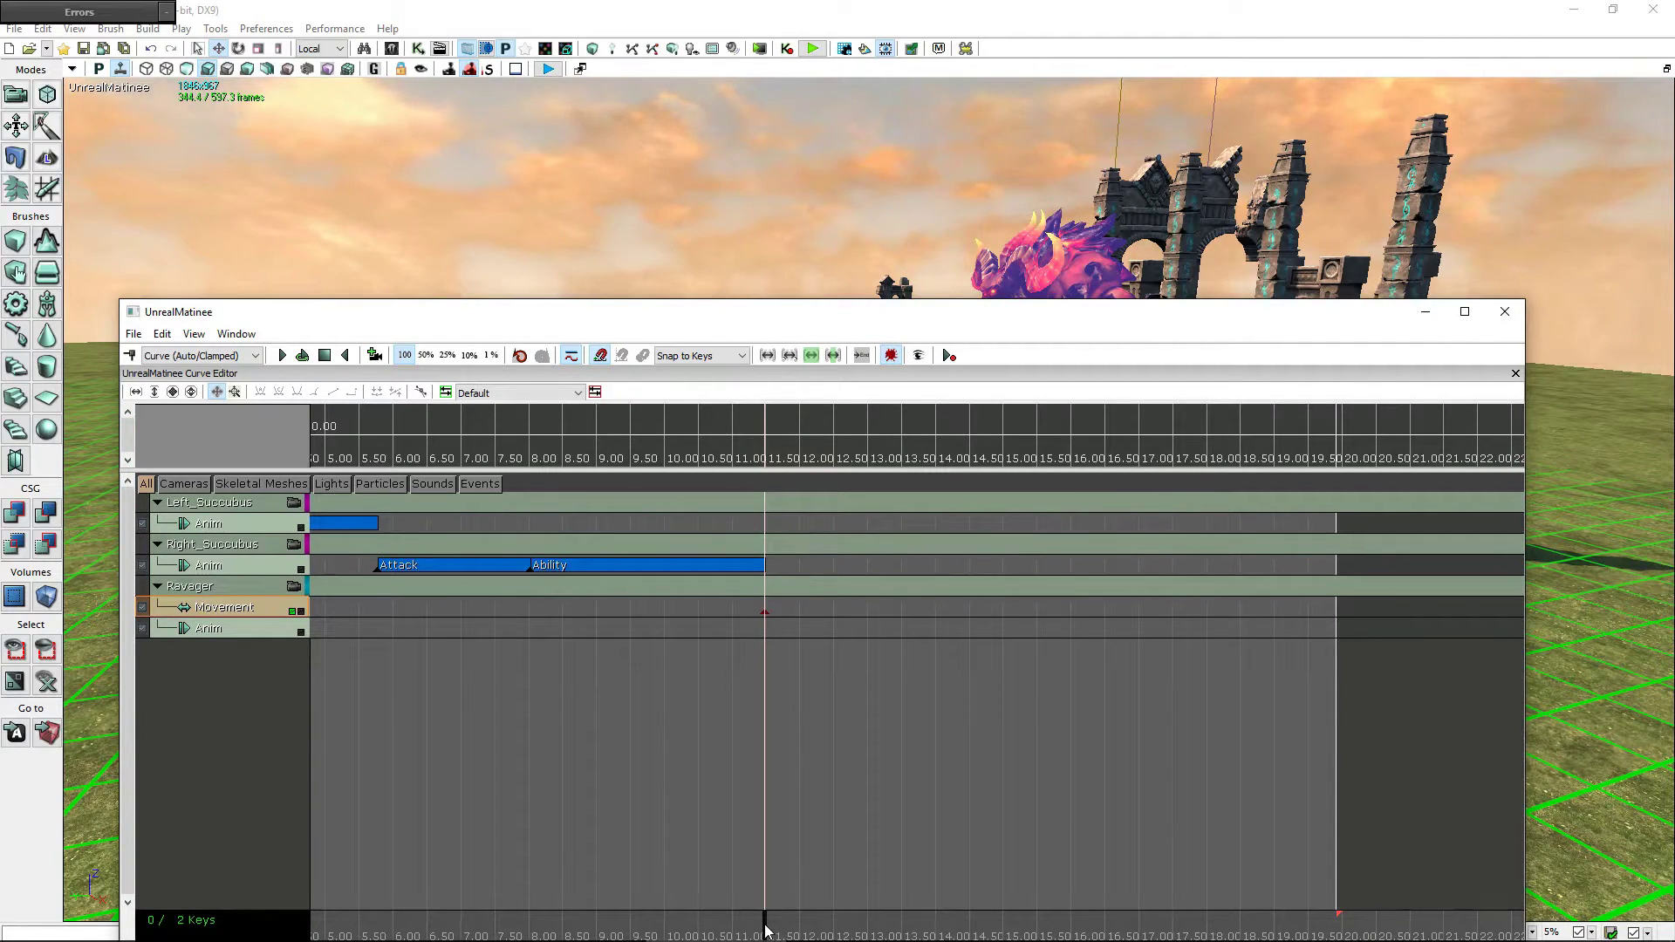
pyautogui.moveTo(765, 932); pyautogui.dragTo(903, 937)
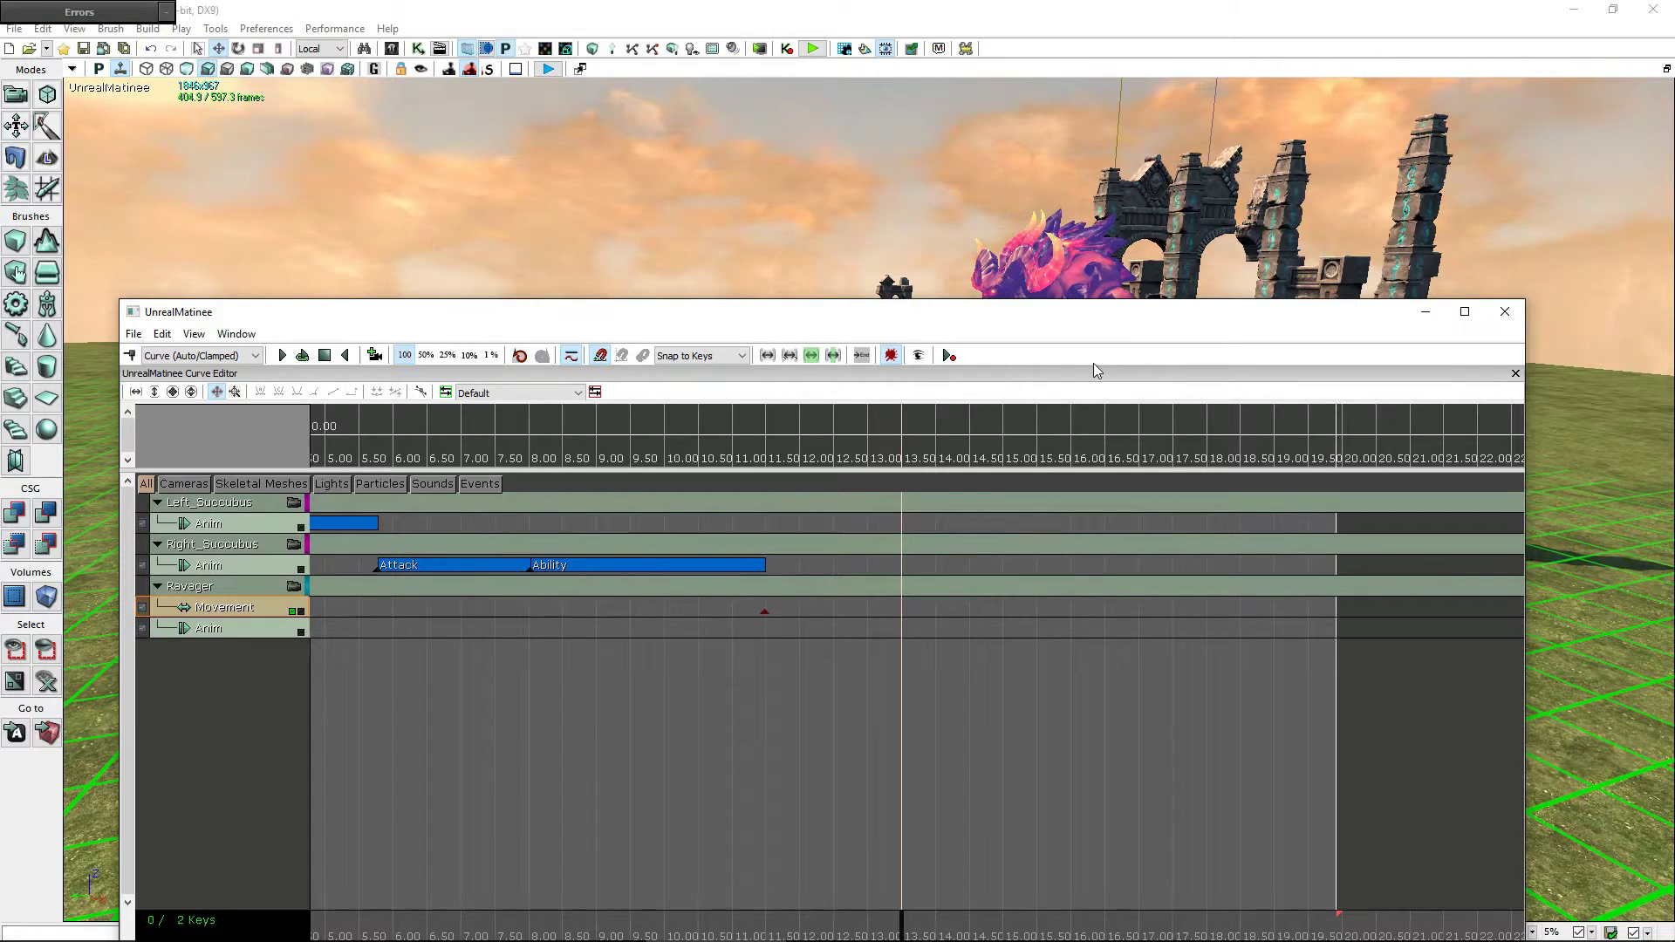
pyautogui.click(1101, 327)
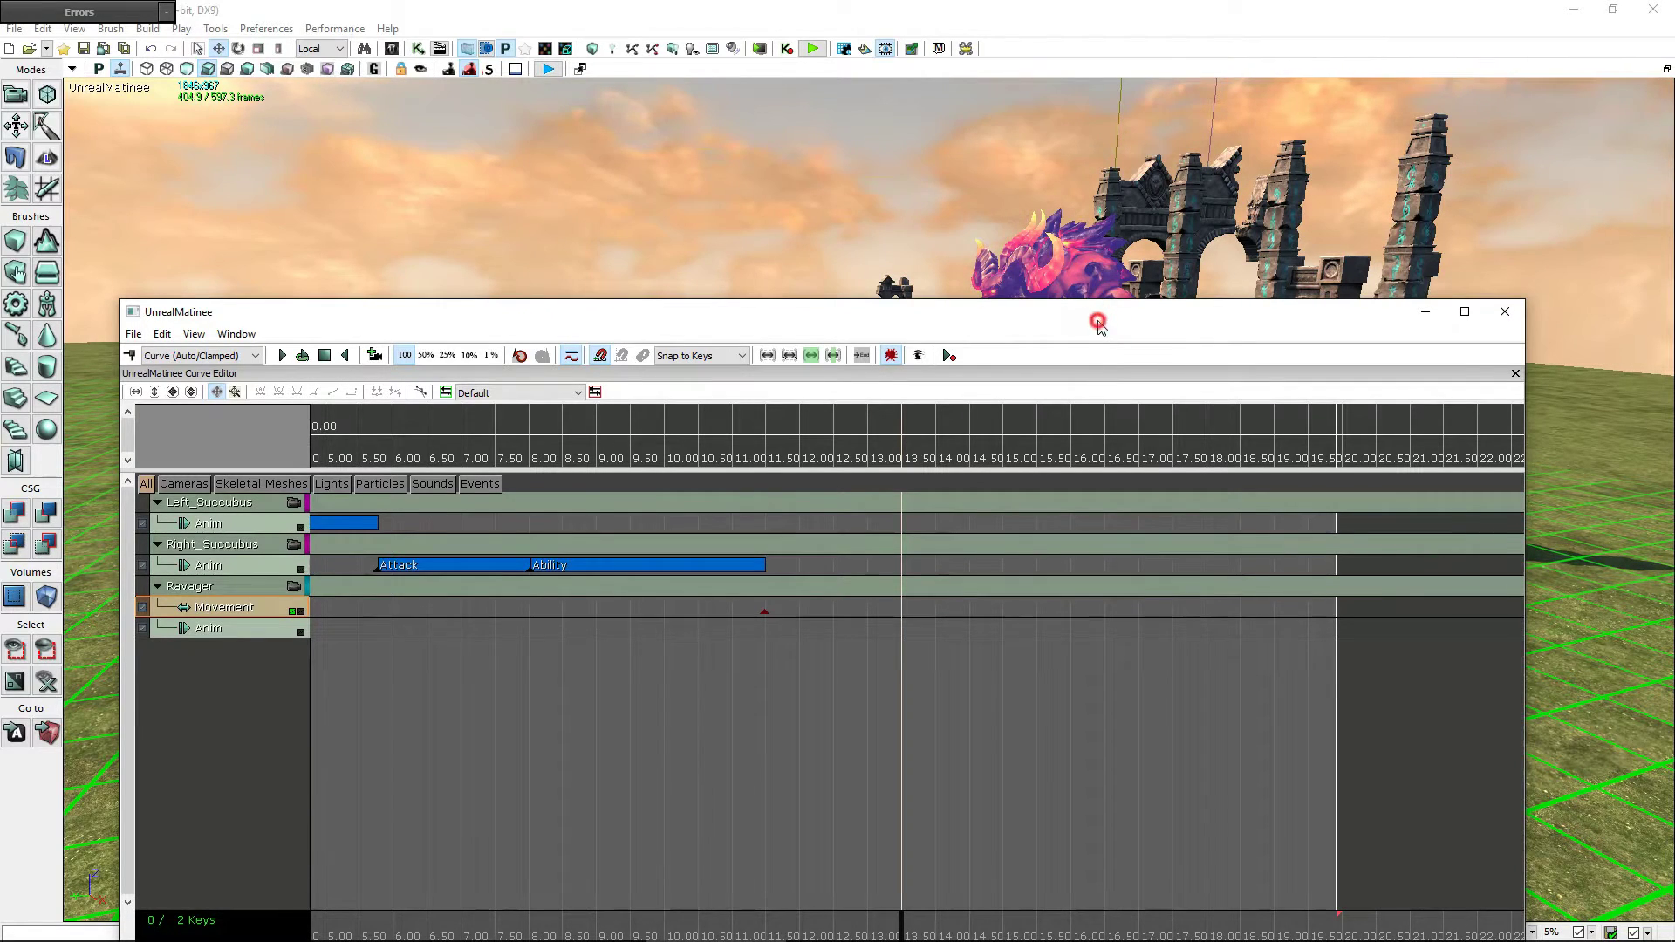
pyautogui.moveTo(1099, 325); pyautogui.dragTo(1014, 657)
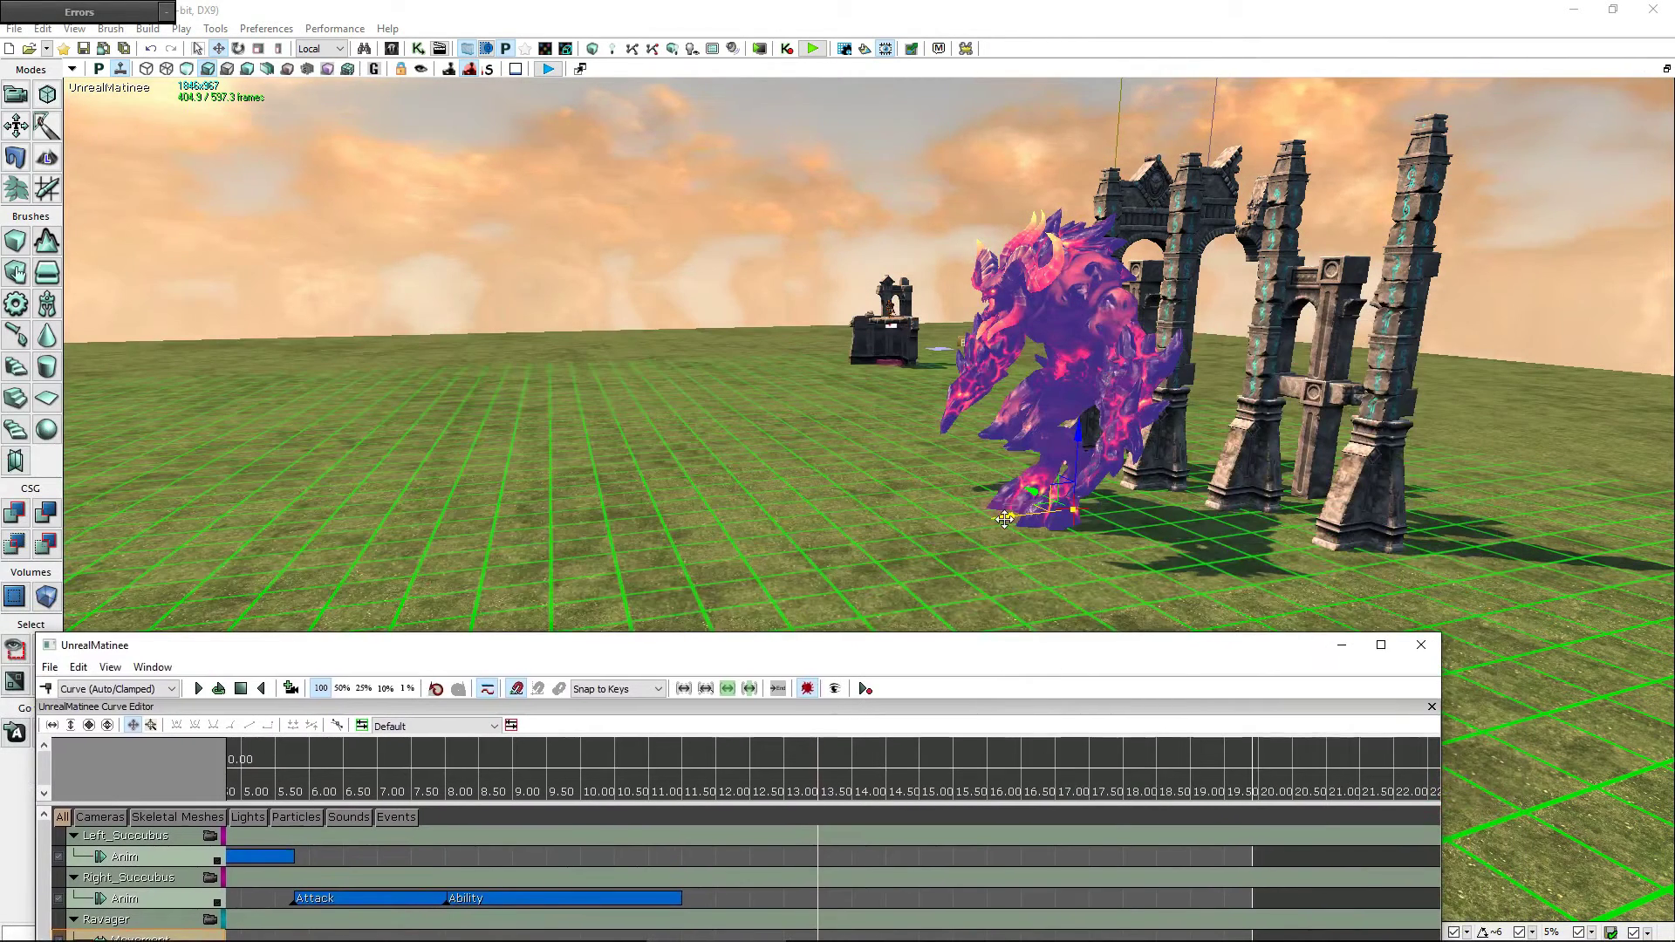
pyautogui.moveTo(1005, 519); pyautogui.dragTo(1187, 554, button='right')
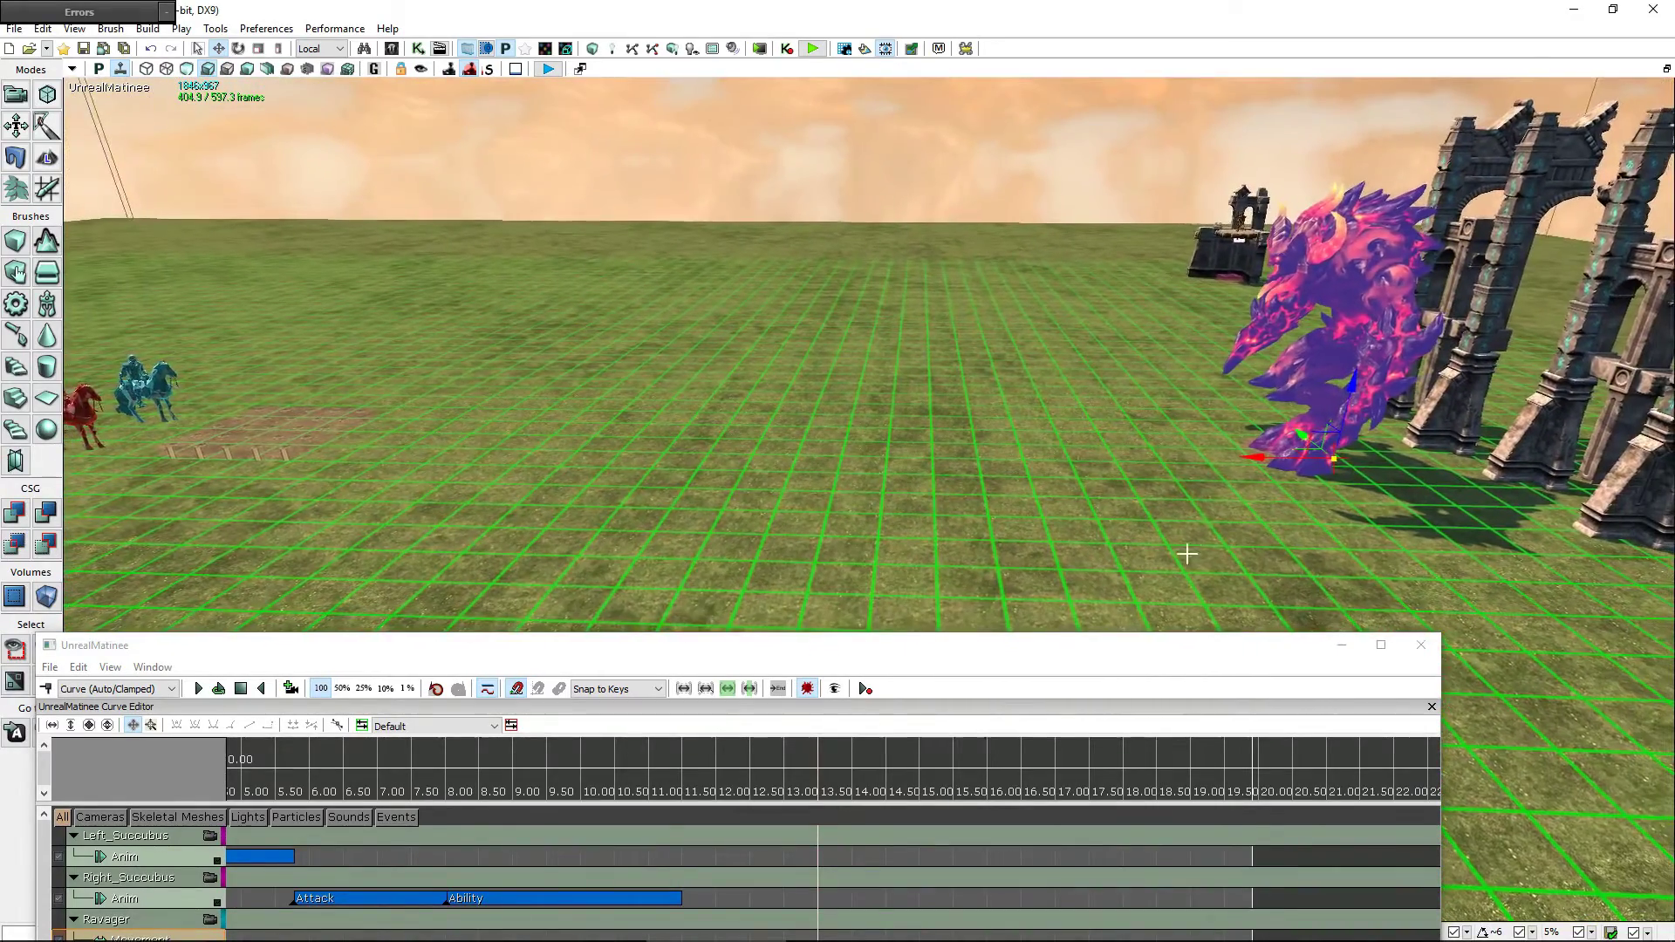
pyautogui.moveTo(1246, 460); pyautogui.dragTo(545, 469)
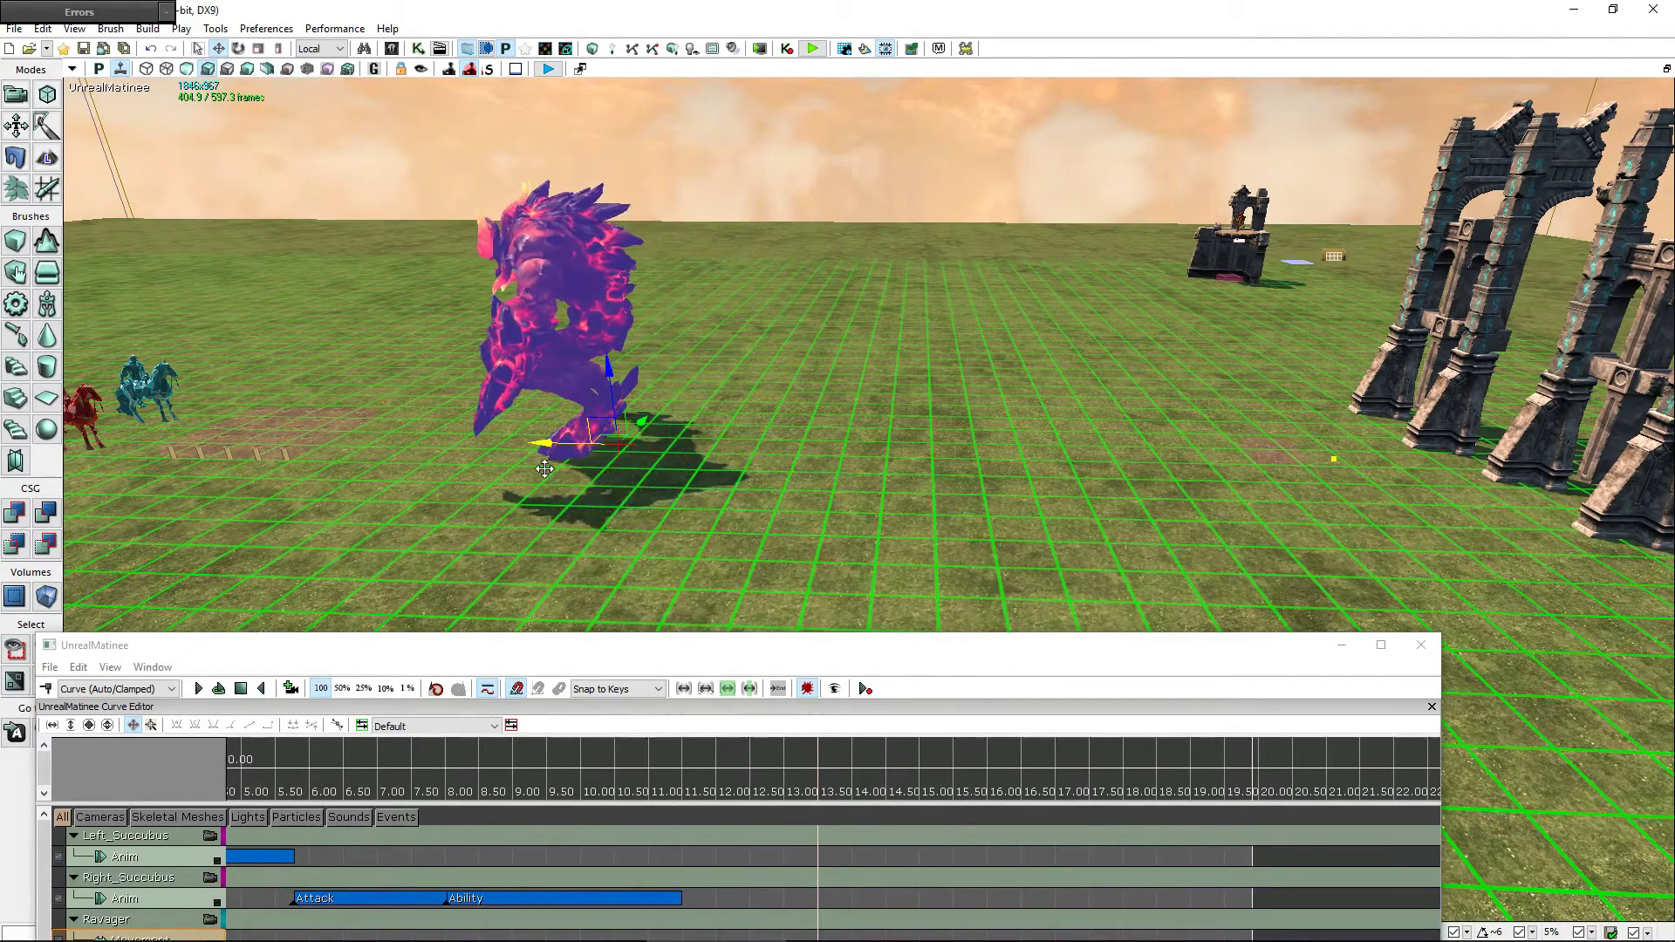
# - Key the Ravager's new position on its Movement track at 13.50 s
pyautogui.moveTo(743, 662); pyautogui.dragTo(935, 286)
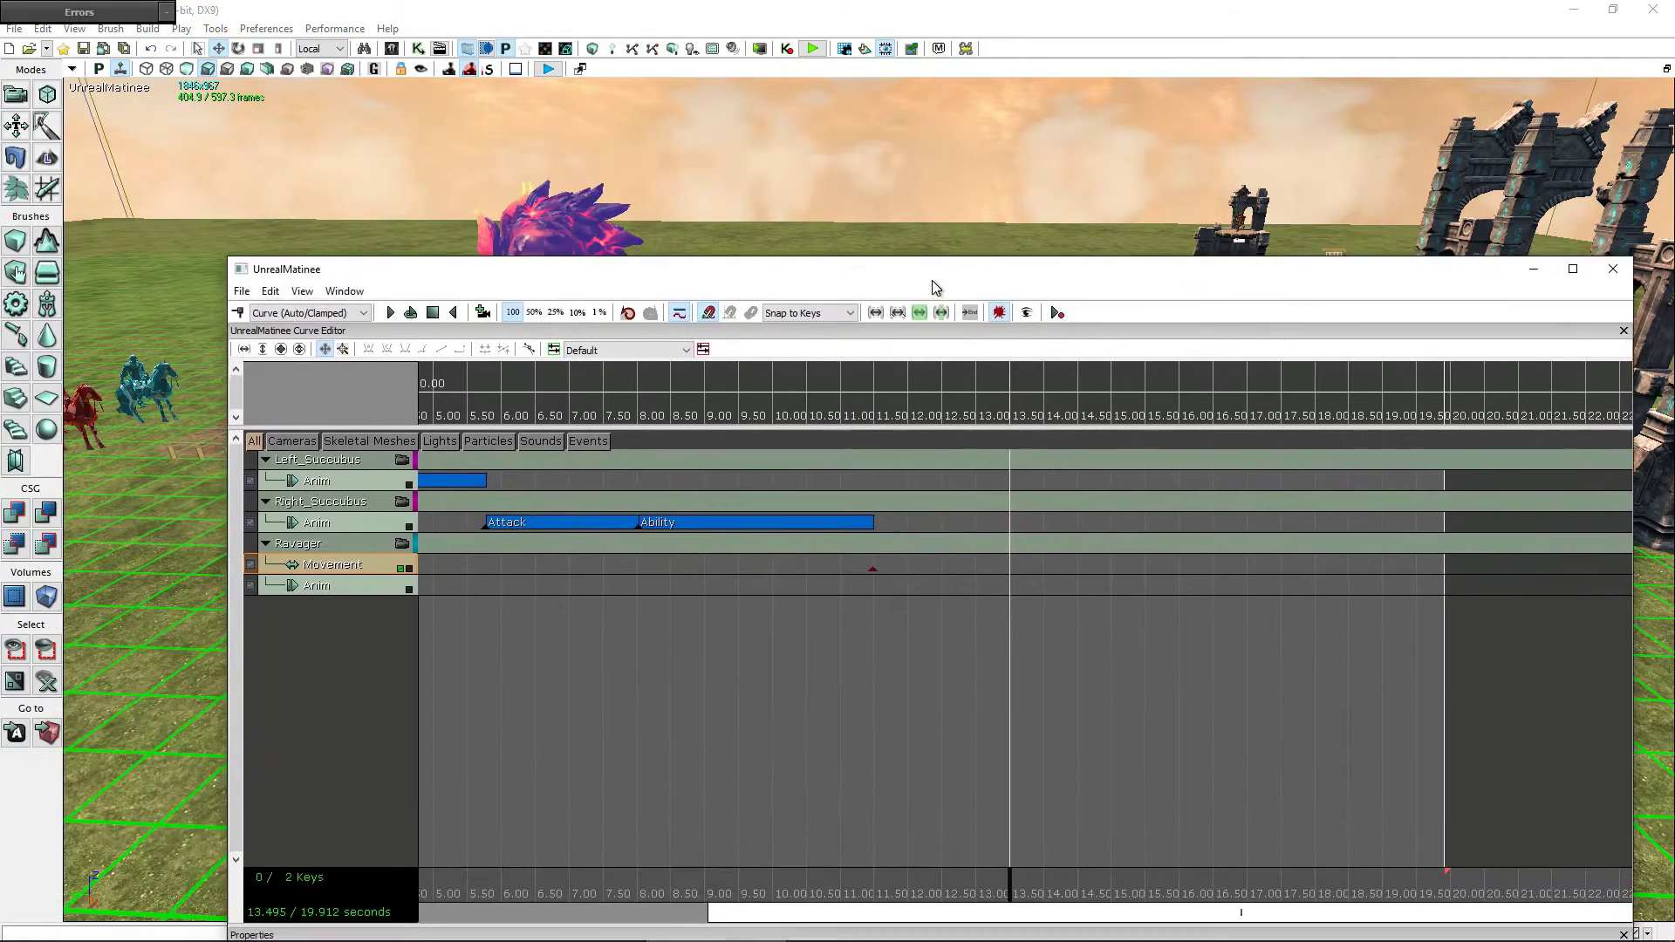
pyautogui.click(237, 312)
pyautogui.moveTo(854, 285); pyautogui.dragTo(859, 606)
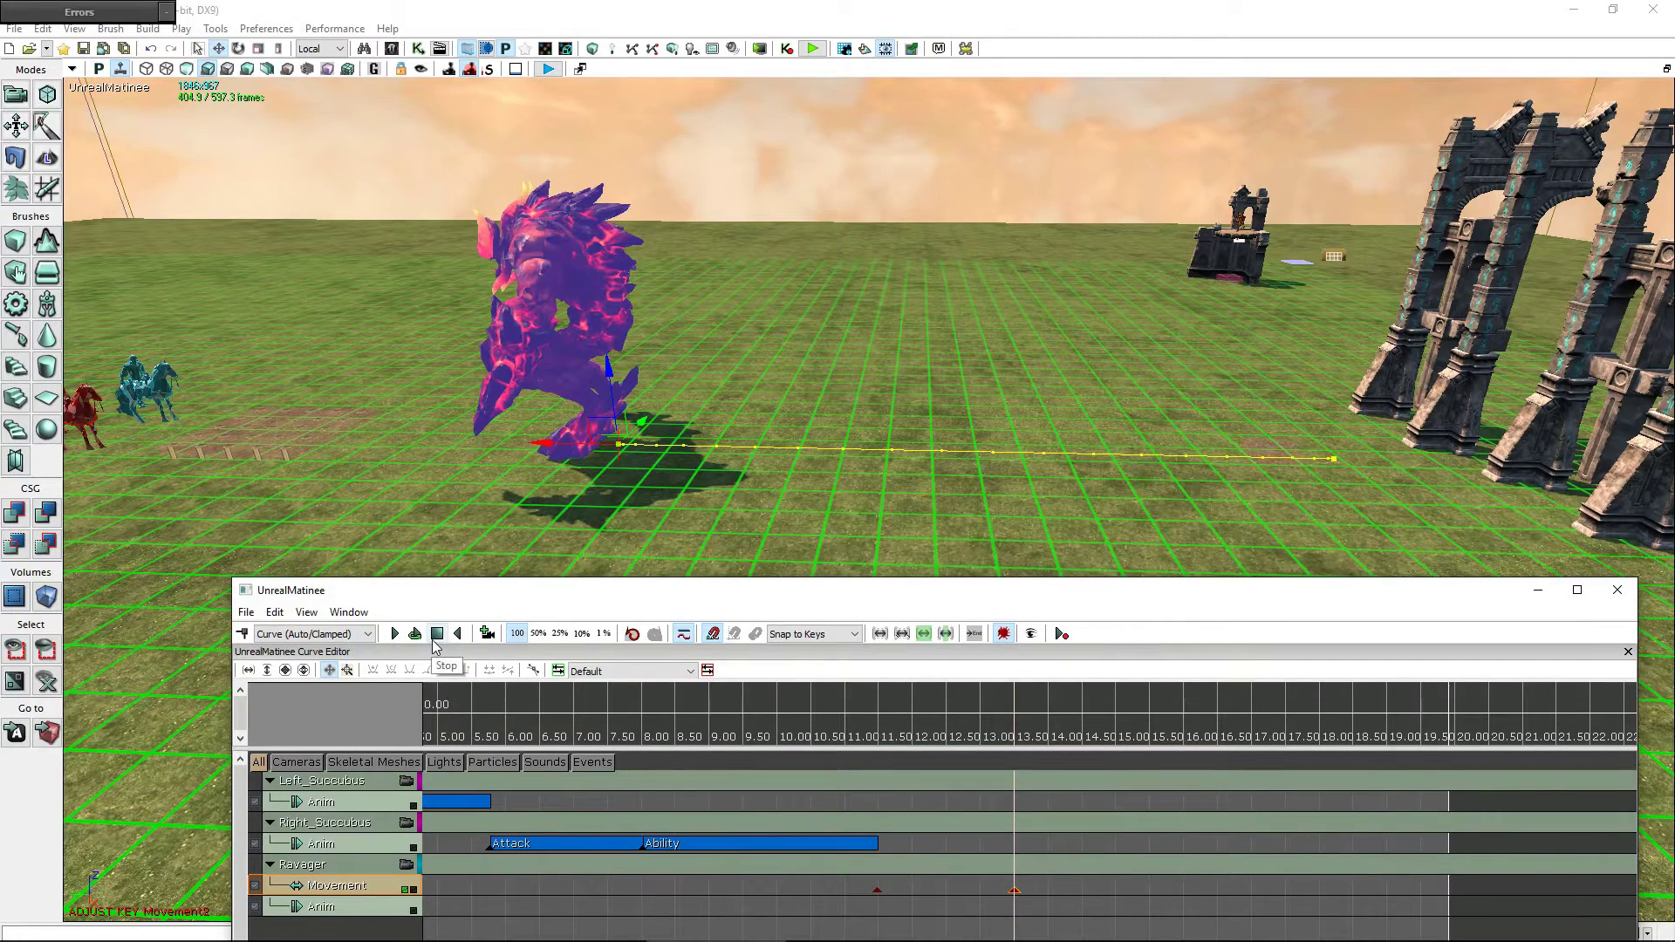
pyautogui.moveTo(841, 599); pyautogui.dragTo(870, 403)
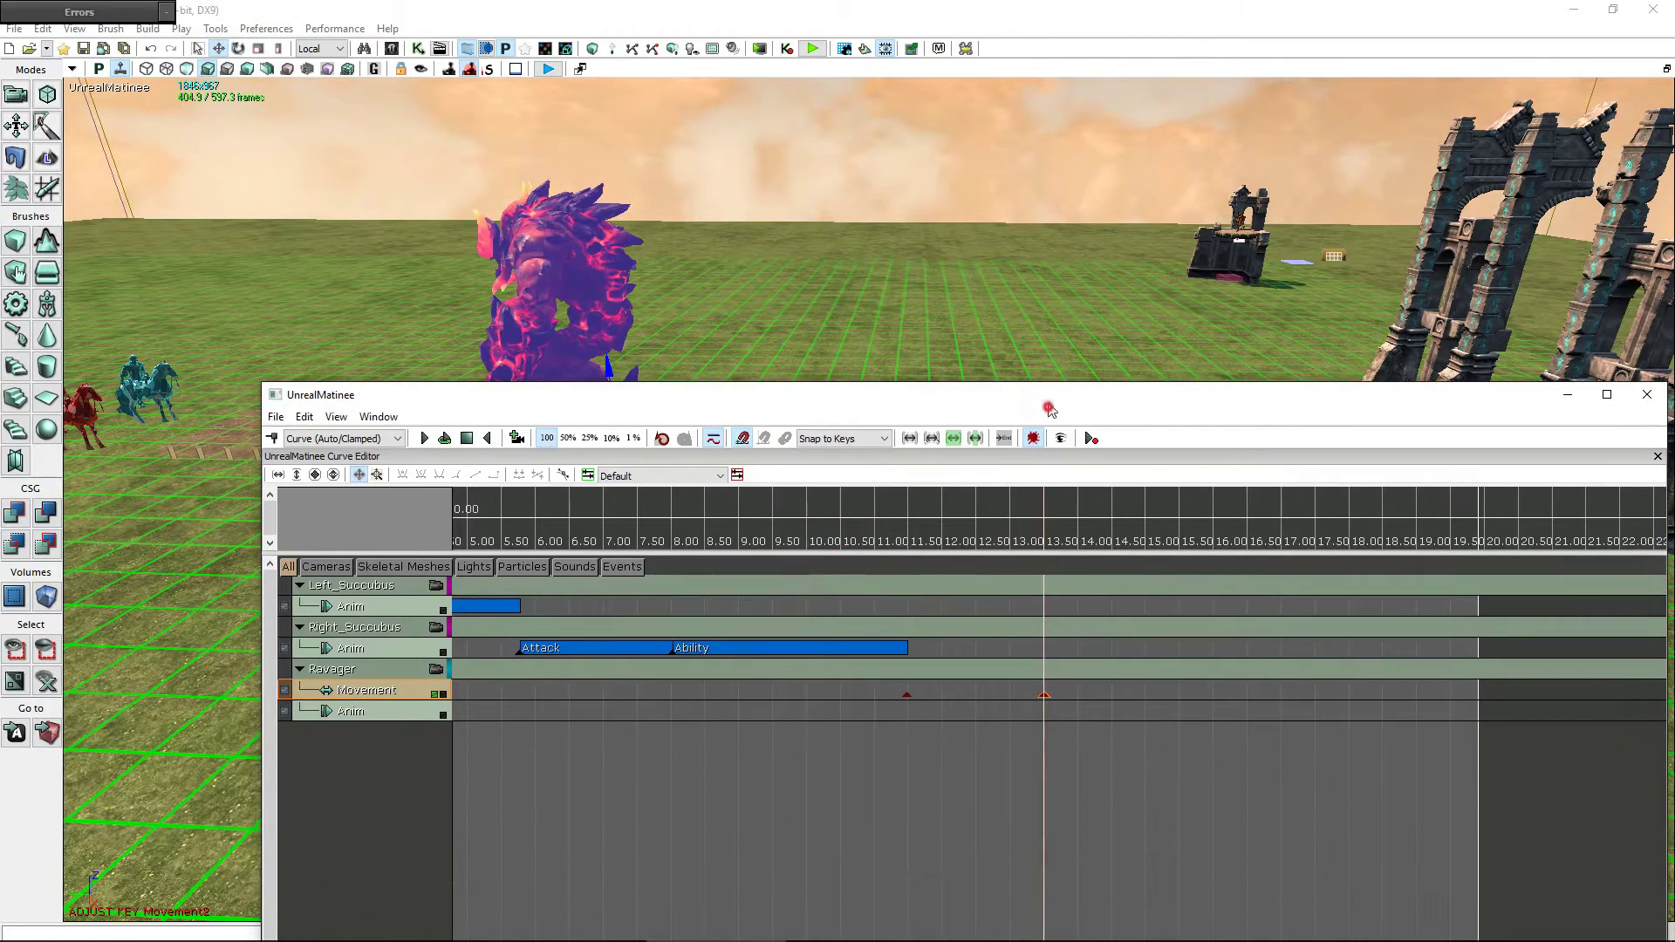
pyautogui.moveTo(1048, 409); pyautogui.dragTo(1059, 304)
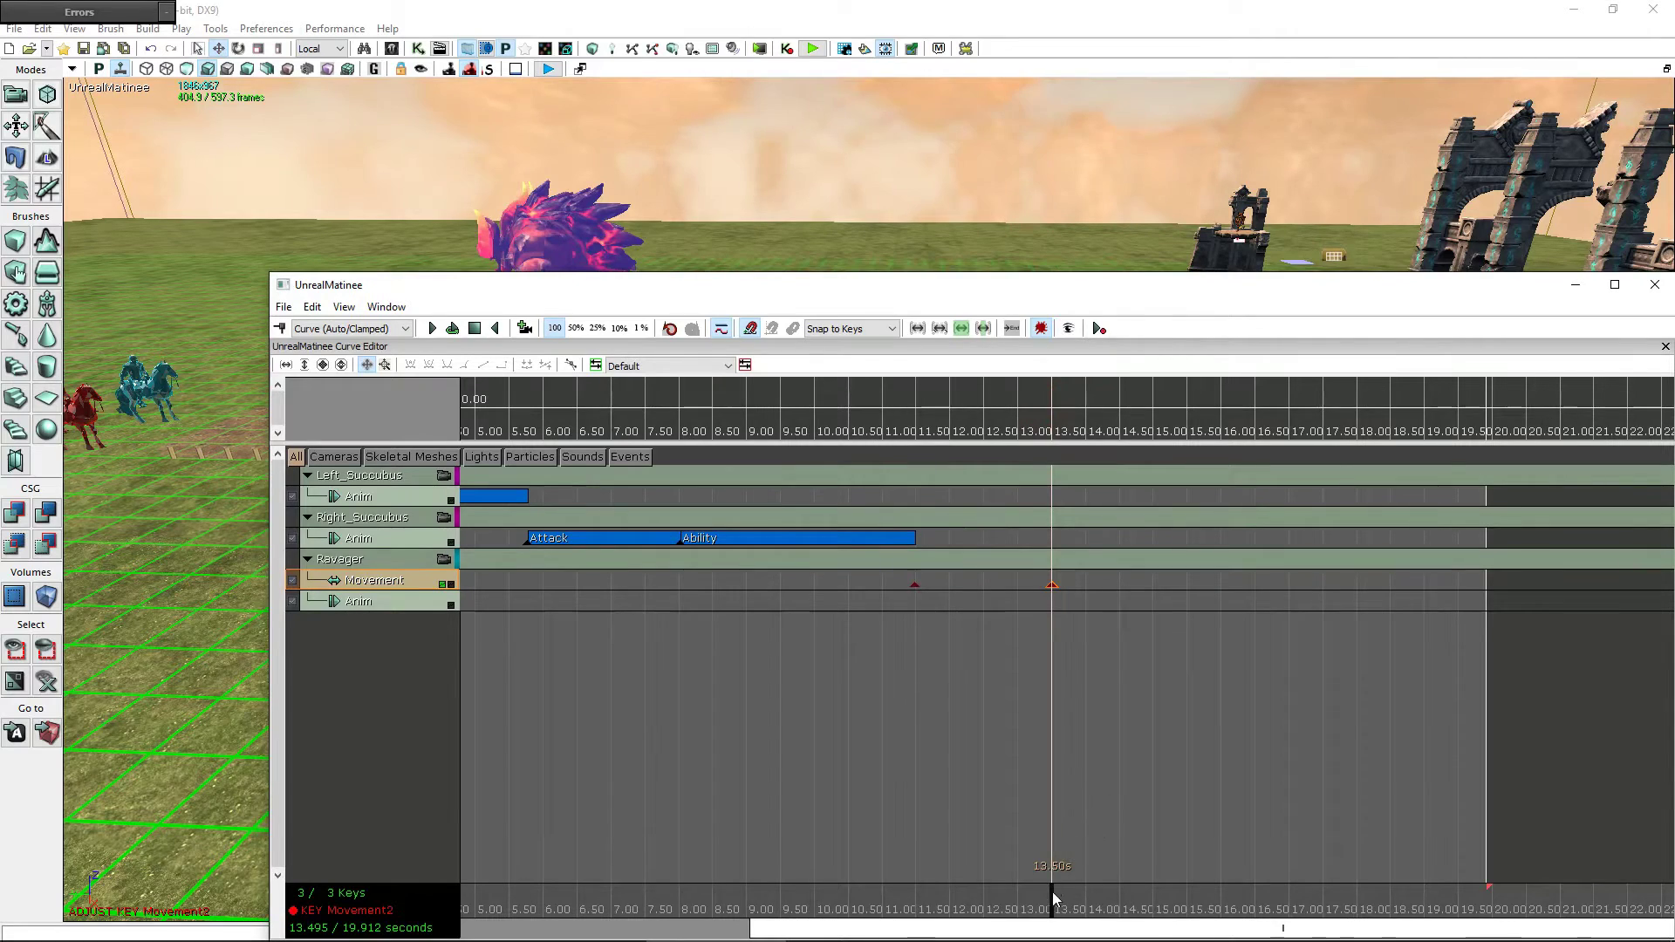
# - Preview the Ravager walking along its path from about 11.77 s
pyautogui.moveTo(1052, 899); pyautogui.dragTo(935, 891)
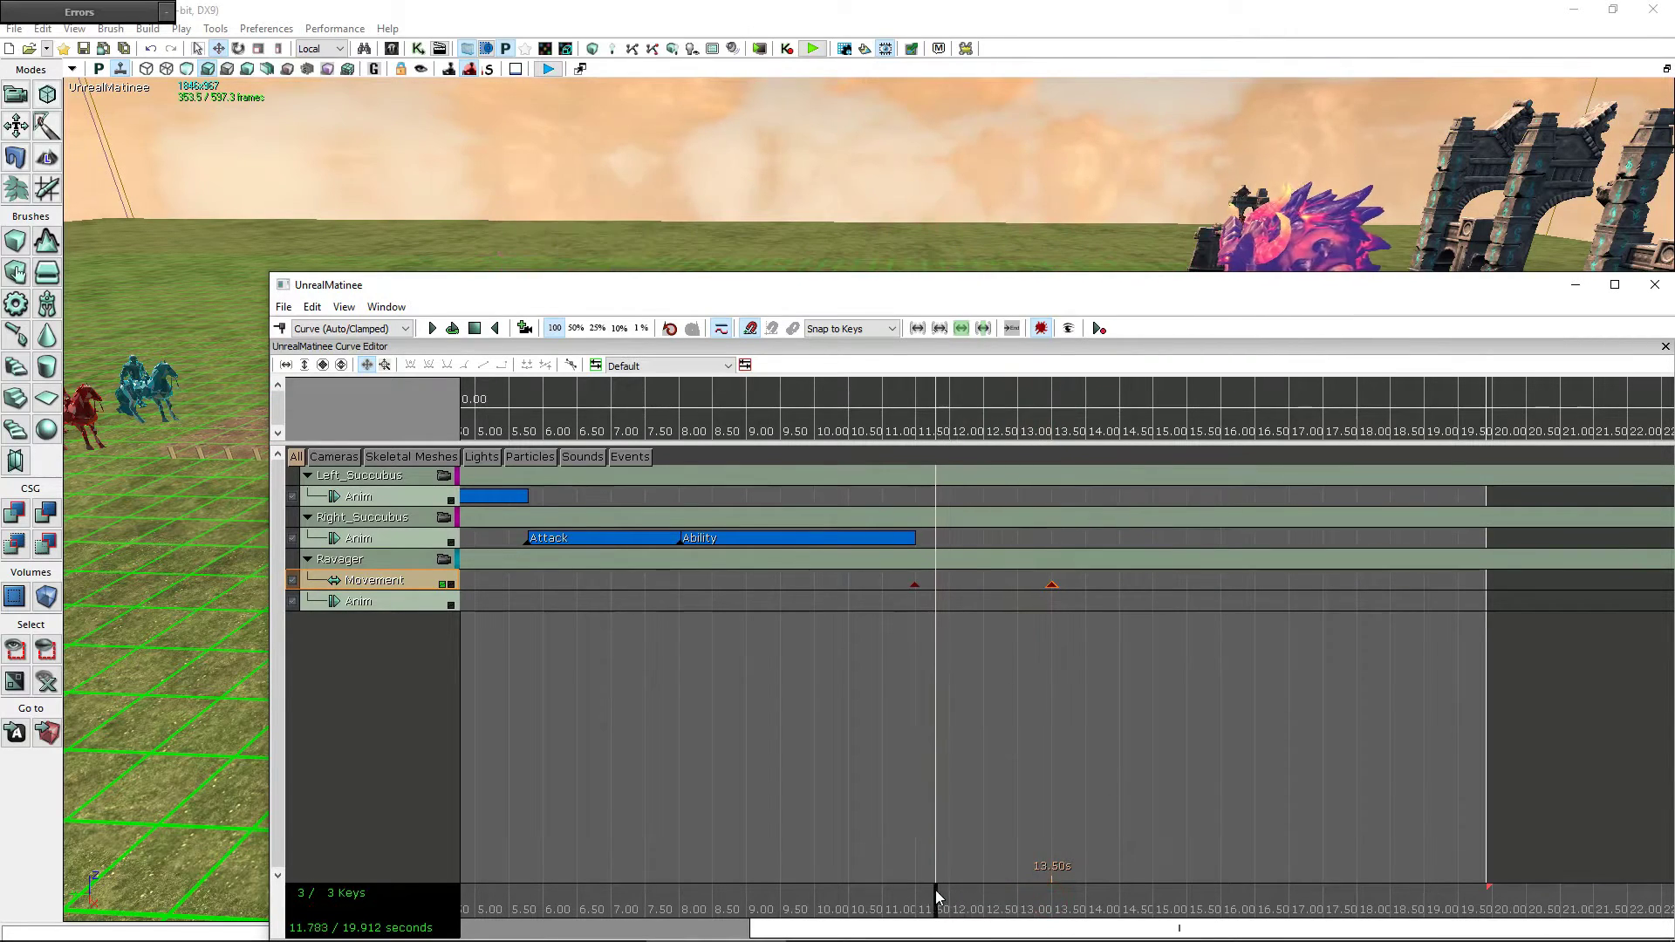
pyautogui.moveTo(1073, 292); pyautogui.dragTo(1087, 626)
pyautogui.click(445, 663)
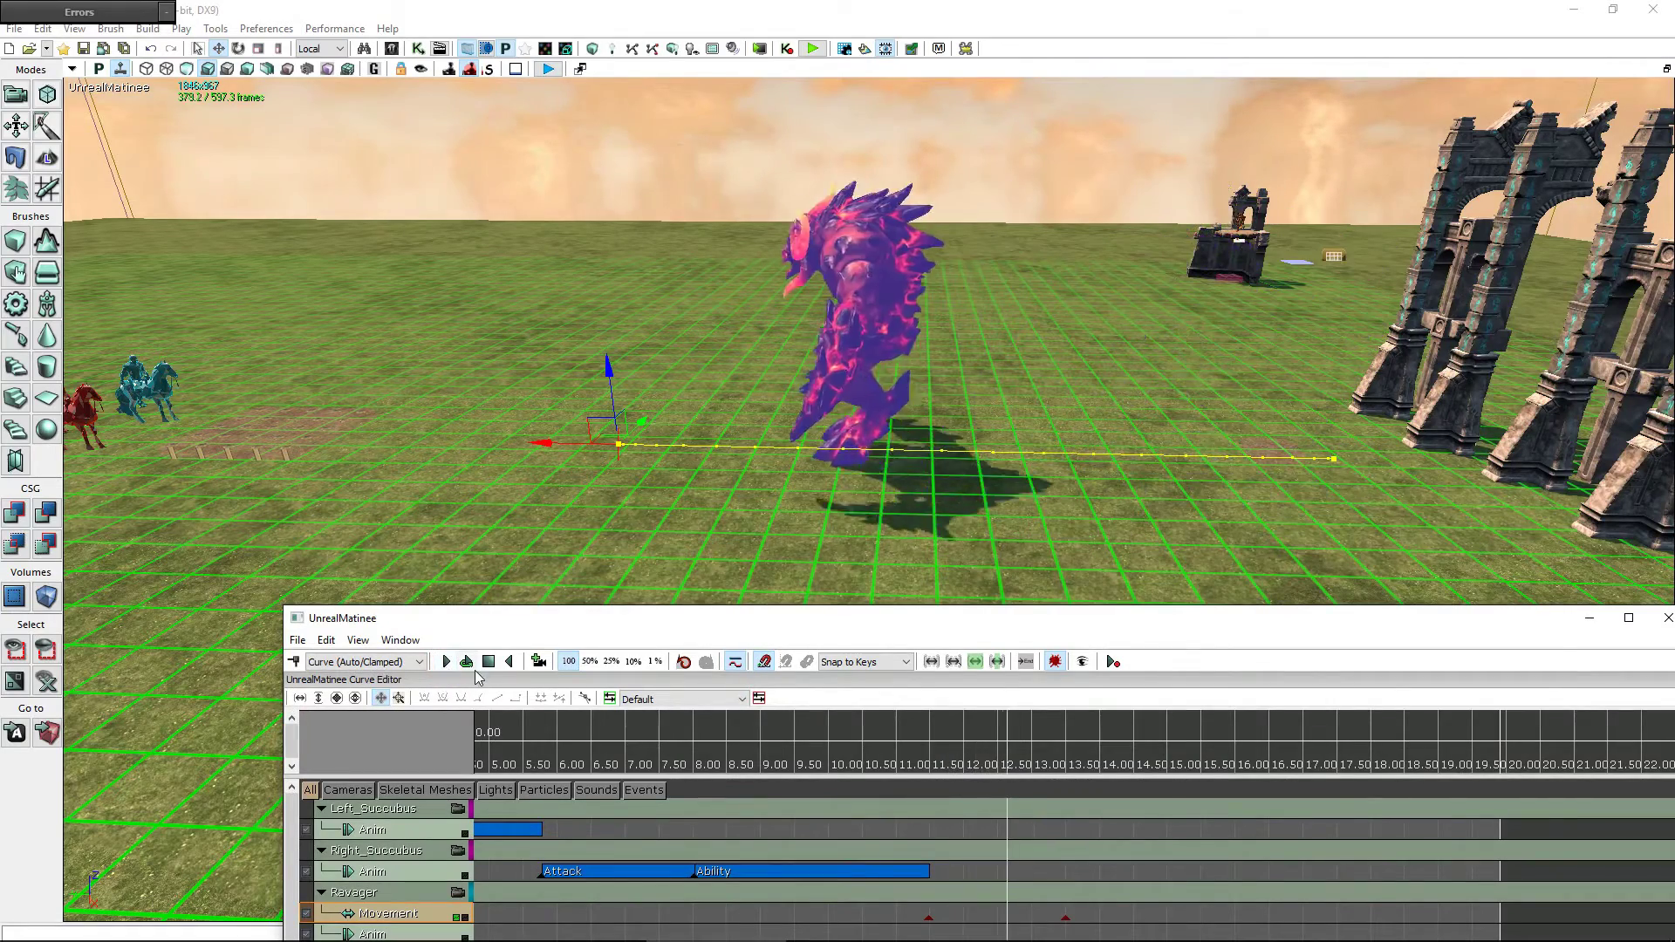
pyautogui.click(486, 672)
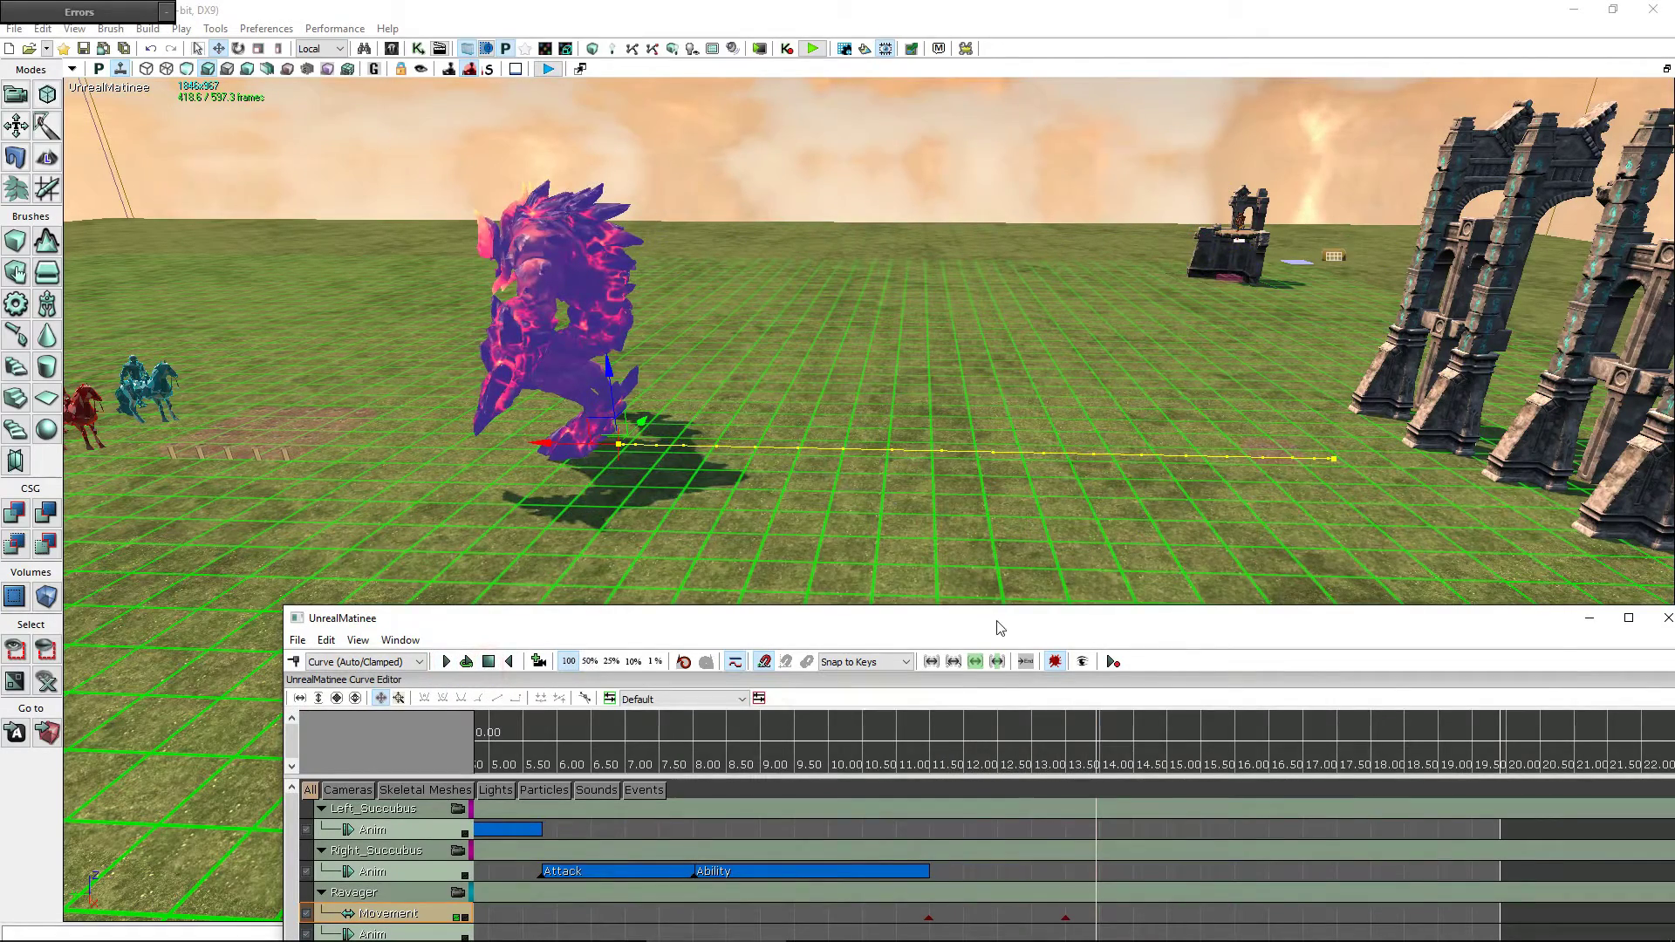
# - Select the Ravager's Anim track and bring up the Content Browser
pyautogui.moveTo(1000, 626); pyautogui.dragTo(949, 182)
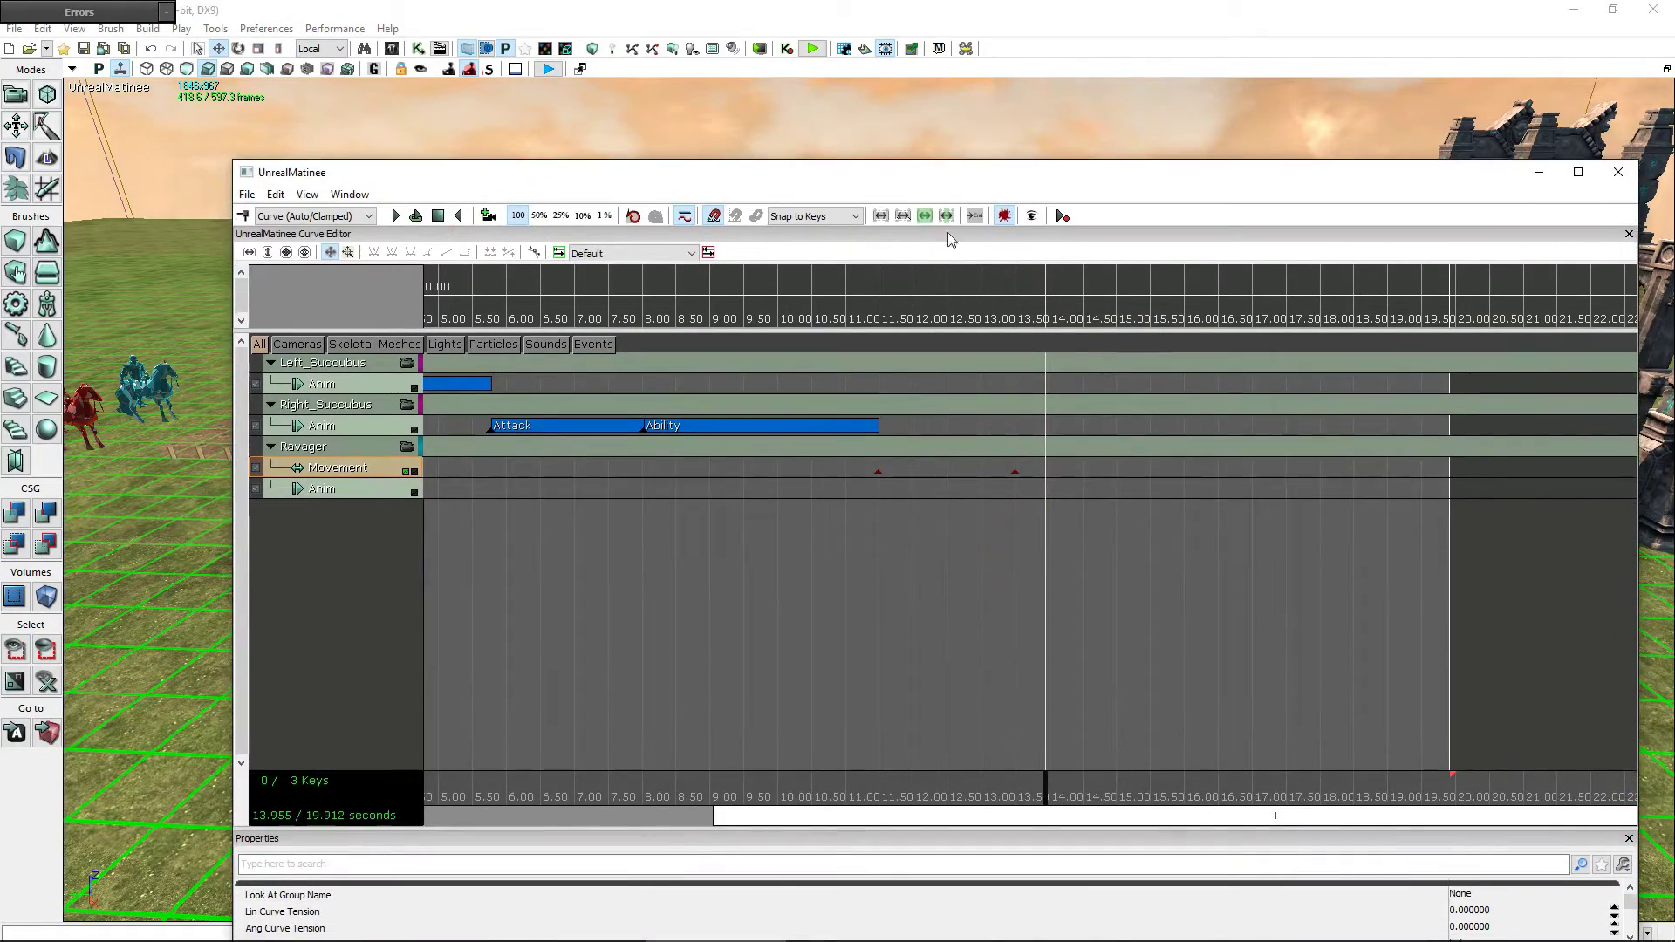
pyautogui.click(326, 490)
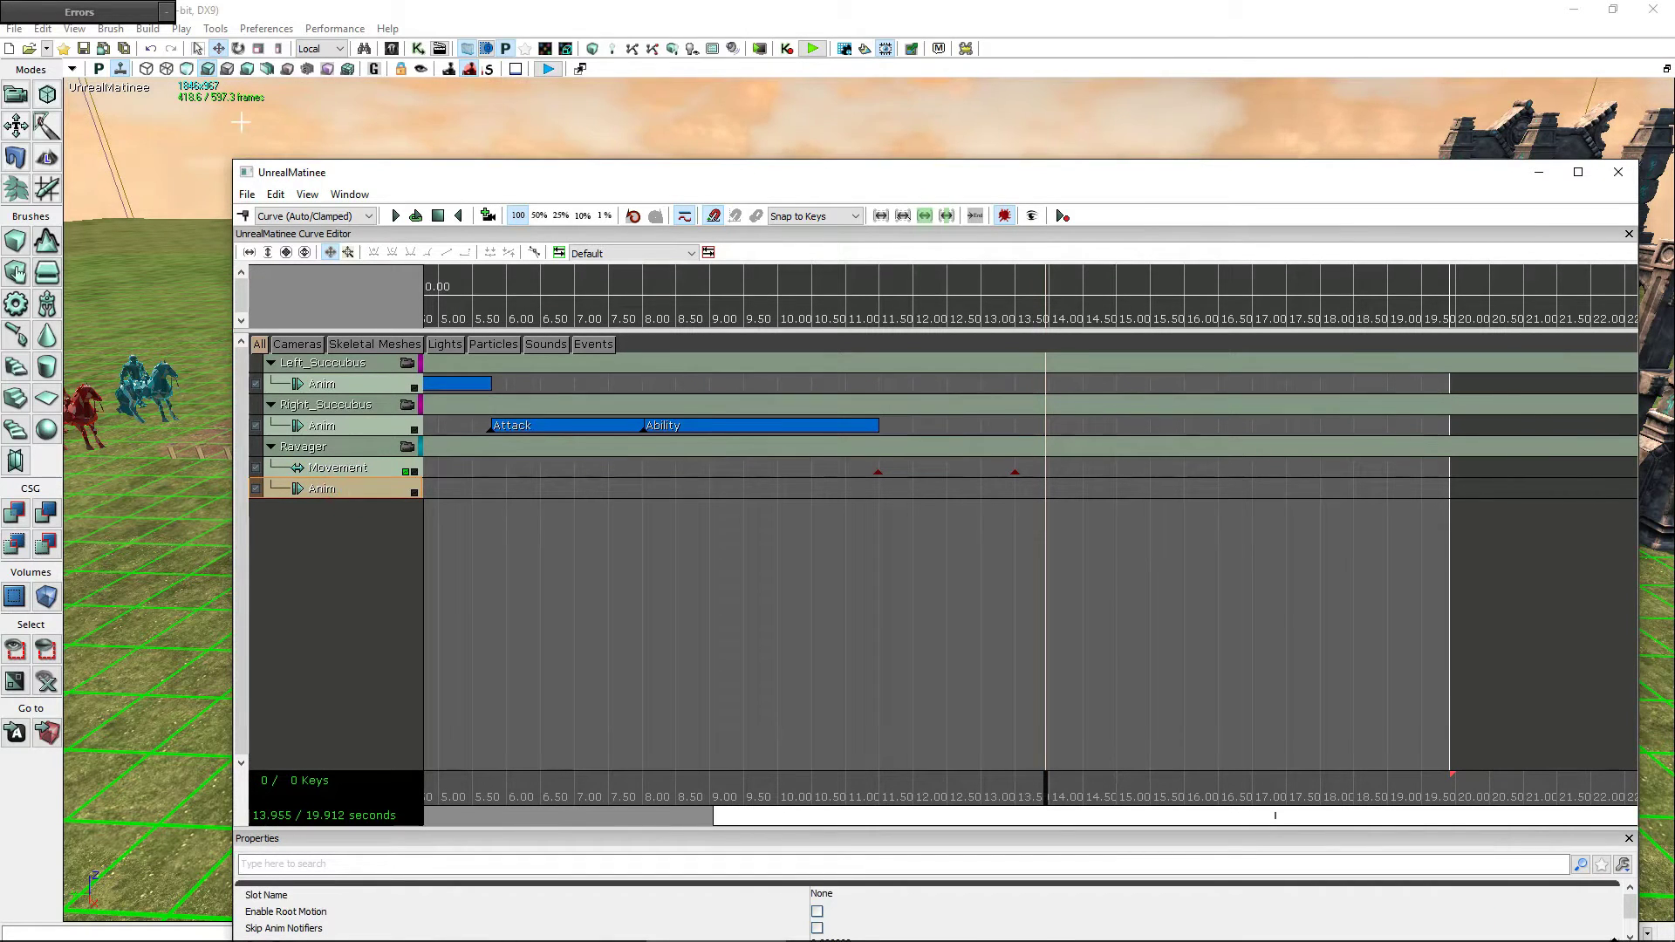
pyautogui.click(392, 49)
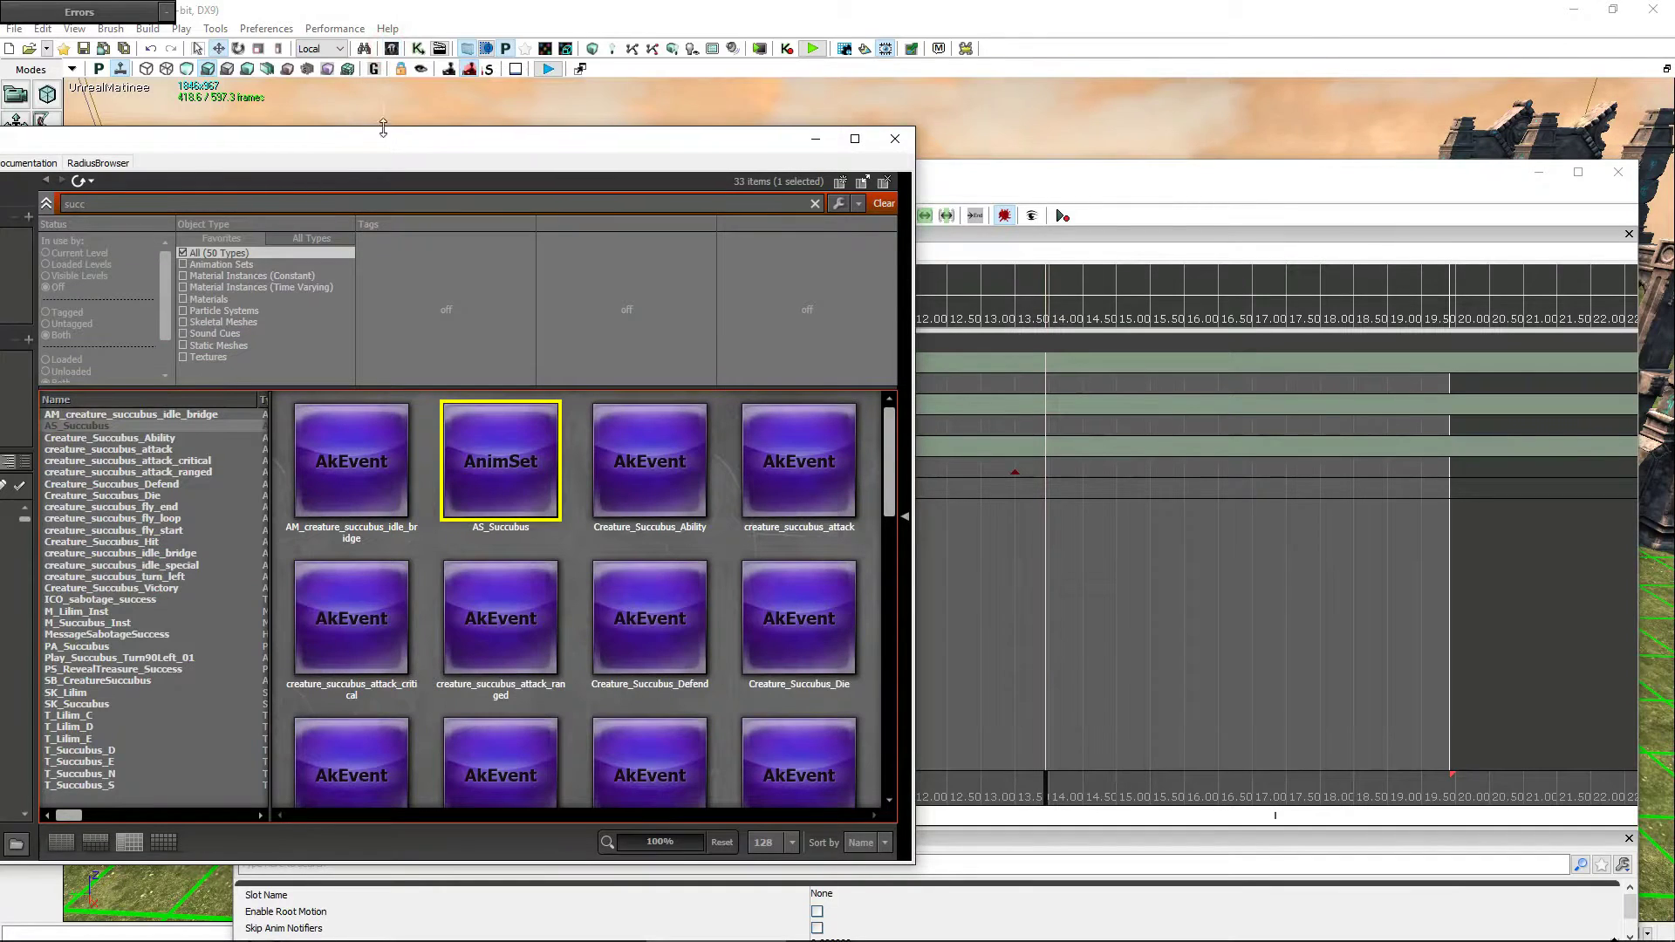
# - Add the AS_Ravager animation set to the Ravager group's animation sets
pyautogui.moveTo(382, 144); pyautogui.dragTo(736, 159)
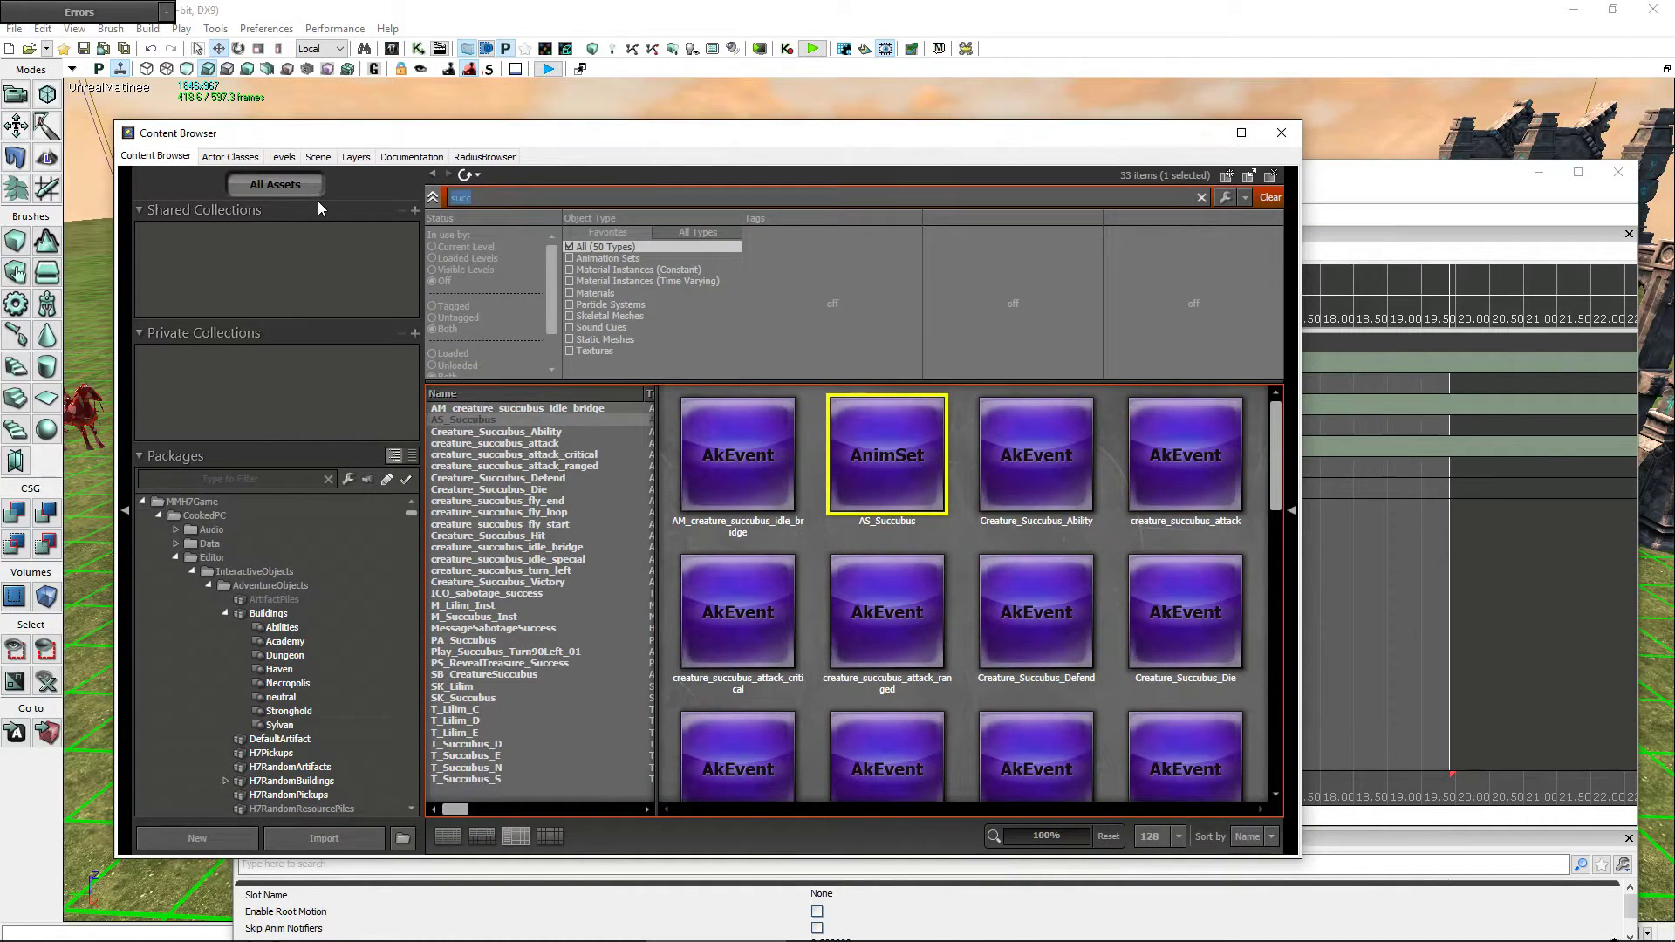
pyautogui.write('rav')
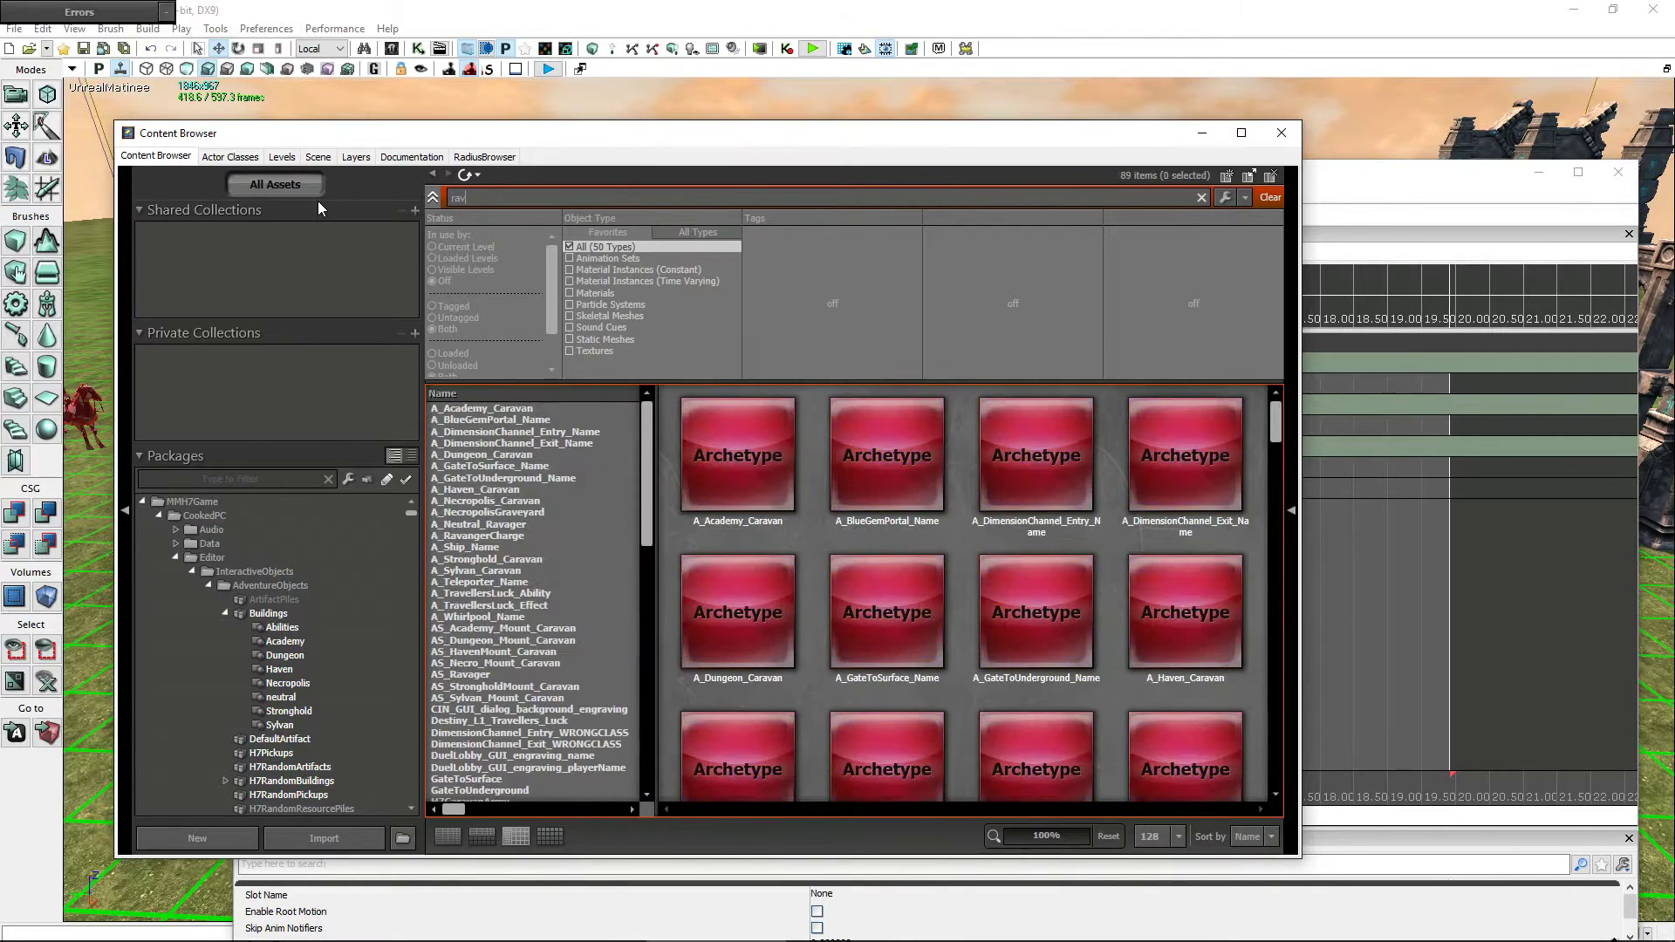
pyautogui.write('ag')
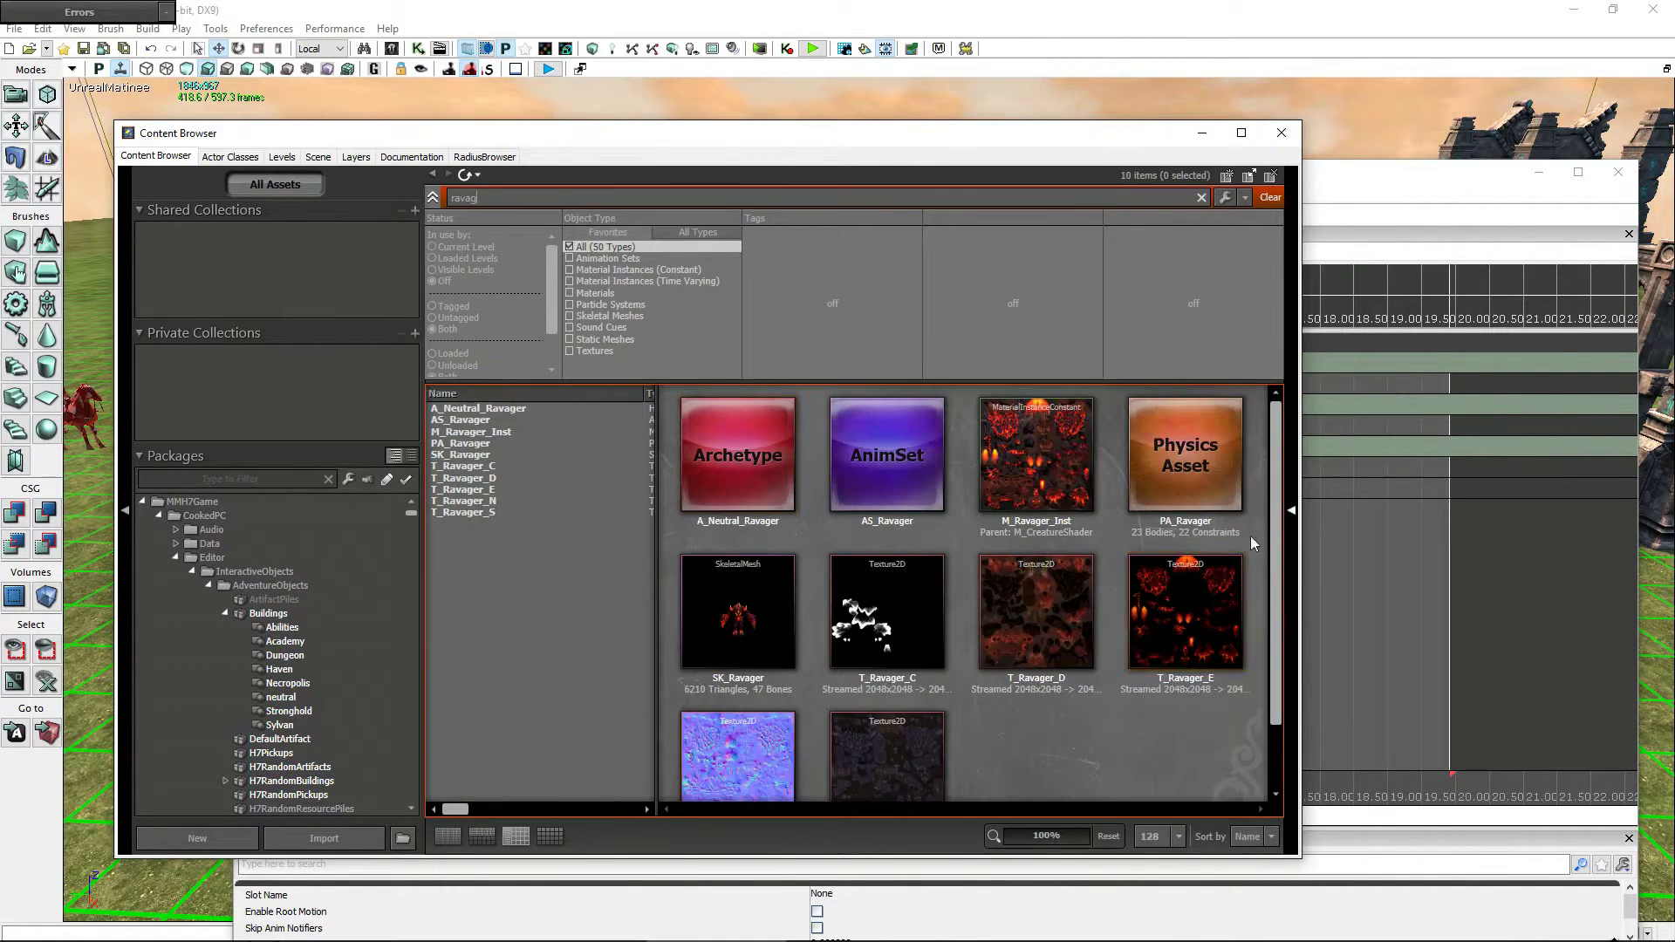
pyautogui.click(886, 454)
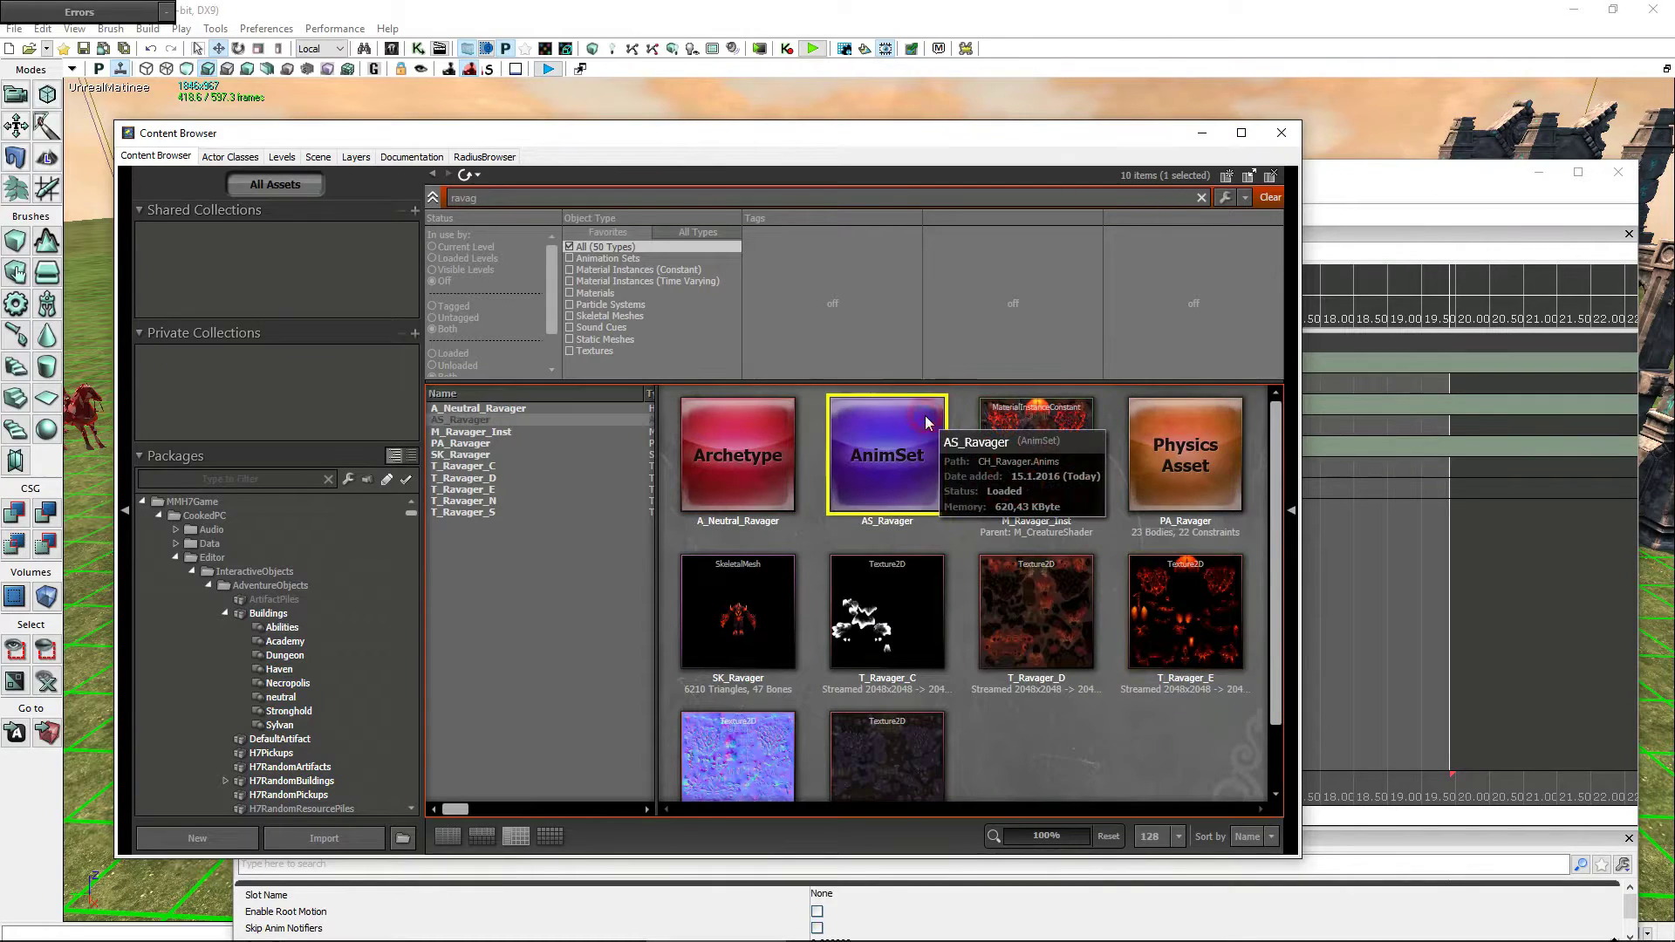
pyautogui.click(1418, 172)
pyautogui.click(330, 446)
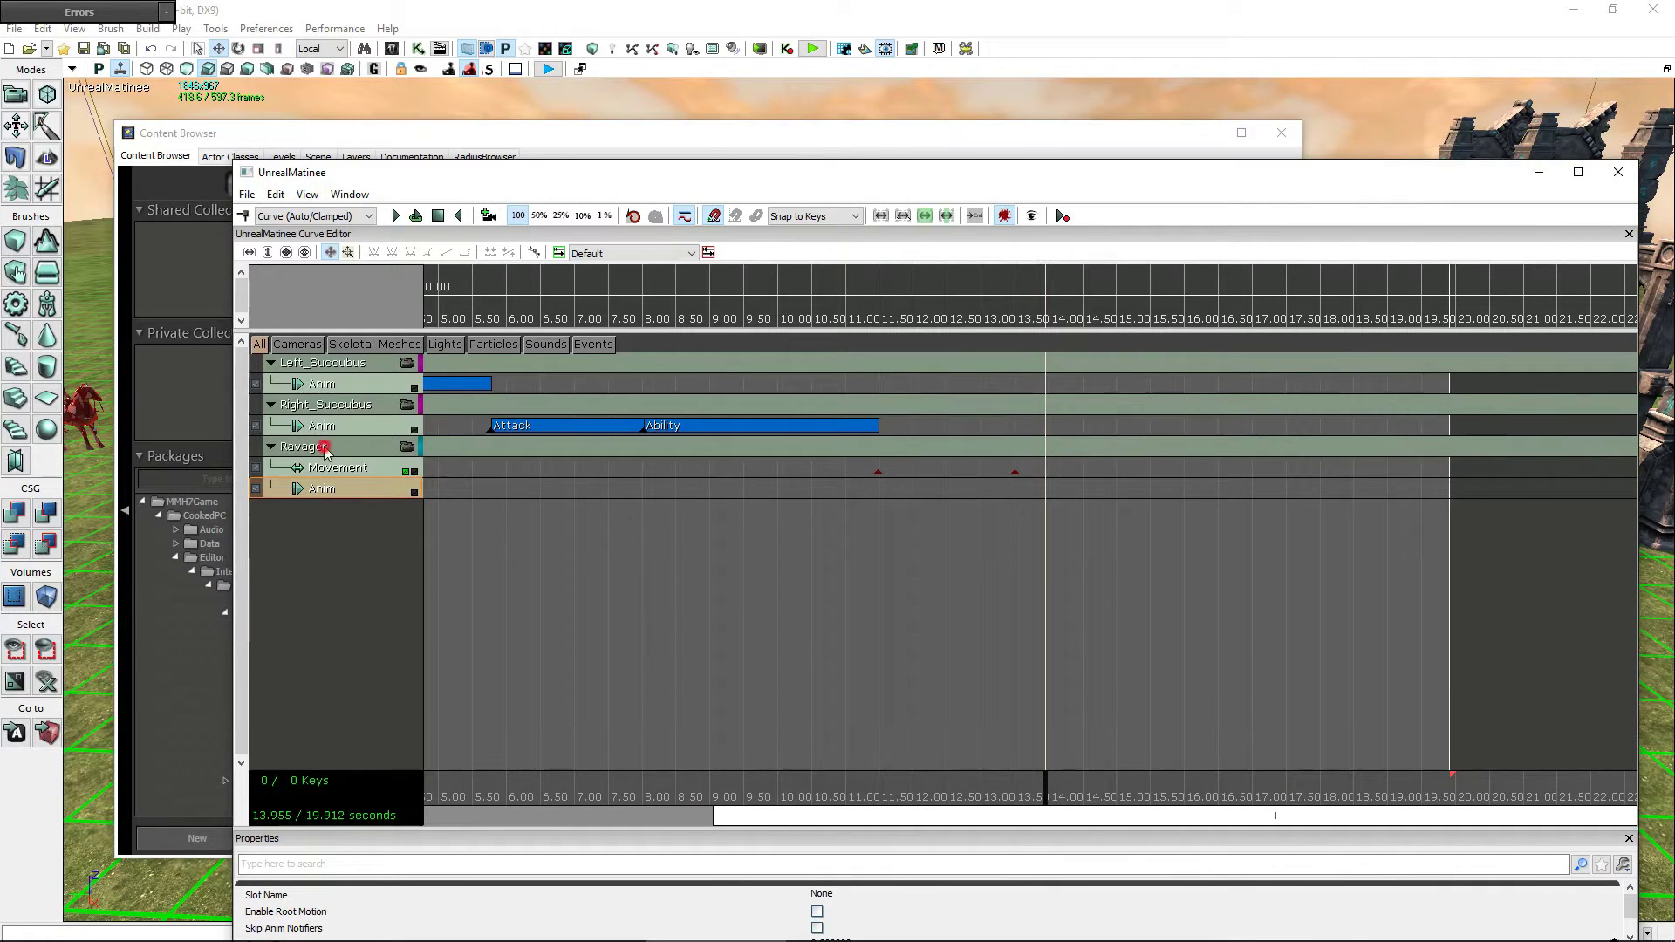
pyautogui.moveTo(1120, 177); pyautogui.dragTo(1085, 92)
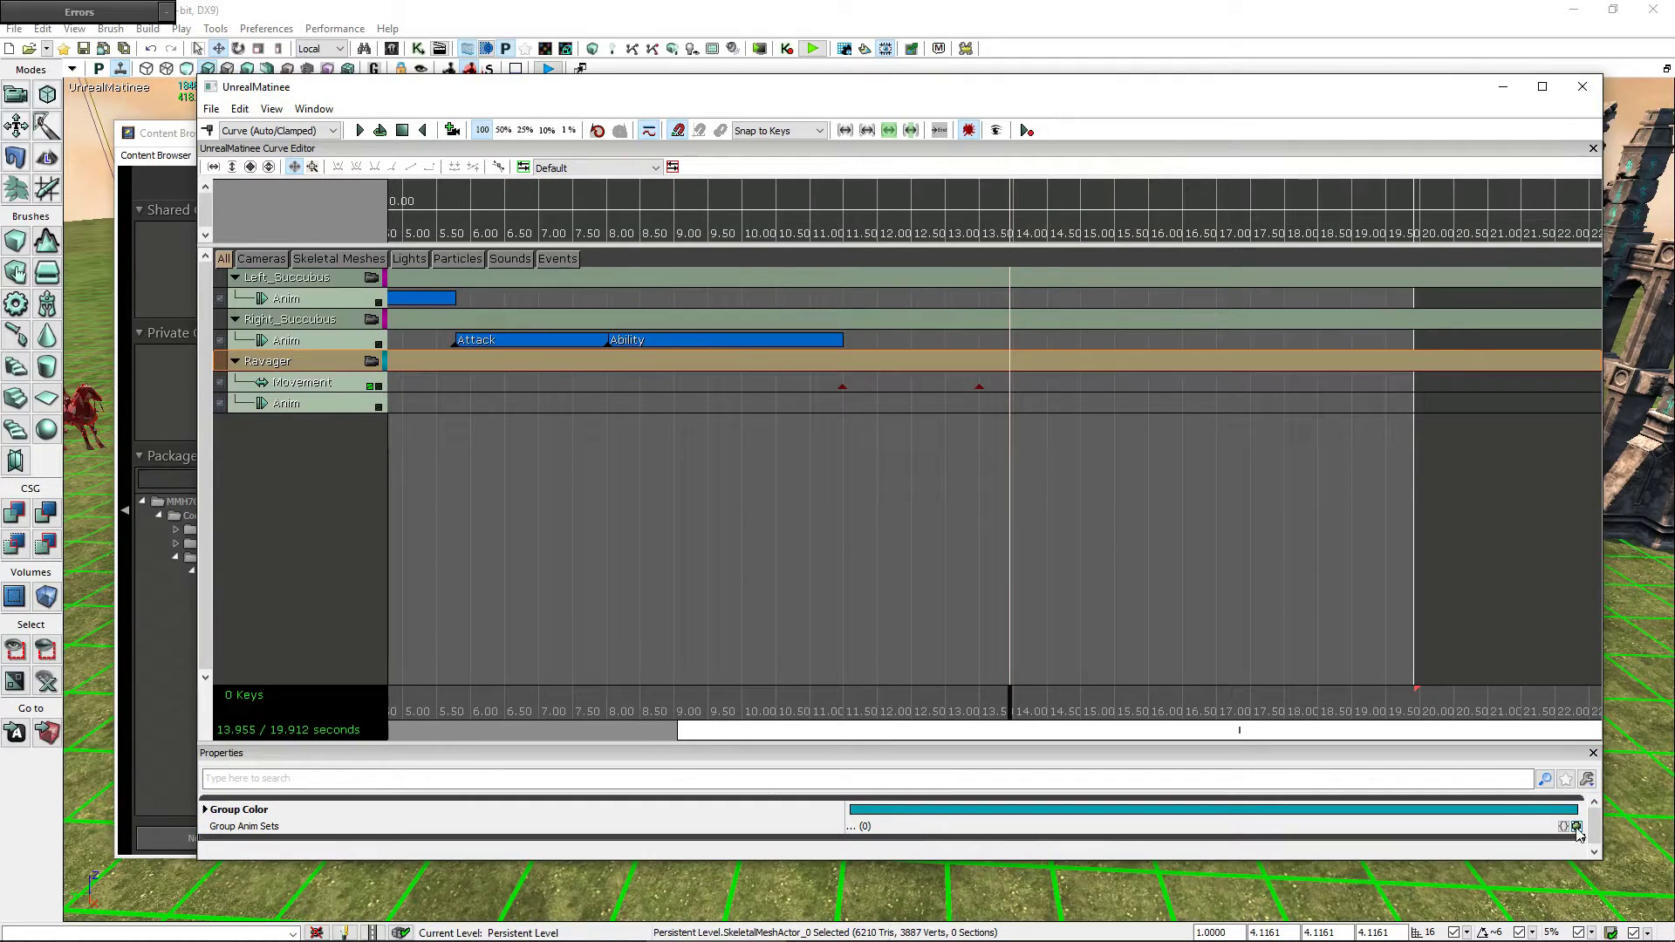
pyautogui.click(1577, 827)
pyautogui.click(1517, 843)
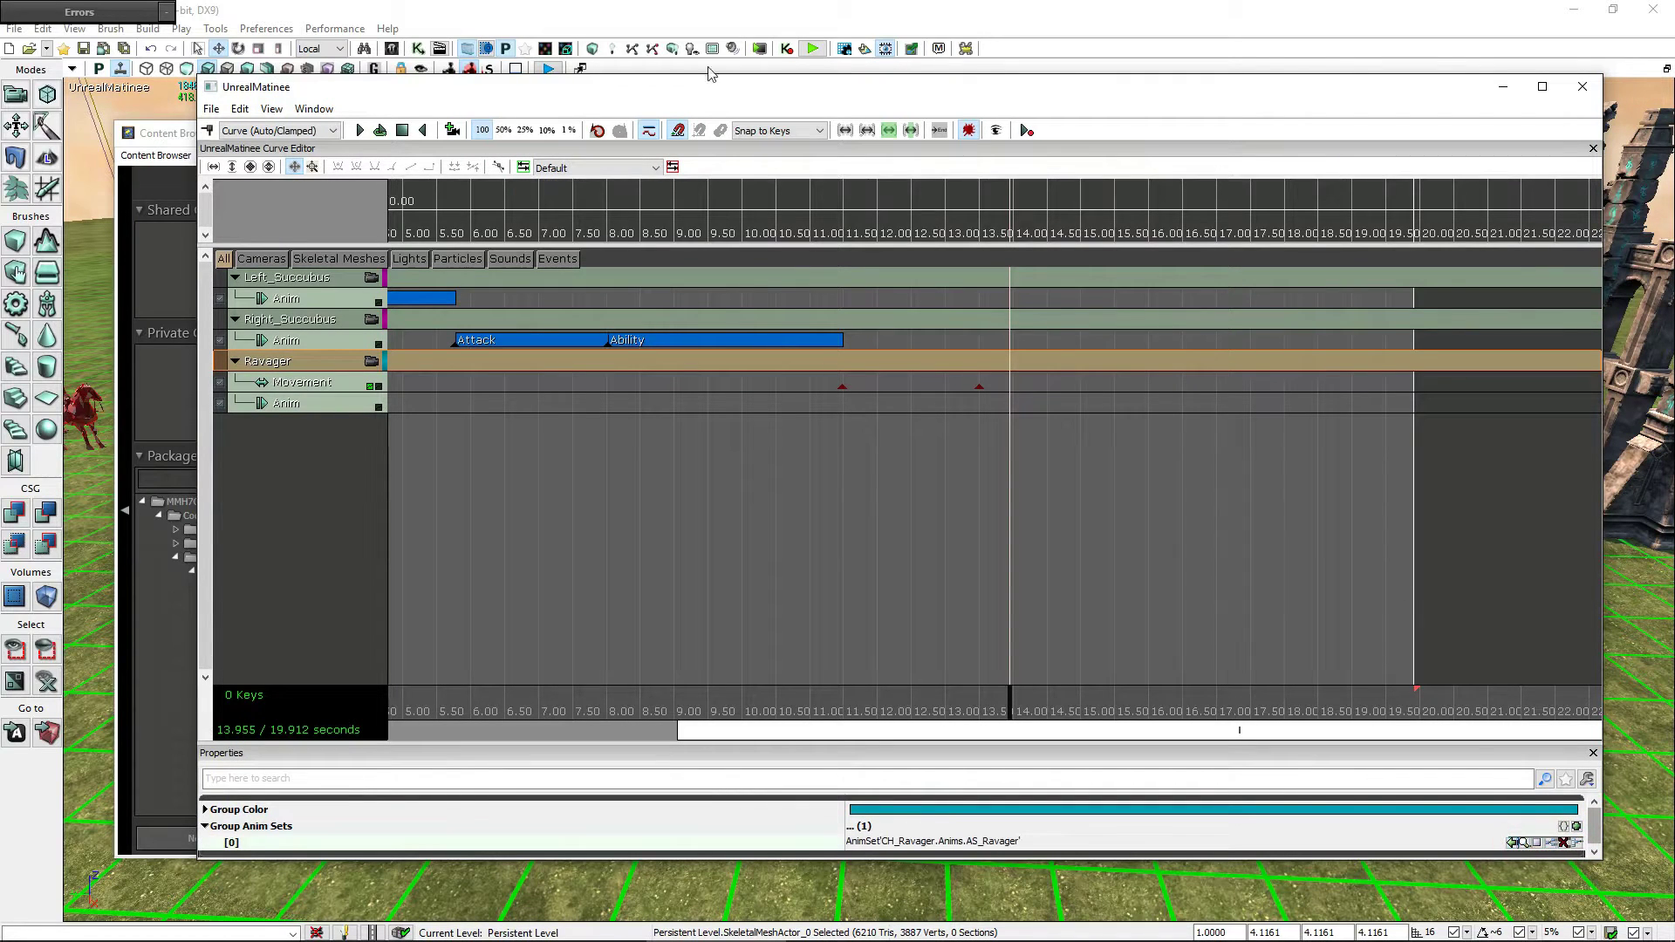
# - Select the Ravager's Anim track and set the time back to about 11.5 seconds
pyautogui.click(158, 133)
pyautogui.click(1291, 134)
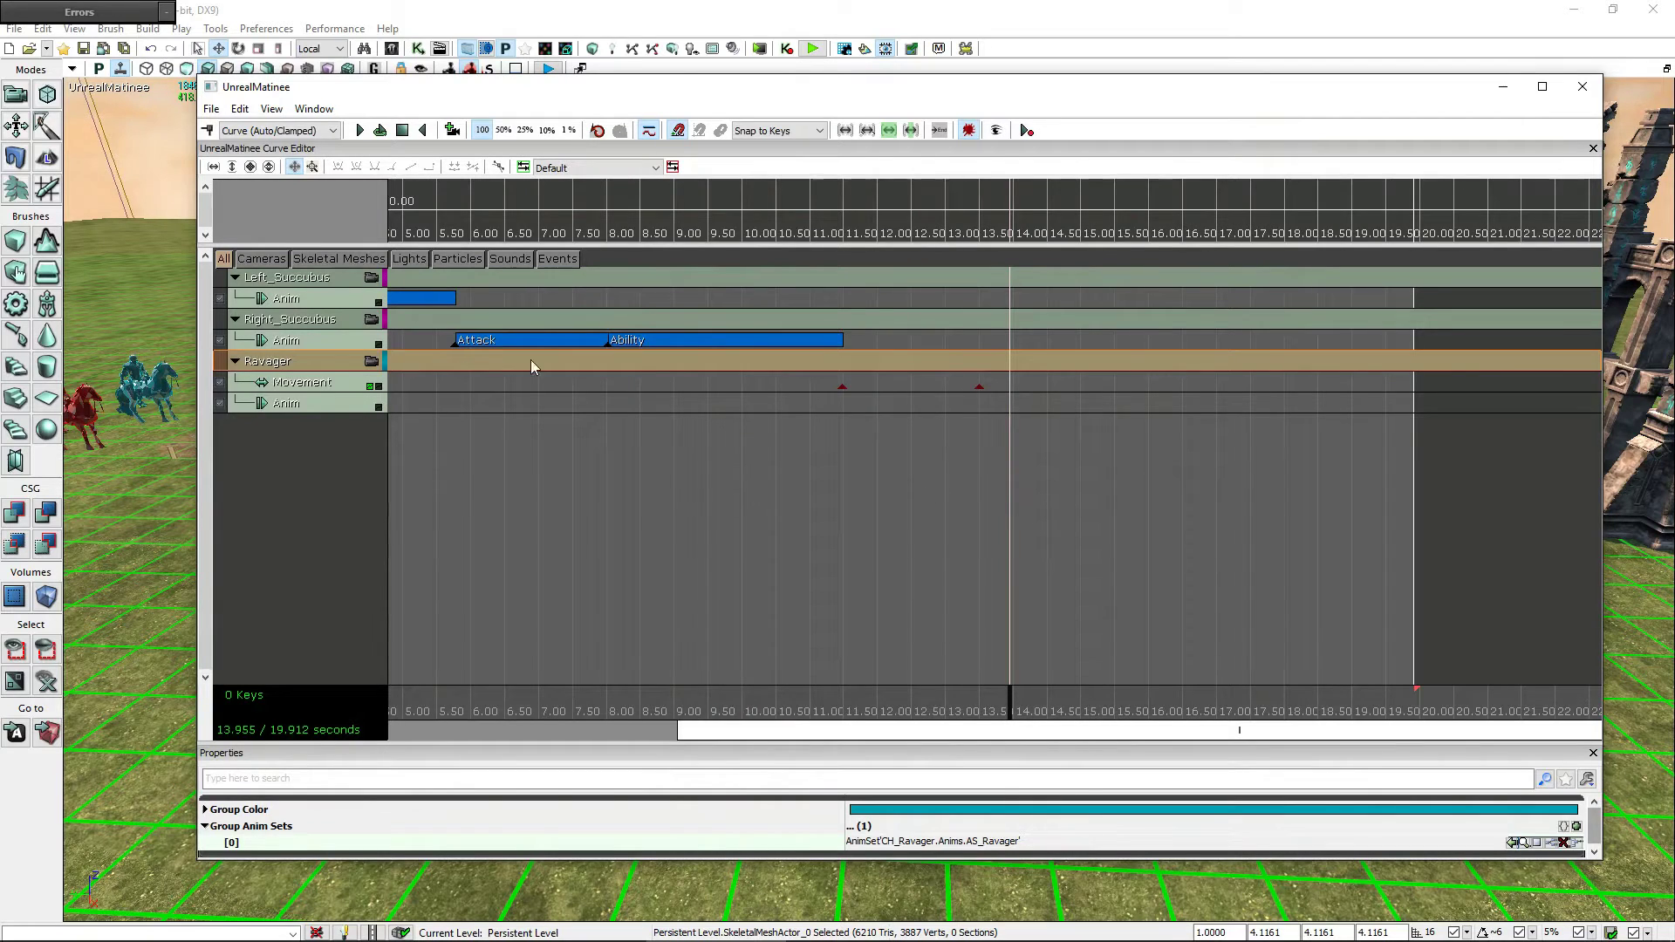
pyautogui.click(297, 403)
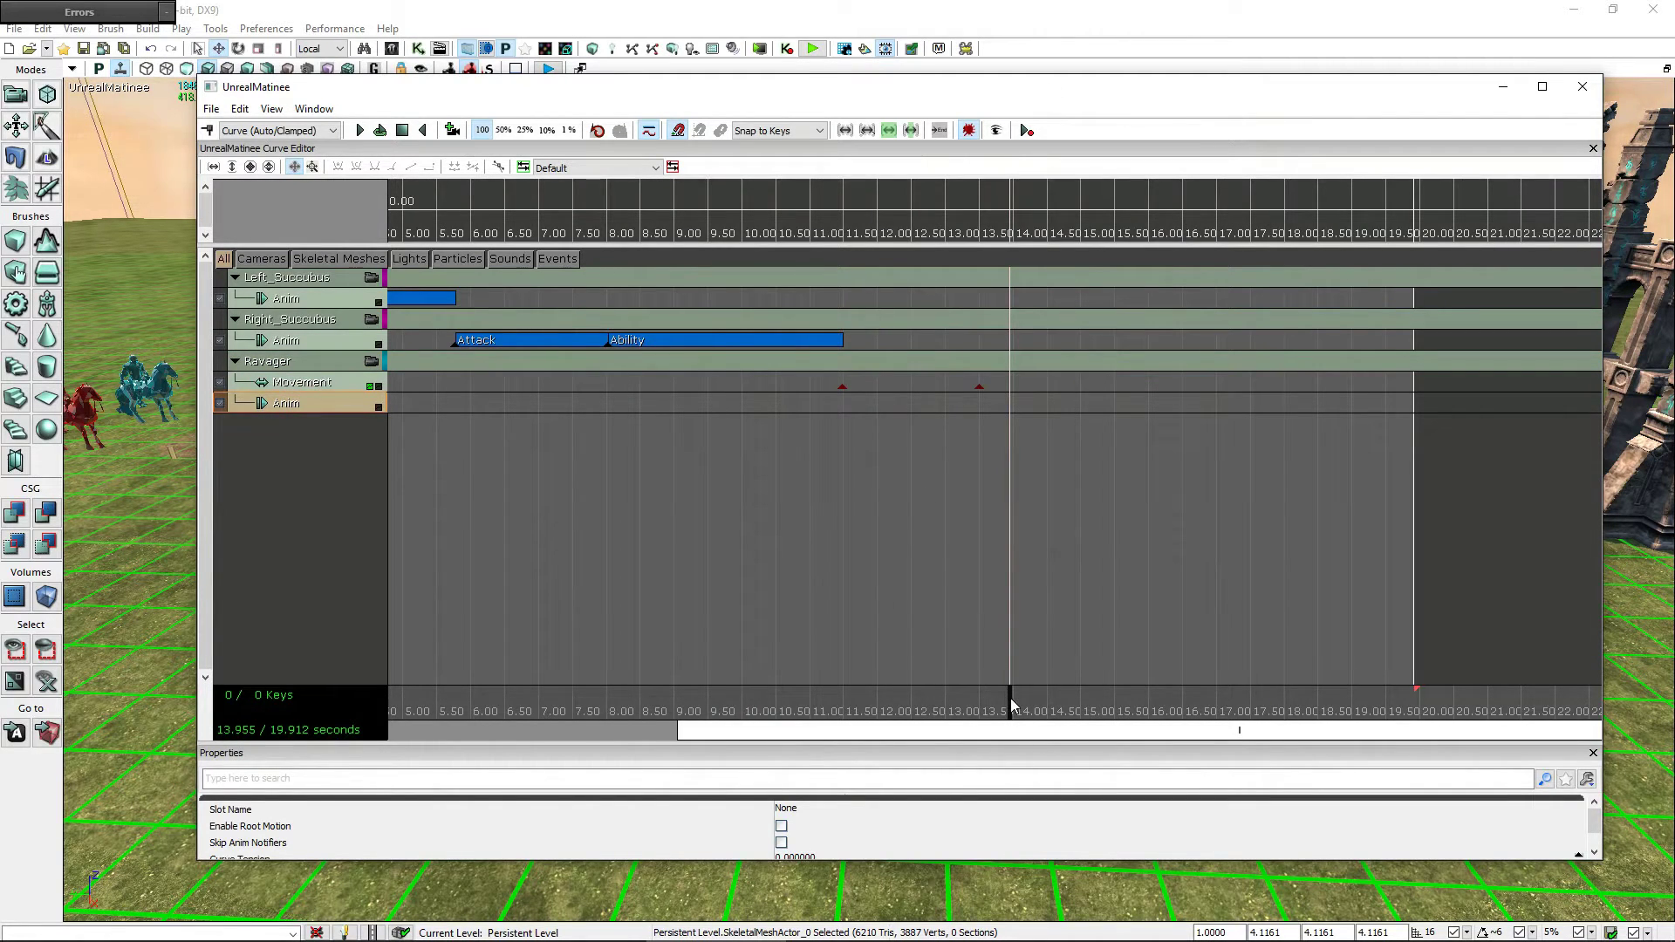
pyautogui.moveTo(1011, 703); pyautogui.dragTo(846, 703)
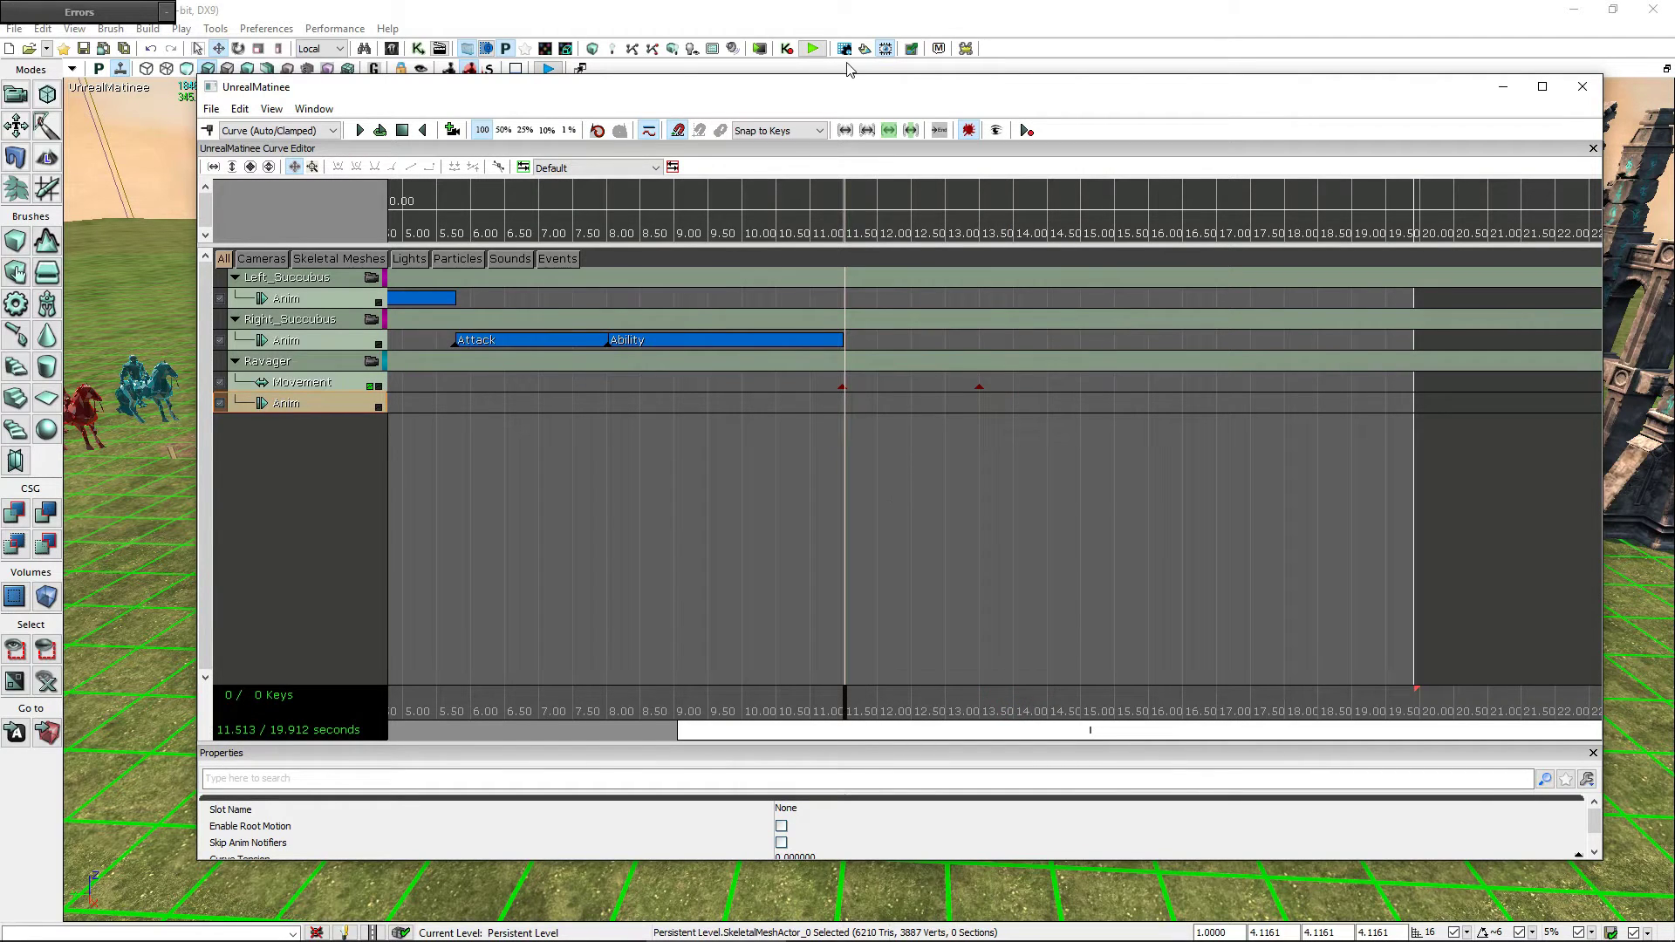
pyautogui.moveTo(858, 93); pyautogui.dragTo(947, 637)
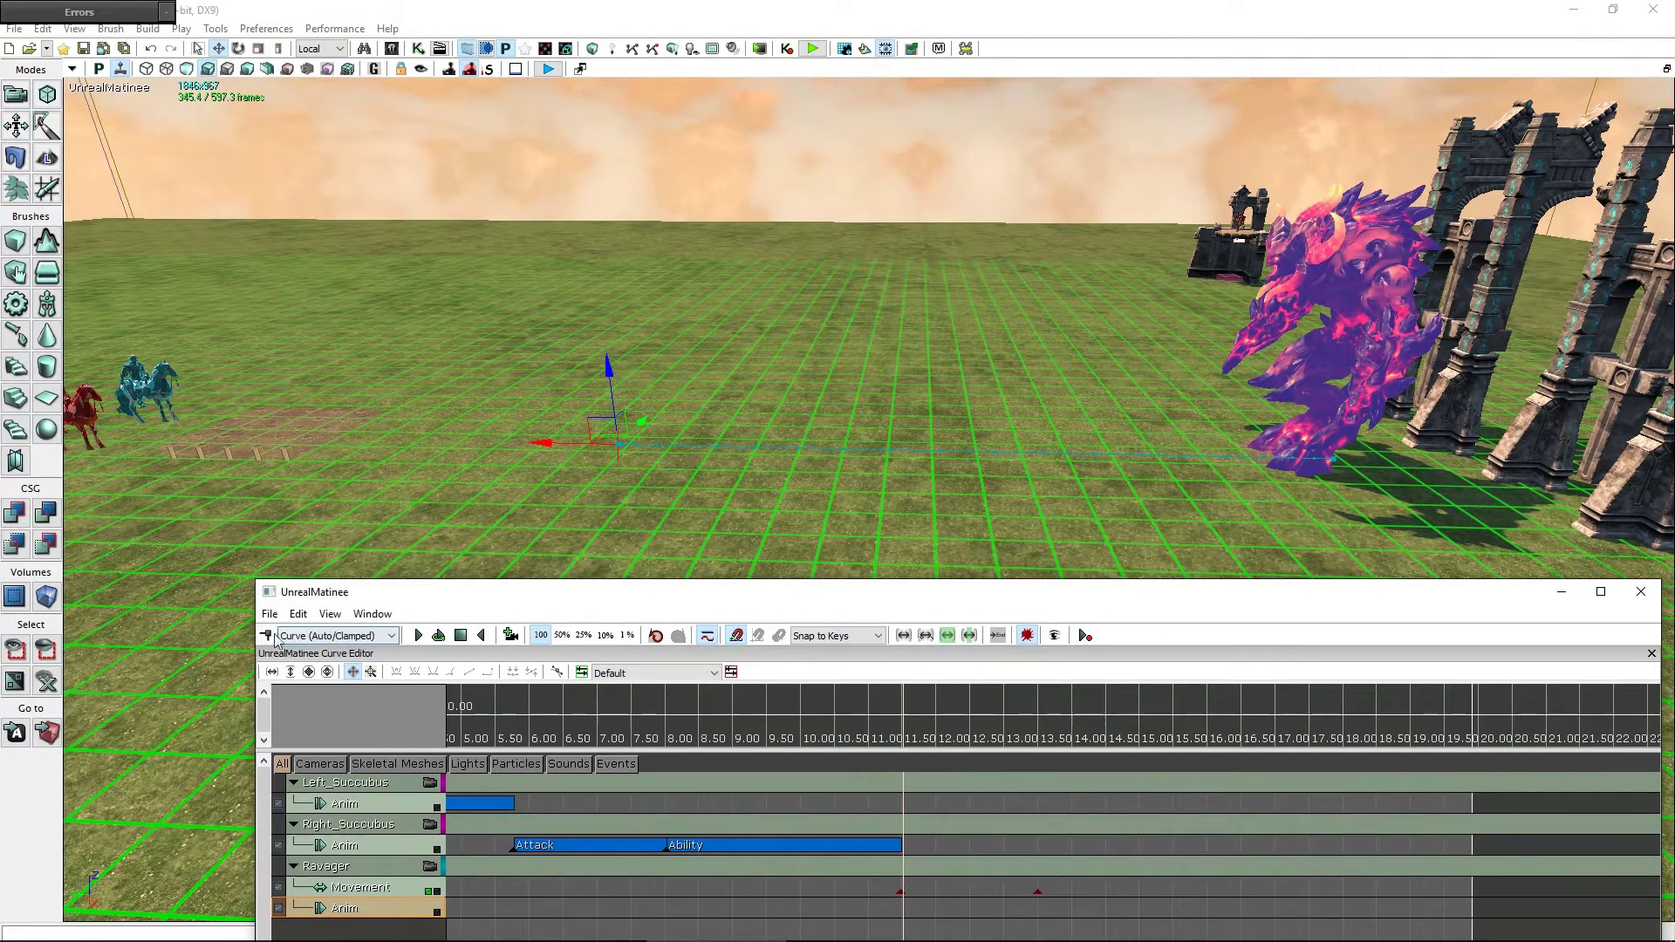
# - Add a Move animation key to the Ravager's Anim track at 11.48 s
pyautogui.click(266, 635)
pyautogui.click(760, 459)
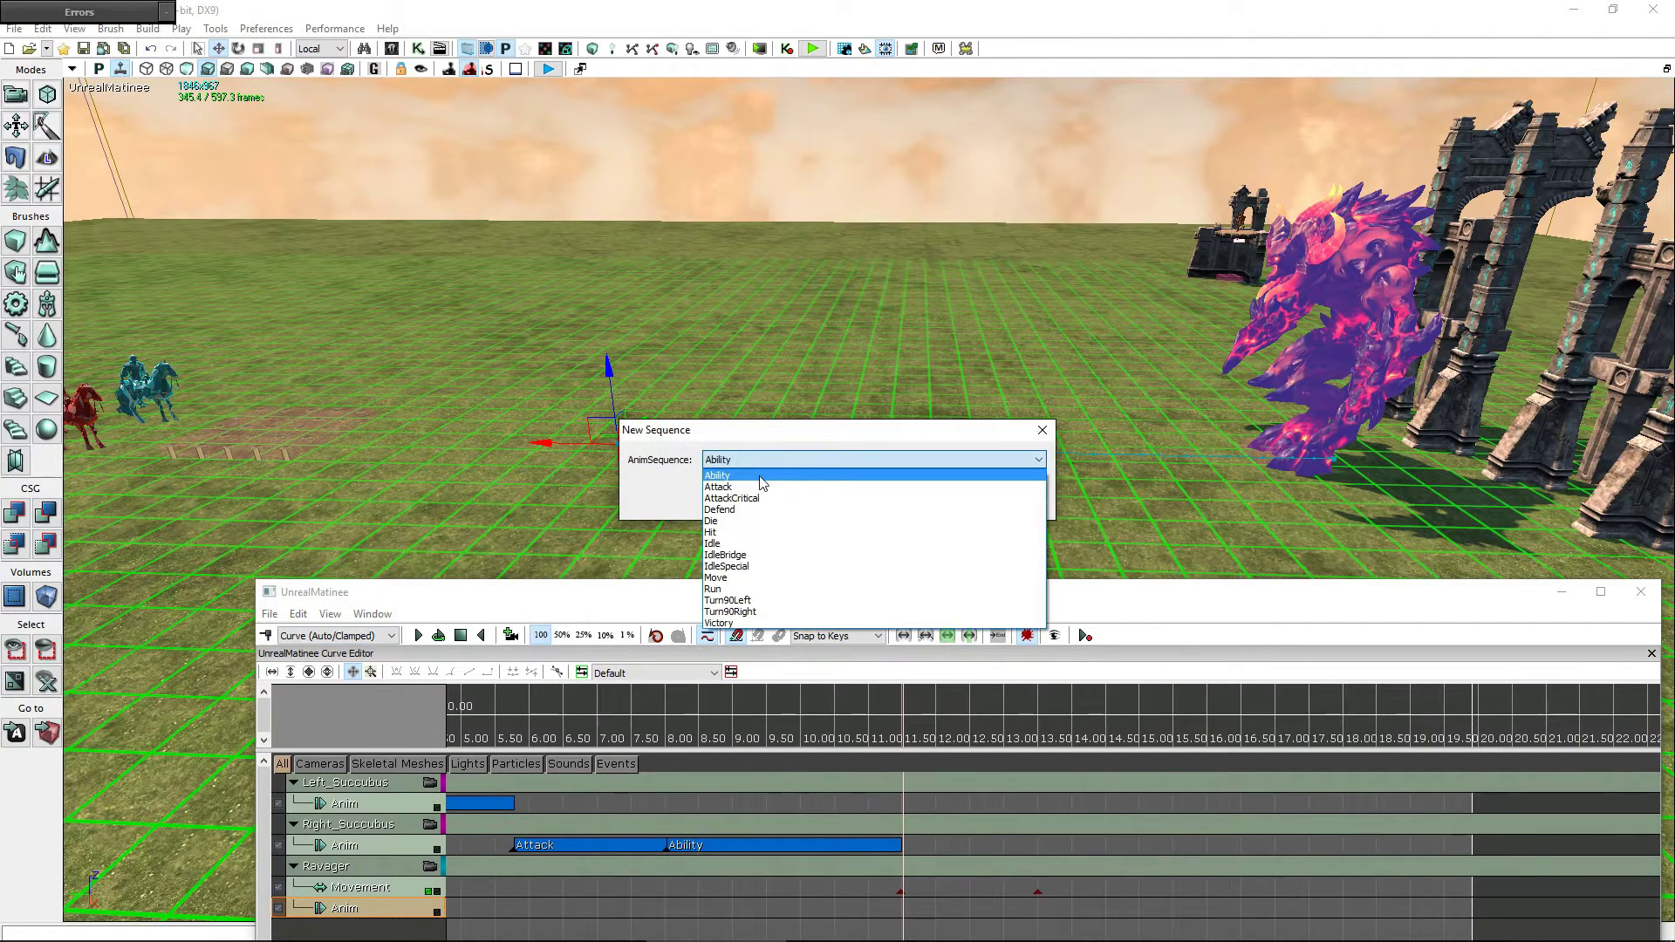
pyautogui.click(737, 578)
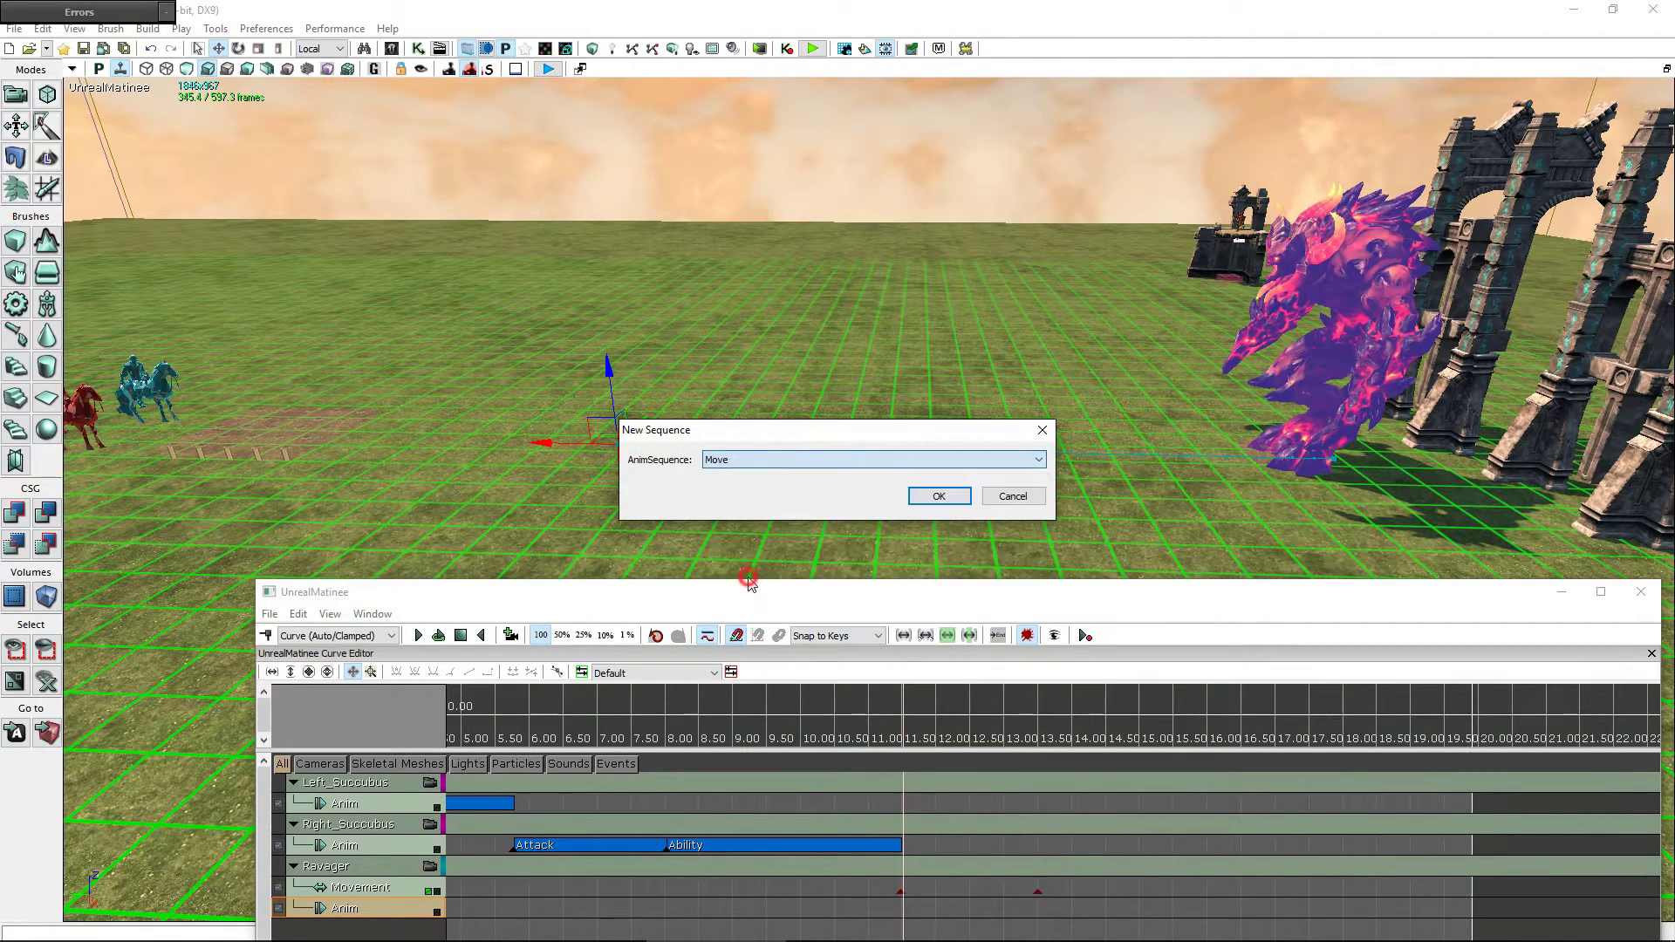
pyautogui.click(937, 496)
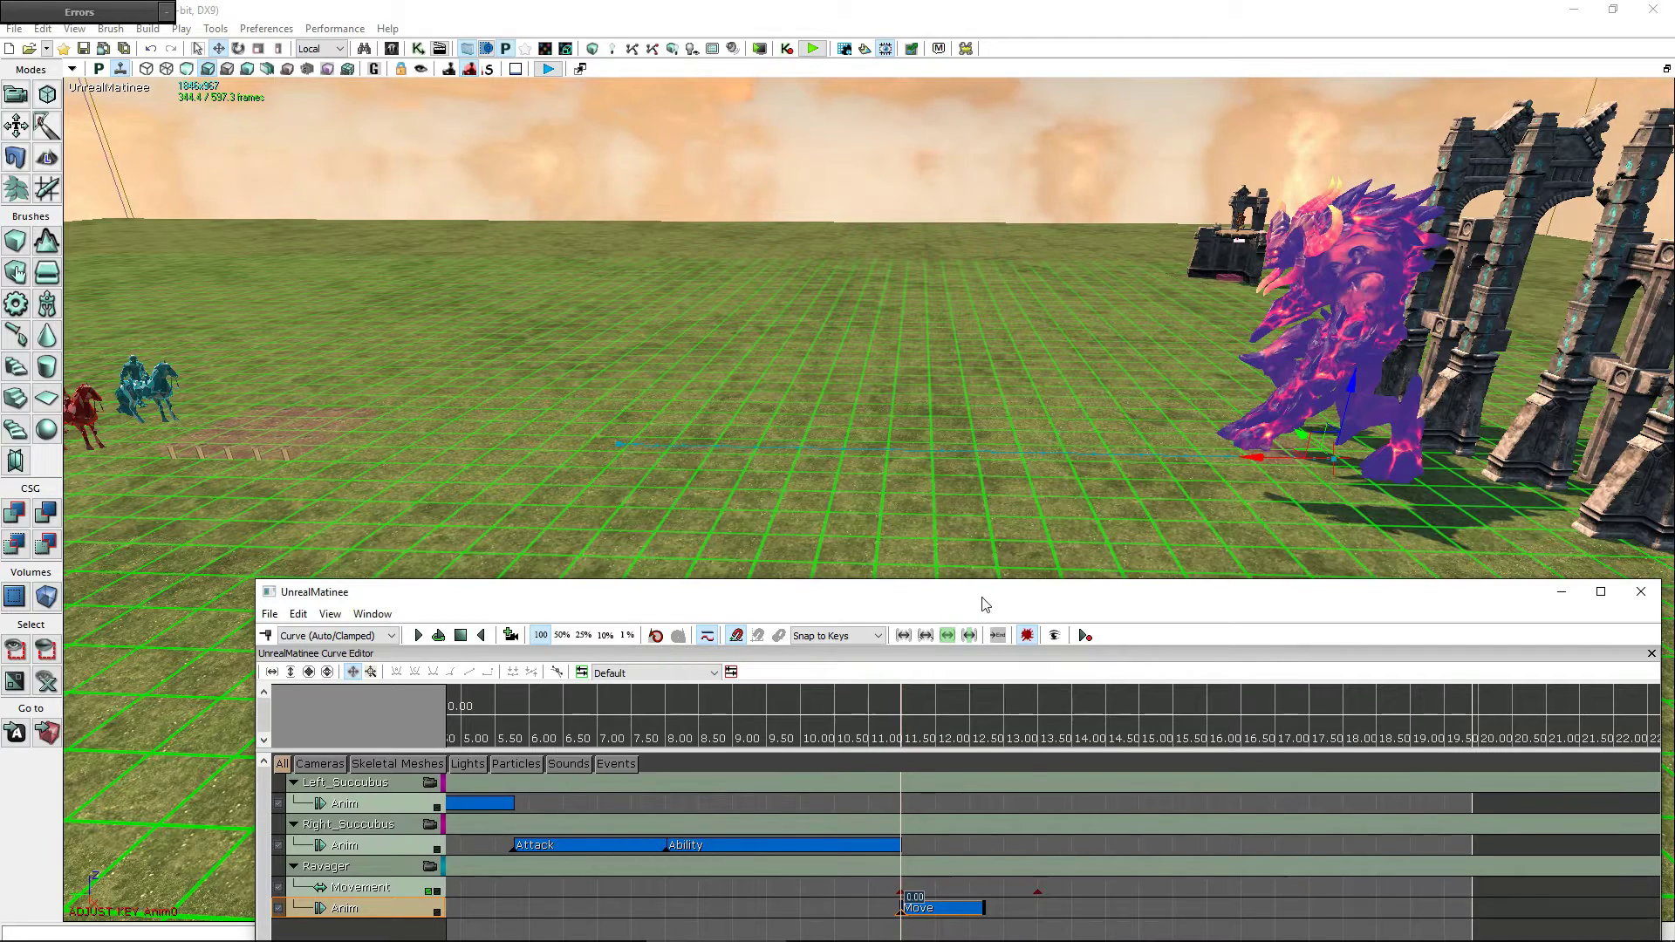
# - Preview the Move animation, then advance the time to about 13.8 seconds
pyautogui.moveTo(983, 603); pyautogui.dragTo(823, 243)
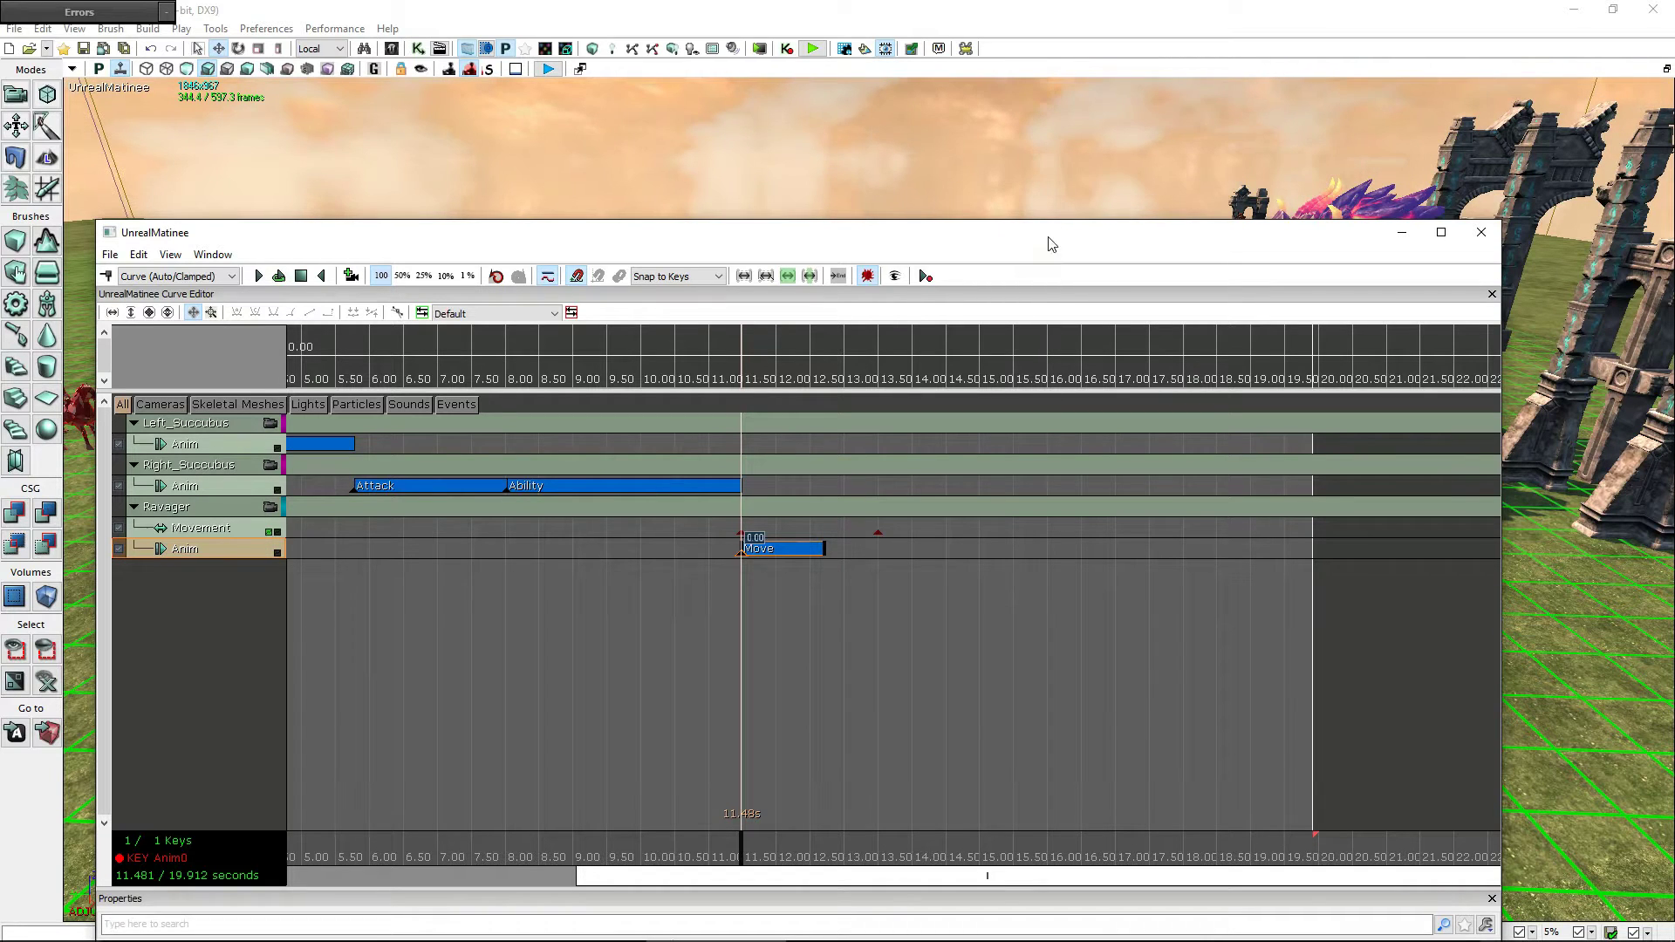
pyautogui.moveTo(1049, 242); pyautogui.dragTo(1129, 567)
pyautogui.click(340, 600)
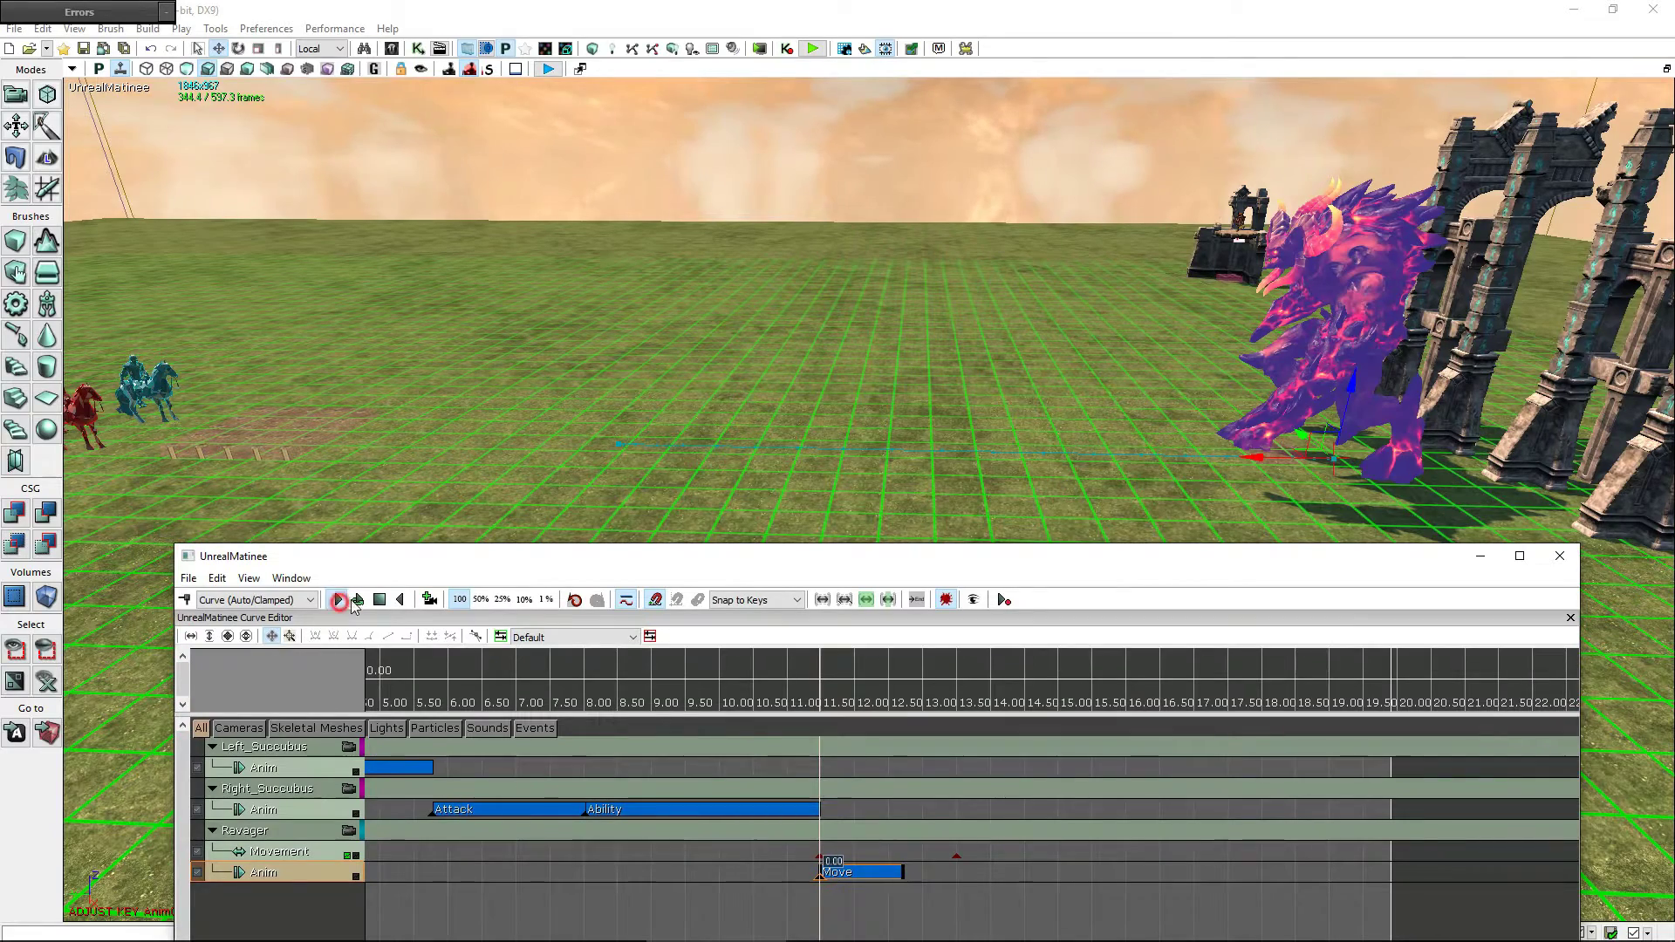
pyautogui.click(379, 599)
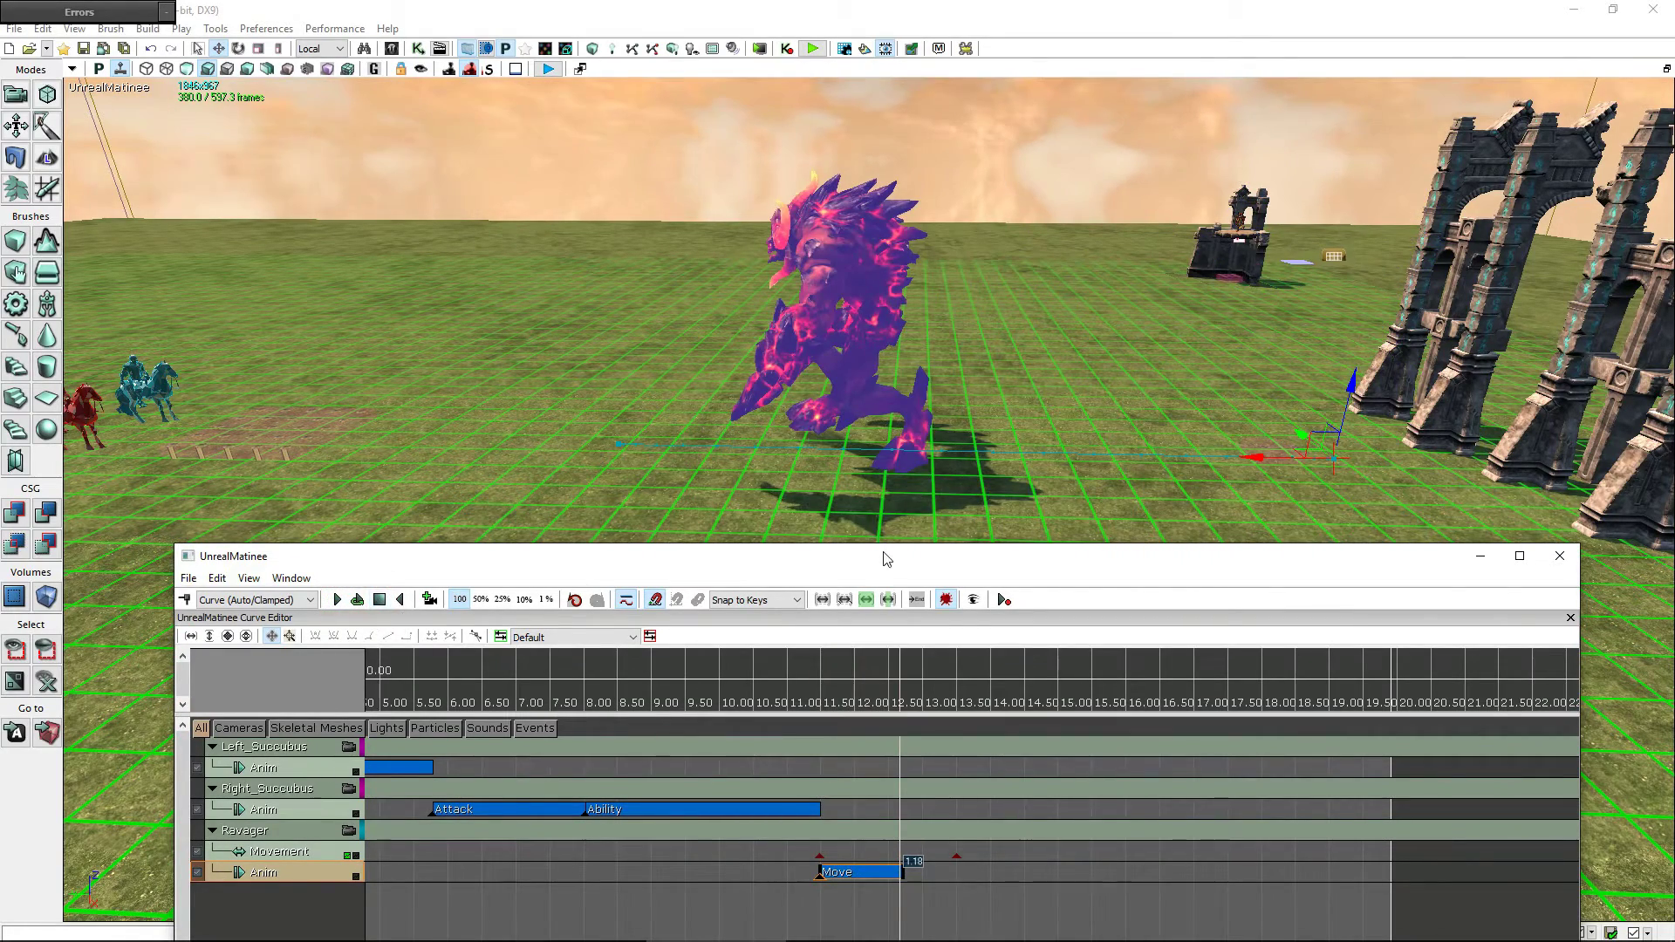
pyautogui.moveTo(886, 566); pyautogui.dragTo(836, 168)
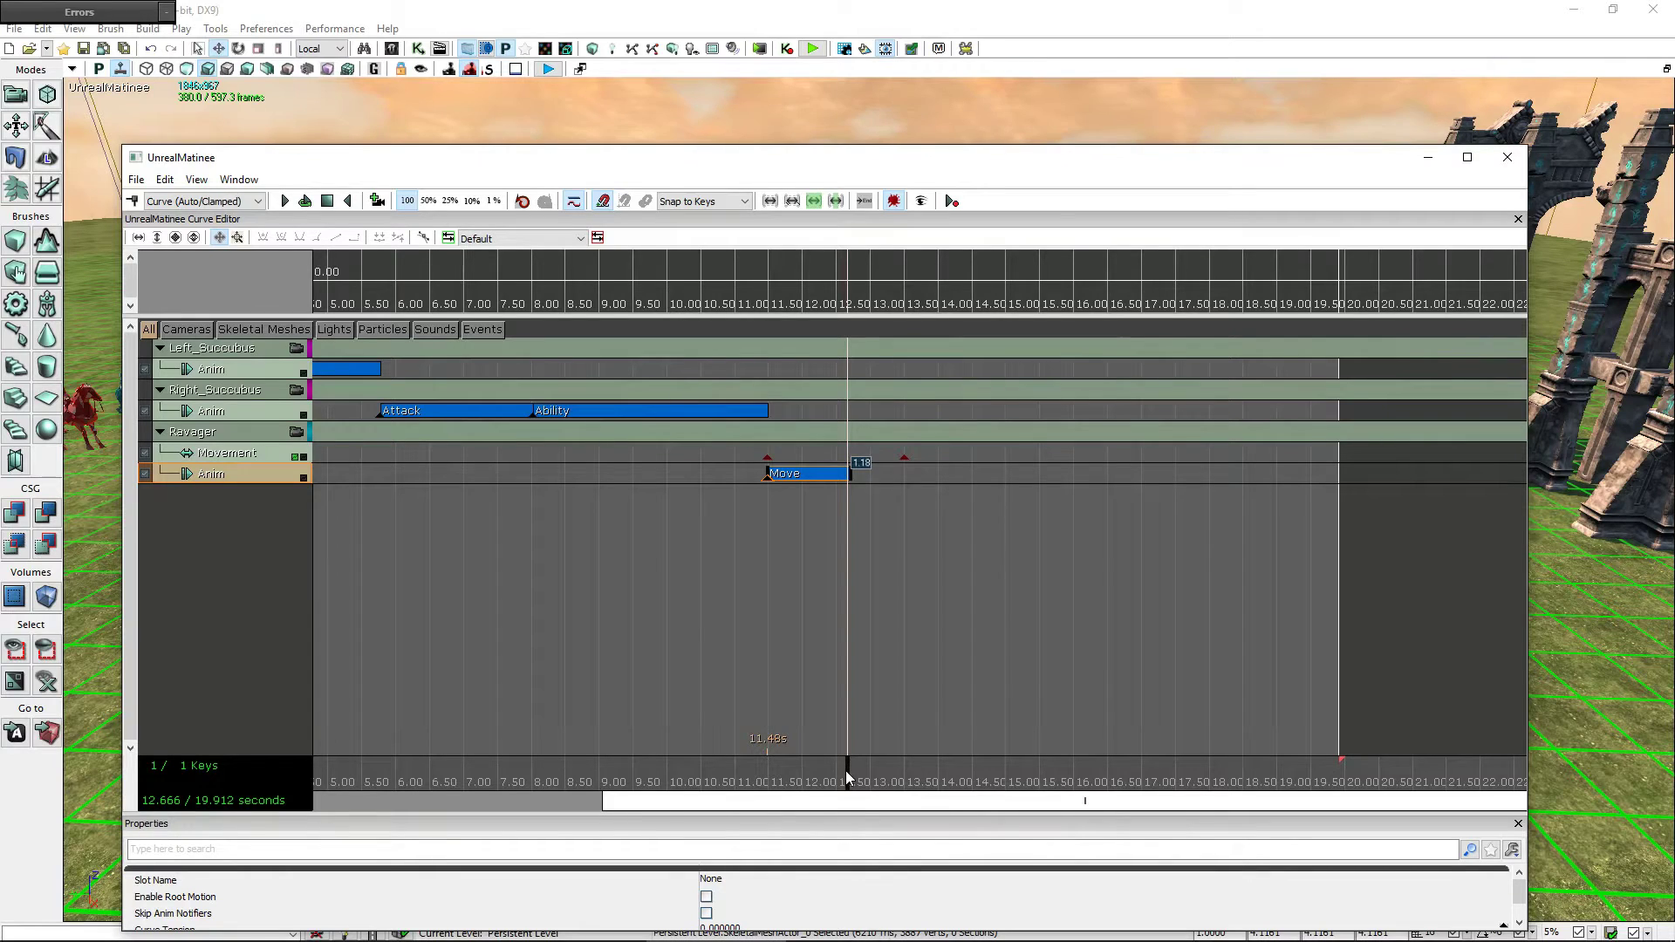
pyautogui.moveTo(846, 771)
pyautogui.mouseDown()
pyautogui.moveTo(930, 773)
pyautogui.moveTo(905, 783)
pyautogui.mouseUp()
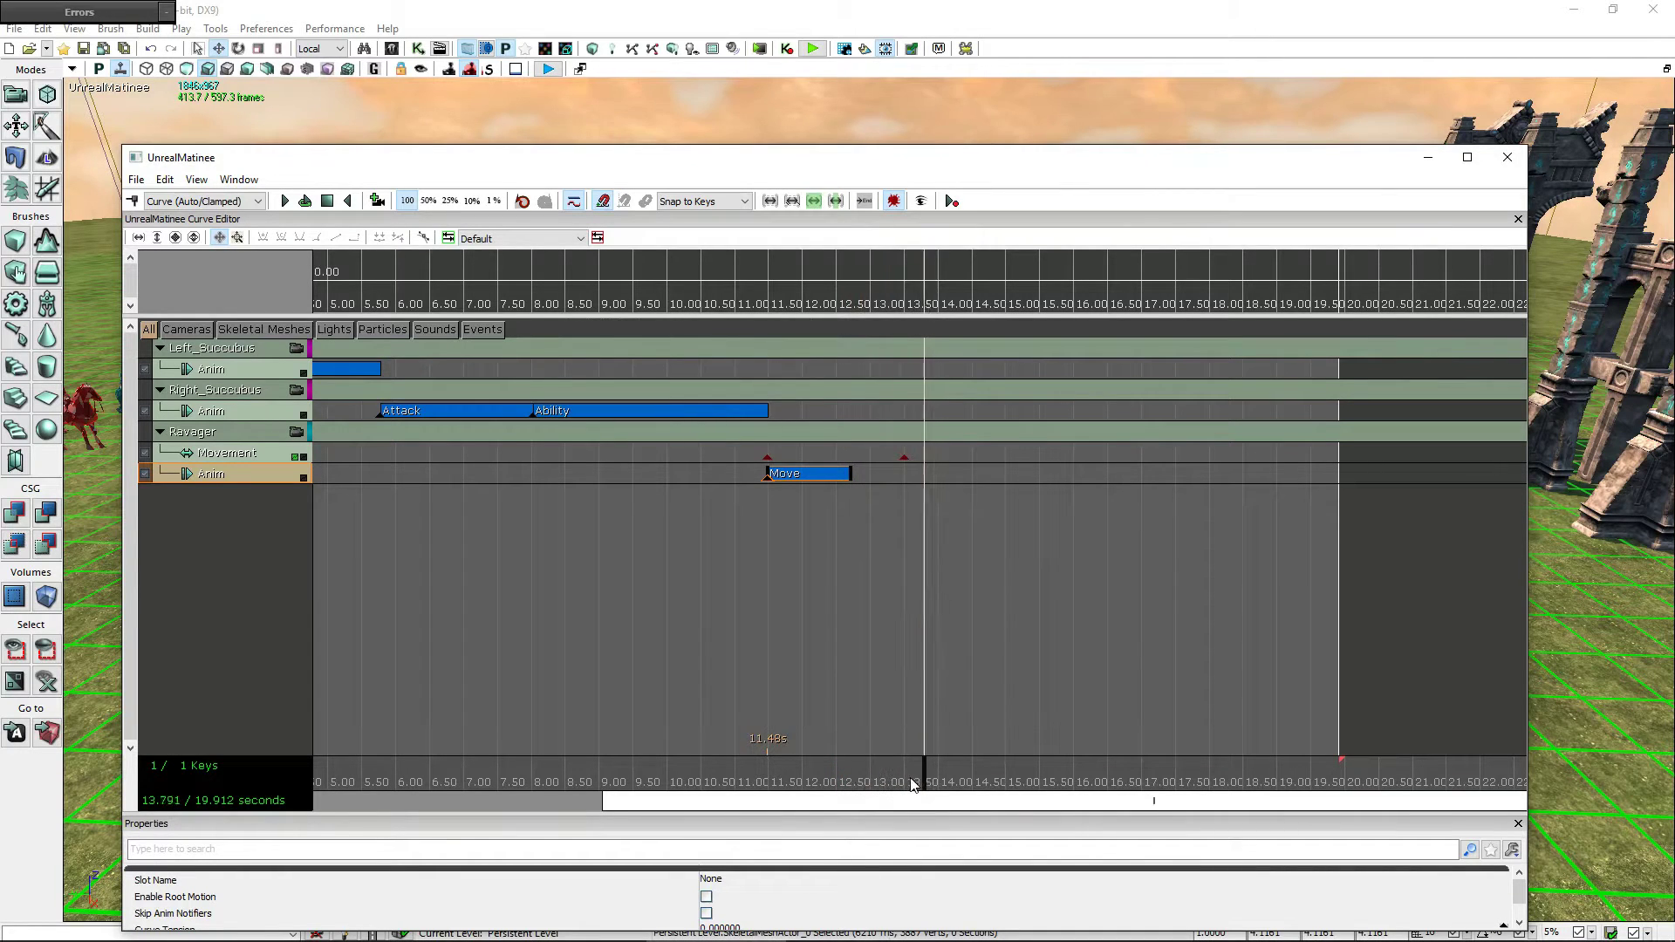
# - Add a Victory animation key at 13.50 s, right after the Move clip
pyautogui.click(905, 782)
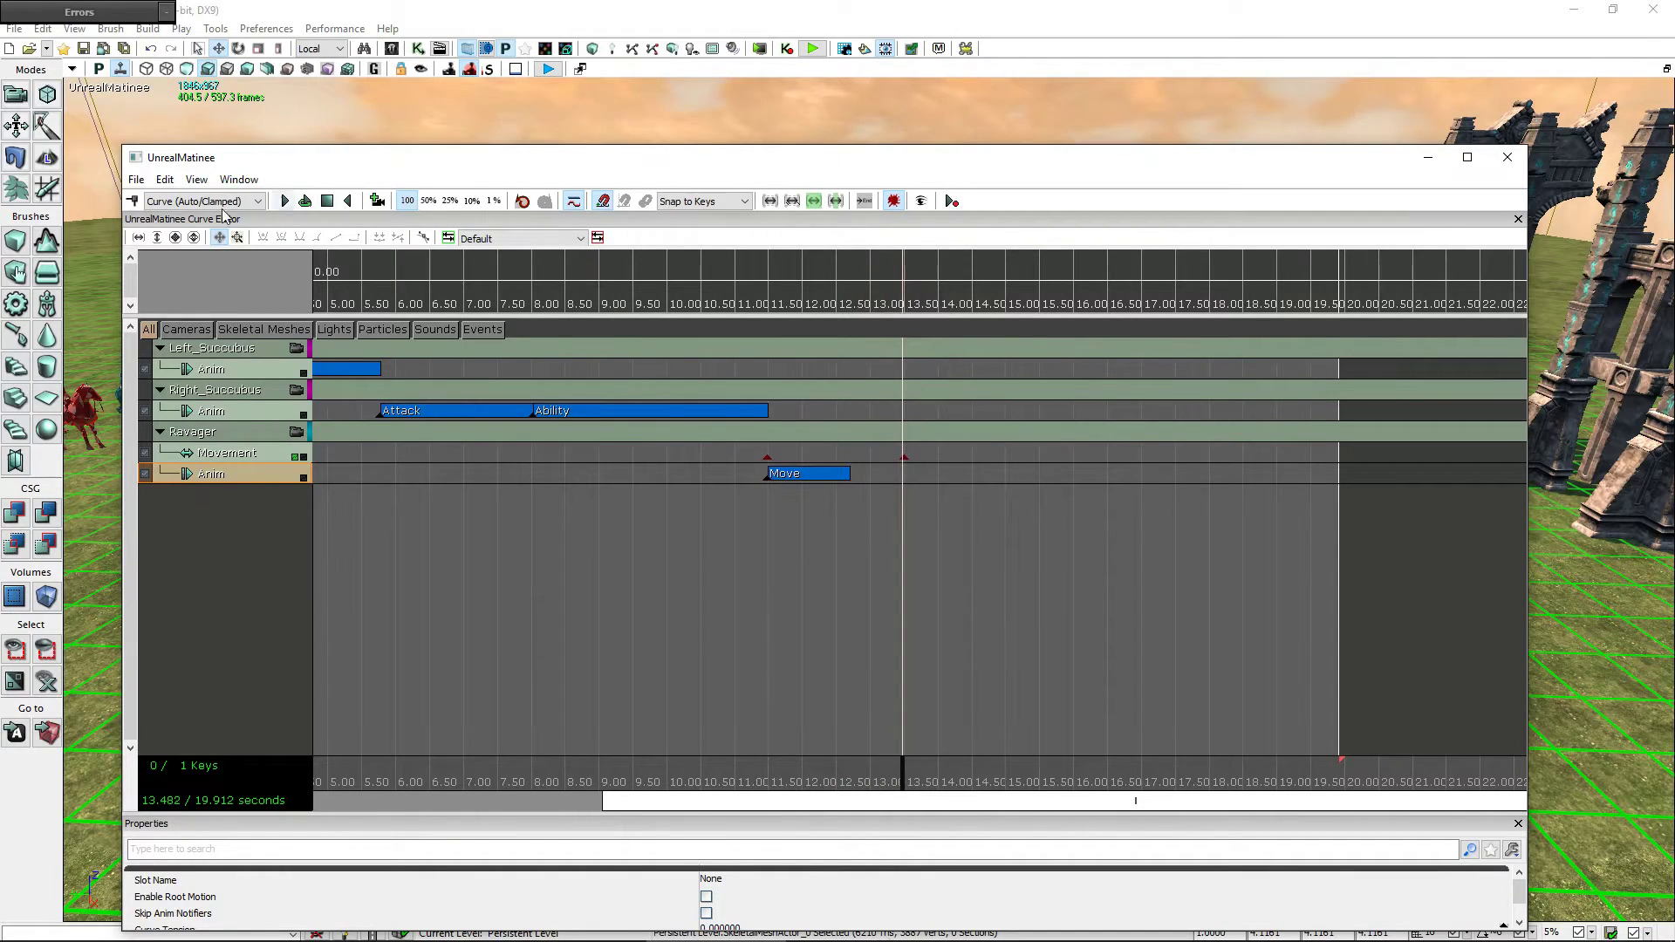
pyautogui.press('Return')
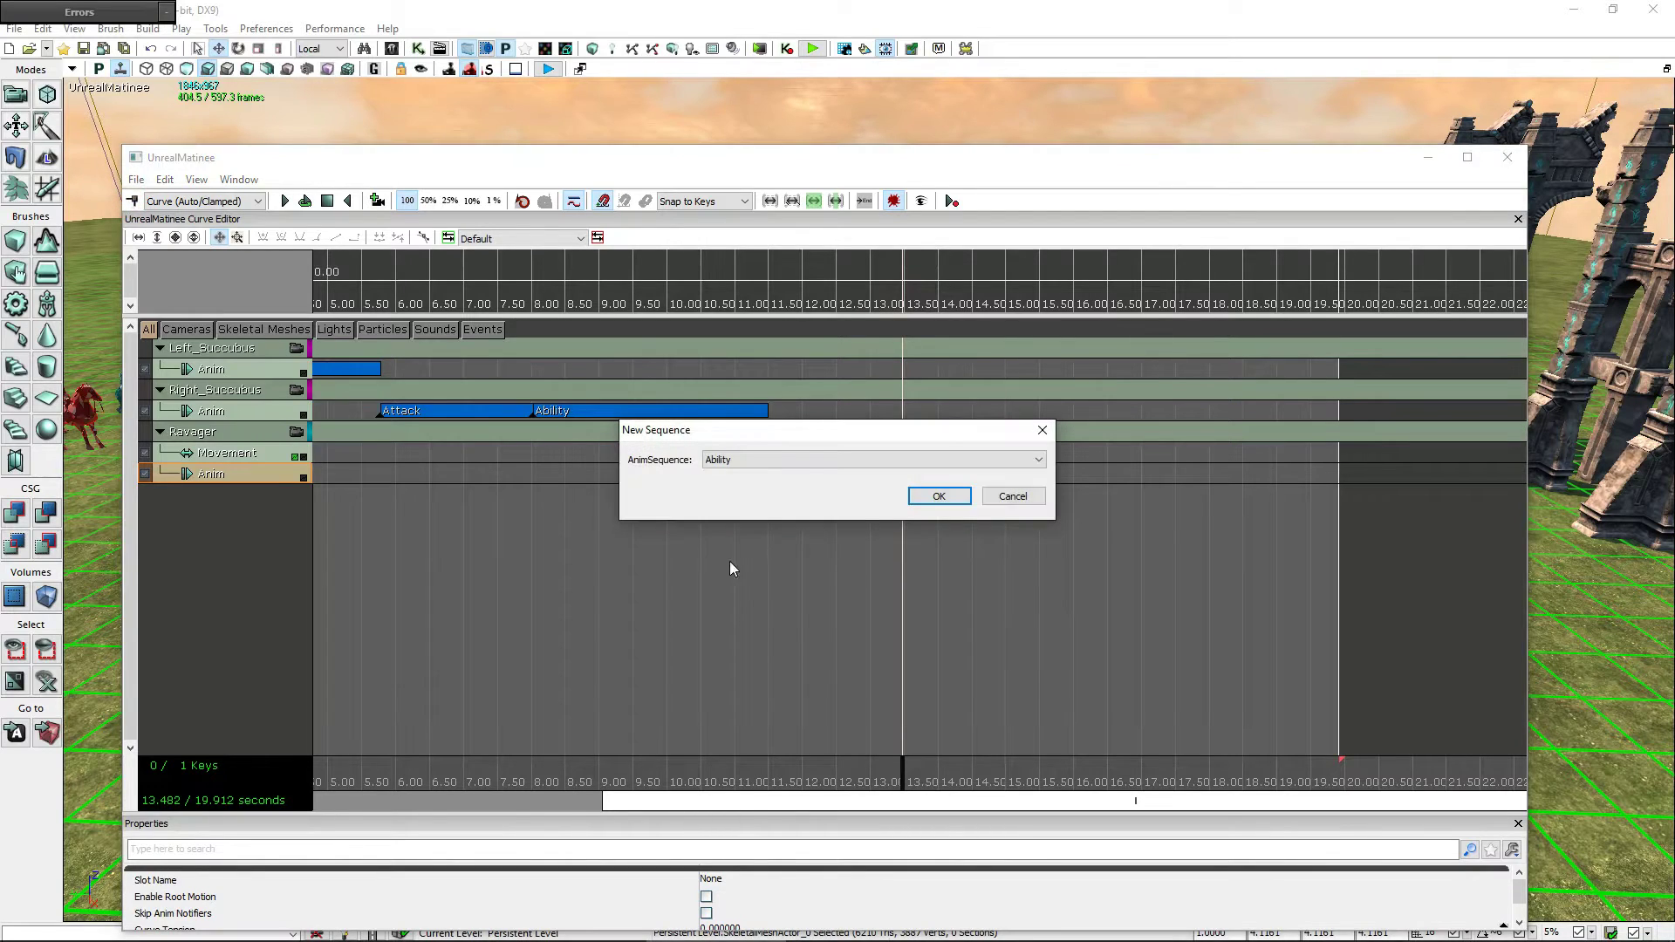
pyautogui.click(802, 463)
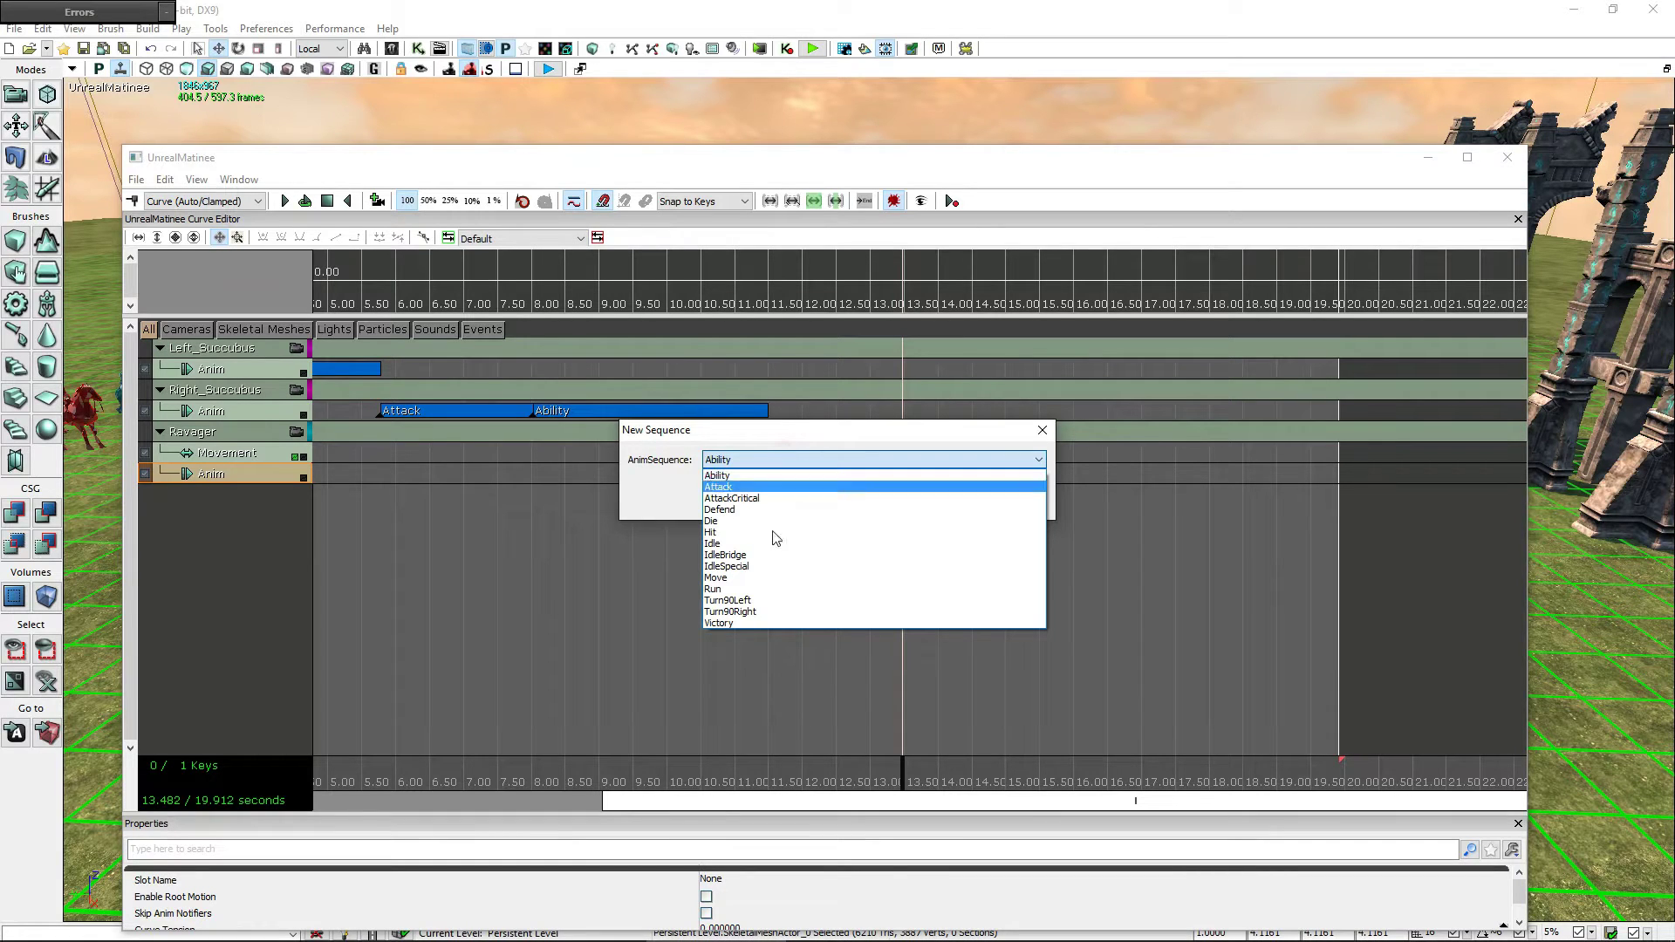
pyautogui.click(768, 623)
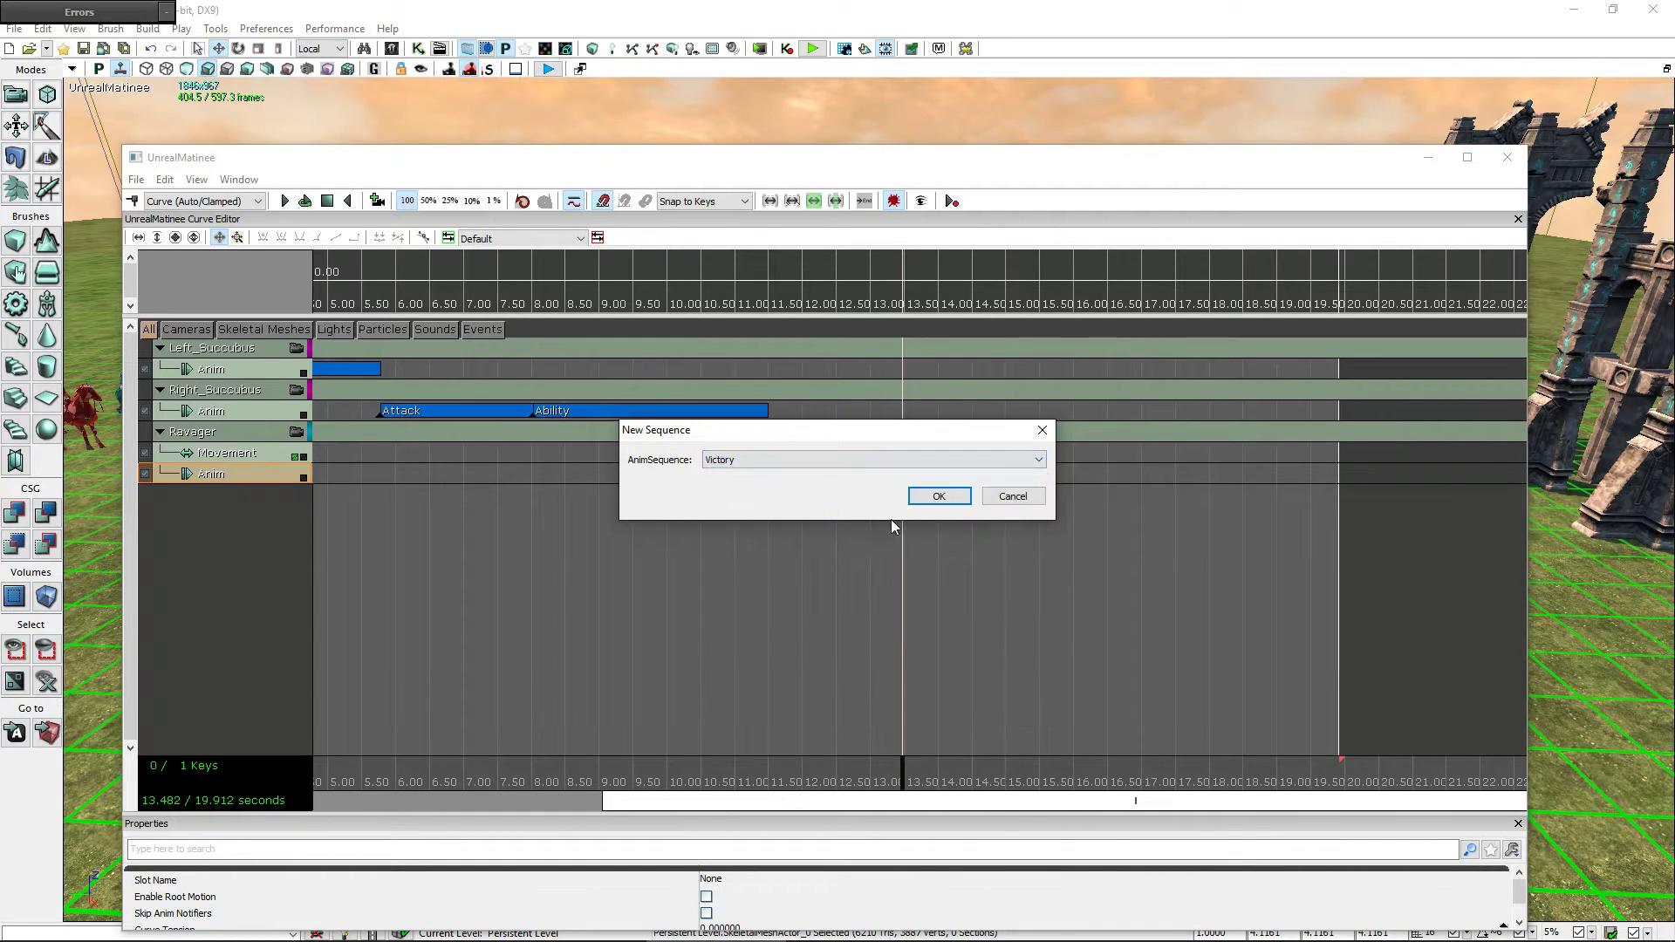
pyautogui.click(930, 493)
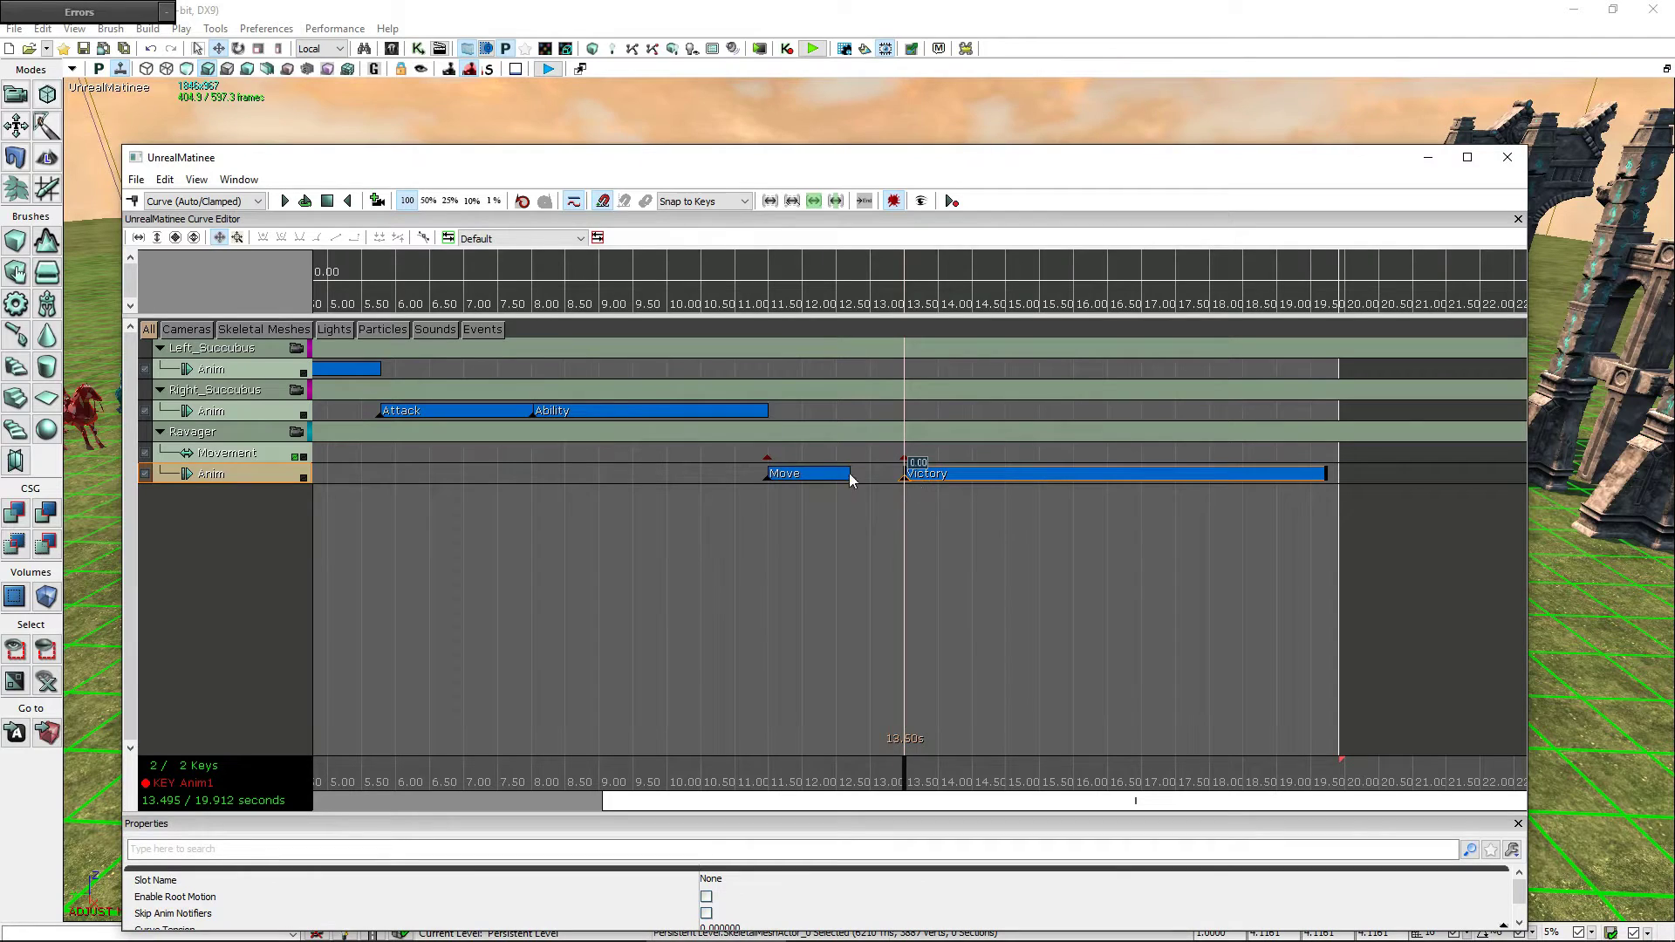
pyautogui.click(767, 476)
# - Set the Move key to loop until Victory and preview the walk
pyautogui.rightClick(768, 475)
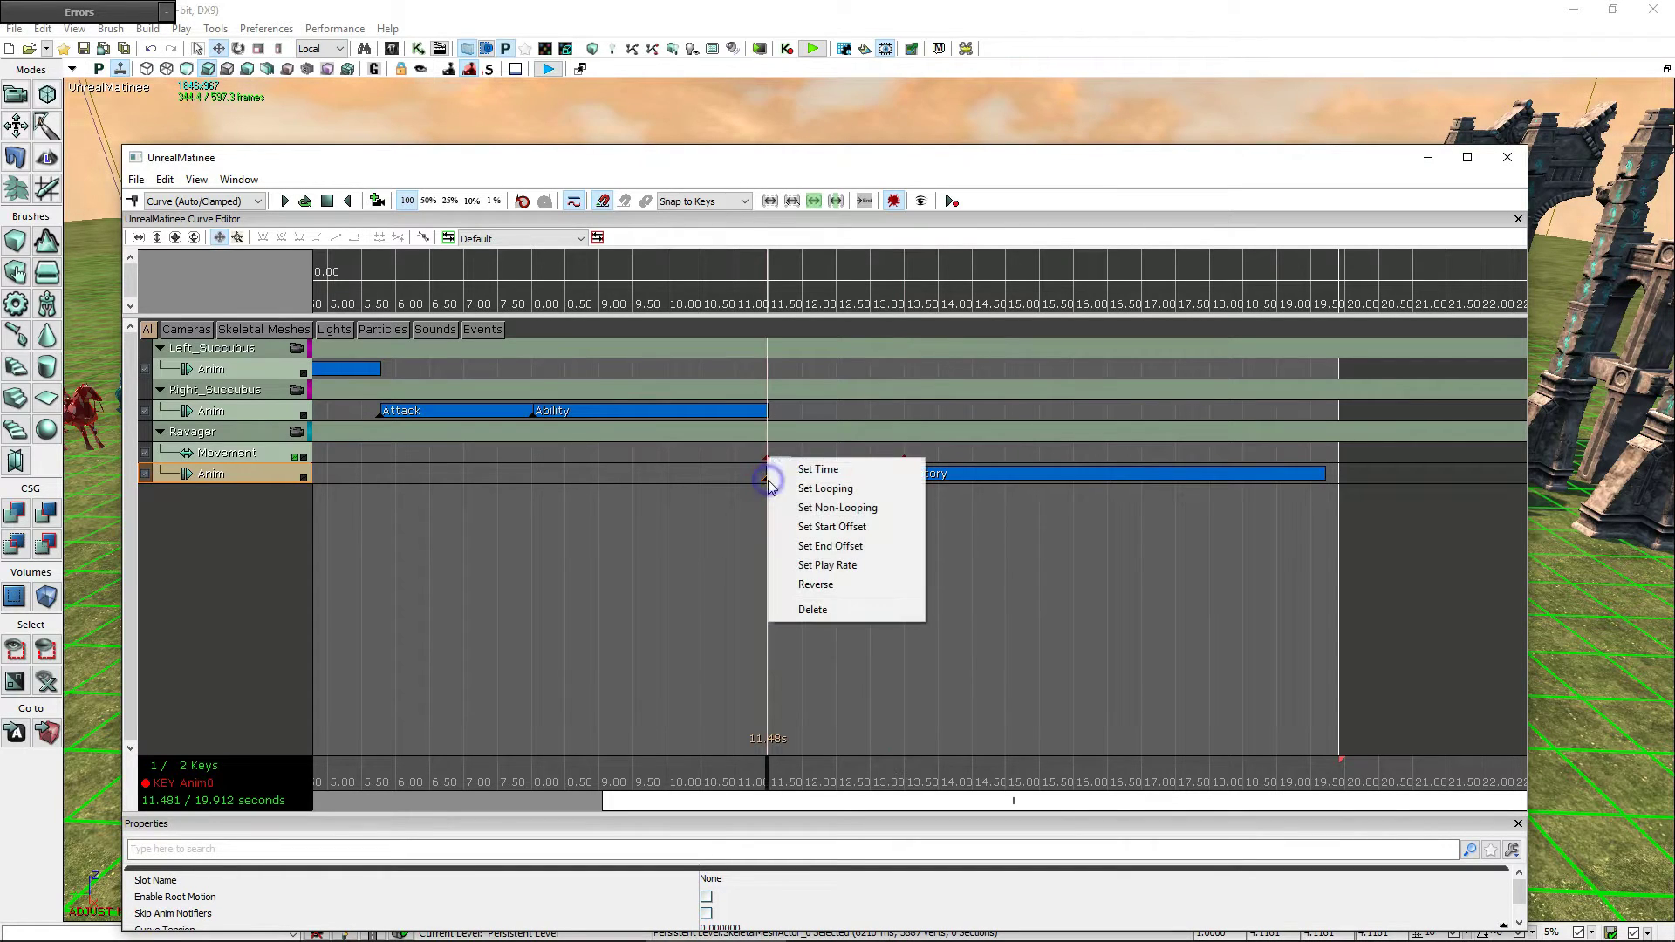
pyautogui.click(782, 490)
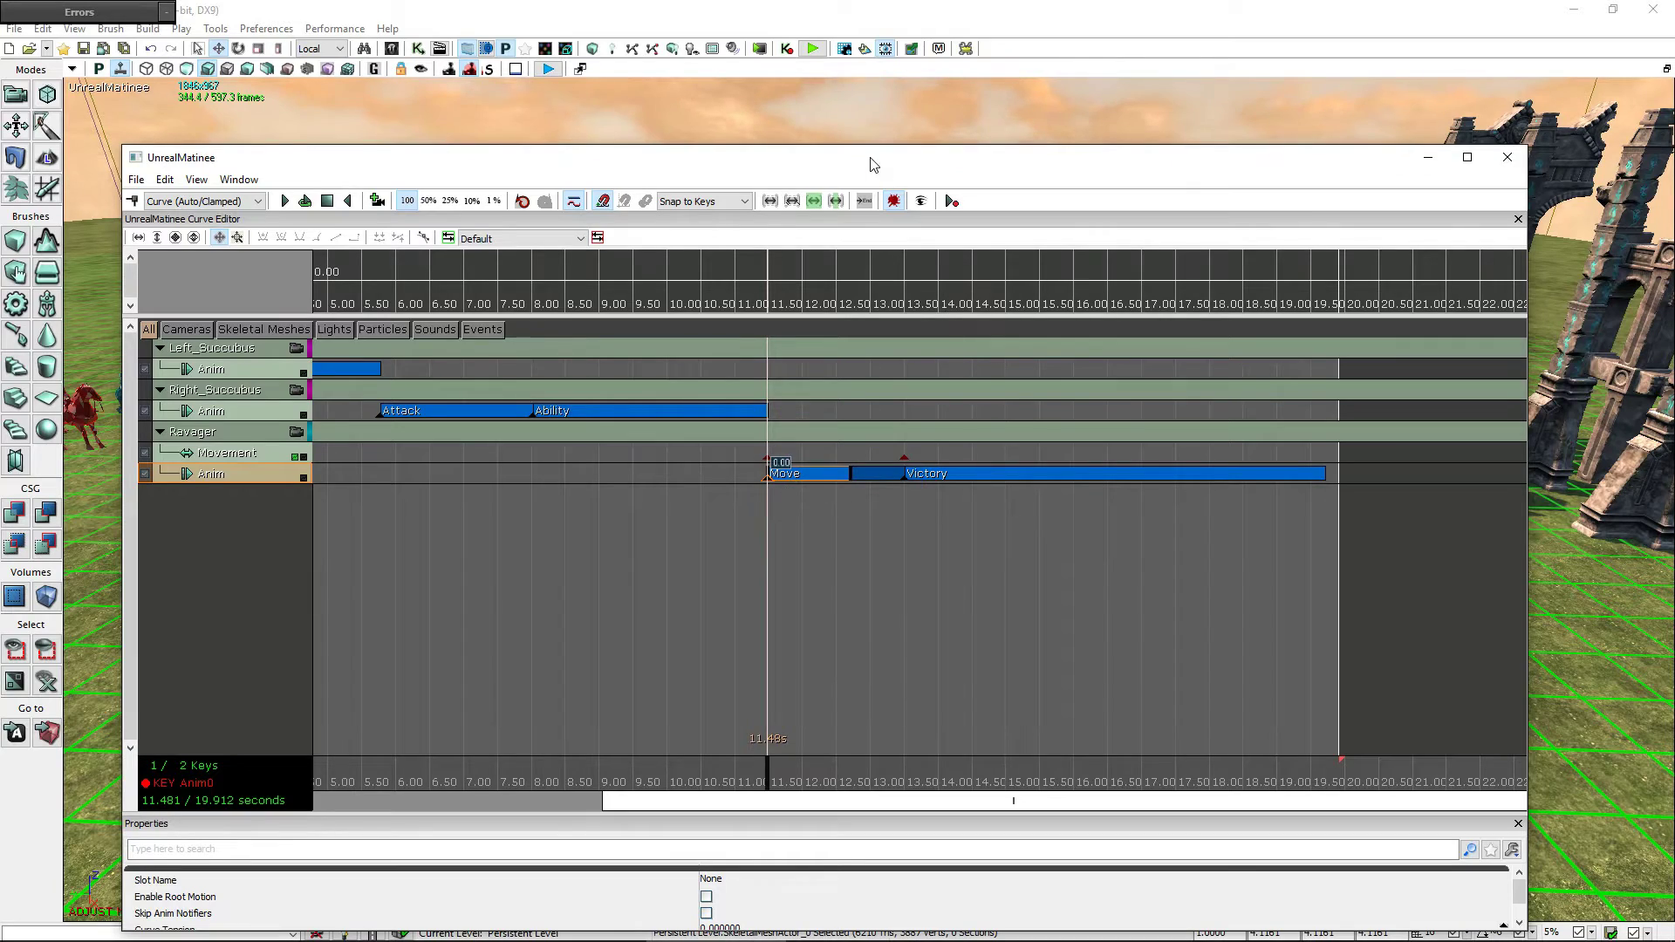
pyautogui.moveTo(874, 164); pyautogui.dragTo(978, 628)
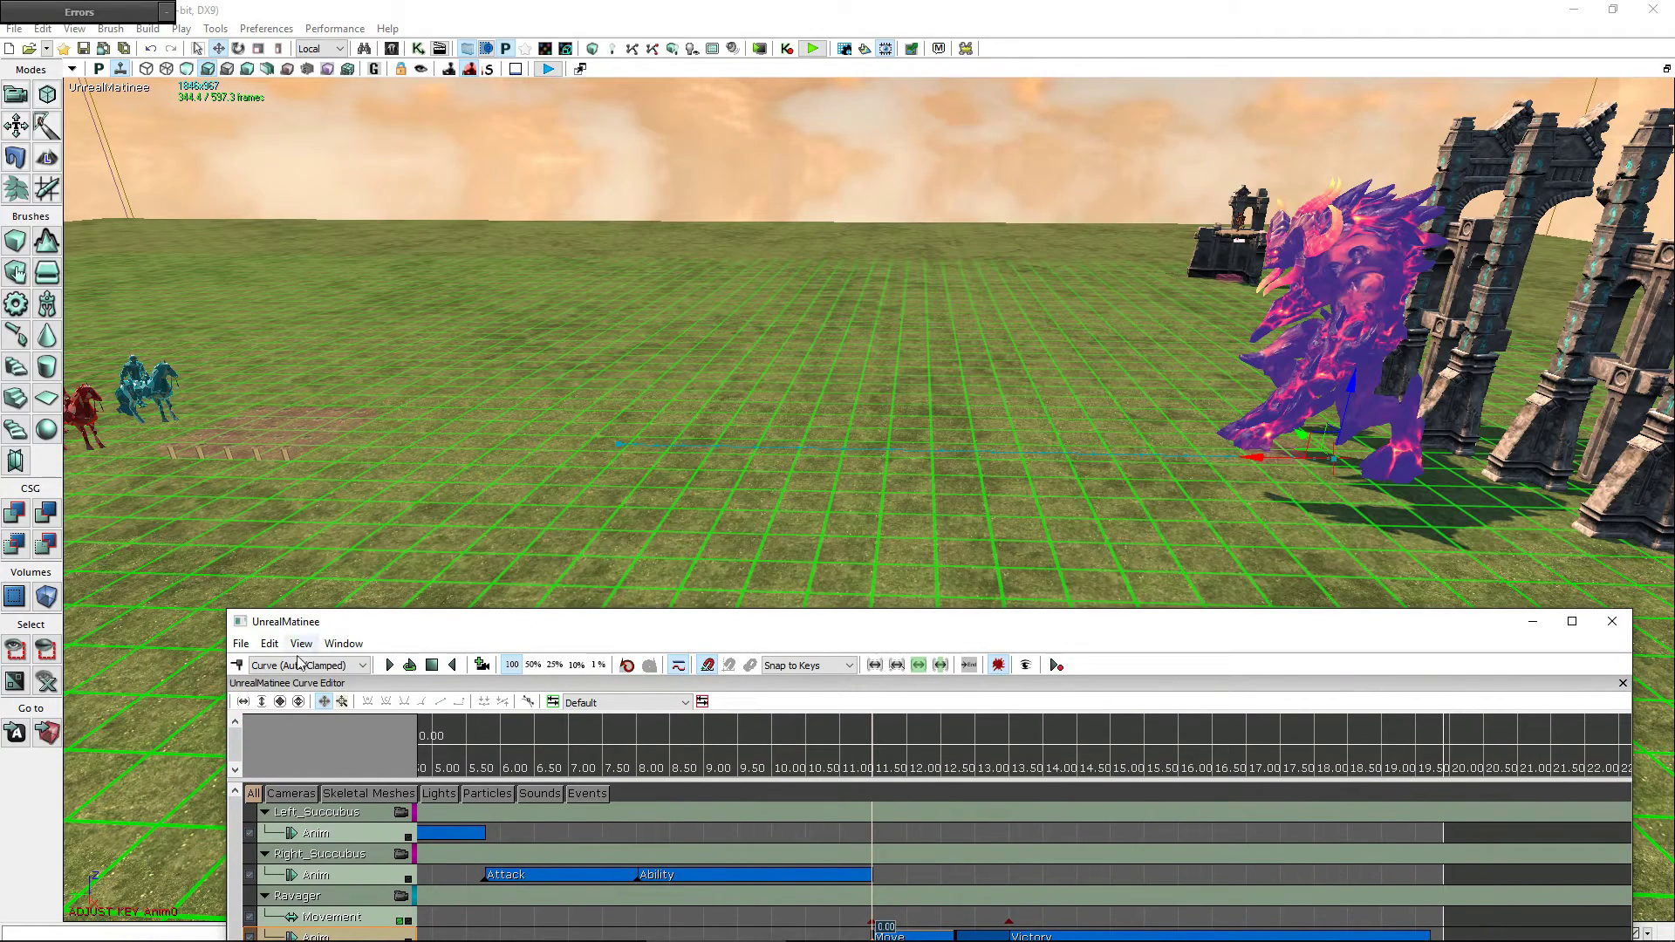
pyautogui.click(389, 667)
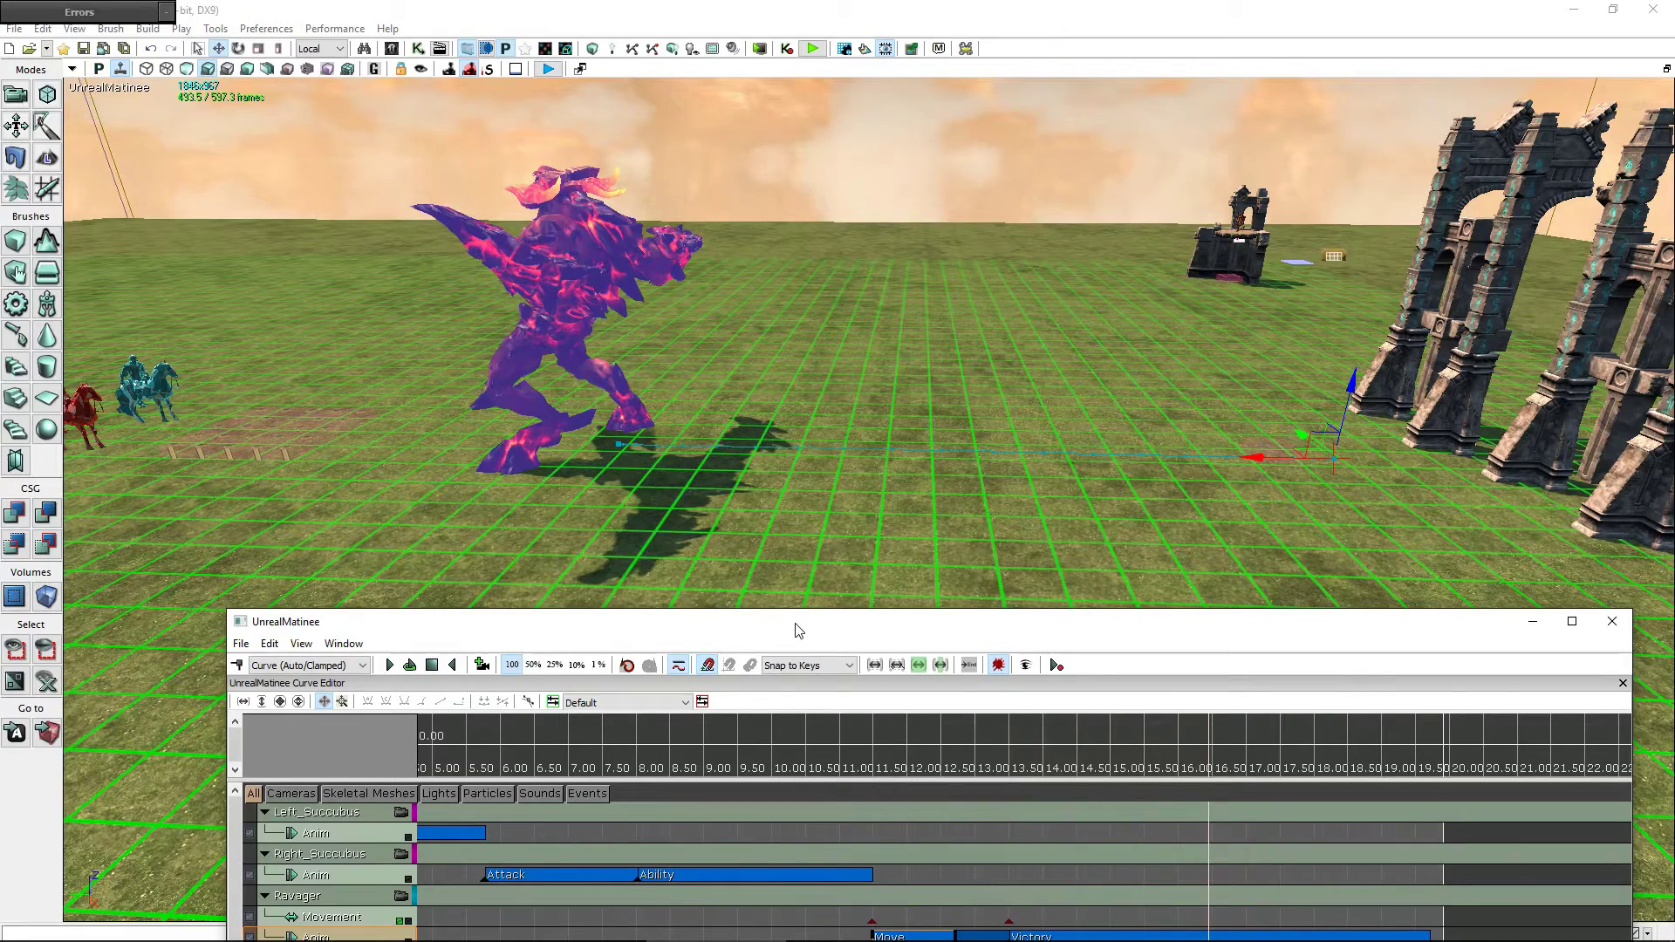
pyautogui.moveTo(796, 629); pyautogui.dragTo(733, 246)
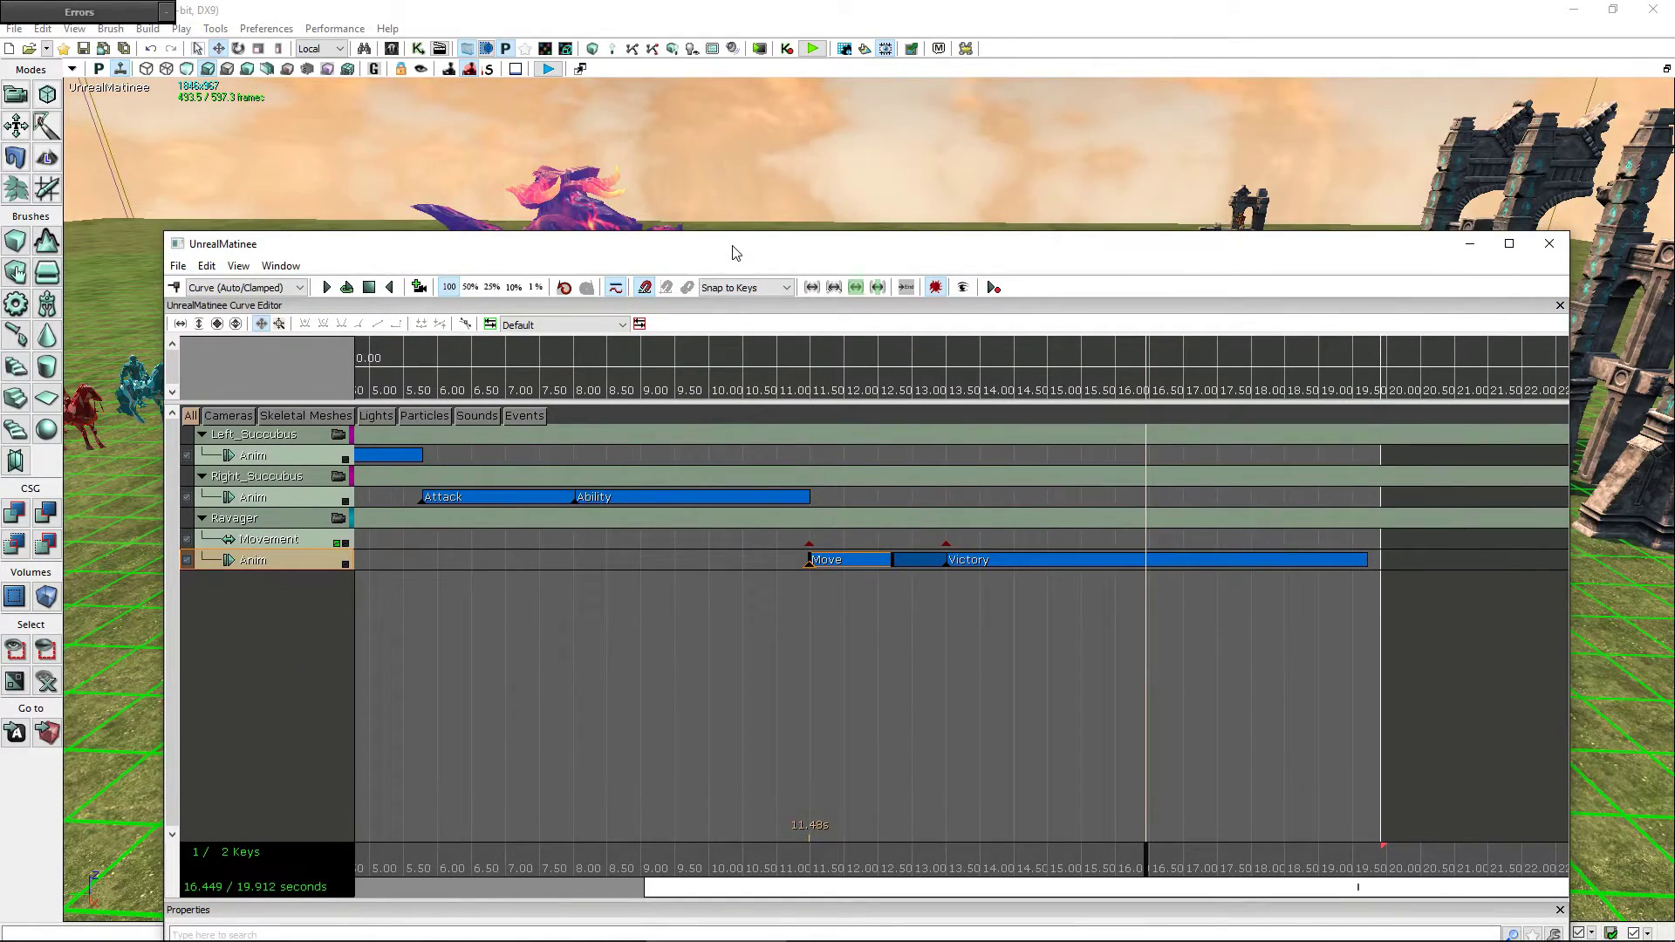
# - Add a Movement key at 13.5 s and shift it with Victory to 14.5 s
pyautogui.click(947, 545)
pyautogui.press('Return')
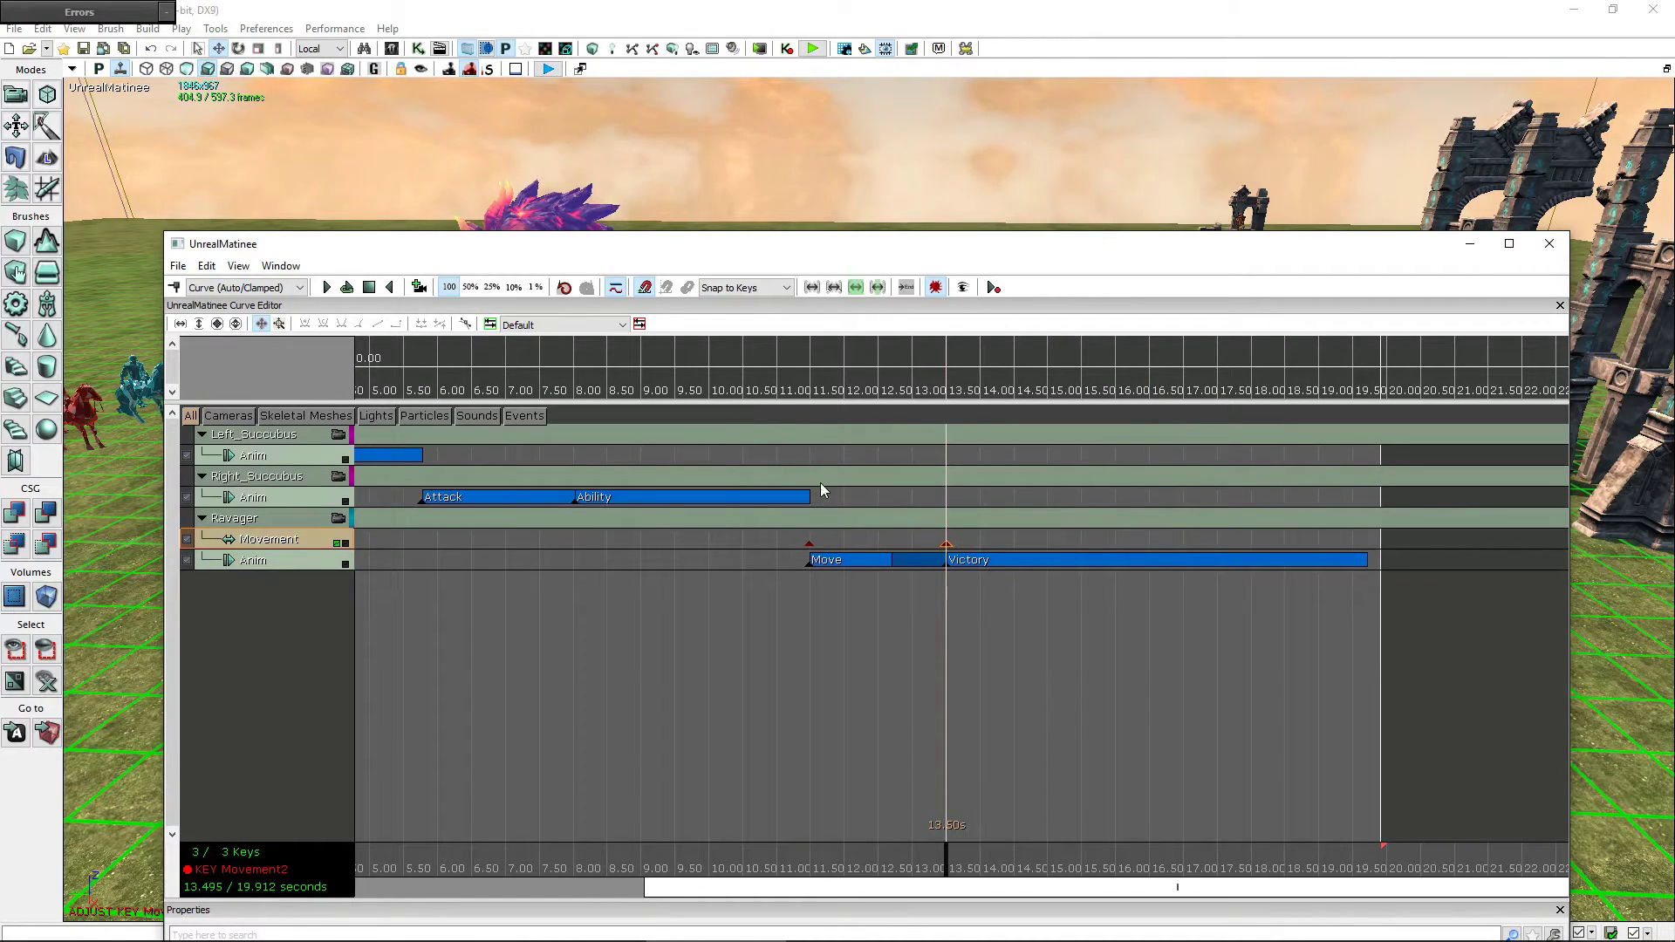
pyautogui.click(947, 565)
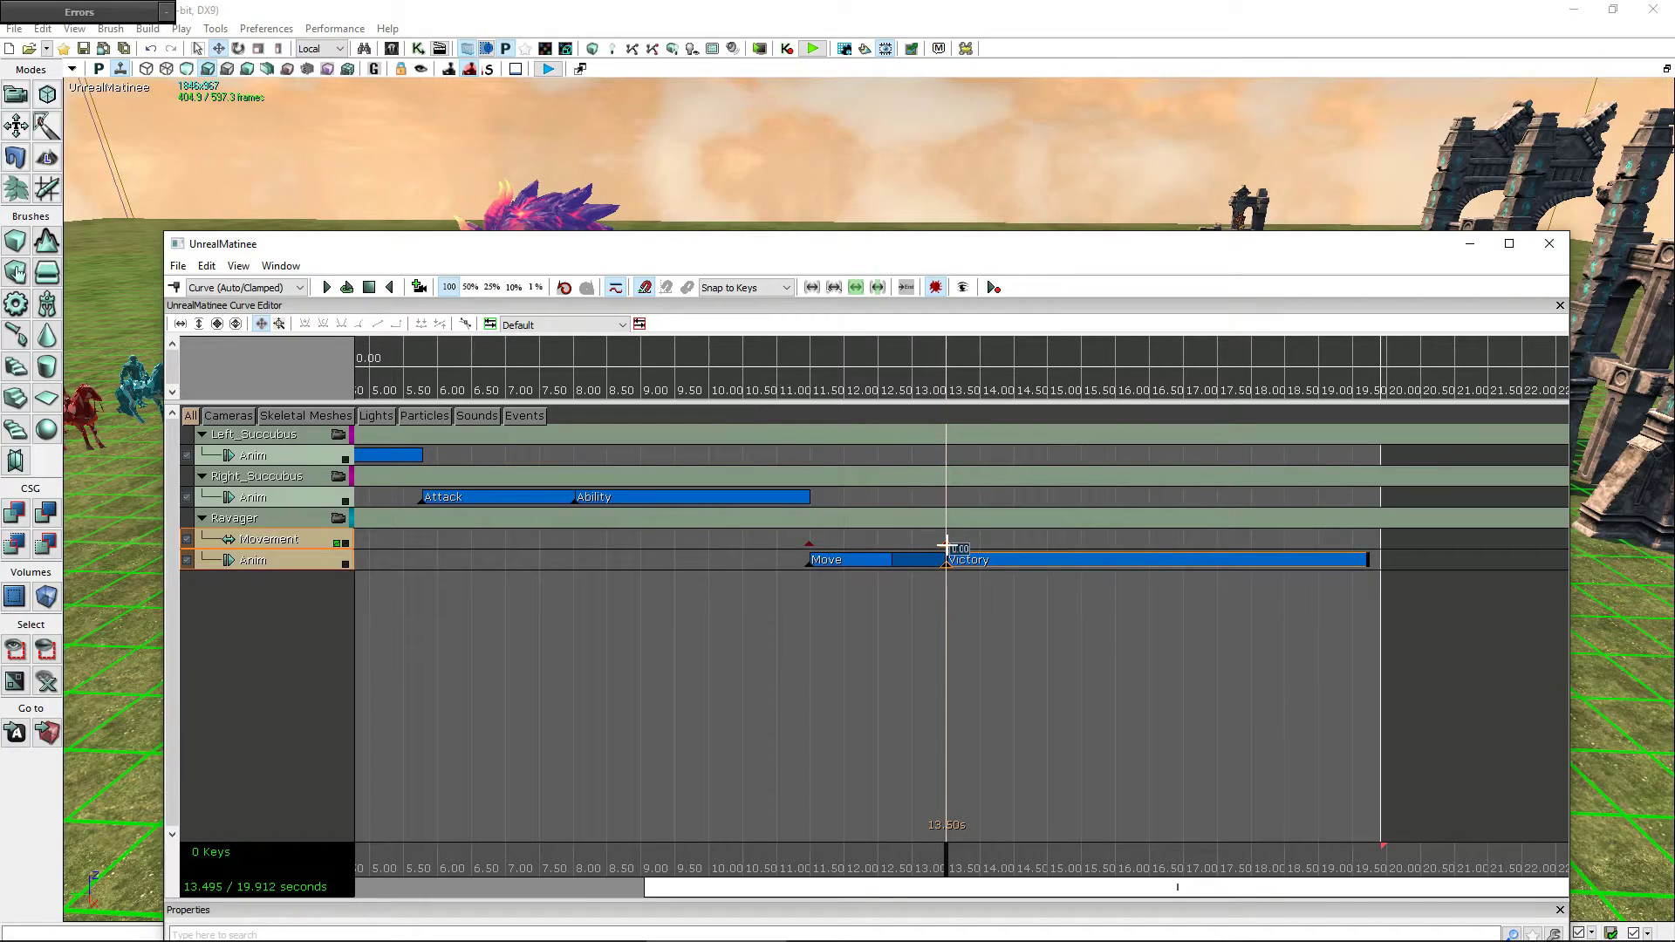
pyautogui.keyDown('ctrl'); pyautogui.moveTo(953, 546); pyautogui.dragTo(1020, 547); pyautogui.keyUp('ctrl')
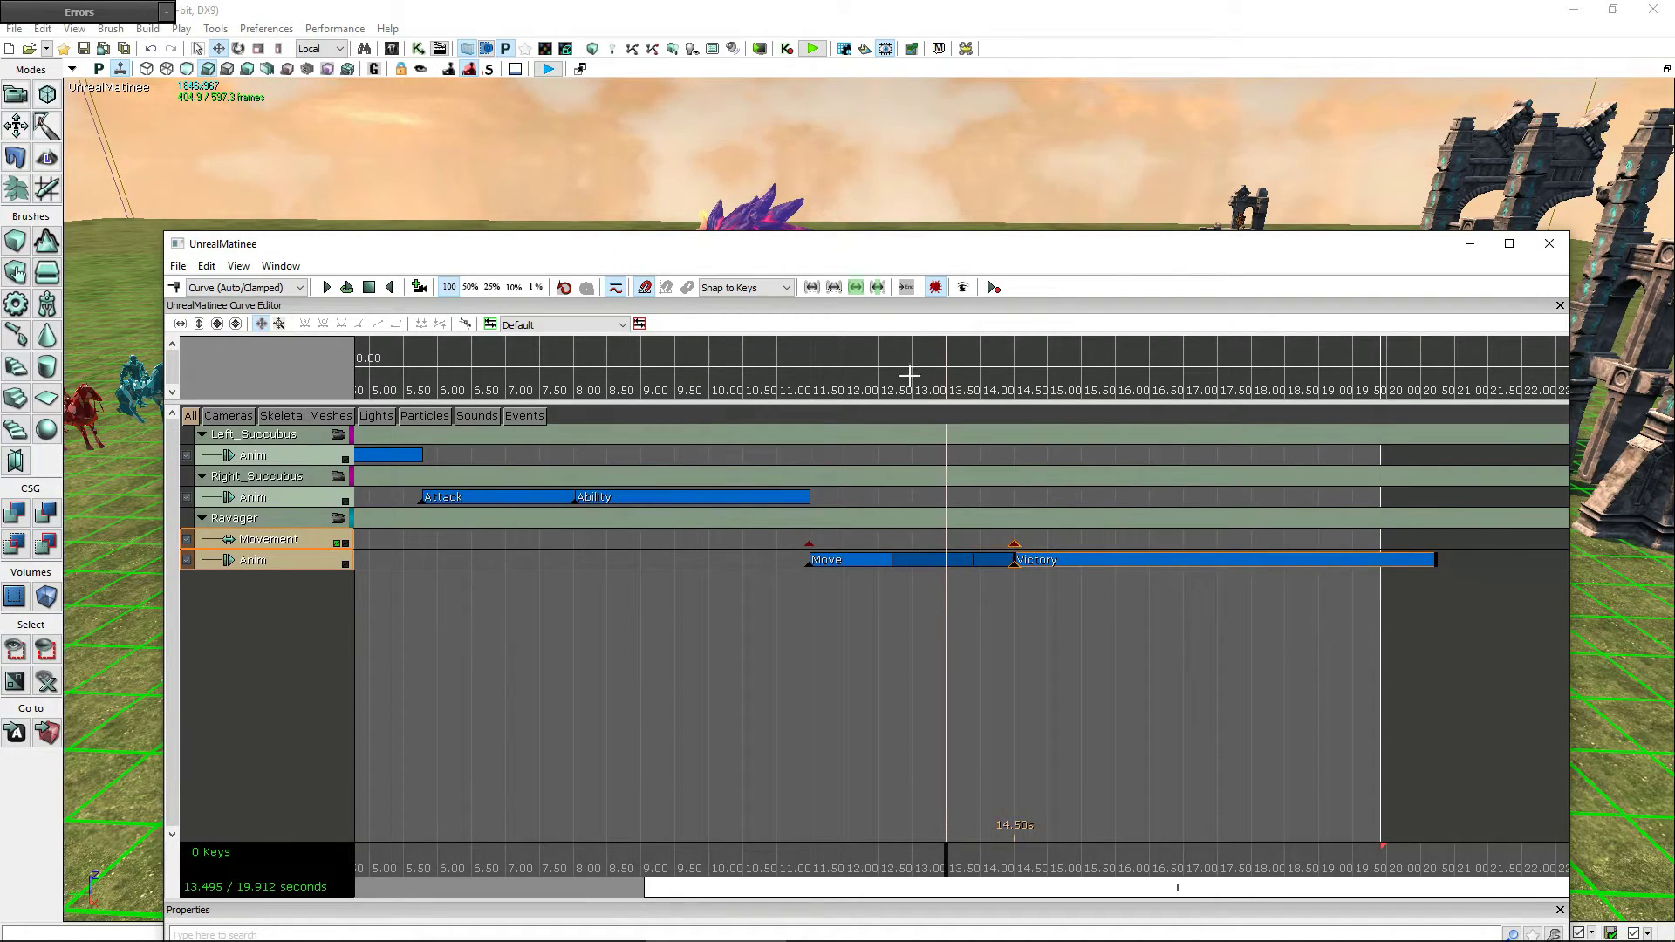
pyautogui.moveTo(945, 854); pyautogui.dragTo(805, 837)
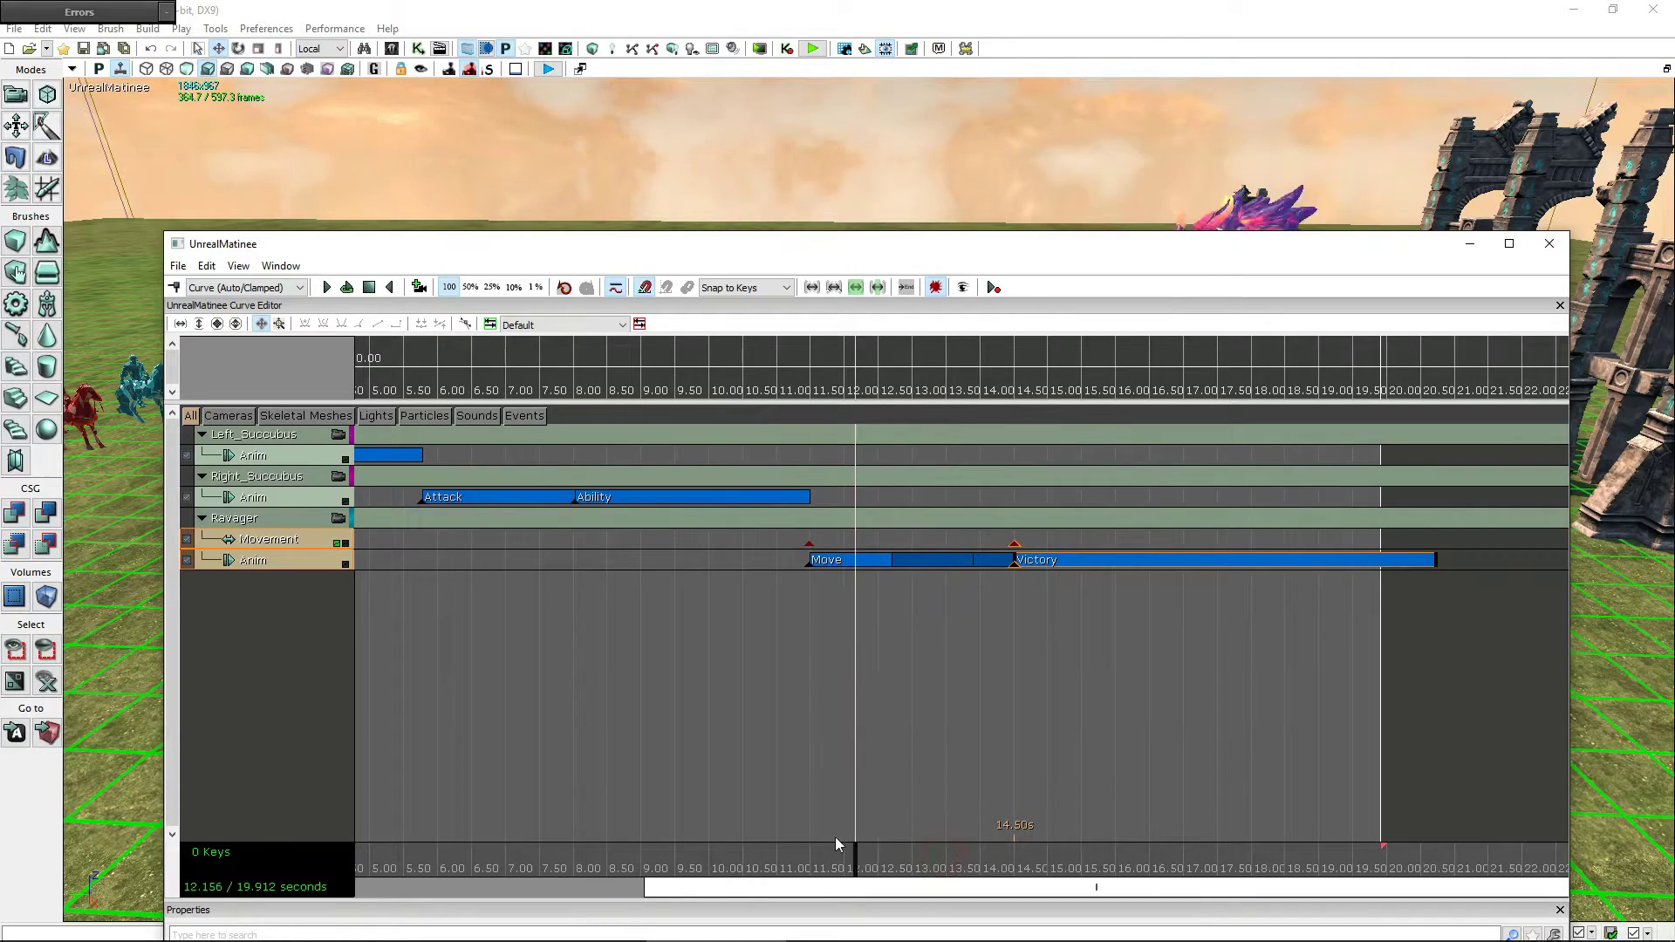
# - Preview the walk, then nudge the final Movement and Victory keys slightly later
pyautogui.moveTo(944, 254); pyautogui.dragTo(979, 605)
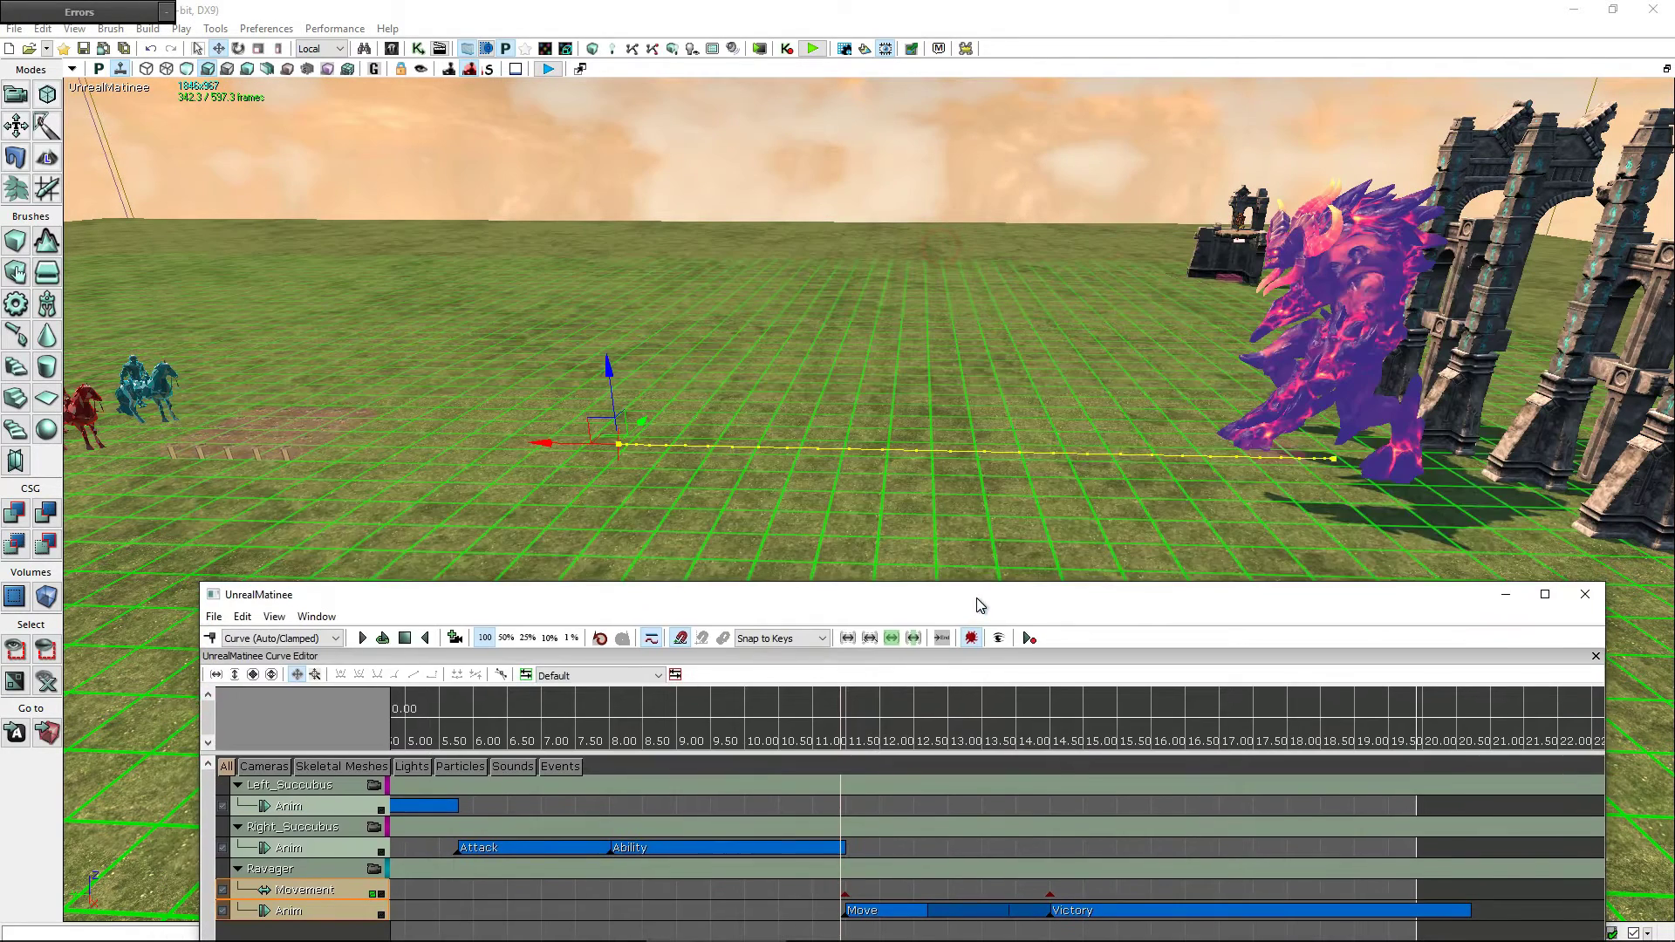
pyautogui.click(362, 638)
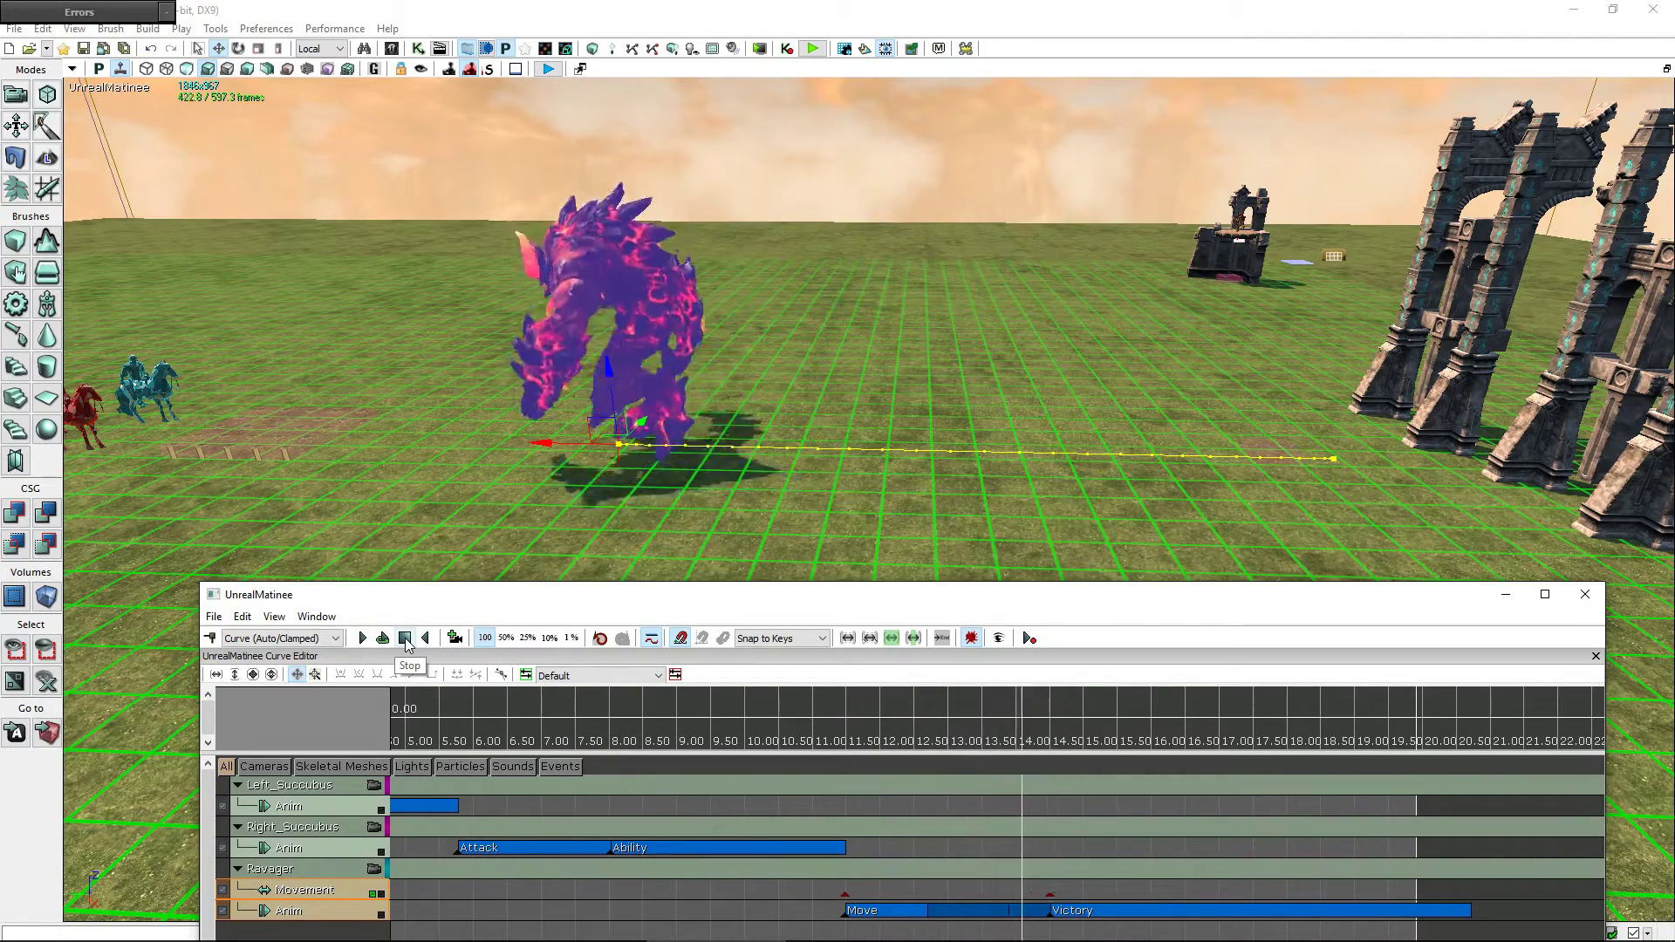
pyautogui.click(405, 639)
pyautogui.moveTo(1011, 602); pyautogui.dragTo(967, 172)
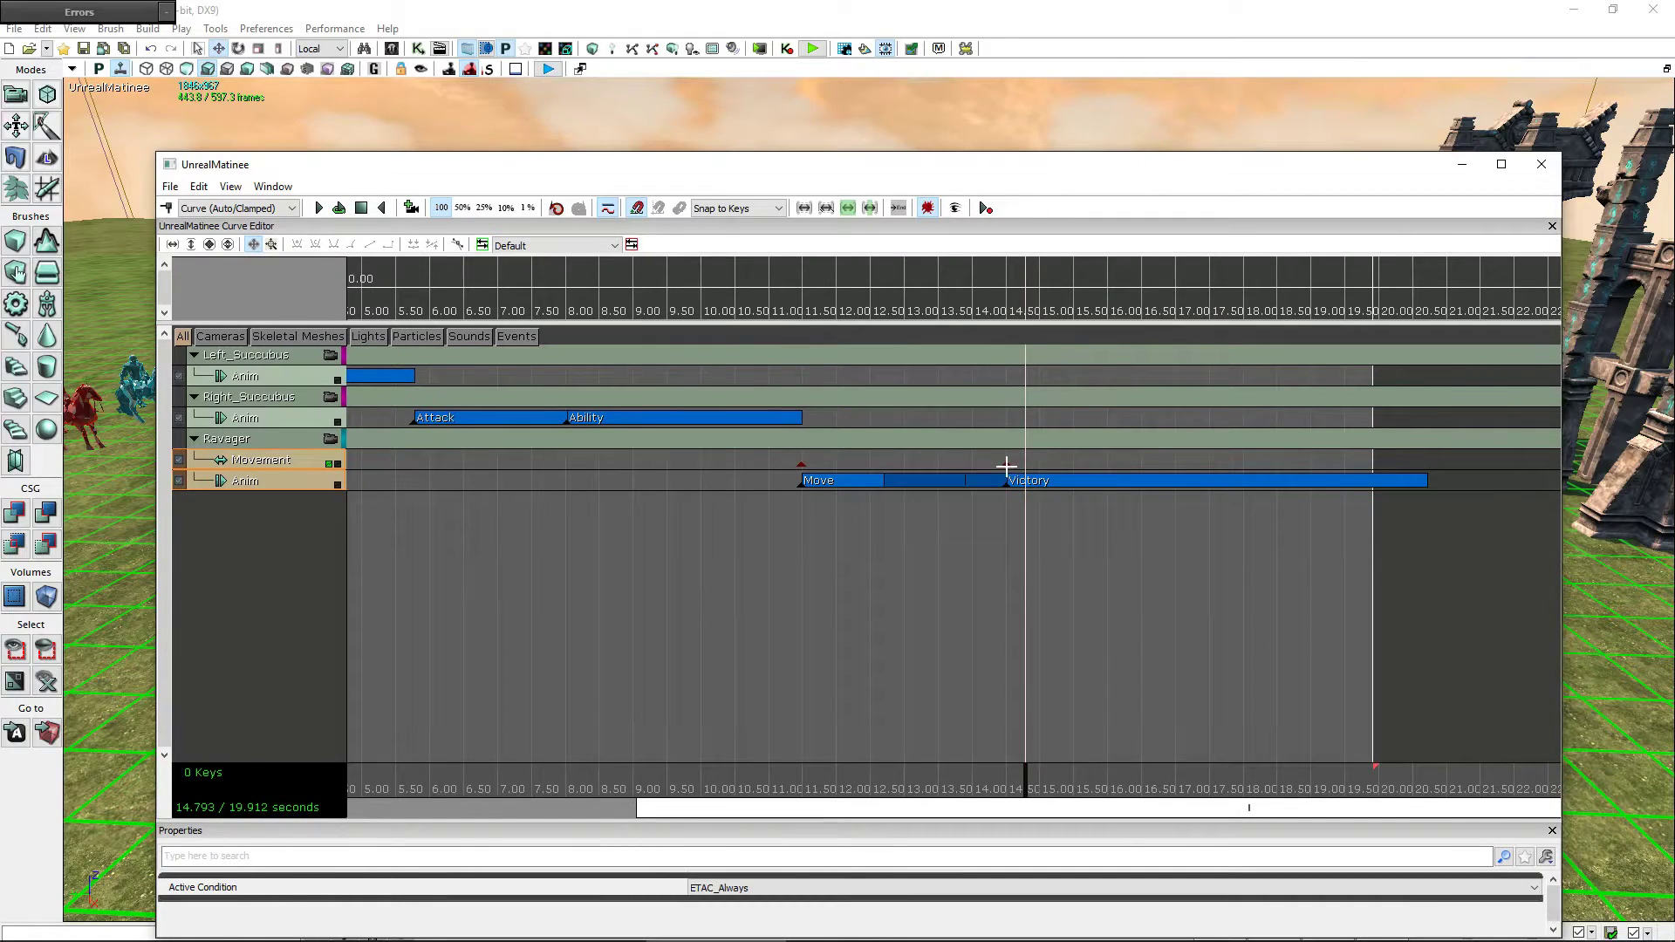
pyautogui.click(1007, 465)
pyautogui.click(1007, 485)
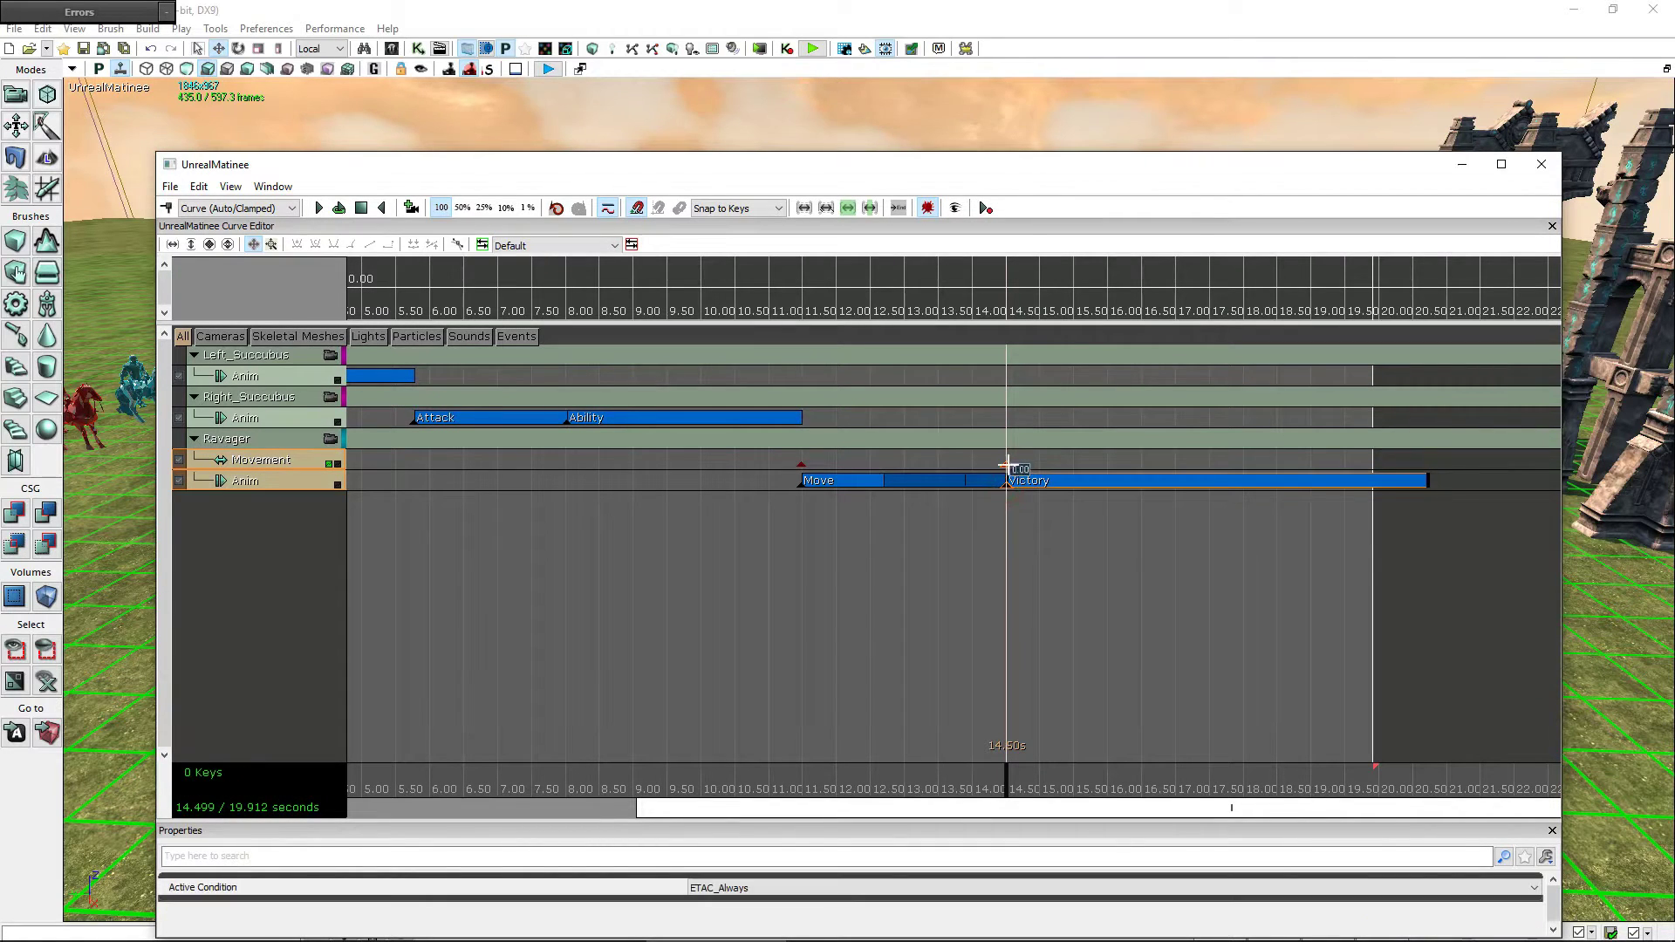
pyautogui.keyDown('ctrl'); pyautogui.moveTo(1008, 465); pyautogui.dragTo(1044, 465); pyautogui.keyUp('ctrl')
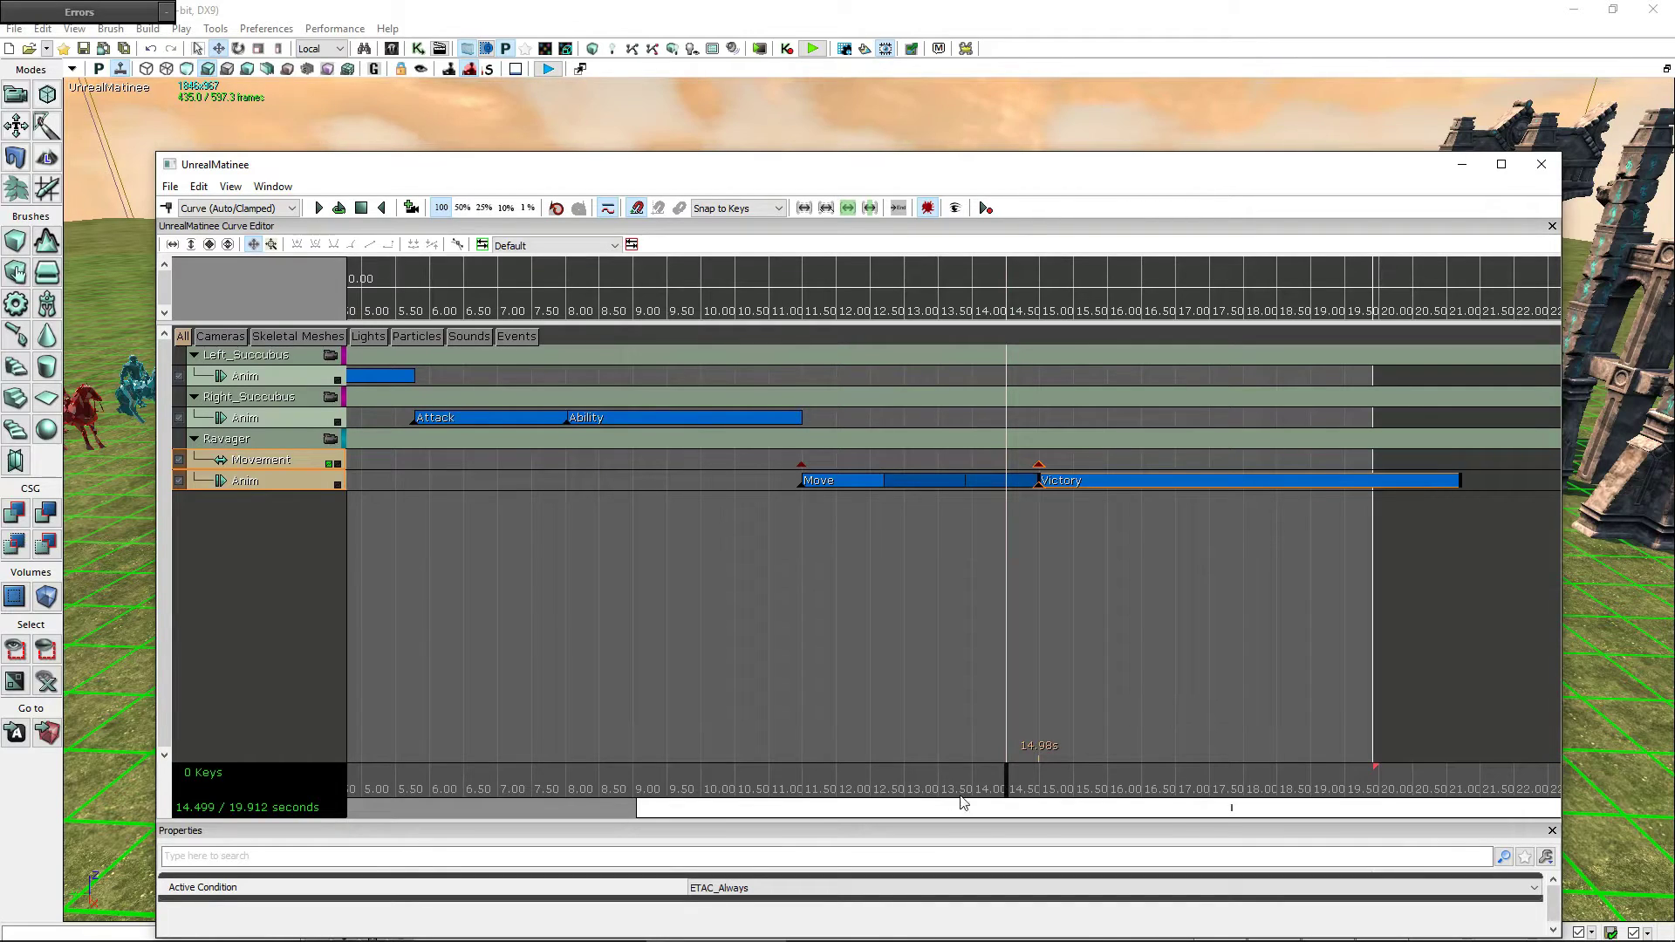
# - Play the sequence from about 11 s to check the walk and Victory
pyautogui.moveTo(1007, 777); pyautogui.dragTo(779, 751)
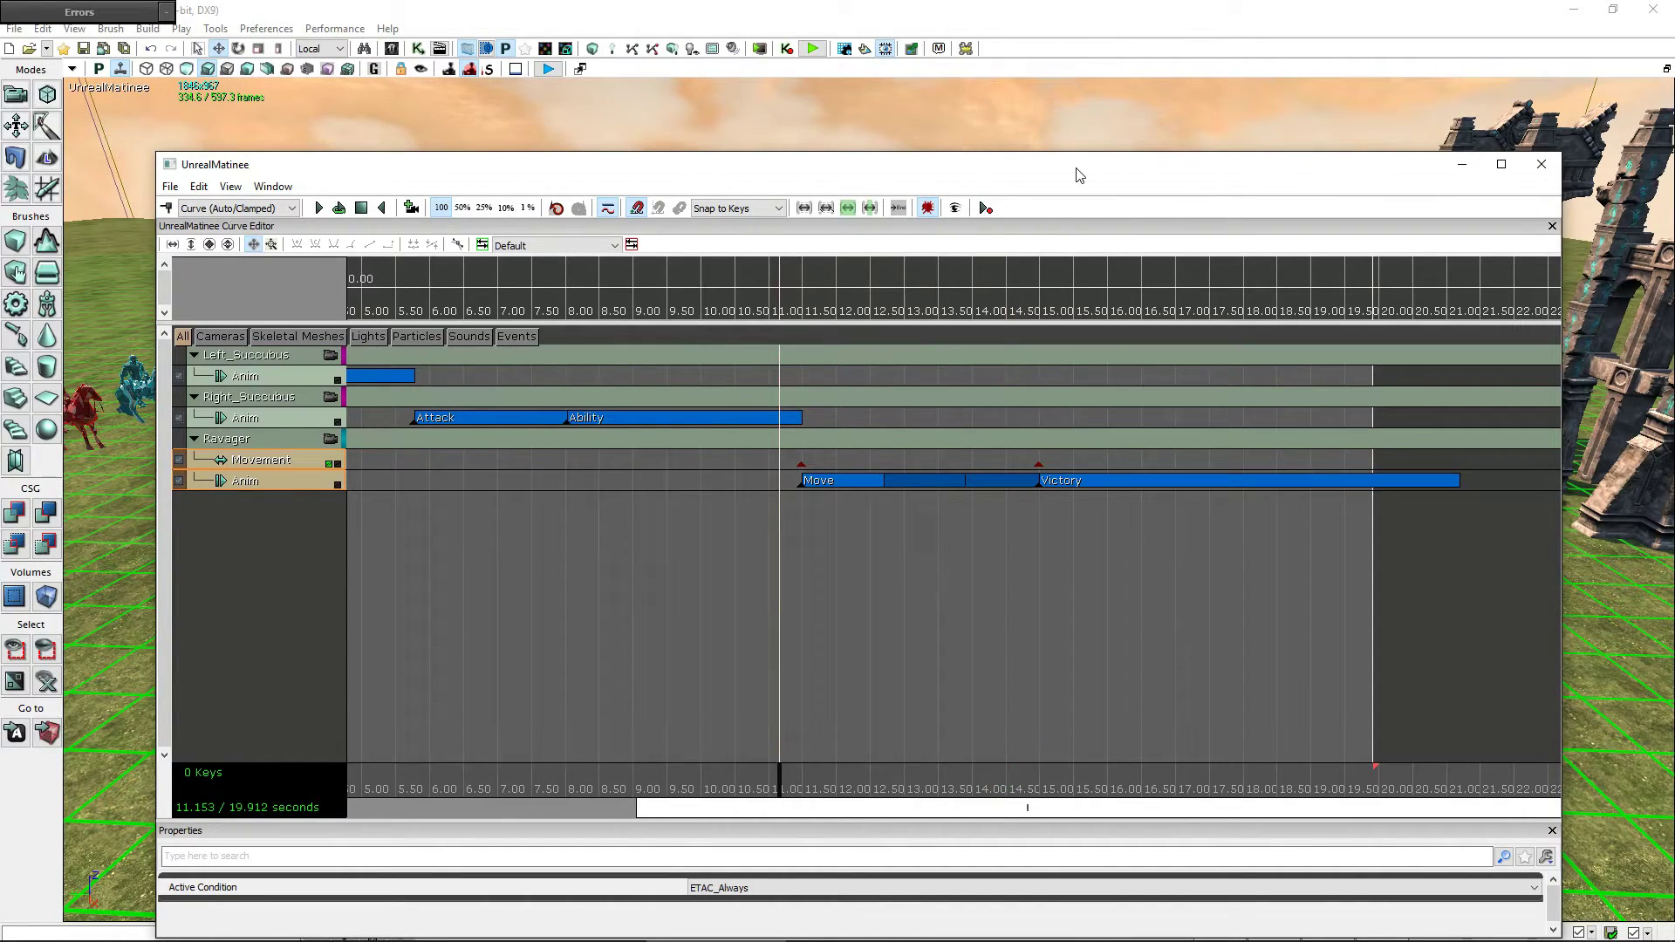
pyautogui.moveTo(1076, 169); pyautogui.dragTo(1122, 626)
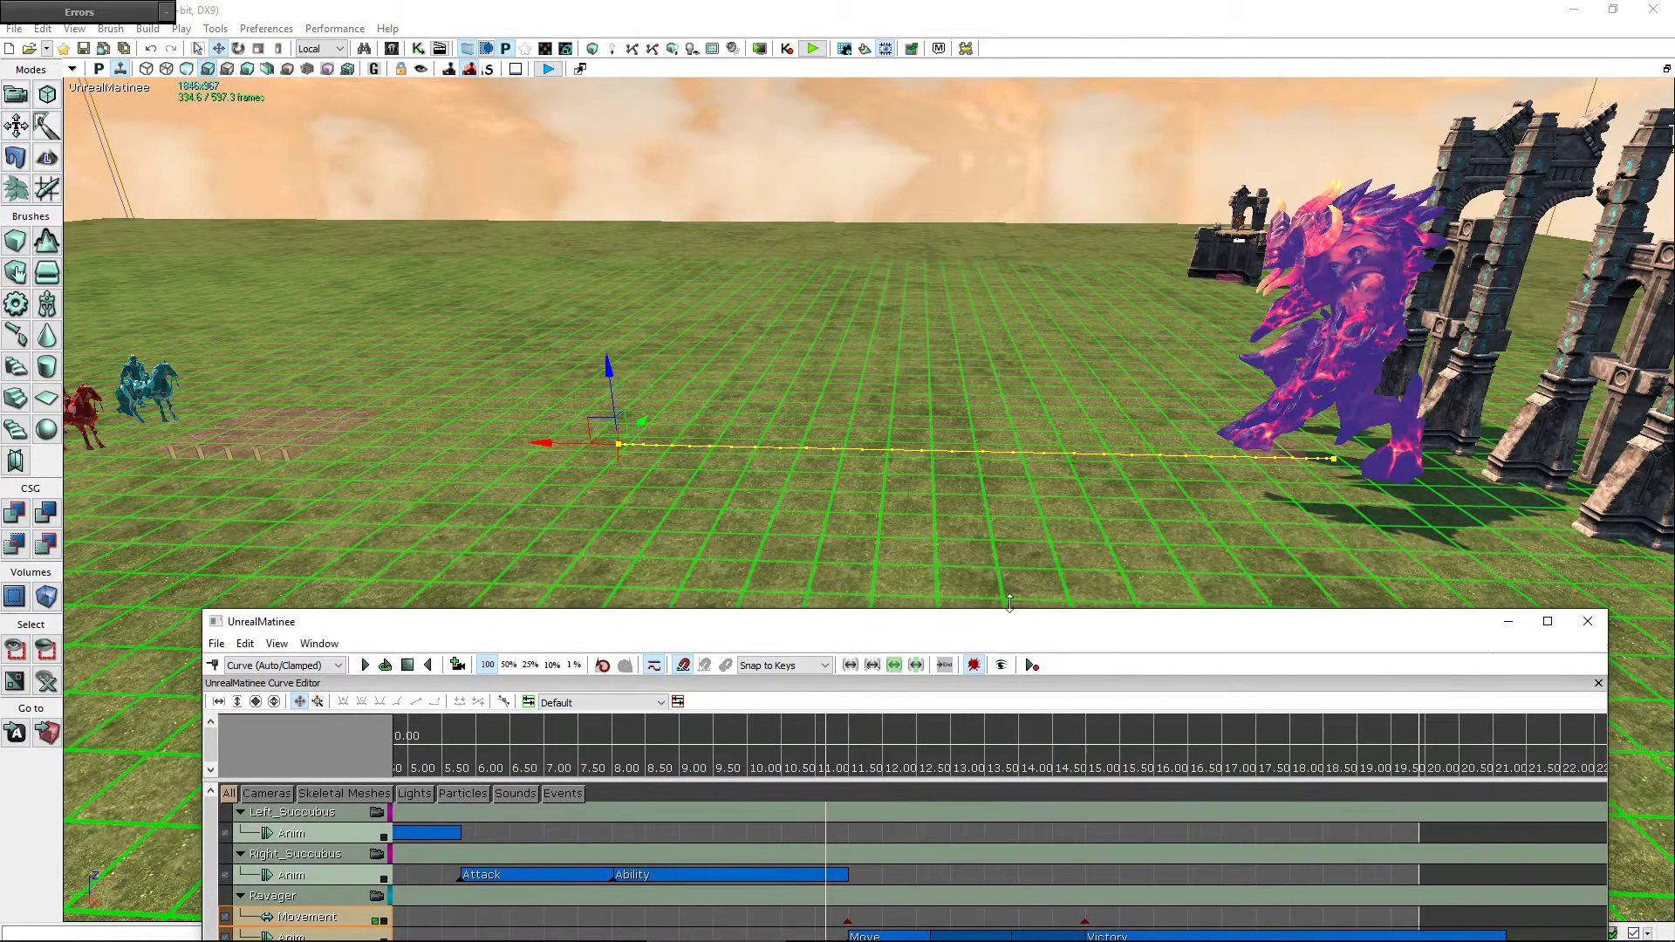
pyautogui.click(365, 665)
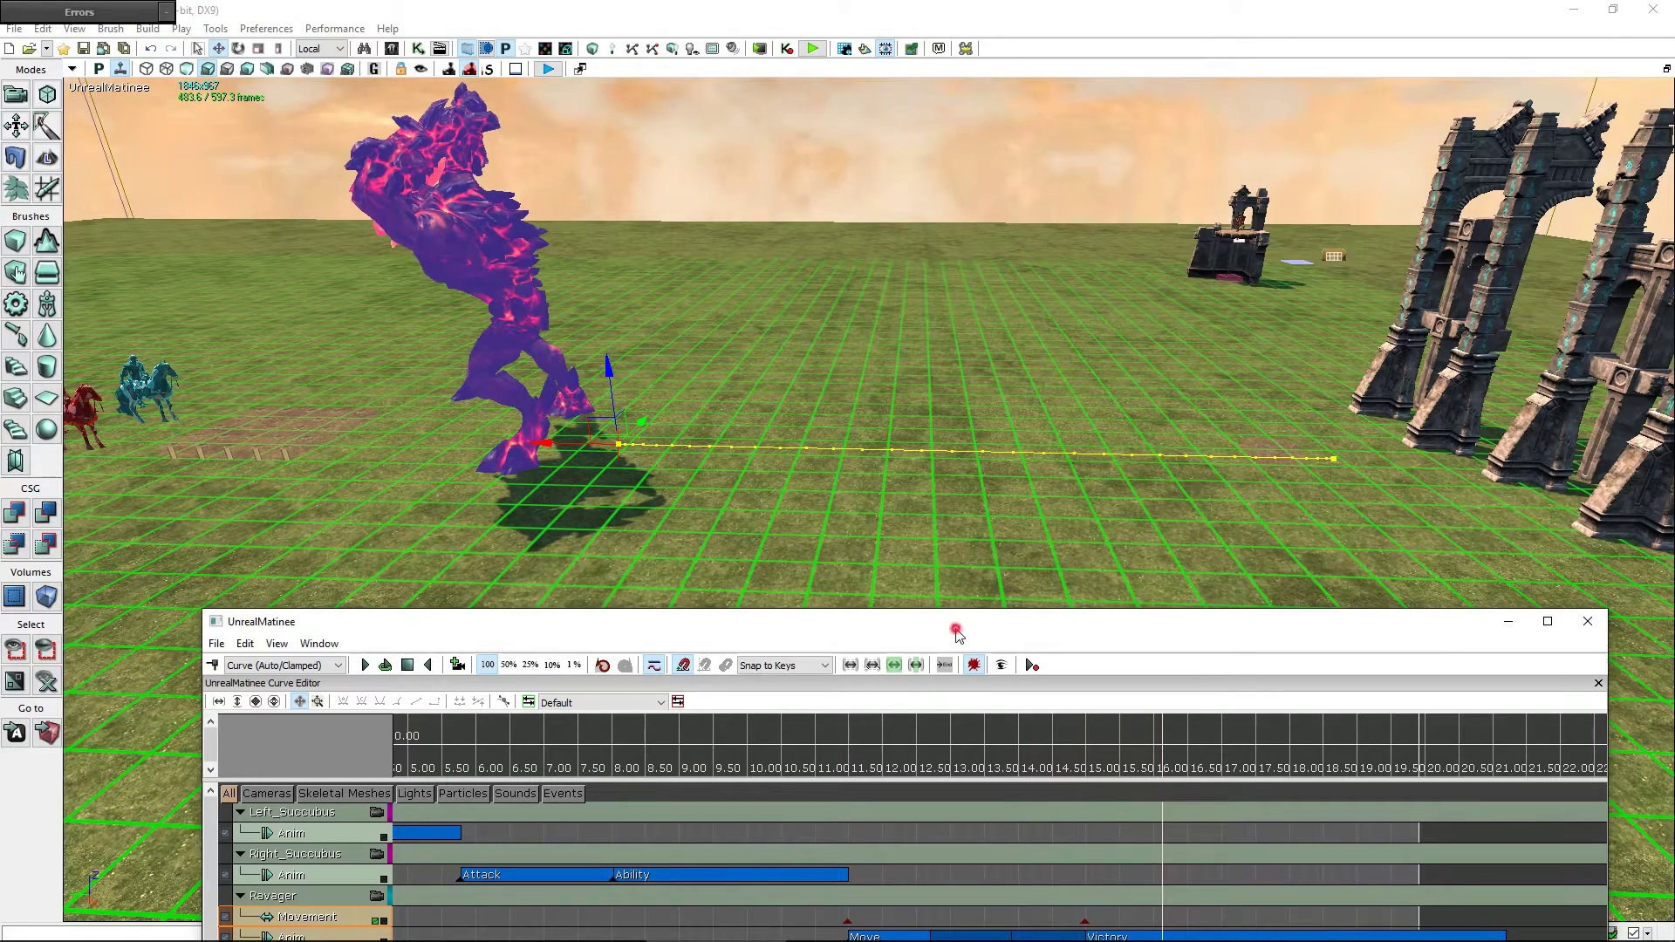
pyautogui.moveTo(957, 631); pyautogui.dragTo(945, 257)
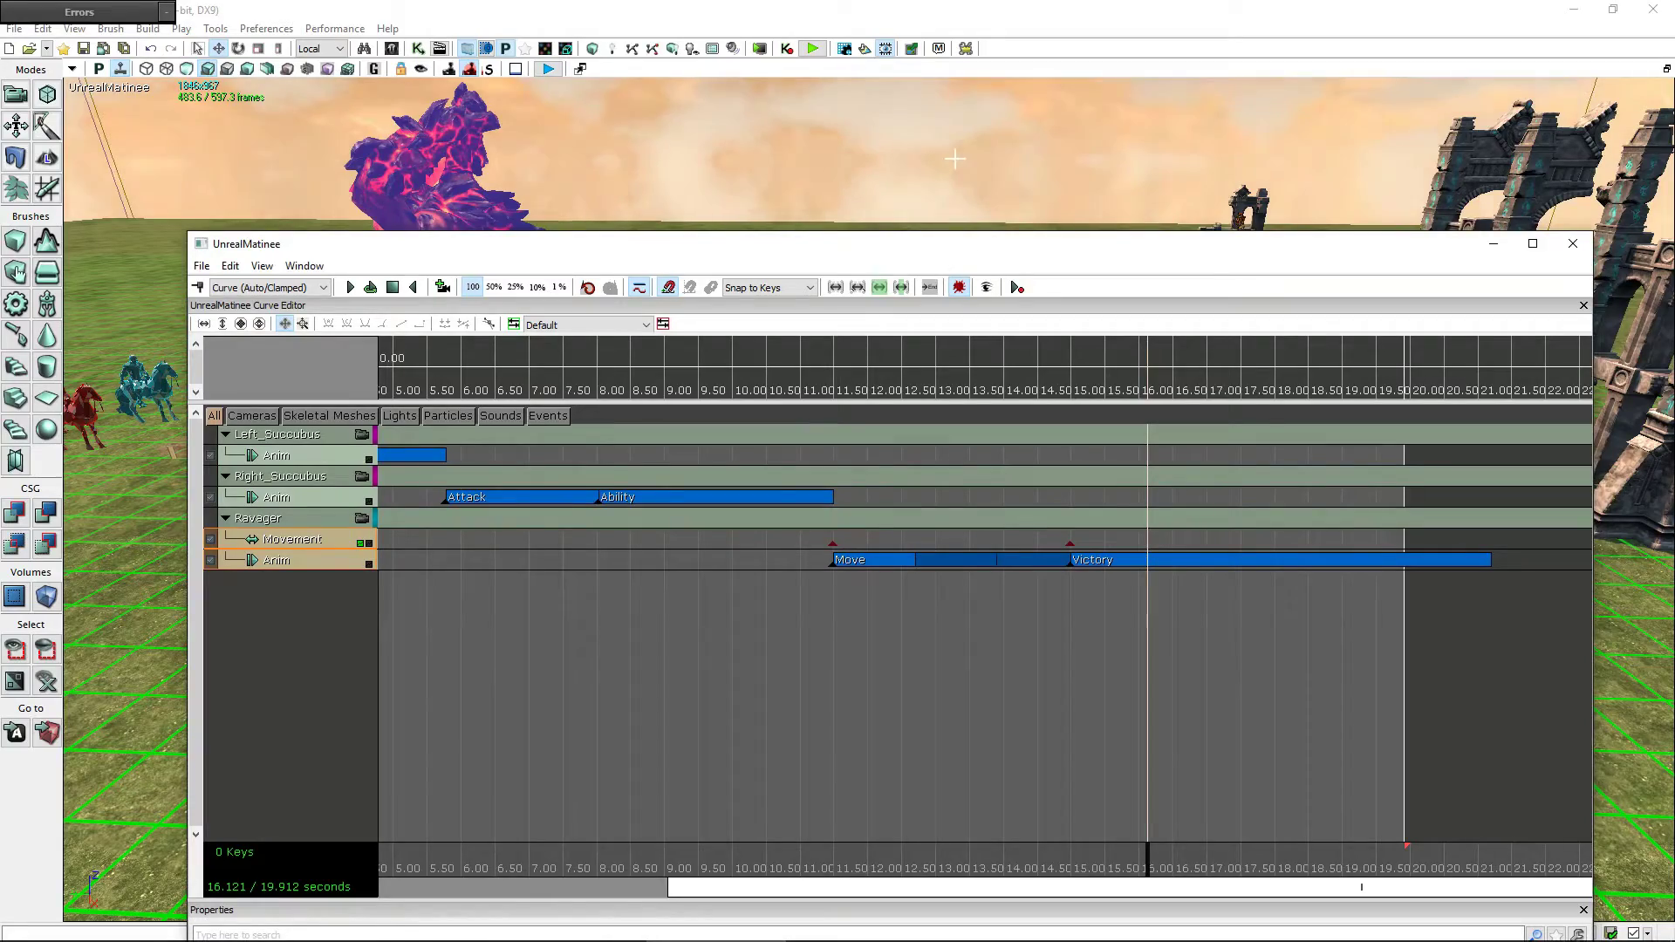
pyautogui.moveTo(954, 159); pyautogui.dragTo(954, 159, button='right')
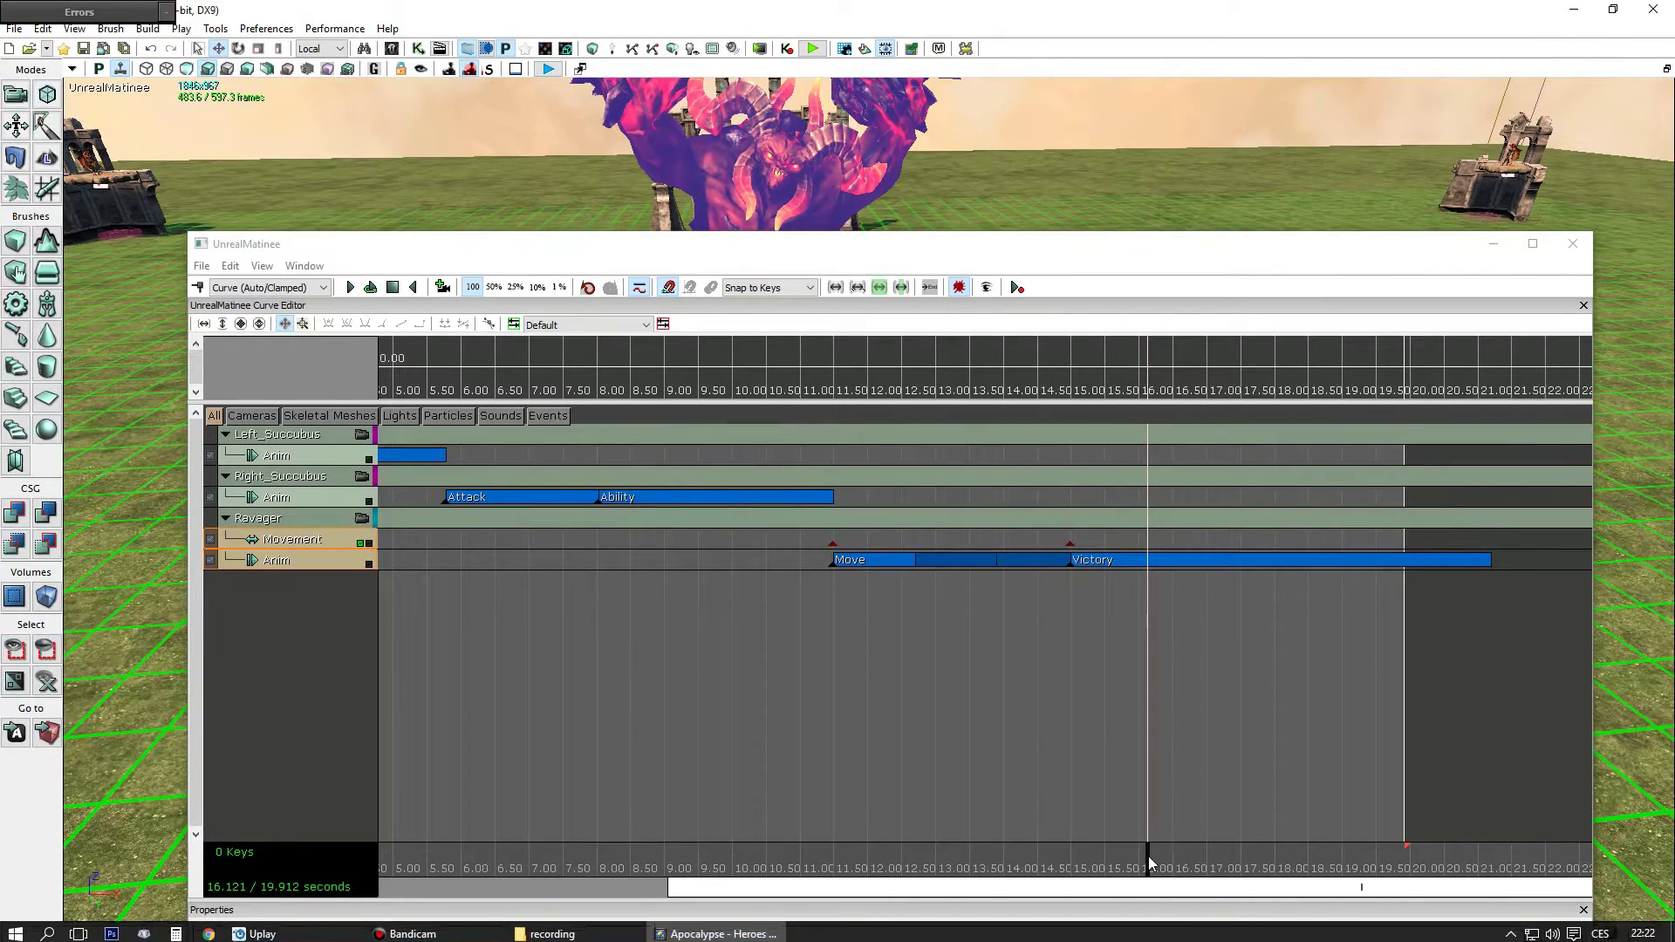
# - Replay from about 11.3 s to the sequence end, then stop and rewind
pyautogui.moveTo(1149, 862); pyautogui.dragTo(829, 845)
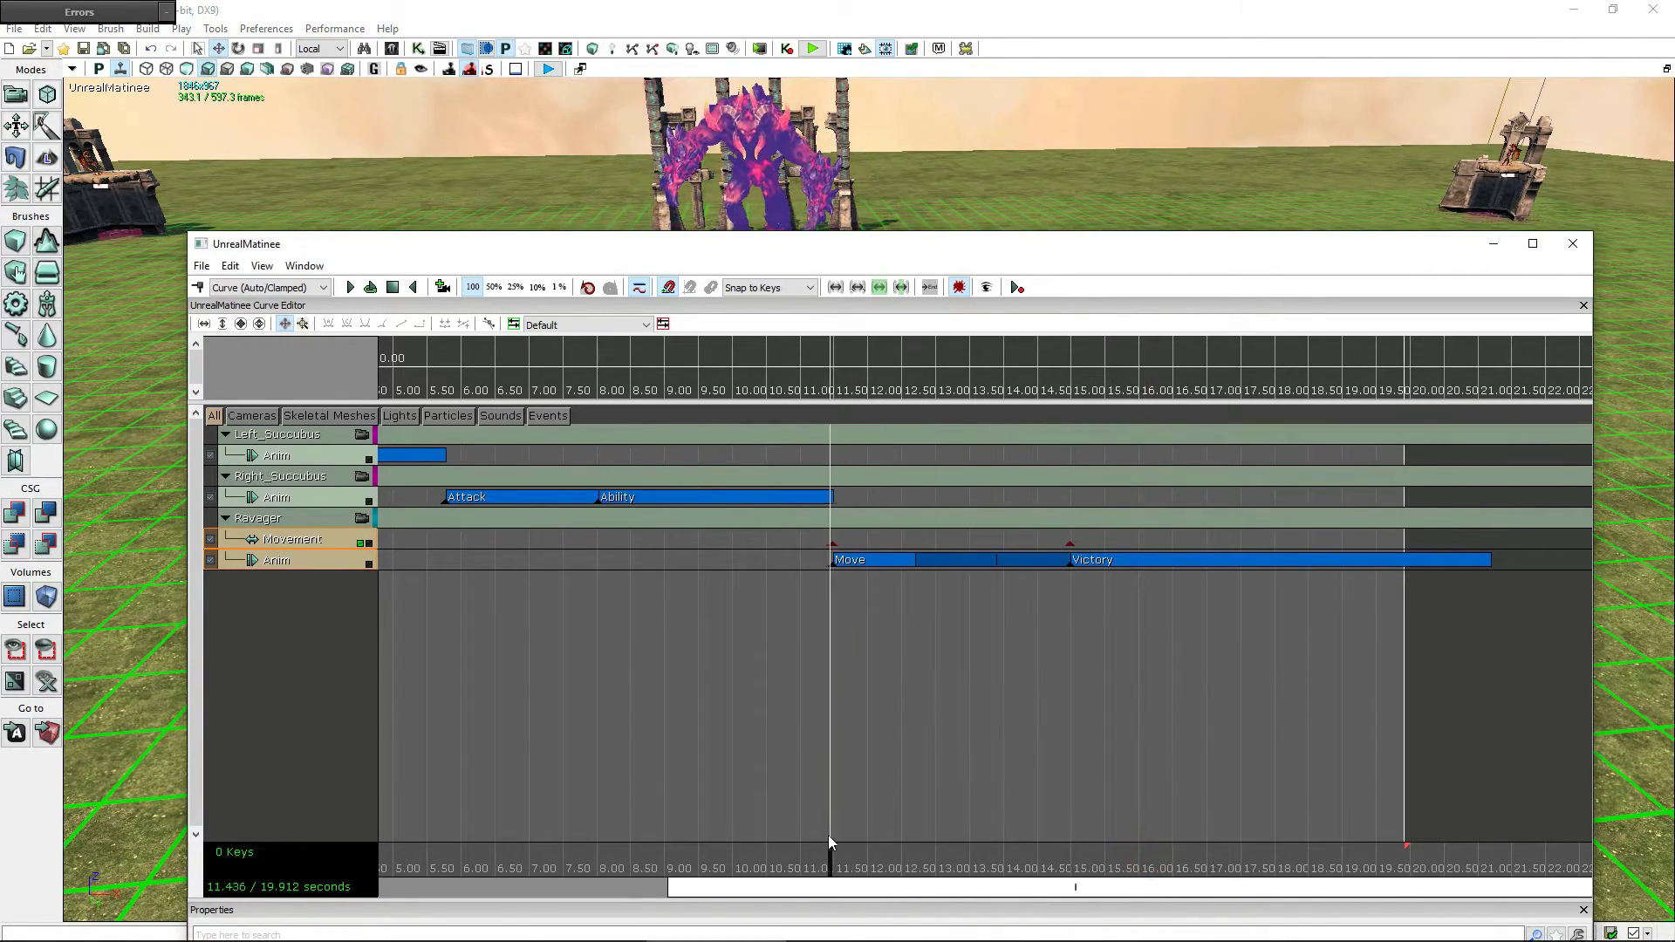
pyautogui.moveTo(882, 258); pyautogui.dragTo(860, 611)
pyautogui.moveTo(861, 437); pyautogui.dragTo(860, 436, button='right')
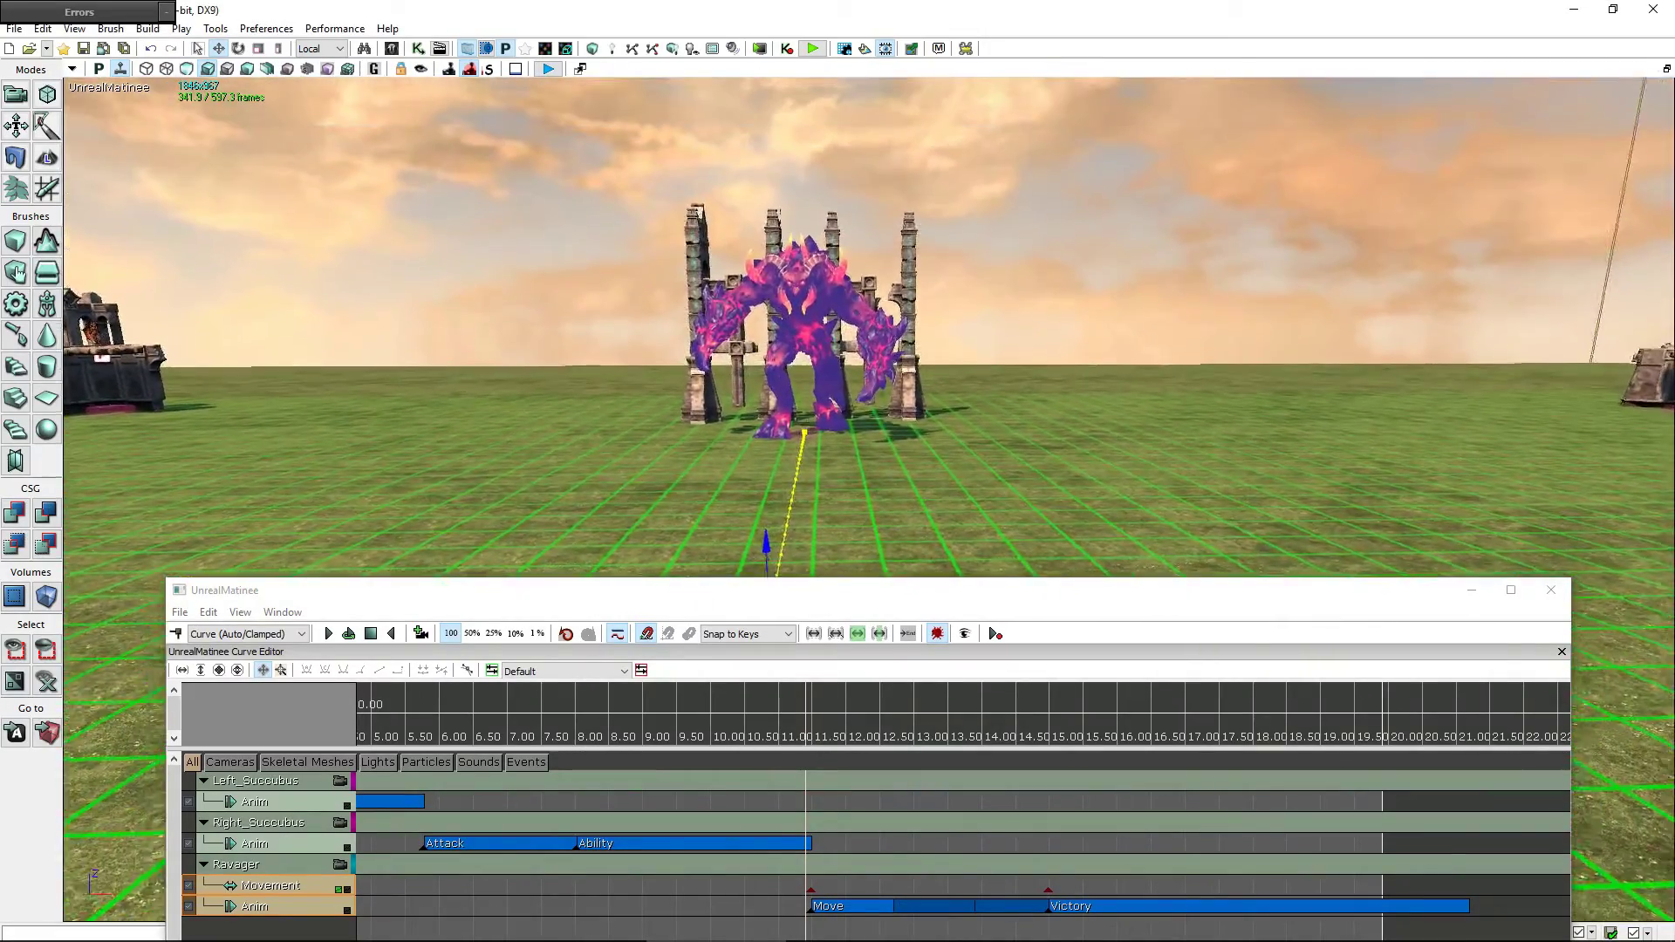
pyautogui.moveTo(521, 574); pyautogui.dragTo(521, 574, button='right')
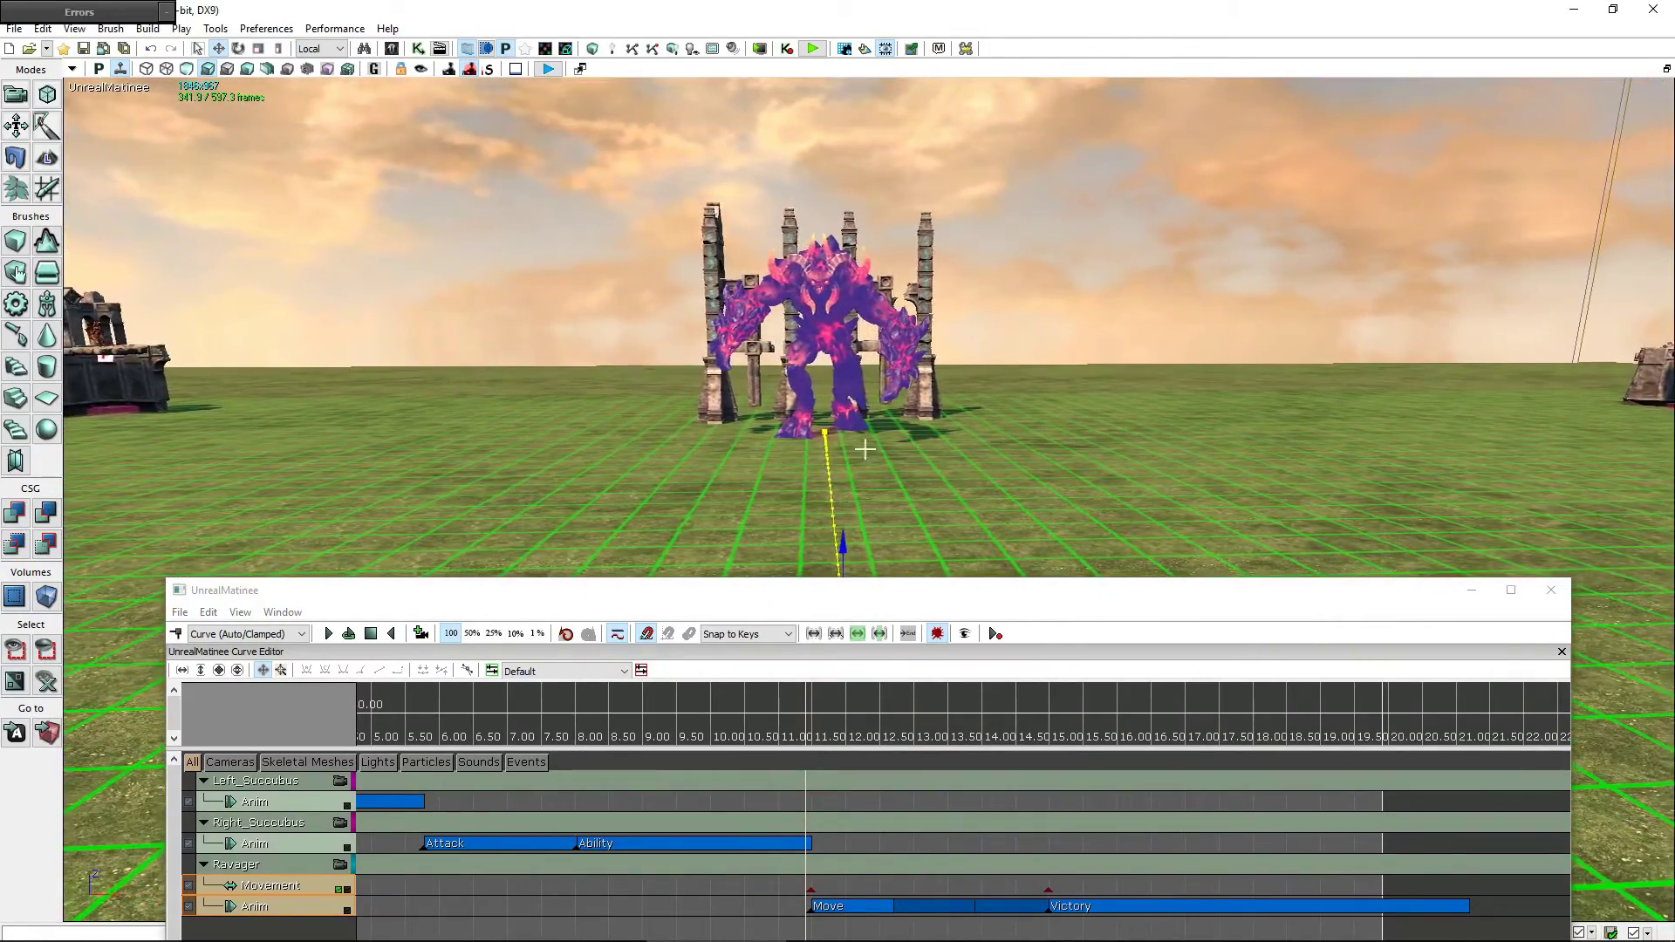
pyautogui.click(521, 574)
pyautogui.click(328, 634)
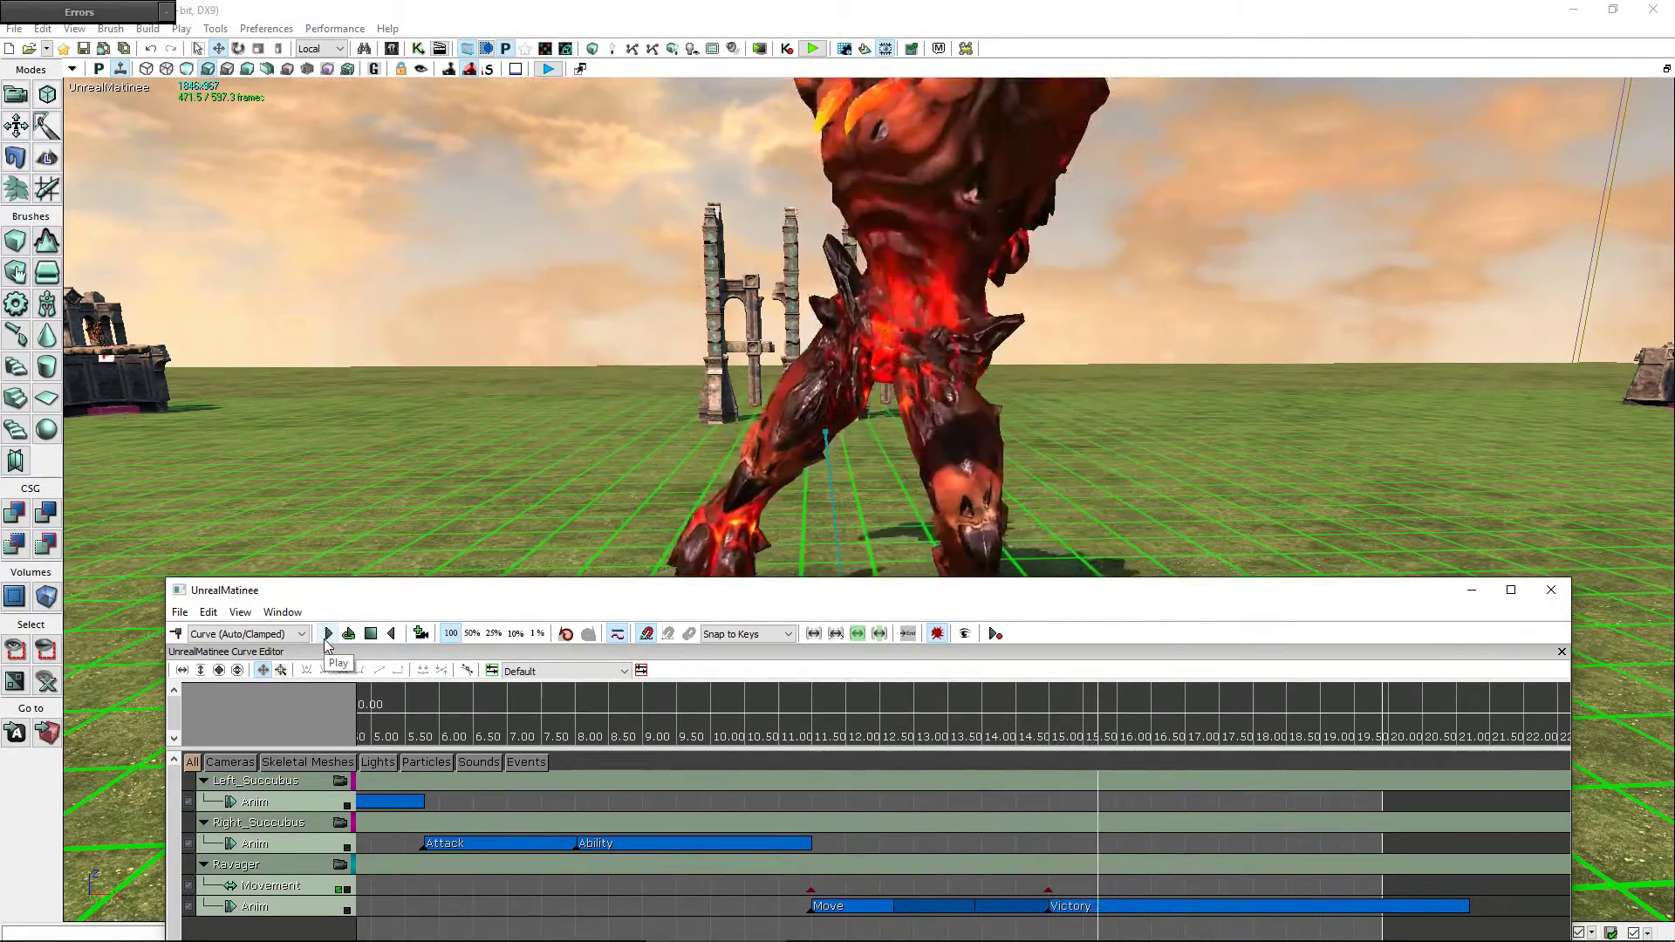
pyautogui.click(370, 642)
pyautogui.click(370, 642)
# - Drag the sequence end out from 19.912 to 21.184 seconds
pyautogui.moveTo(1067, 599); pyautogui.dragTo(988, 120)
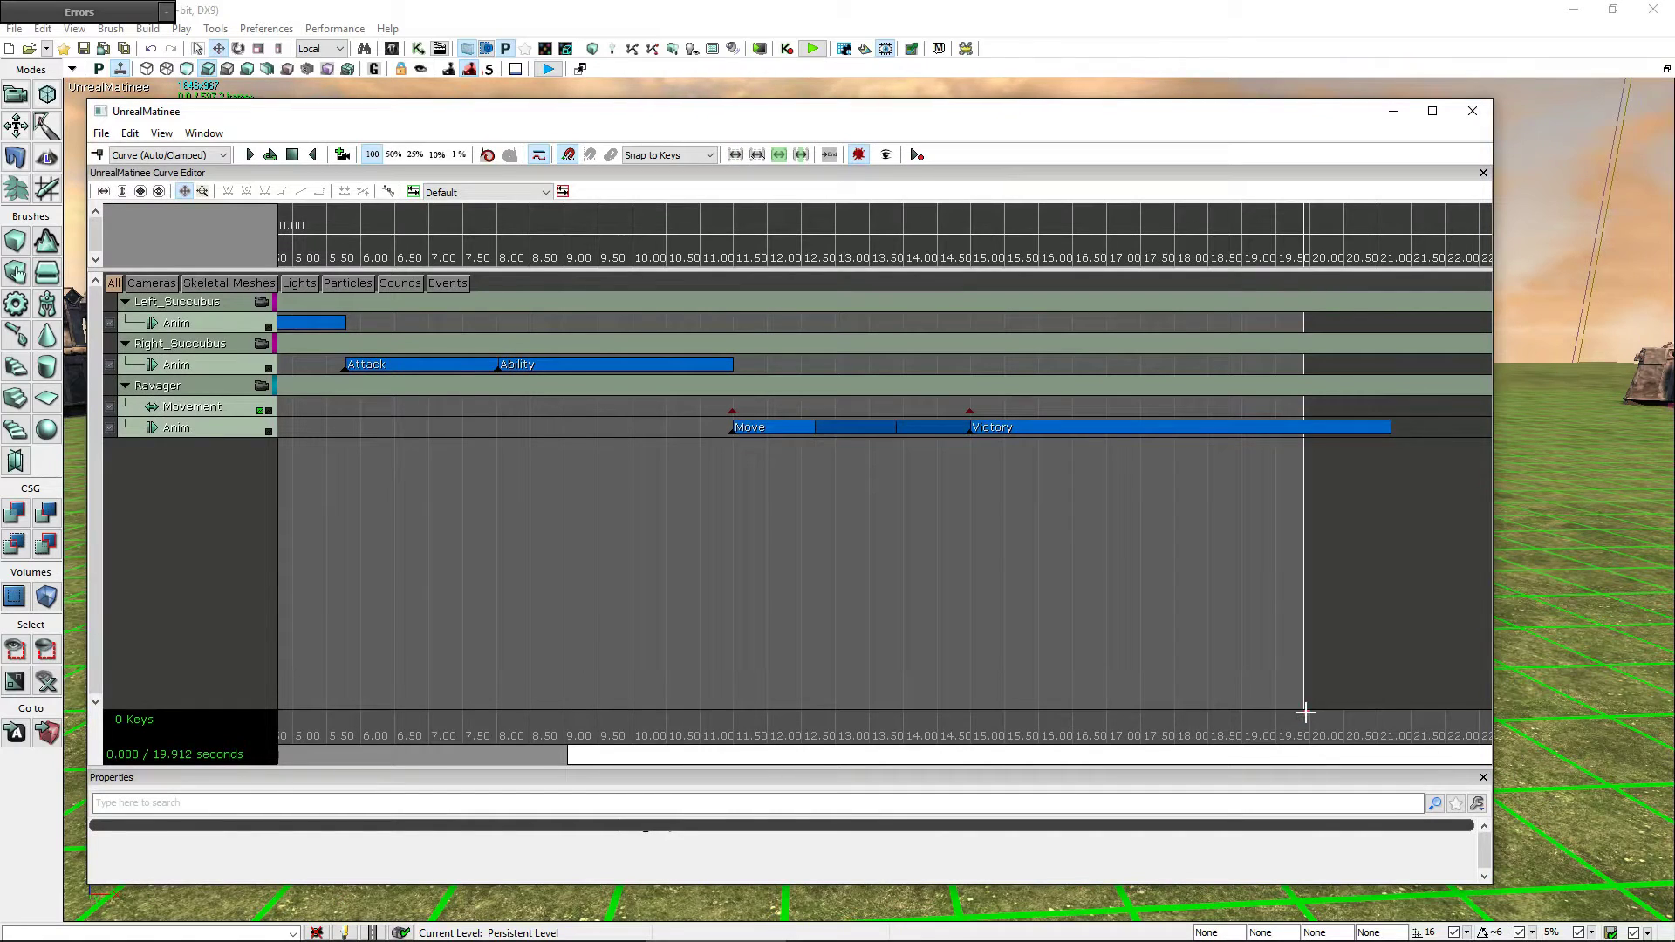
pyautogui.moveTo(1305, 714); pyautogui.dragTo(1376, 723)
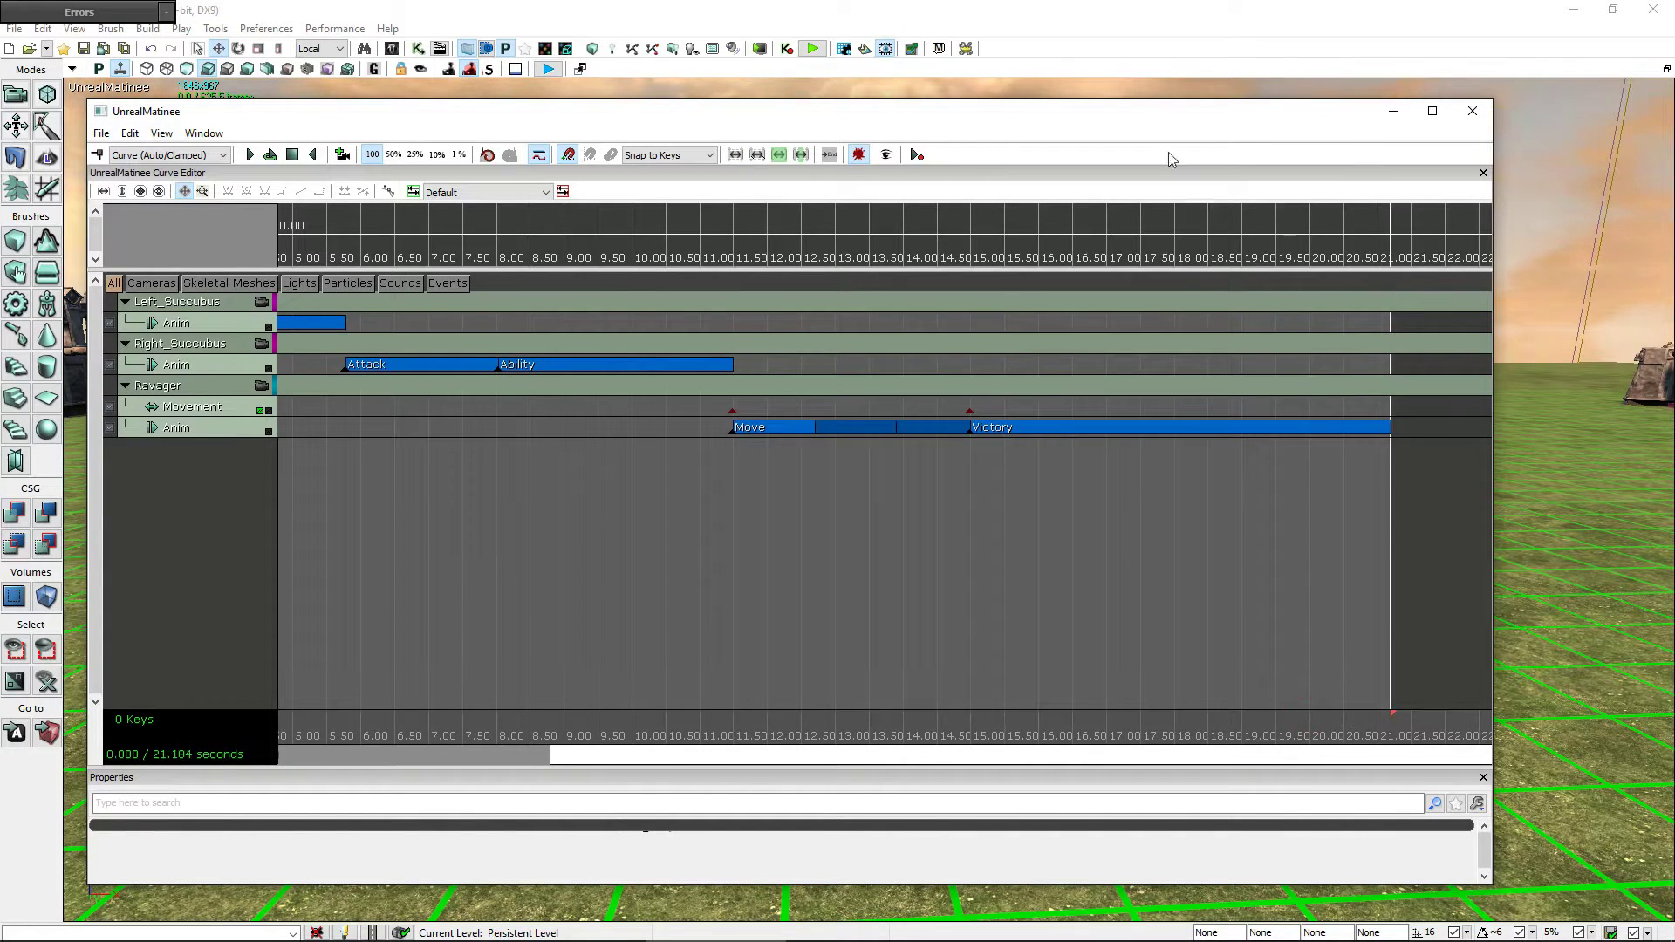
pyautogui.moveTo(1125, 120); pyautogui.dragTo(1186, 319)
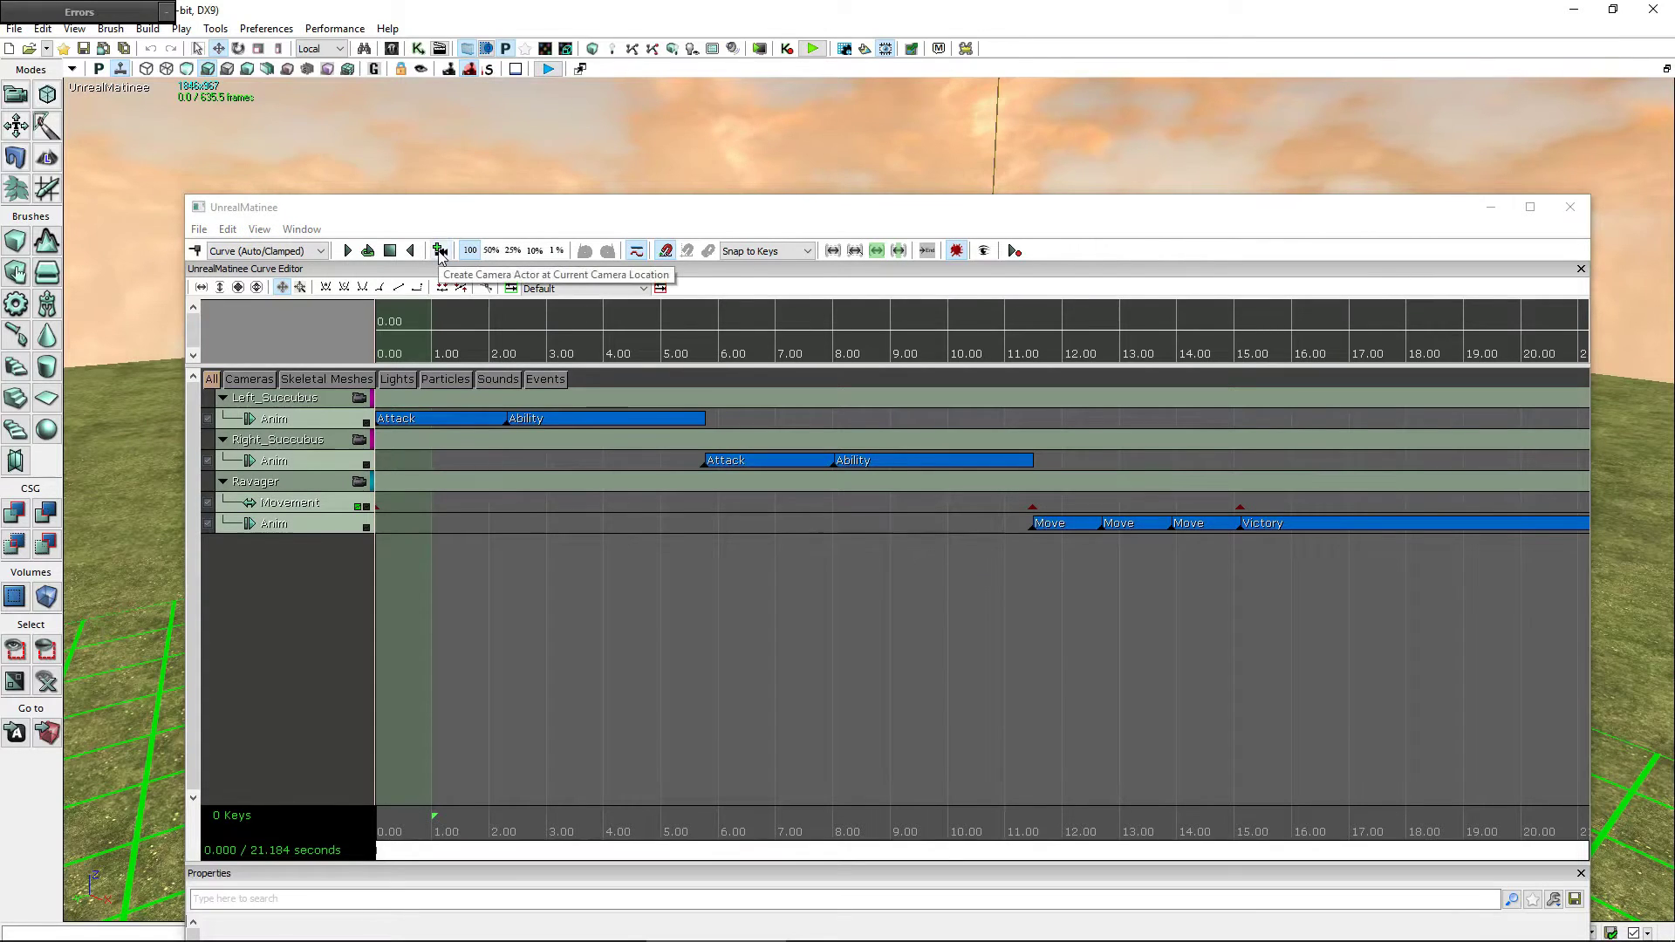
# - Create a camera group named Left_Camera at the current view and select its Movement track
pyautogui.click(441, 253)
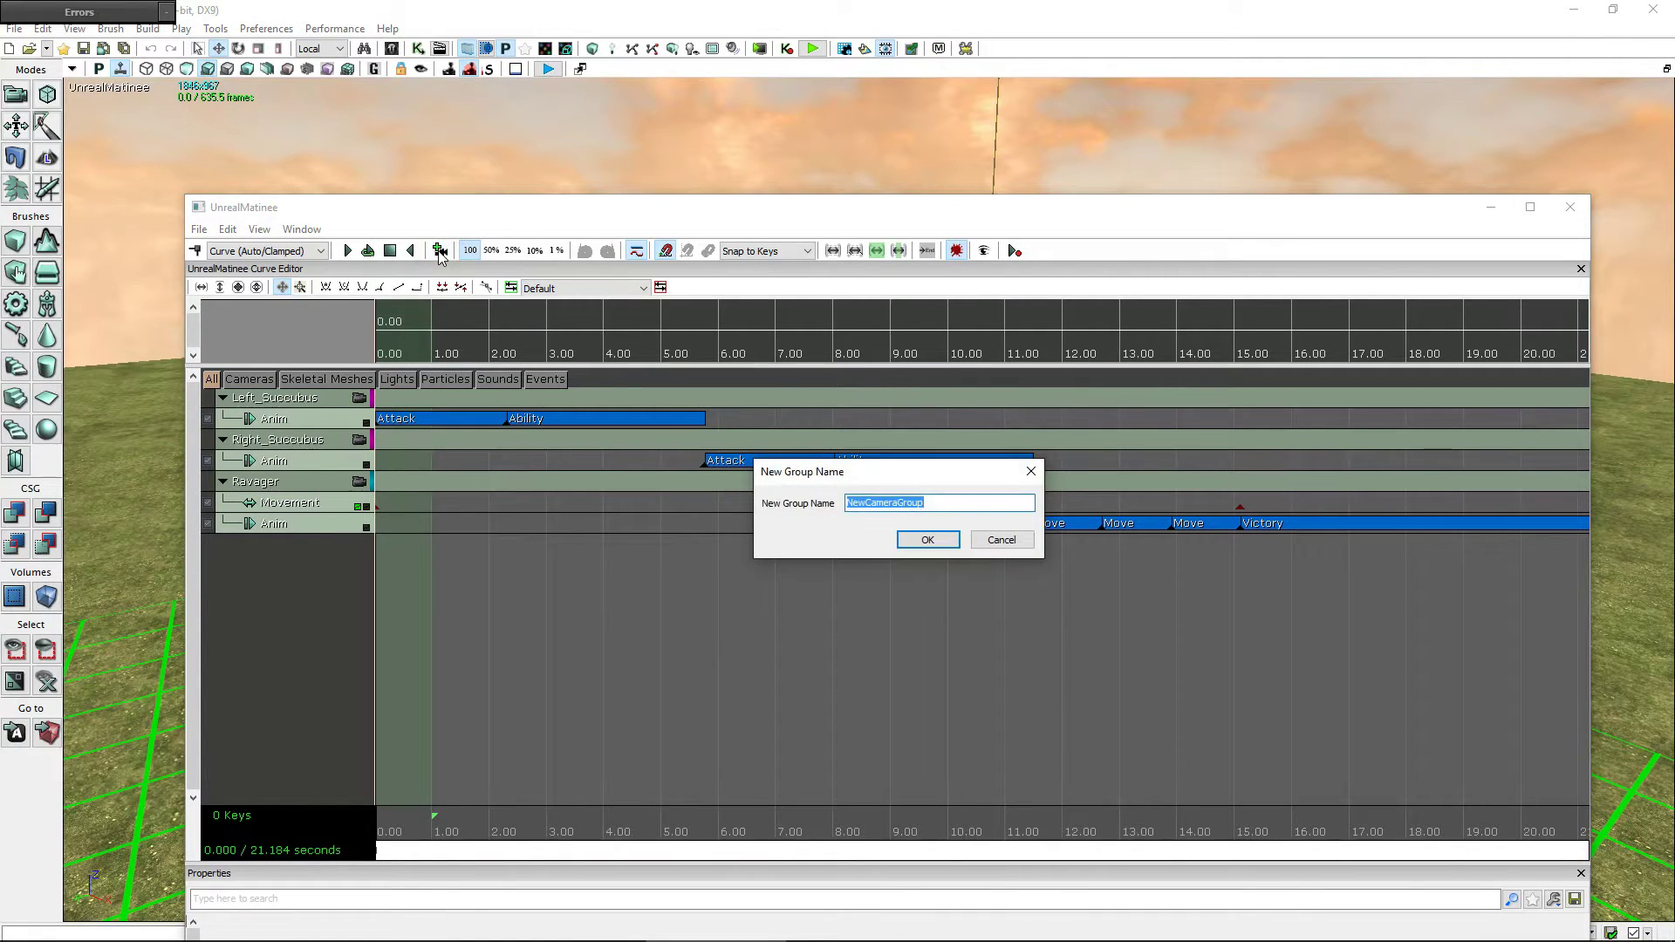
pyautogui.write('Left')
pyautogui.press('Return')
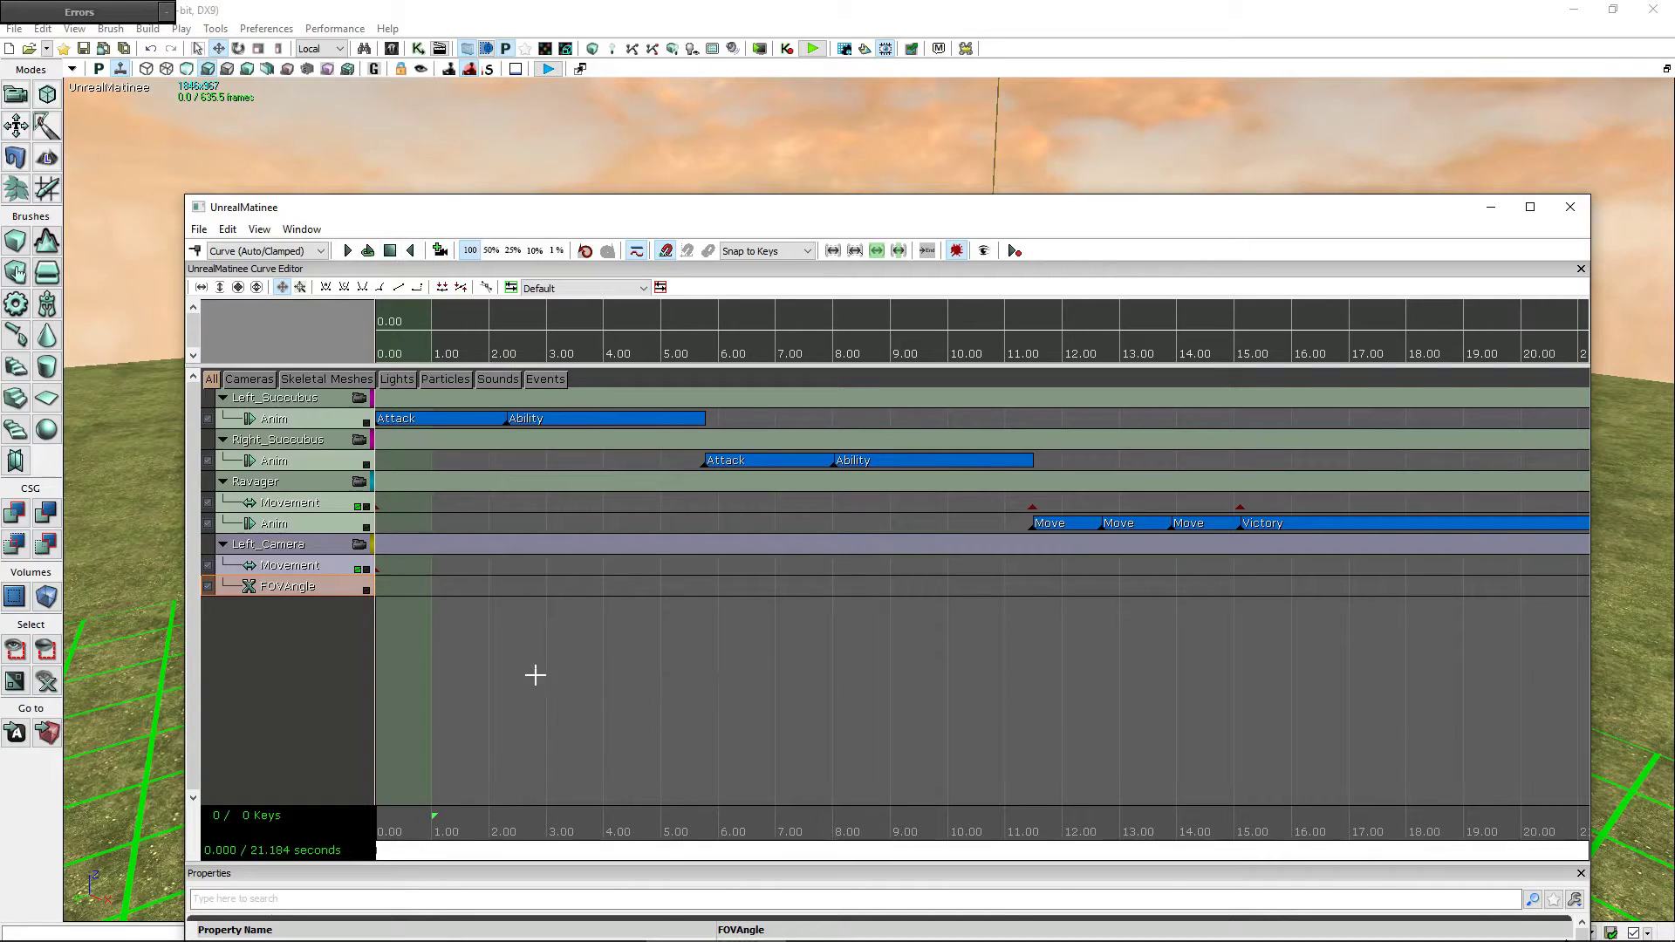
pyautogui.click(316, 573)
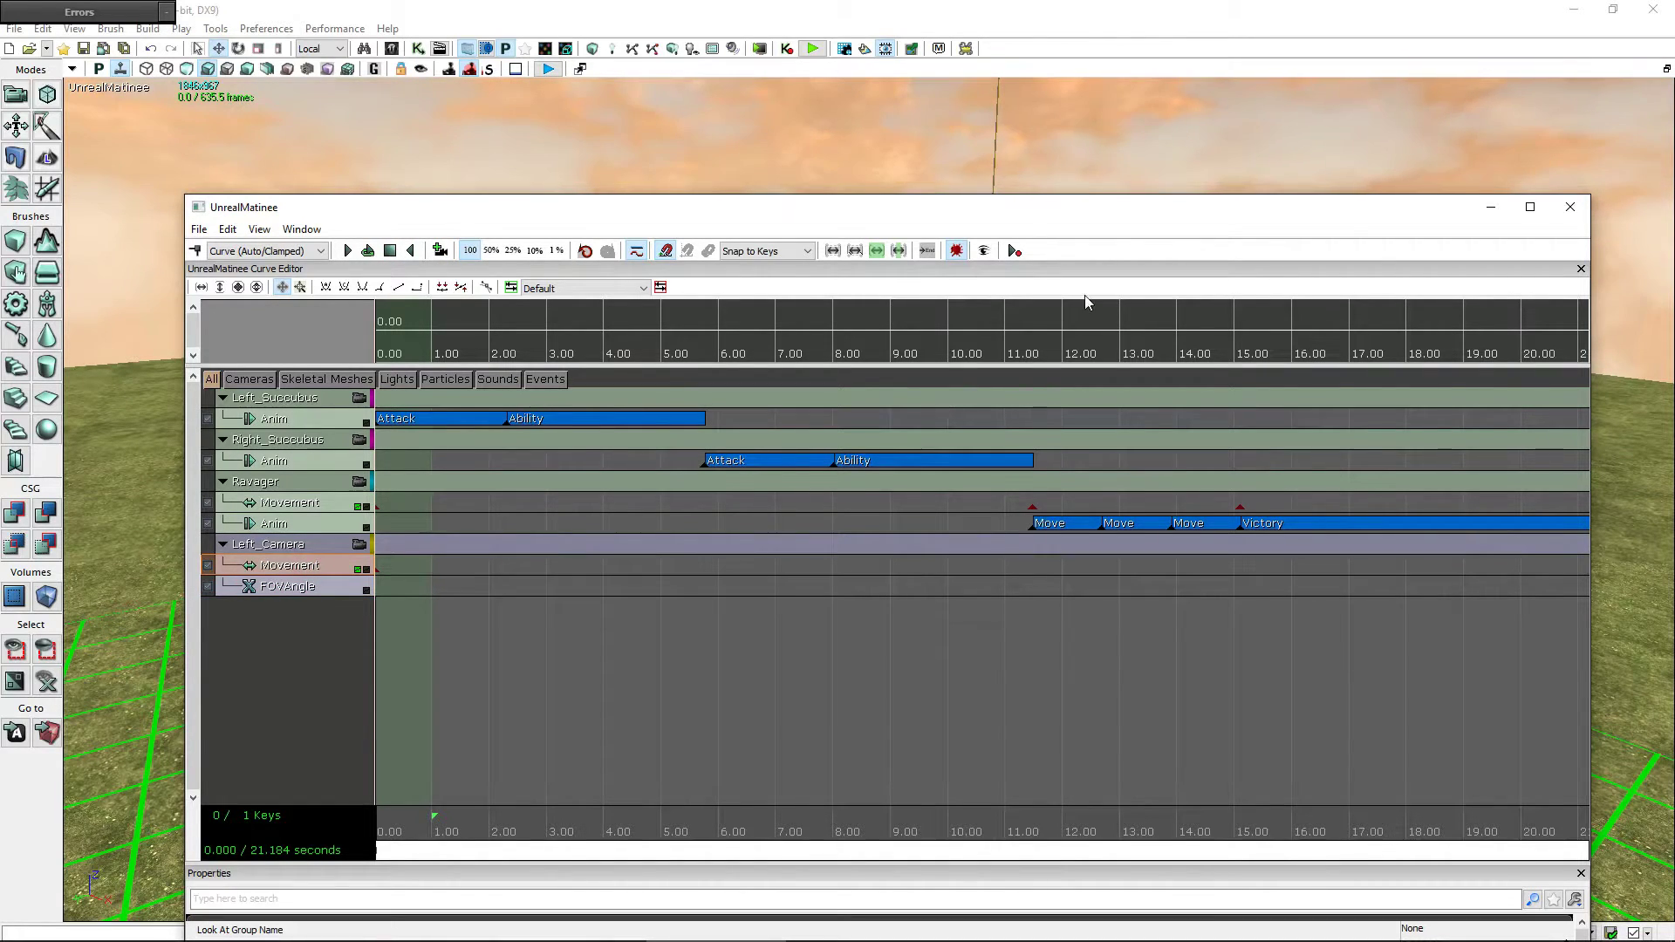
pyautogui.moveTo(1047, 207); pyautogui.dragTo(1085, 807)
pyautogui.moveTo(1182, 456)
pyautogui.mouseDown()
pyautogui.moveTo(1135, 410)
pyautogui.moveTo(1003, 410)
pyautogui.mouseUp()
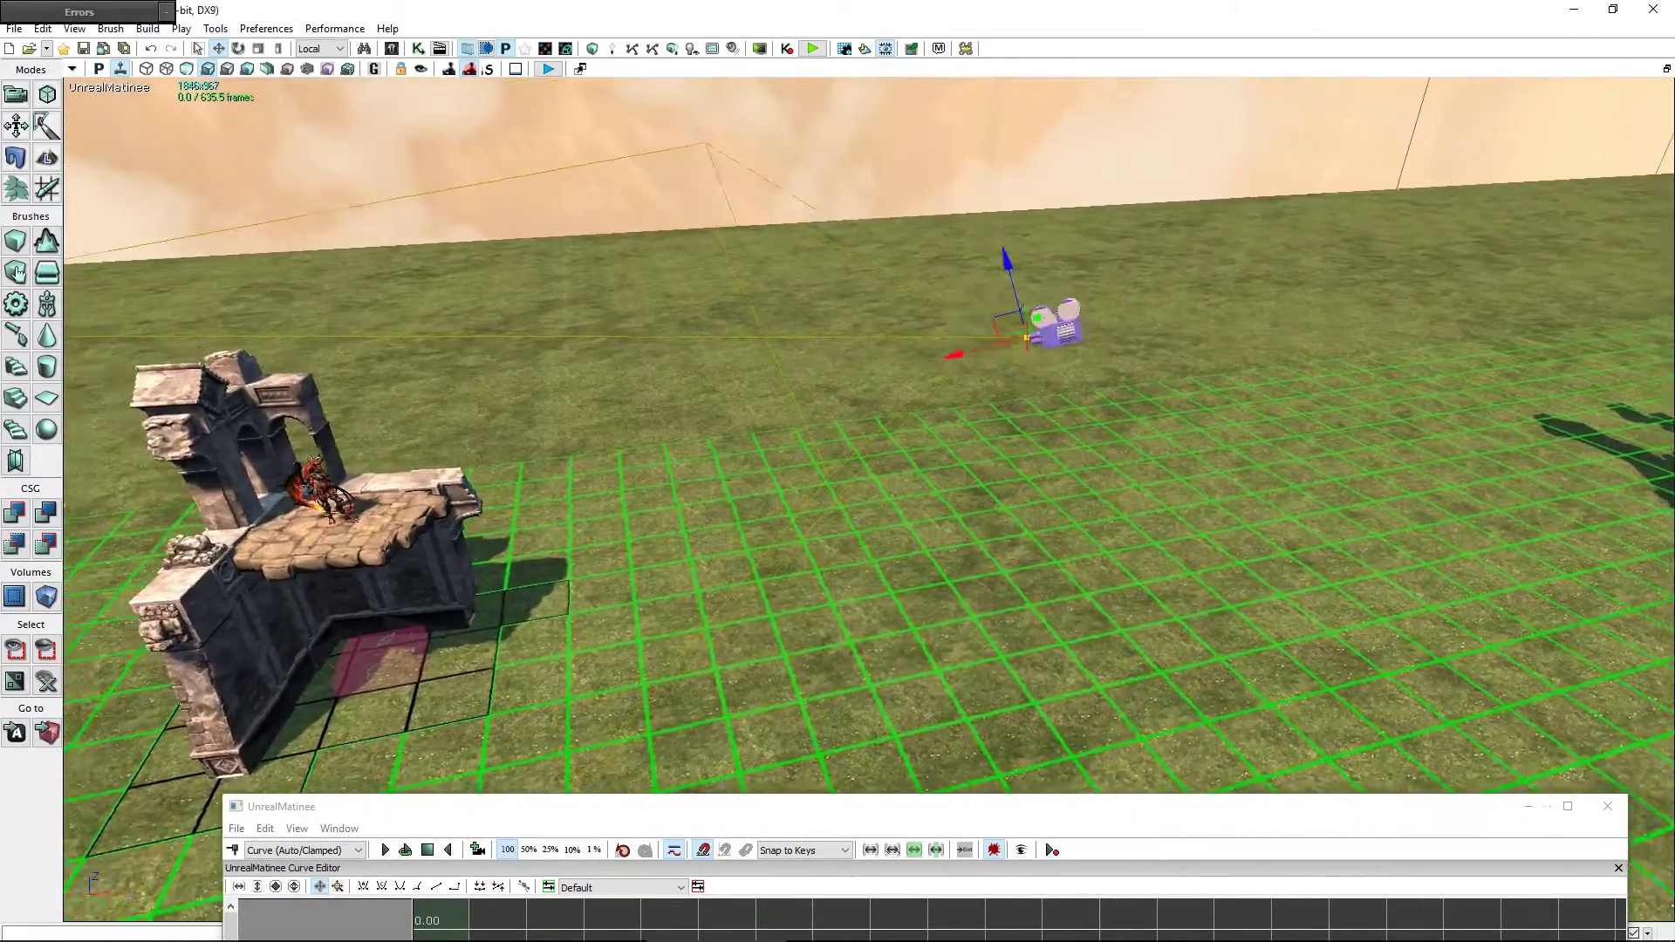
# - Play the sequence briefly, then set the time to 2.328 seconds
pyautogui.moveTo(1175, 513); pyautogui.dragTo(1174, 513)
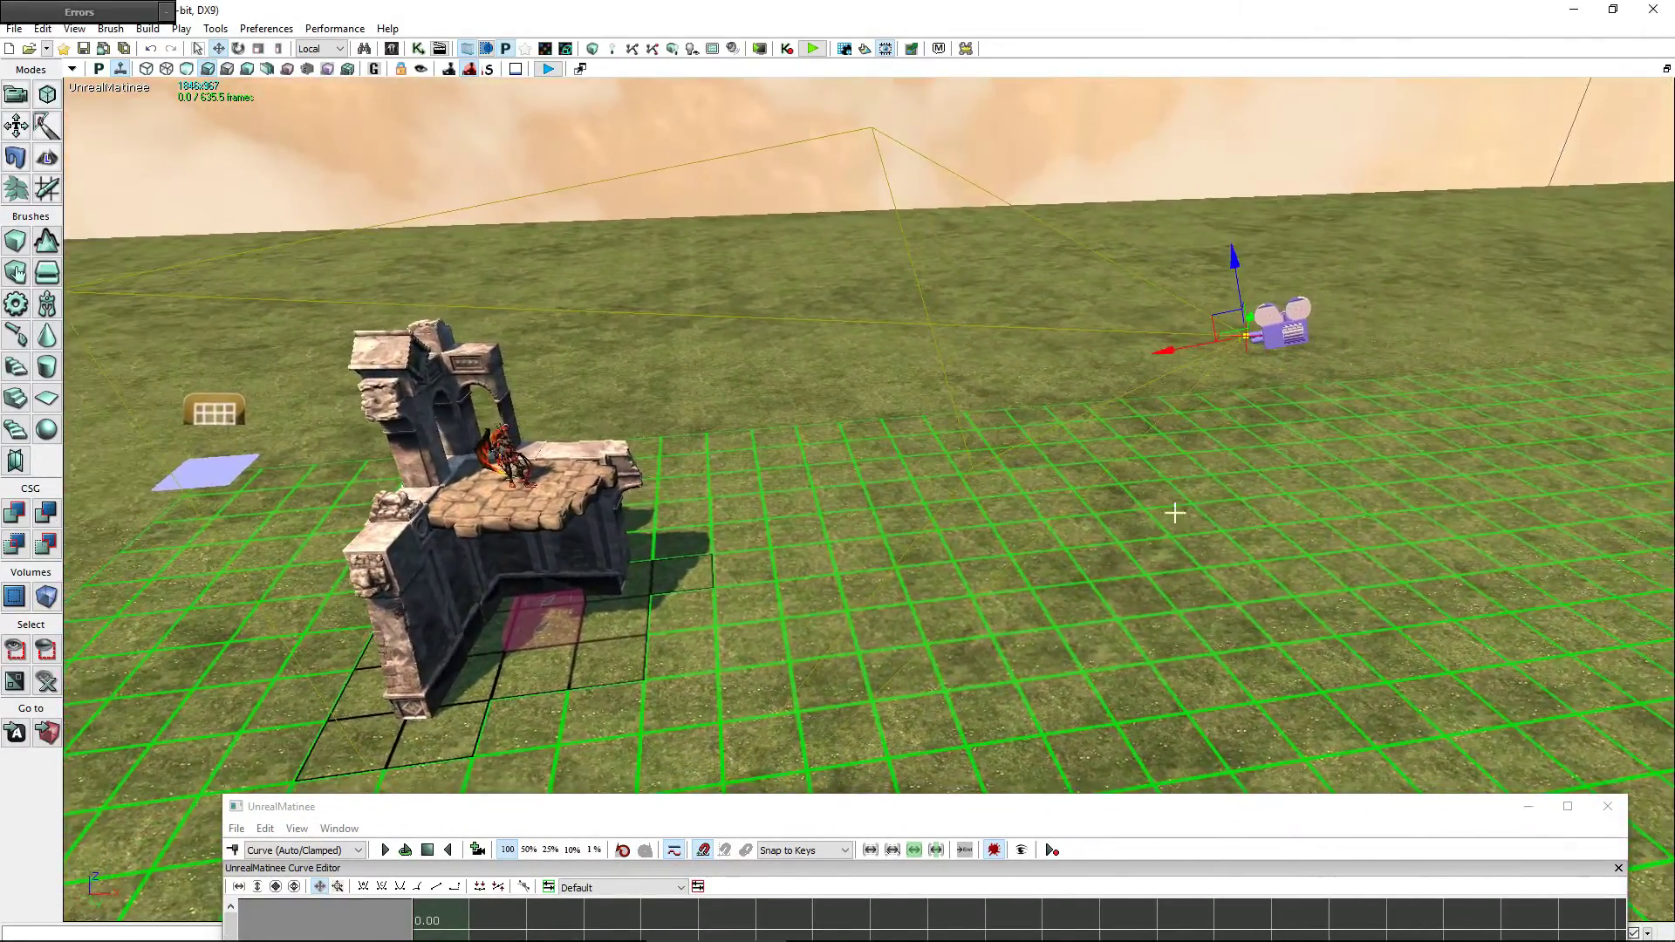
pyautogui.moveTo(1070, 807); pyautogui.dragTo(1100, 194)
pyautogui.click(989, 198)
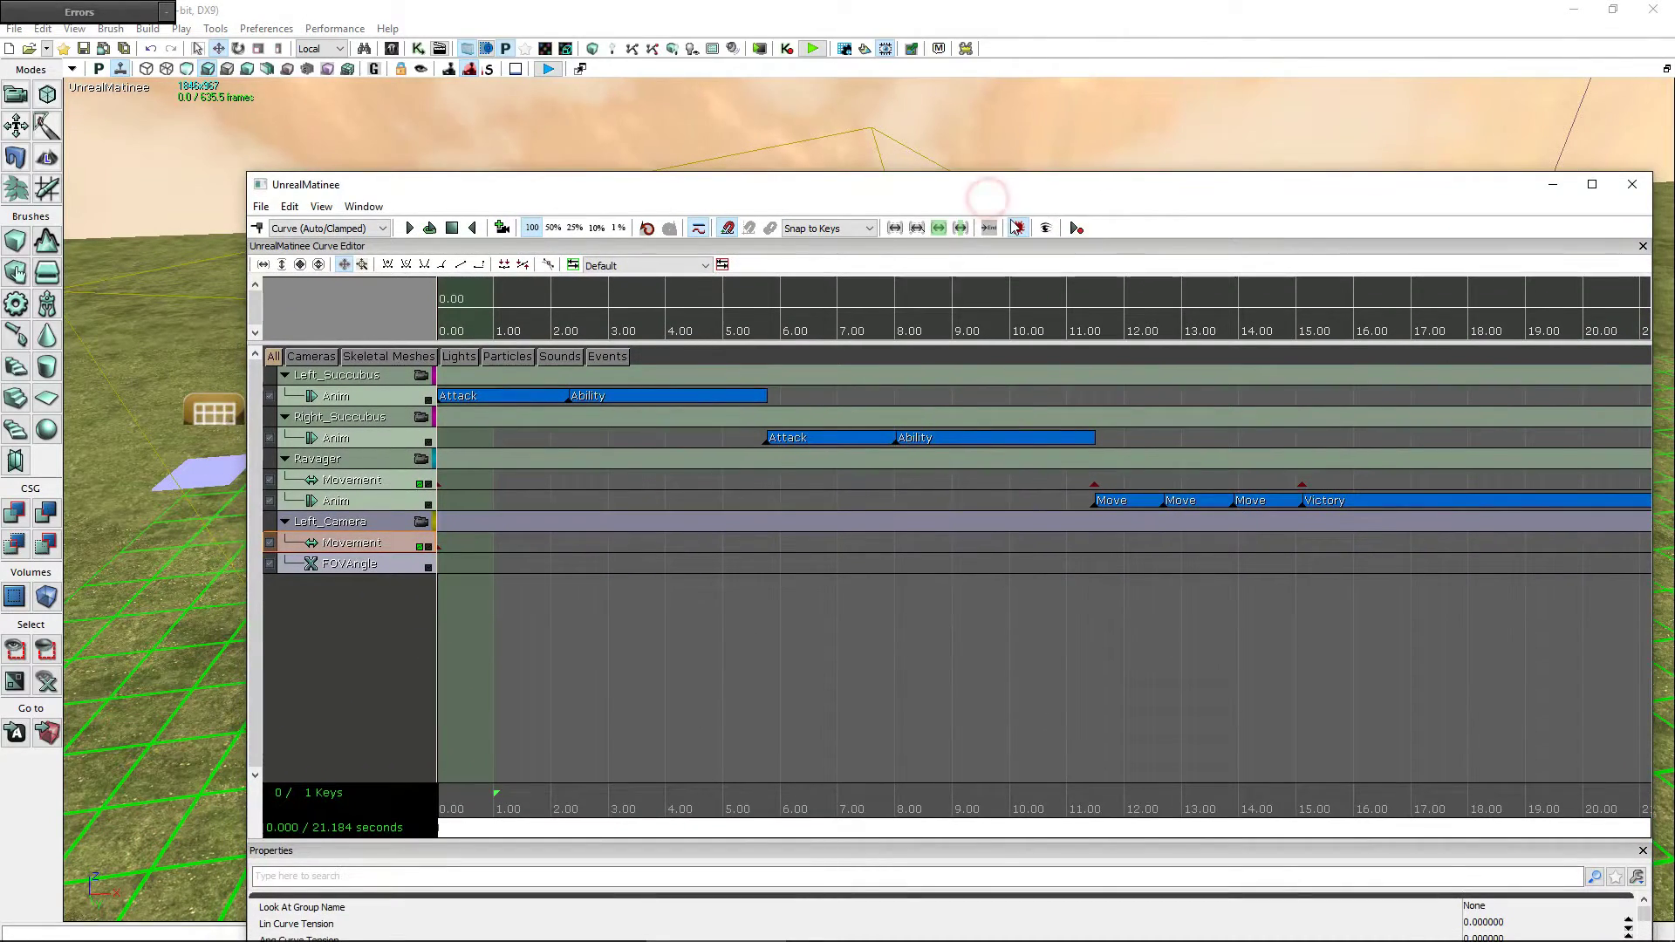
pyautogui.click(1015, 227)
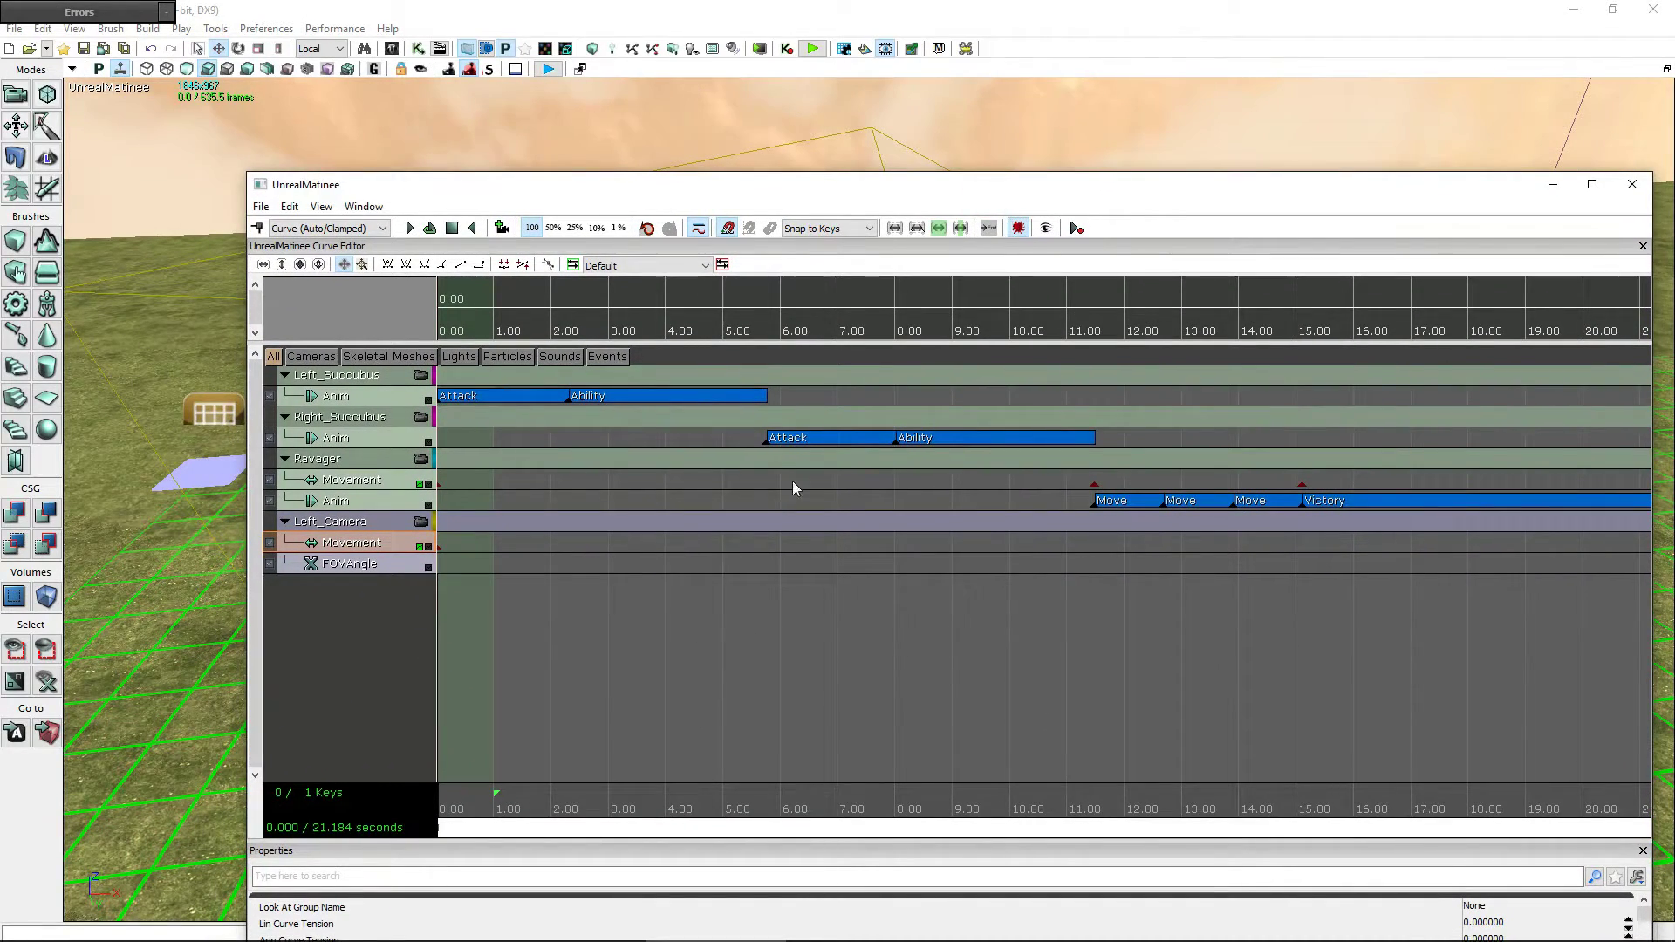
pyautogui.click(410, 228)
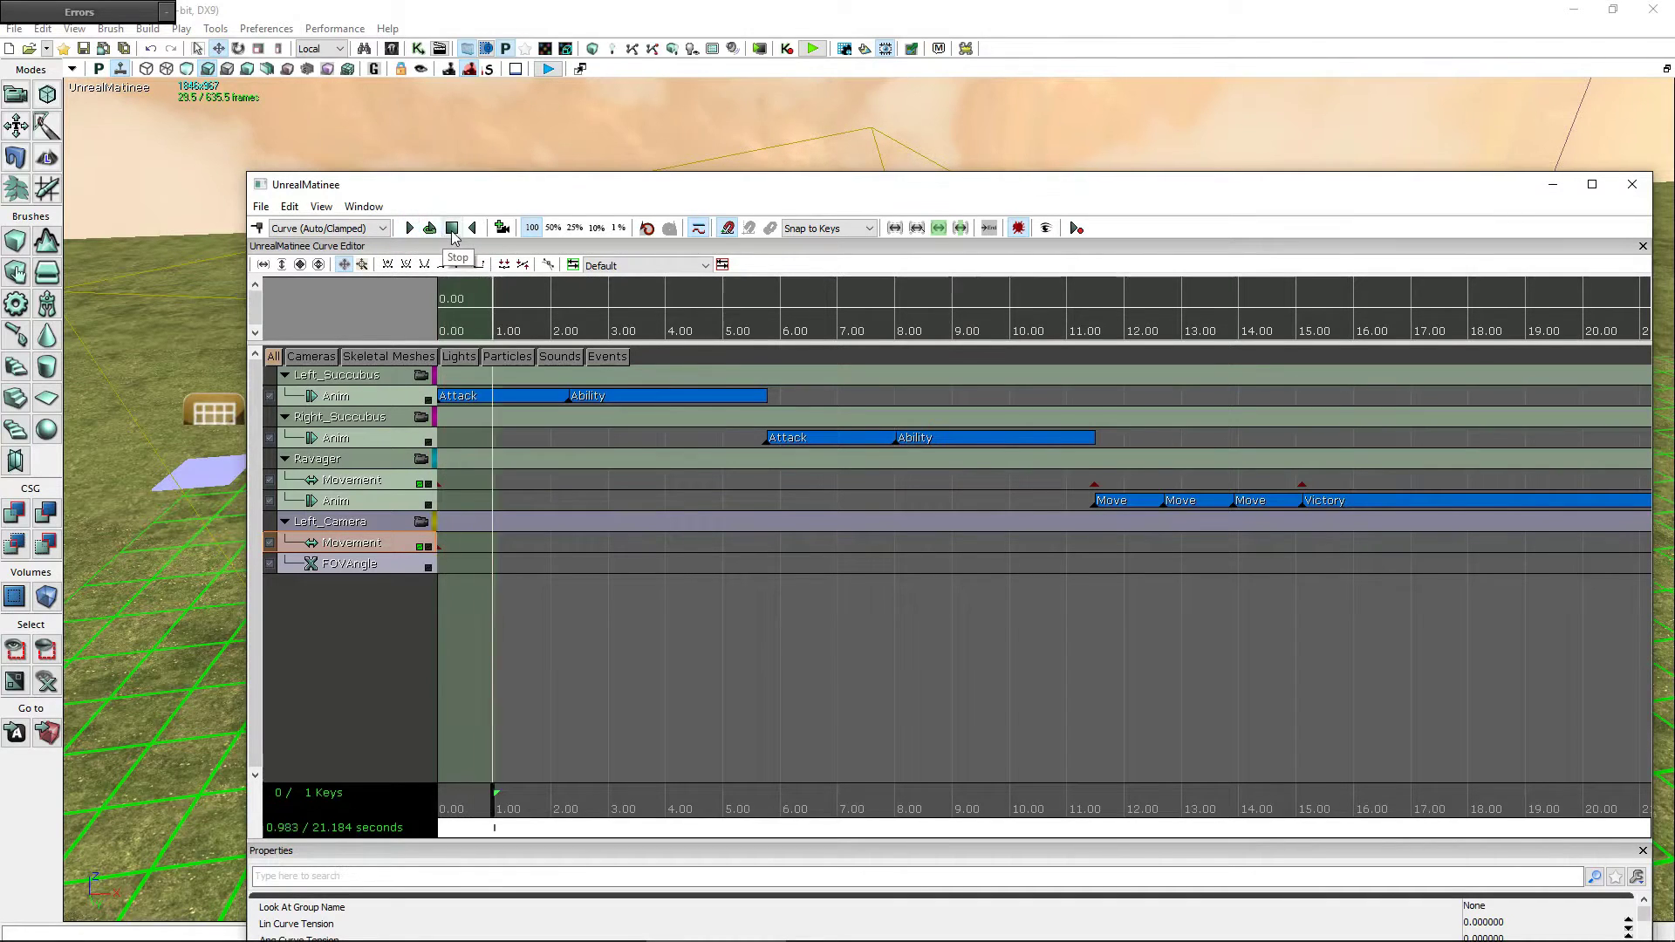
pyautogui.click(453, 230)
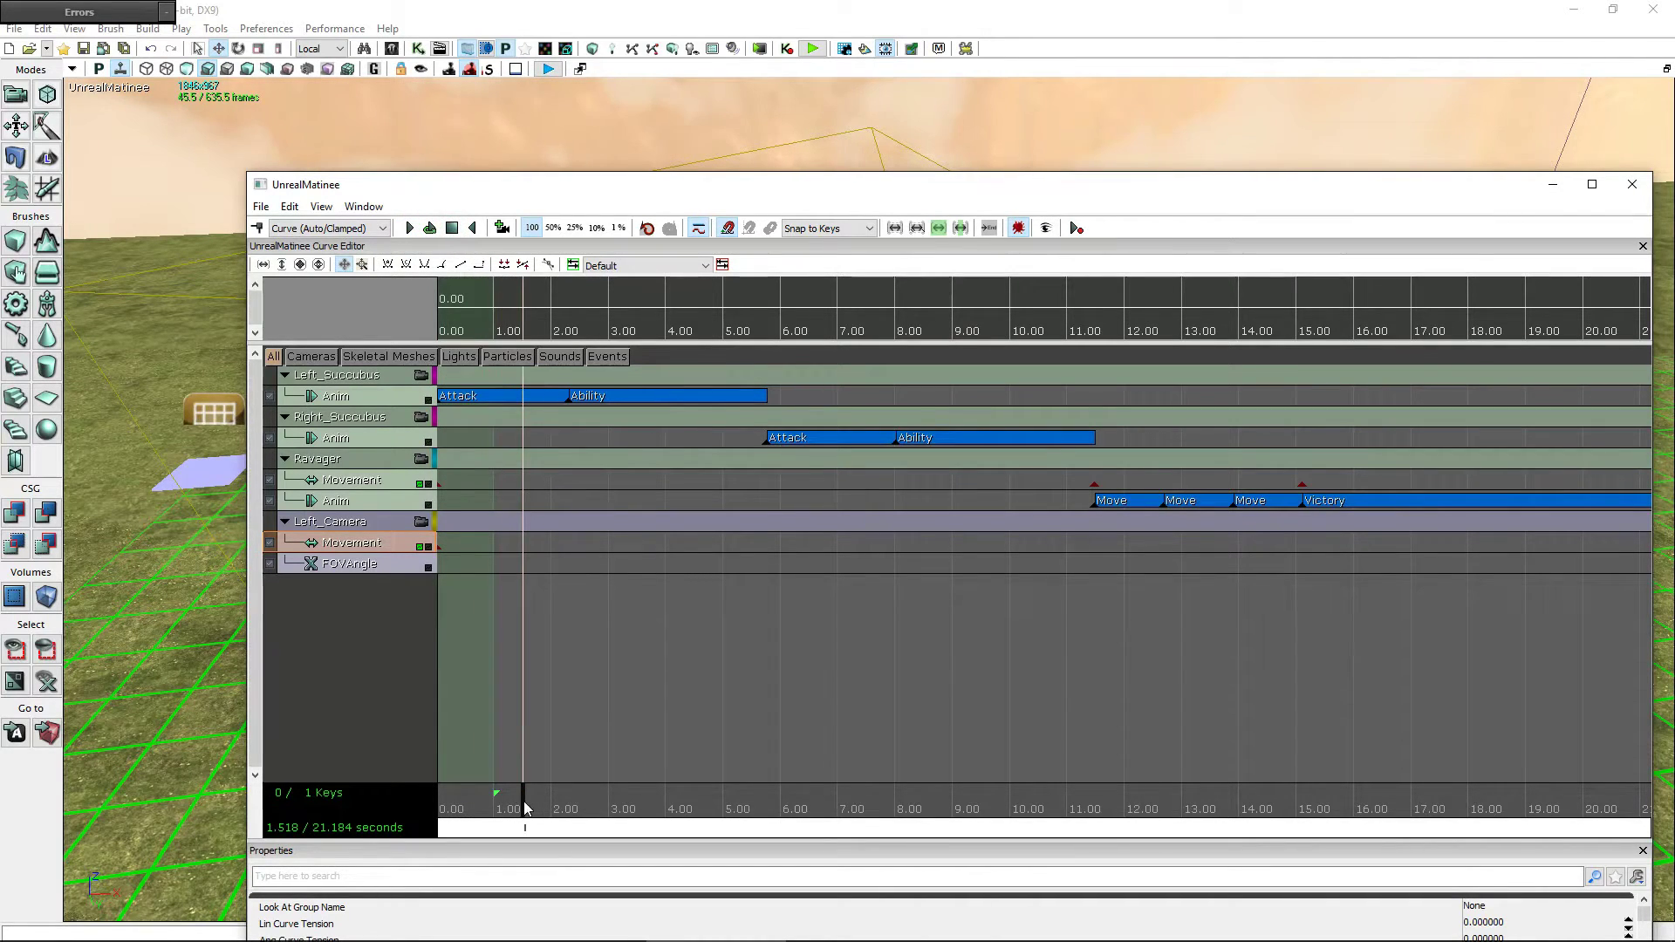
pyautogui.moveTo(524, 804); pyautogui.dragTo(572, 809)
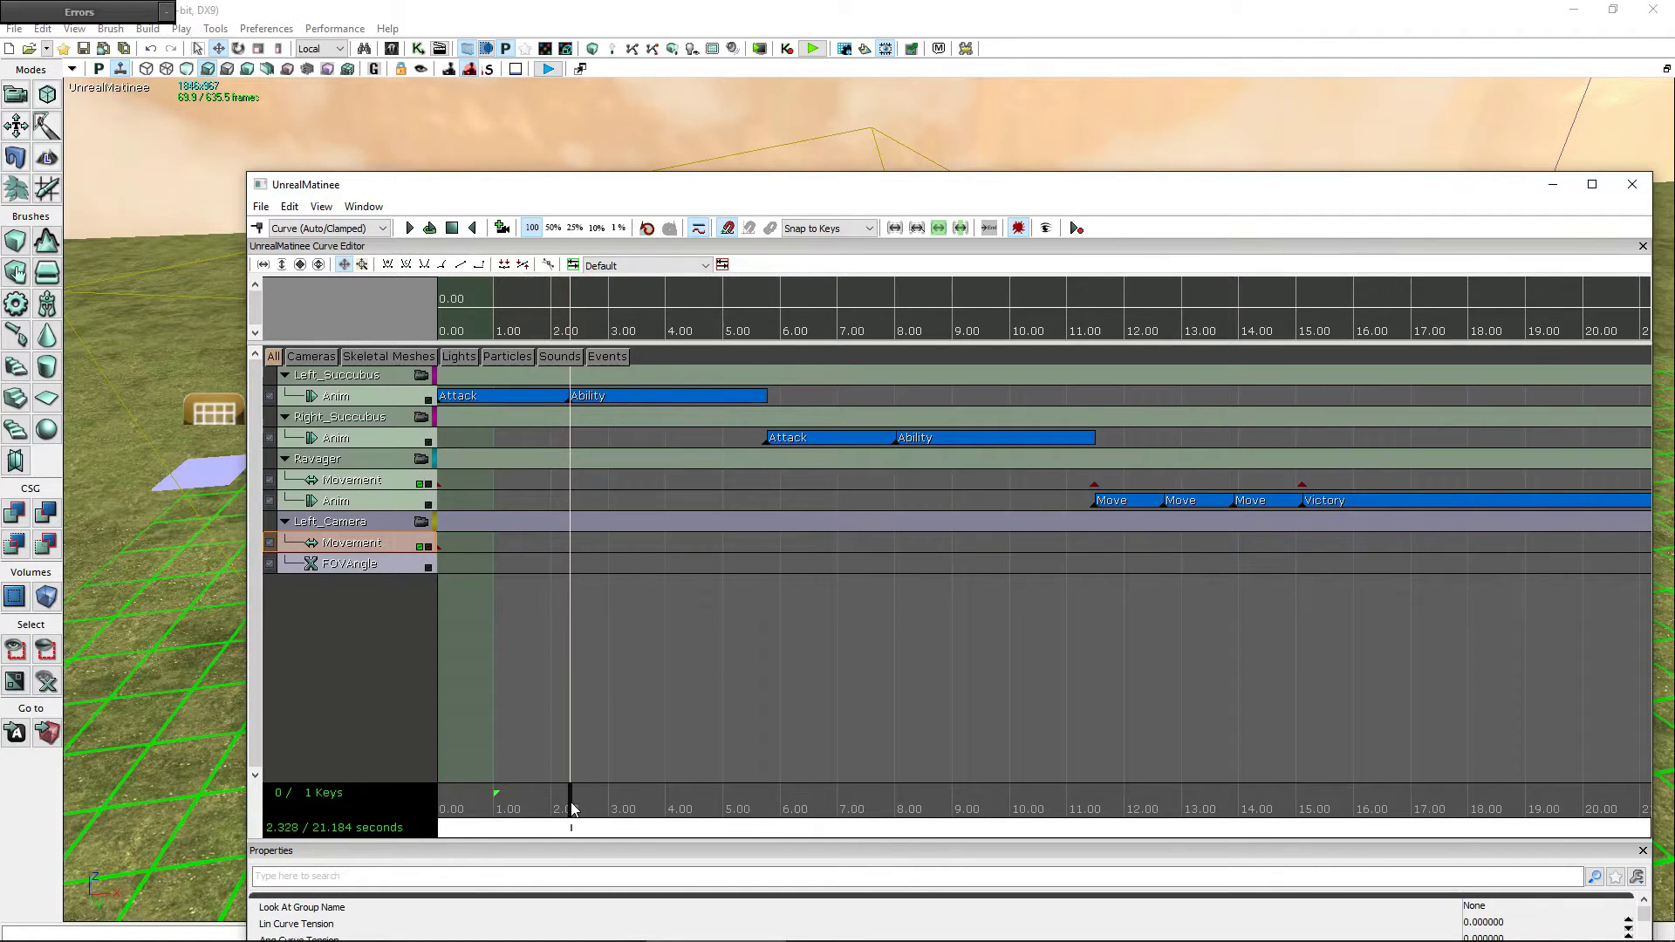
pyautogui.click(1098, 198)
# - Move the Left_Camera actor left along X to key it, then preview the move
pyautogui.moveTo(1094, 189); pyautogui.dragTo(1194, 696)
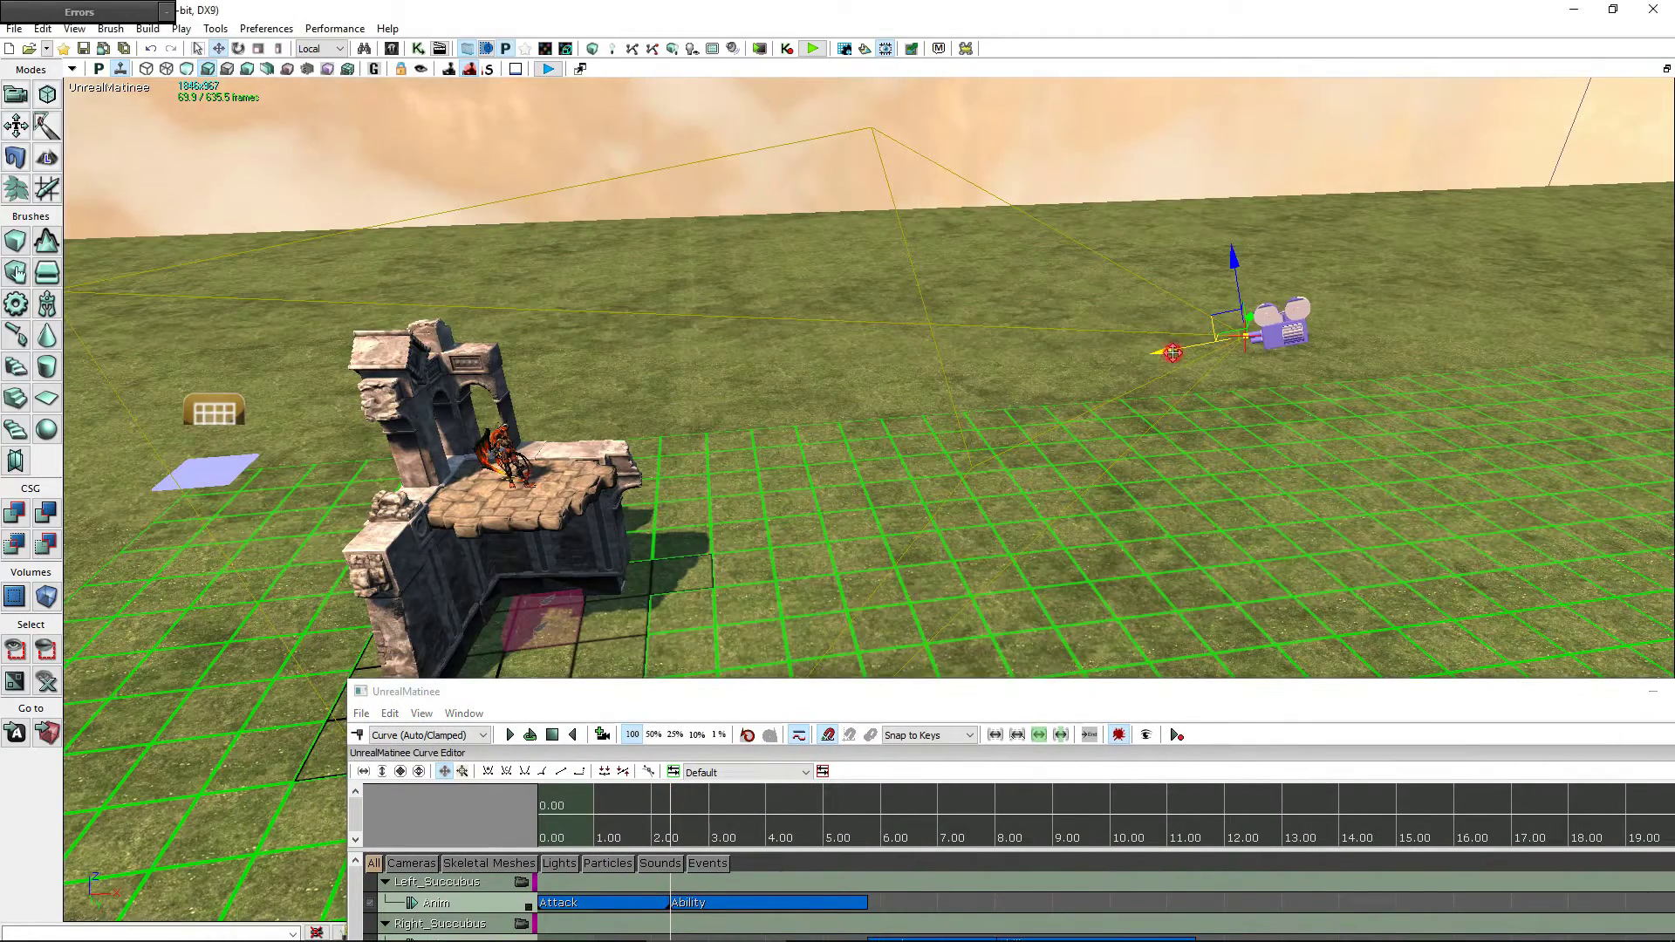
pyautogui.moveTo(1170, 352); pyautogui.dragTo(943, 397)
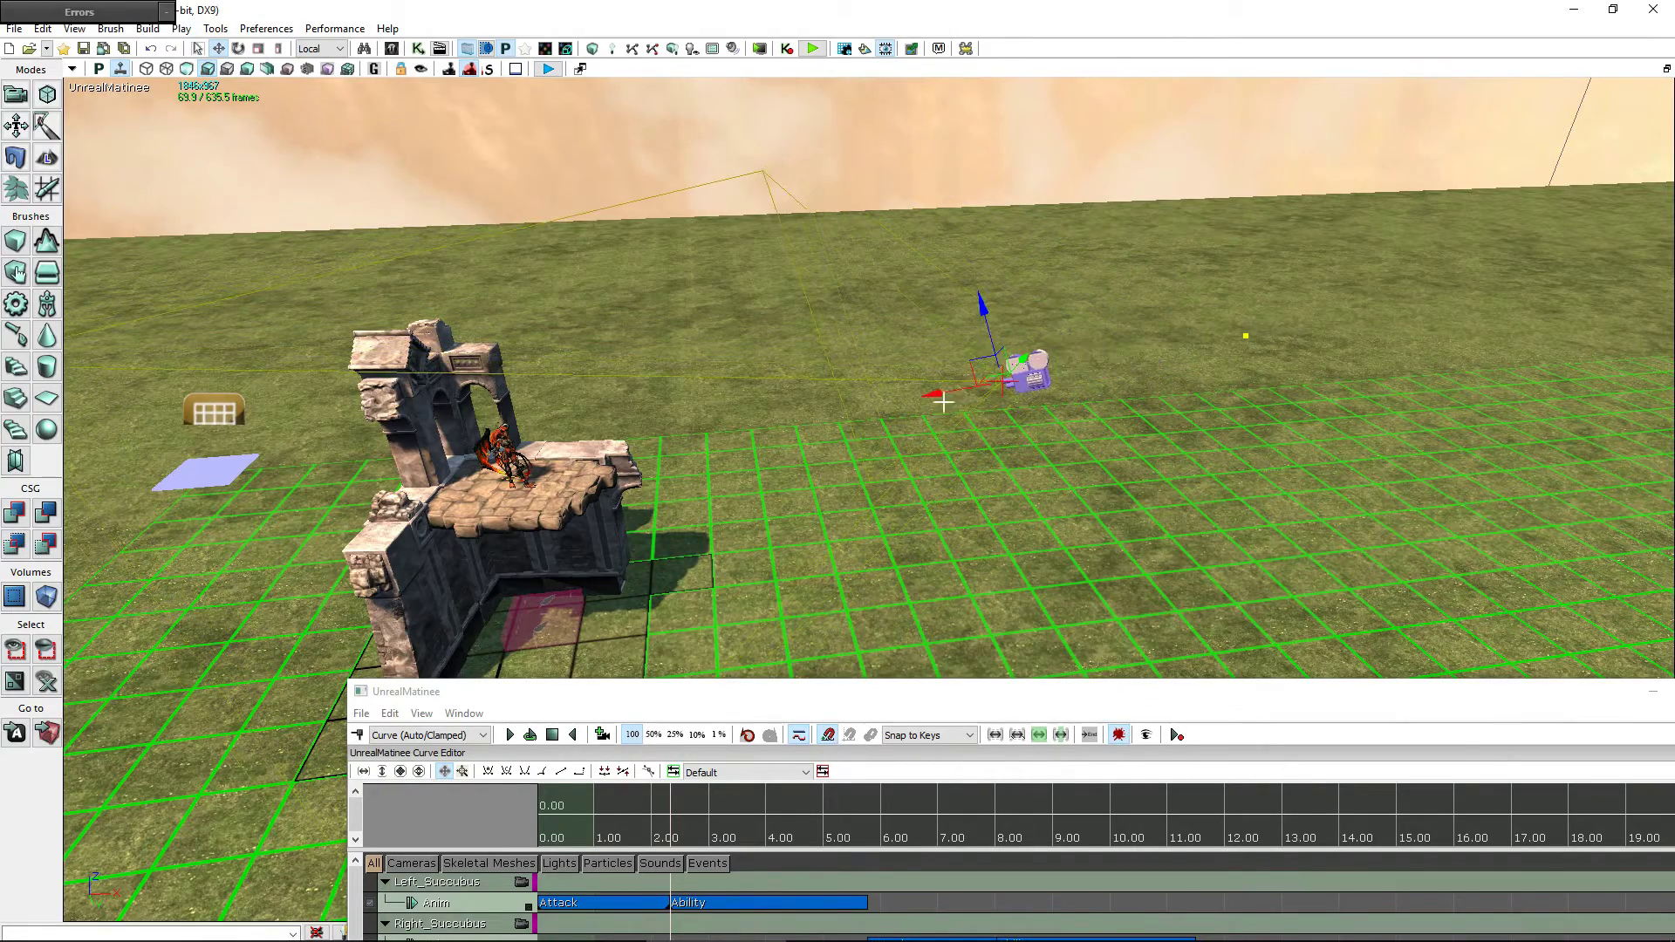
pyautogui.click(371, 748)
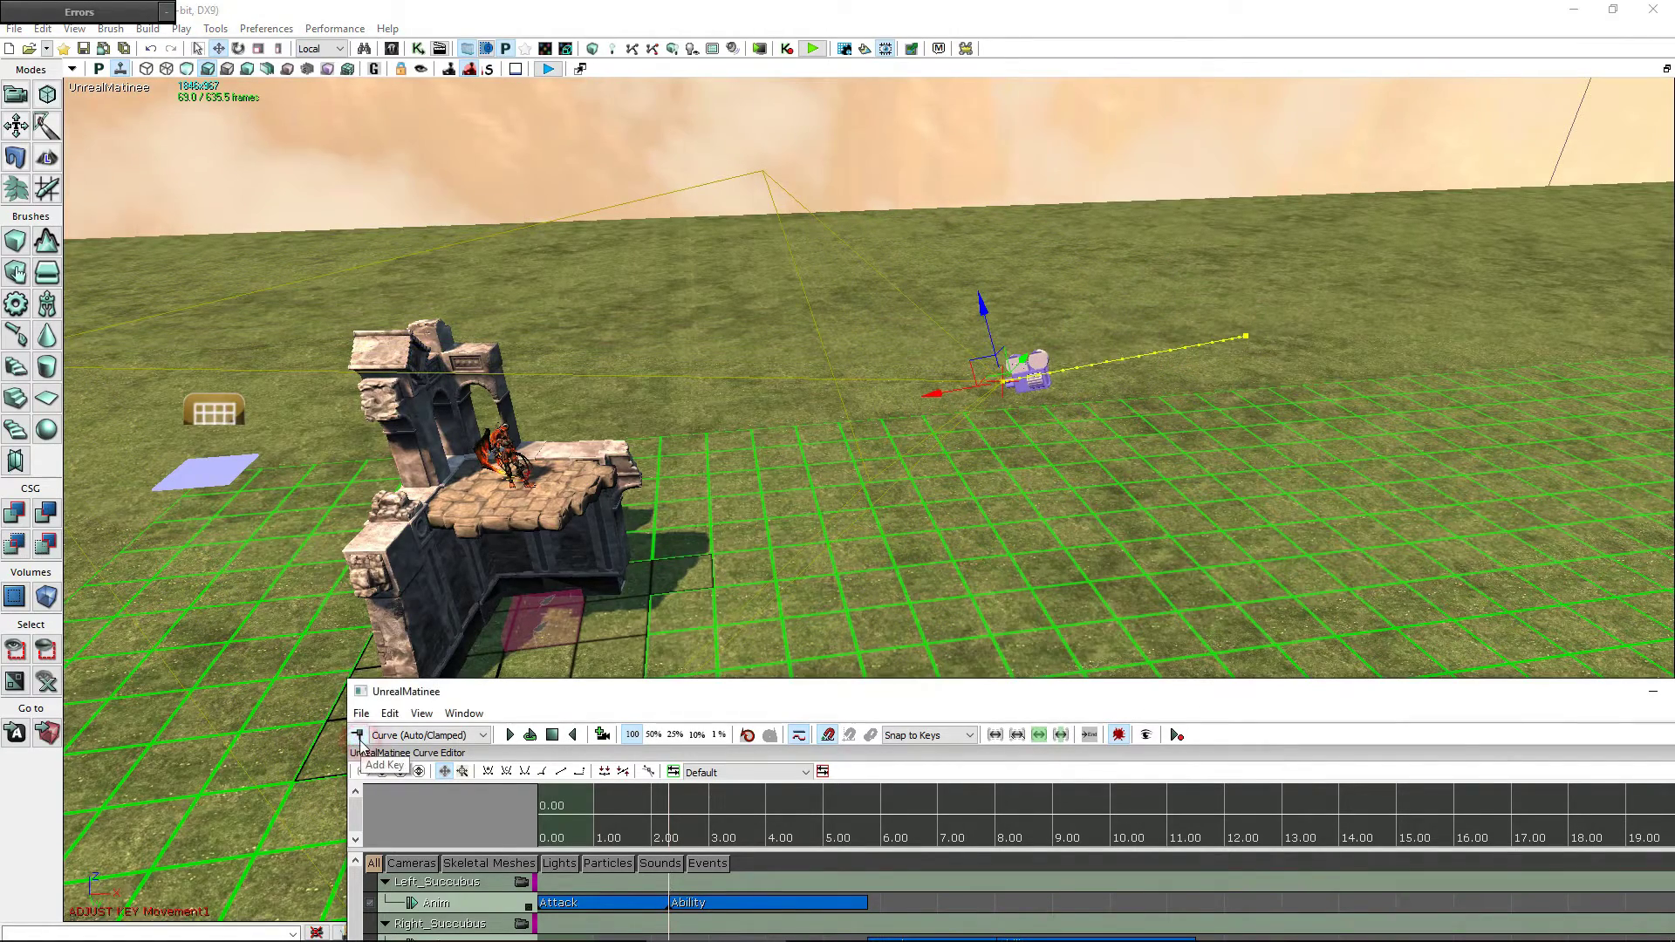
pyautogui.click(551, 738)
pyautogui.click(511, 738)
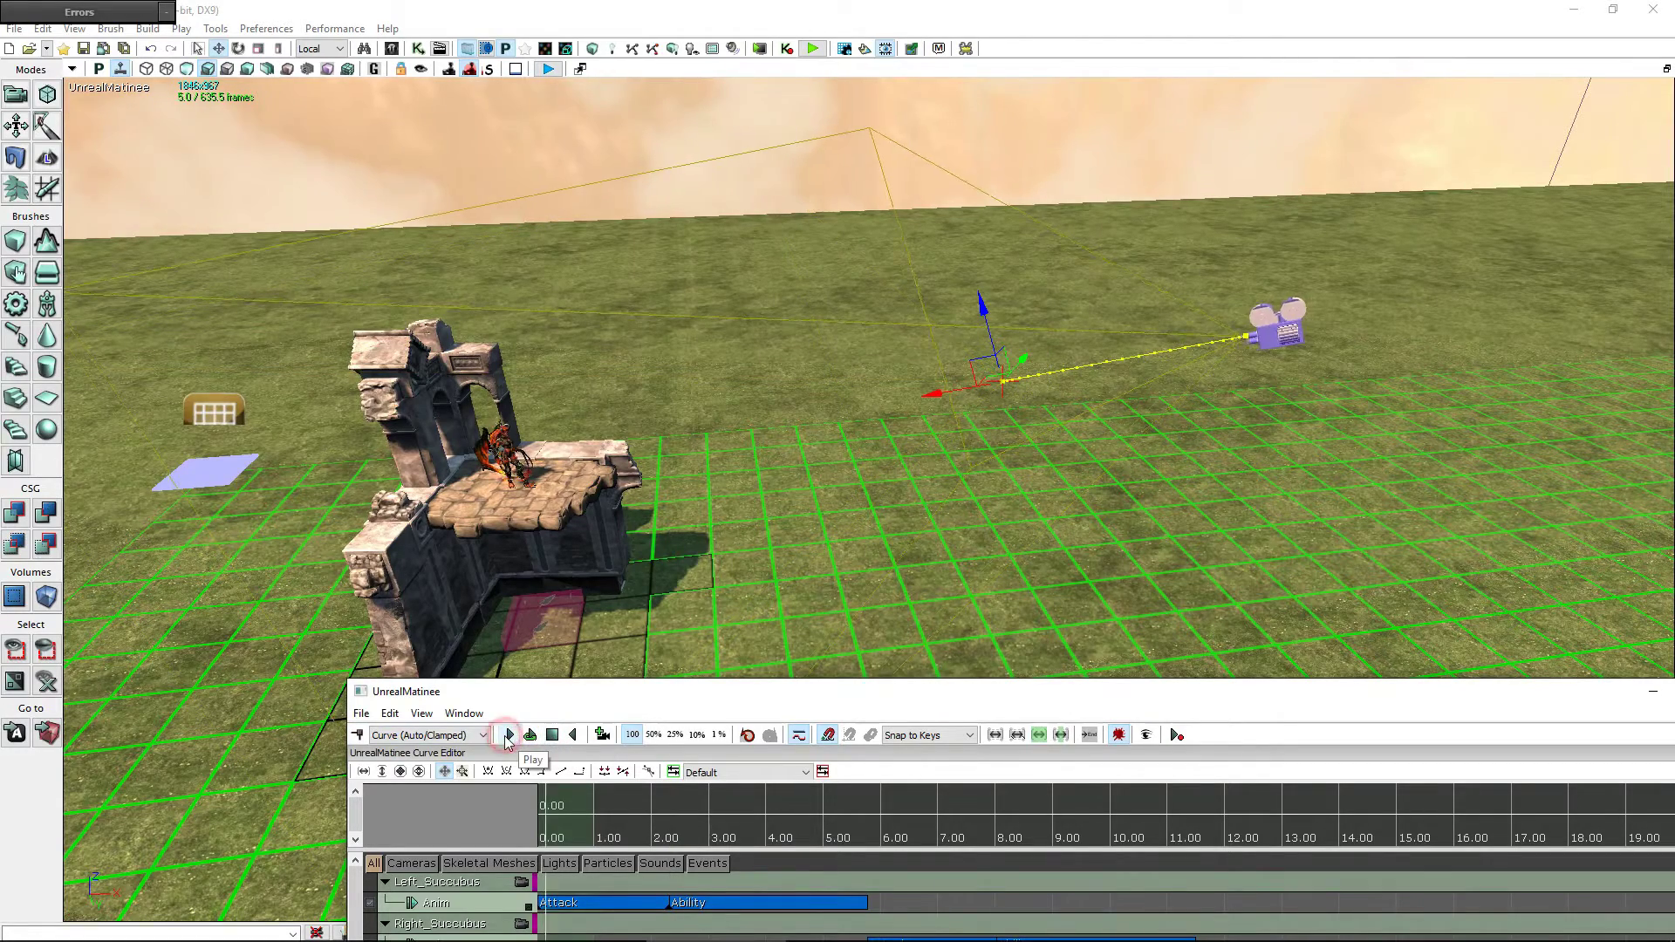
pyautogui.click(552, 735)
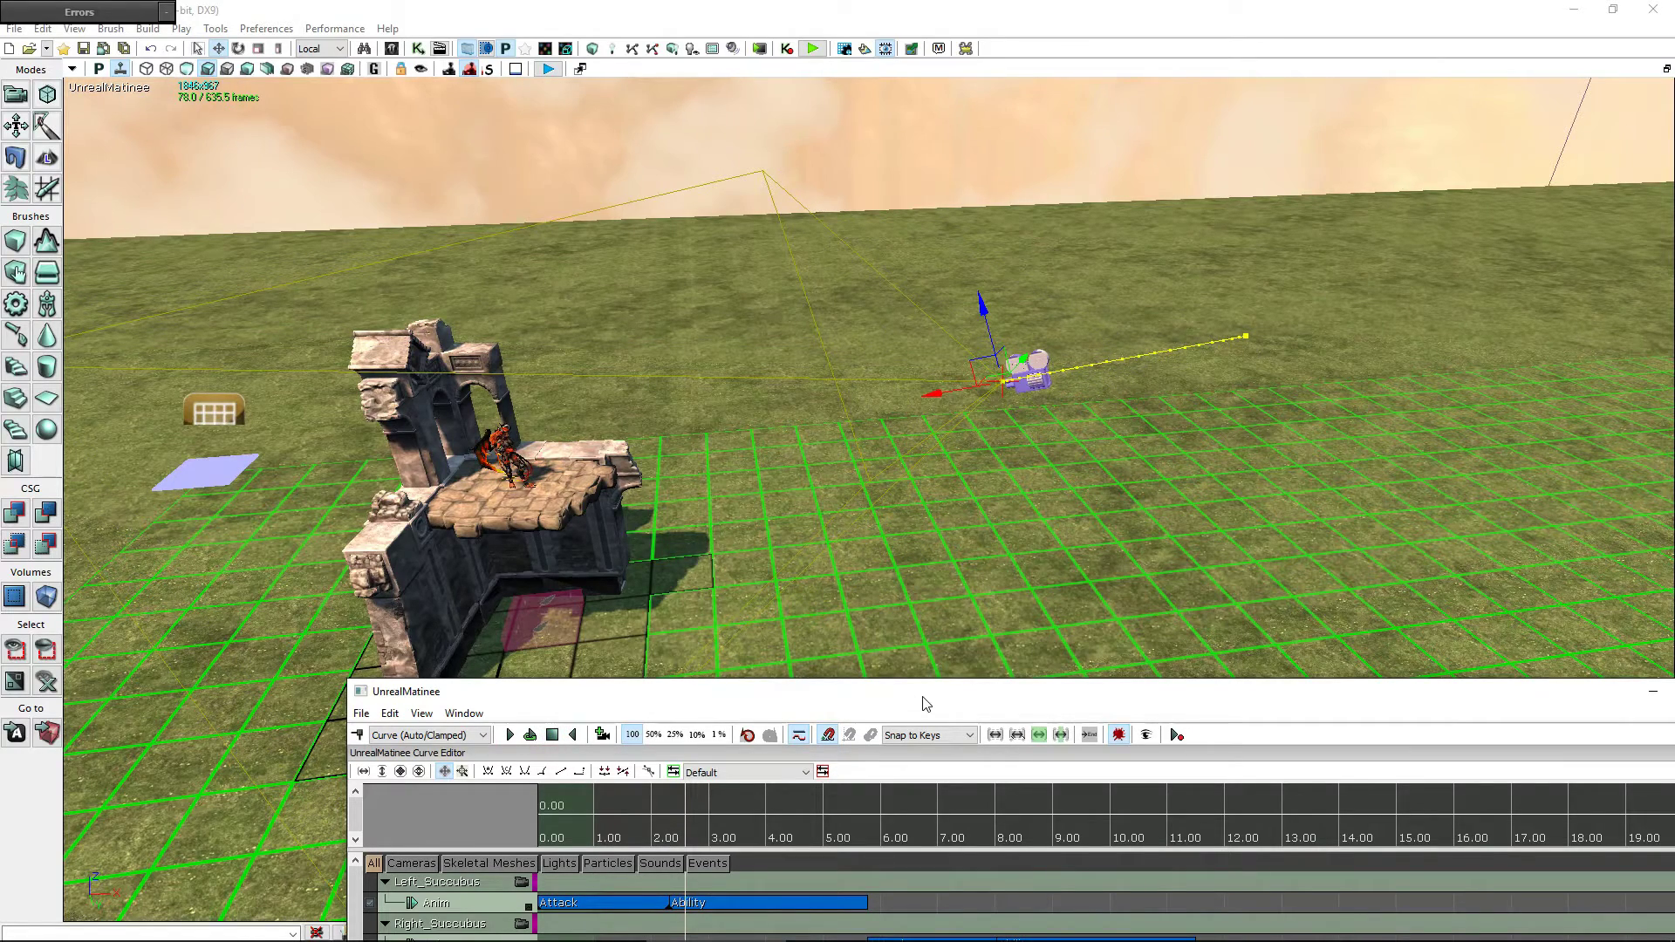
pyautogui.moveTo(931, 699); pyautogui.dragTo(943, 201)
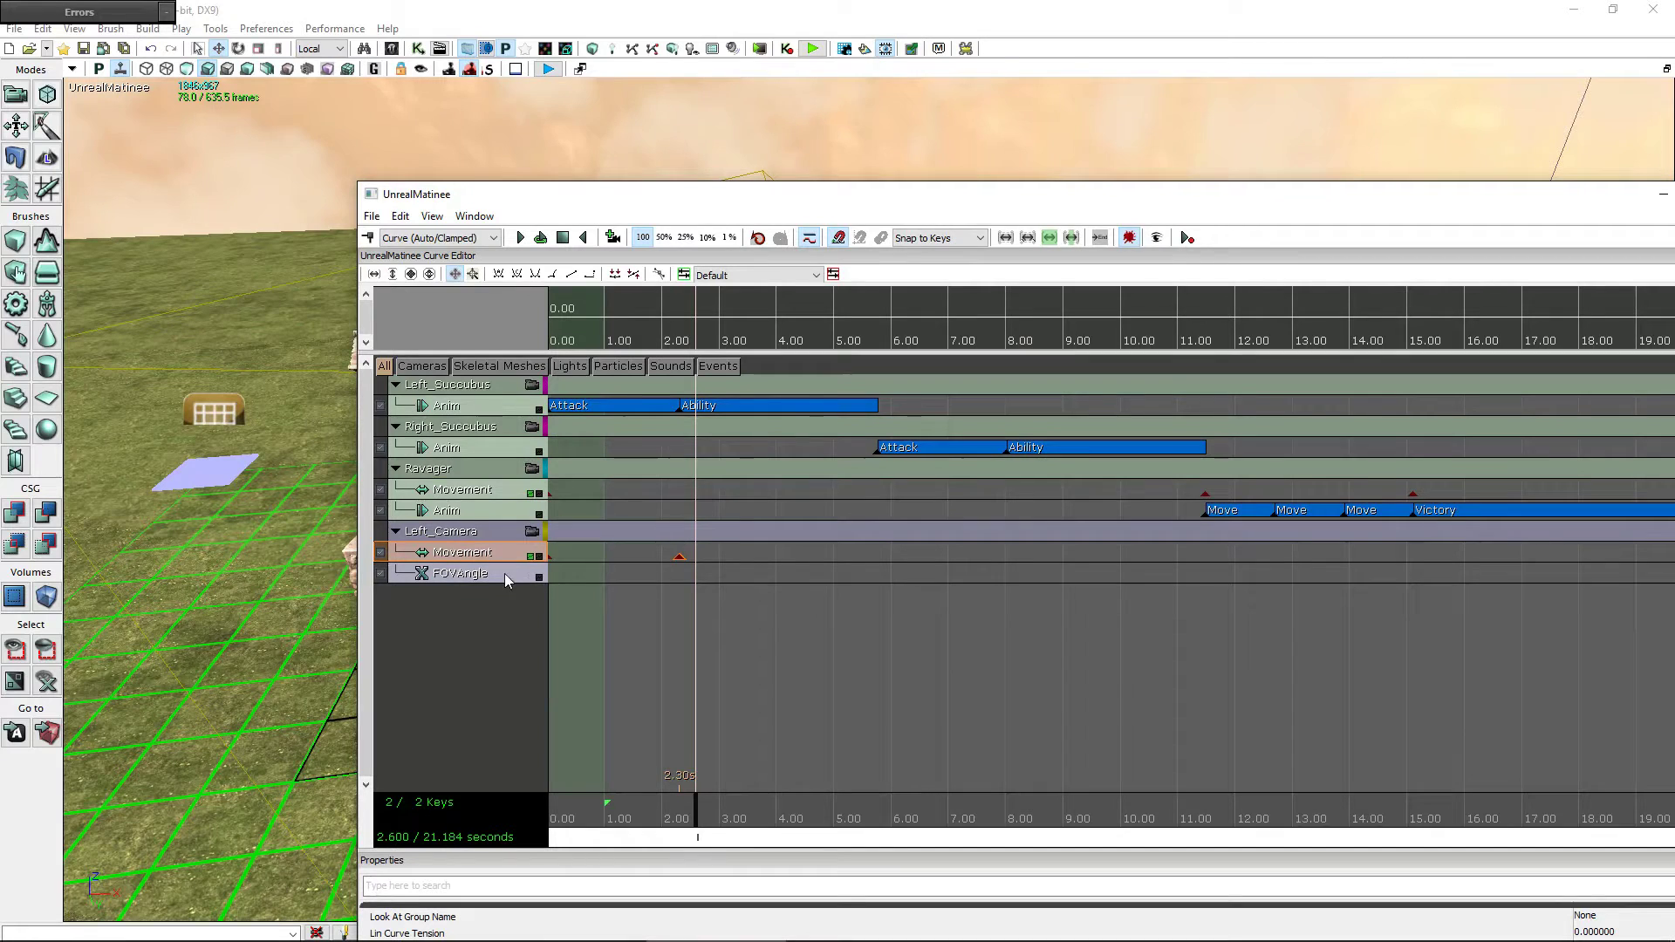
# - Select Left_Camera's FOVAngle track and key it at 0.00 seconds
pyautogui.click(486, 577)
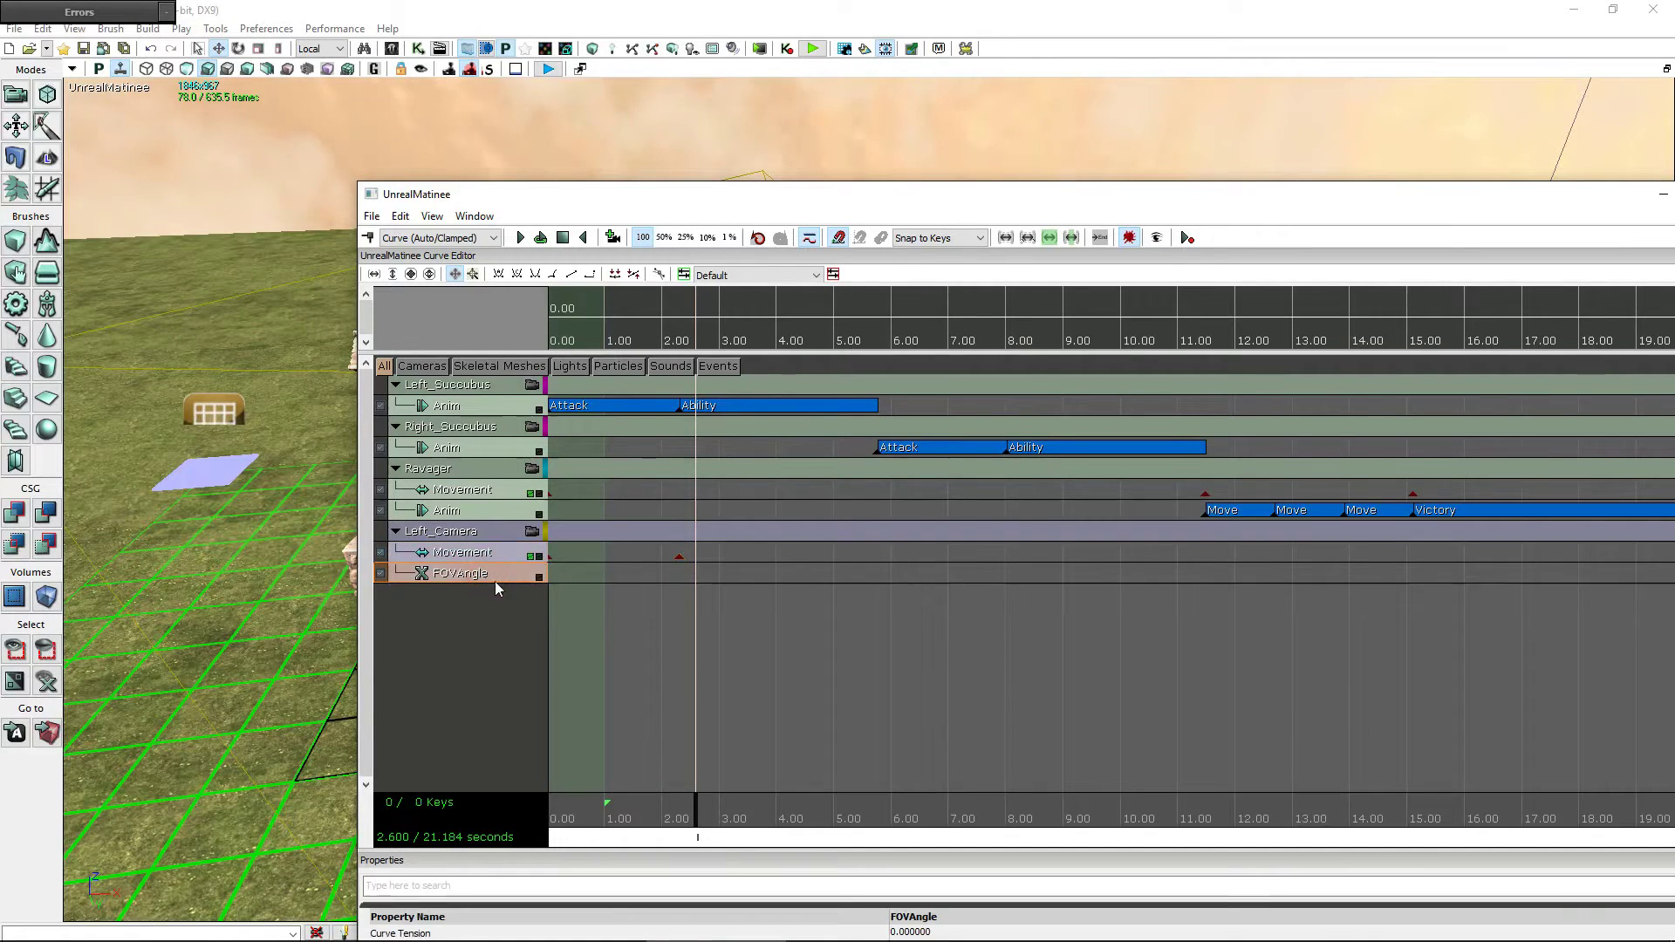
pyautogui.moveTo(698, 812); pyautogui.dragTo(684, 814)
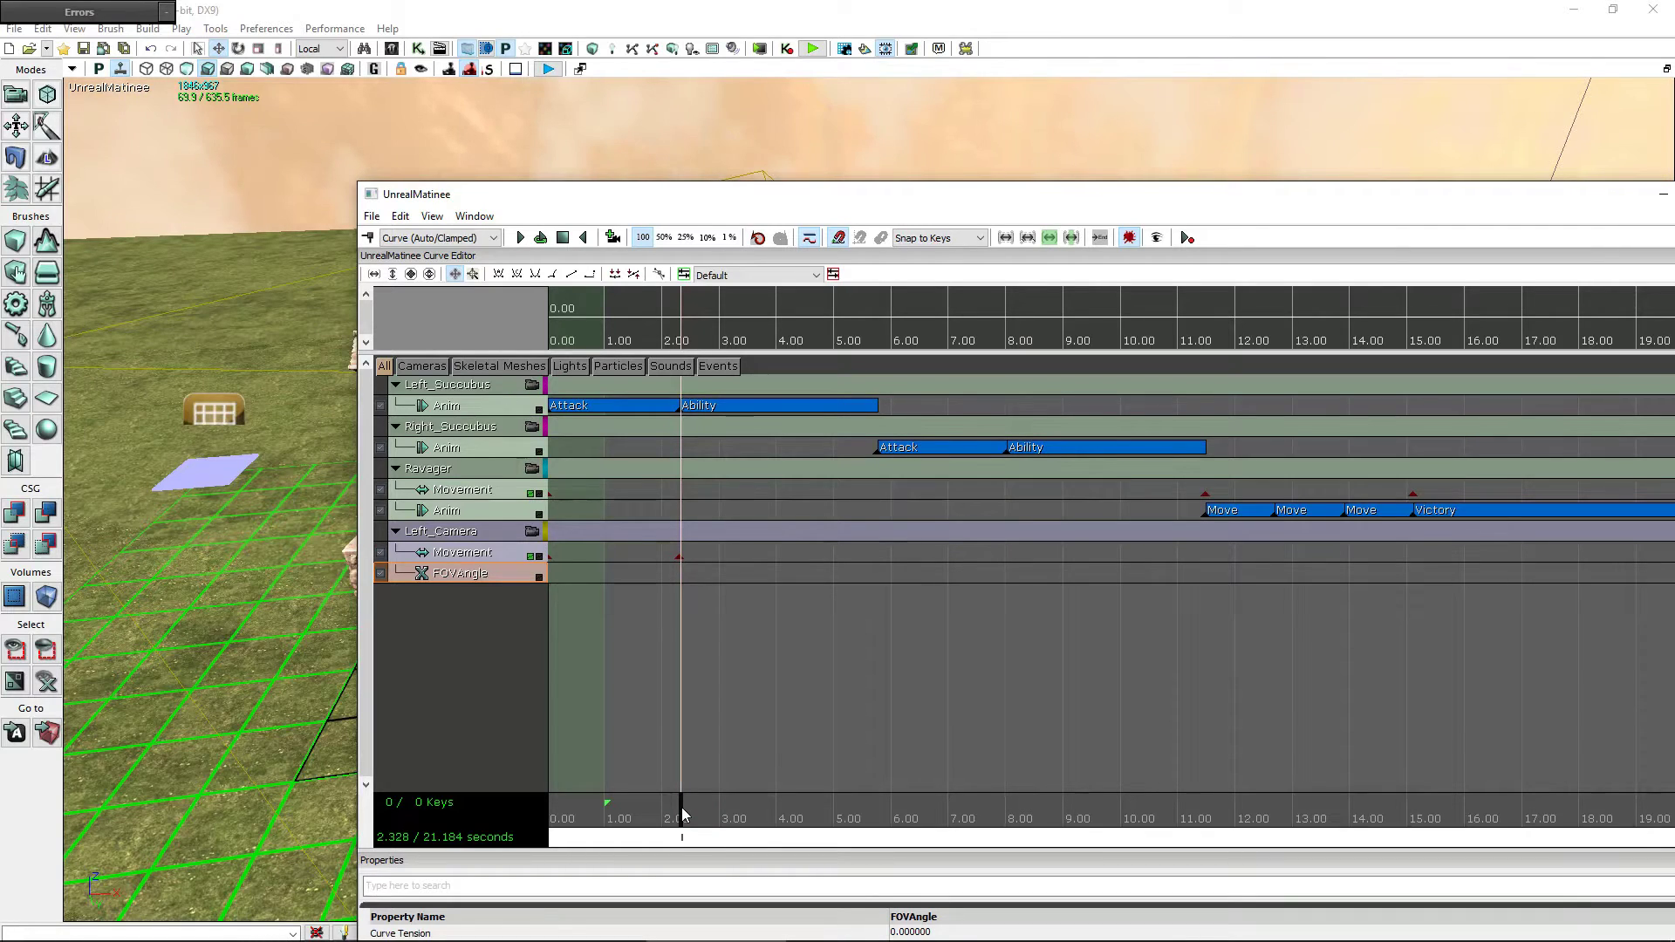
pyautogui.moveTo(682, 811); pyautogui.dragTo(680, 812)
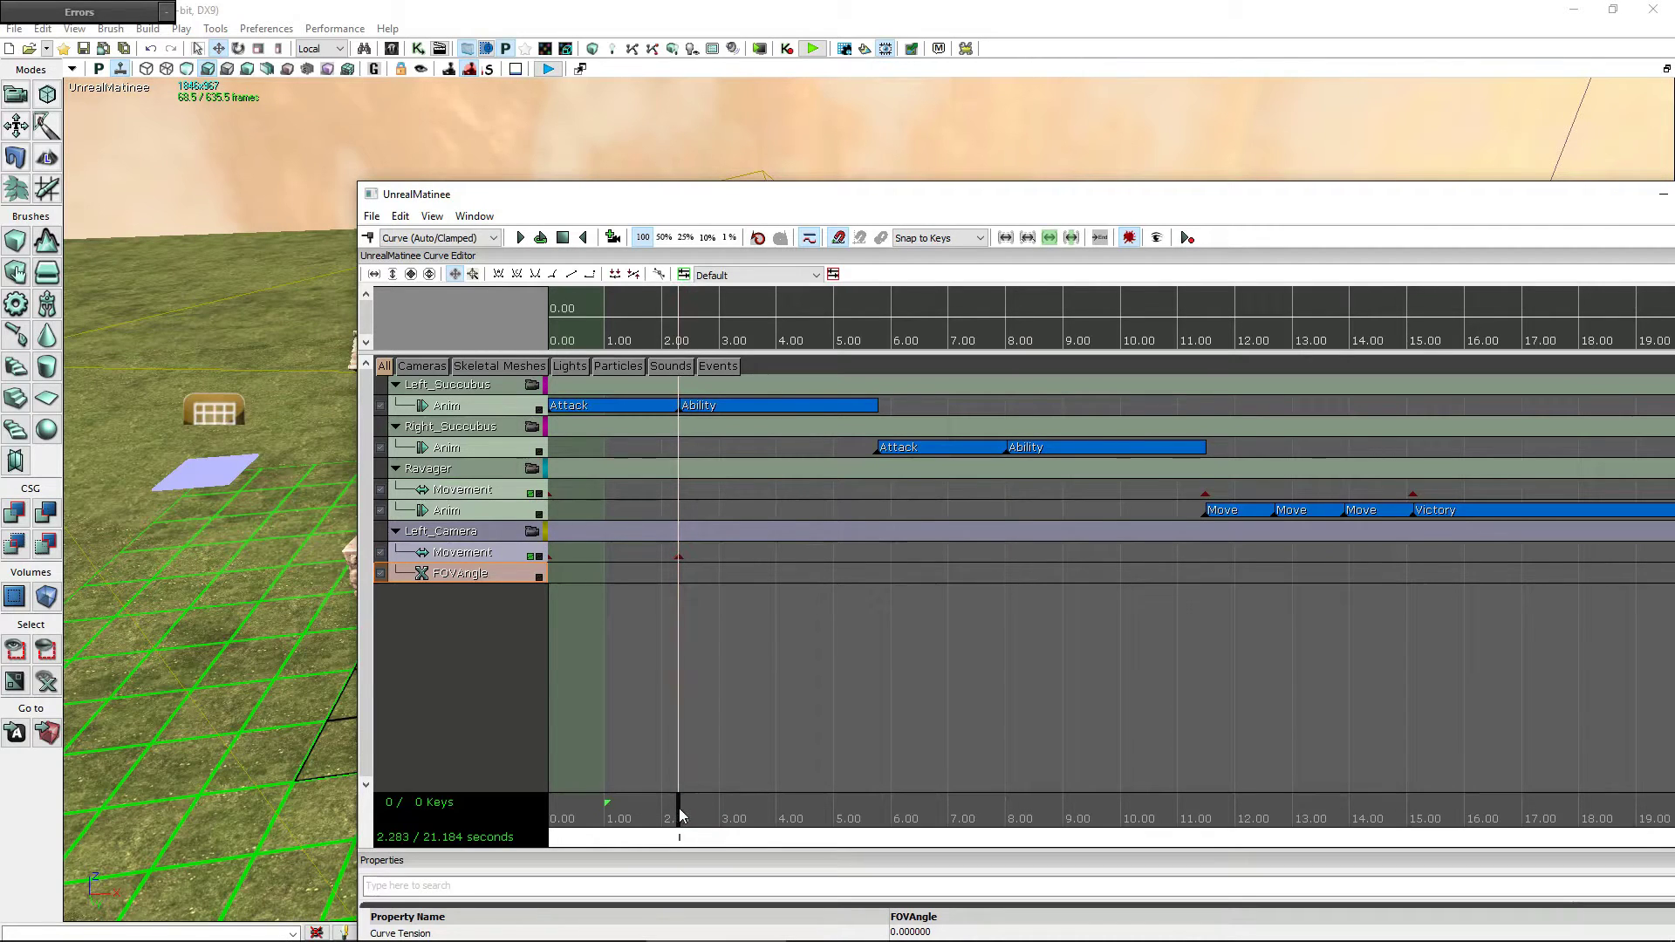
pyautogui.click(563, 237)
pyautogui.click(369, 238)
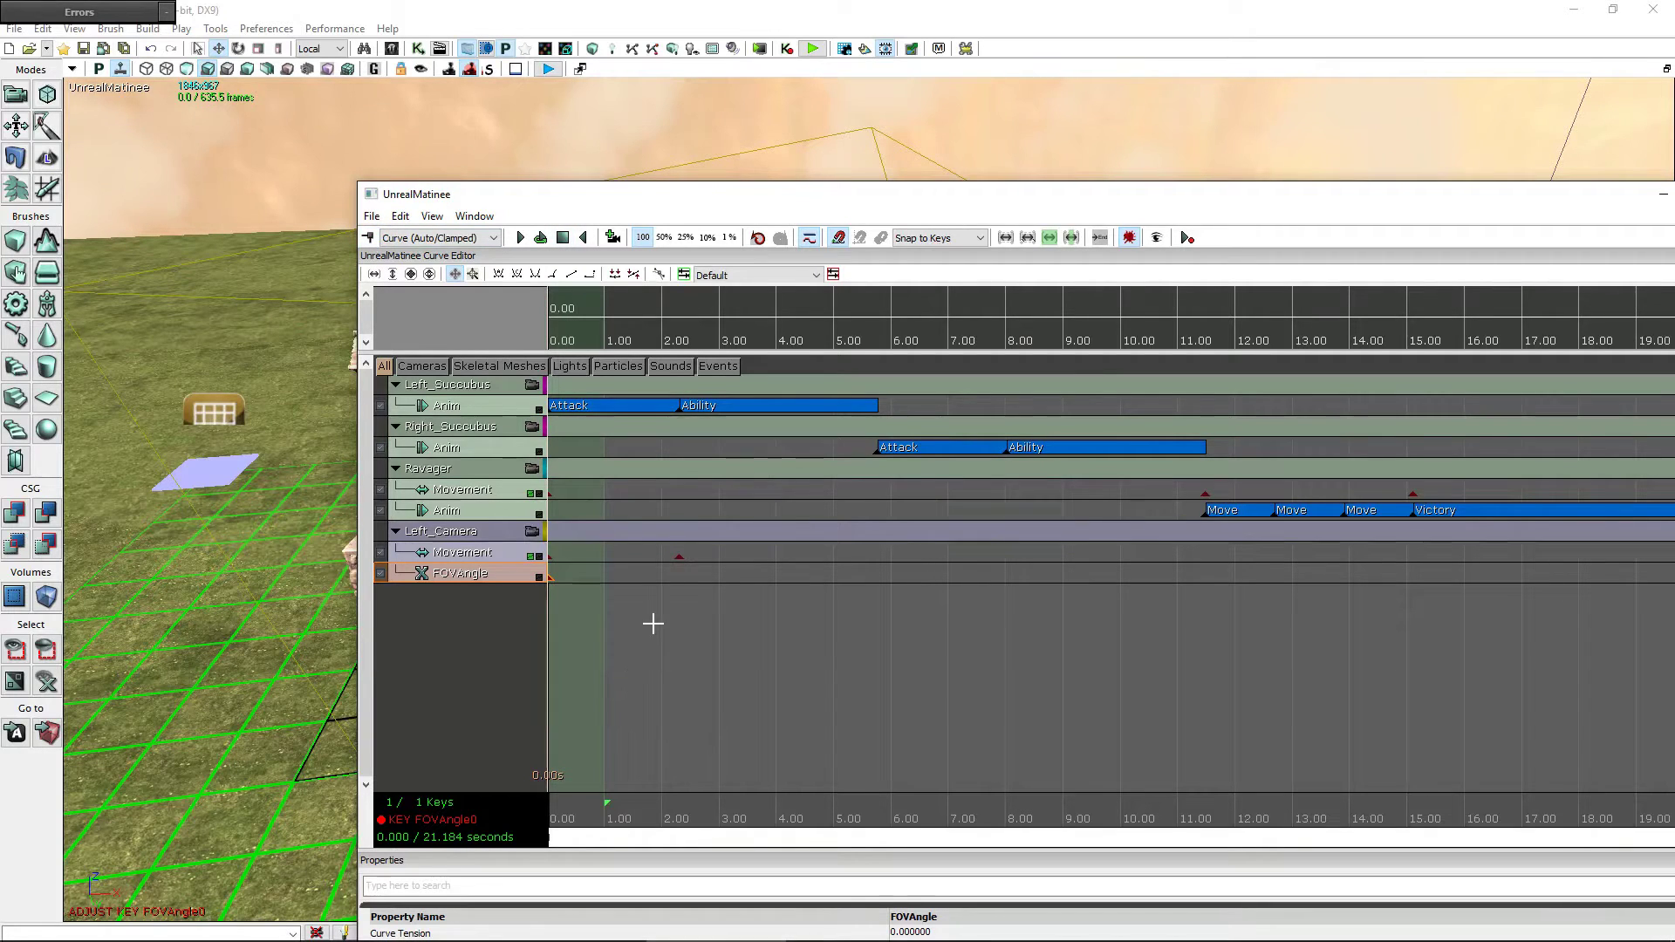
# - Add a second FOVAngle key at 2.30 seconds
pyautogui.click(521, 237)
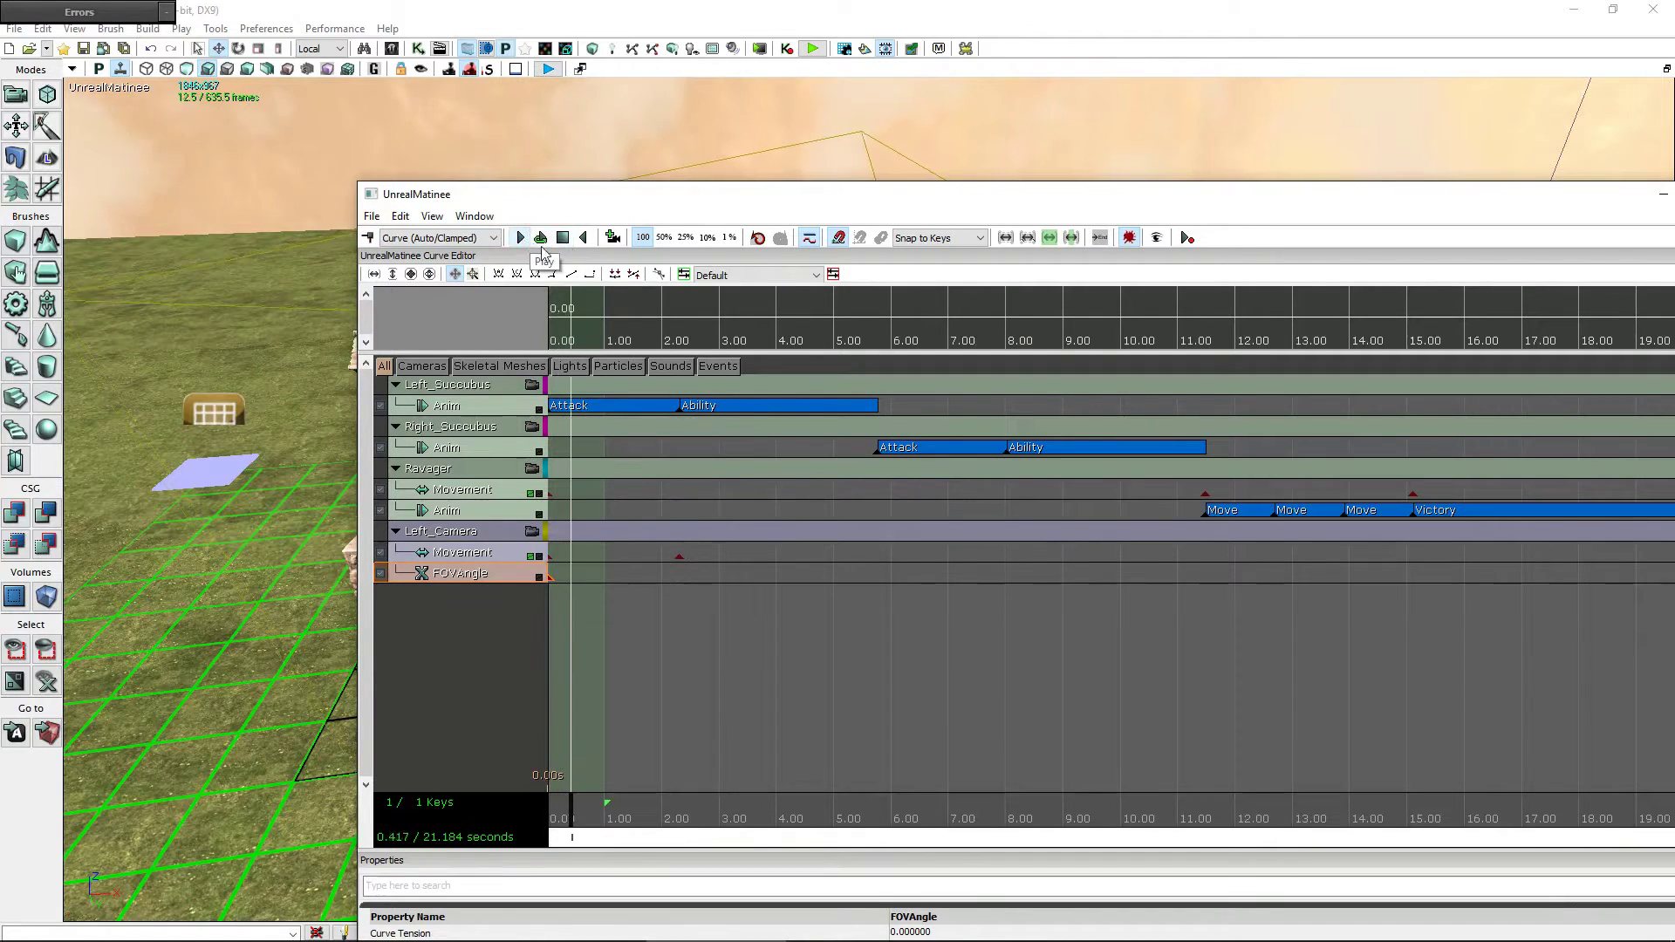
pyautogui.click(562, 238)
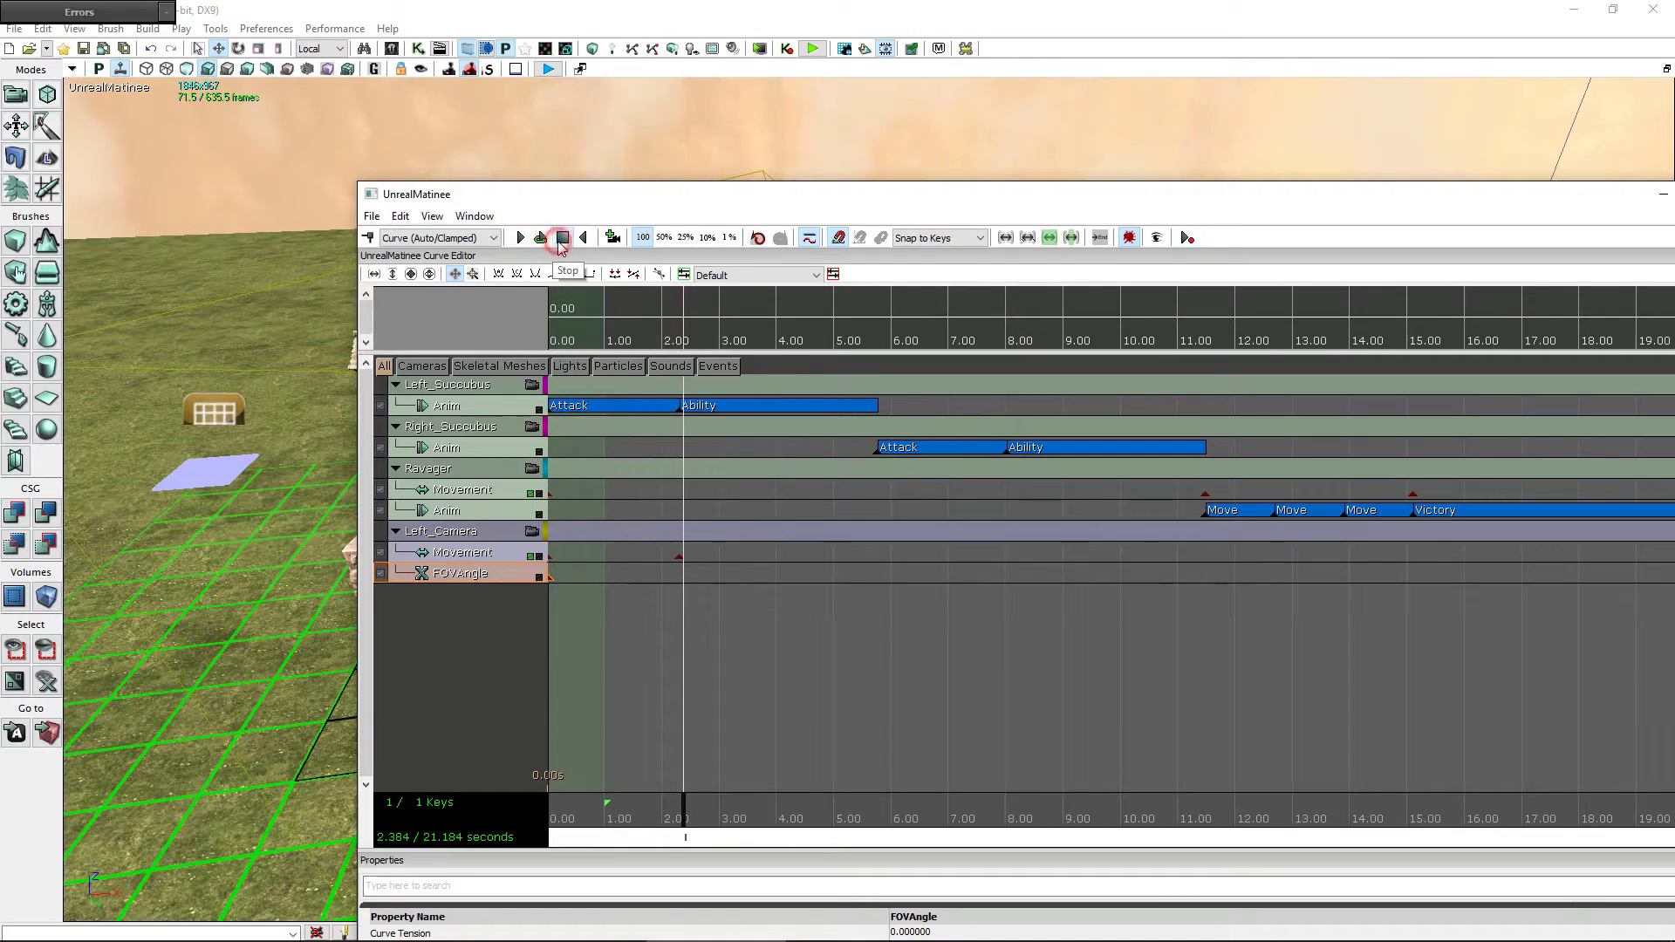
pyautogui.moveTo(685, 816); pyautogui.dragTo(681, 816)
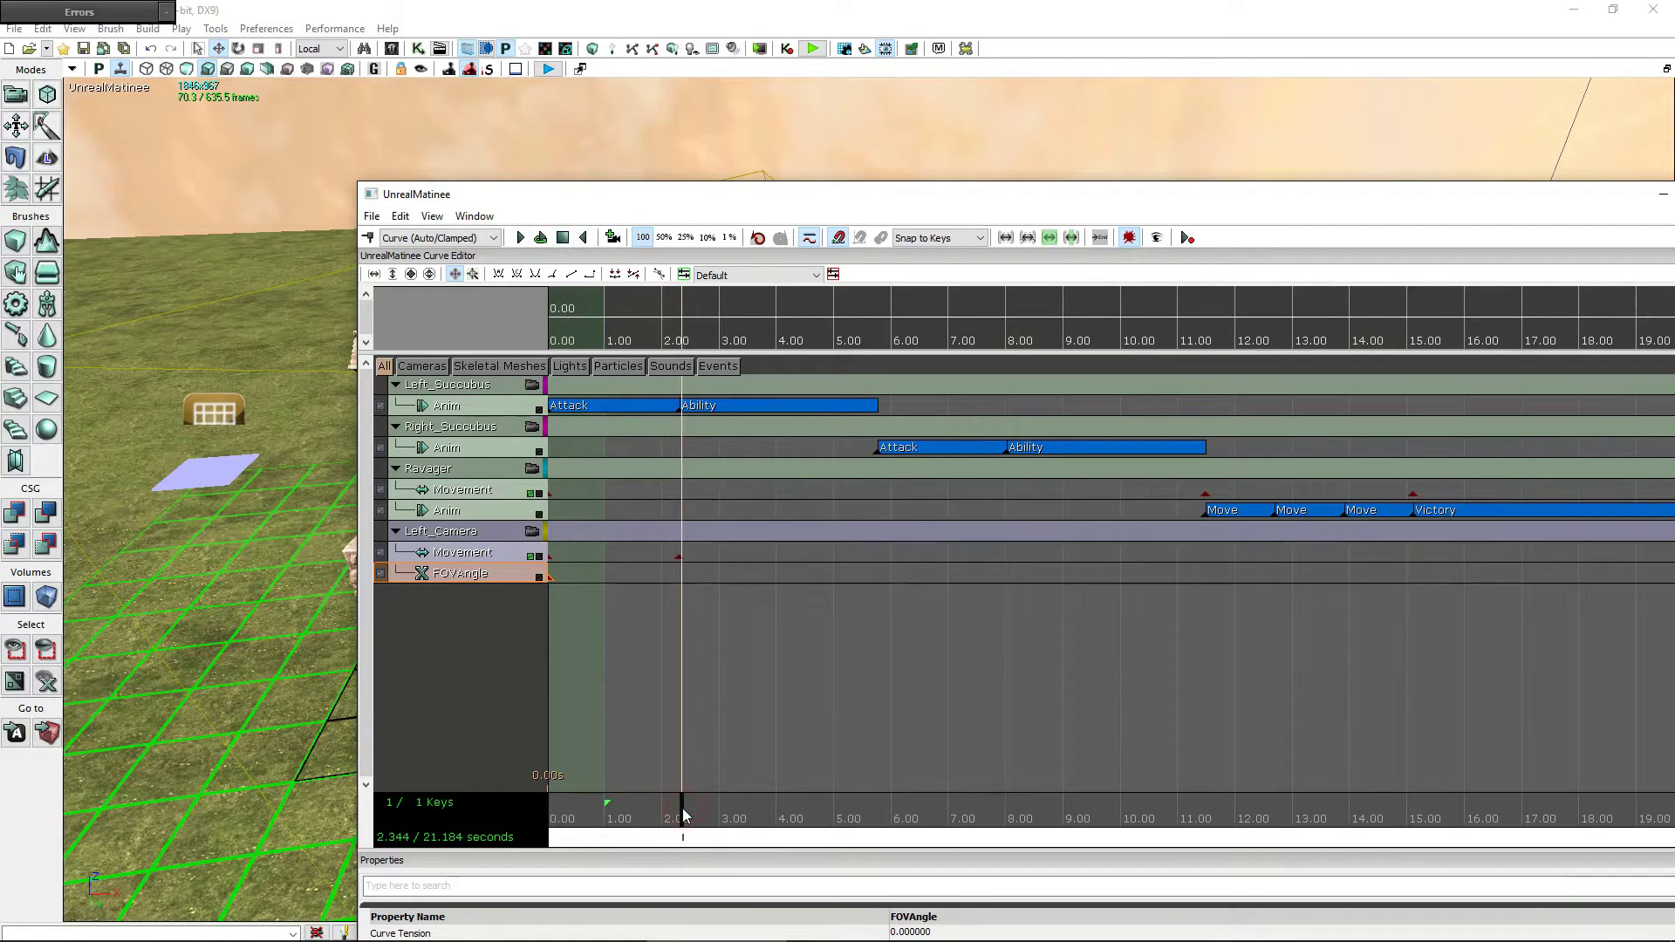
pyautogui.click(369, 237)
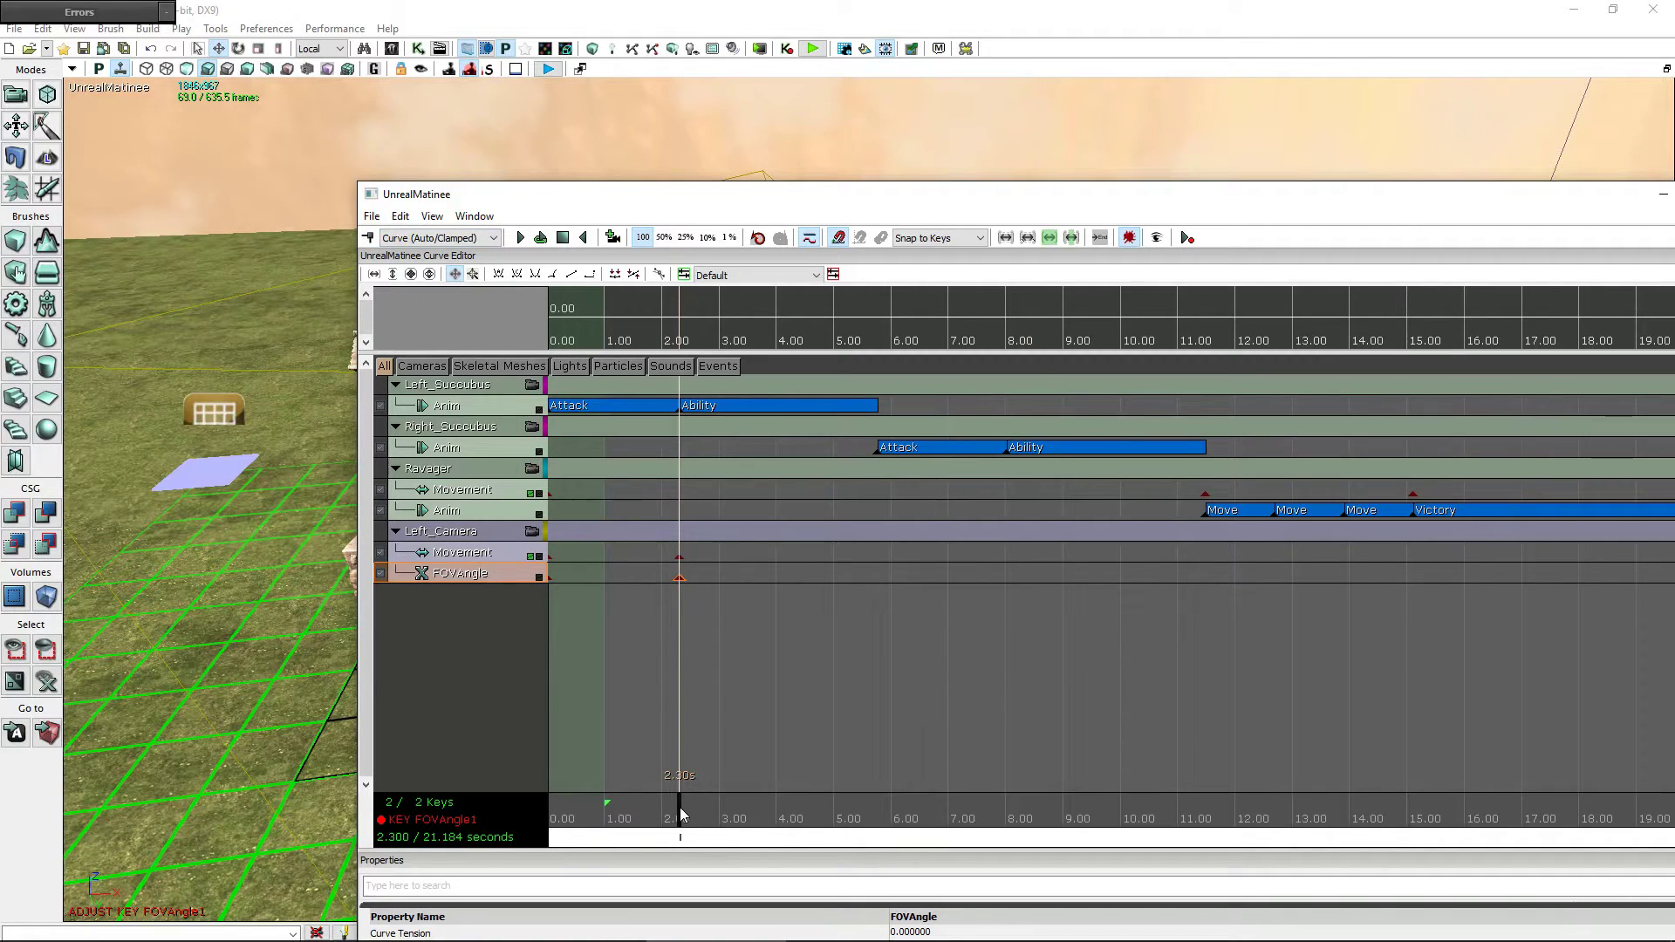
# - Preview the camera sequence up to about 3.28 seconds
pyautogui.moveTo(819, 195); pyautogui.dragTo(804, 643)
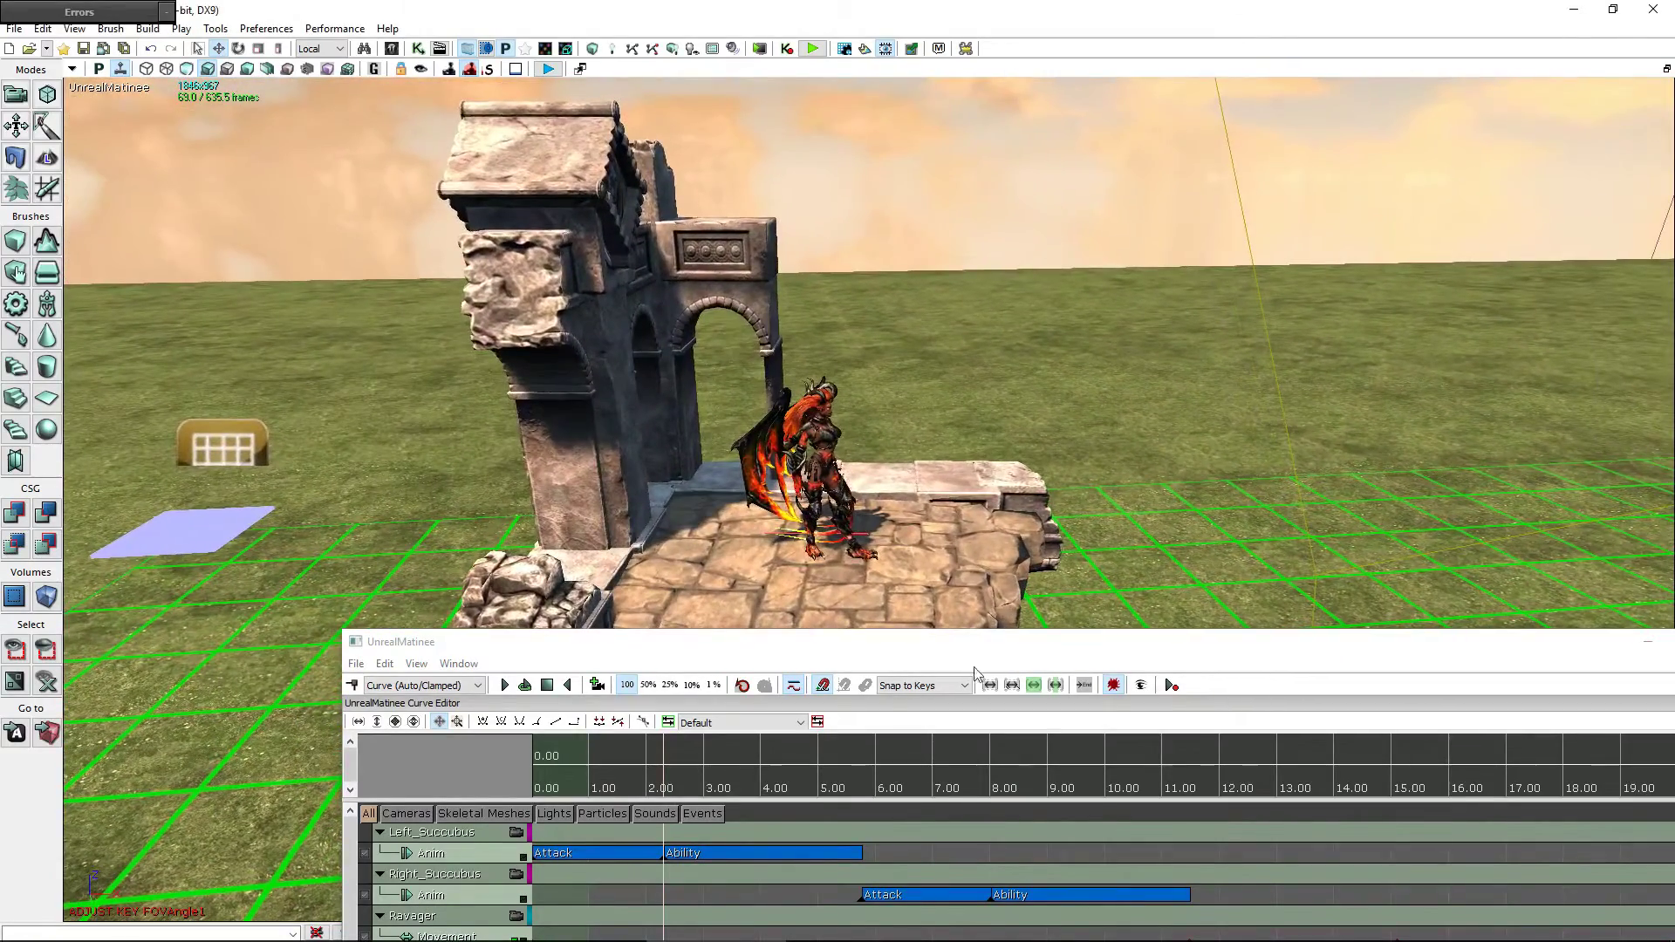
pyautogui.click(505, 685)
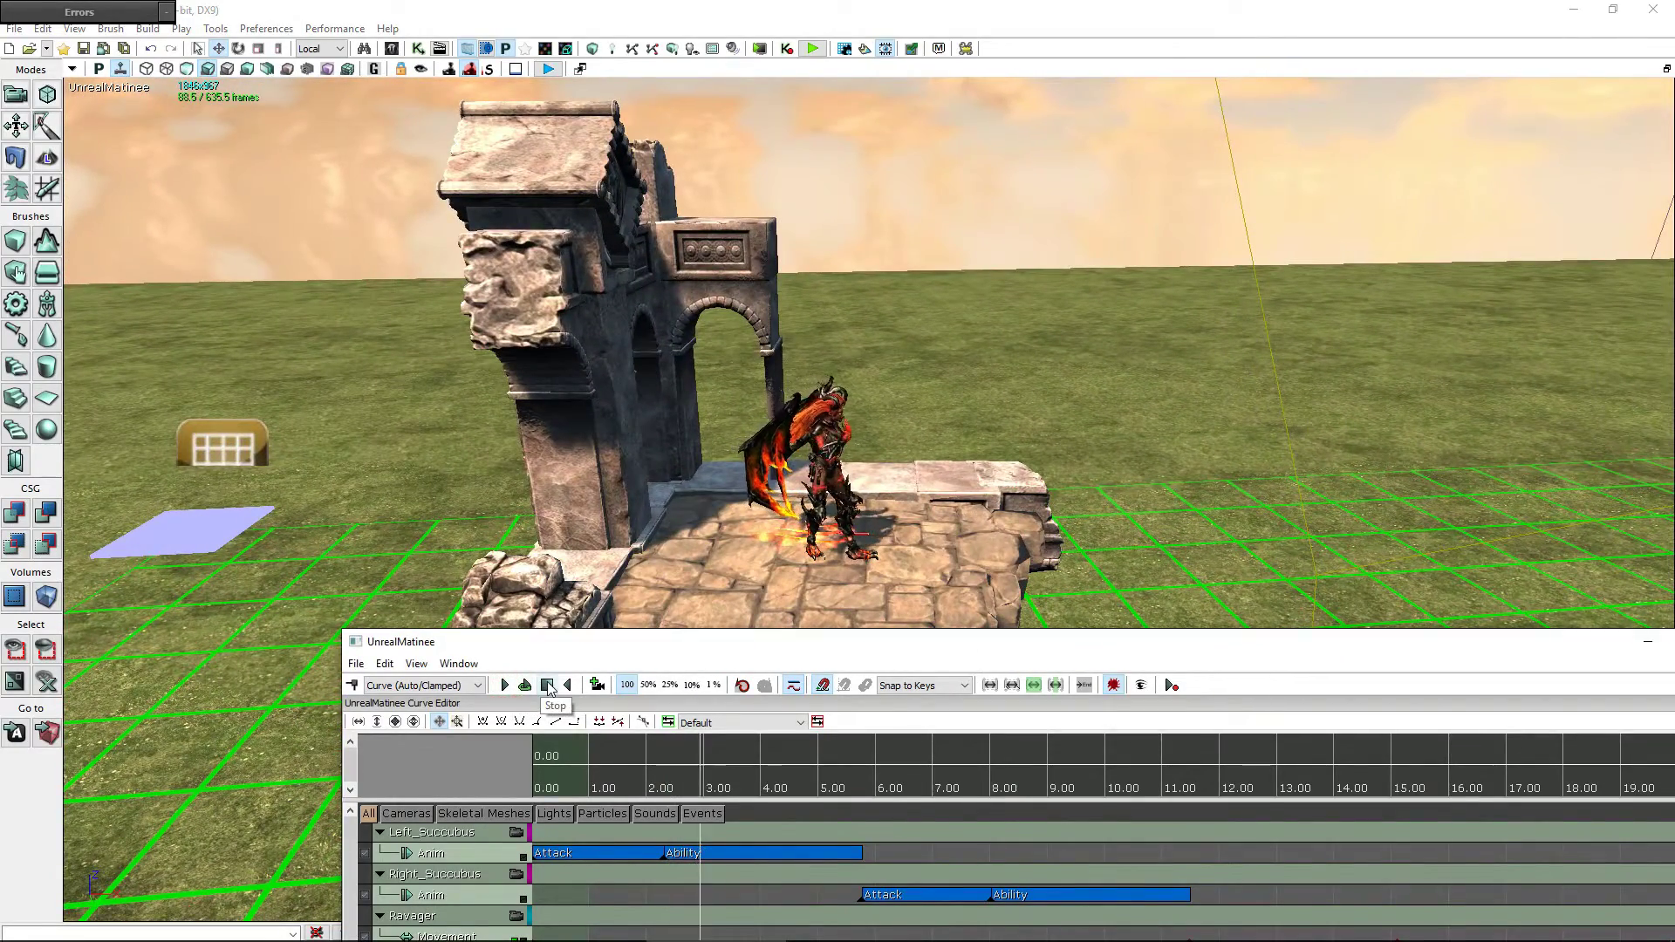
pyautogui.click(548, 685)
pyautogui.moveTo(736, 643); pyautogui.dragTo(776, 288)
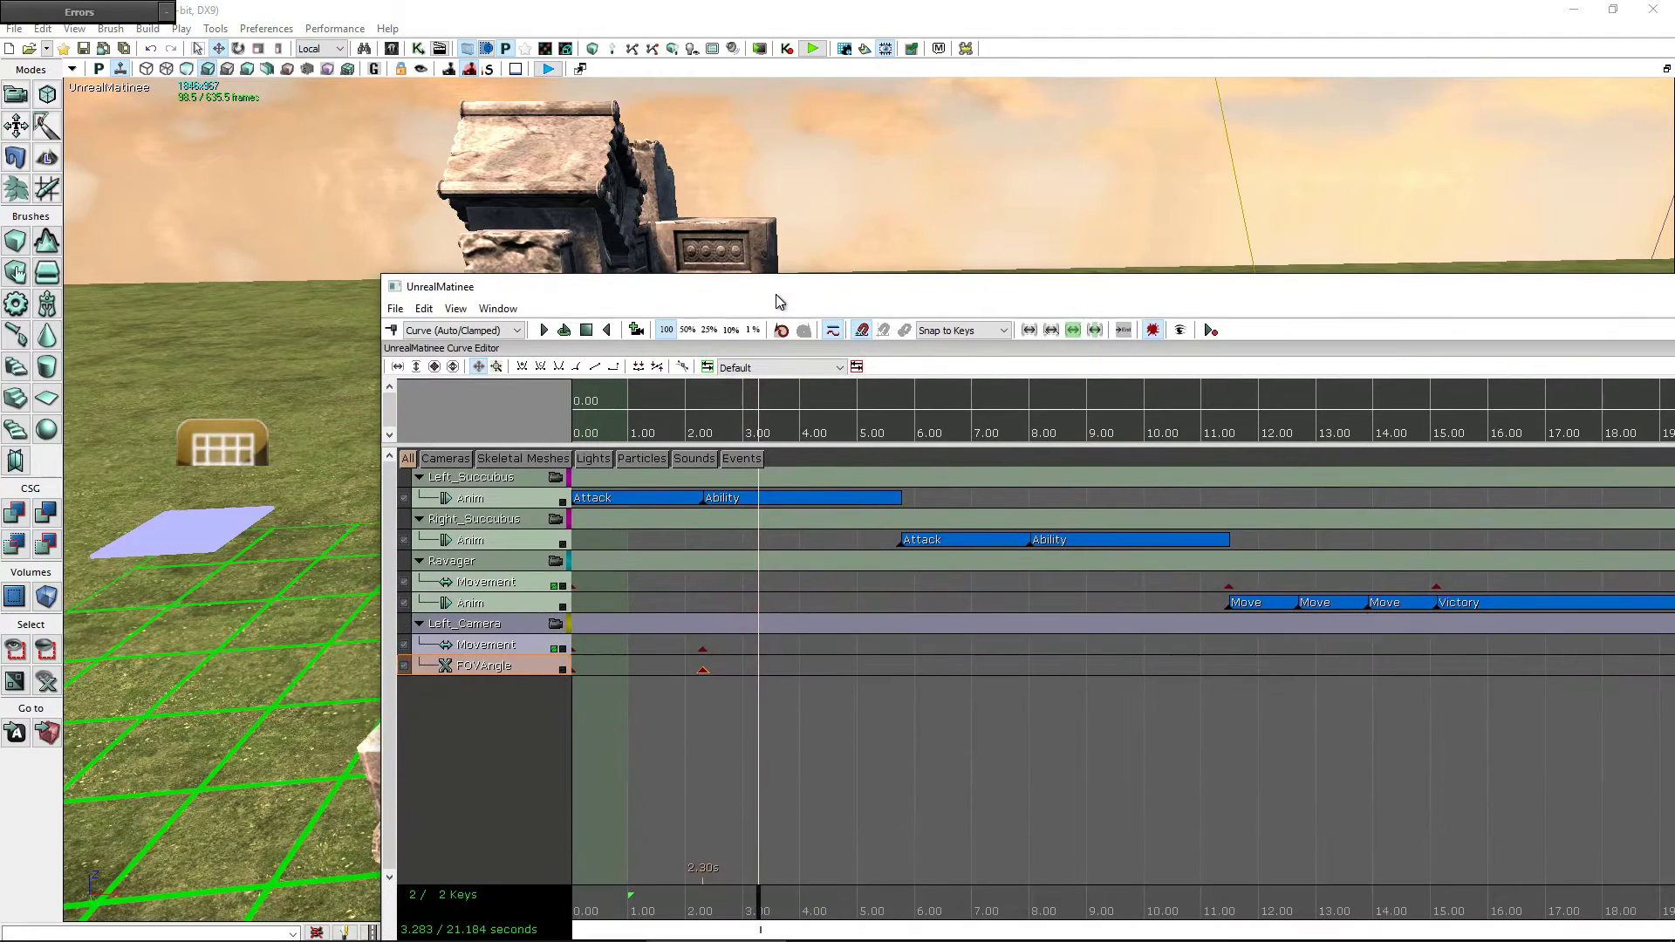
# - Key Left_Camera's FOVAngle at 3.28 s and set that key's value to 45
pyautogui.click(393, 329)
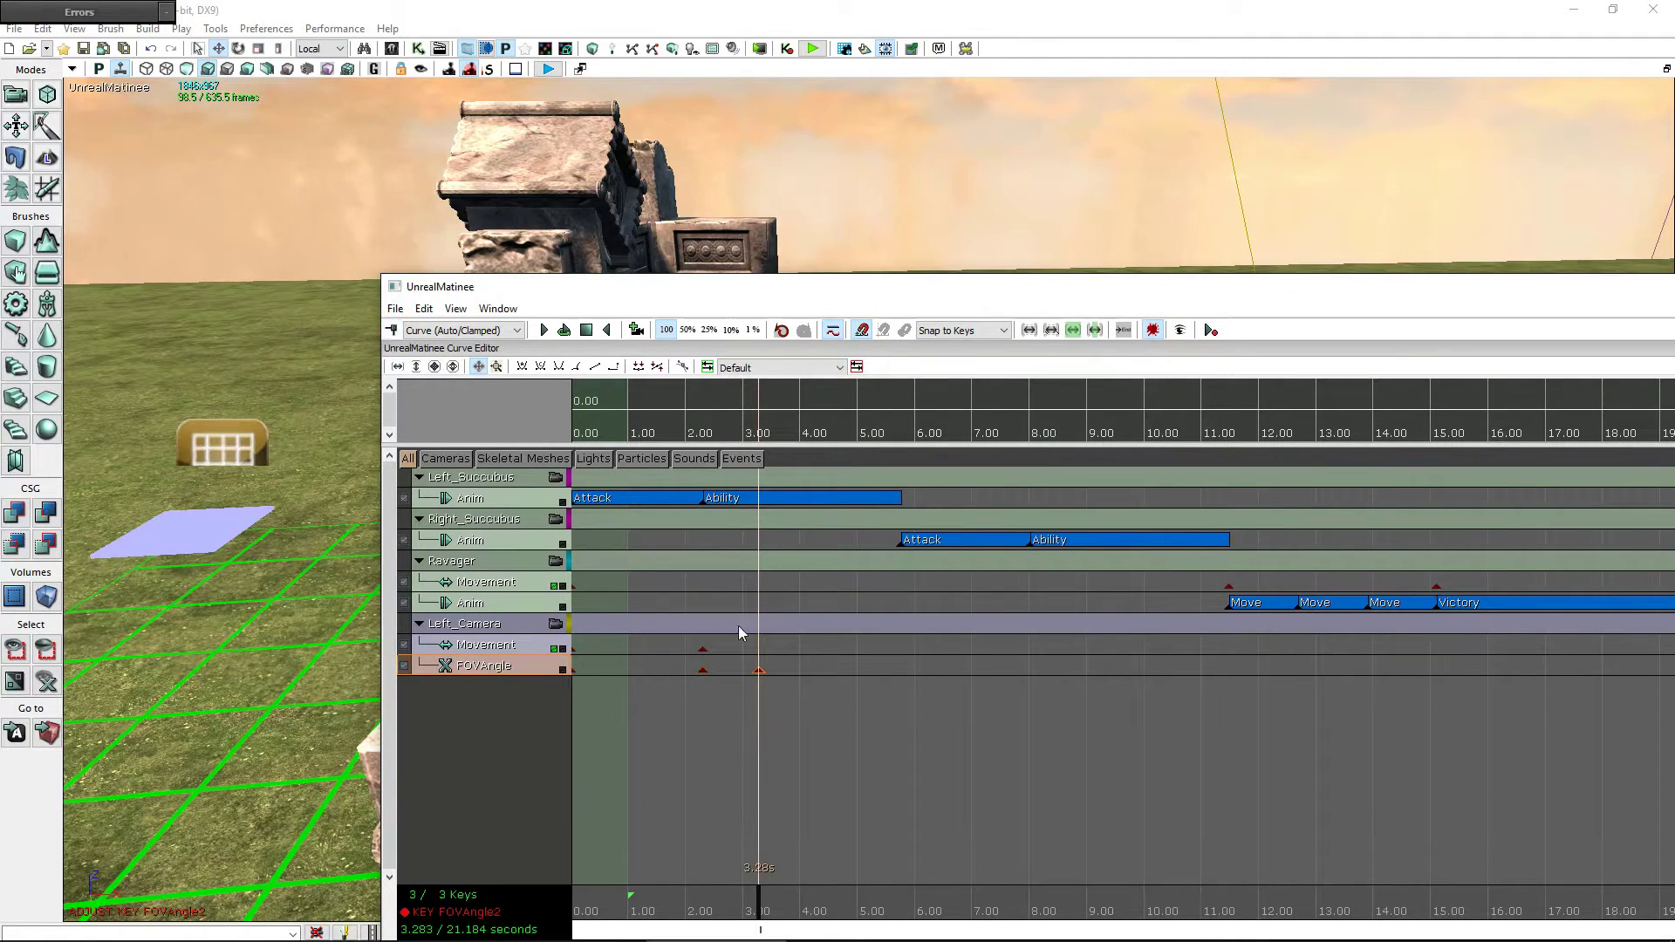
pyautogui.rightClick(757, 671)
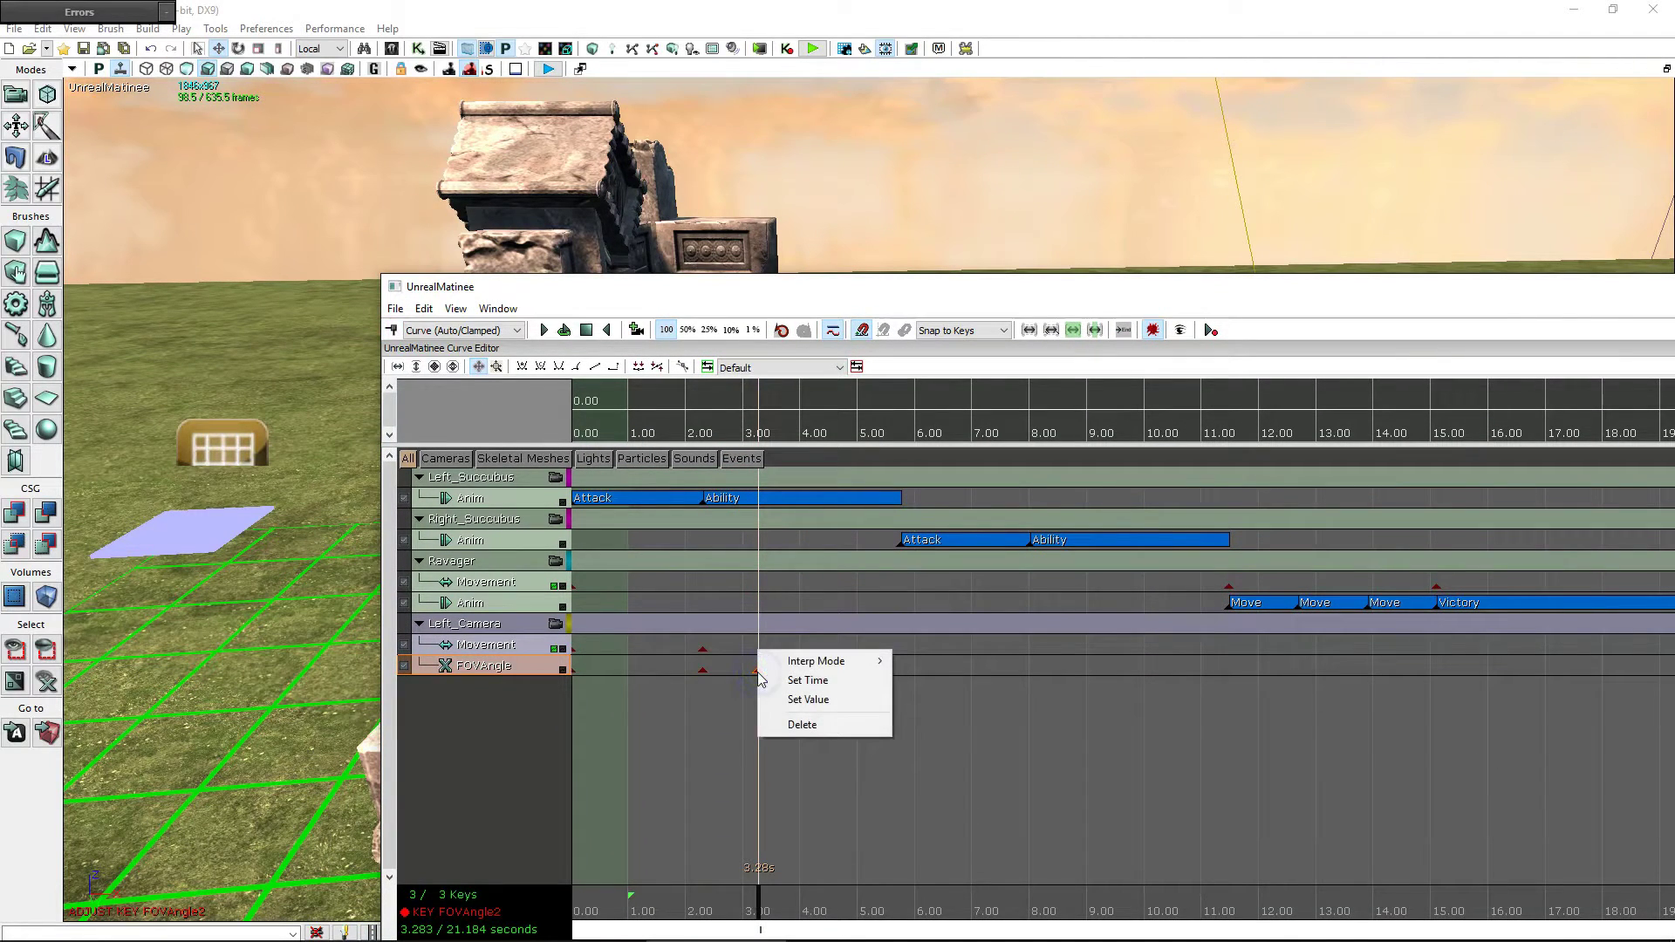
pyautogui.click(810, 699)
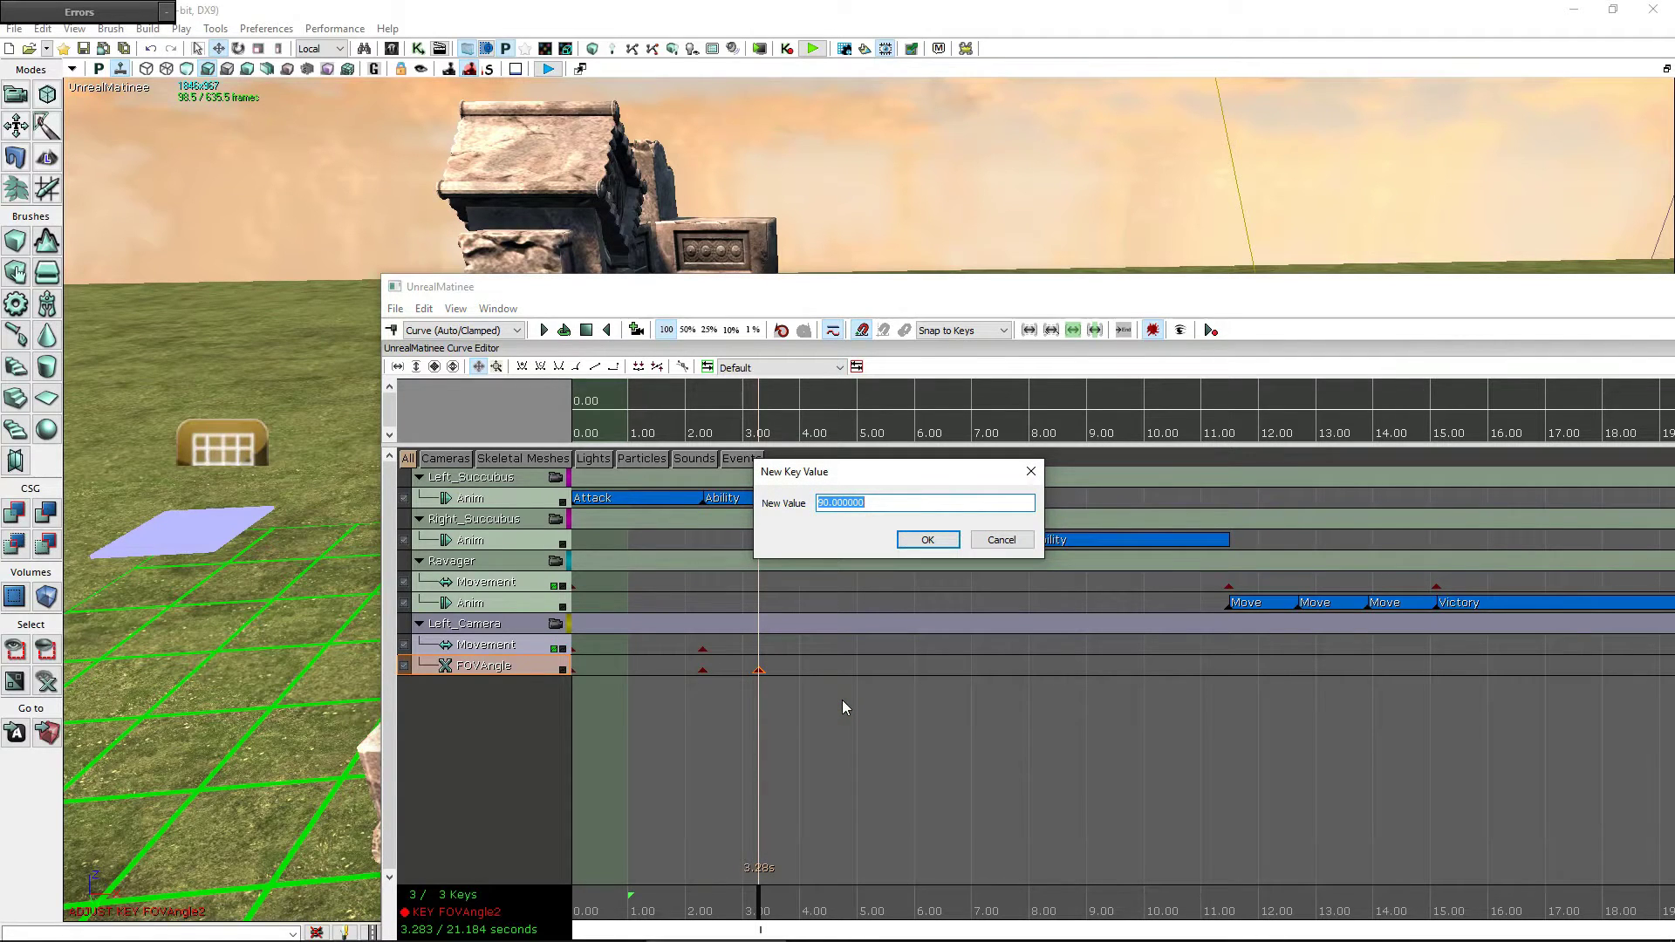
pyautogui.write('45')
pyautogui.click(908, 542)
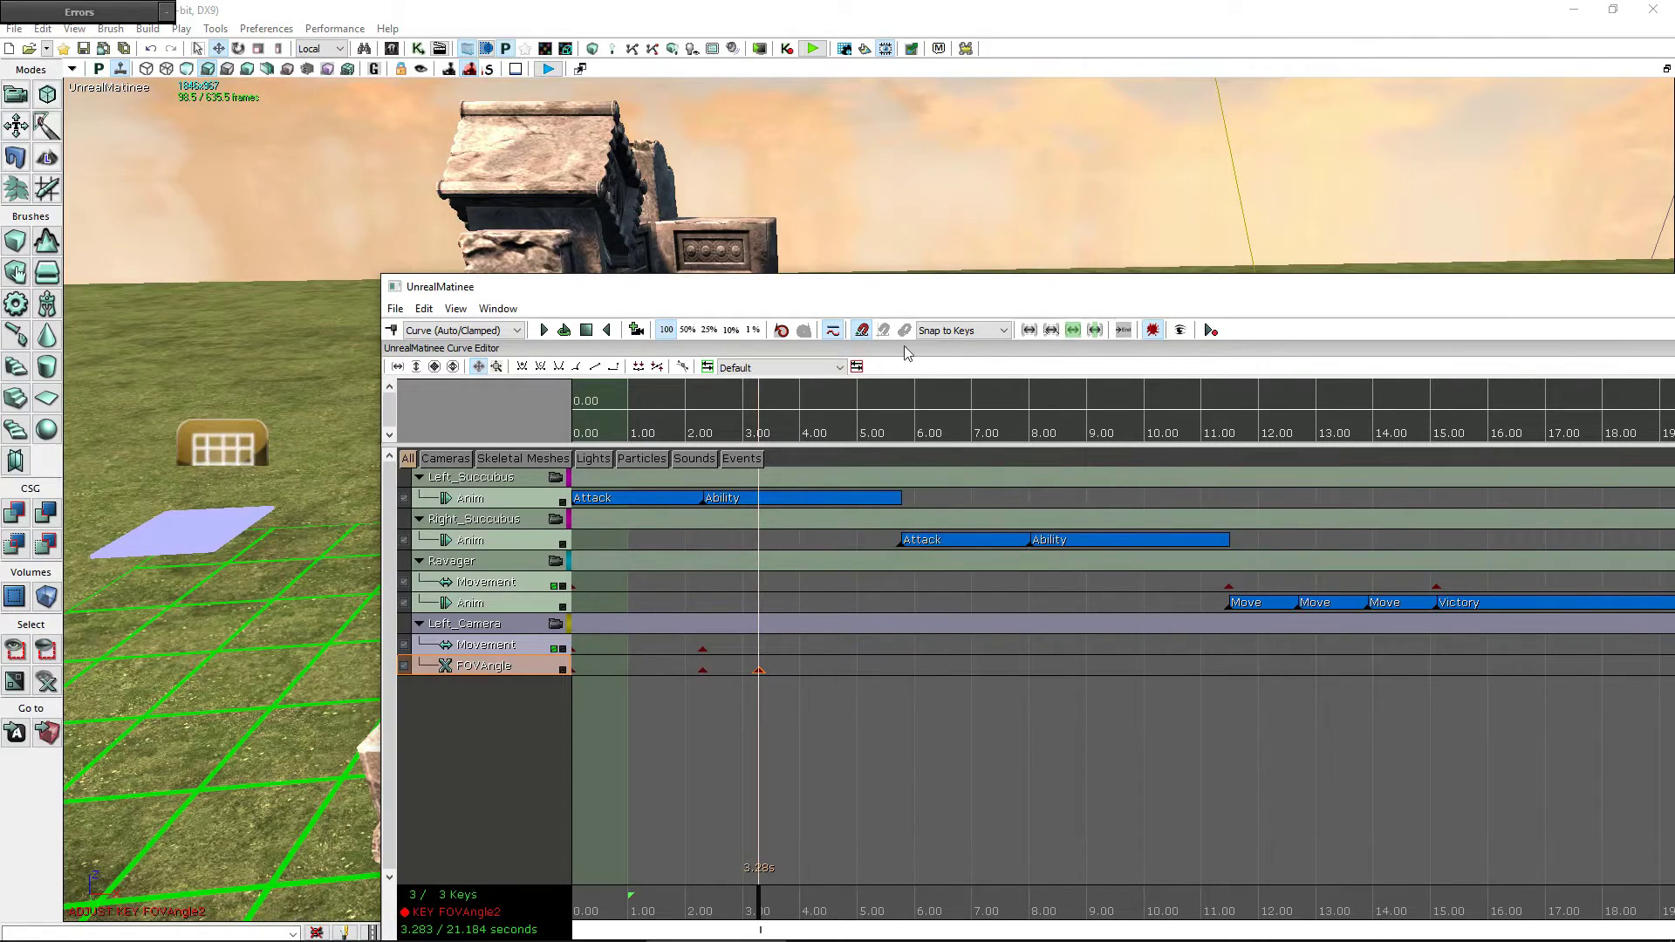
pyautogui.moveTo(909, 297); pyautogui.dragTo(954, 655)
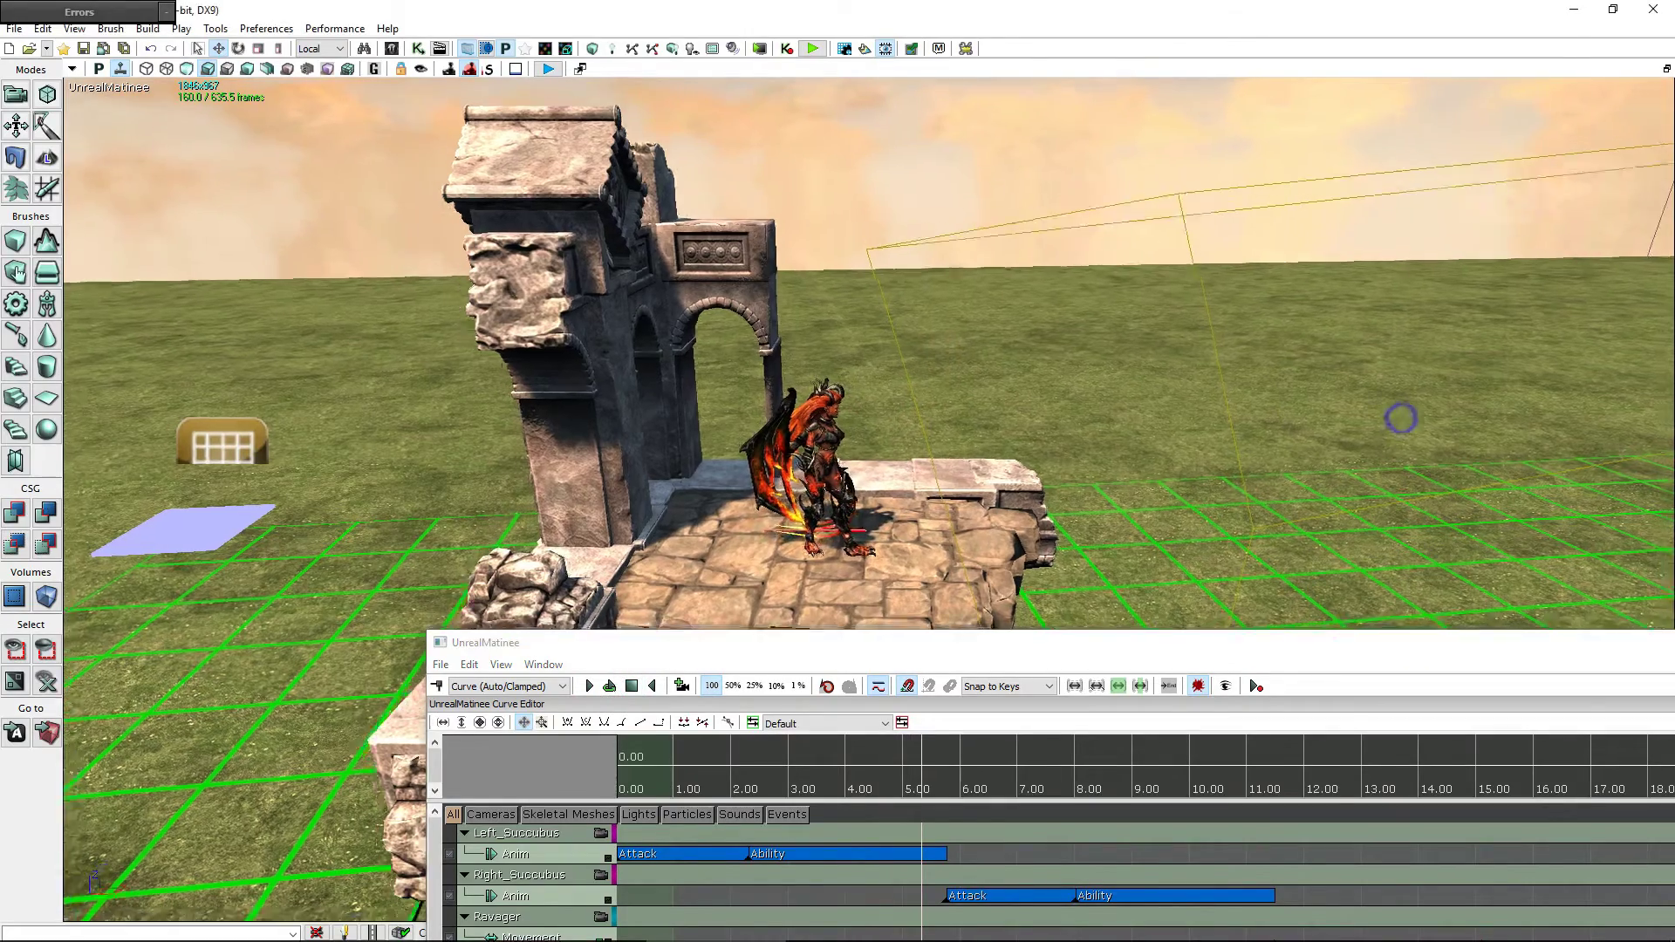
pyautogui.moveTo(1402, 419); pyautogui.dragTo(1402, 541)
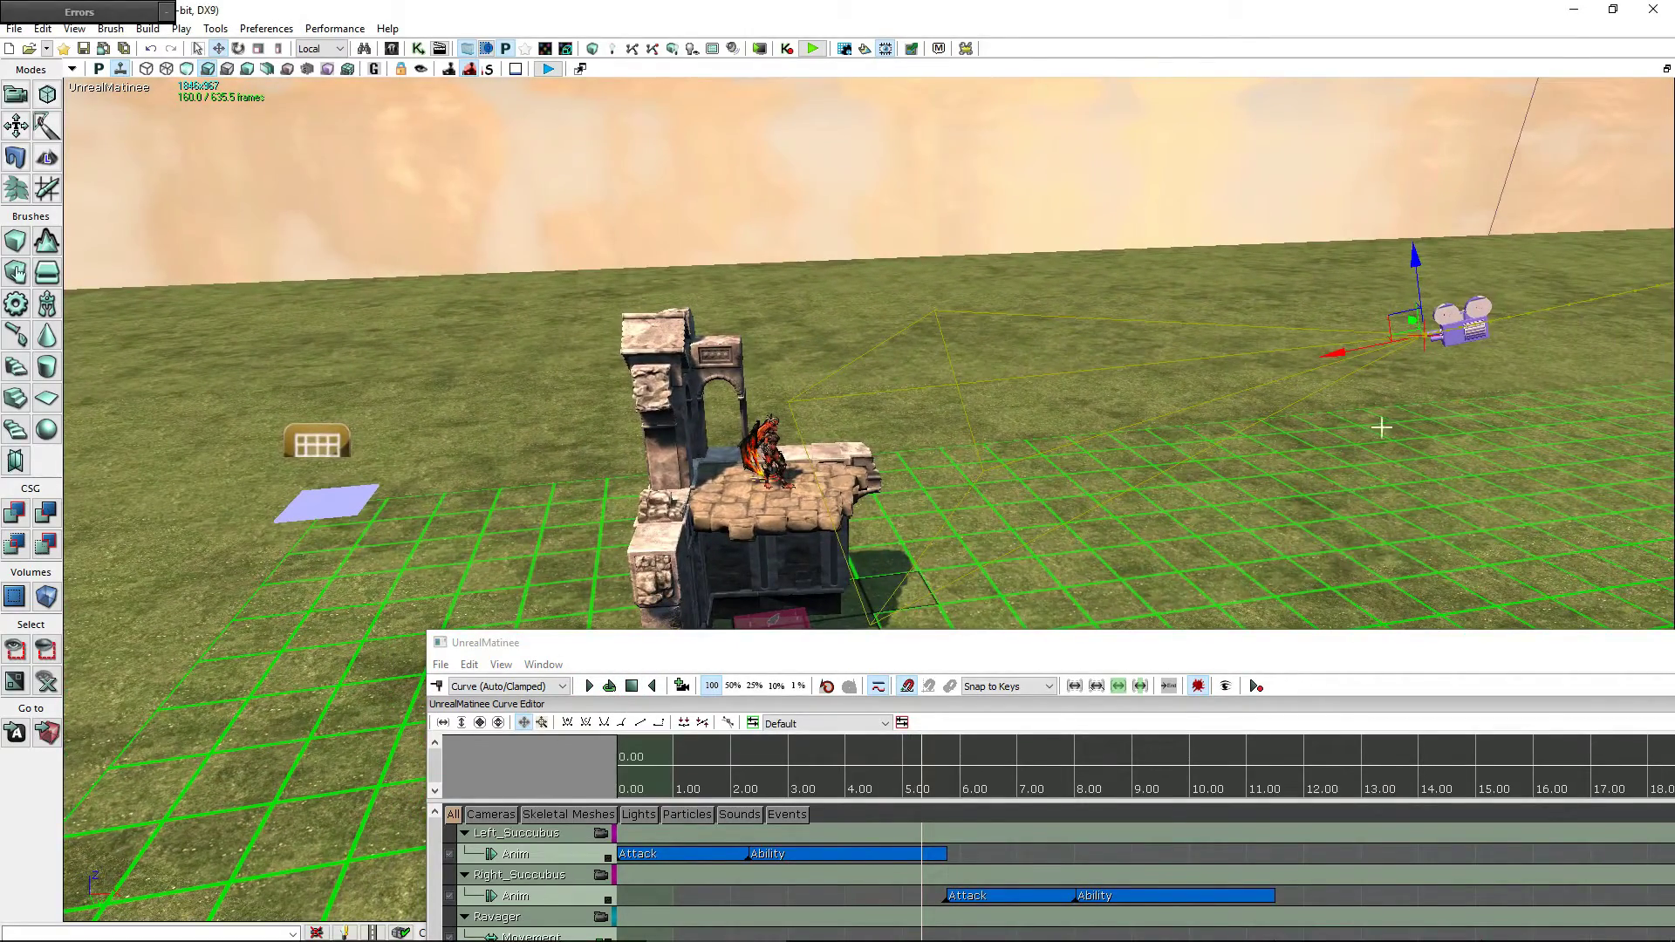
pyautogui.moveTo(972, 541); pyautogui.dragTo(1047, 537)
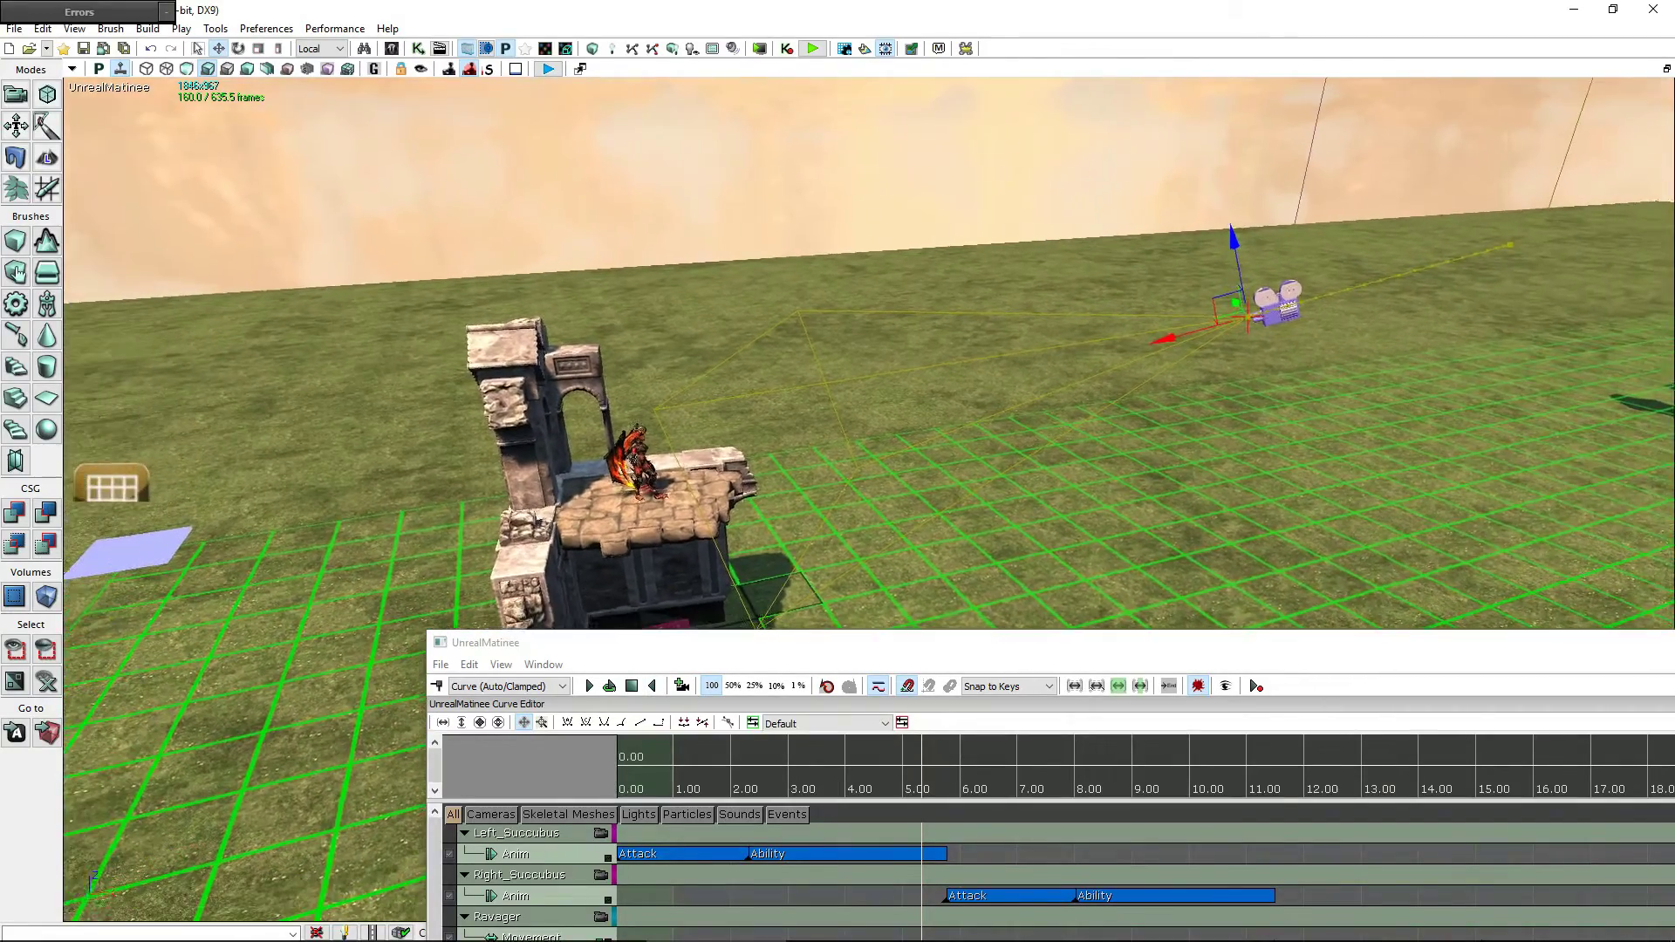
pyautogui.click(636, 687)
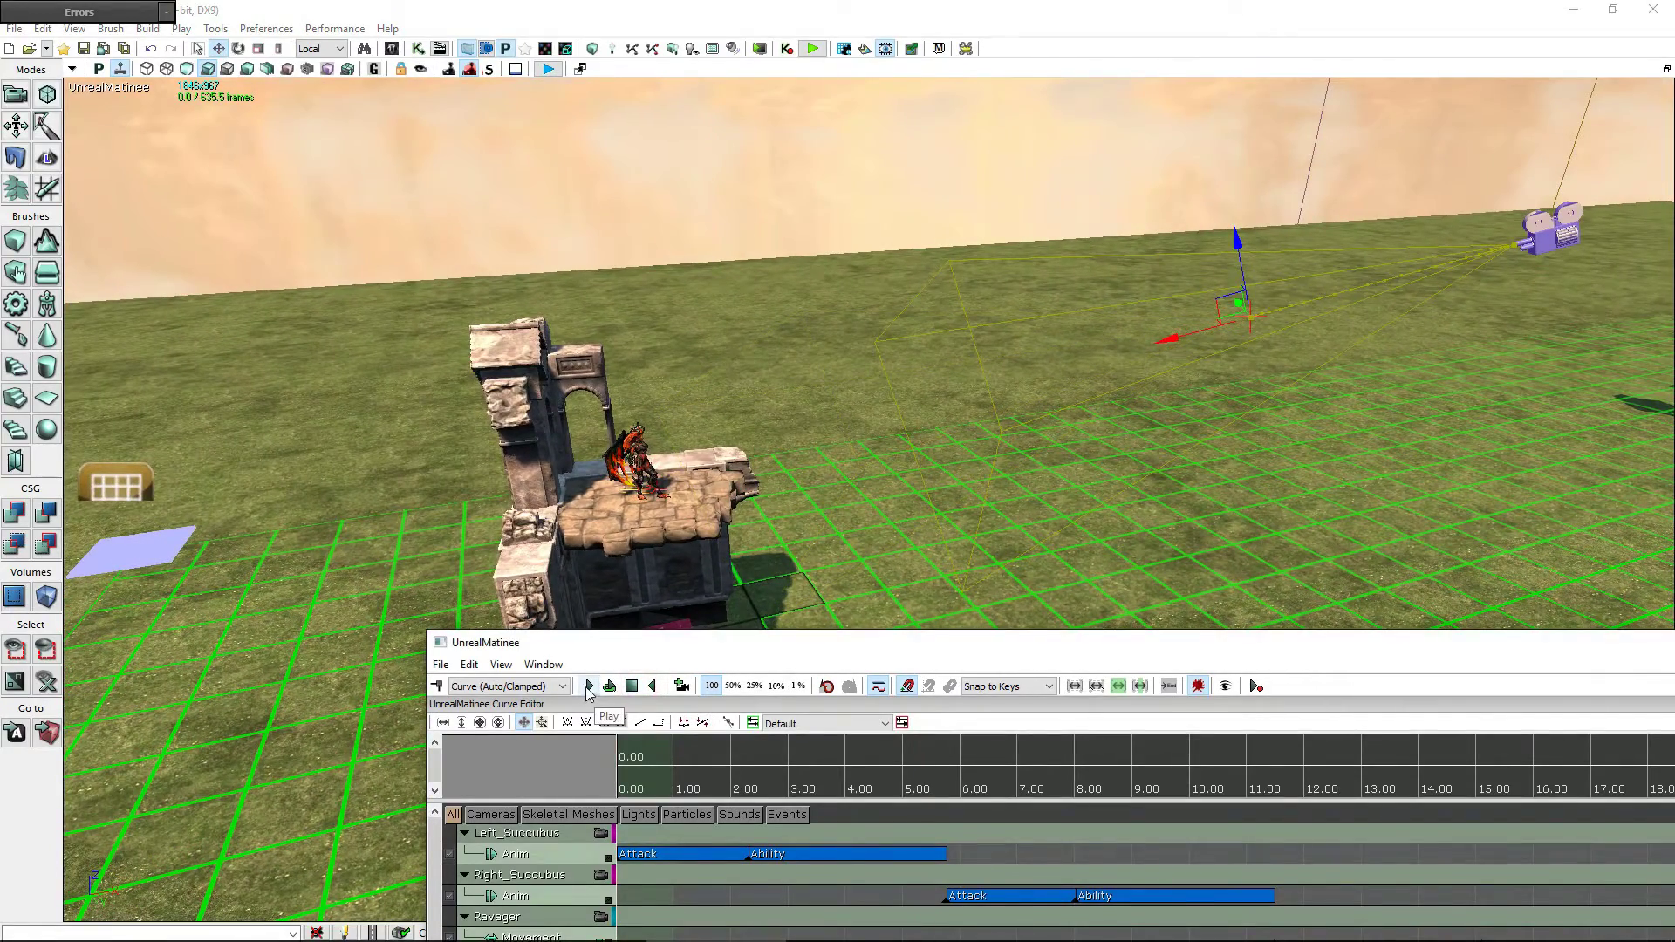
pyautogui.click(587, 687)
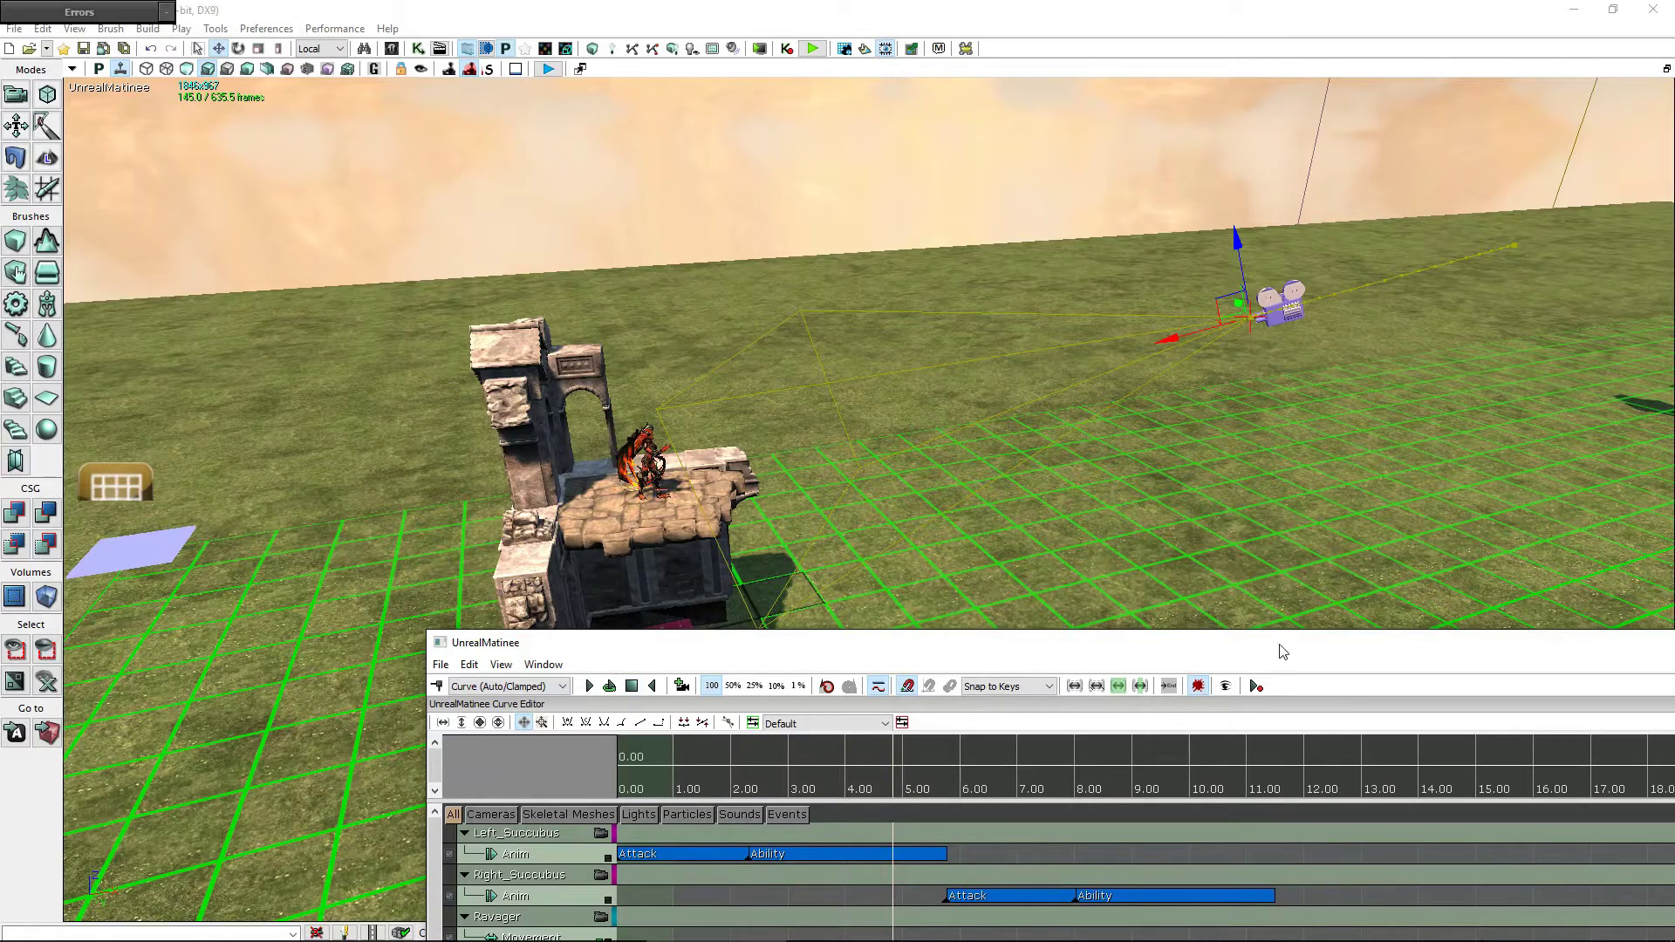
pyautogui.moveTo(1286, 656); pyautogui.dragTo(1280, 228)
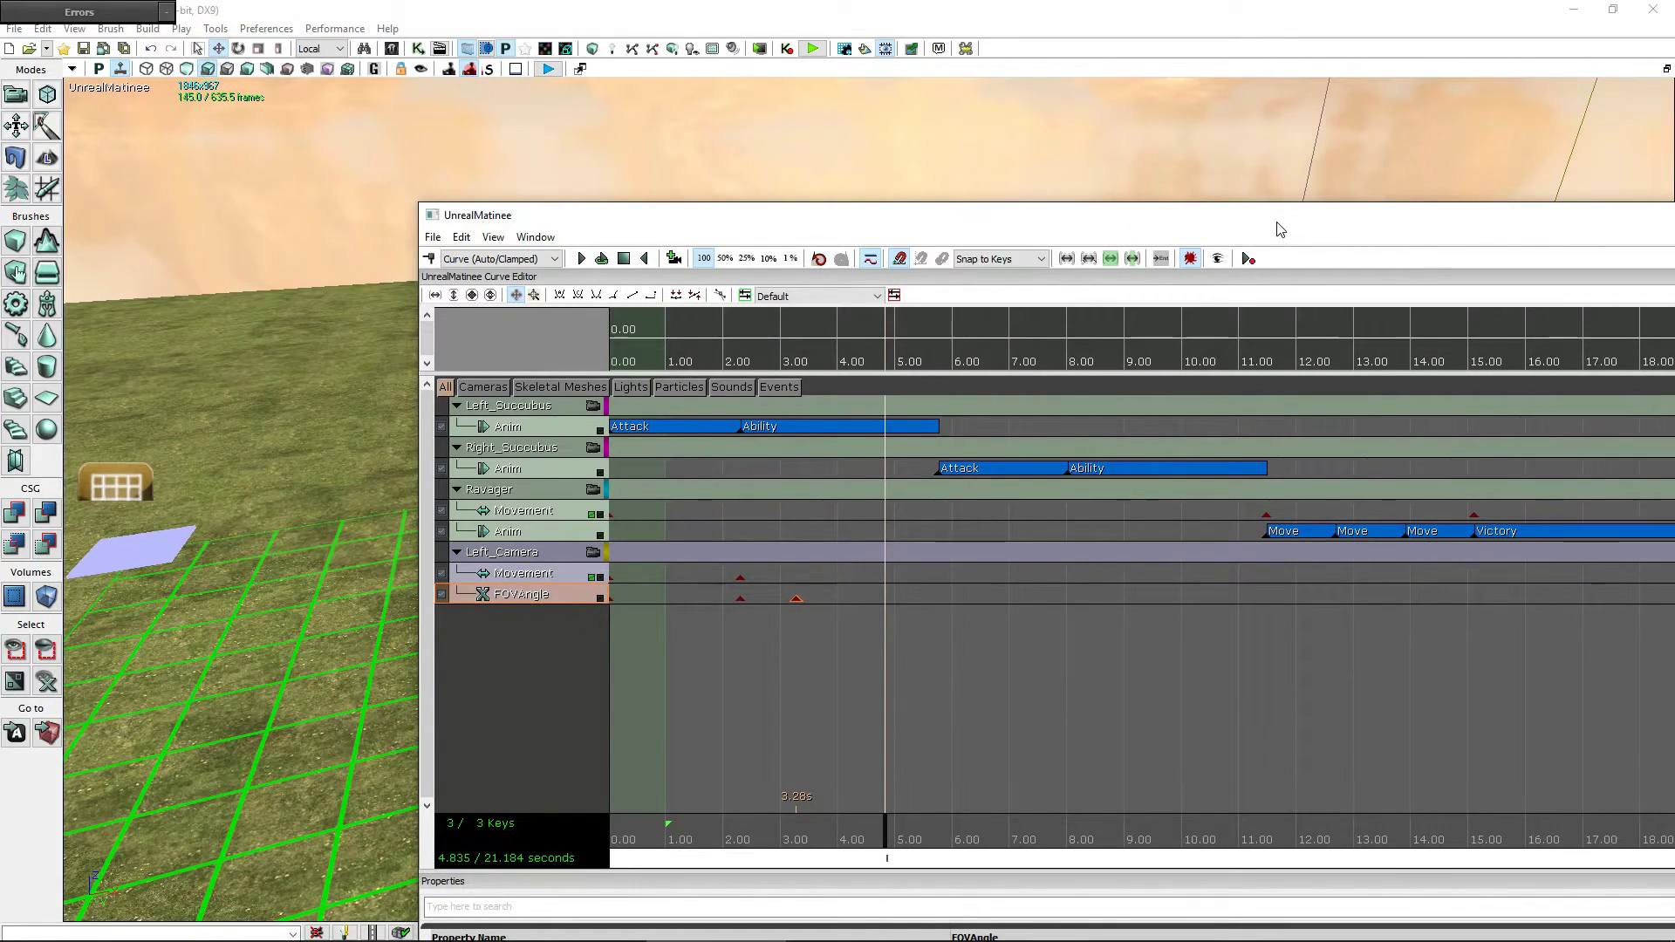
pyautogui.moveTo(1277, 224); pyautogui.dragTo(1284, 836)
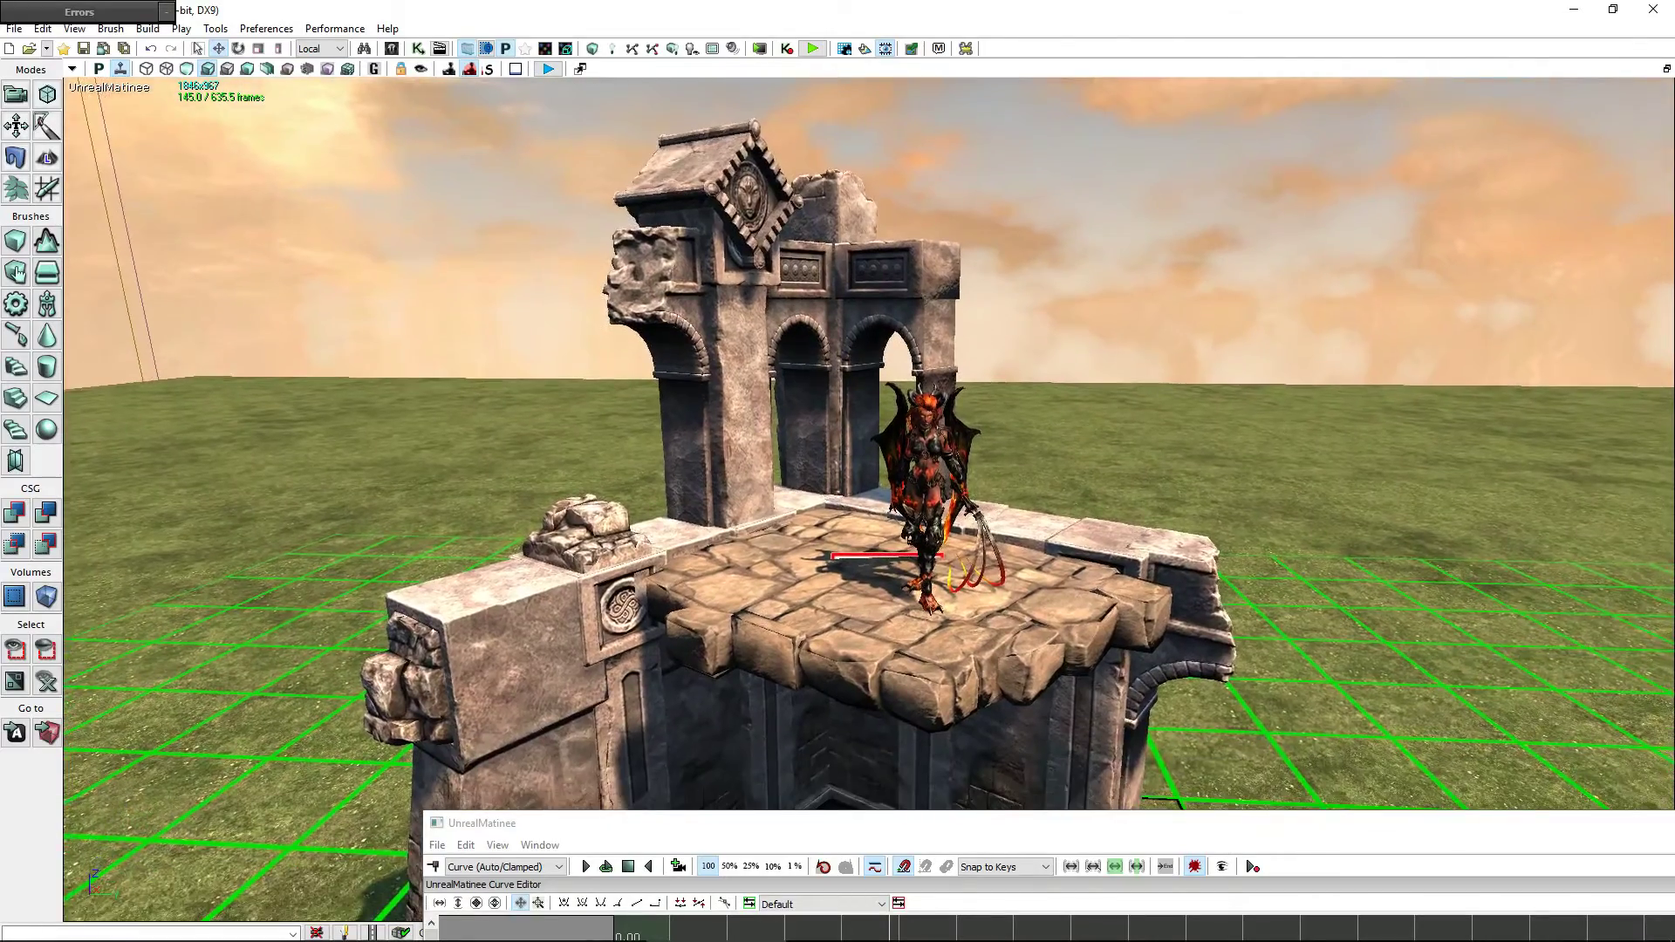
pyautogui.moveTo(1284, 555); pyautogui.dragTo(1284, 611)
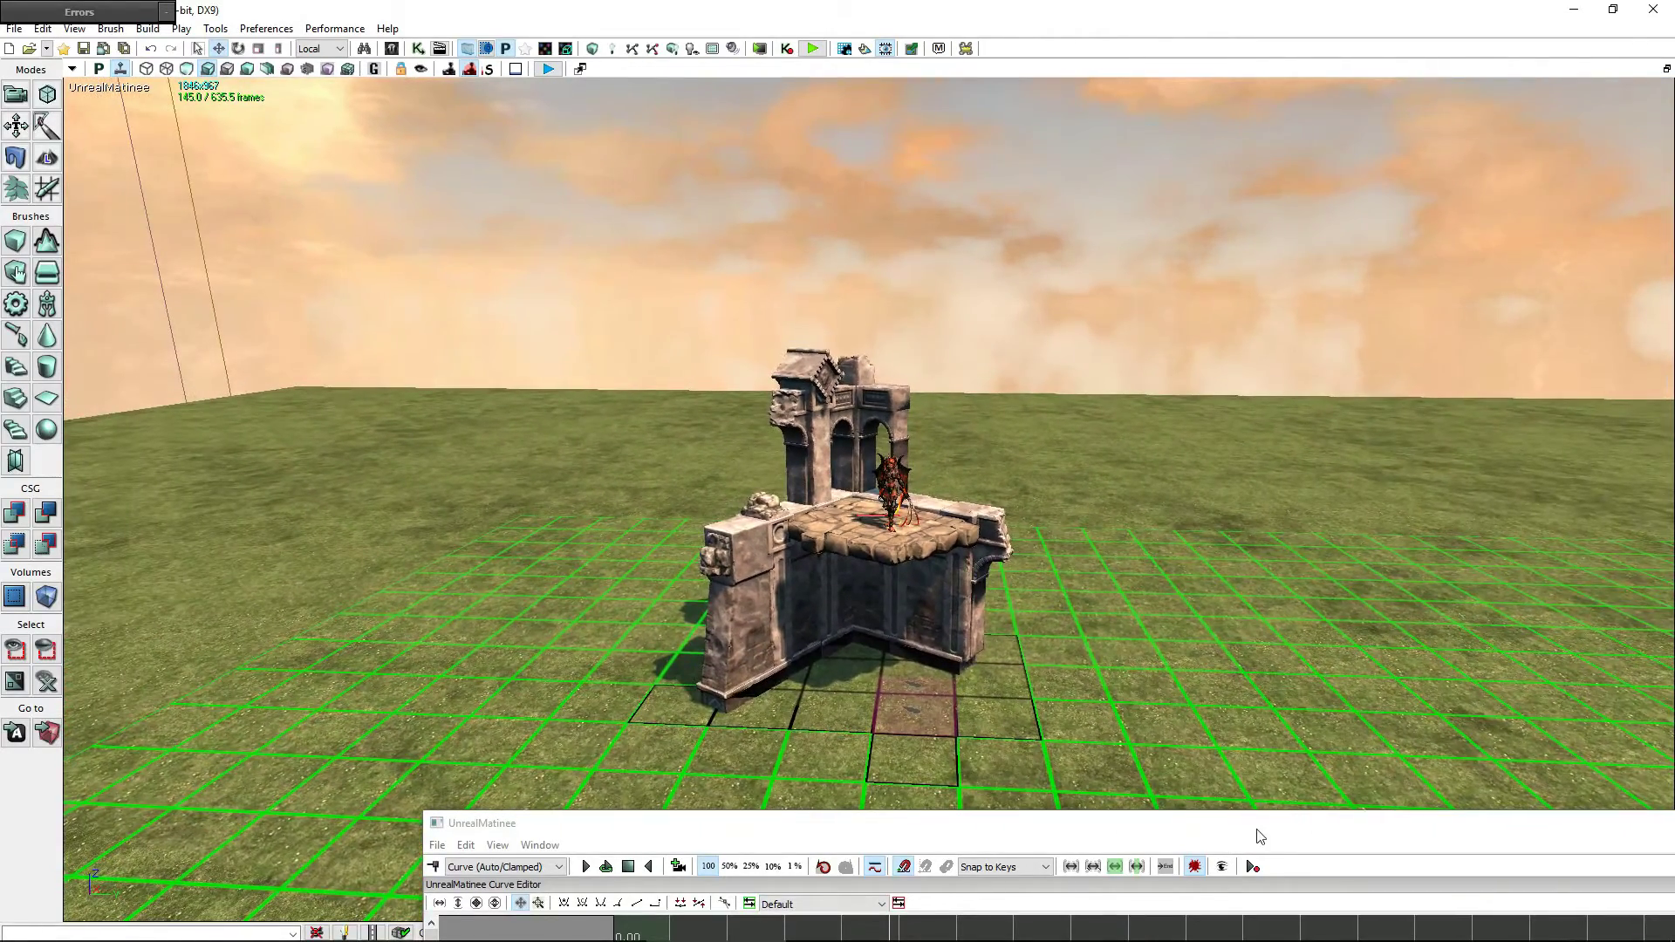
pyautogui.moveTo(1259, 831)
pyautogui.mouseDown()
pyautogui.moveTo(1143, 709)
pyautogui.moveTo(1134, 206)
pyautogui.mouseUp()
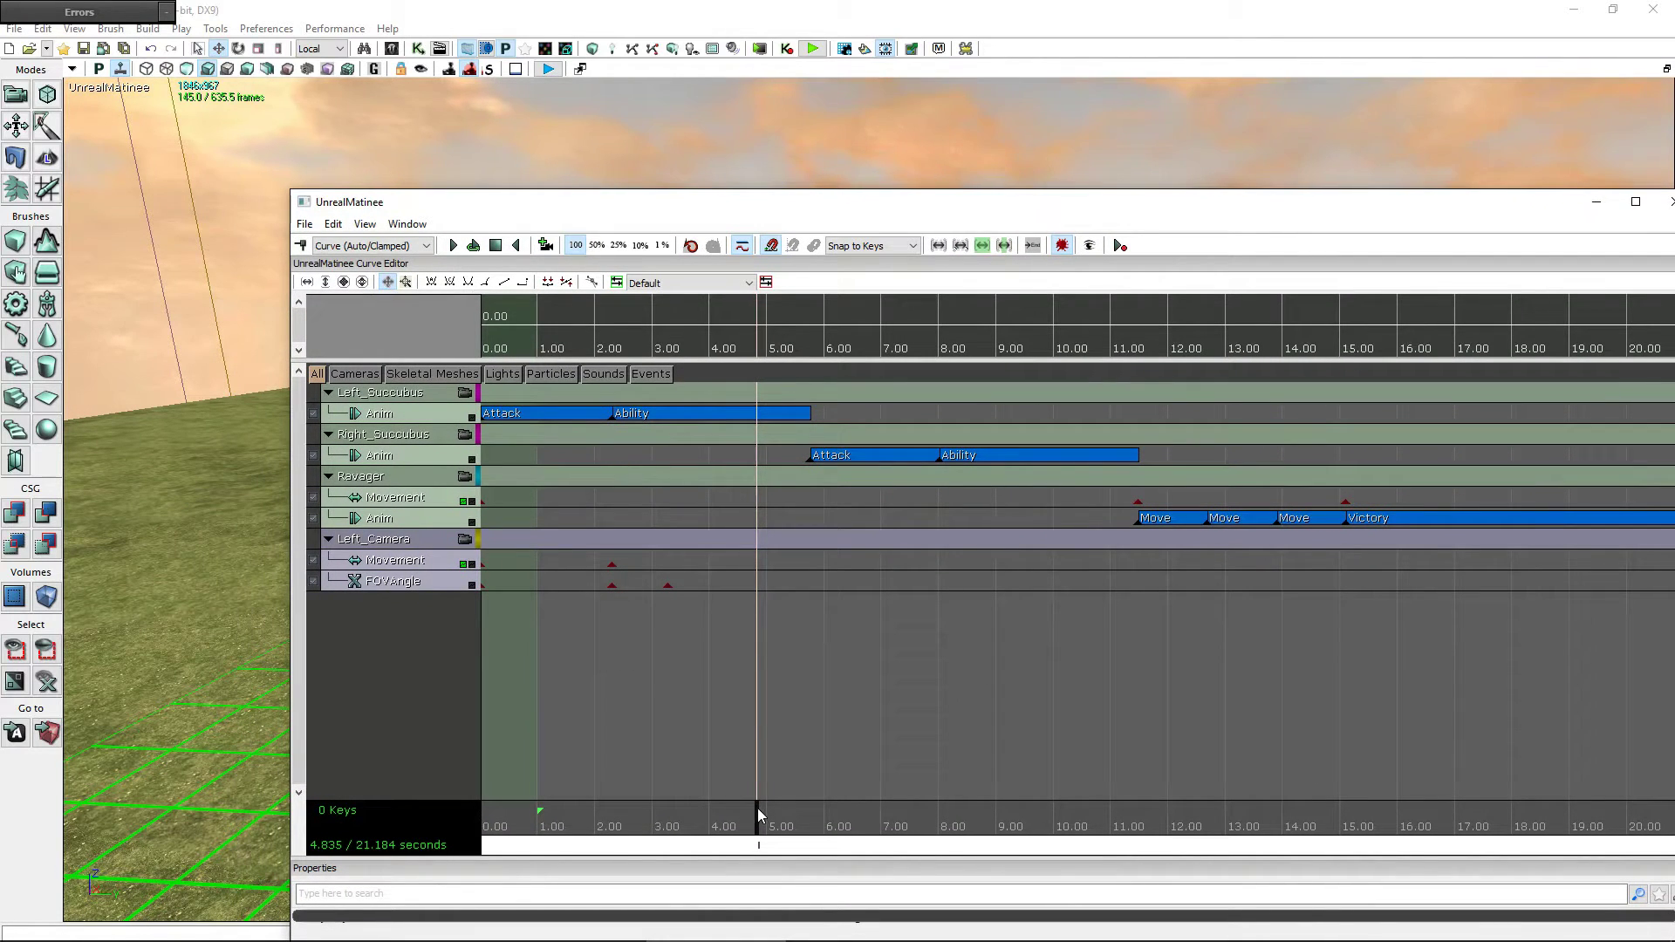
# - At about 5.8 s, where Right_Succubus's Attack begins, create a camera group named Right_Camera
pyautogui.moveTo(756, 809); pyautogui.dragTo(813, 815)
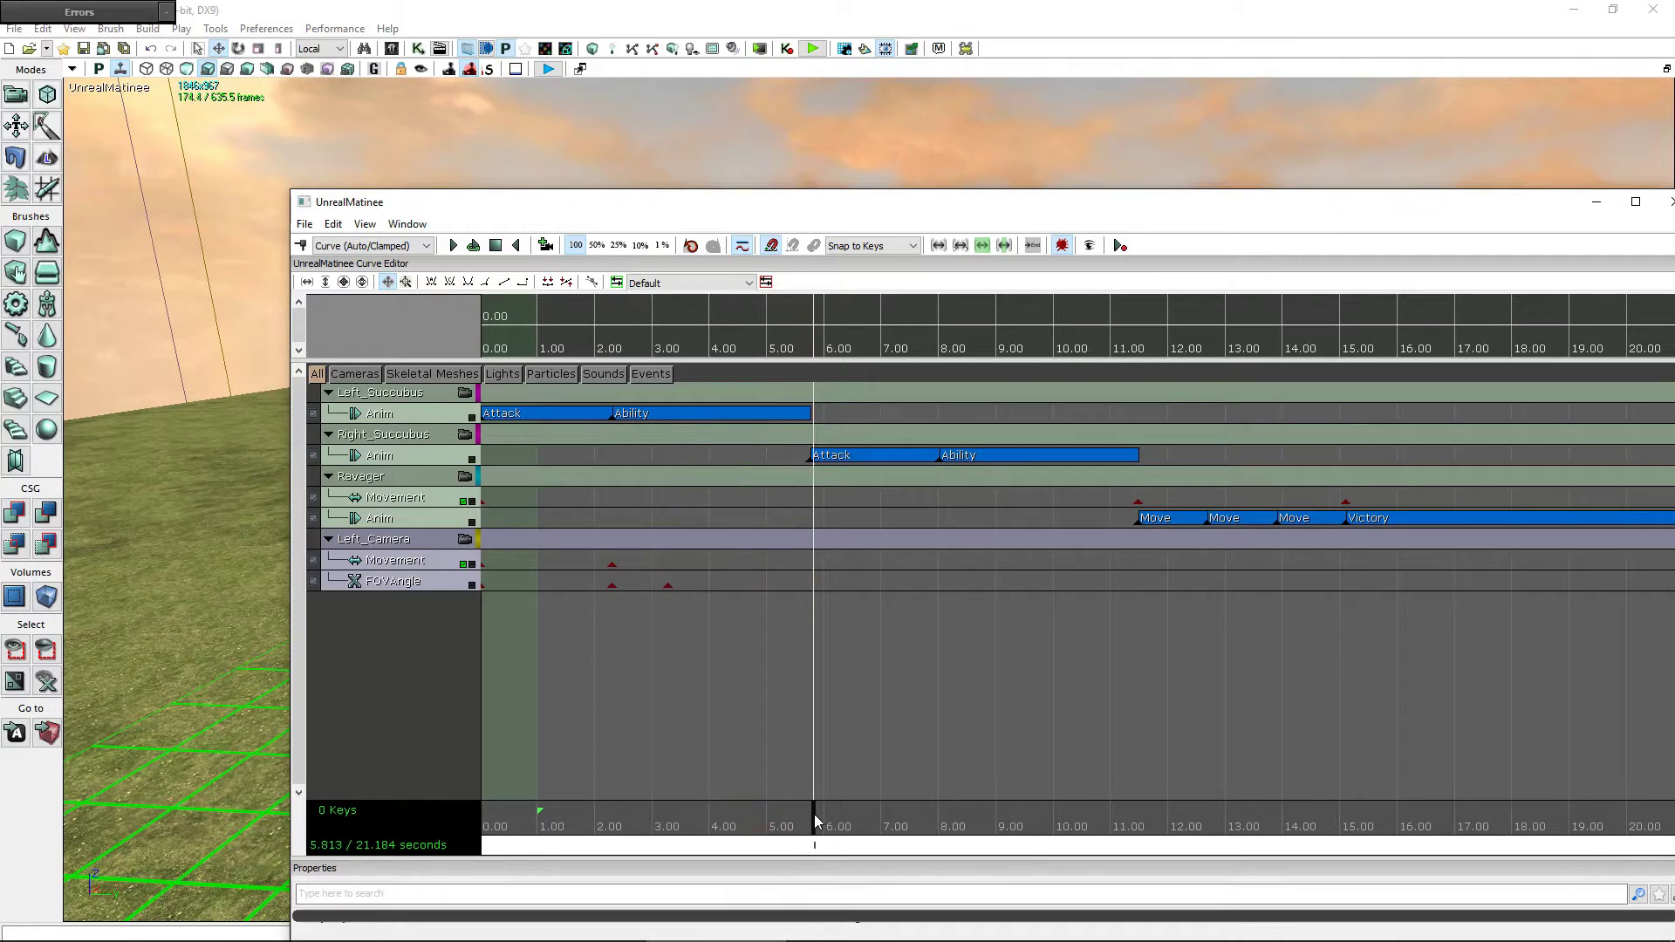
pyautogui.rightClick(369, 644)
pyautogui.click(358, 637)
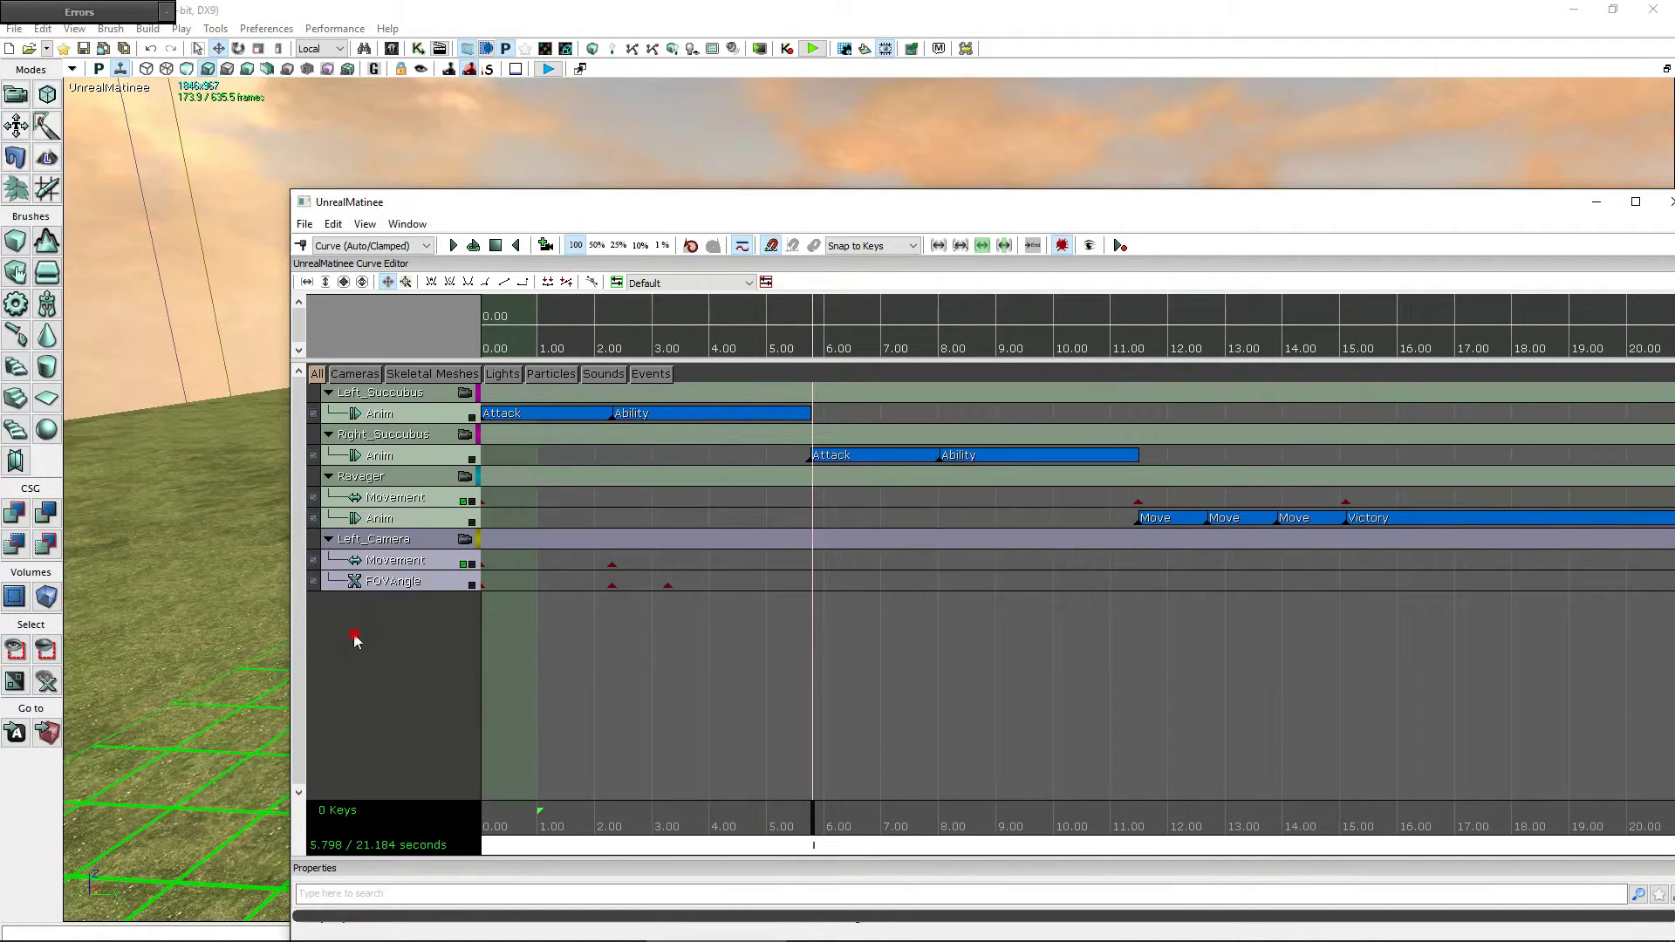
pyautogui.click(545, 246)
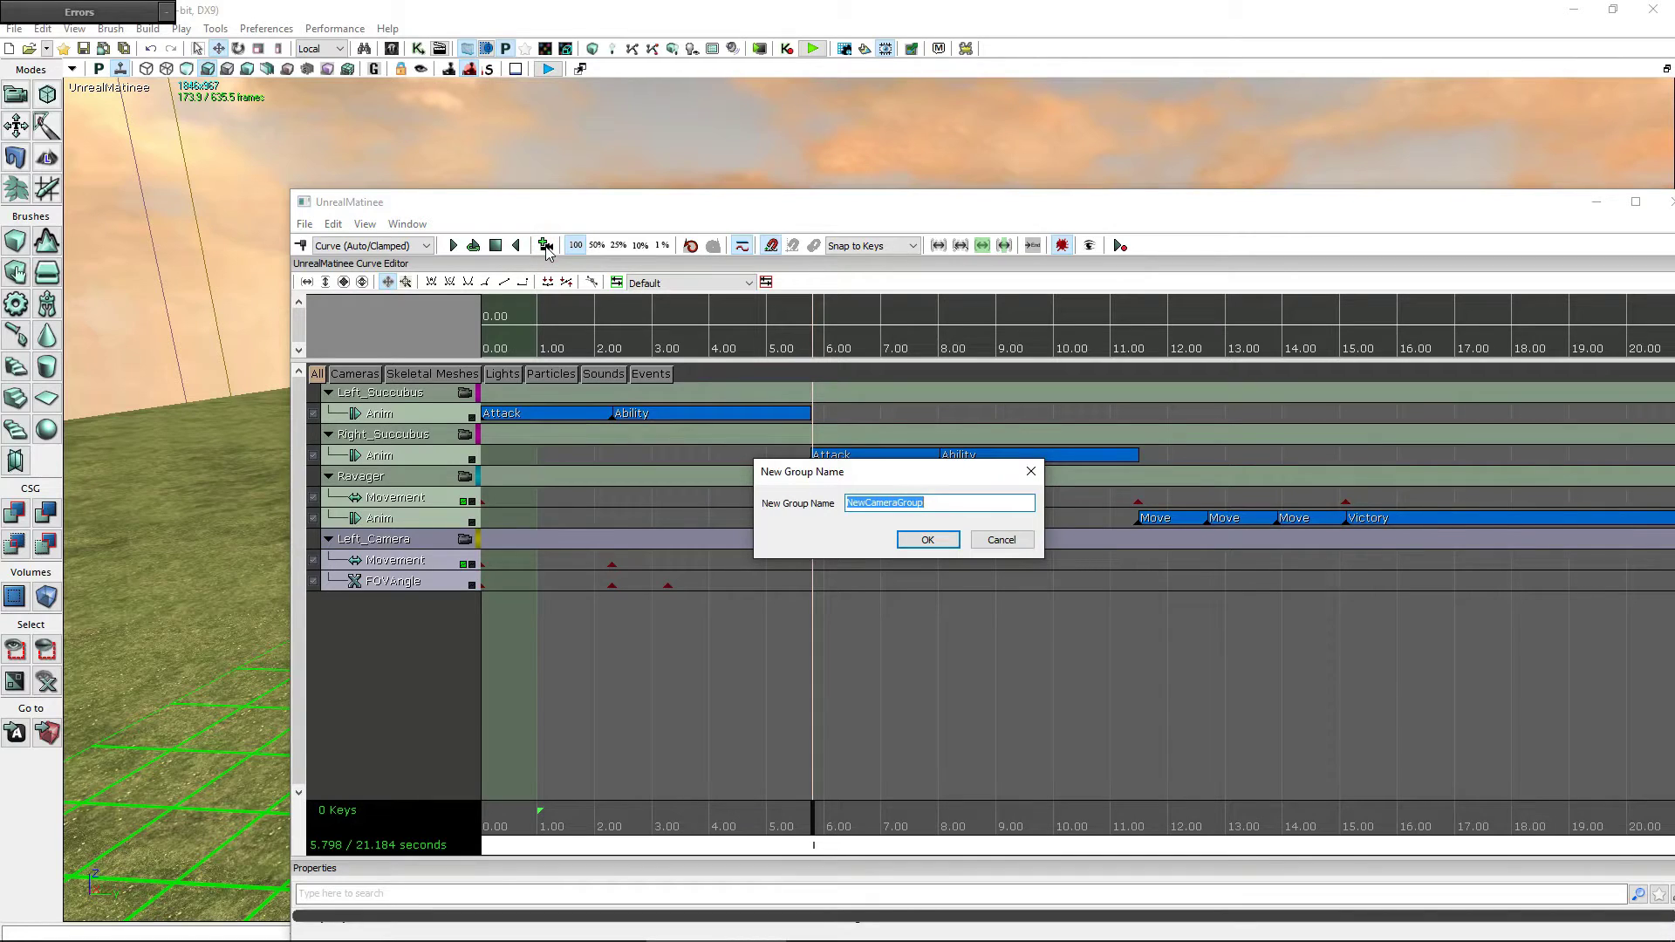
pyautogui.write('Ri')
pyautogui.write('amer')
pyautogui.press('Return')
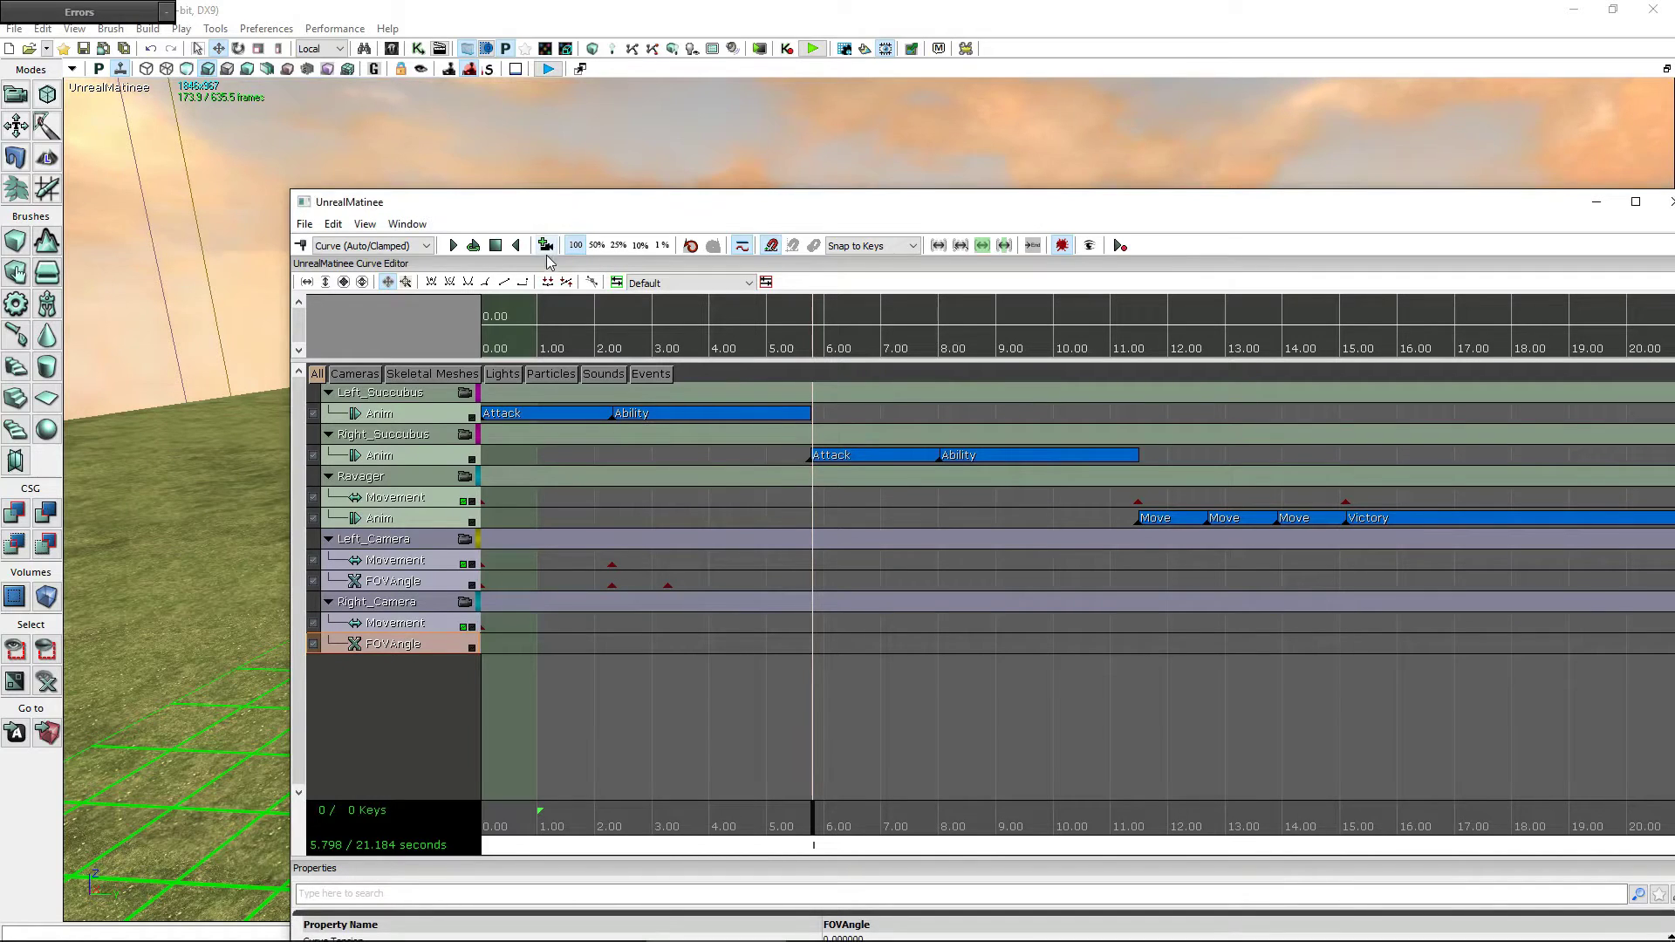
# - Key Right_Camera's starting position at 5.77 s on its Movement track and preview the sequence
pyautogui.click(395, 625)
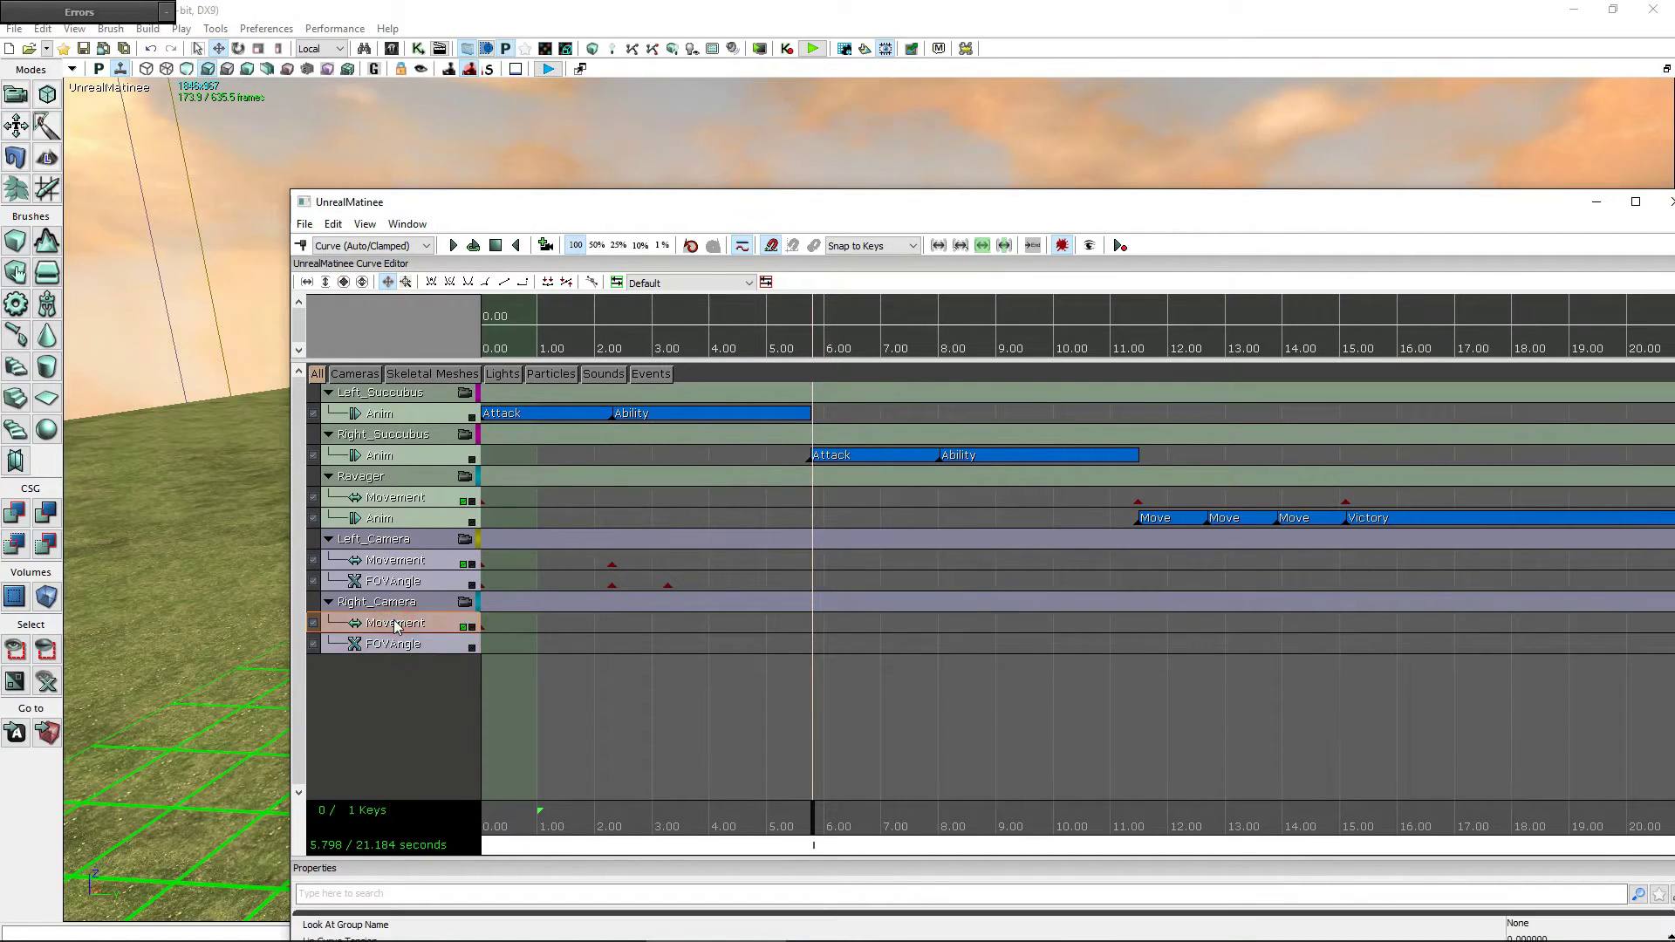
pyautogui.click(301, 247)
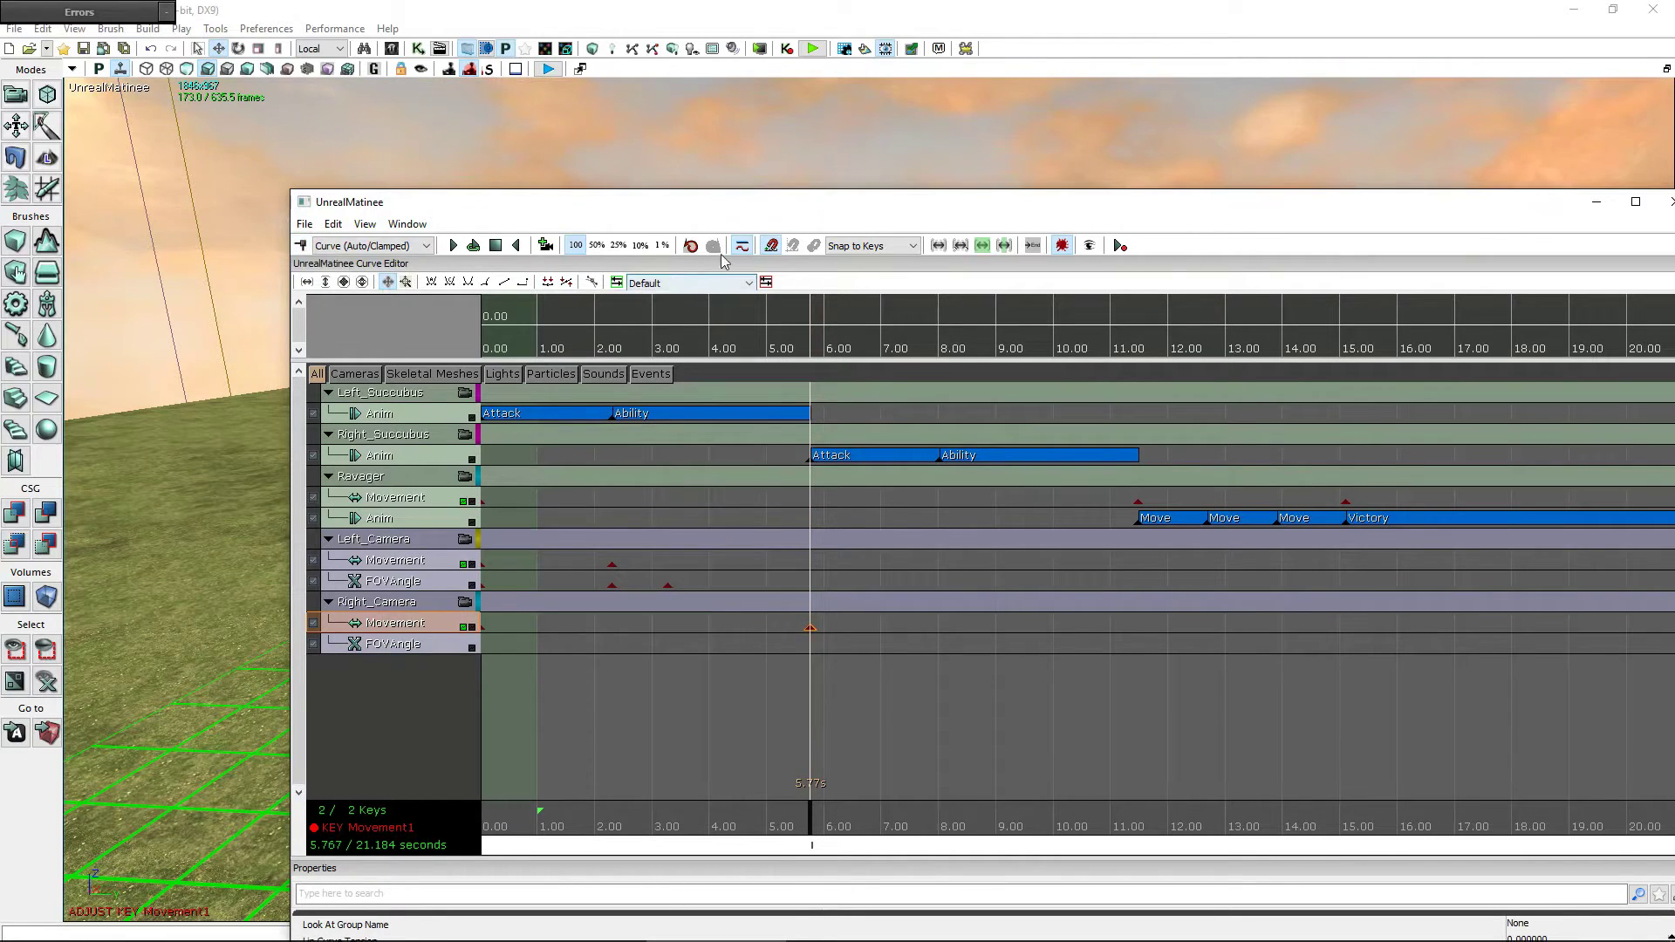
pyautogui.moveTo(1012, 220); pyautogui.dragTo(1028, 855)
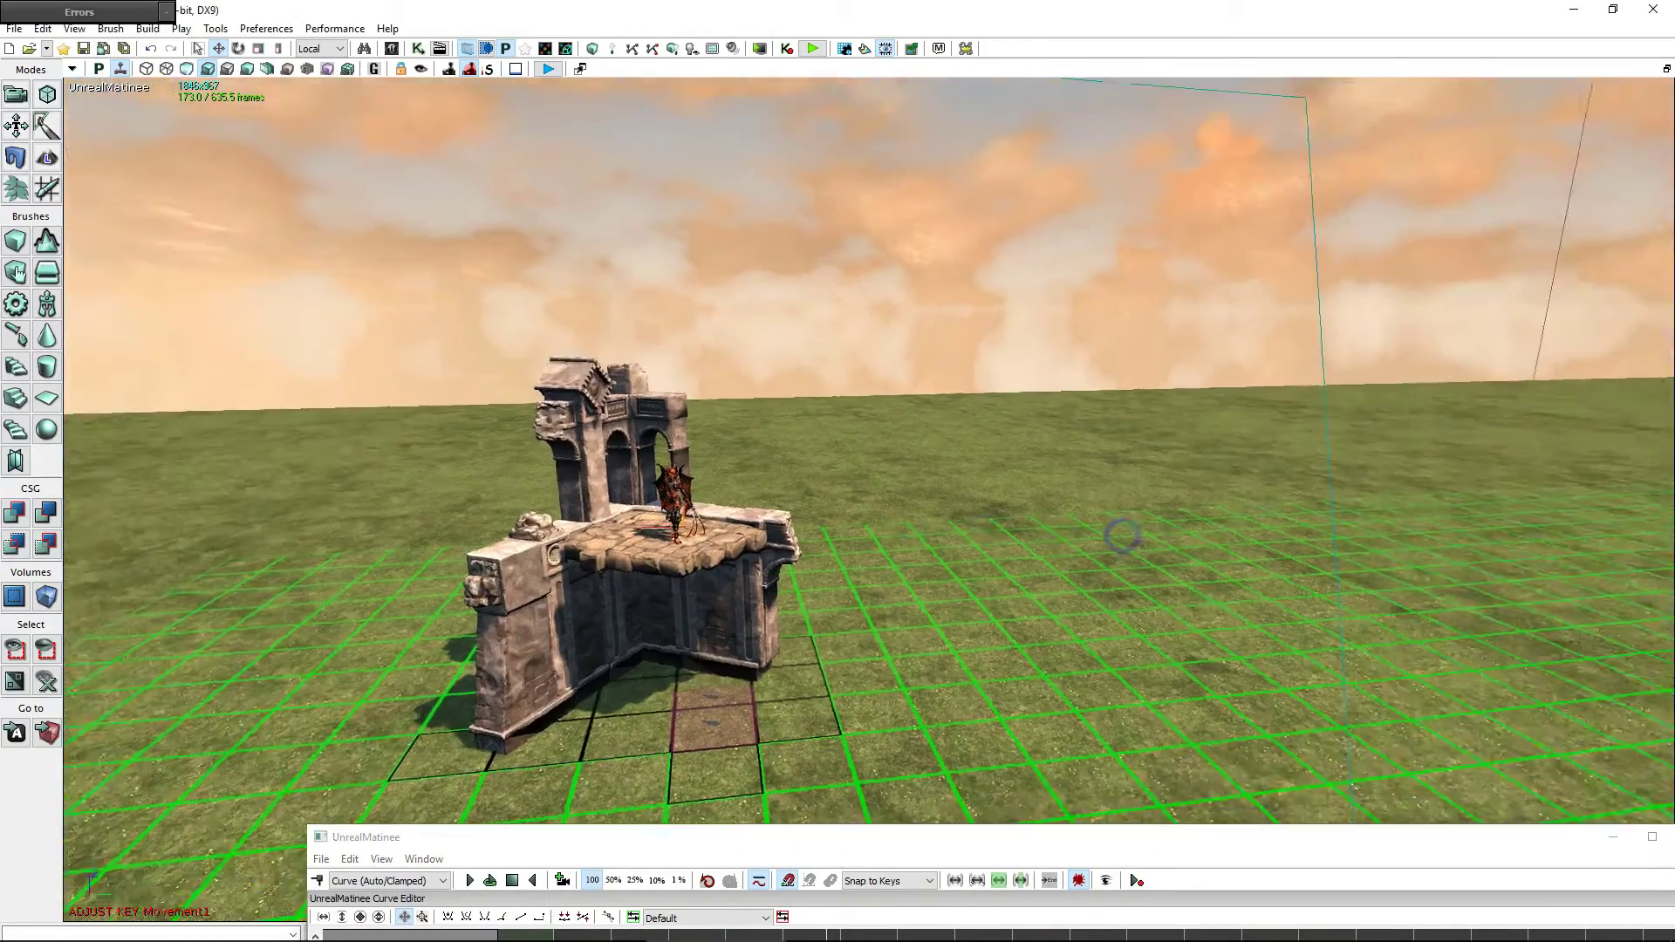
pyautogui.moveTo(1123, 536); pyautogui.dragTo(1123, 536)
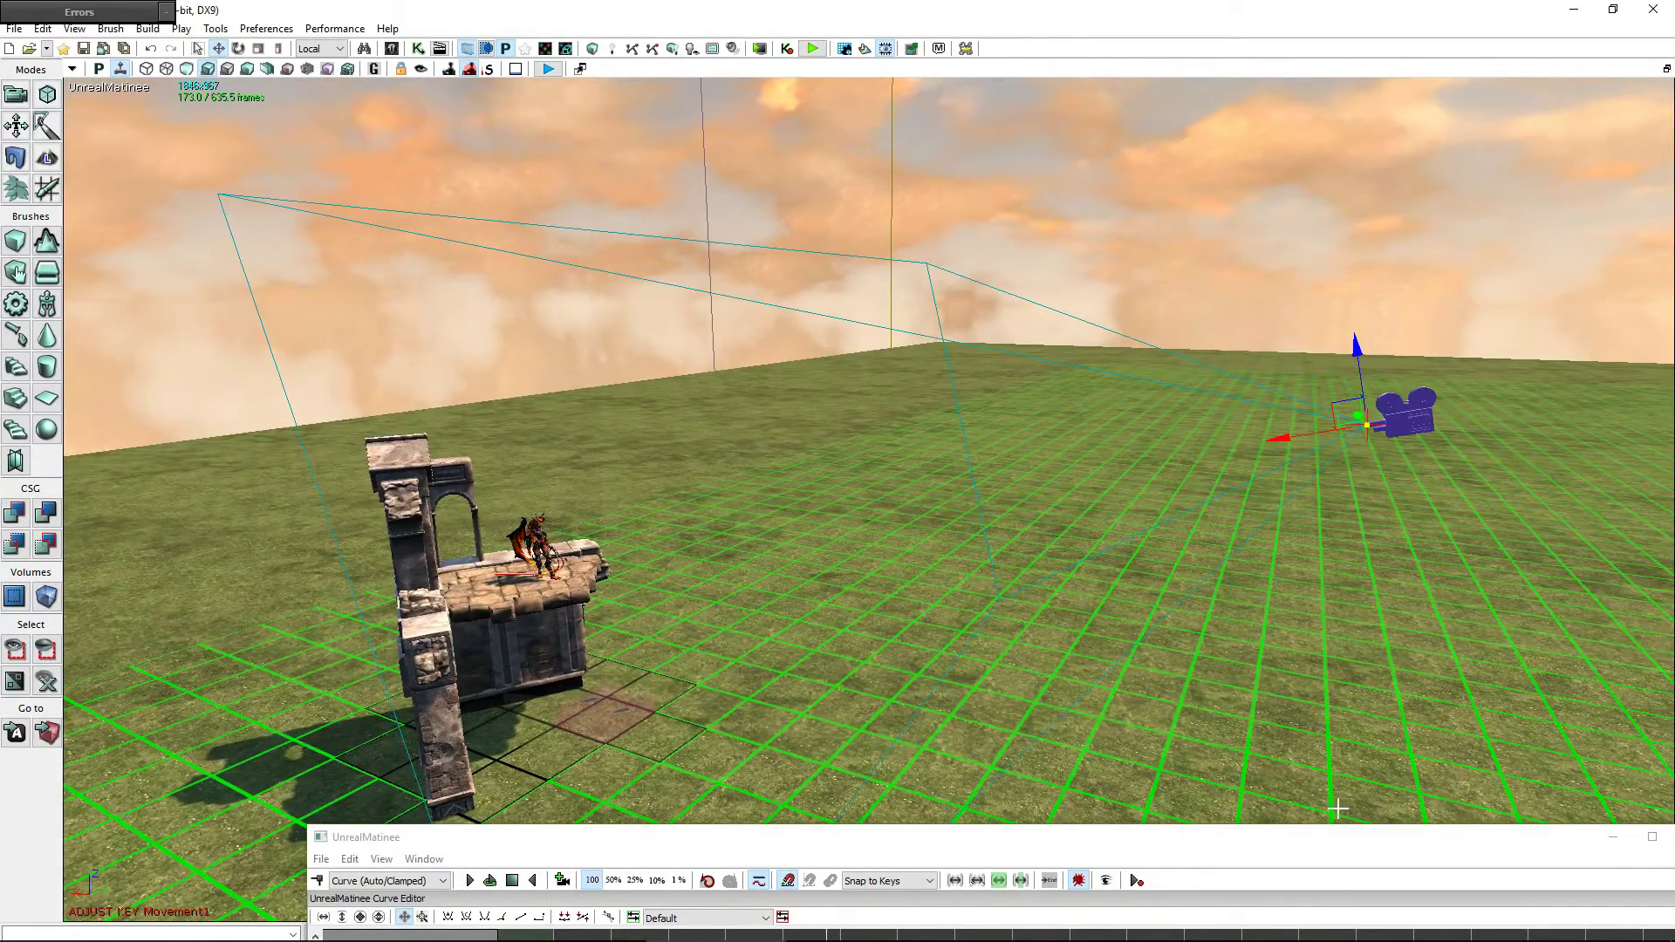
pyautogui.moveTo(1292, 848); pyautogui.dragTo(1193, 185)
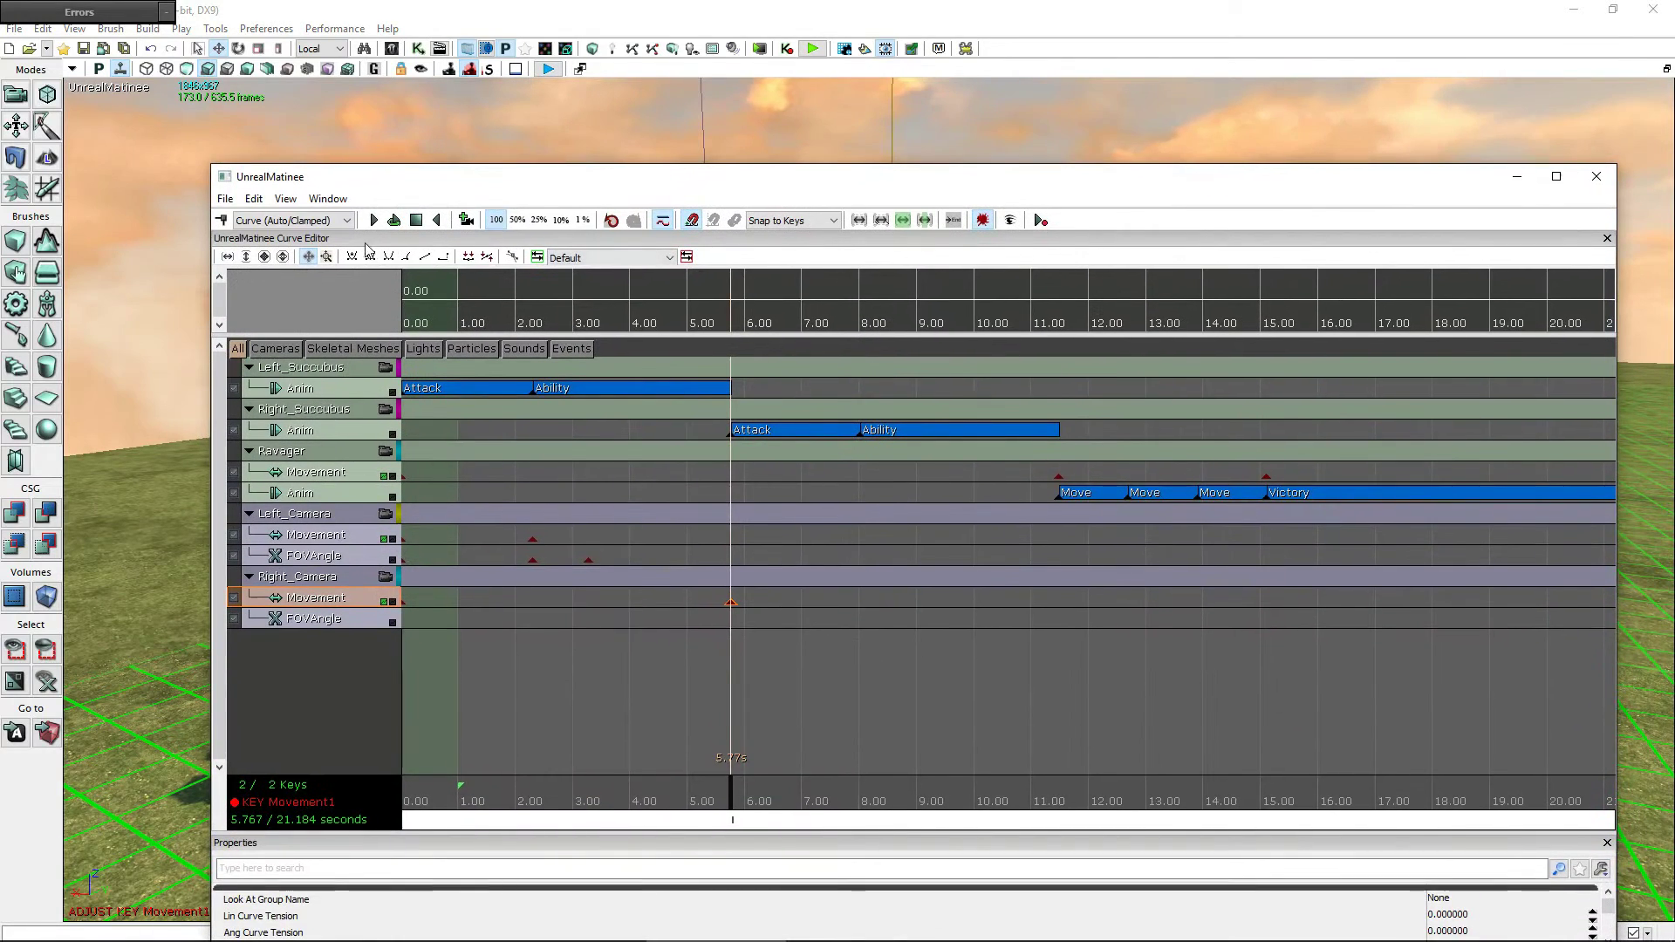
pyautogui.click(373, 220)
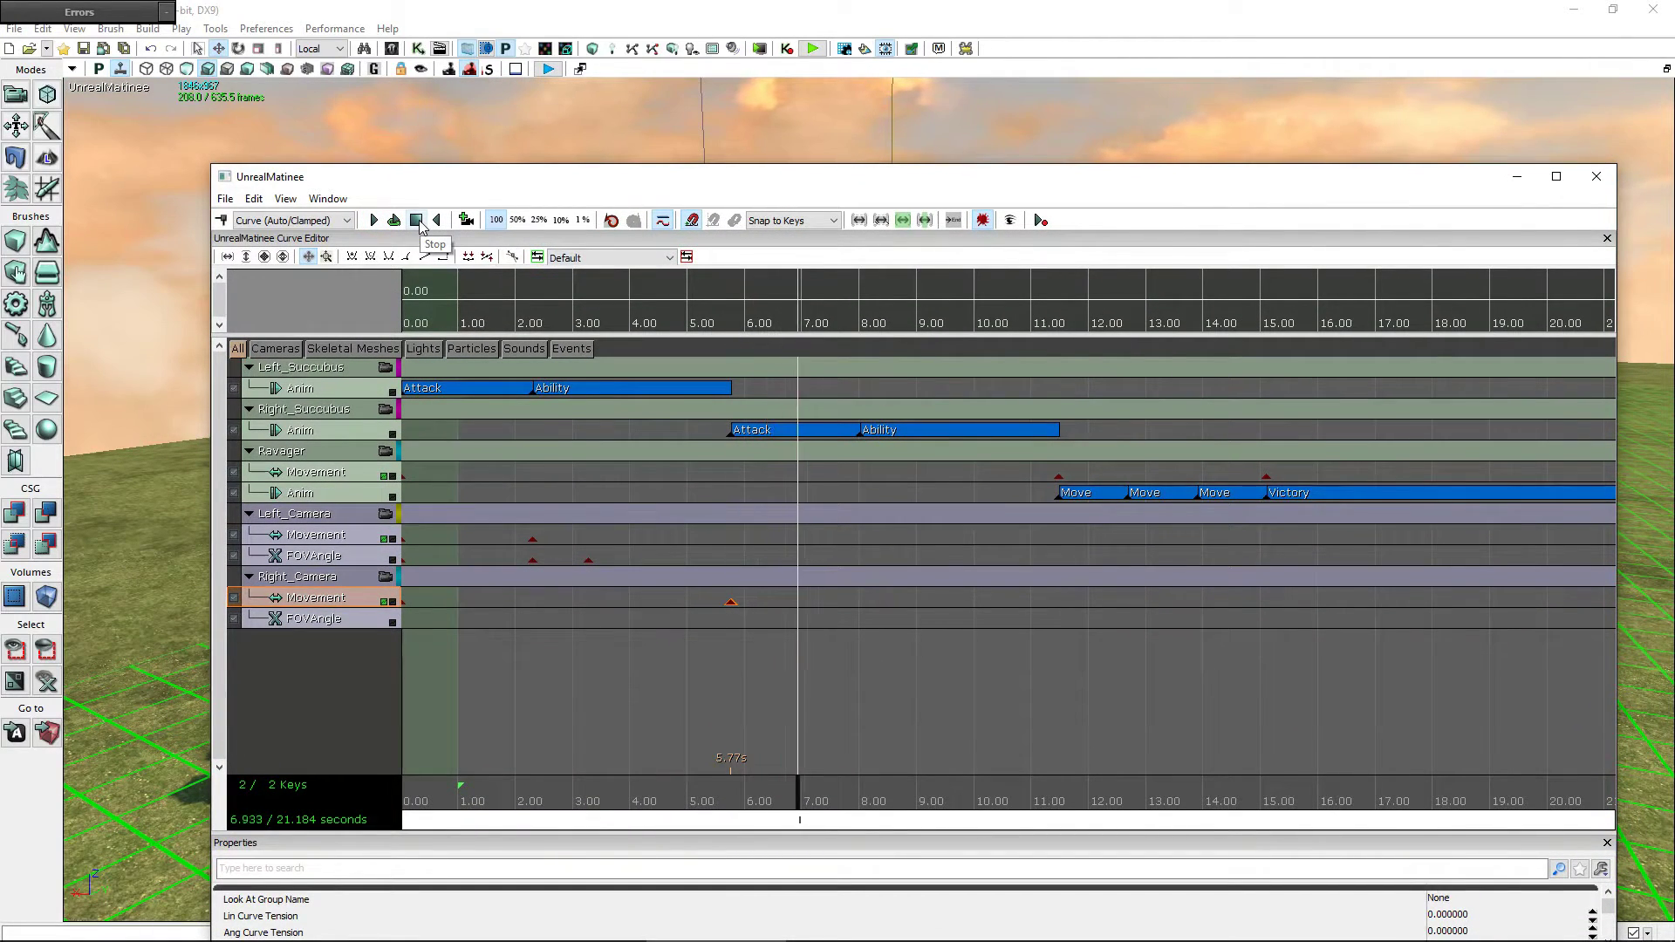
pyautogui.click(418, 221)
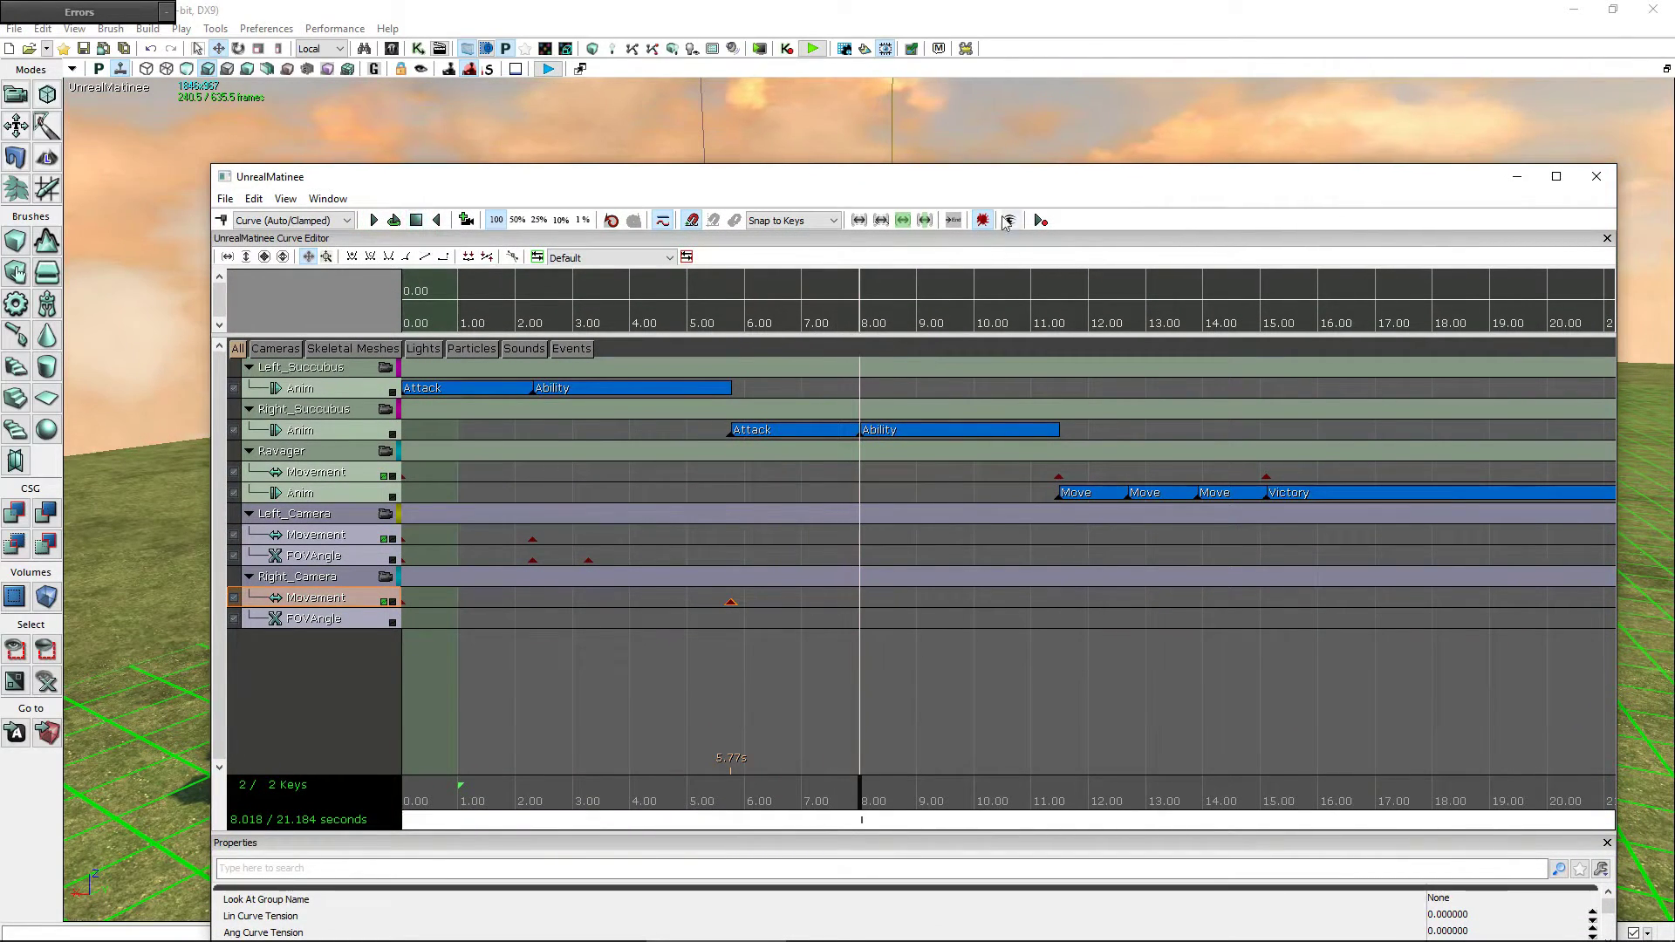
pyautogui.moveTo(995, 189)
pyautogui.mouseDown()
pyautogui.moveTo(1043, 301)
pyautogui.moveTo(1035, 266)
pyautogui.mouseUp()
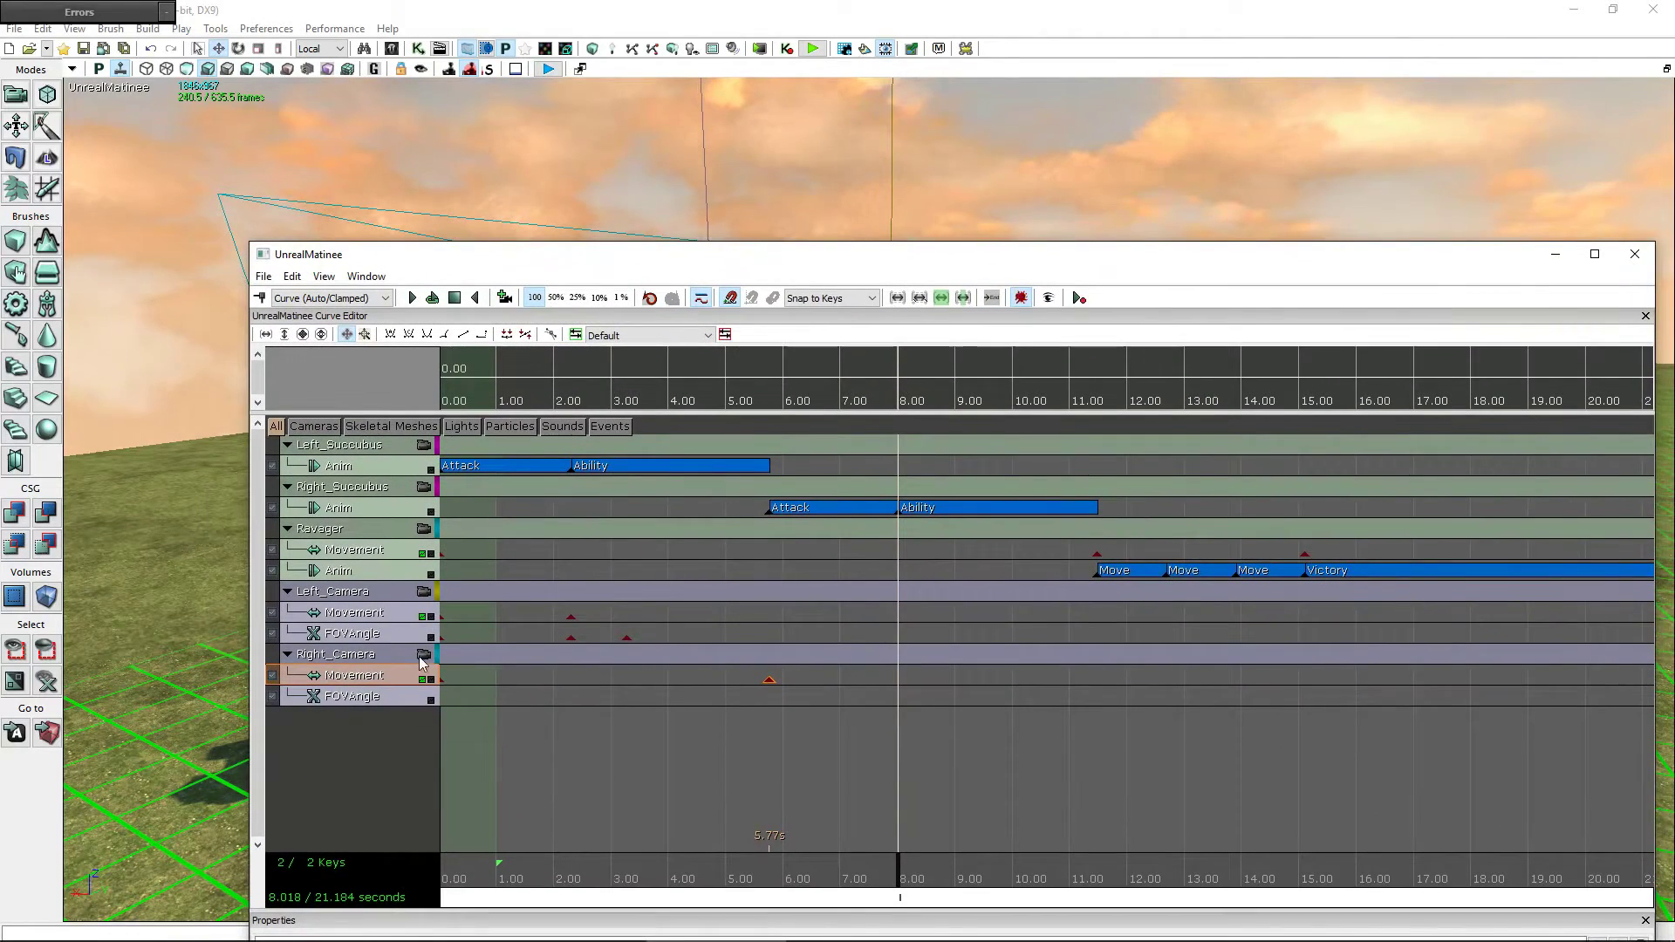
# - Move the Right_Camera left and down in the viewport and key that position at 8.01 s
pyautogui.click(374, 677)
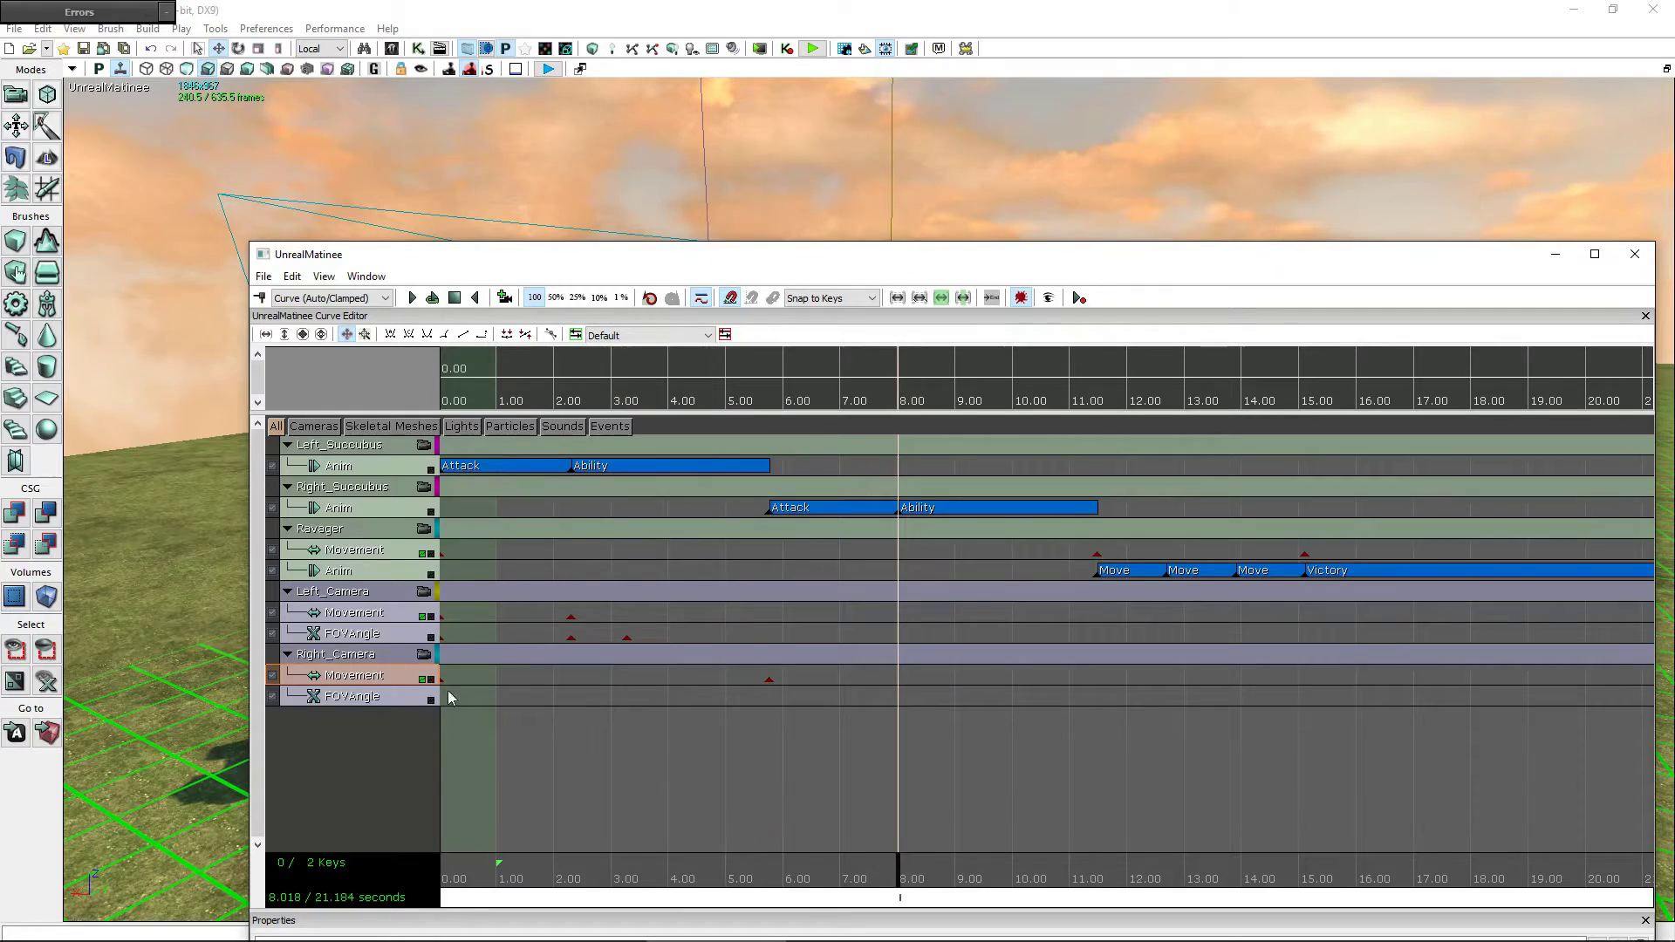
pyautogui.moveTo(1041, 265); pyautogui.dragTo(1104, 785)
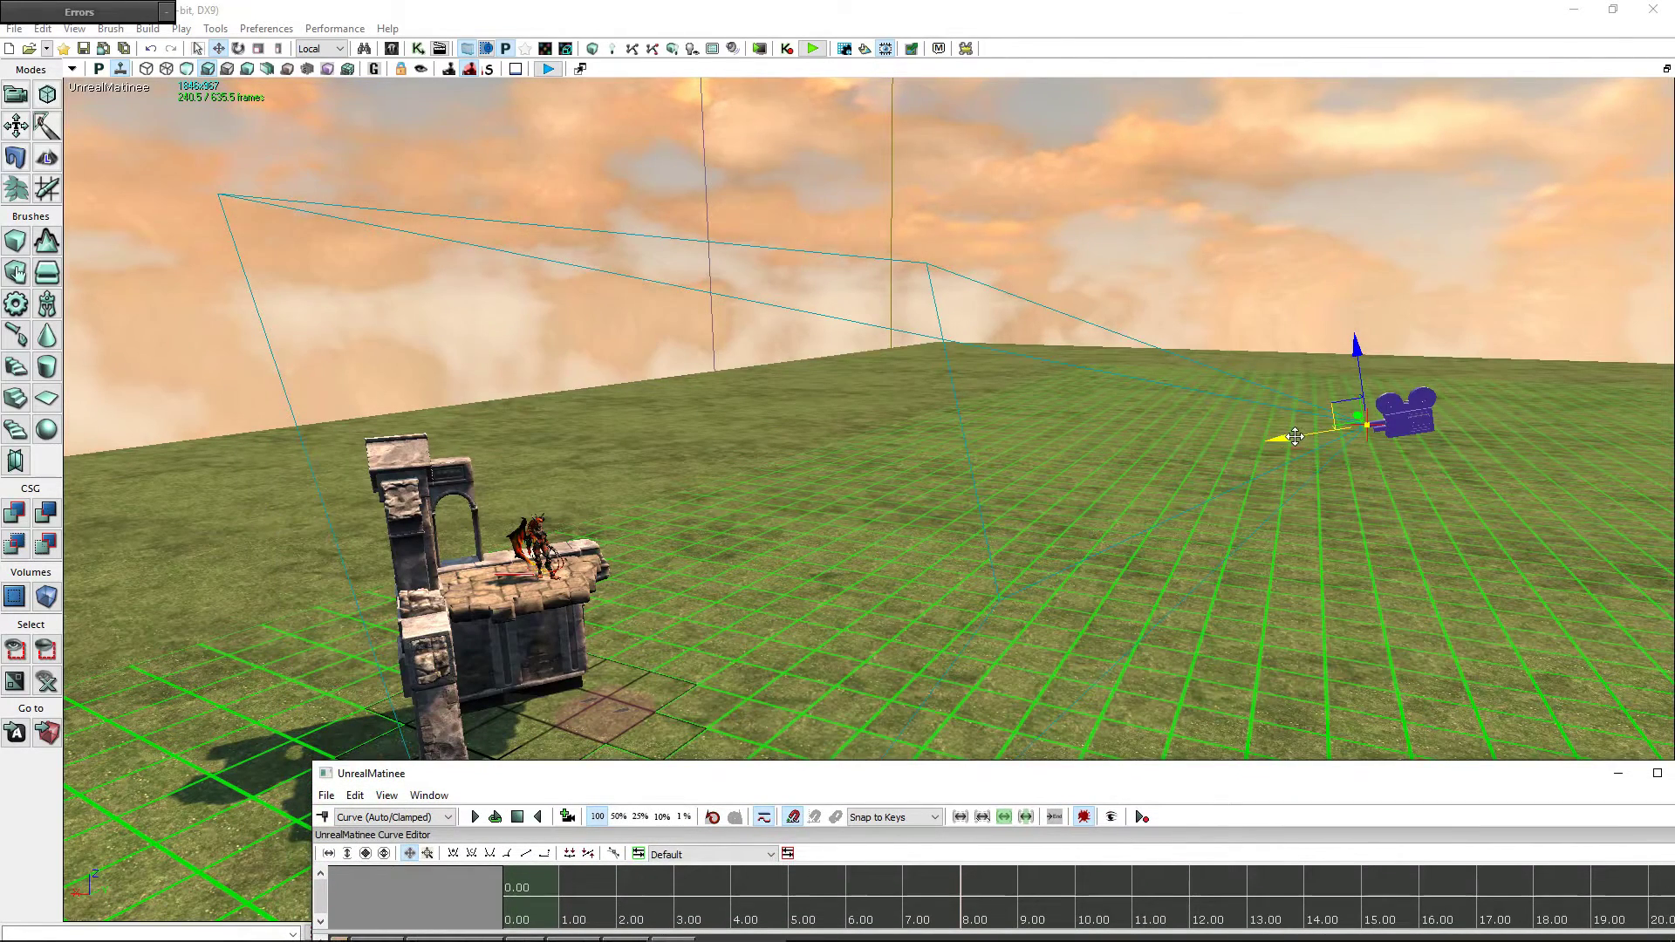
pyautogui.moveTo(1295, 436); pyautogui.dragTo(975, 487)
pyautogui.moveTo(1172, 792); pyautogui.dragTo(1170, 251)
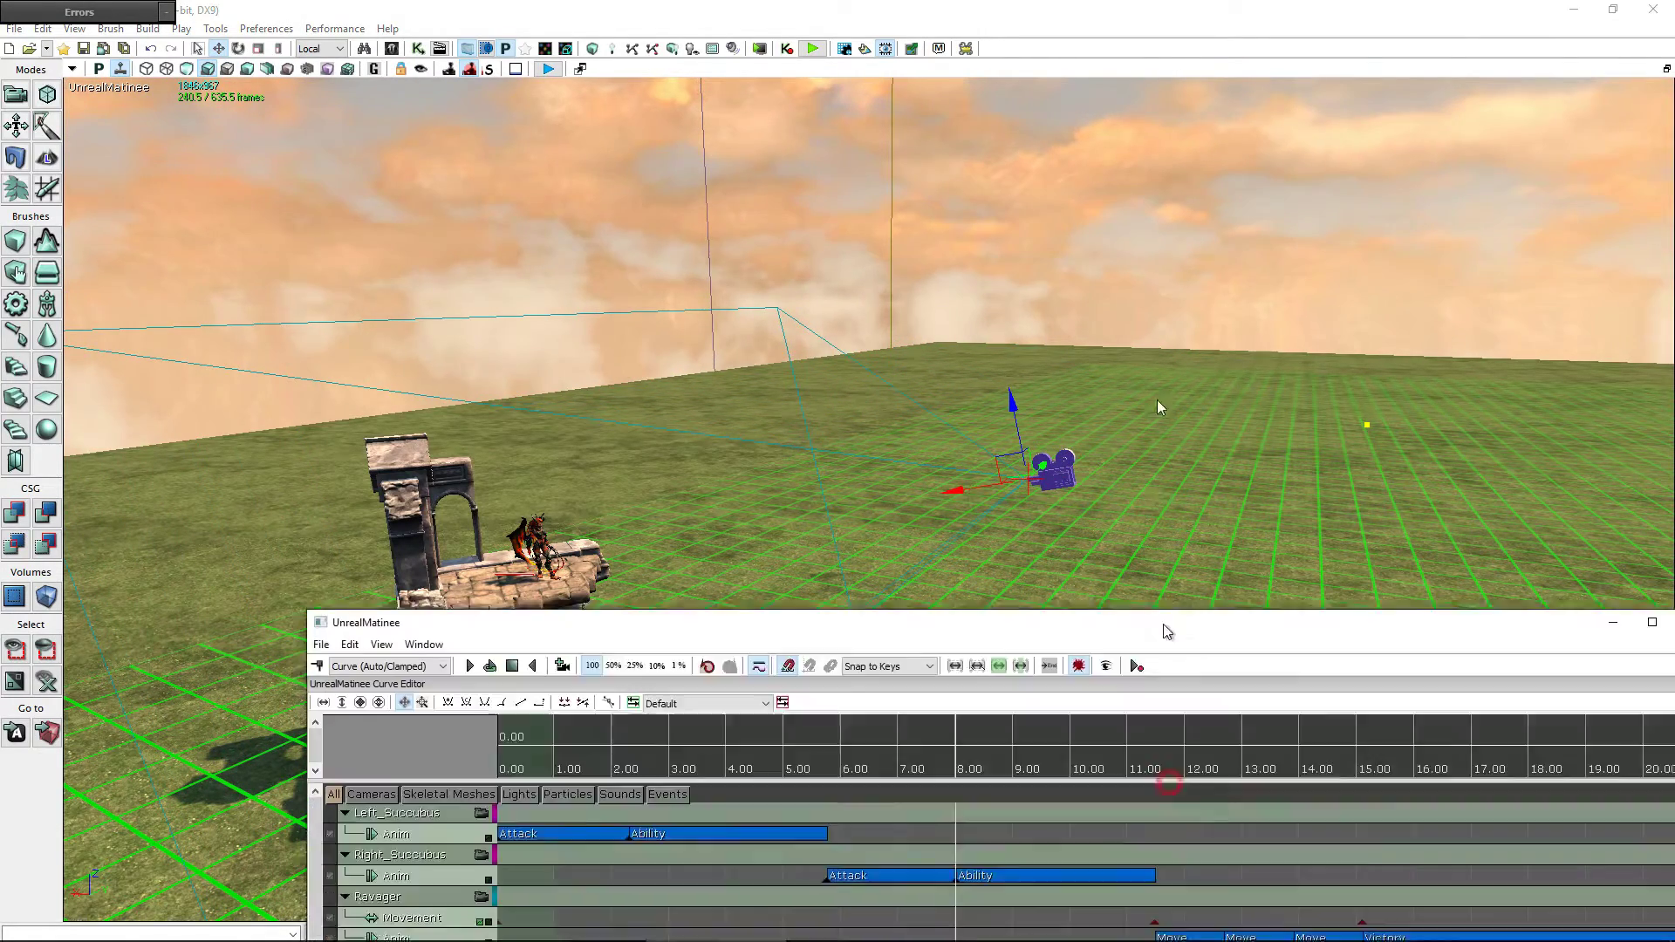
pyautogui.click(321, 275)
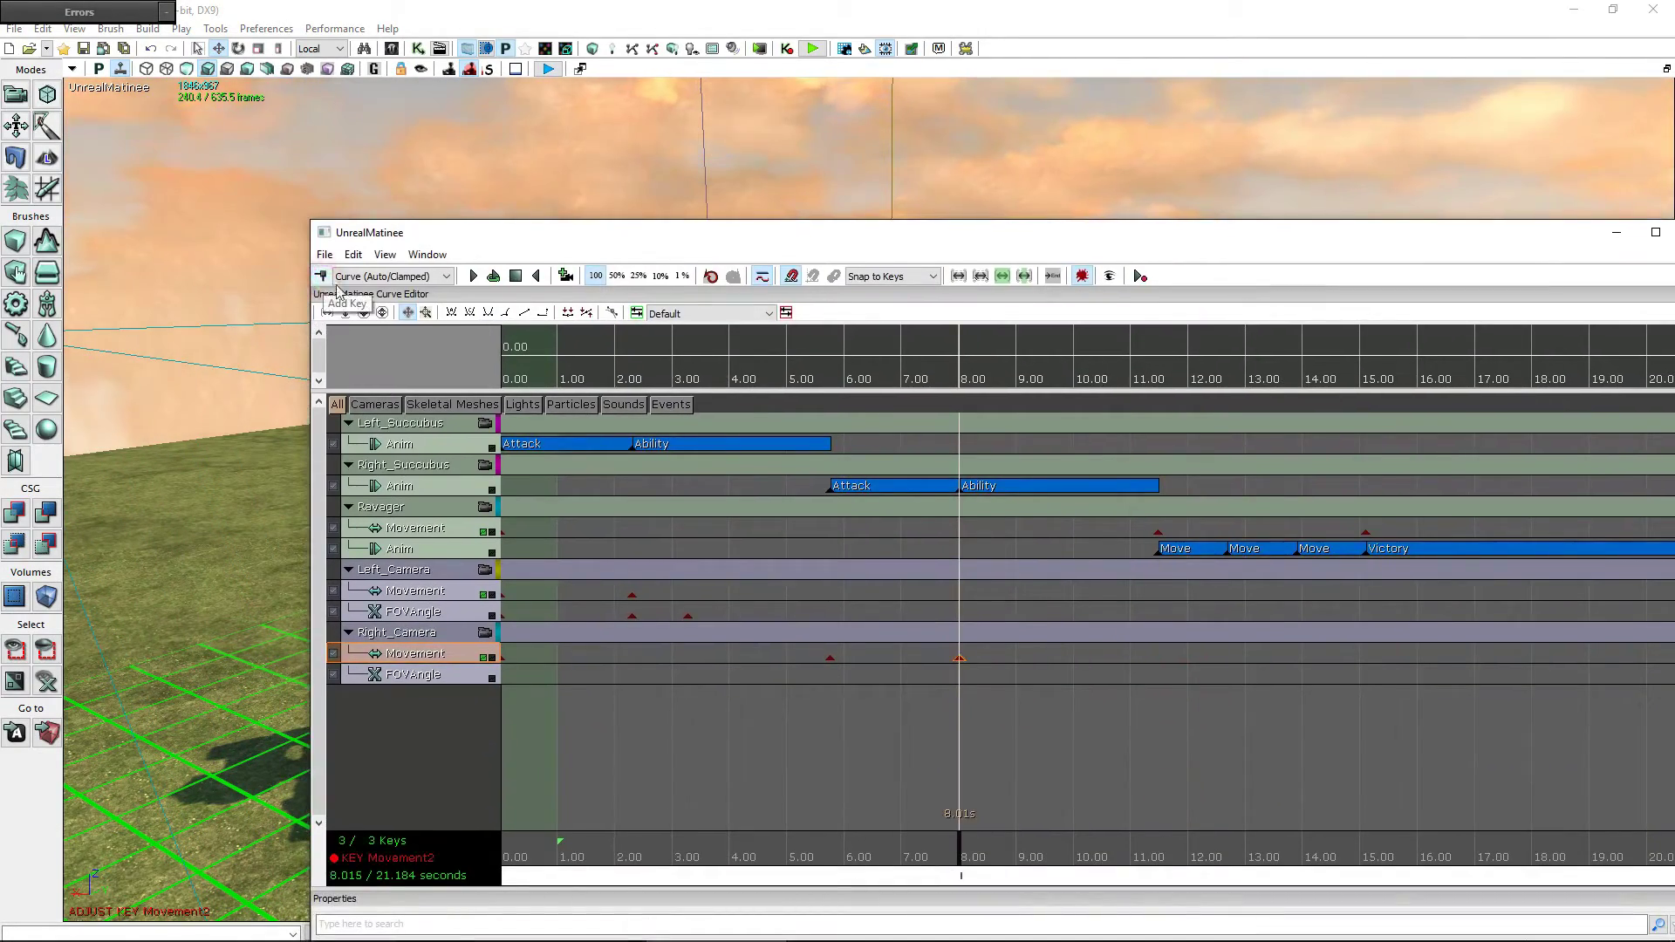
pyautogui.moveTo(1110, 232); pyautogui.dragTo(1150, 650)
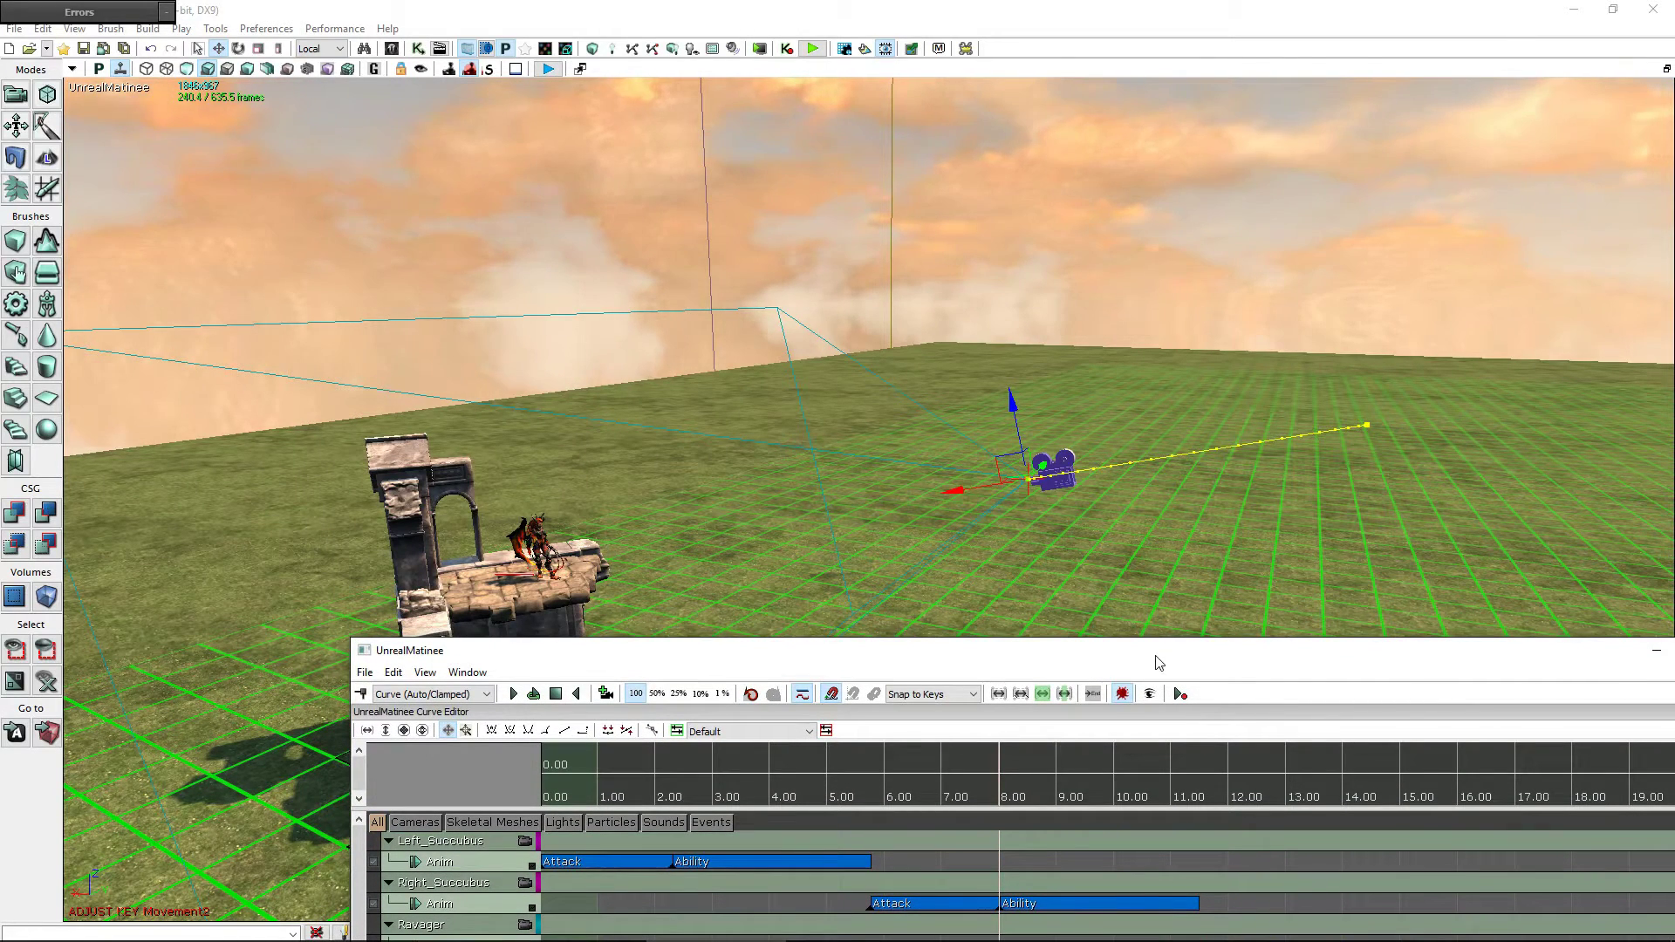
pyautogui.moveTo(1164, 663); pyautogui.dragTo(1143, 229)
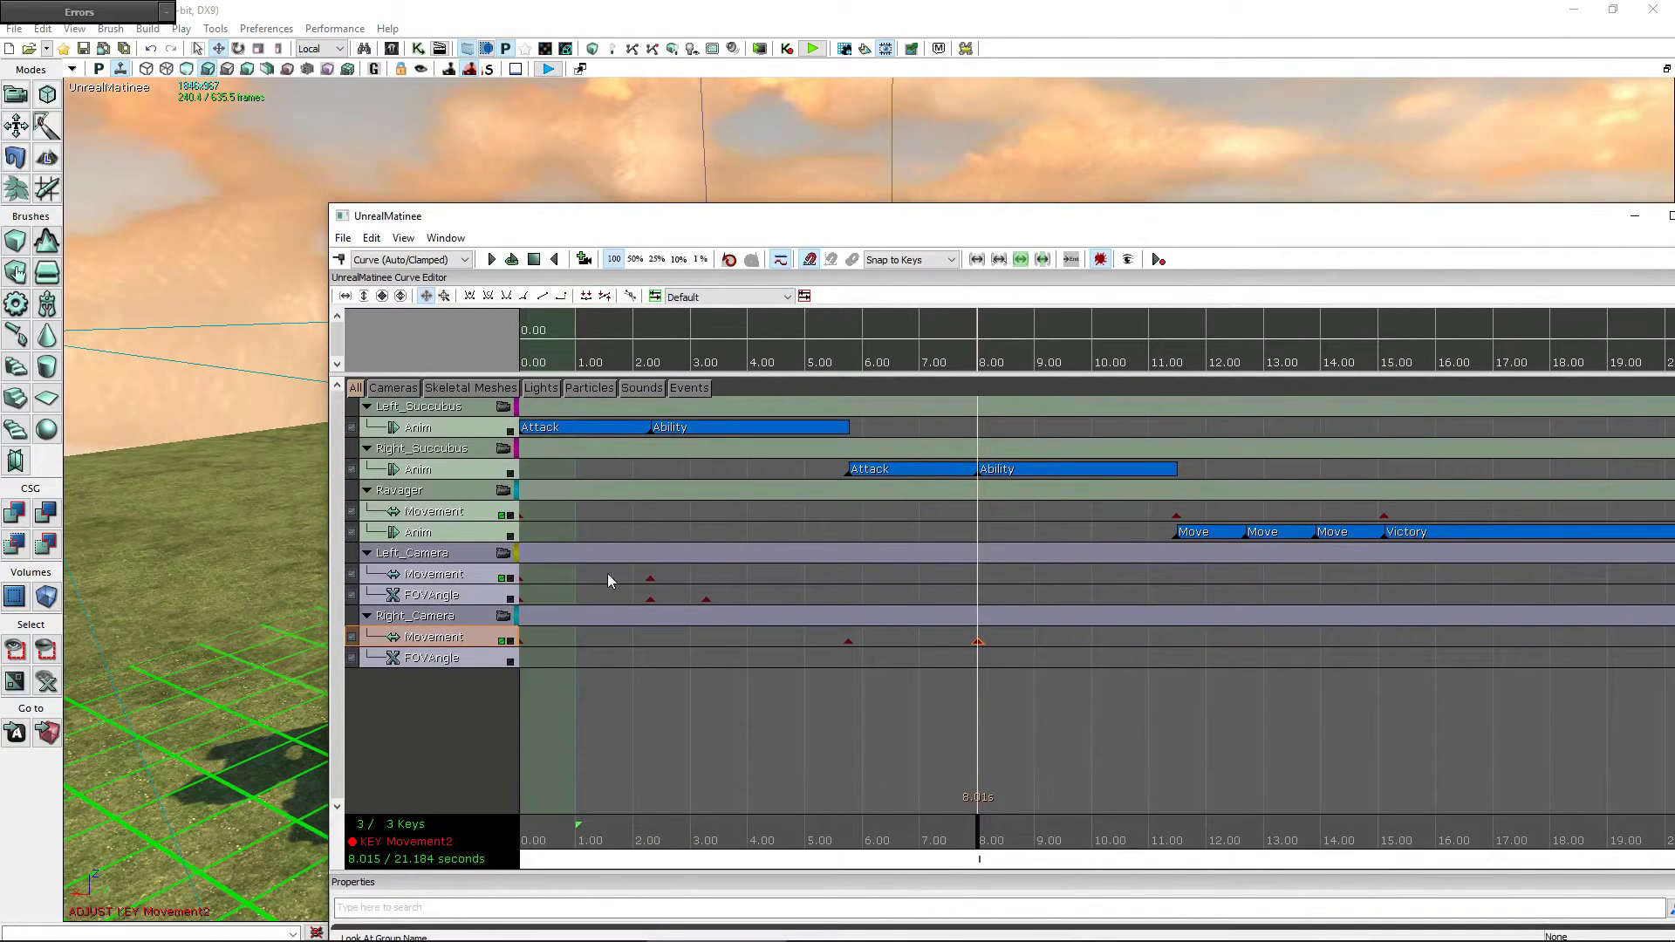
pyautogui.click(449, 663)
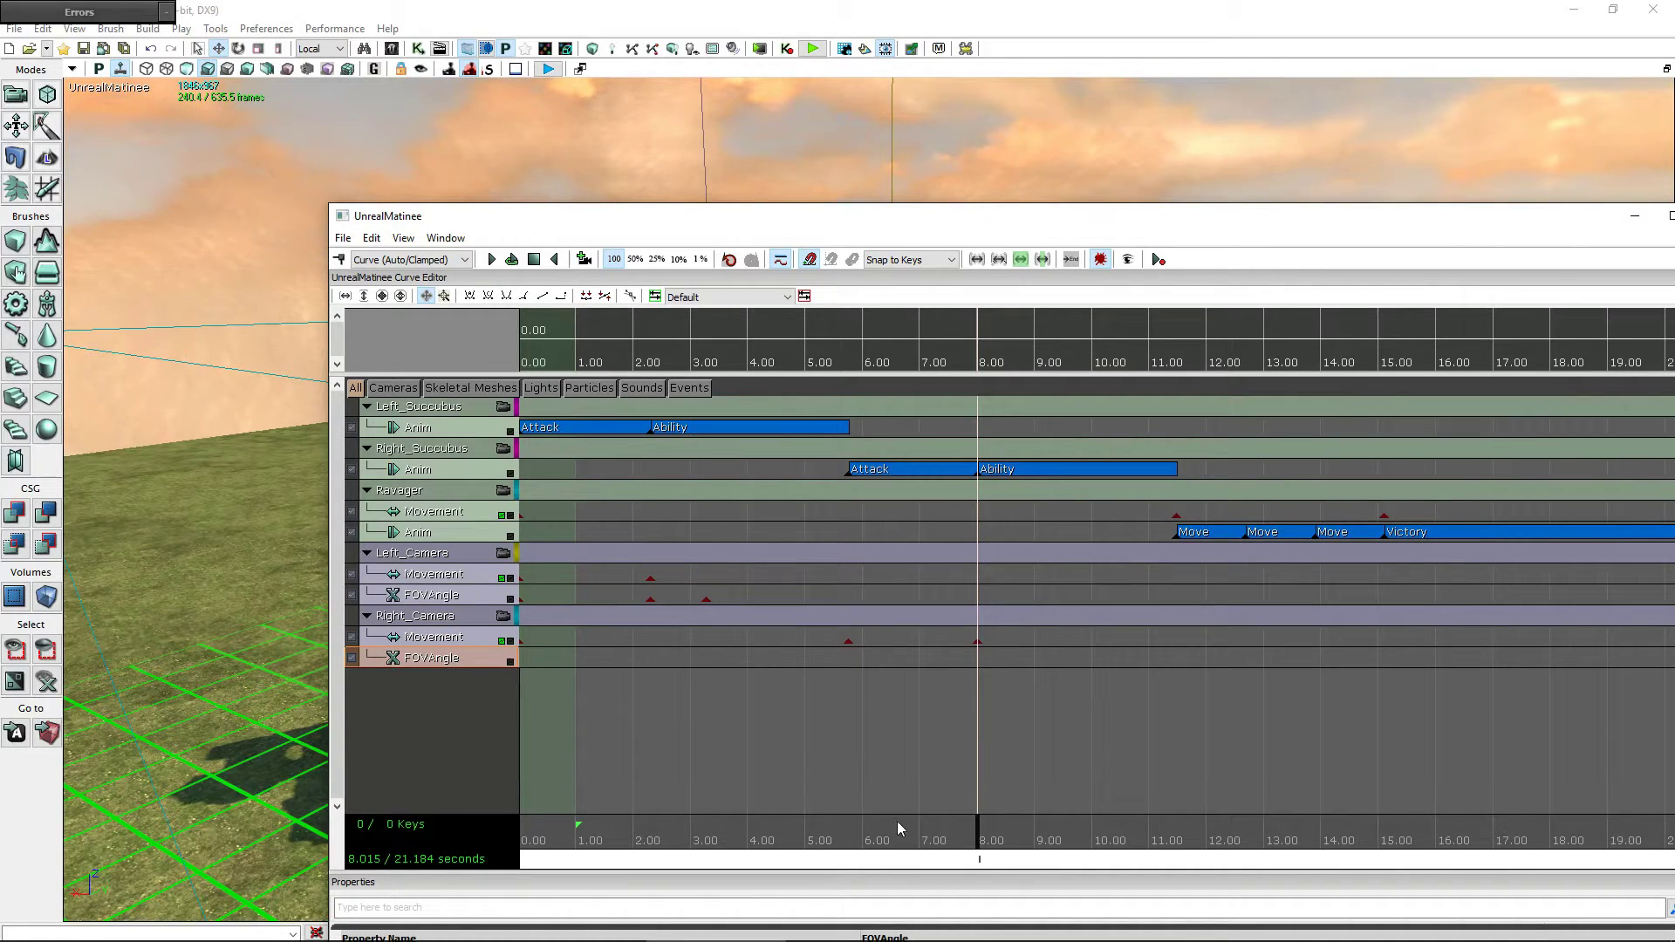
# - Add Right_Camera FOVAngle keys at 5.77 s and 8 s
pyautogui.moveTo(975, 825); pyautogui.dragTo(850, 810)
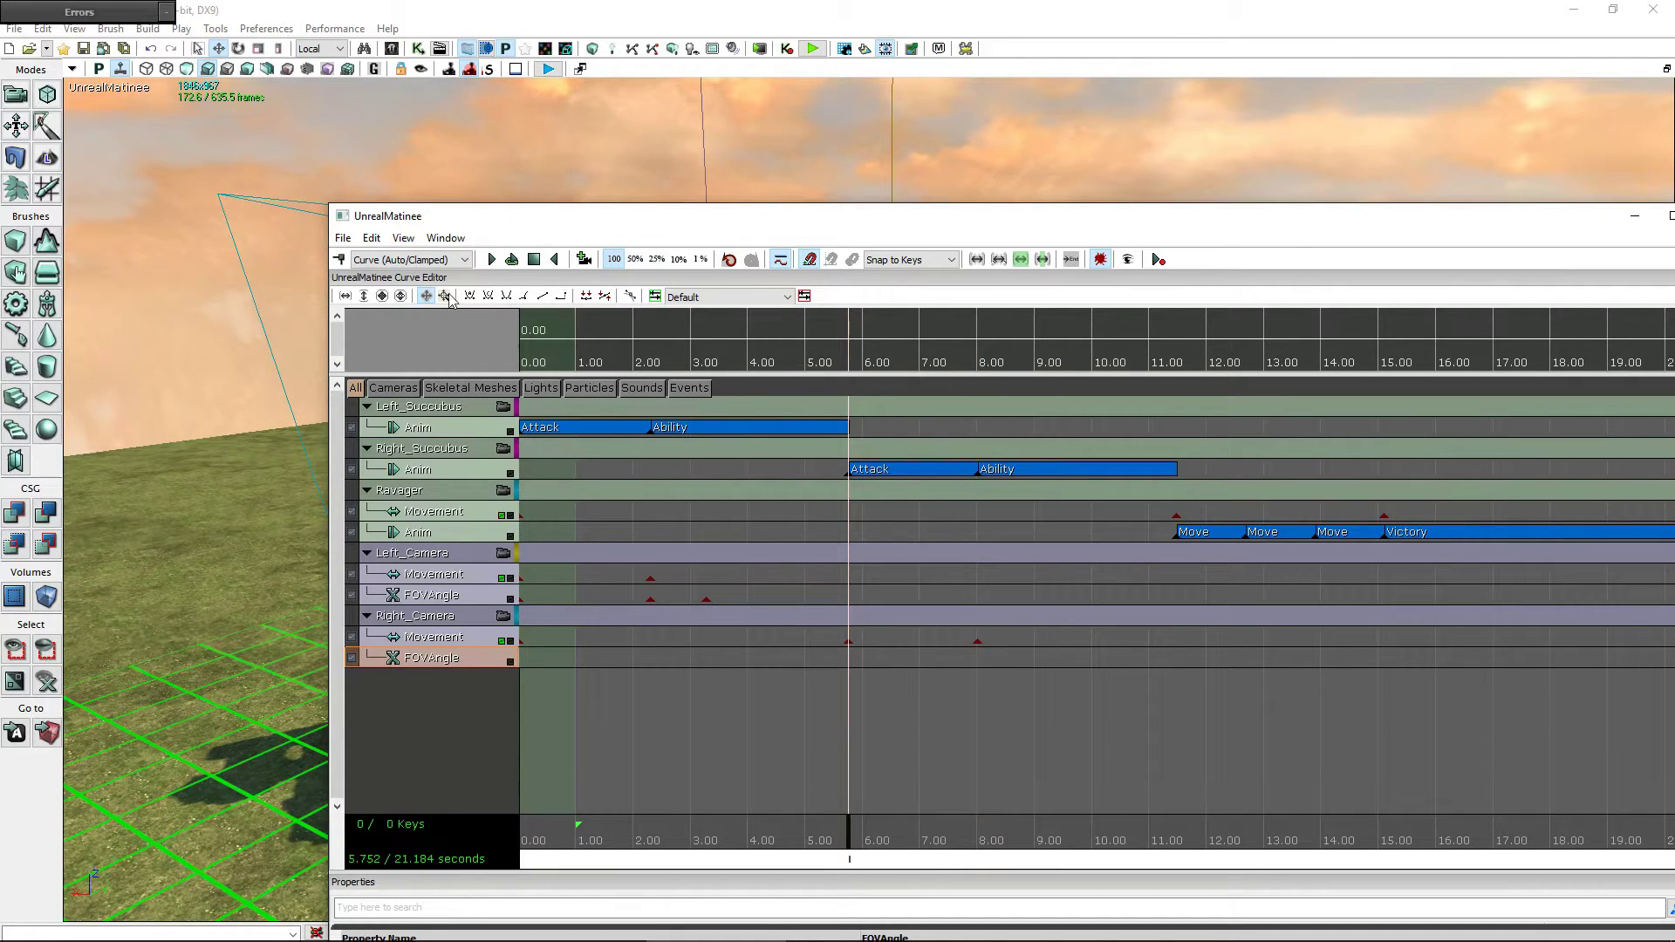
pyautogui.press('Return')
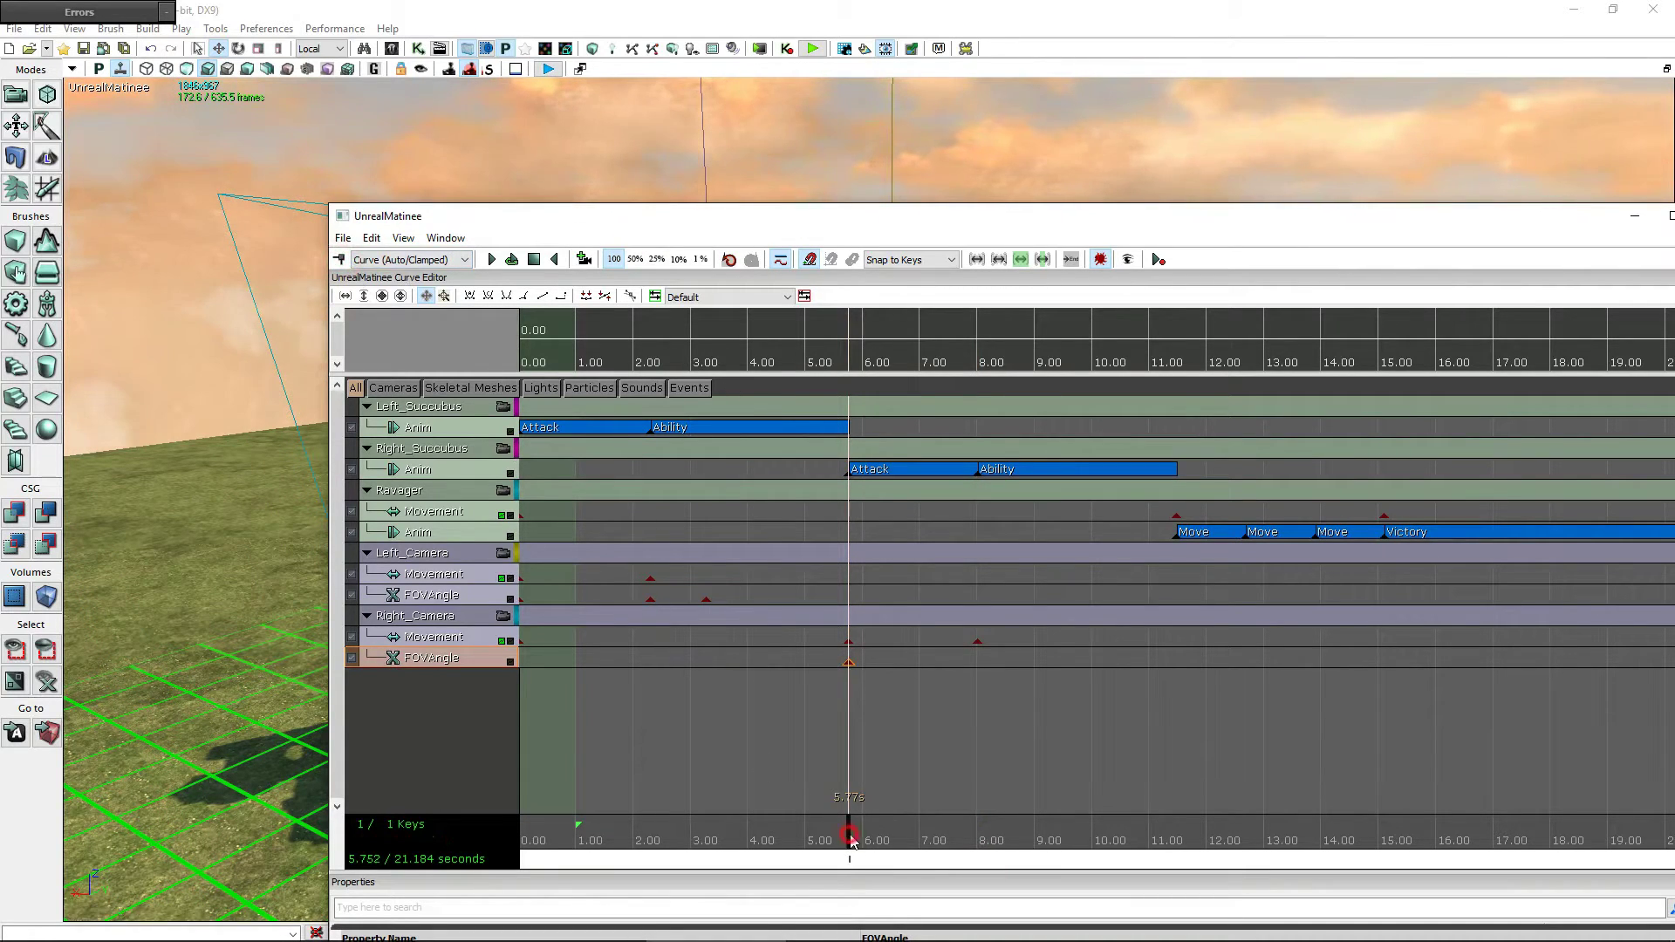
pyautogui.moveTo(851, 844); pyautogui.dragTo(979, 843)
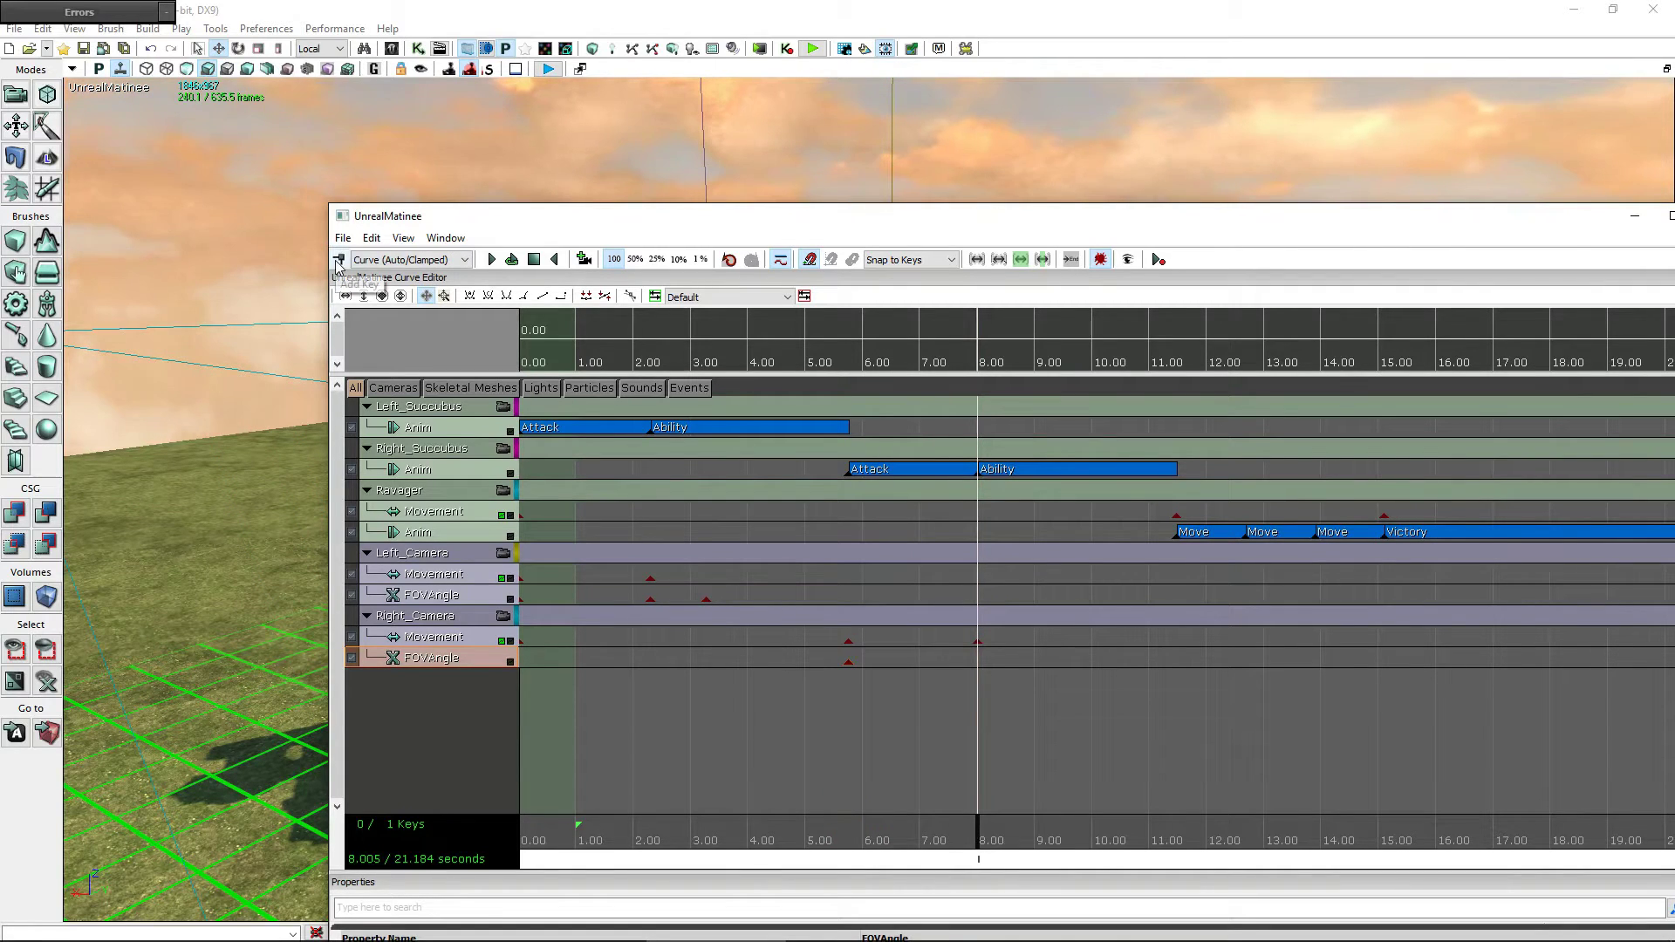
pyautogui.press('Return')
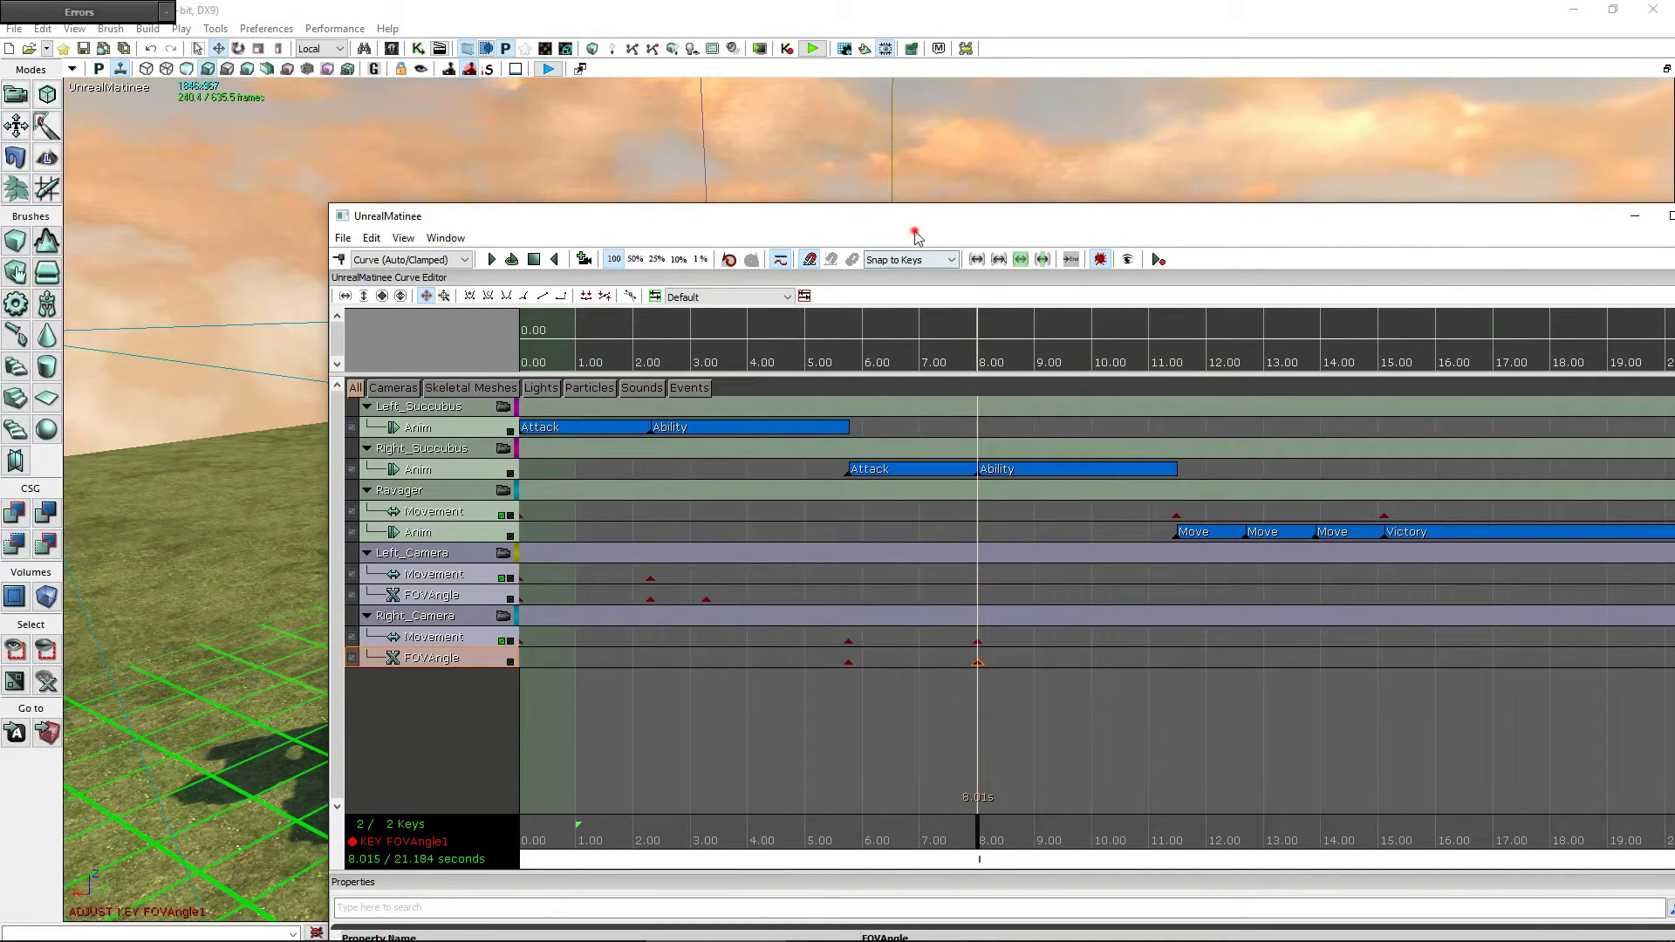
# - Preview the Right_Camera shot, playing again from about 7.5 s
pyautogui.moveTo(870, 206); pyautogui.dragTo(815, 751)
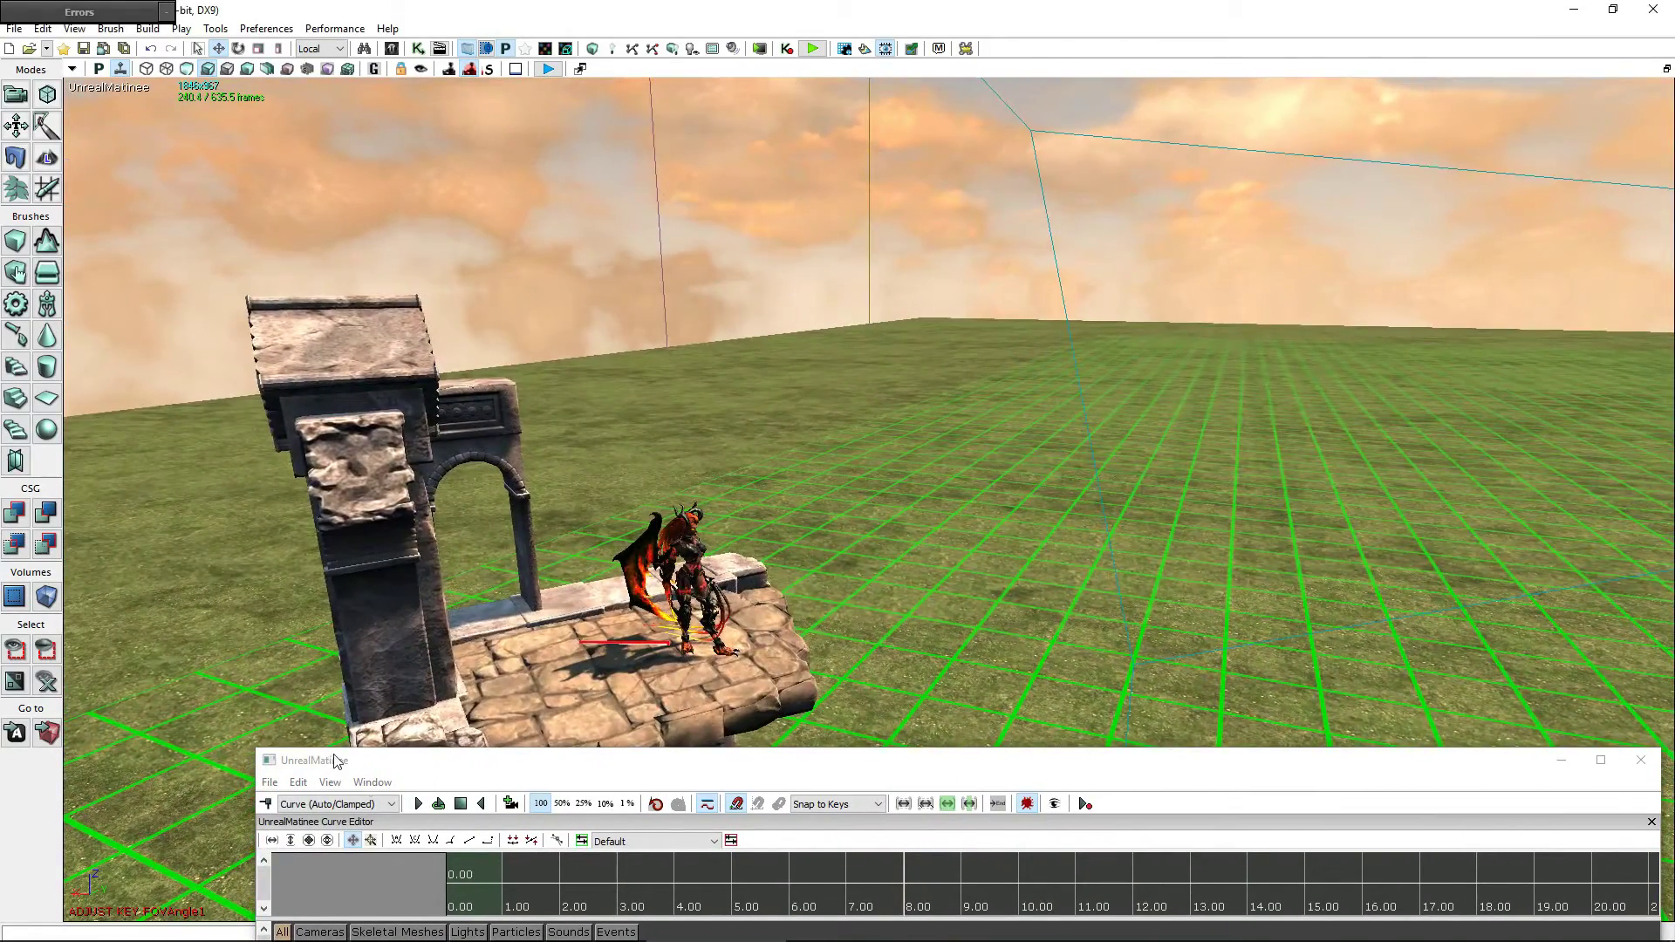
pyautogui.click(415, 807)
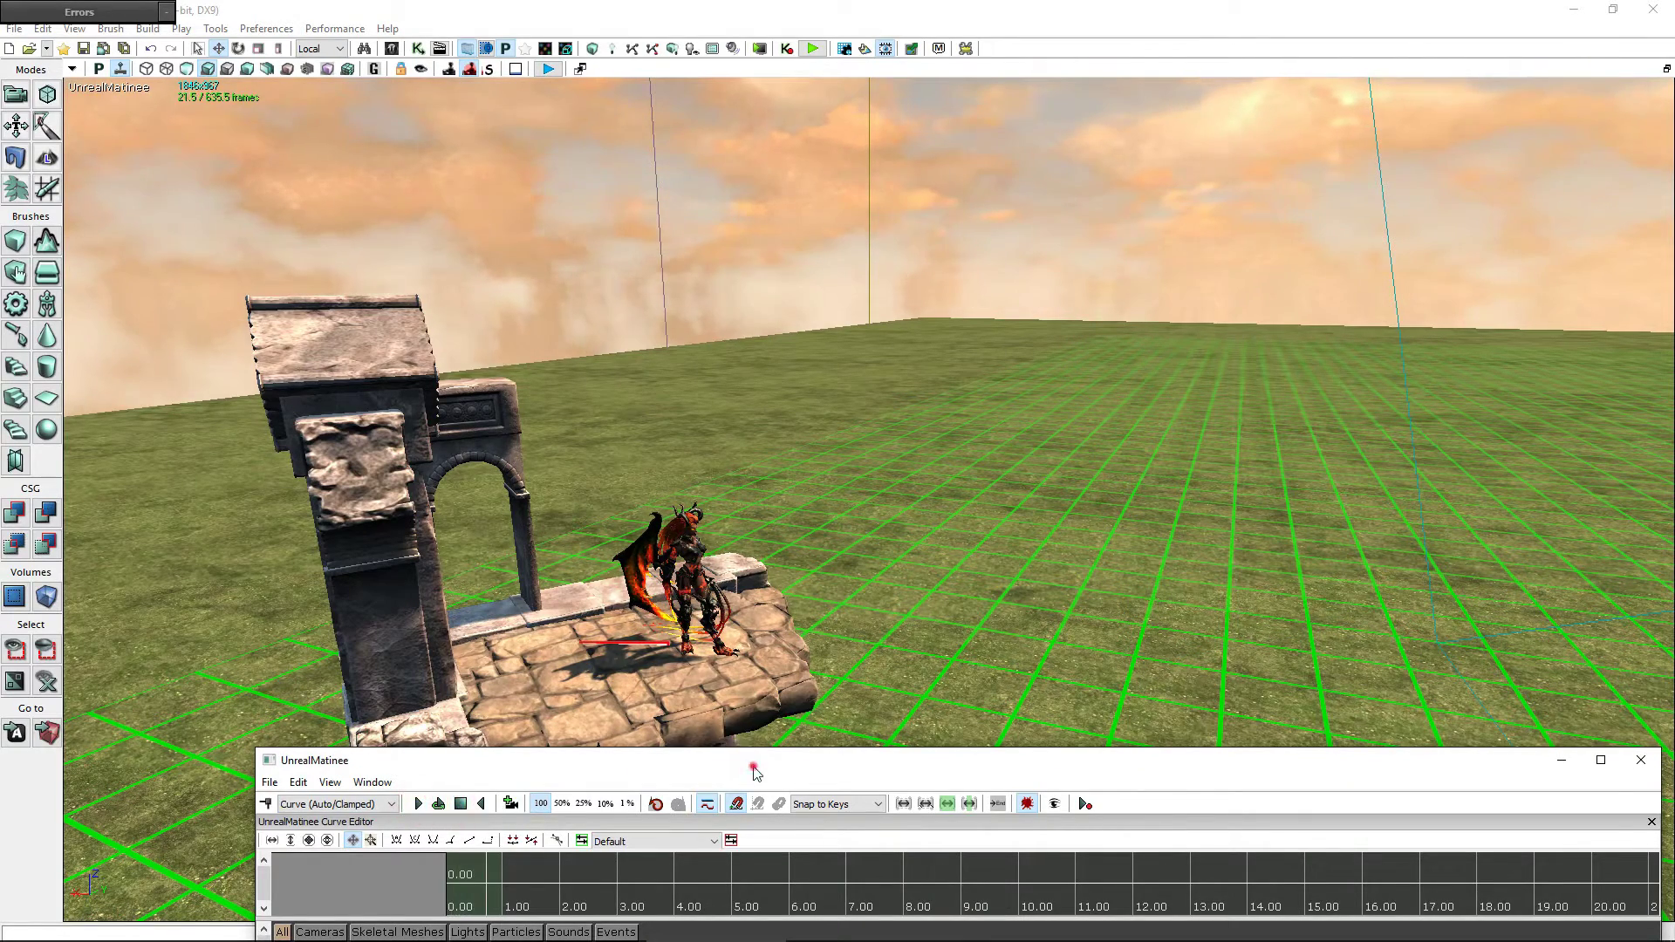
pyautogui.moveTo(756, 772); pyautogui.dragTo(765, 176)
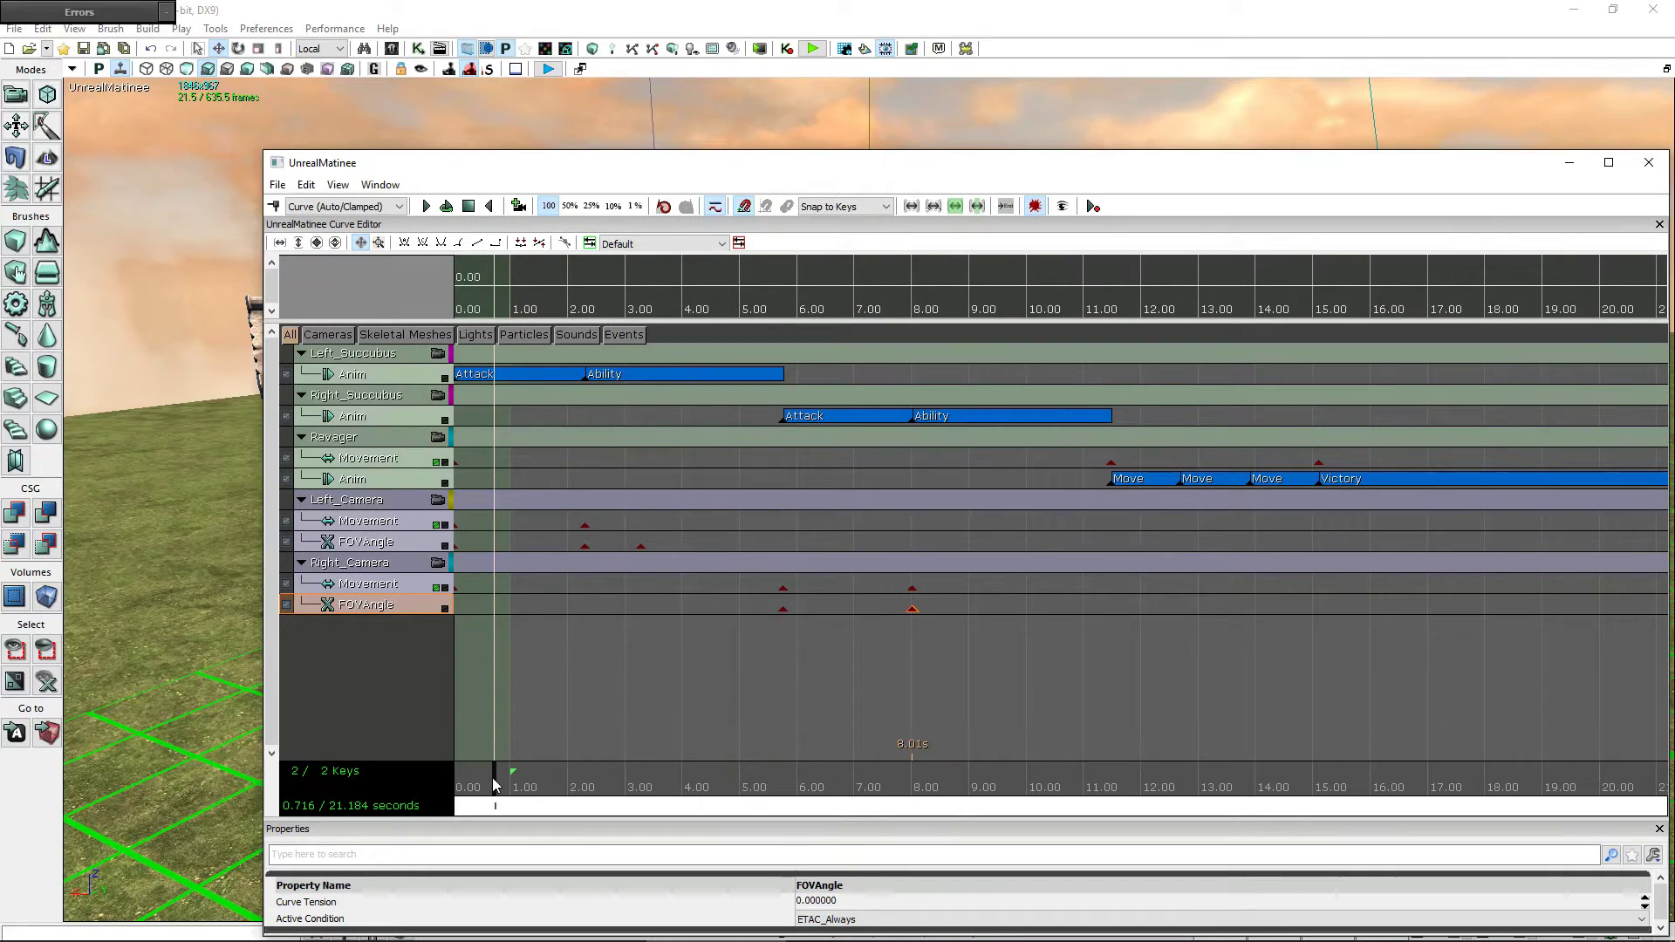
pyautogui.moveTo(496, 776); pyautogui.dragTo(898, 752)
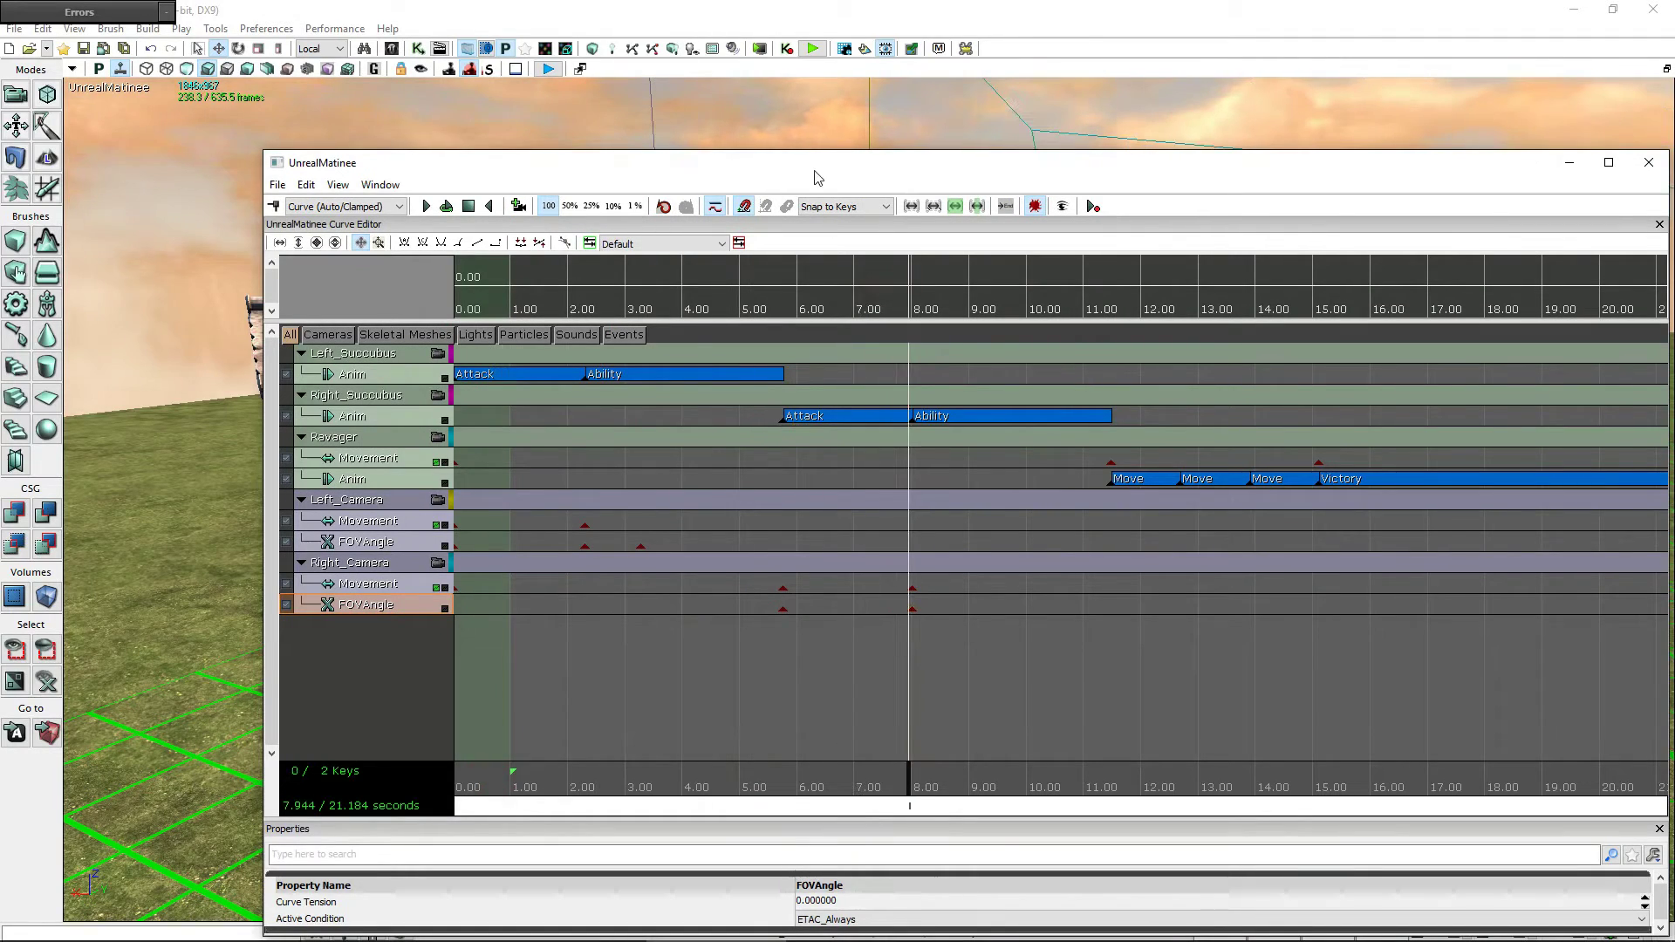
pyautogui.moveTo(815, 166); pyautogui.dragTo(804, 755)
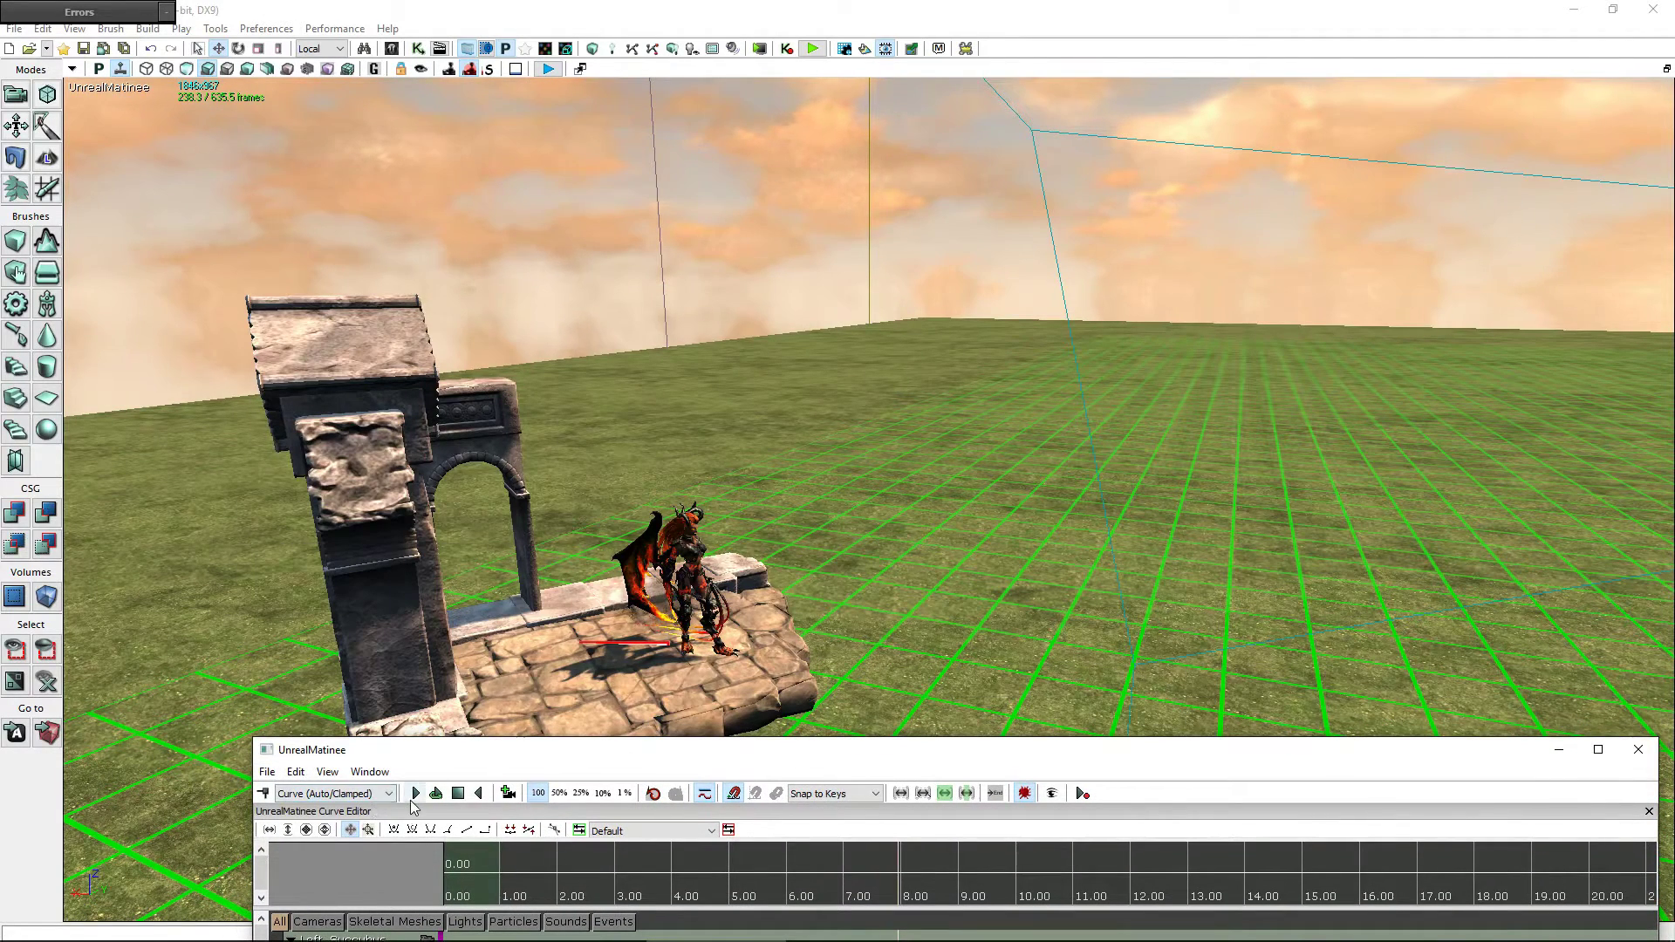
pyautogui.click(416, 793)
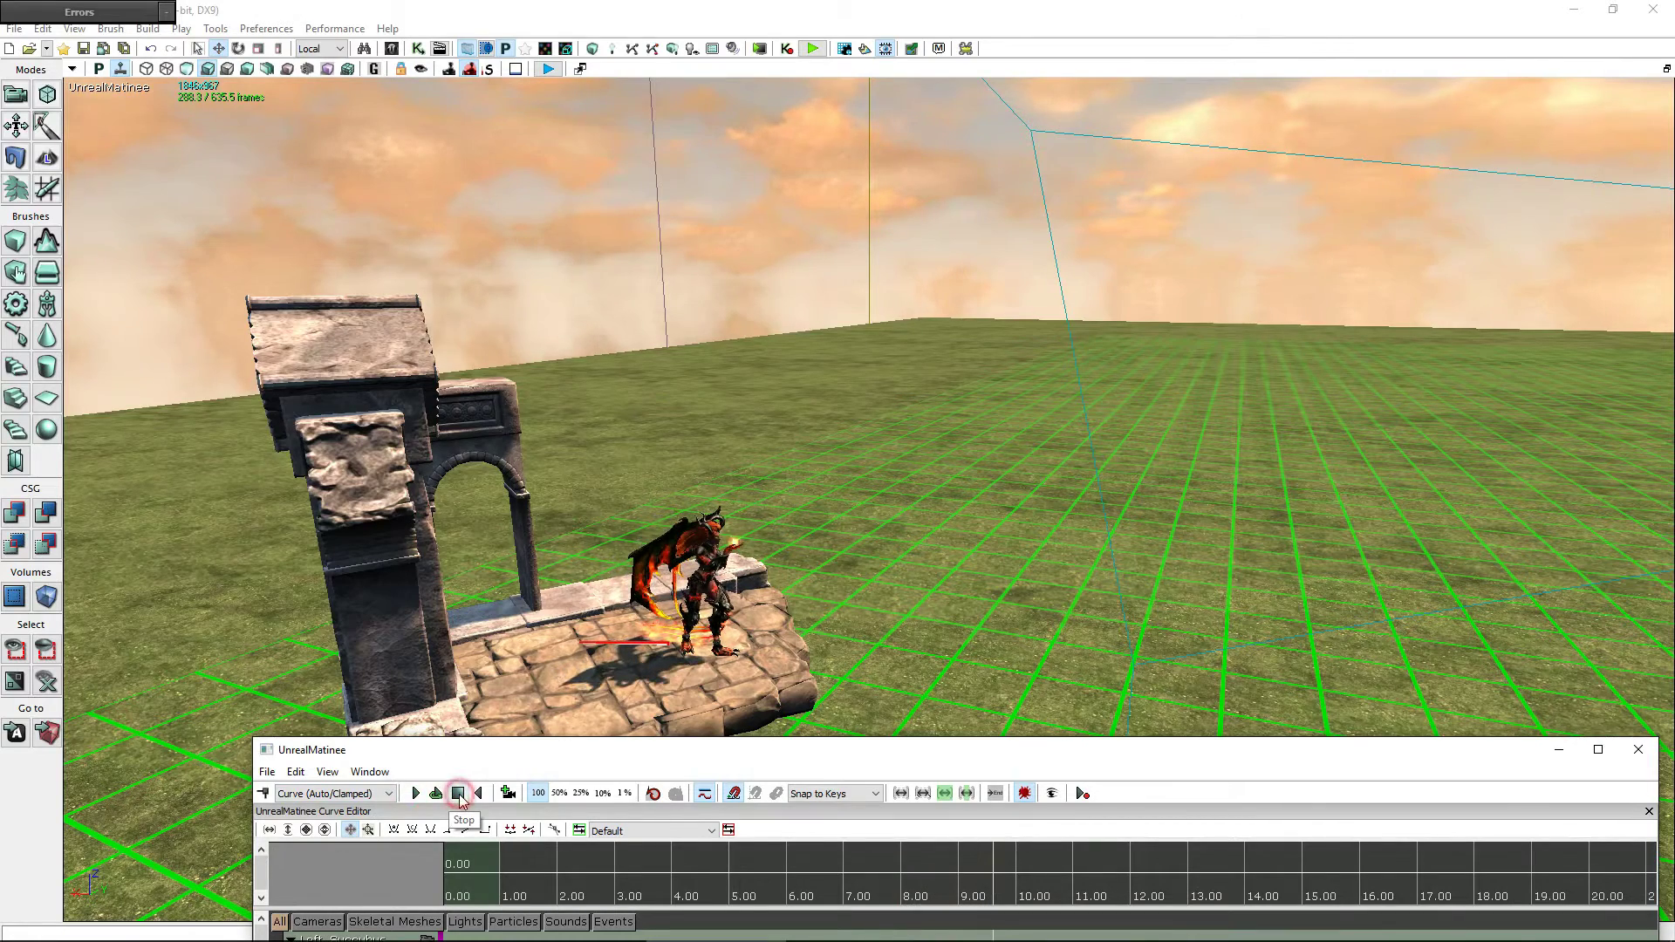
pyautogui.moveTo(881, 750); pyautogui.dragTo(877, 221)
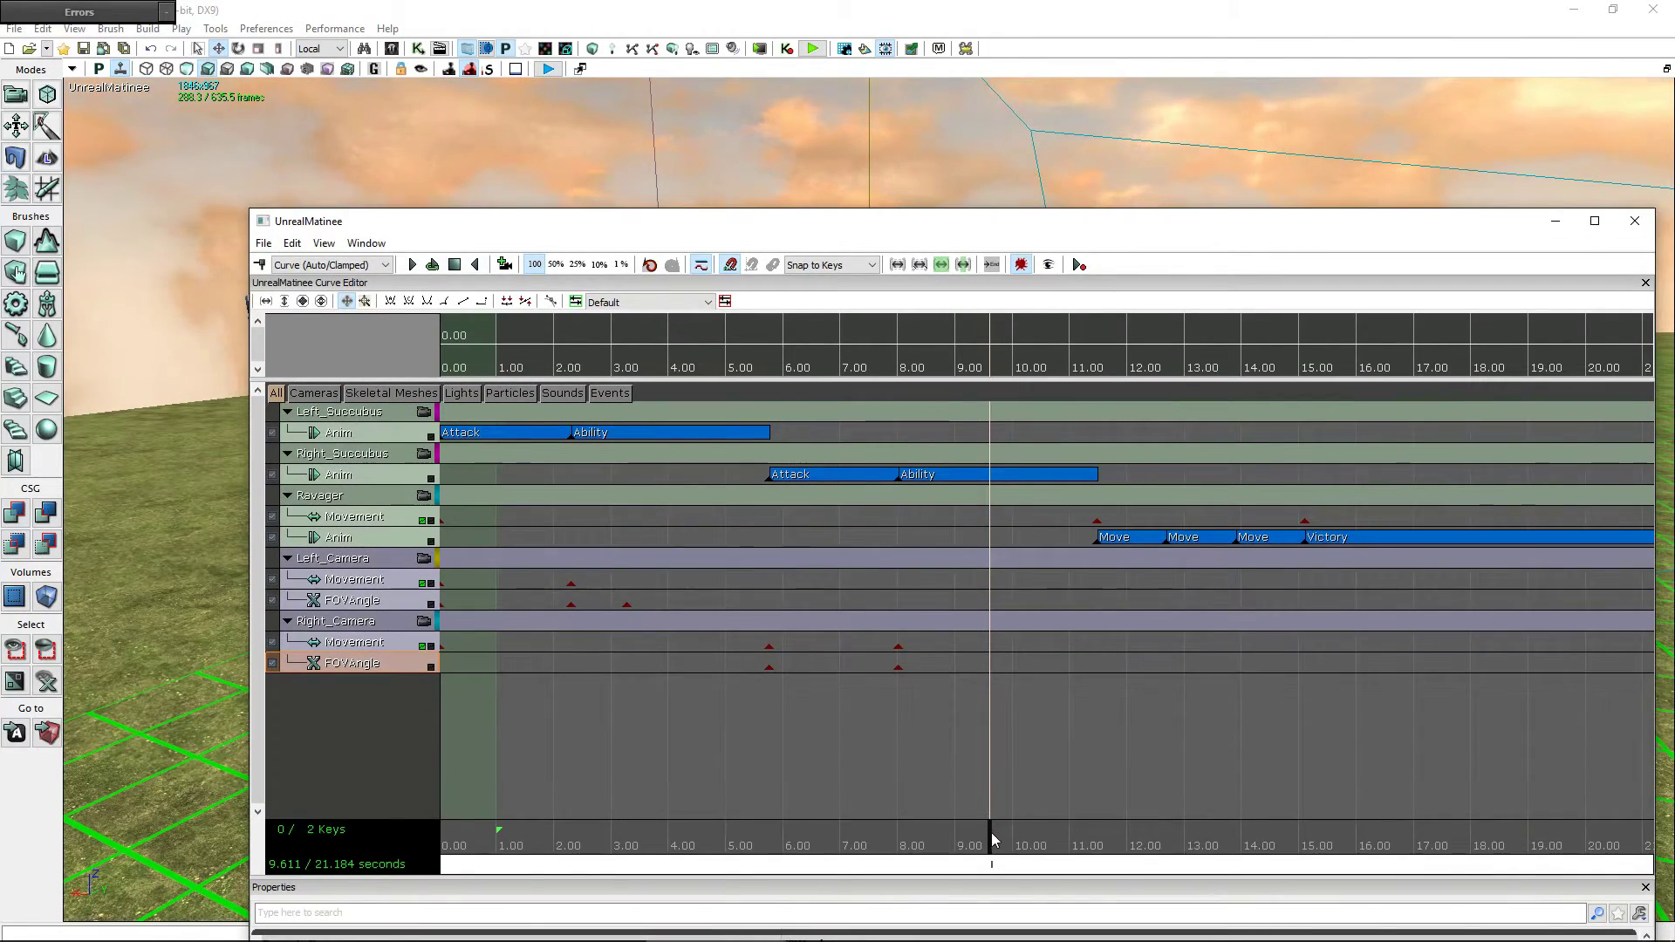
# - Add a third FOVAngle key at 9.12 s and set its value to 45
pyautogui.moveTo(992, 838); pyautogui.dragTo(964, 840)
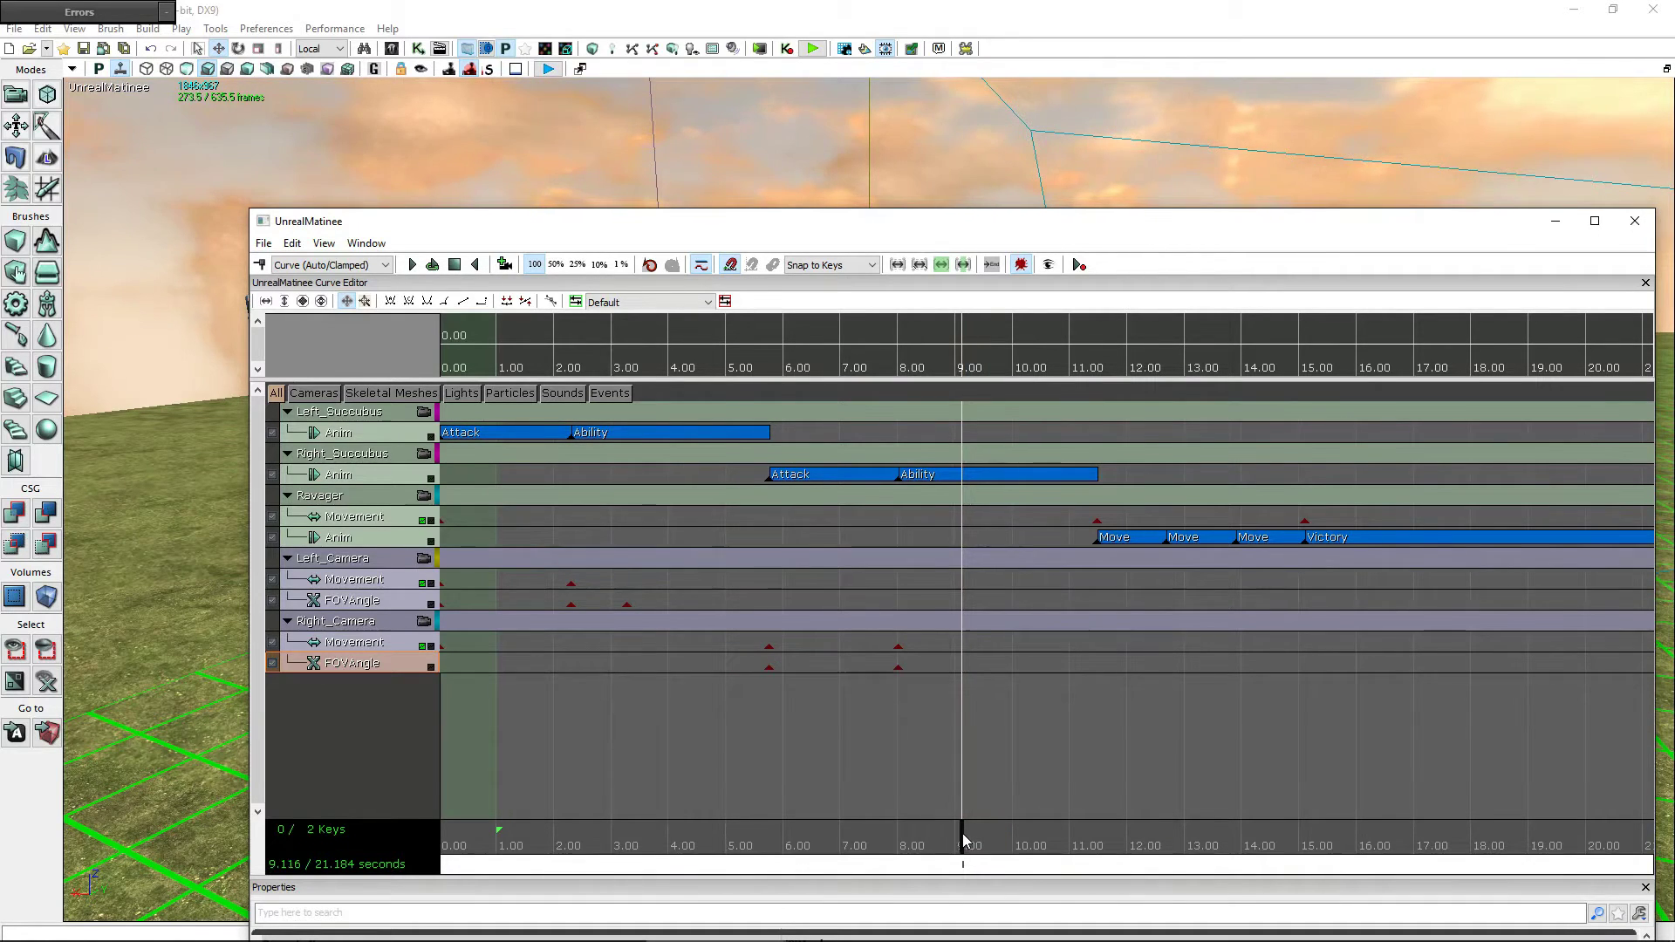
pyautogui.click(259, 265)
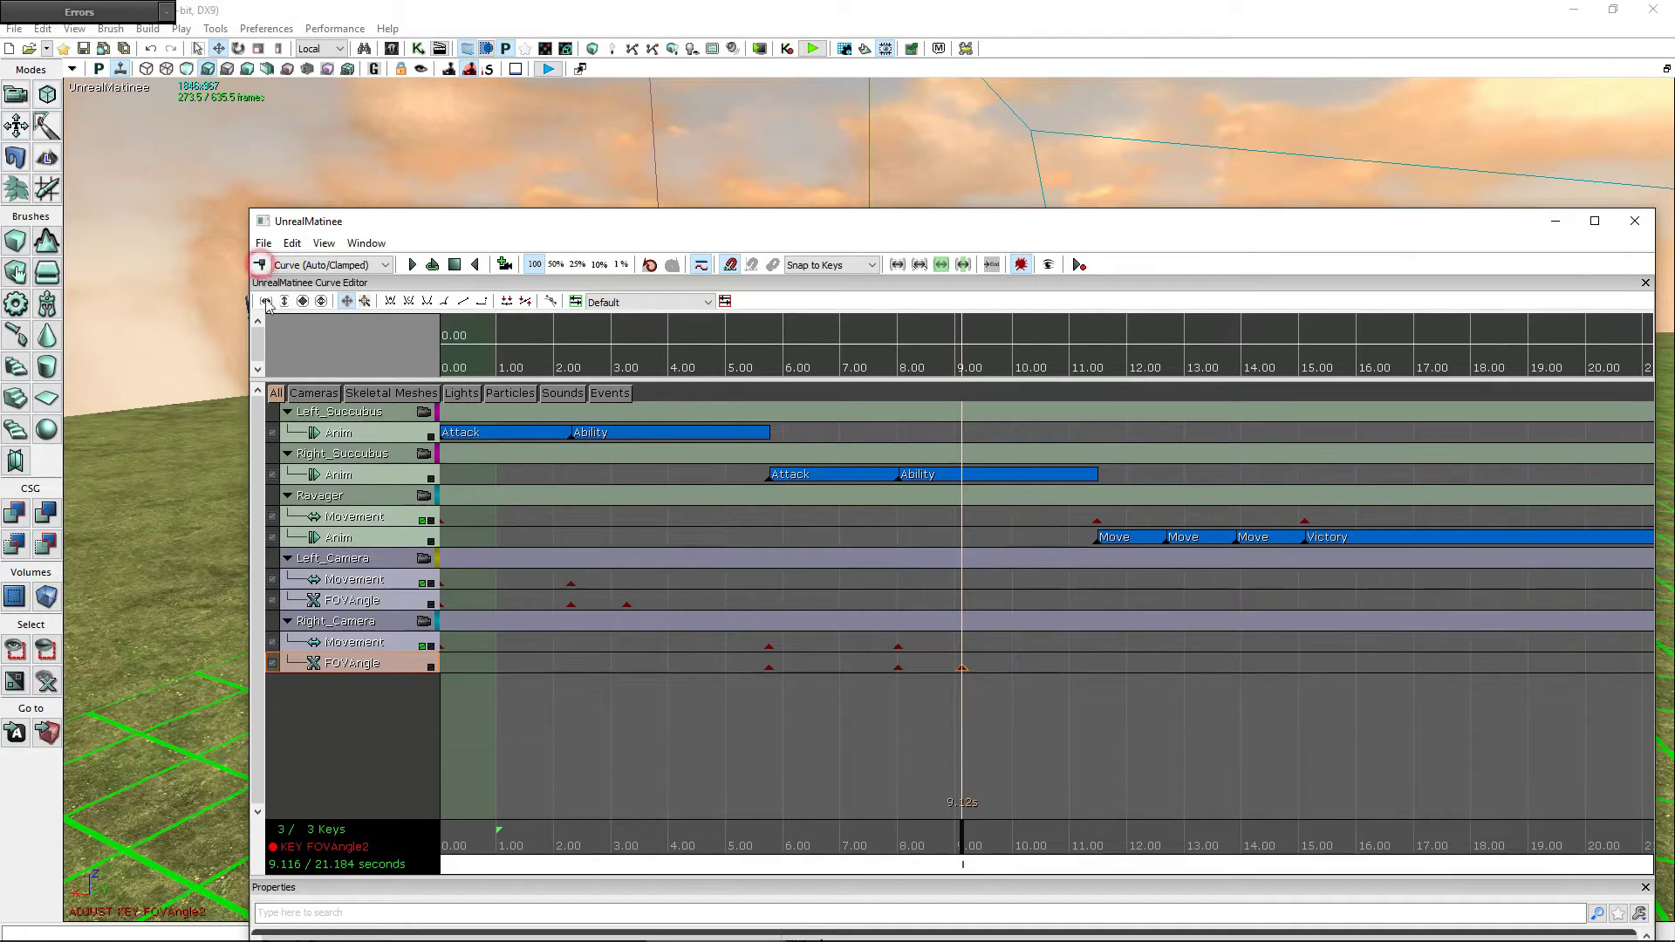
pyautogui.rightClick(963, 669)
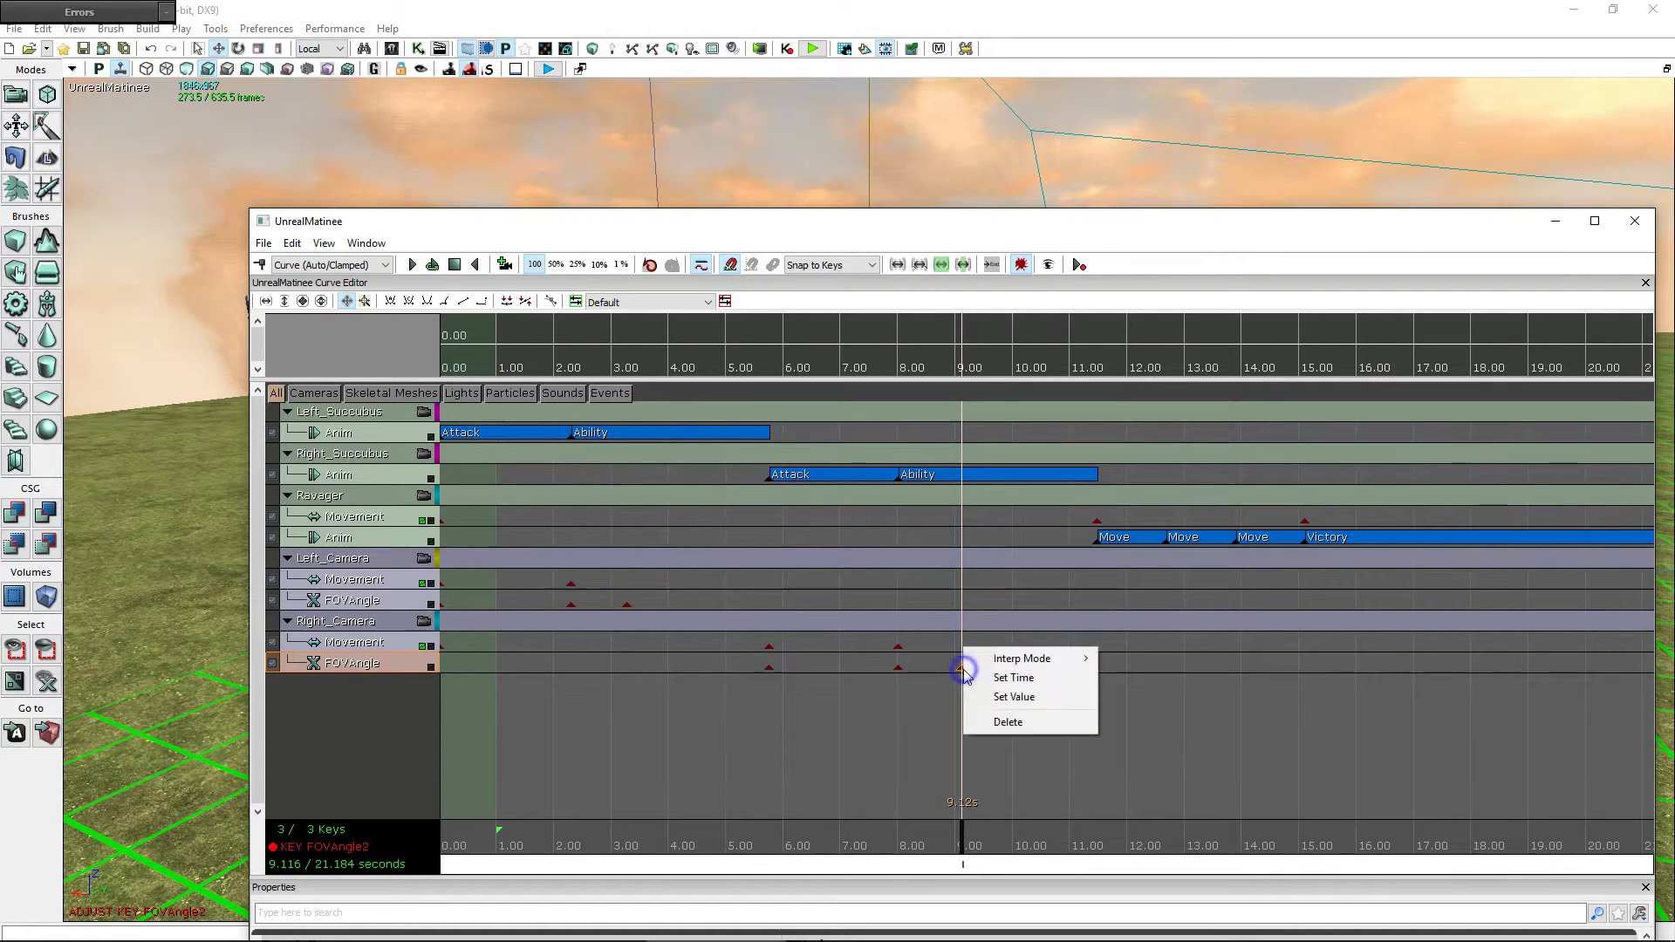
pyautogui.click(1022, 697)
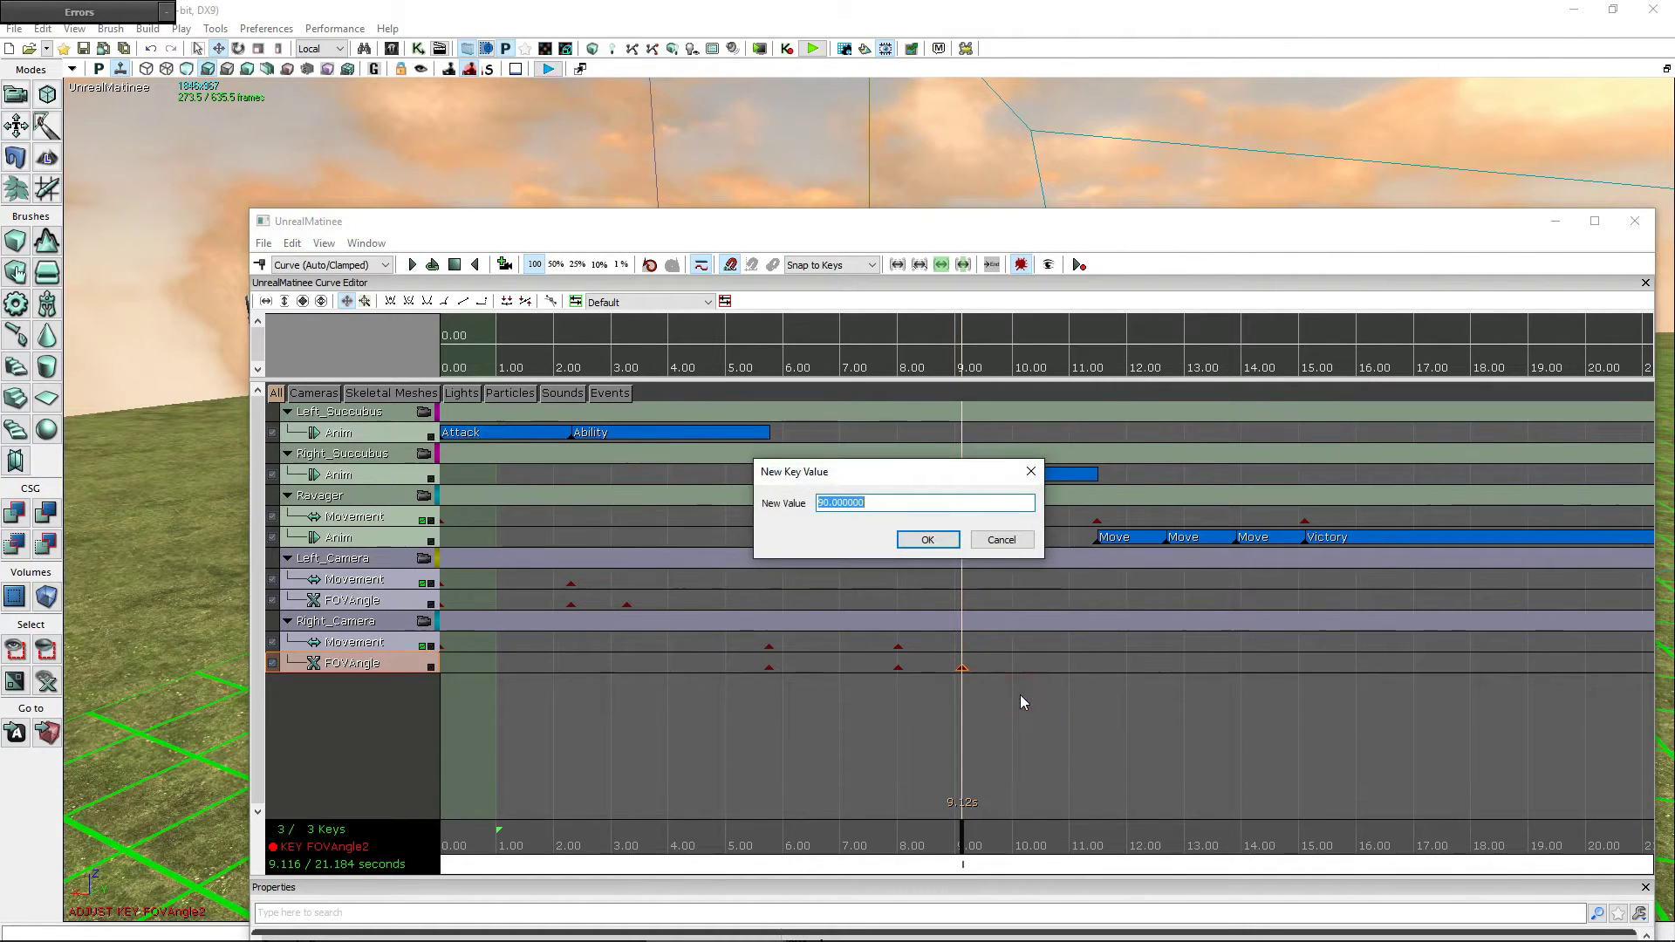
pyautogui.write('45')
pyautogui.click(946, 542)
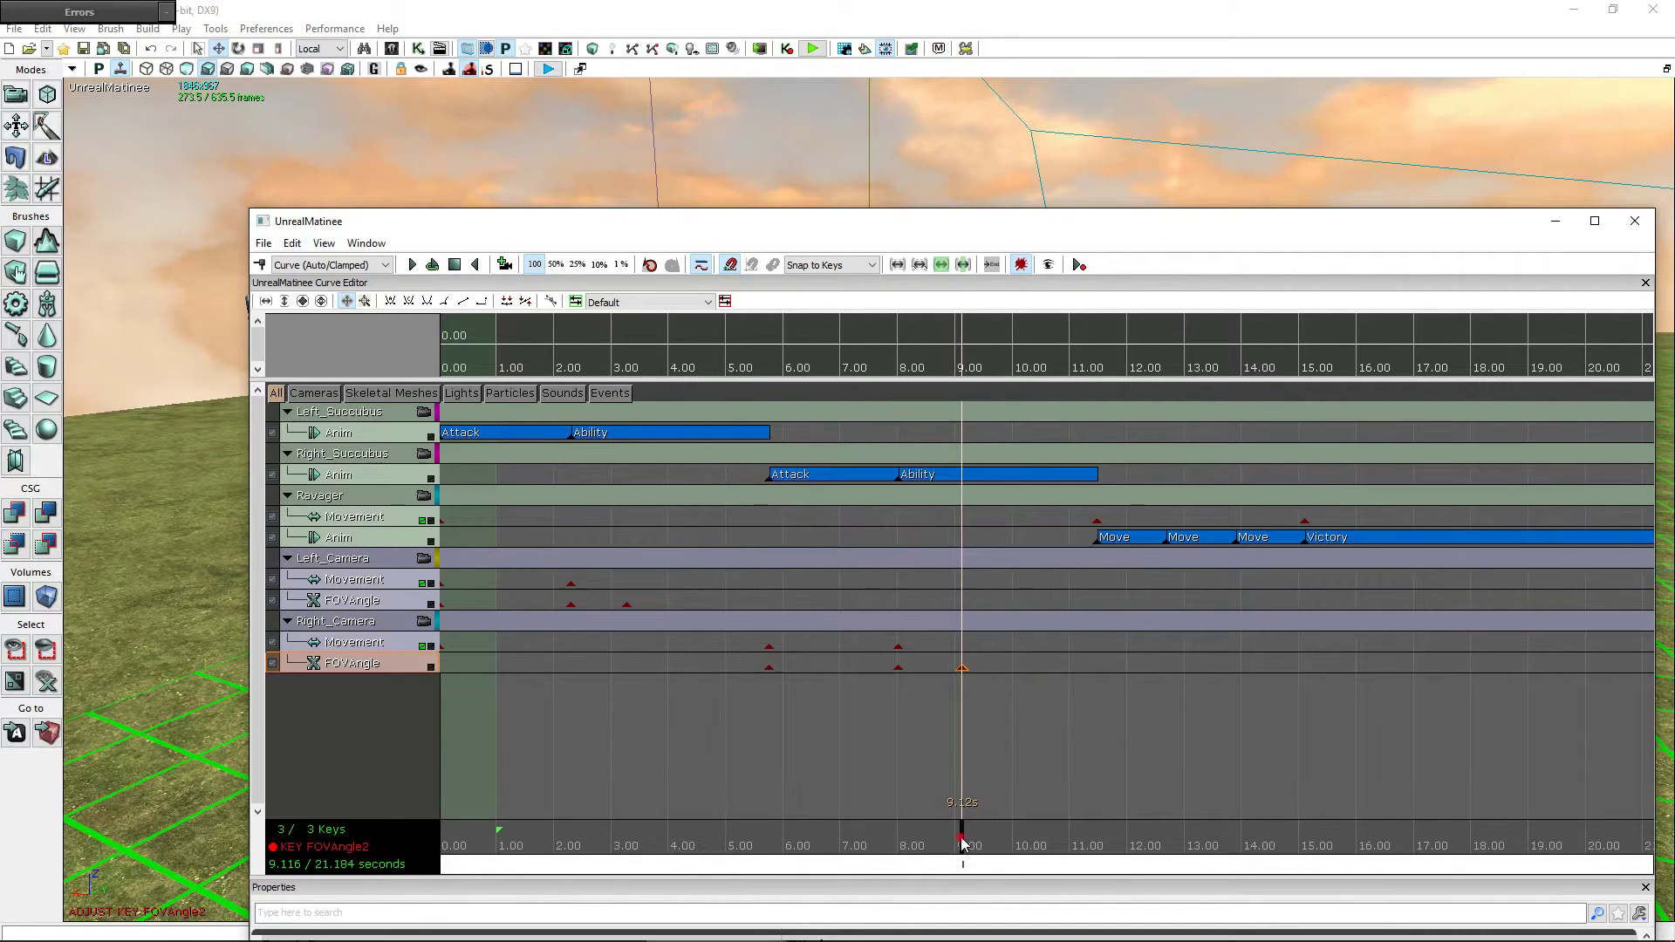
pyautogui.moveTo(963, 843); pyautogui.dragTo(752, 842)
# - Preview the sequence's zoom in the viewport, then stop playback
pyautogui.moveTo(1002, 231); pyautogui.dragTo(1066, 835)
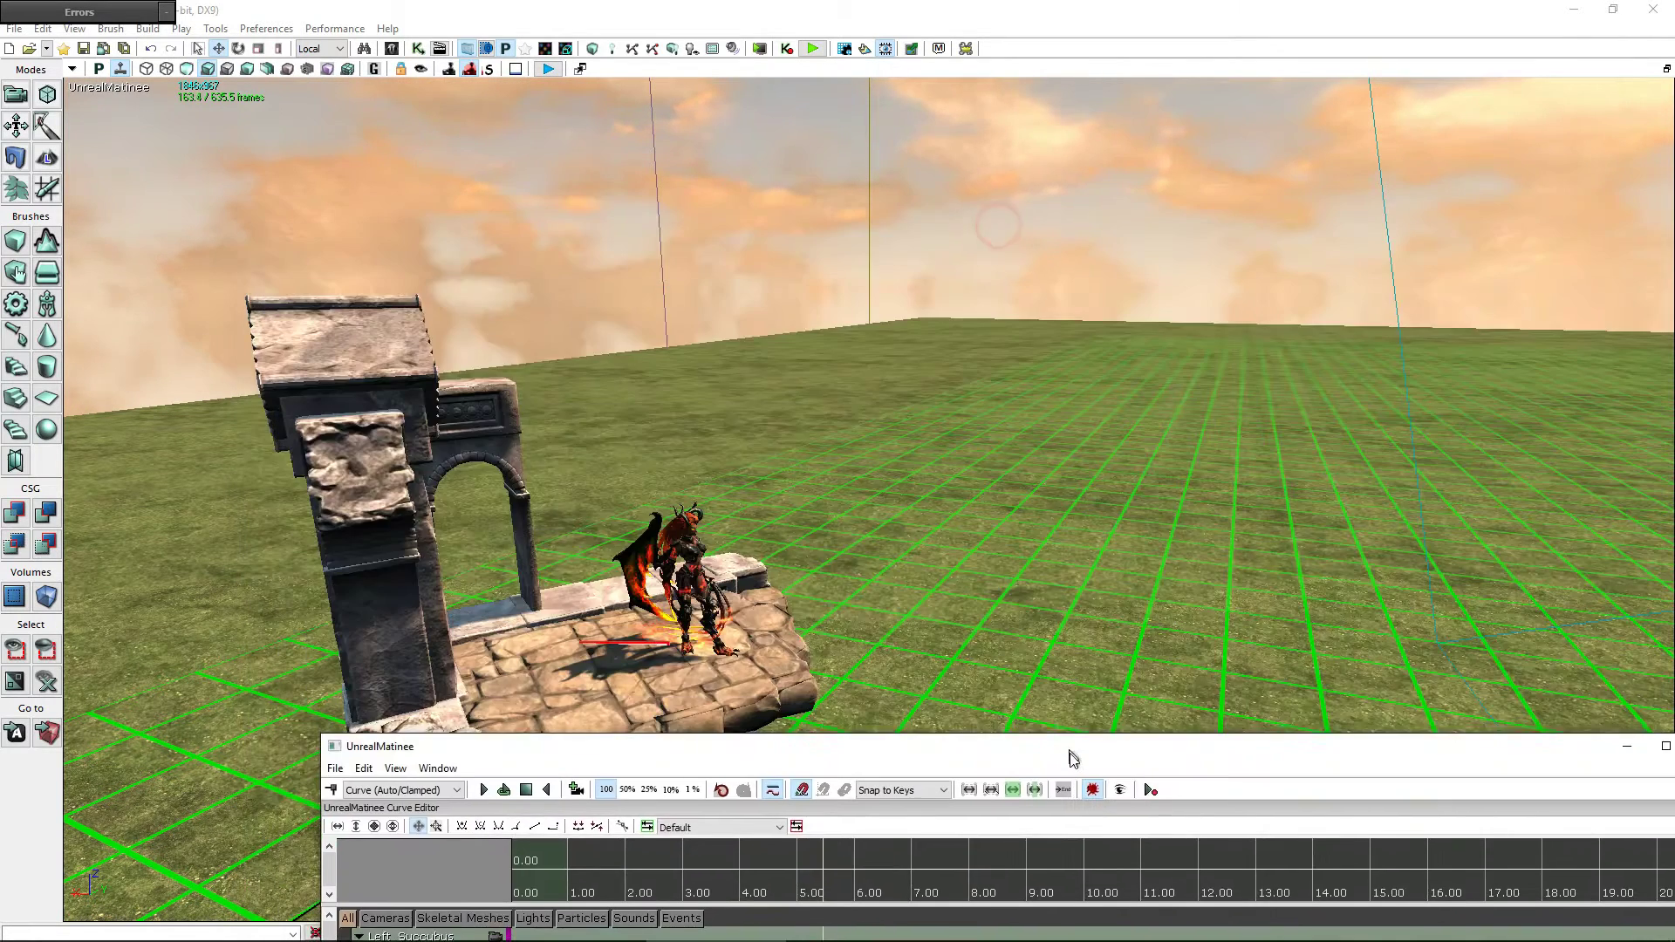
pyautogui.moveTo(921, 679); pyautogui.dragTo(921, 680)
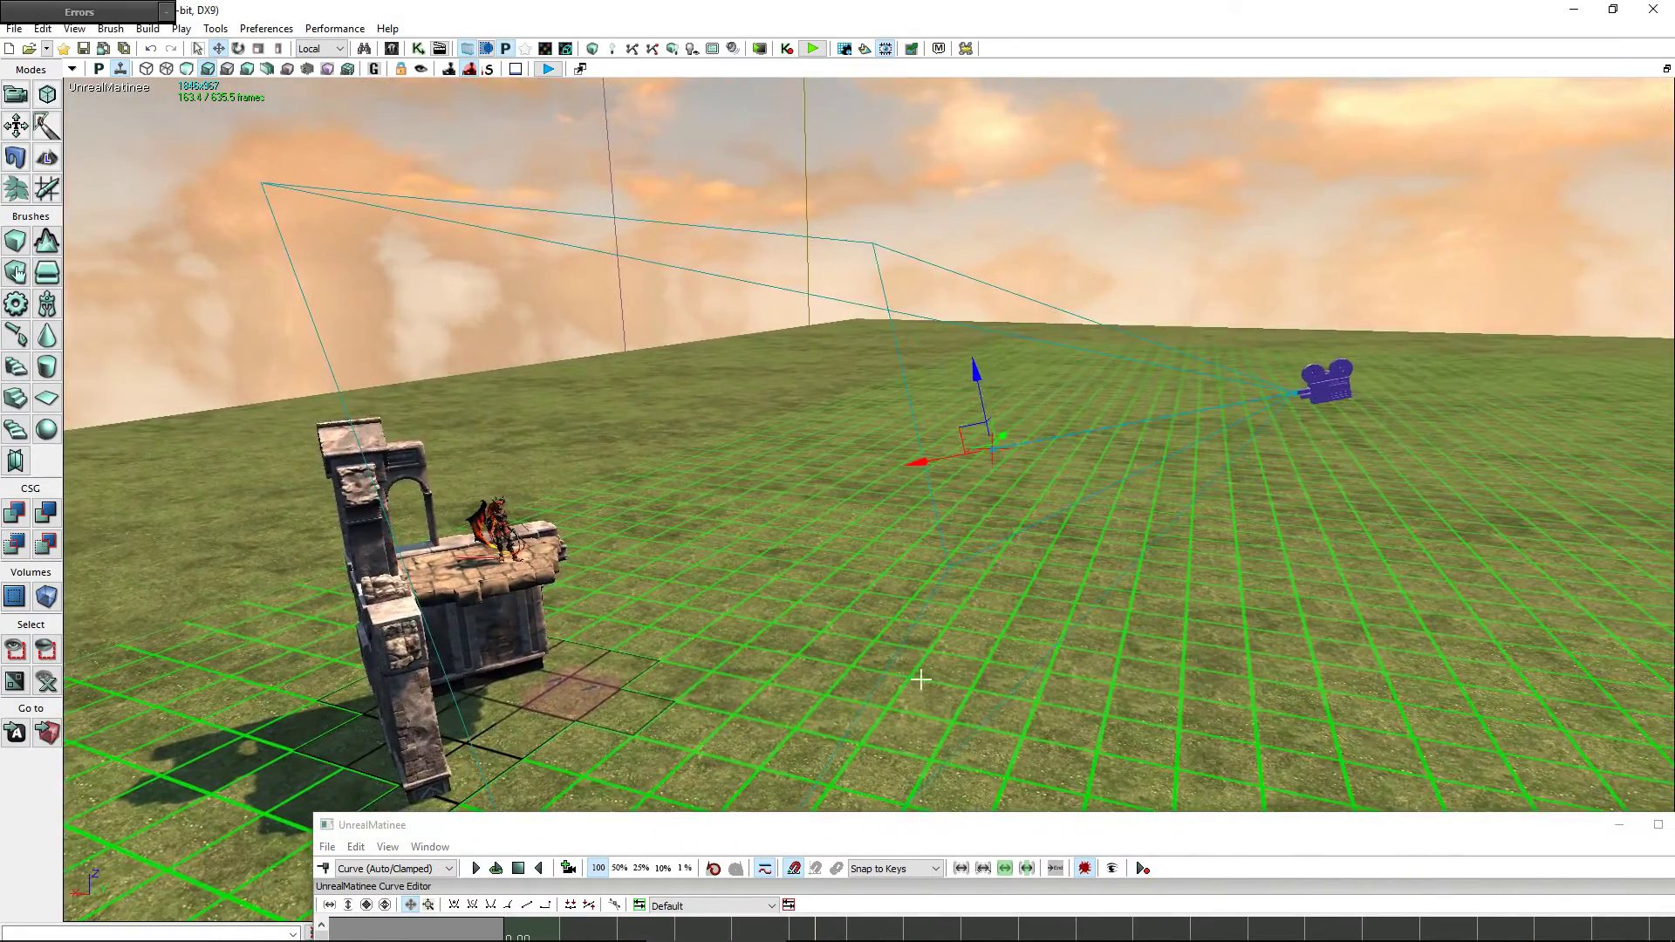
pyautogui.click(475, 868)
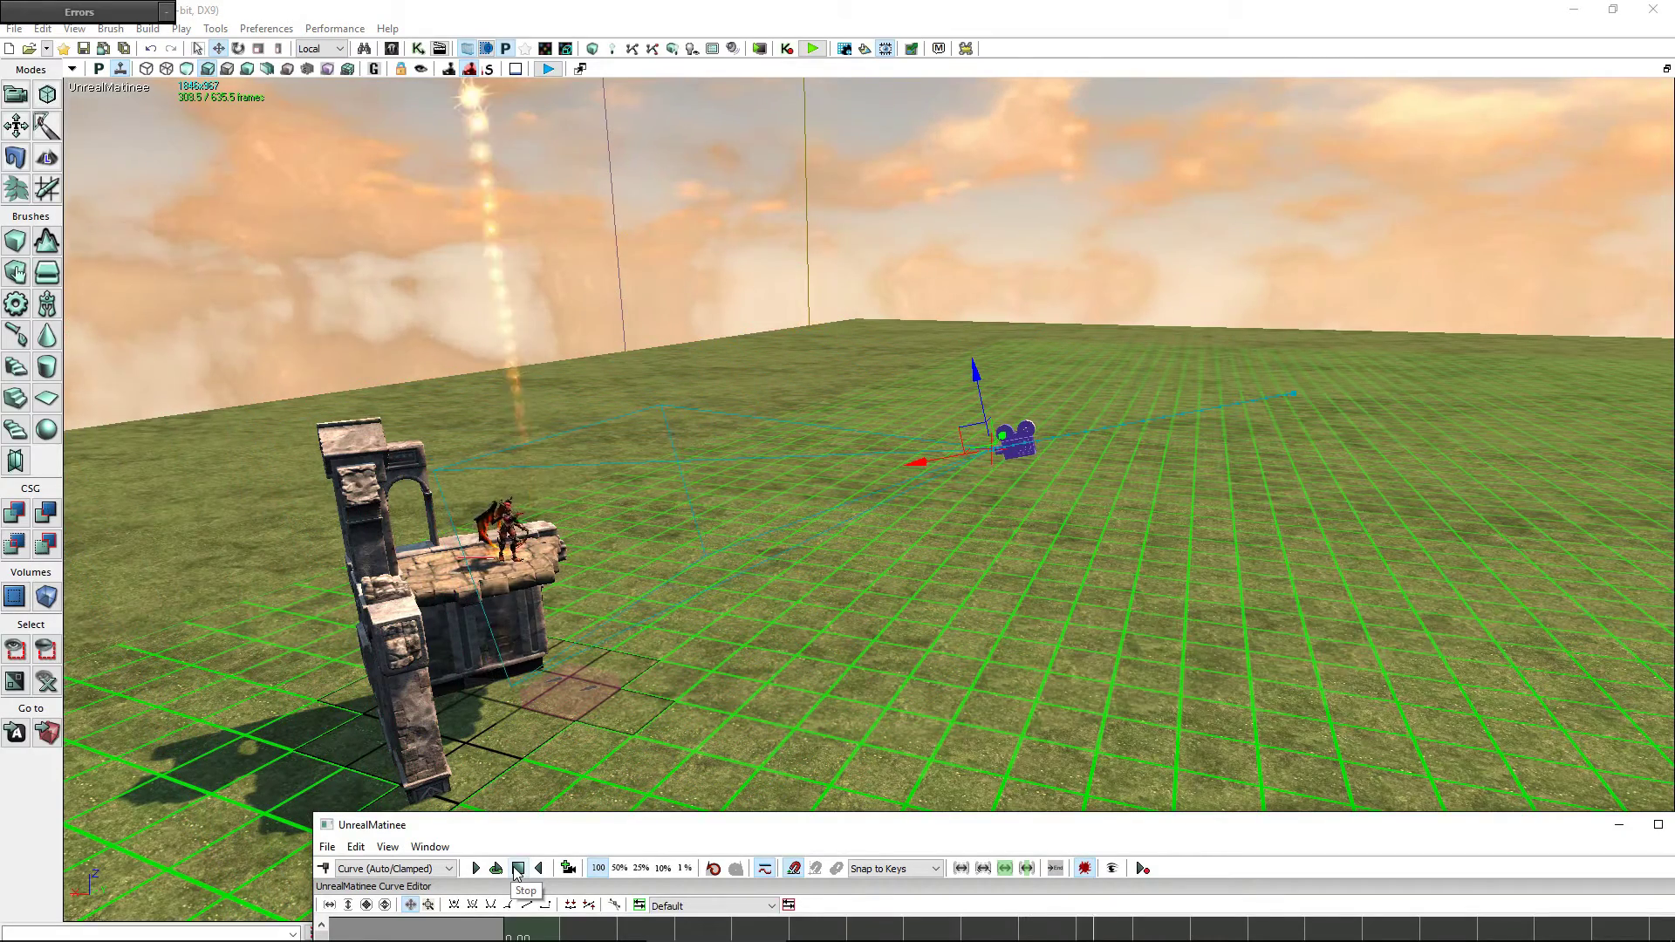
pyautogui.click(517, 870)
# - Close the UnrealMatinee editor and save the level as Apocalypse.umap
pyautogui.moveTo(965, 836); pyautogui.dragTo(947, 170)
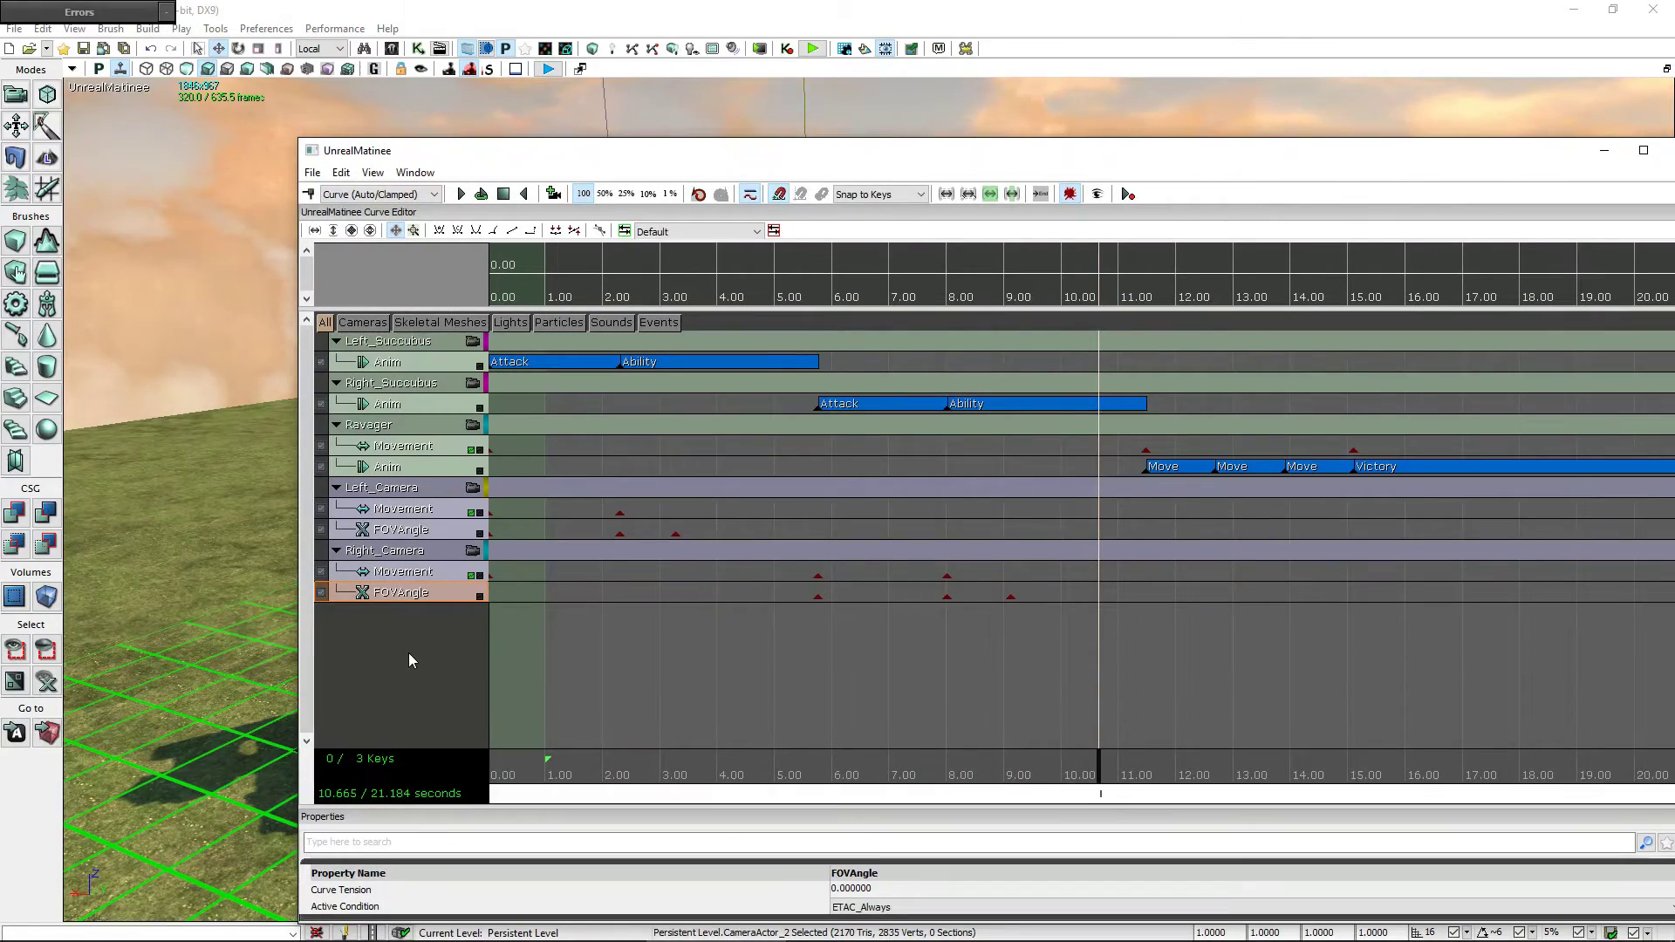
pyautogui.moveTo(1316, 149); pyautogui.dragTo(1053, 190)
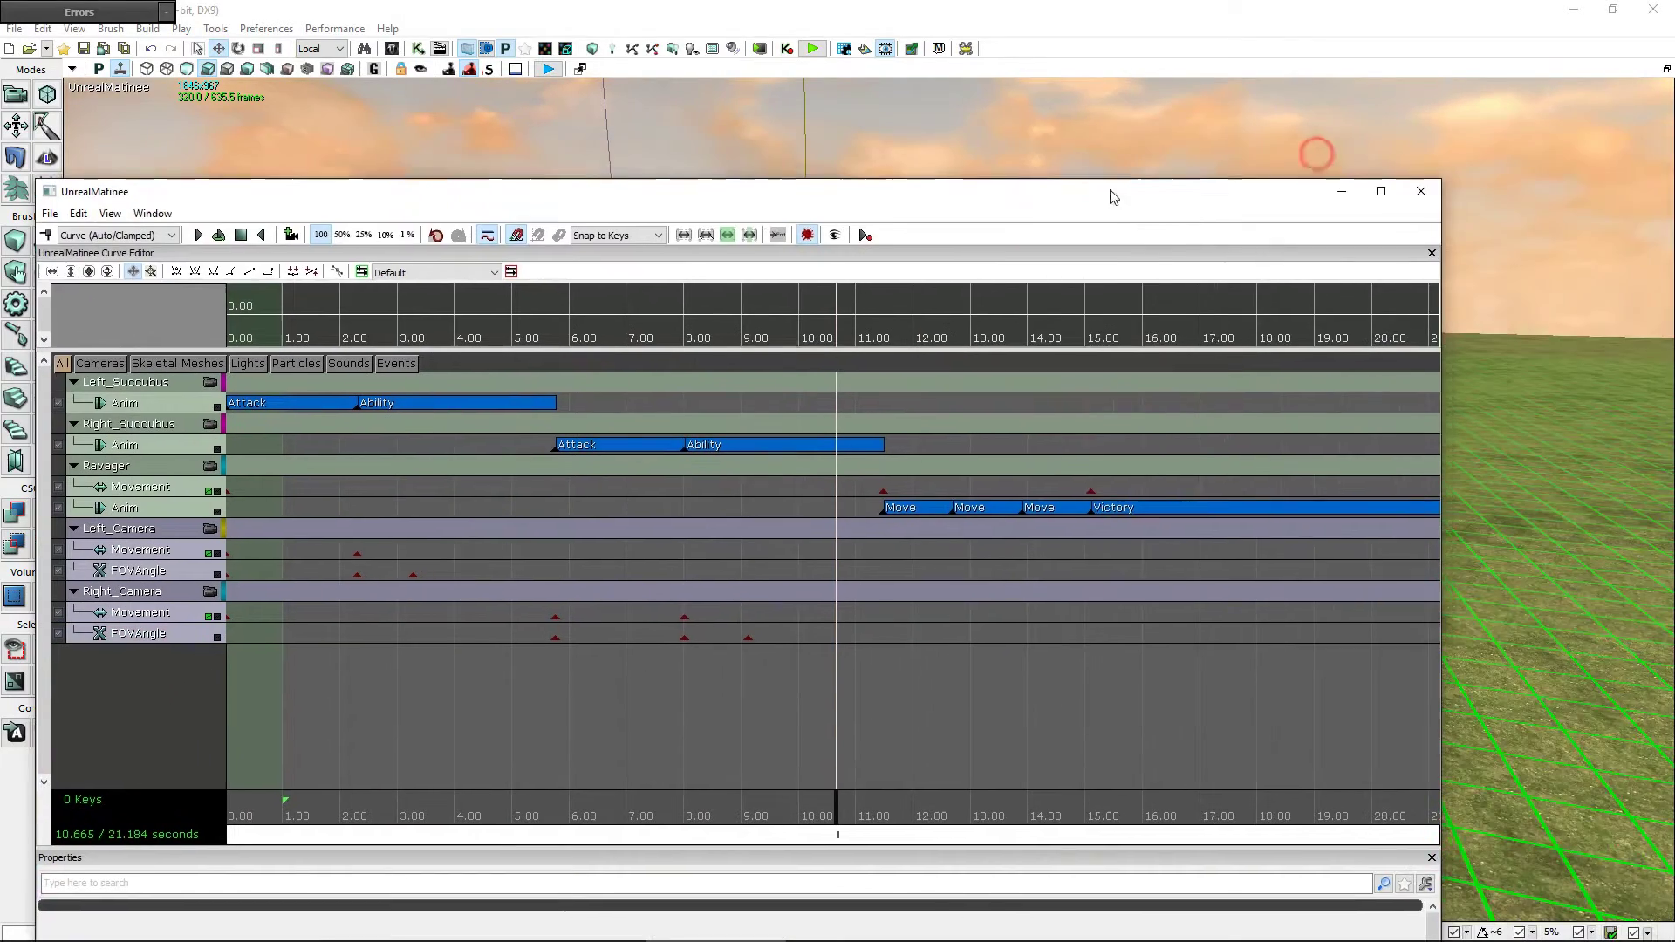
pyautogui.click(1422, 193)
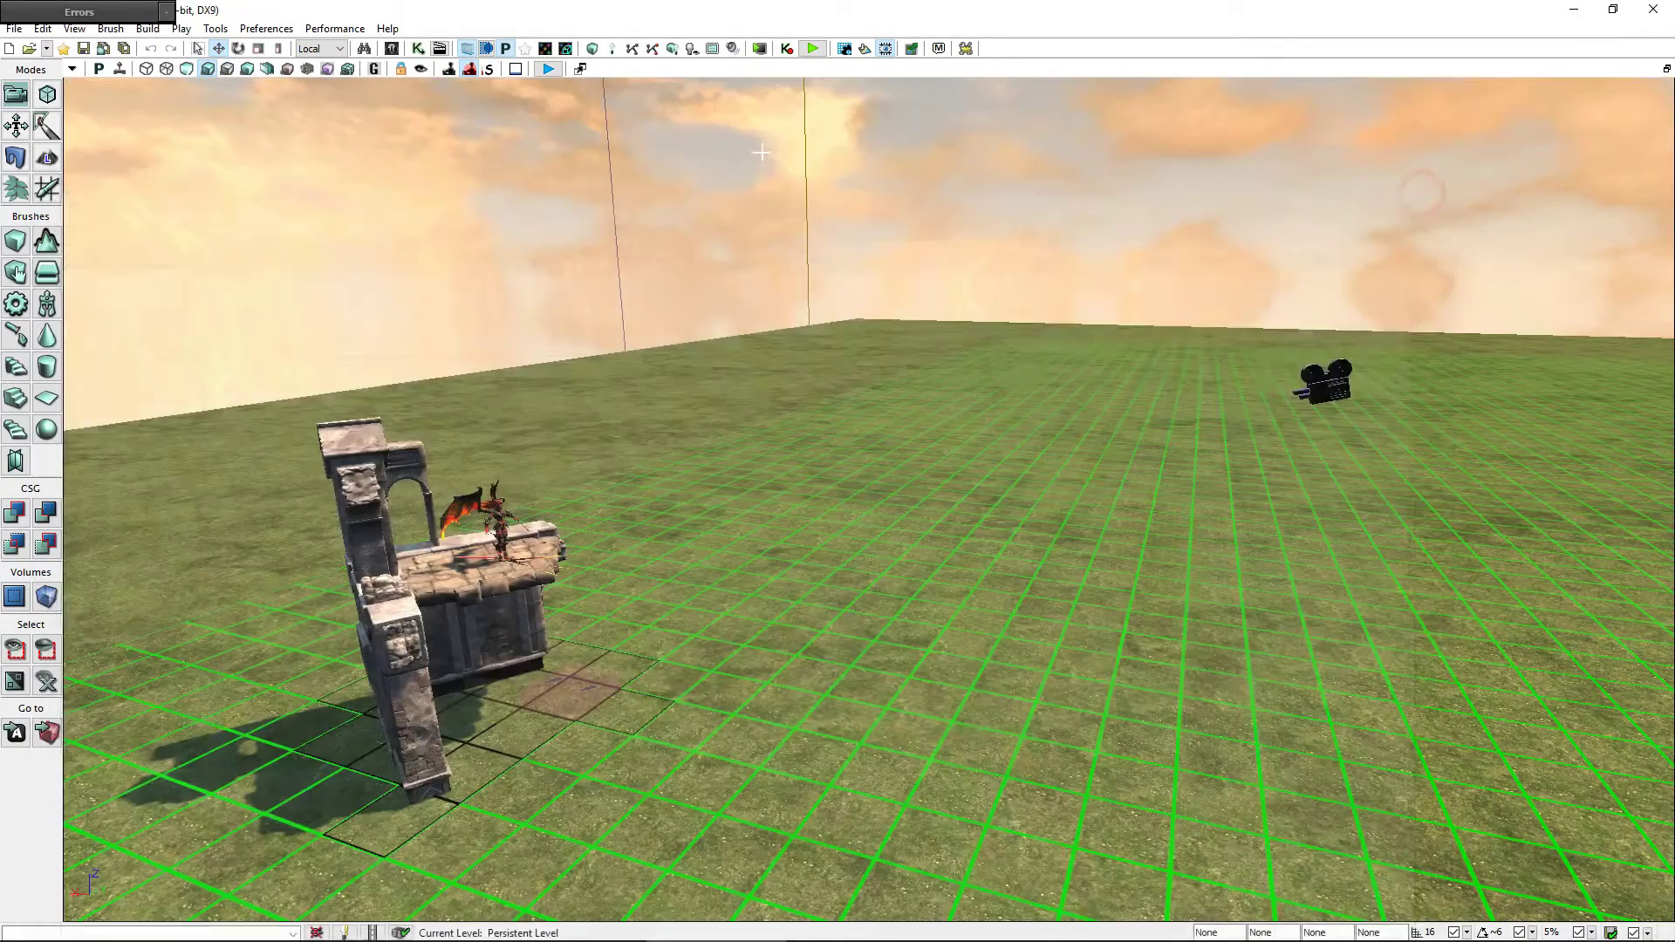
pyautogui.click(84, 49)
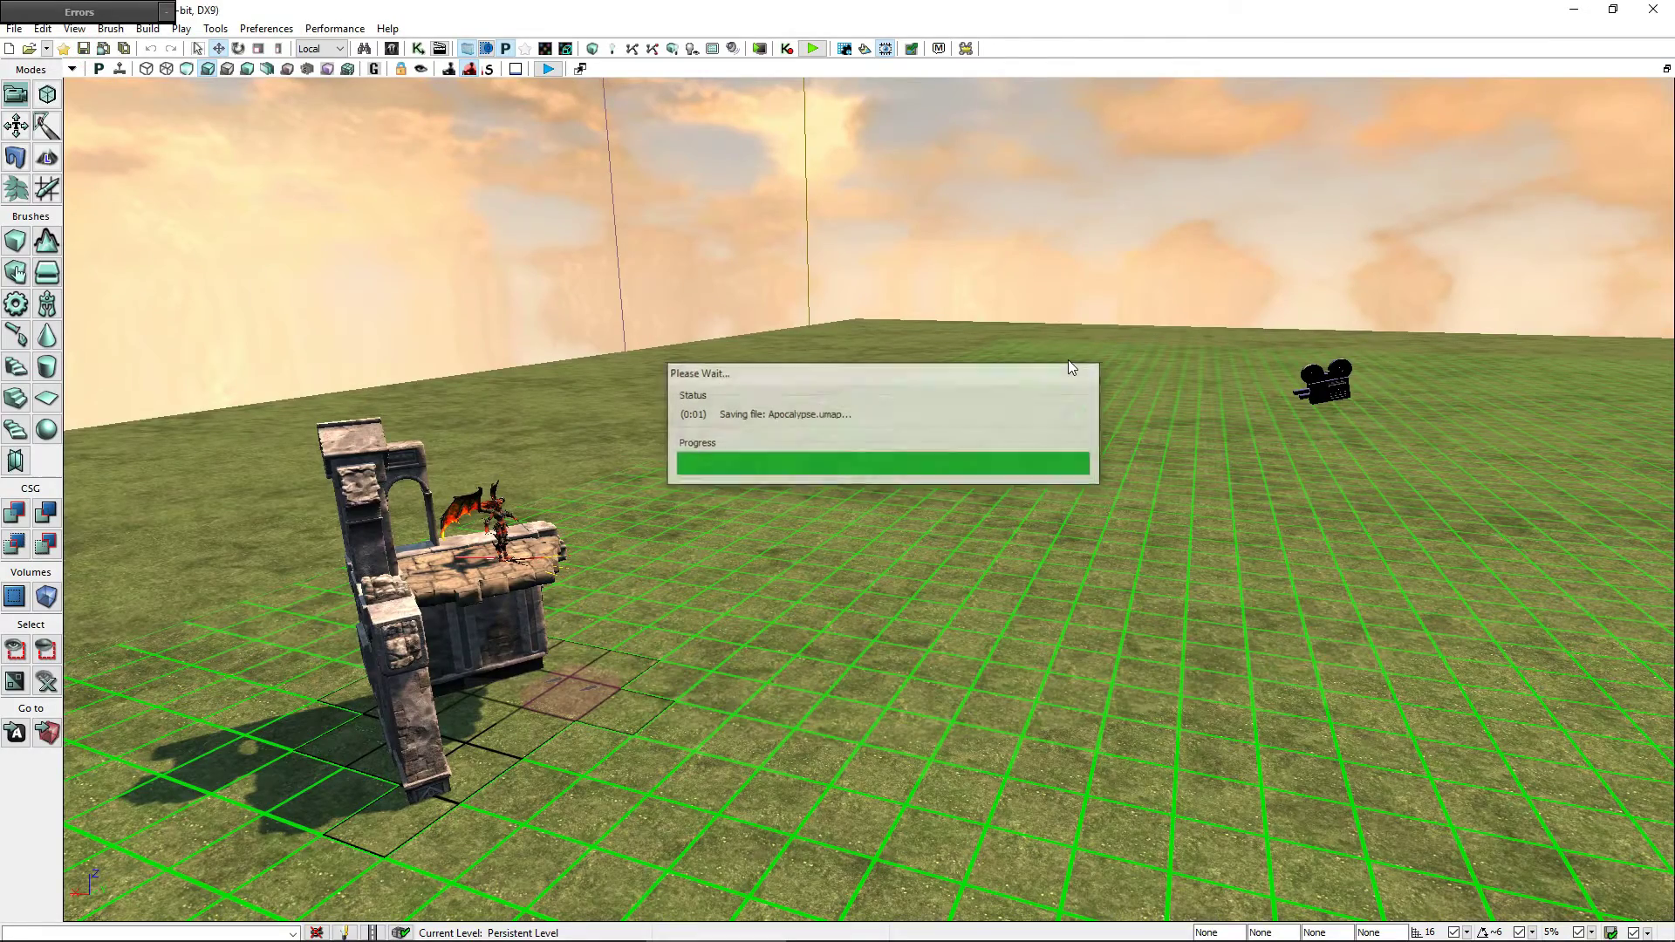
# - Select the Ravager in the level and open its Matinee sequence
pyautogui.moveTo(853, 320); pyautogui.dragTo(812, 262)
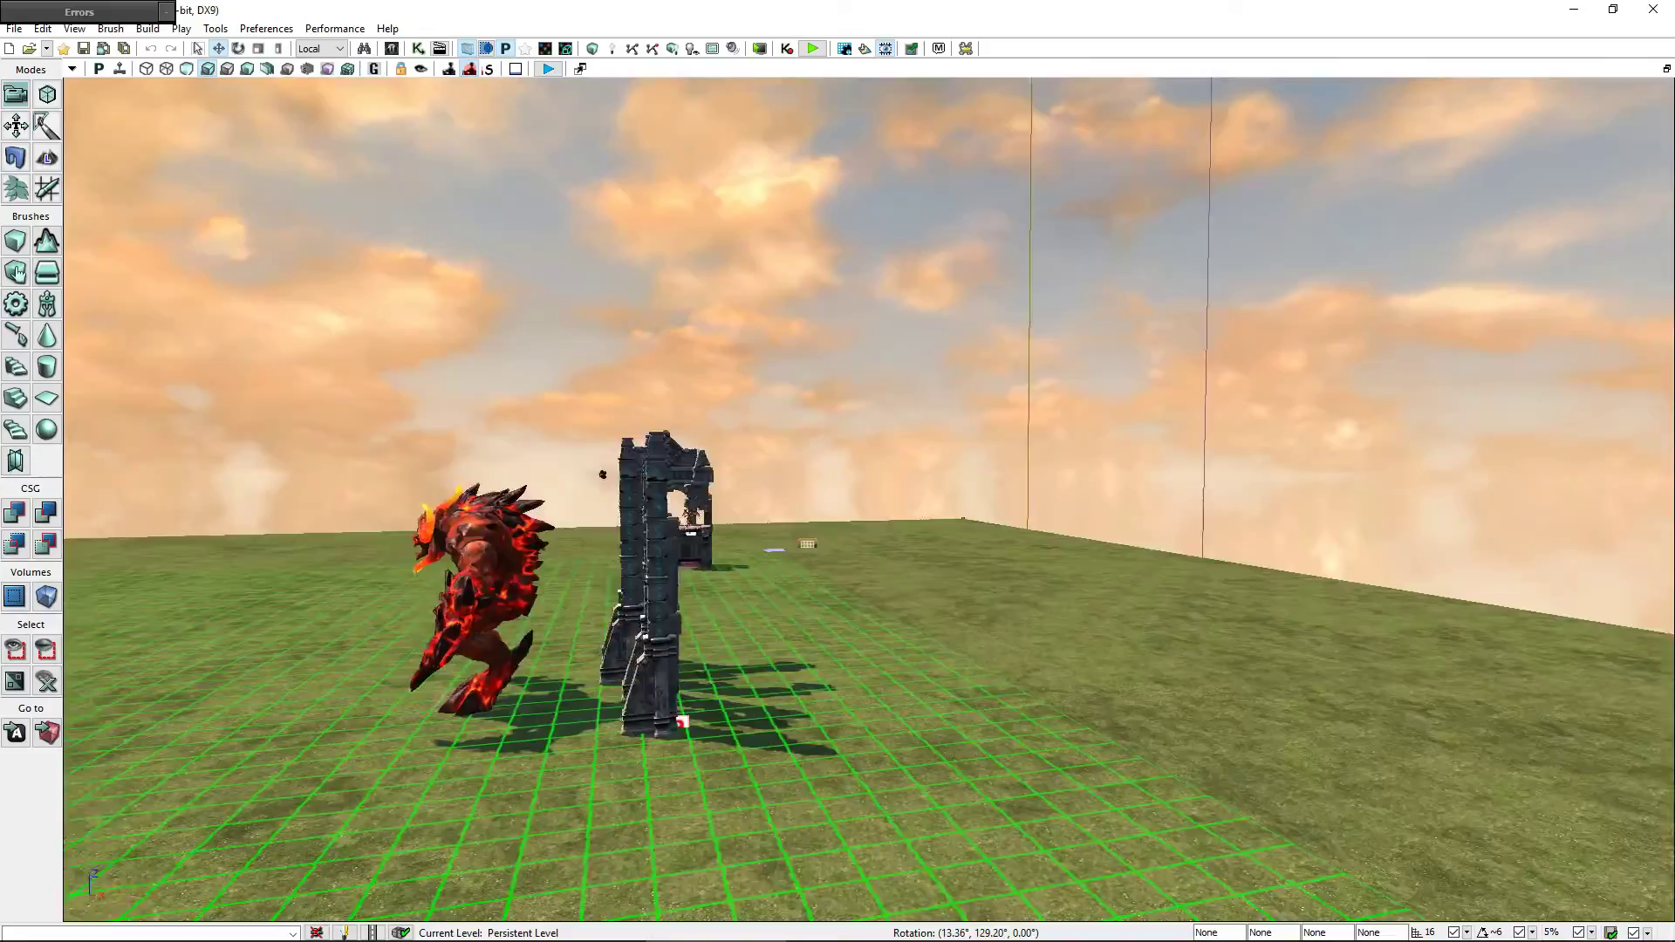
pyautogui.moveTo(811, 262)
pyautogui.mouseDown(button='right')
pyautogui.moveTo(742, 296)
pyautogui.moveTo(797, 441)
pyautogui.mouseUp(button='right')
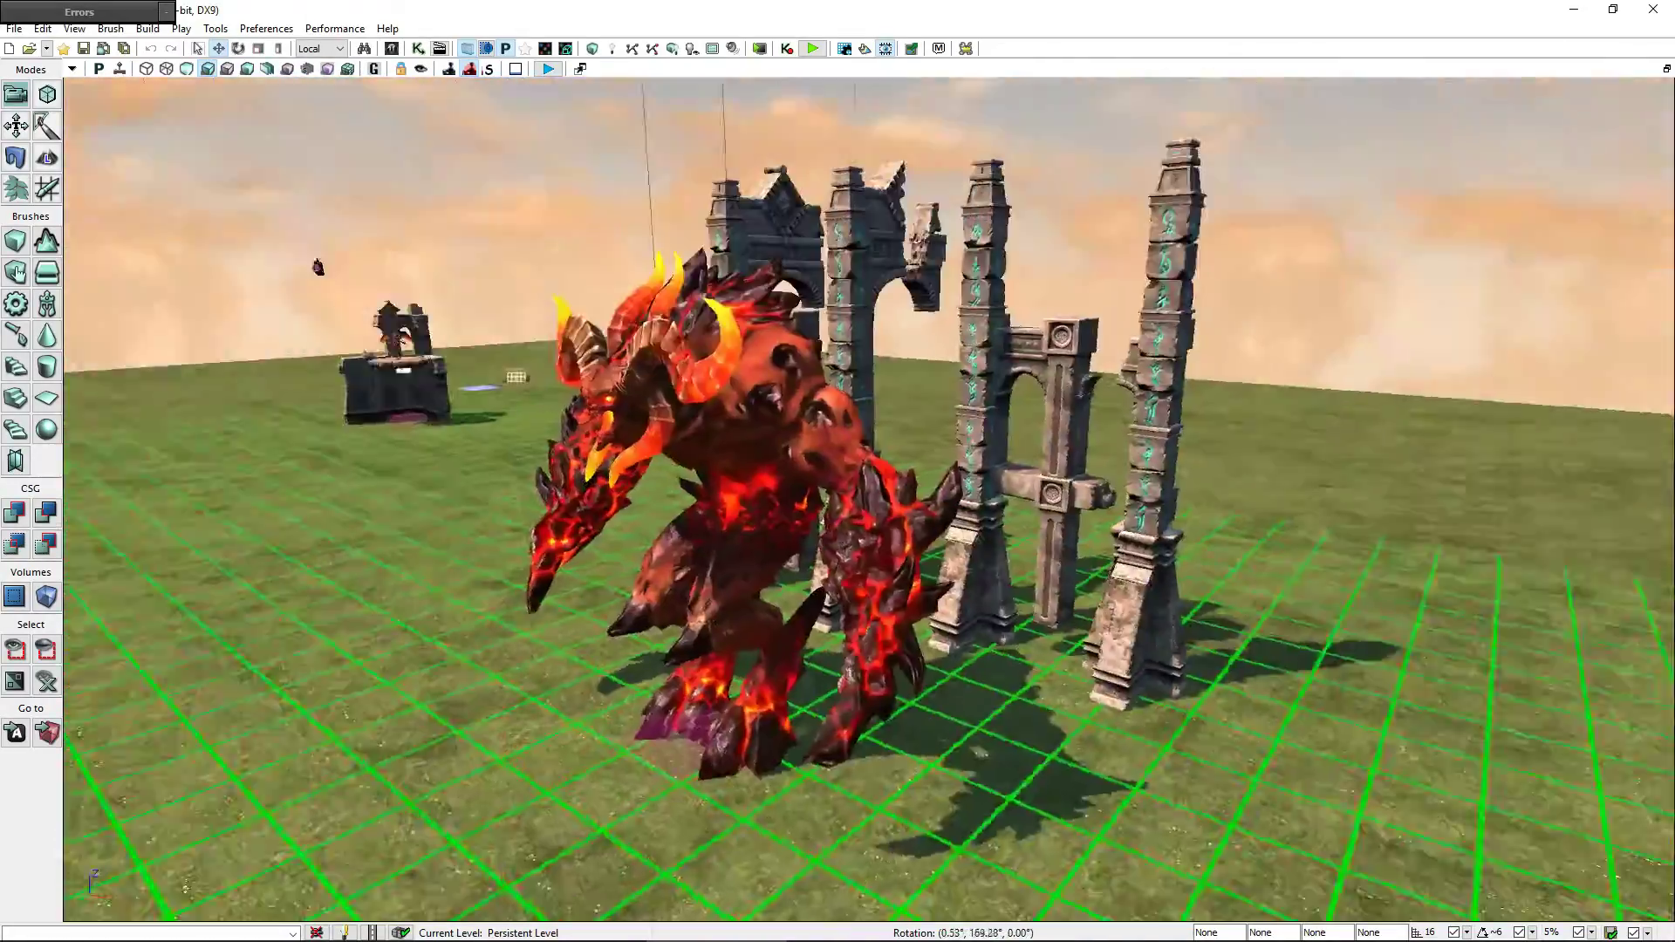
pyautogui.click(797, 441)
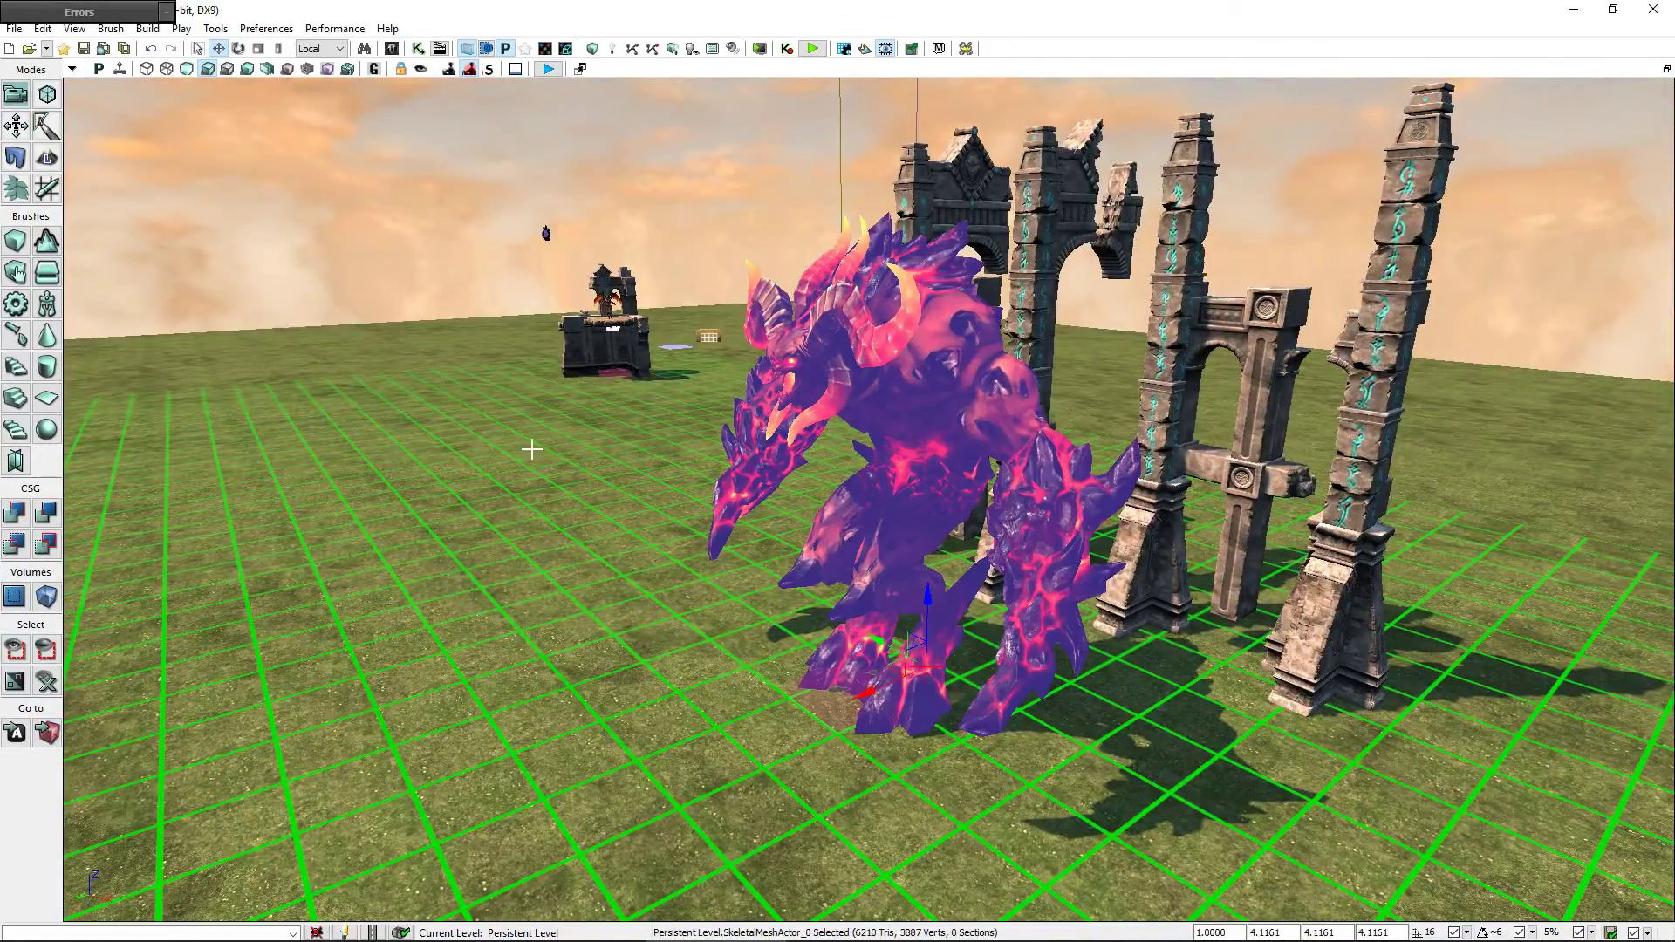
pyautogui.moveTo(532, 449)
pyautogui.mouseDown()
pyautogui.moveTo(698, 449)
pyautogui.moveTo(469, 82)
pyautogui.mouseUp()
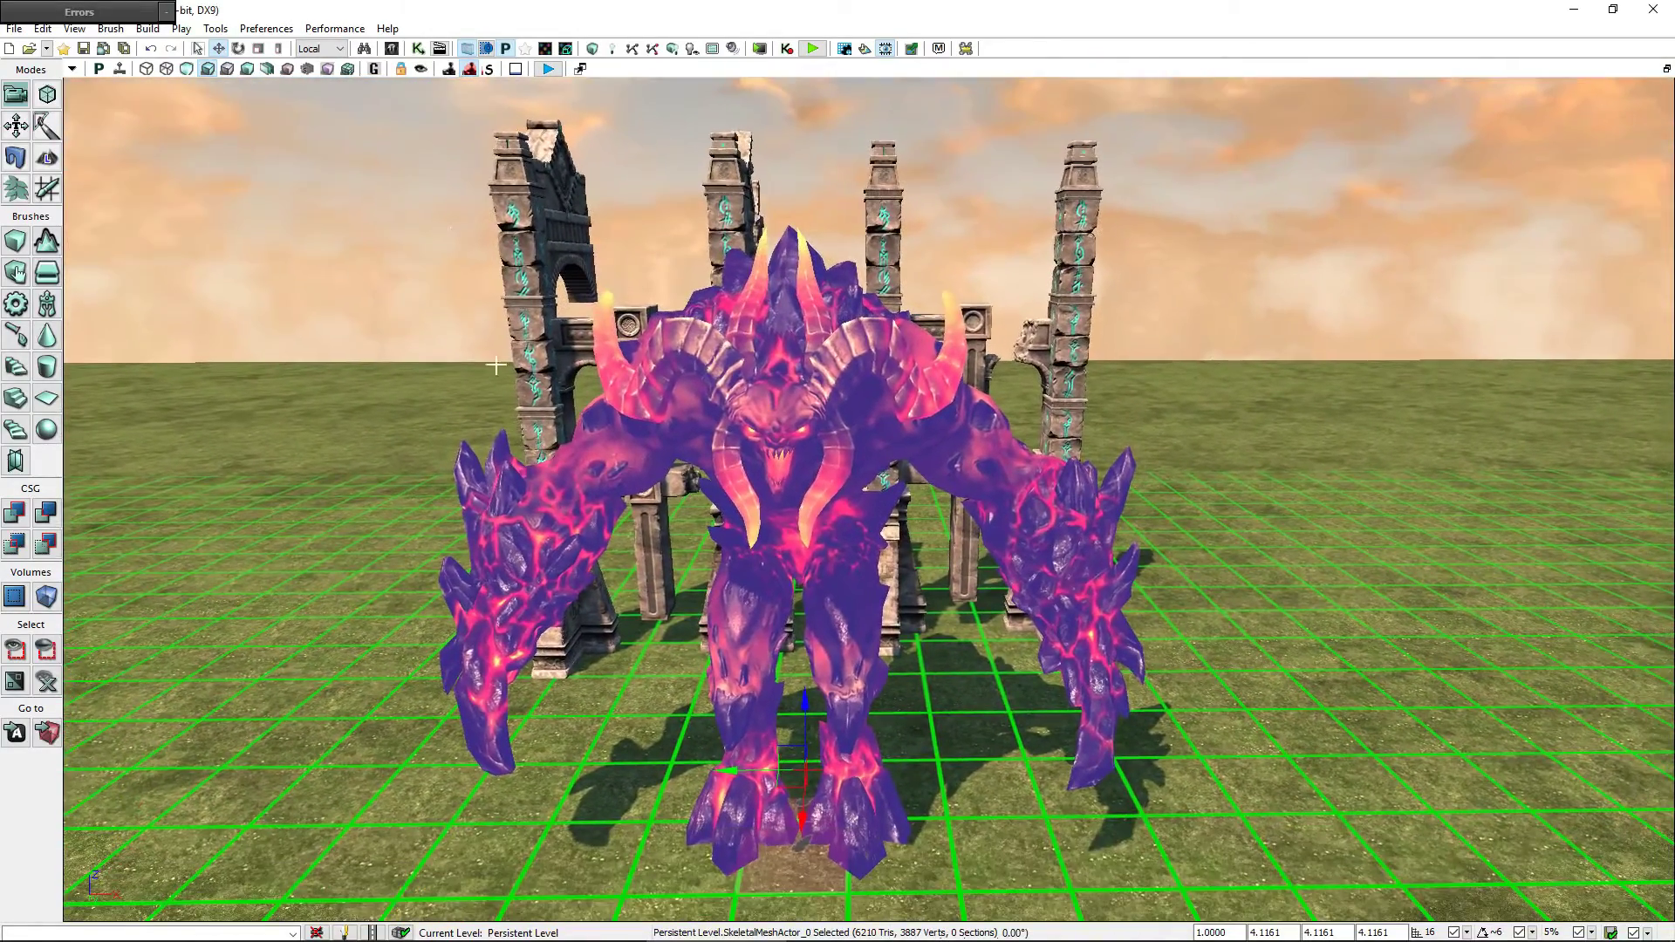
pyautogui.click(439, 50)
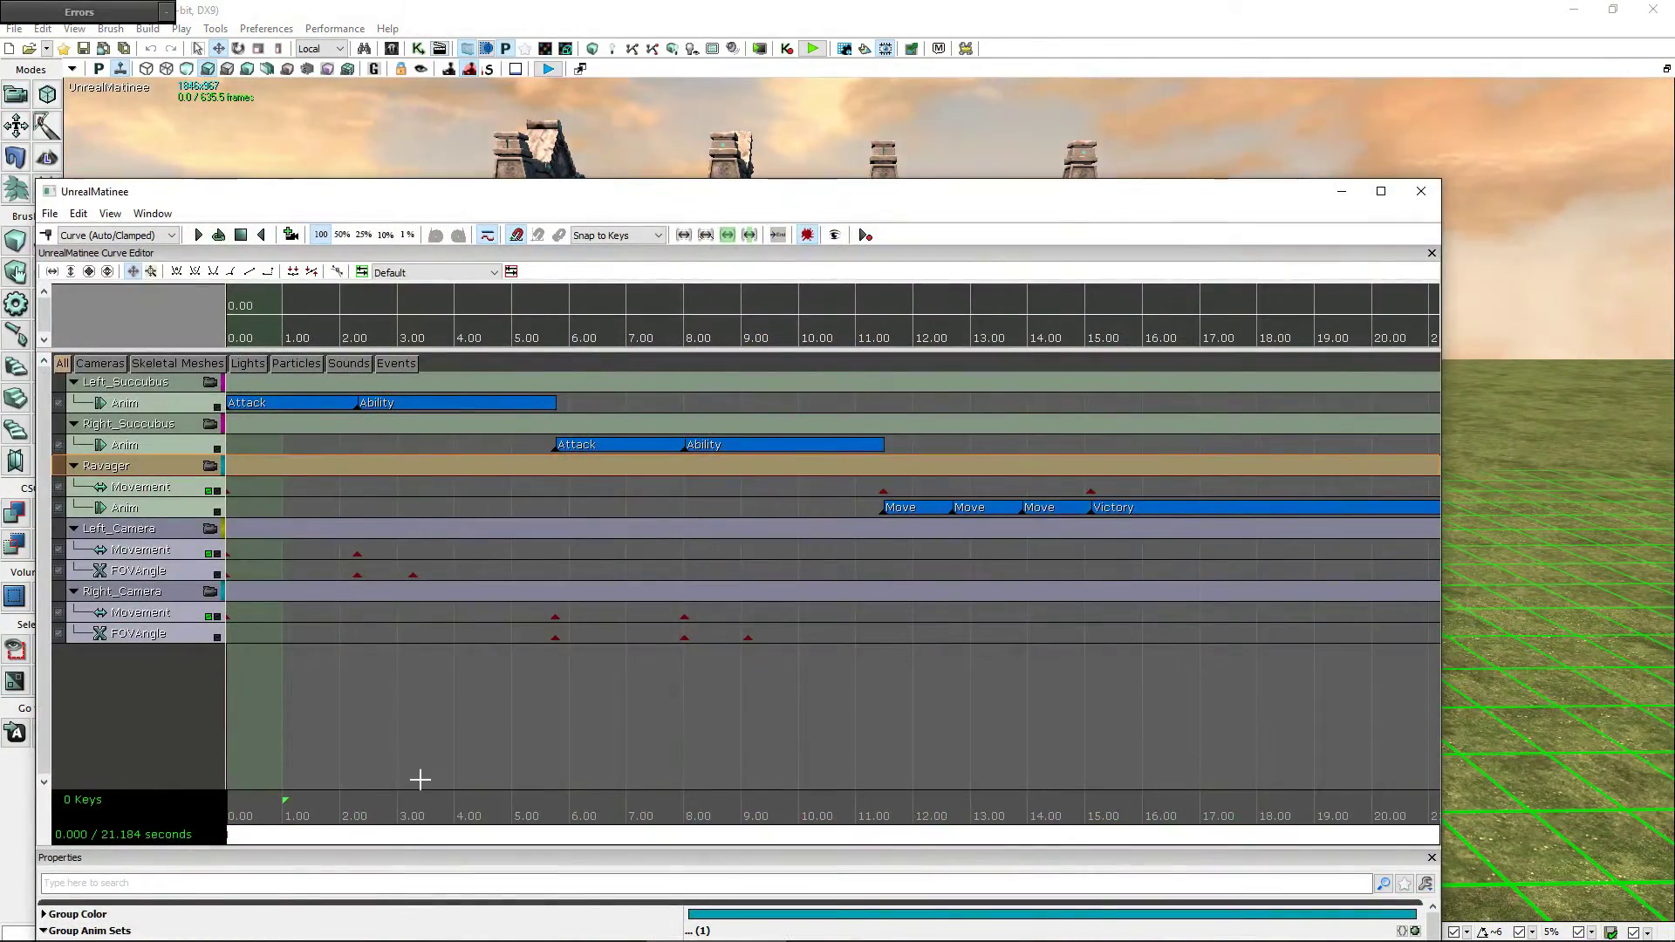
# - Preview the sequence and park the playhead at about 11.5 s, where the Ravager's Move begins
pyautogui.click(198, 235)
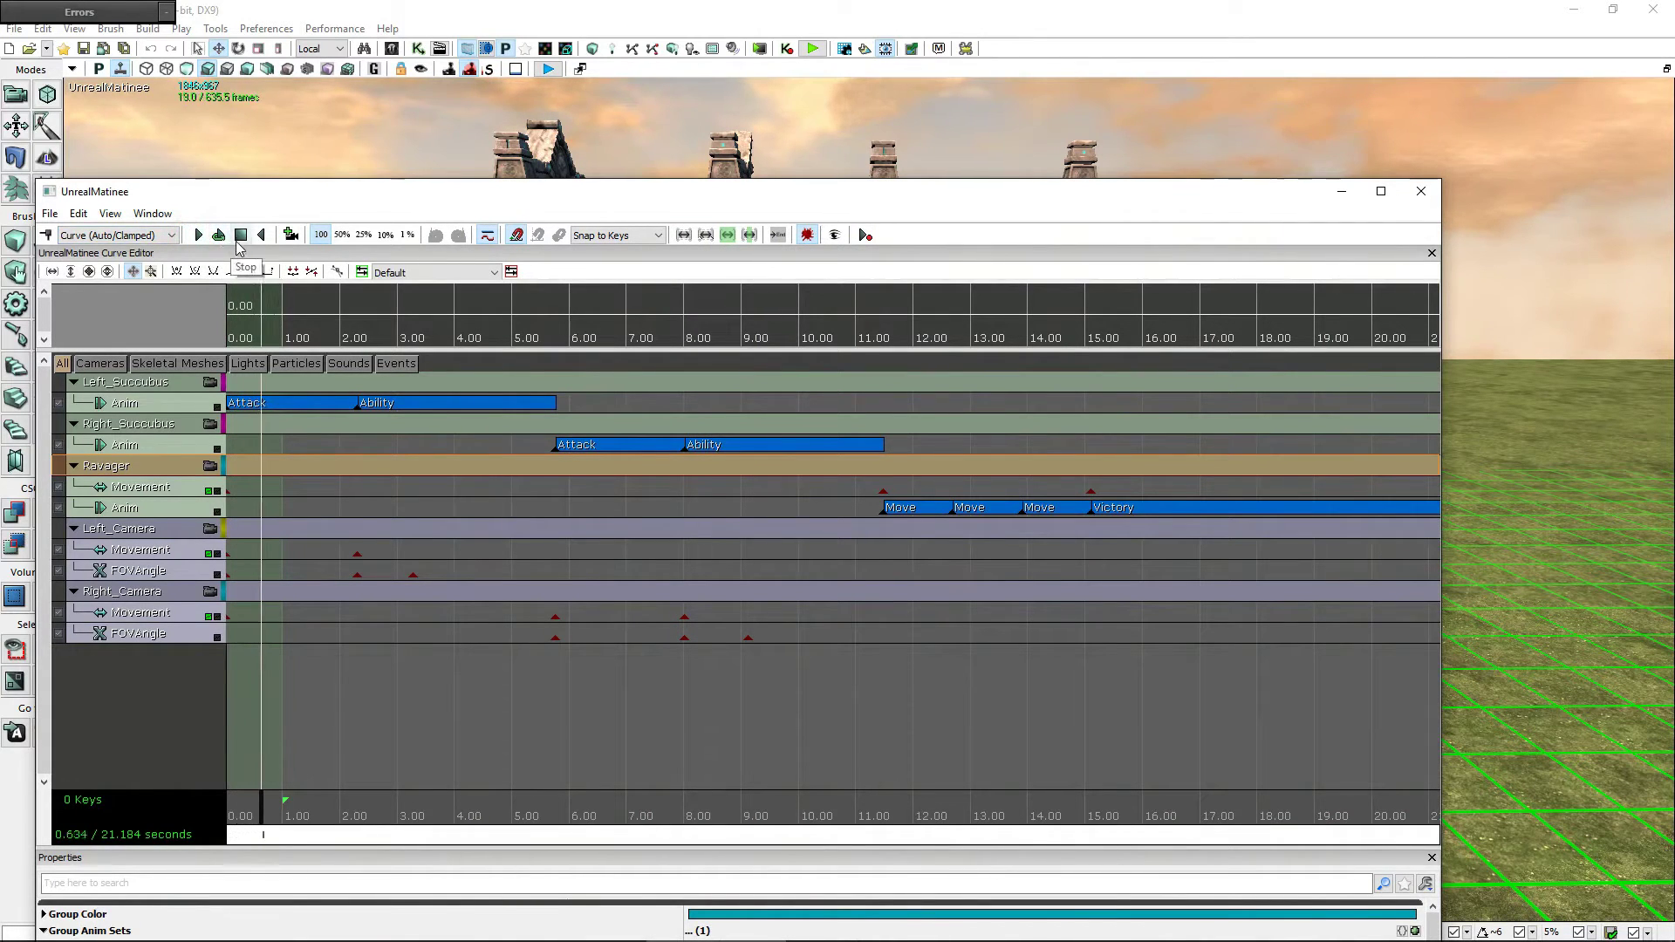
pyautogui.moveTo(278, 825); pyautogui.dragTo(885, 823)
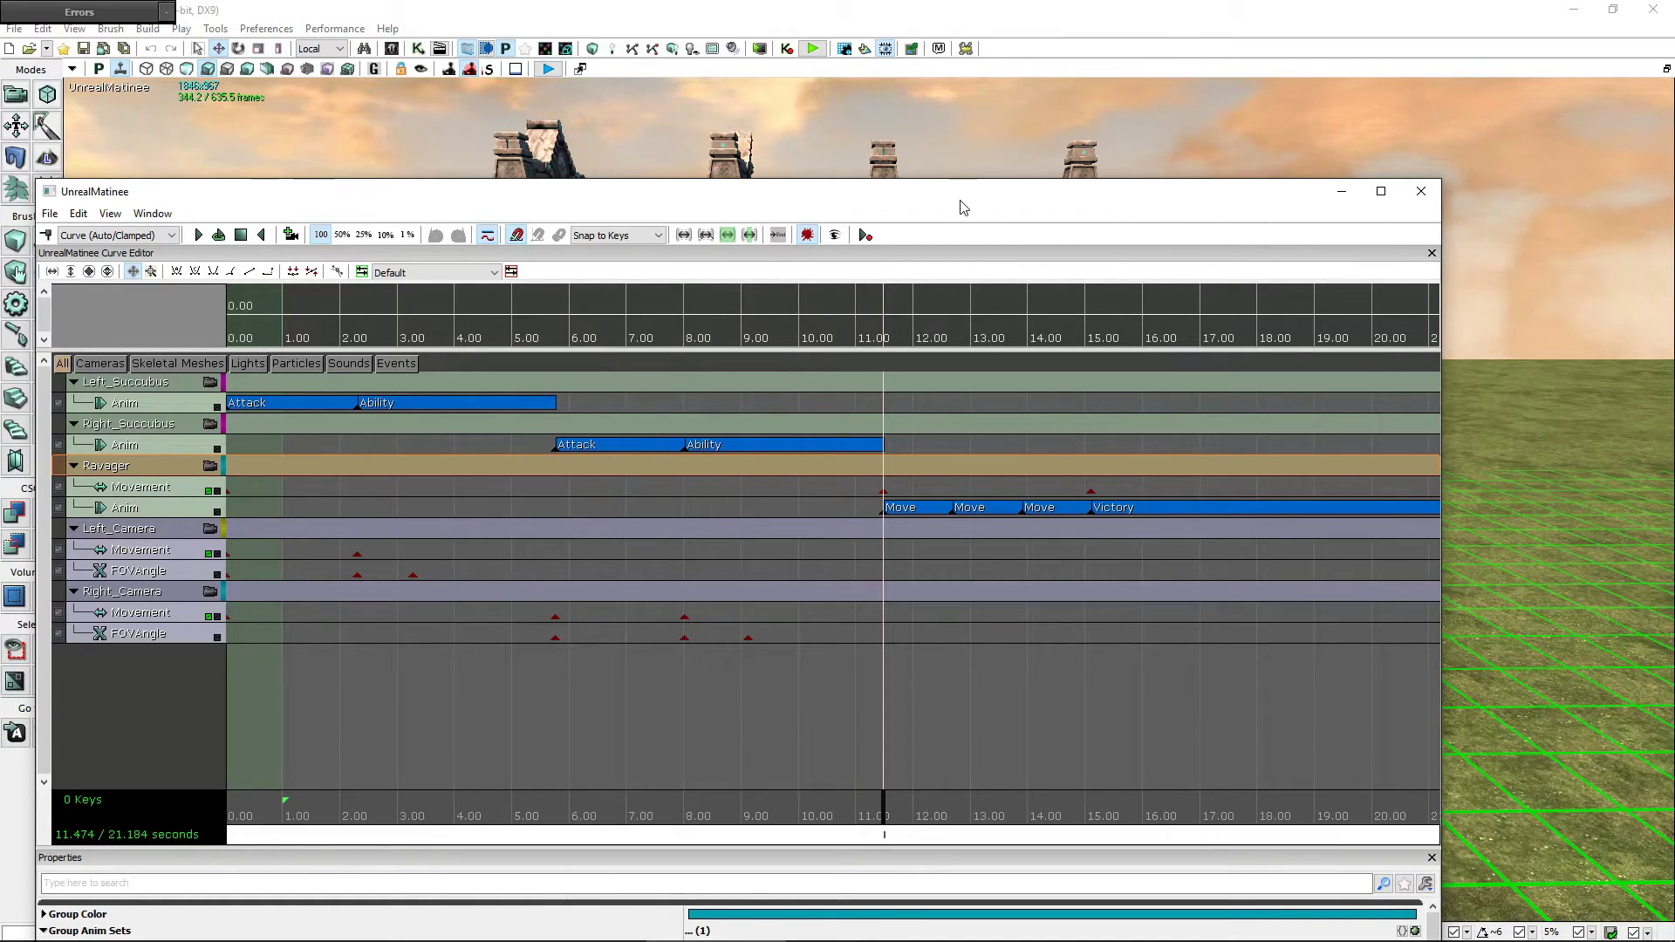
pyautogui.moveTo(963, 206)
pyautogui.mouseDown()
pyautogui.moveTo(1032, 906)
pyautogui.moveTo(1028, 892)
pyautogui.mouseUp()
pyautogui.moveTo(1030, 855); pyautogui.dragTo(1029, 833, button='right')
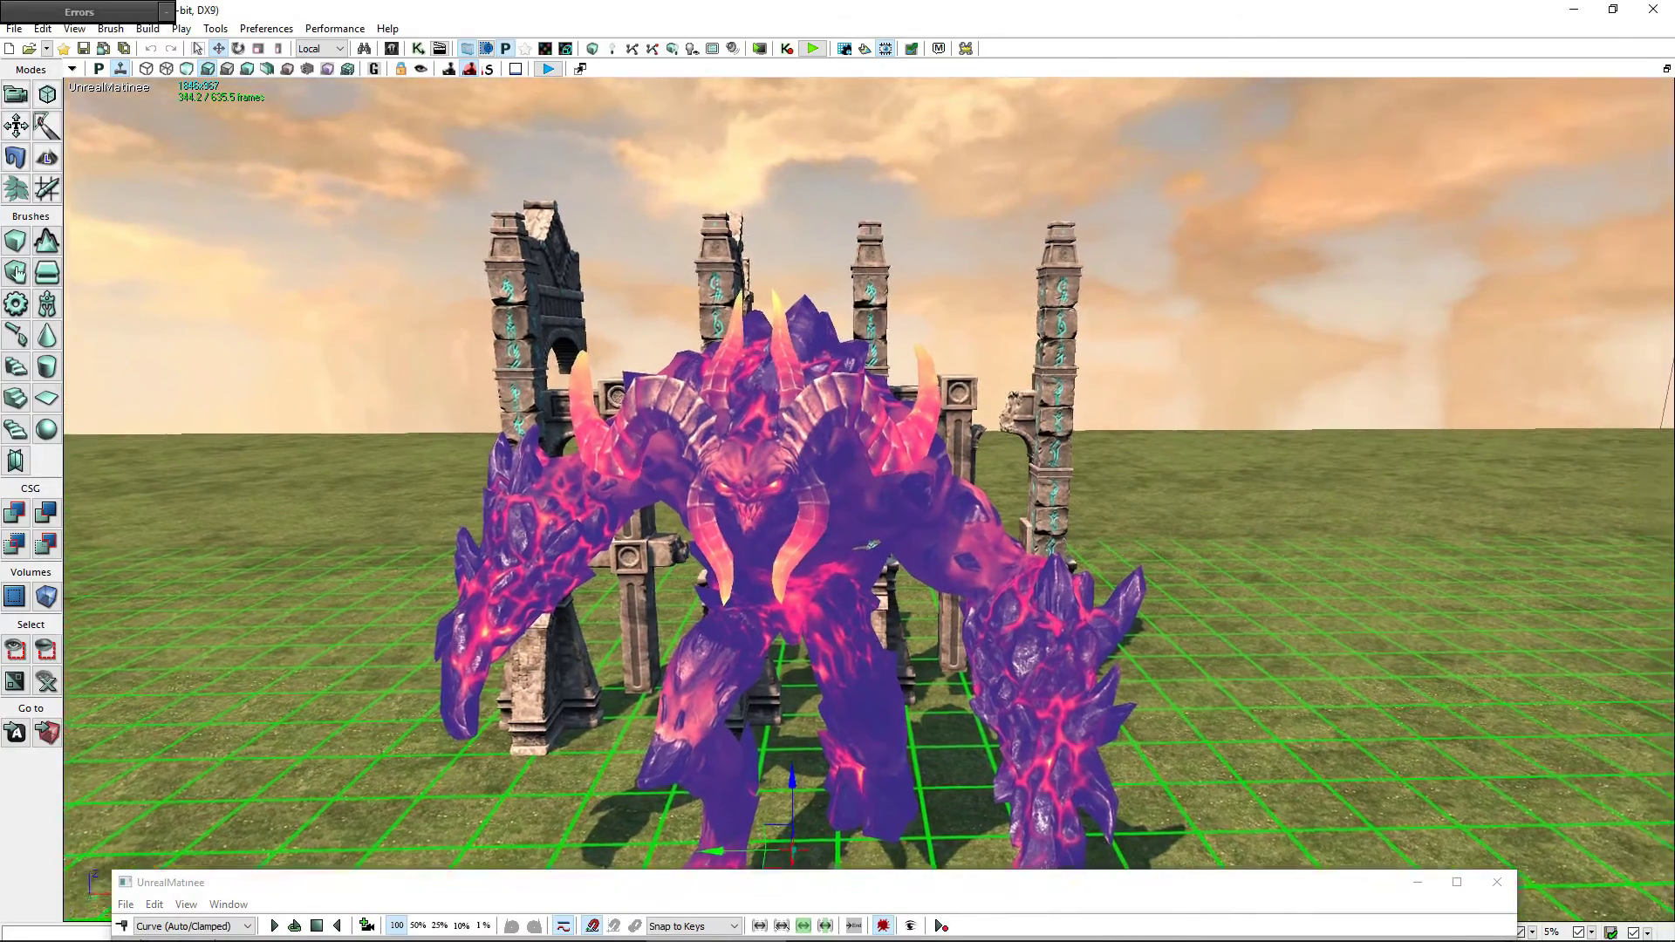
pyautogui.moveTo(1246, 611); pyautogui.dragTo(1222, 593, button='right')
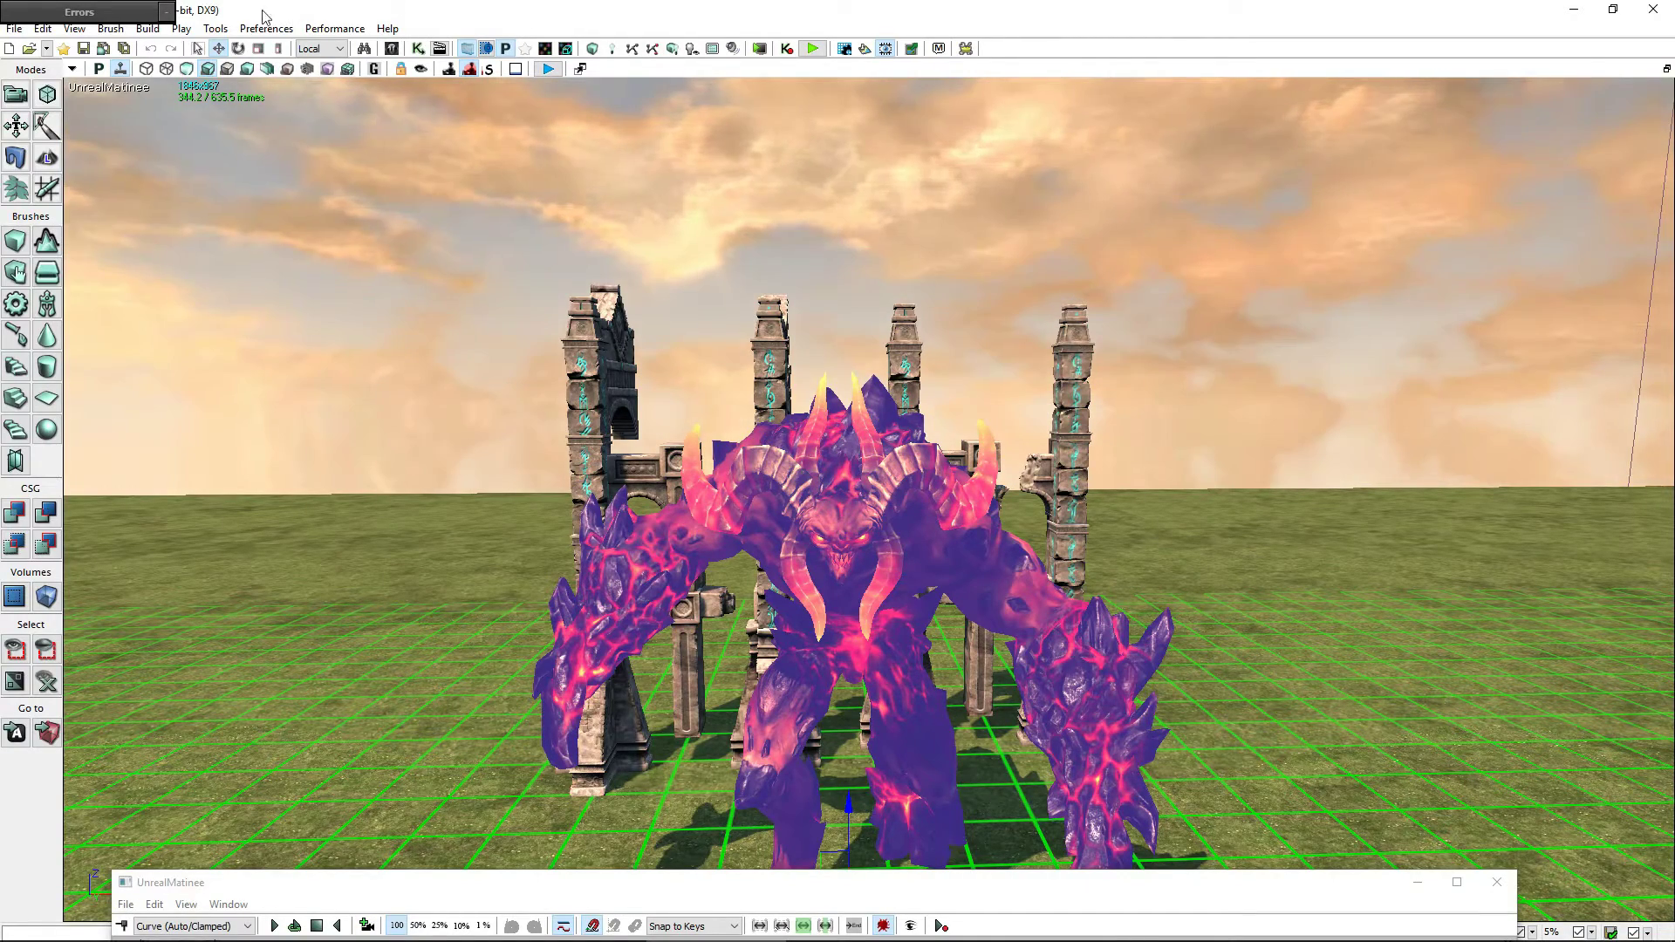
pyautogui.moveTo(501, 875); pyautogui.dragTo(502, 404)
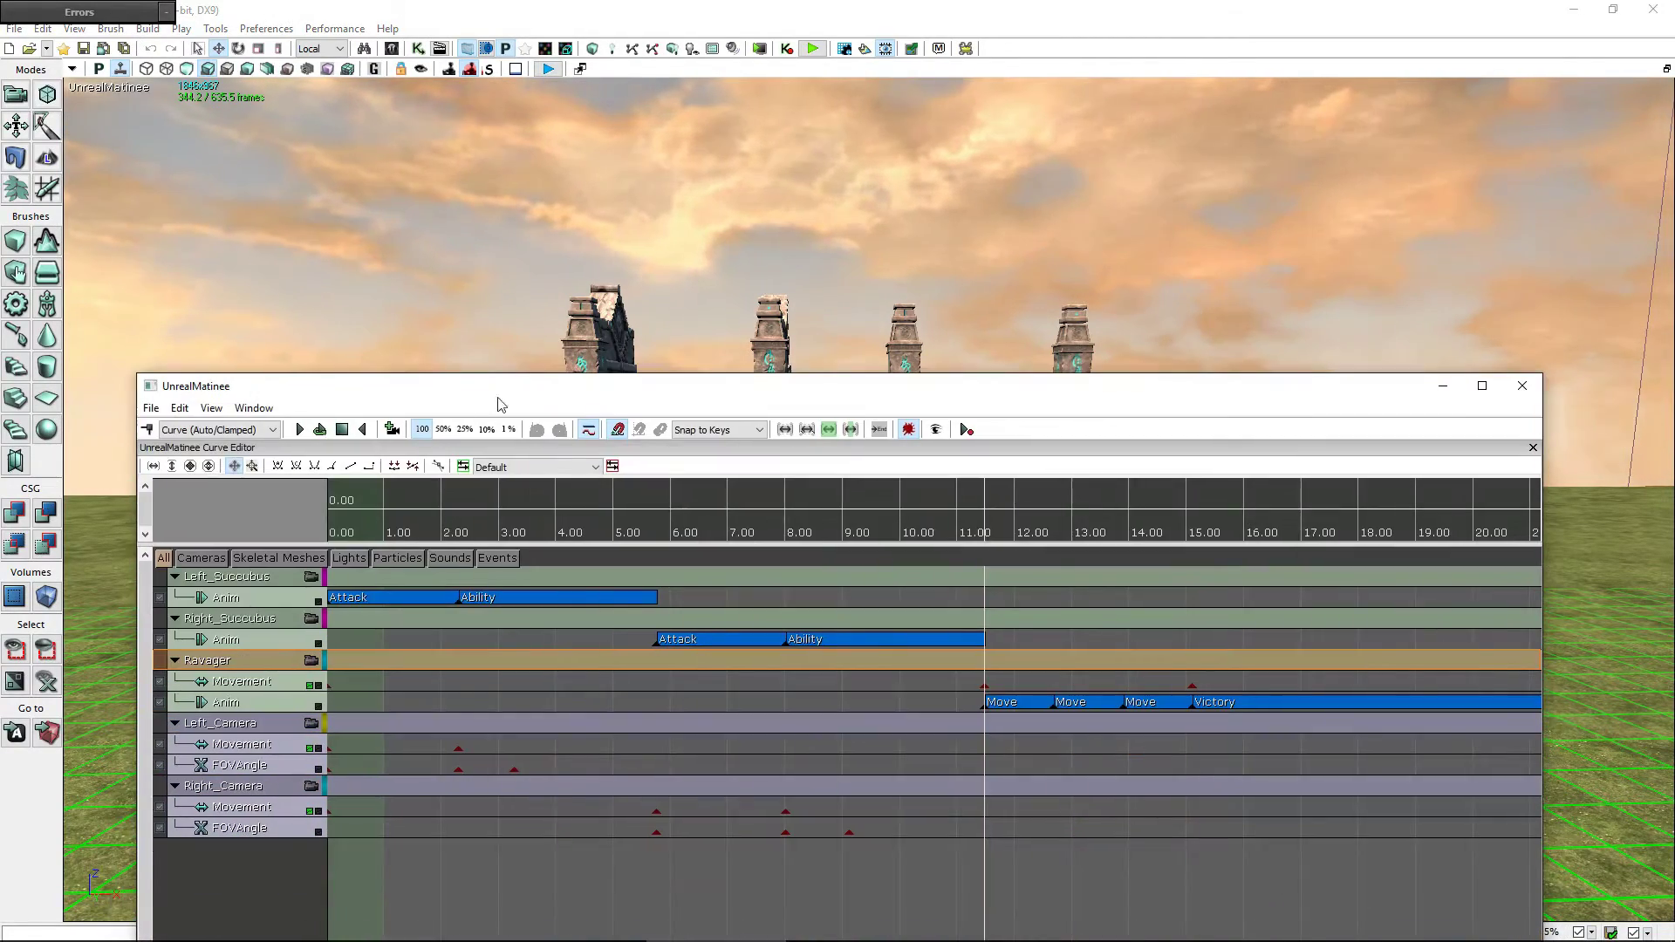
# - Create a Central_Camera group from the current view and key its Movement track near 11.48 s
pyautogui.click(393, 430)
pyautogui.write('Central C')
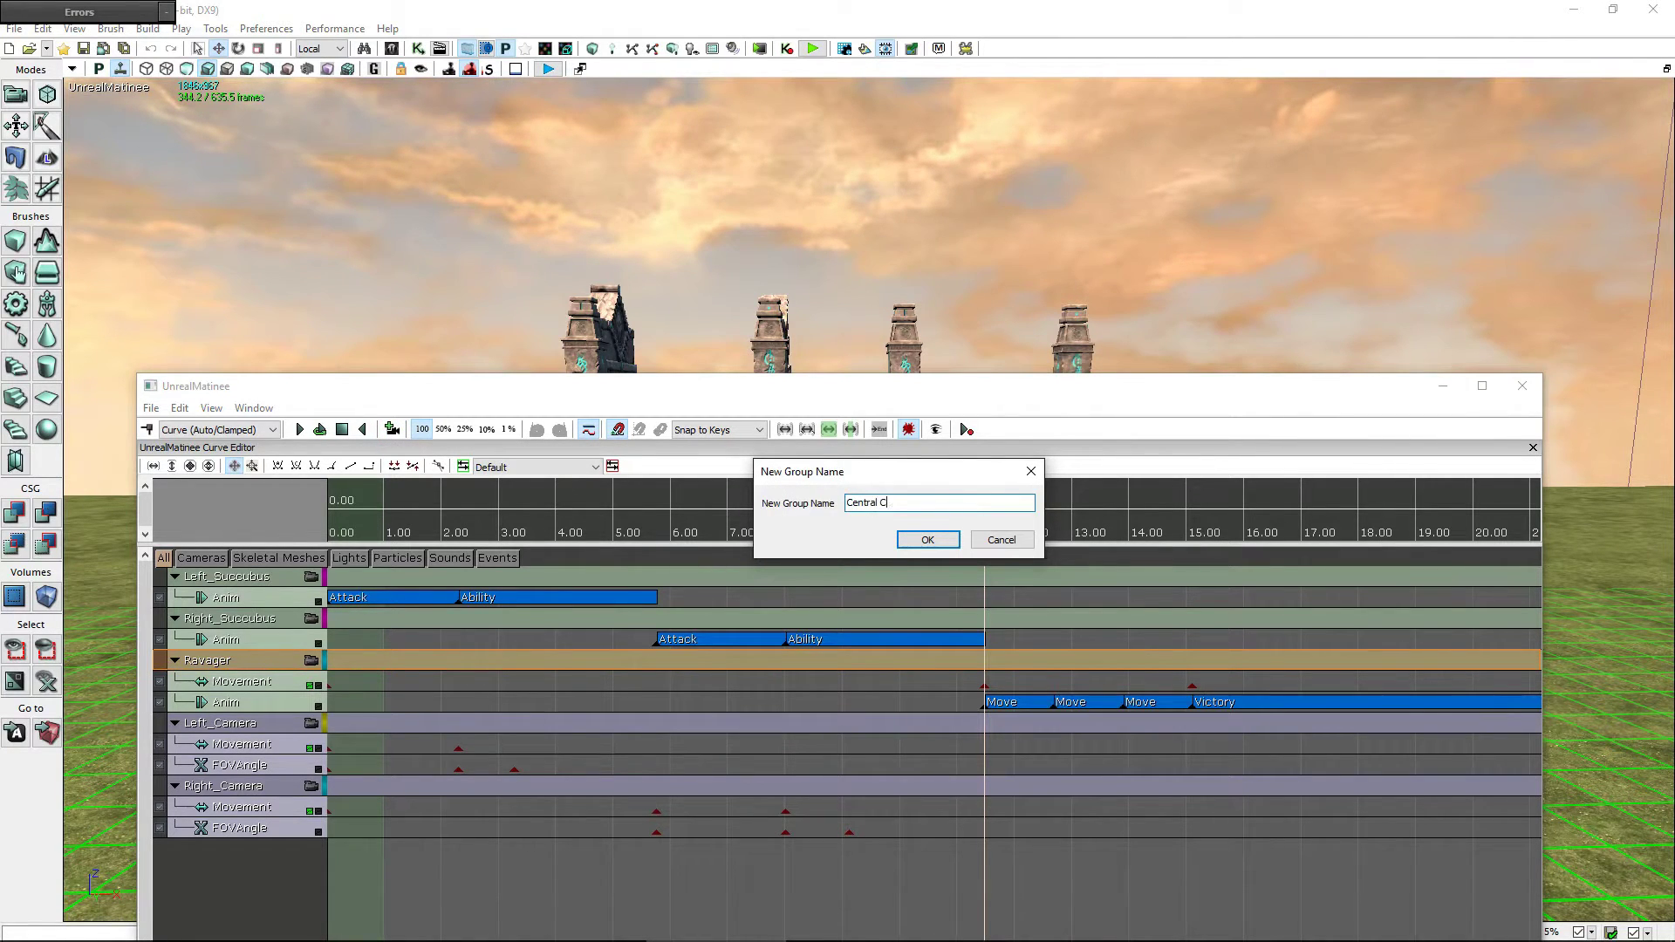
pyautogui.write('amer')
pyautogui.press('Return')
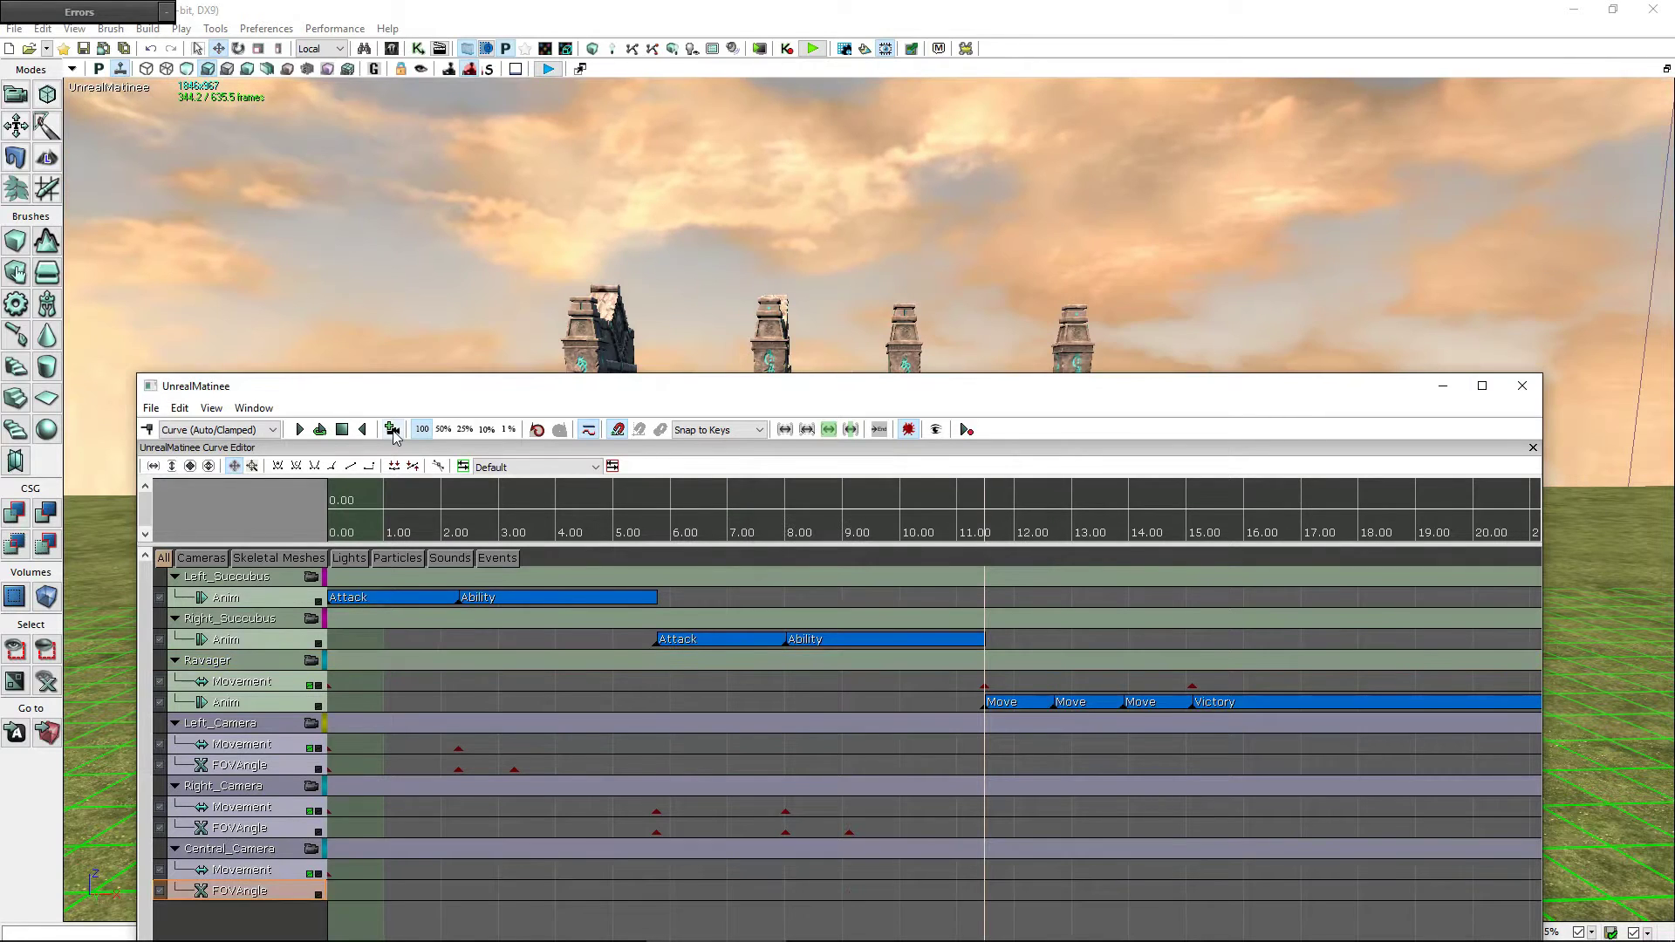
pyautogui.click(242, 873)
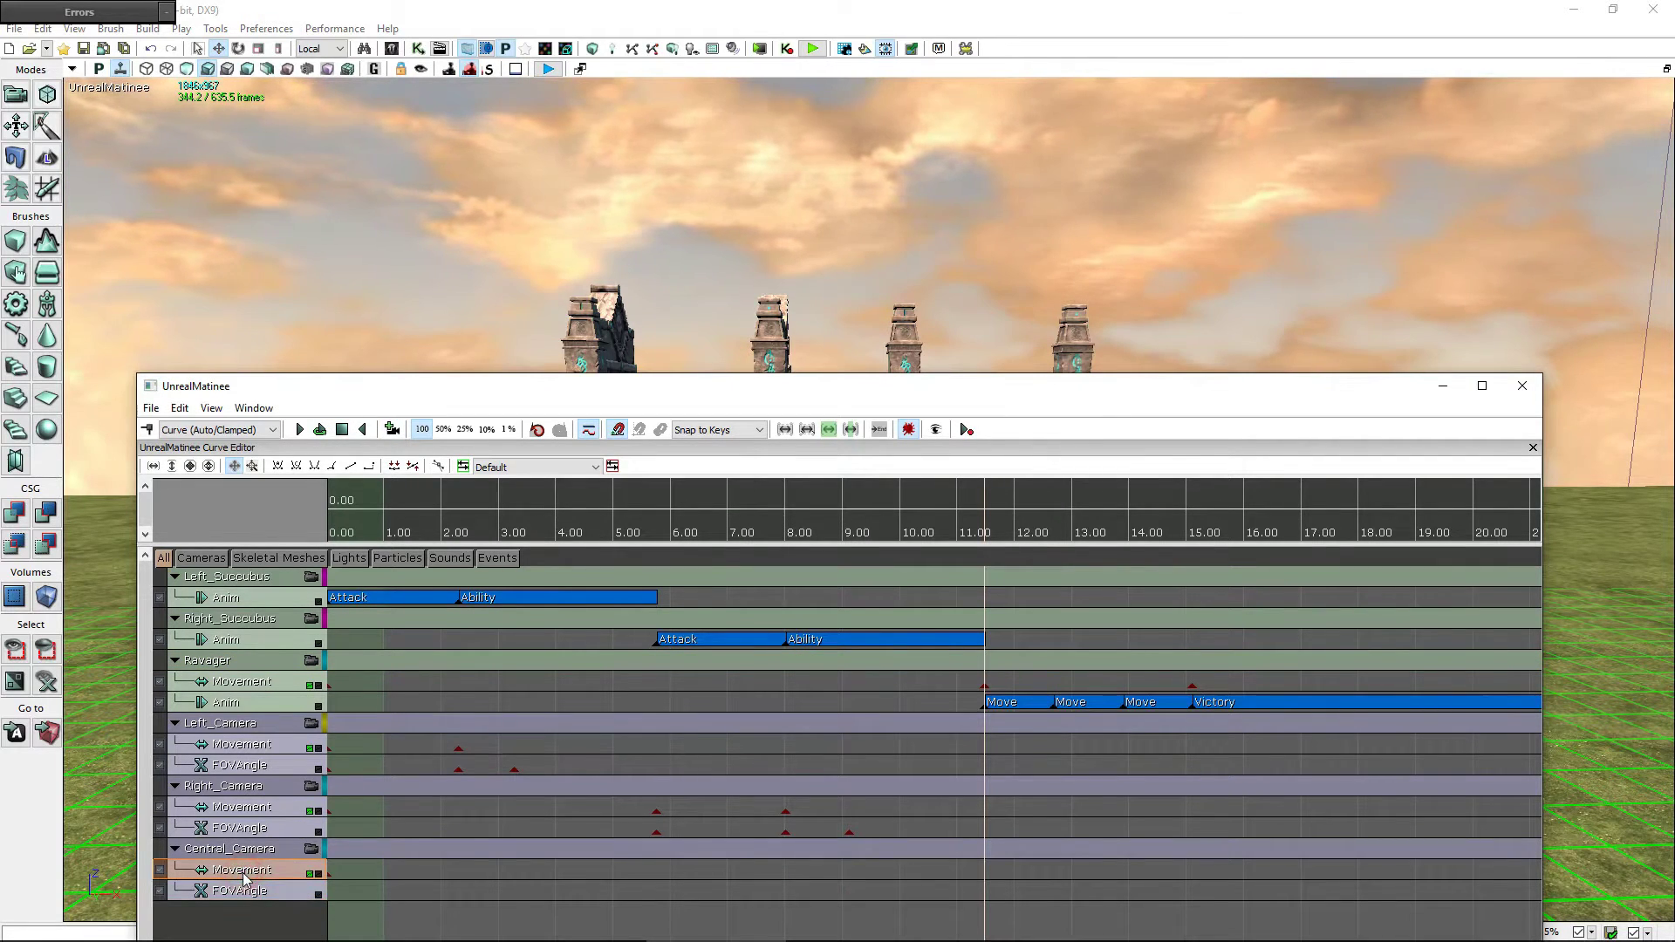
pyautogui.click(149, 433)
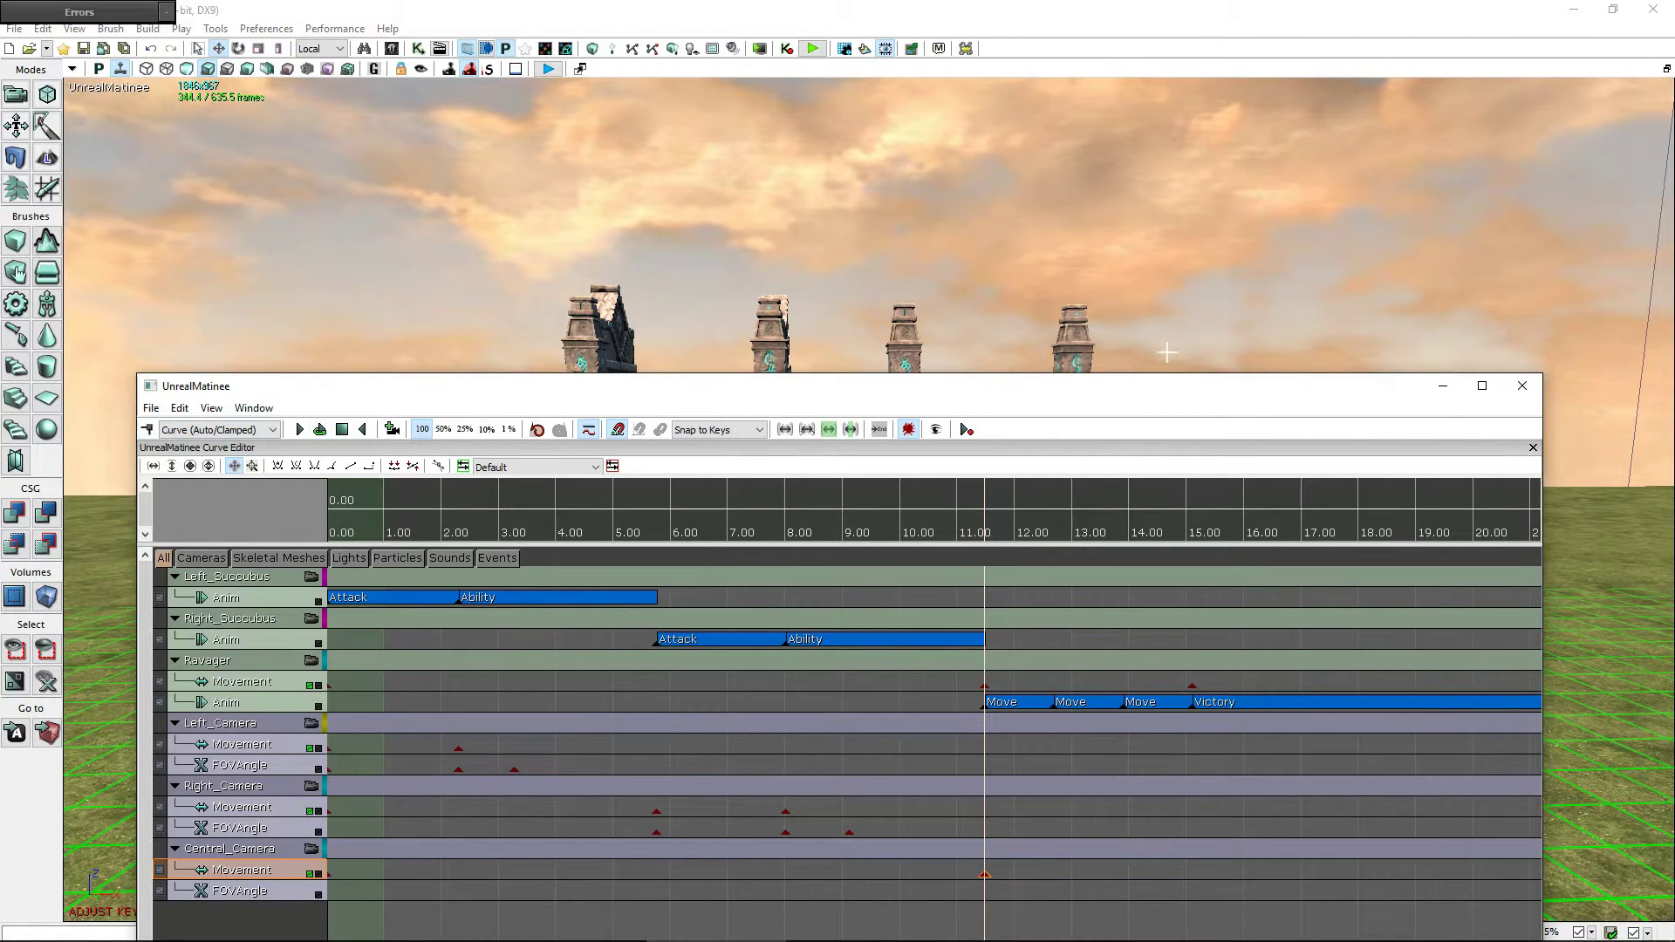
# - Advance the playhead toward the Ravager's Victory animation, around 15 s
pyautogui.moveTo(1330, 314); pyautogui.dragTo(1396, 366, button='right')
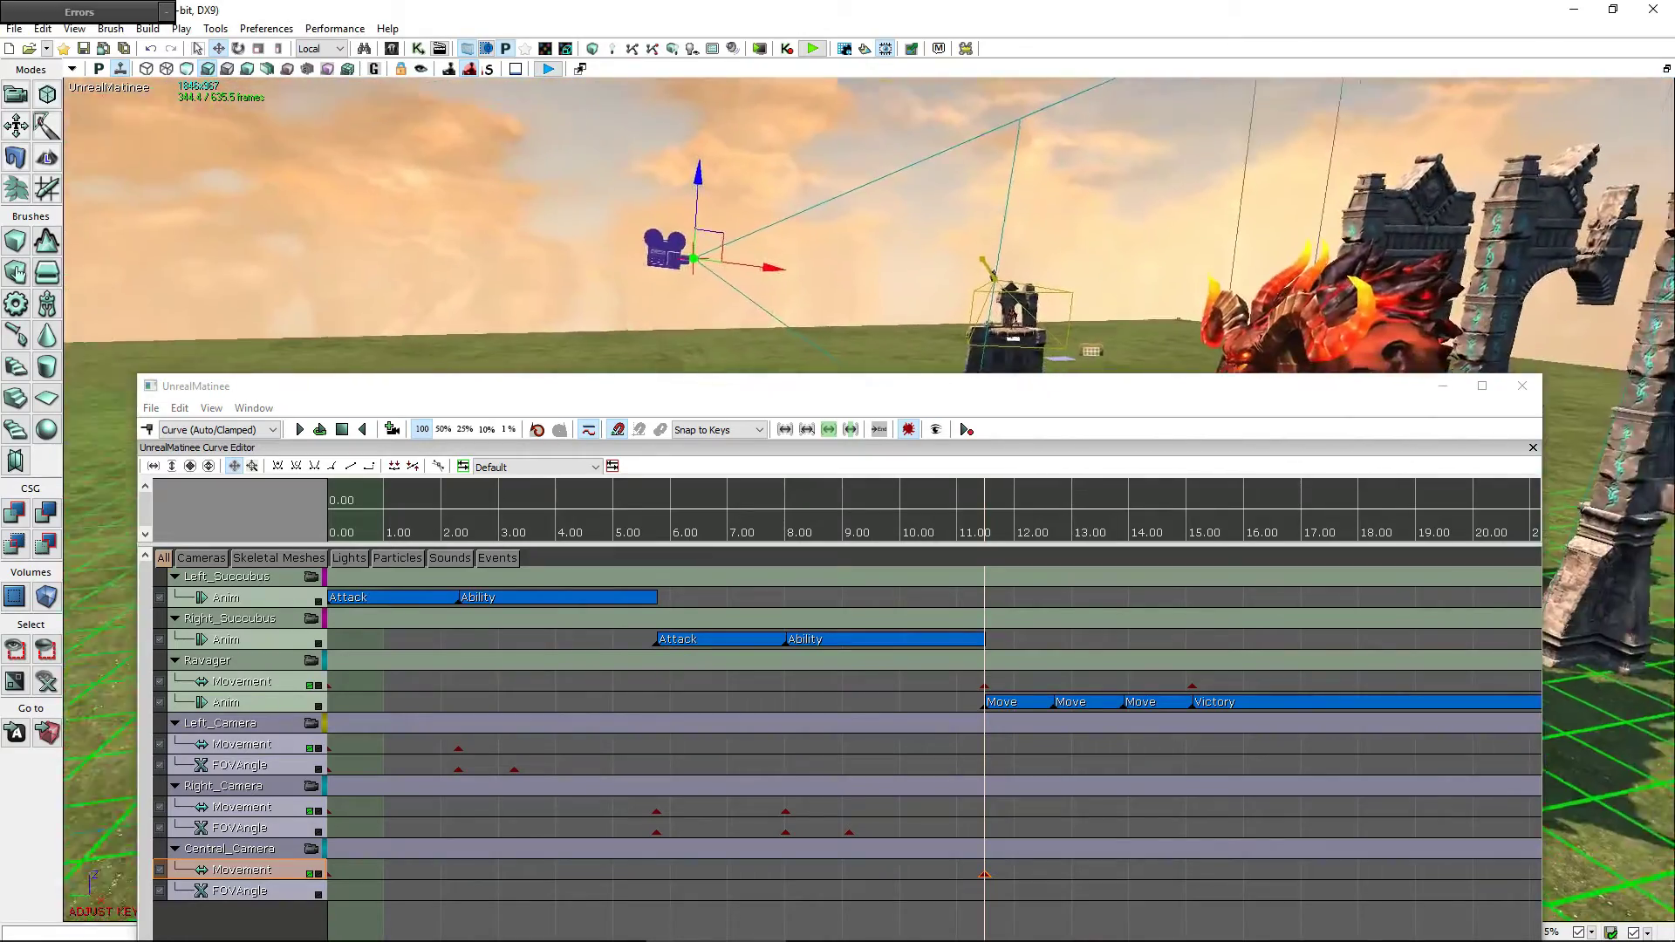
pyautogui.moveTo(1330, 314); pyautogui.dragTo(1323, 320, button='right')
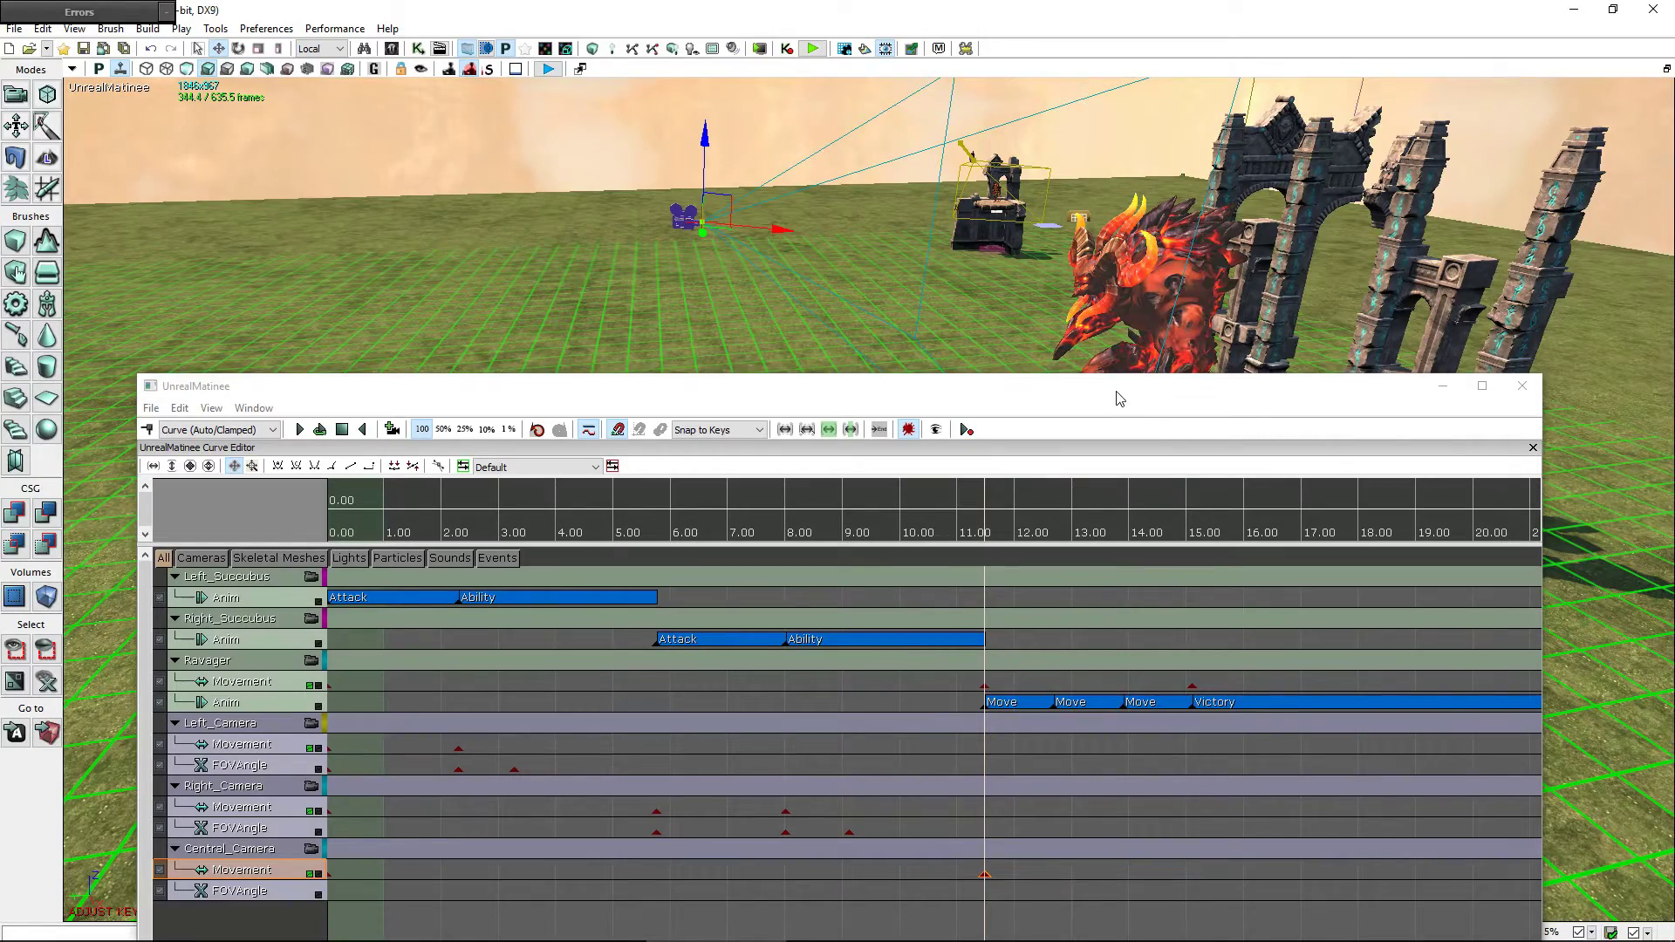
pyautogui.moveTo(1119, 398); pyautogui.dragTo(399, 158)
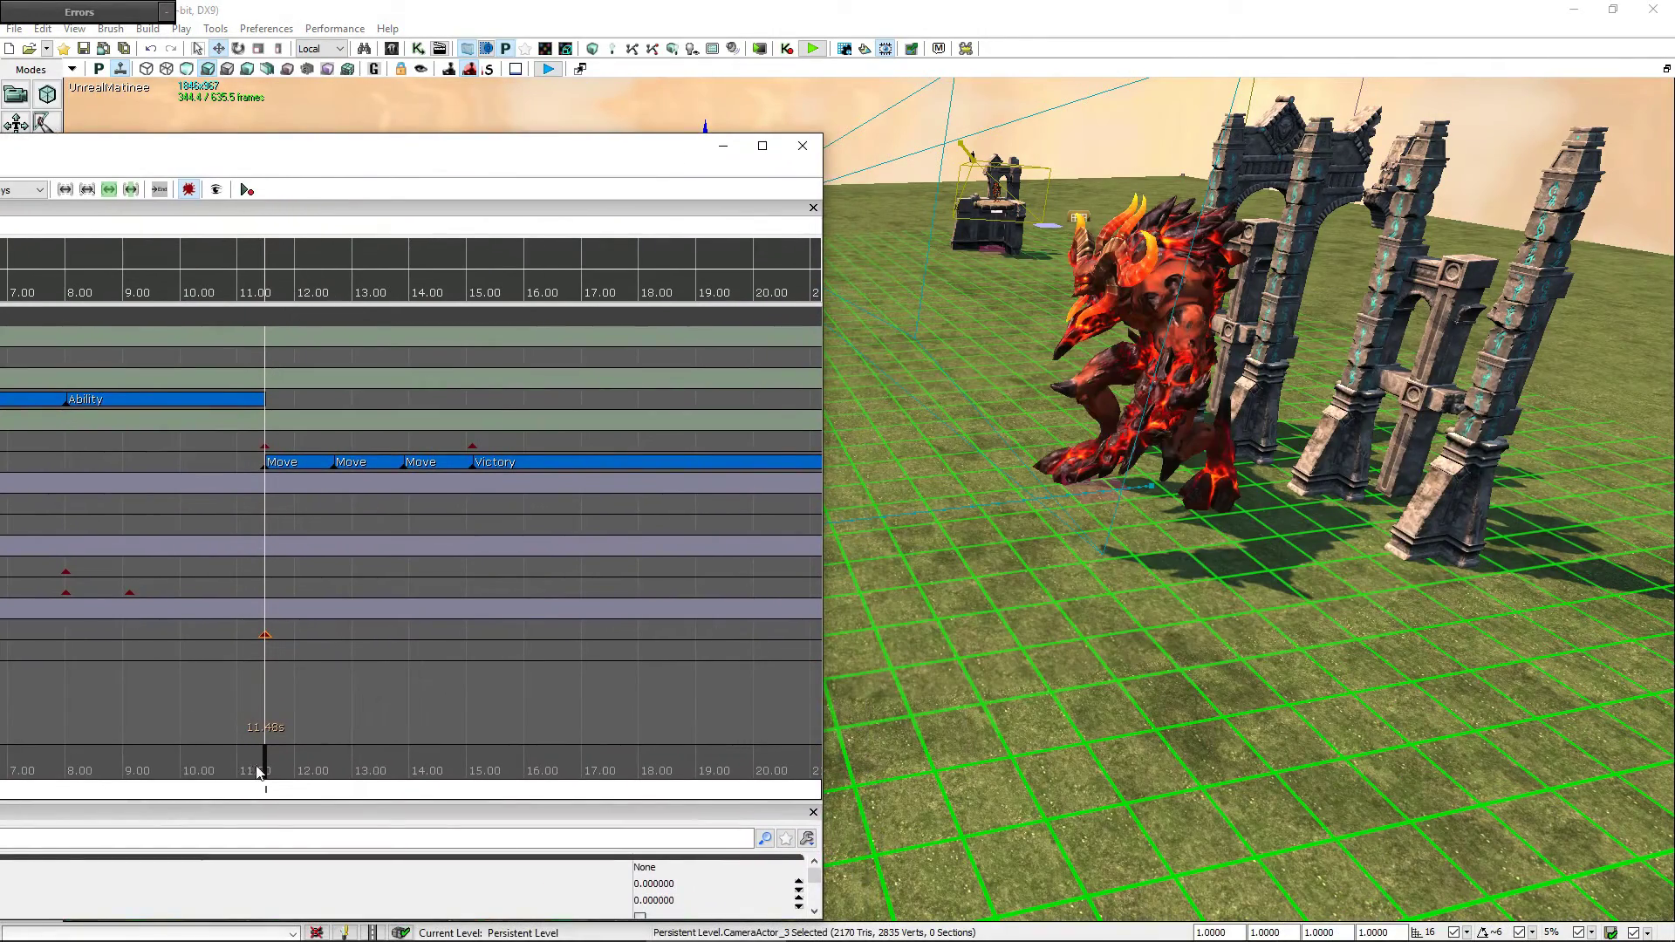
pyautogui.moveTo(266, 768); pyautogui.dragTo(323, 768)
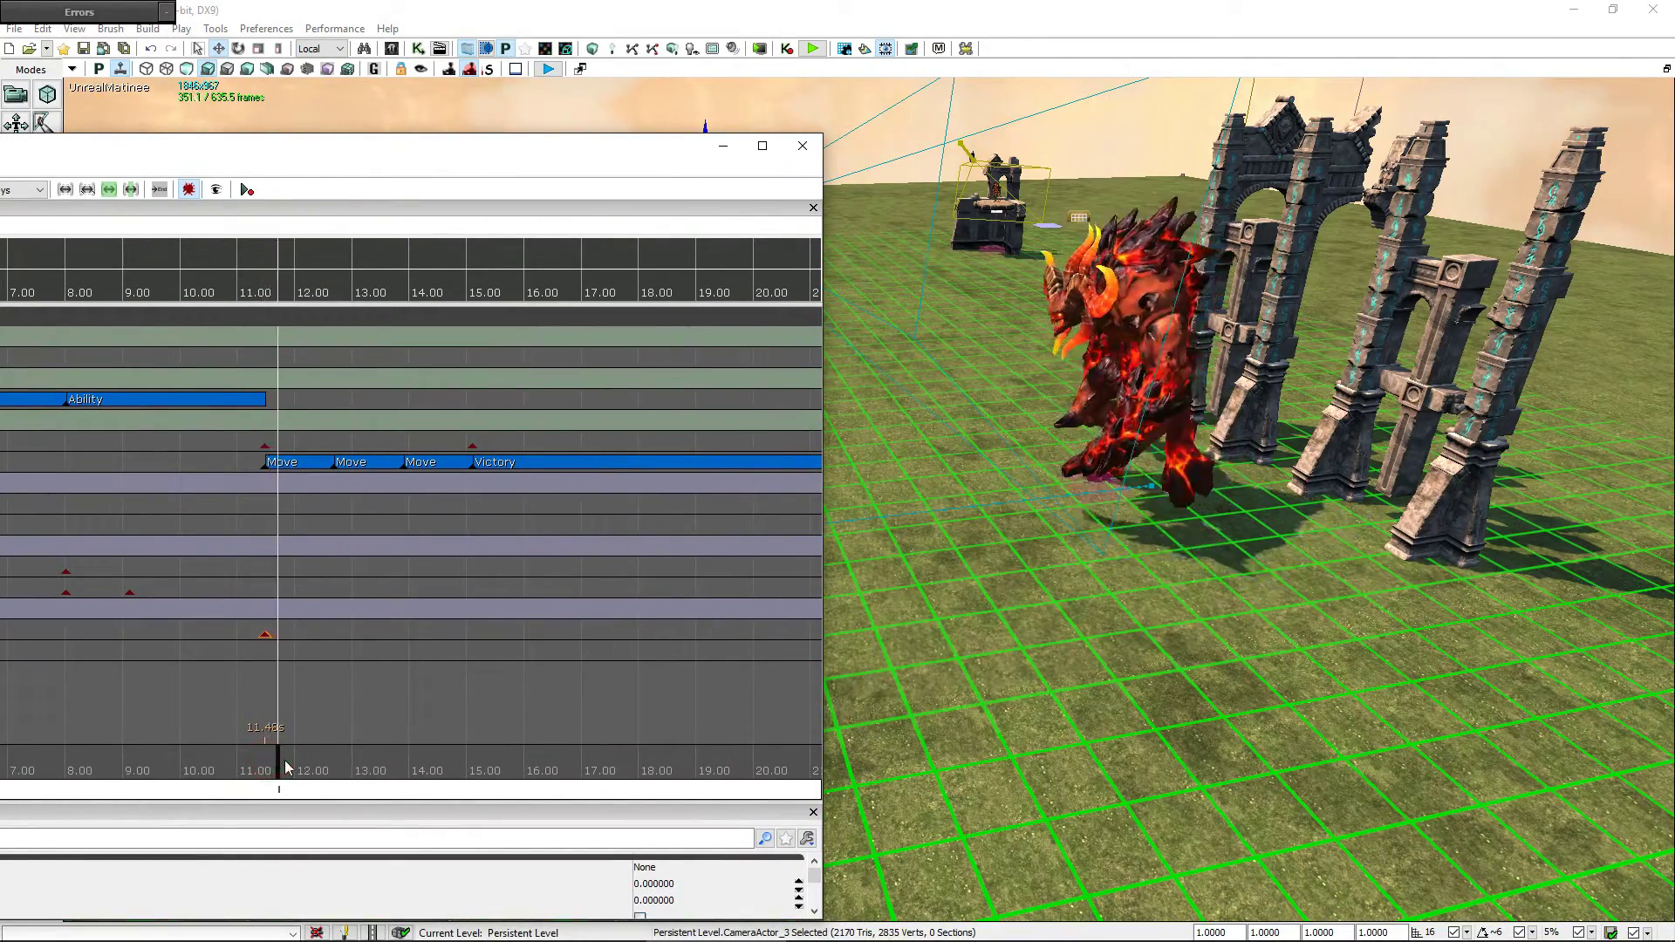
pyautogui.moveTo(980, 732)
pyautogui.mouseDown()
pyautogui.moveTo(1040, 725)
pyautogui.moveTo(1013, 728)
pyautogui.mouseUp()
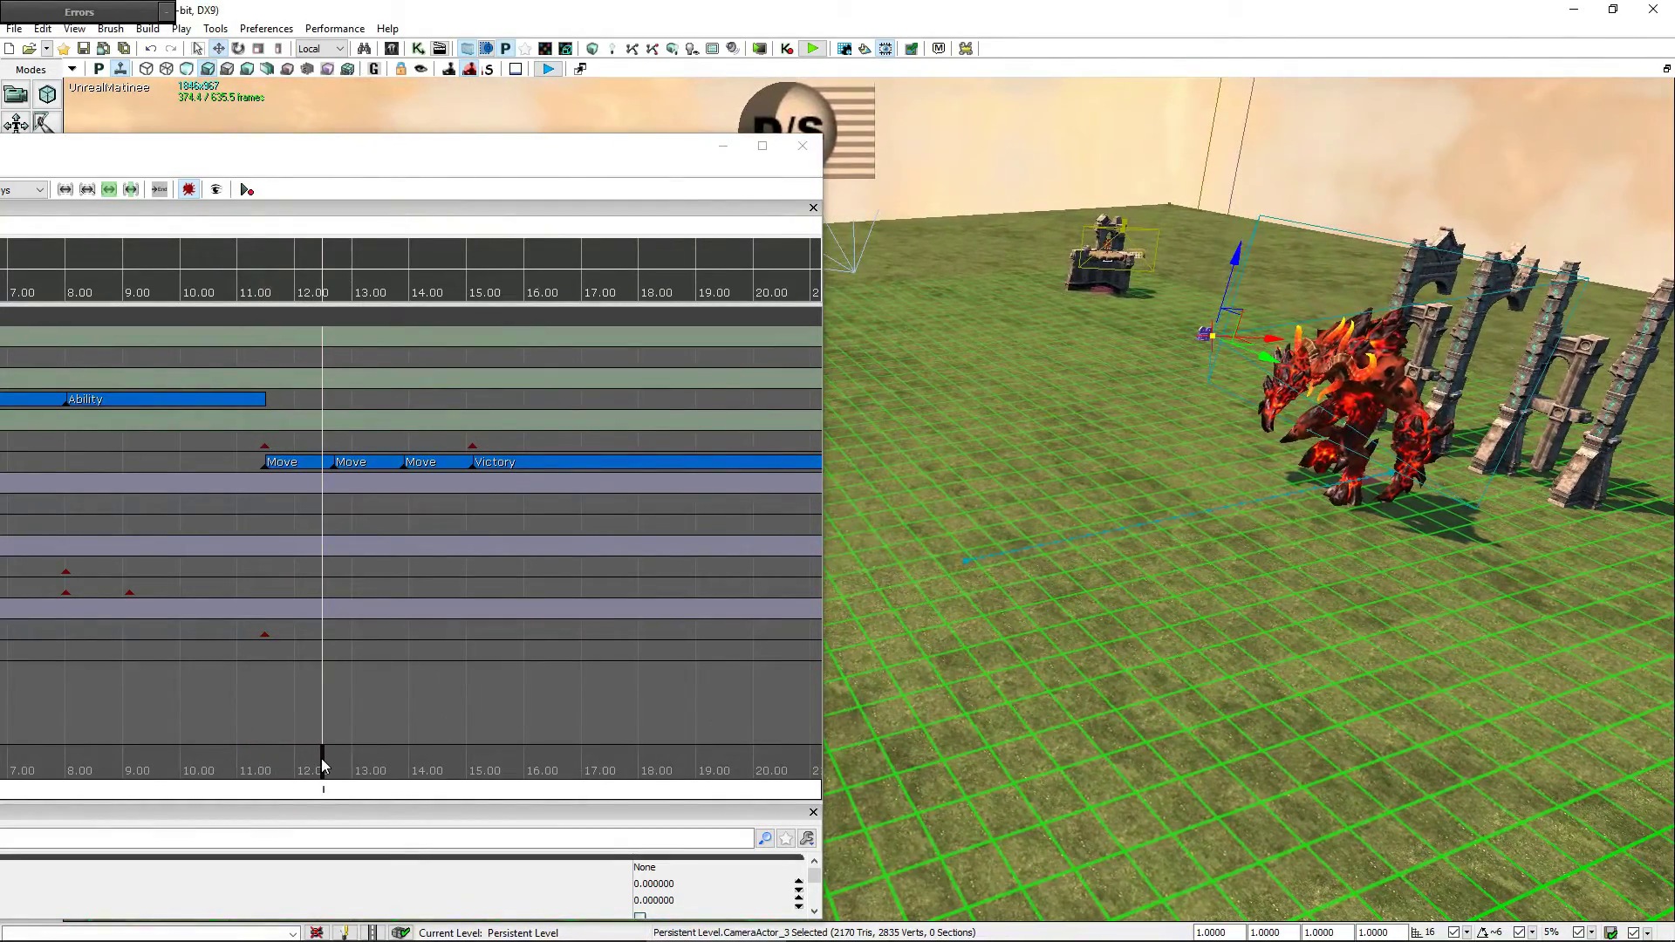
pyautogui.moveTo(322, 766); pyautogui.dragTo(476, 764)
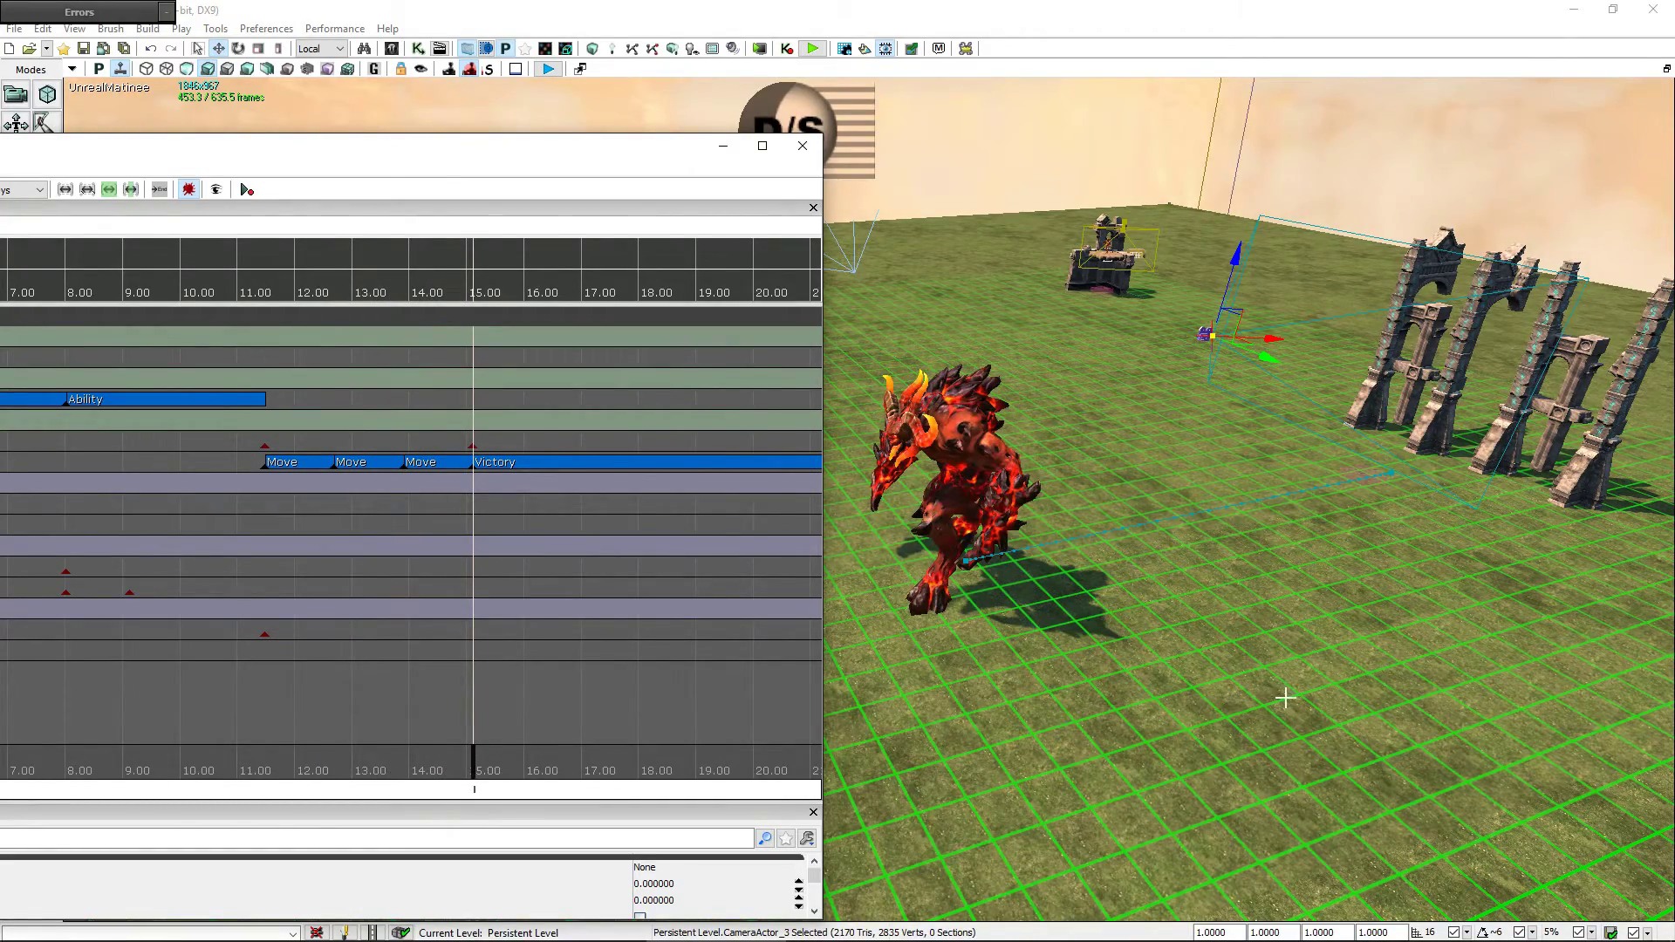
# - Move the central camera left and lower it to frame the Ravager
pyautogui.moveTo(1287, 699); pyautogui.dragTo(1575, 464)
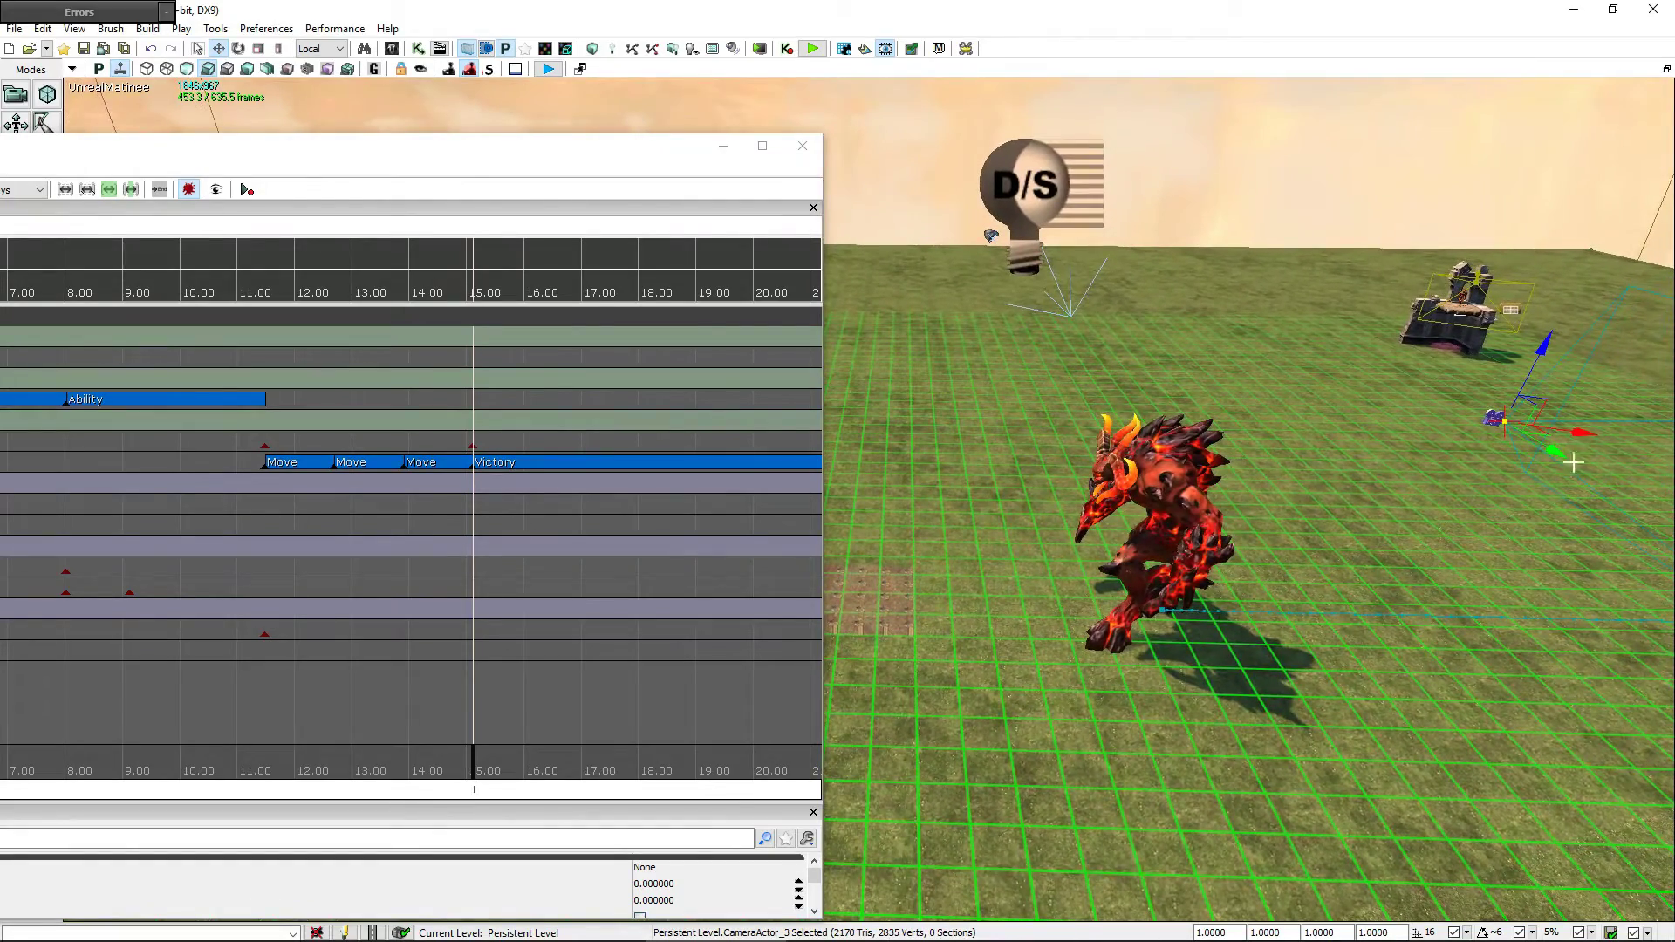
pyautogui.moveTo(1592, 440); pyautogui.dragTo(974, 415)
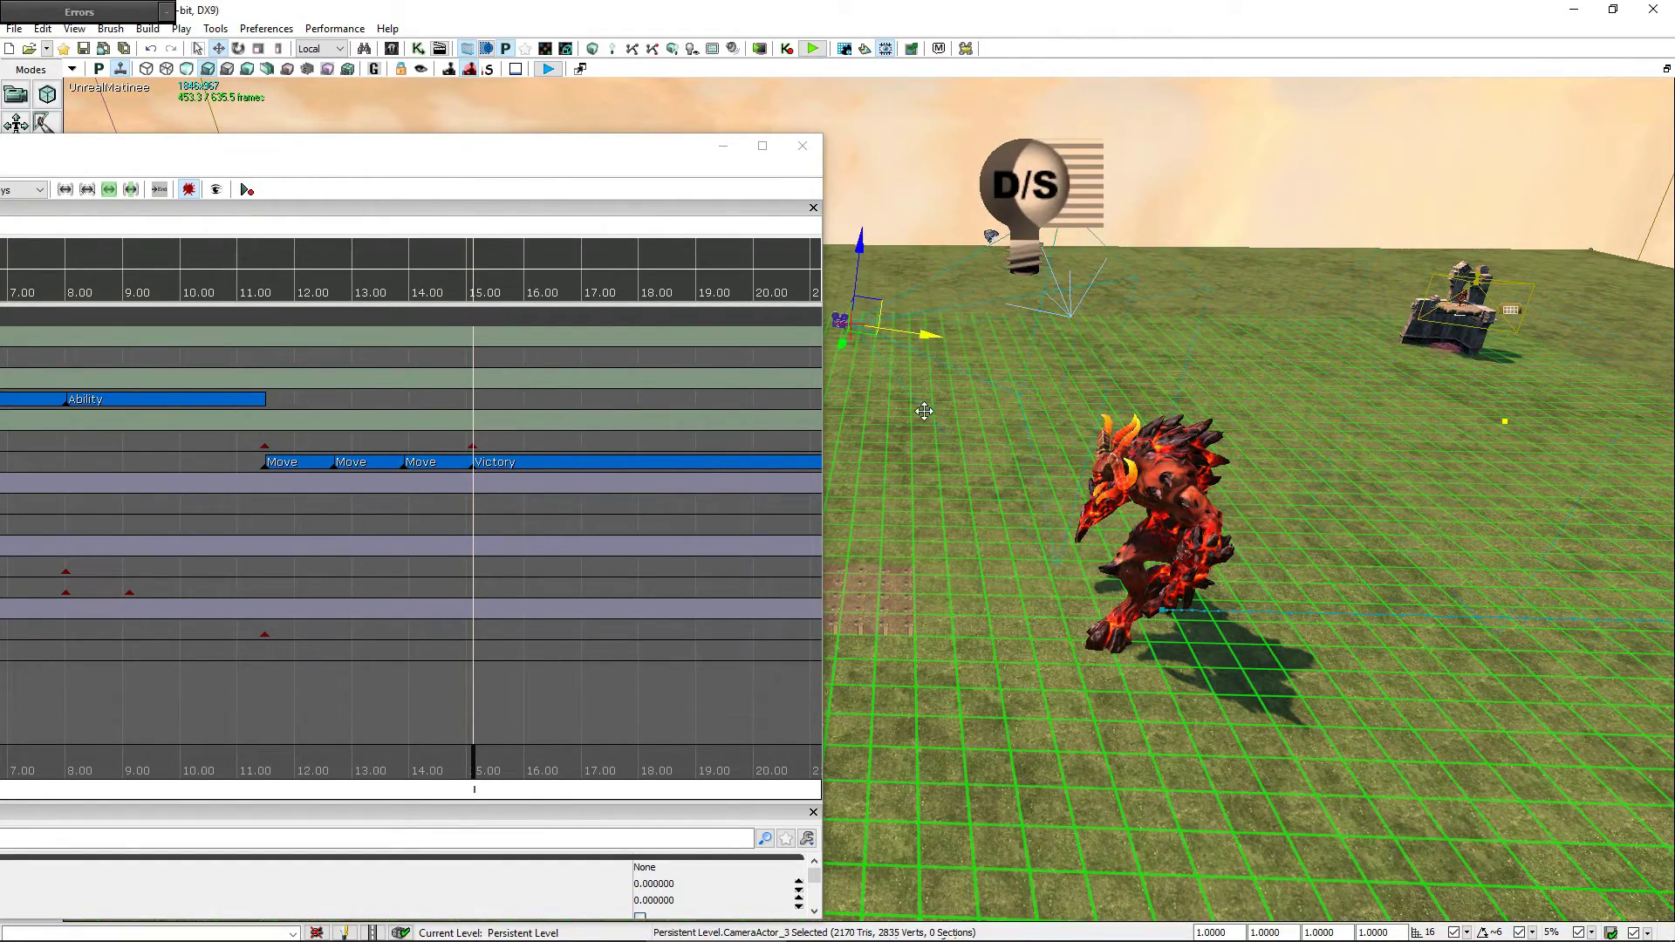
pyautogui.moveTo(930, 412)
pyautogui.mouseDown()
pyautogui.moveTo(907, 401)
pyautogui.moveTo(1076, 439)
pyautogui.mouseUp()
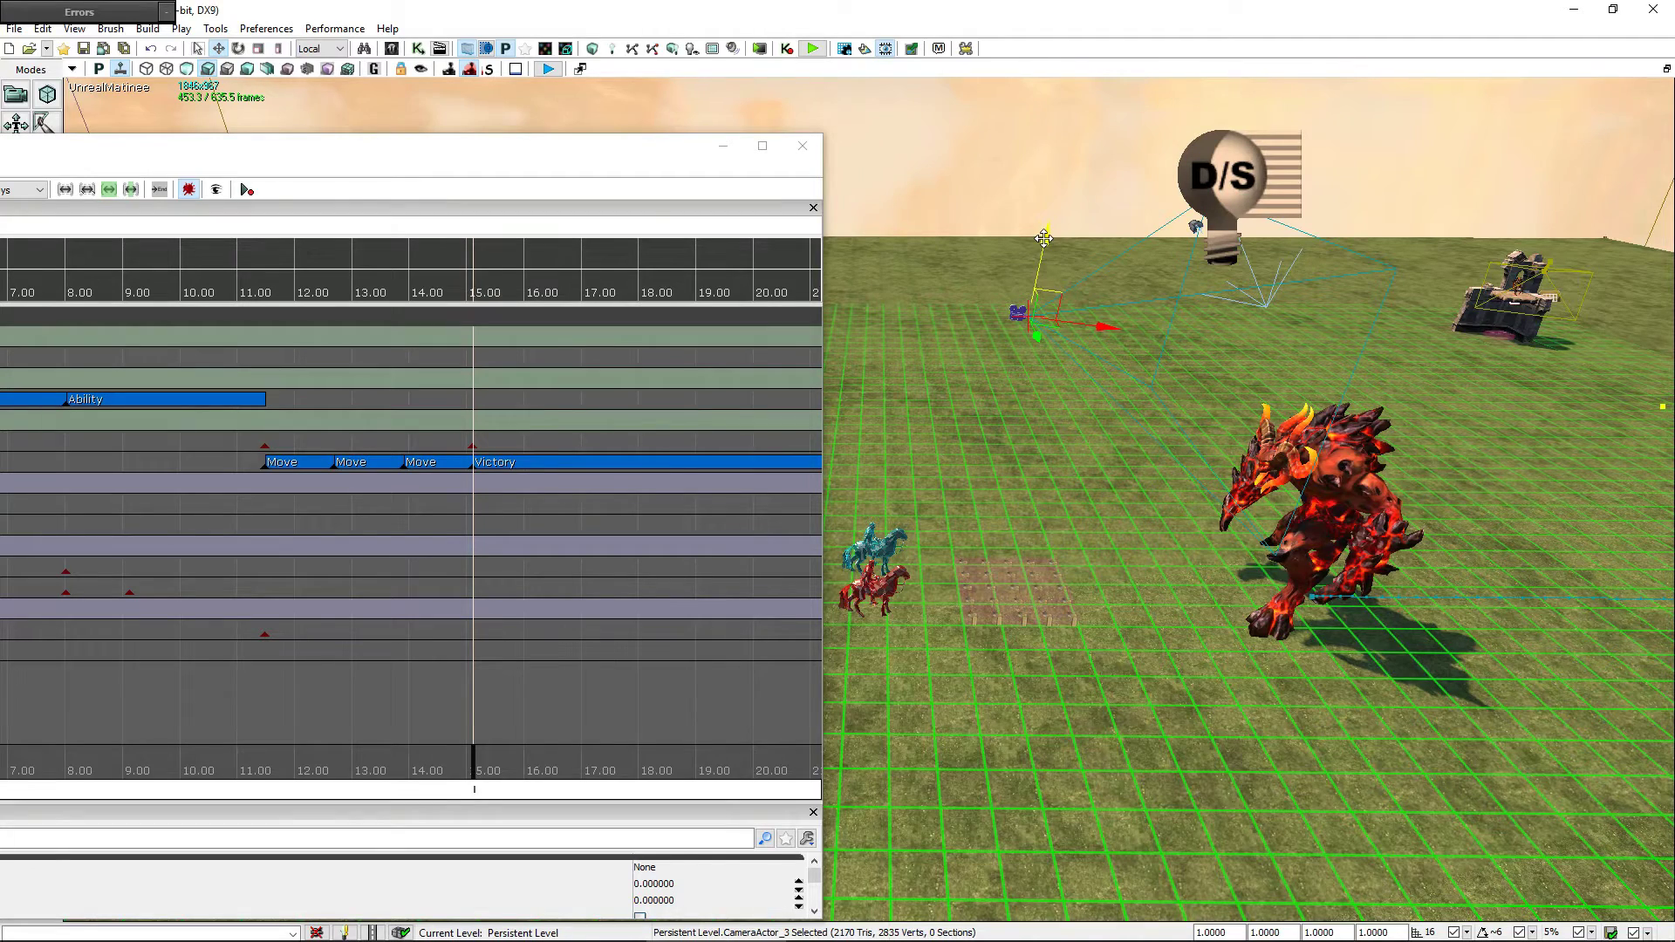
pyautogui.moveTo(1045, 238); pyautogui.dragTo(1021, 358)
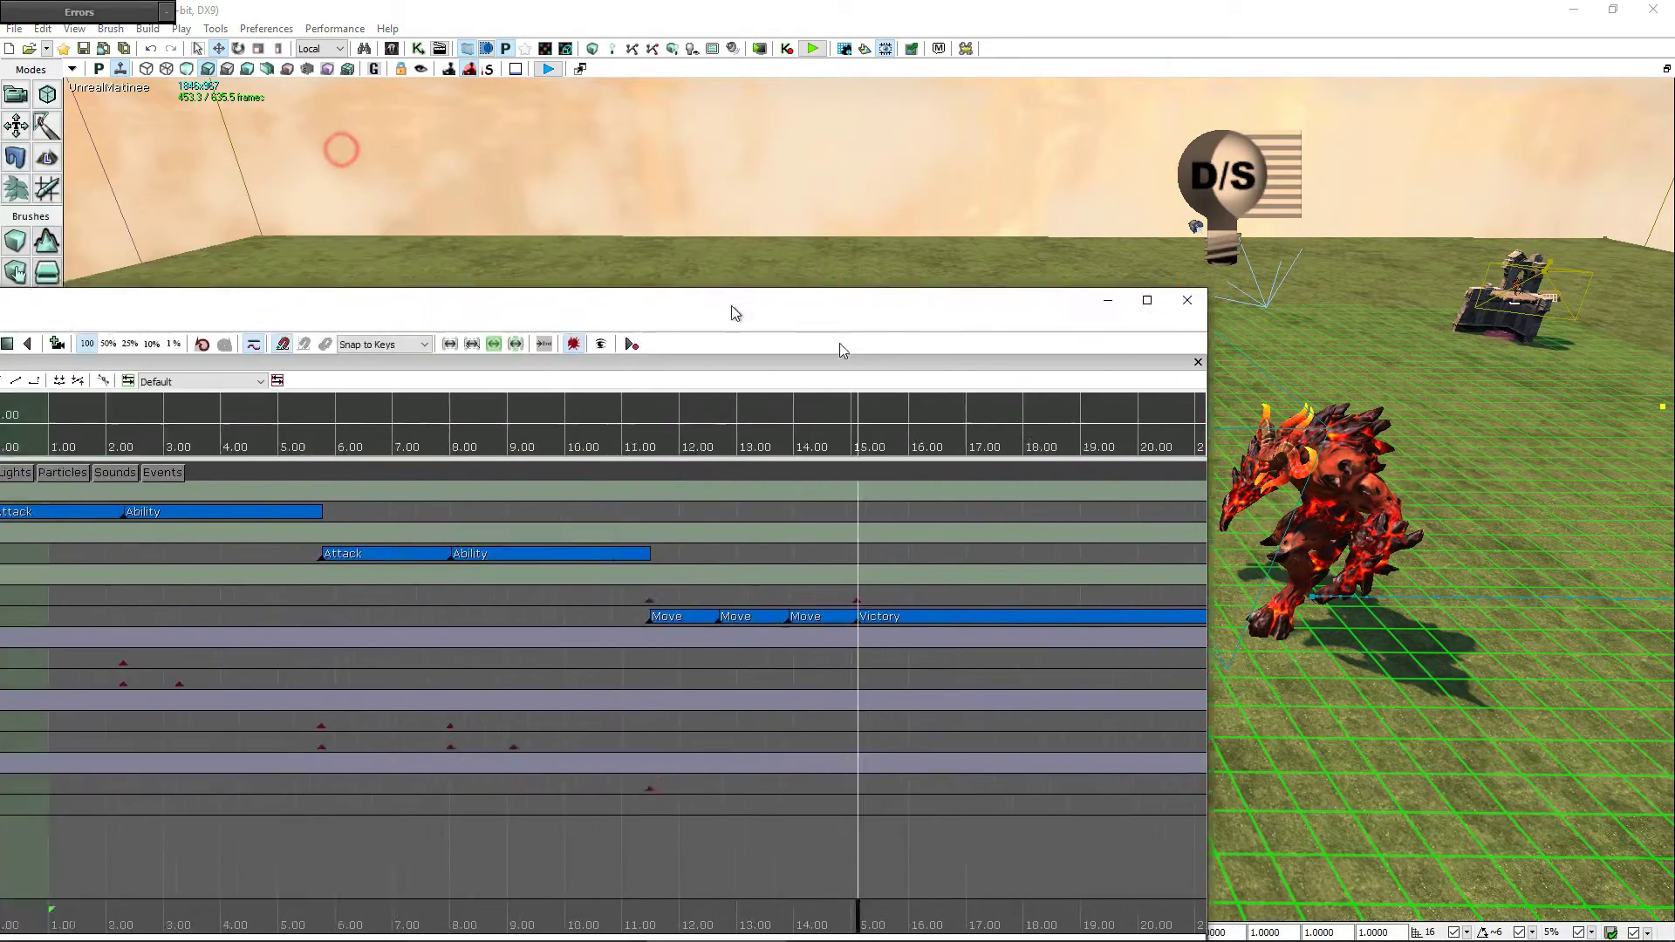
pyautogui.moveTo(343, 165); pyautogui.dragTo(923, 375)
# - Key Central_Camera's new position and its FOVAngle at 15.11 s
pyautogui.click(10, 399)
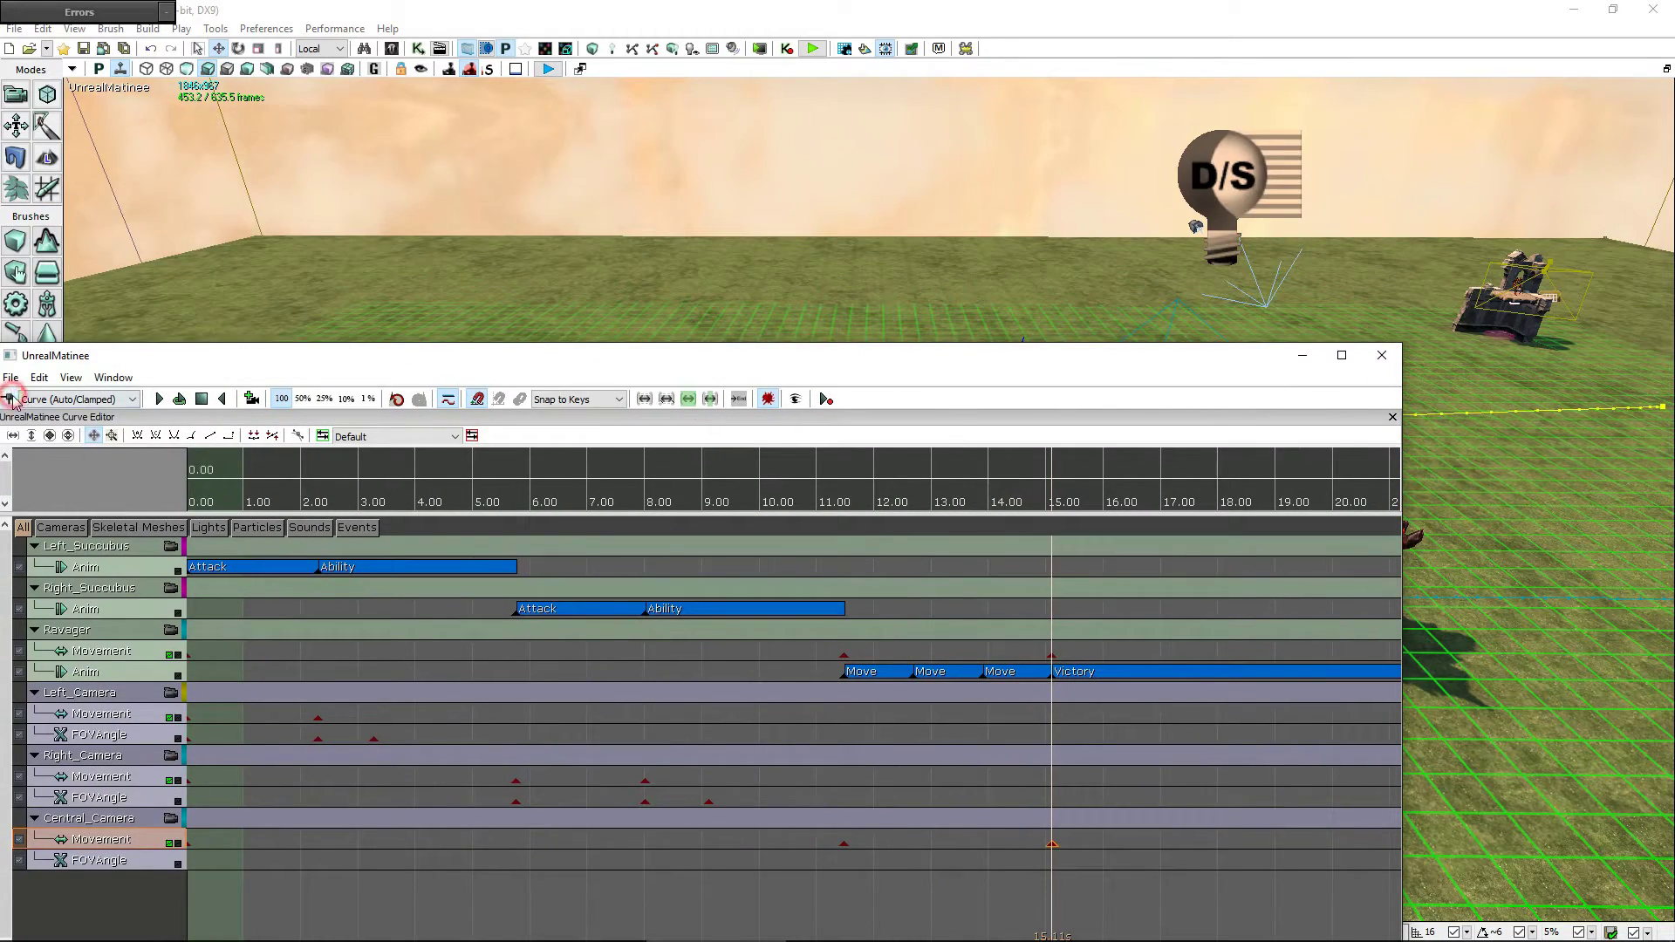
pyautogui.moveTo(1248, 374)
pyautogui.mouseDown()
pyautogui.moveTo(843, 225)
pyautogui.moveTo(801, 150)
pyautogui.moveTo(1511, 163)
pyautogui.mouseUp()
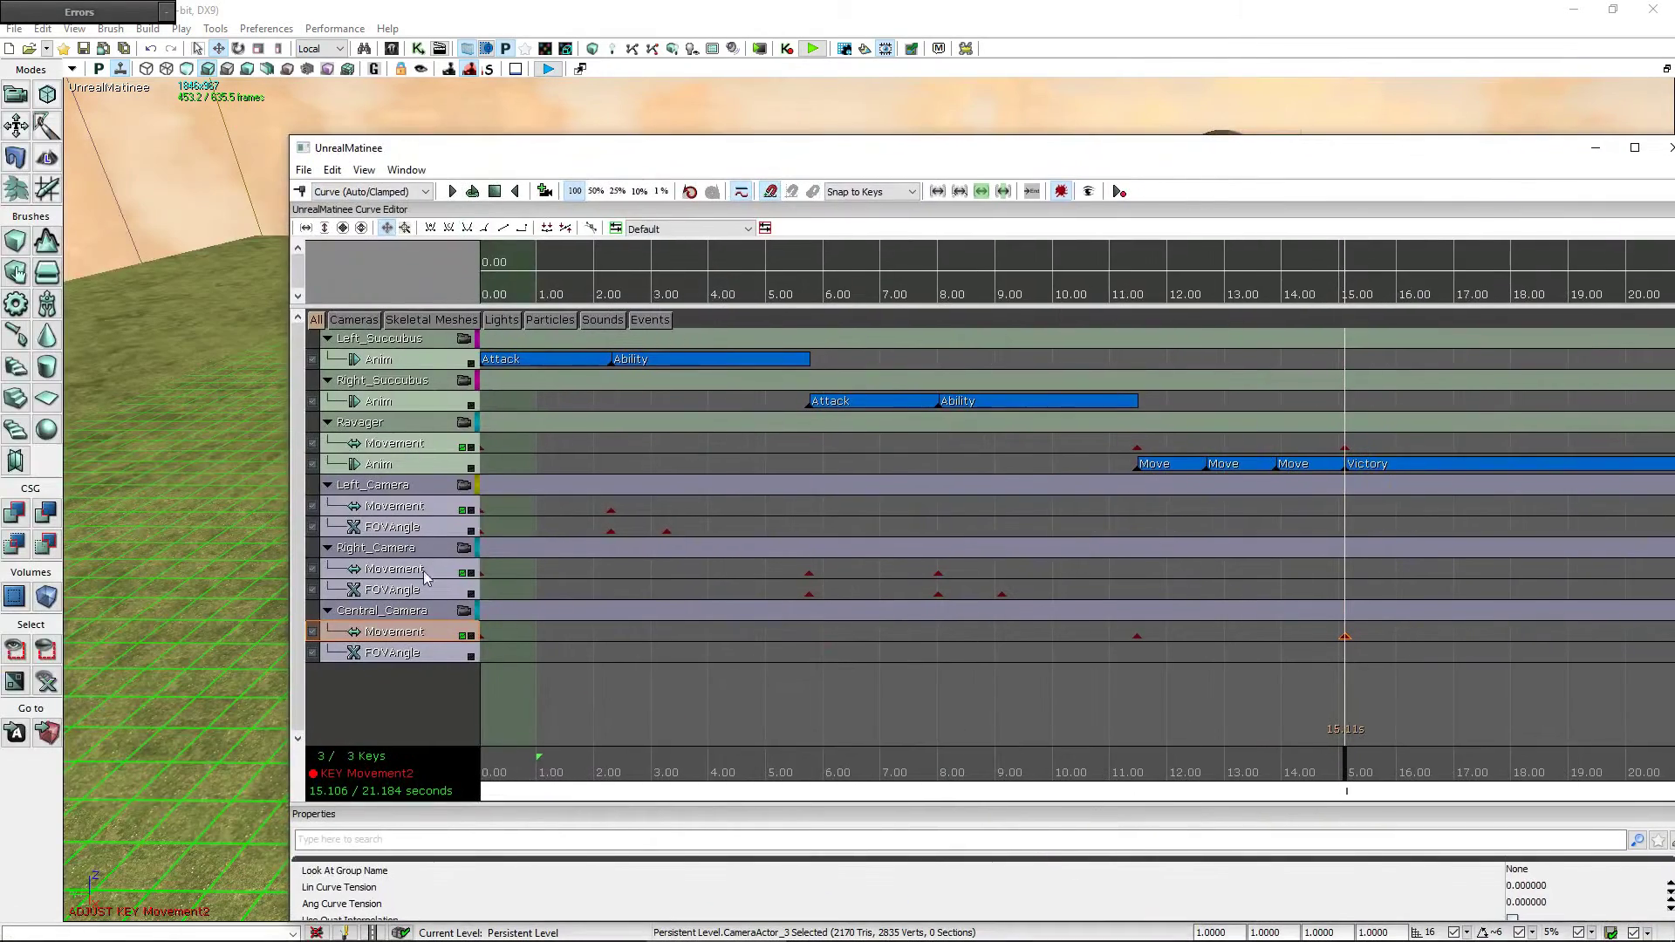
pyautogui.click(417, 654)
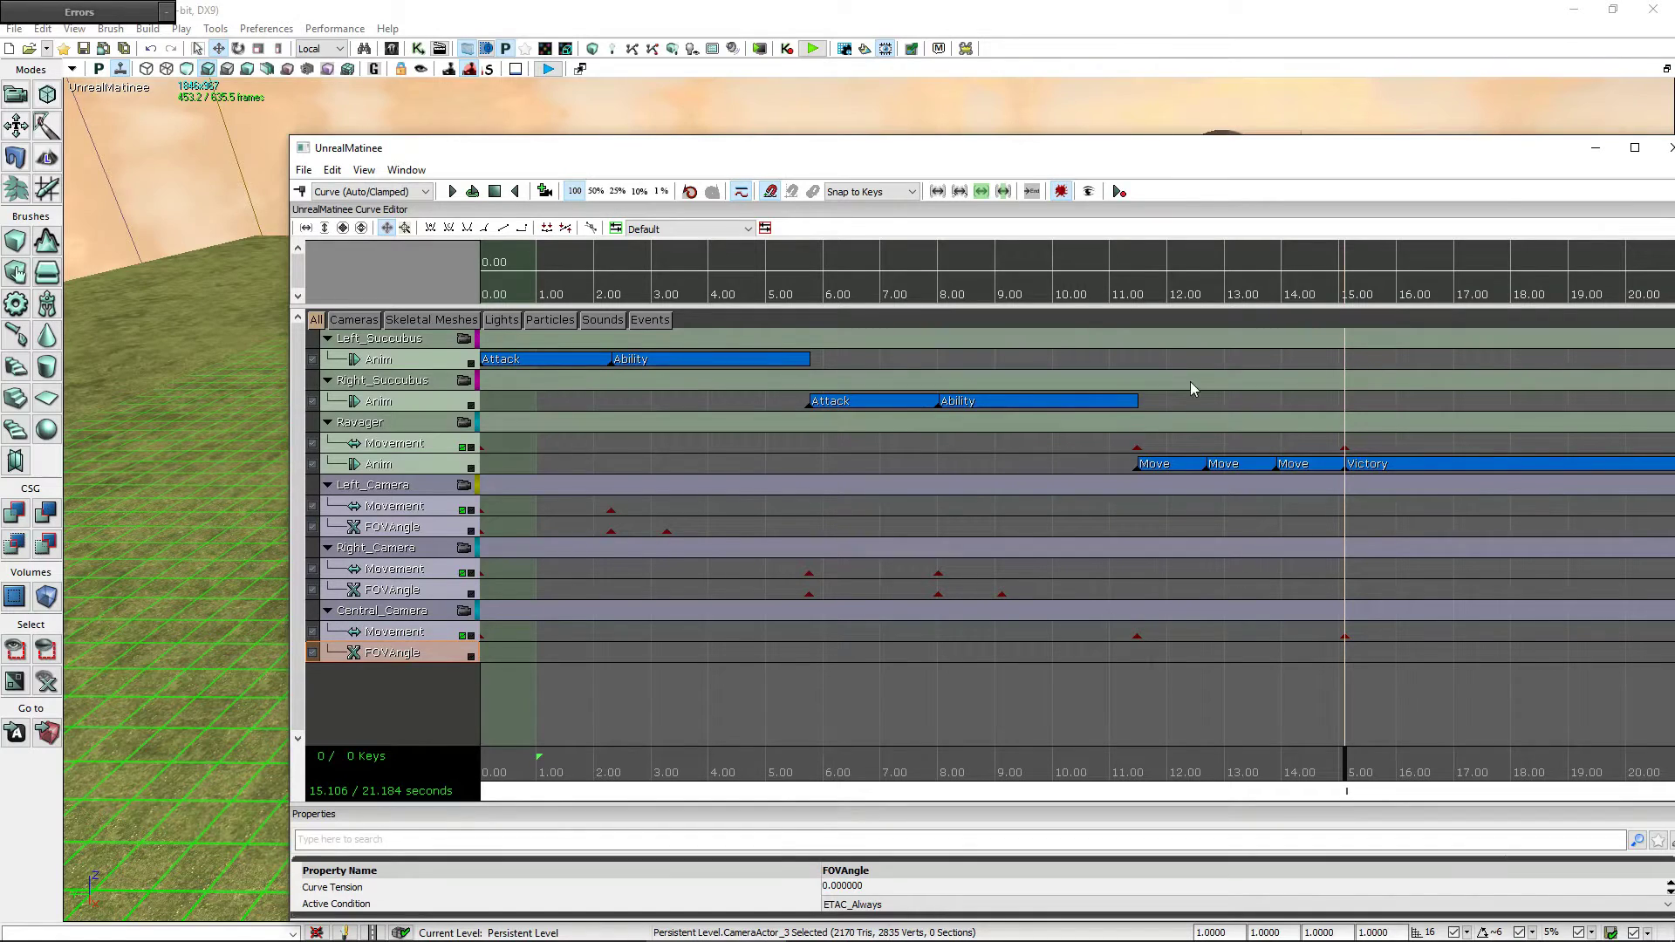
pyautogui.click(299, 193)
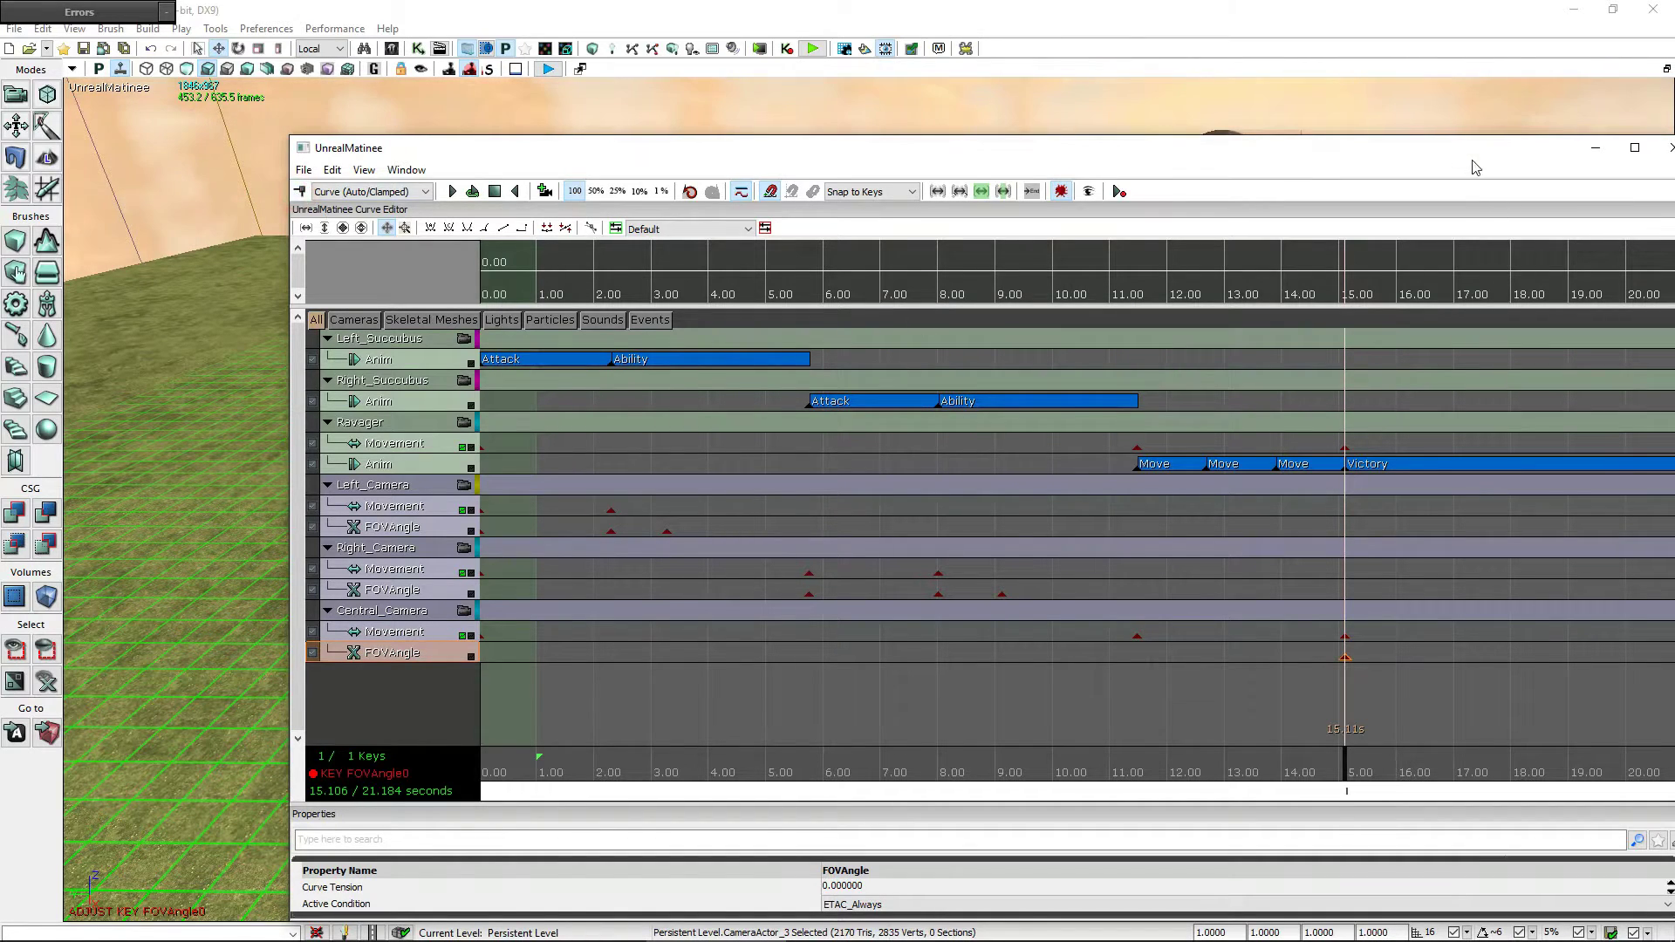
# - Set the new Central_Camera FOVAngle key's value to 45
pyautogui.moveTo(1484, 153); pyautogui.dragTo(663, 126)
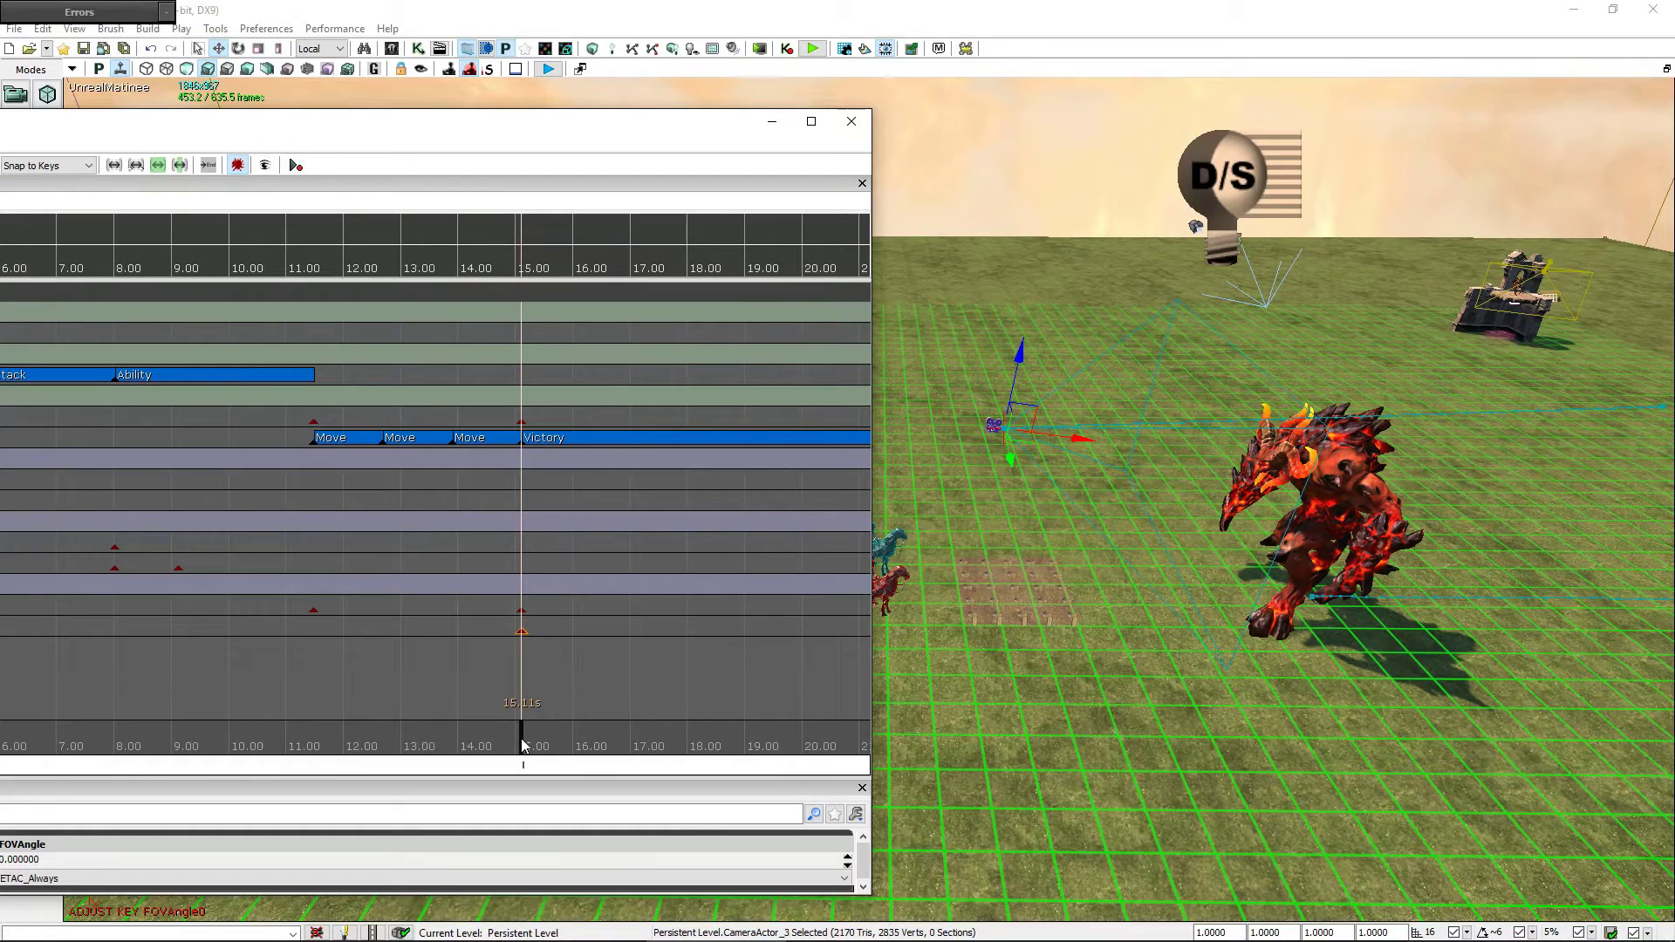
pyautogui.moveTo(523, 744); pyautogui.dragTo(684, 772)
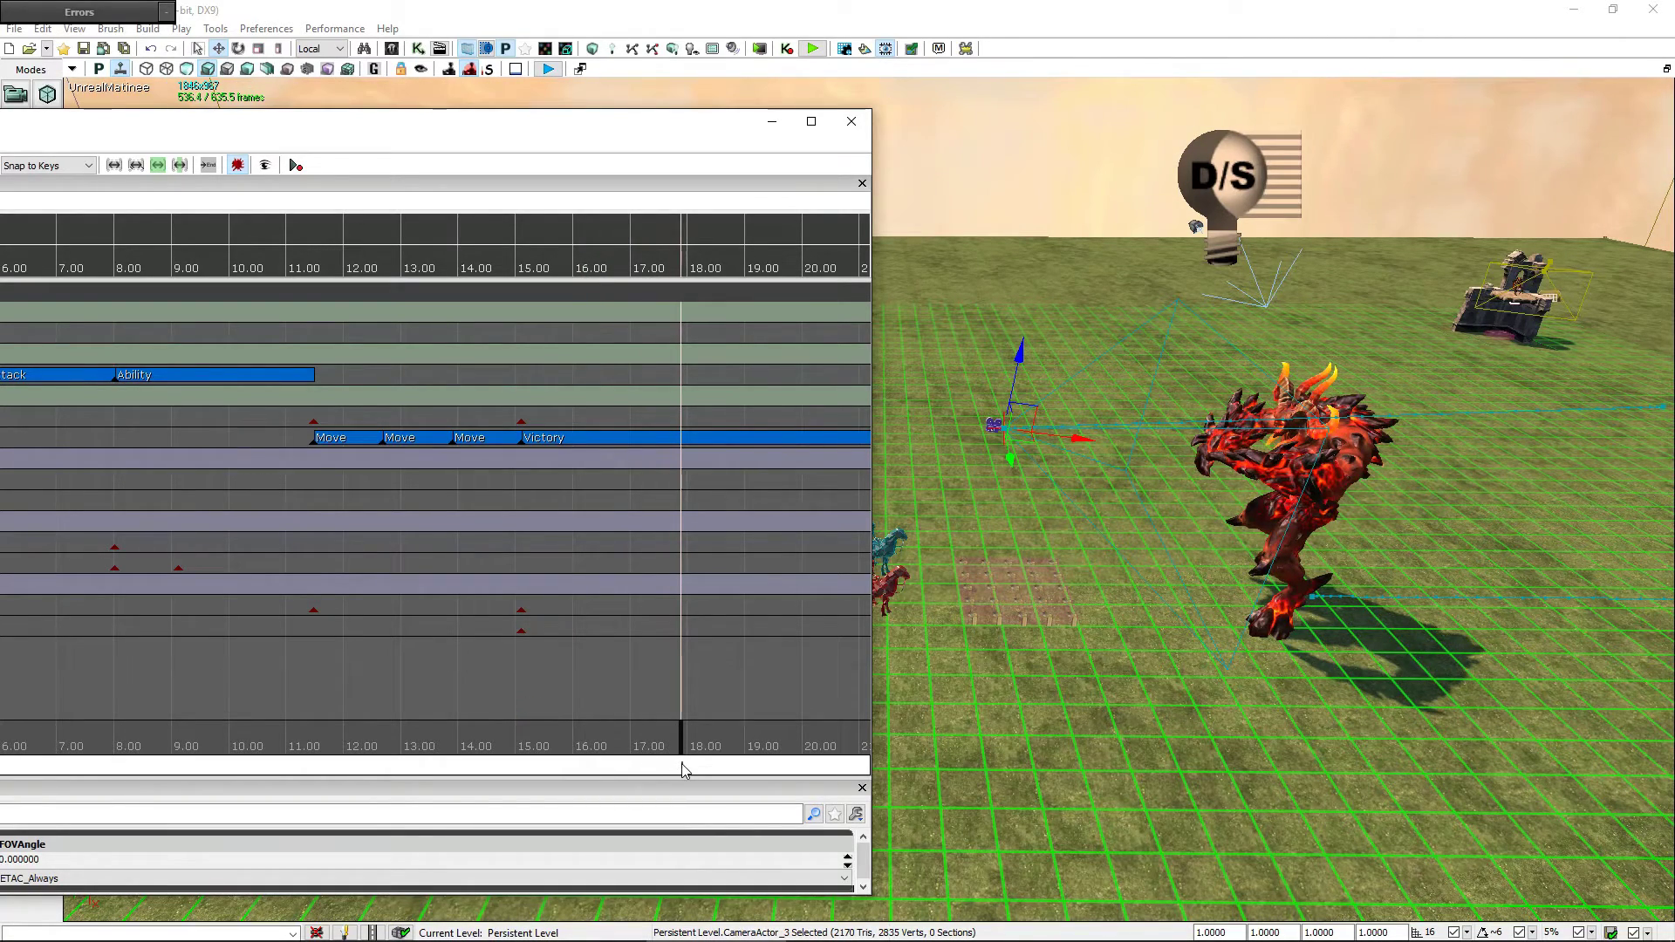
pyautogui.moveTo(324, 132); pyautogui.dragTo(668, 316)
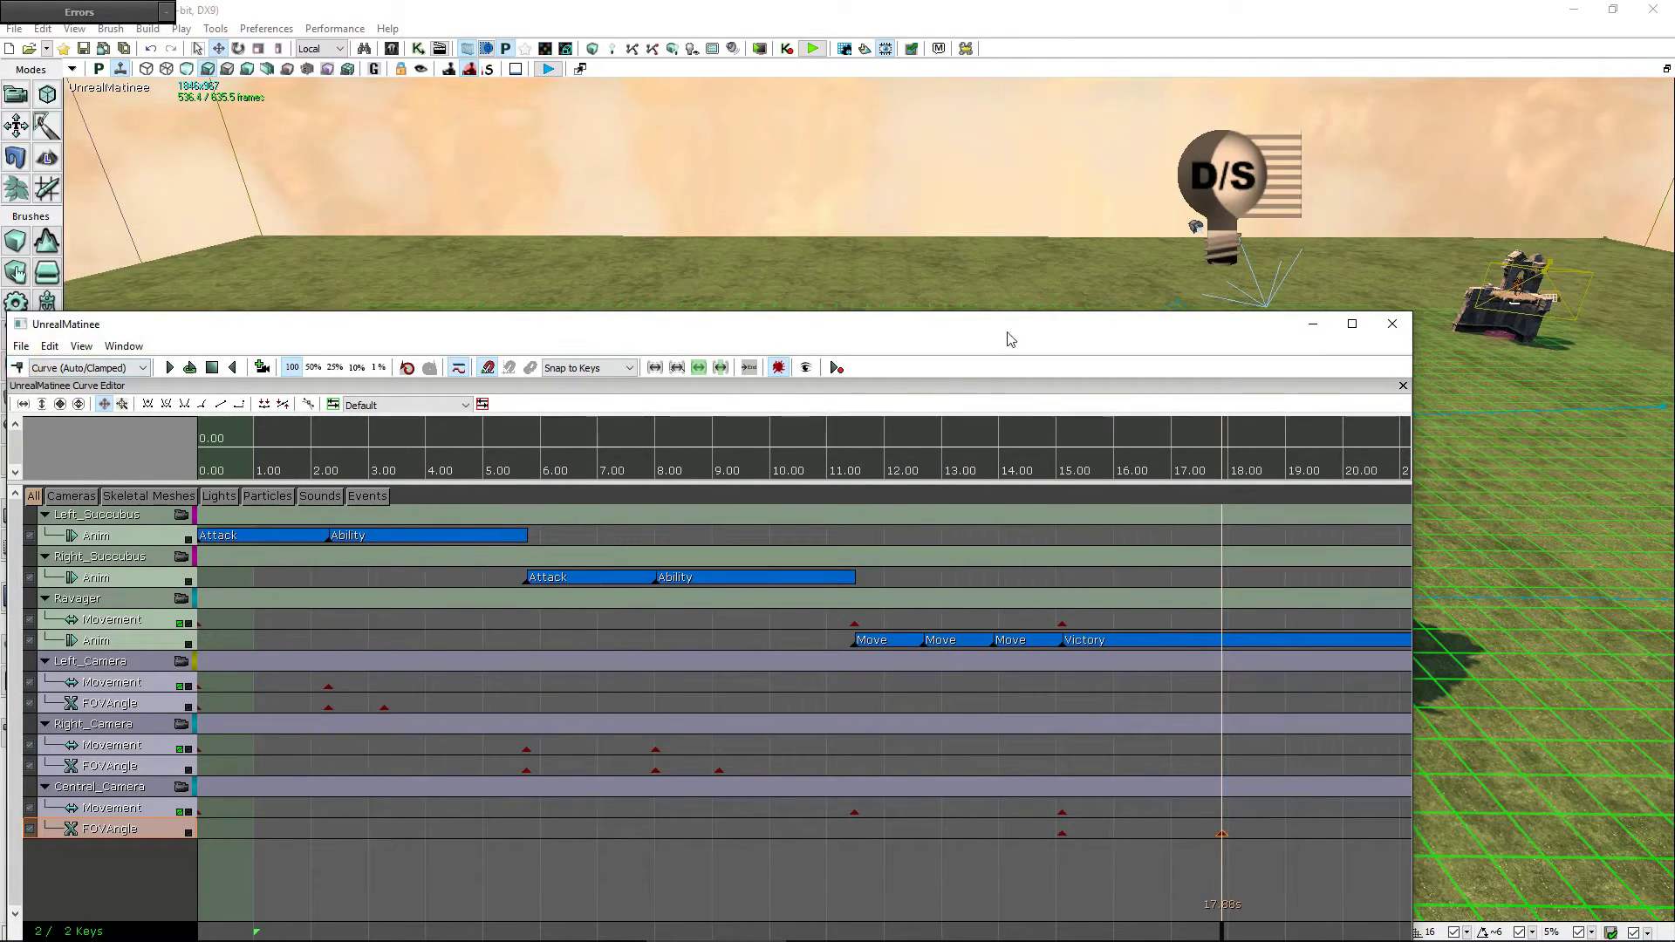
pyautogui.moveTo(1008, 333); pyautogui.dragTo(616, 238)
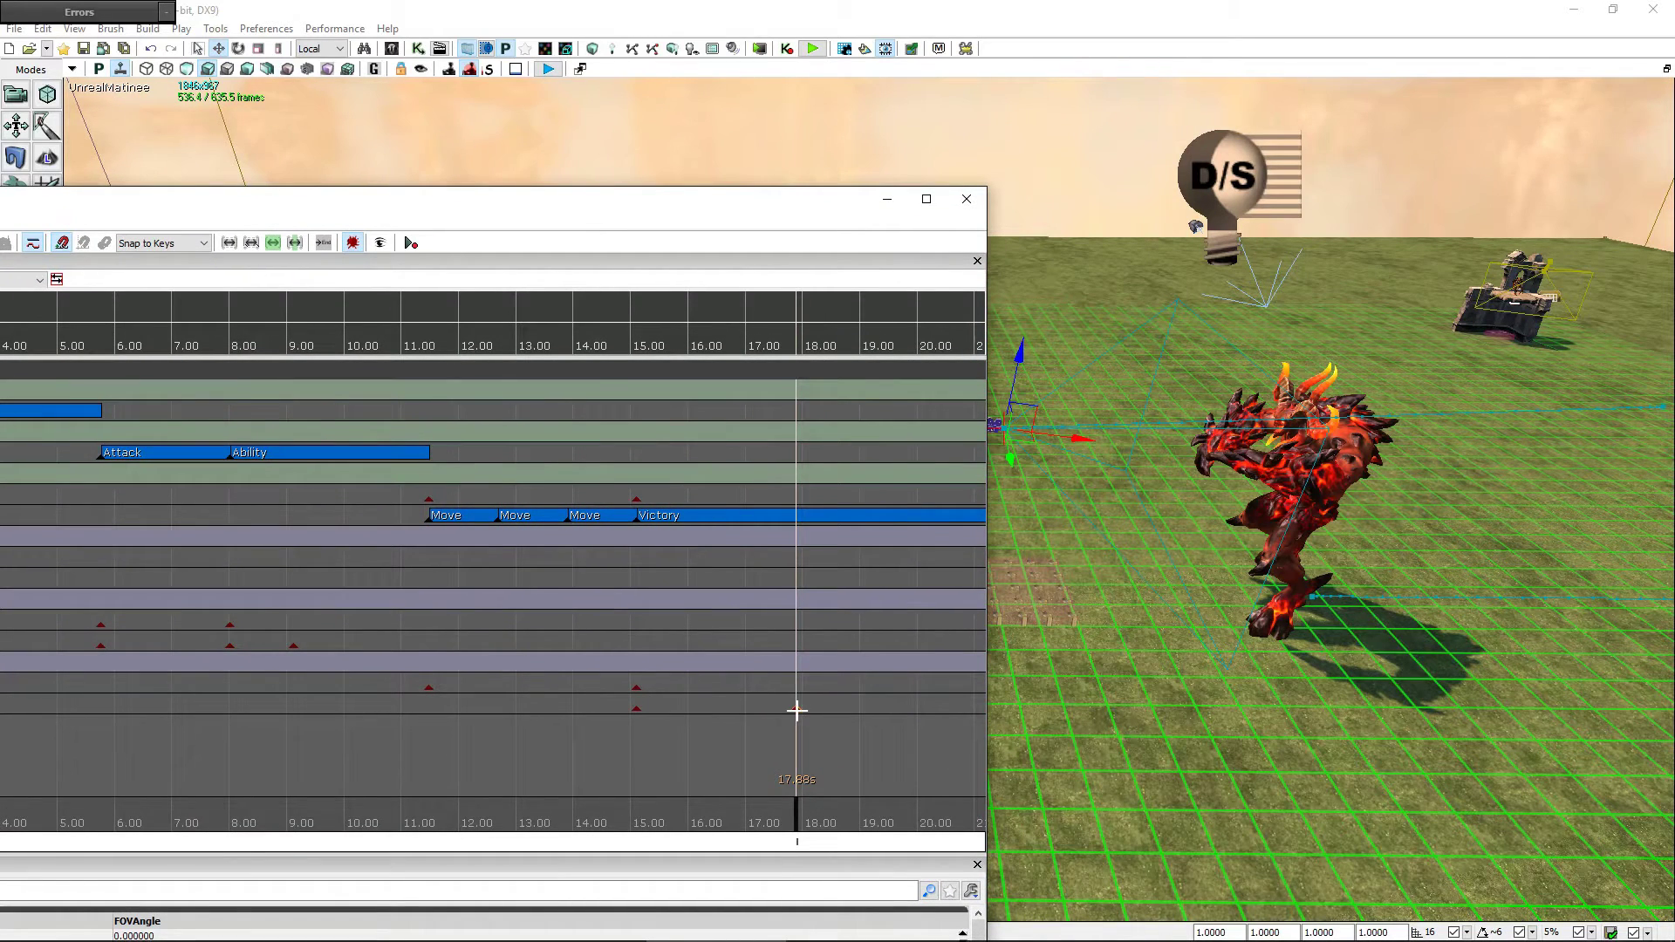
pyautogui.rightClick(797, 710)
pyautogui.click(829, 738)
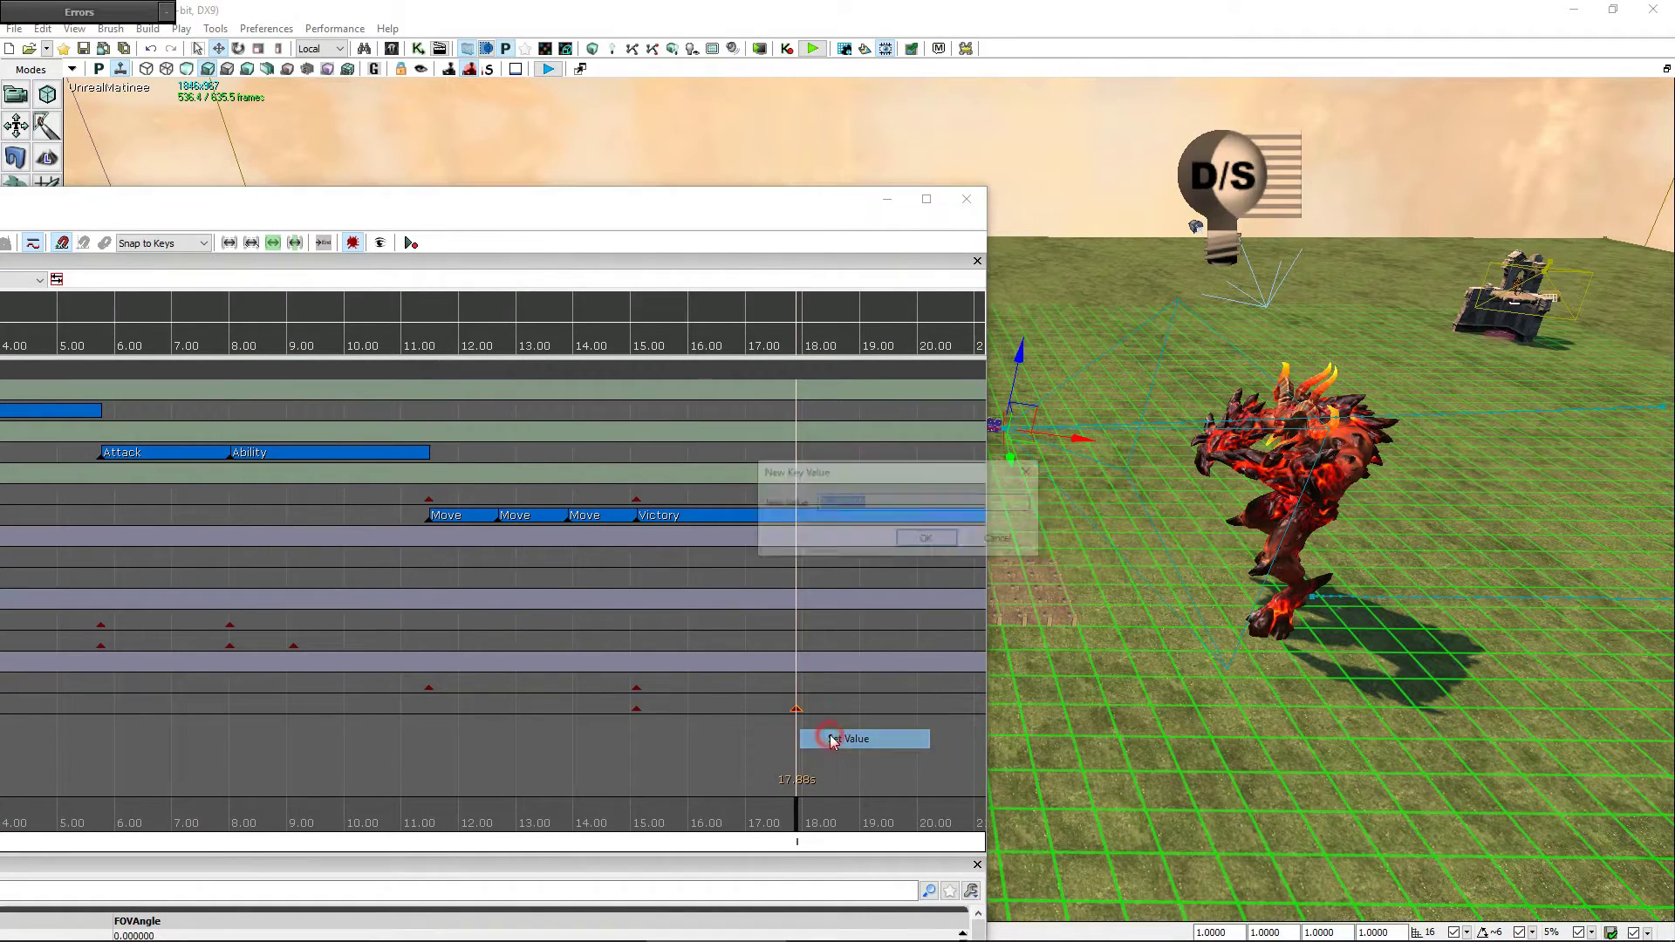
pyautogui.write('45')
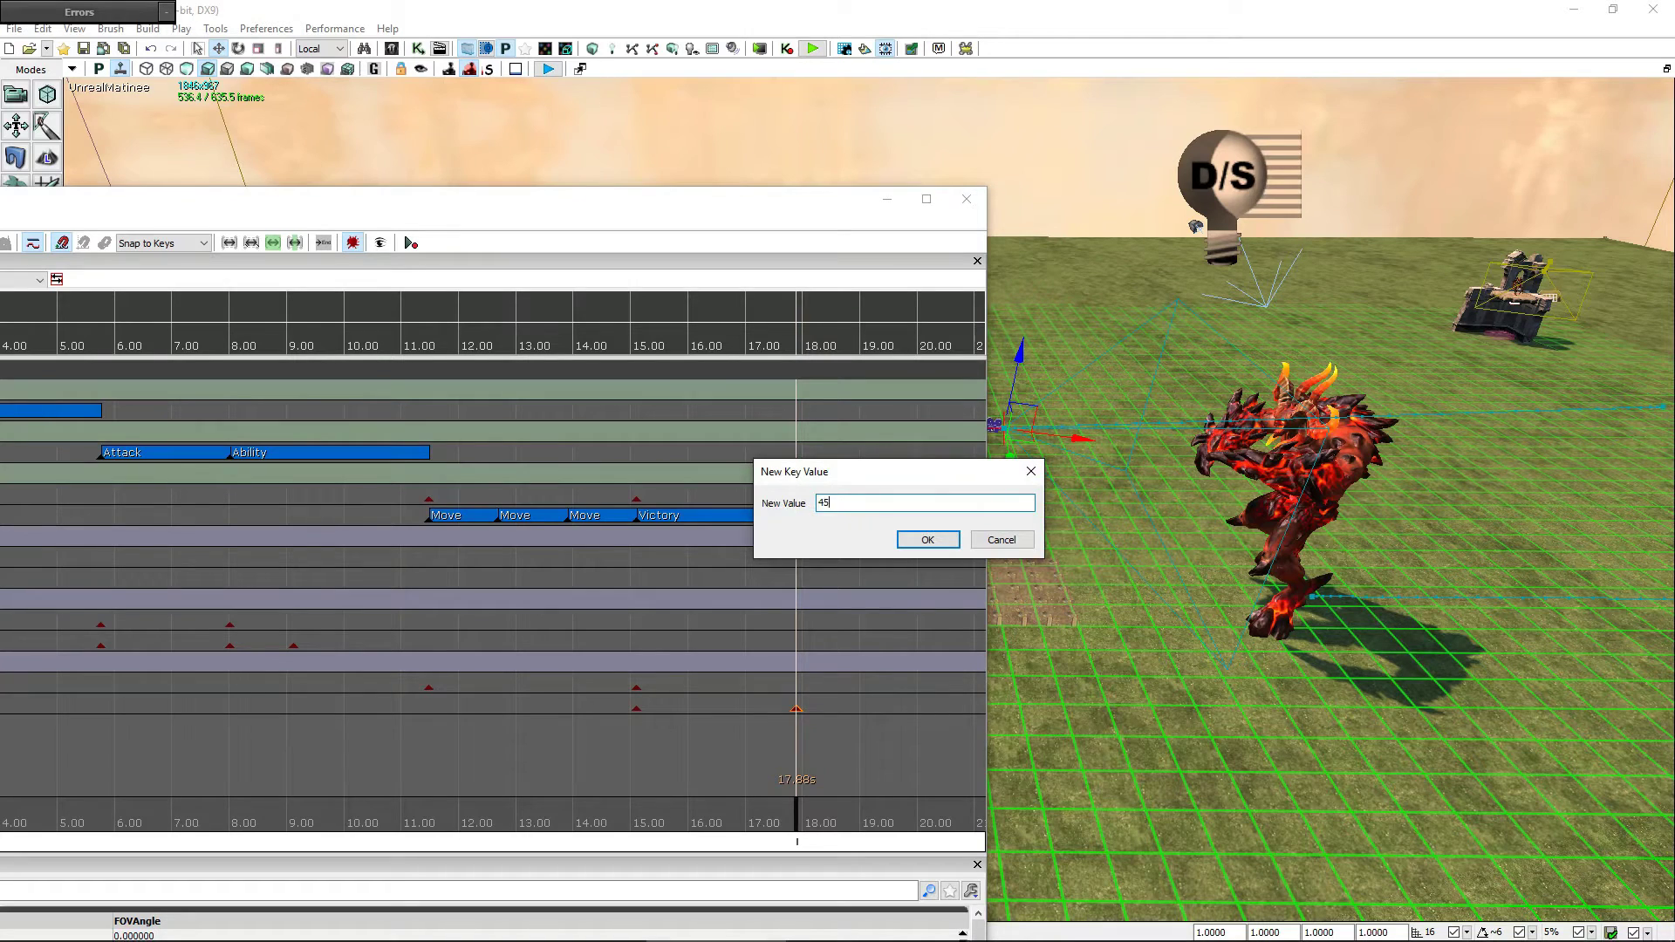
pyautogui.press('Return')
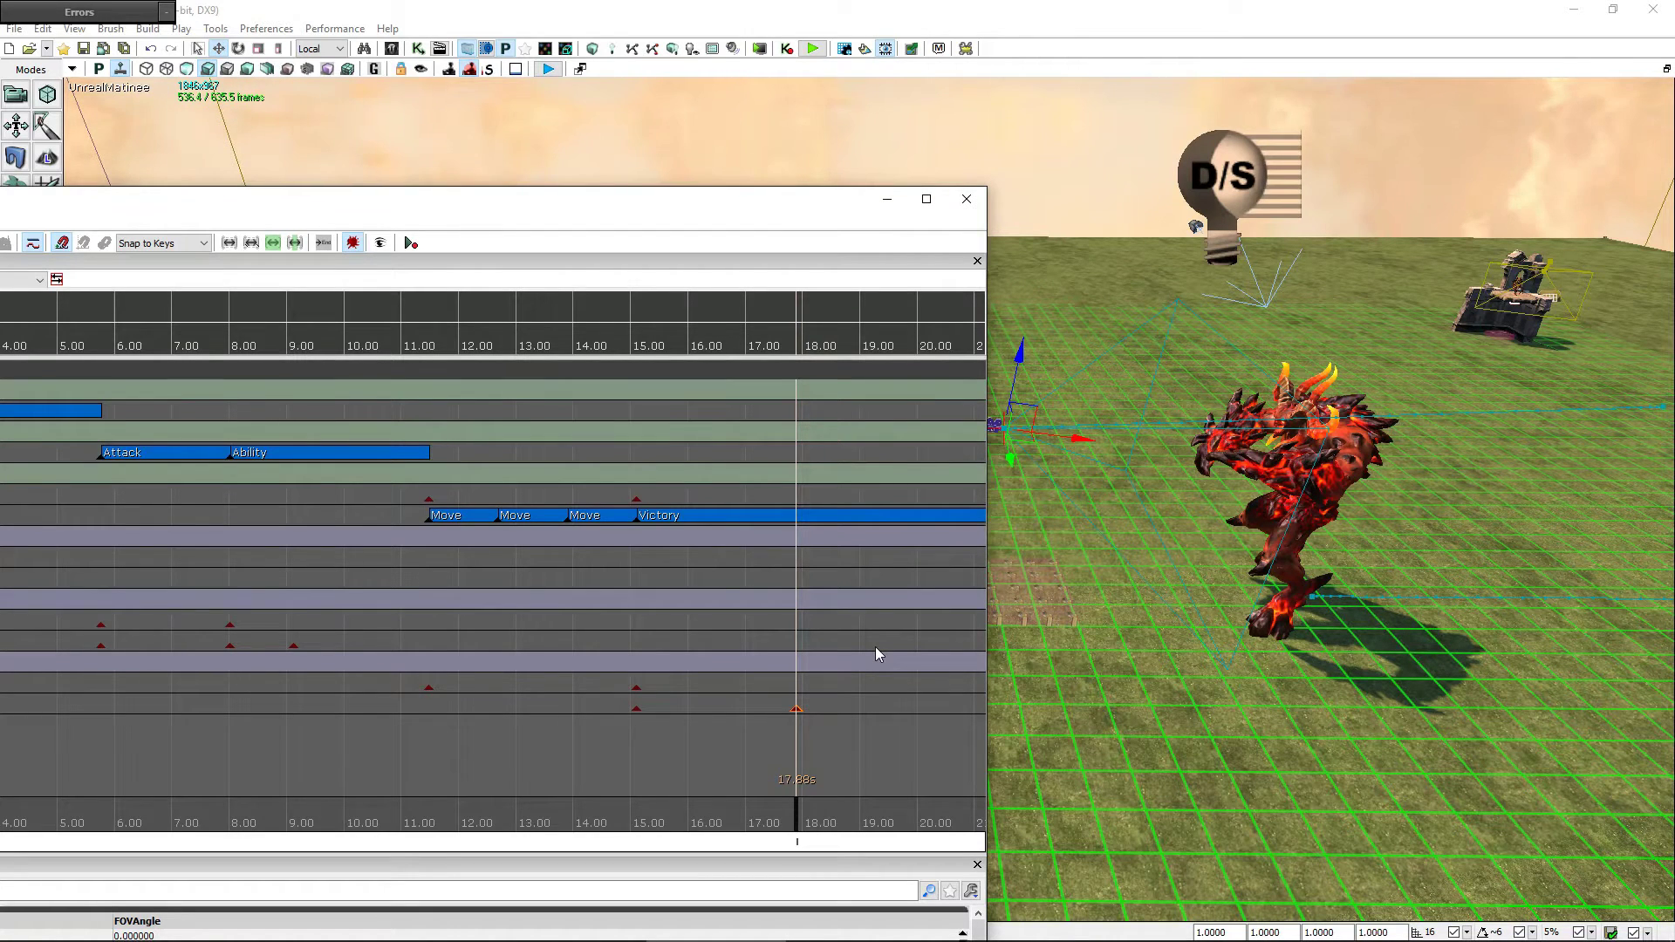
# - Scrub the sequence to about 18.4 s to check the central camera zoom
pyautogui.moveTo(684, 215); pyautogui.dragTo(557, 110)
pyautogui.moveTo(672, 713); pyautogui.dragTo(860, 718)
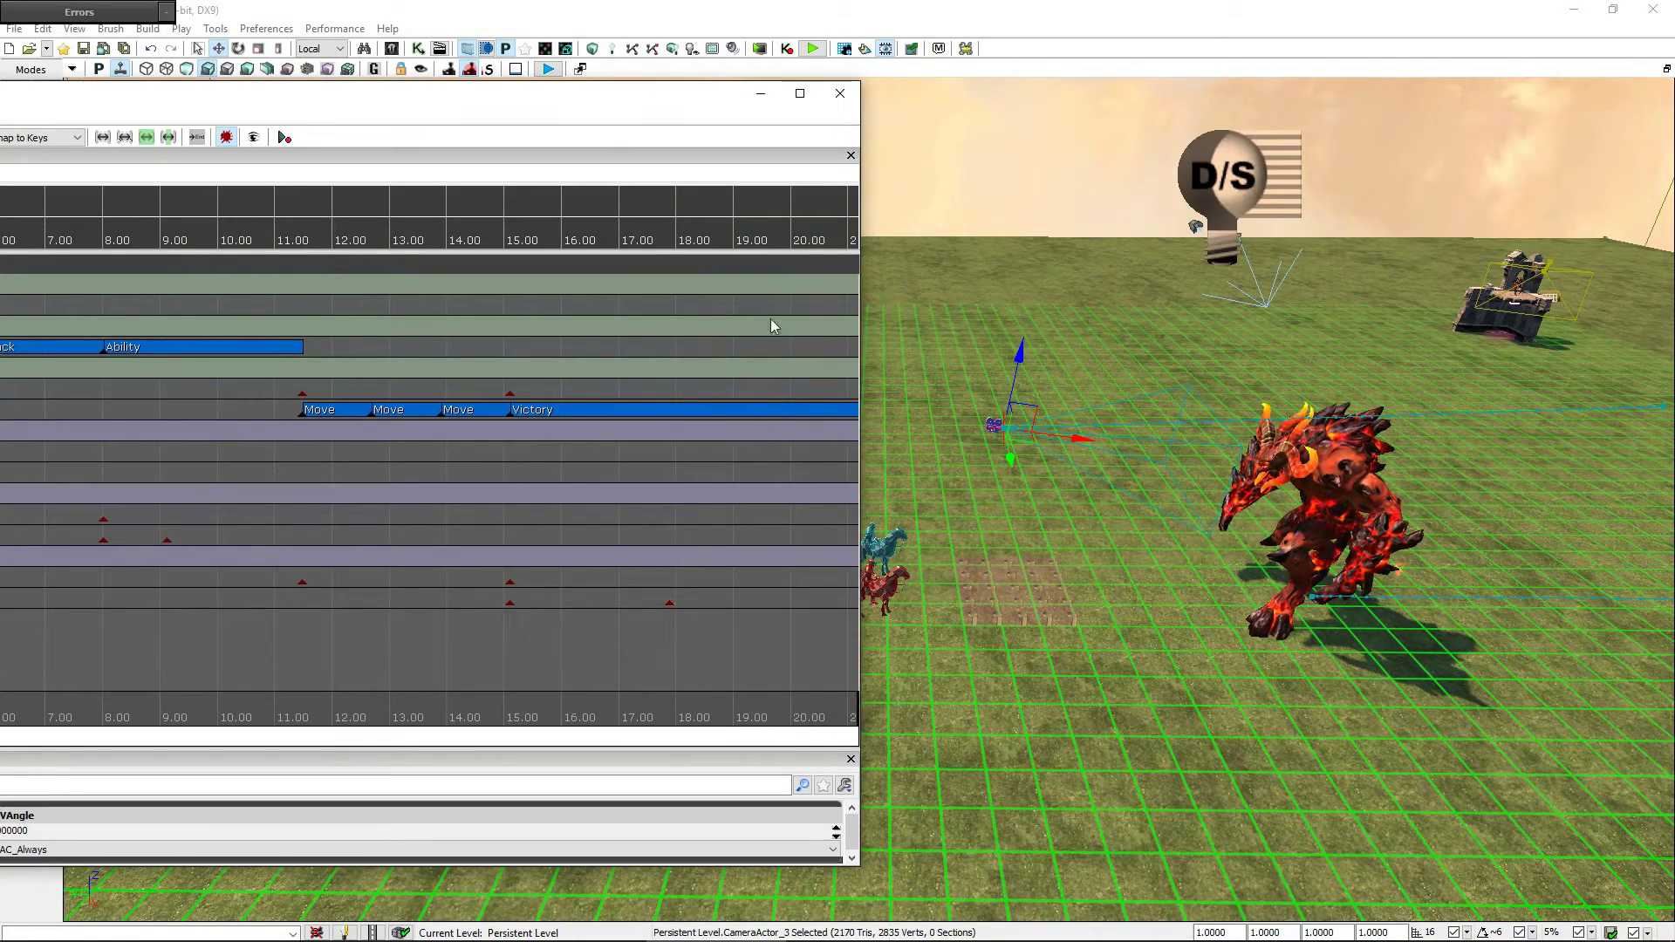
pyautogui.moveTo(542, 99)
pyautogui.mouseDown()
pyautogui.moveTo(785, 131)
pyautogui.moveTo(1489, 150)
pyautogui.moveTo(1410, 118)
pyautogui.mouseUp()
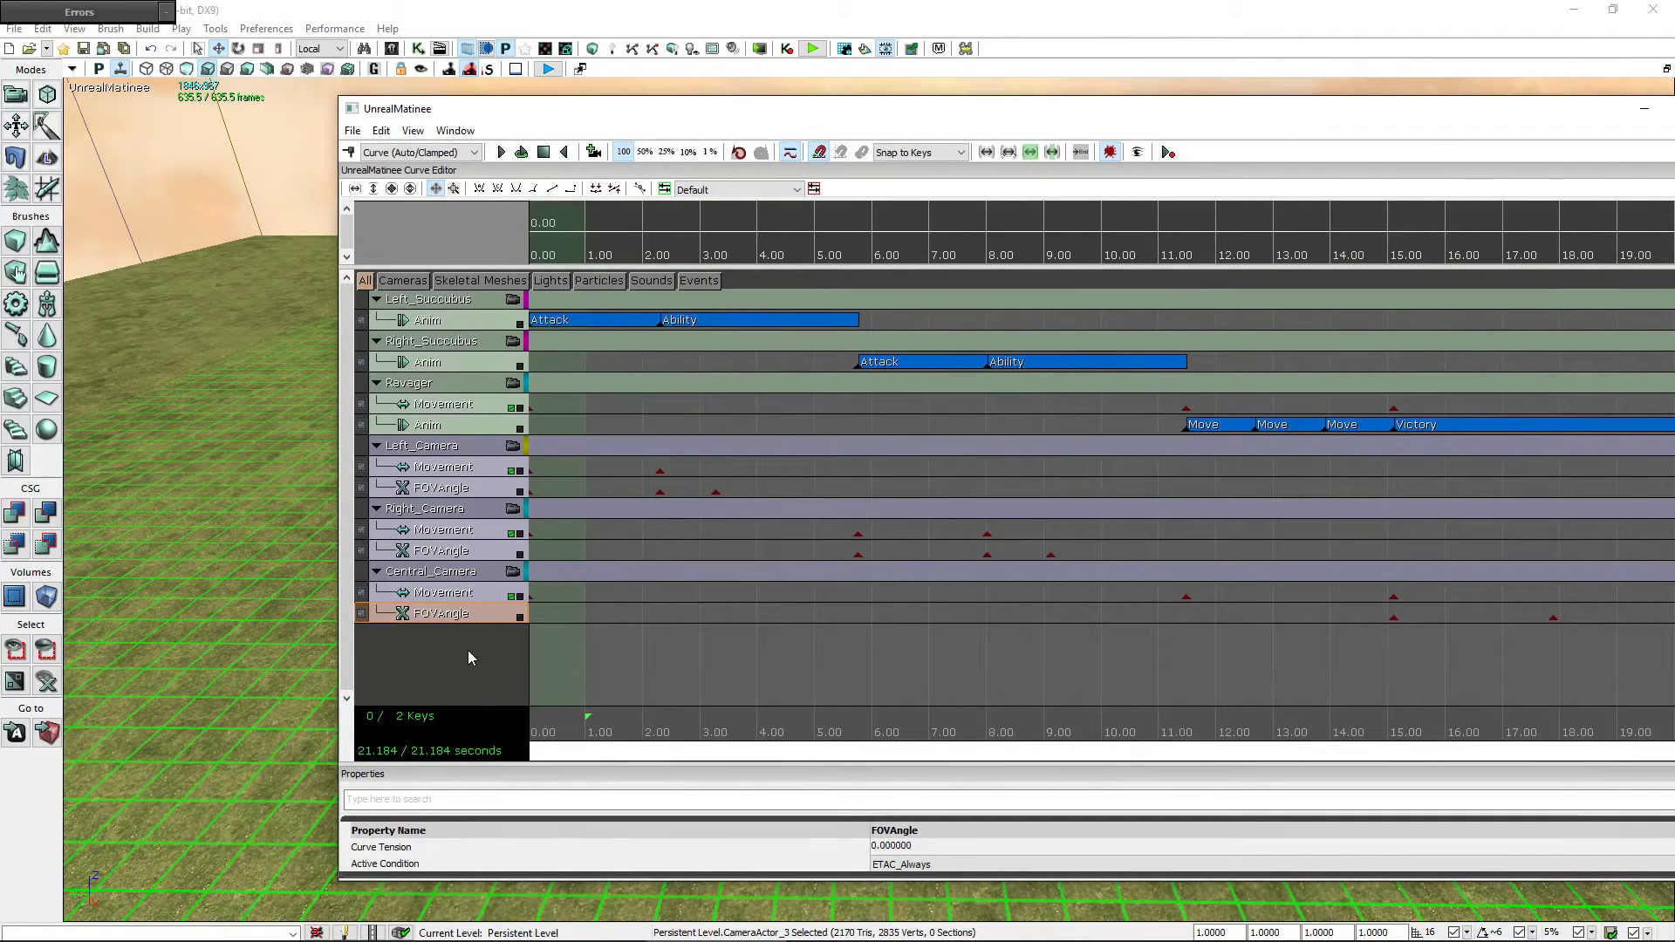
# - Add a Director group whose first cut key goes to Left_Camera
pyautogui.click(469, 652)
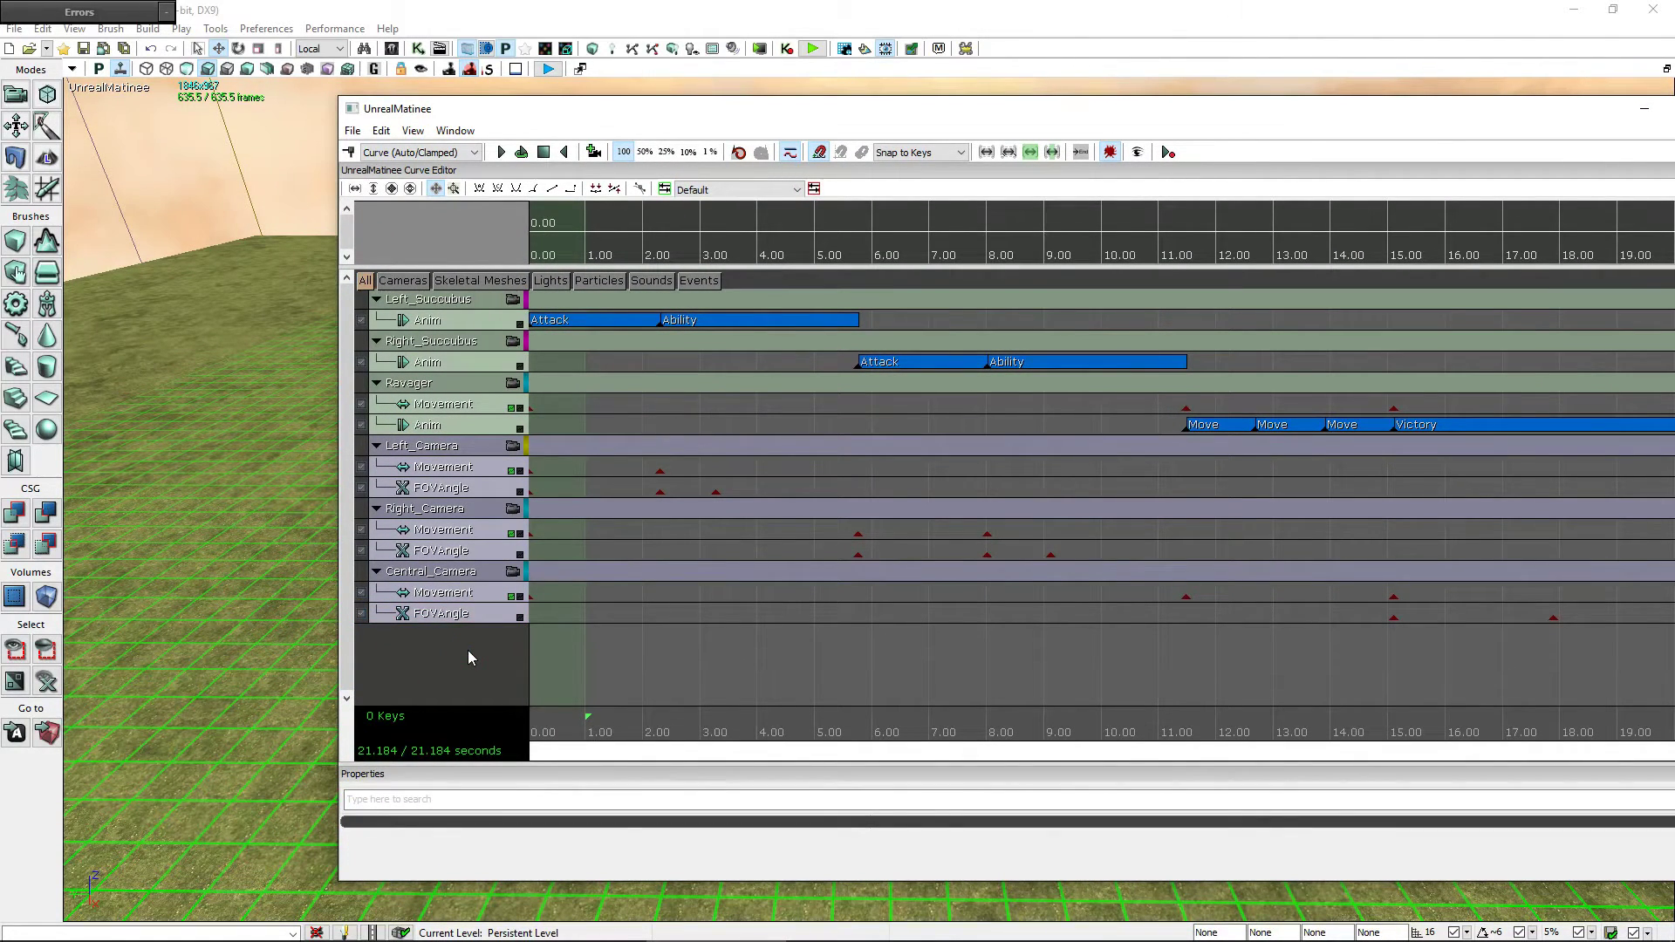
pyautogui.rightClick(468, 652)
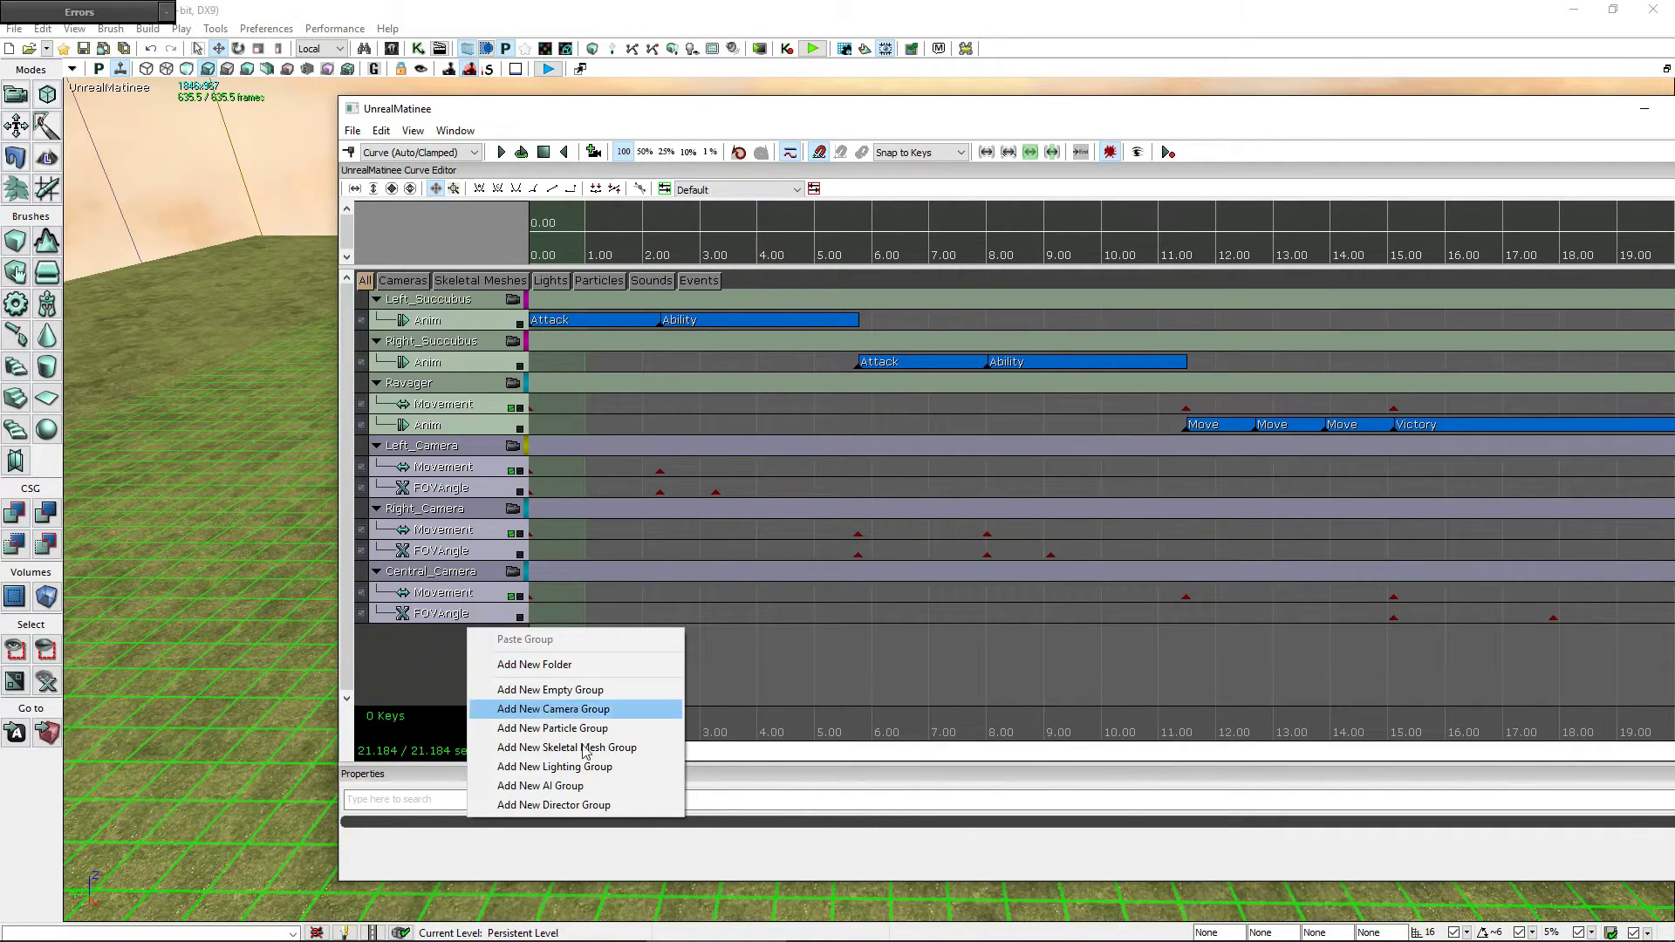
pyautogui.click(626, 805)
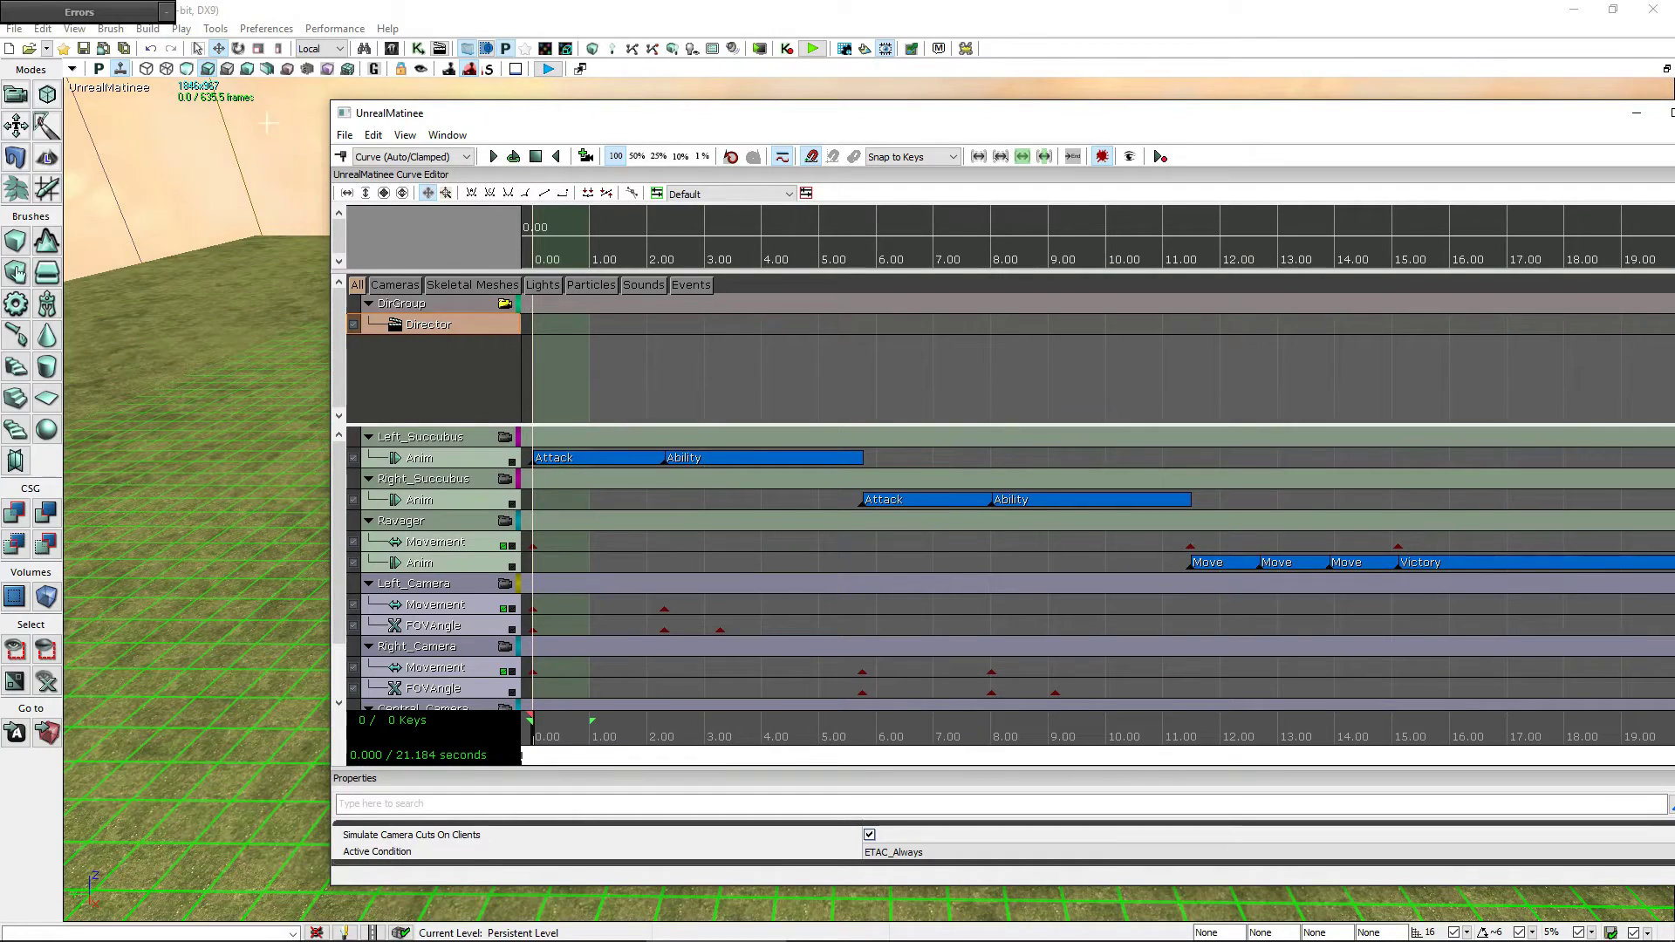
pyautogui.click(342, 158)
pyautogui.click(804, 455)
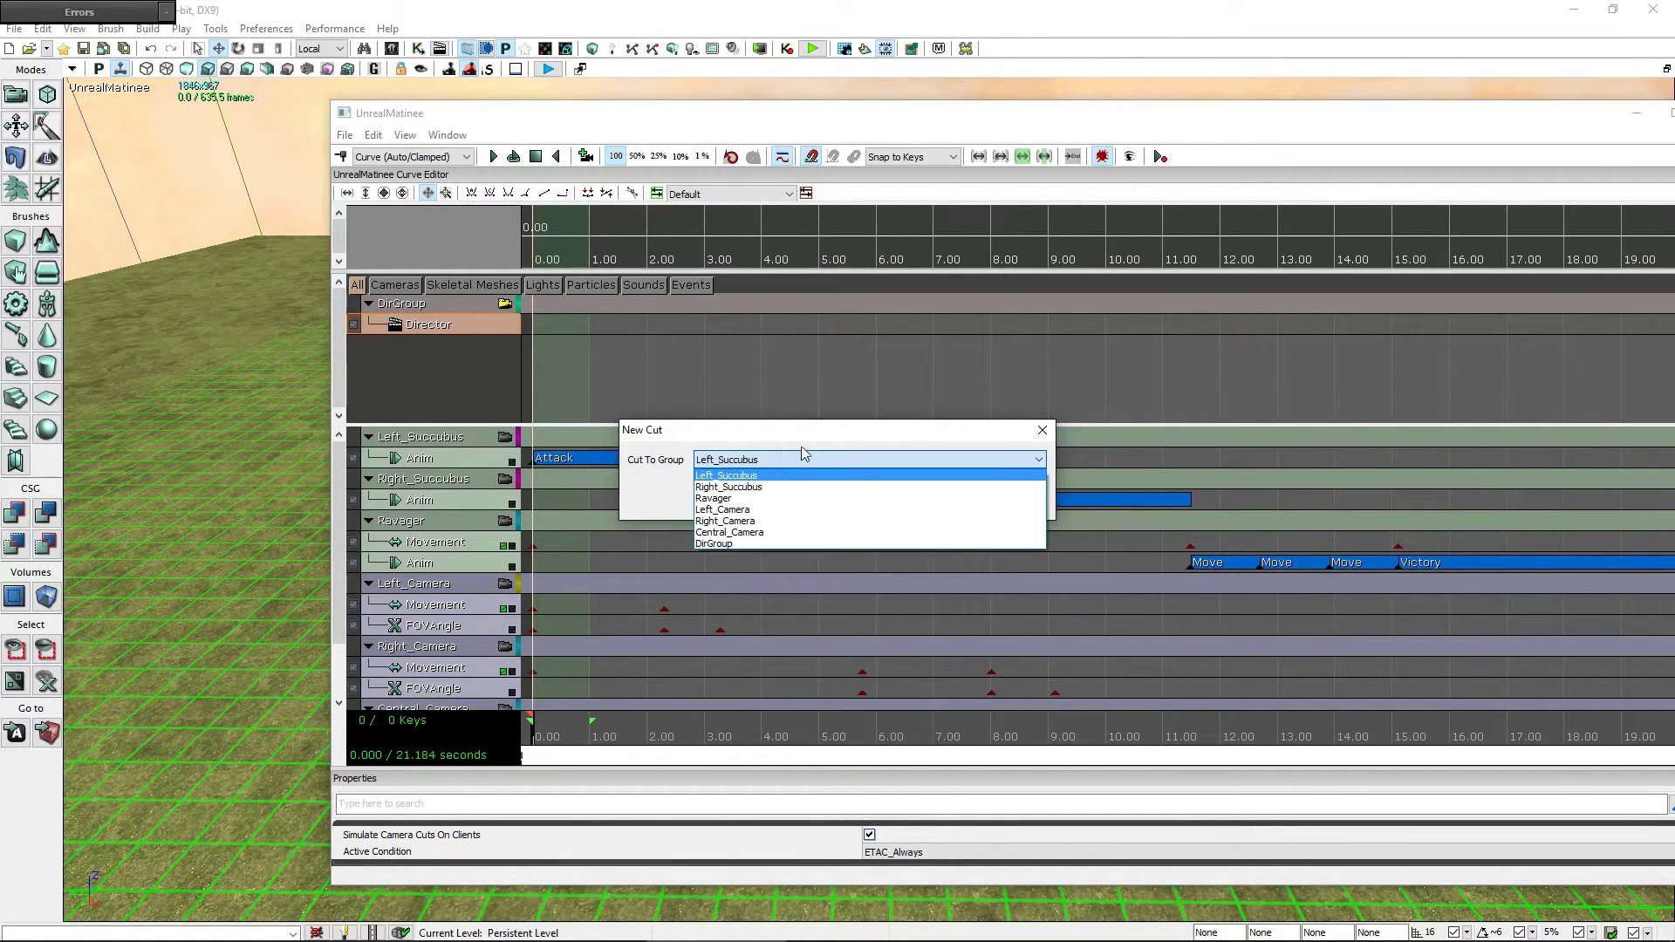
pyautogui.click(772, 510)
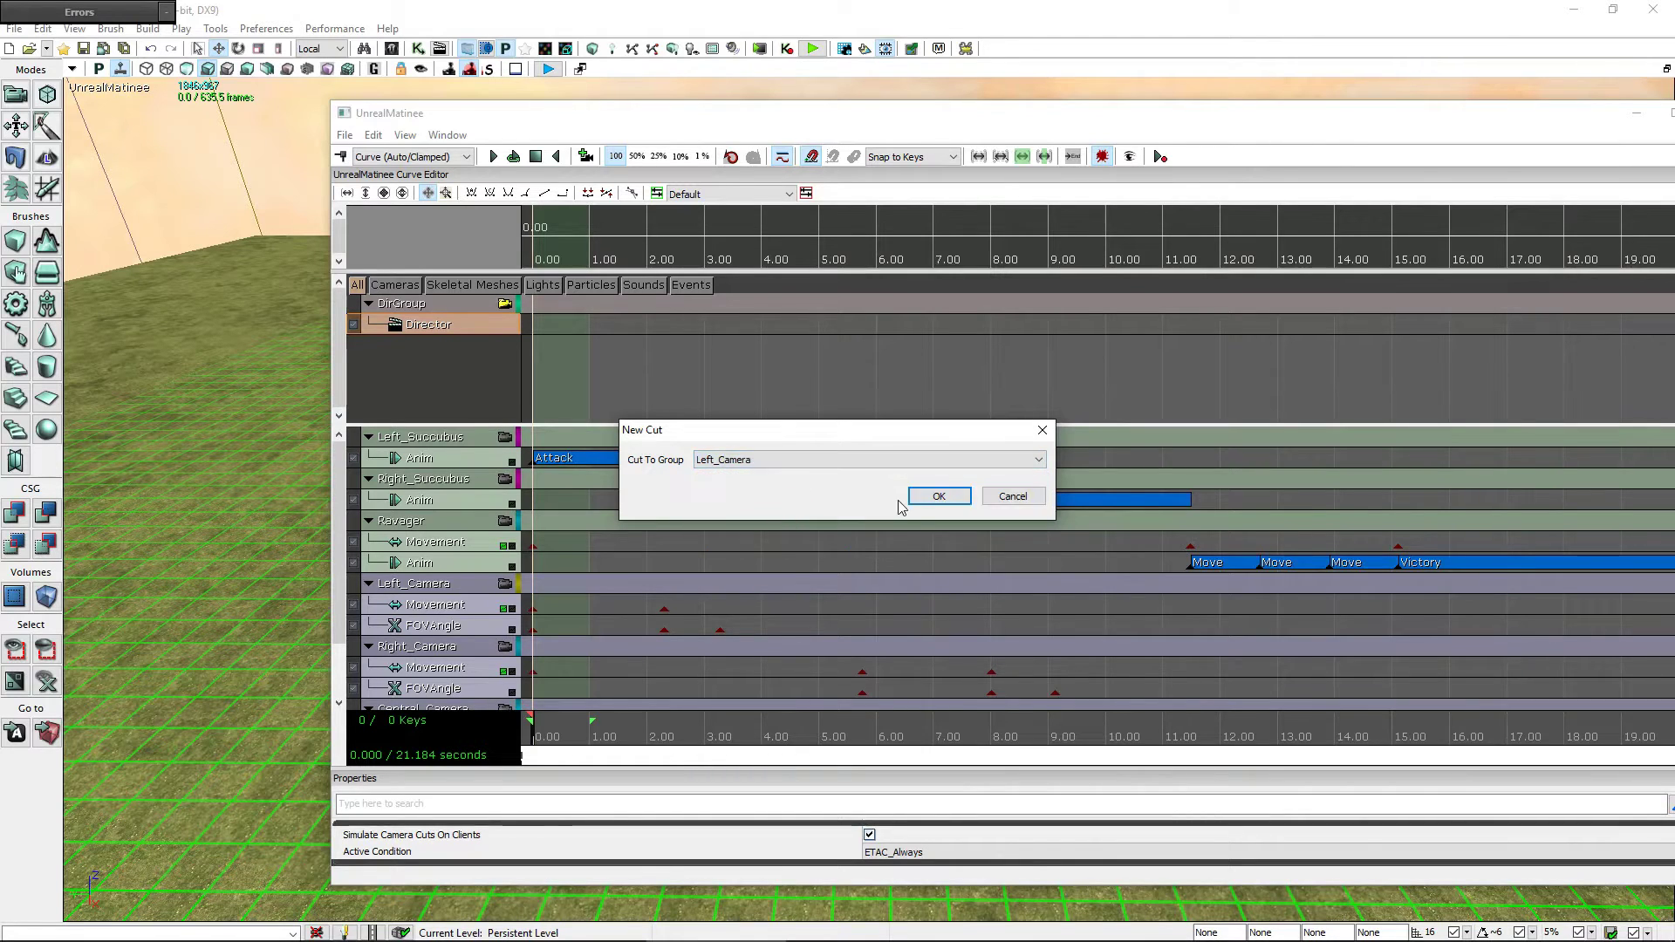
pyautogui.click(931, 496)
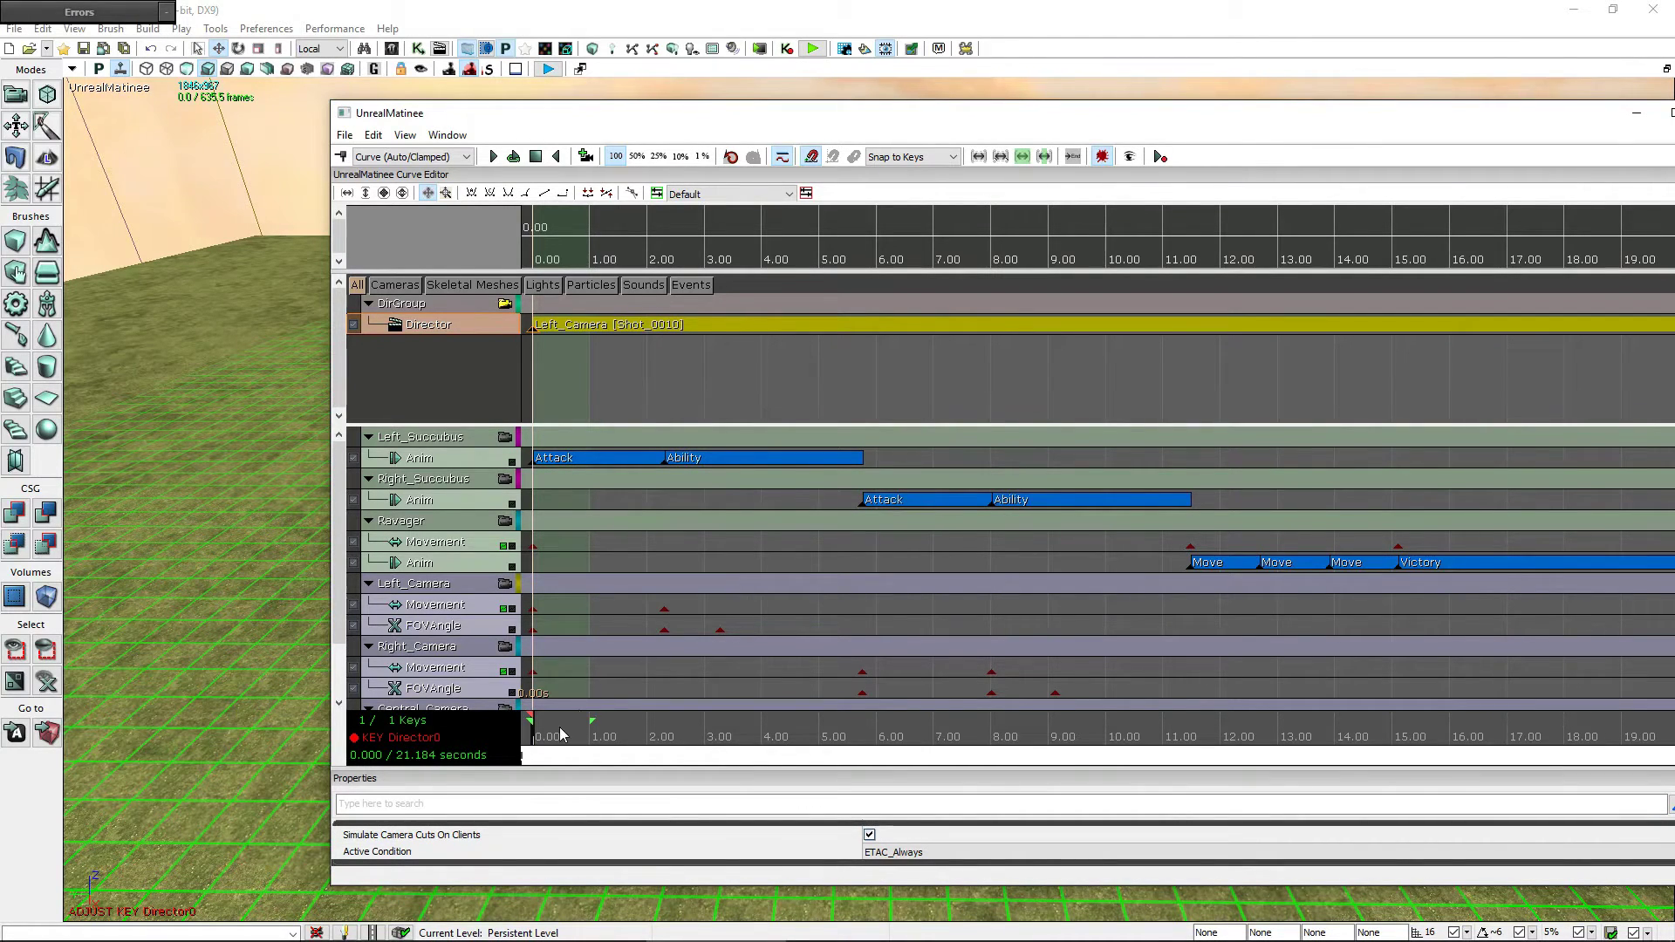
# - Play the sequence through the director camera, stopping around 6 s, then return to 5.8 s
pyautogui.moveTo(1010, 116); pyautogui.dragTo(918, 513)
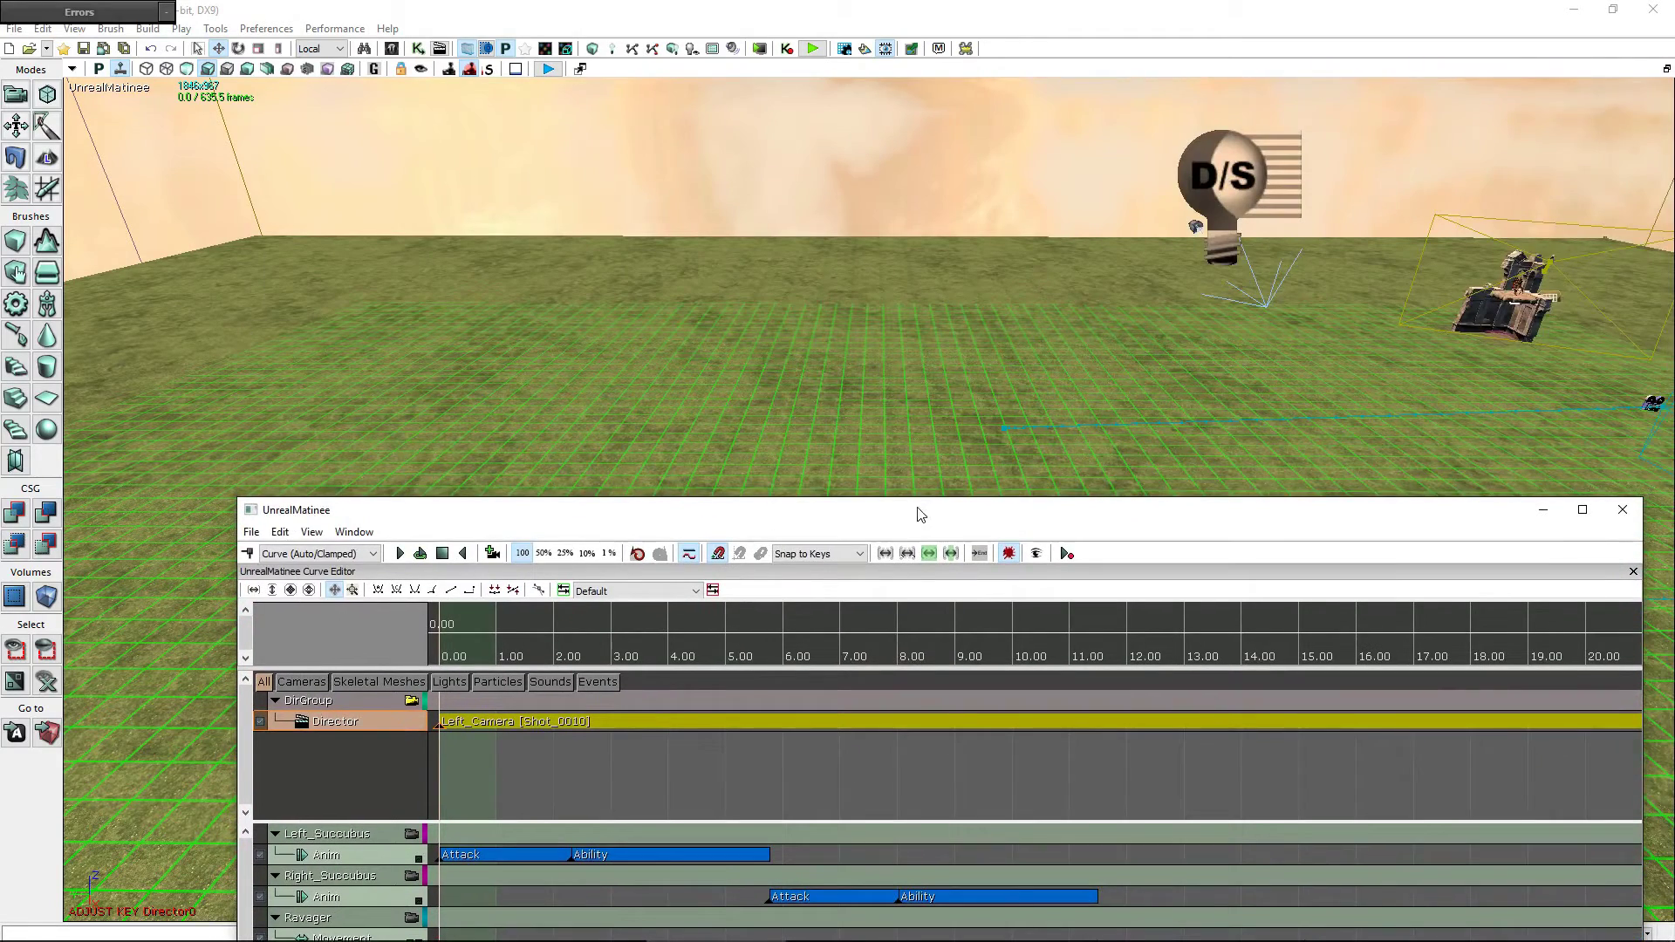
pyautogui.click(400, 554)
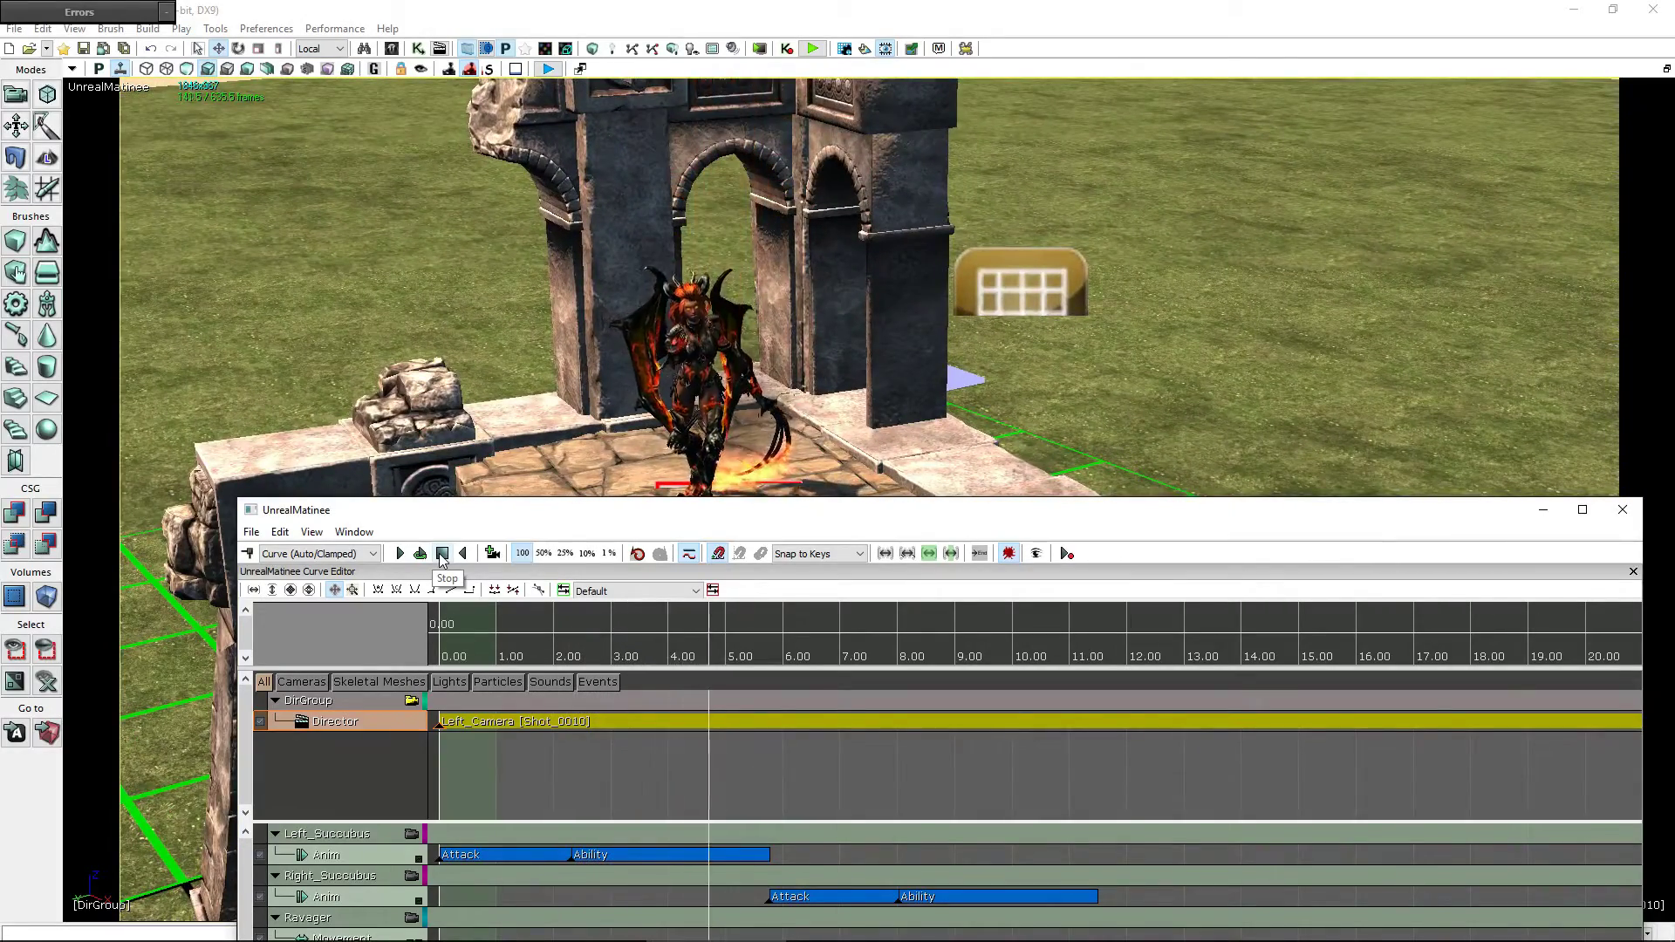
pyautogui.click(442, 554)
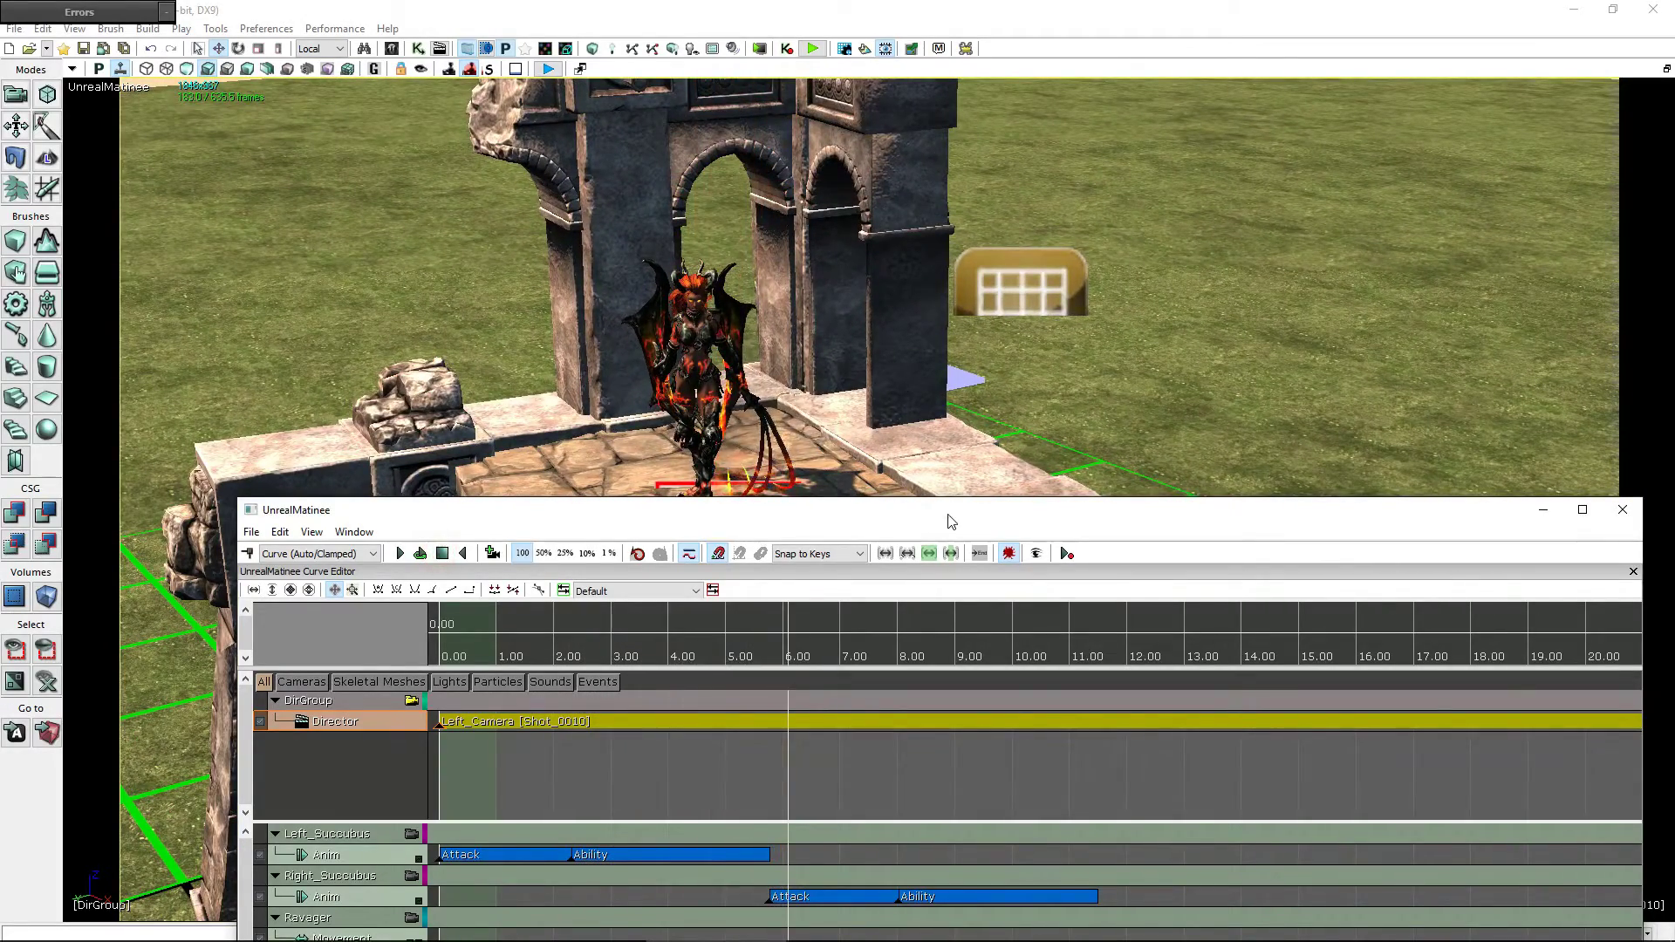
pyautogui.moveTo(952, 513); pyautogui.dragTo(1022, 156)
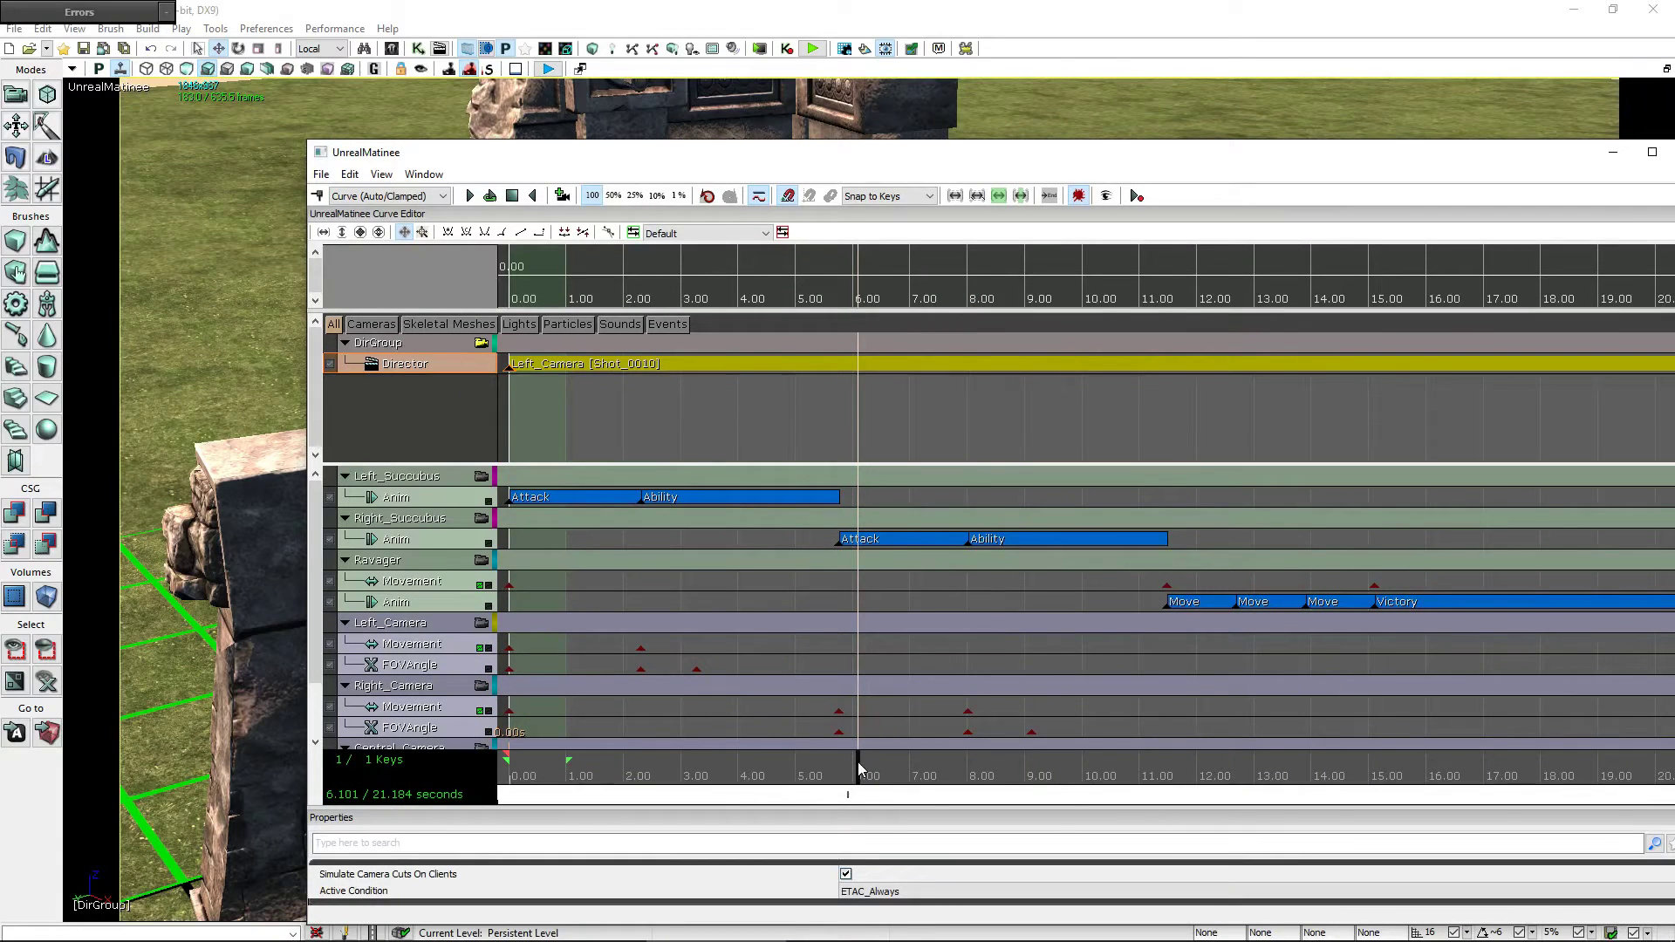
pyautogui.moveTo(858, 768); pyautogui.dragTo(843, 768)
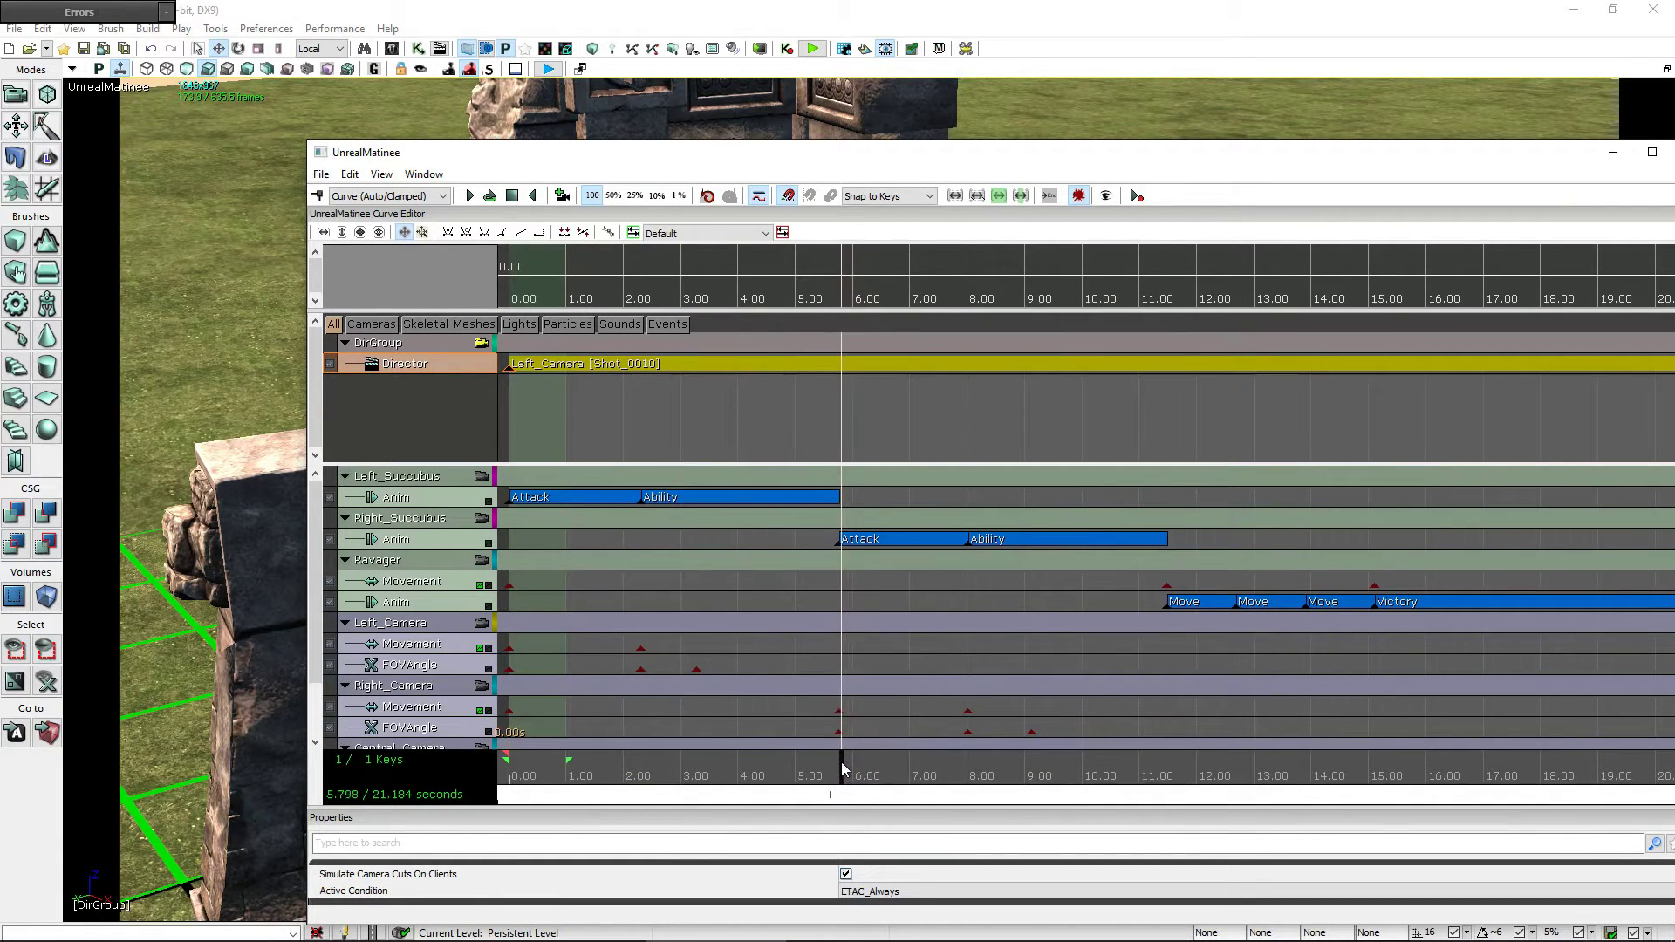
# - Add a Director cut to the Right_Camera group at the current time
pyautogui.click(317, 195)
pyautogui.click(812, 460)
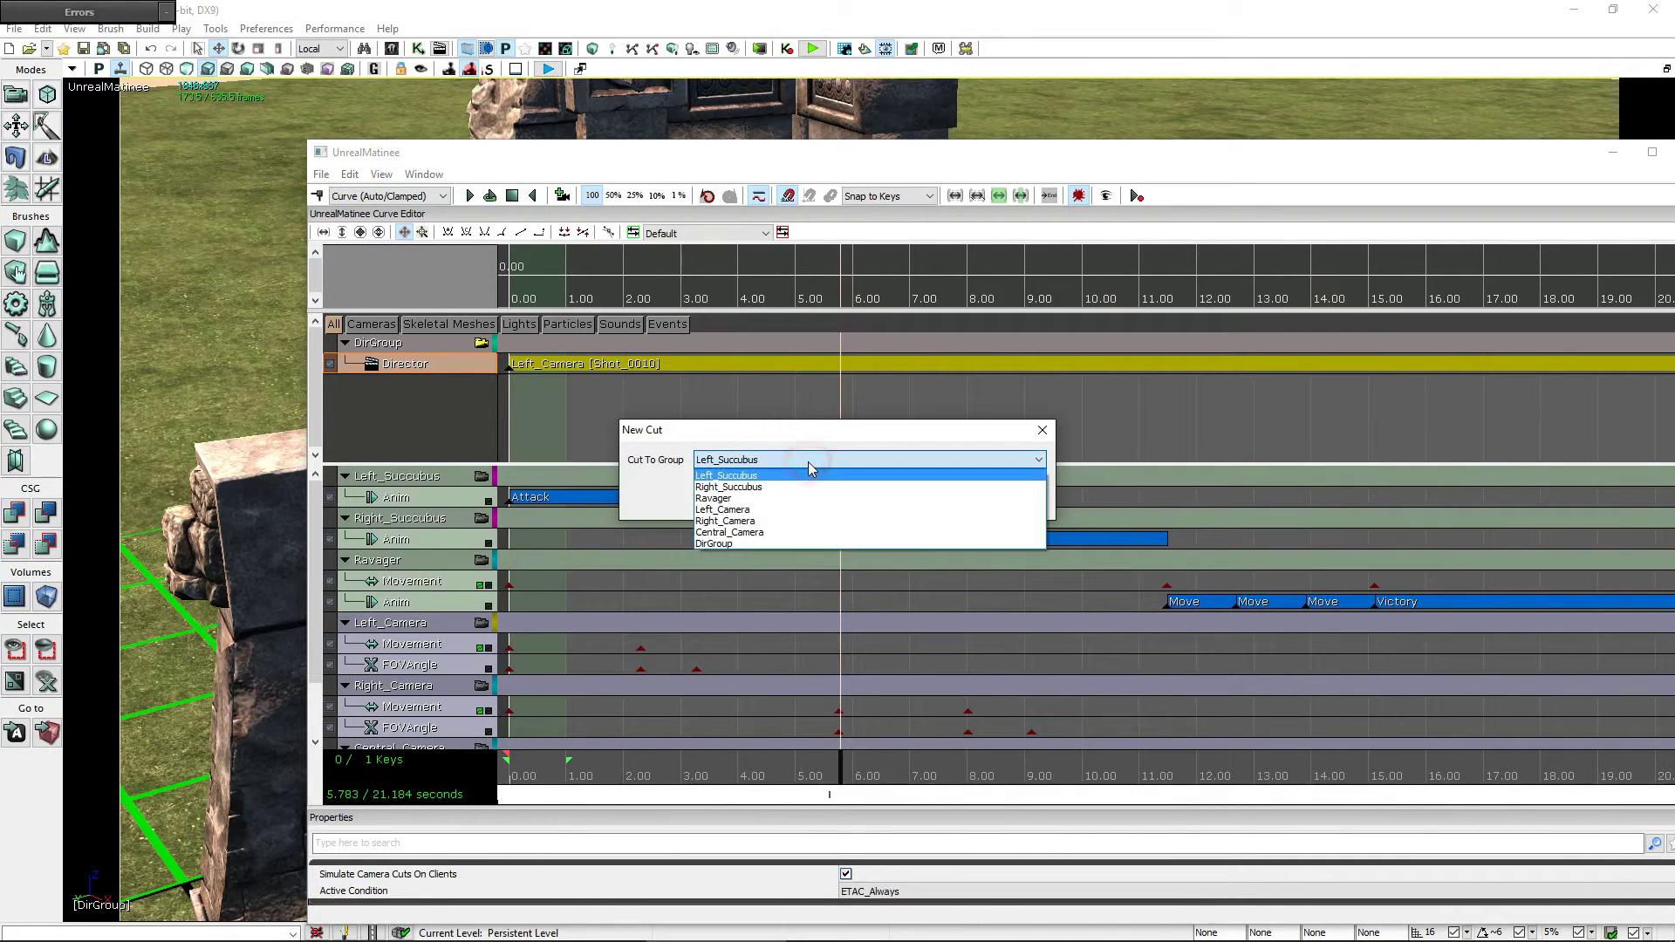
pyautogui.click(762, 530)
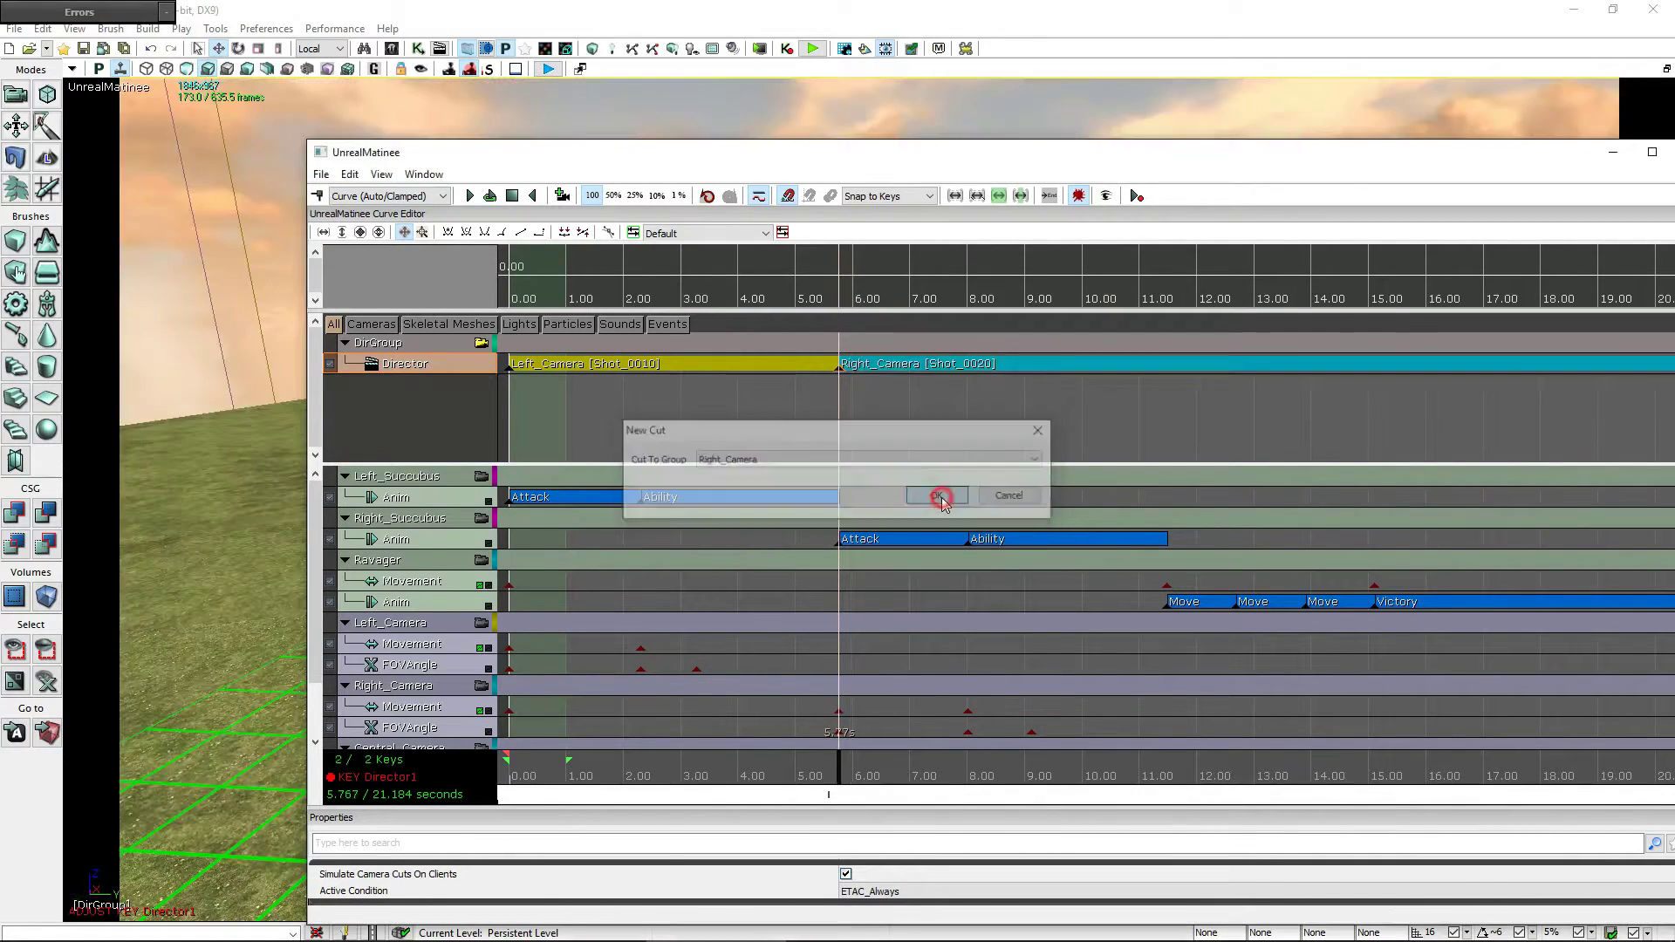
pyautogui.click(941, 497)
# - Play the sequence in the viewport to preview the camera cuts
pyautogui.moveTo(975, 160); pyautogui.dragTo(970, 745)
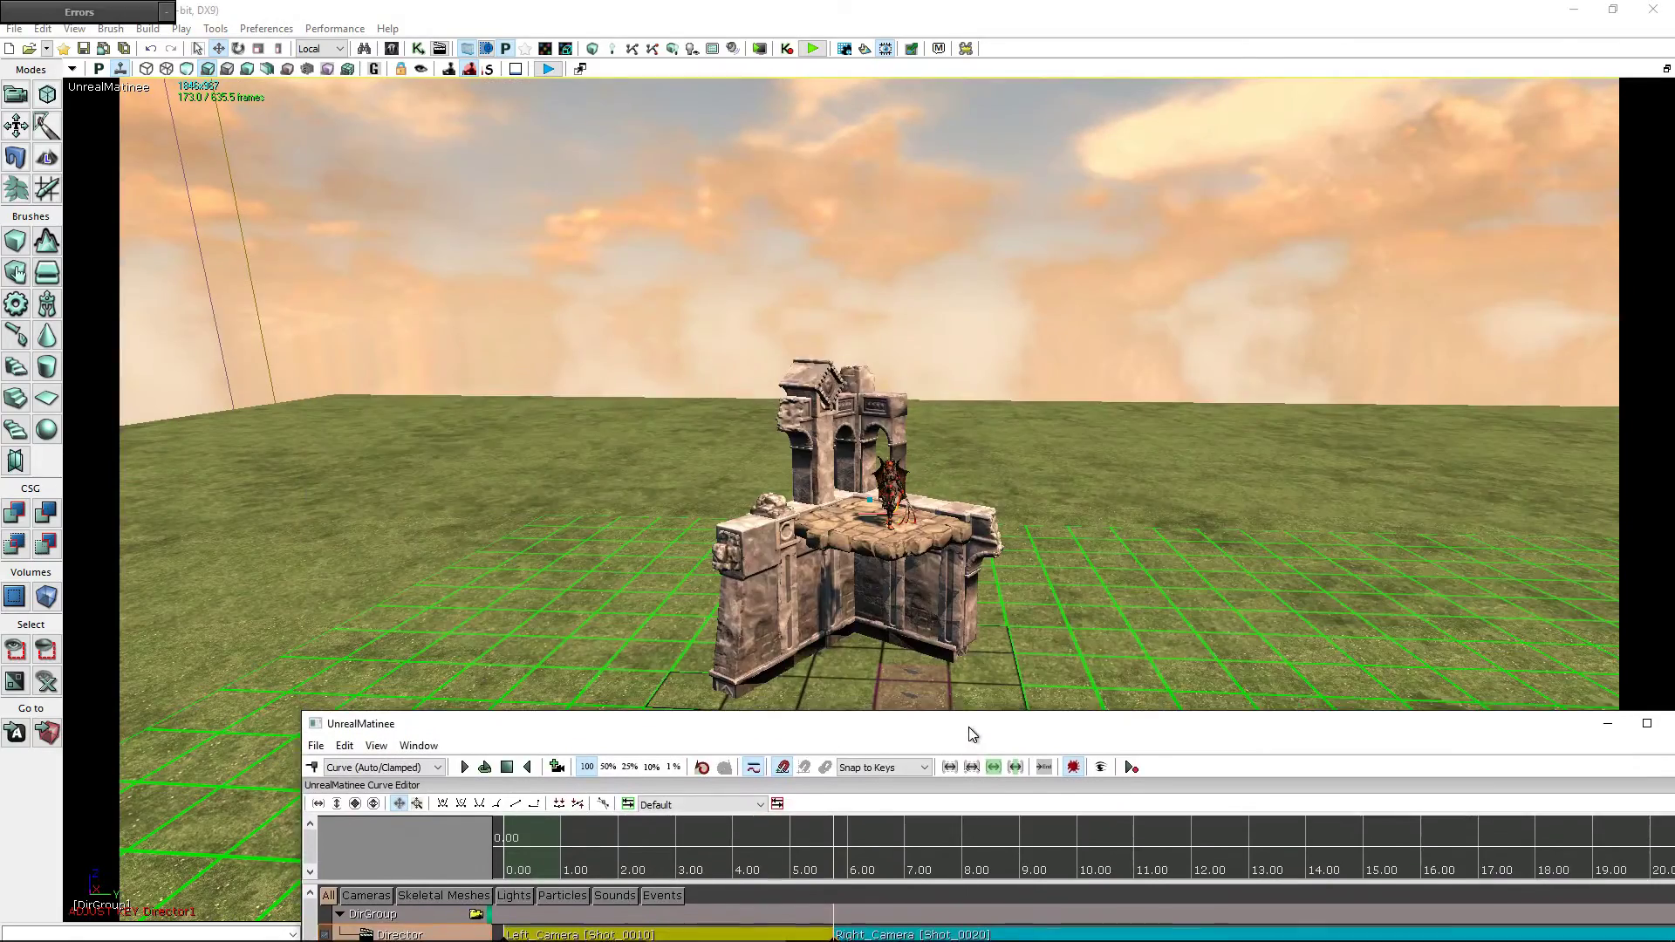
pyautogui.click(464, 780)
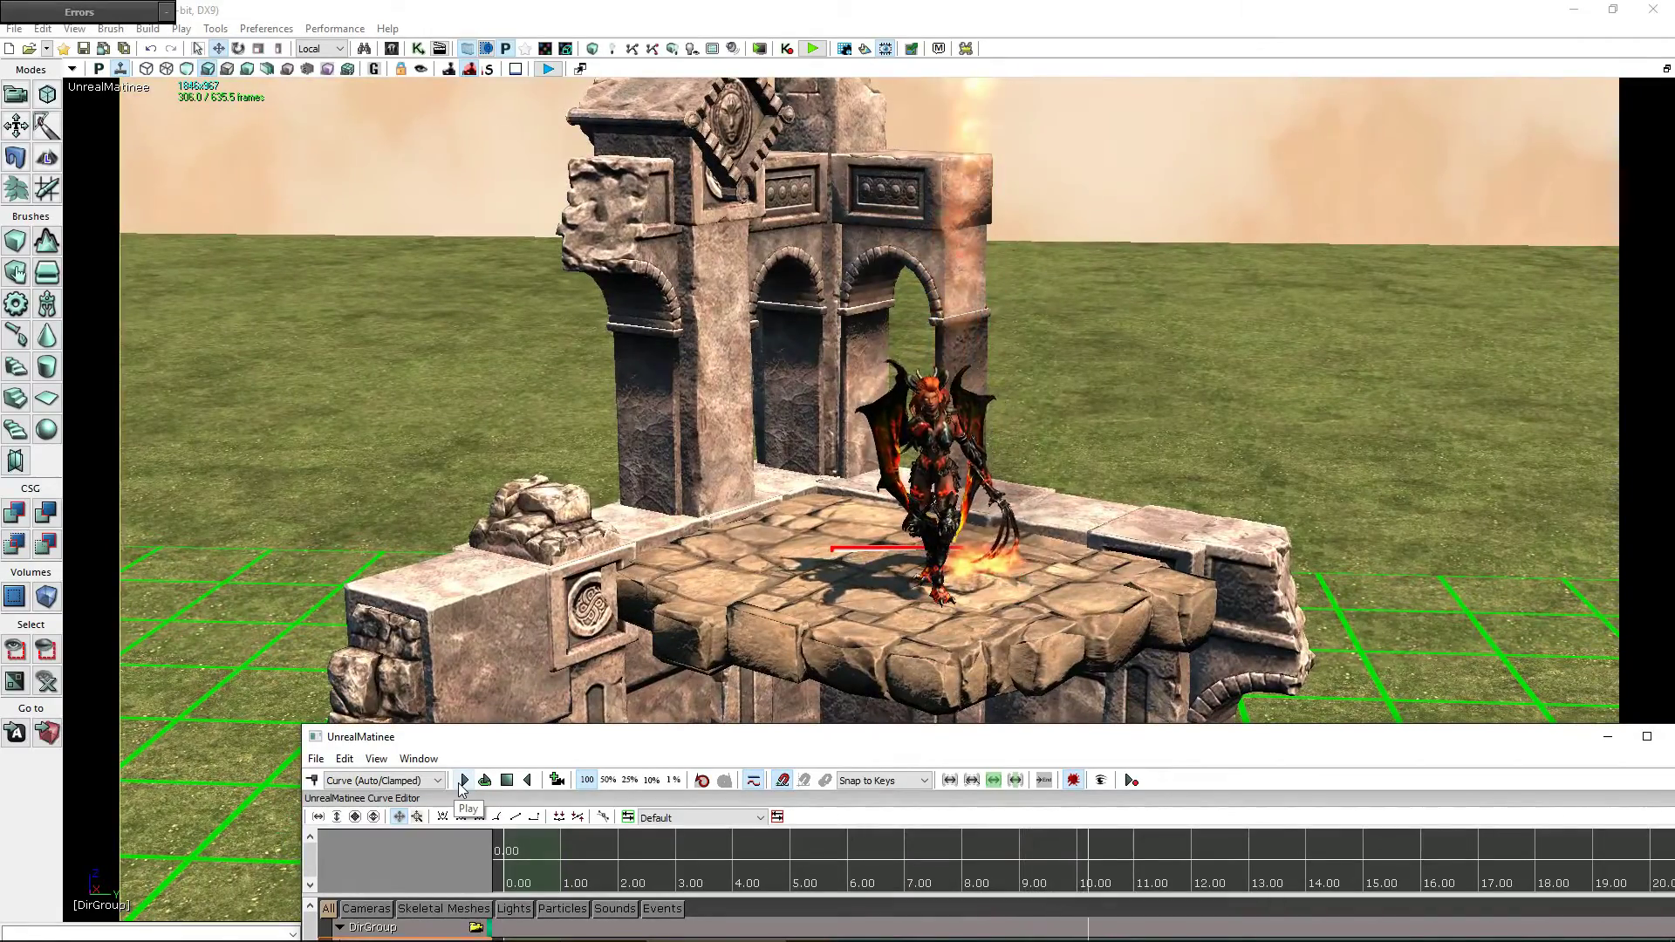
pyautogui.click(507, 782)
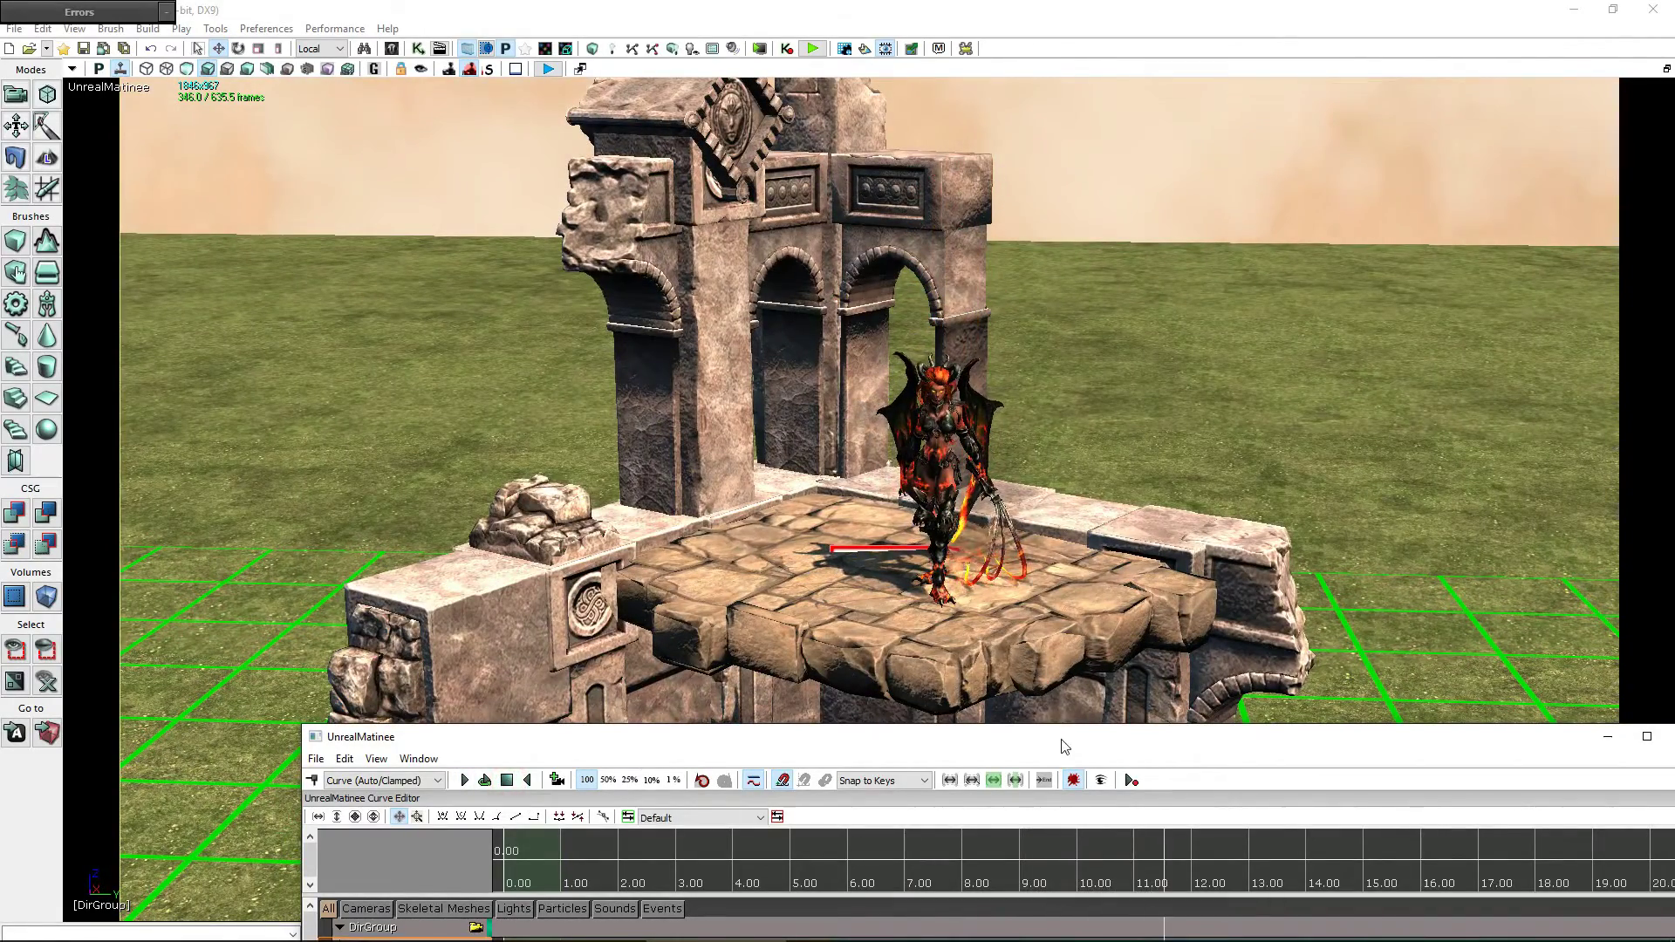
pyautogui.moveTo(1058, 740); pyautogui.dragTo(916, 225)
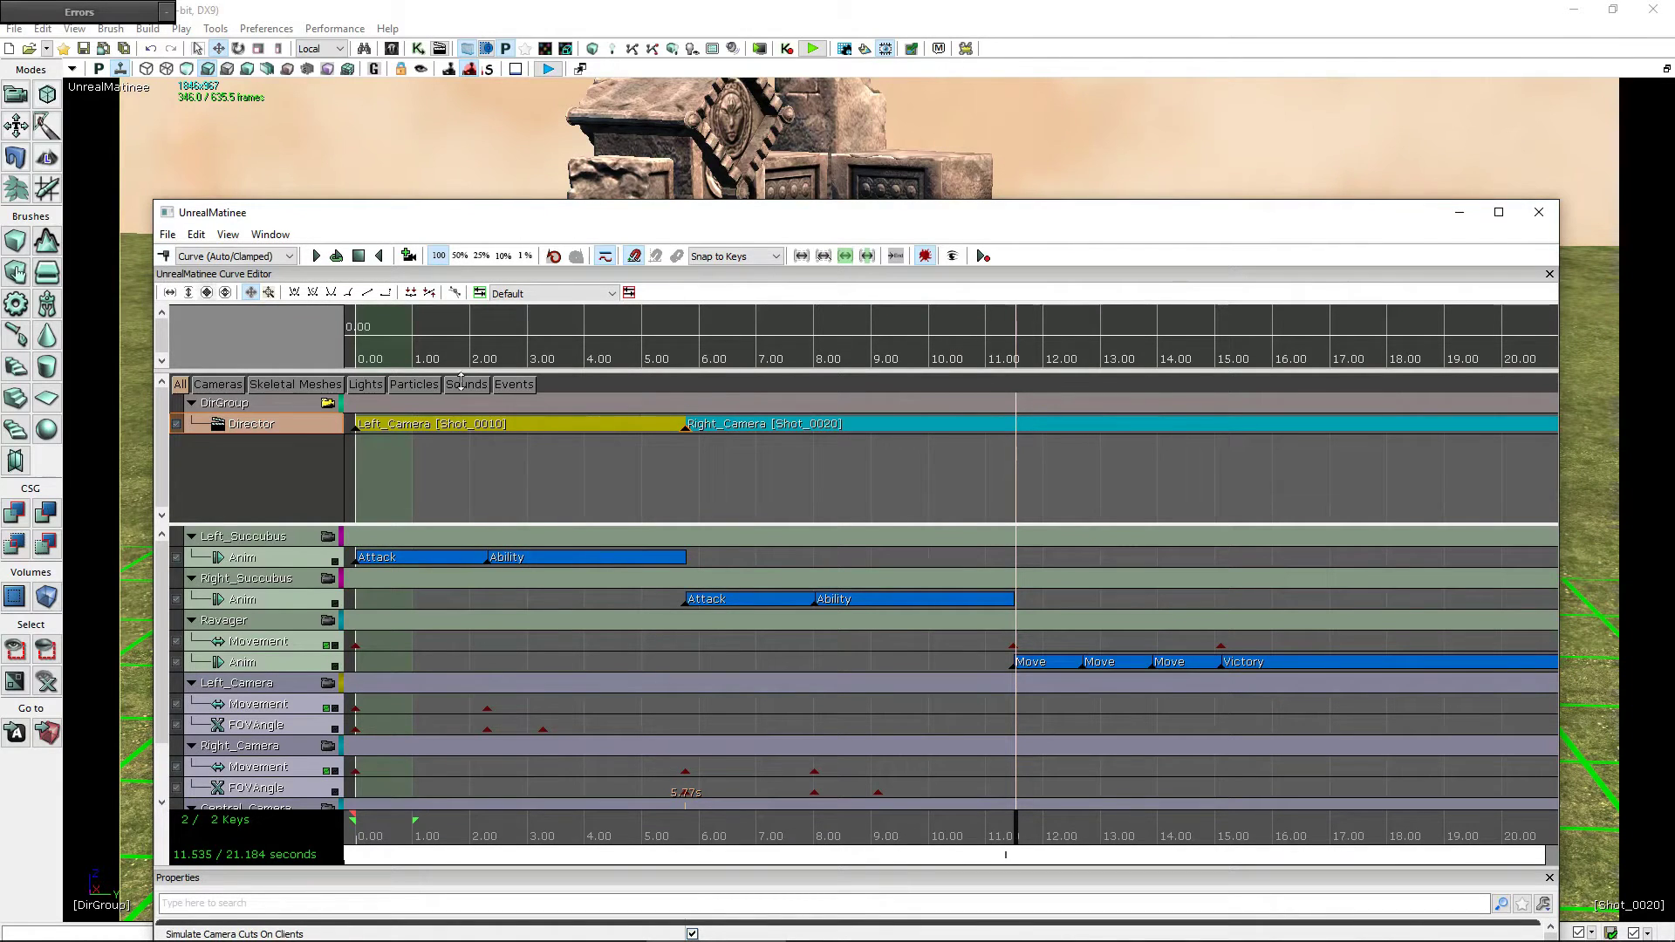
# - At about 11.5 seconds, add a Director cut to the Central_Camera group
pyautogui.click(686, 426)
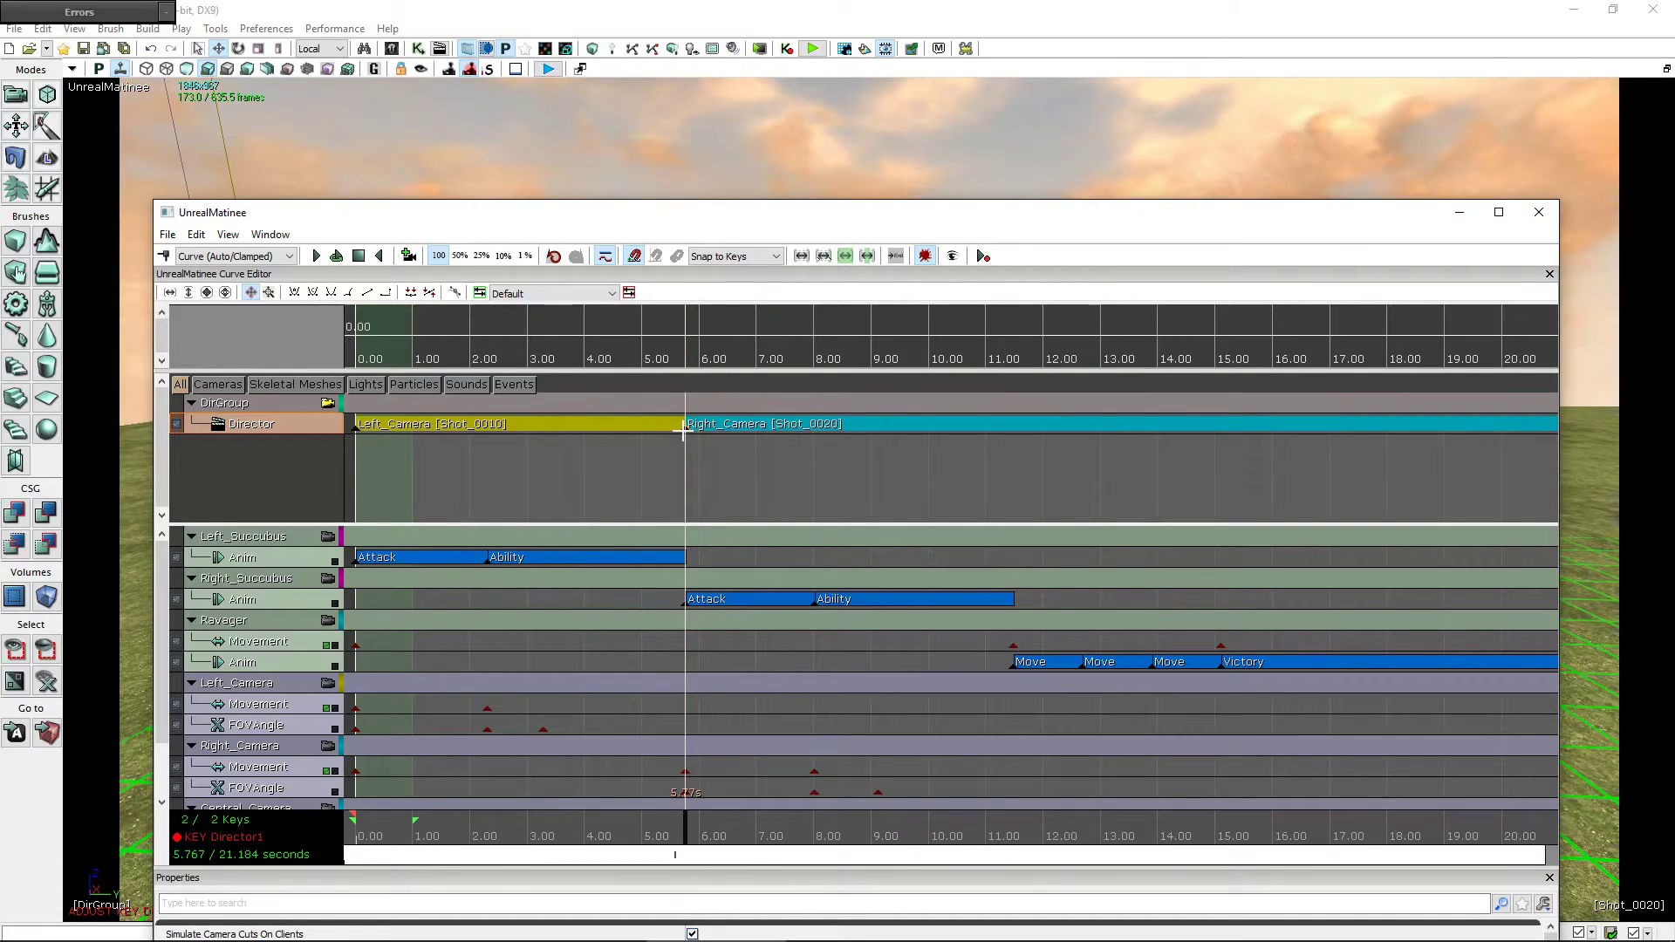
pyautogui.moveTo(684, 430); pyautogui.dragTo(687, 431)
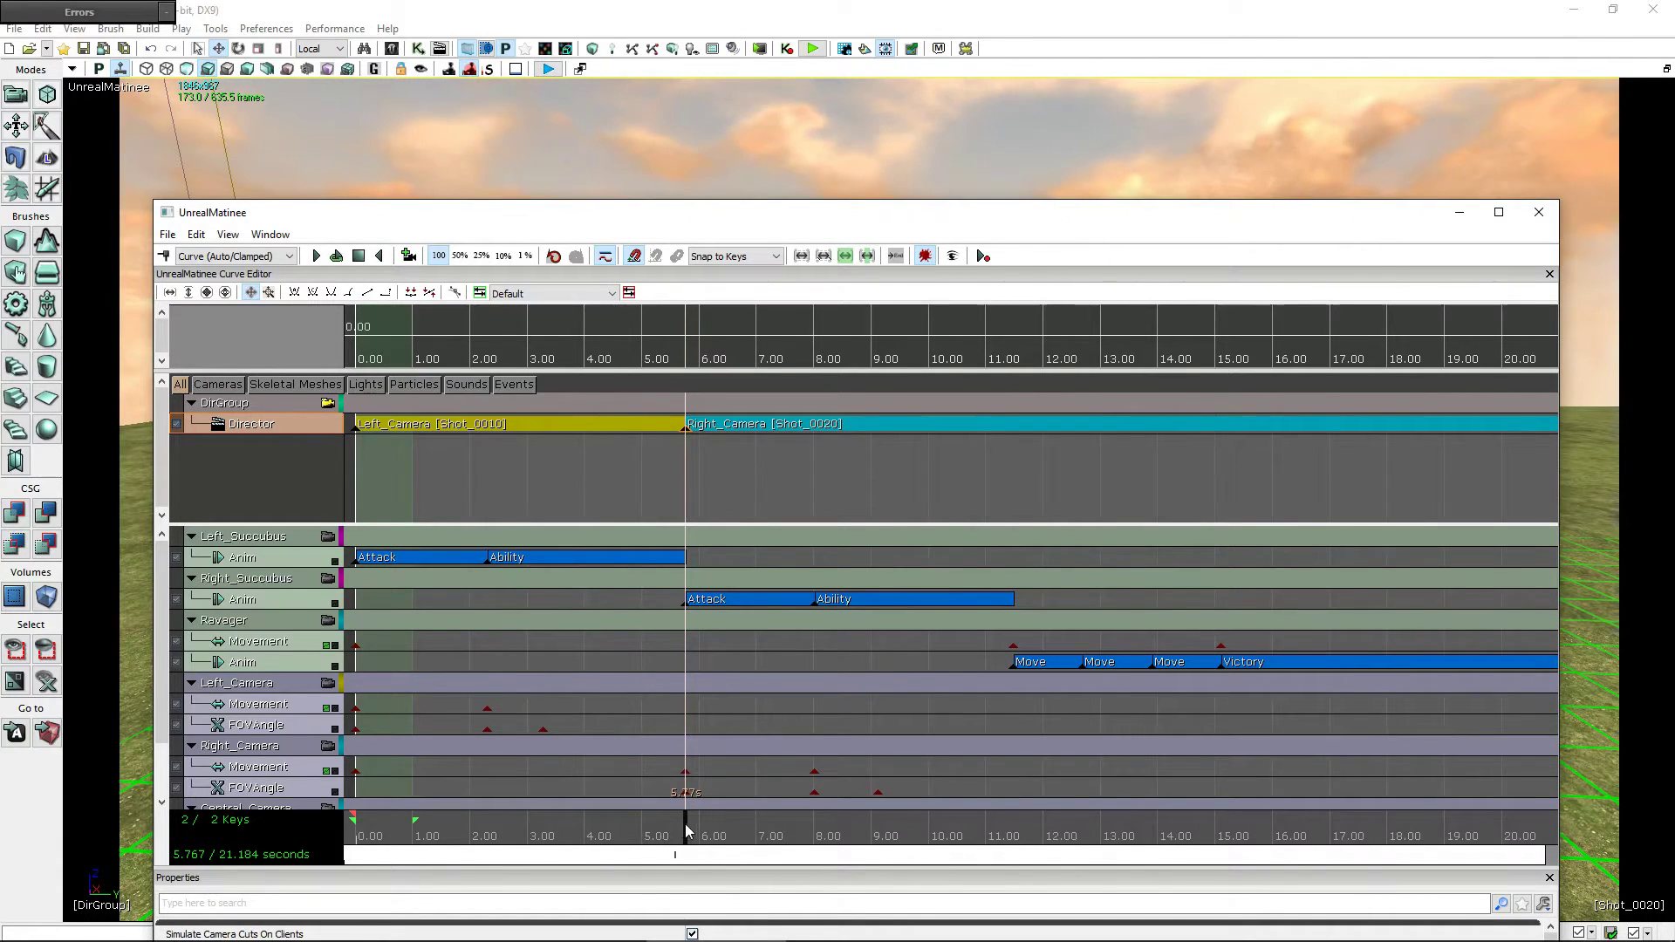
pyautogui.moveTo(686, 830); pyautogui.dragTo(1019, 813)
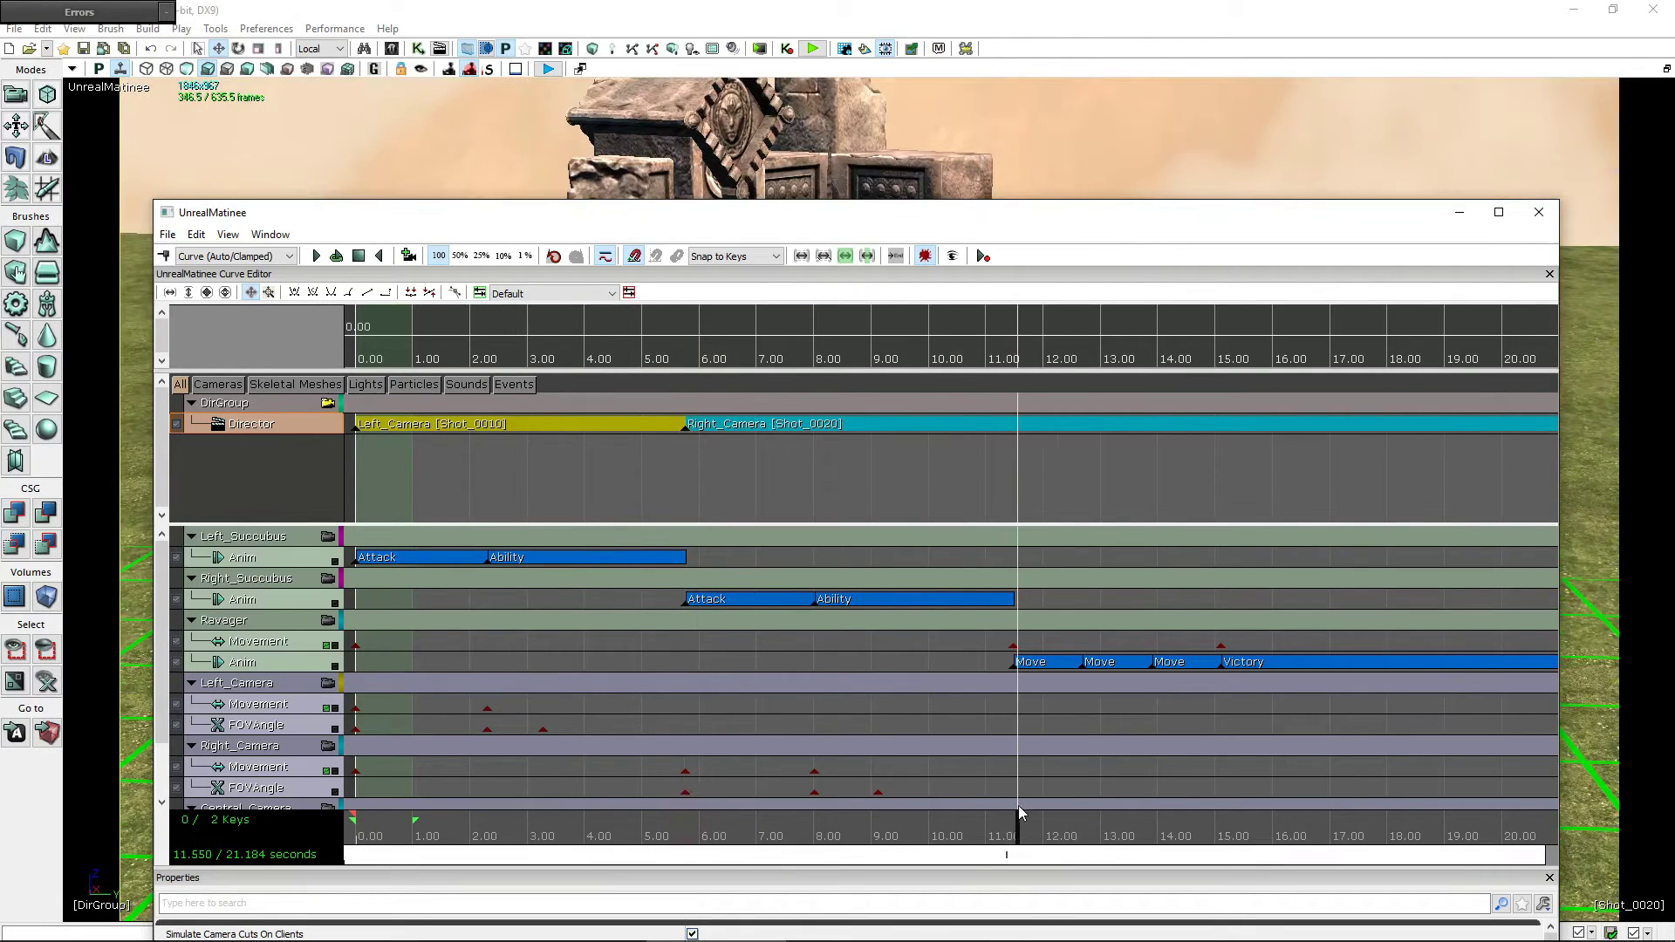
pyautogui.click(162, 255)
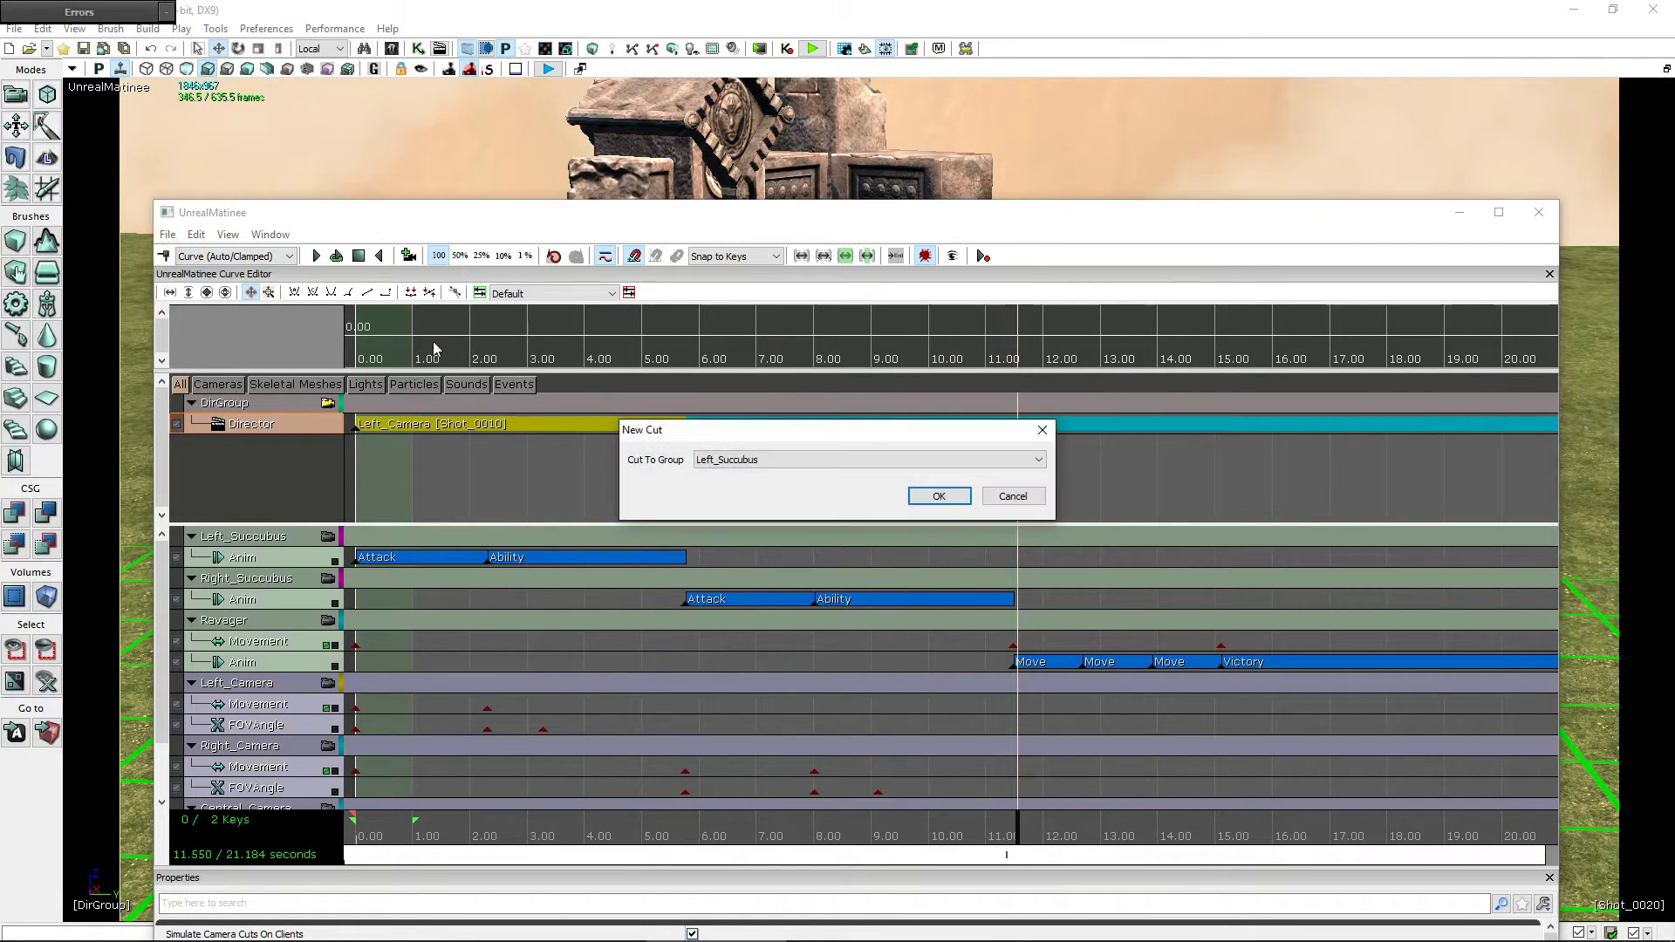
pyautogui.click(847, 460)
pyautogui.click(764, 539)
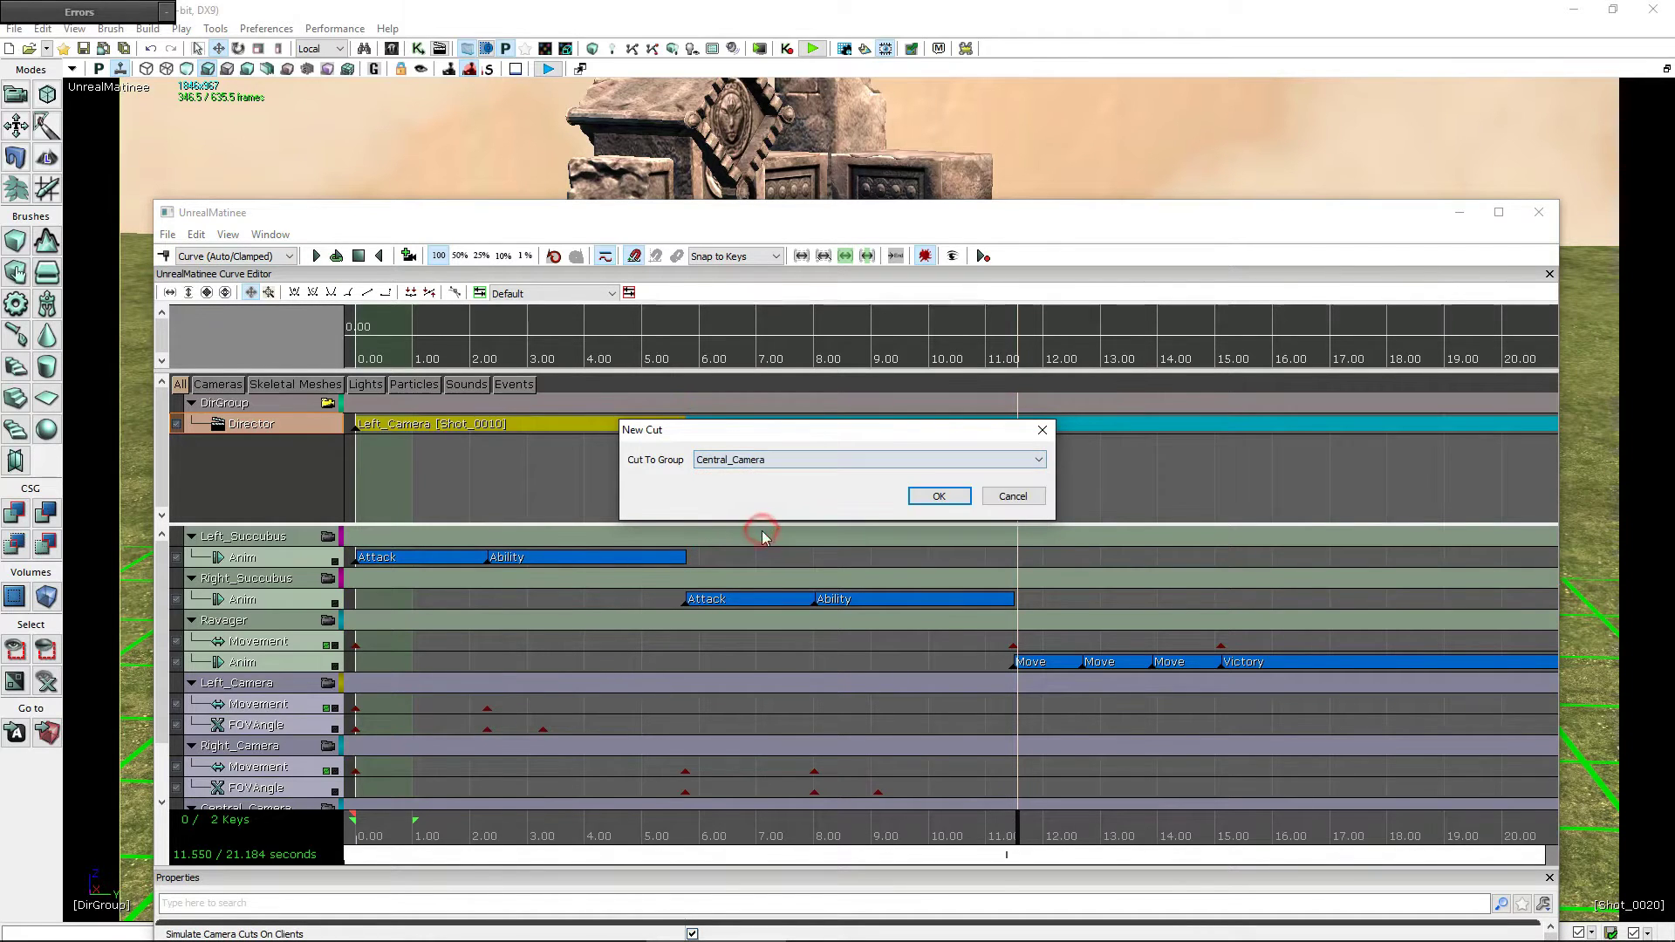
pyautogui.click(924, 497)
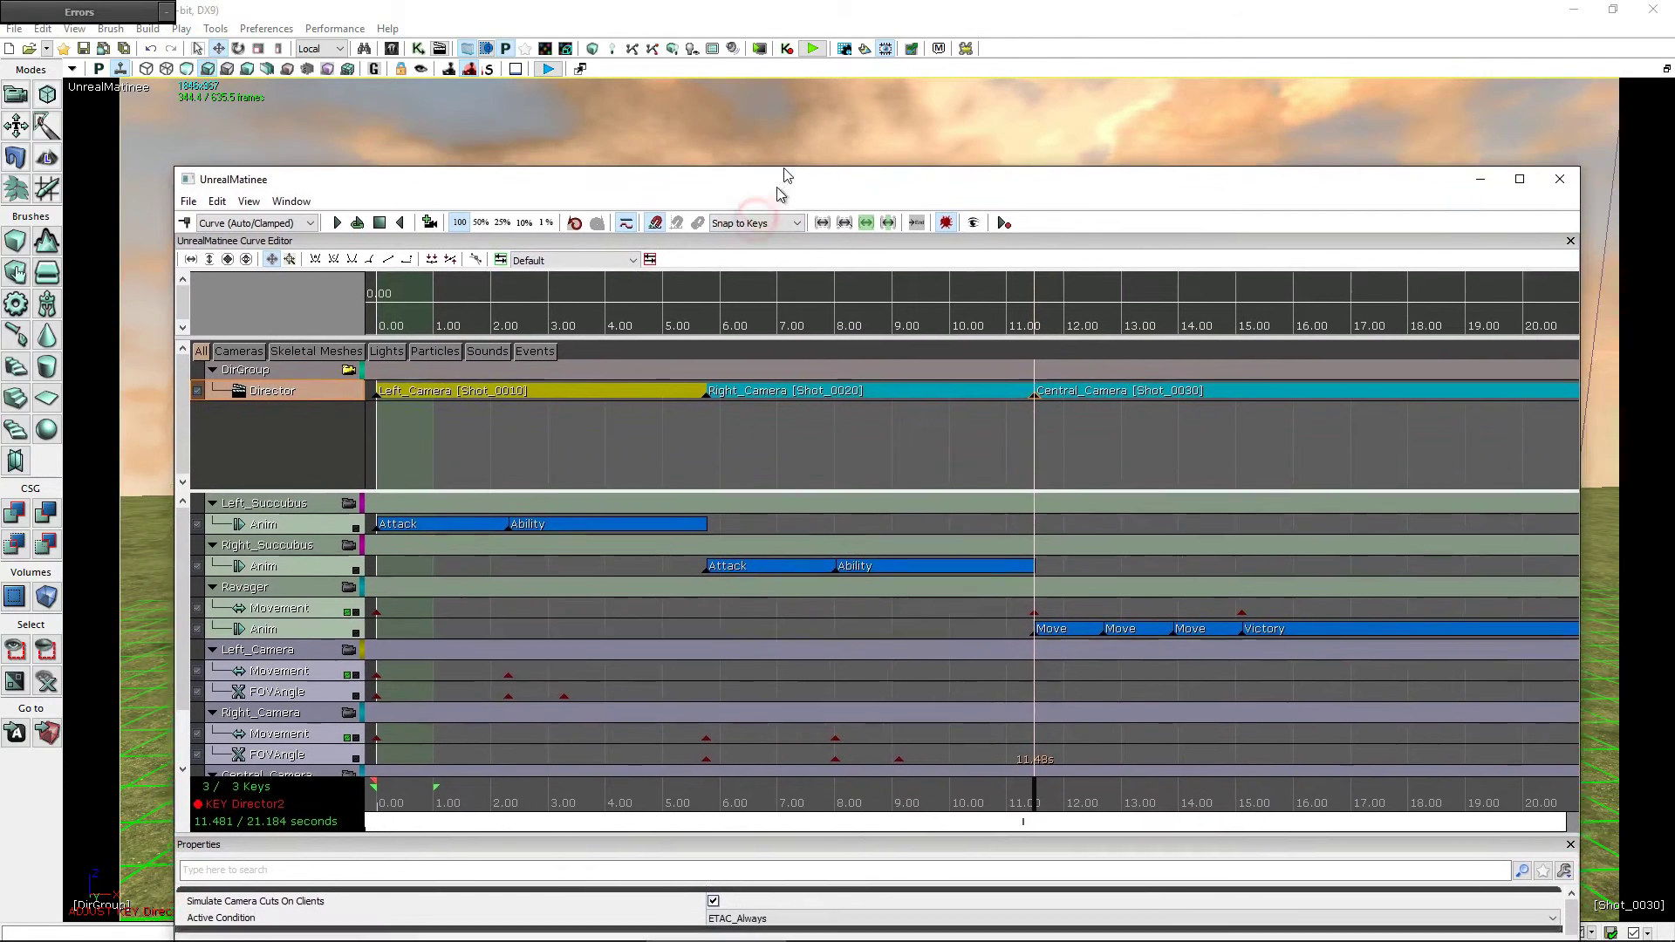
pyautogui.moveTo(757, 227); pyautogui.dragTo(789, 142)
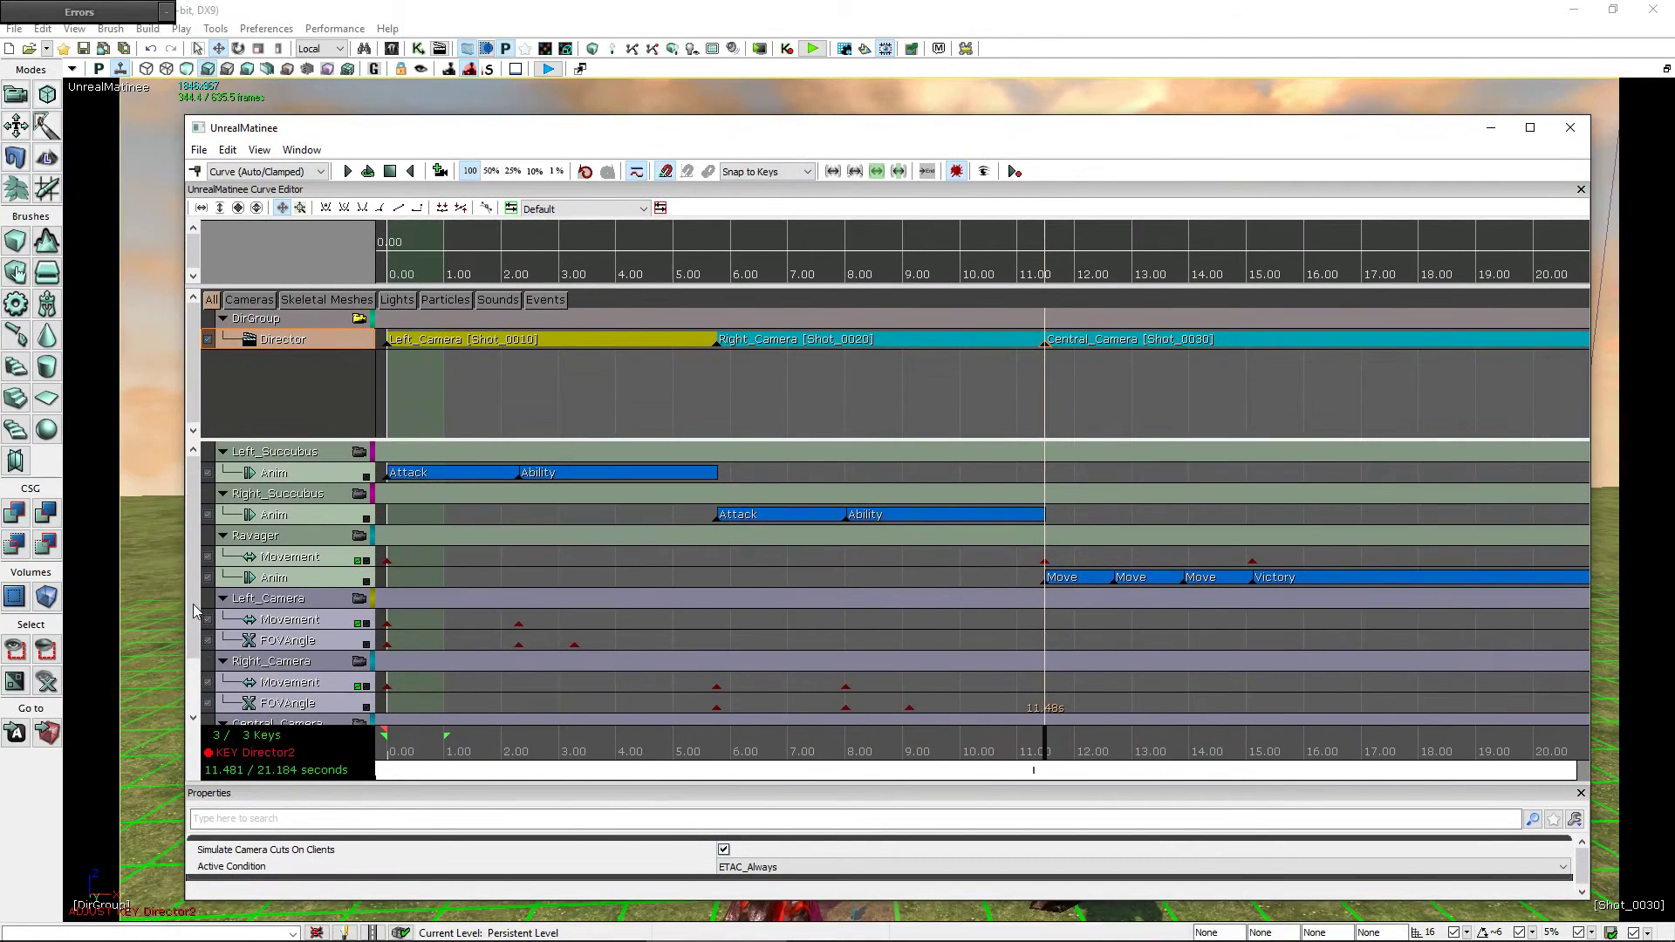
# - Change the Central_Camera group colour from teal to orange
pyautogui.moveTo(194, 611); pyautogui.dragTo(193, 664)
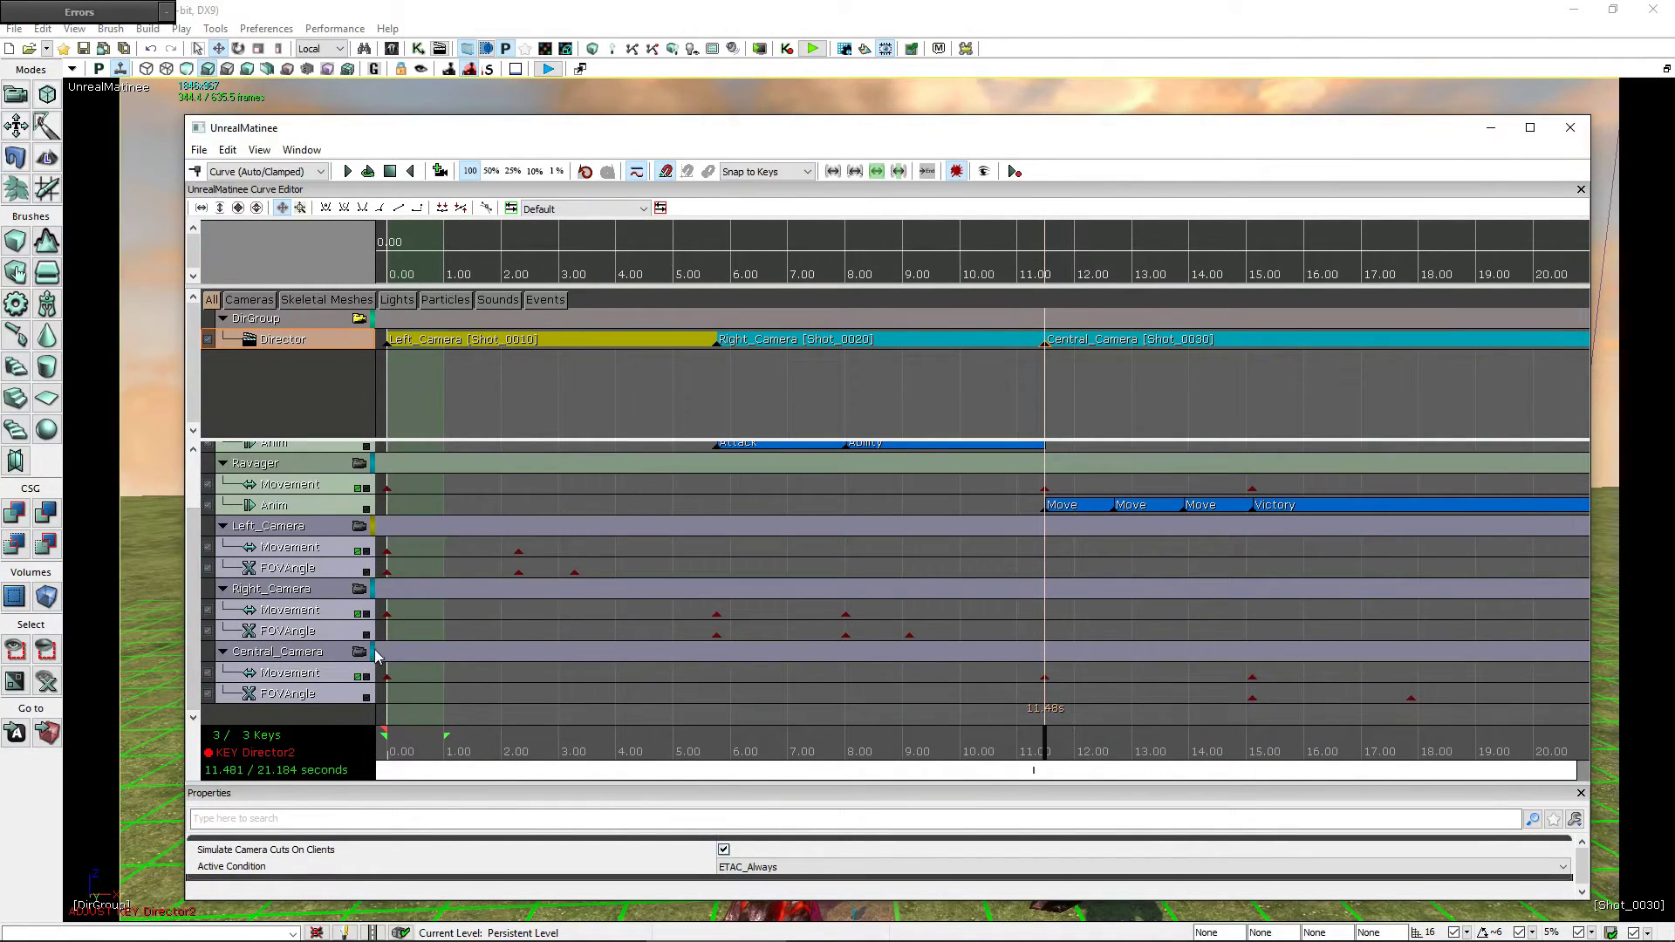
pyautogui.click(376, 656)
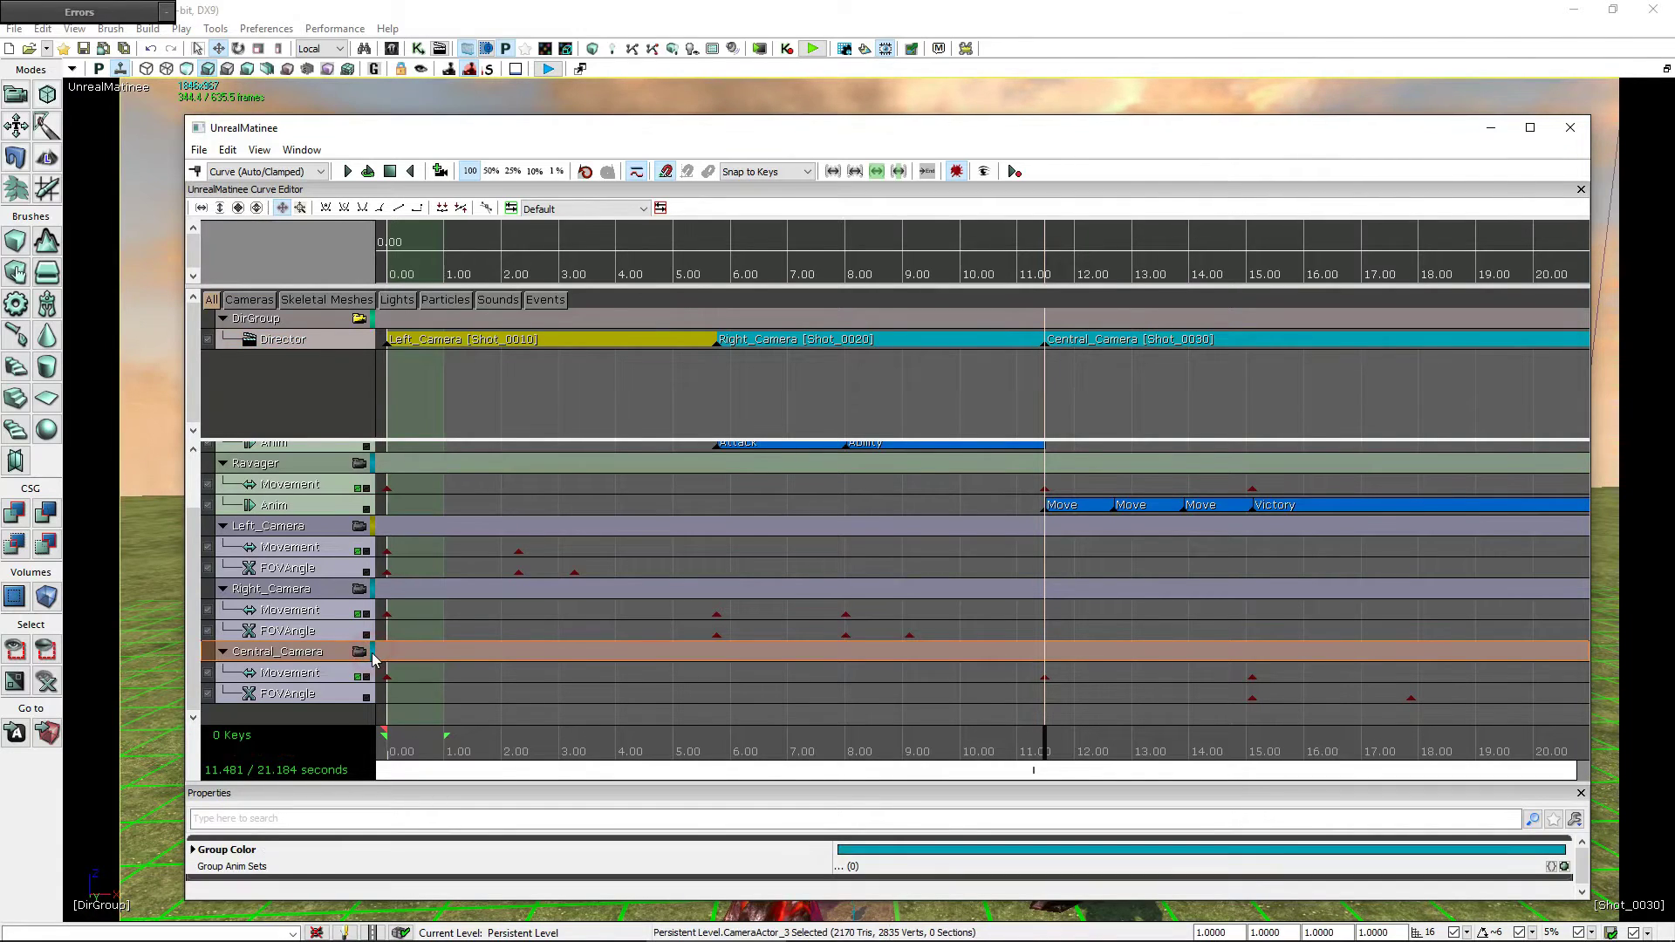
pyautogui.click(859, 850)
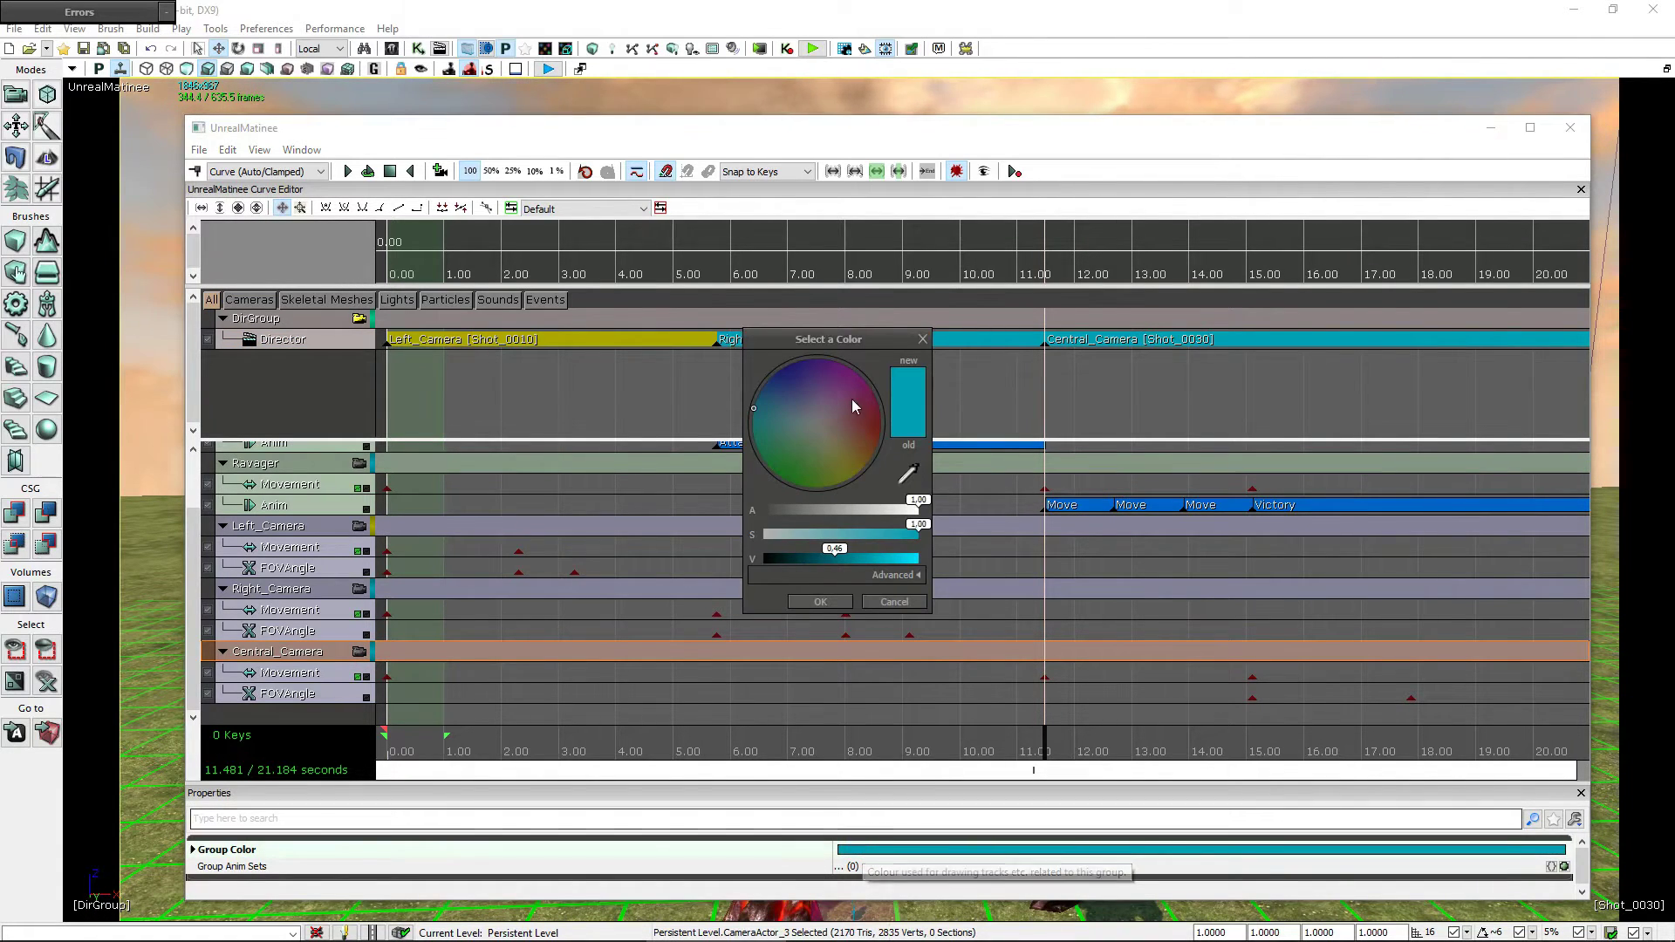
pyautogui.click(880, 431)
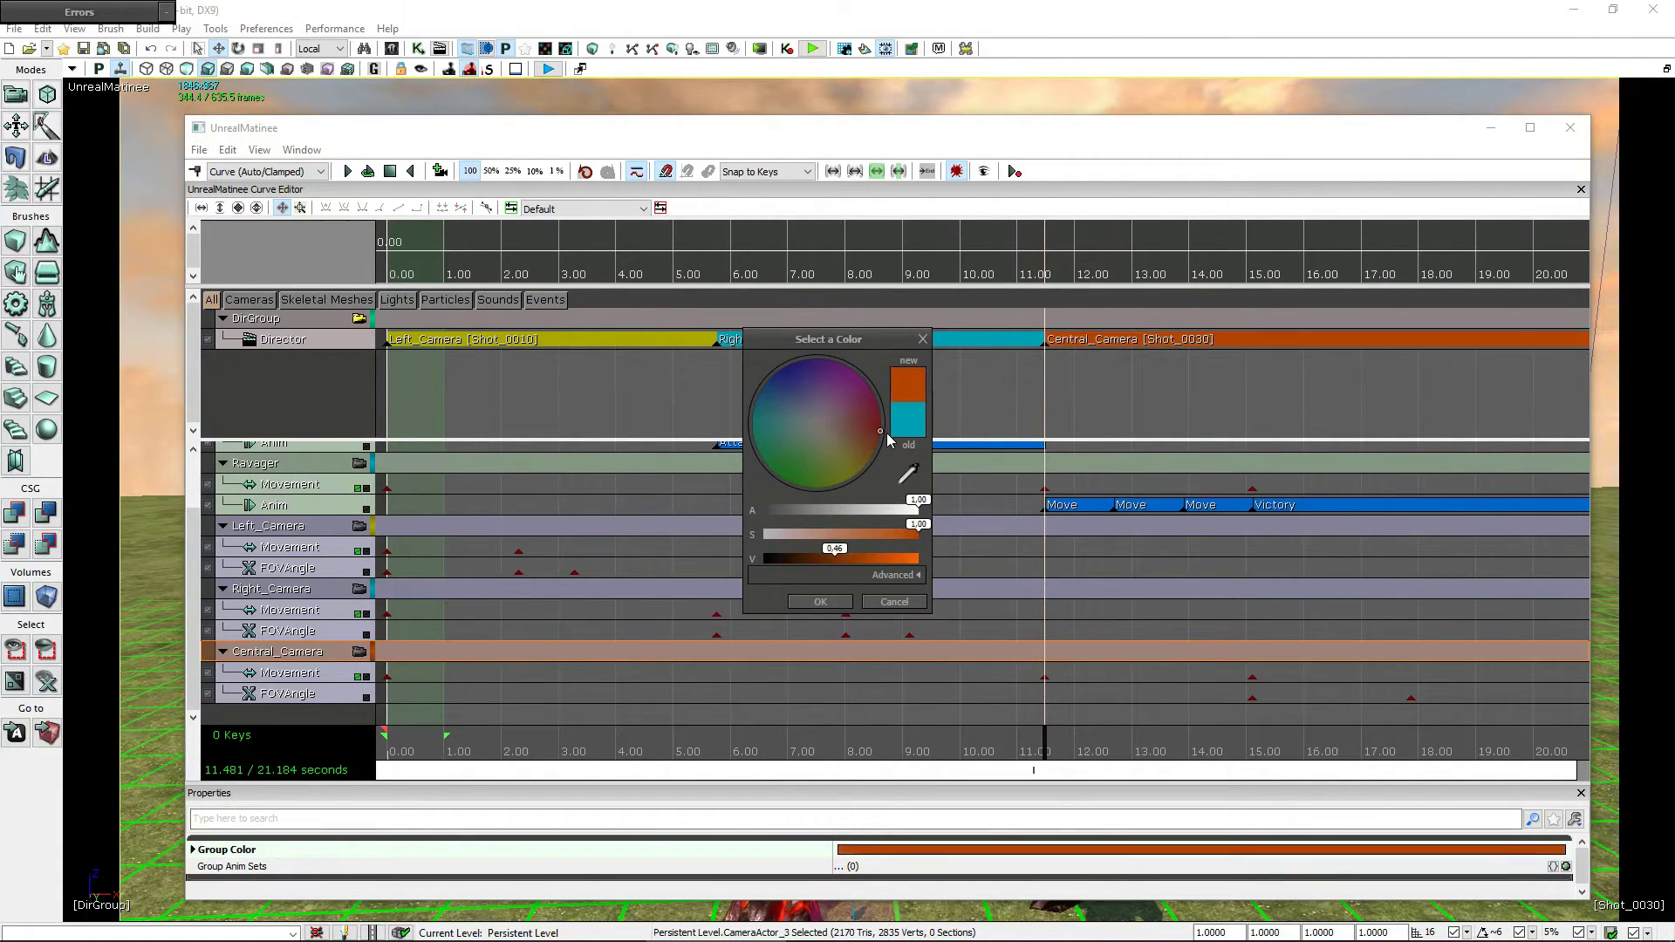
pyautogui.click(822, 602)
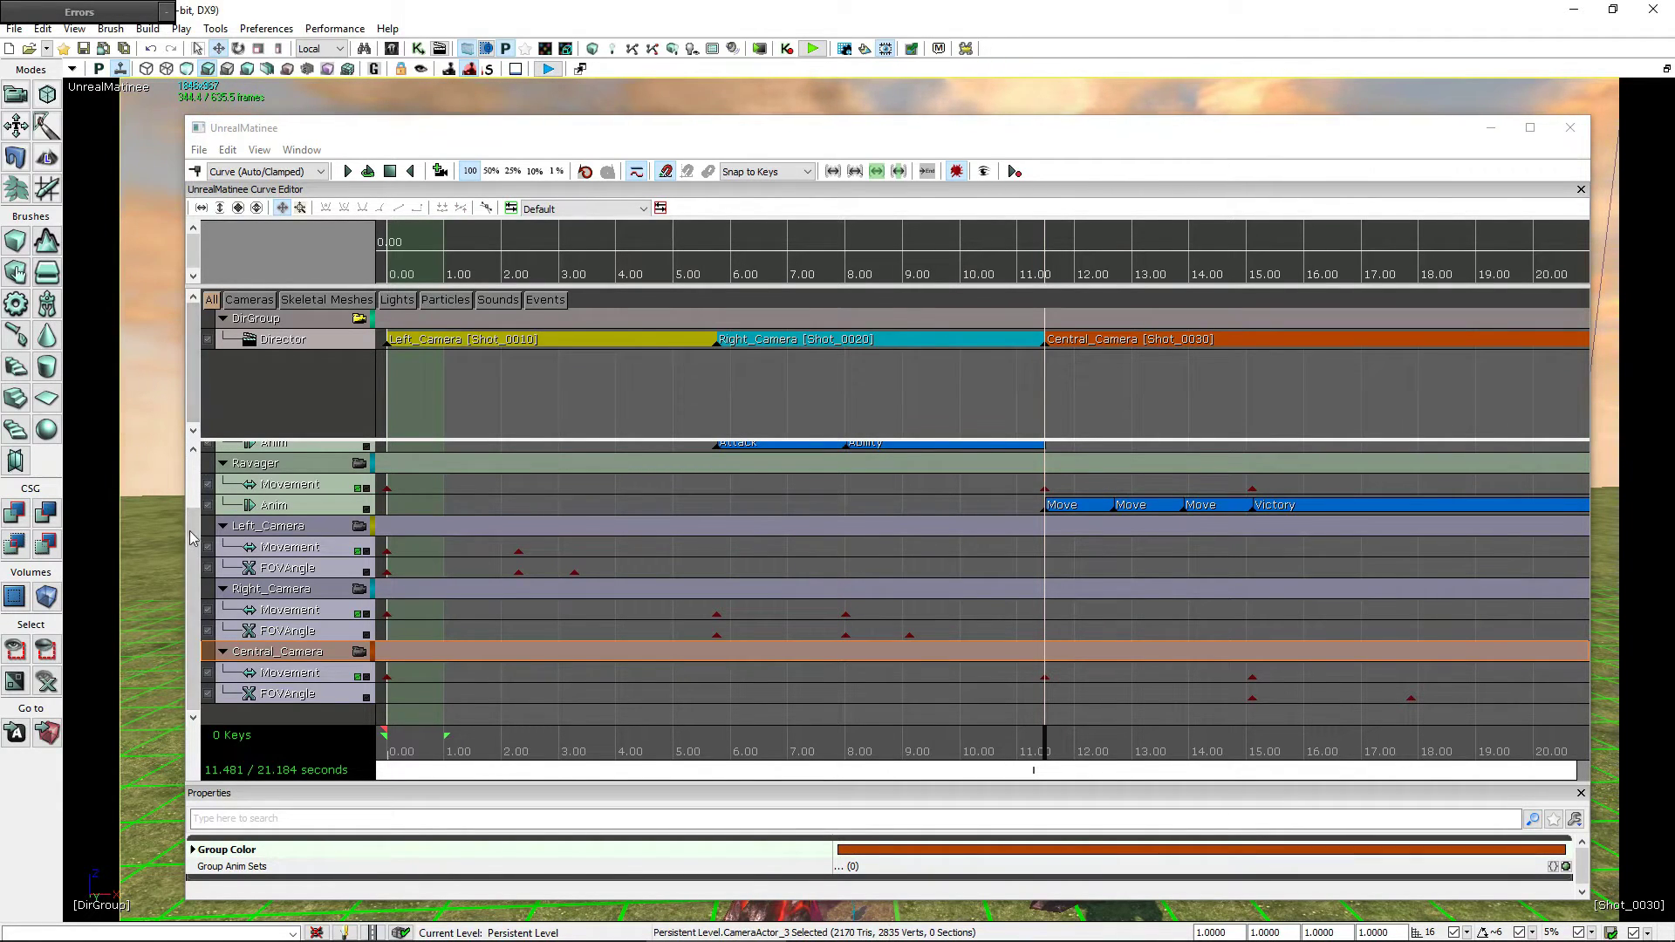
pyautogui.moveTo(192, 538); pyautogui.dragTo(192, 485)
pyautogui.click(312, 344)
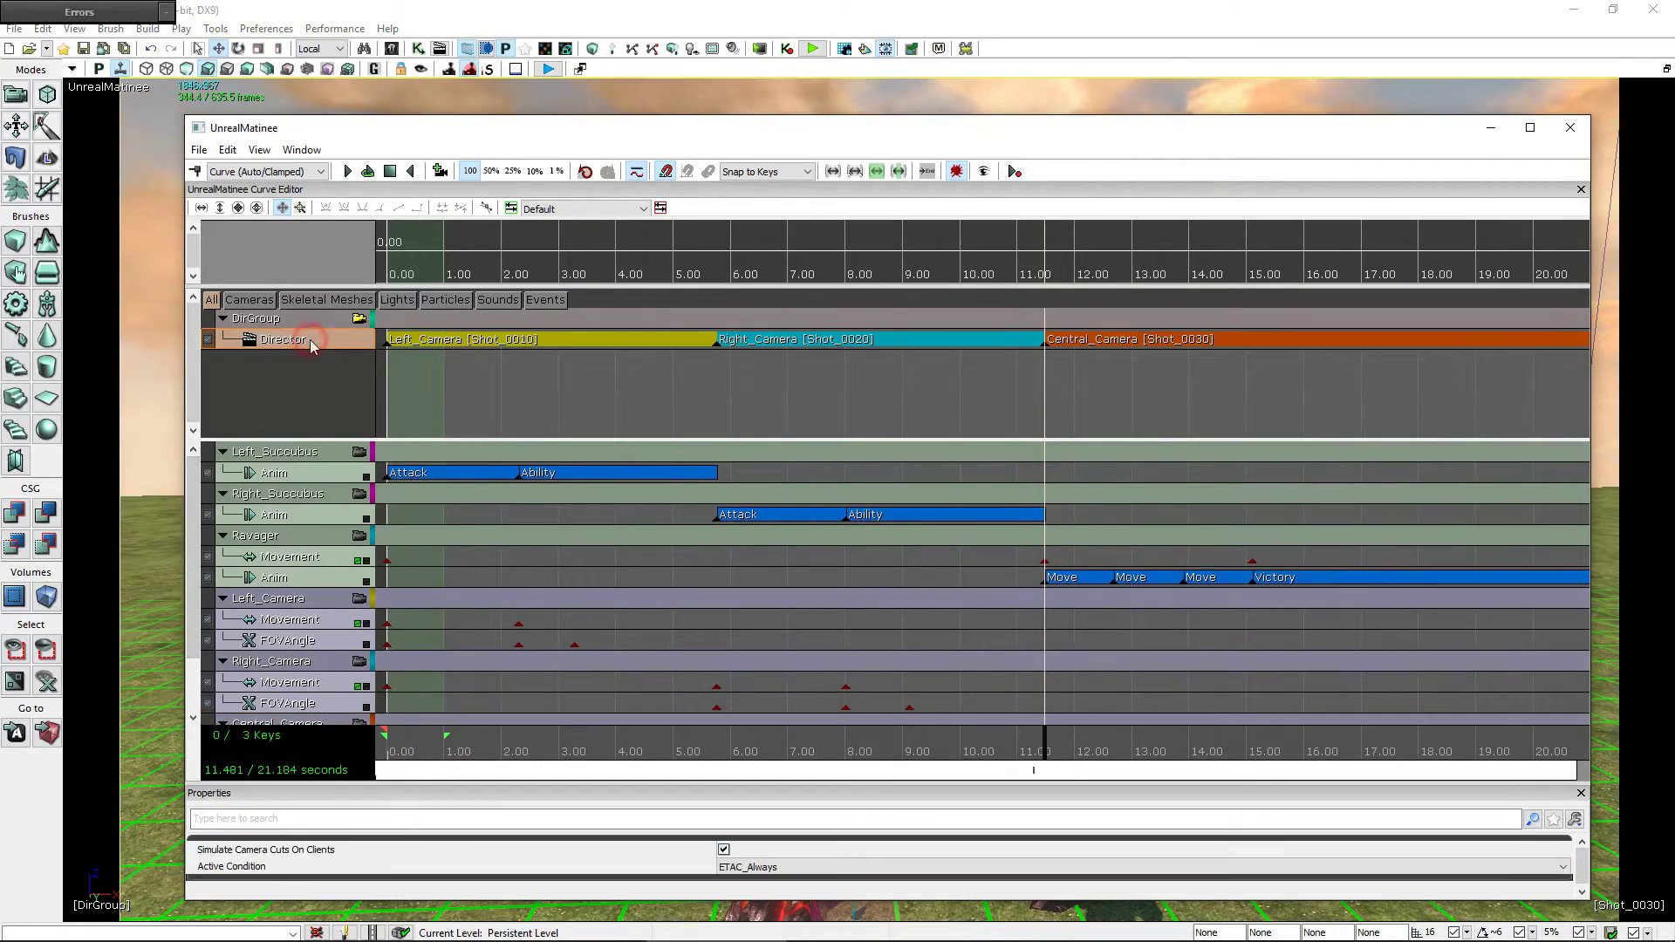
pyautogui.moveTo(1081, 129); pyautogui.dragTo(1053, 822)
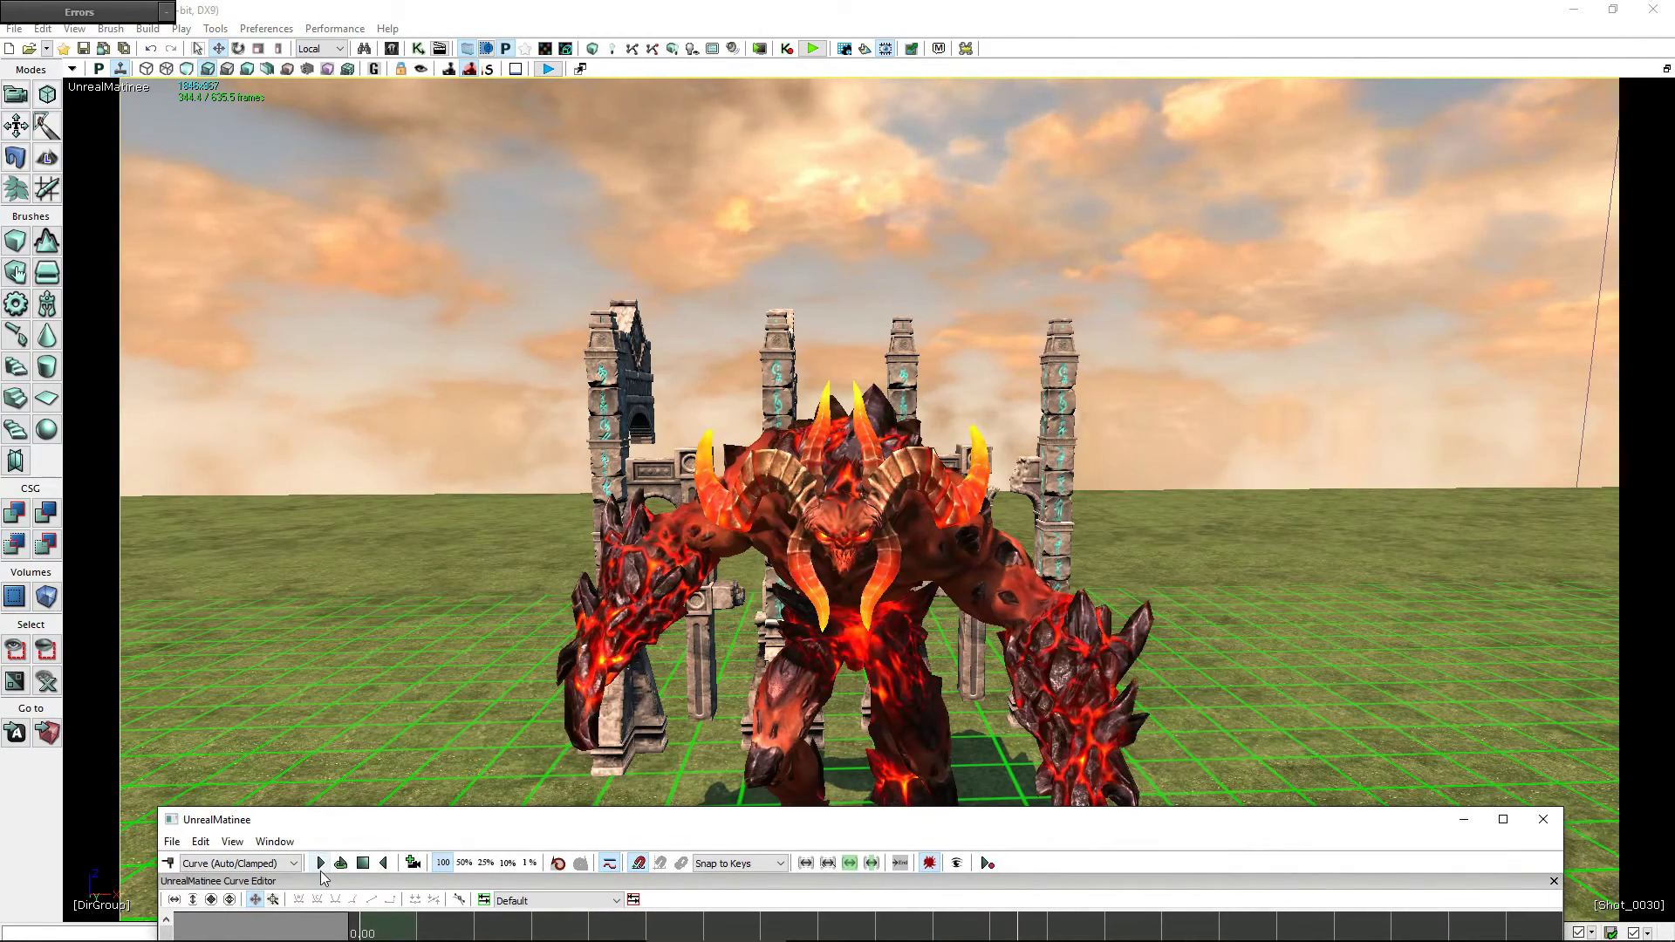
pyautogui.click(320, 865)
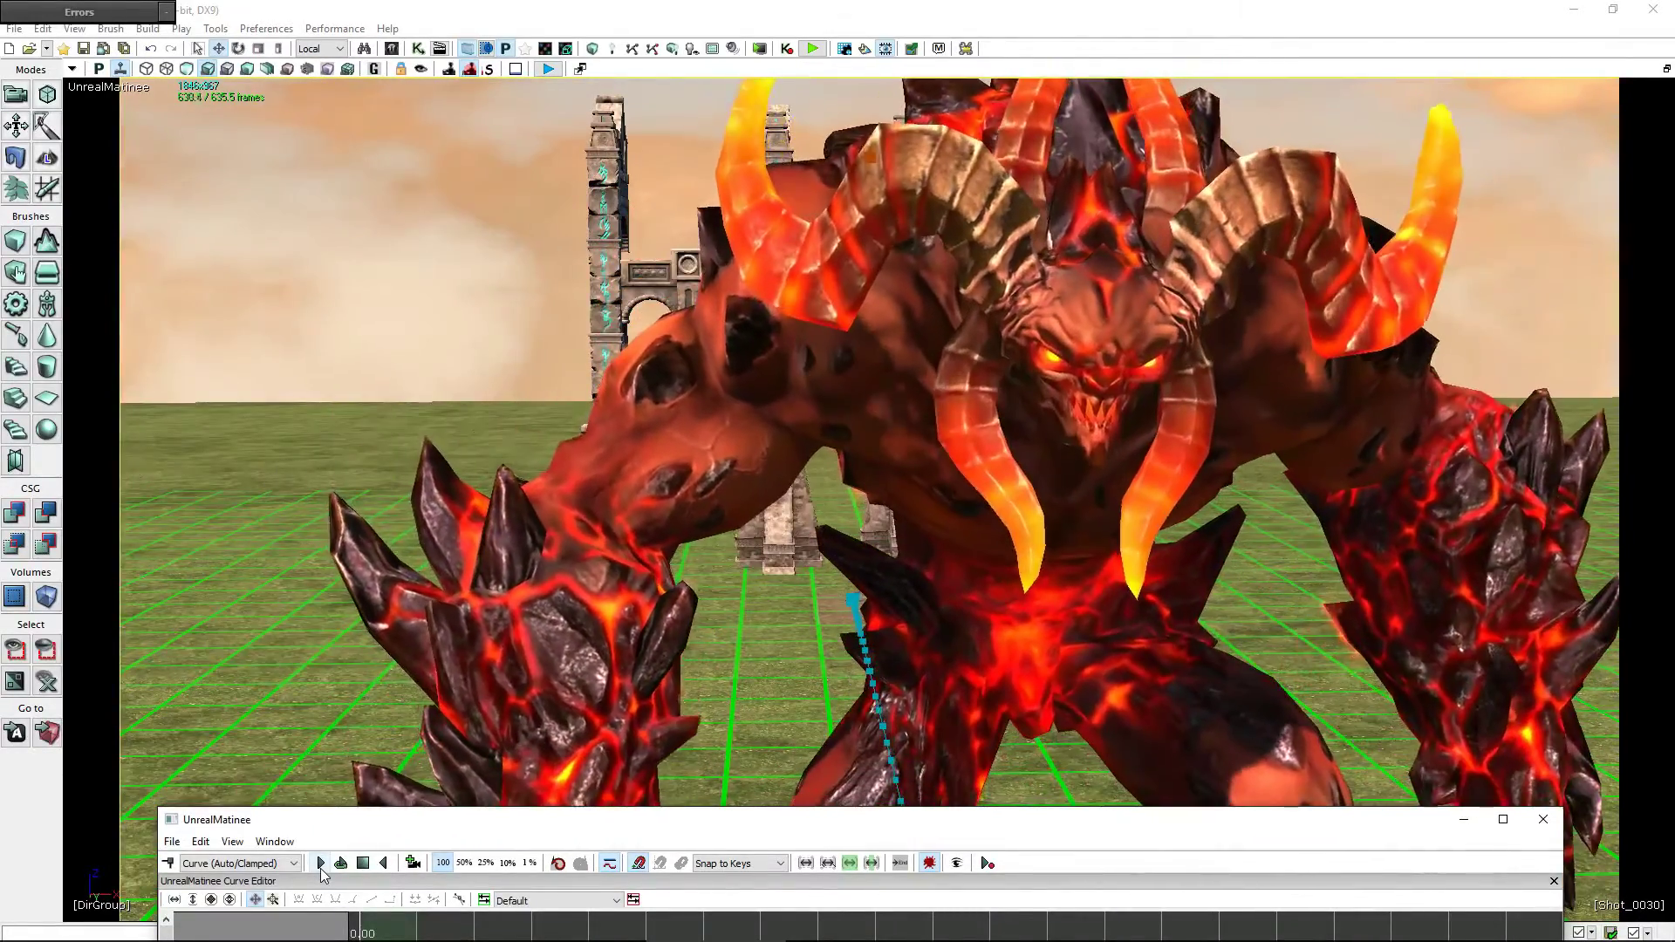
pyautogui.click(361, 864)
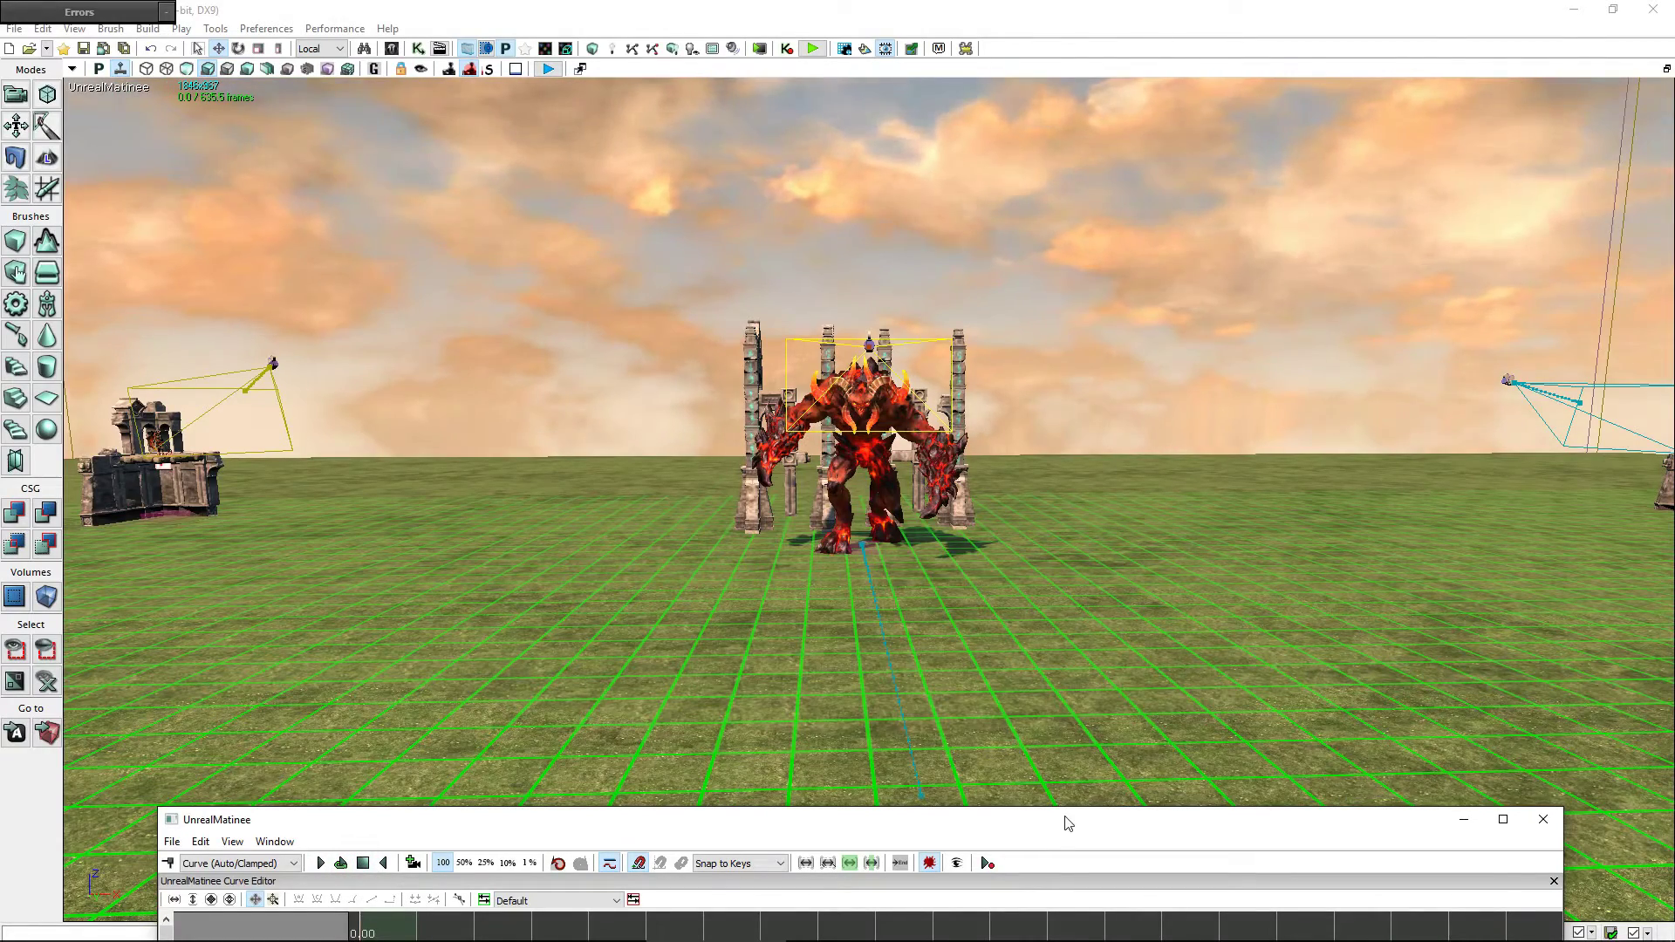
pyautogui.moveTo(1072, 824); pyautogui.dragTo(1083, 107)
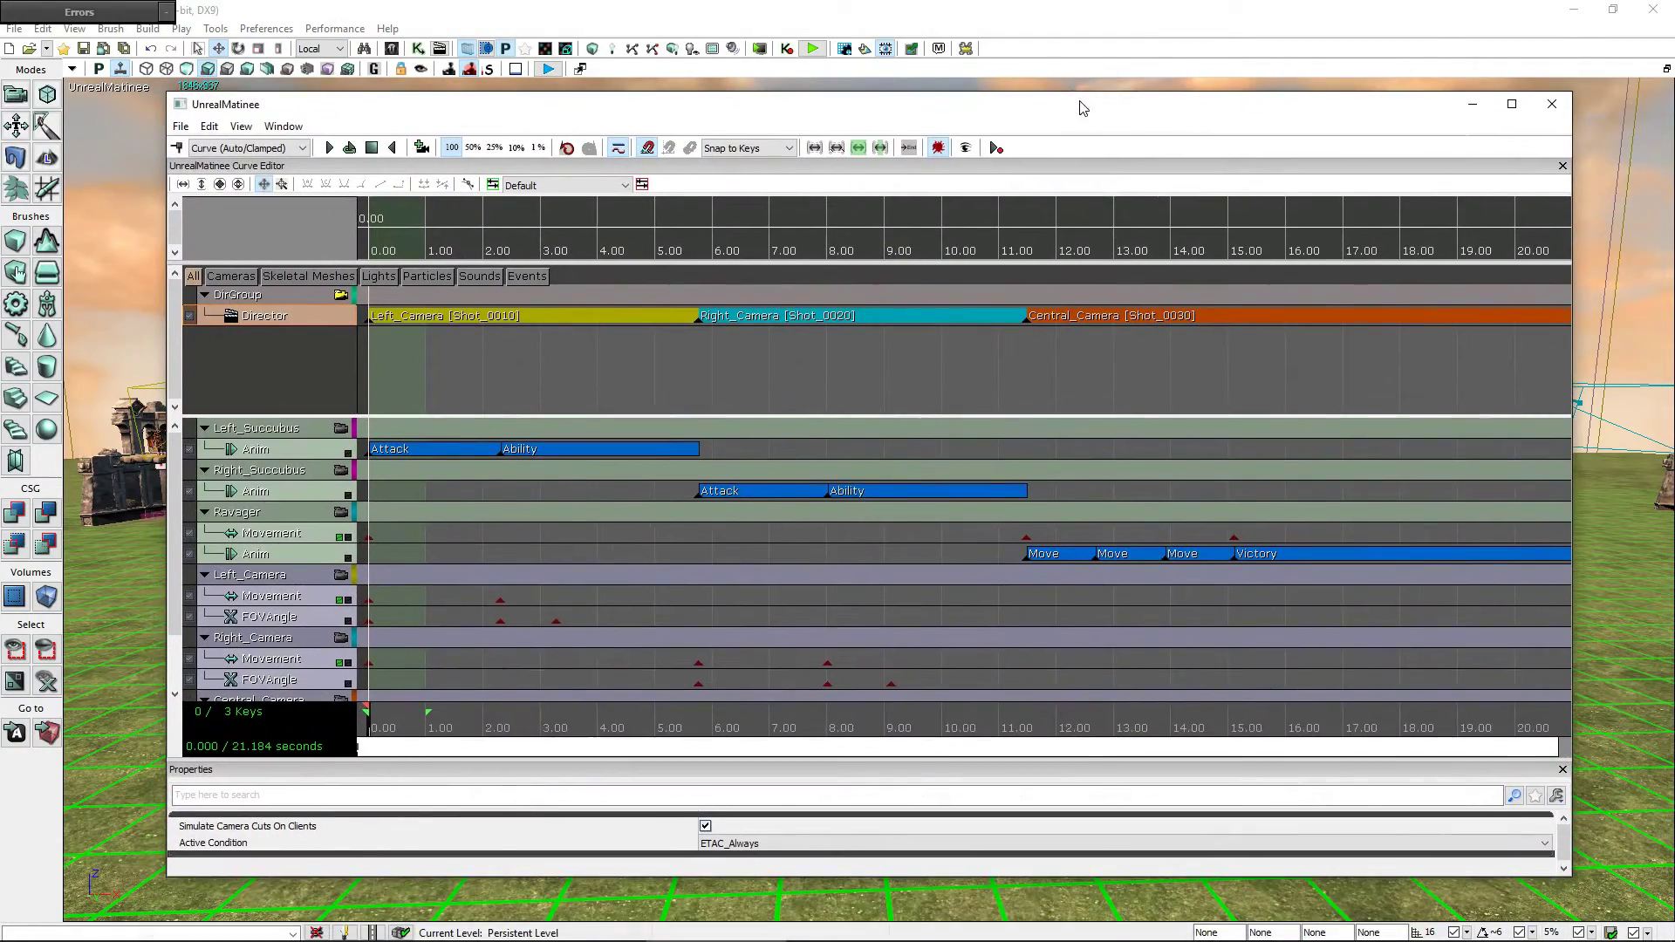
# - Set Central_Camera's last FOVAngle key, near 17.9 seconds, to 90
pyautogui.scroll(-3, 175, 527)
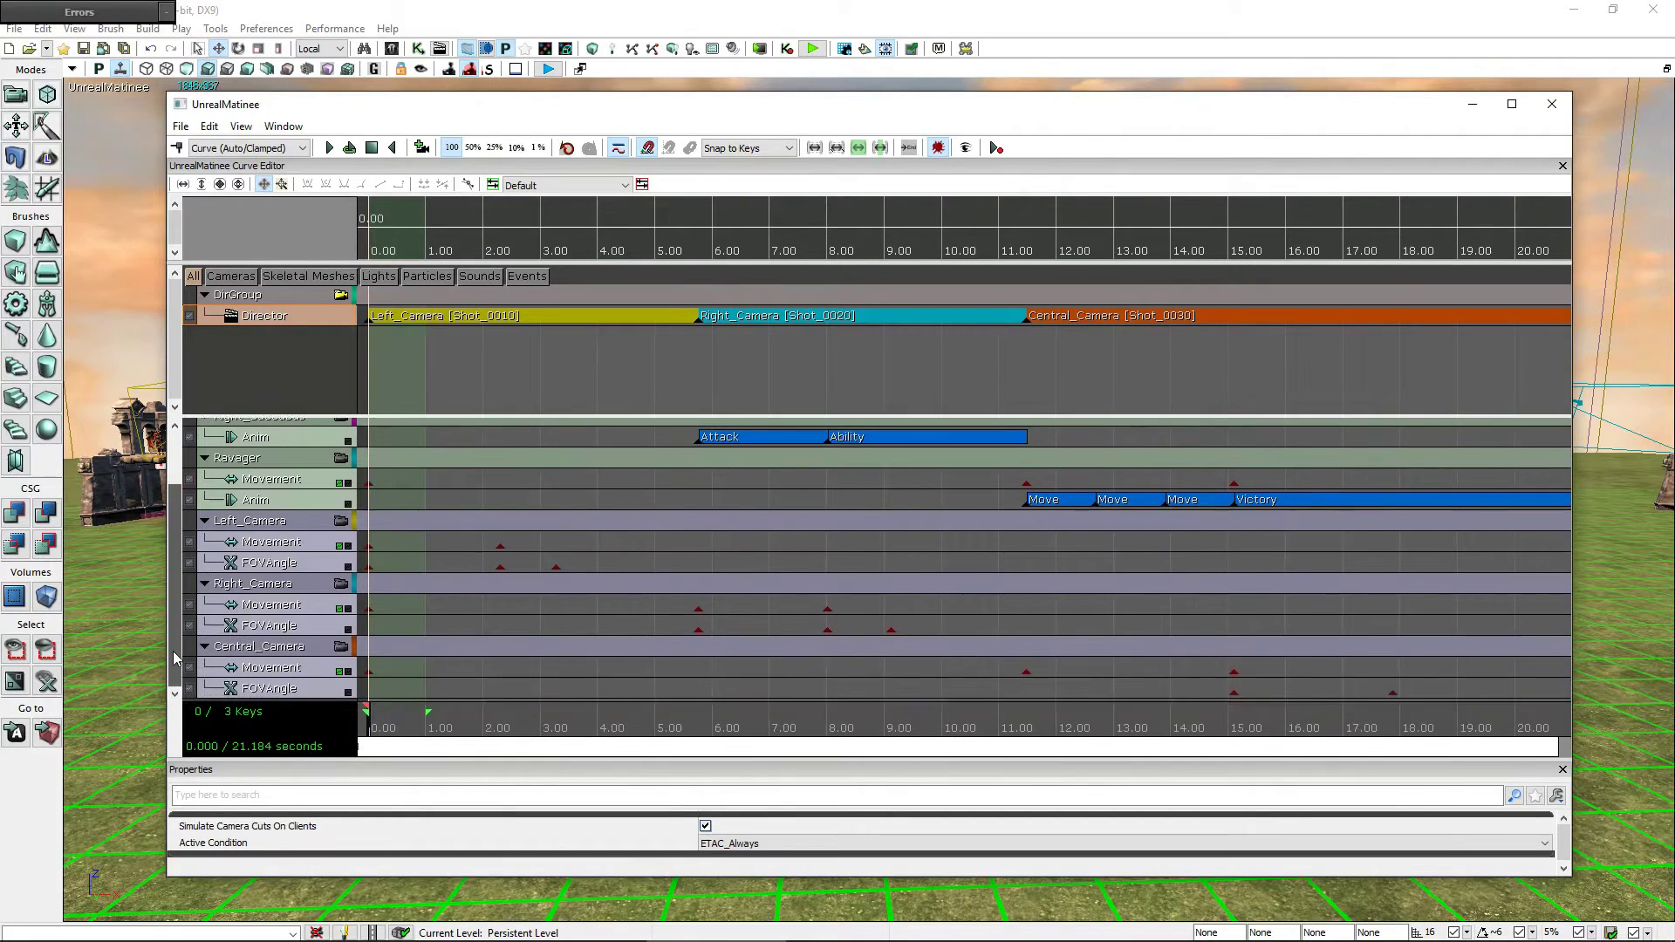
pyautogui.click(307, 671)
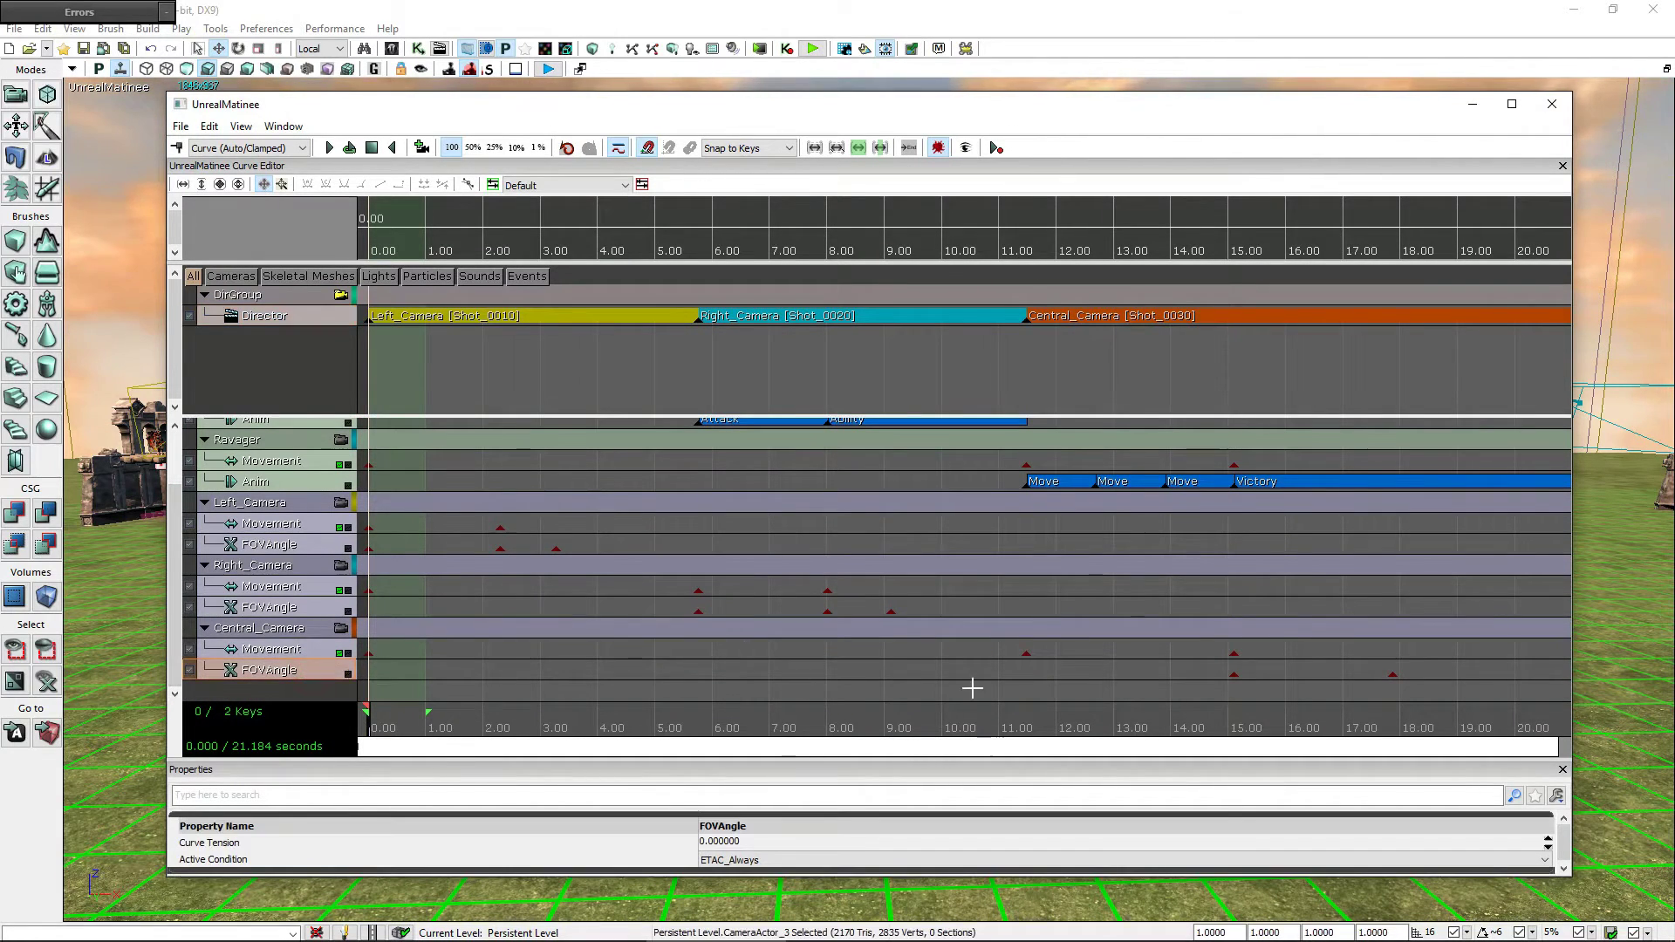
pyautogui.click(1393, 677)
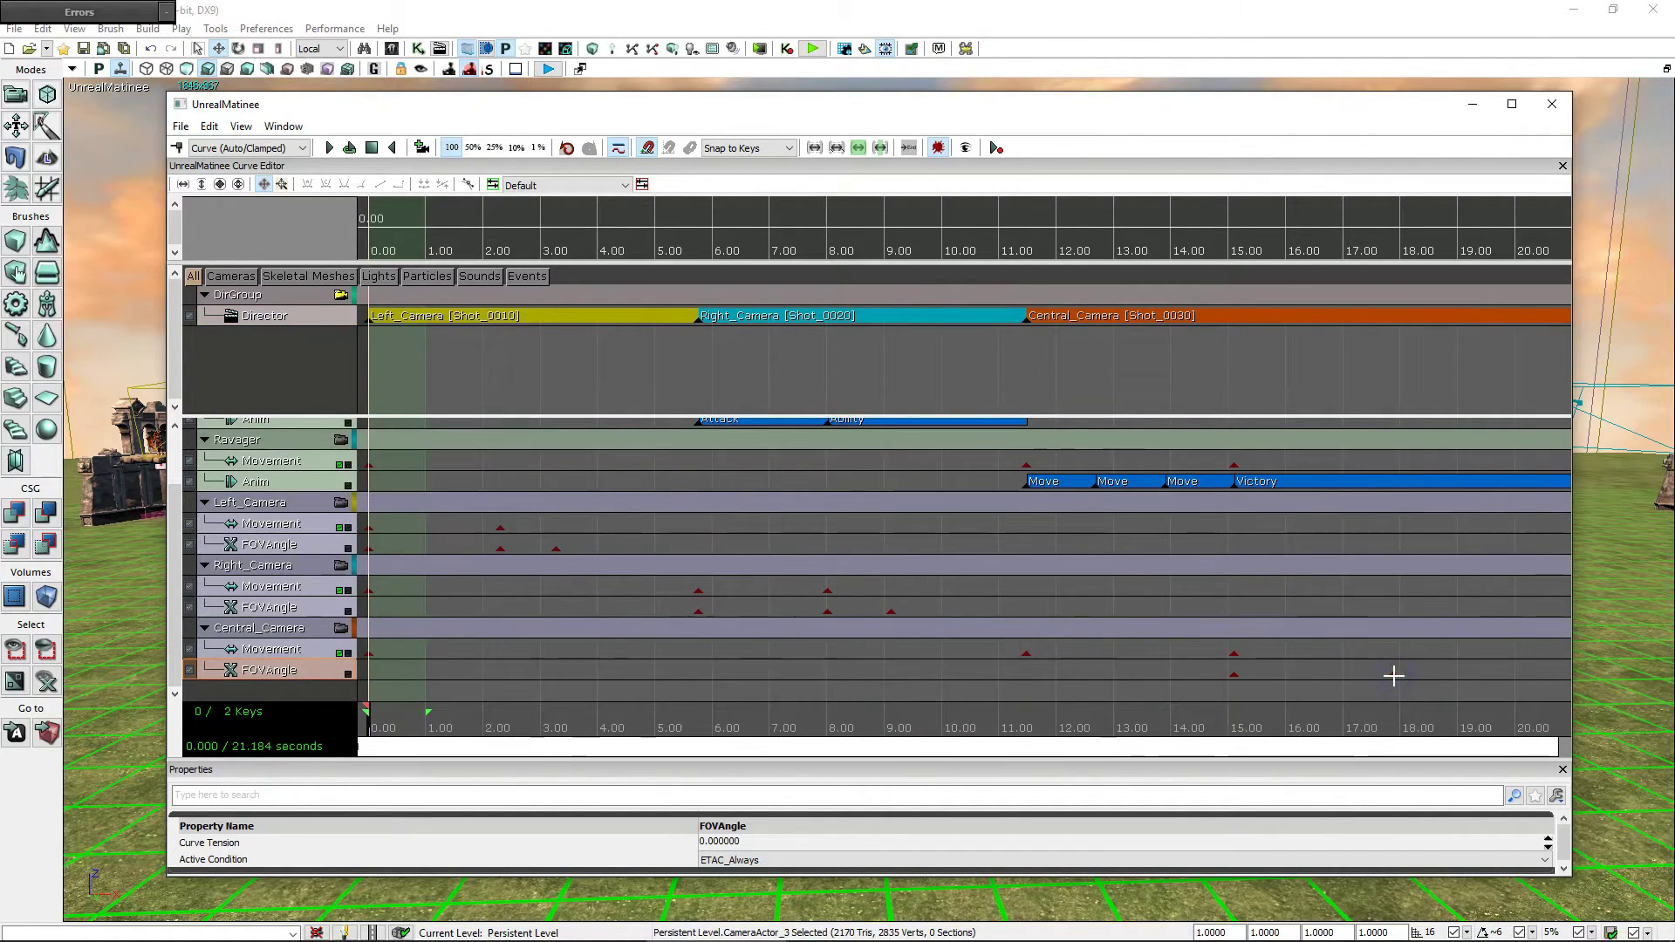
pyautogui.rightClick(1393, 676)
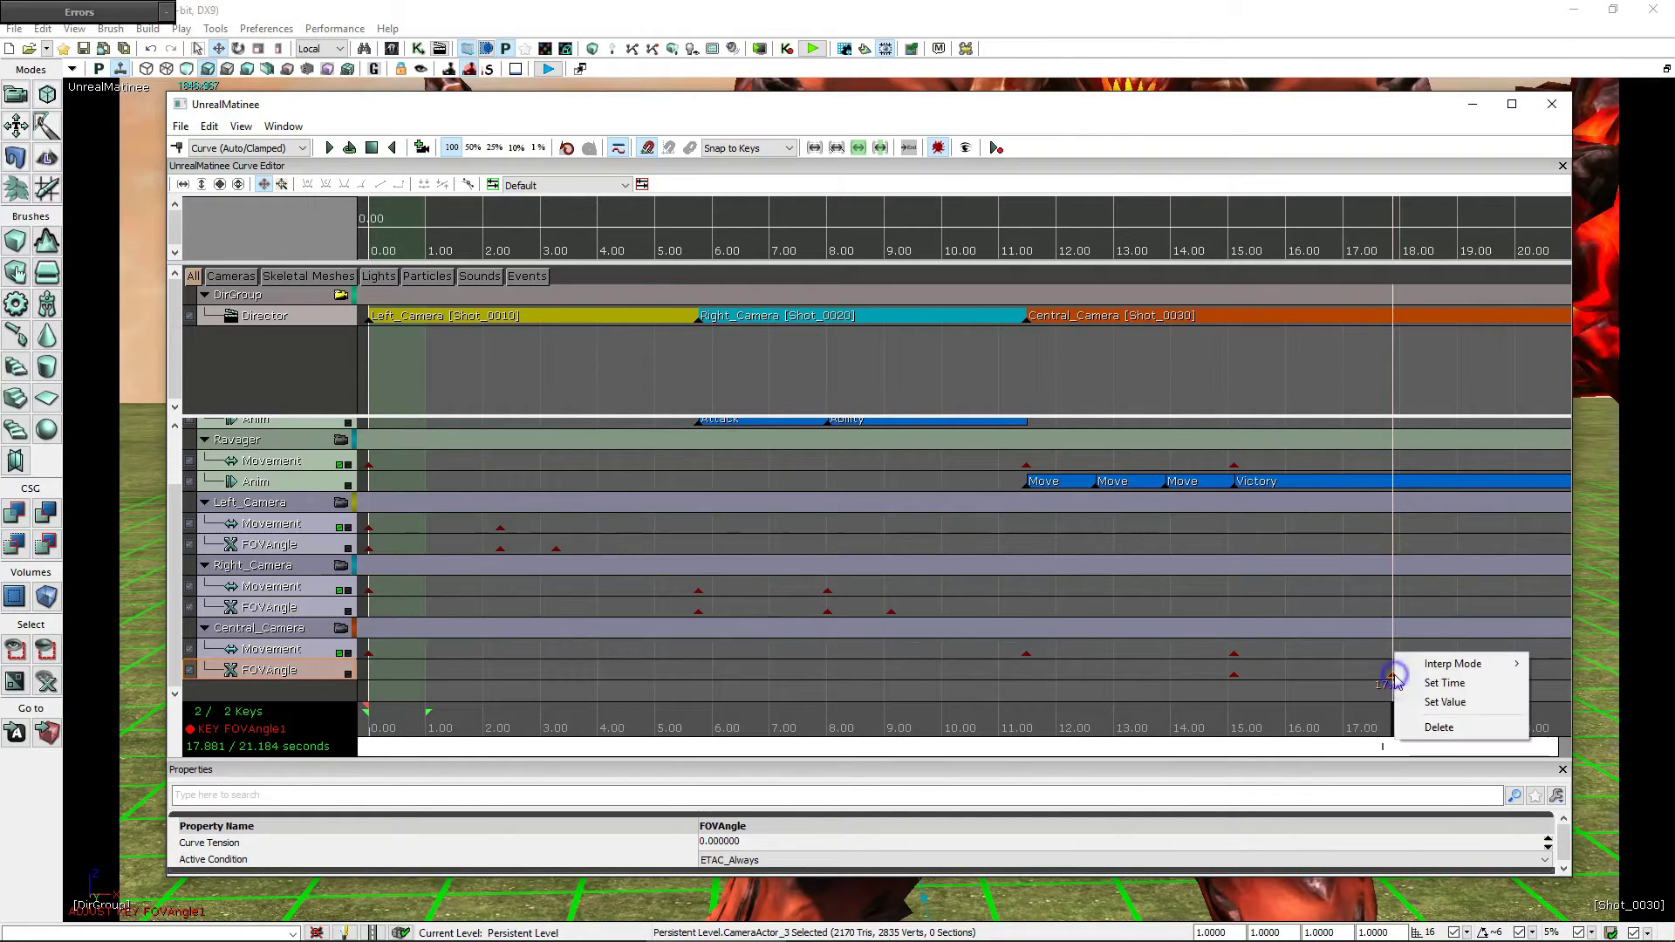
pyautogui.click(1445, 703)
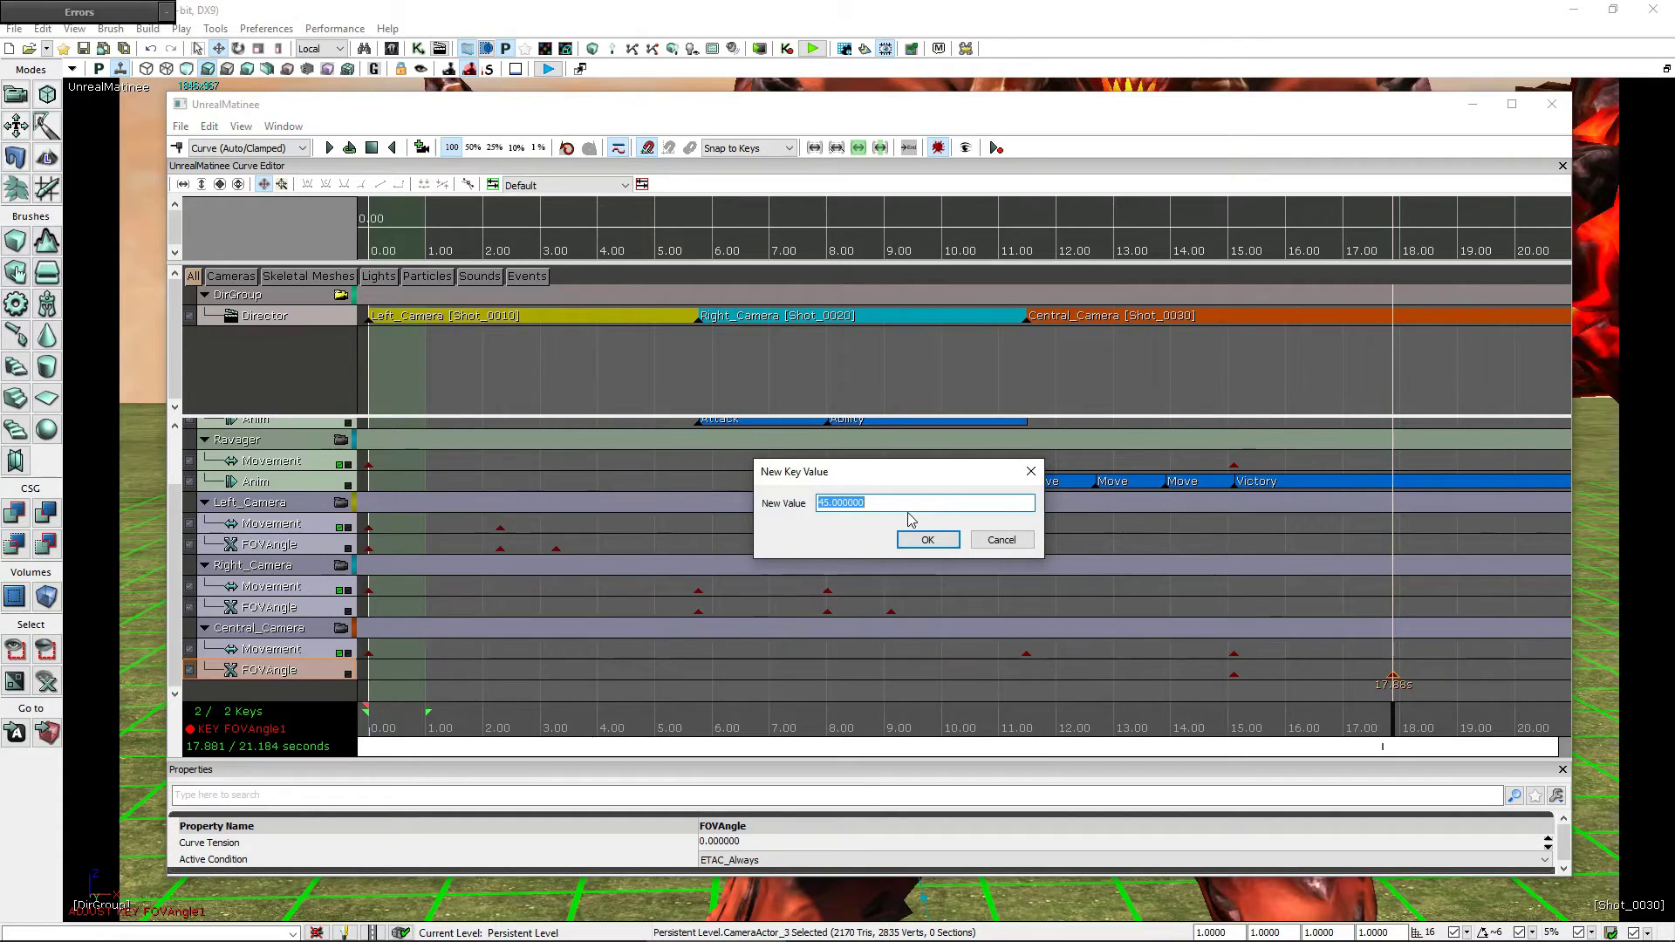
pyautogui.write('90')
pyautogui.press('Return')
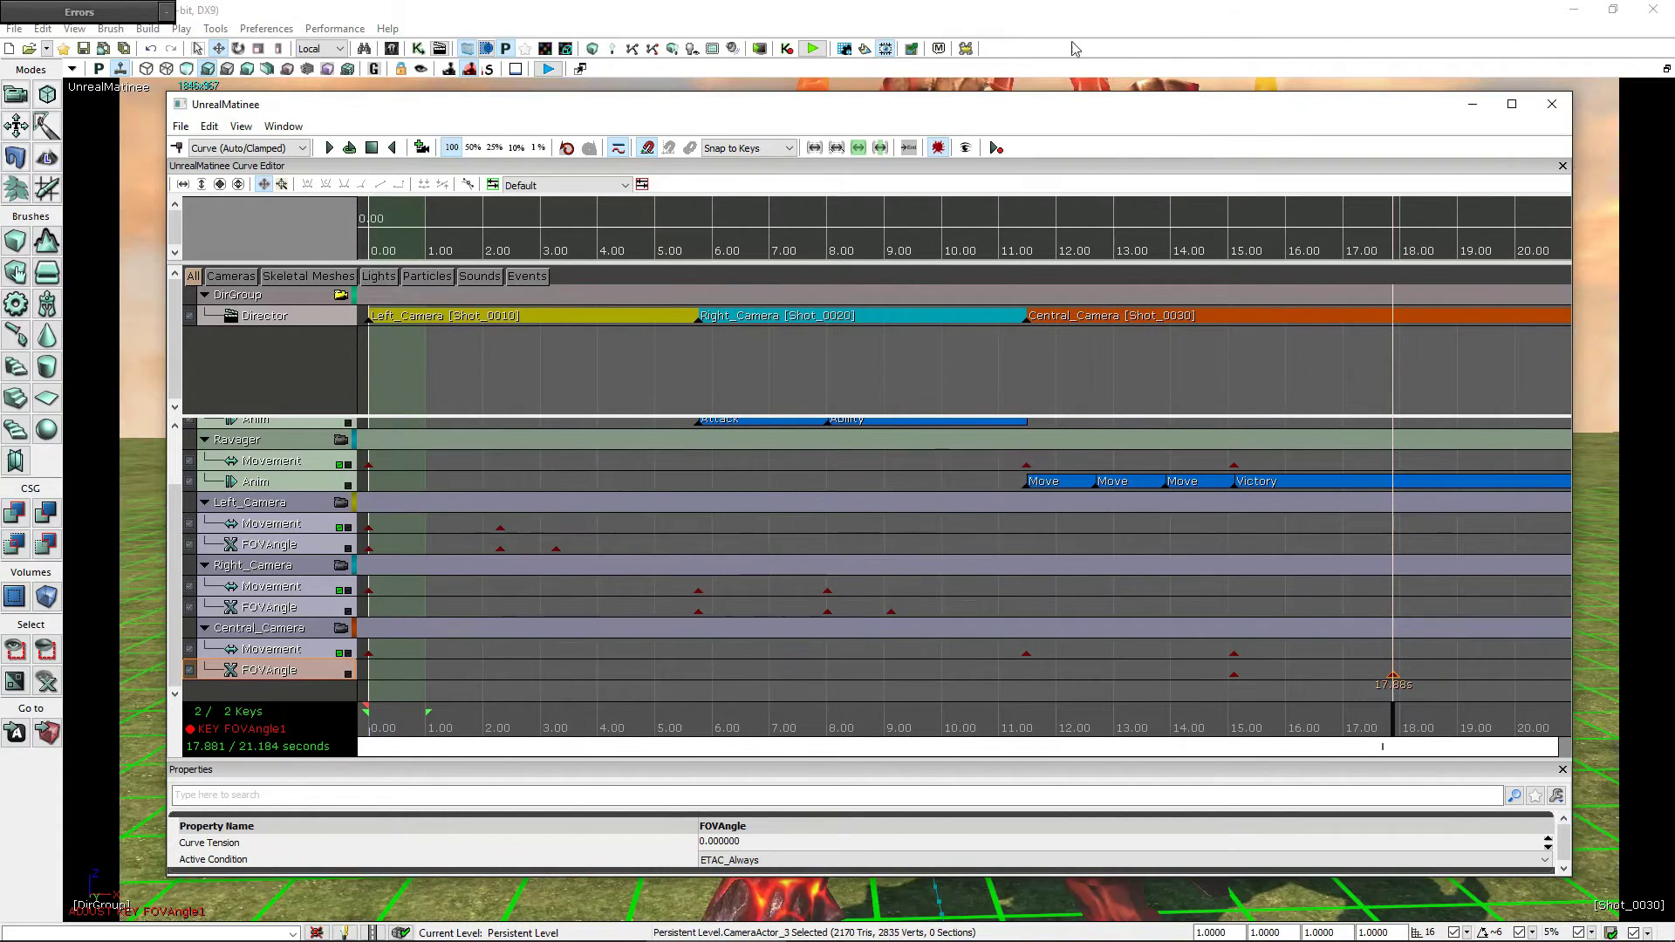
pyautogui.moveTo(1066, 114)
pyautogui.mouseDown()
pyautogui.moveTo(1038, 773)
pyautogui.moveTo(1028, 179)
pyautogui.mouseUp()
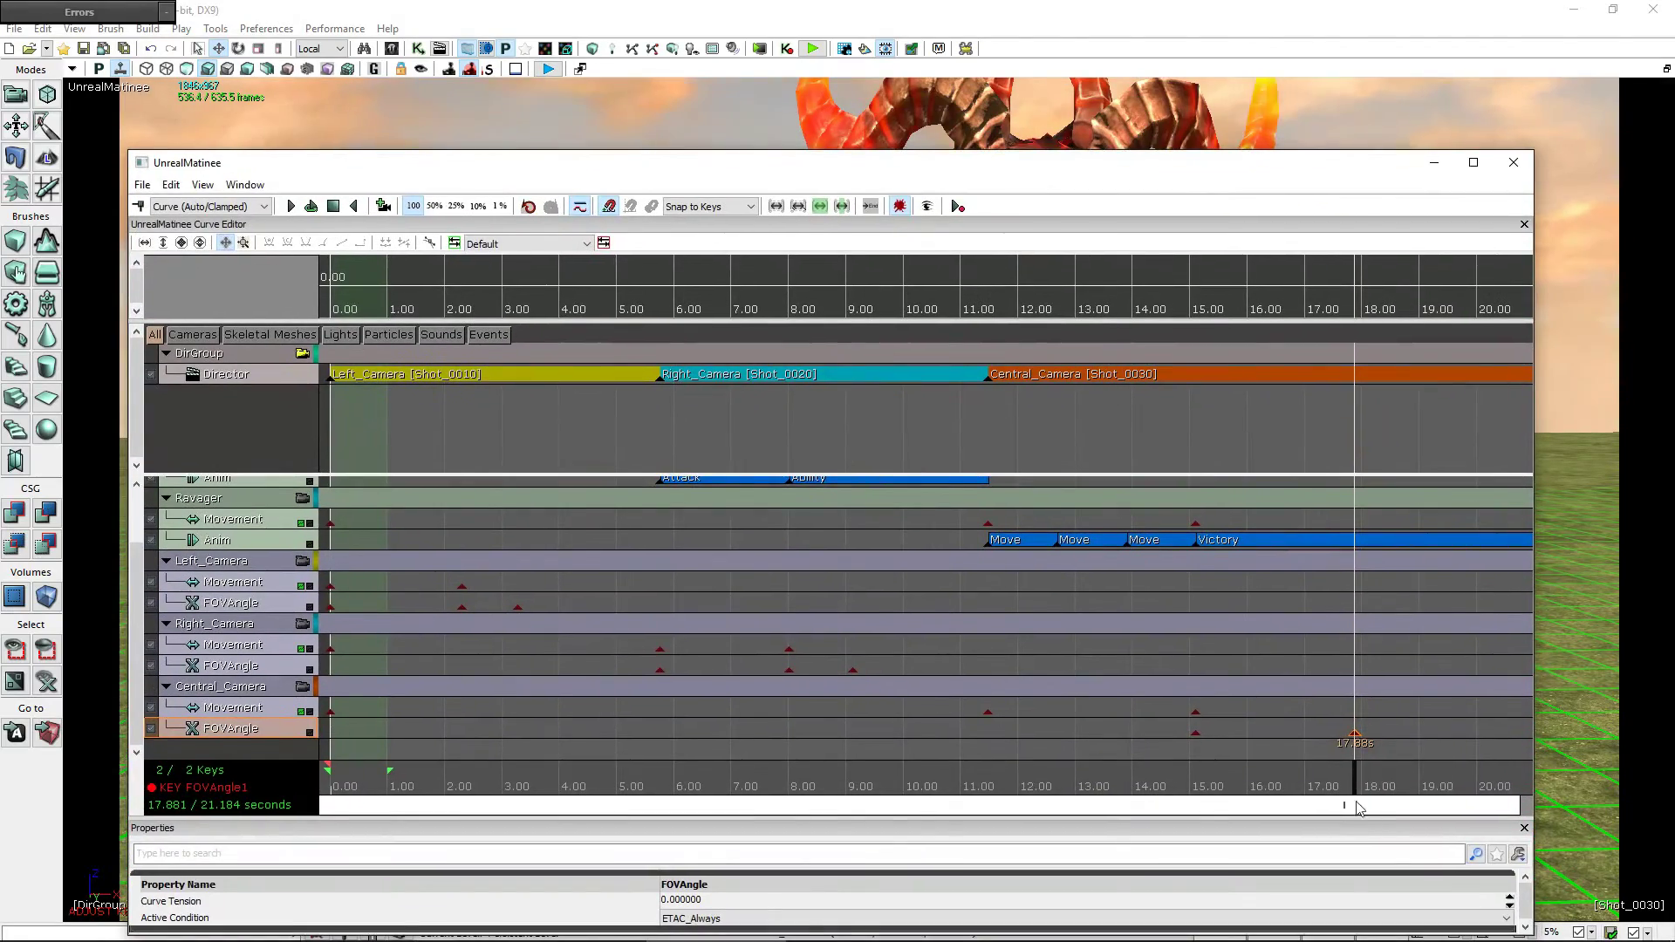
pyautogui.moveTo(1008, 172); pyautogui.dragTo(1123, 760)
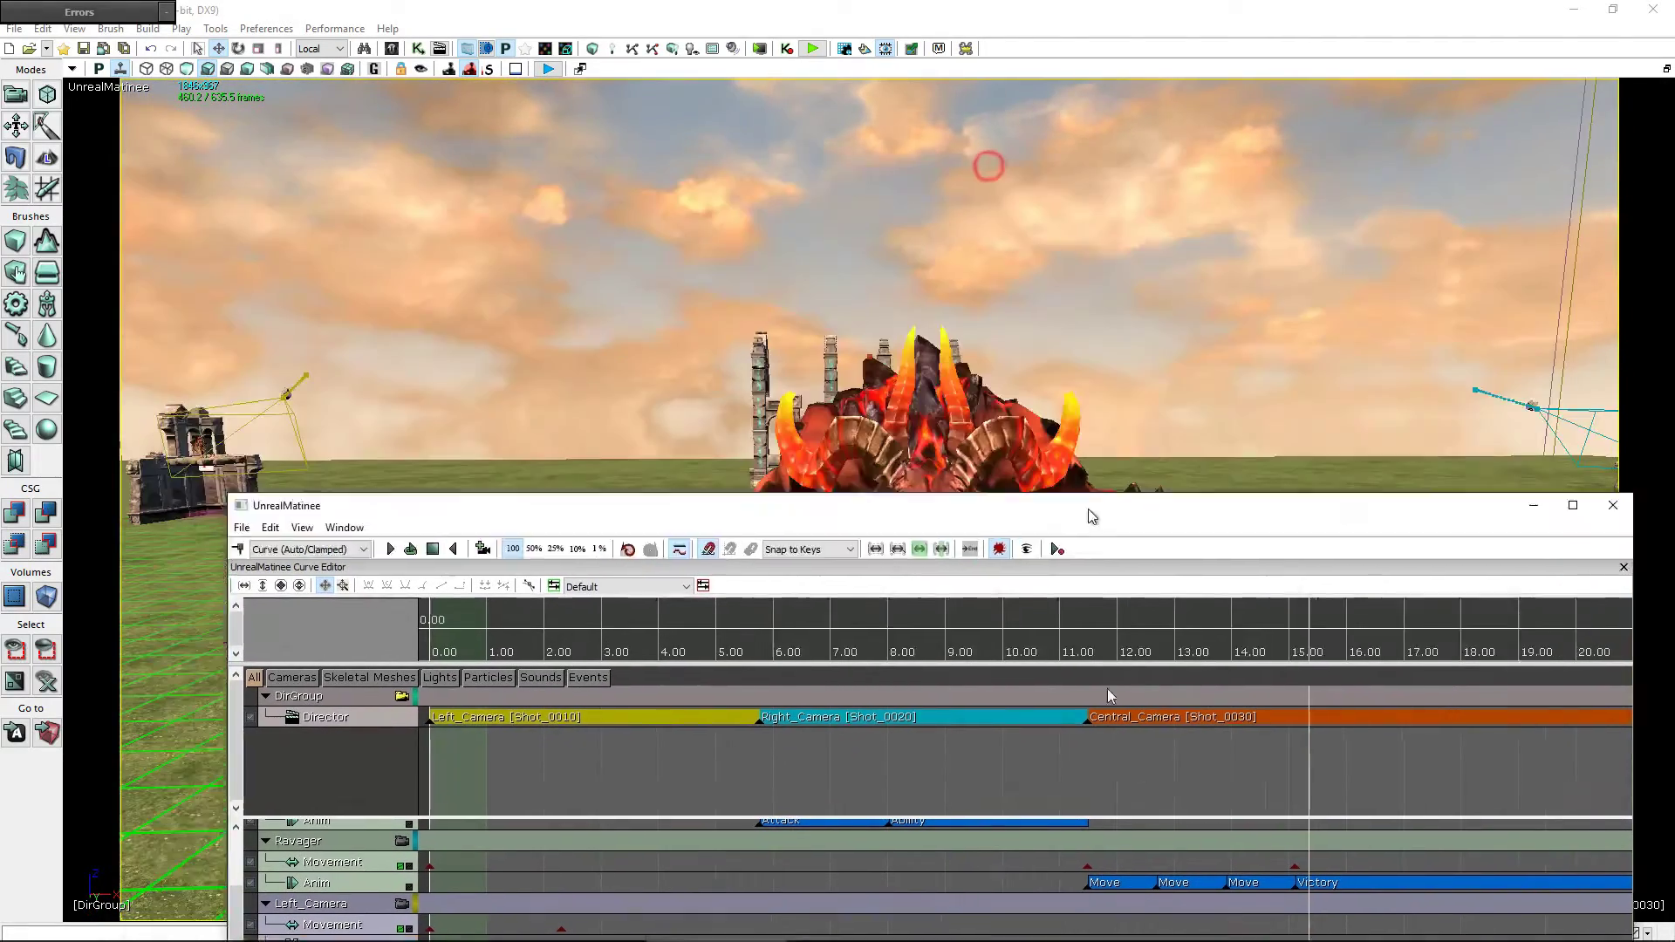
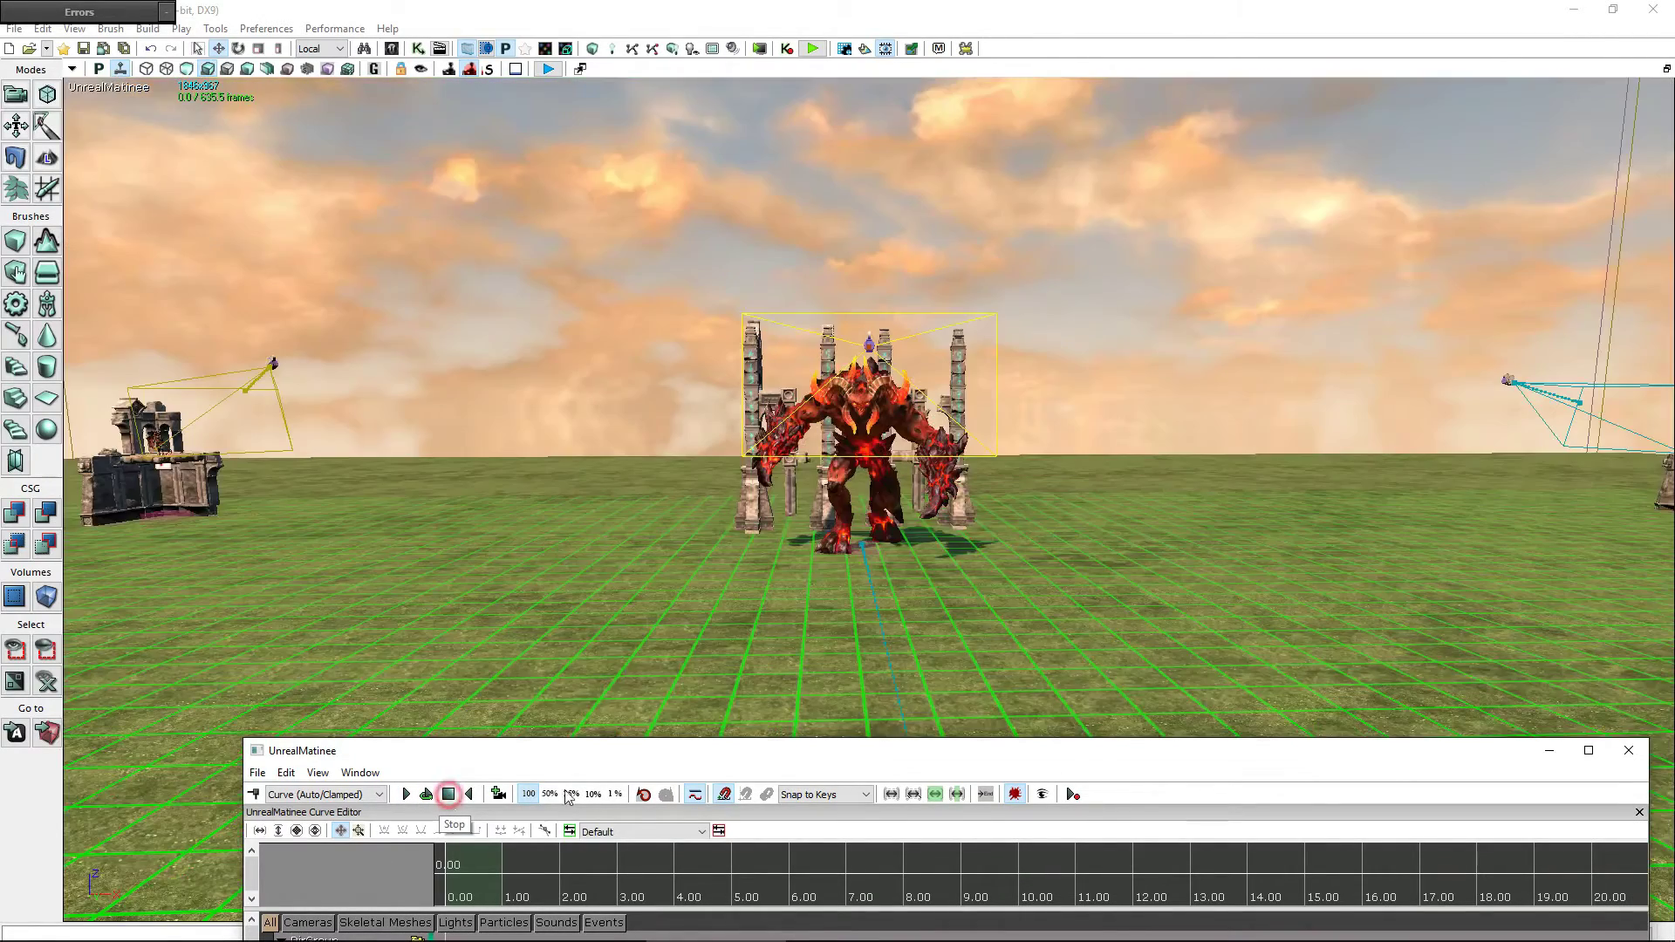
# - Check the Central_Camera movement key at 15.11 s and preview the cinematic from about 11.5 s
pyautogui.click(449, 796)
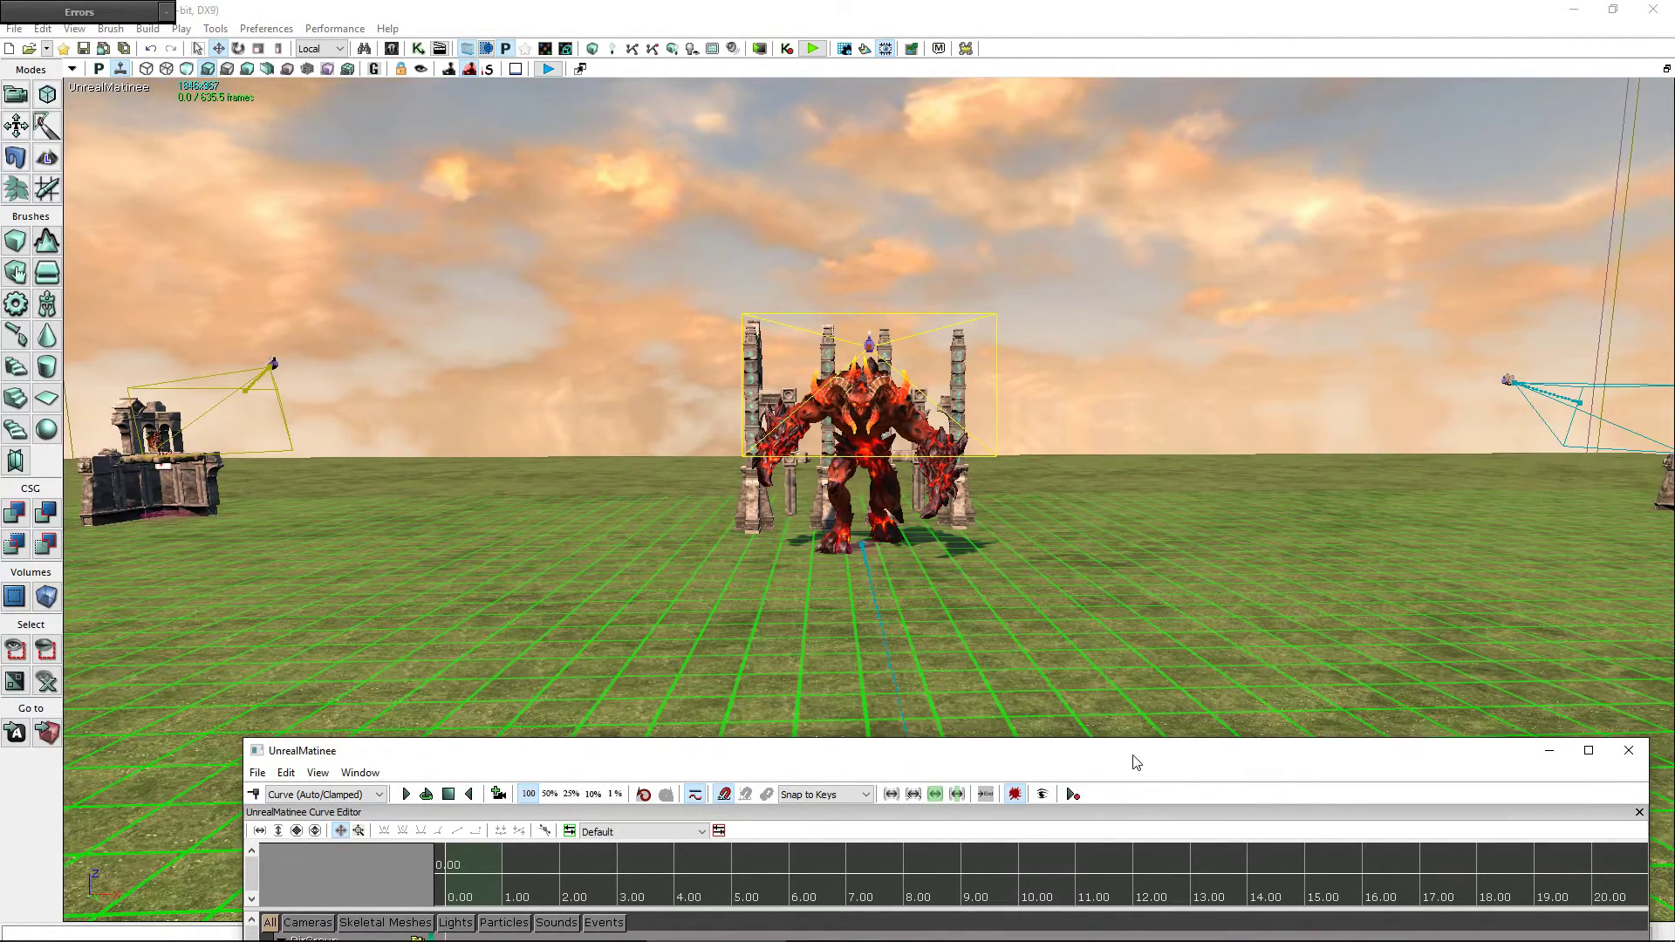
pyautogui.moveTo(1133, 755); pyautogui.dragTo(970, 127)
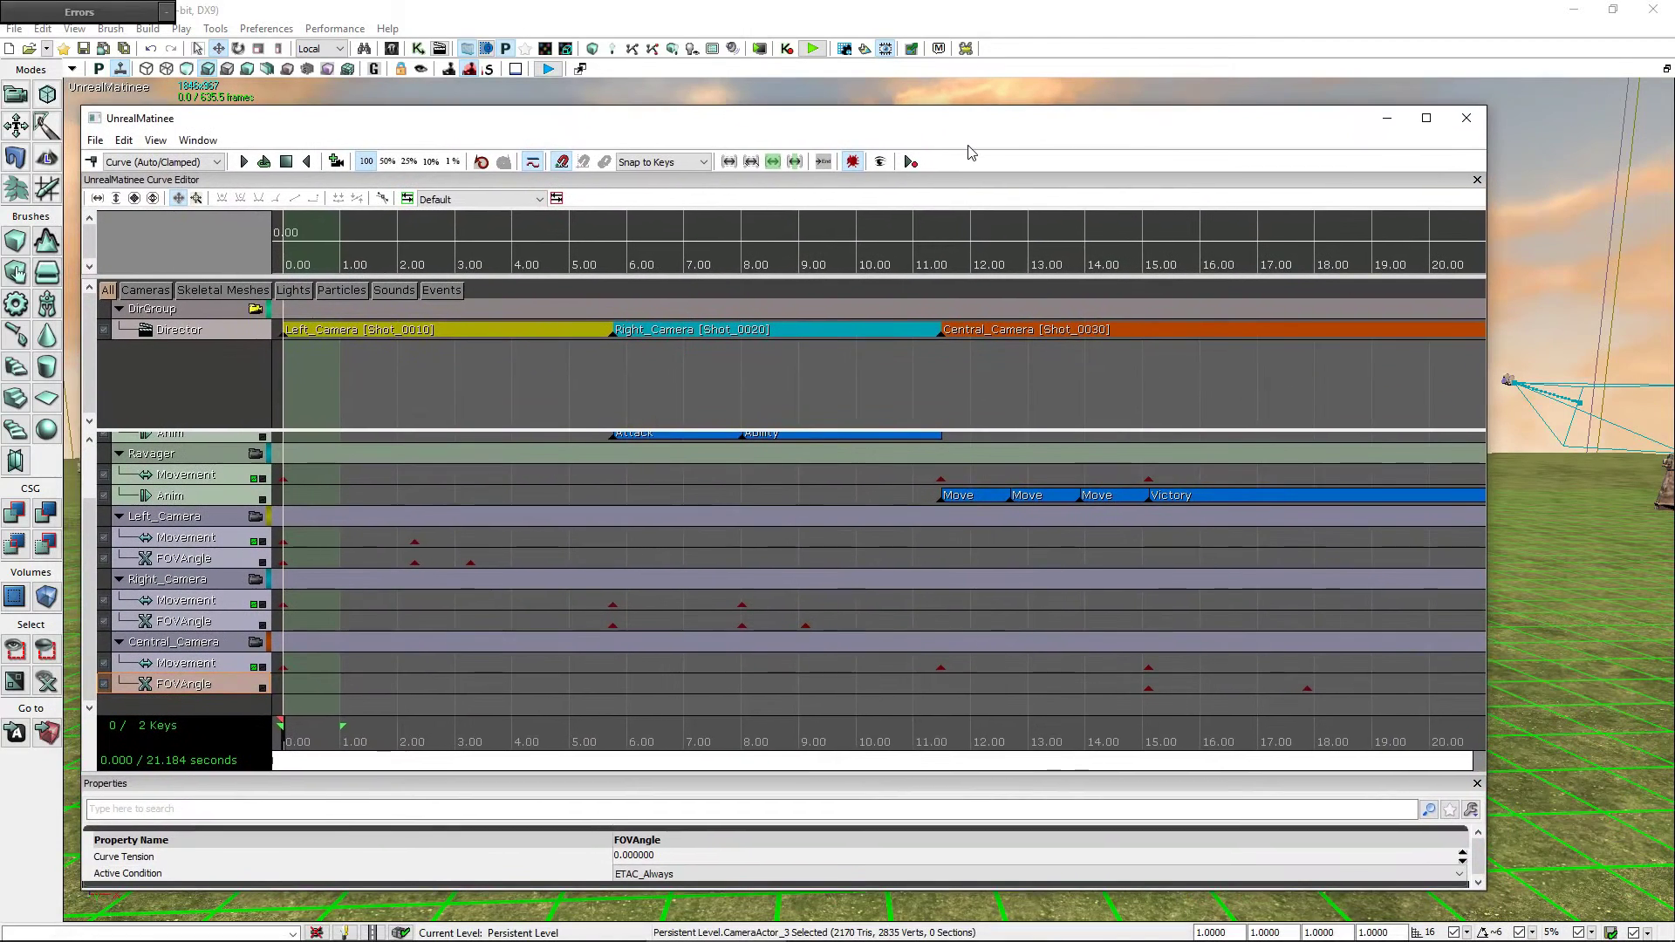
pyautogui.click(225, 666)
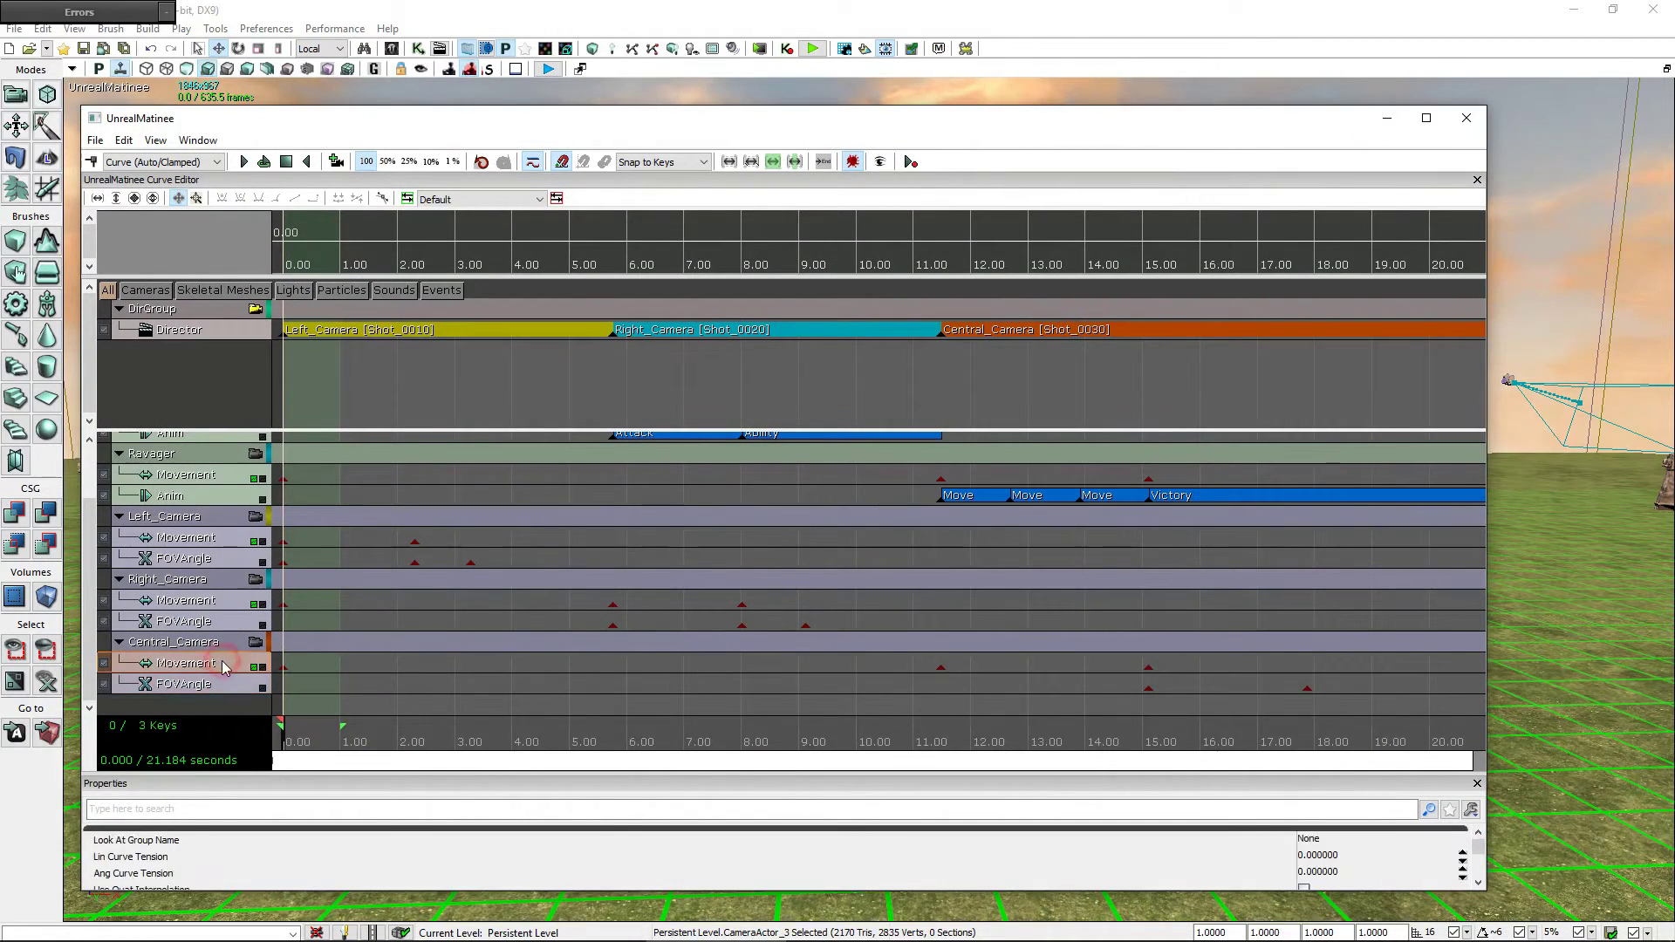
pyautogui.click(1151, 669)
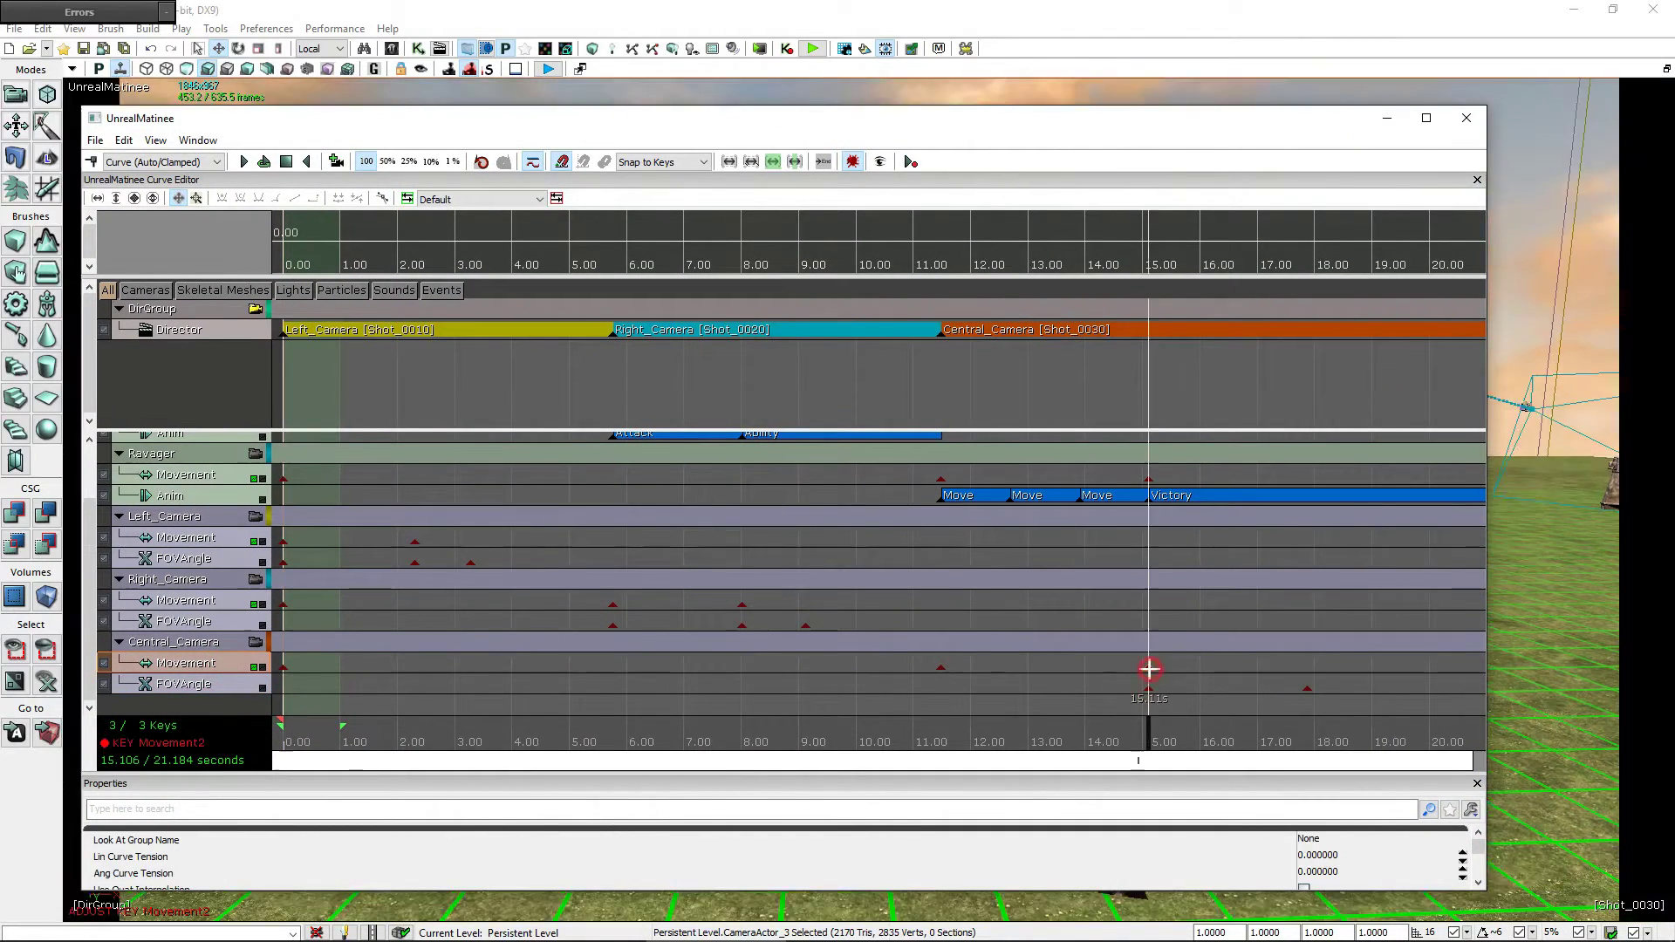
pyautogui.moveTo(1125, 130)
pyautogui.mouseDown()
pyautogui.moveTo(1105, 829)
pyautogui.moveTo(1132, 764)
pyautogui.mouseUp()
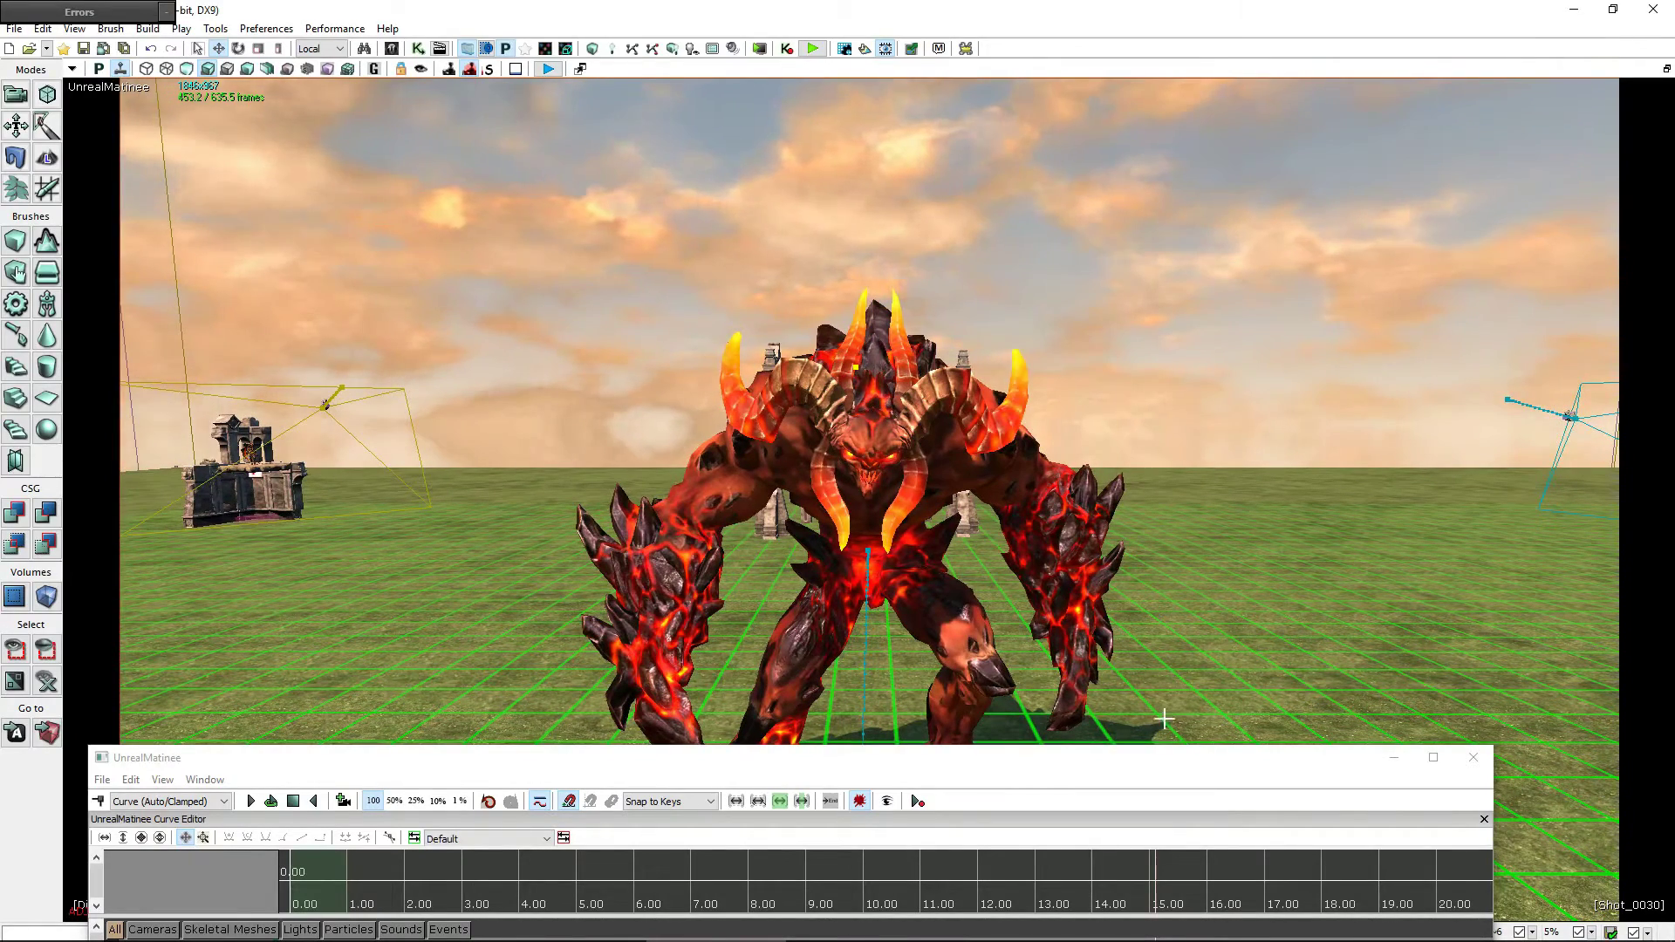
pyautogui.moveTo(1159, 773); pyautogui.dragTo(1202, 141)
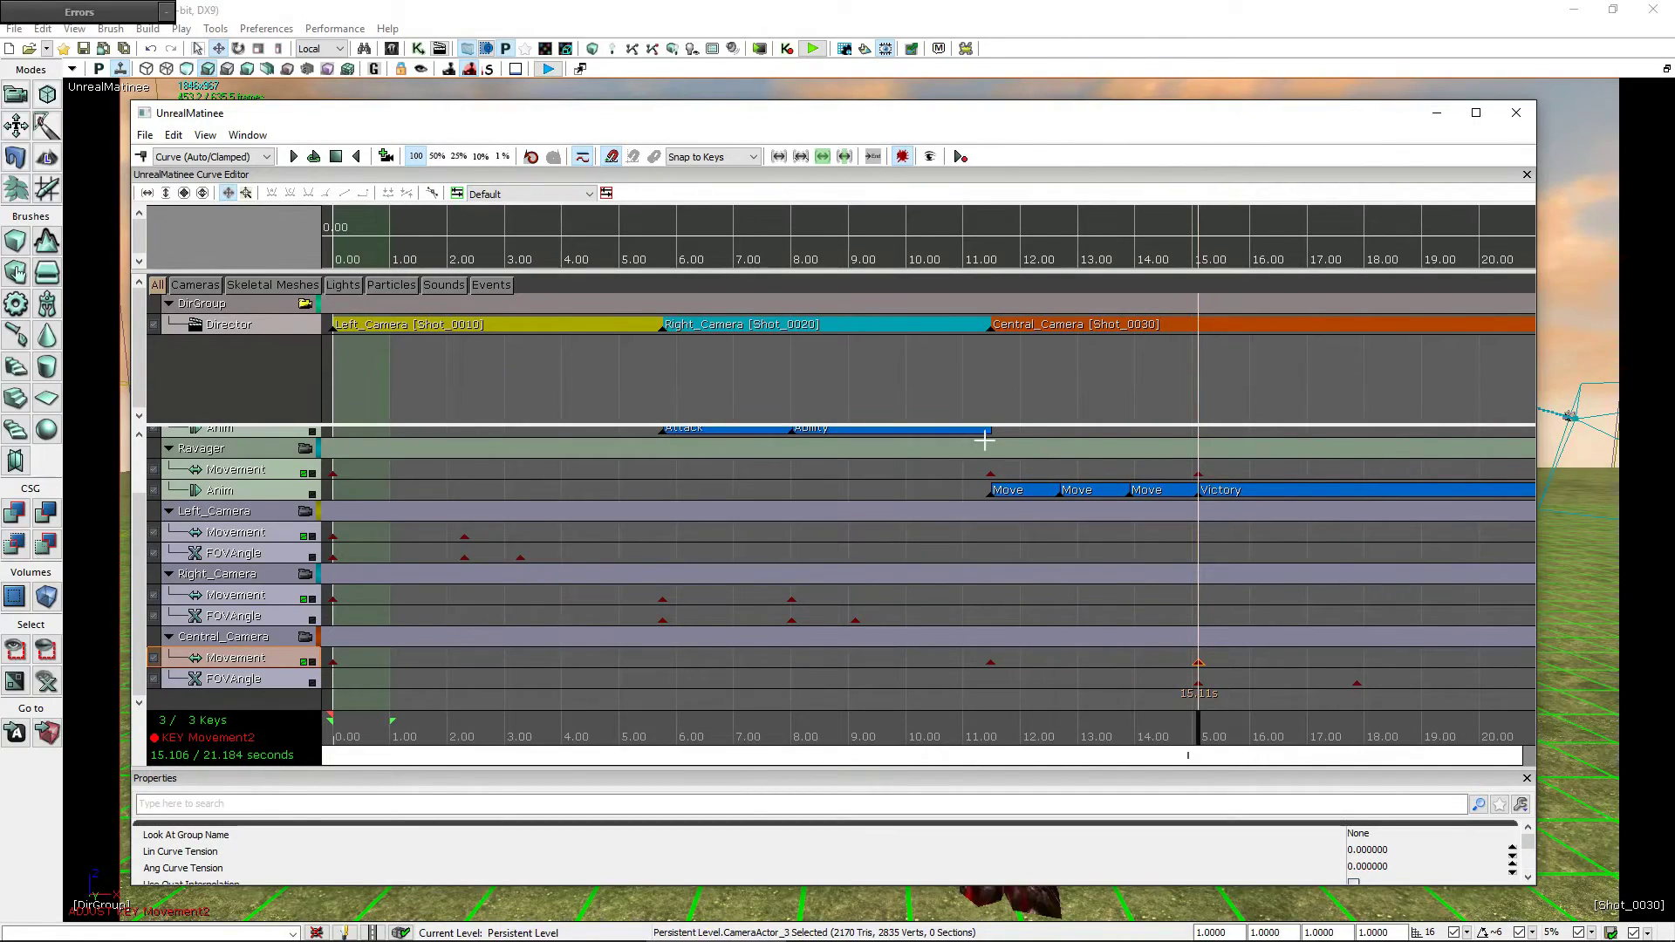
pyautogui.moveTo(1199, 731); pyautogui.dragTo(991, 731)
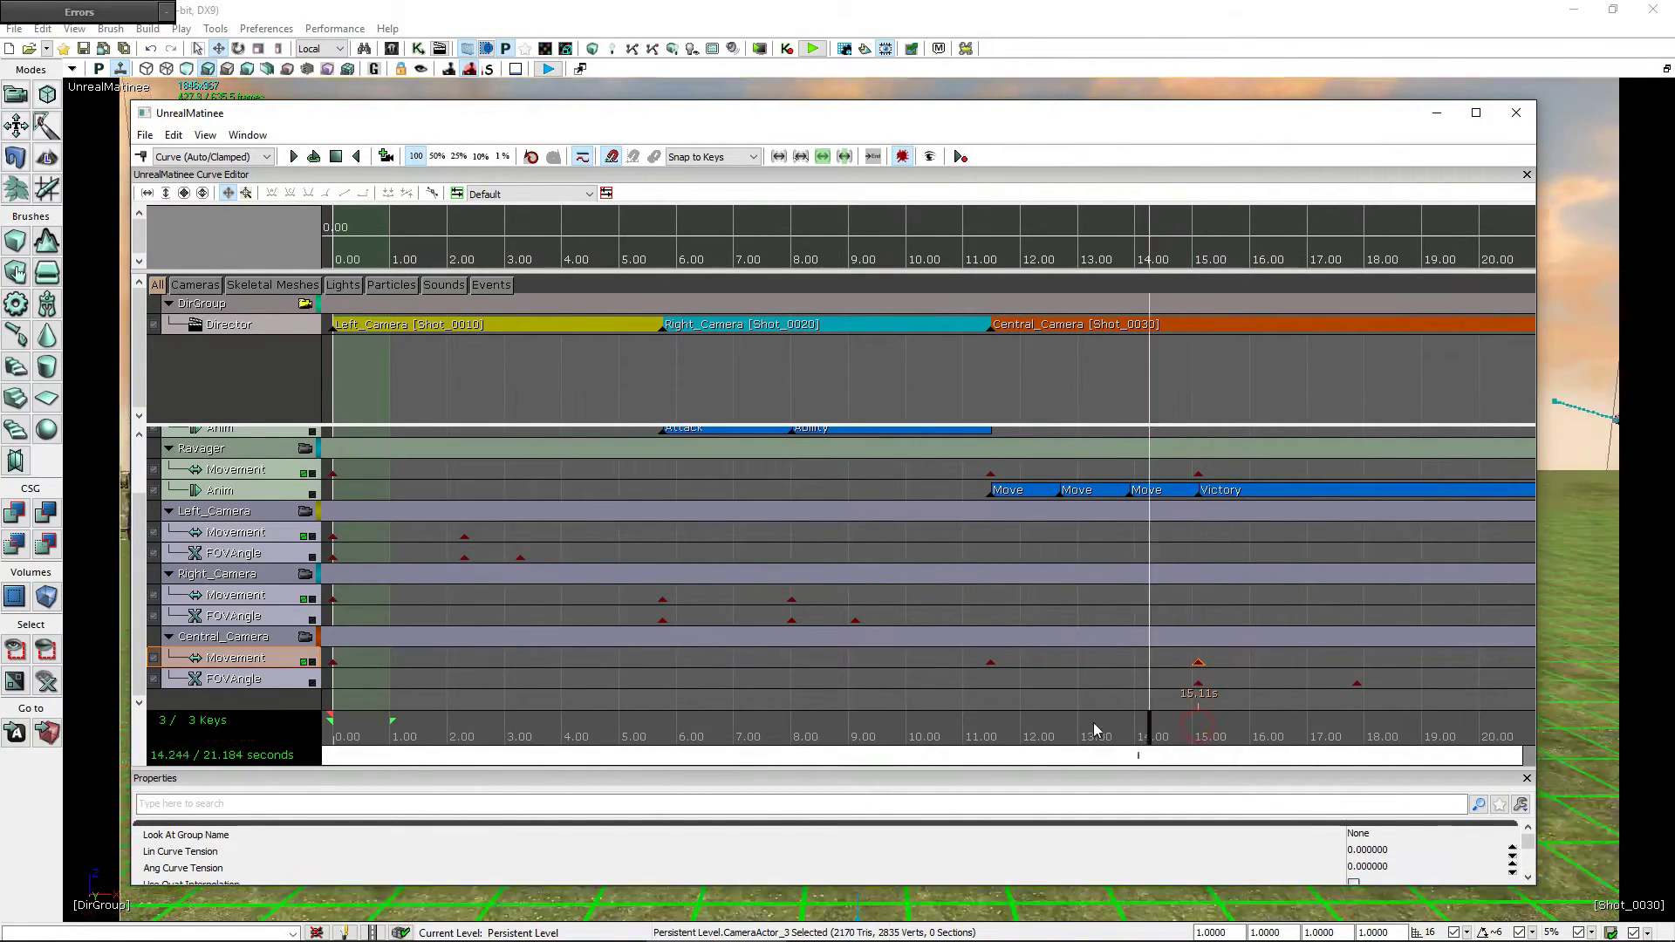
pyautogui.moveTo(497, 123); pyautogui.dragTo(529, 774)
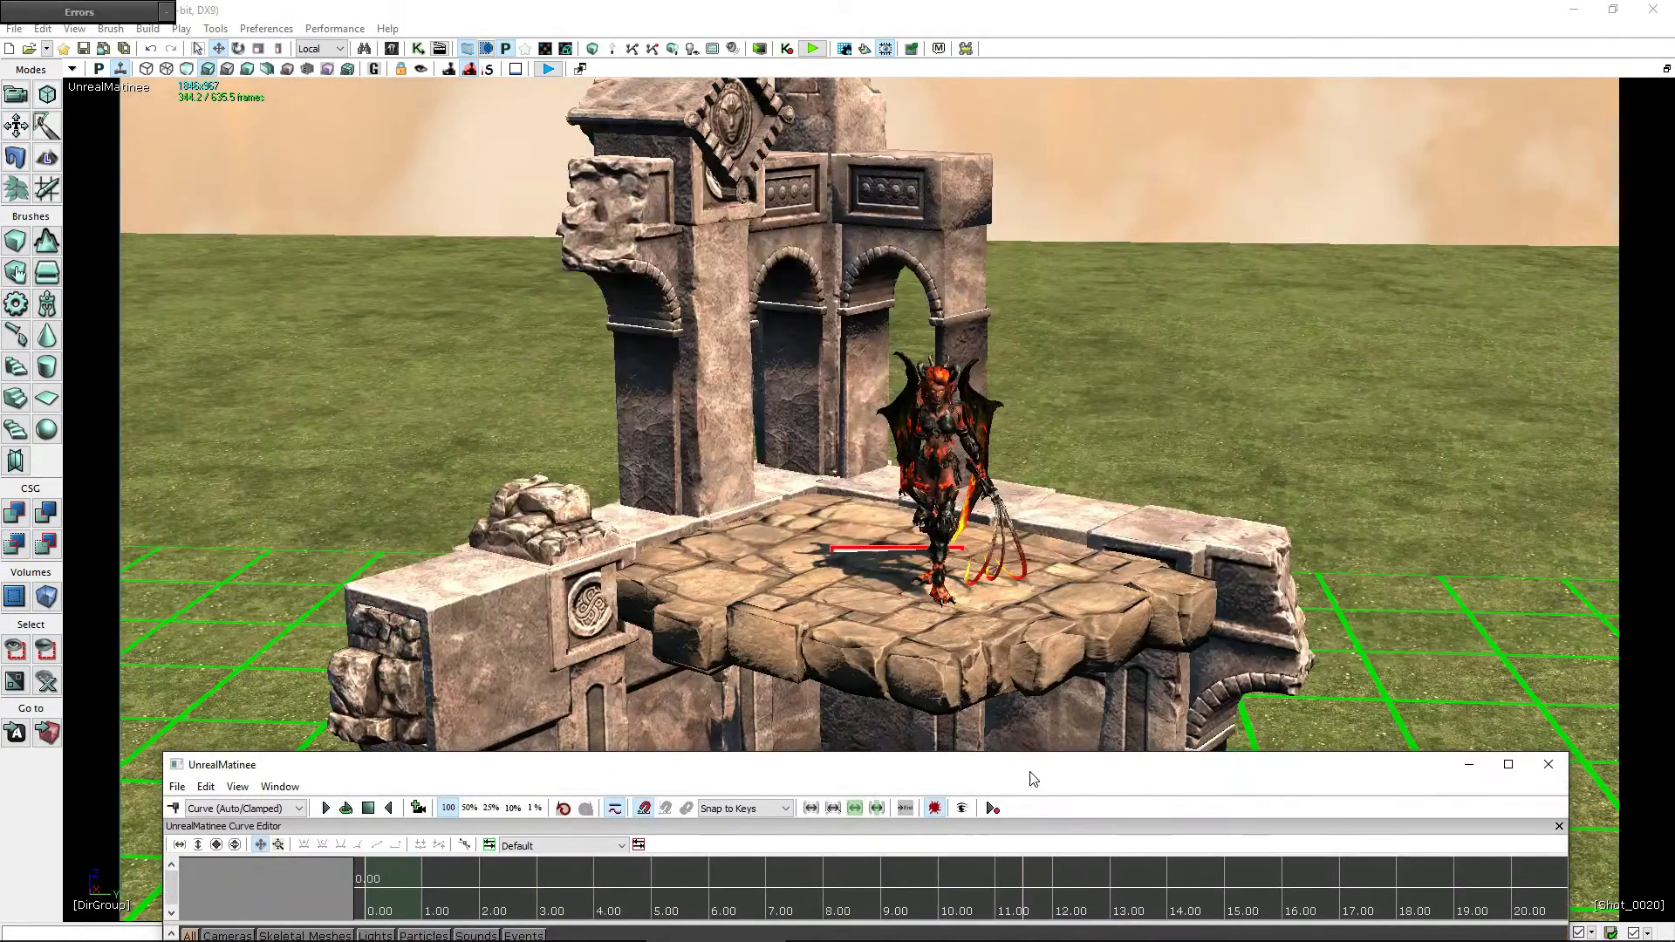
pyautogui.click(325, 809)
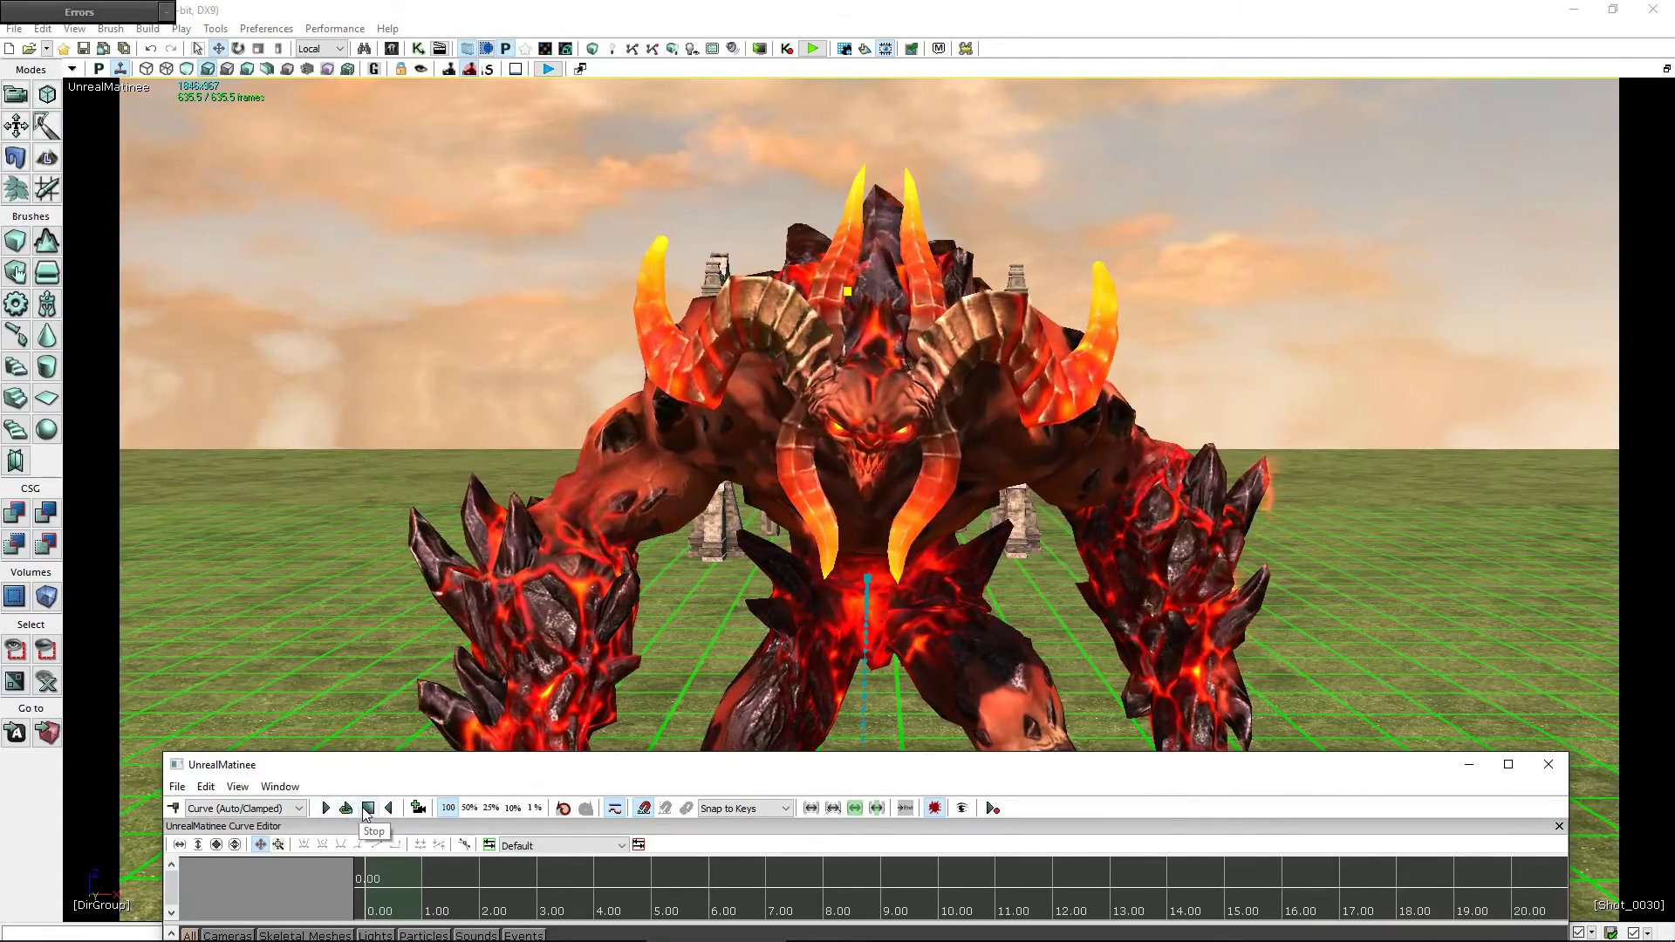
pyautogui.click(367, 808)
pyautogui.moveTo(1032, 776); pyautogui.dragTo(1038, 117)
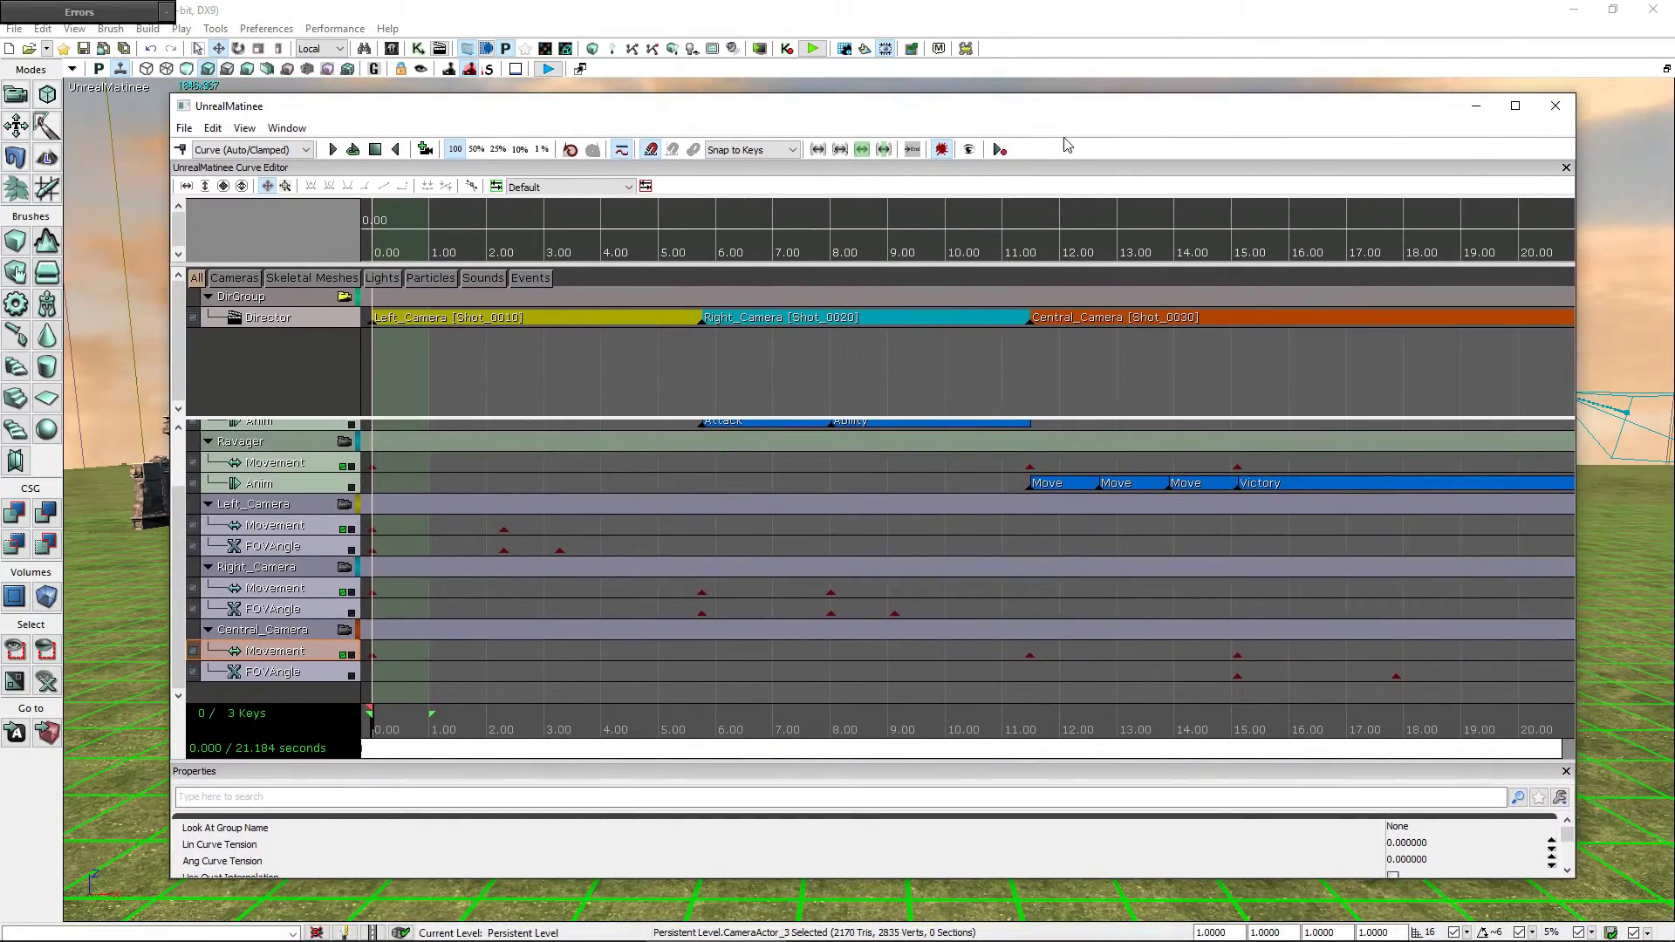
# - Add a Fade track to DirGroup with keys at 5.28, 5.77 and 6.21 s
pyautogui.rightClick(276, 301)
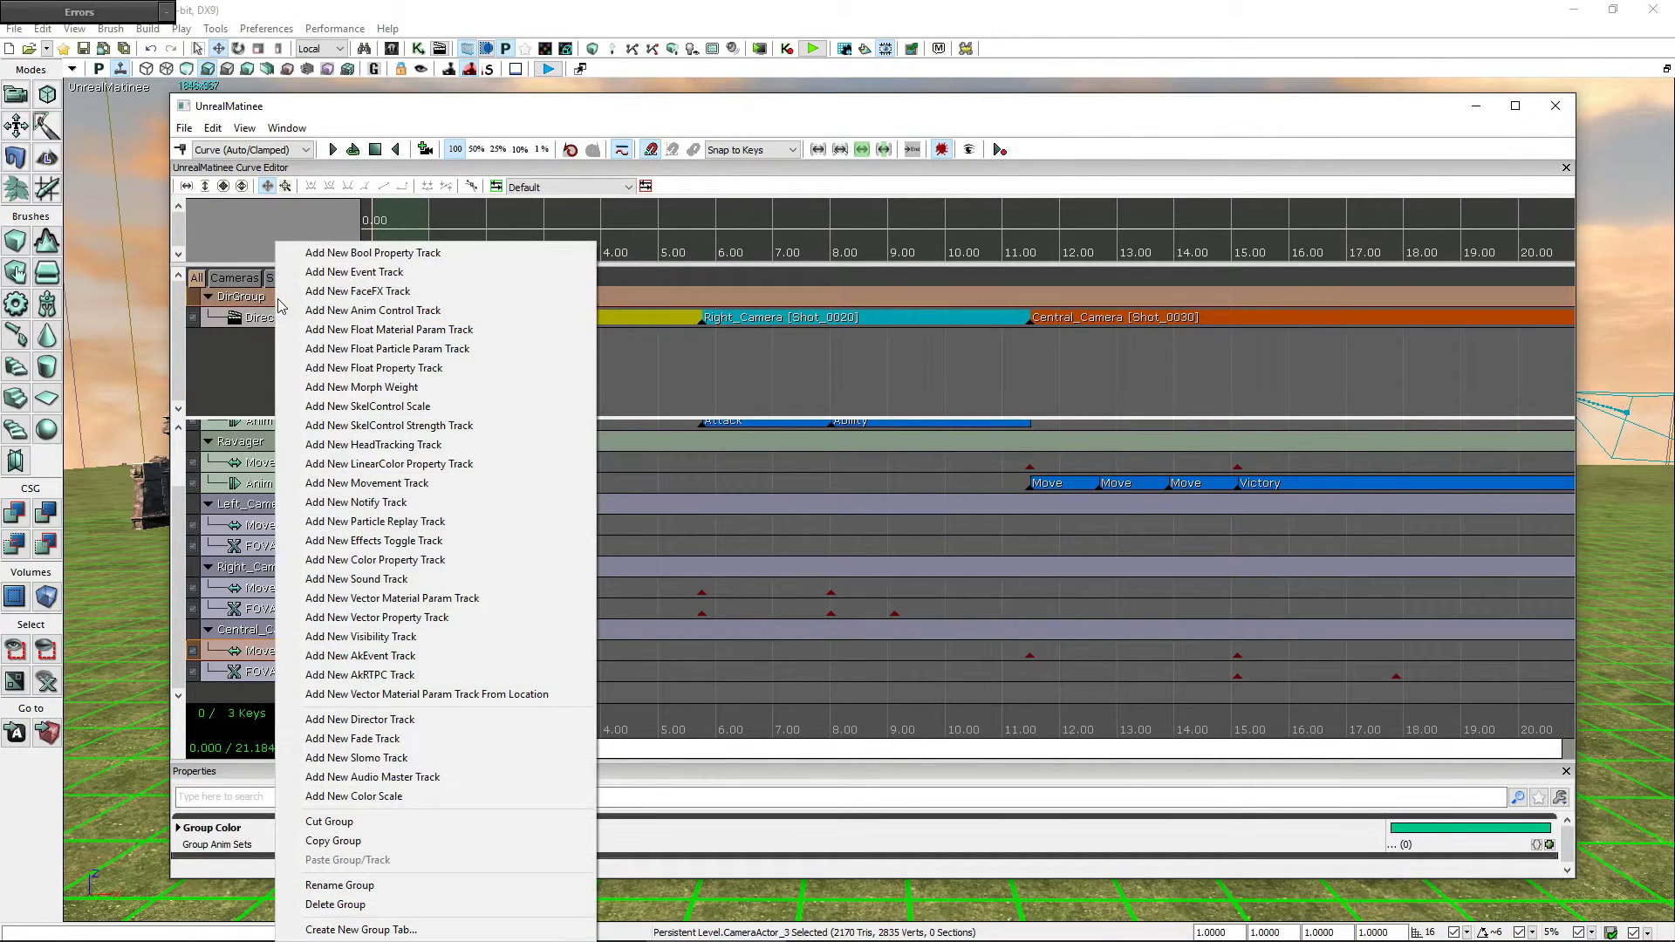
pyautogui.click(459, 742)
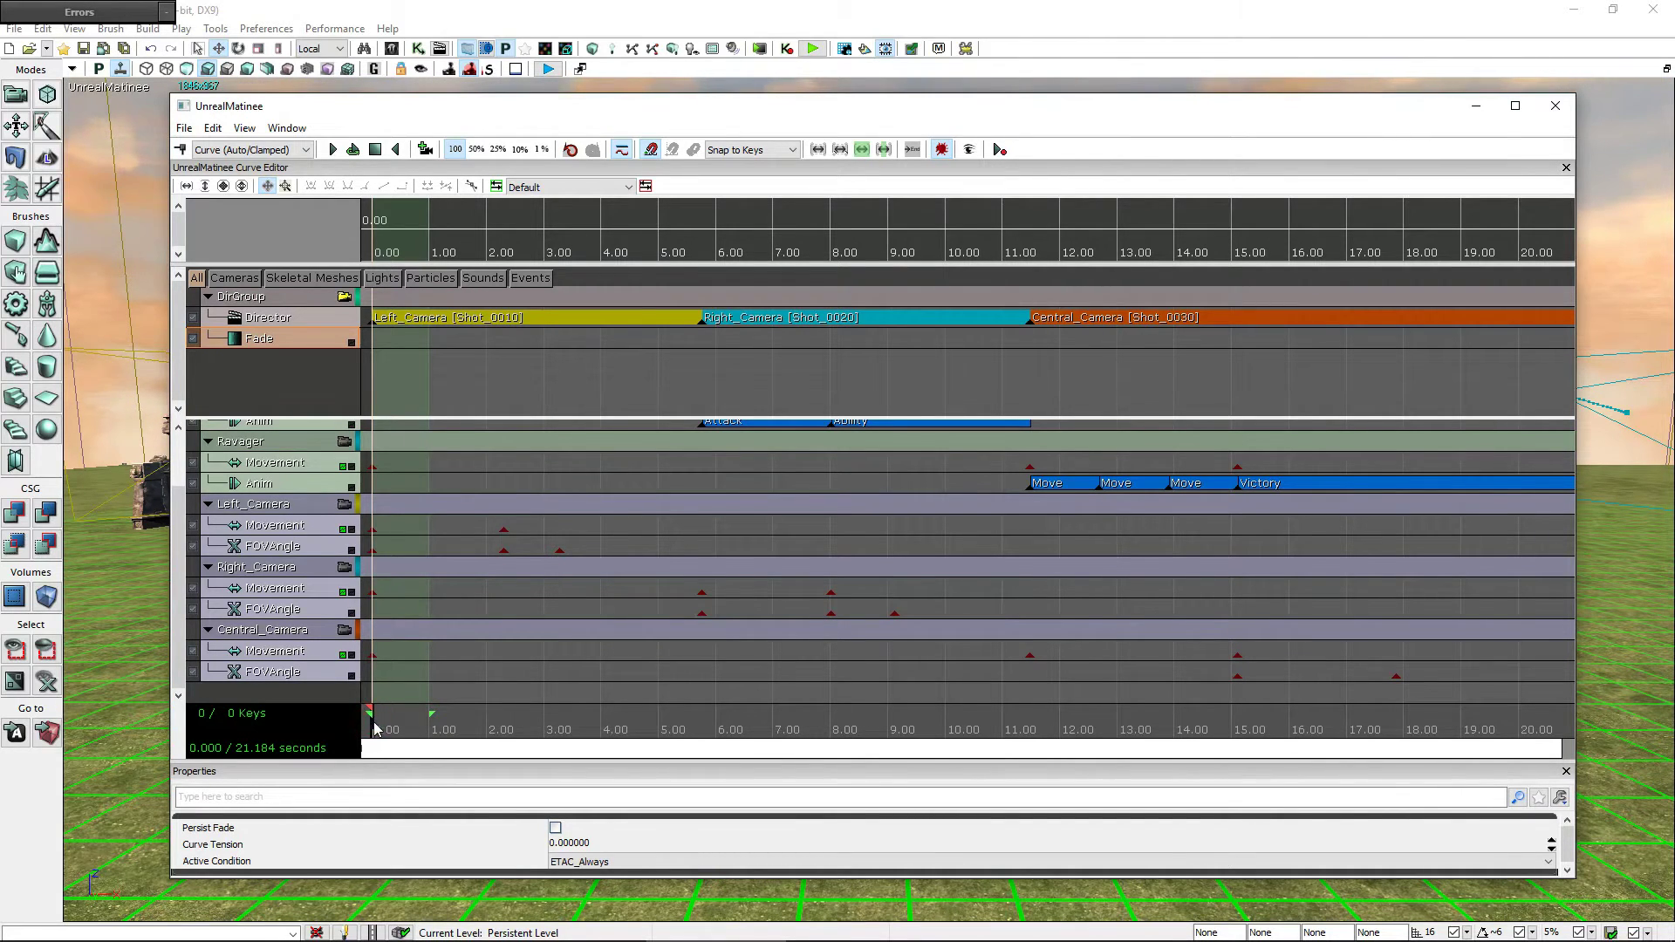
pyautogui.moveTo(374, 727); pyautogui.dragTo(678, 730)
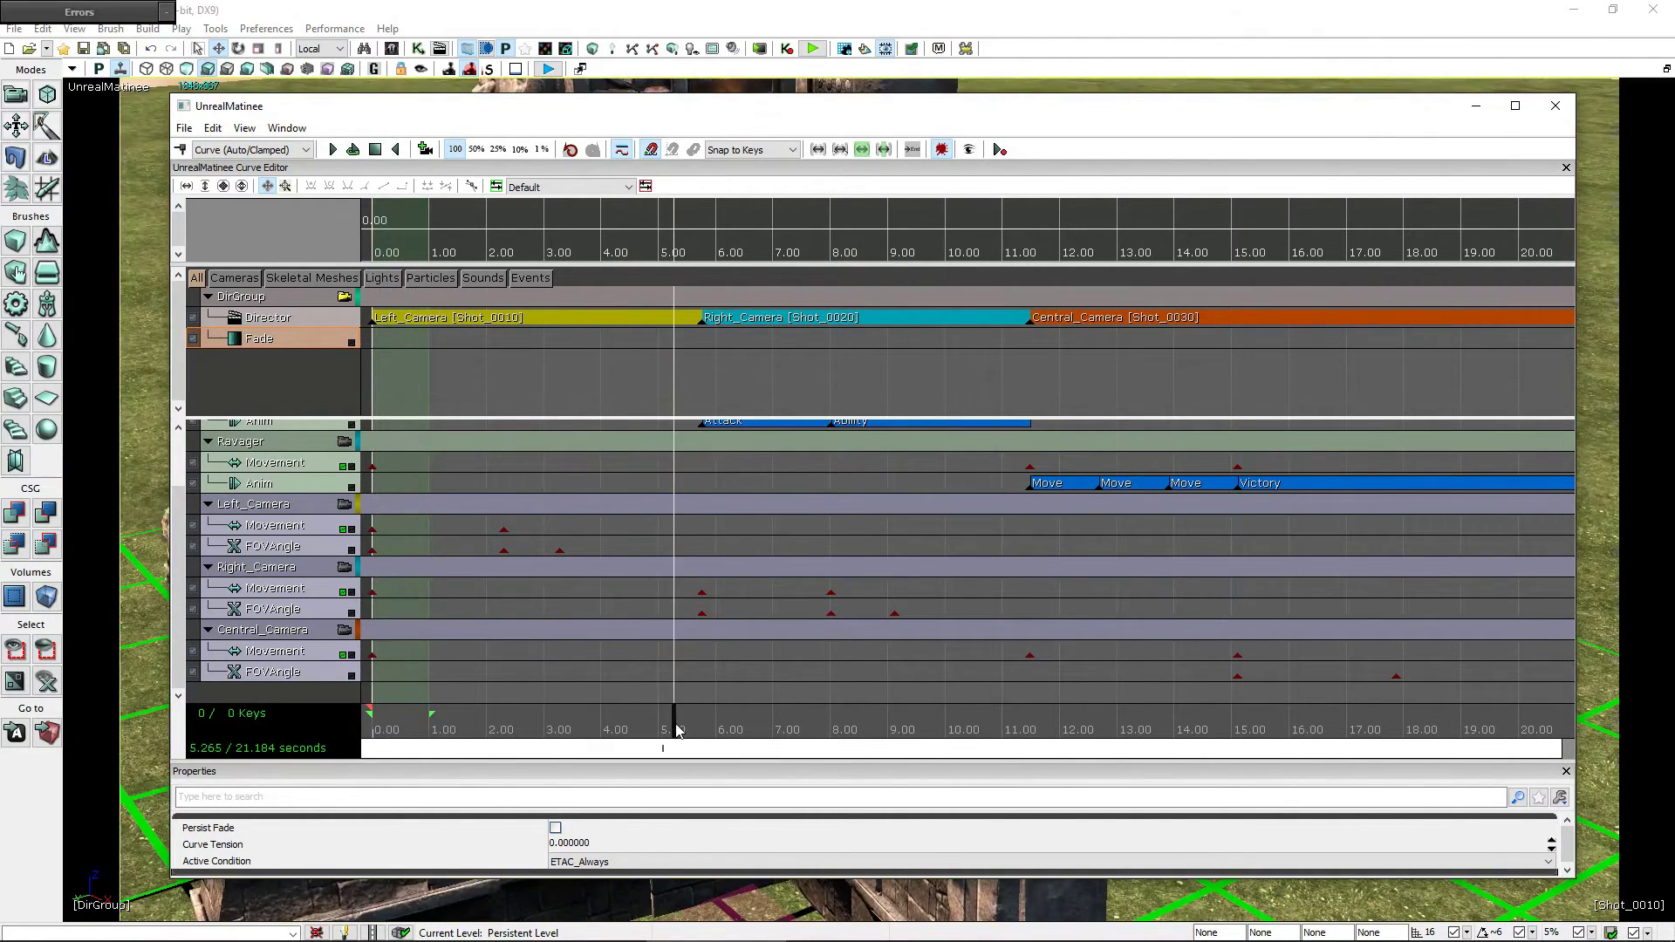
pyautogui.click(184, 149)
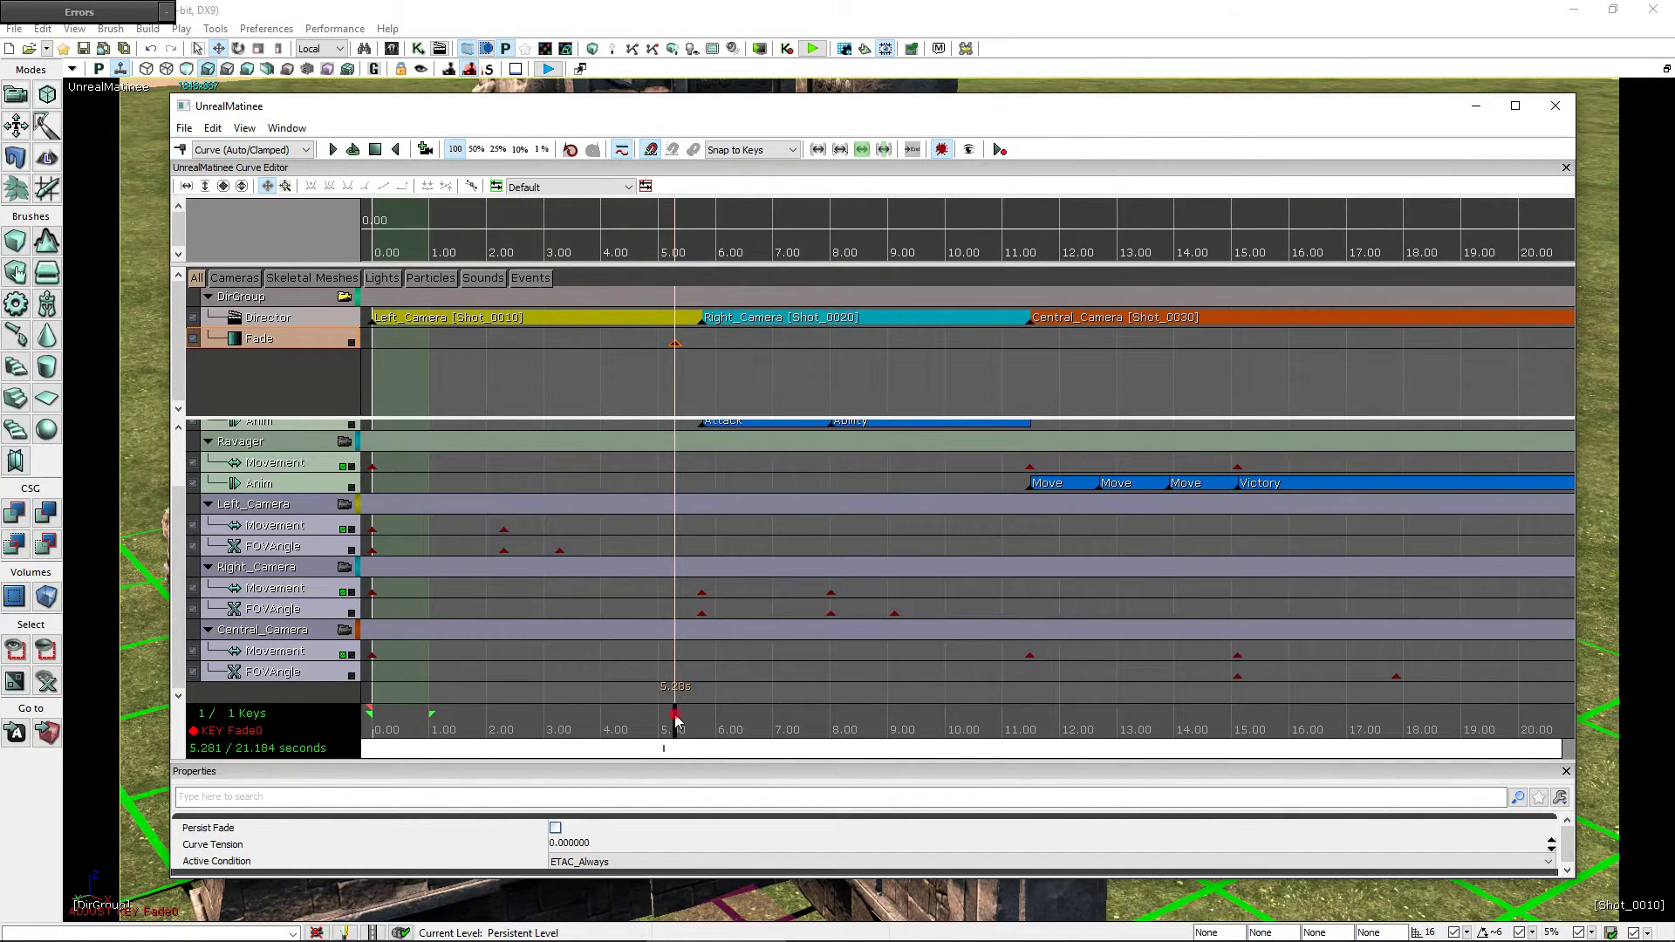
pyautogui.moveTo(677, 721); pyautogui.dragTo(703, 721)
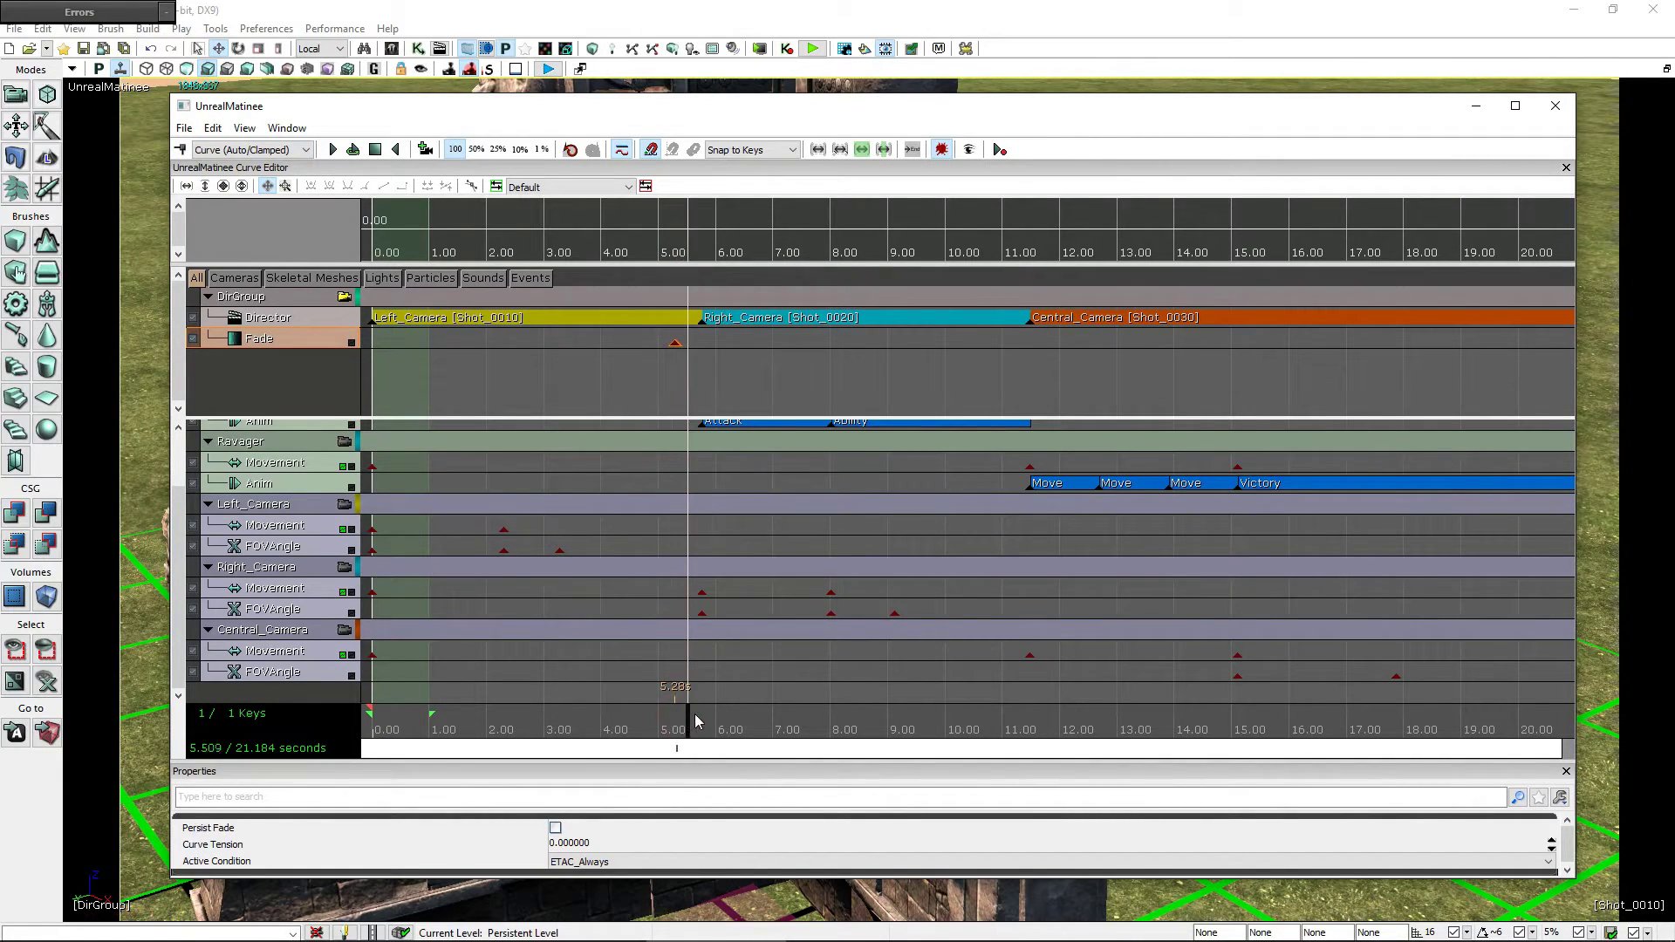
pyautogui.click(179, 149)
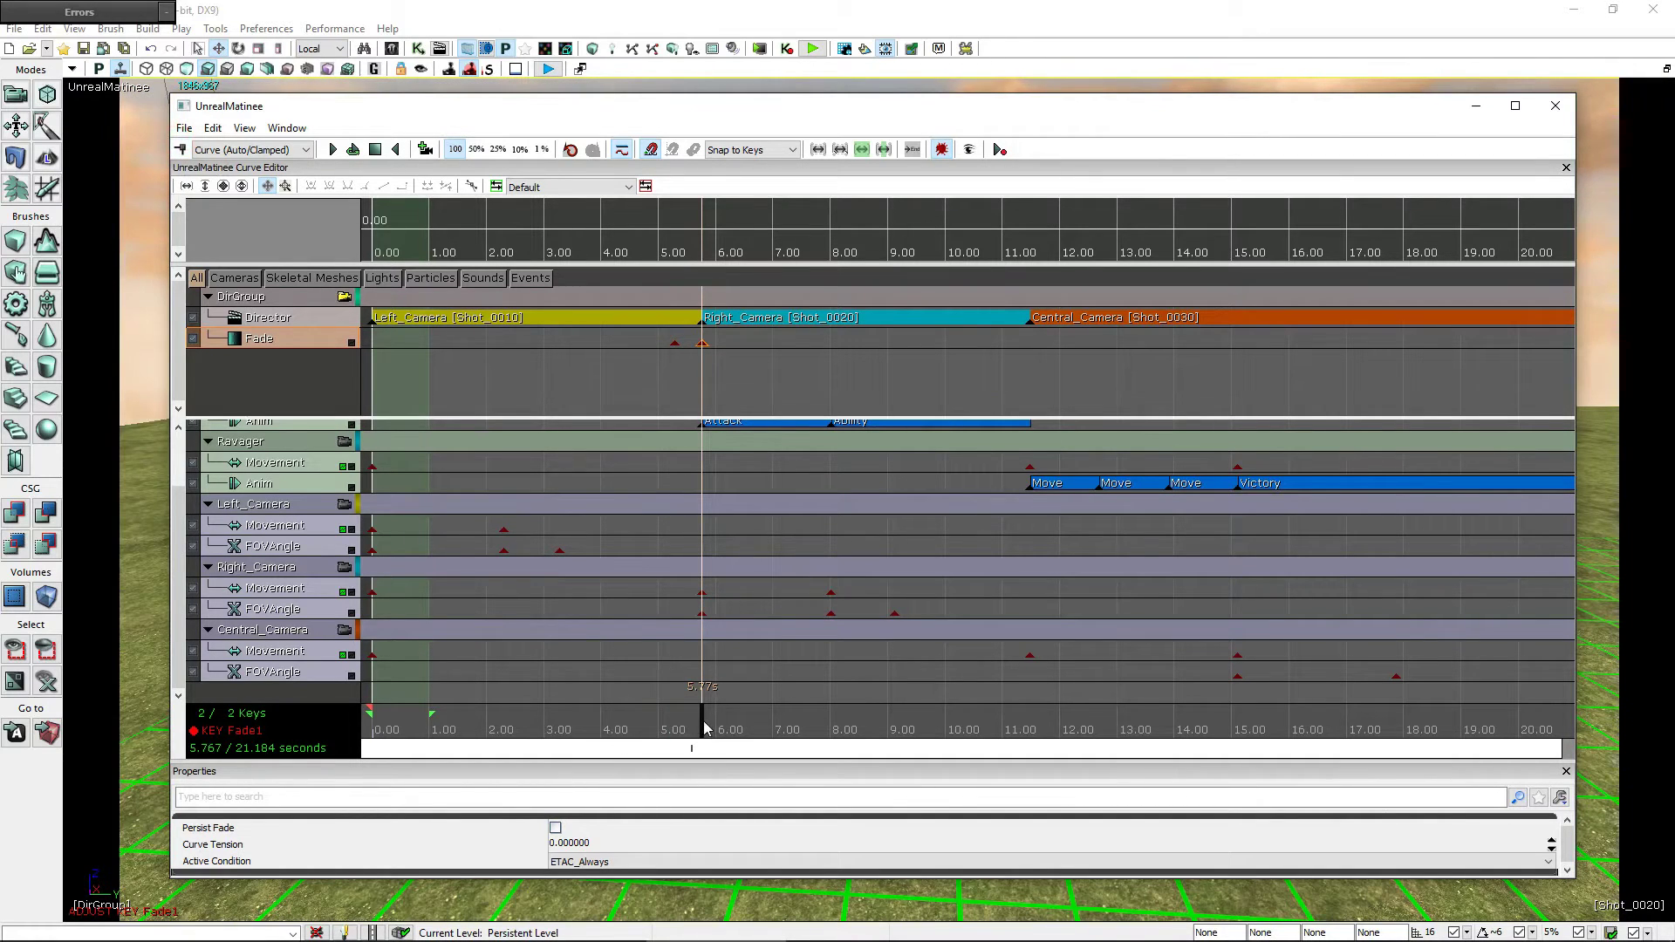
pyautogui.moveTo(705, 729); pyautogui.dragTo(732, 729)
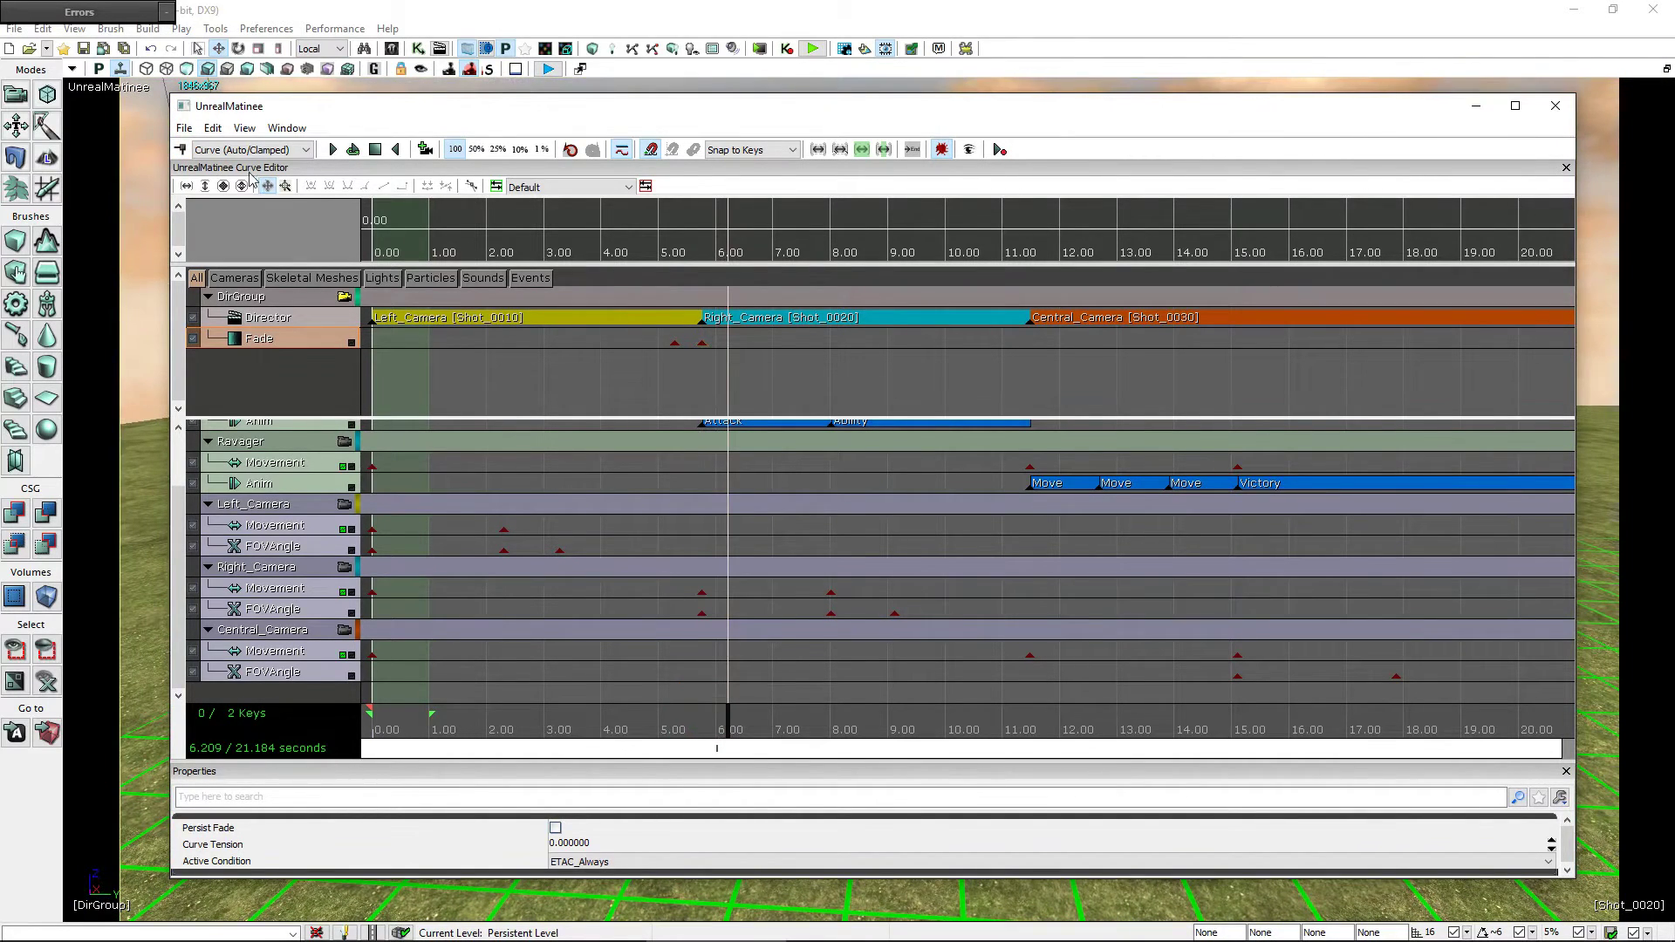
pyautogui.click(180, 149)
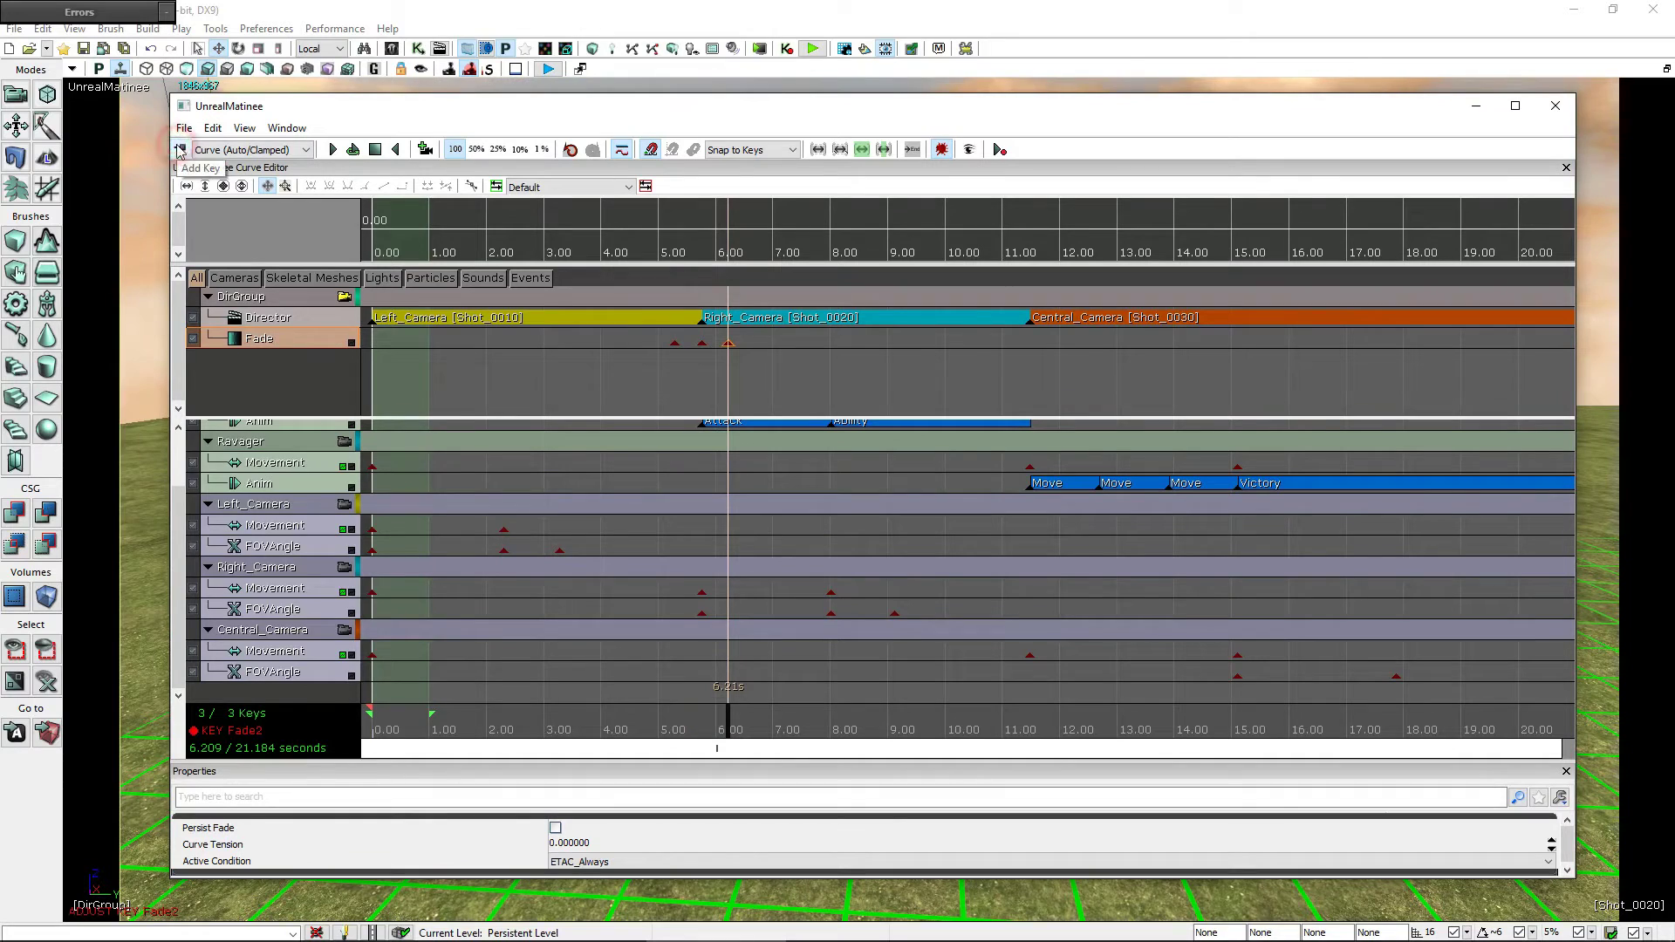
# - Set the middle fade key at 5.77 s to a value of 1
pyautogui.click(702, 344)
pyautogui.rightClick(702, 344)
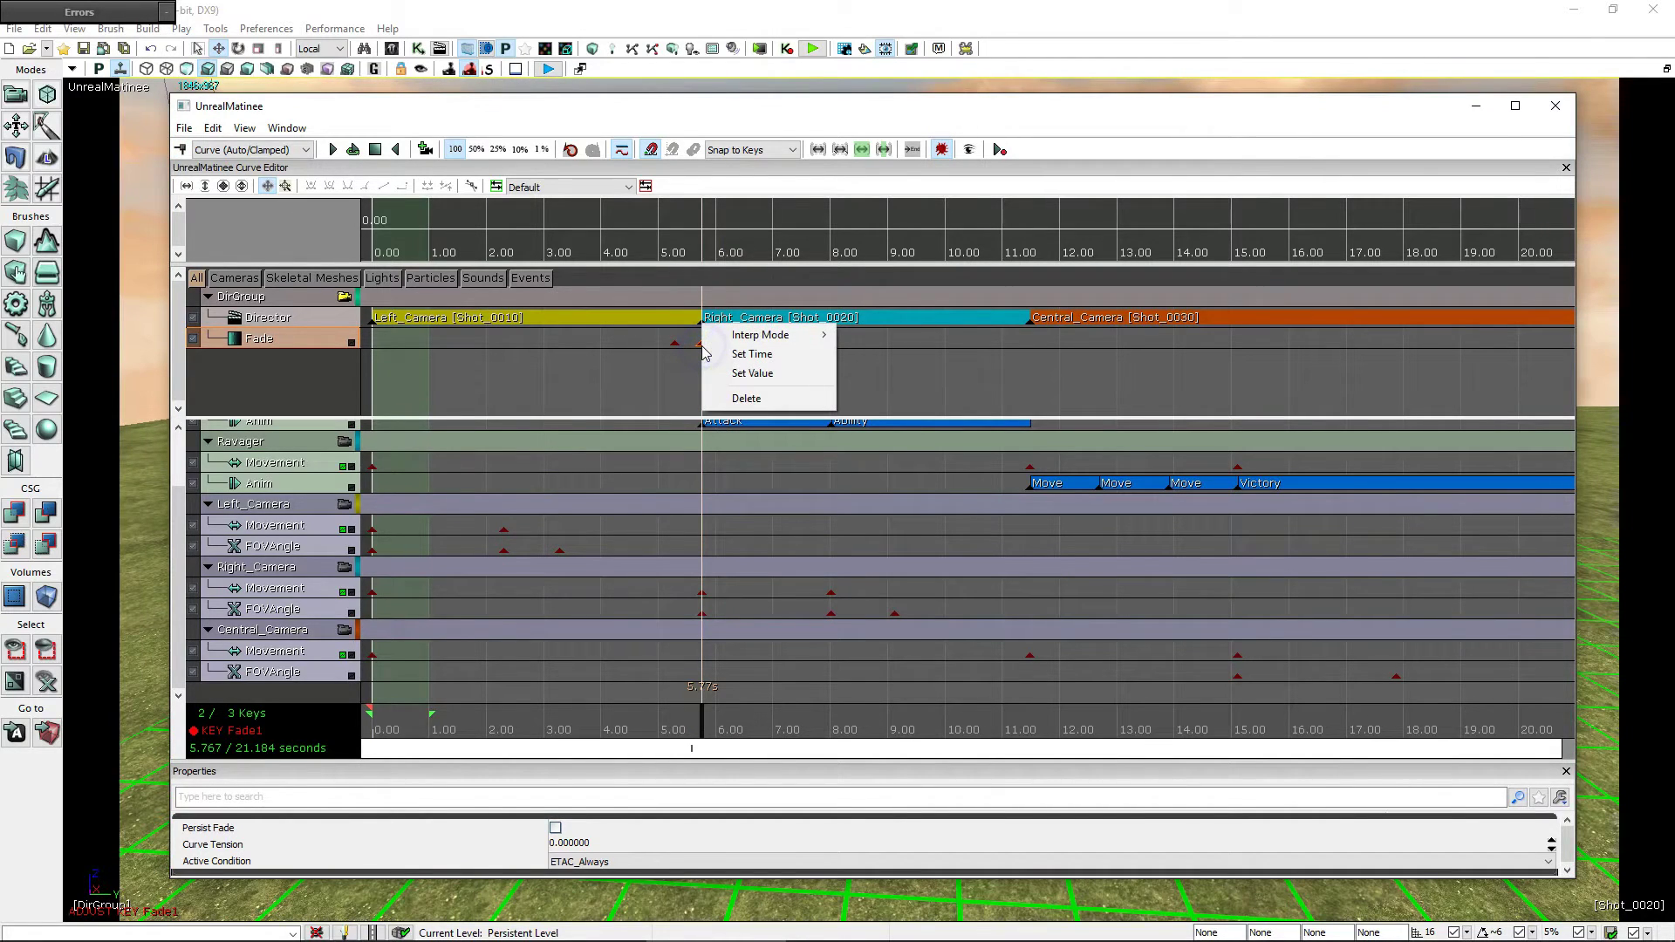
pyautogui.click(784, 374)
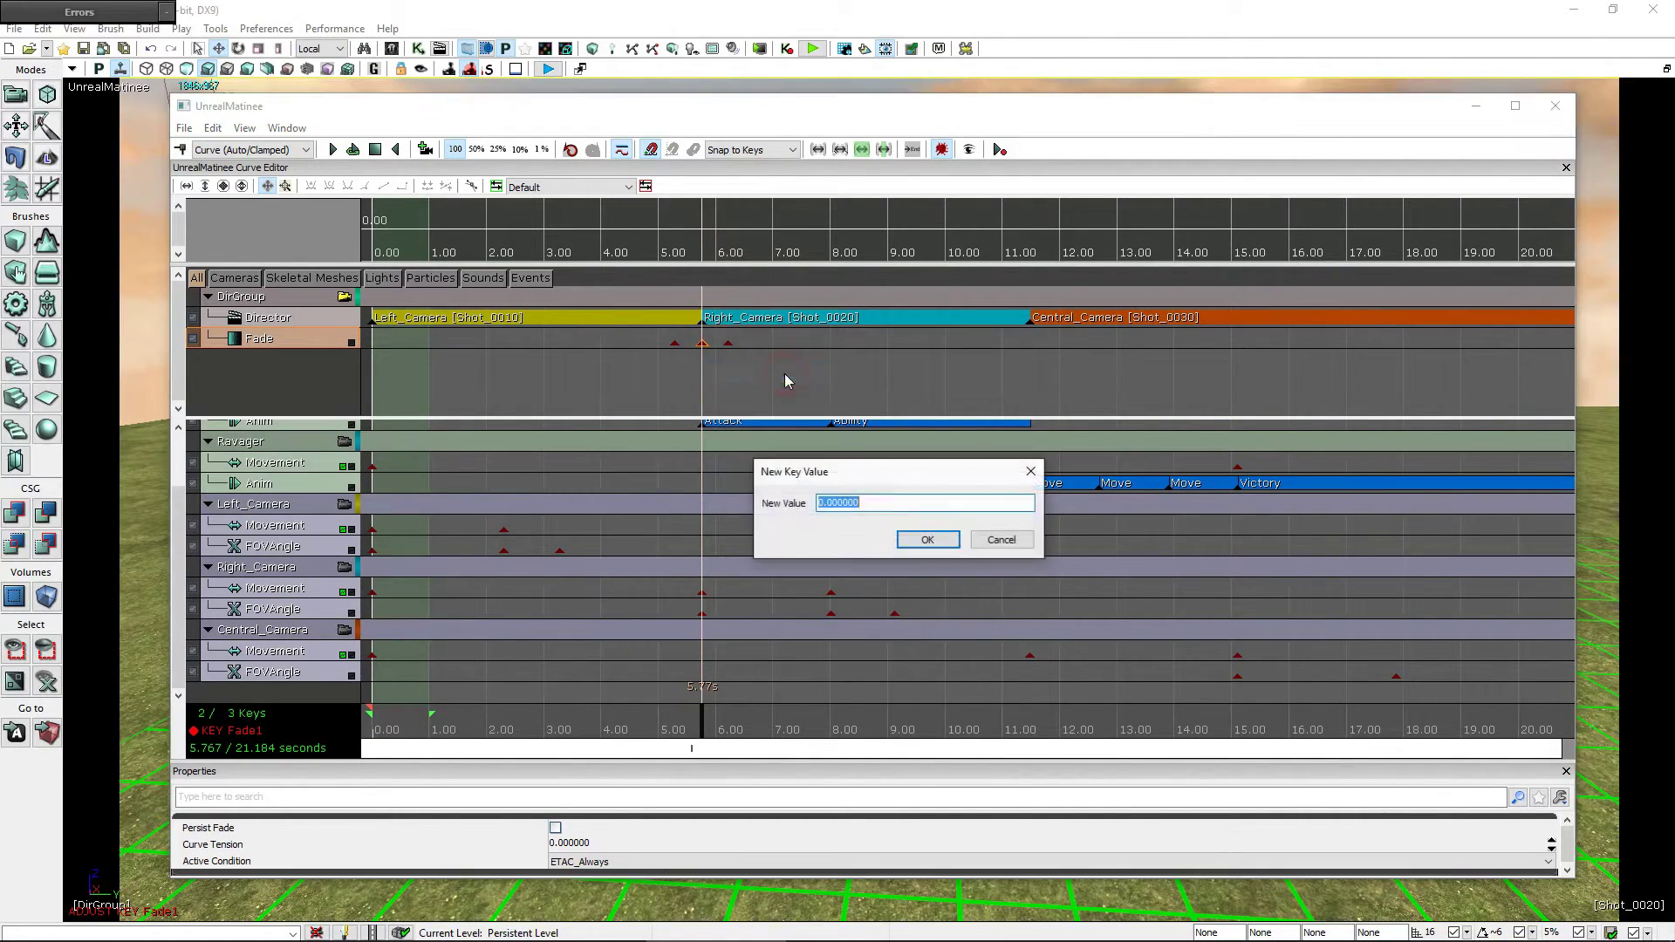
pyautogui.write('1')
pyautogui.press('Return')
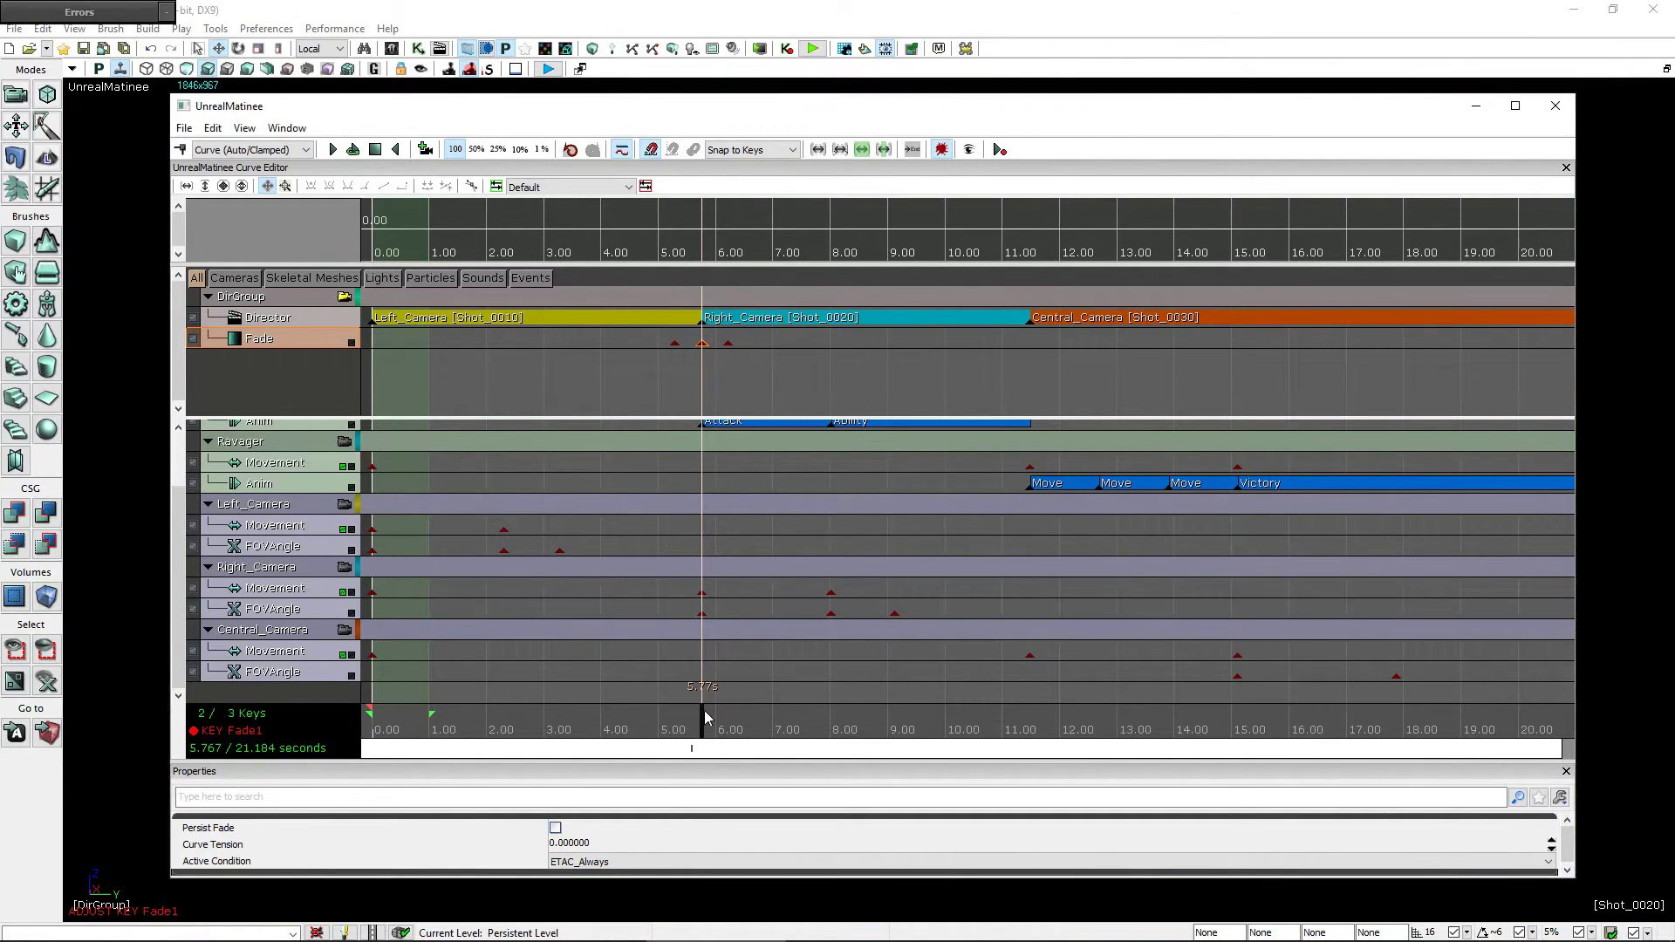
pyautogui.moveTo(705, 722); pyautogui.dragTo(658, 719)
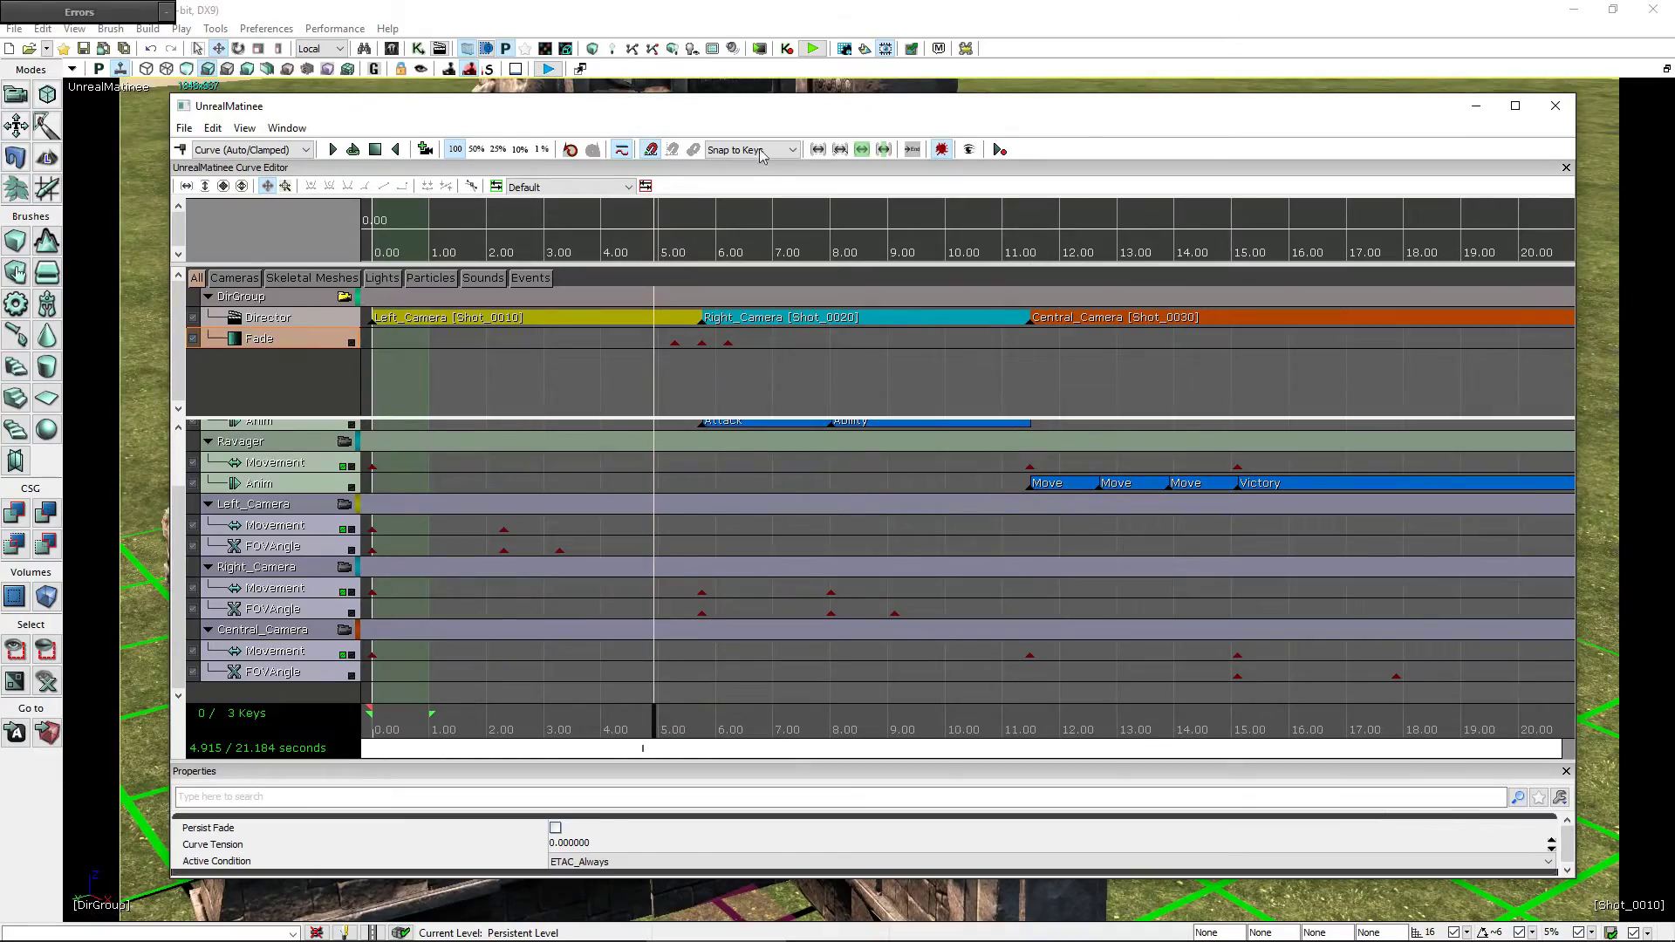
pyautogui.moveTo(825, 116); pyautogui.dragTo(831, 738)
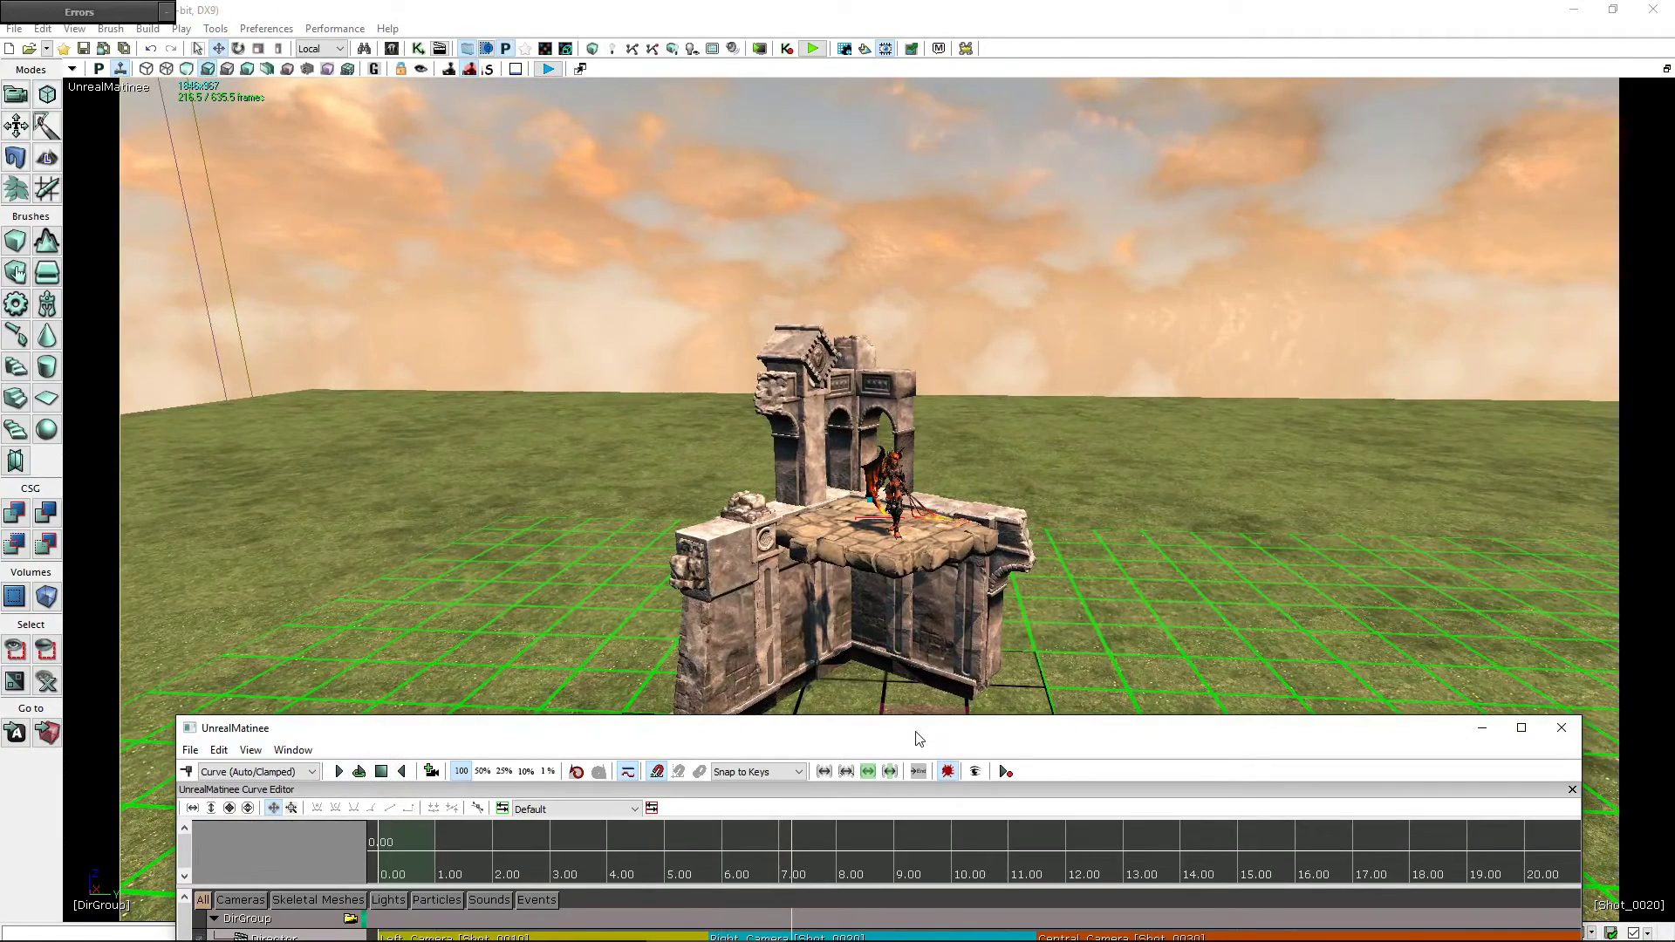
# - Add fade keys at about 11.02, 11.48 and 11.96 s around the Central_Camera cut
pyautogui.moveTo(919, 738); pyautogui.dragTo(845, 183)
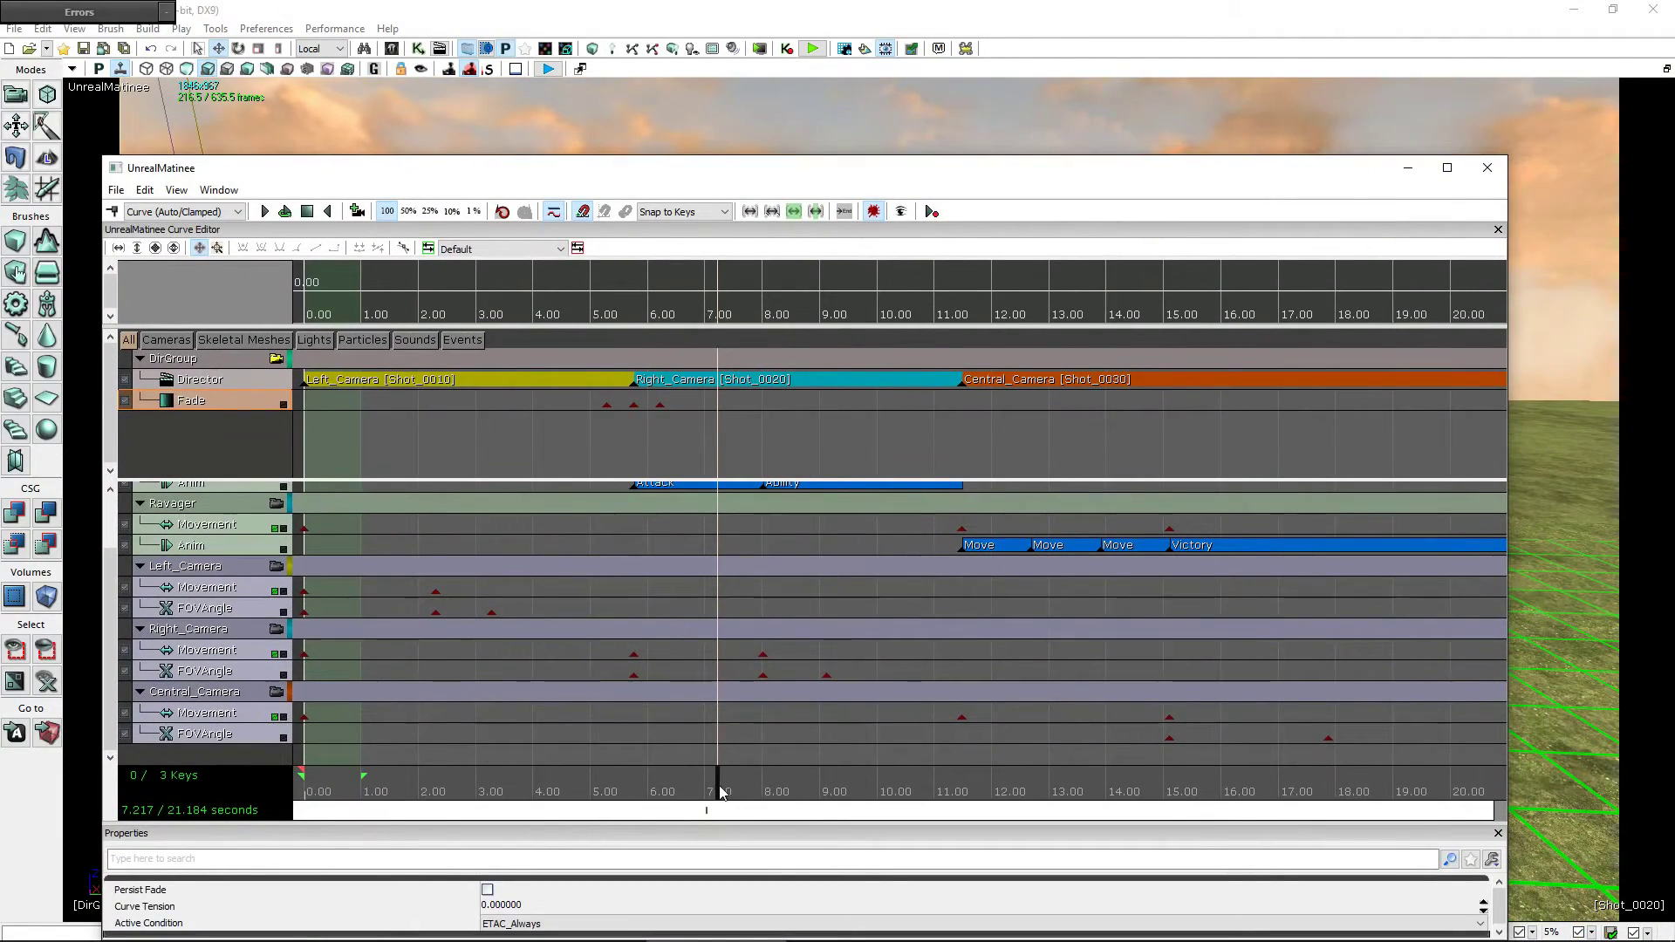
pyautogui.moveTo(720, 791); pyautogui.dragTo(938, 777)
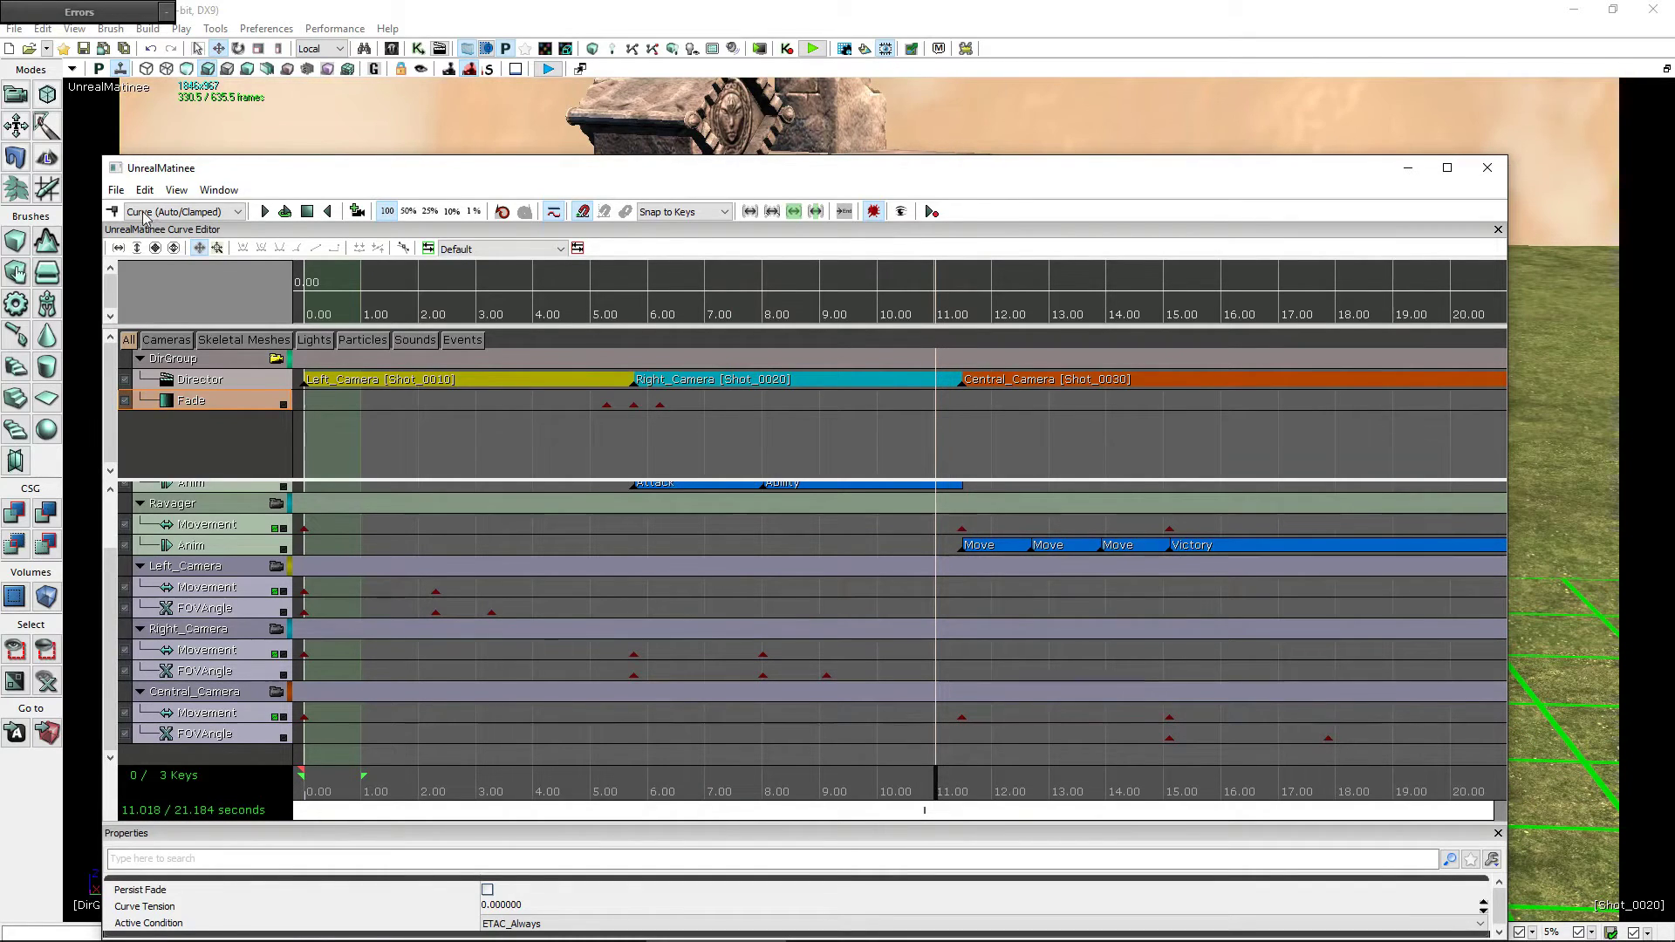
pyautogui.click(112, 211)
pyautogui.moveTo(936, 780); pyautogui.dragTo(964, 781)
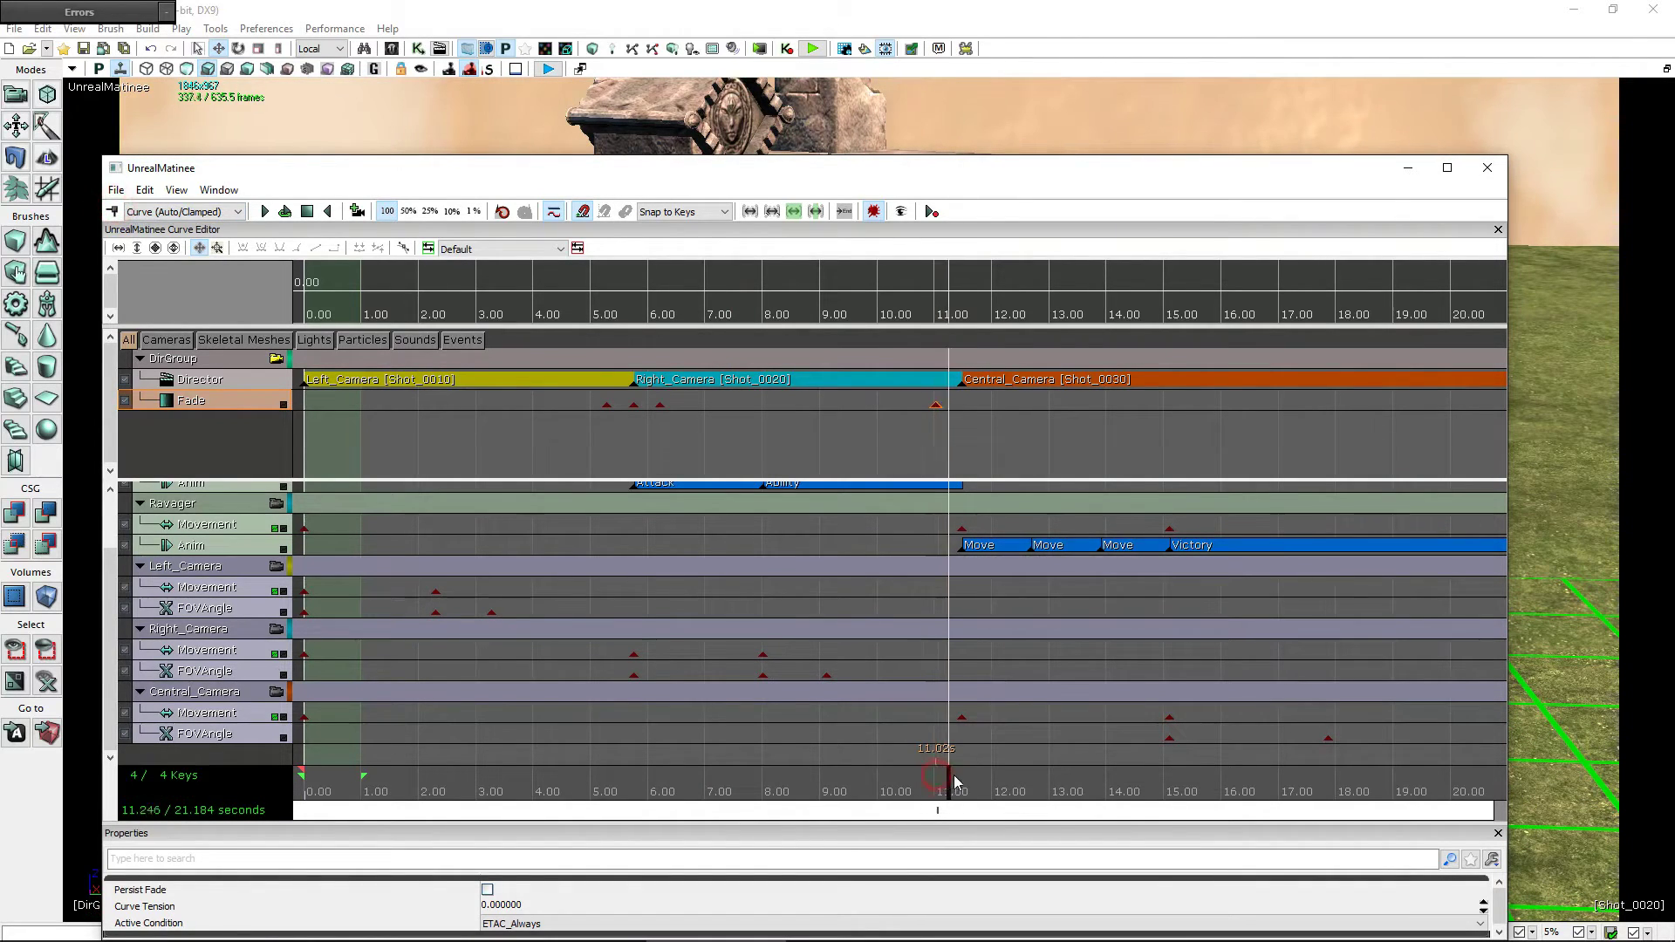
pyautogui.click(112, 211)
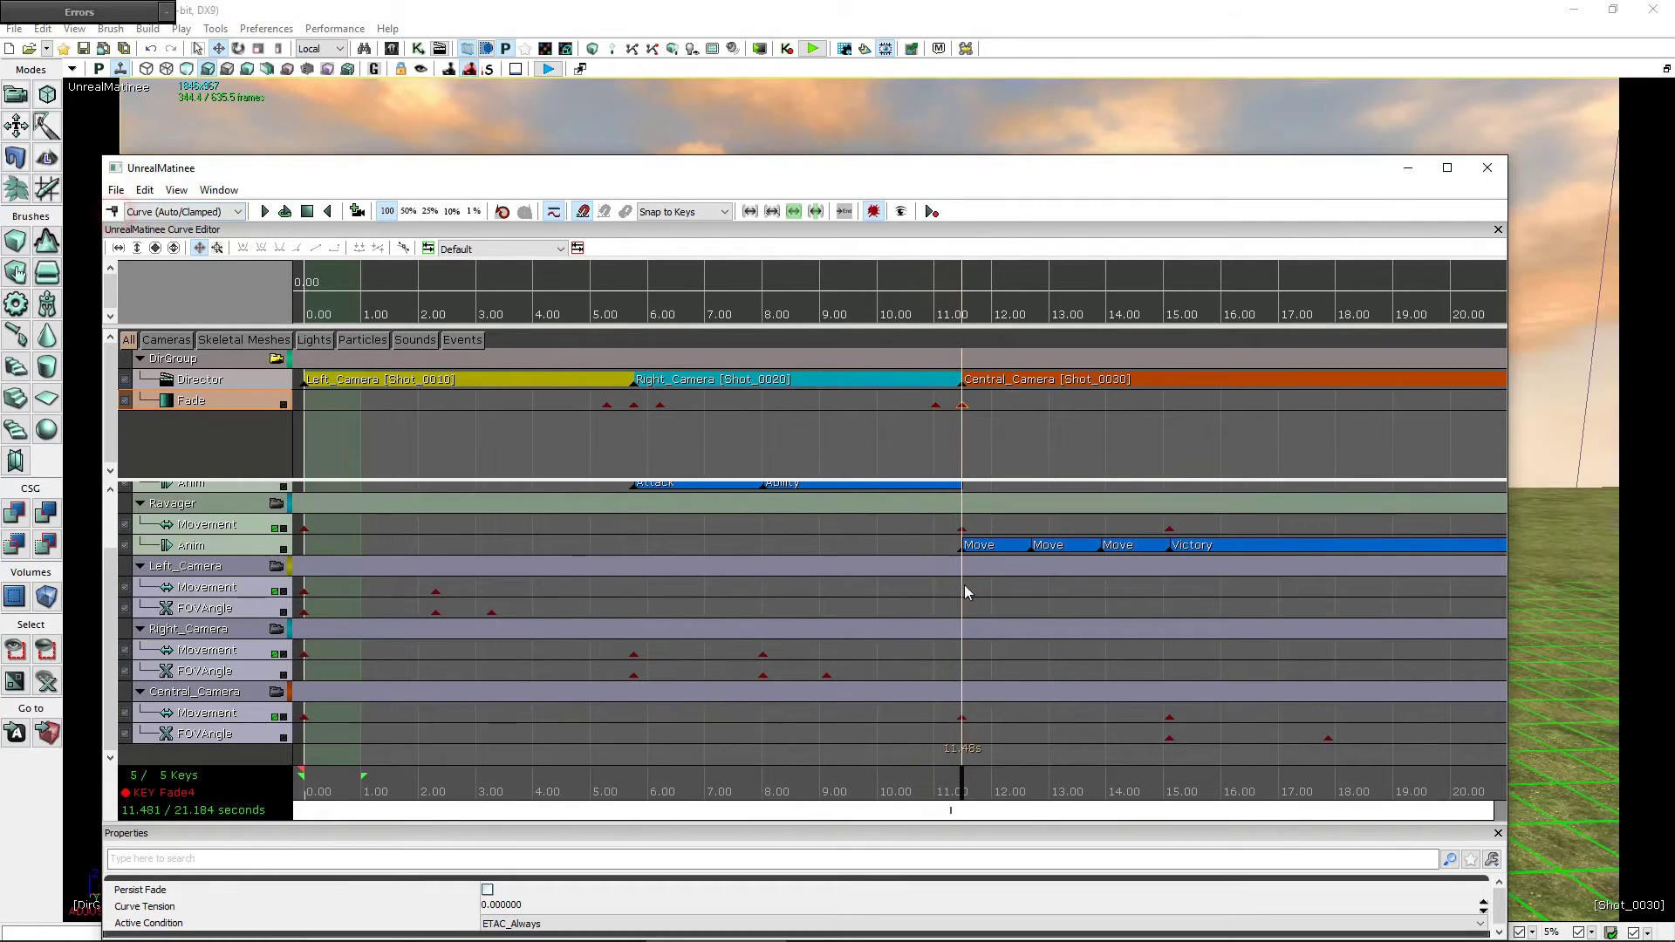
pyautogui.moveTo(964, 779); pyautogui.dragTo(988, 776)
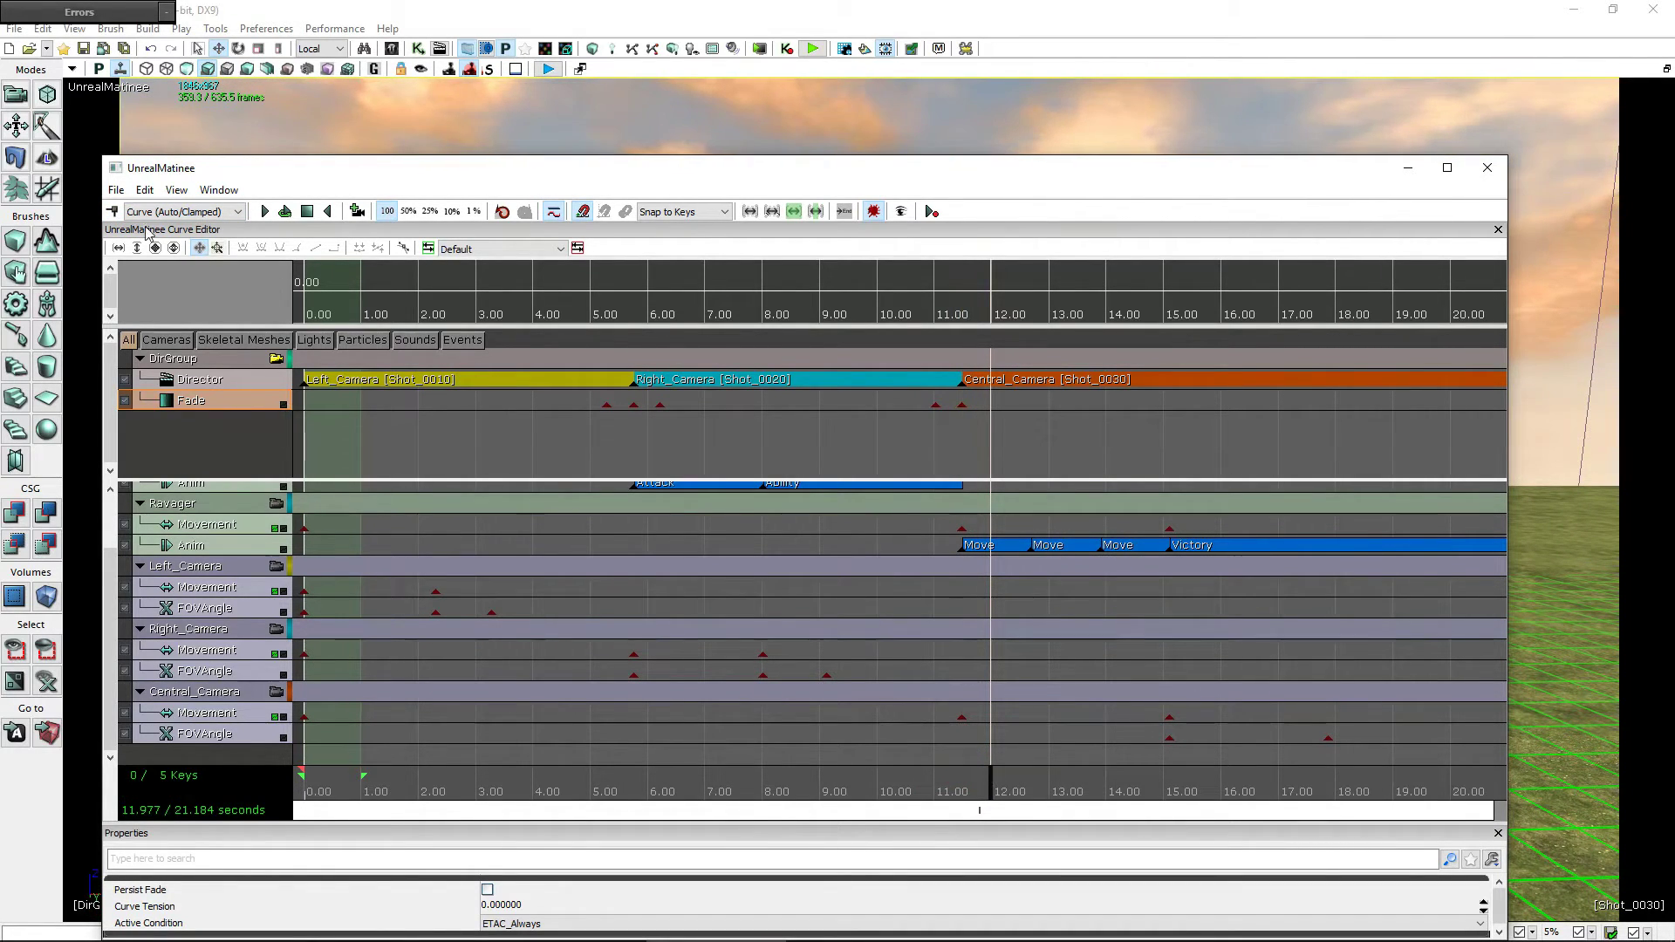
pyautogui.click(112, 212)
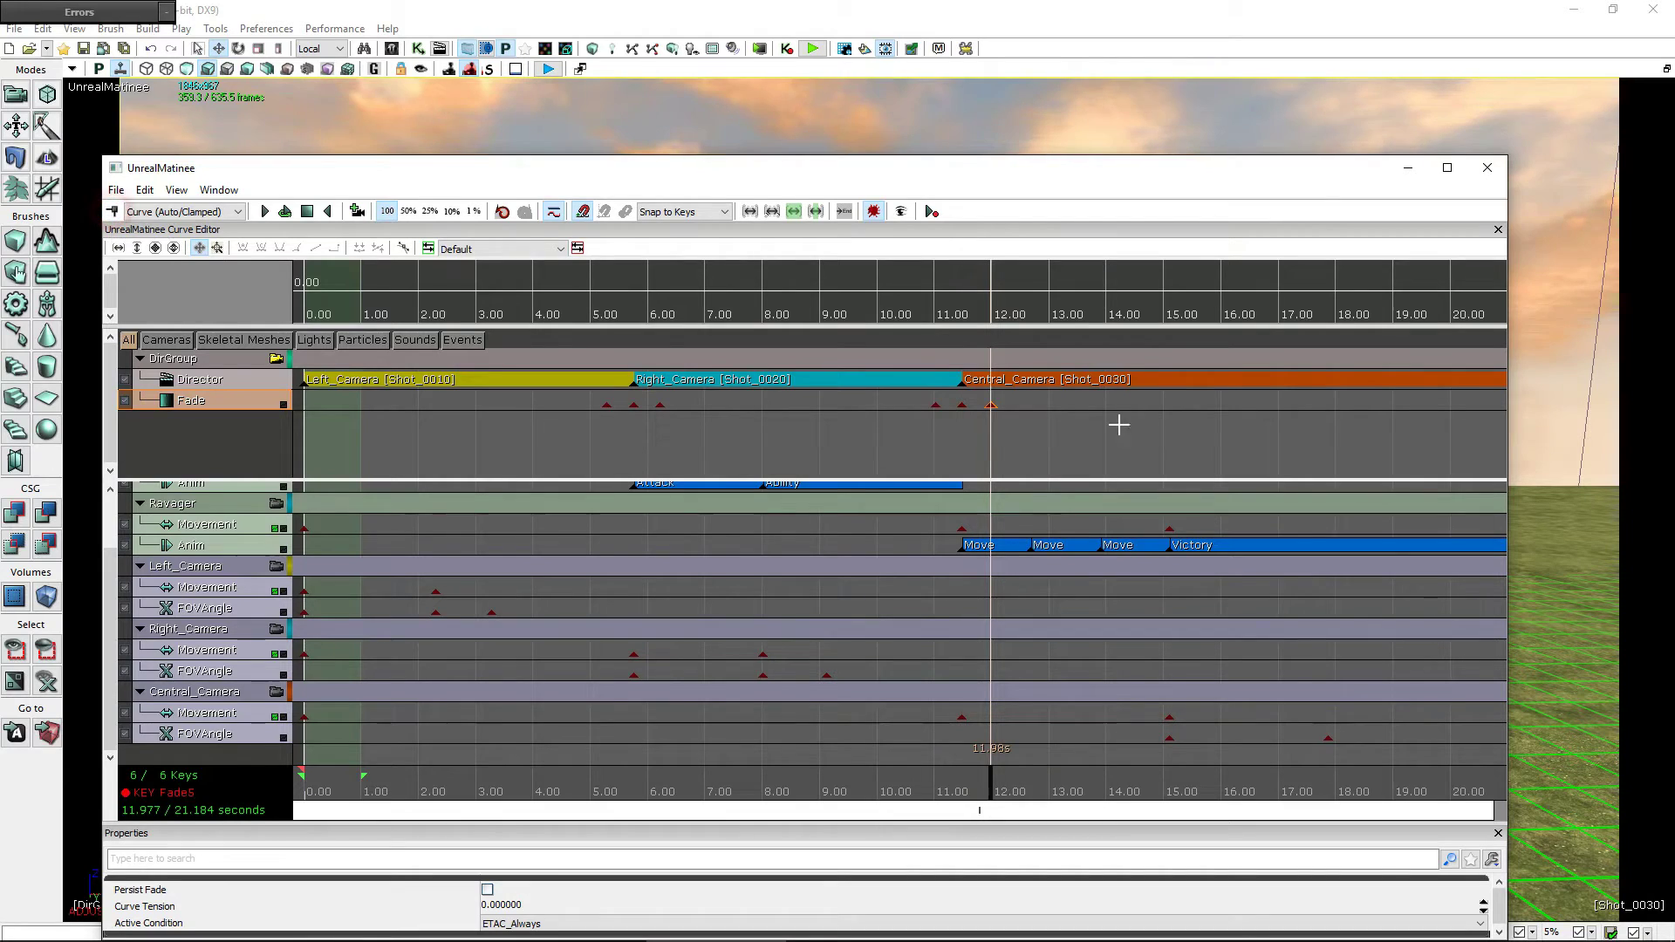
# - Keep the 11.48 s fade key's value at 0
pyautogui.click(964, 407)
pyautogui.rightClick(964, 407)
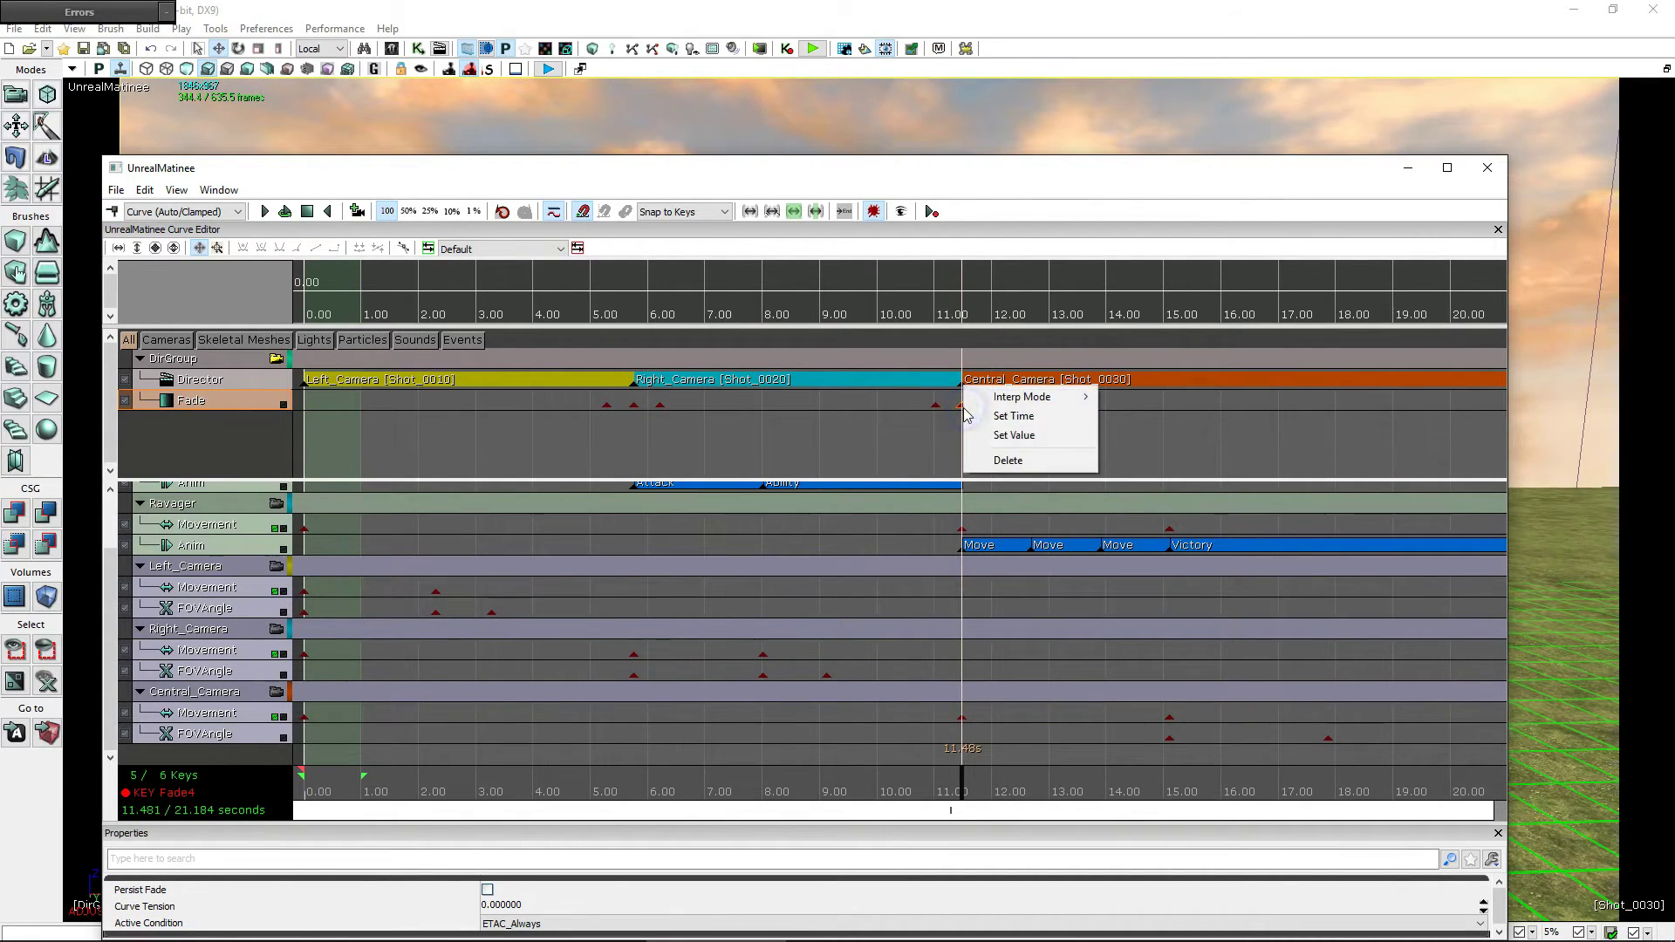
pyautogui.click(1009, 436)
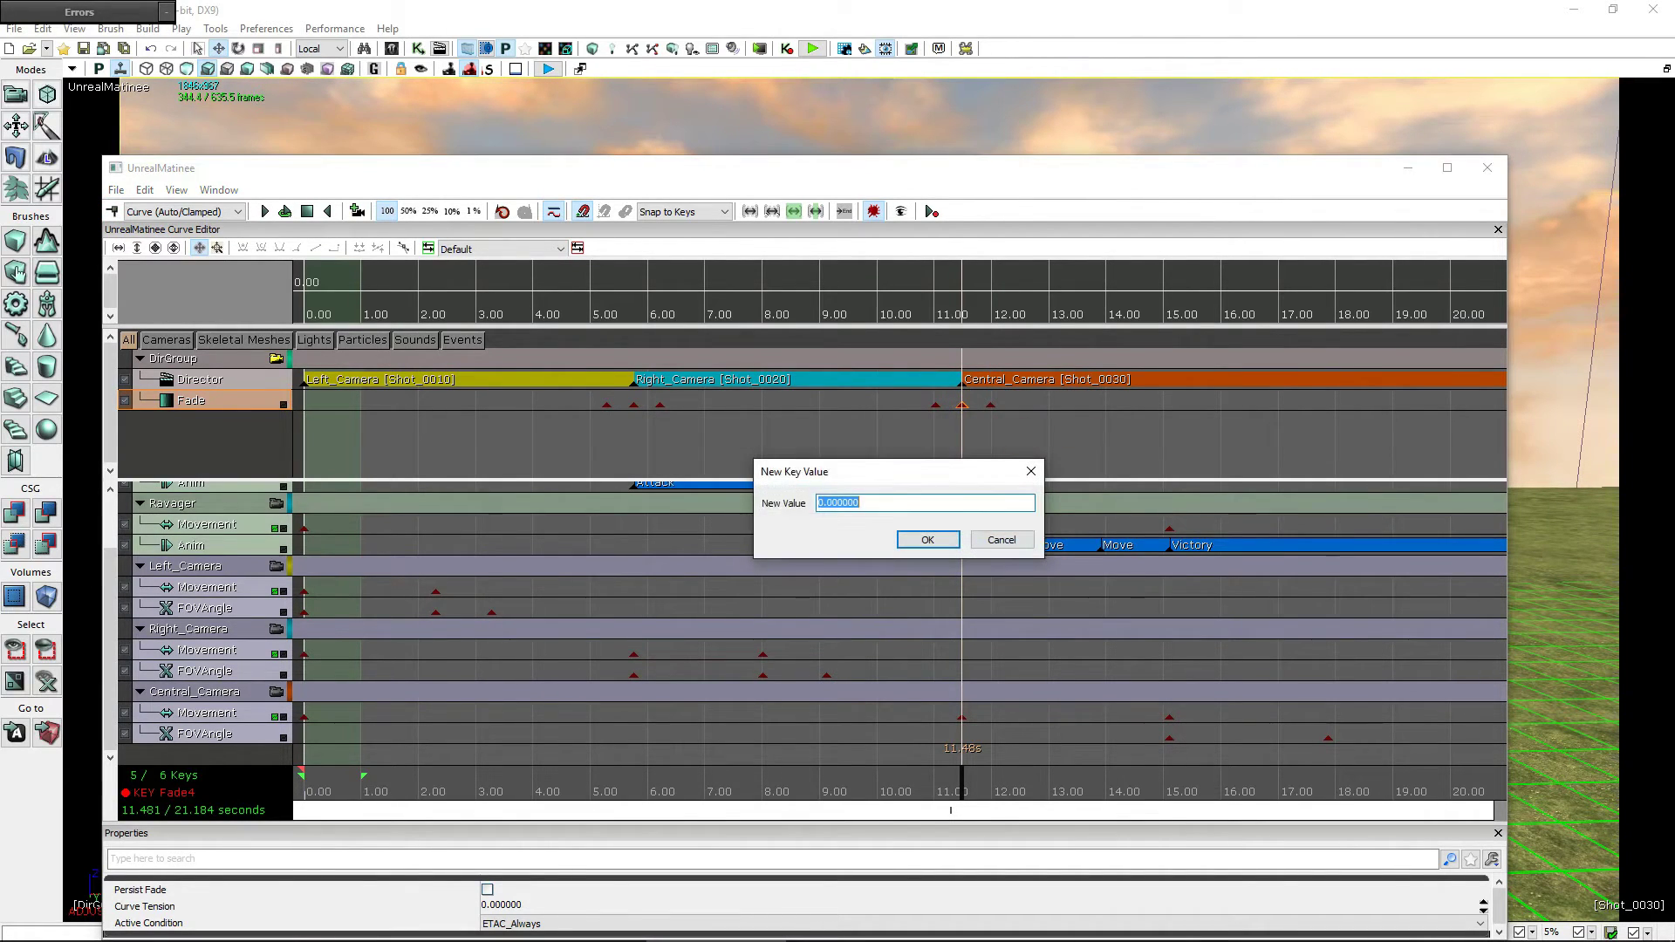
pyautogui.press('Return')
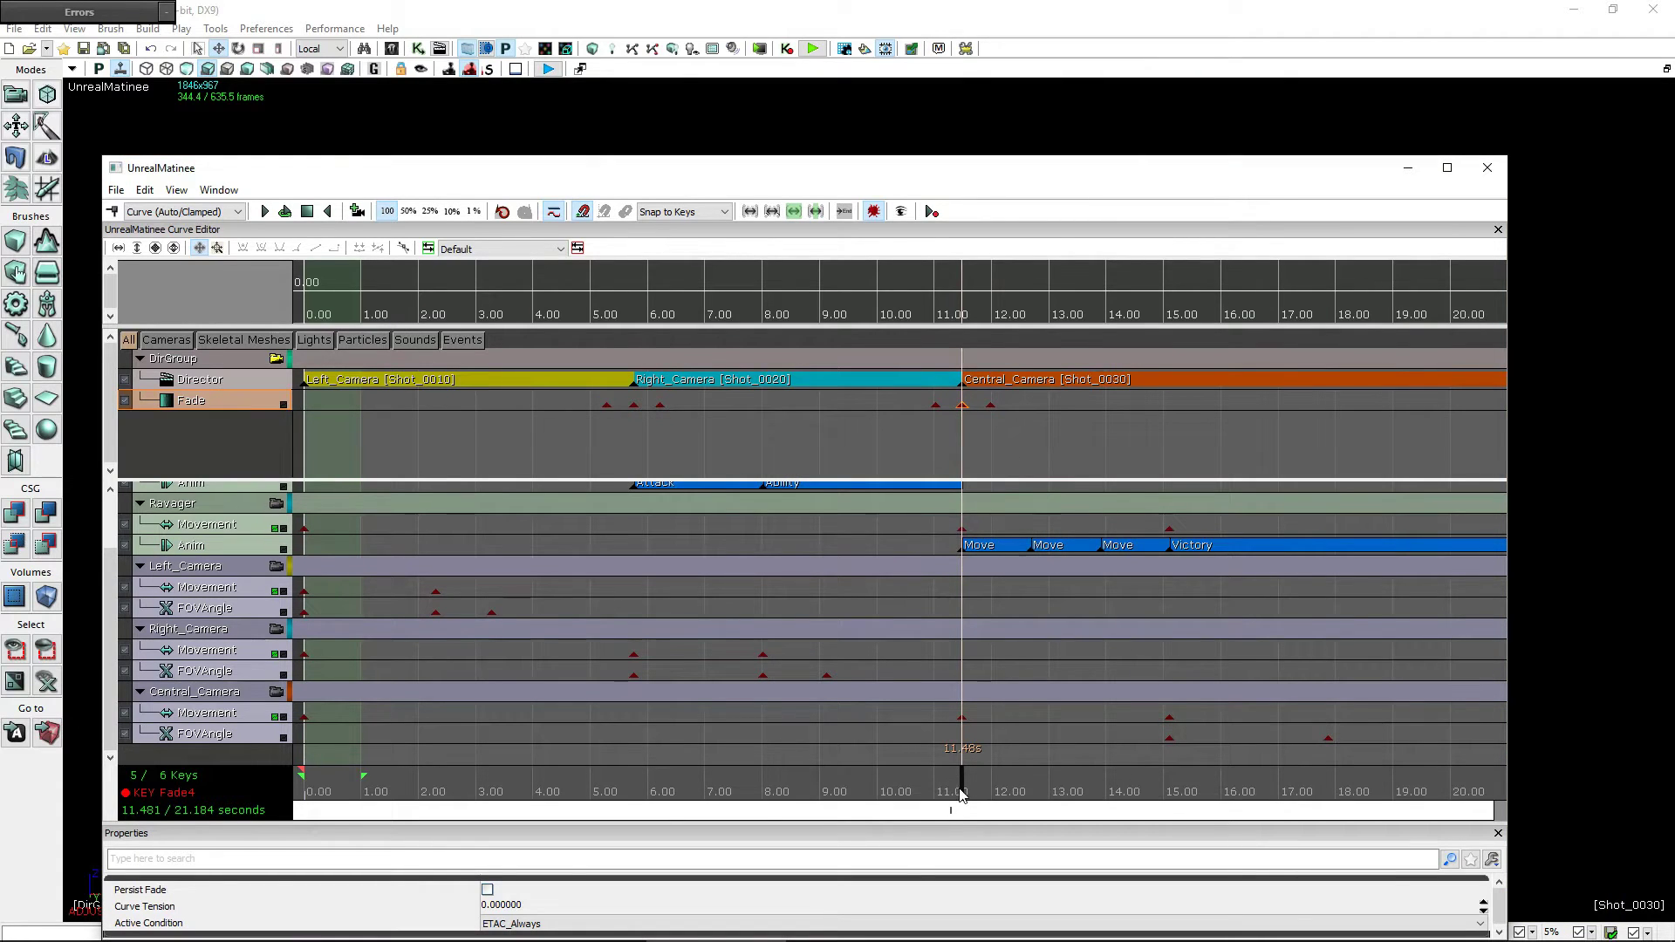
# - Preview the cinematic from about 10.2 s, then stop and rewind
pyautogui.moveTo(951, 793); pyautogui.dragTo(888, 793)
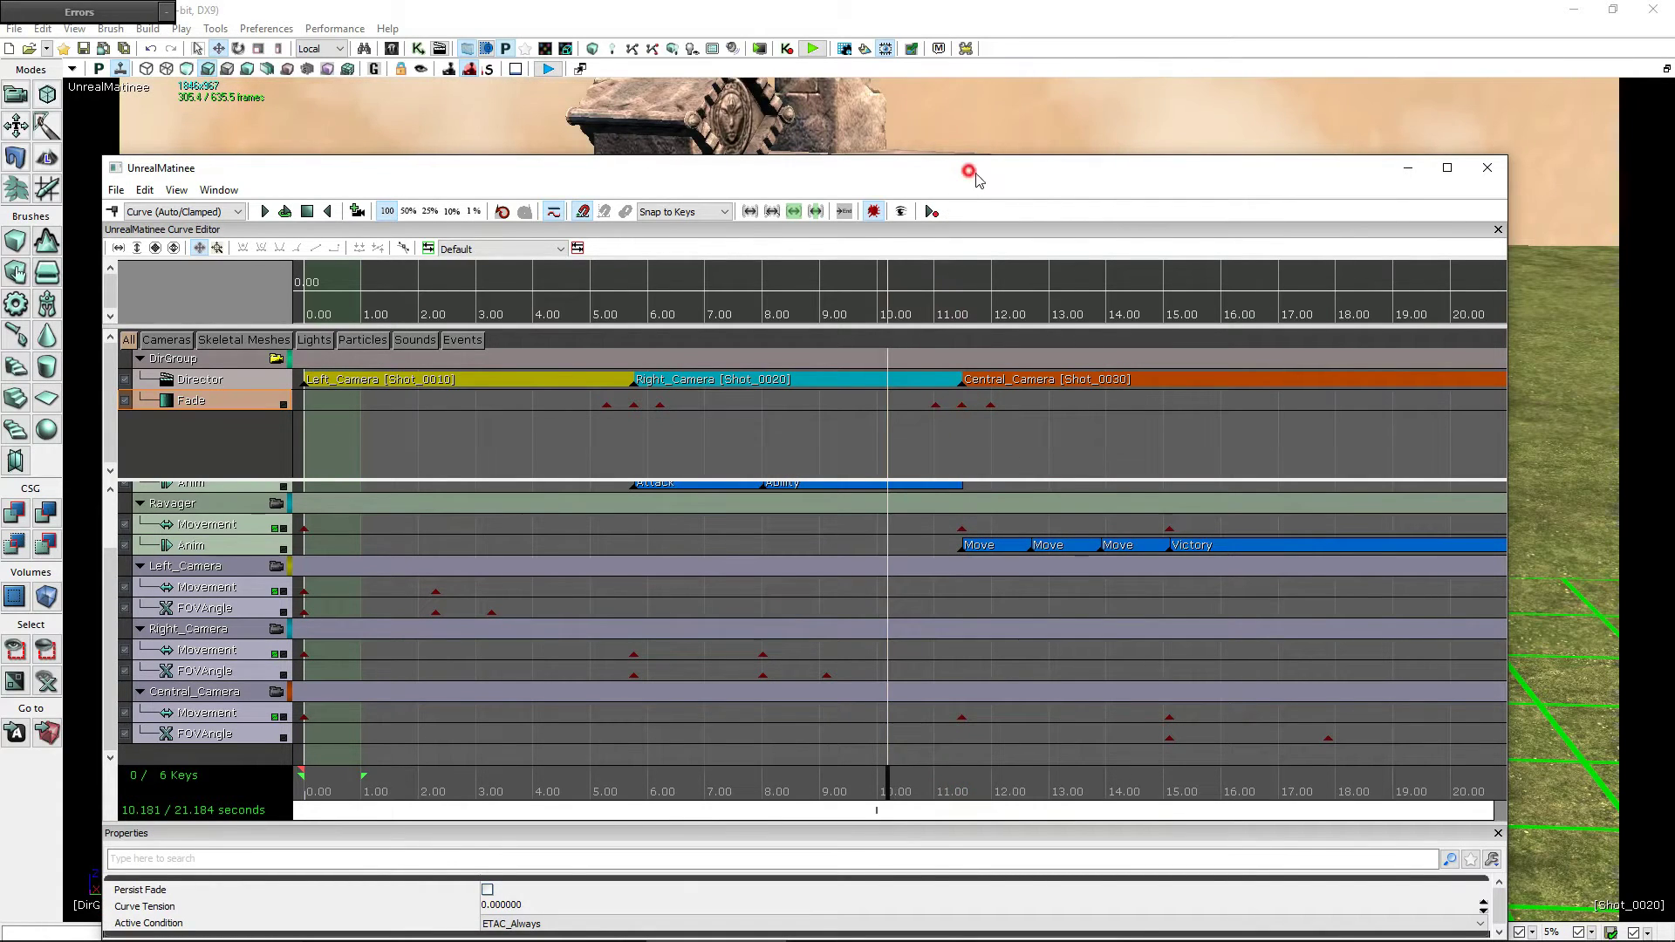
pyautogui.moveTo(977, 175); pyautogui.dragTo(977, 669)
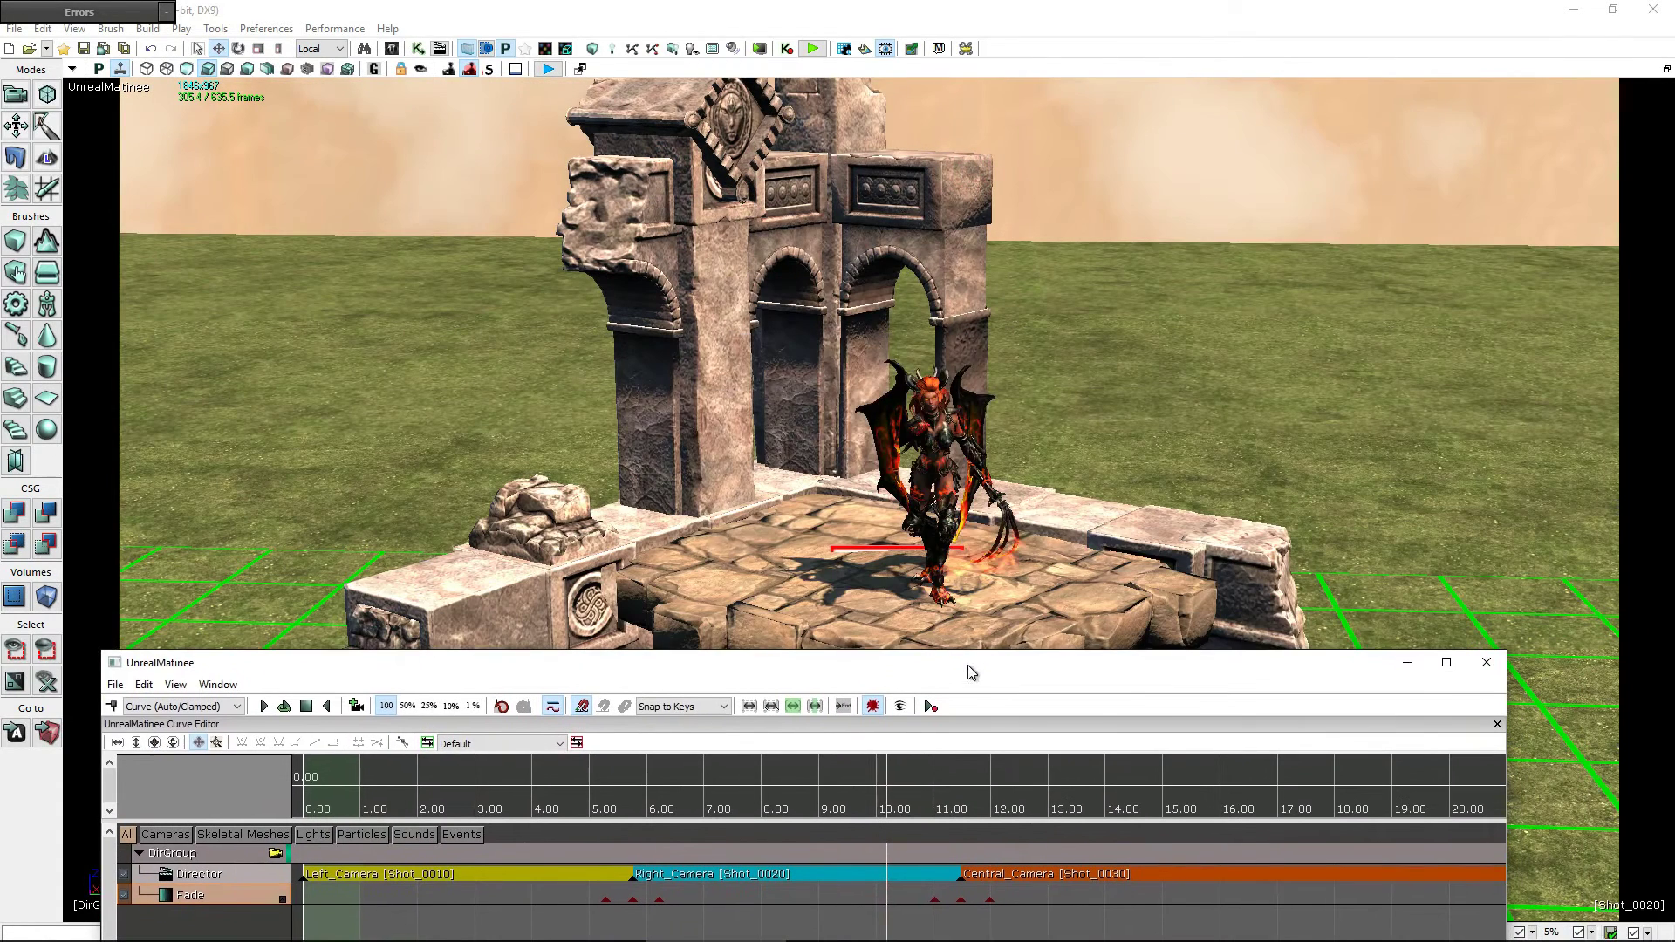
pyautogui.click(264, 707)
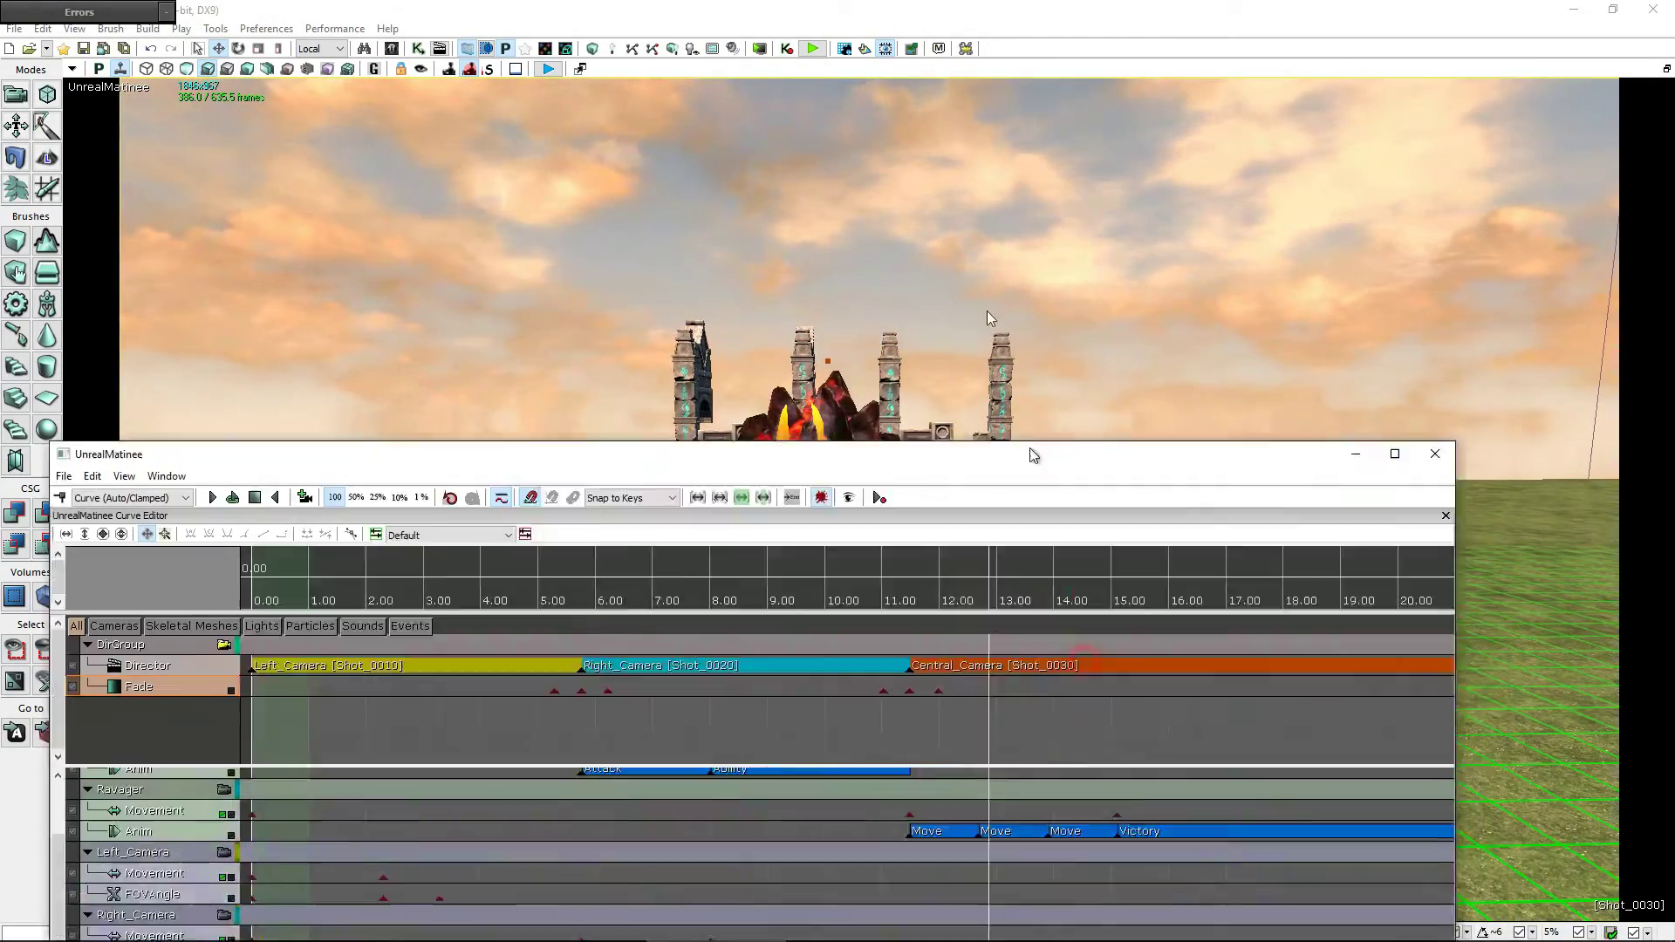
pyautogui.moveTo(1074, 660); pyautogui.dragTo(927, 167)
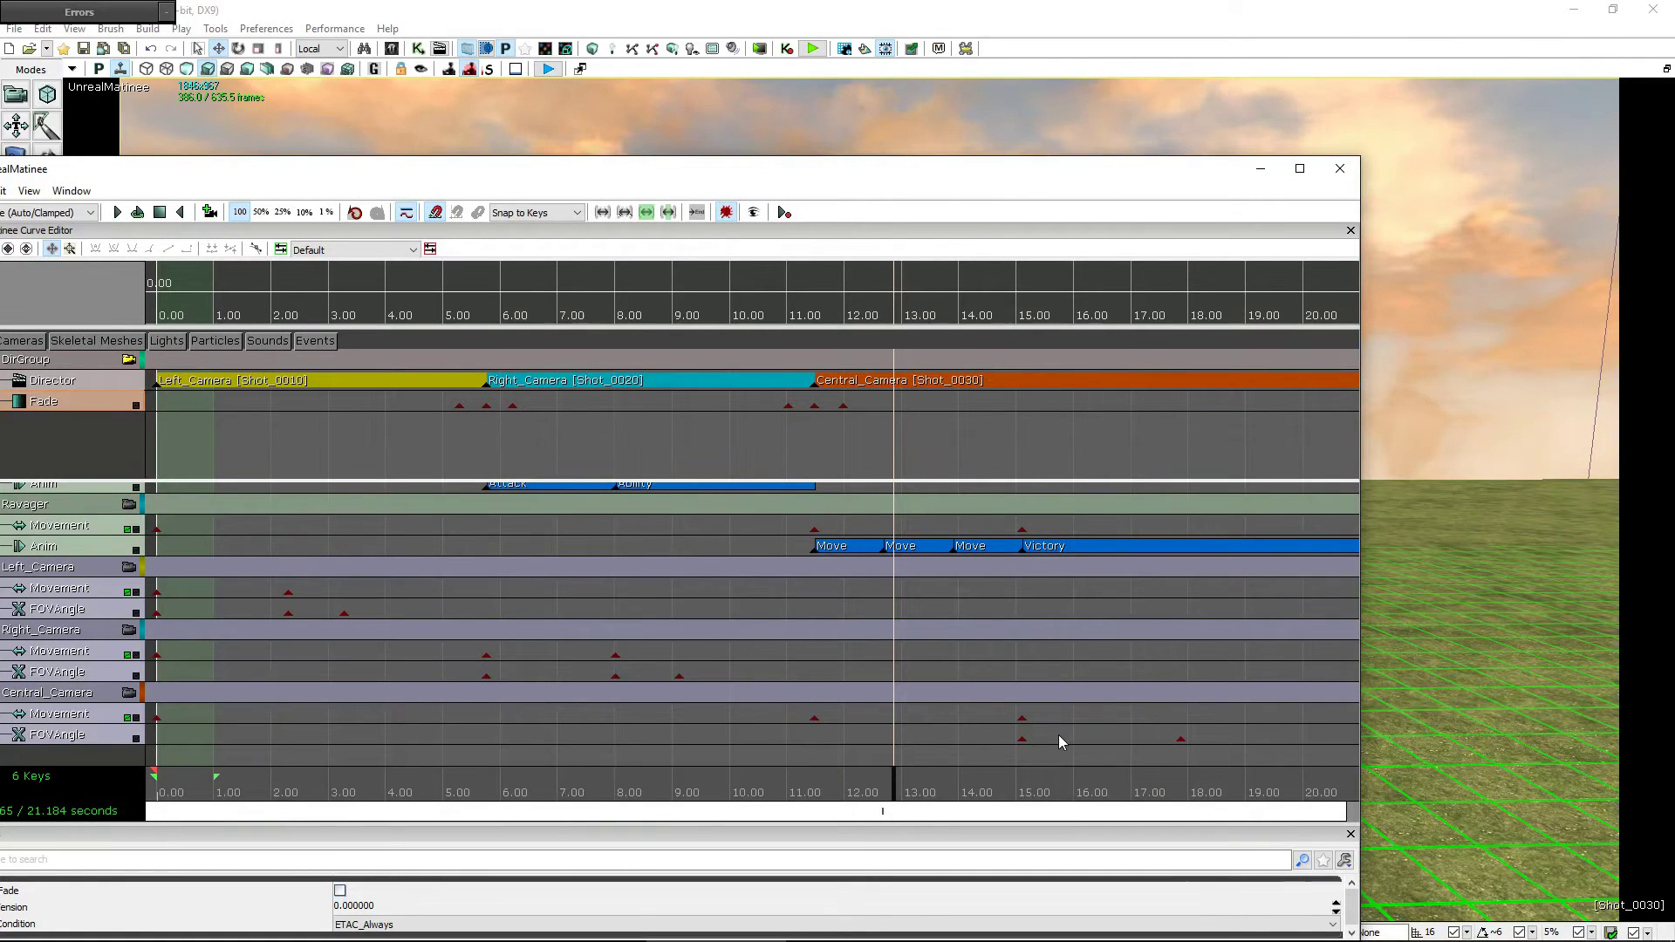
pyautogui.click(786, 164)
pyautogui.moveTo(788, 168); pyautogui.dragTo(1161, 170)
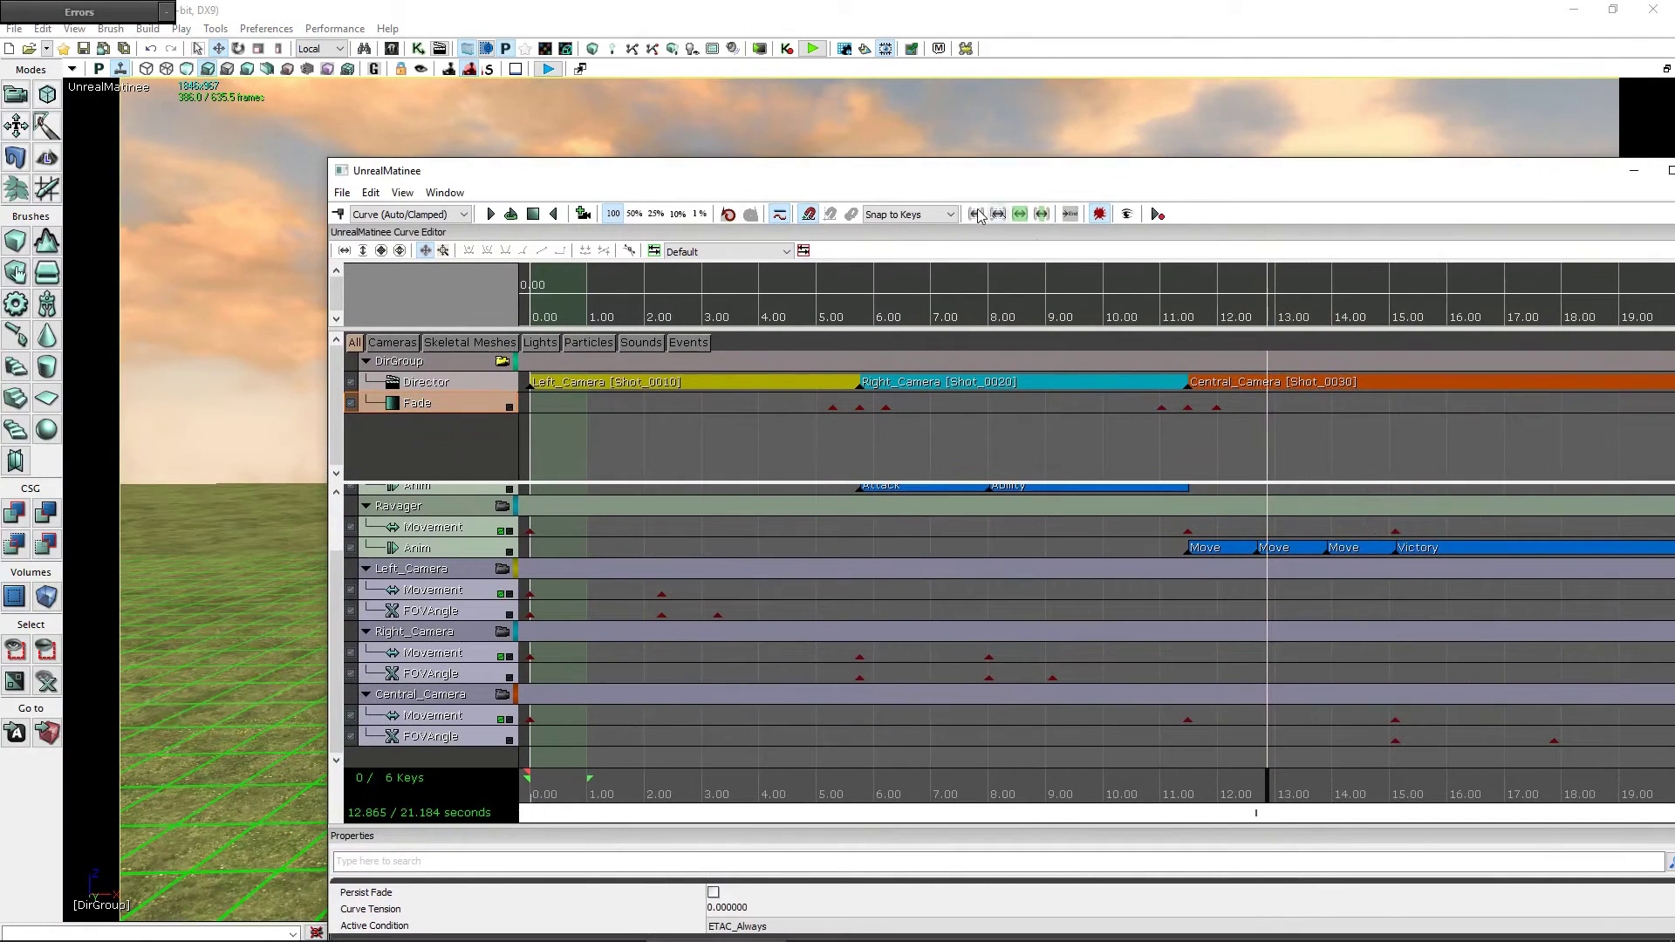
pyautogui.click(533, 214)
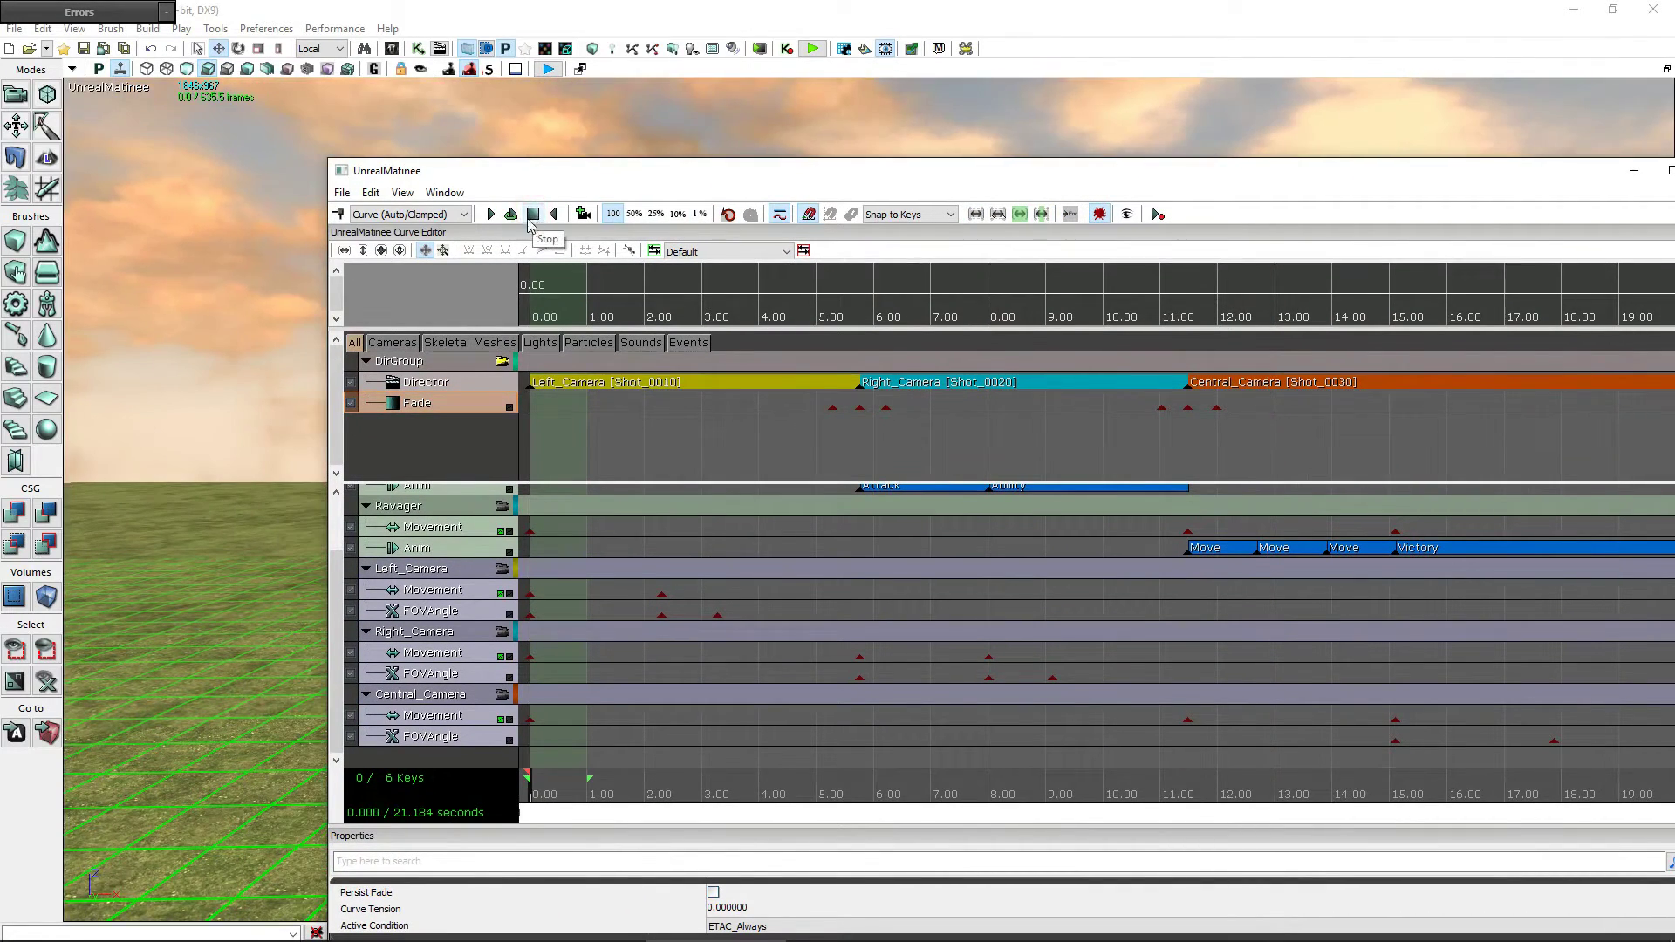
# - Add a Slomo track to DirGroup and scrub the playhead to about 15 s
pyautogui.click(431, 362)
pyautogui.rightClick(433, 361)
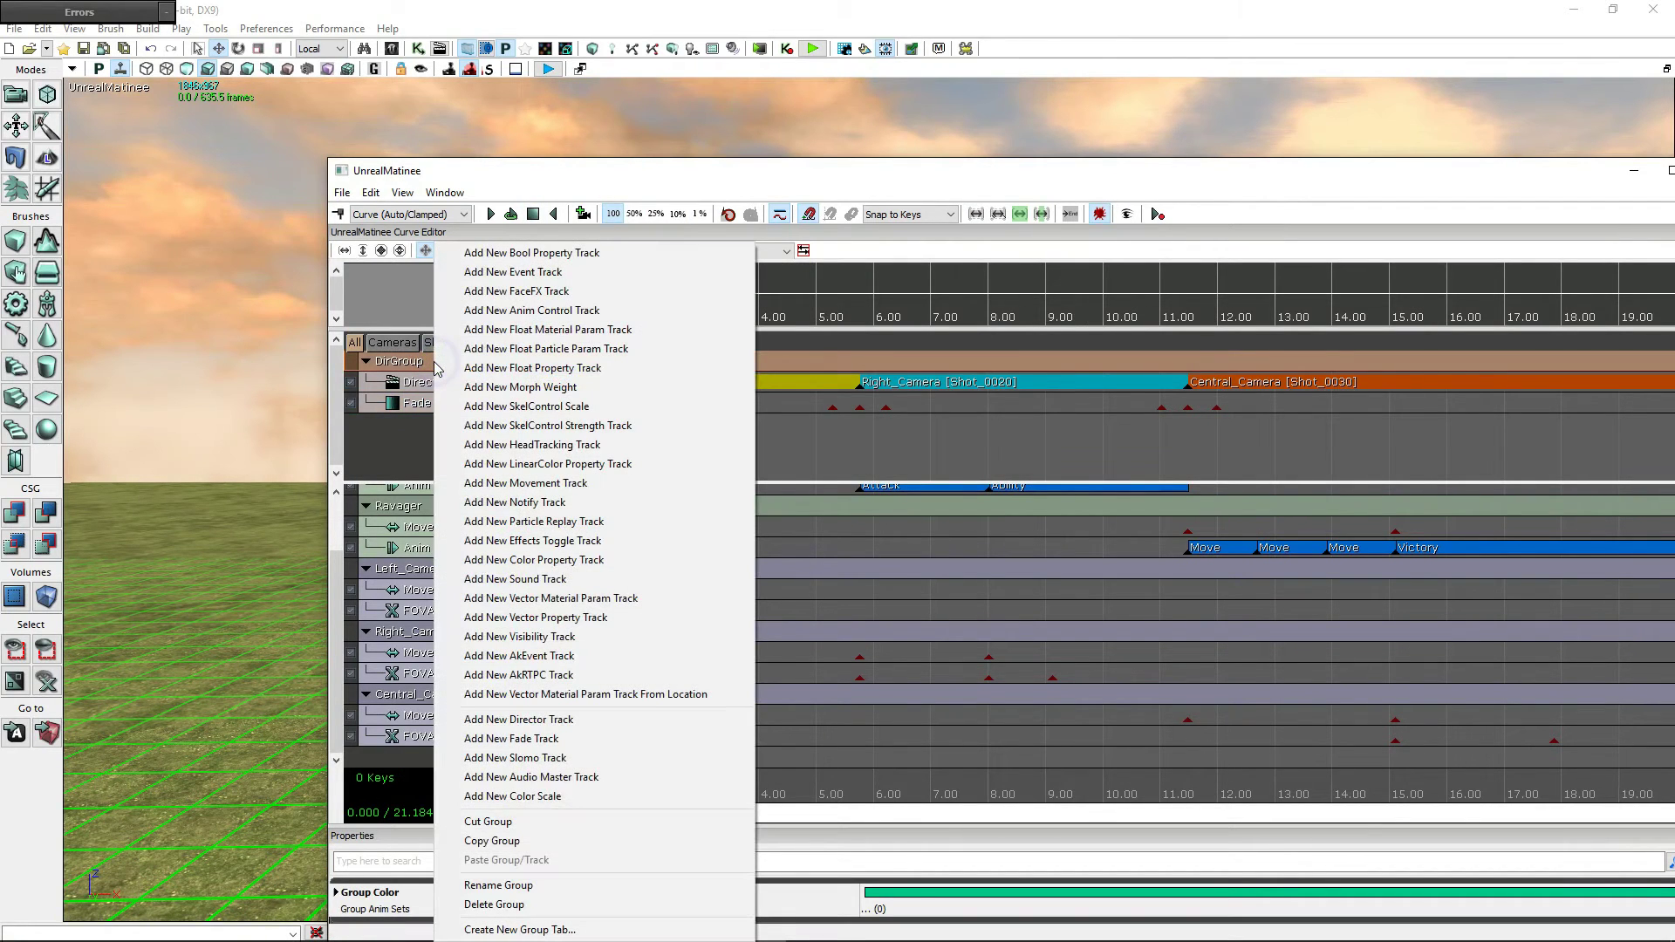
pyautogui.click(611, 760)
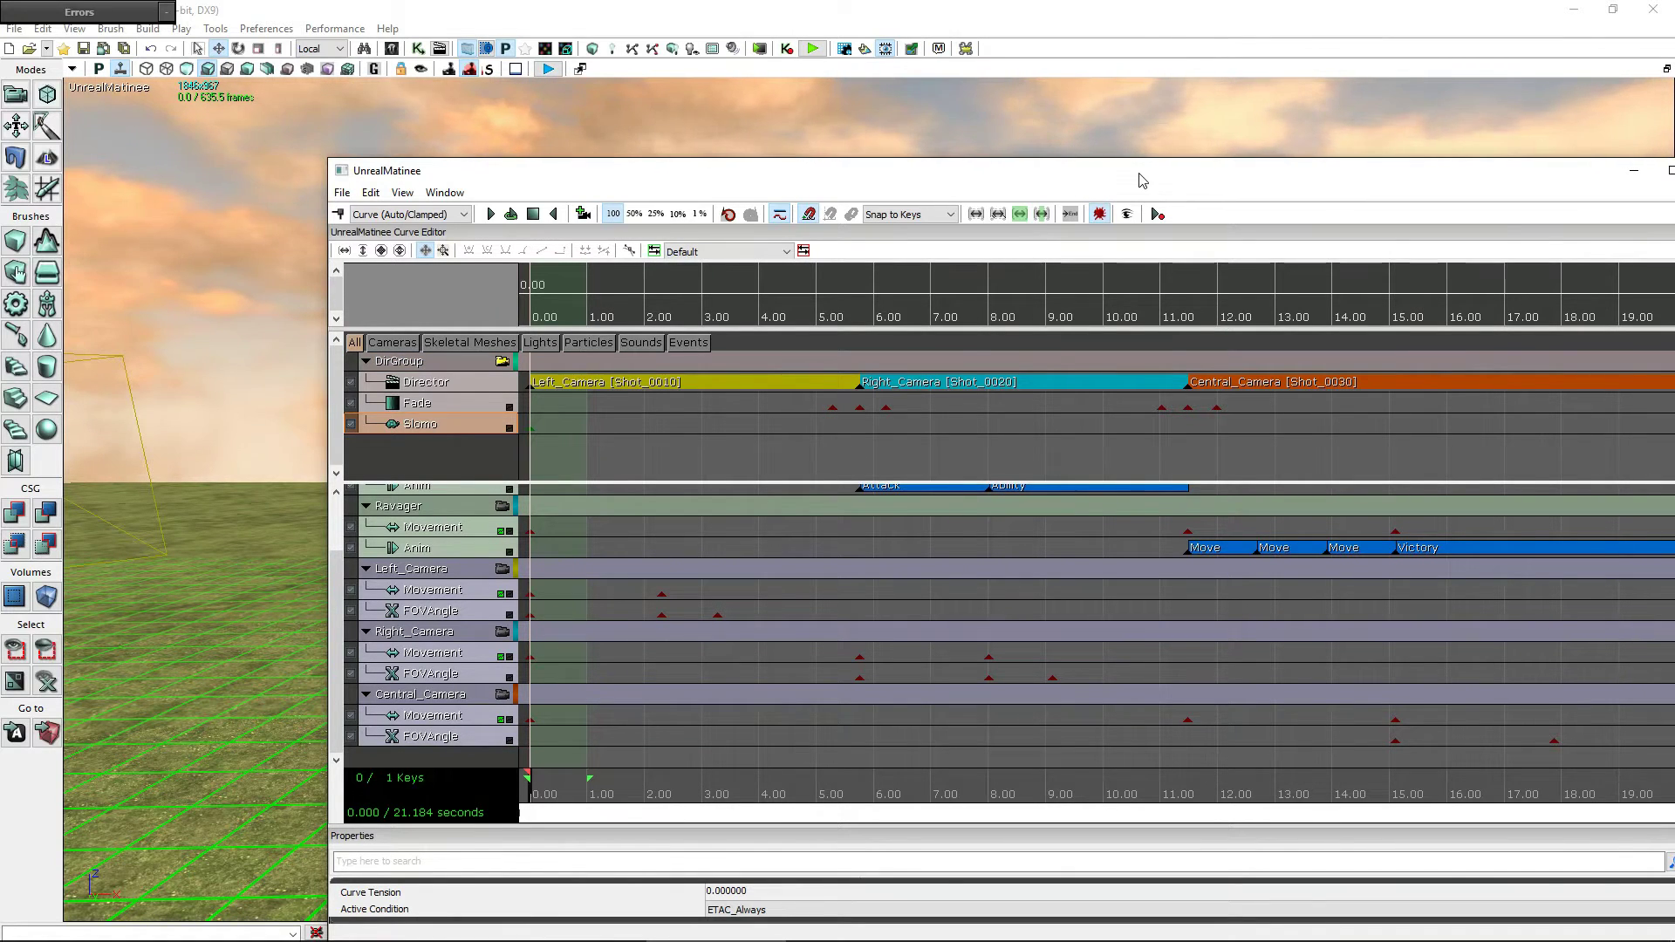
pyautogui.moveTo(1142, 181); pyautogui.dragTo(795, 150)
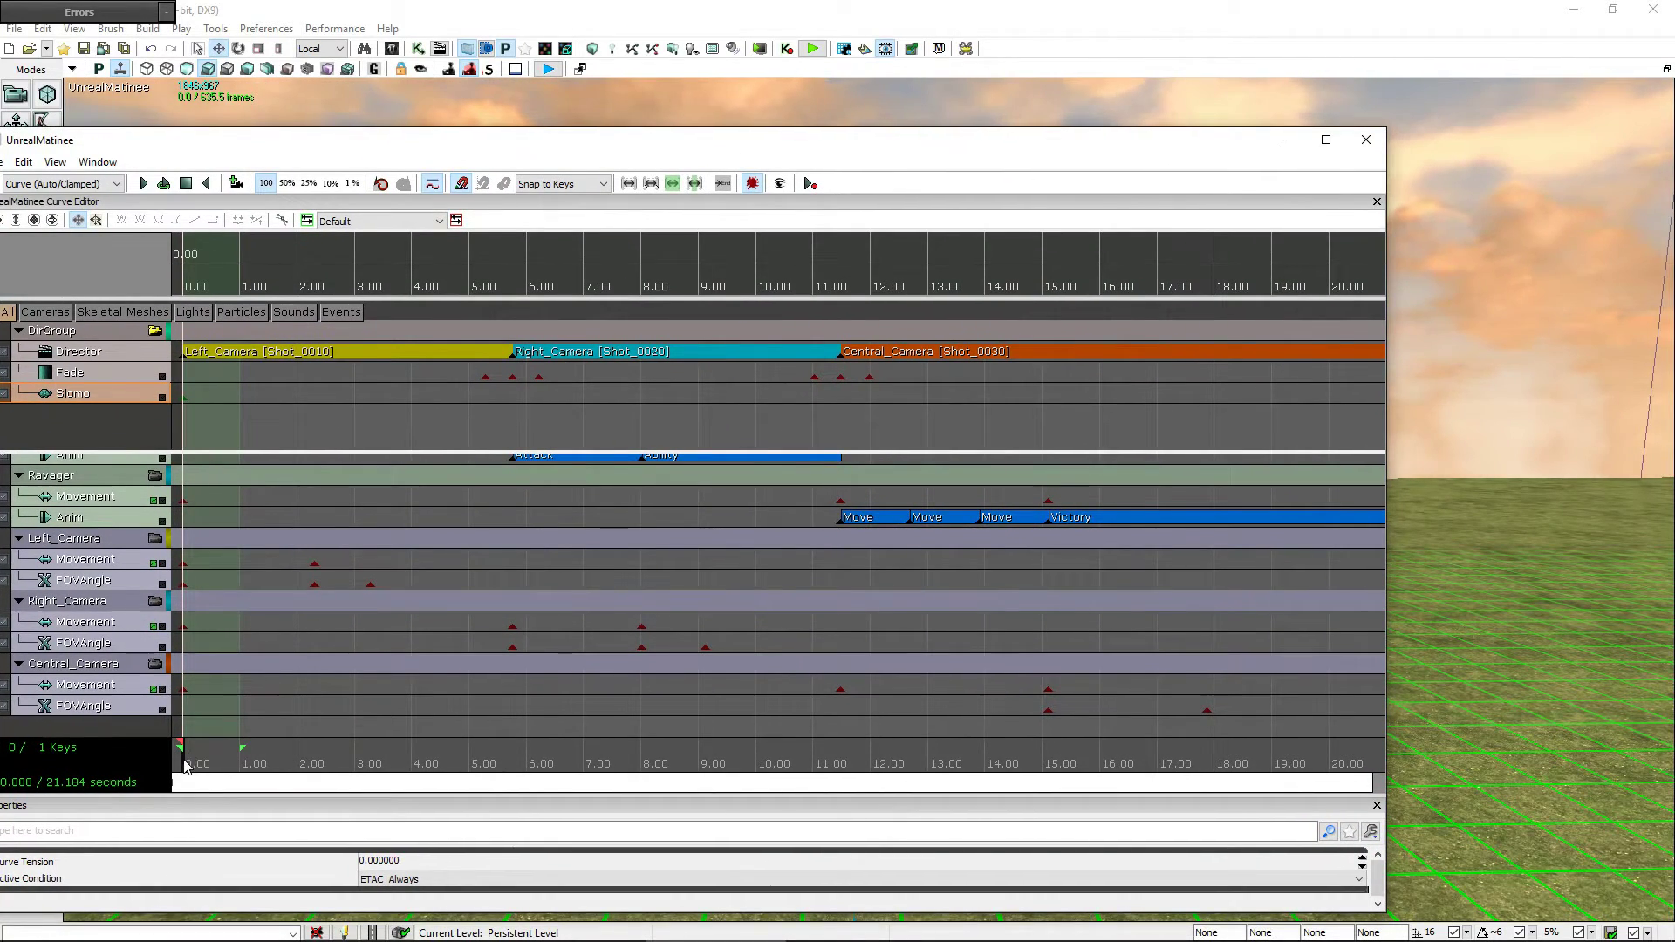
pyautogui.moveTo(184, 766)
pyautogui.mouseDown()
pyautogui.moveTo(1090, 831)
pyautogui.moveTo(1012, 831)
pyautogui.mouseUp()
pyautogui.moveTo(1028, 144); pyautogui.dragTo(57, 174)
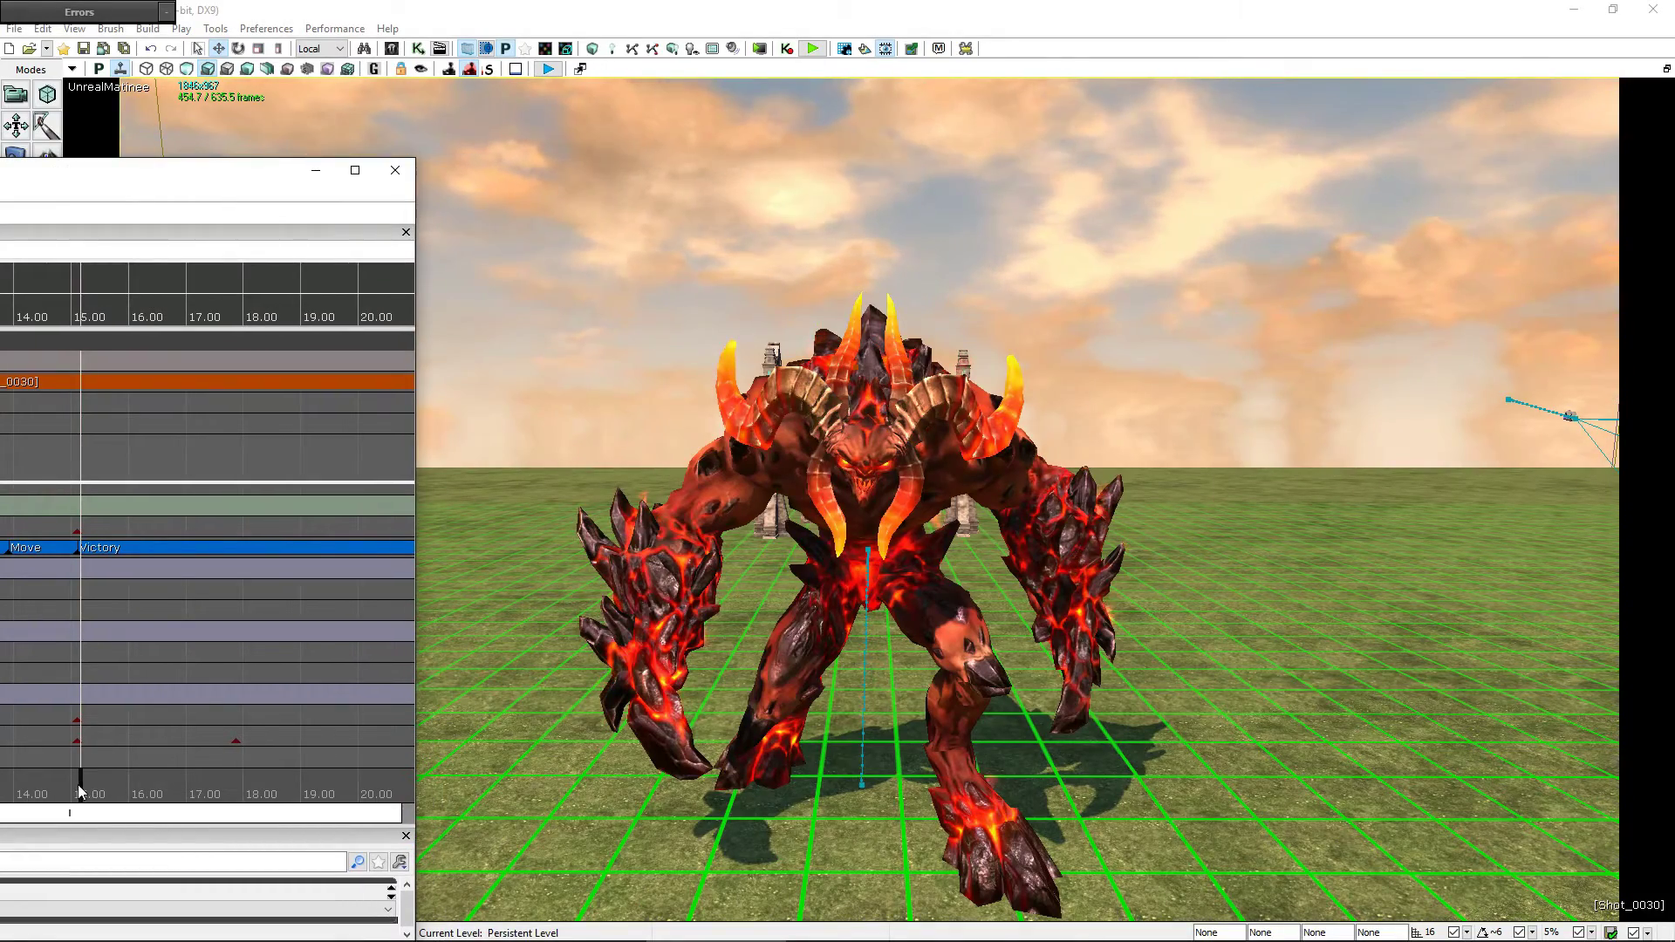
pyautogui.moveTo(80, 791); pyautogui.dragTo(100, 801)
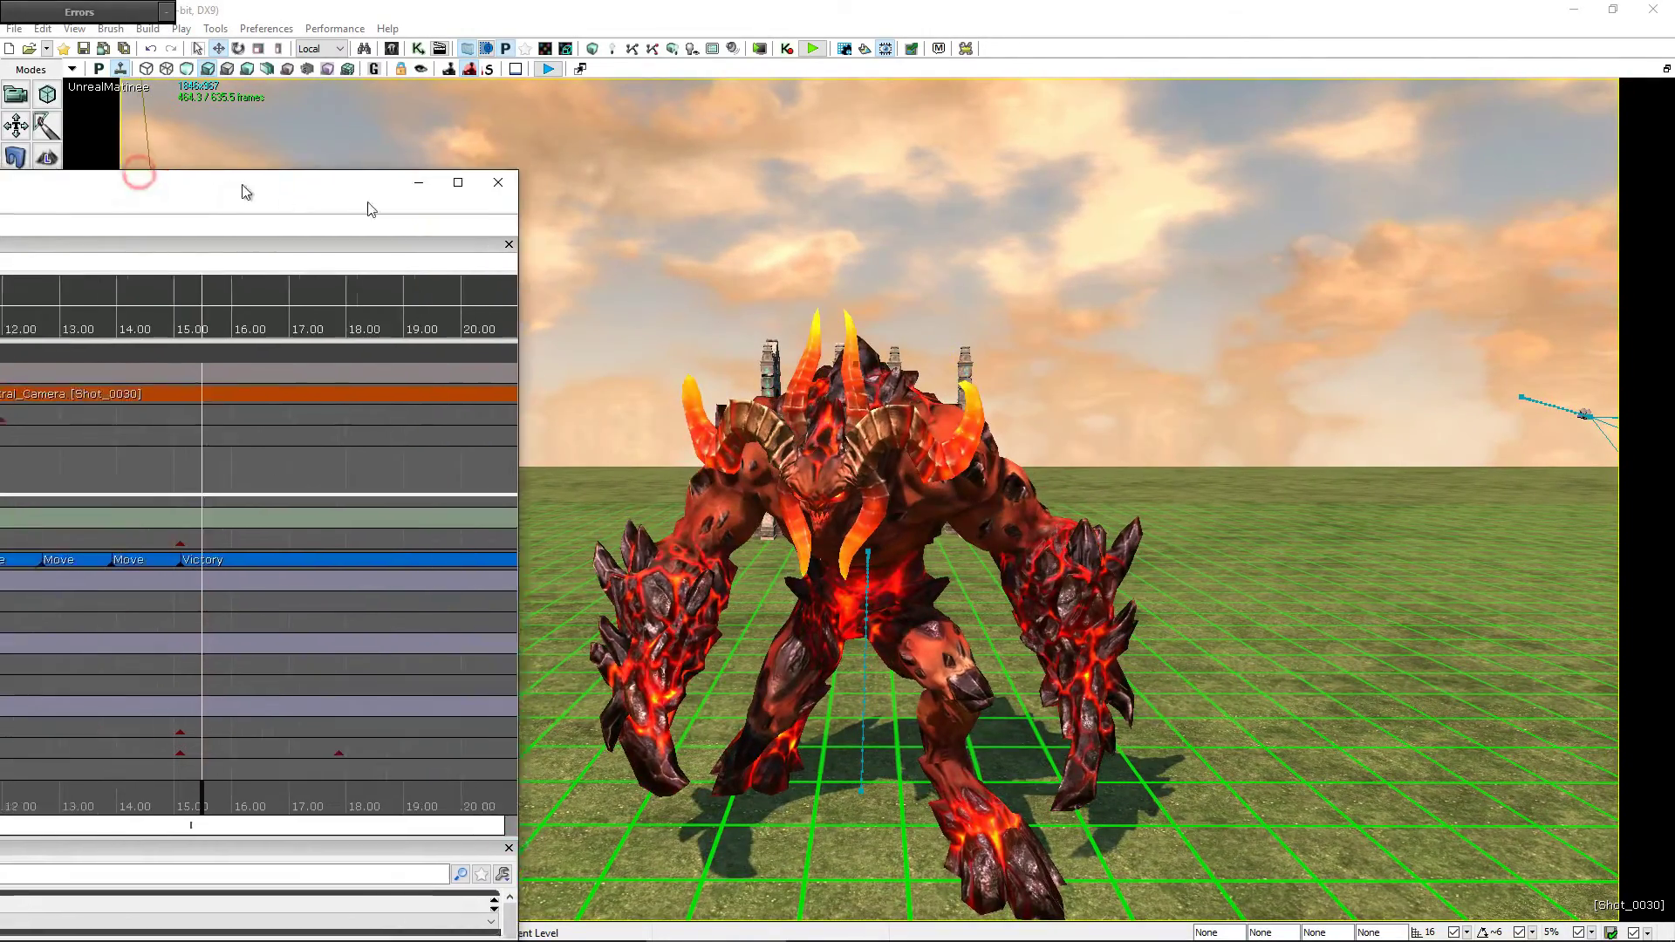
# - Add Slomo keys at about 15.5 s and 17.9 s
pyautogui.moveTo(142, 186); pyautogui.dragTo(899, 234)
pyautogui.click(67, 267)
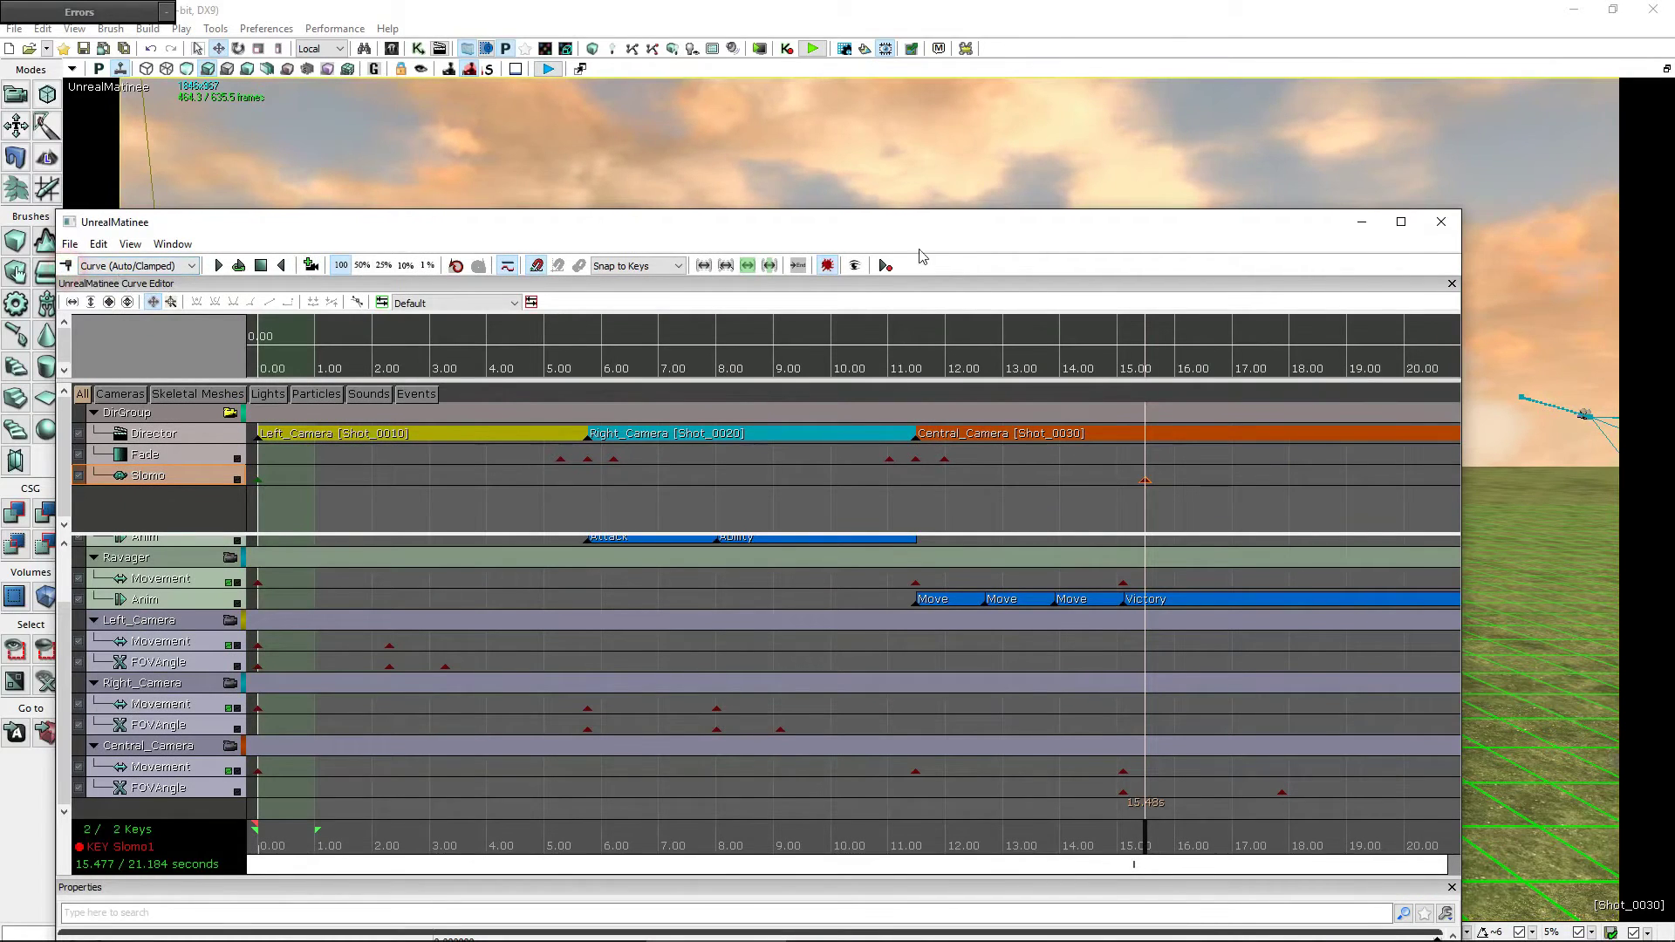
pyautogui.moveTo(1047, 233); pyautogui.dragTo(237, 172)
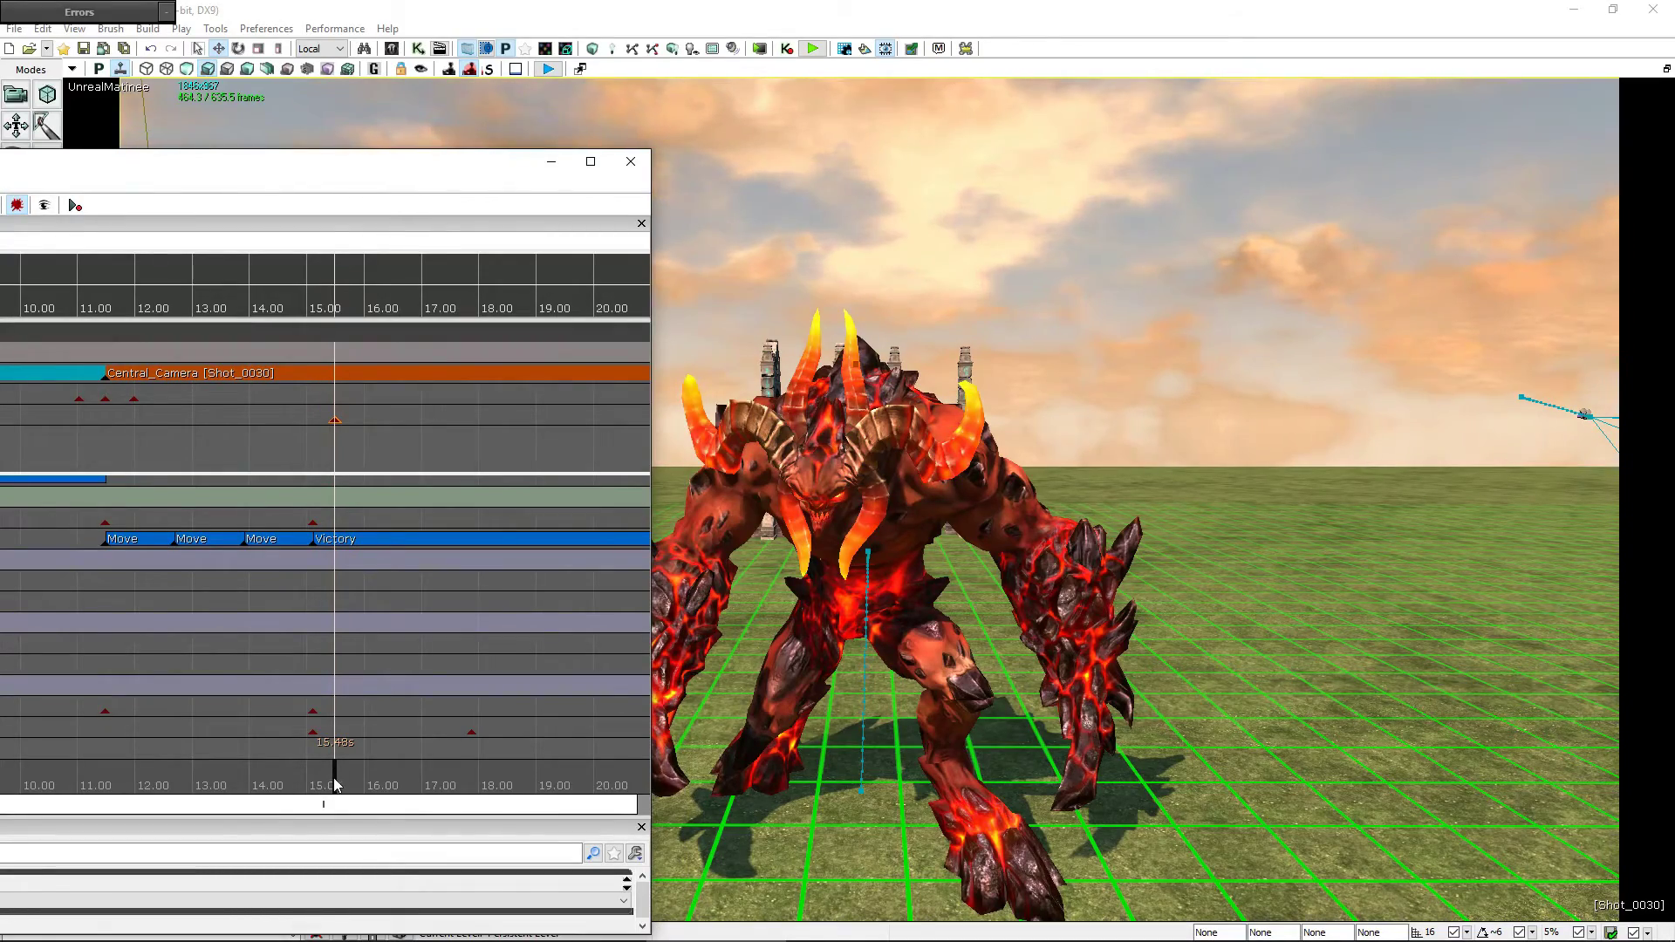
pyautogui.moveTo(335, 783); pyautogui.dragTo(410, 789)
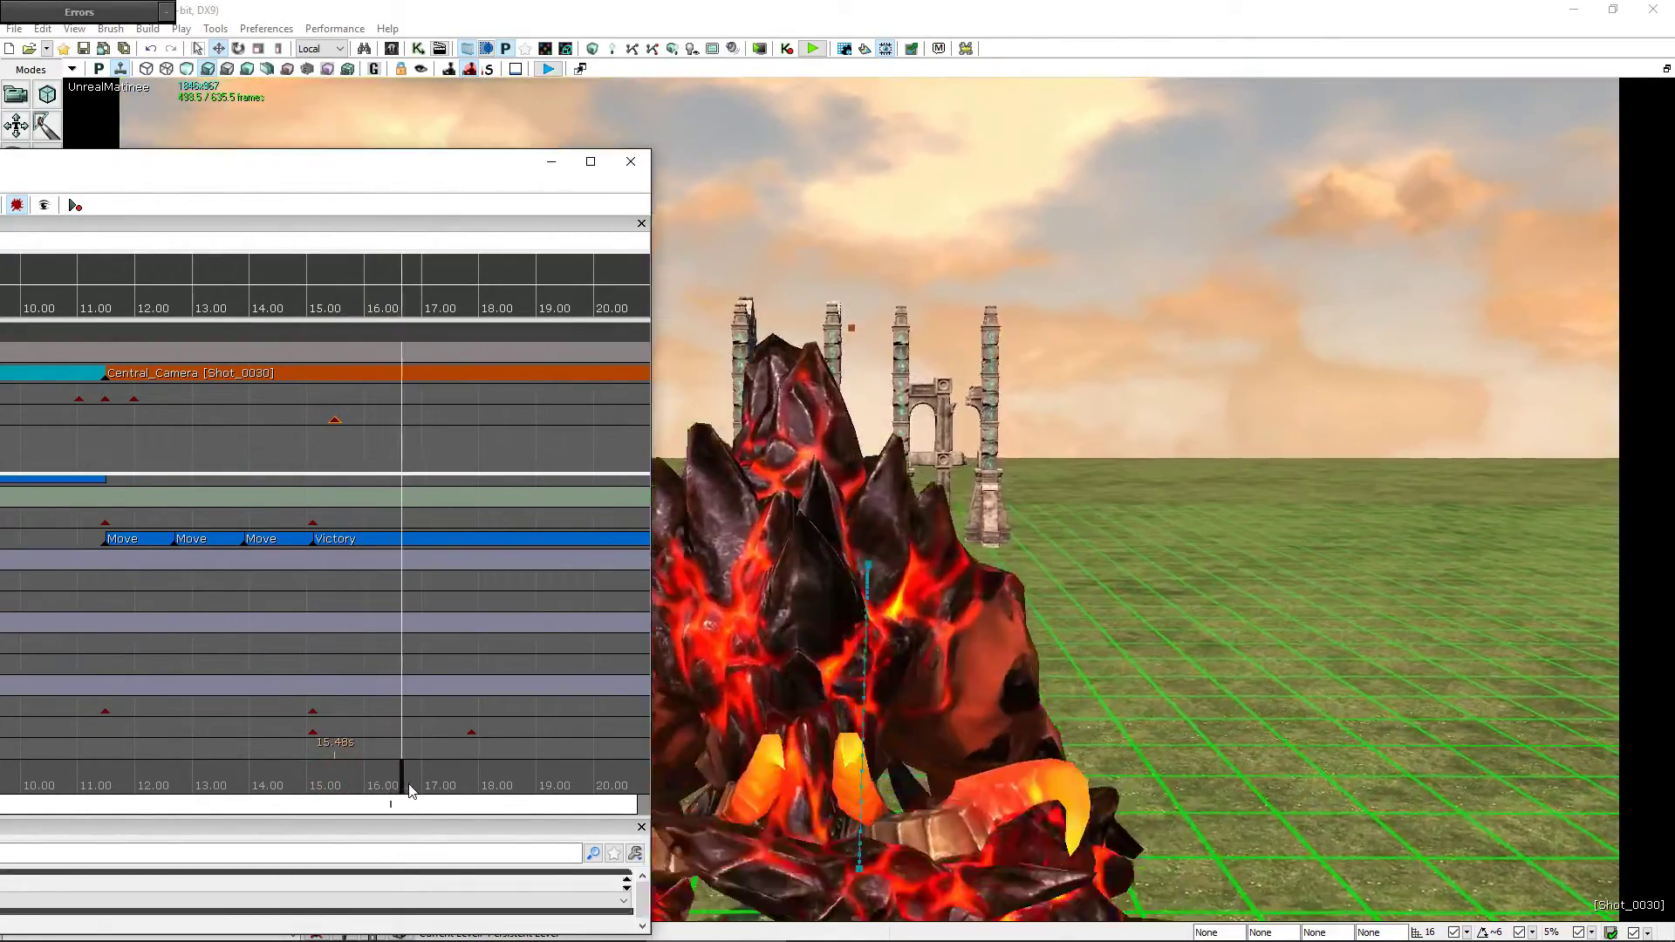
pyautogui.moveTo(410, 790); pyautogui.dragTo(473, 798)
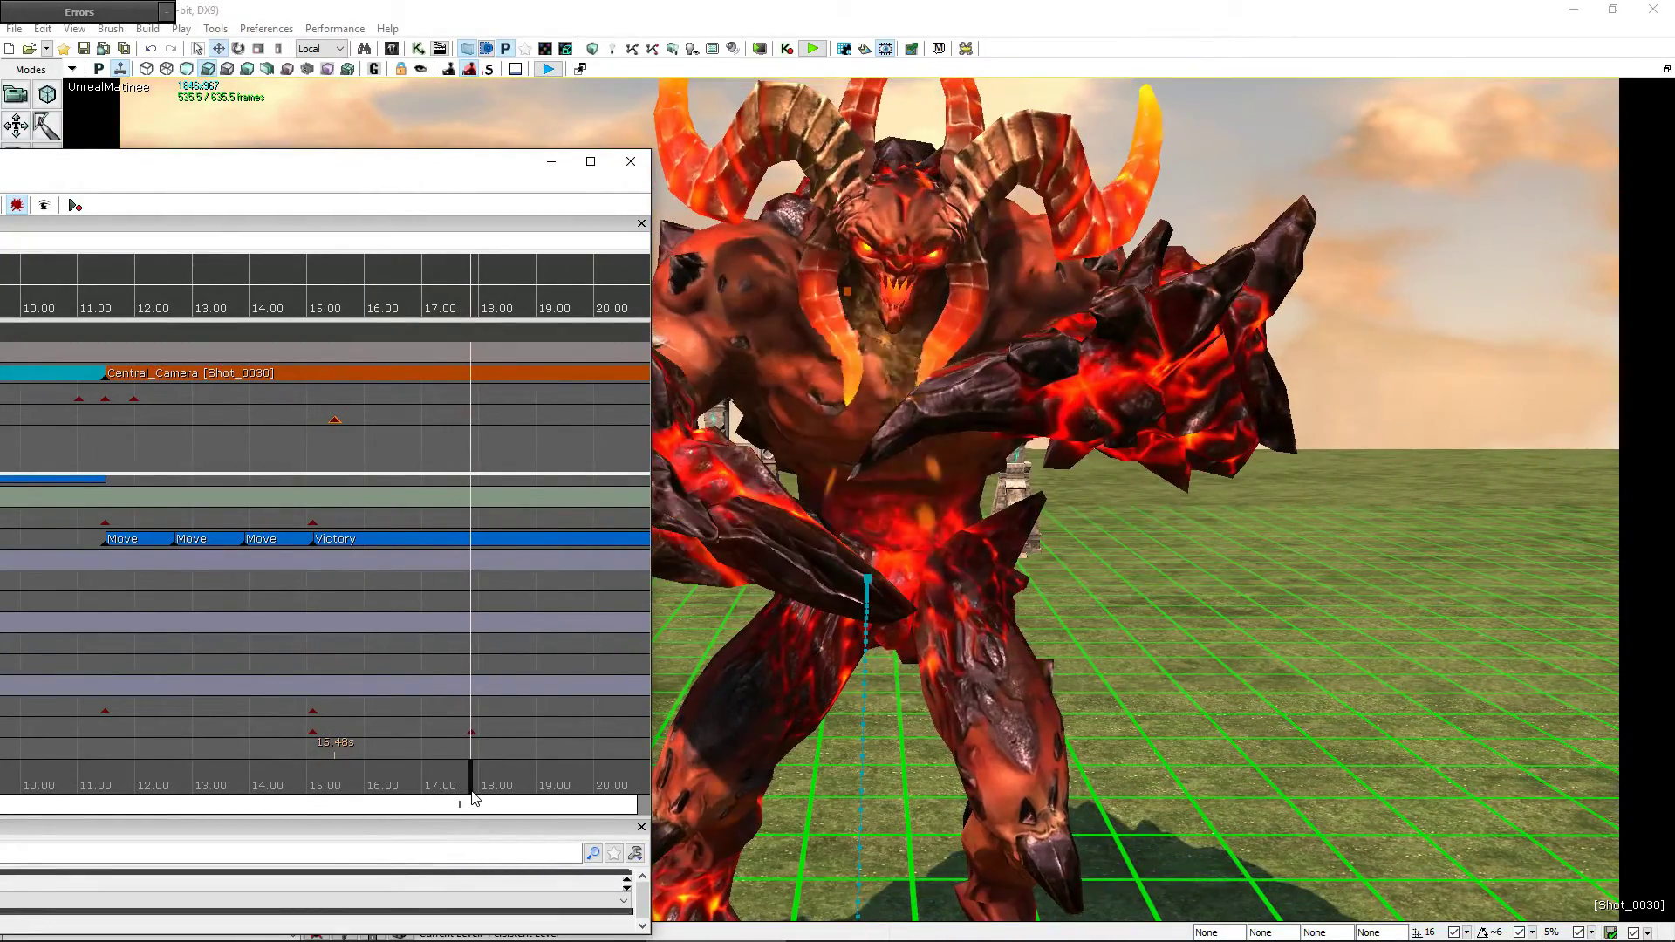
pyautogui.moveTo(229, 161)
pyautogui.mouseDown()
pyautogui.moveTo(210, 234)
pyautogui.moveTo(272, 239)
pyautogui.mouseUp()
pyautogui.press('Return')
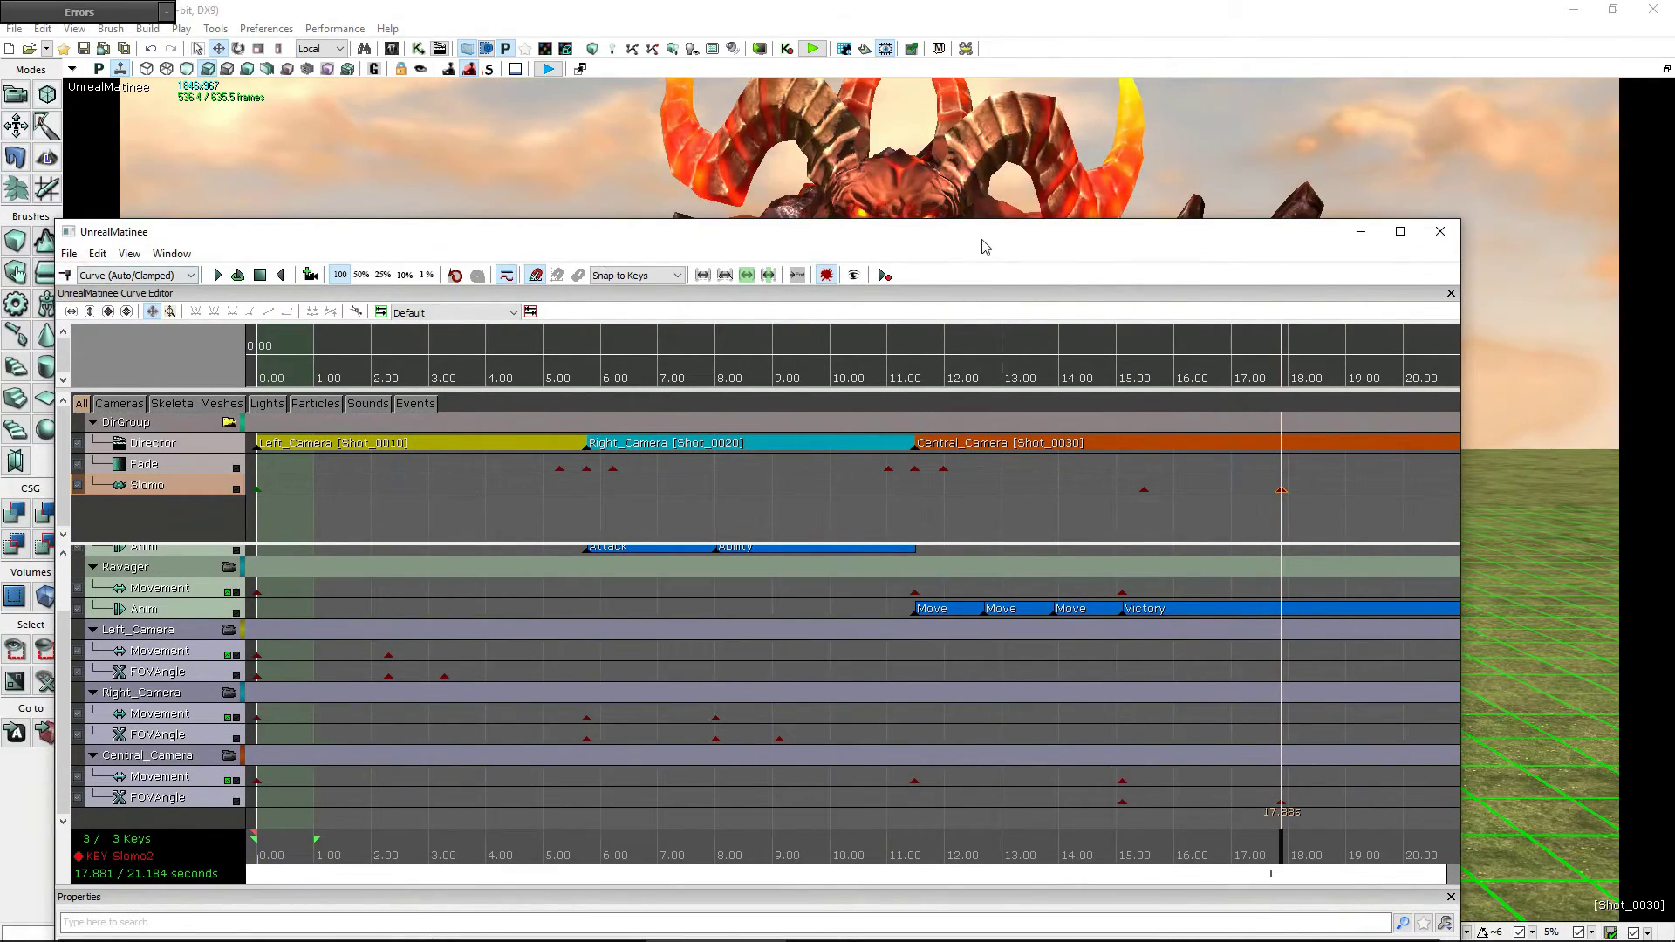
# - Lower the 17.9 s Slomo key's value to 0 and scrub to about 18.4 s
pyautogui.moveTo(1008, 240); pyautogui.dragTo(313, 185)
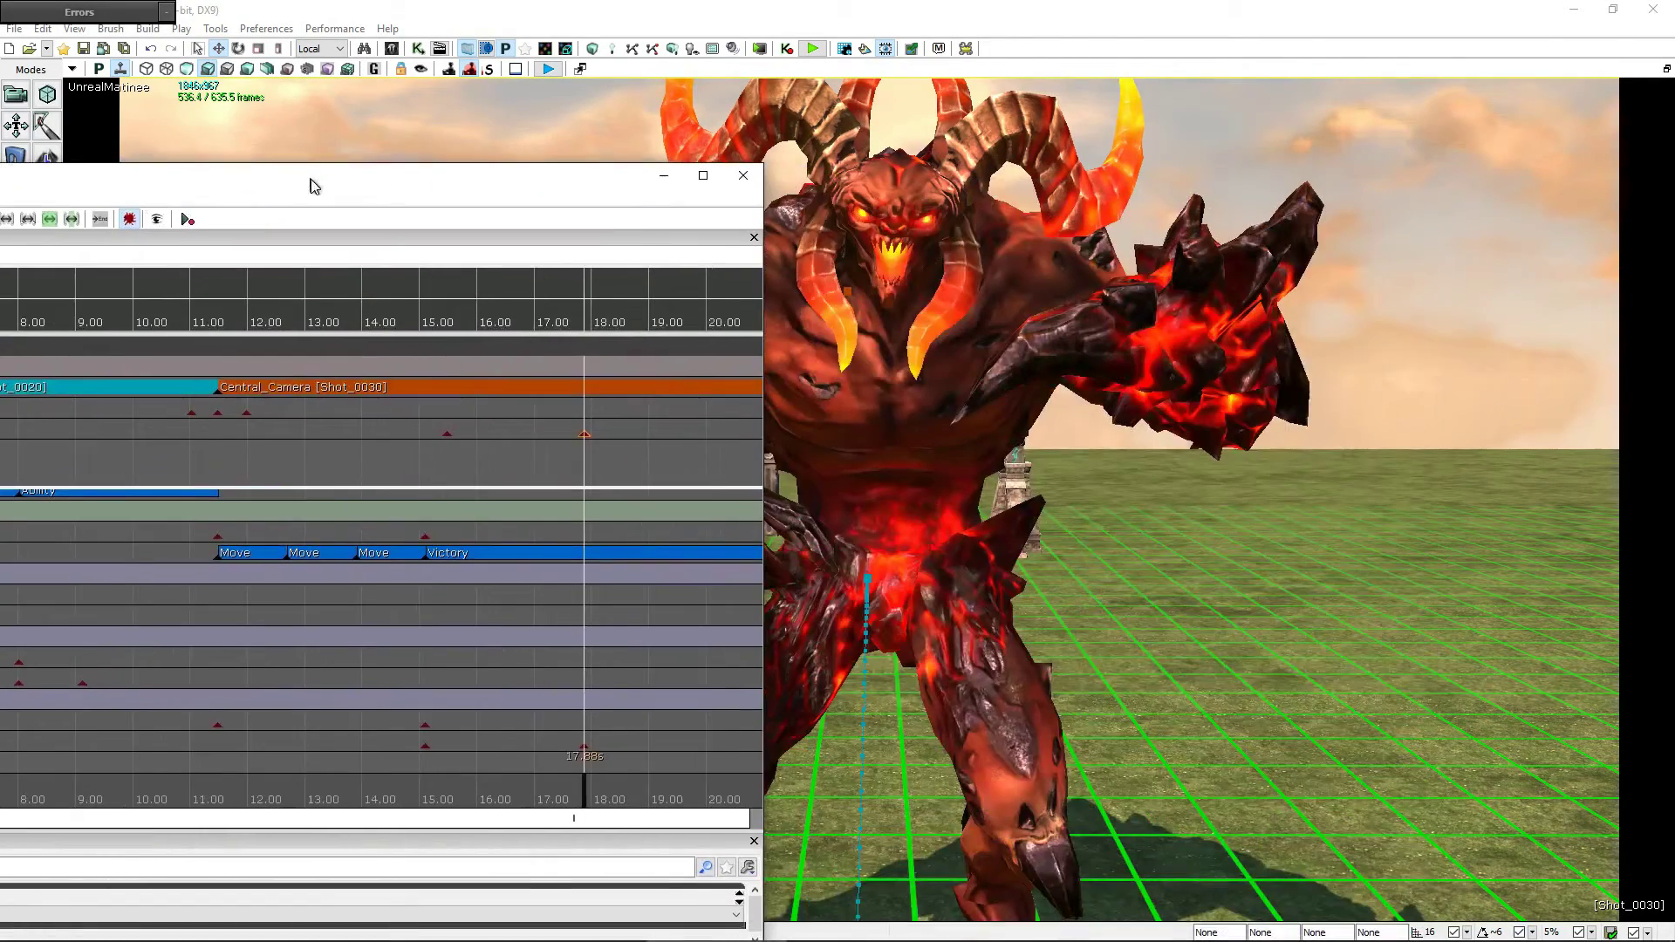
pyautogui.rightClick(585, 436)
pyautogui.click(616, 464)
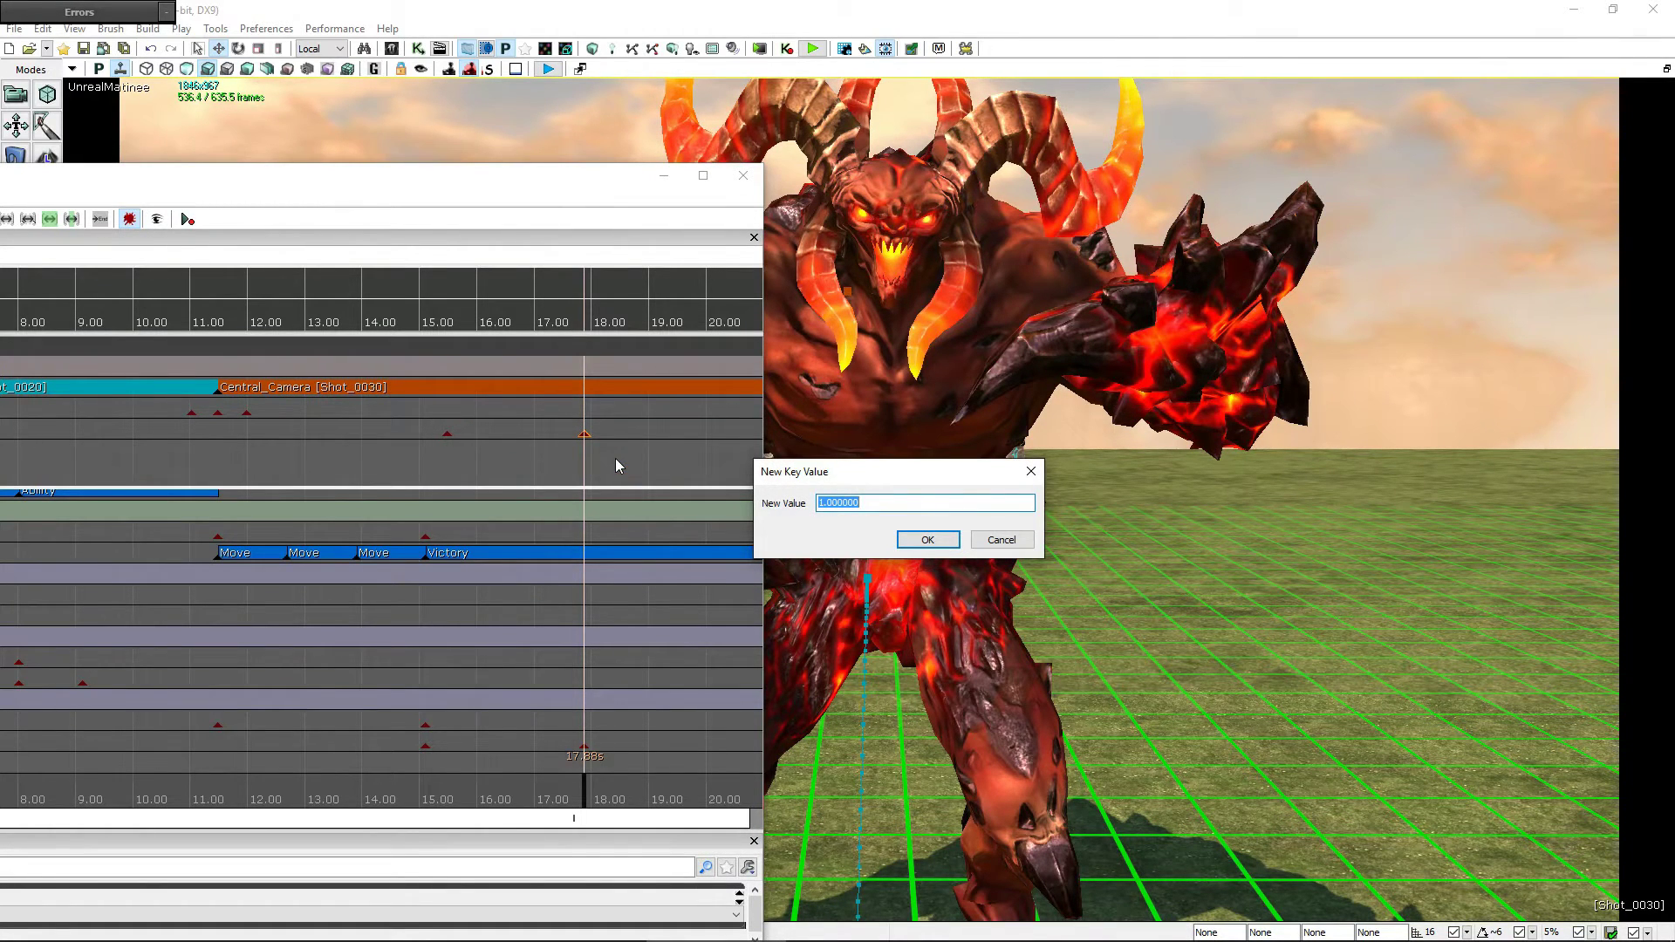
pyautogui.write('0.75')
pyautogui.press('Return')
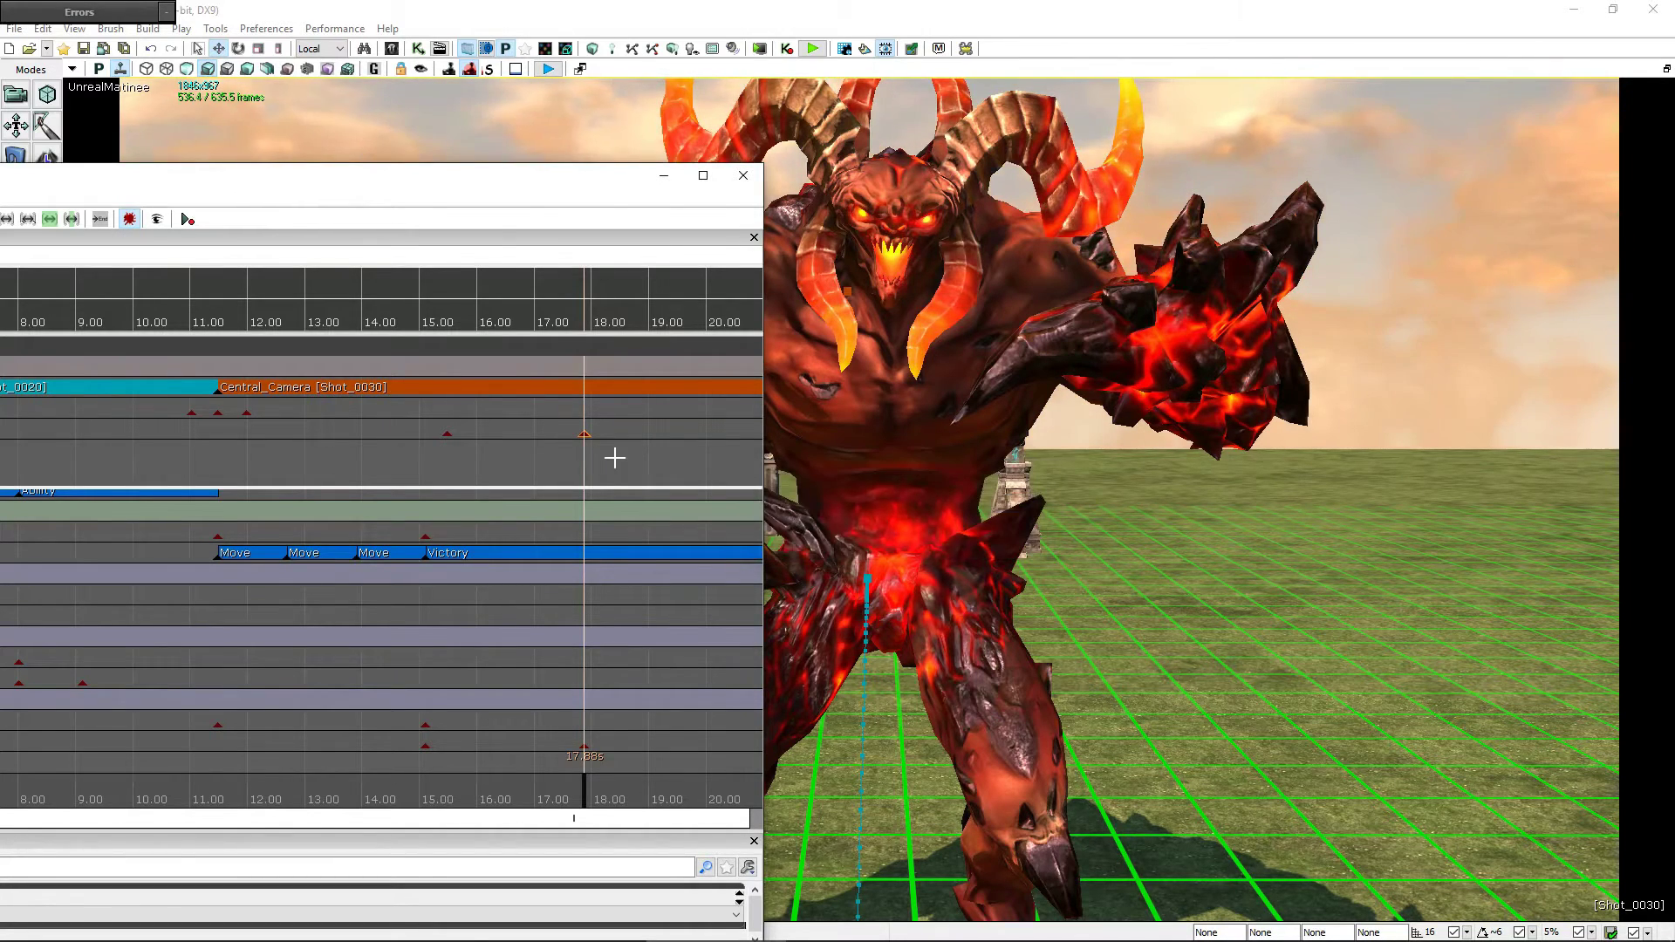
pyautogui.moveTo(579, 789); pyautogui.dragTo(761, 807)
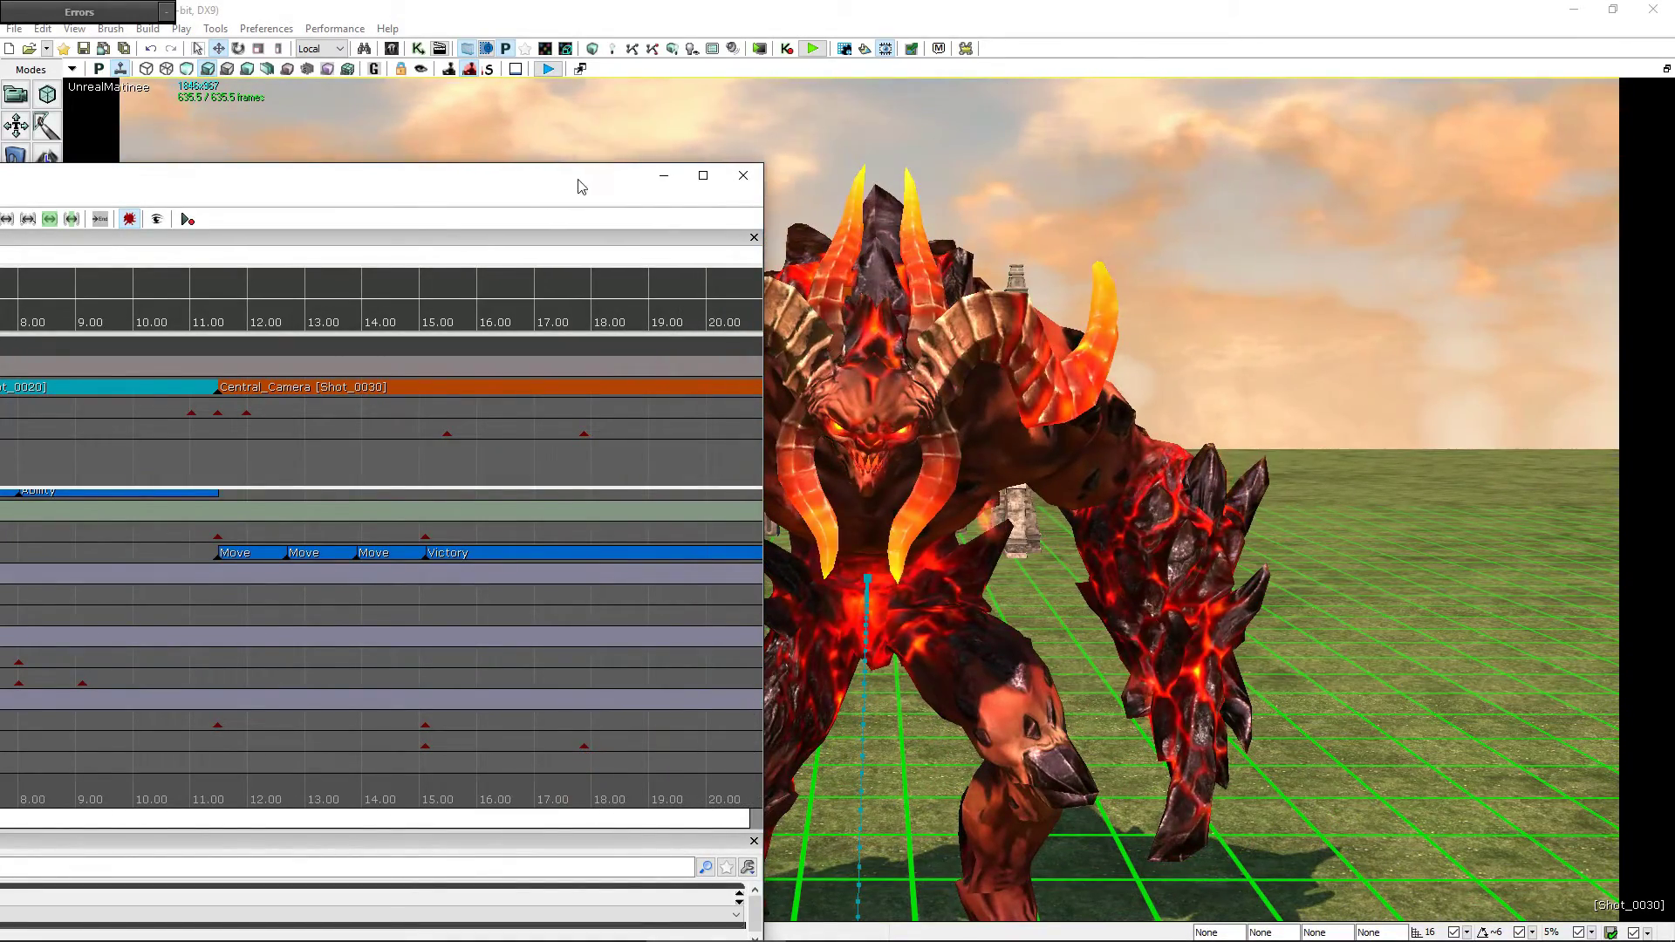
pyautogui.click(698, 697)
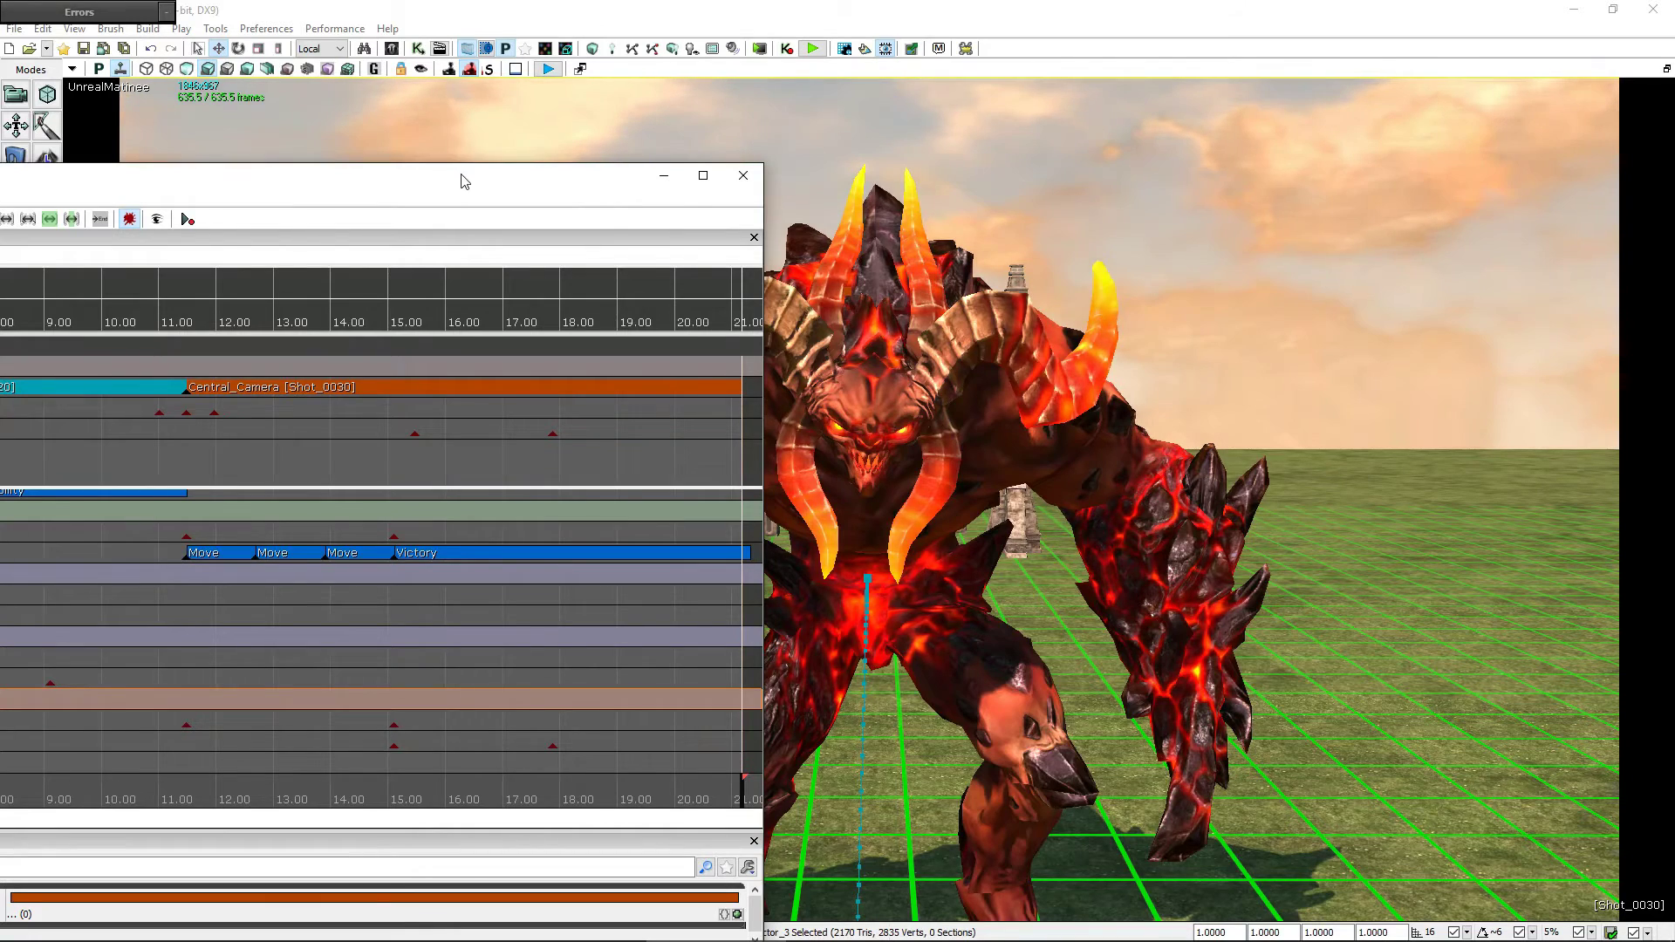
pyautogui.moveTo(460, 176); pyautogui.dragTo(1278, 185)
# - Add a Slomo key at the 21.18 s end with value 0.5, then scrub back to about 14 s
pyautogui.click(307, 446)
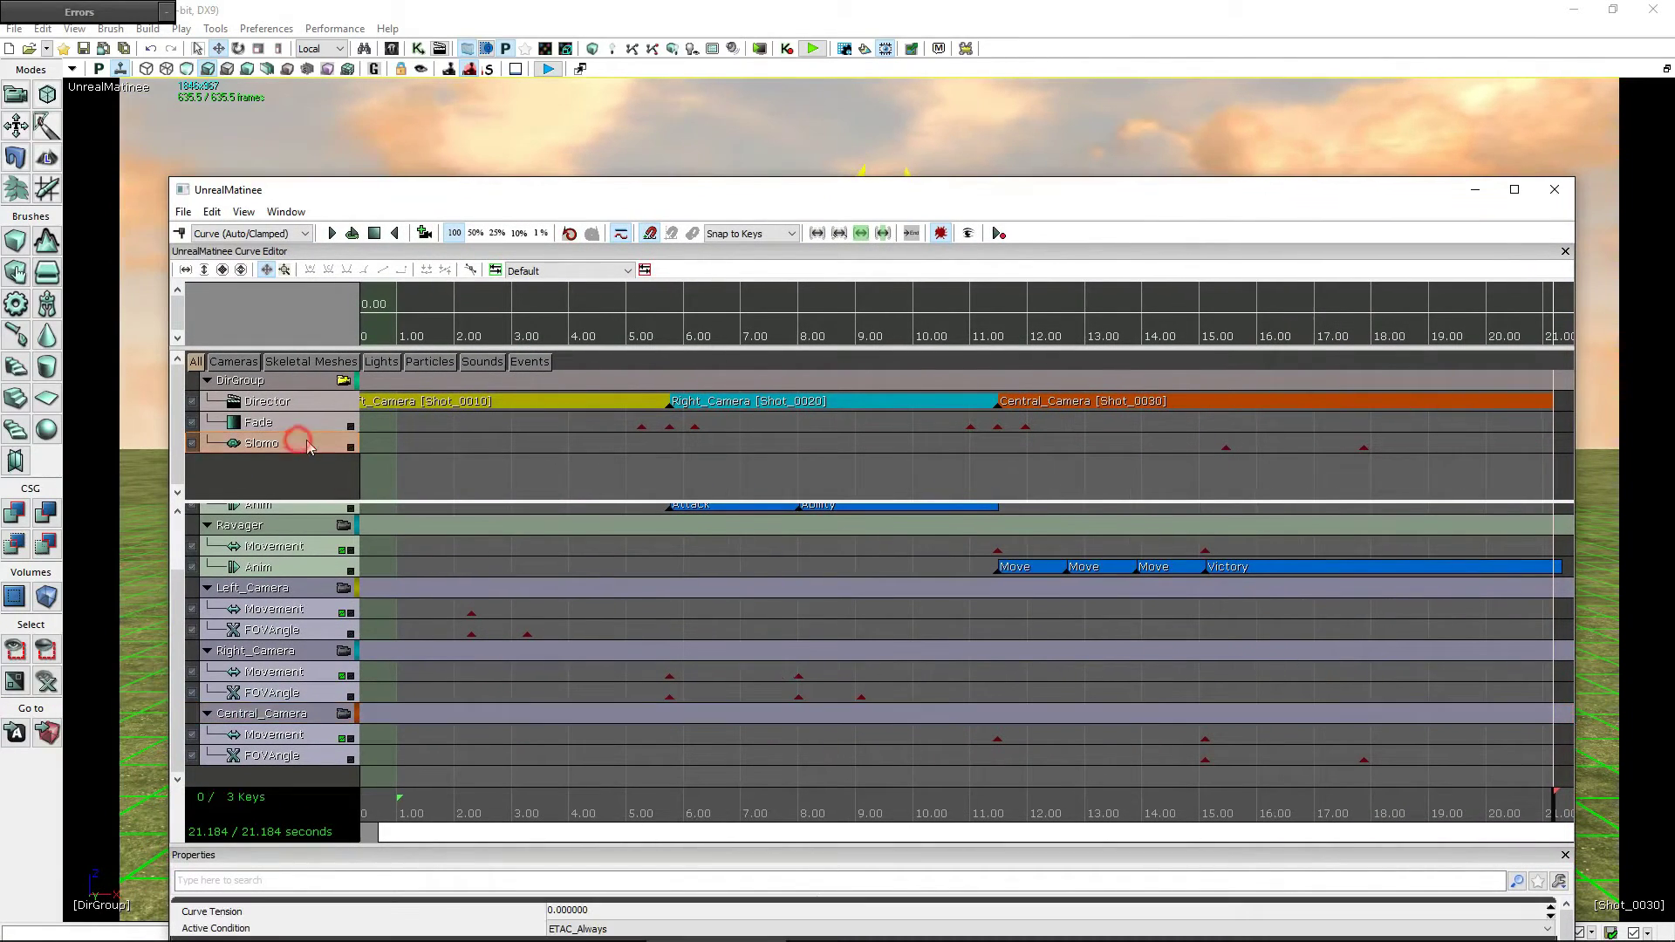
pyautogui.moveTo(1154, 204); pyautogui.dragTo(1032, 192)
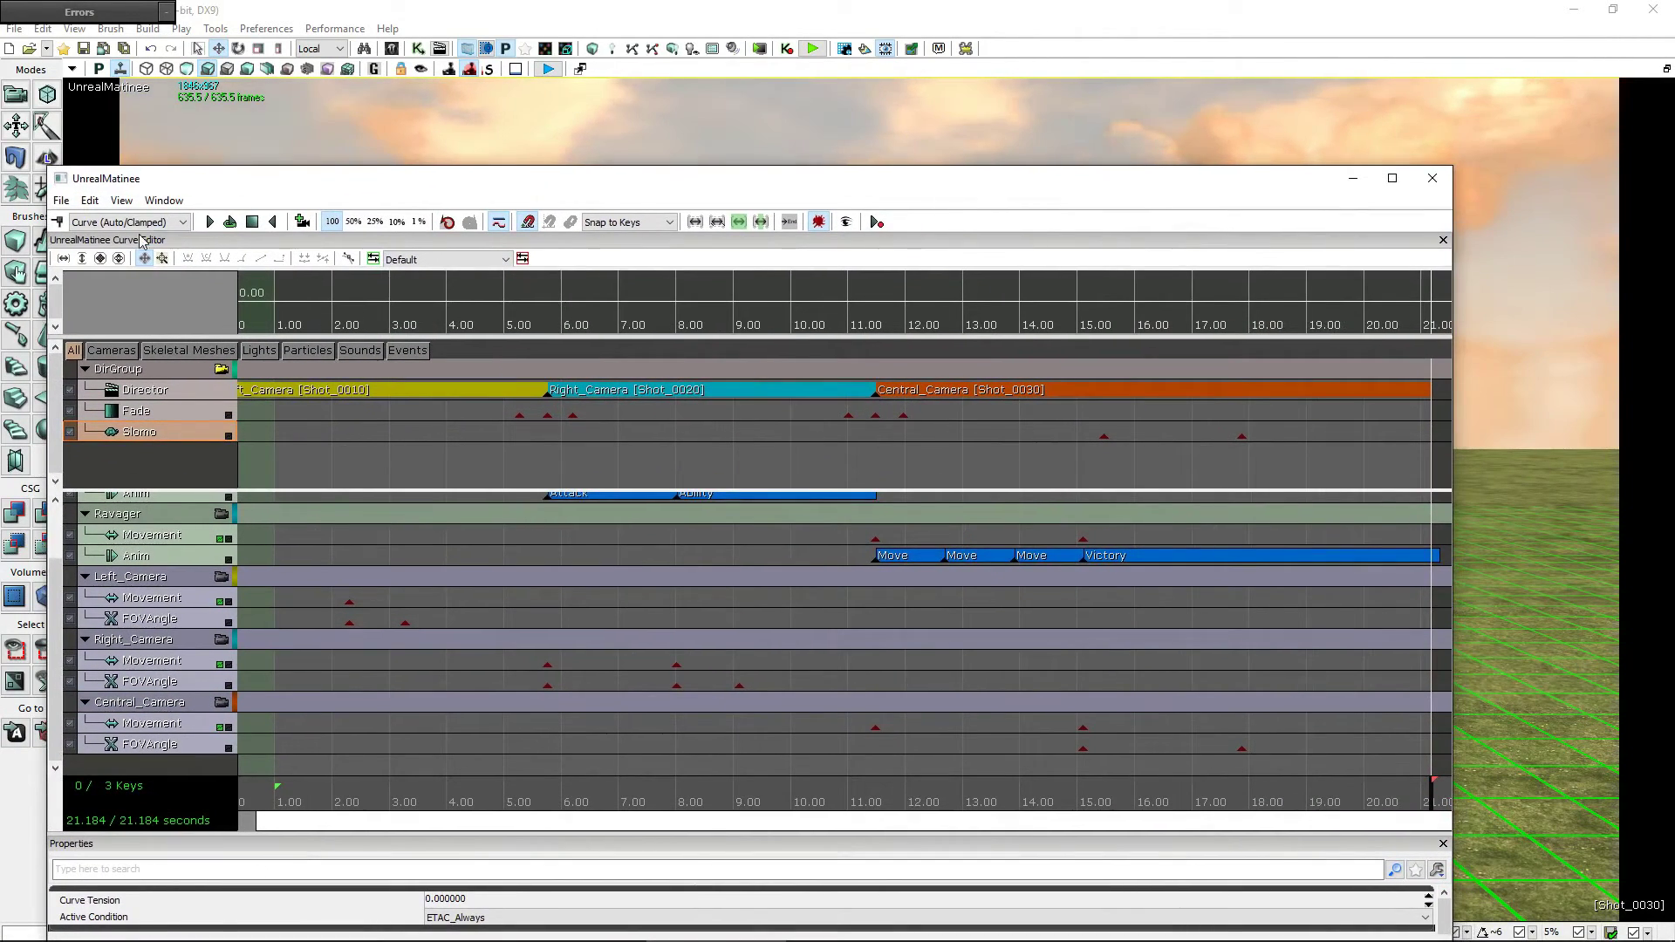
pyautogui.click(57, 222)
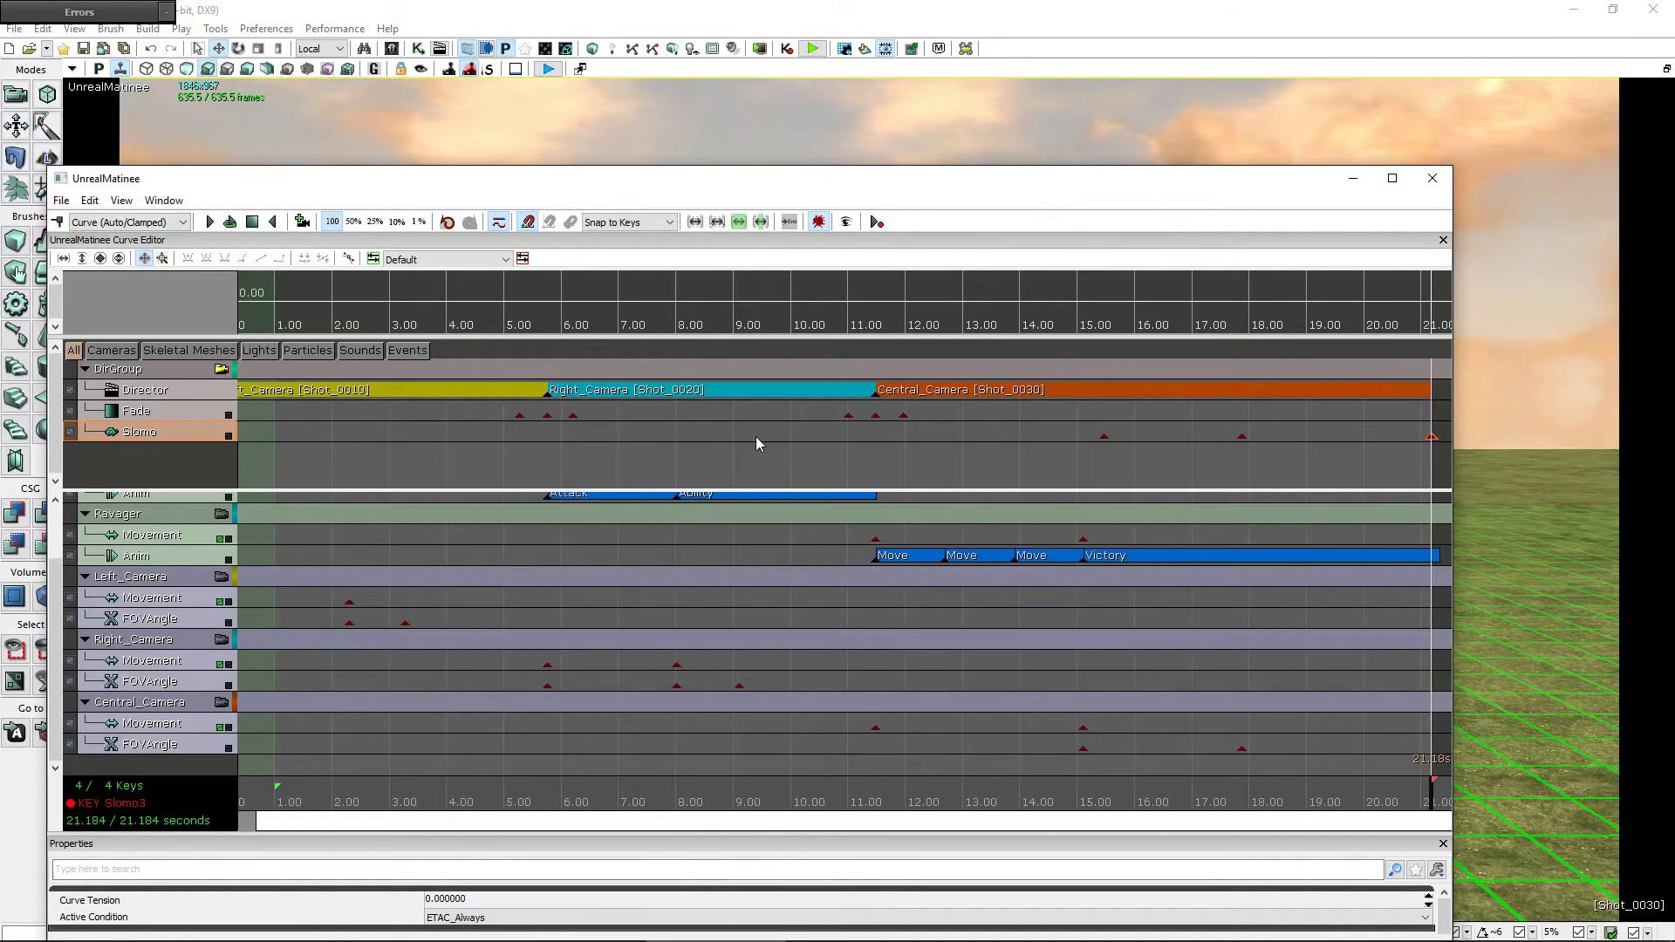
pyautogui.rightClick(1434, 440)
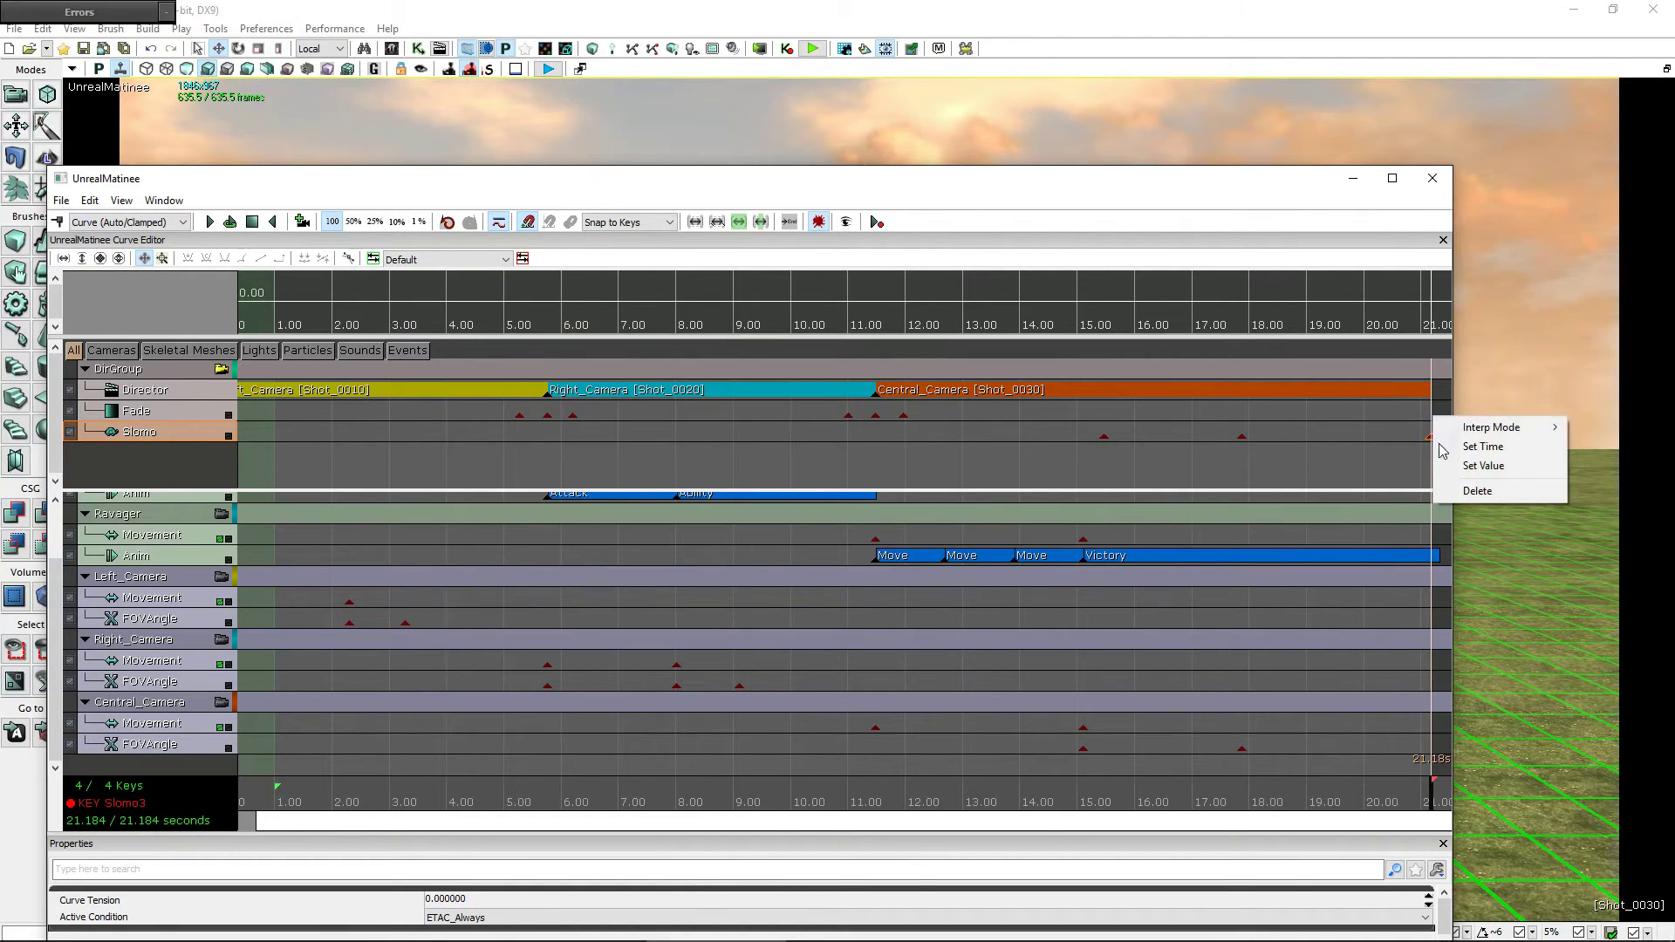
pyautogui.click(1463, 467)
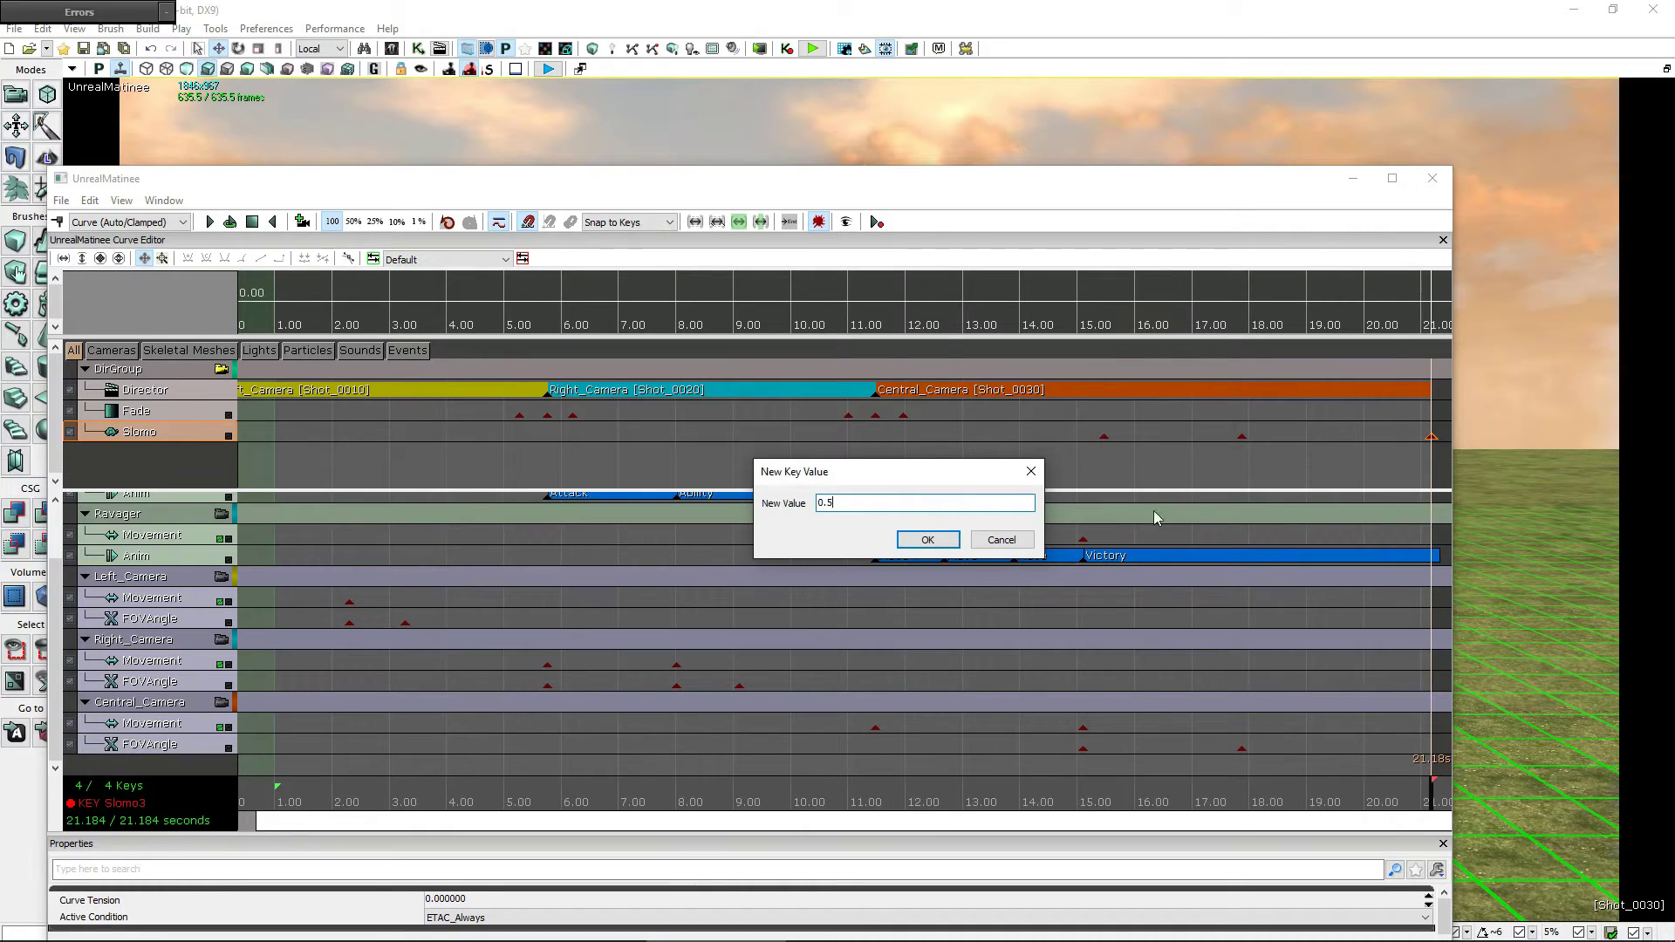
pyautogui.click(929, 543)
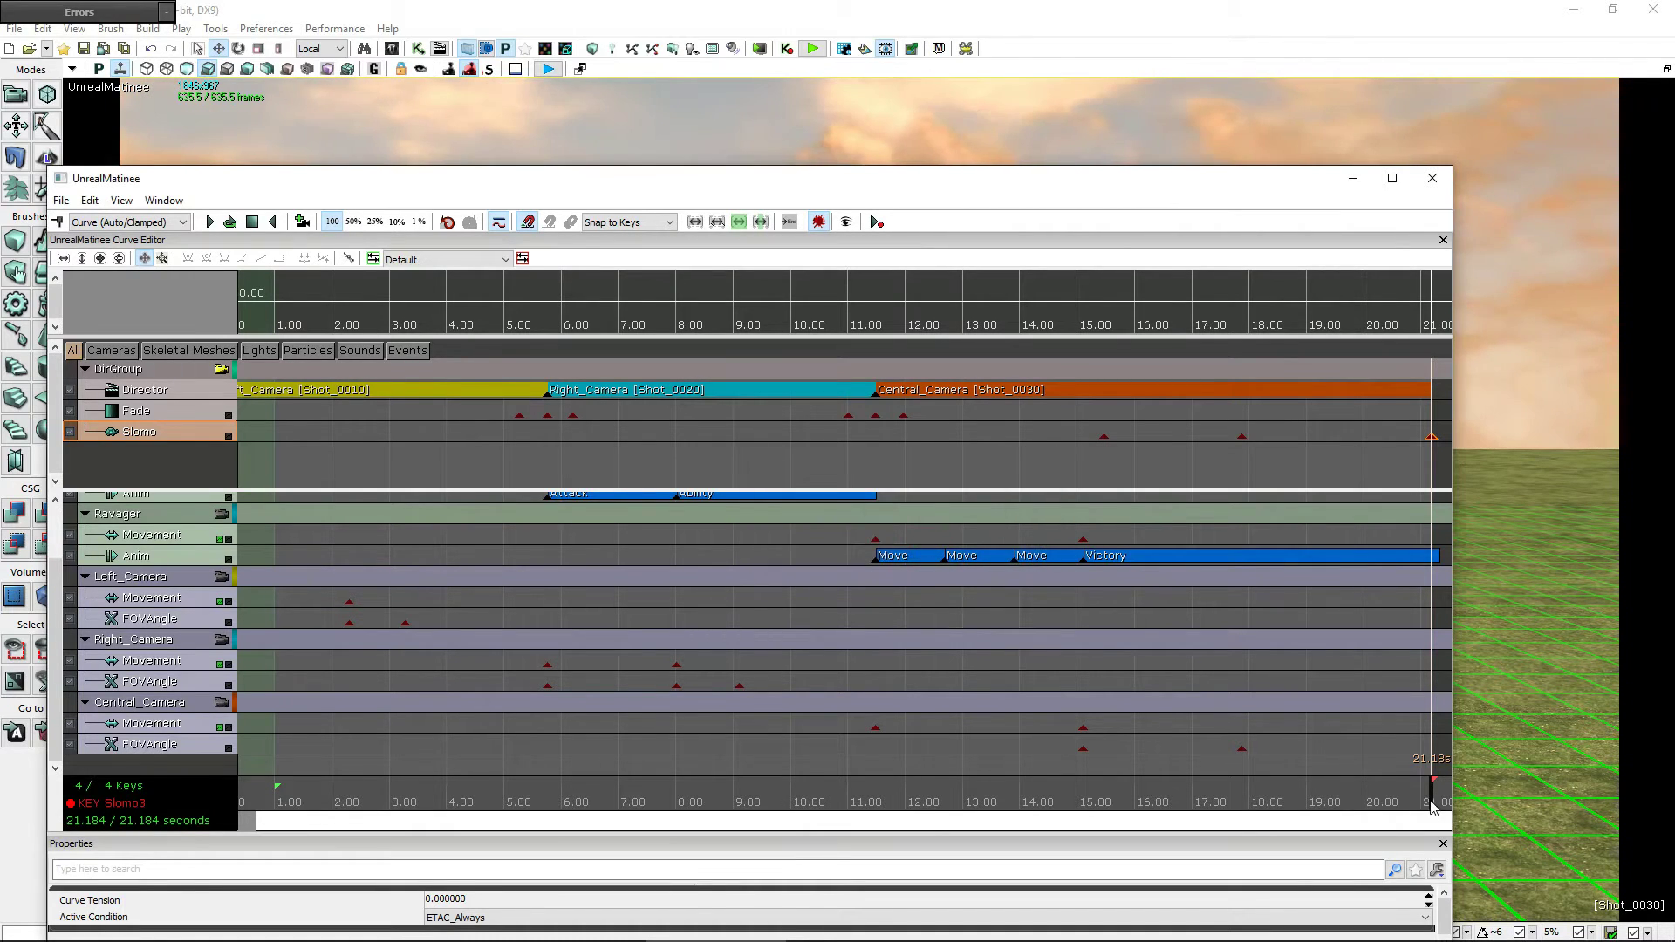
pyautogui.moveTo(1434, 798); pyautogui.dragTo(1021, 799)
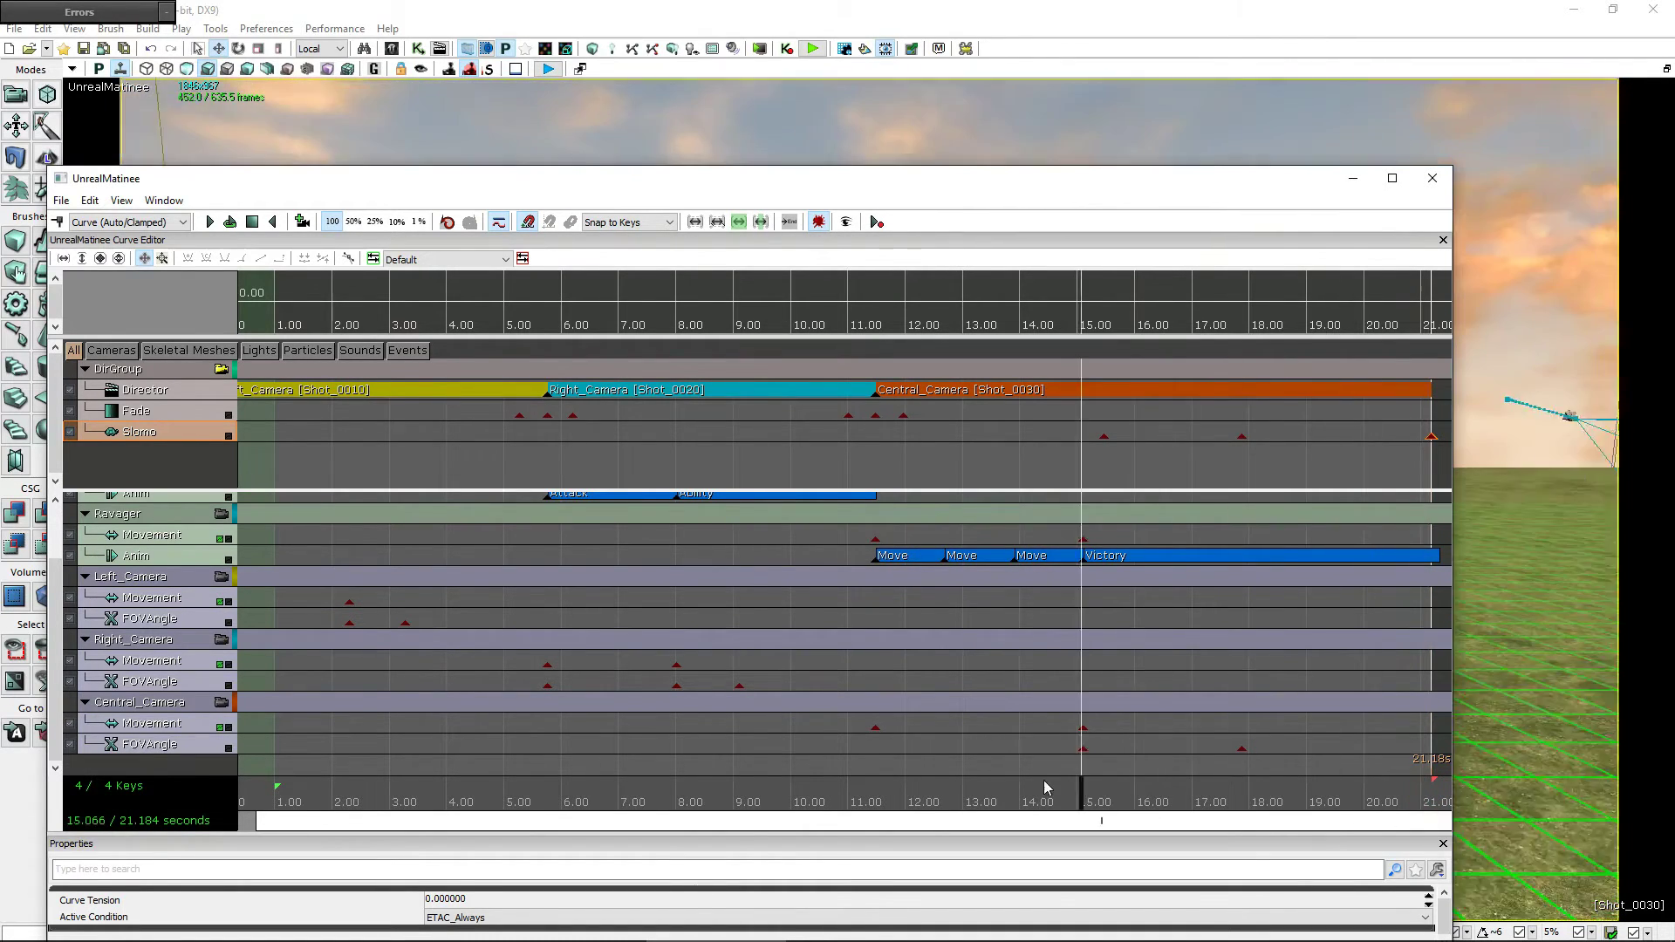
pyautogui.moveTo(936, 186); pyautogui.dragTo(1088, 739)
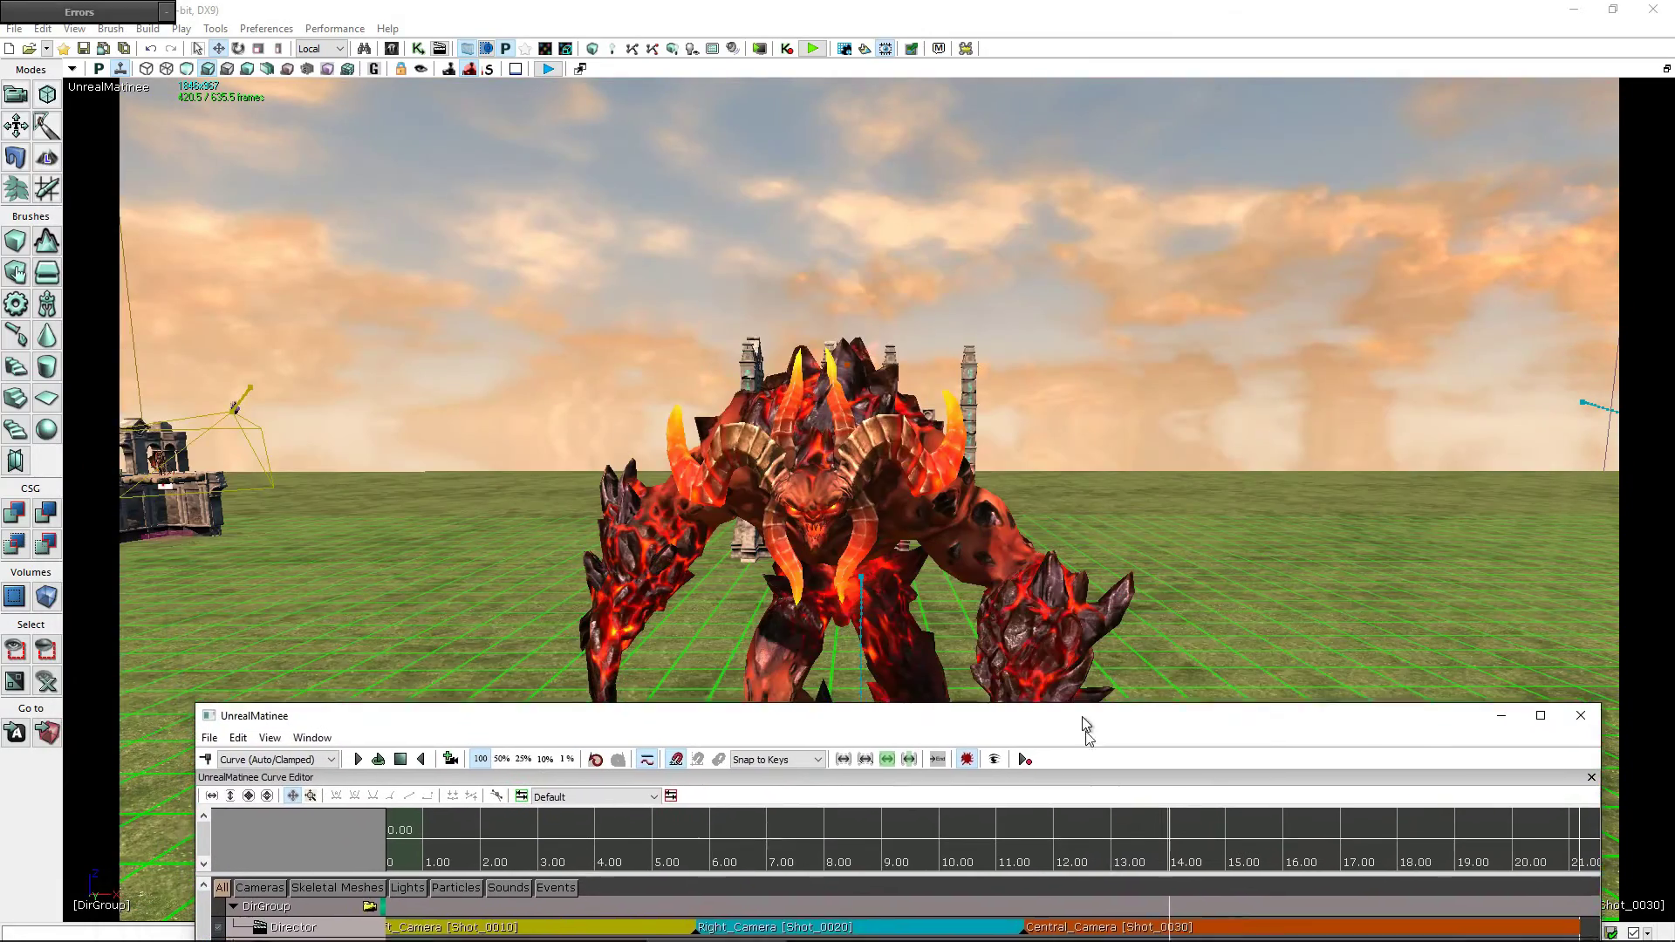
# - Play the slow-motion ending in the viewport, then stop and rewind to 0 s
pyautogui.click(362, 777)
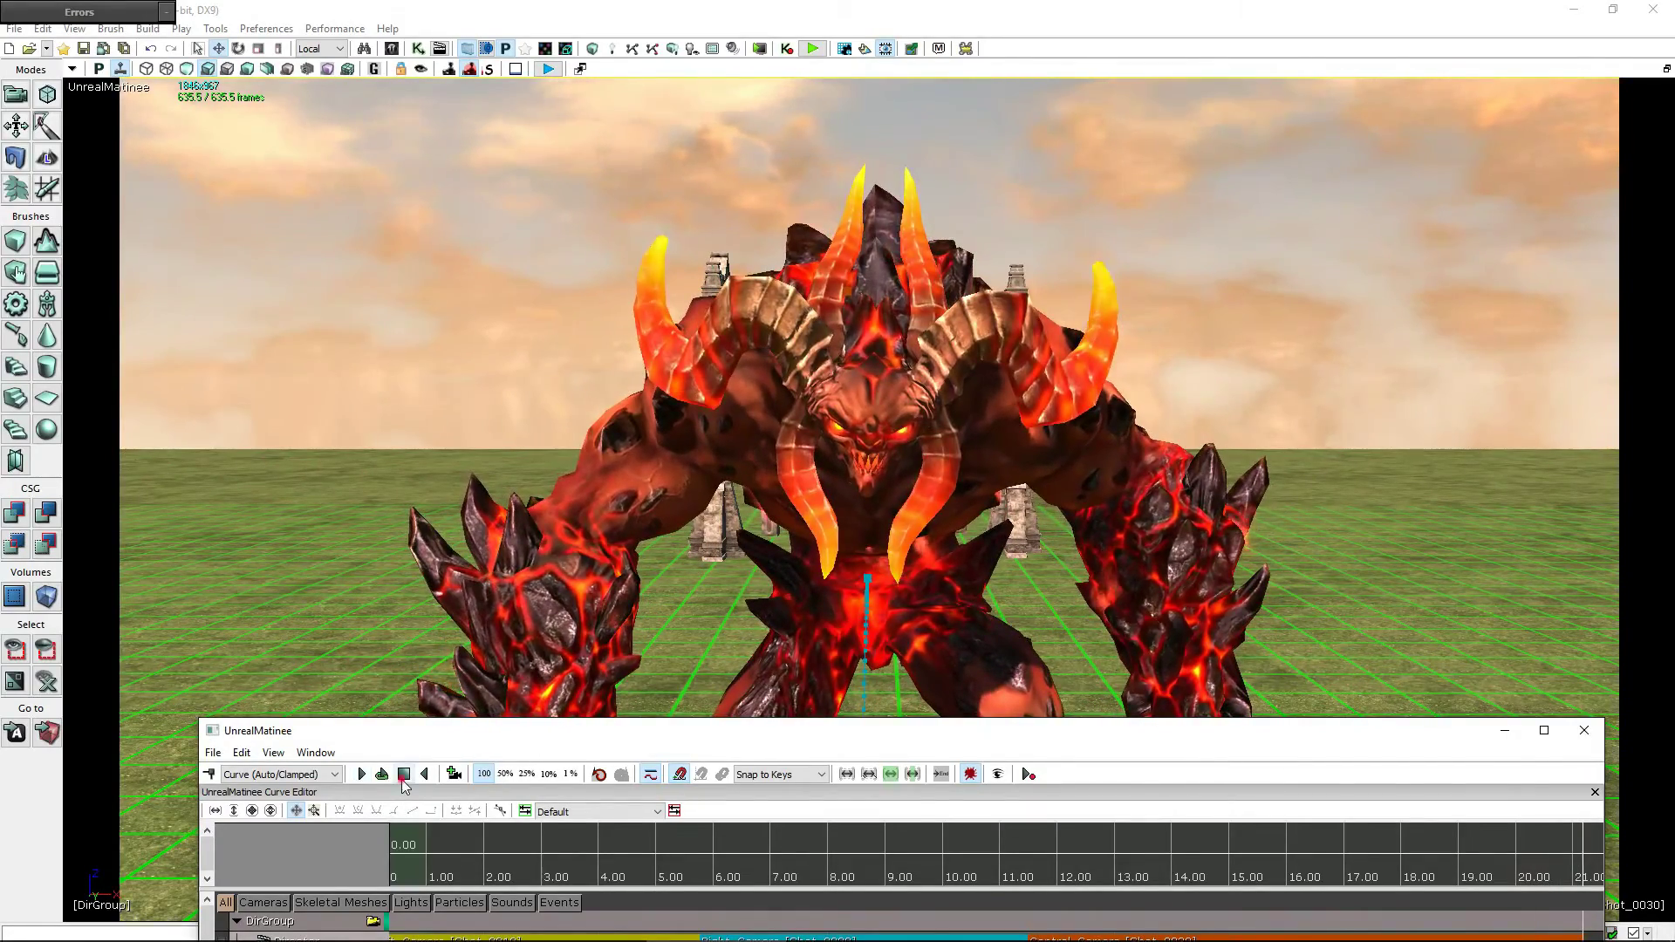
pyautogui.click(405, 774)
pyautogui.moveTo(1082, 733); pyautogui.dragTo(1036, 161)
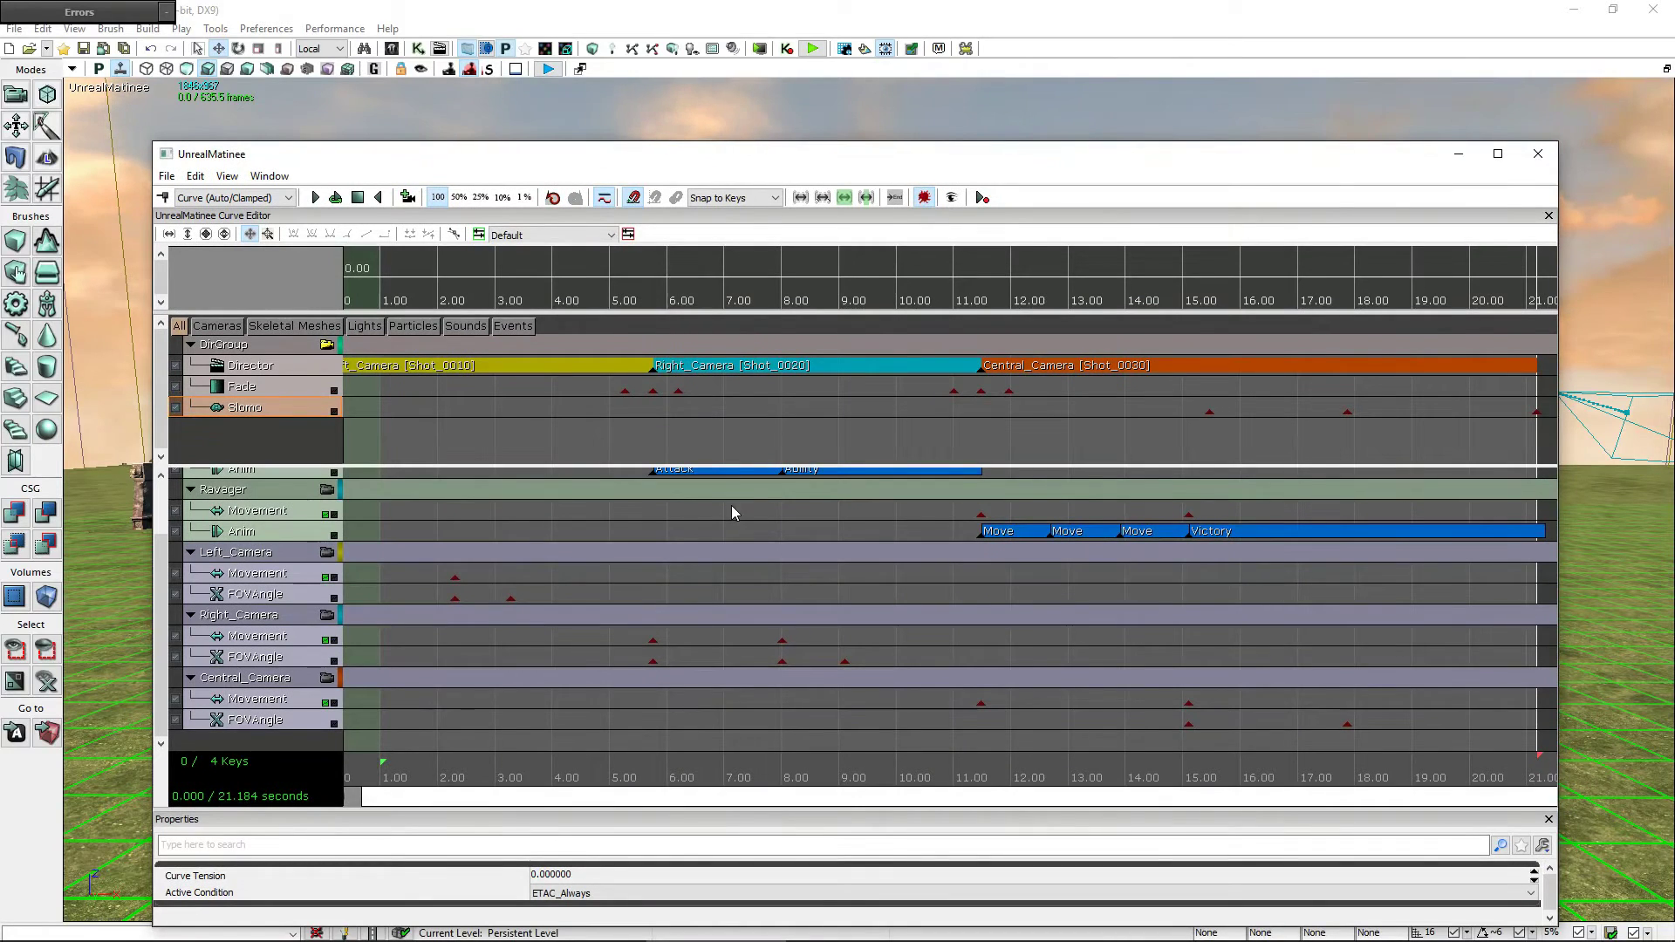
# - Add an Event track to DirGroup with a 'Left Fog' event key at 0 s
pyautogui.click(267, 346)
pyautogui.rightClick(267, 346)
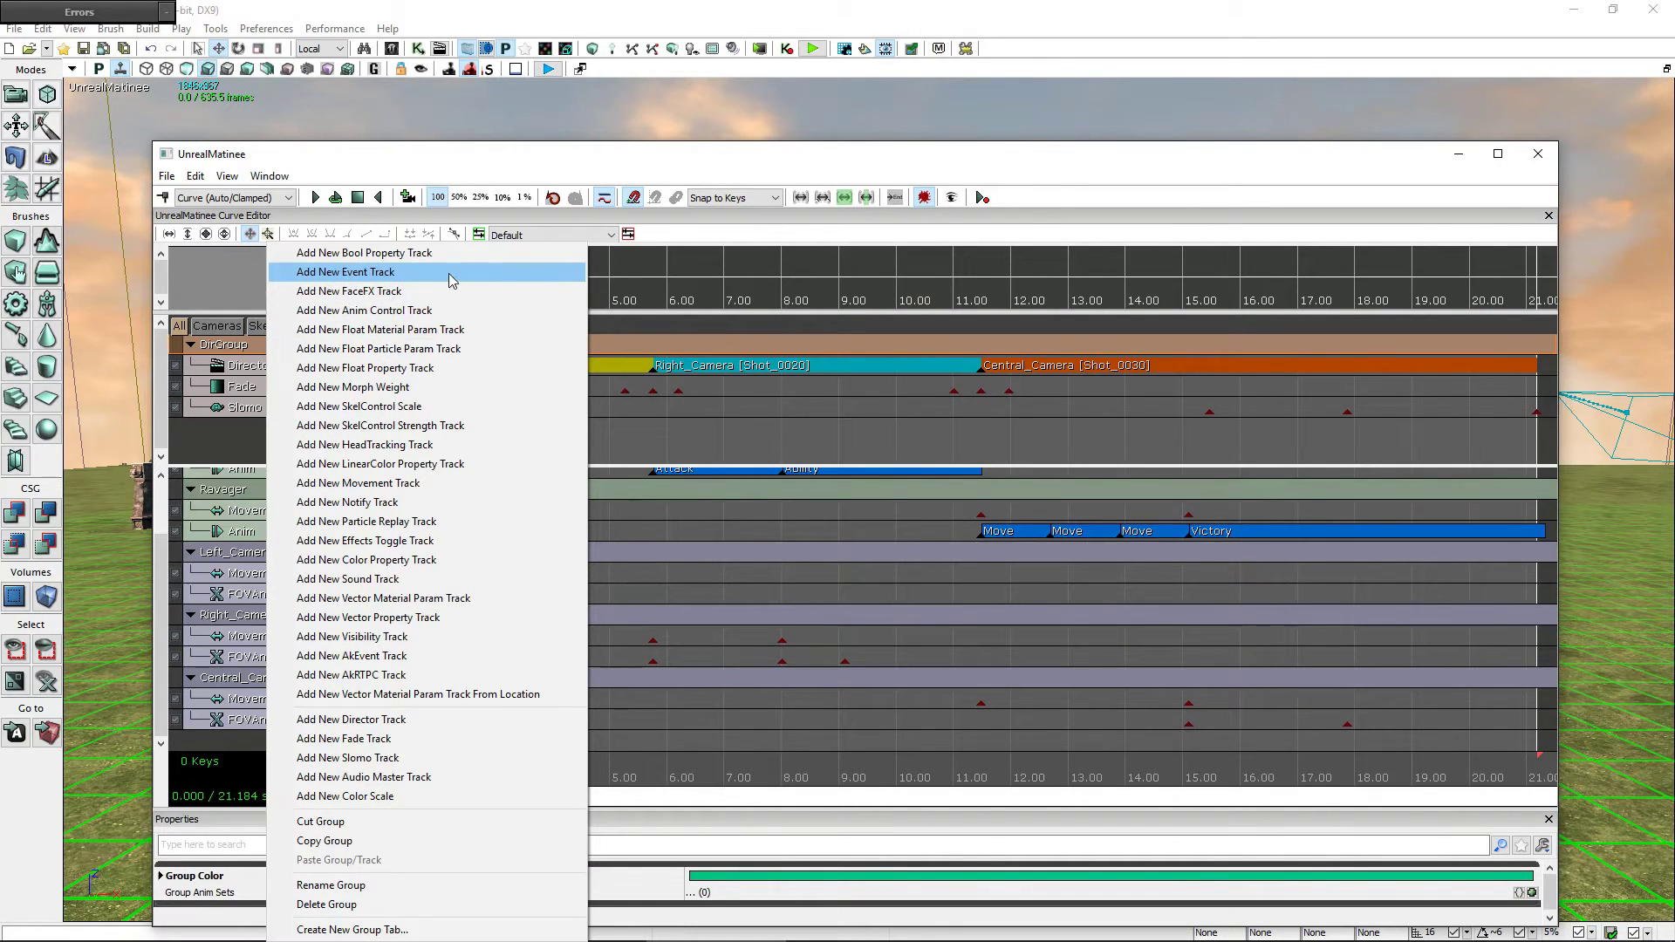
pyautogui.click(450, 272)
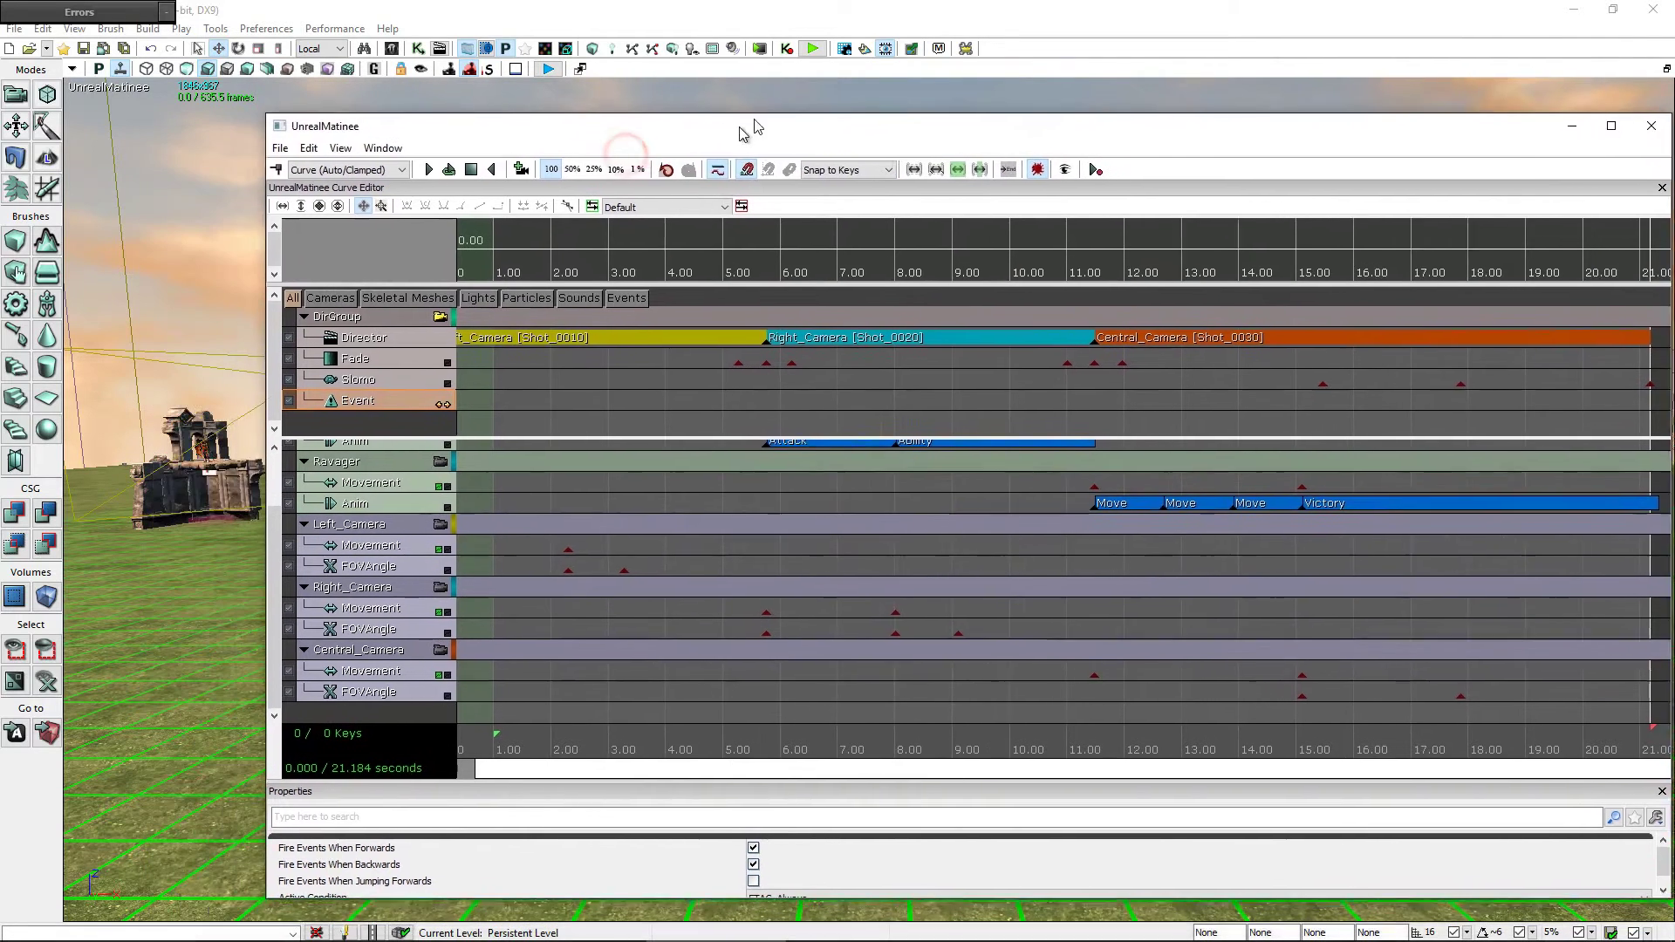
pyautogui.moveTo(629, 163); pyautogui.dragTo(777, 105)
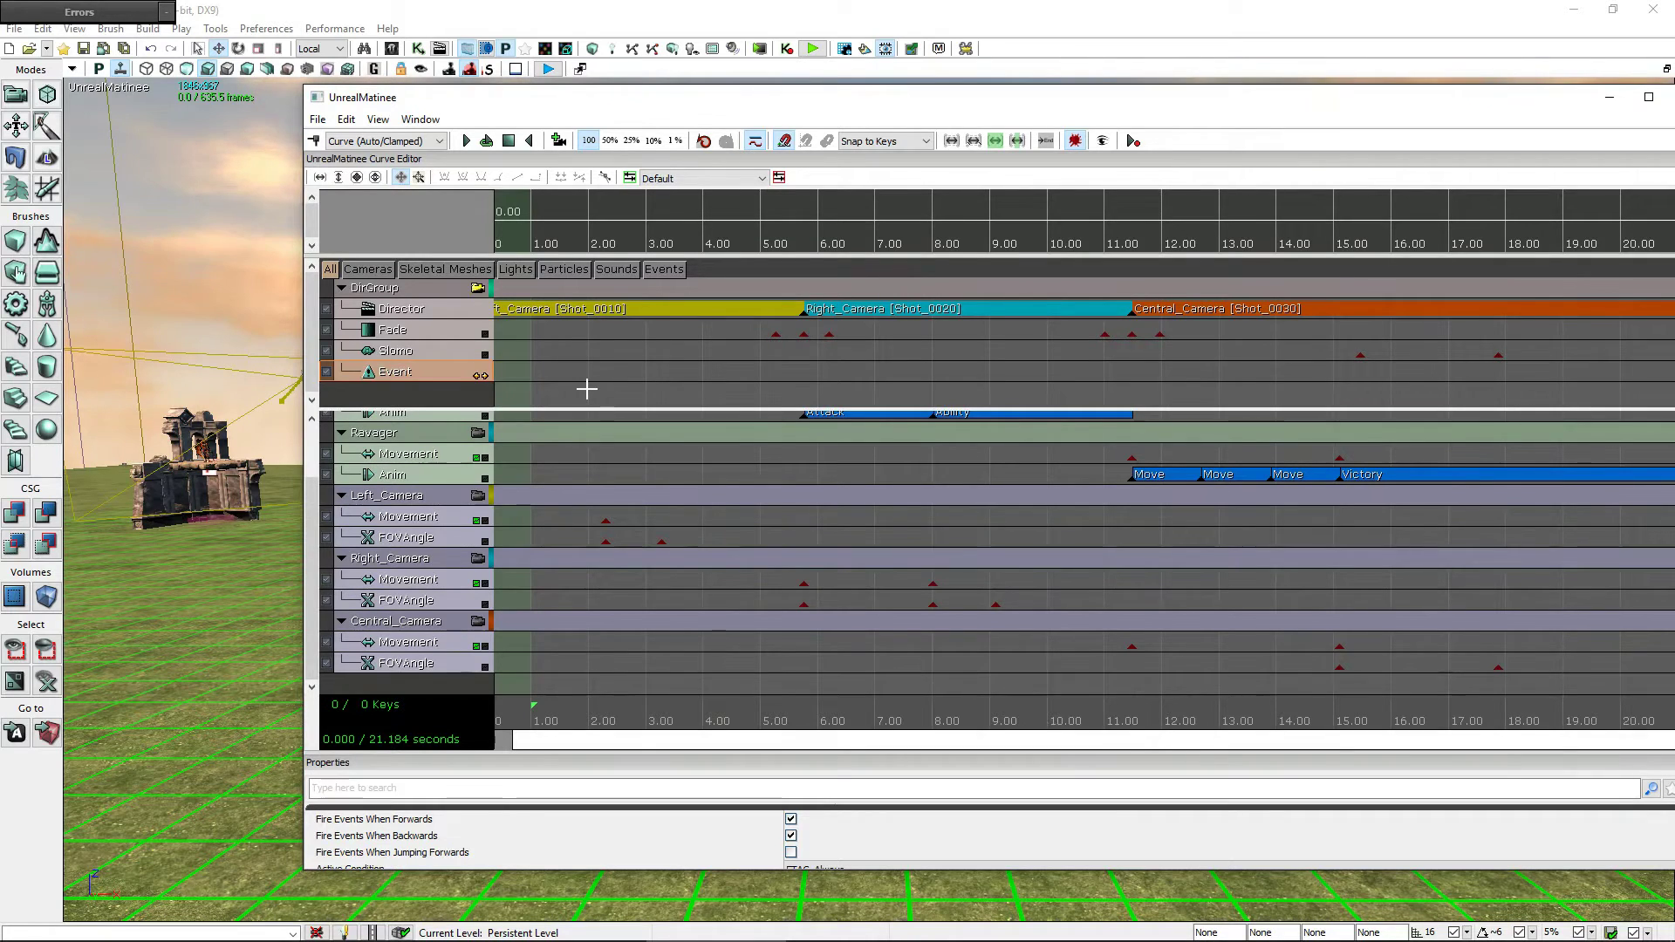
pyautogui.click(315, 142)
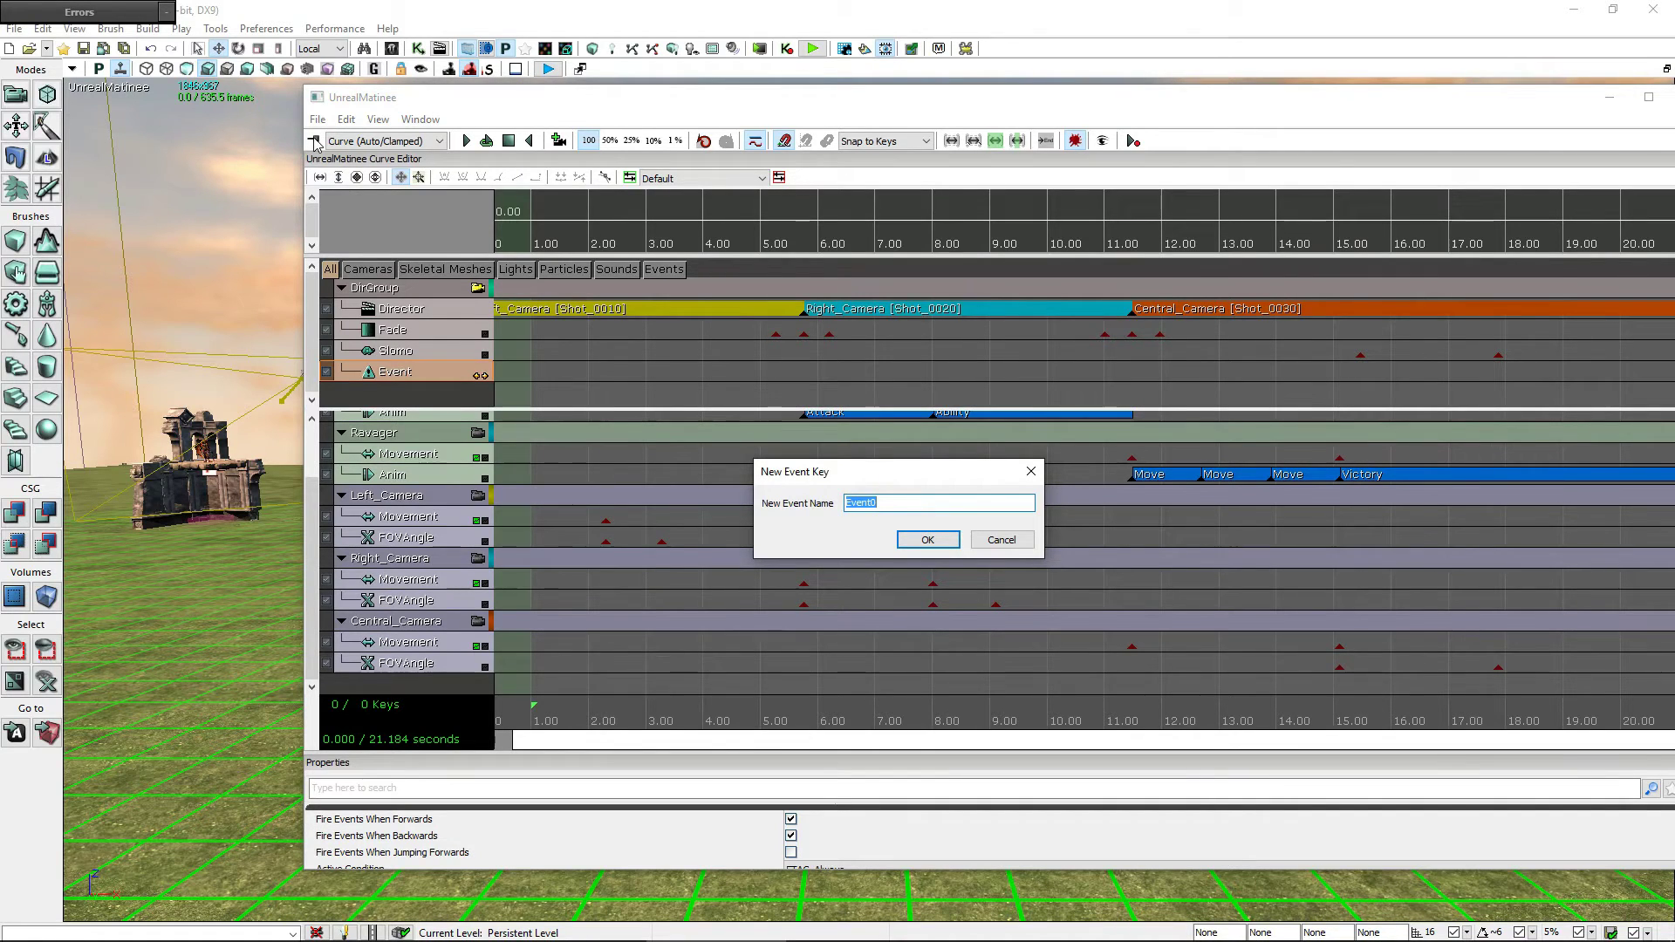
pyautogui.write('Left Fo')
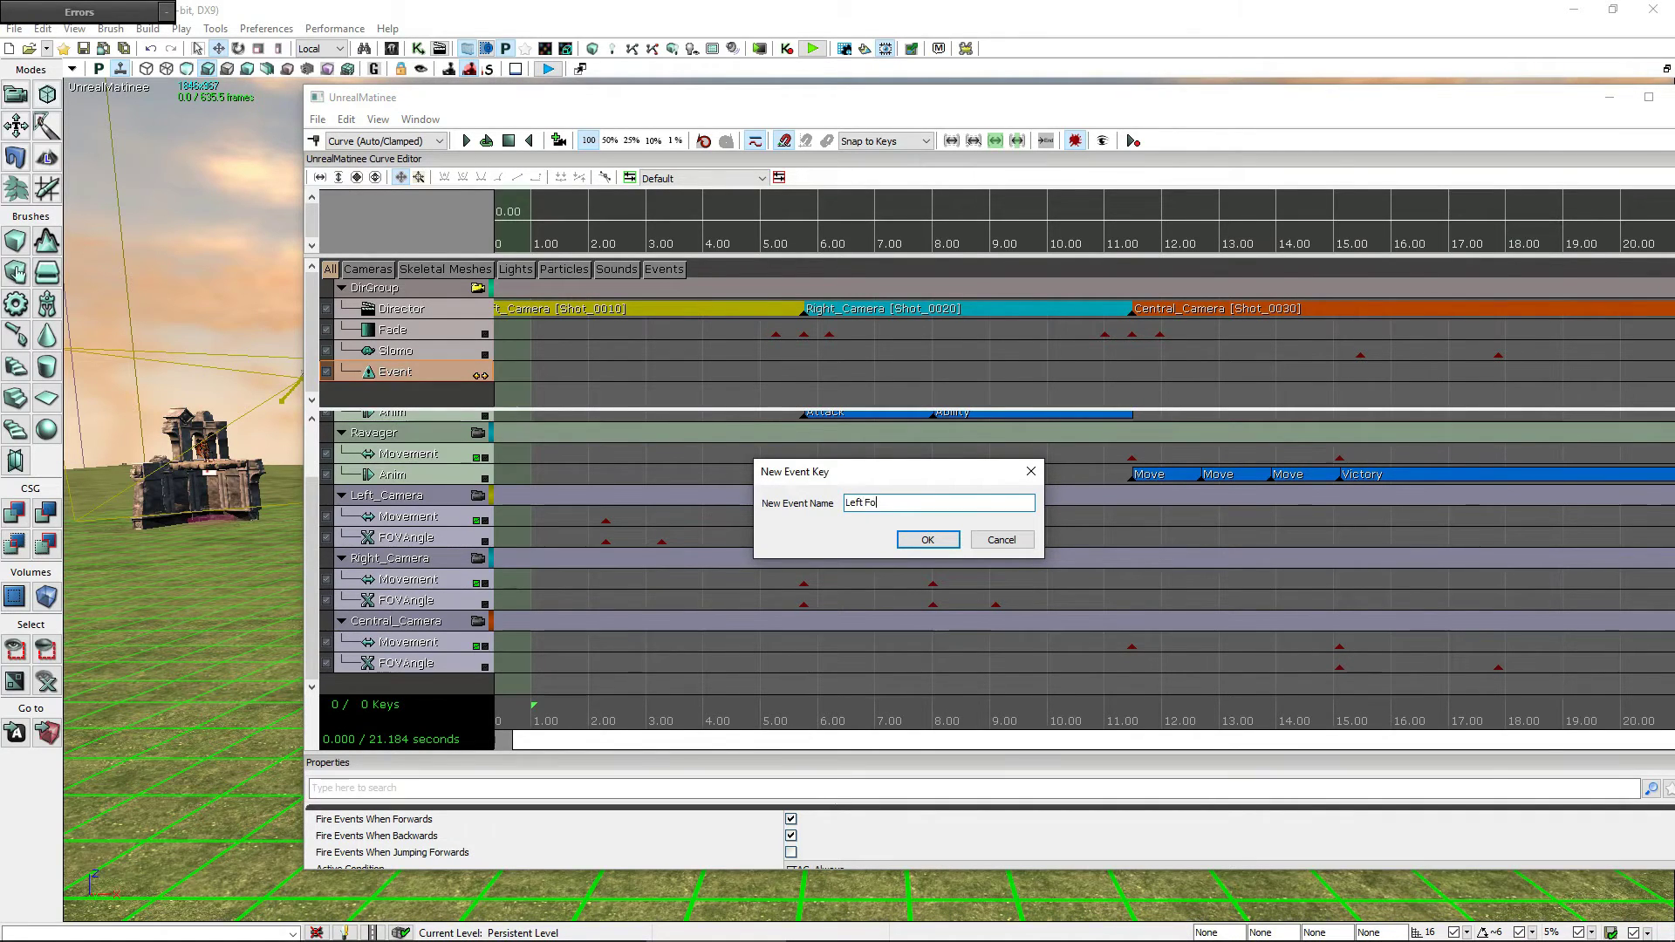
pyautogui.write('g')
pyautogui.click(928, 539)
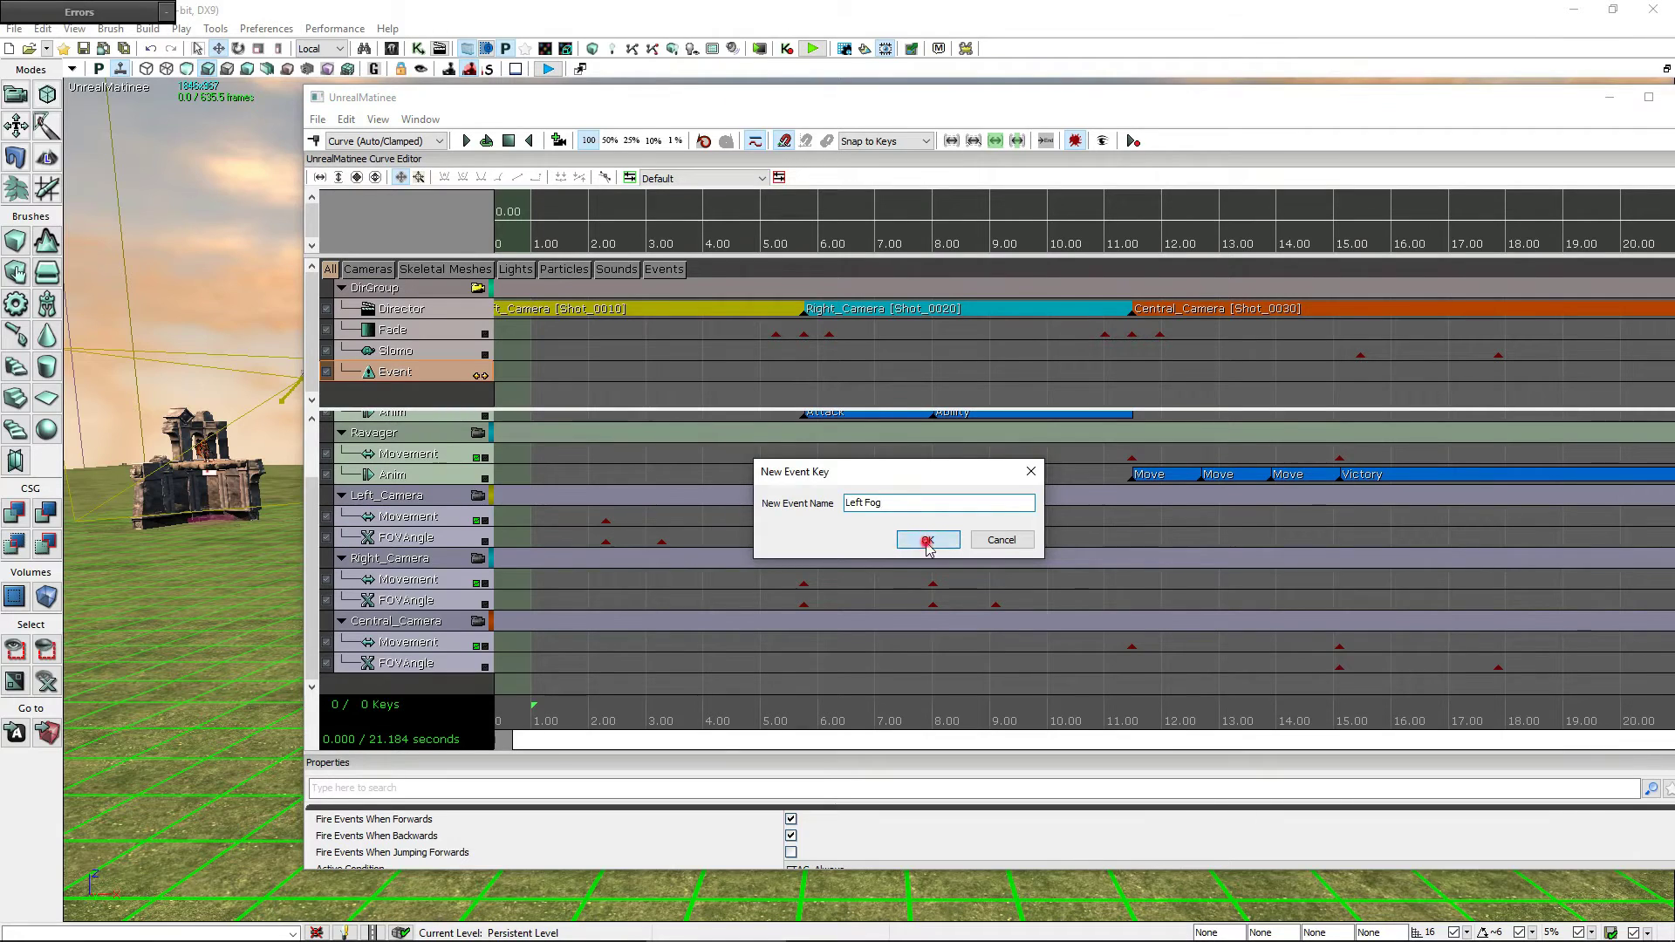
# - Add a 'Right Fog' event key at the Right_Camera cut, about 5.77 s
pyautogui.click(468, 145)
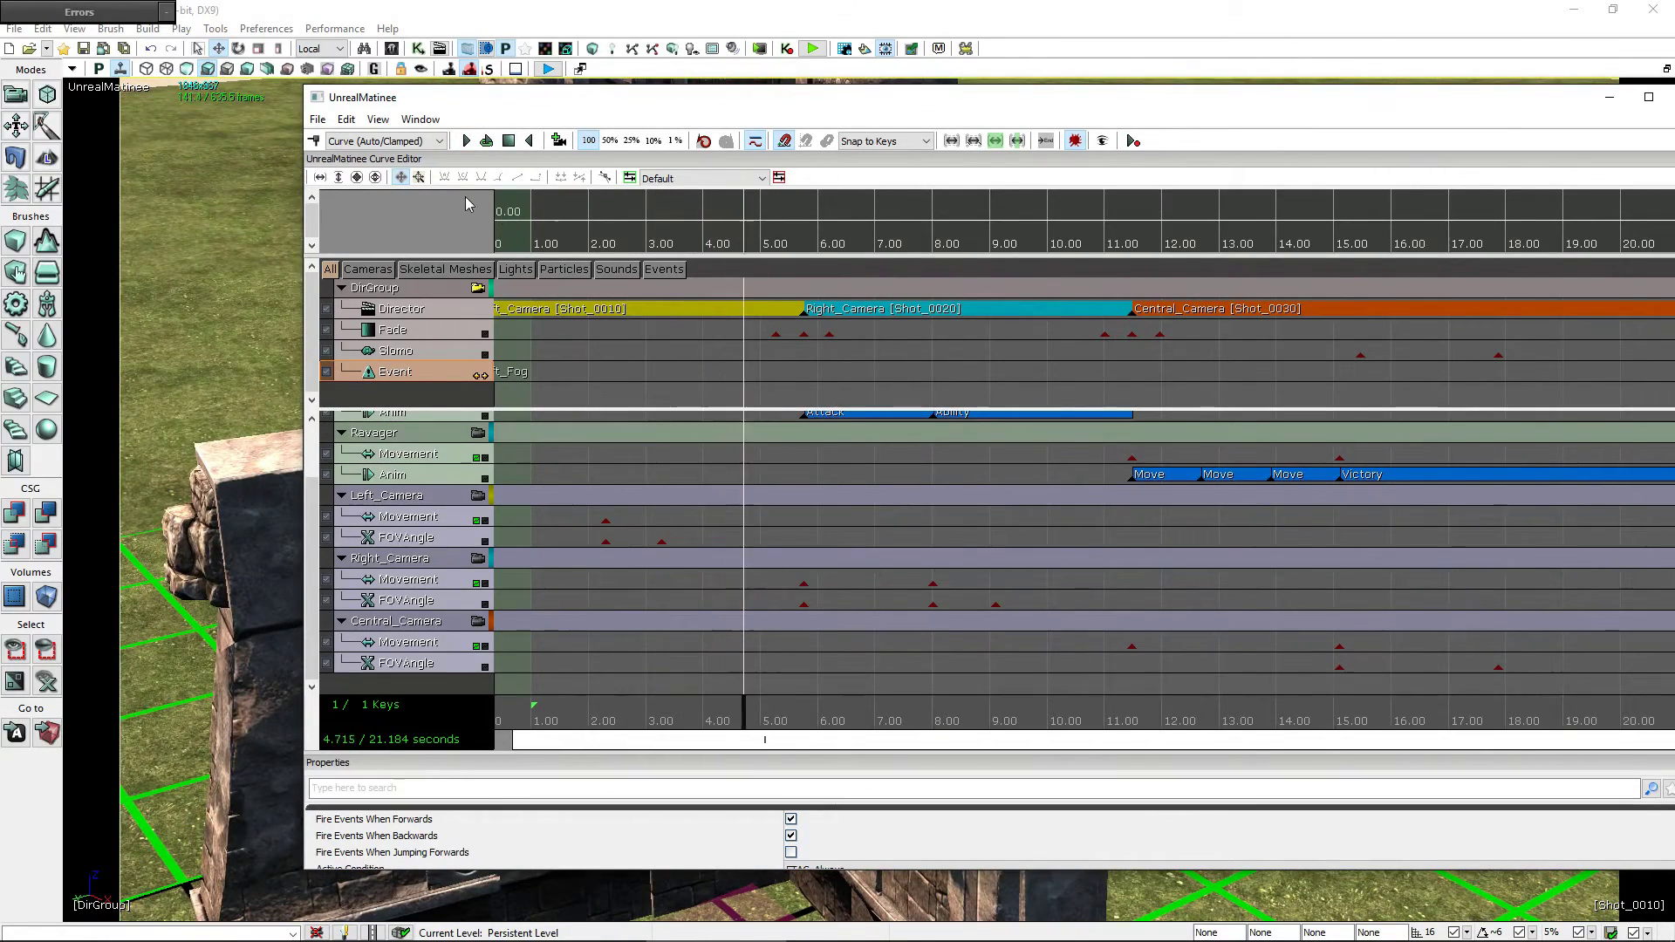
pyautogui.click(510, 142)
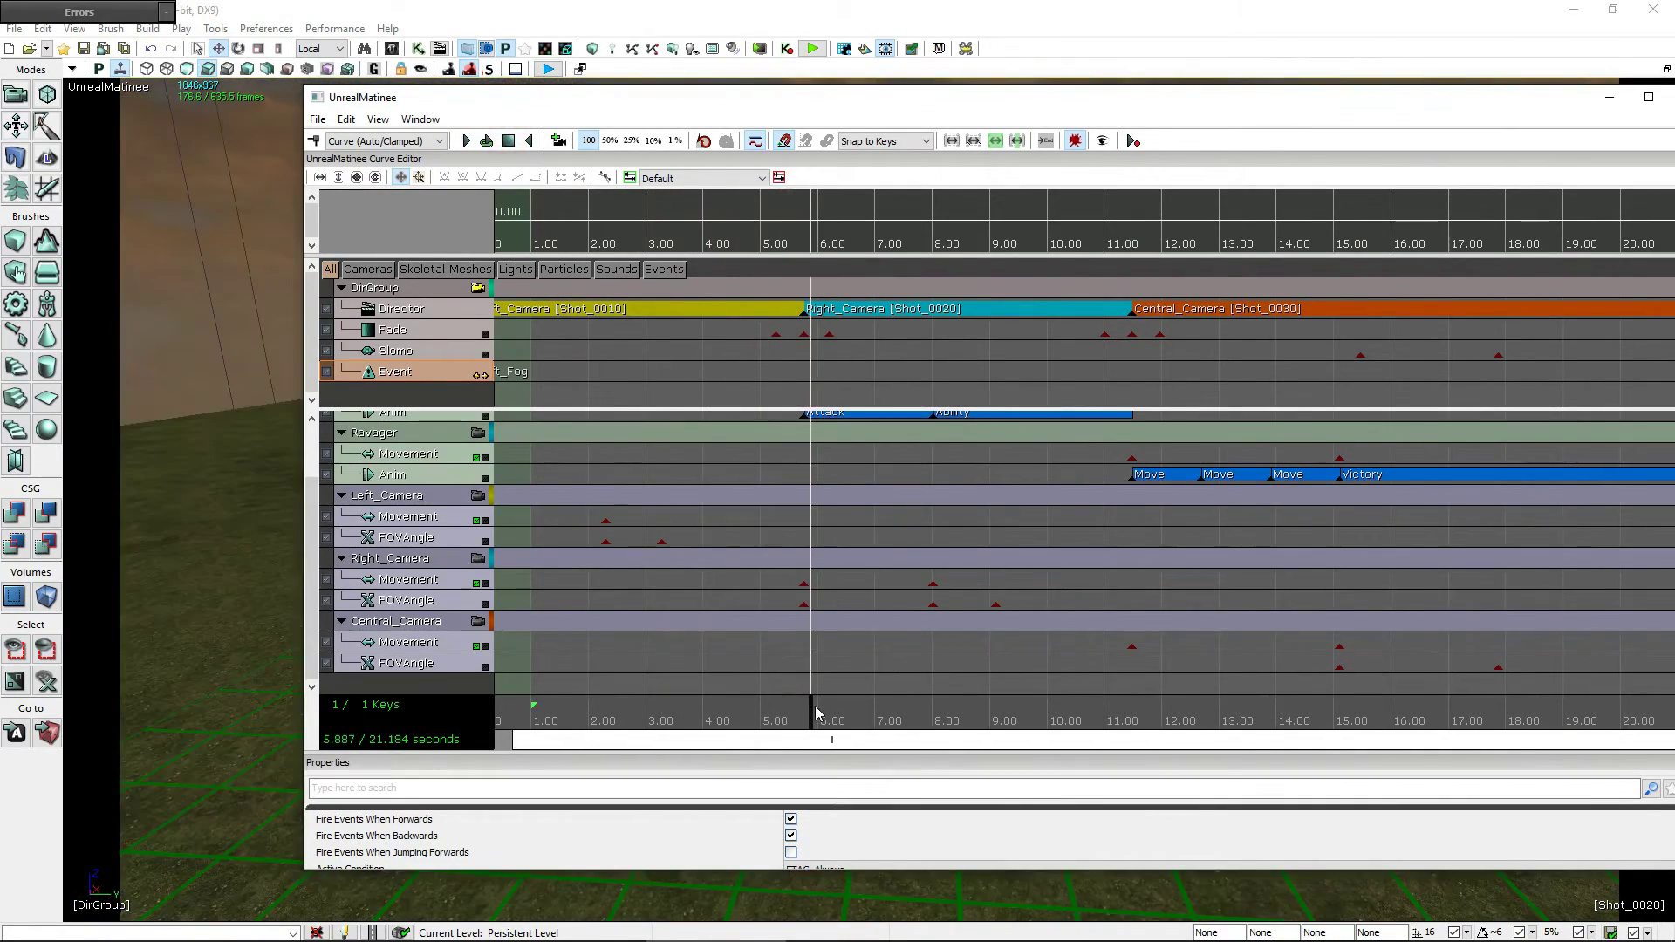
pyautogui.moveTo(812, 714); pyautogui.dragTo(806, 714)
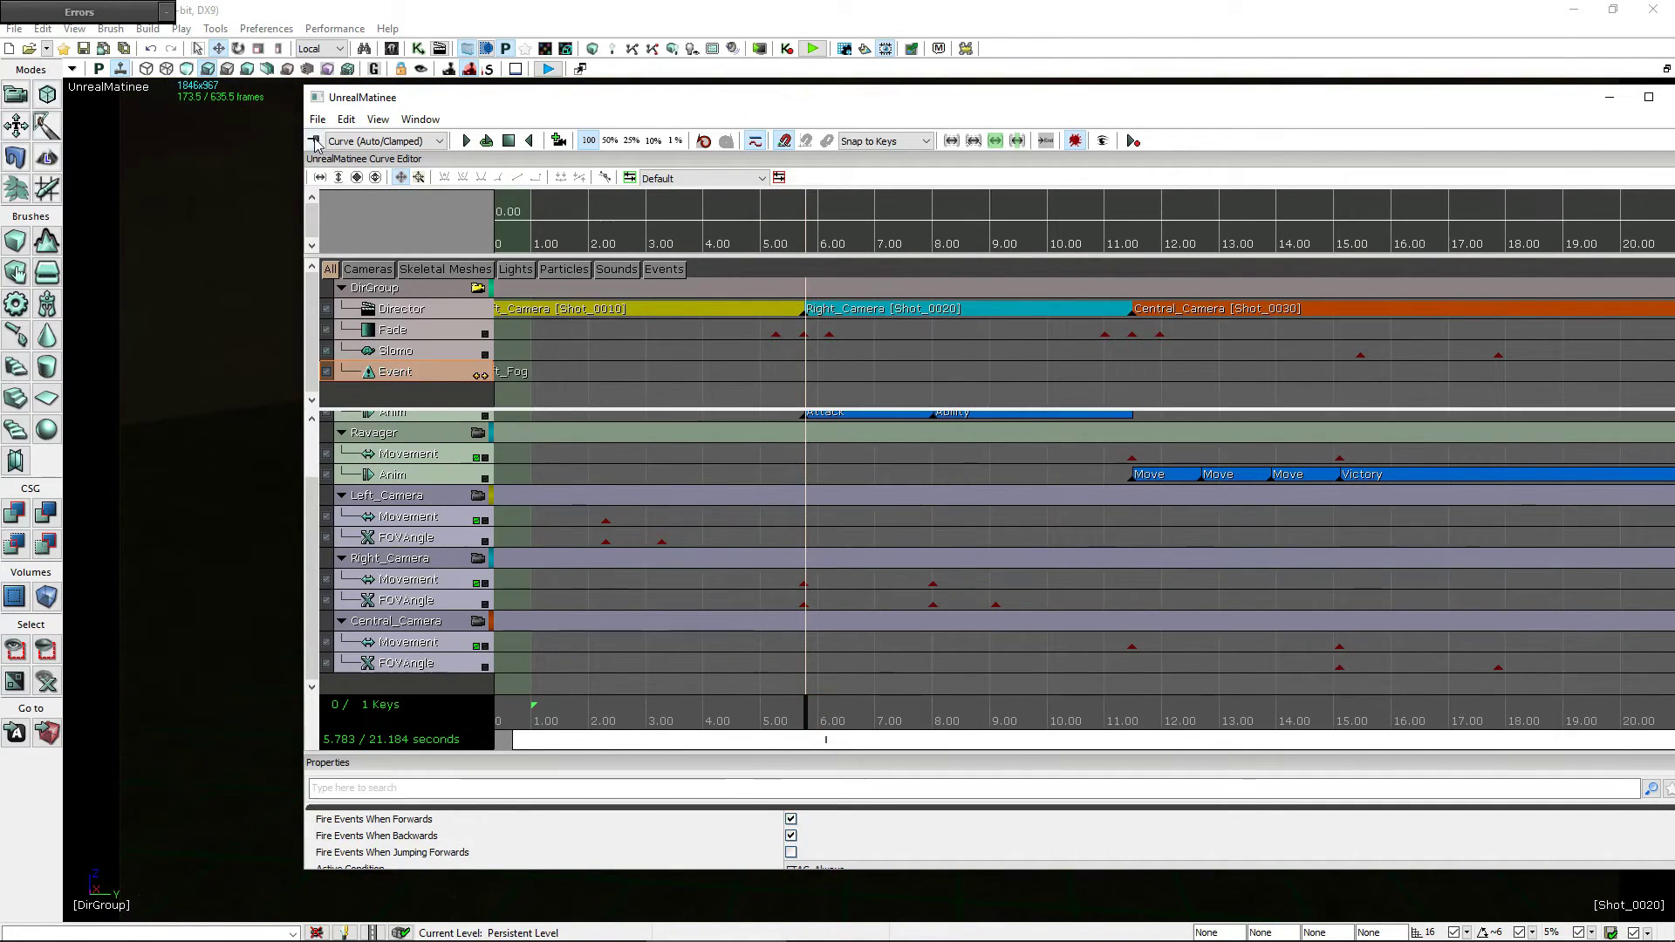
pyautogui.press('Return')
pyautogui.write('Ri')
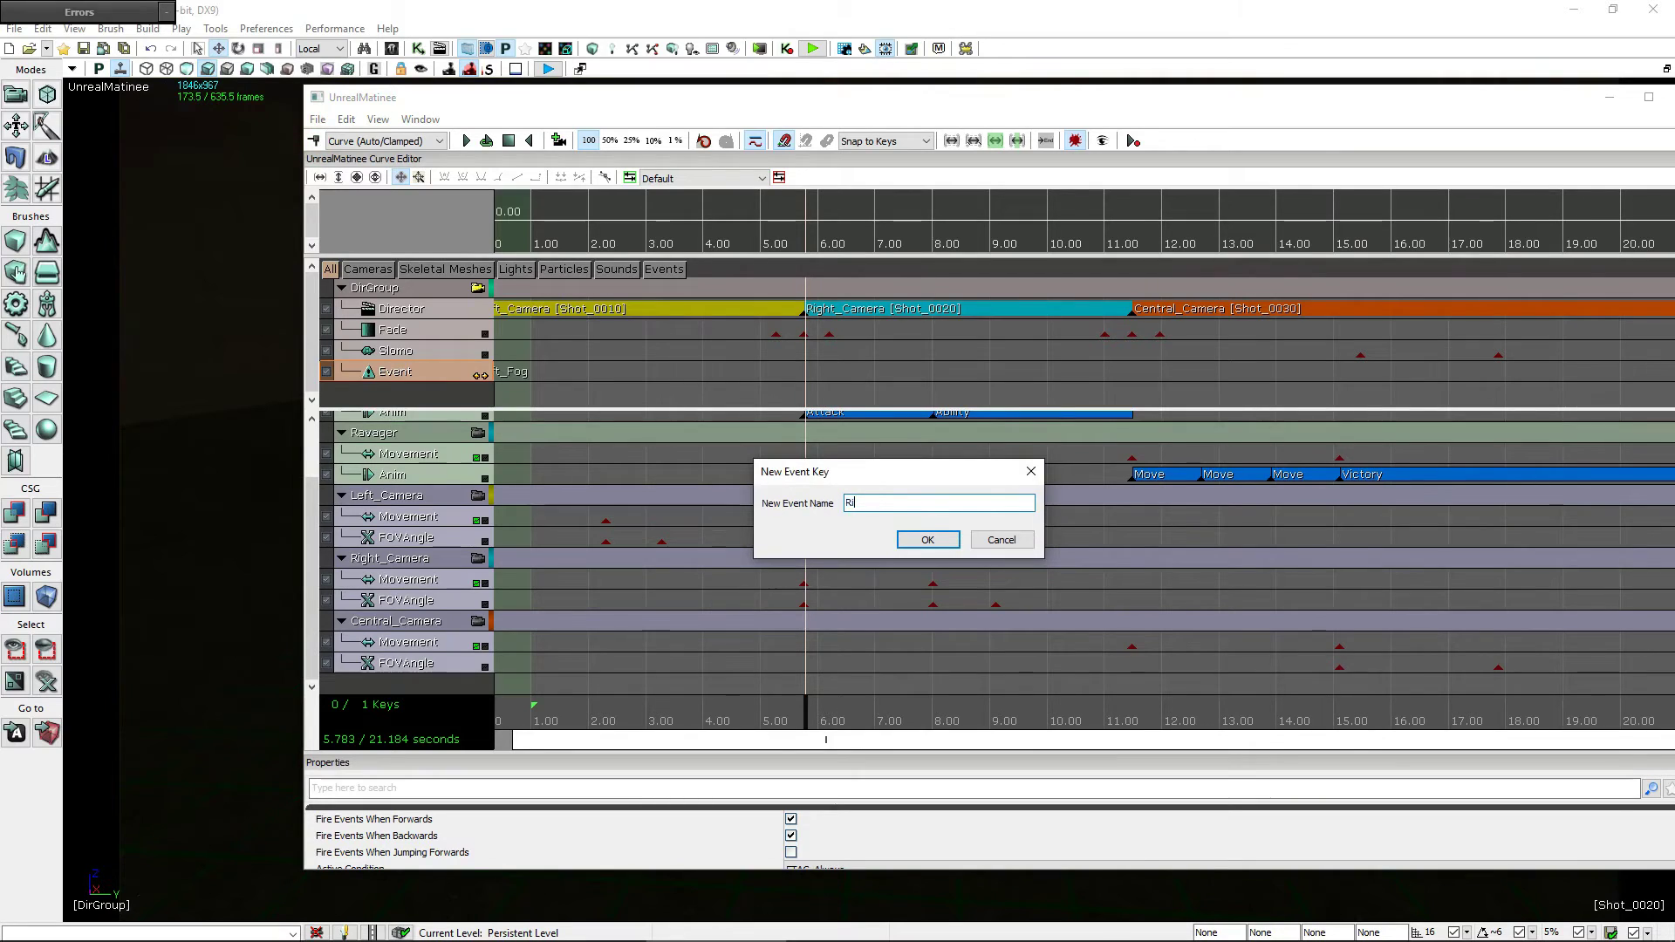
pyautogui.write('ght Fog')
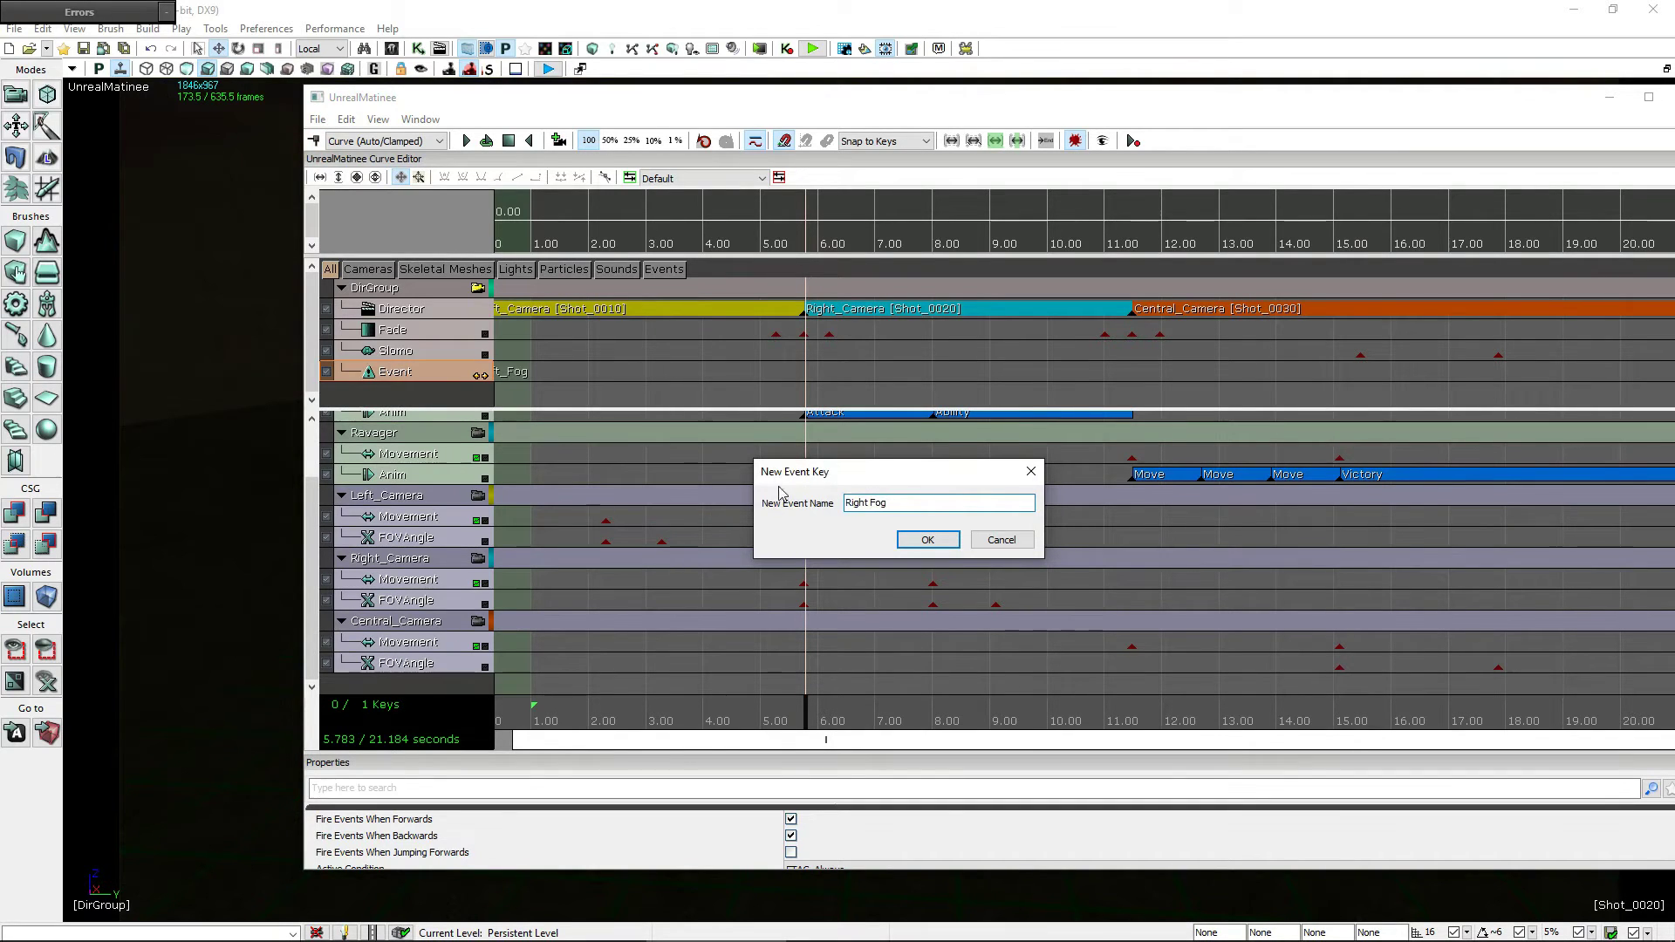
pyautogui.click(930, 539)
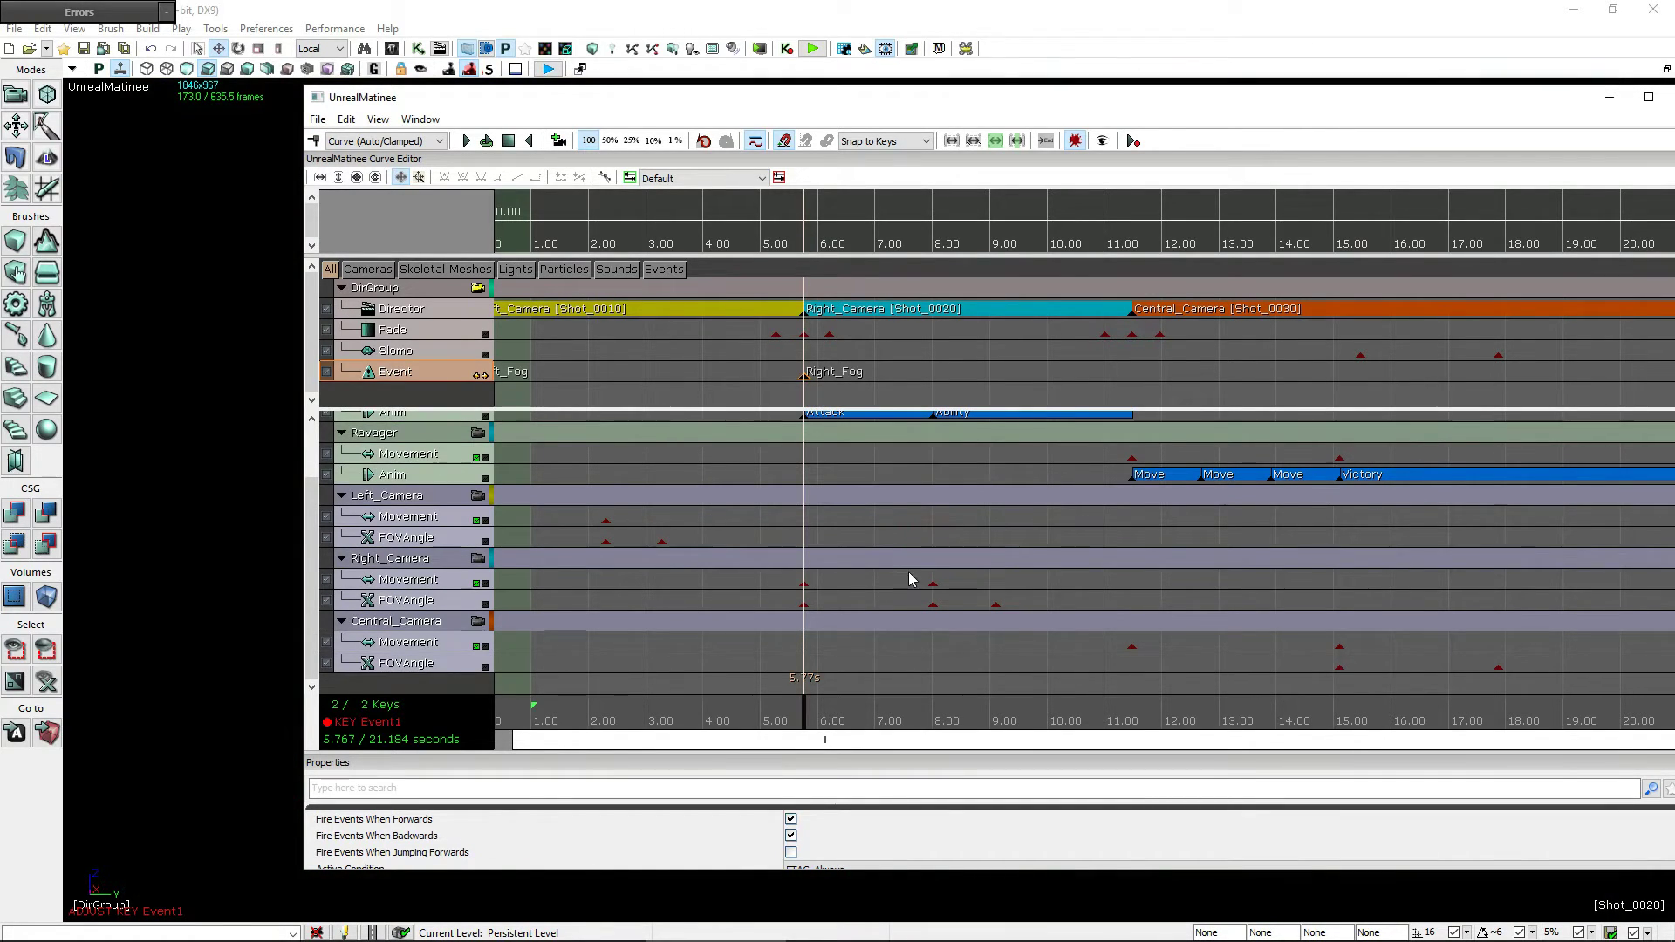
# - Add a 'Central Fog' event key at the Central_Camera cut, about 11.48 s
pyautogui.moveTo(805, 705); pyautogui.dragTo(1145, 711)
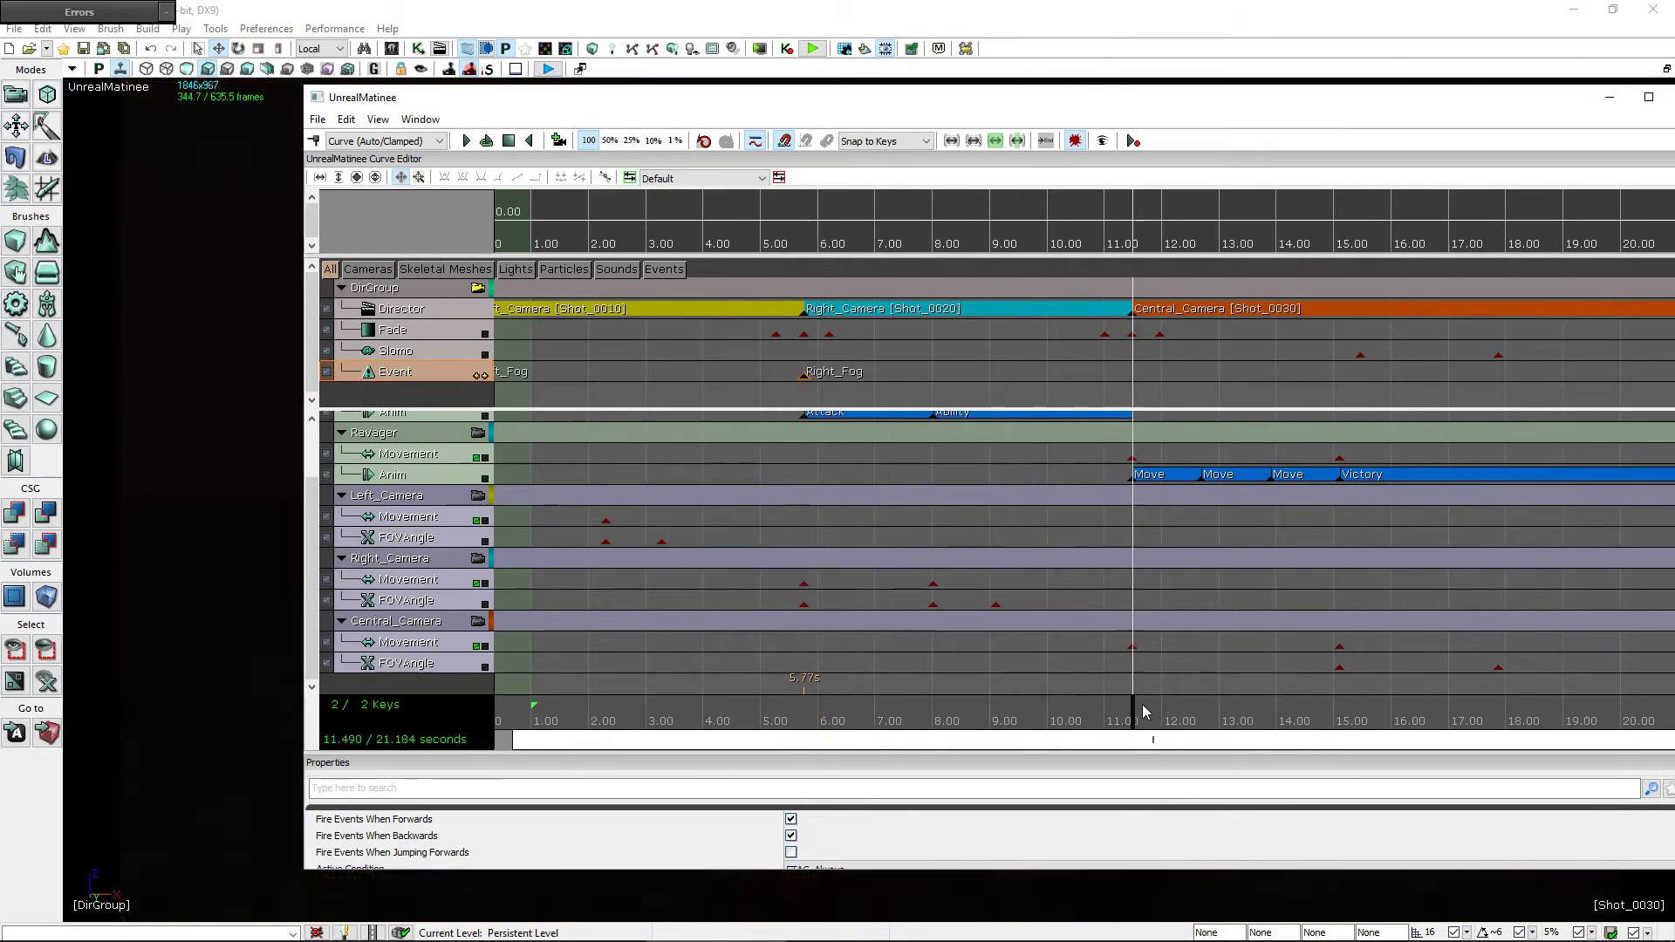
pyautogui.click(1146, 712)
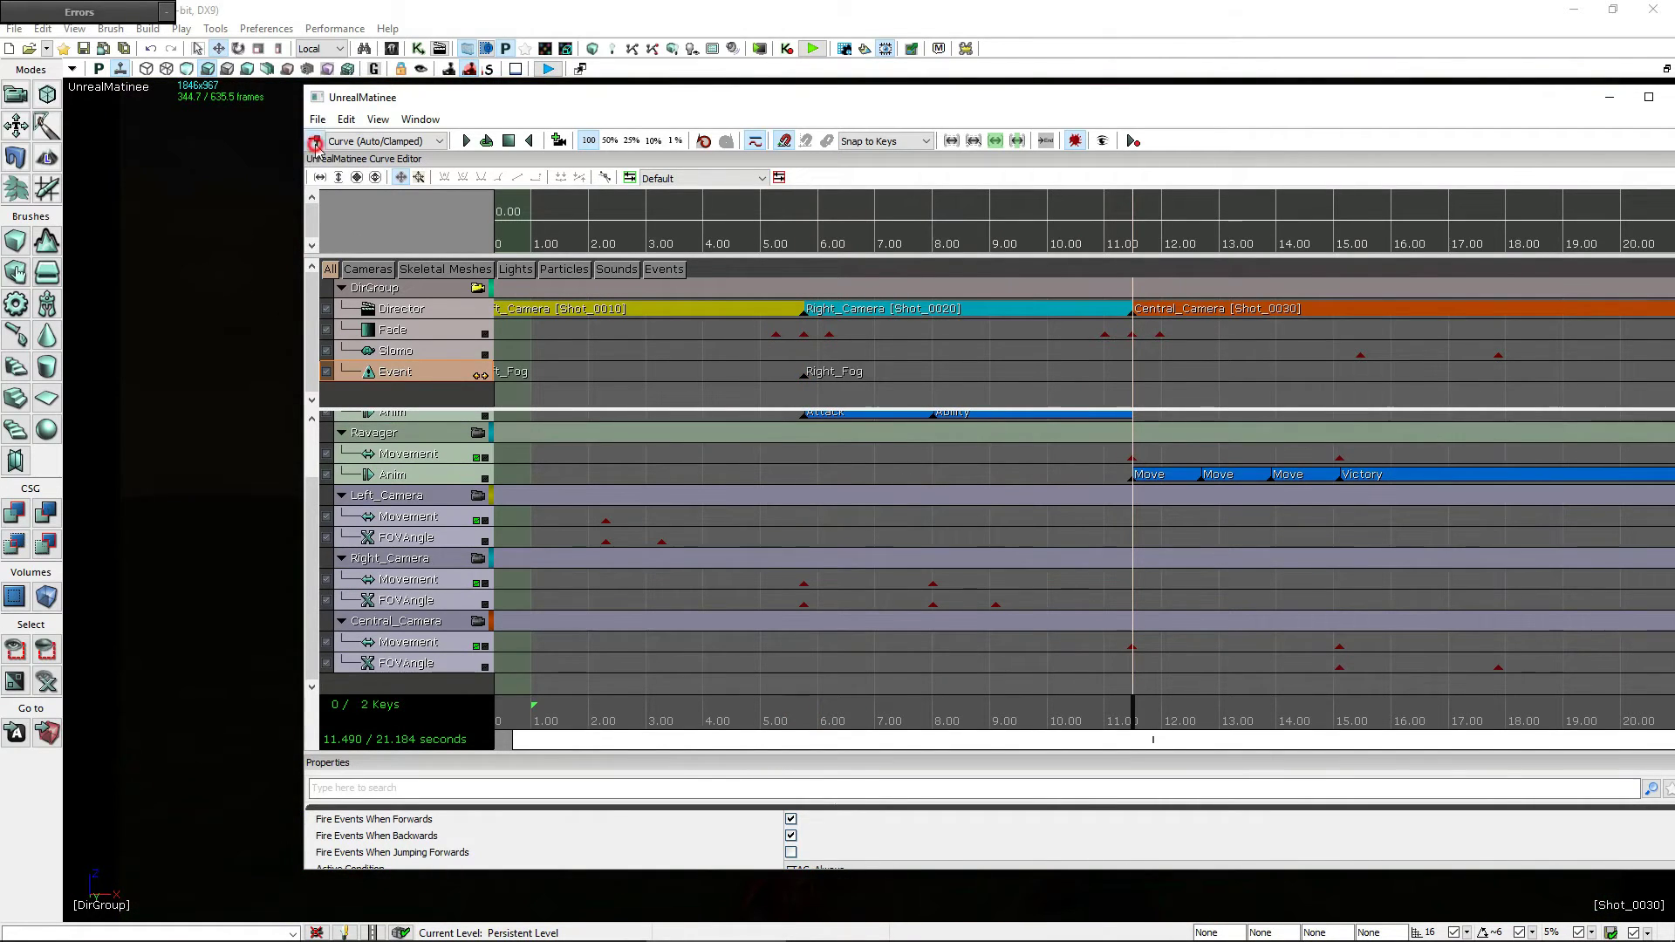
pyautogui.click(315, 142)
pyautogui.write('Central Fog')
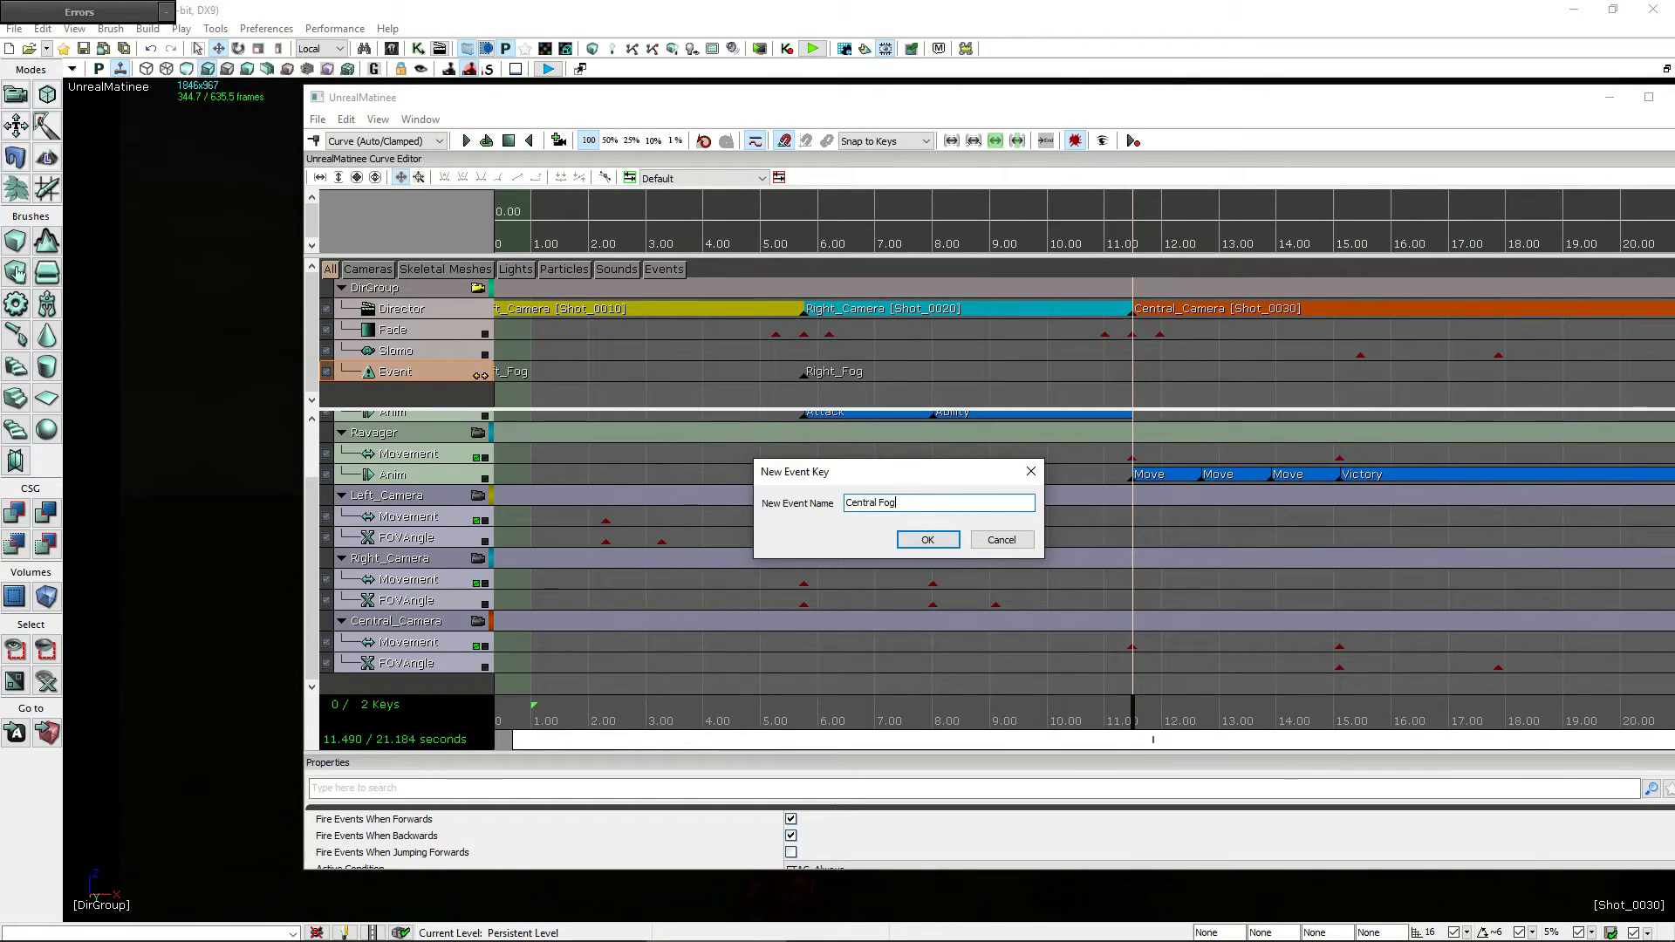
pyautogui.click(932, 541)
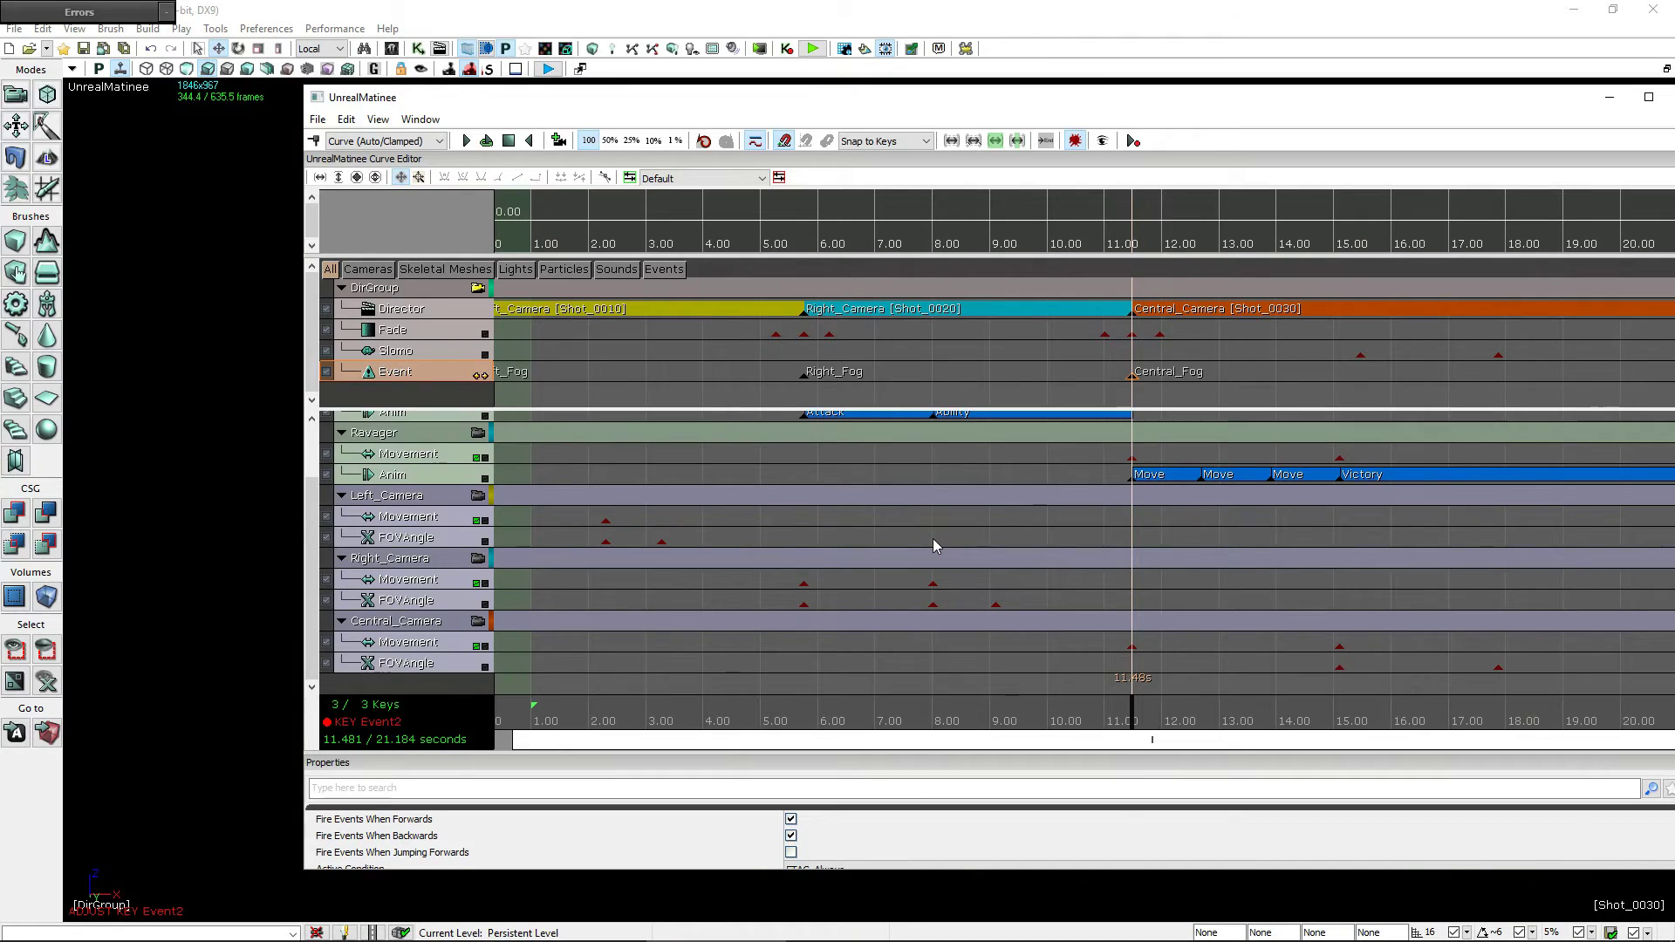
pyautogui.moveTo(1471, 121); pyautogui.dragTo(1205, 158)
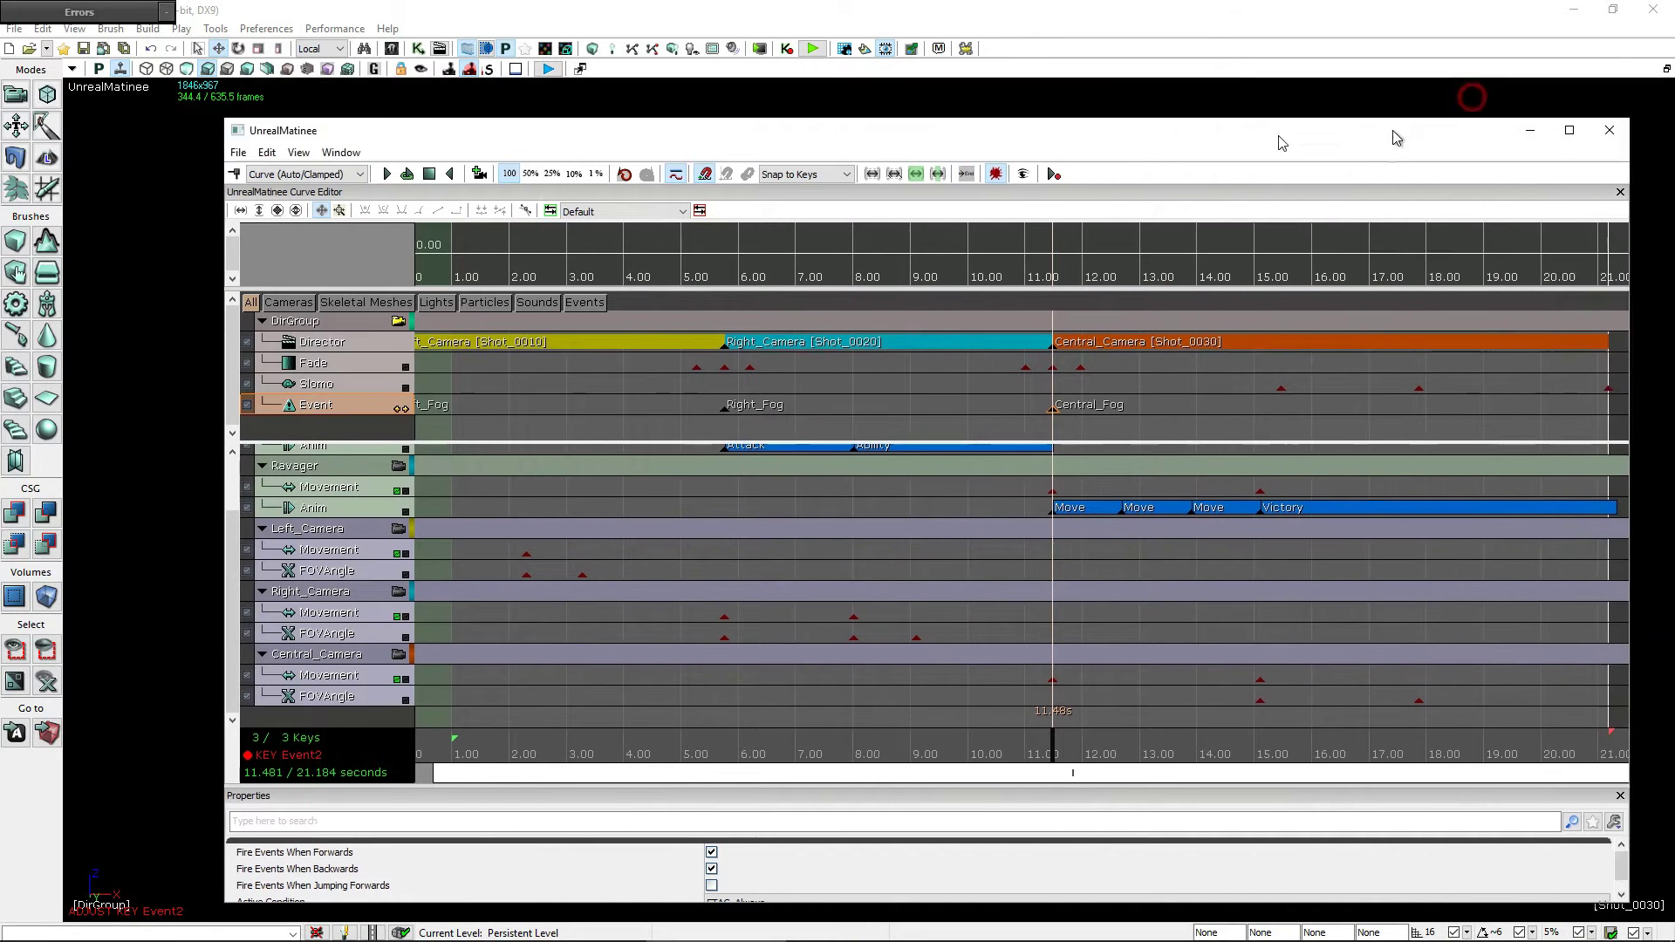
# - Close Matinee, save the Apocalypse level and open the Kismet sequence editor
pyautogui.click(1363, 138)
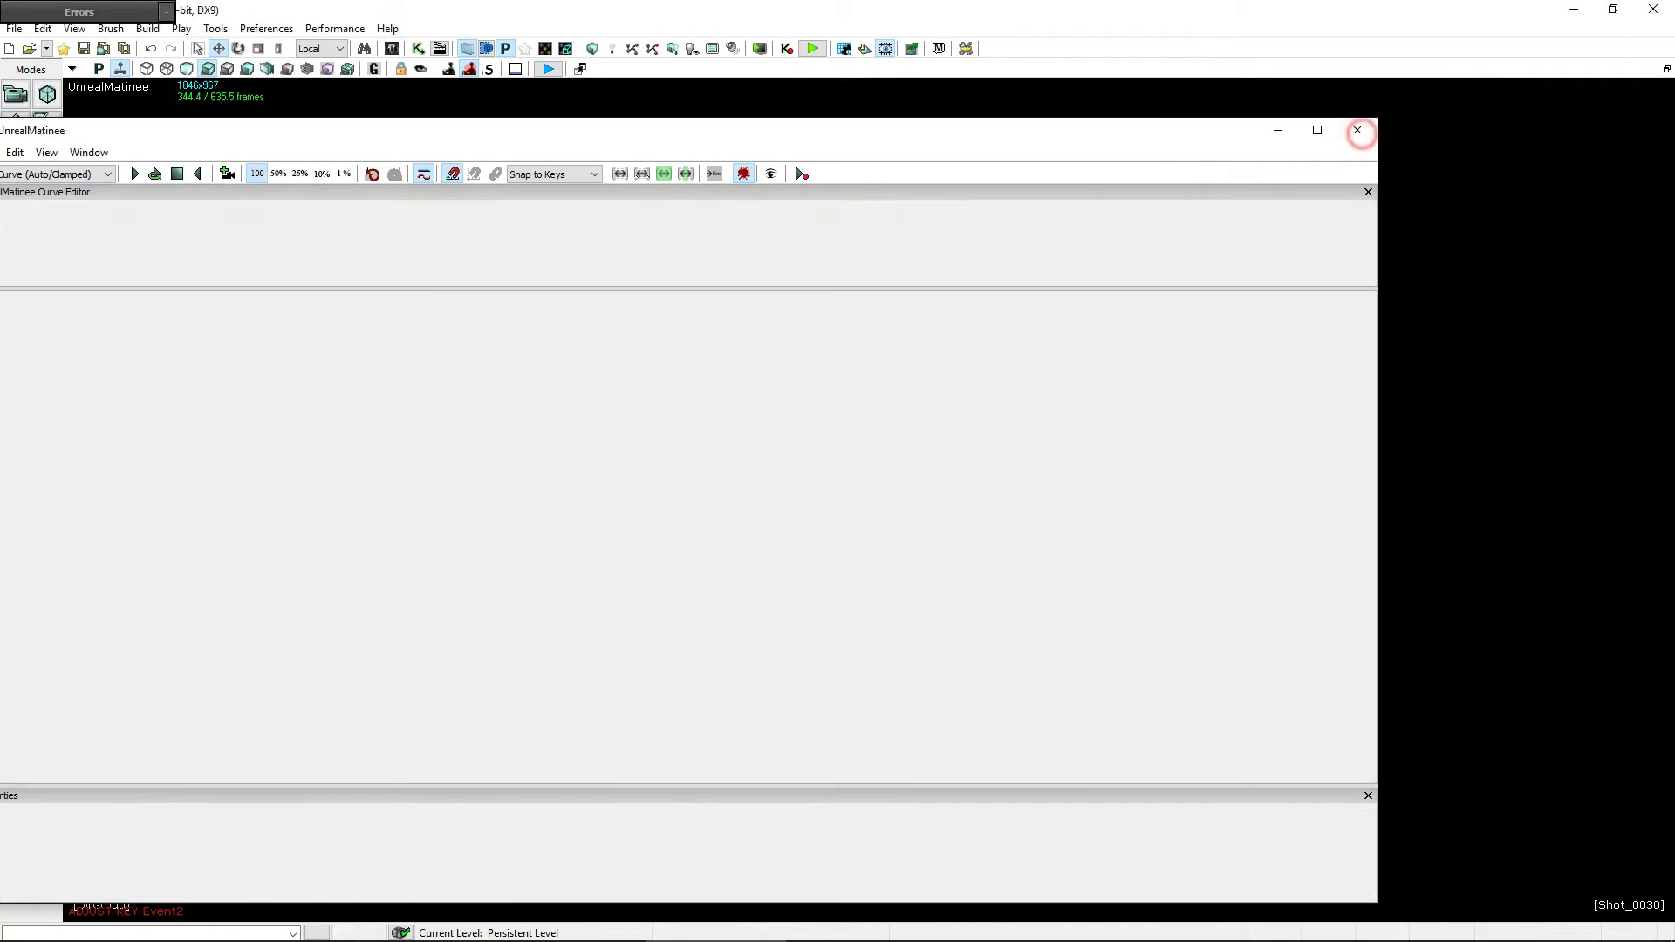
pyautogui.click(85, 50)
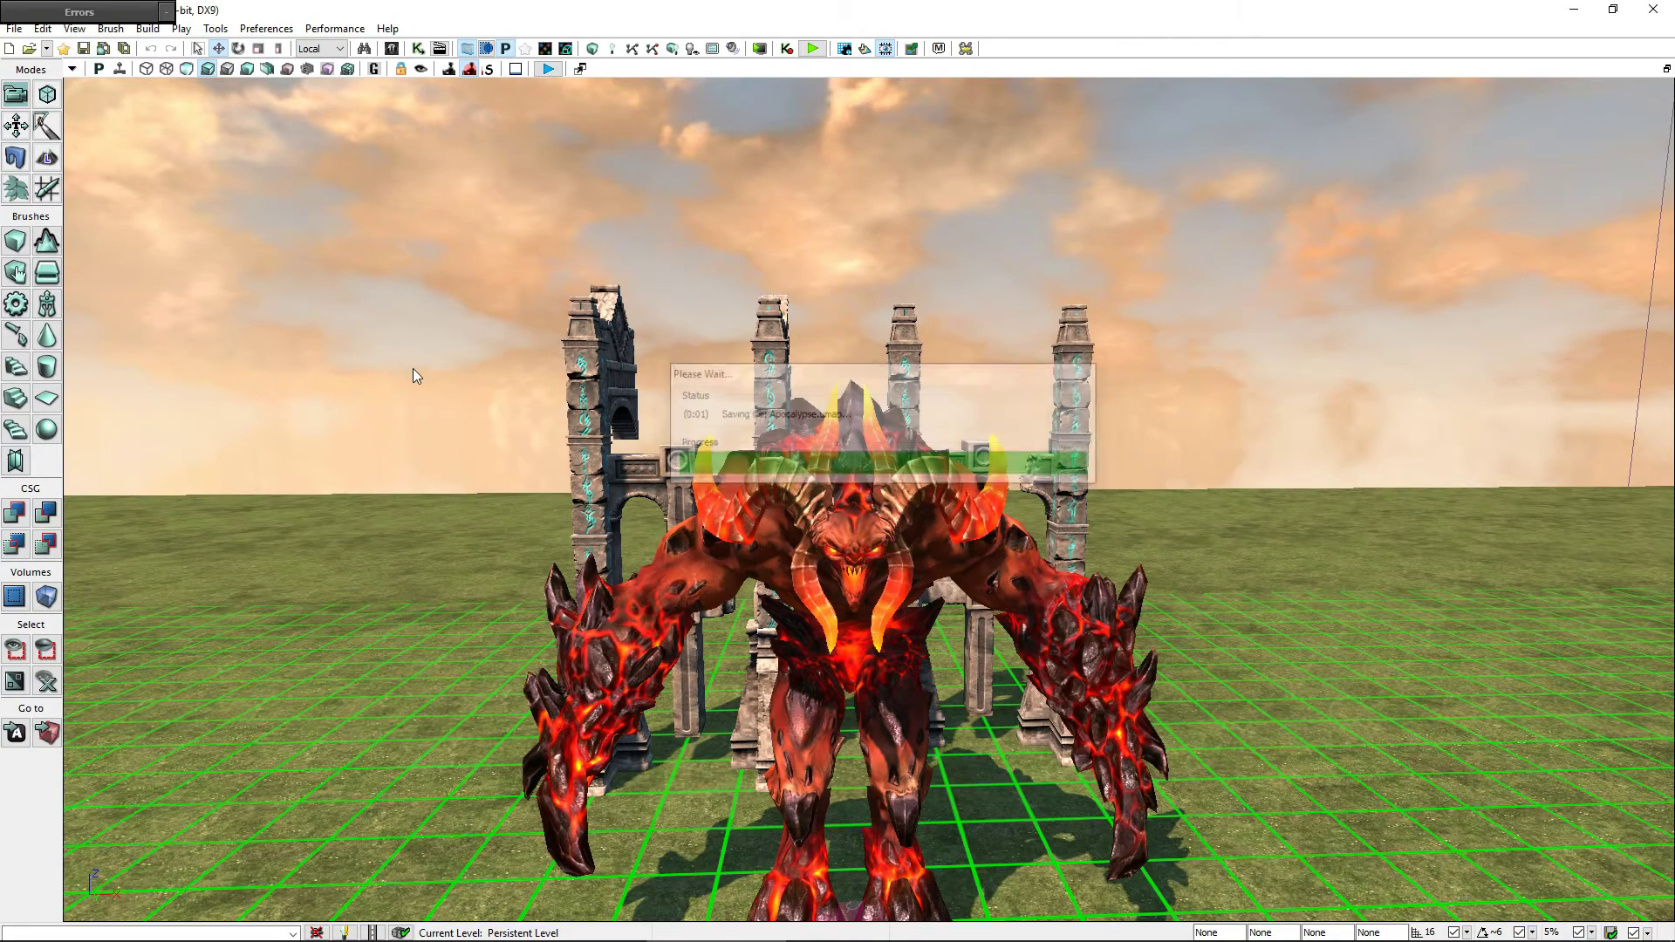
pyautogui.click(420, 54)
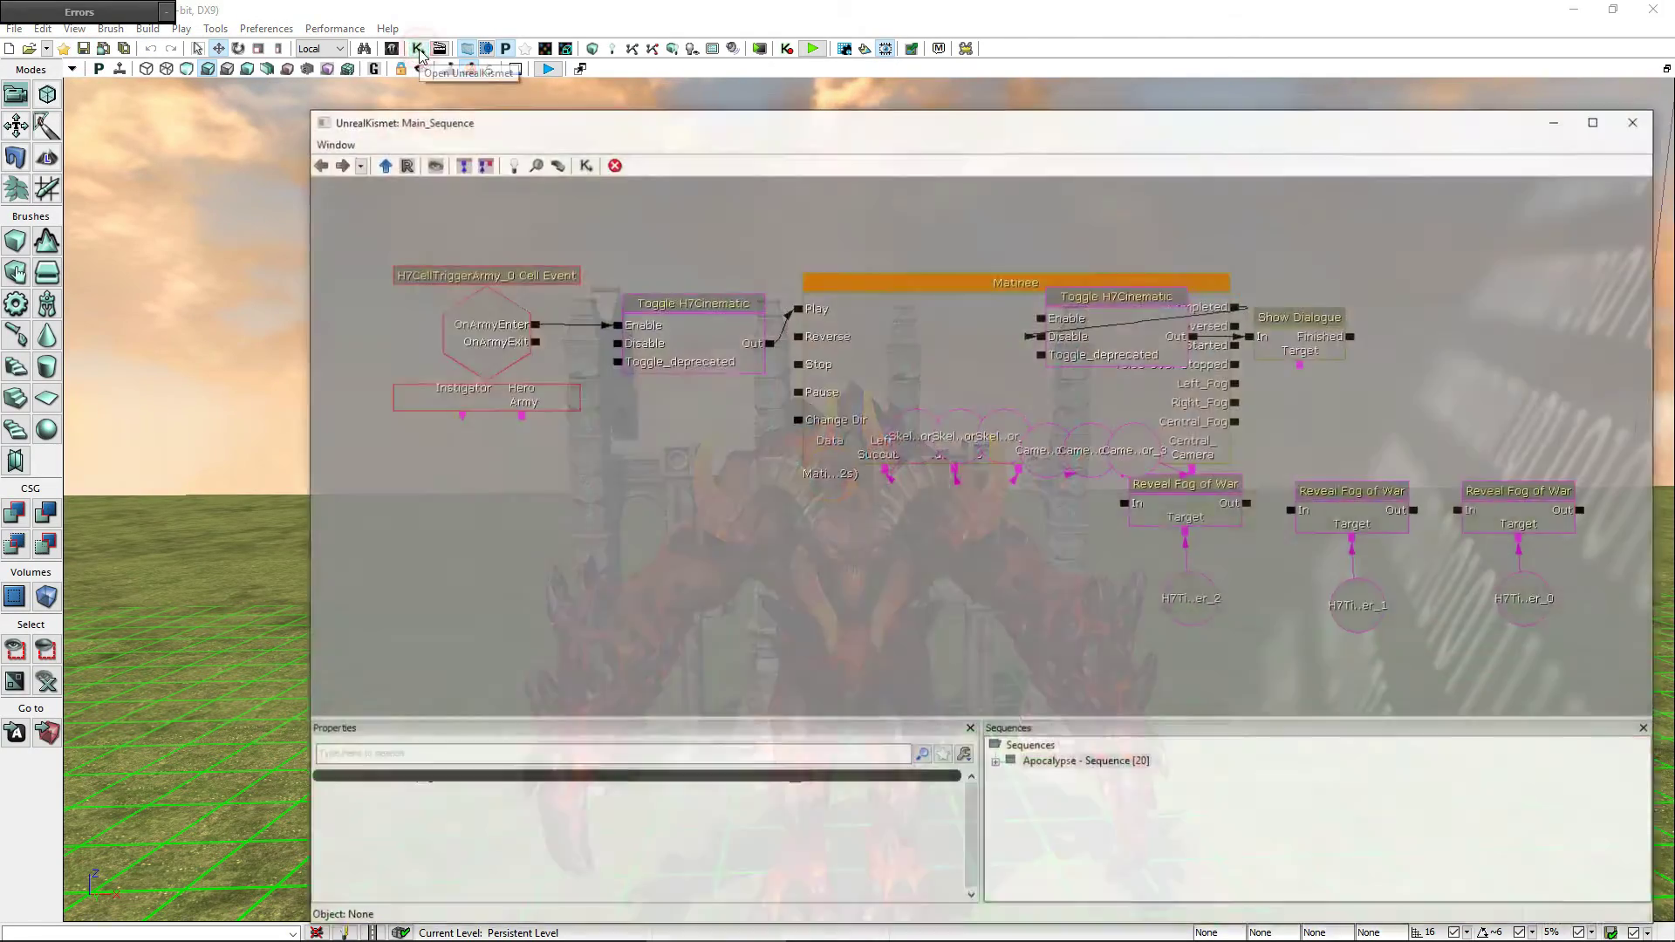
pyautogui.moveTo(995, 133); pyautogui.dragTo(780, 116)
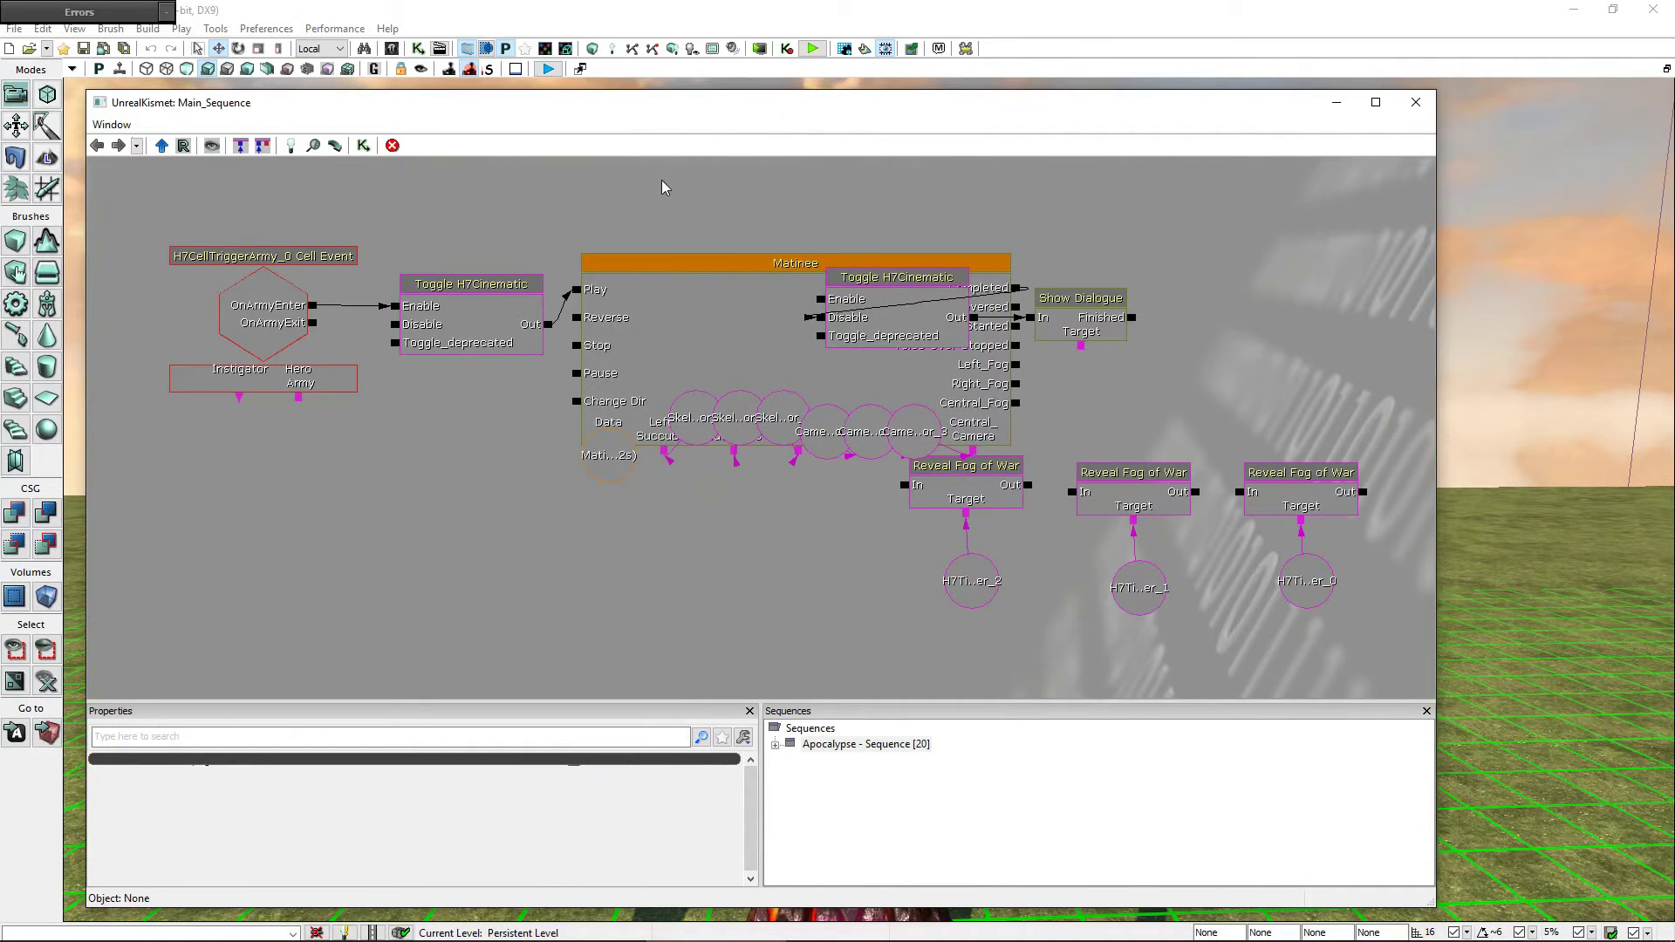
pyautogui.moveTo(563, 207); pyautogui.dragTo(500, 144)
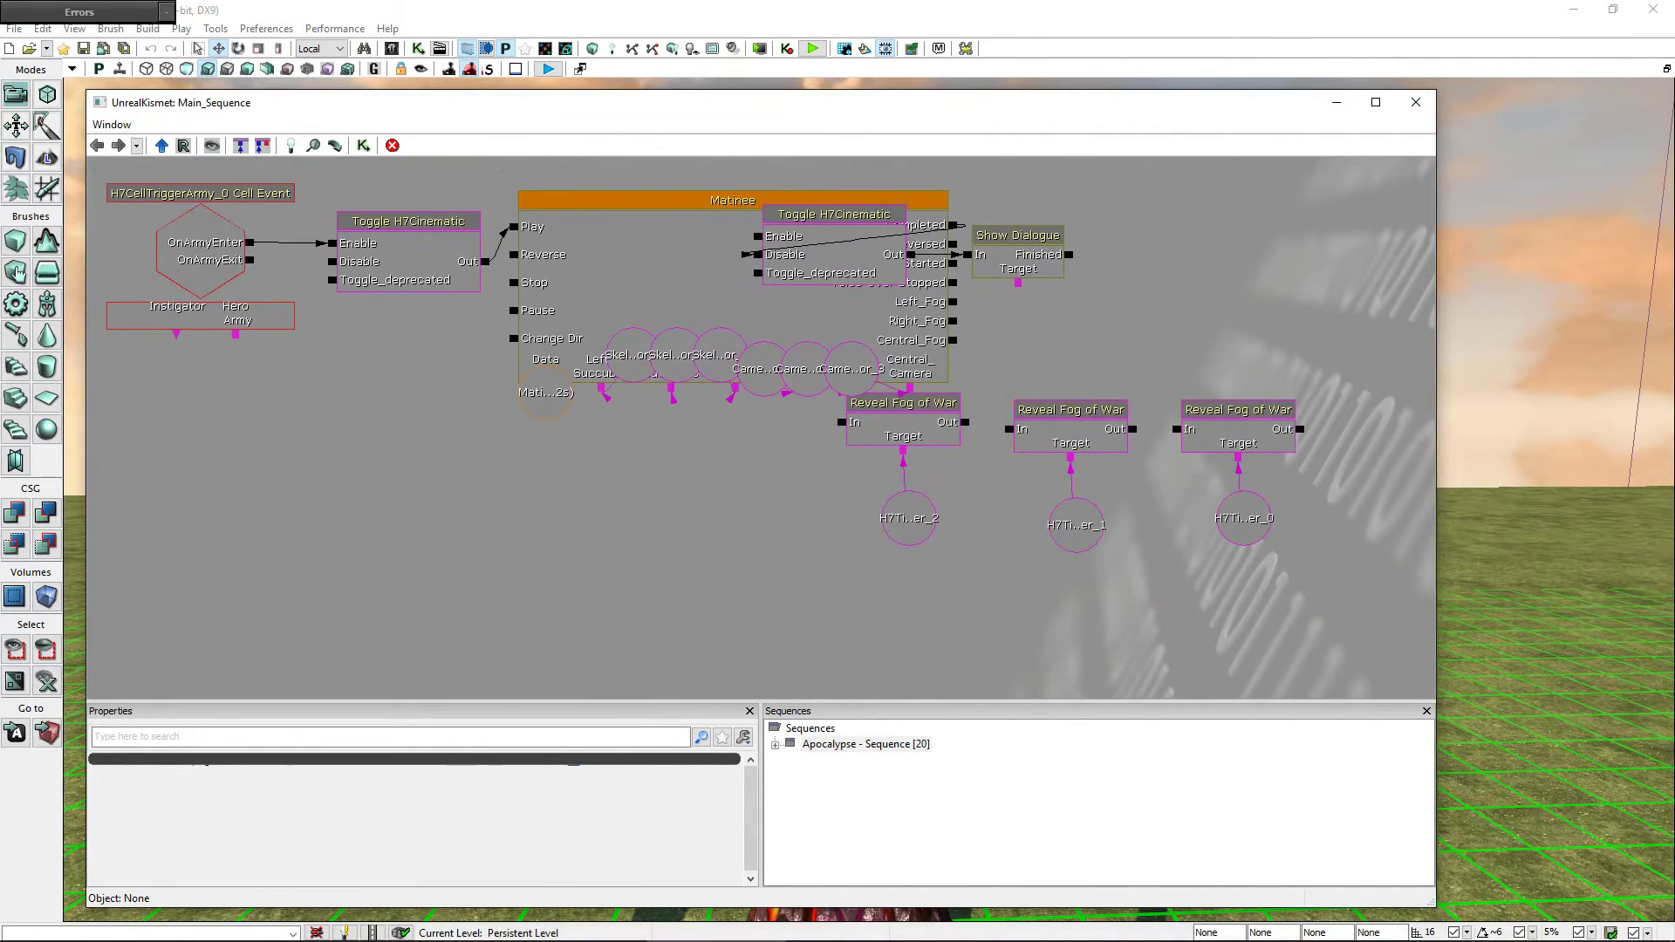
# - Move the Reveal Fog of War nodes lower and the Toggle/Show Dialogue nodes further right
pyautogui.click(918, 410)
pyautogui.keyDown('ctrl'); pyautogui.click(911, 520); pyautogui.keyUp('ctrl')
pyautogui.keyDown('ctrl'); pyautogui.click(1065, 424); pyautogui.keyUp('ctrl')
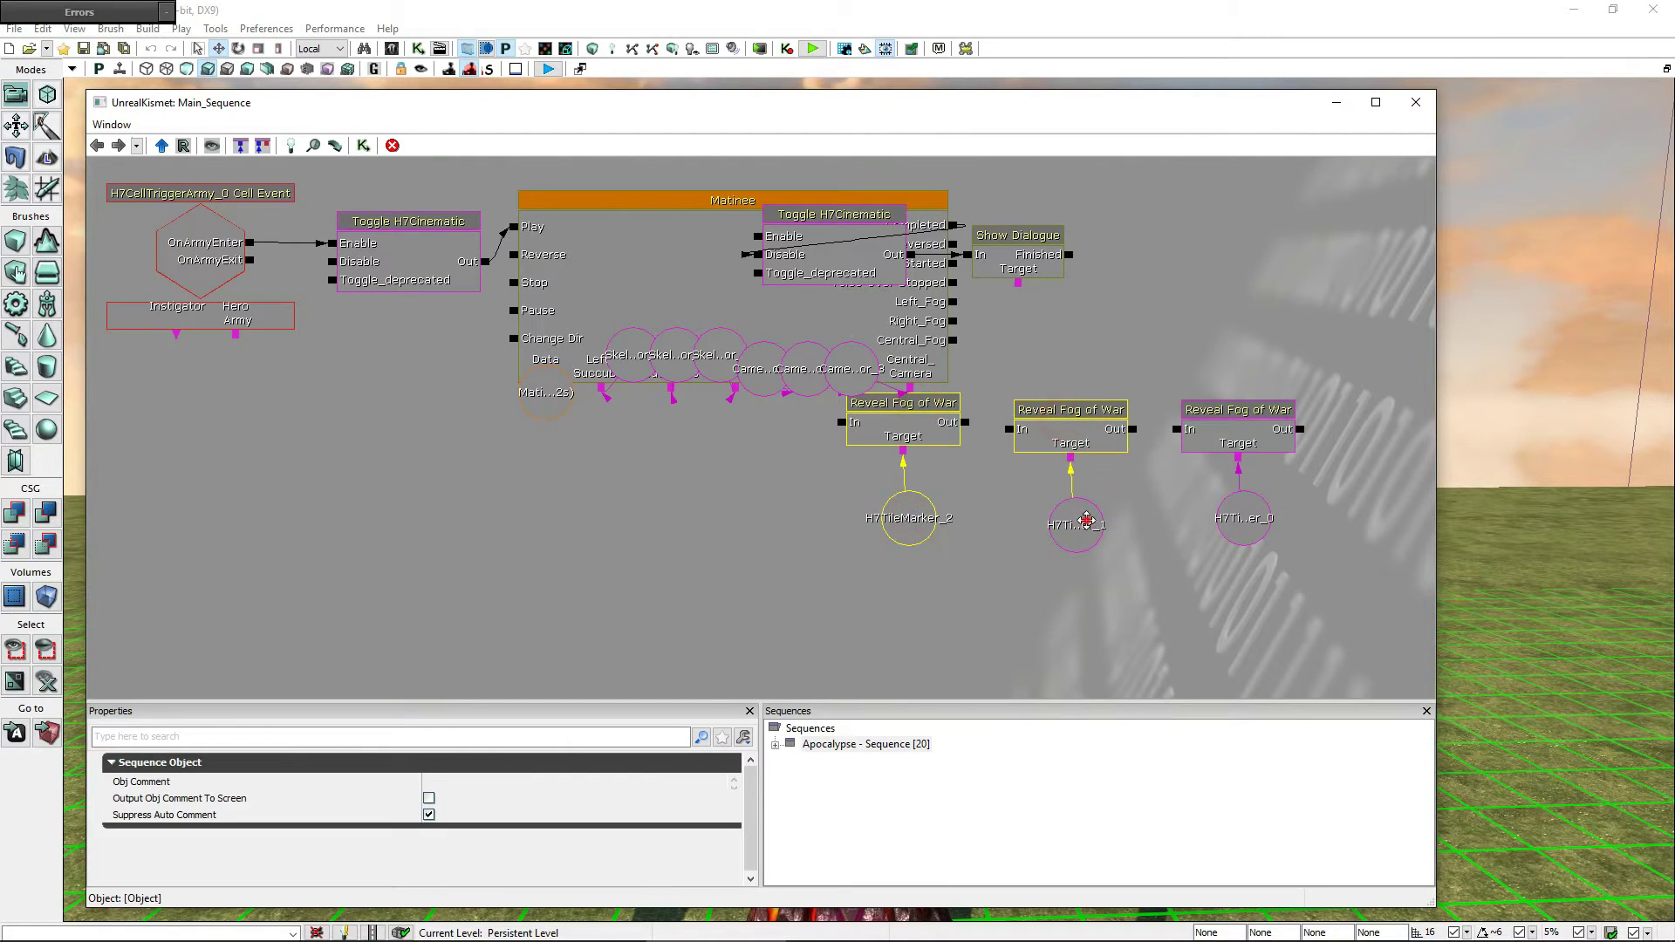
pyautogui.keyDown('ctrl'); pyautogui.click(1076, 524); pyautogui.keyUp('ctrl')
pyautogui.keyDown('ctrl'); pyautogui.click(1237, 428); pyautogui.keyUp('ctrl')
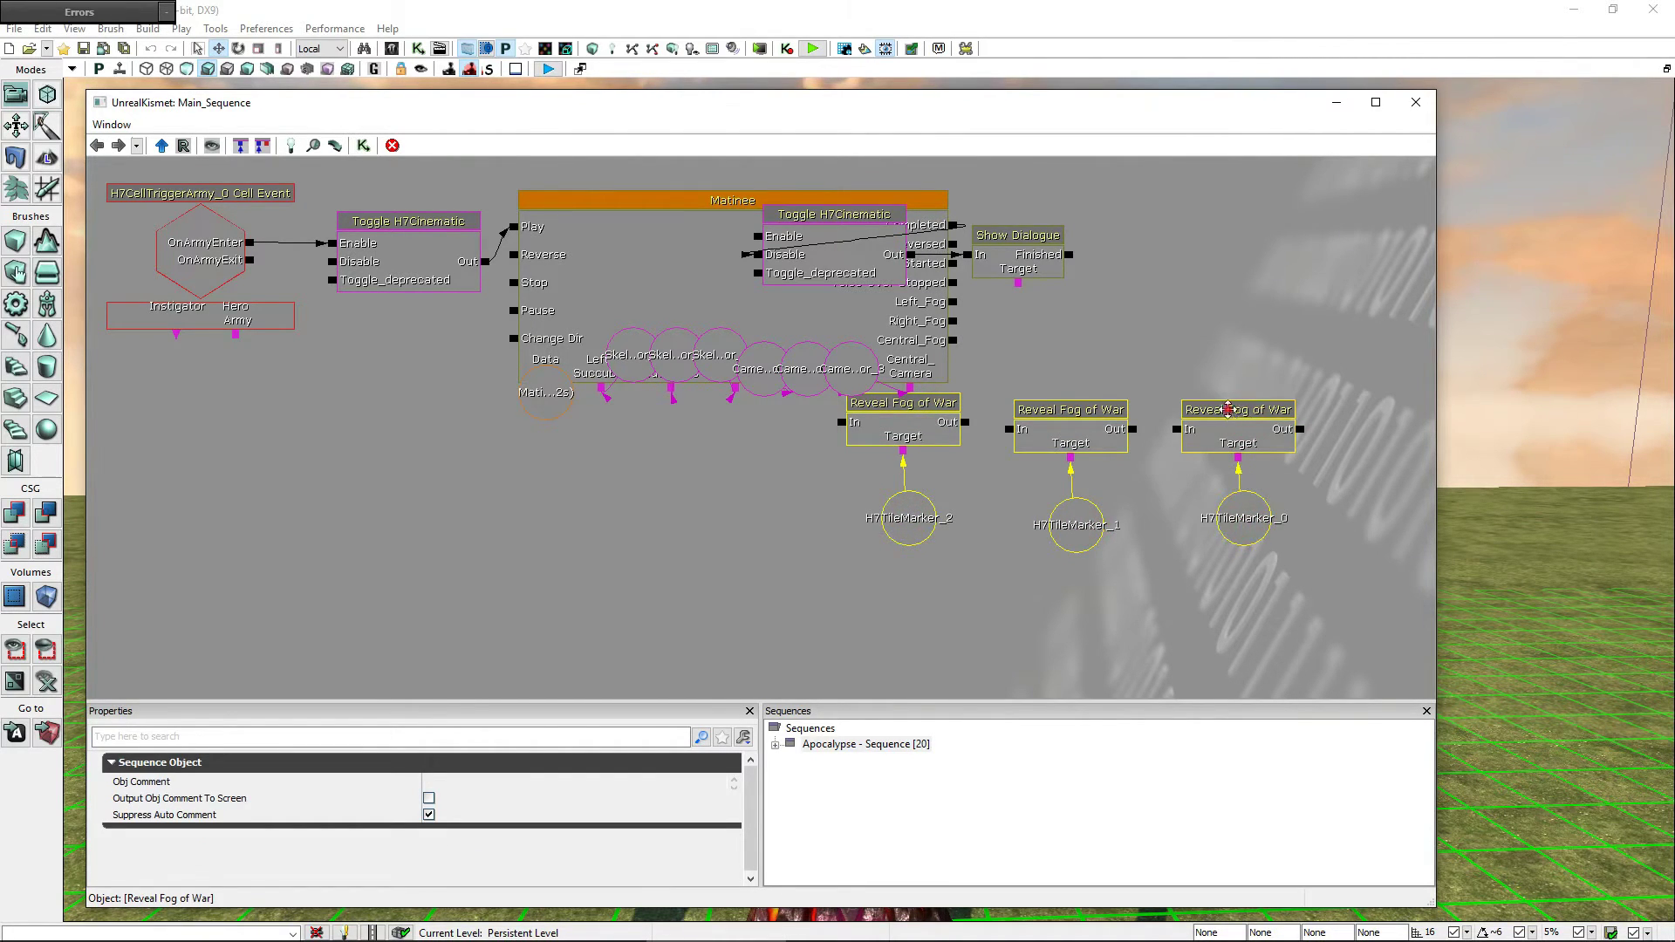
pyautogui.moveTo(1229, 410); pyautogui.dragTo(1326, 522)
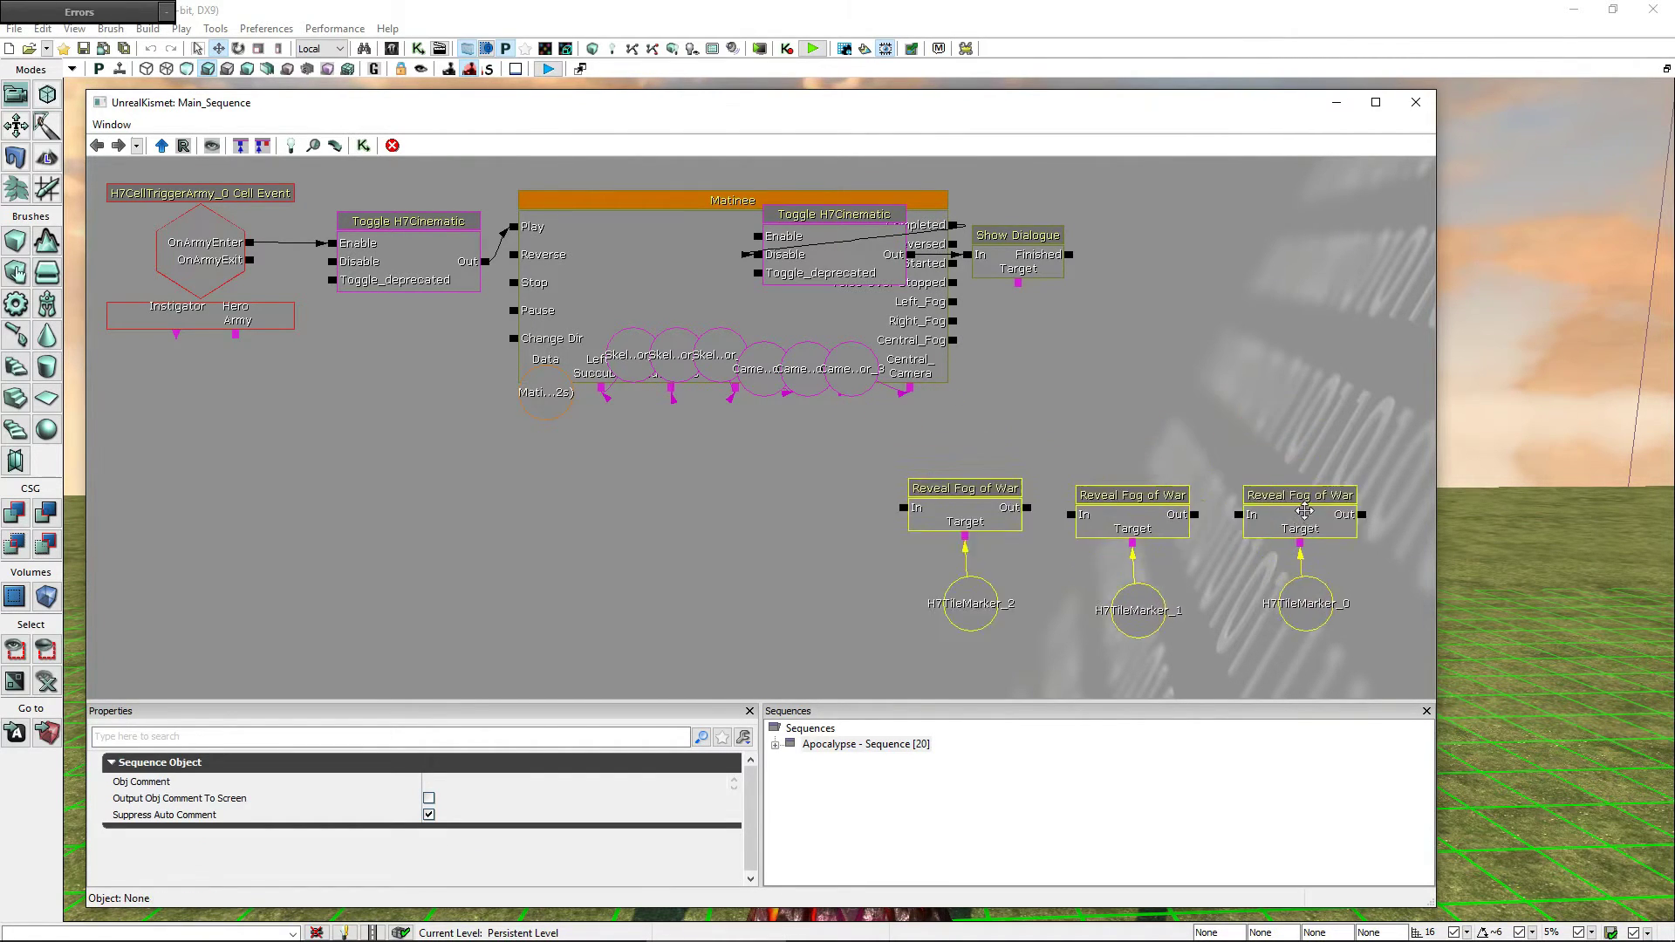
pyautogui.click(1233, 377)
pyautogui.click(1018, 246)
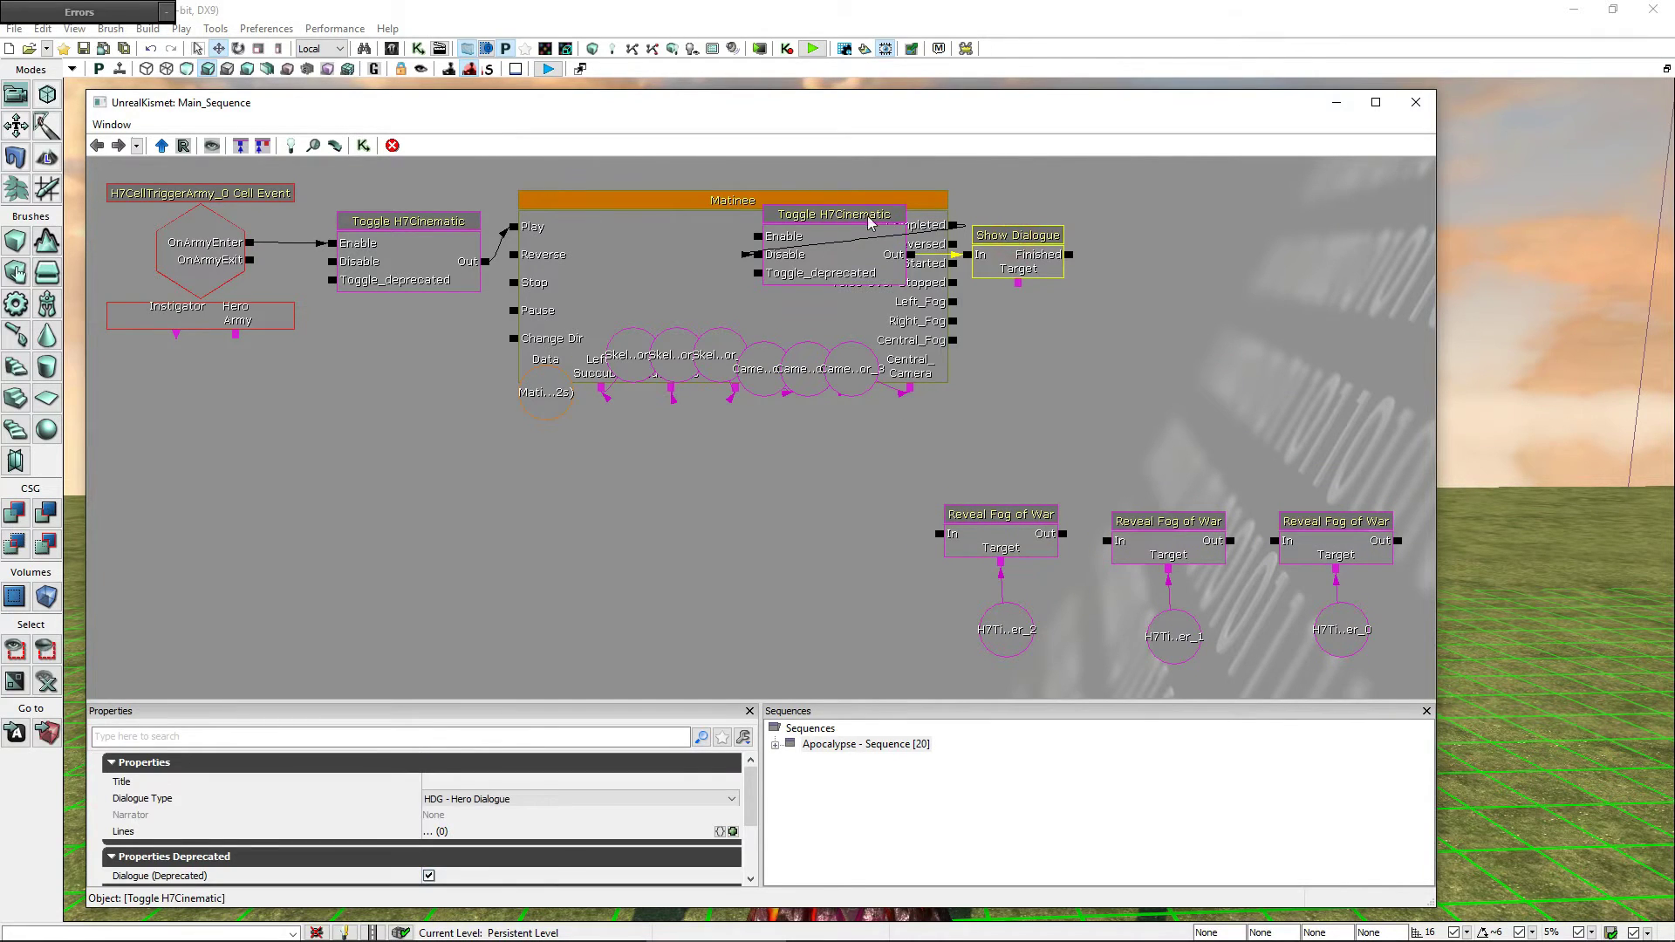
pyautogui.click(832, 218)
pyautogui.moveTo(1027, 237); pyautogui.dragTo(1341, 229)
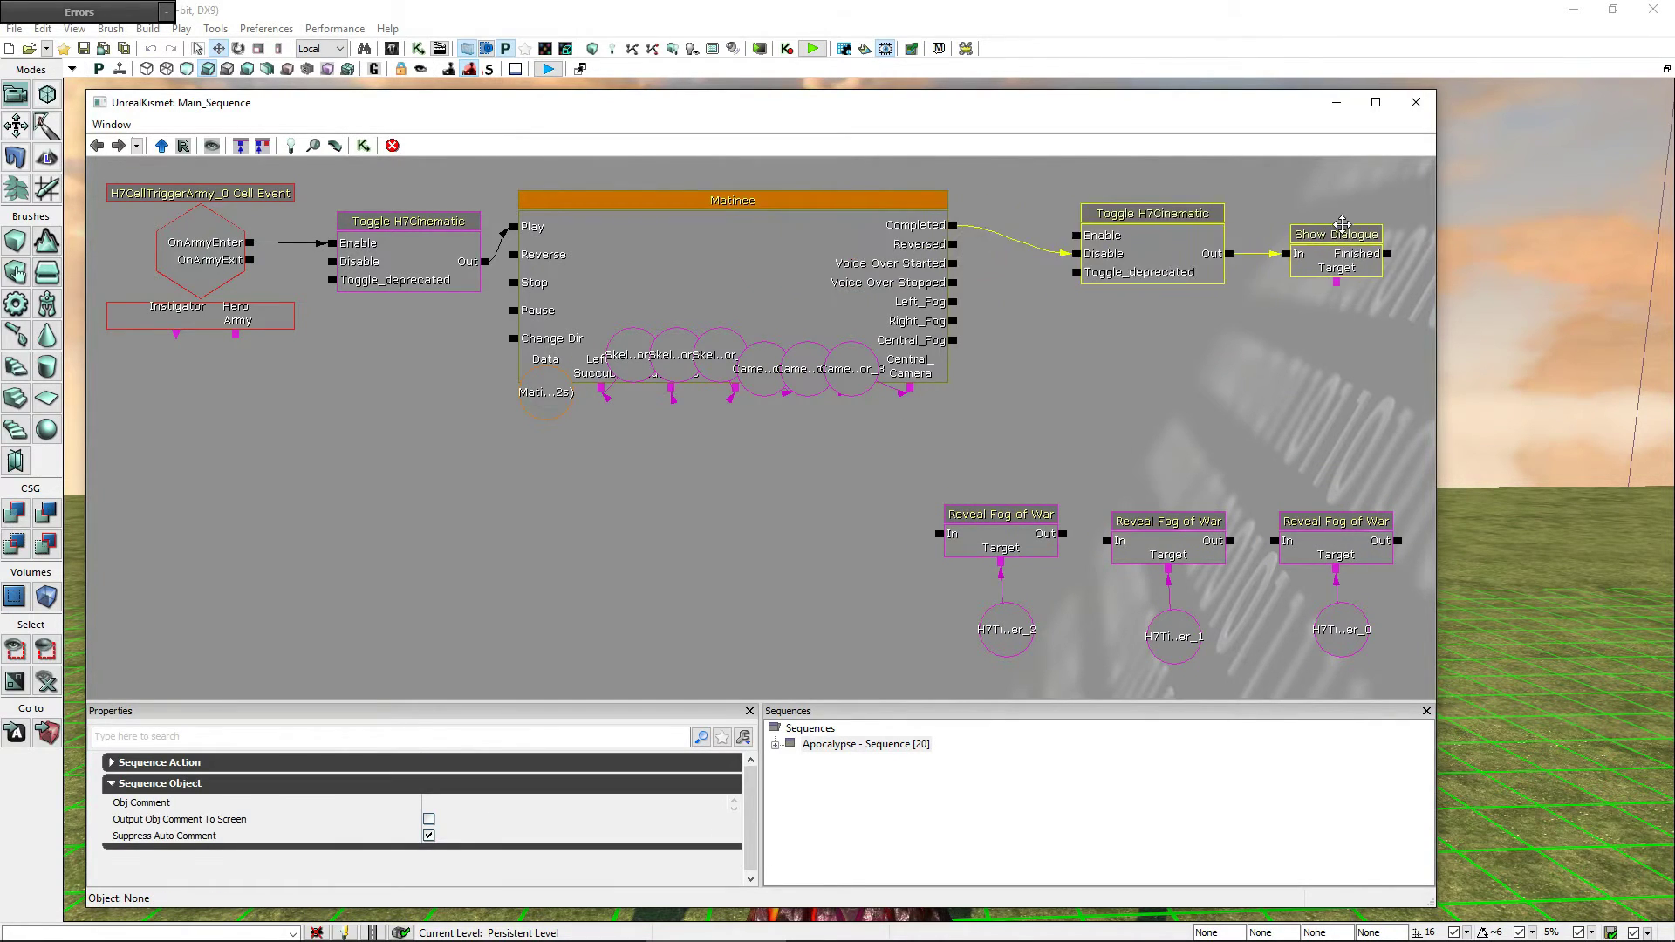
# - Shift the Matinee node right and move its data, SkeletalMesh and CameraActor variables below it
pyautogui.click(795, 206)
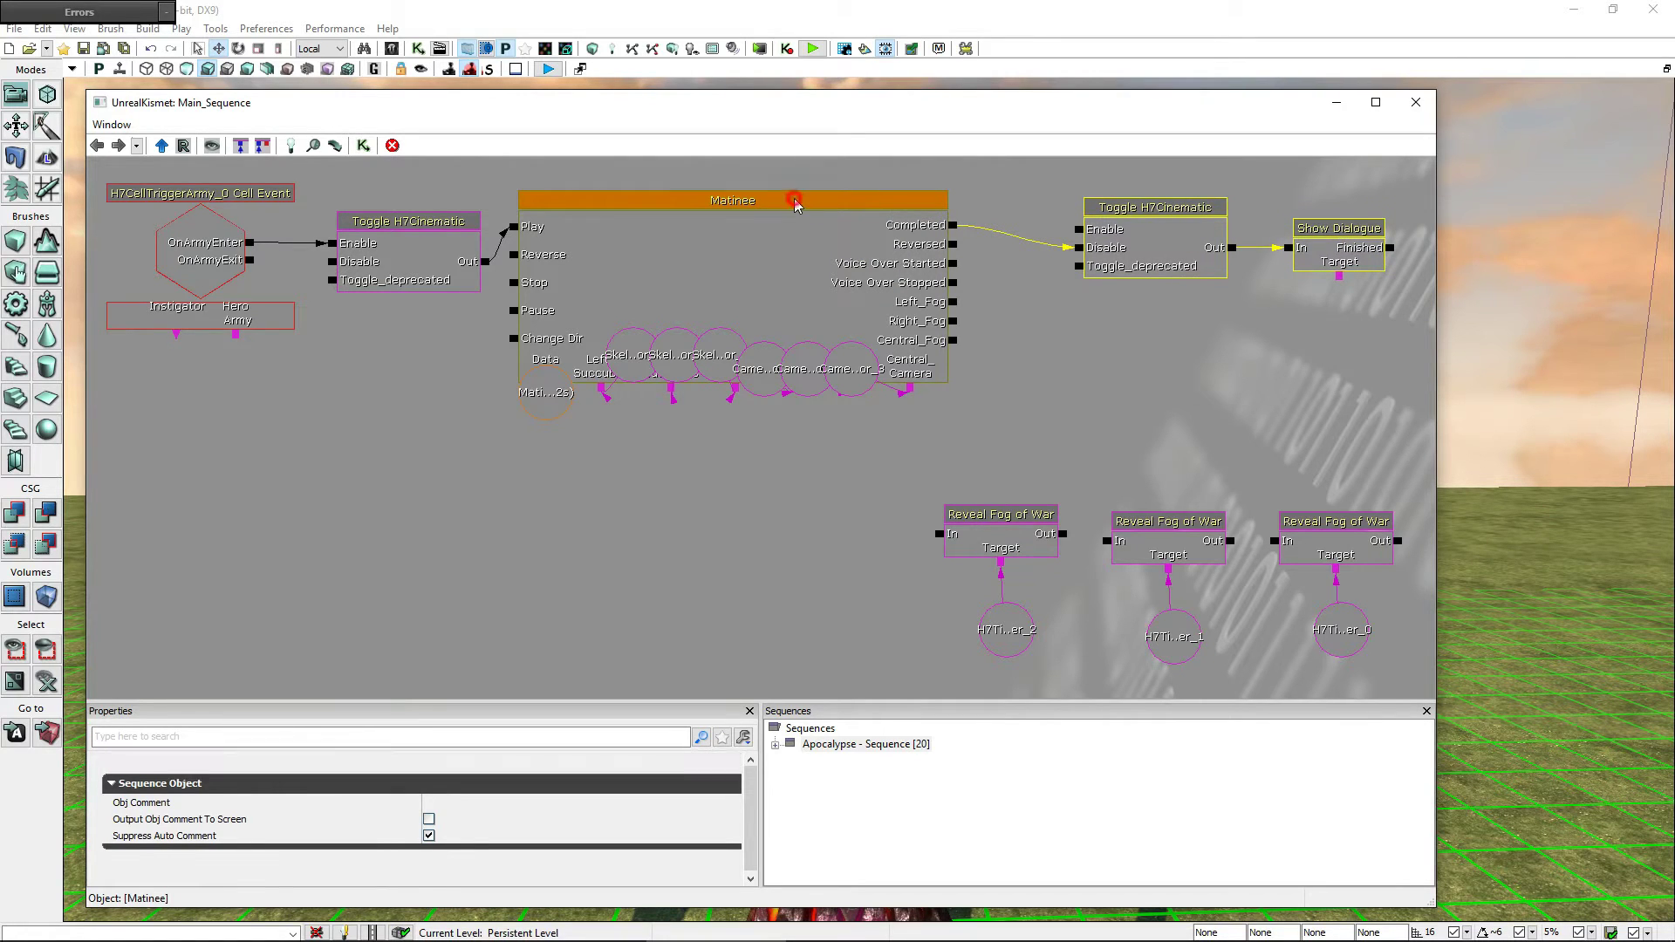
pyautogui.moveTo(785, 206); pyautogui.dragTo(827, 206)
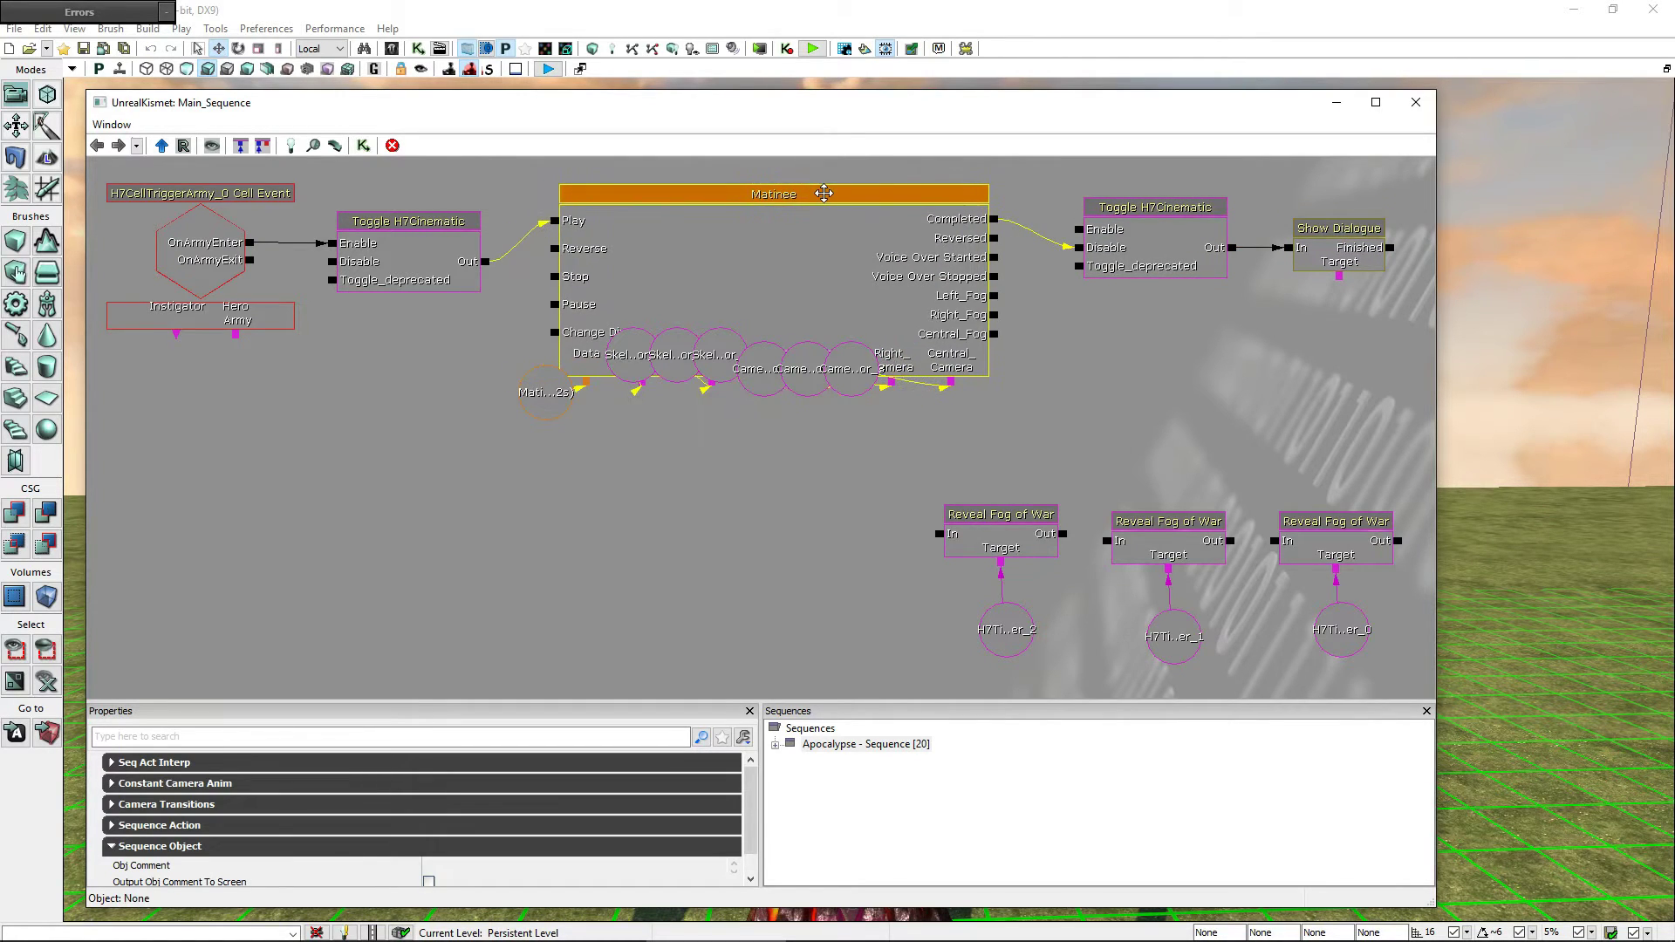
pyautogui.click(546, 392)
pyautogui.keyDown('ctrl'); pyautogui.click(623, 362); pyautogui.keyUp('ctrl')
pyautogui.keyDown('ctrl'); pyautogui.click(663, 356); pyautogui.keyUp('ctrl')
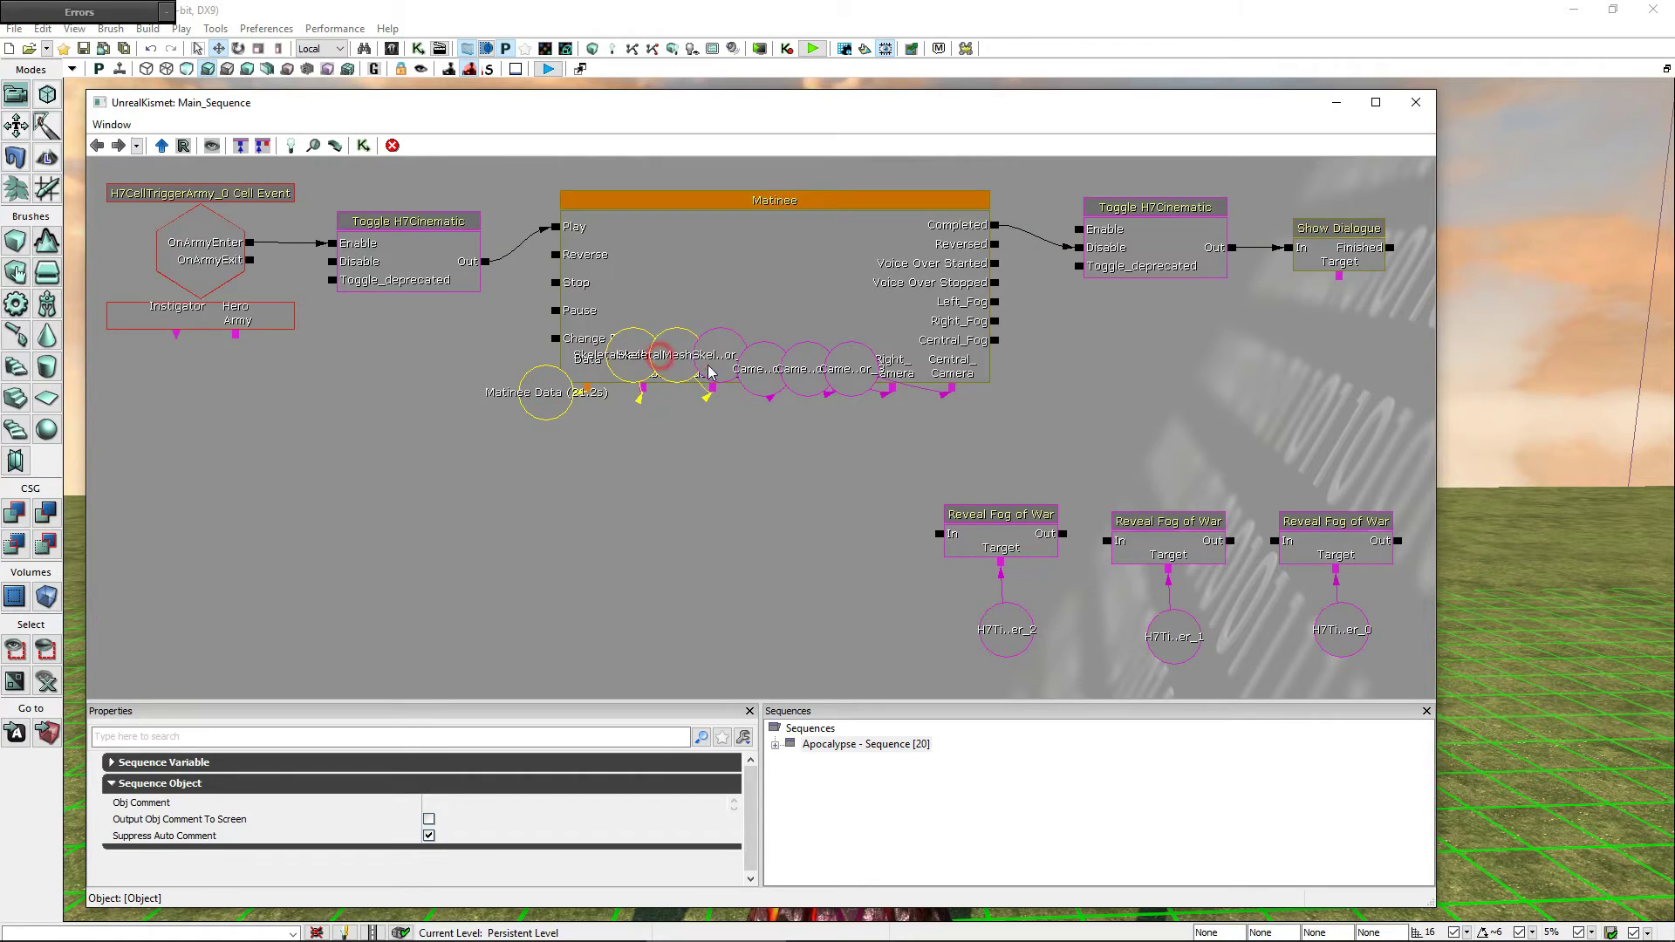
pyautogui.keyDown('ctrl'); pyautogui.click(804, 369); pyautogui.keyUp('ctrl')
pyautogui.keyDown('ctrl'); pyautogui.click(846, 370); pyautogui.keyUp('ctrl')
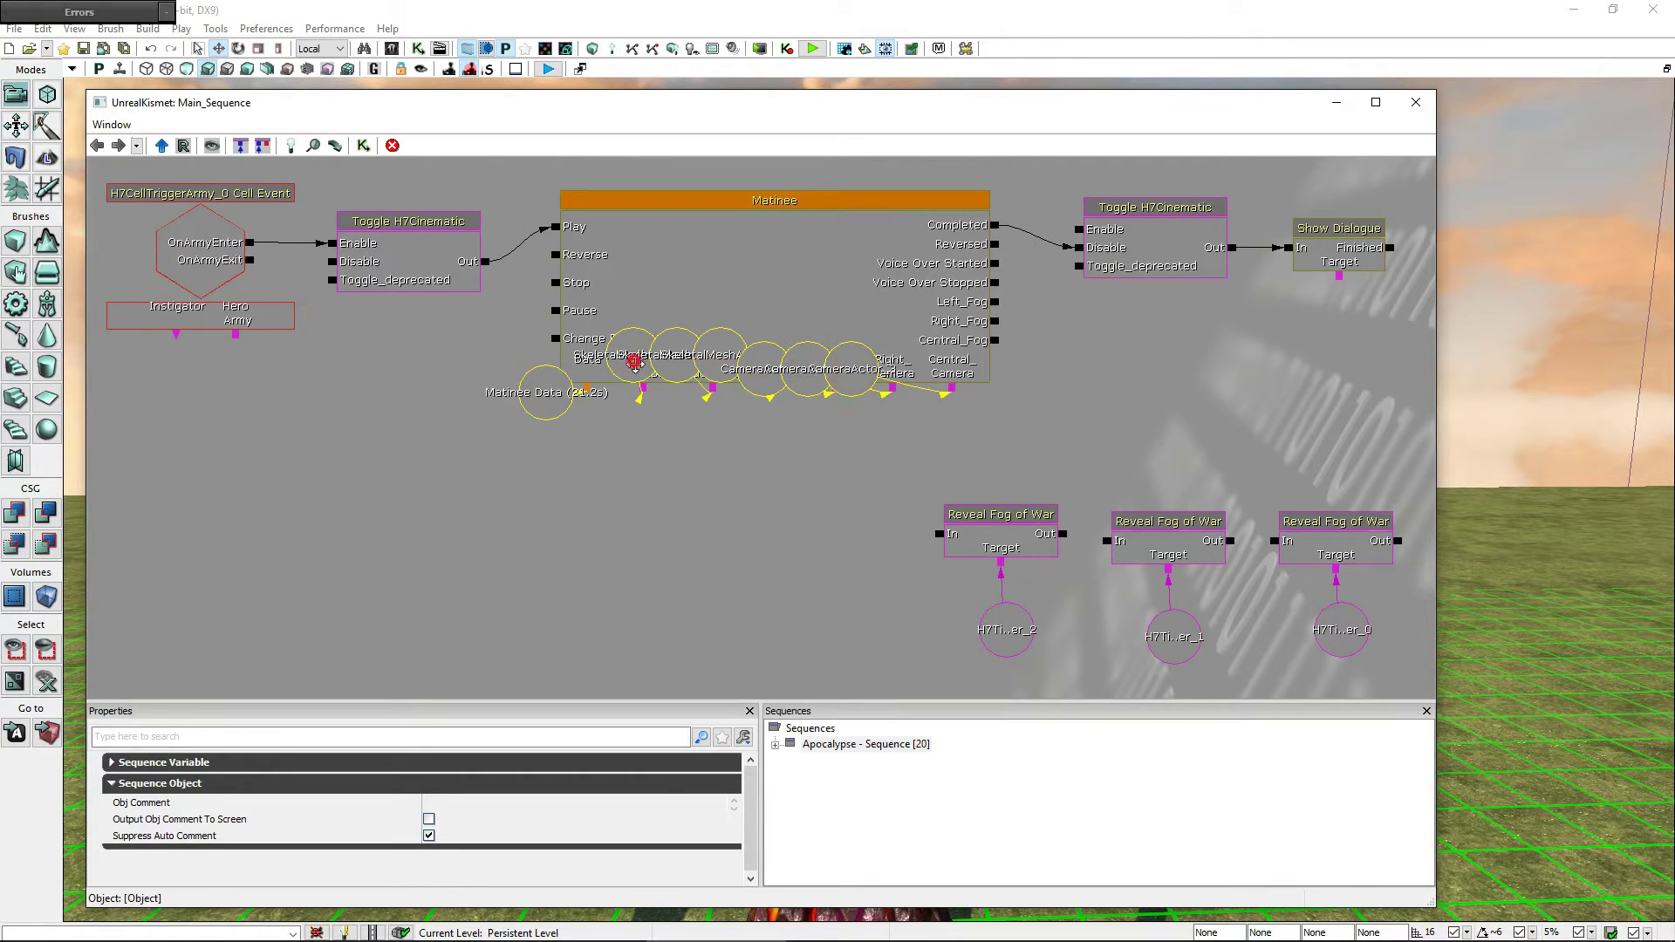
pyautogui.moveTo(634, 363); pyautogui.dragTo(683, 482)
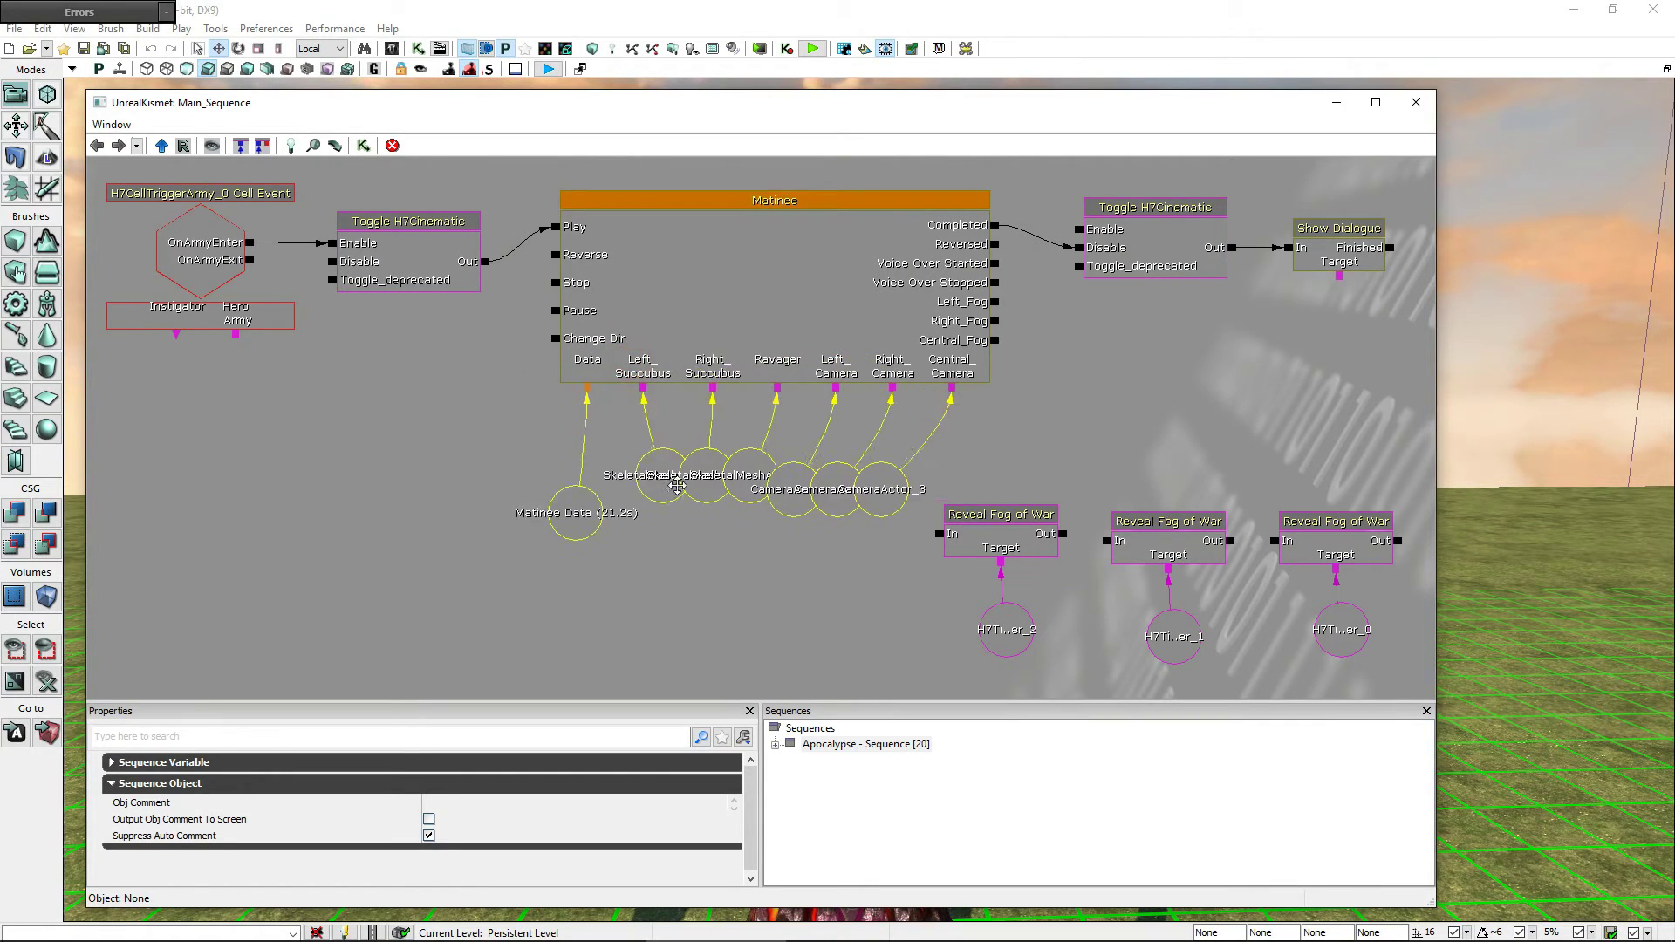
pyautogui.click(714, 569)
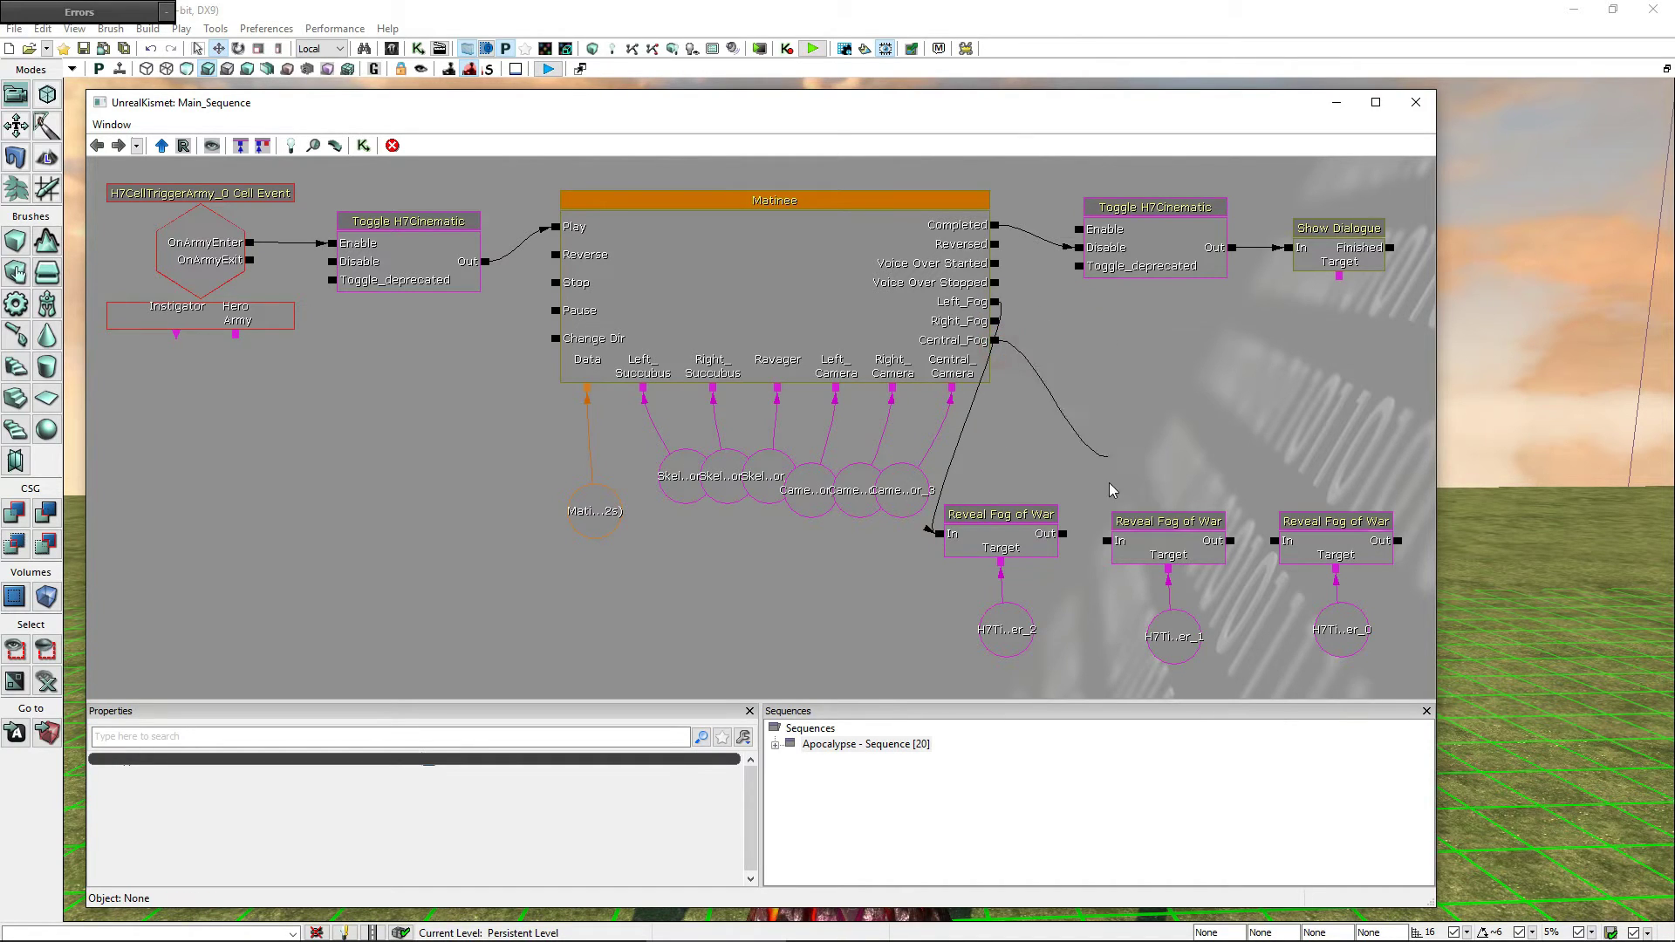
# - Wire Central_Fog and Right_Fog outputs to their Reveal Fog of War nodes, then close Kismet
pyautogui.moveTo(1111, 490); pyautogui.dragTo(1106, 542)
pyautogui.moveTo(1263, 446); pyautogui.dragTo(1275, 543)
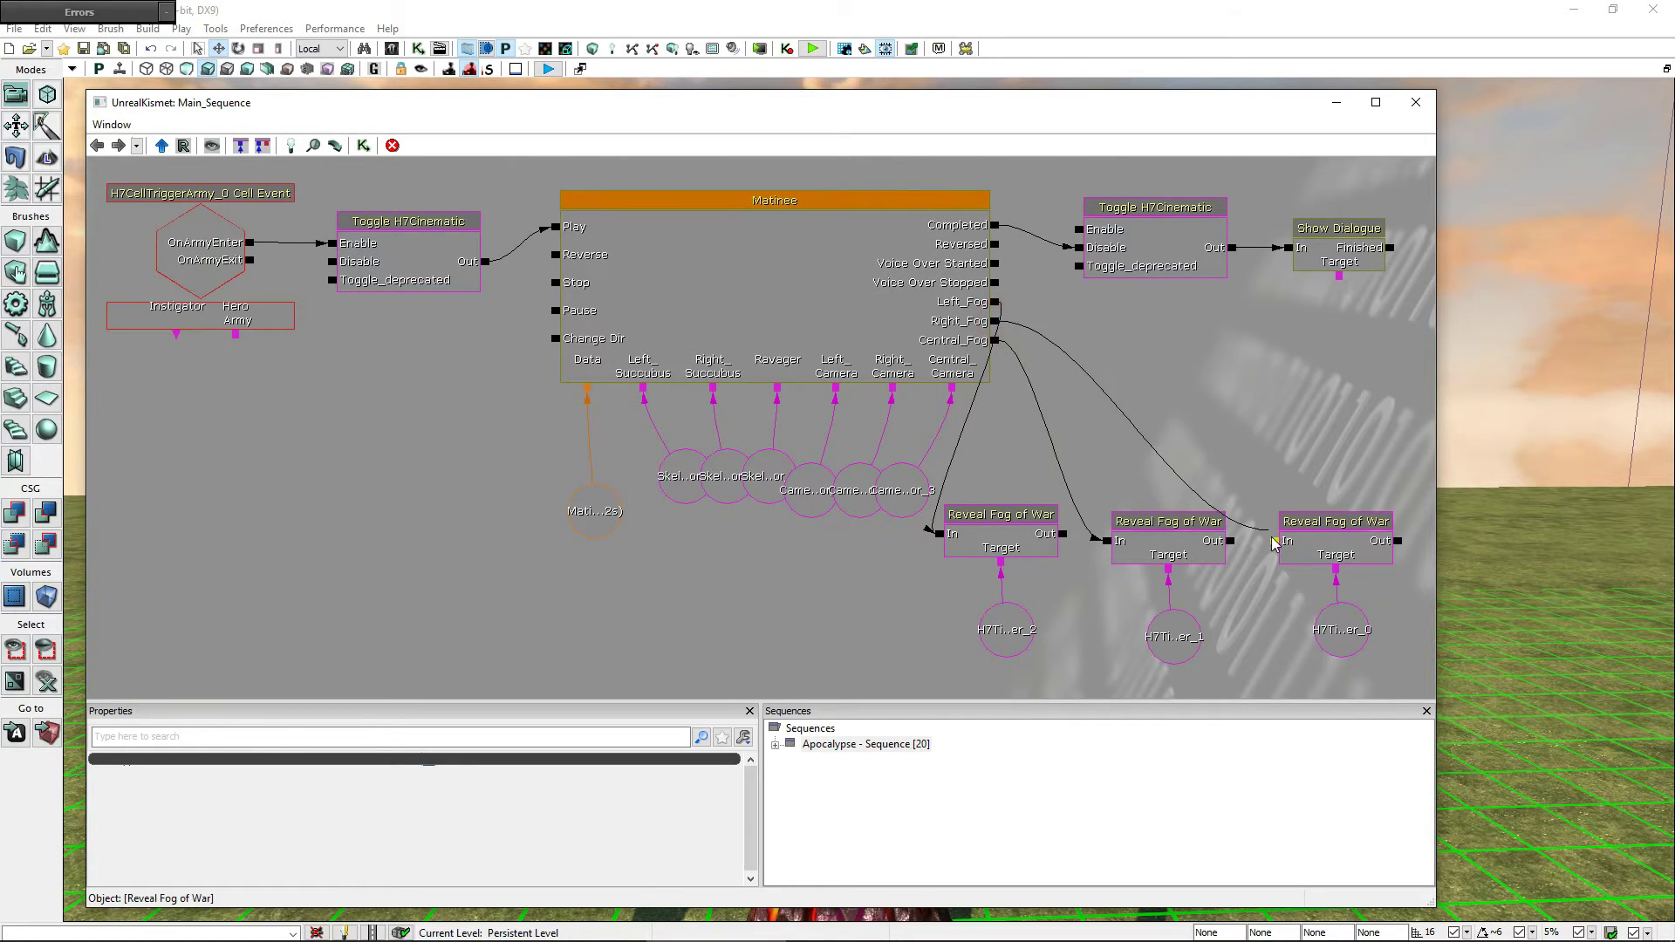
pyautogui.click(1268, 397)
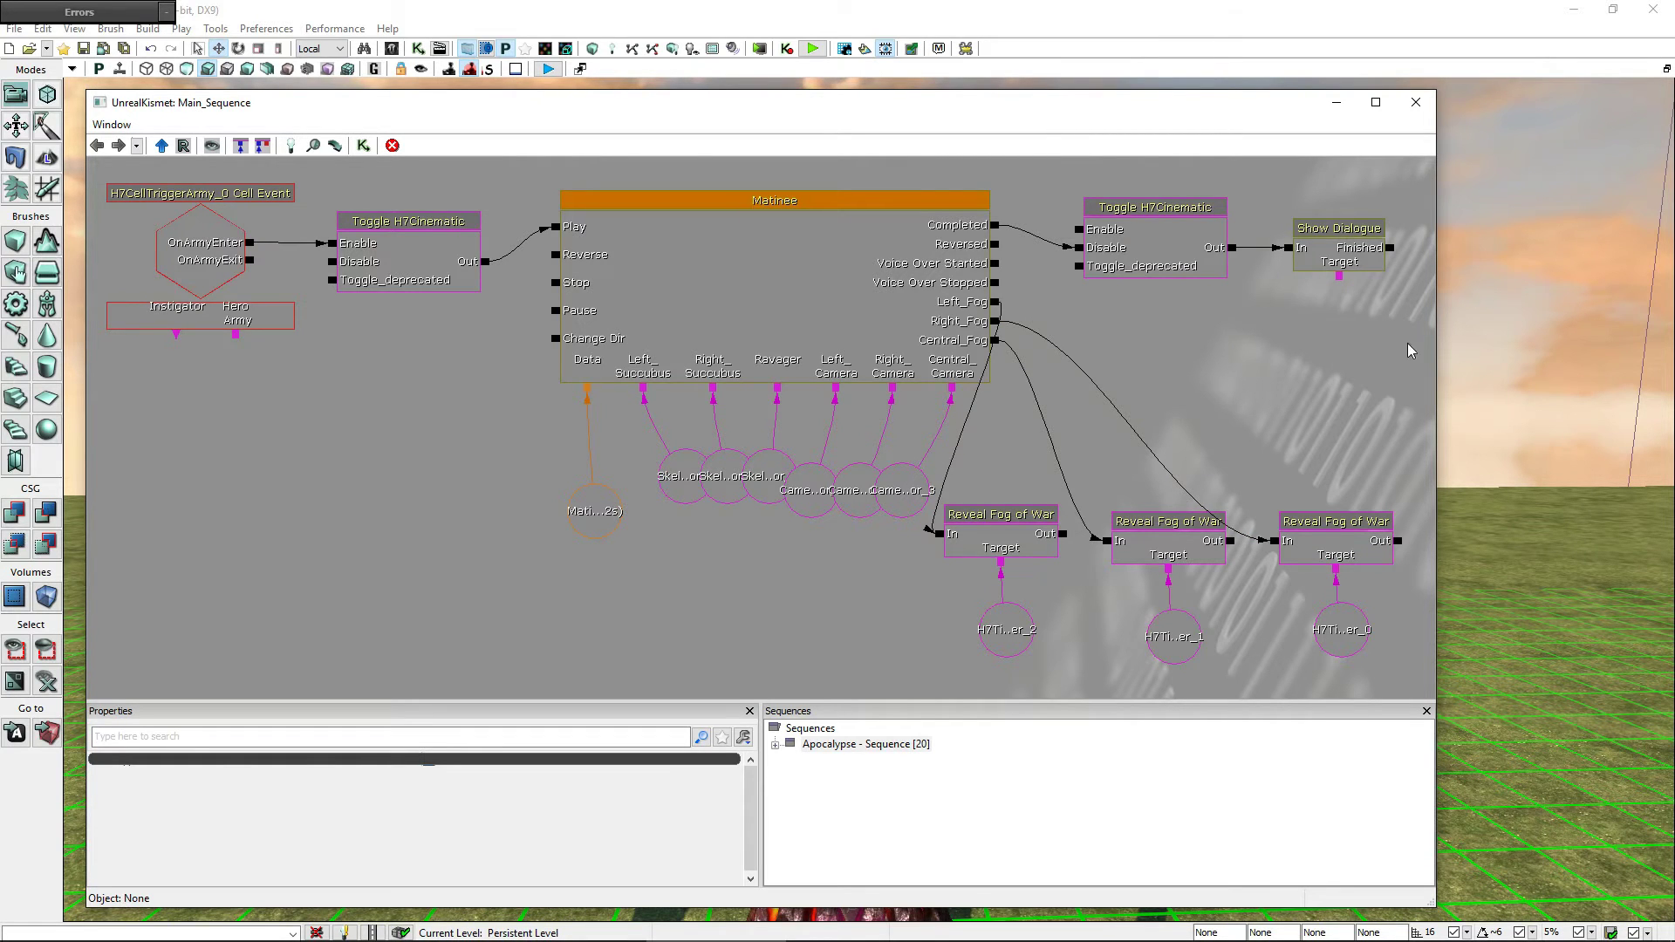
pyautogui.click(1429, 105)
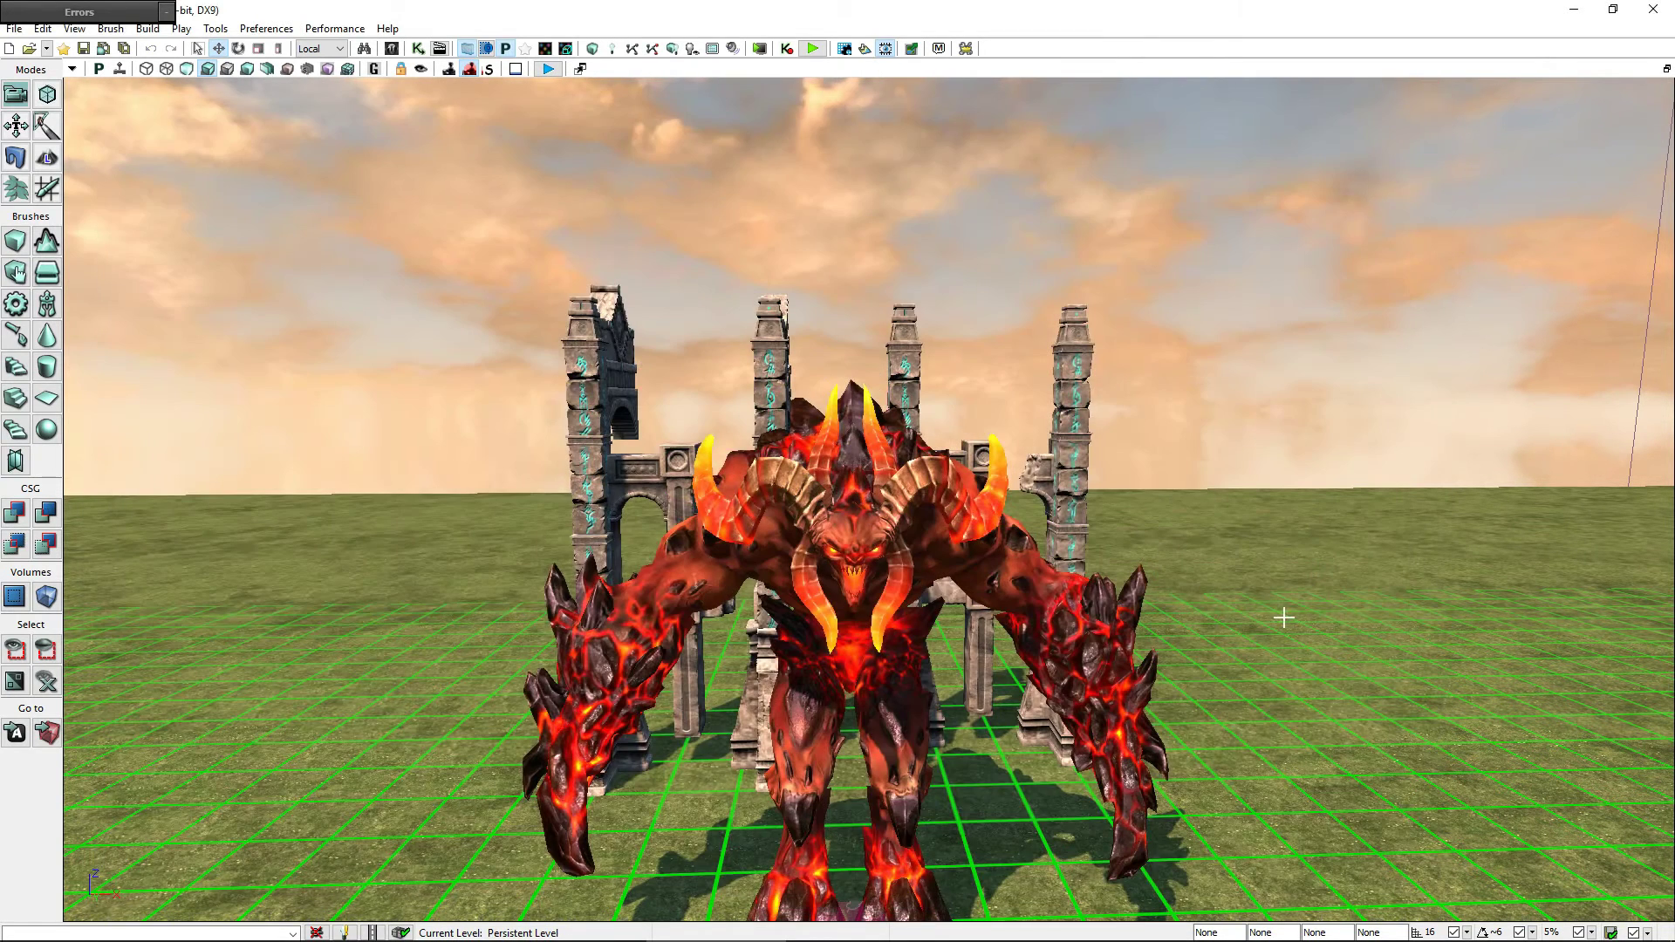
# - Pull the level view back, reopen UnrealMatinee docked at the bottom, and open the Content Browser
pyautogui.moveTo(1231, 571)
pyautogui.mouseDown(button='right')
pyautogui.moveTo(1231, 664)
pyautogui.moveTo(960, 576)
pyautogui.mouseUp(button='right')
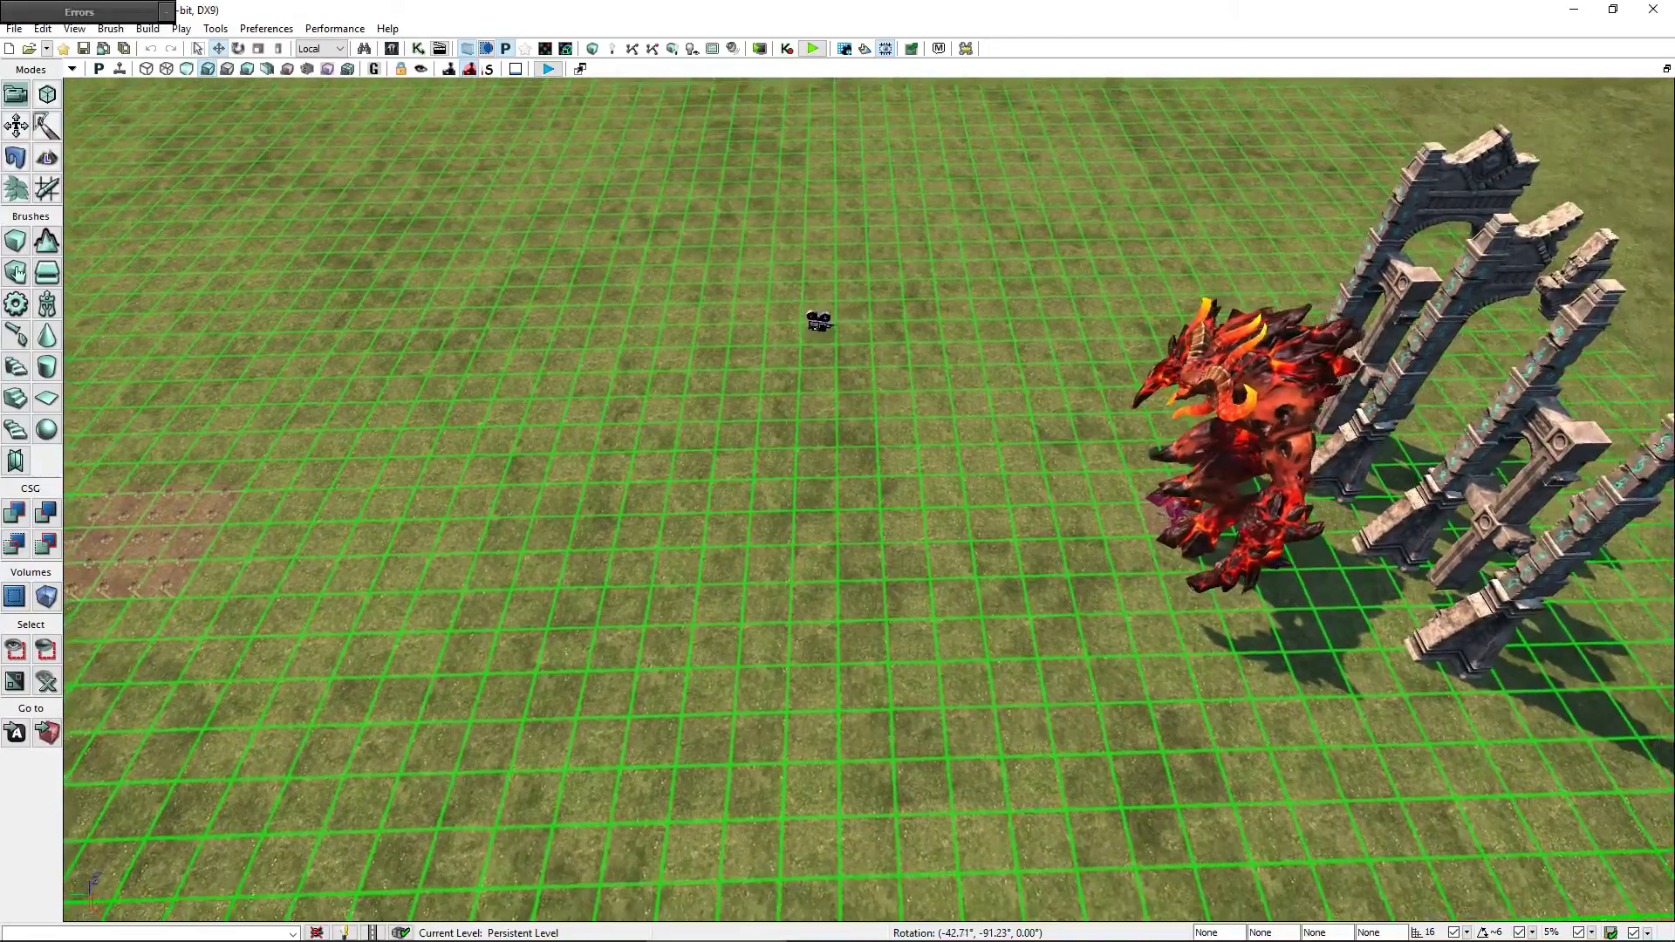
pyautogui.moveTo(458, 154); pyautogui.dragTo(457, 262)
pyautogui.click(440, 48)
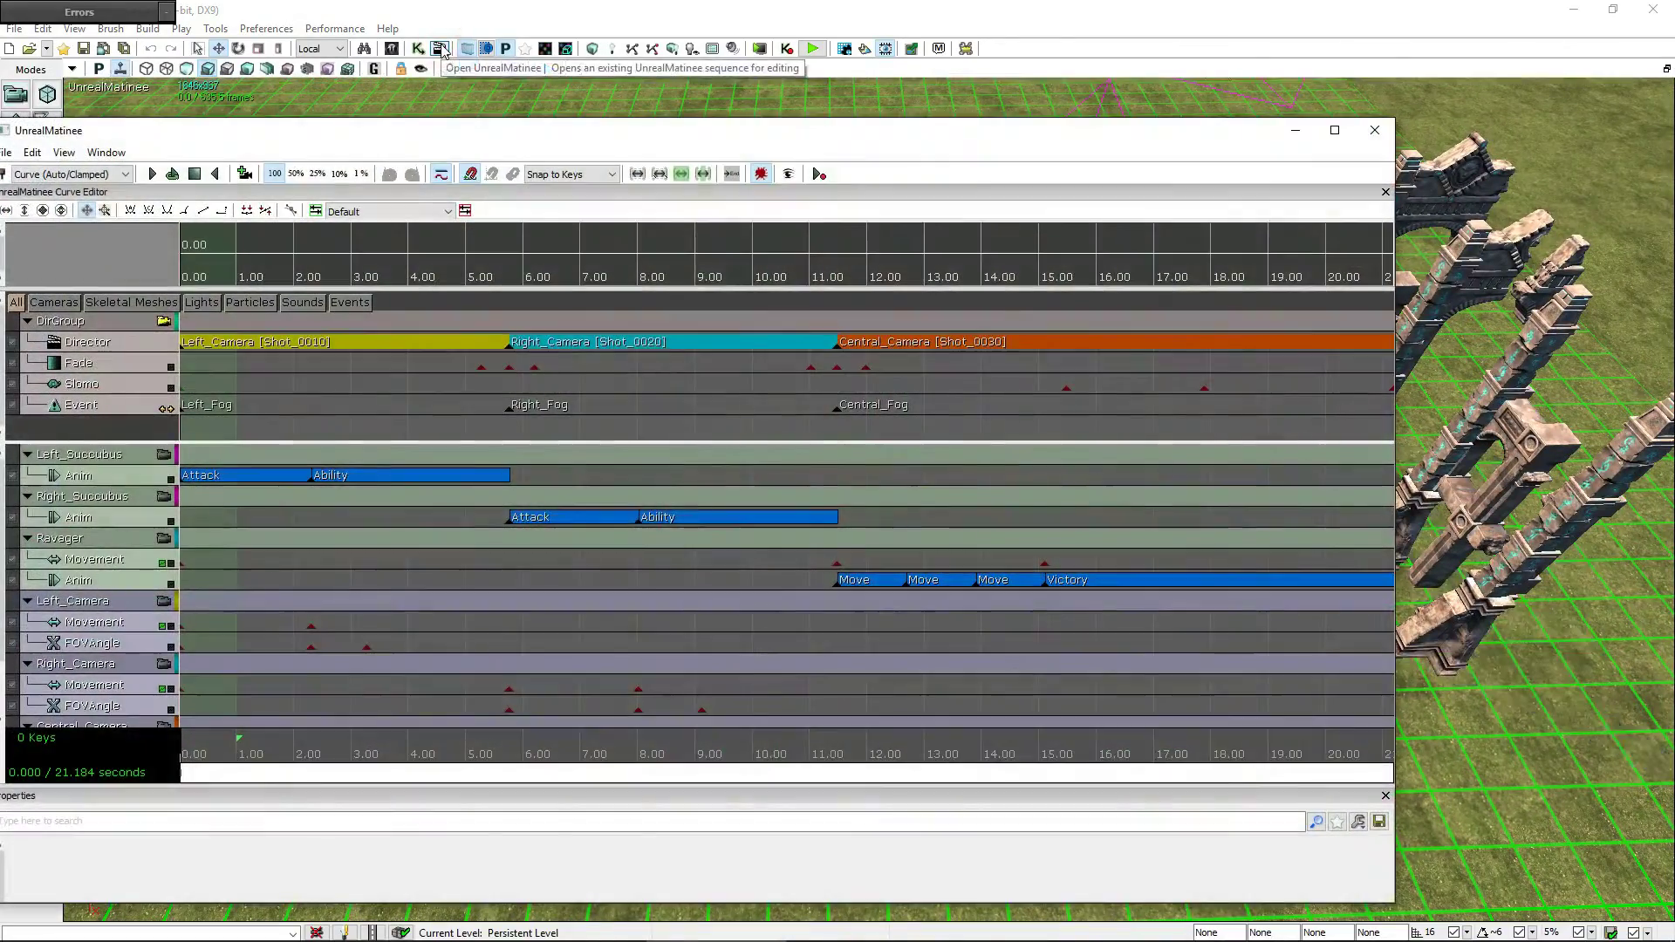
pyautogui.moveTo(816, 135); pyautogui.dragTo(910, 663)
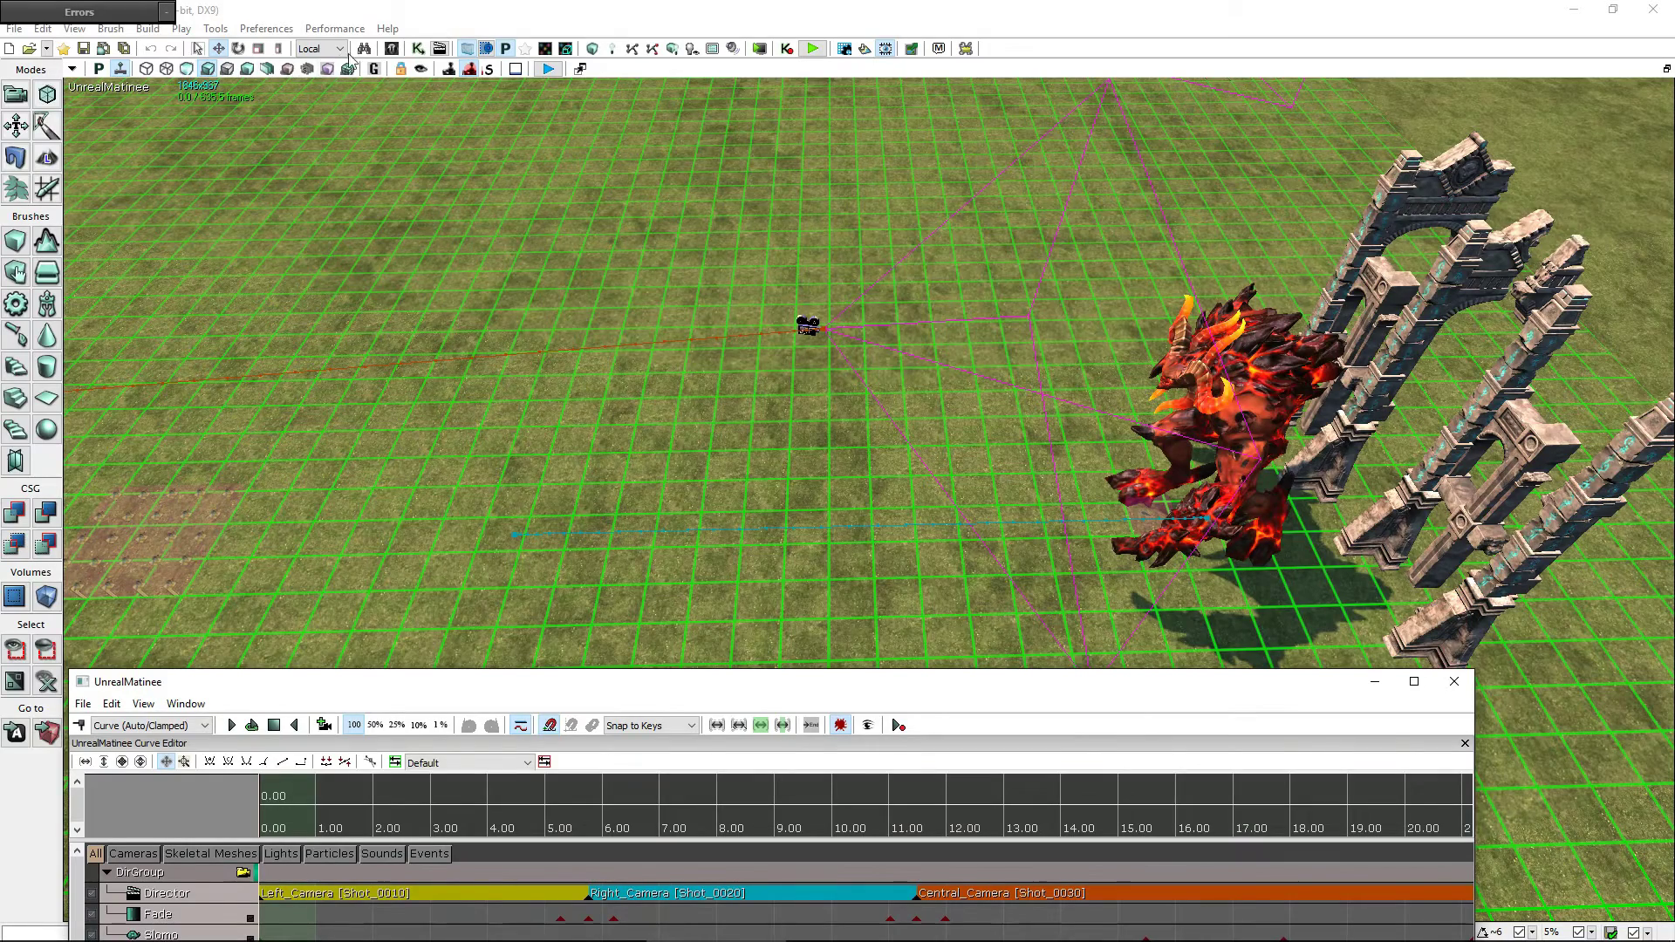
pyautogui.click(390, 49)
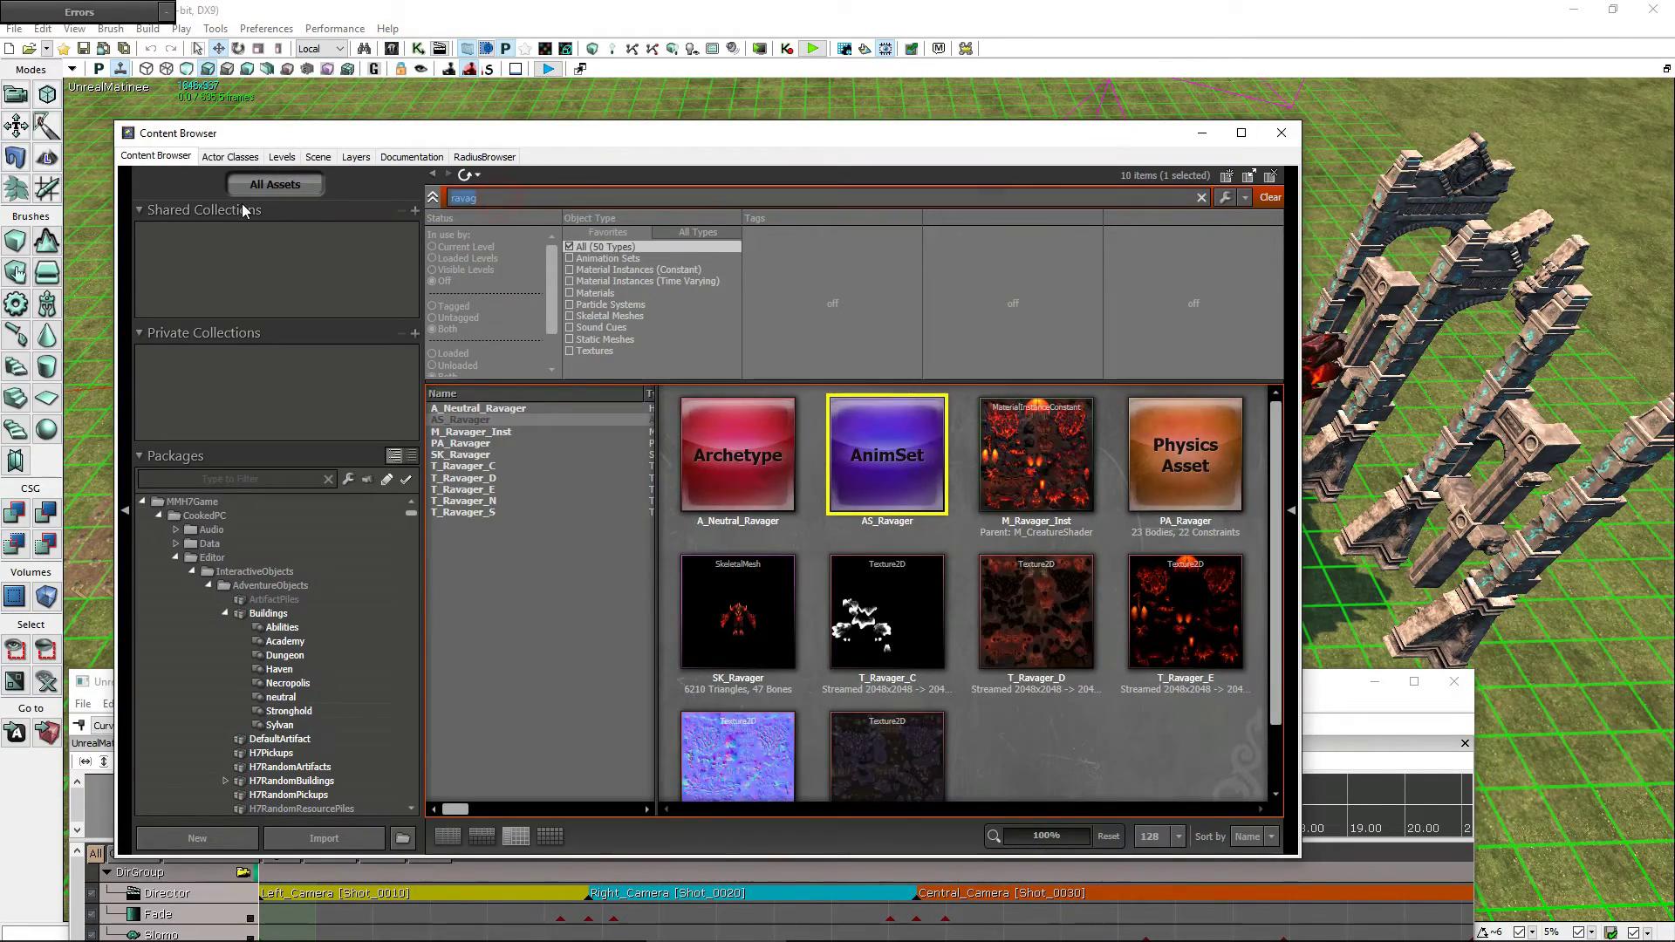
# - Search 'armag', drop PS_ArmageddonImpact into the level, and nudge it into position
pyautogui.write('armag')
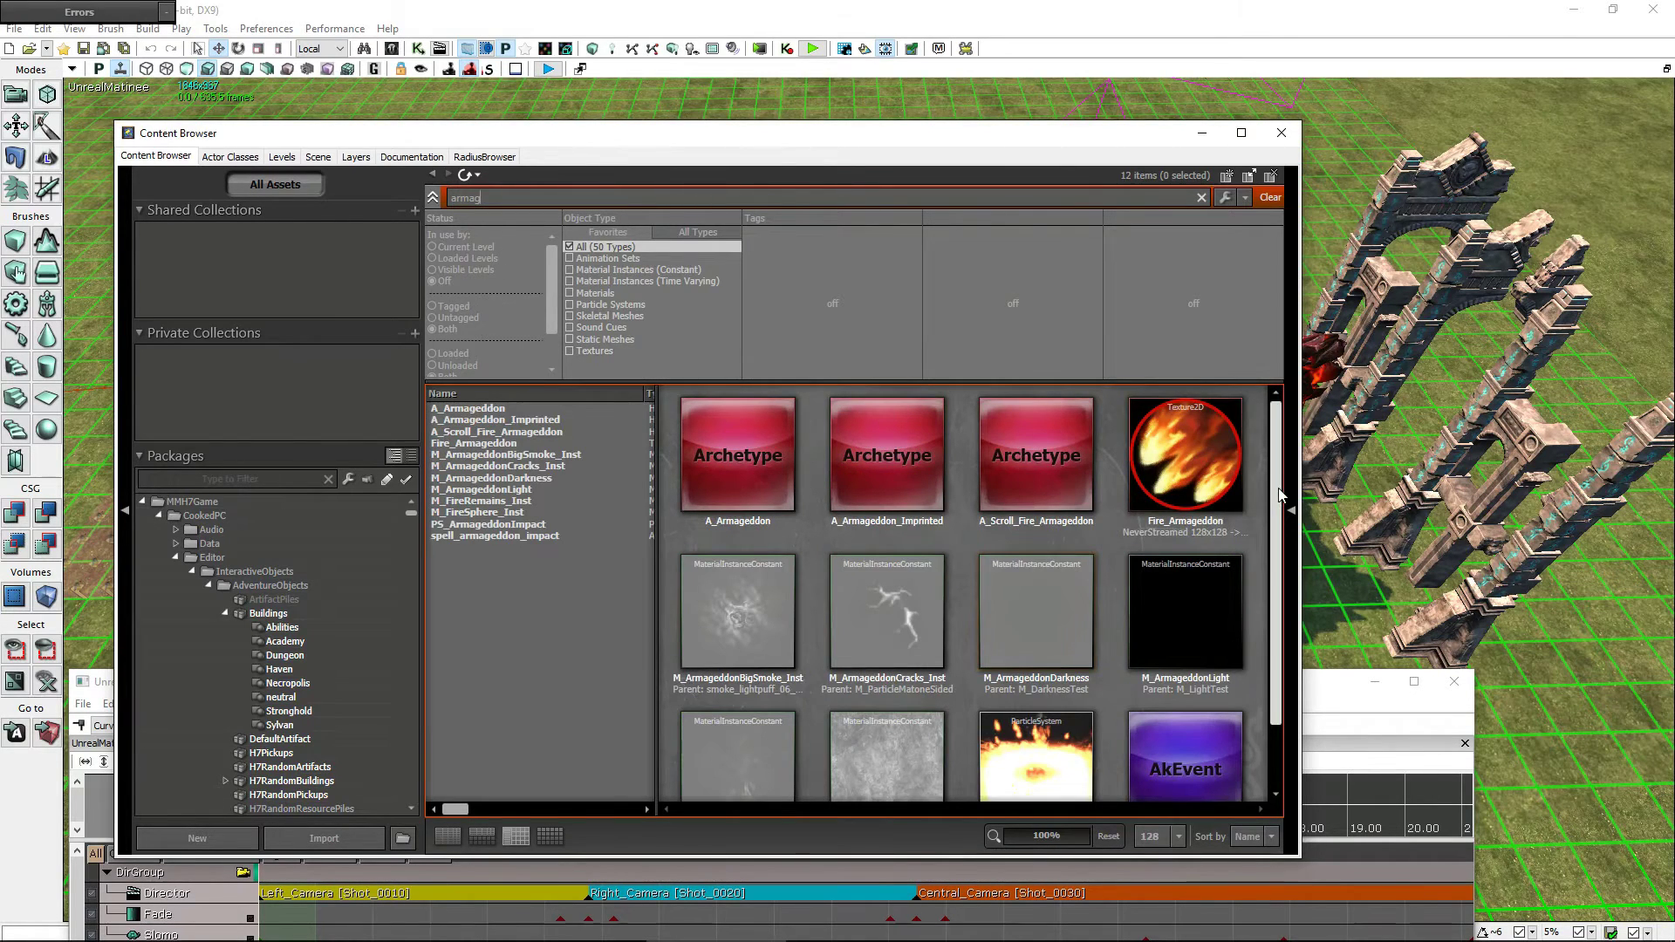
pyautogui.scroll(-2, 1279, 581)
pyautogui.moveTo(981, 144); pyautogui.dragTo(96, 142)
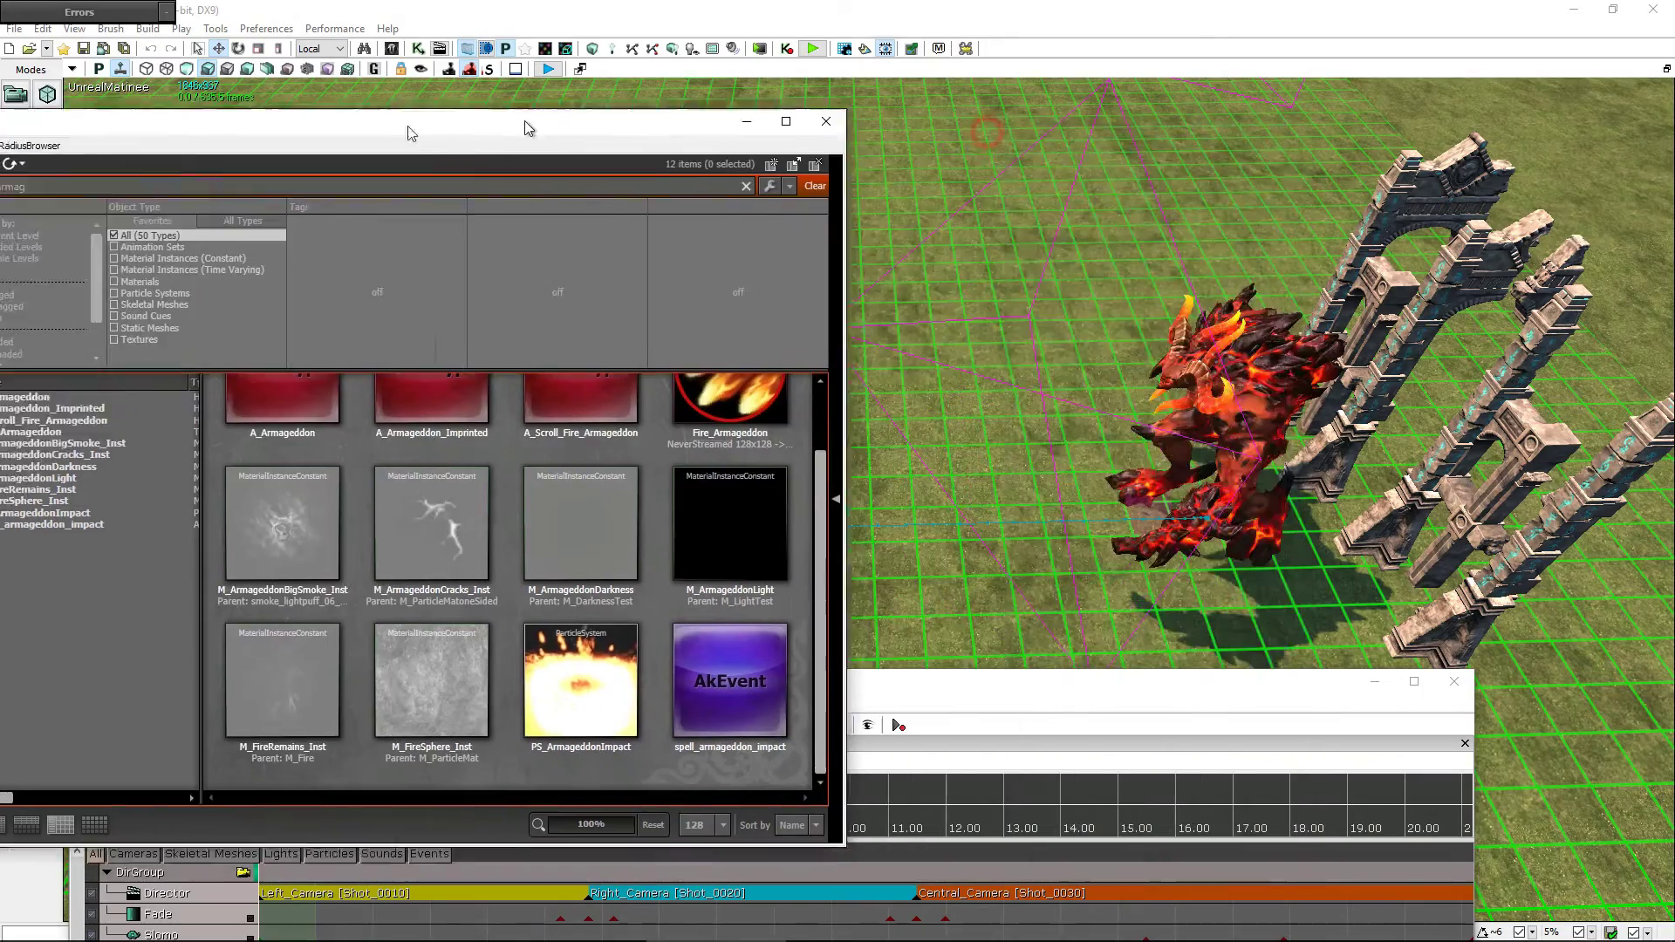
pyautogui.moveTo(118, 650); pyautogui.dragTo(513, 534)
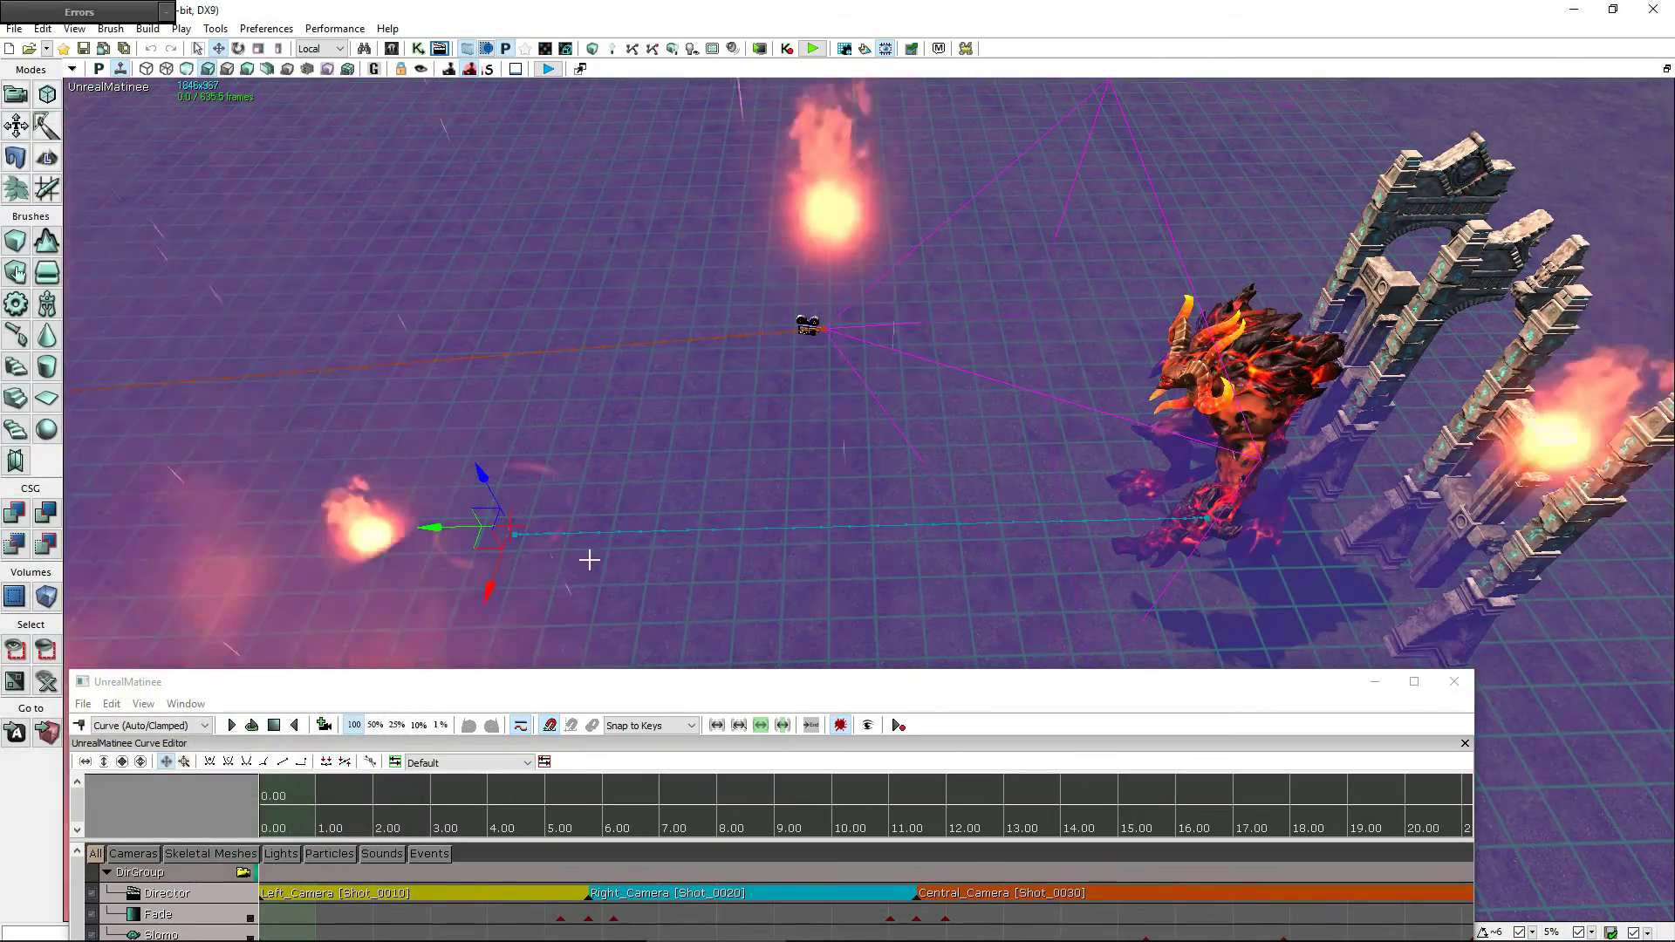
pyautogui.moveTo(469, 544); pyautogui.dragTo(492, 556)
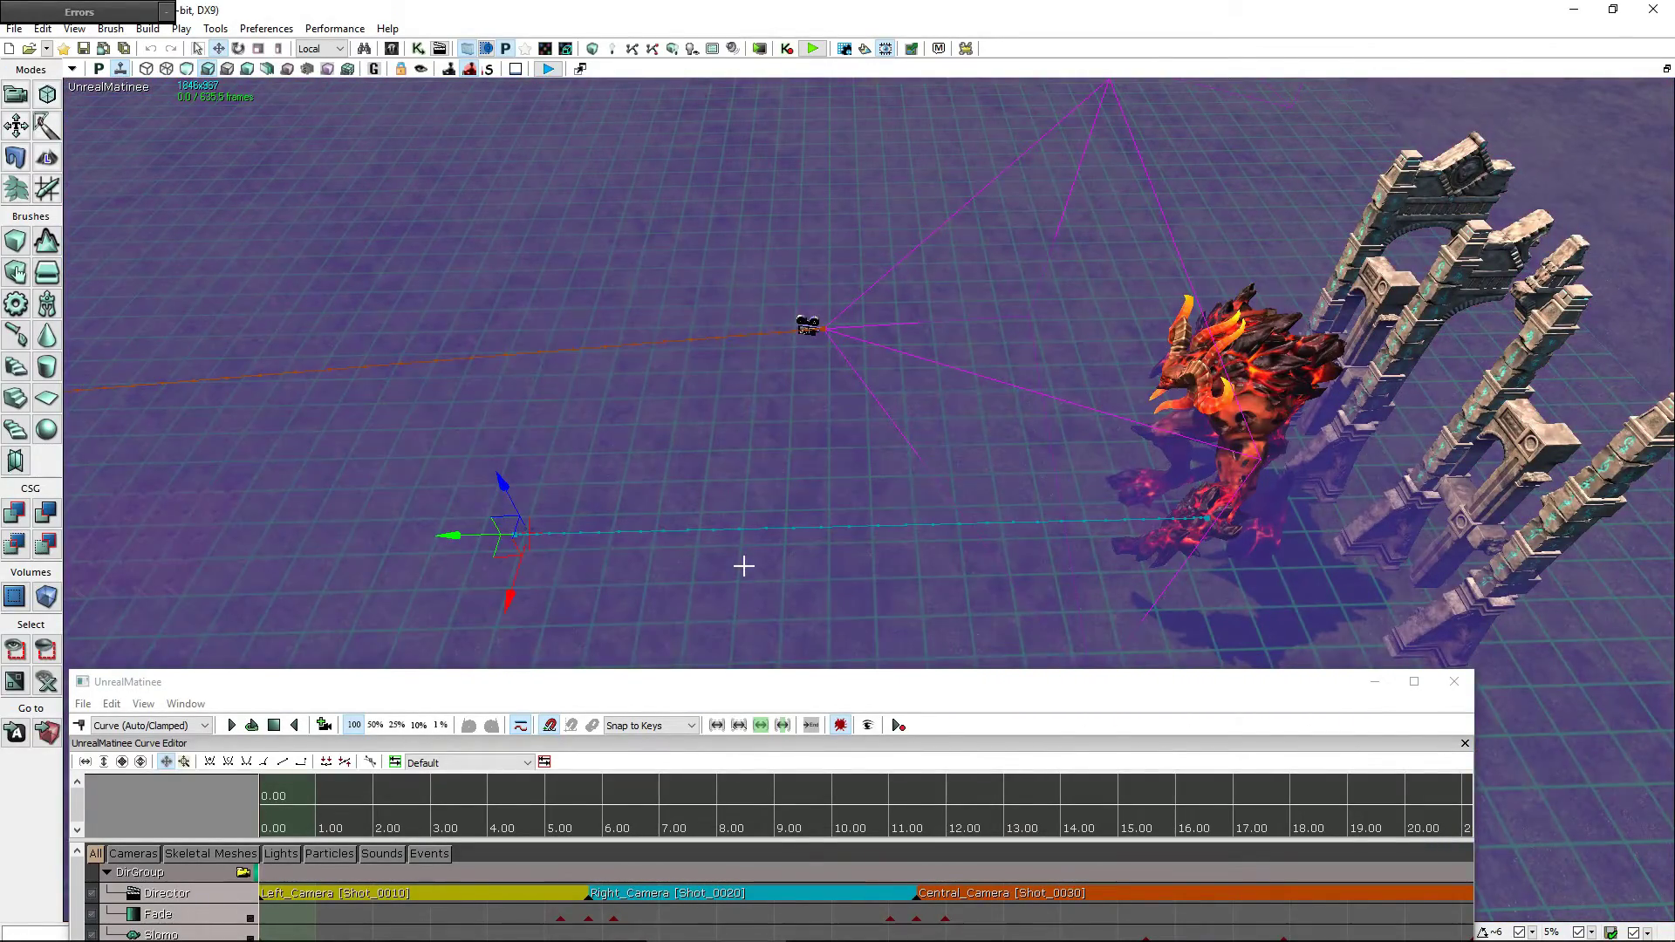
pyautogui.moveTo(736, 581)
pyautogui.mouseDown()
pyautogui.moveTo(715, 558)
pyautogui.moveTo(725, 436)
pyautogui.mouseUp()
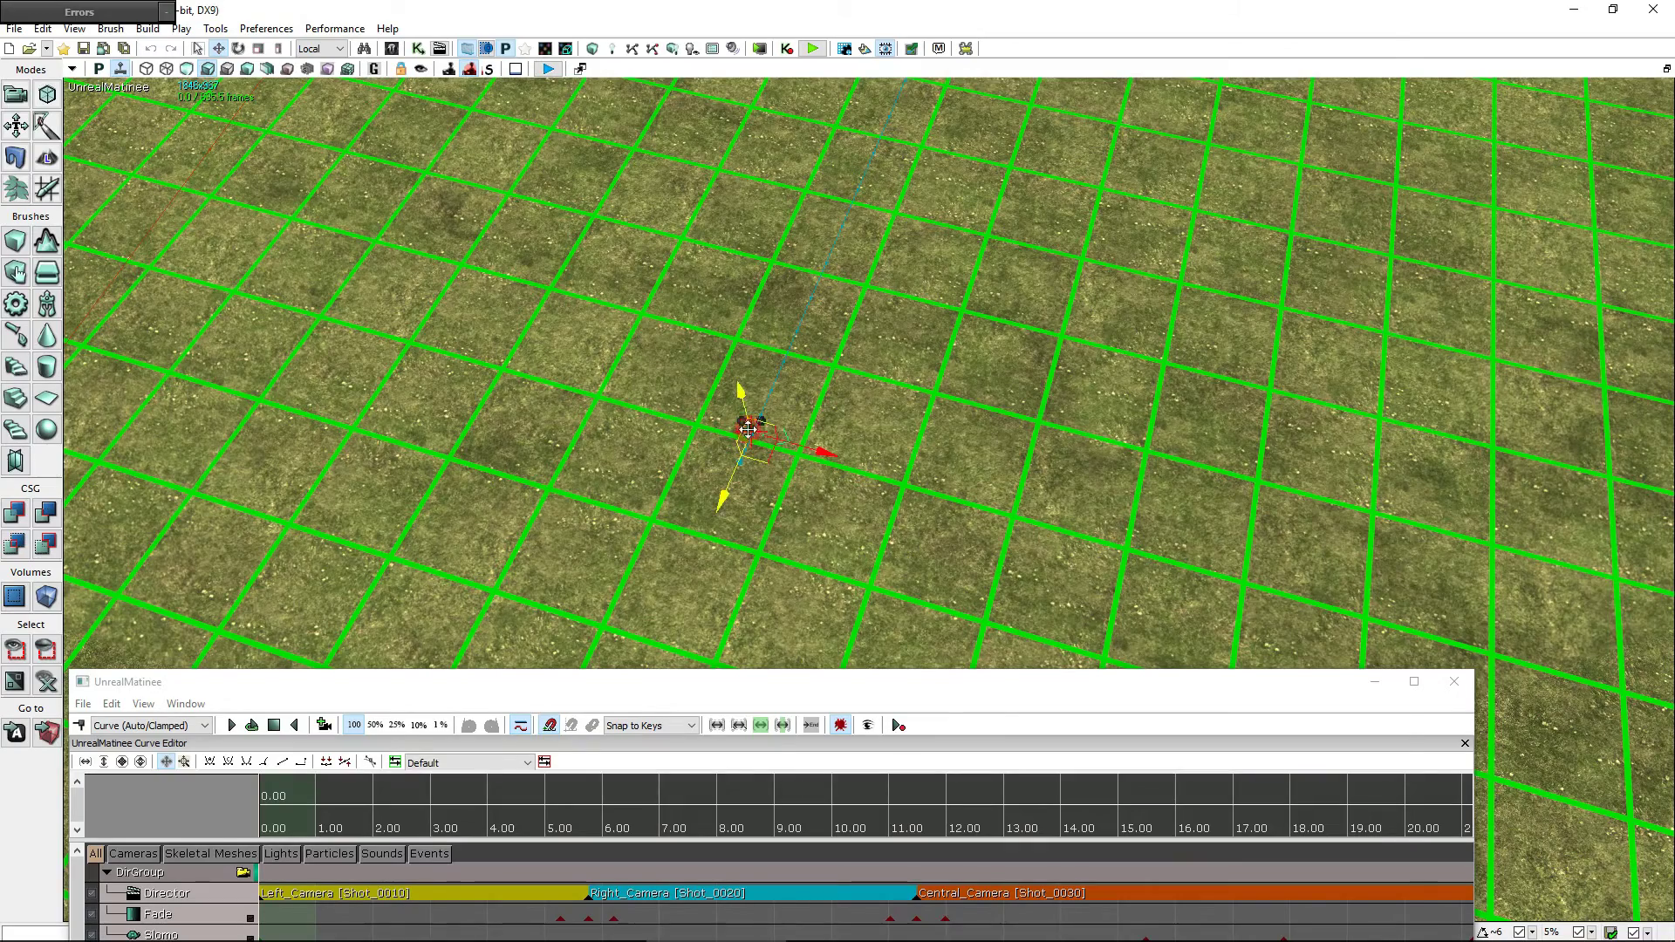
# - Uncheck Auto Activate on the Armageddon emitter, then raise Matinee to show all tracks
pyautogui.doubleClick(749, 430)
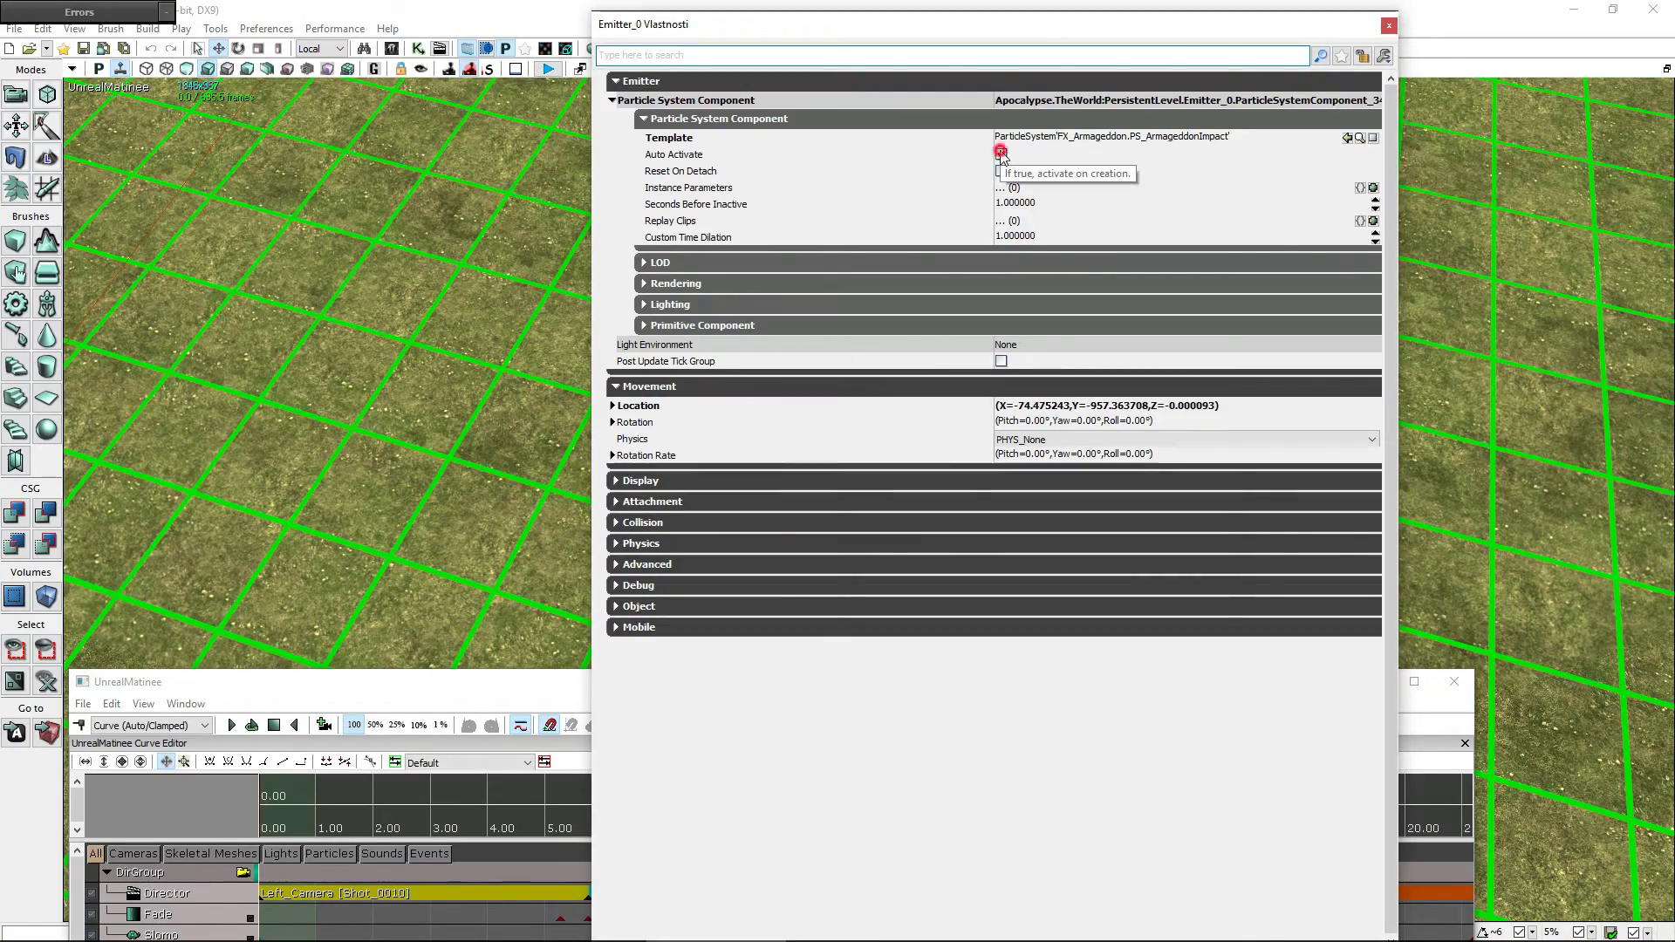
pyautogui.click(1001, 153)
pyautogui.click(1387, 26)
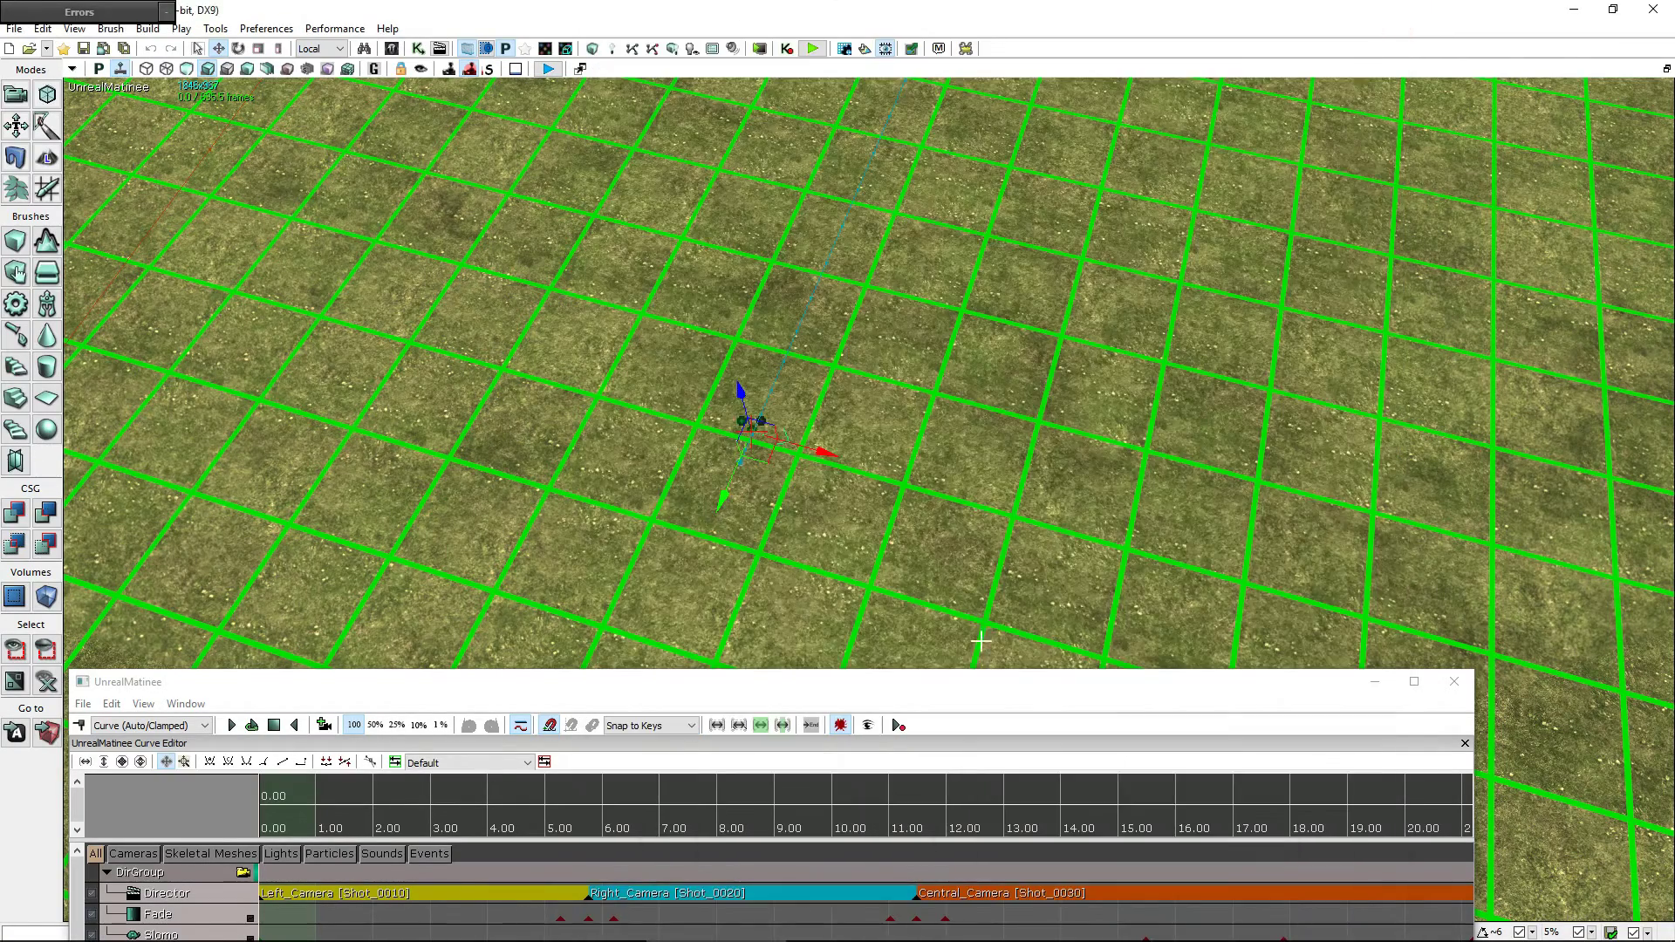
pyautogui.moveTo(986, 689); pyautogui.dragTo(1109, 77)
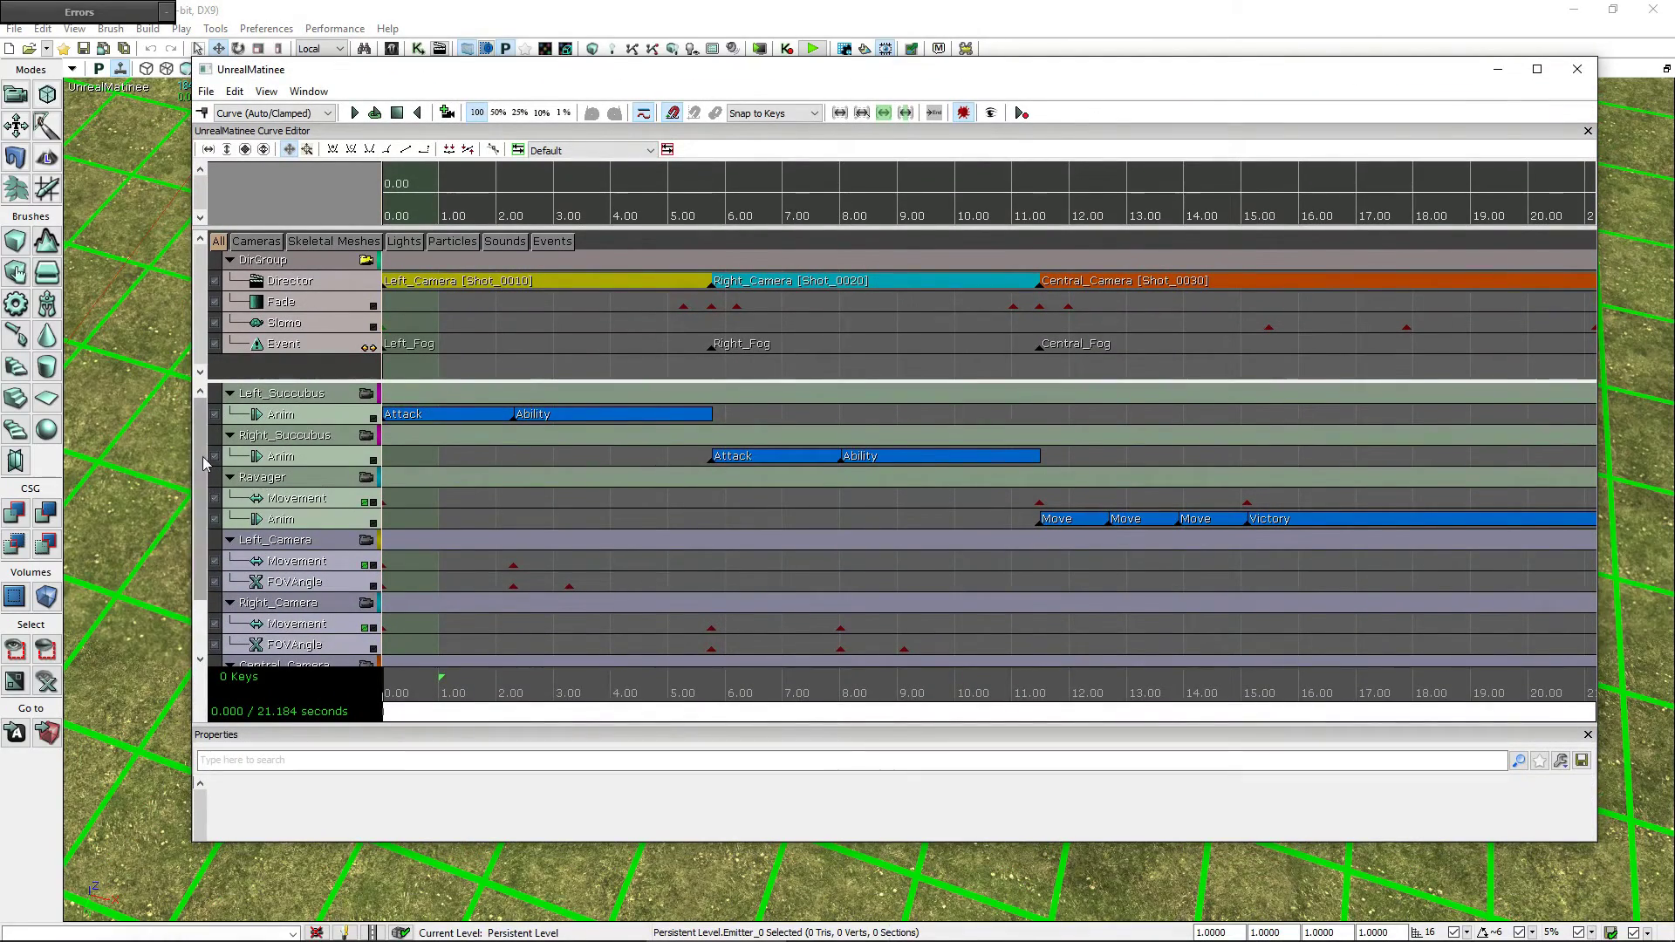
# - Create an empty Matinee group named 'Armageddon' and give it a Toggle track
pyautogui.scroll(-3, 206, 462)
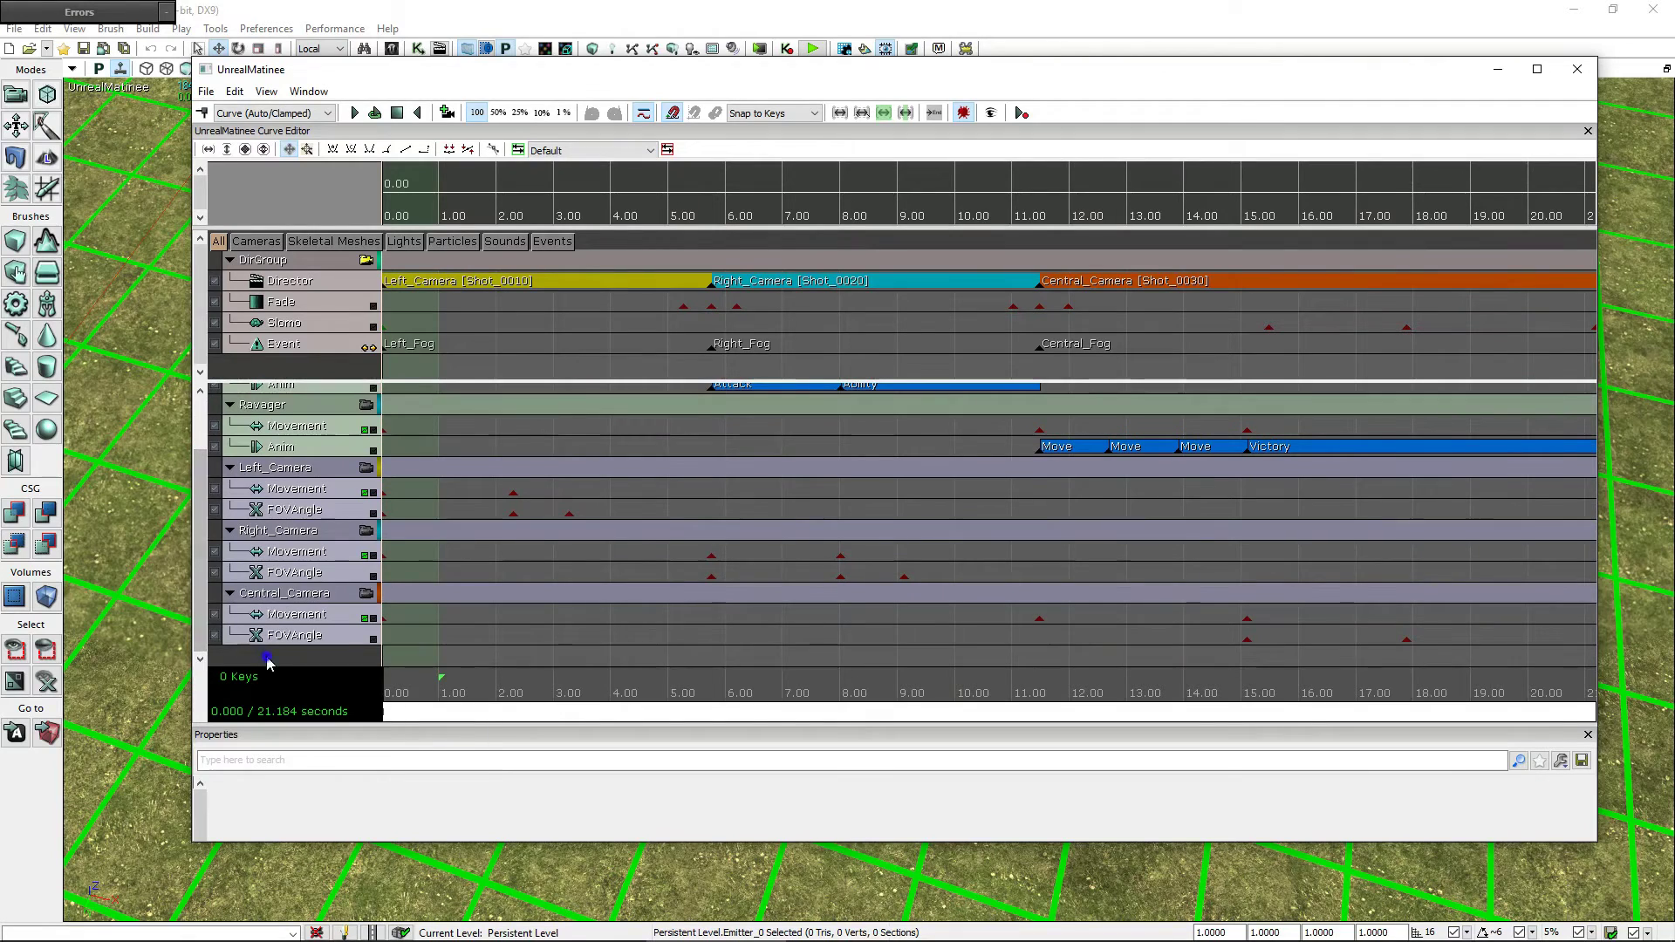
pyautogui.rightClick(268, 663)
pyautogui.click(352, 735)
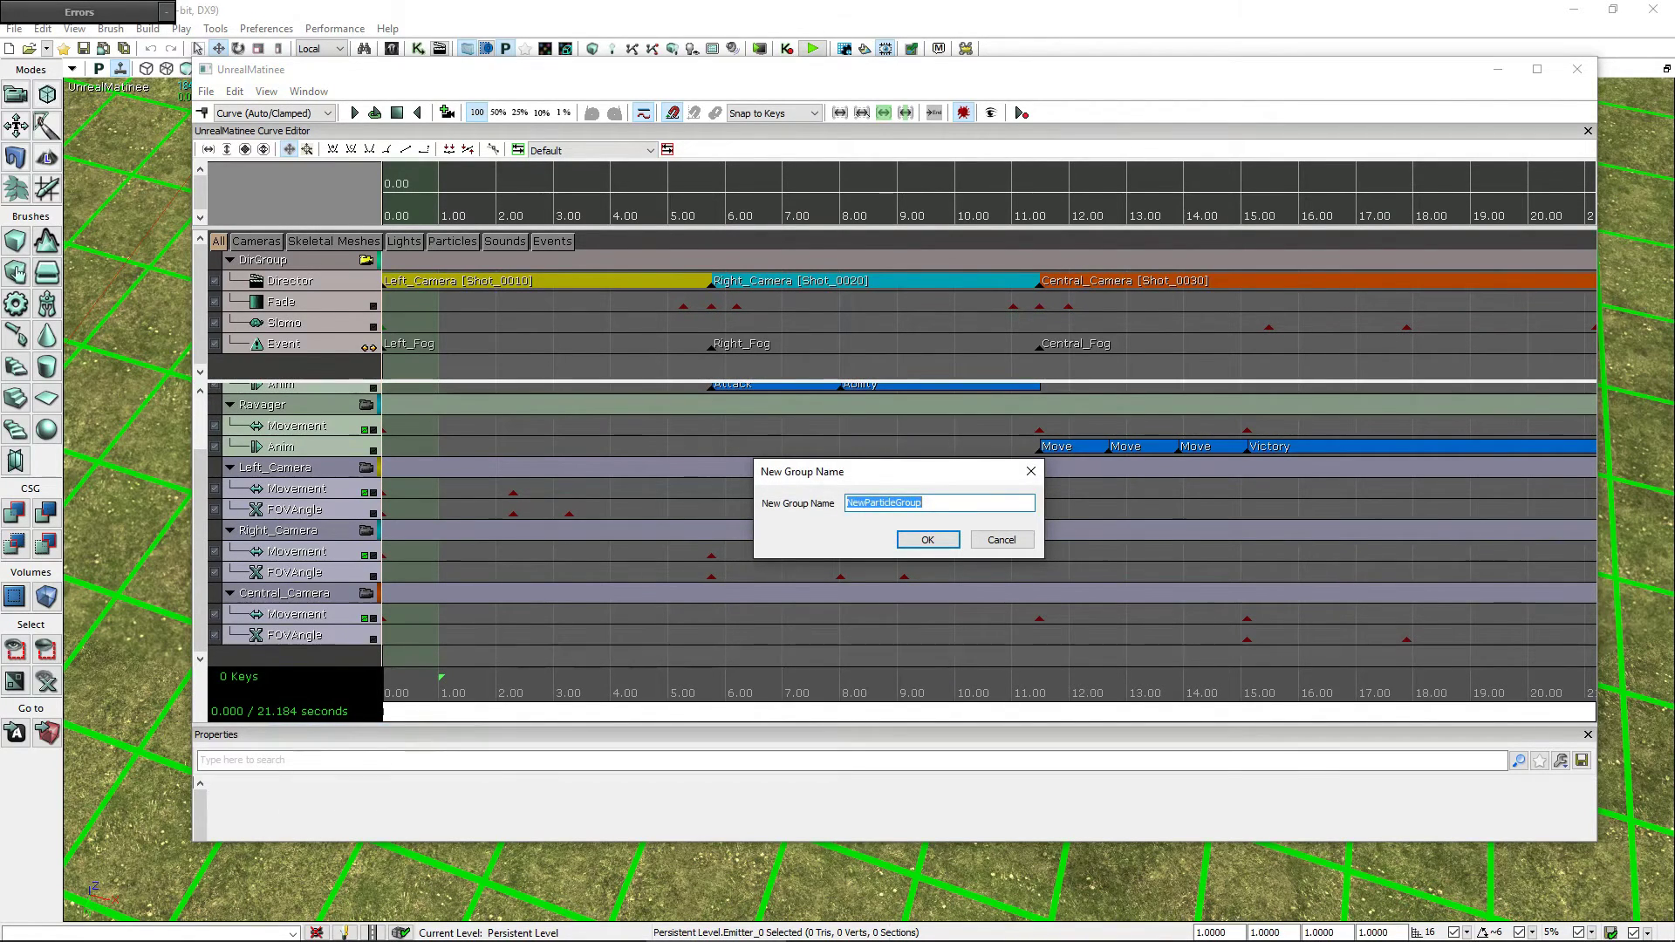
pyautogui.write('Armageddon')
pyautogui.press('Return')
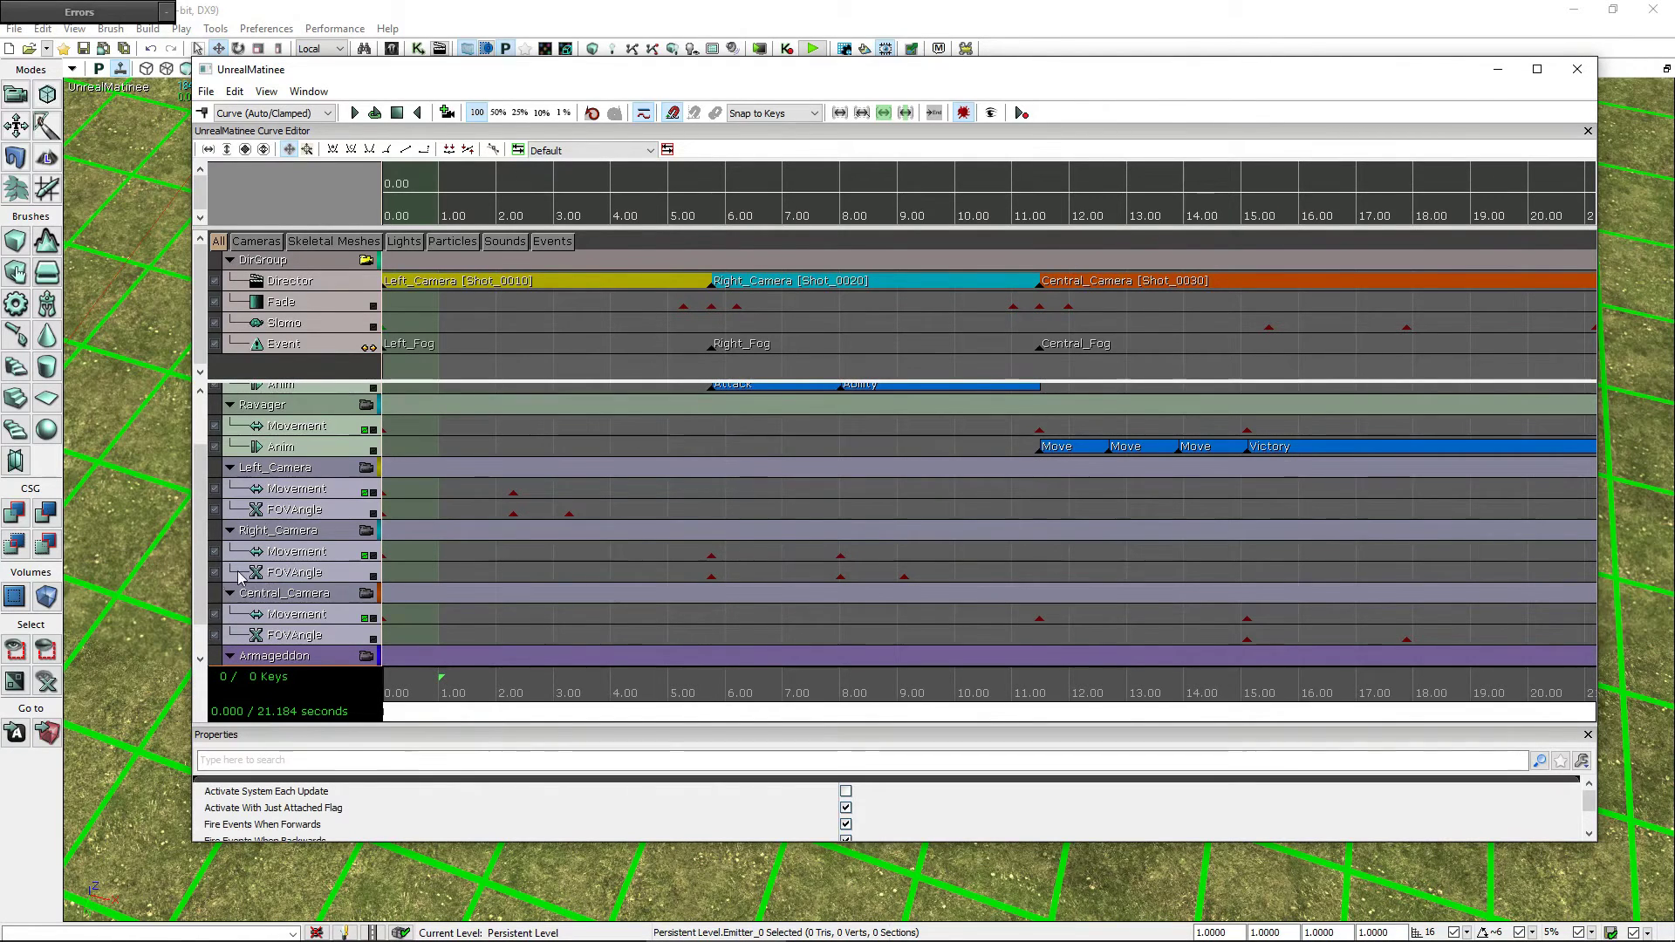
pyautogui.click(201, 657)
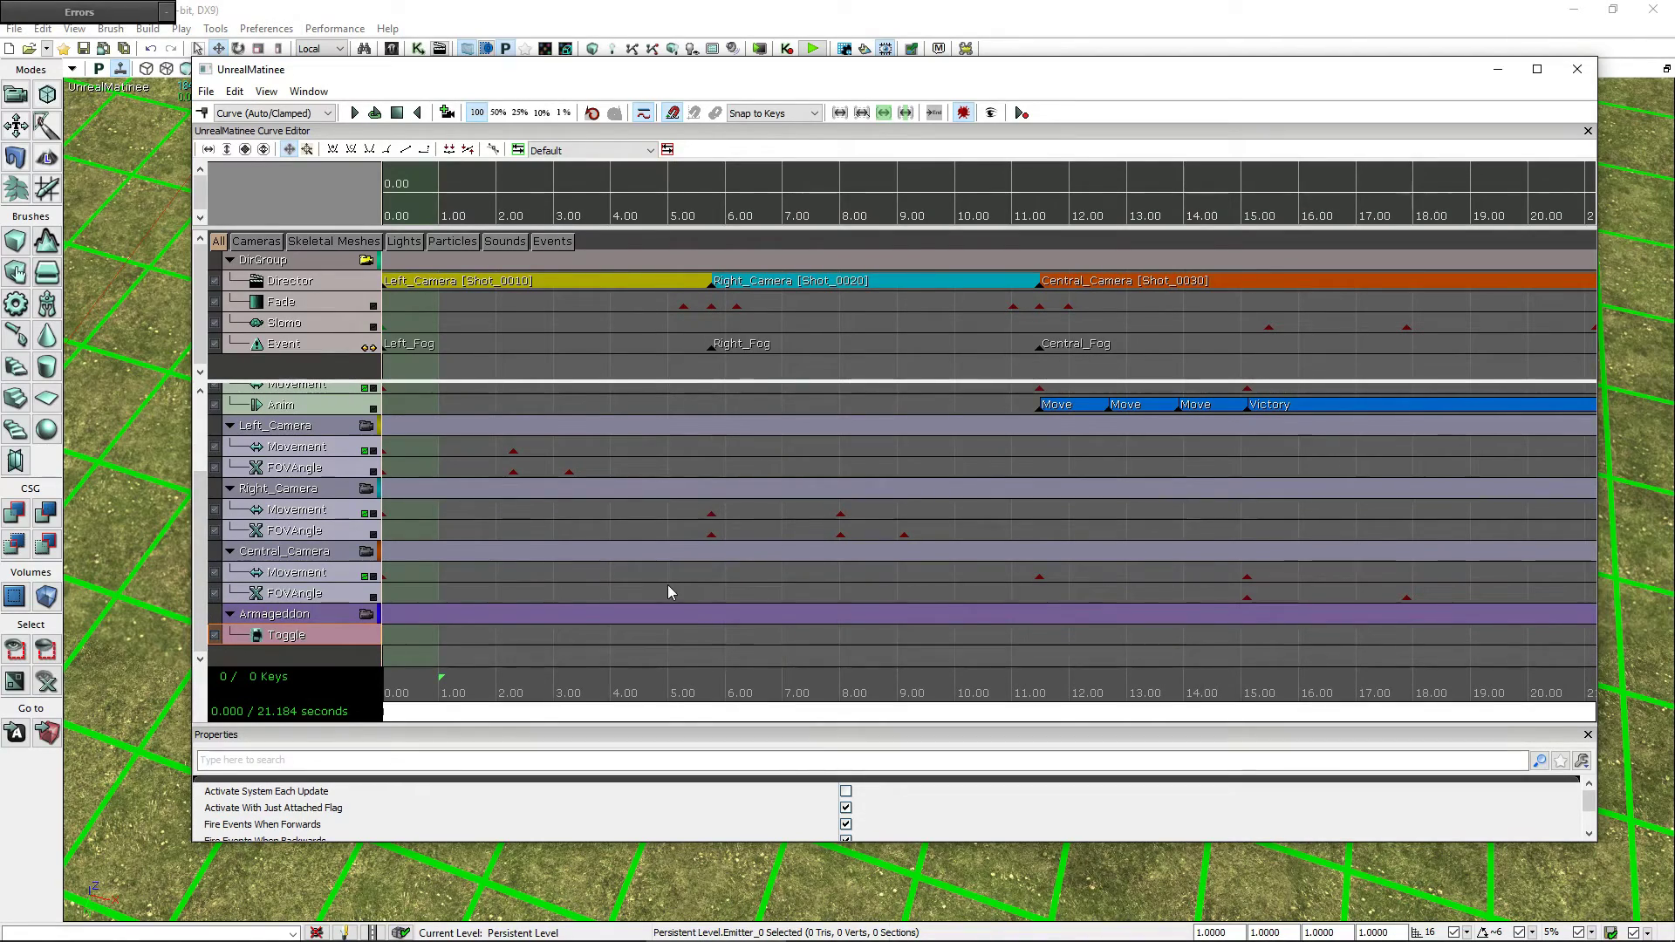
pyautogui.moveTo(563, 69); pyautogui.dragTo(498, 348)
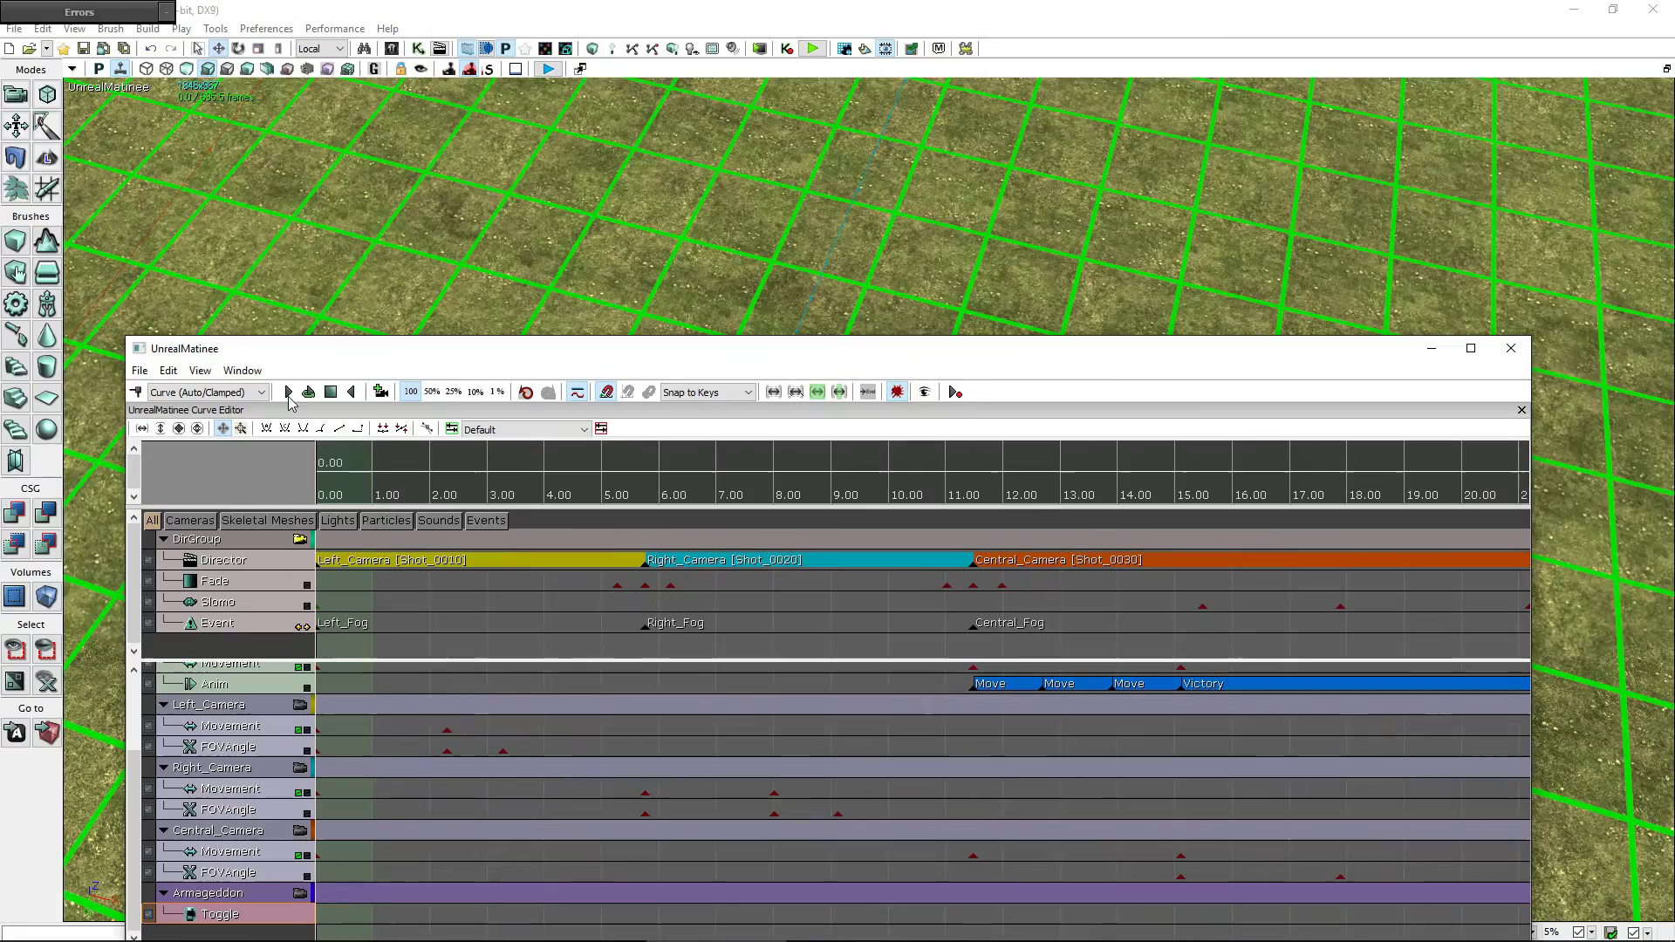
# - Play the cinematic preview and stop it at about 15.45 seconds
pyautogui.click(288, 392)
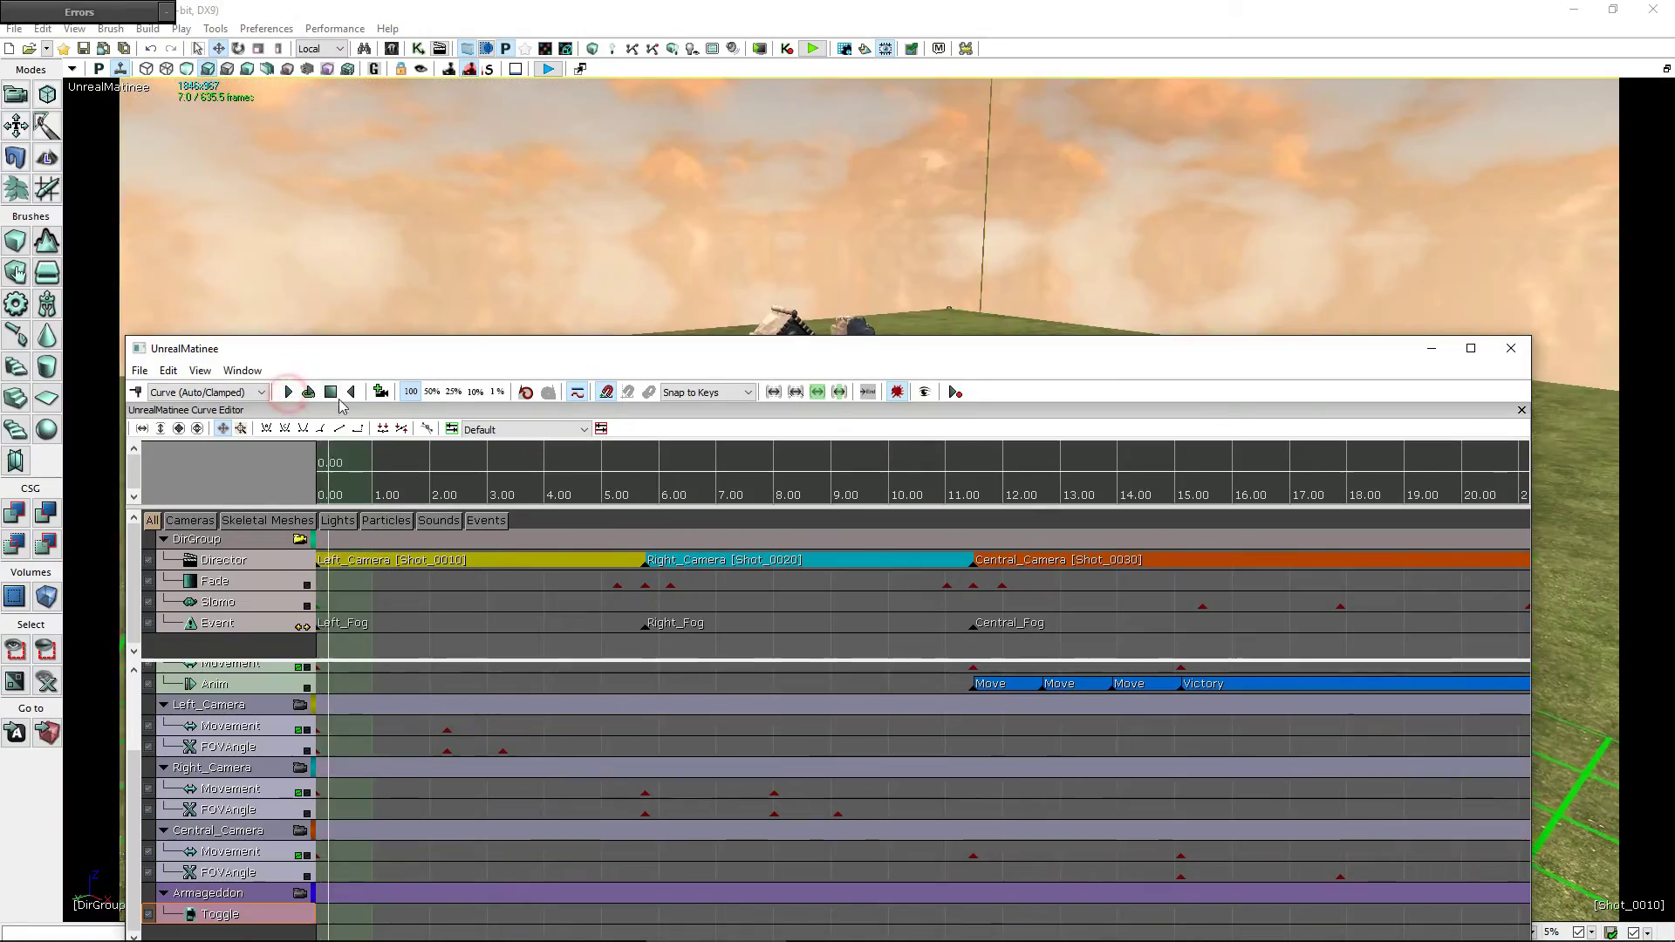
pyautogui.moveTo(478, 358); pyautogui.dragTo(511, 677)
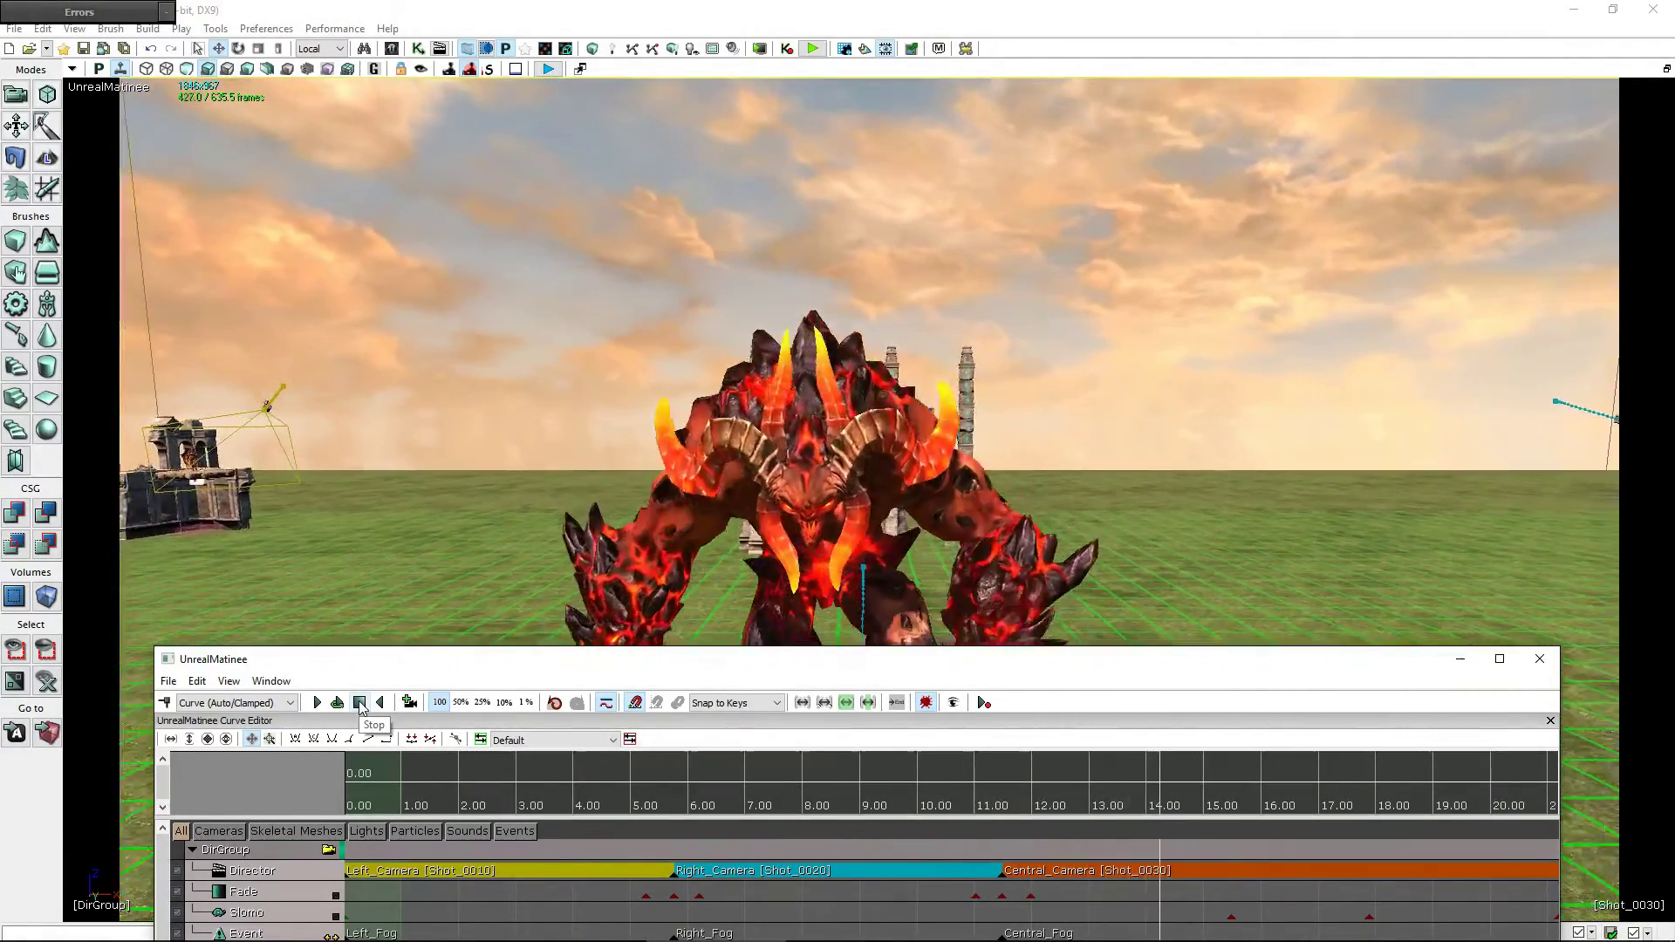
pyautogui.click(362, 705)
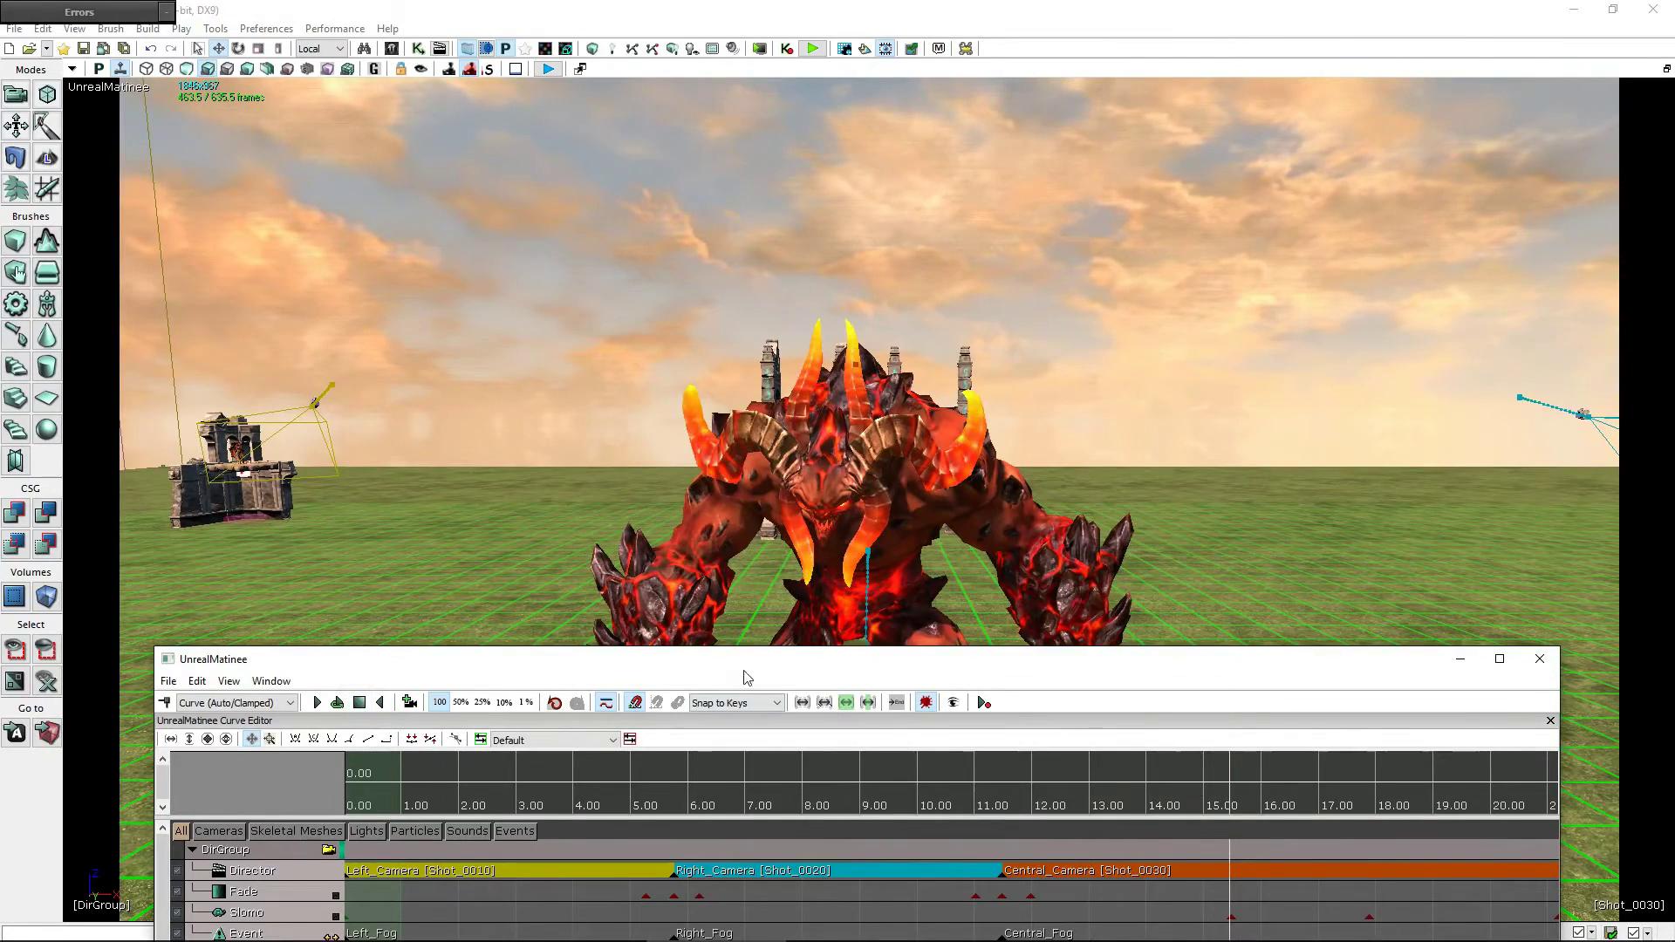
pyautogui.moveTo(751, 660); pyautogui.dragTo(756, 128)
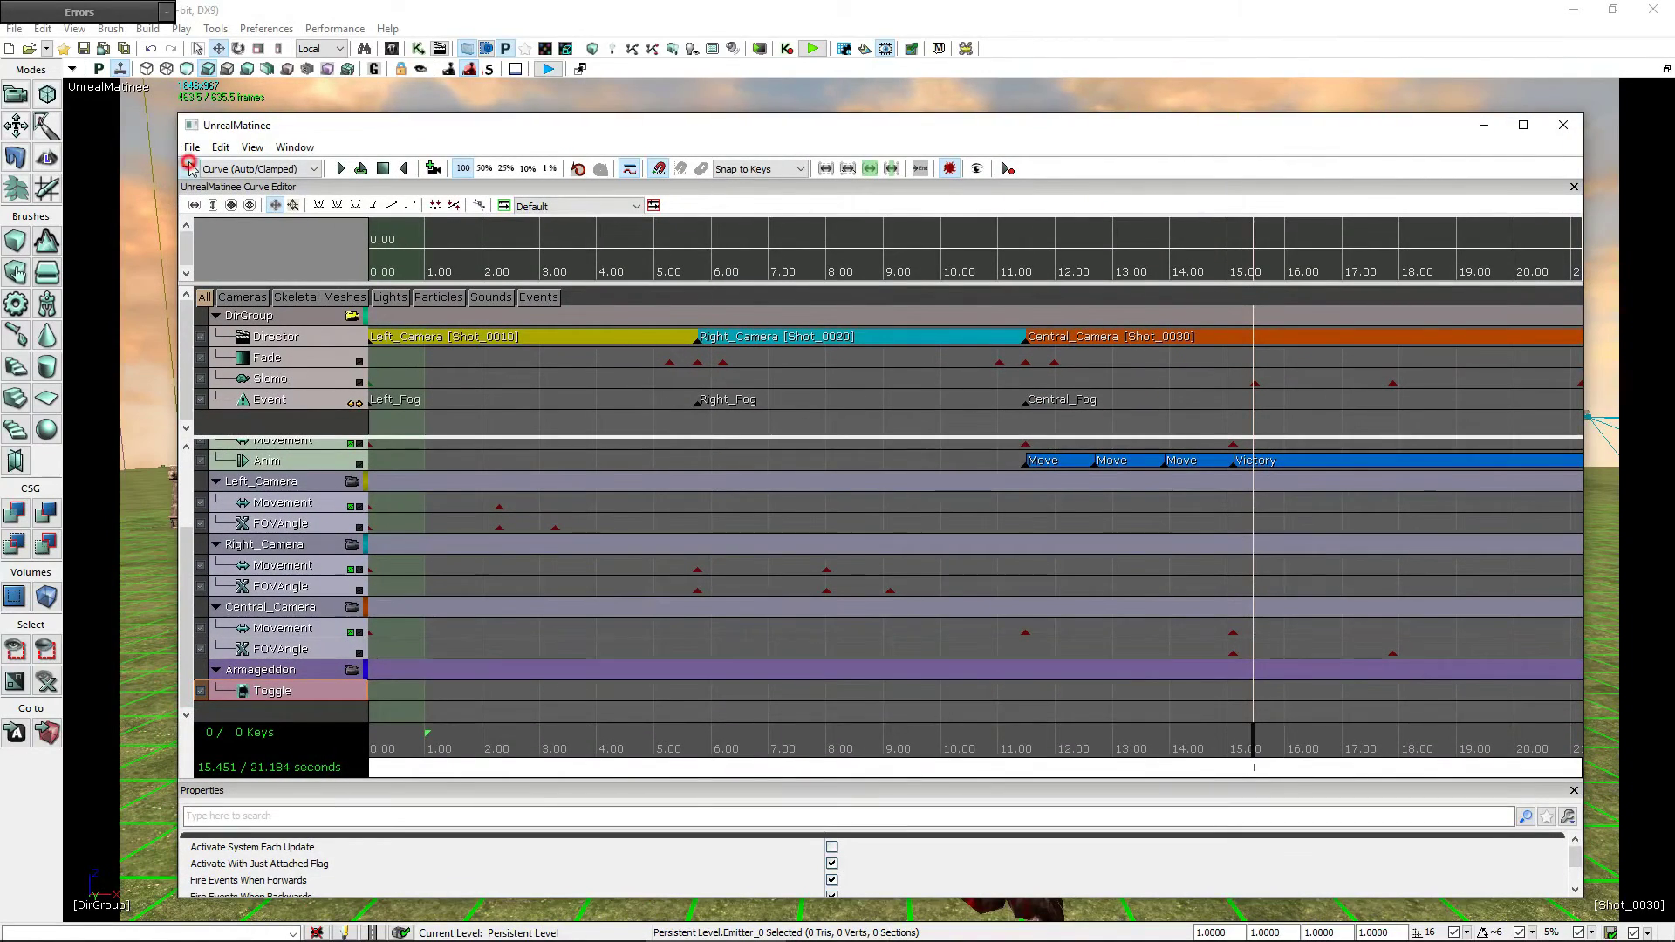
# - Add a Trigger key on the Armageddon Toggle track at about 15.45 s and preview the blast
pyautogui.click(190, 166)
pyautogui.click(939, 496)
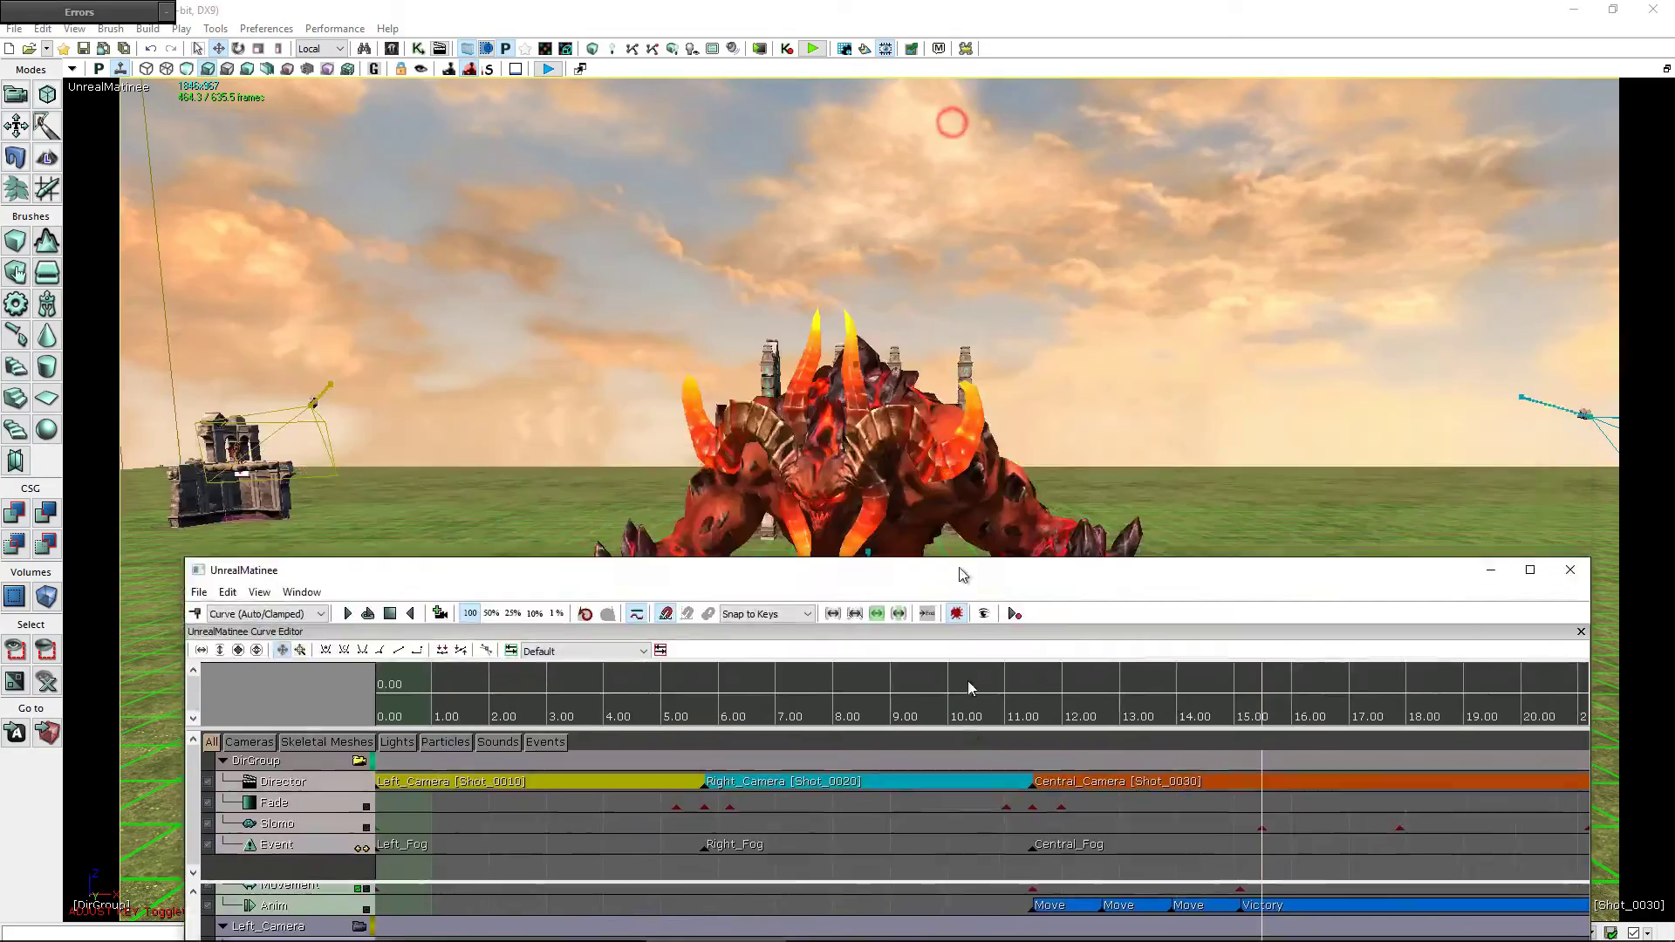
pyautogui.moveTo(954, 128); pyautogui.dragTo(972, 699)
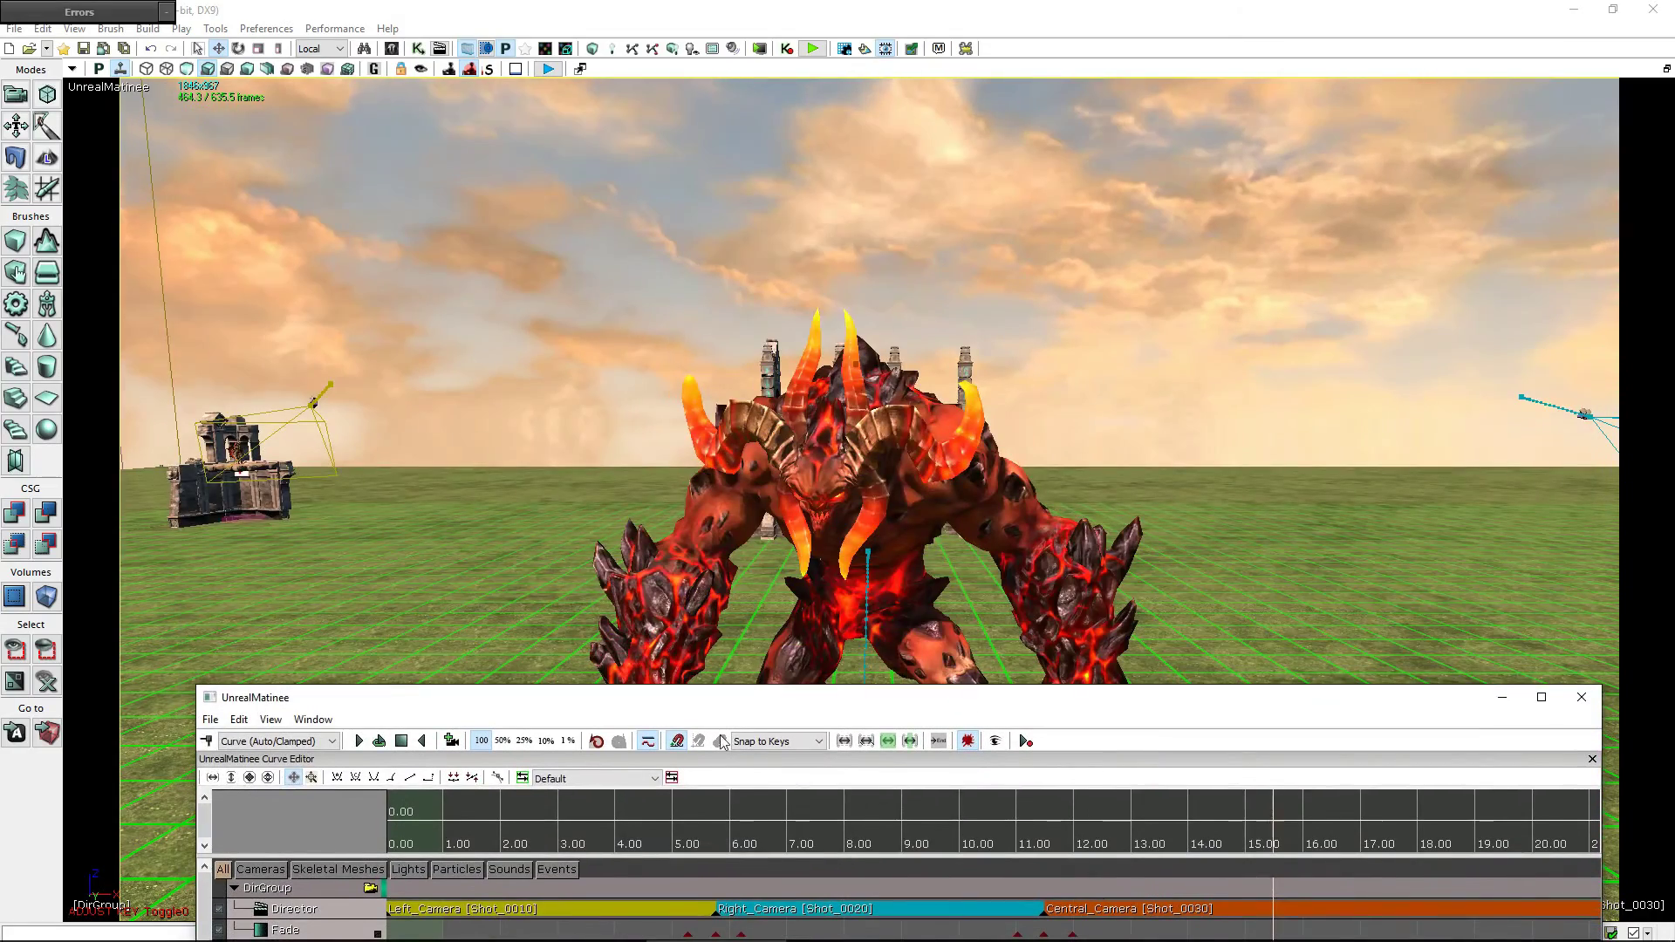
pyautogui.click(355, 747)
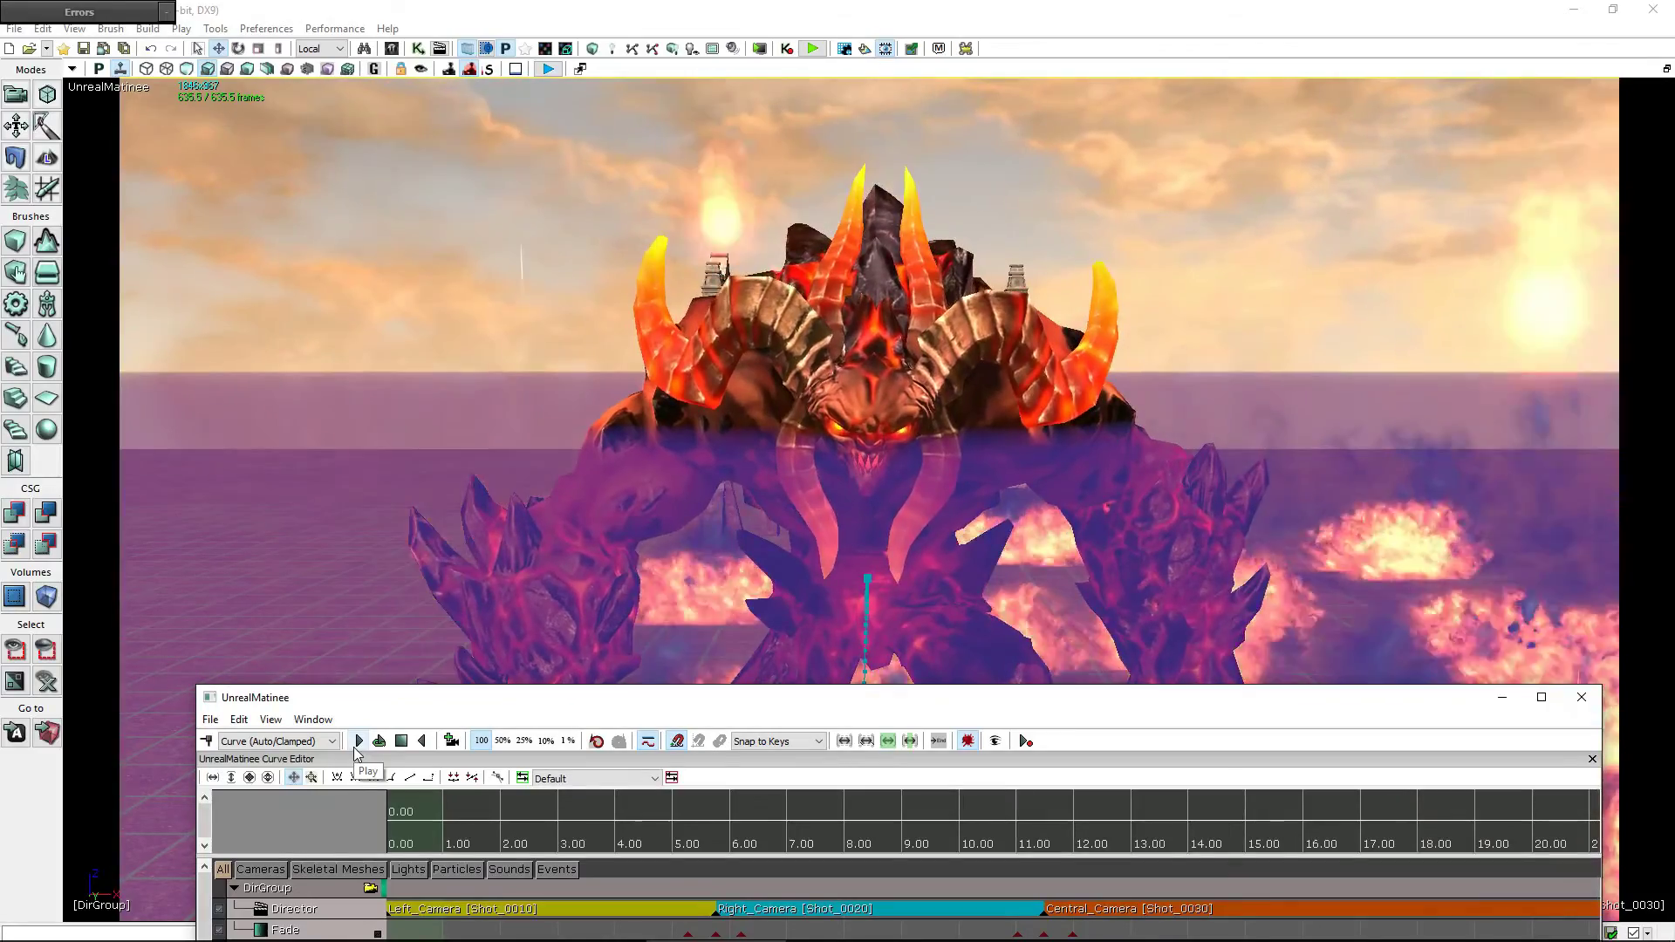
pyautogui.click(398, 753)
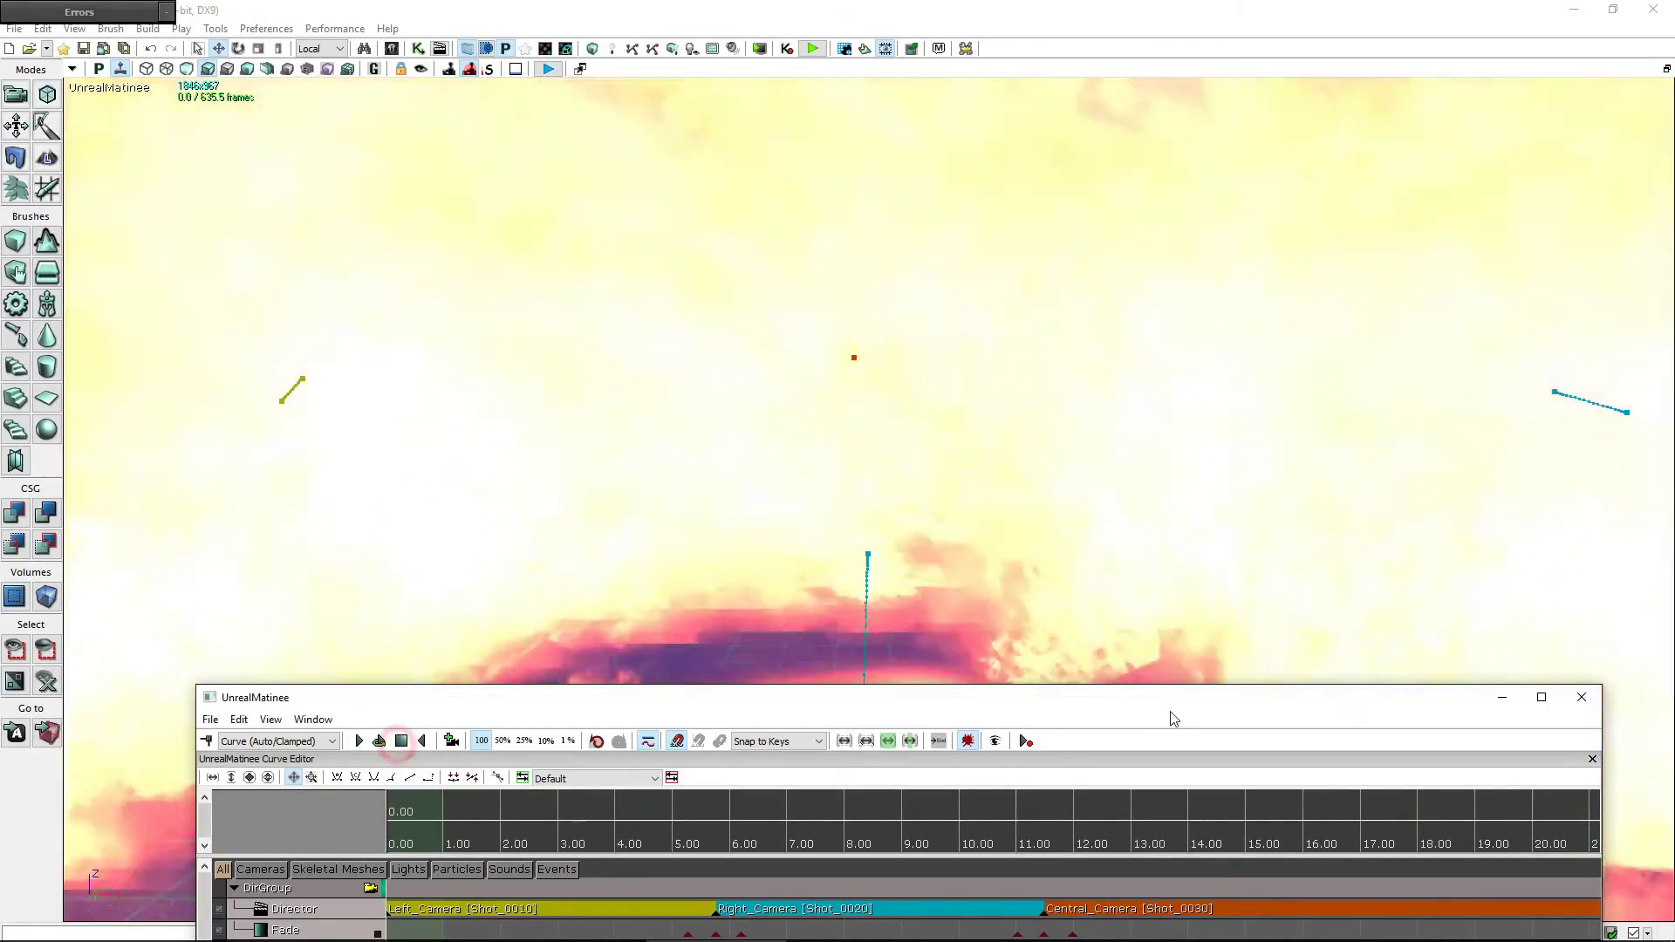
pyautogui.moveTo(1207, 703)
pyautogui.mouseDown()
pyautogui.moveTo(1115, 305)
pyautogui.moveTo(1101, 164)
pyautogui.mouseUp()
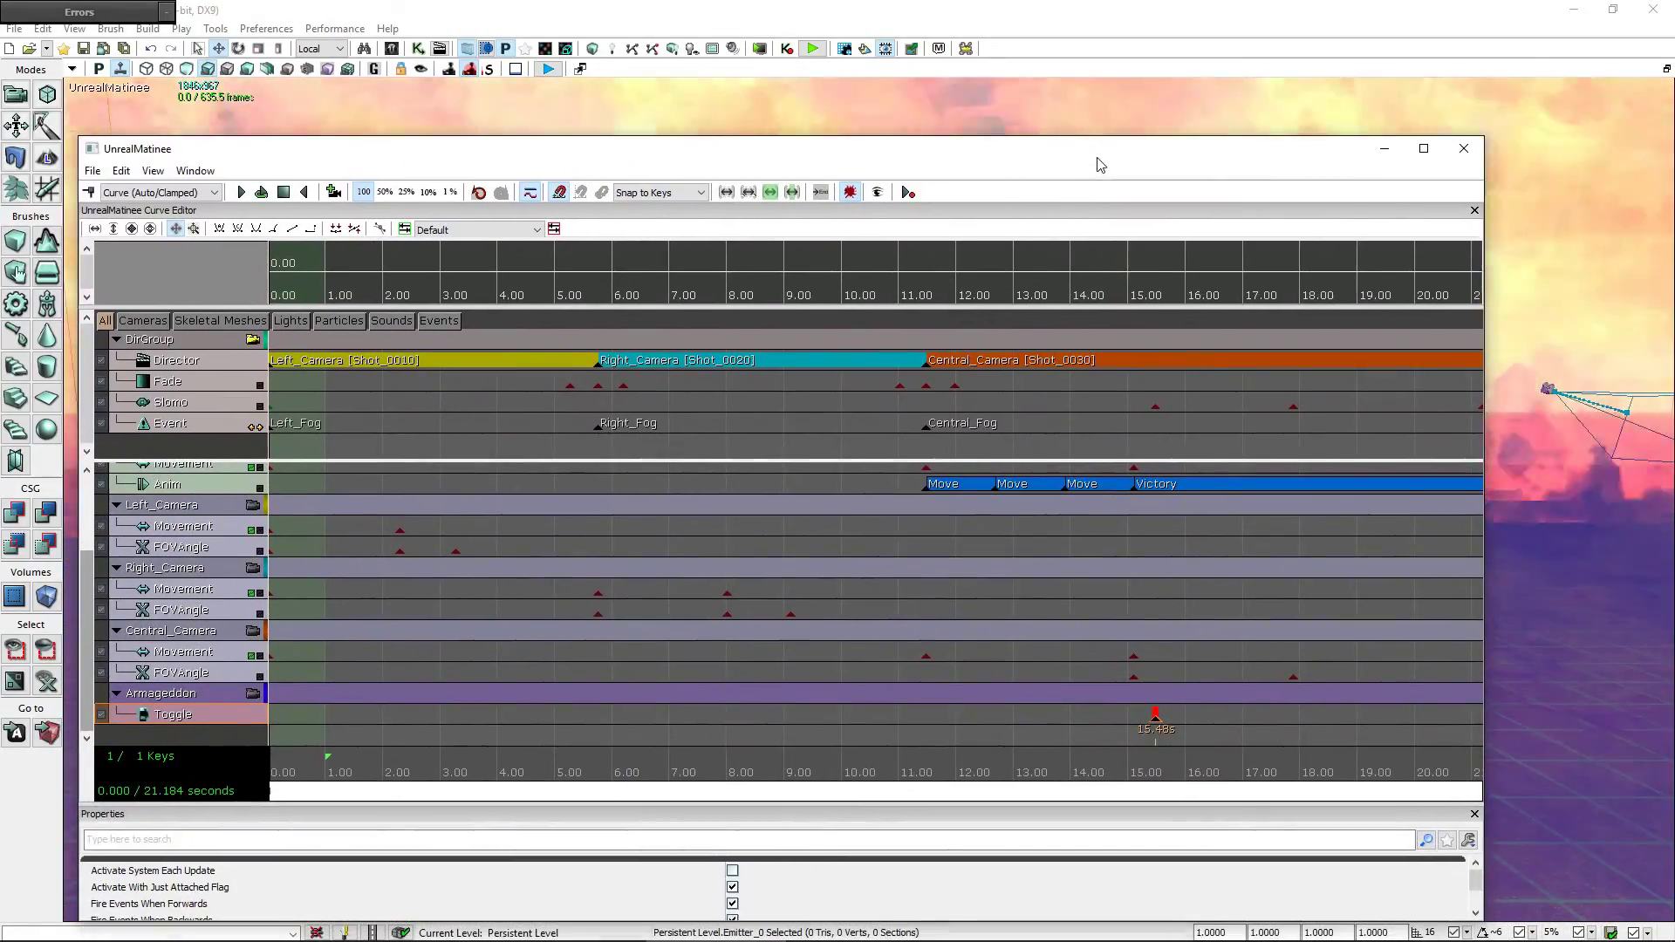
# - Shift the Armageddon trigger key from 15.48 s to about 11.48 s, then scrub back to 11 s
pyautogui.click(1157, 720)
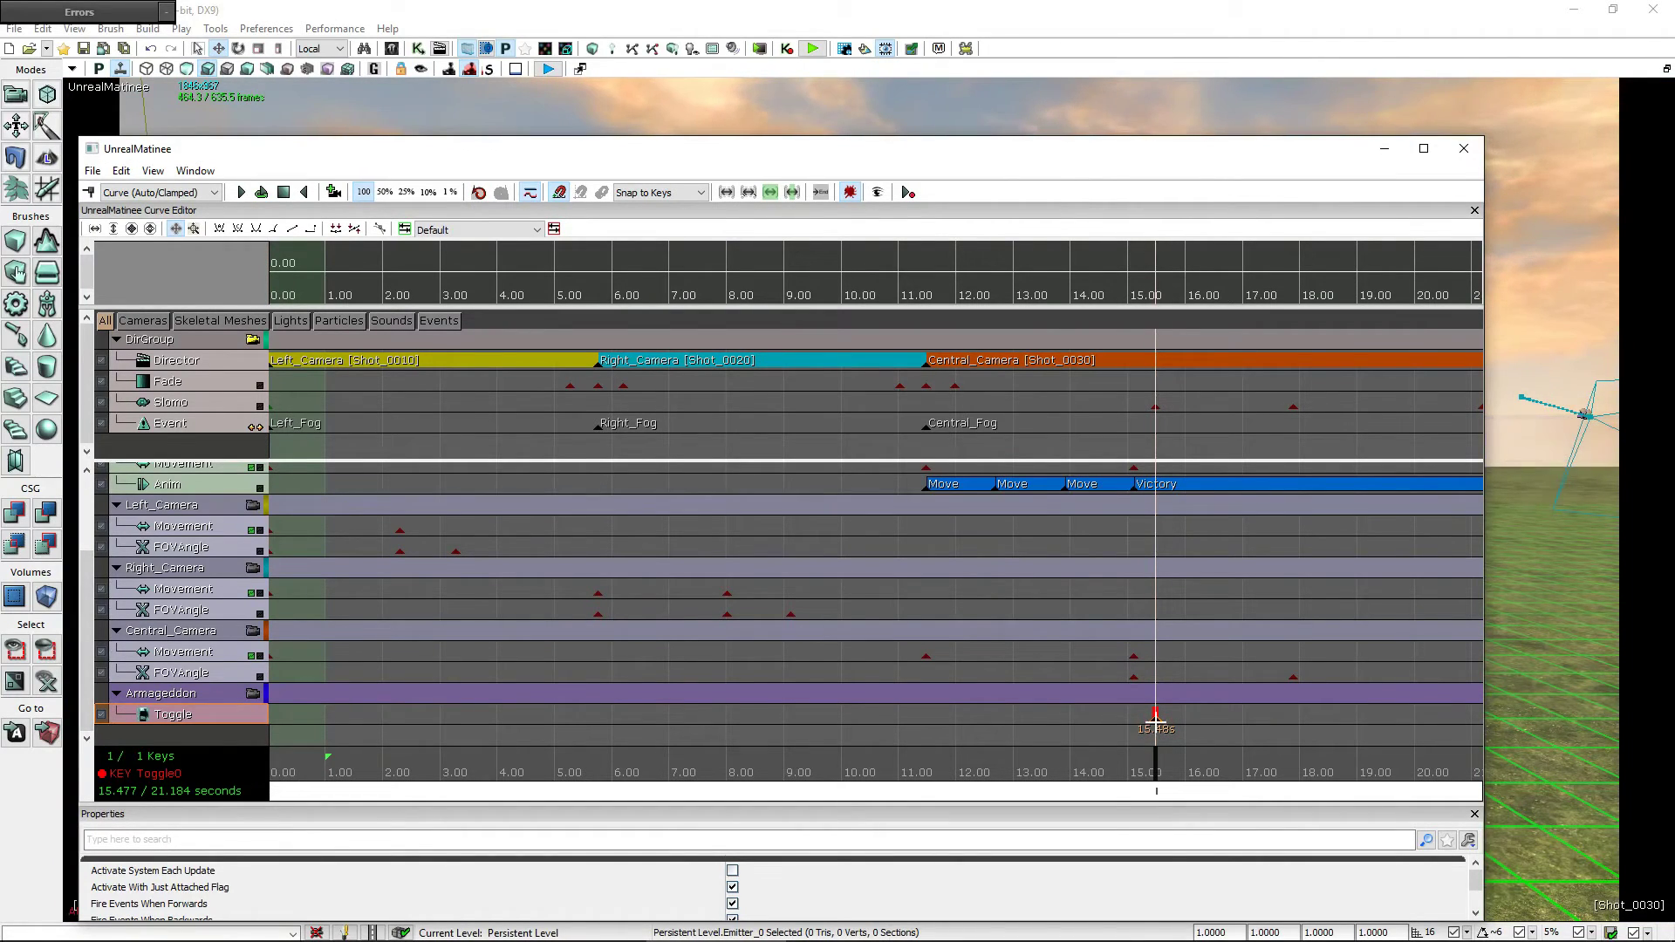
pyautogui.moveTo(1156, 721); pyautogui.dragTo(1149, 717)
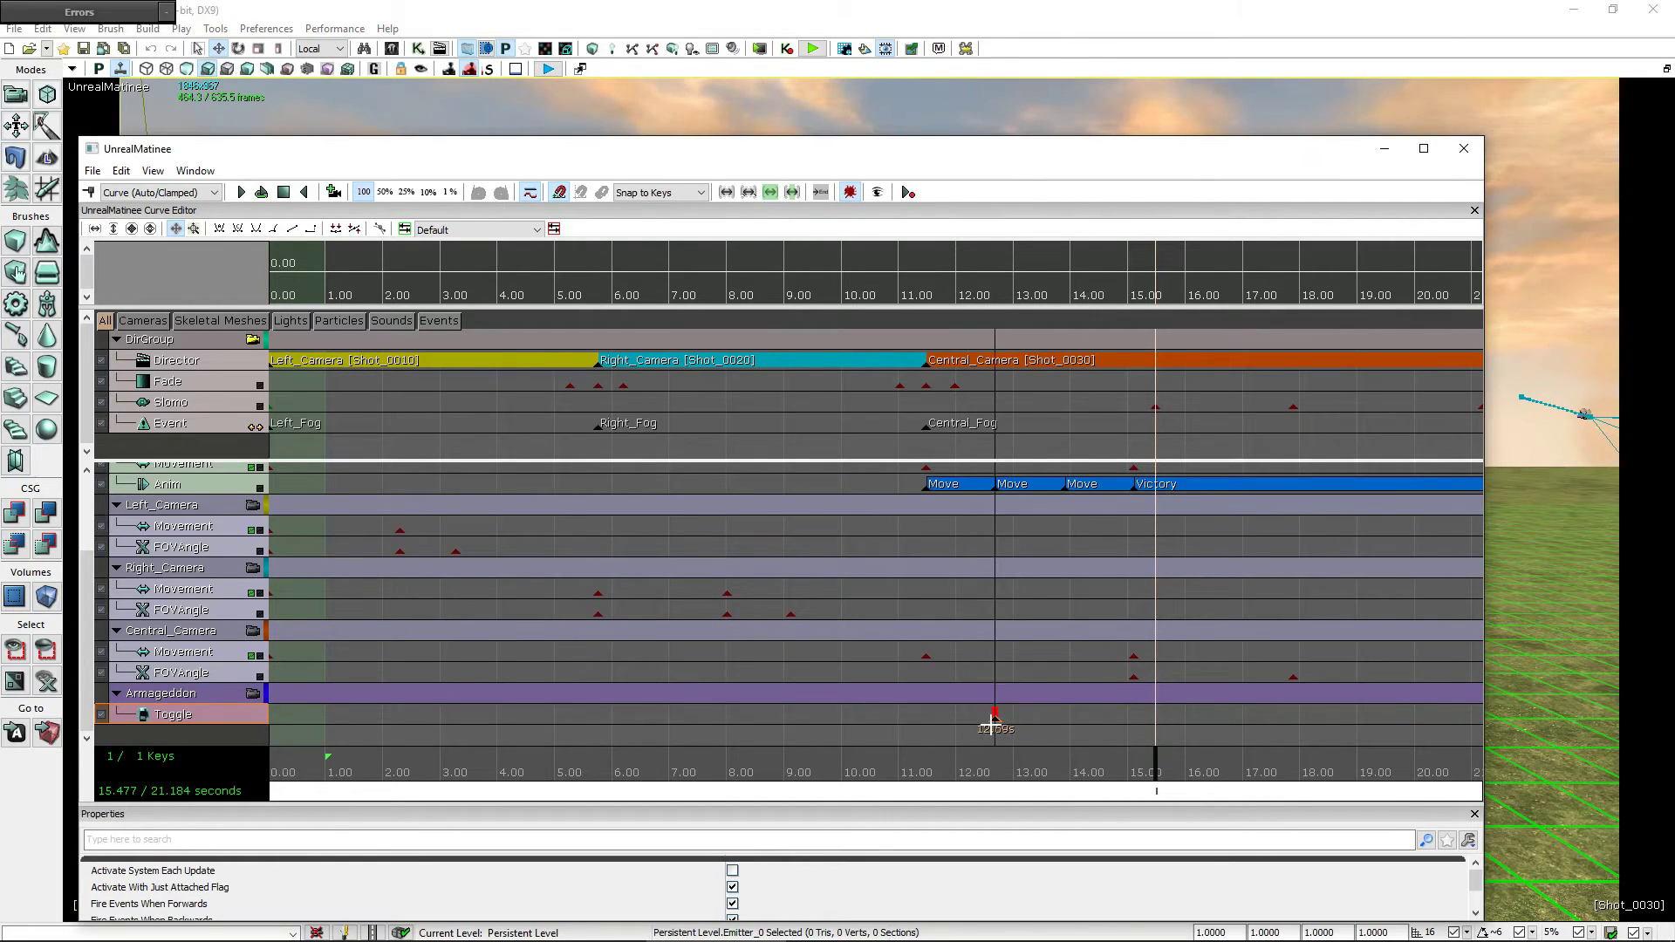
pyautogui.moveTo(966, 725); pyautogui.dragTo(928, 727)
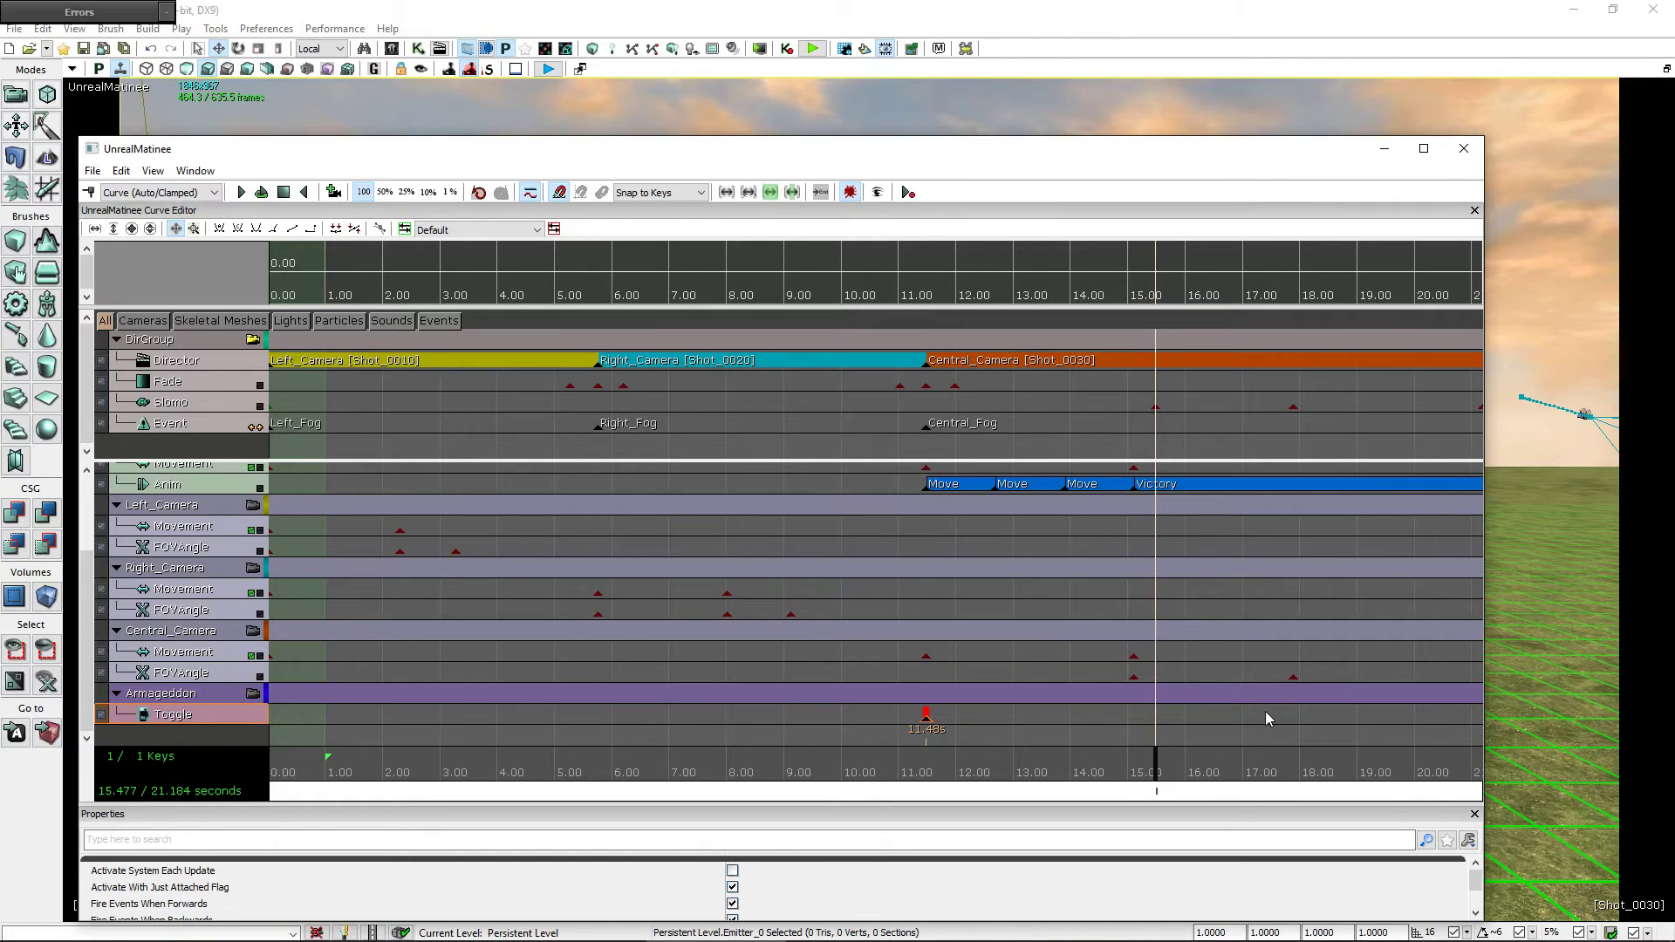
pyautogui.moveTo(1266, 710)
pyautogui.mouseDown()
pyautogui.moveTo(1284, 728)
pyautogui.moveTo(1348, 724)
pyautogui.mouseUp()
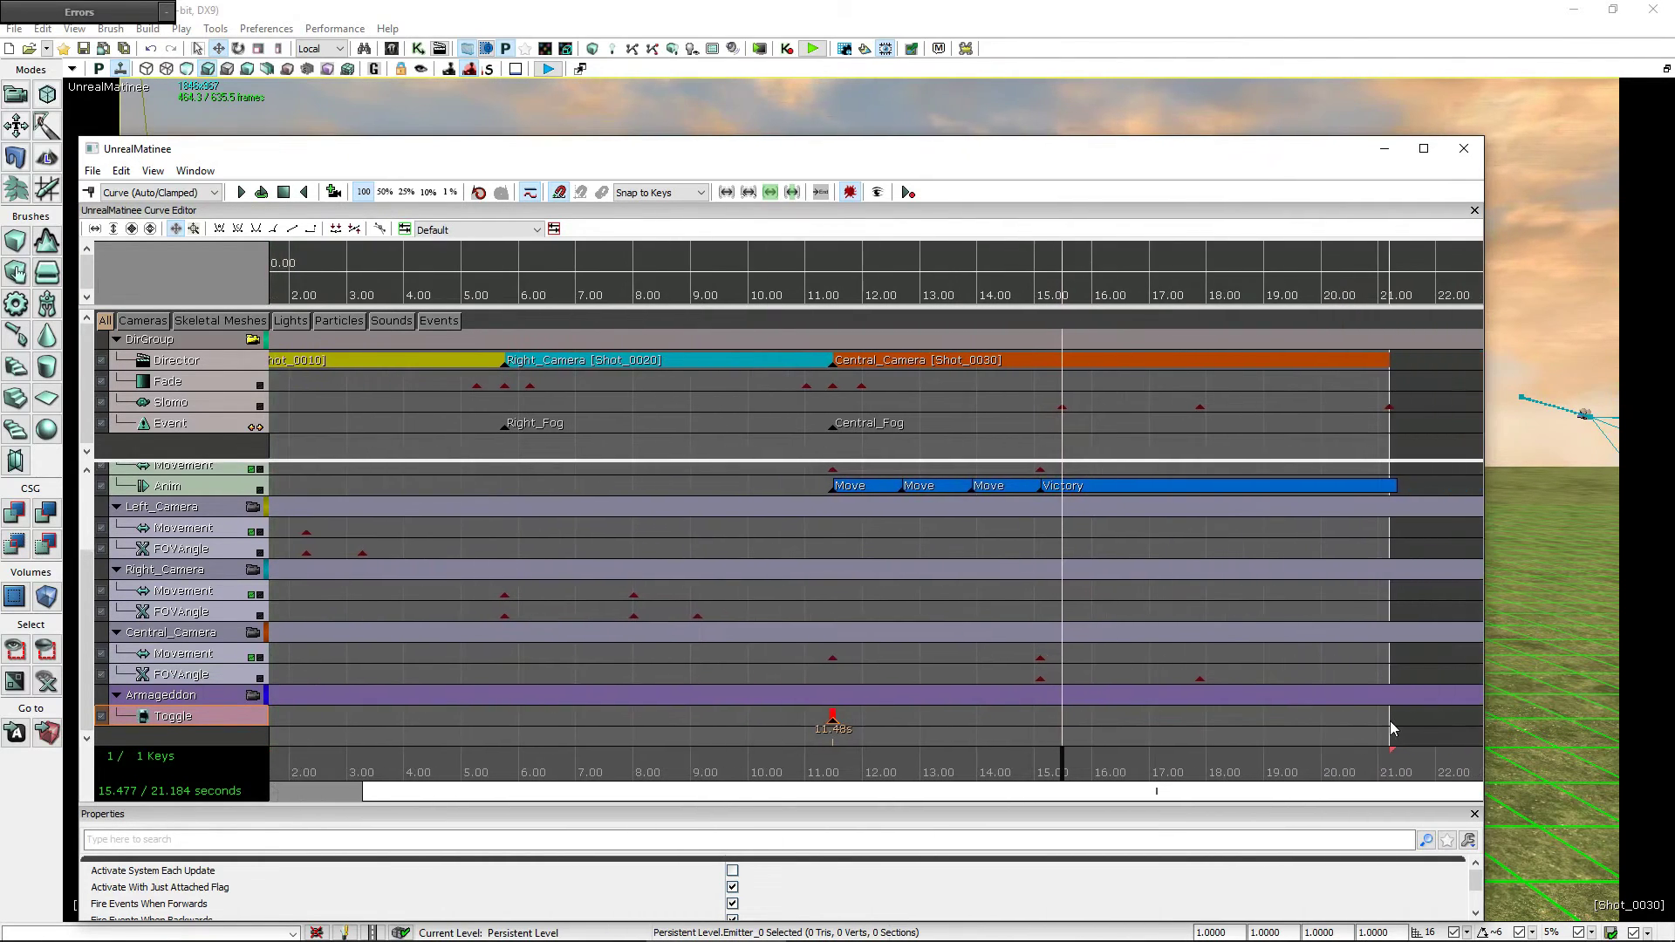
pyautogui.moveTo(1106, 768); pyautogui.dragTo(852, 764)
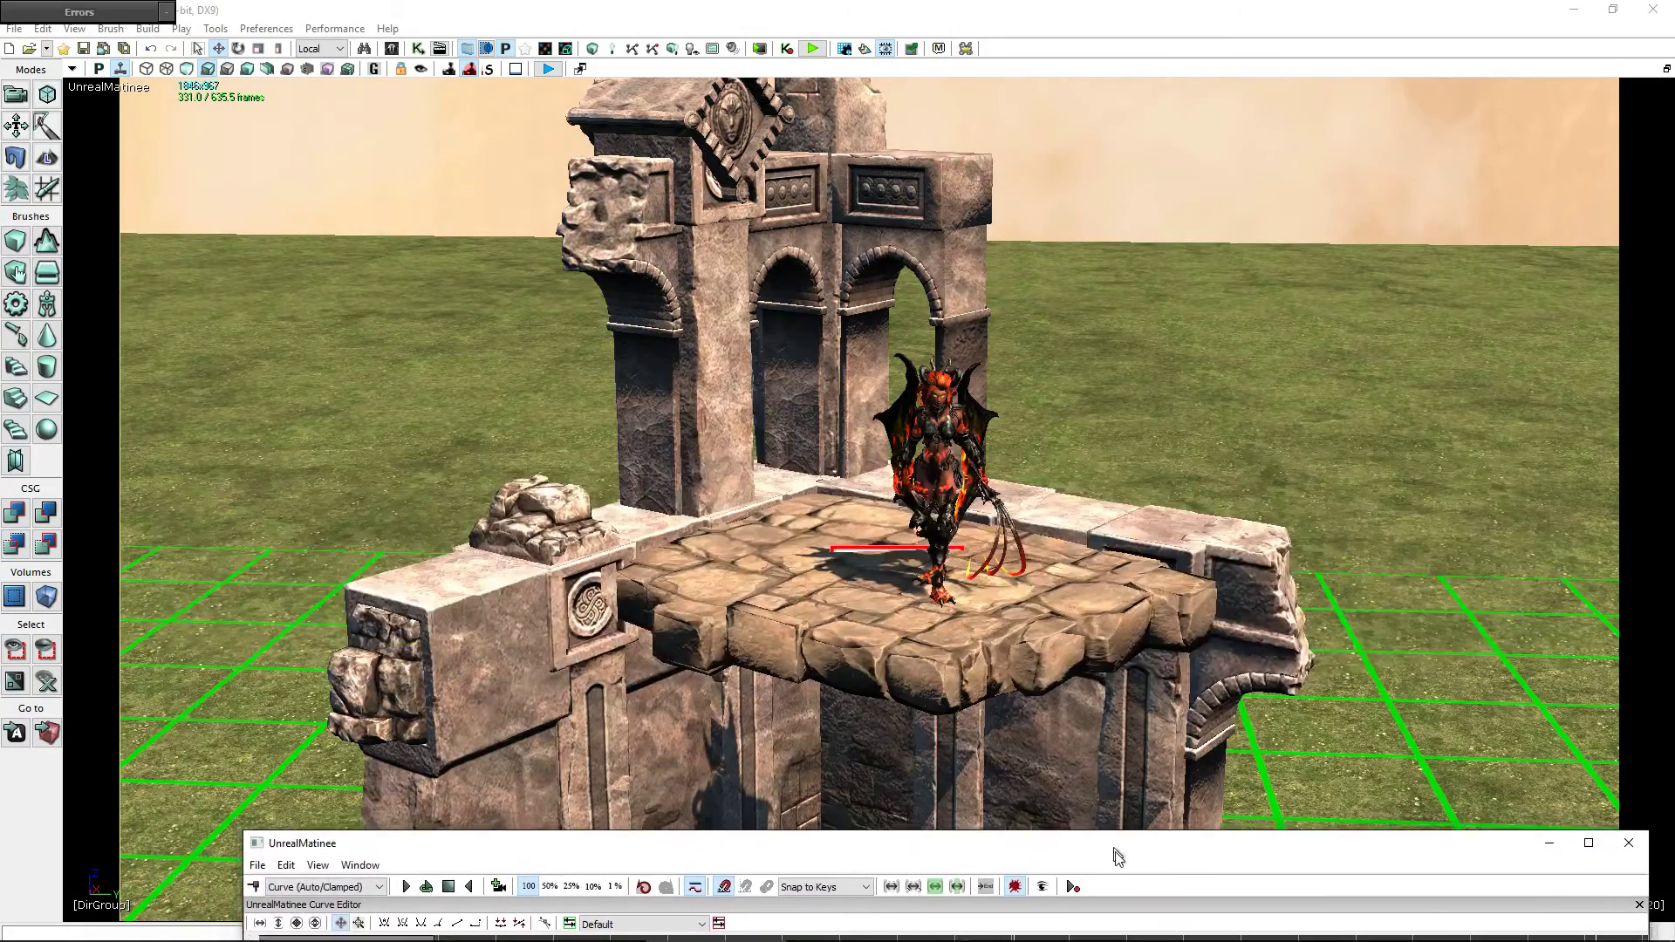
pyautogui.moveTo(949, 157); pyautogui.dragTo(1102, 841)
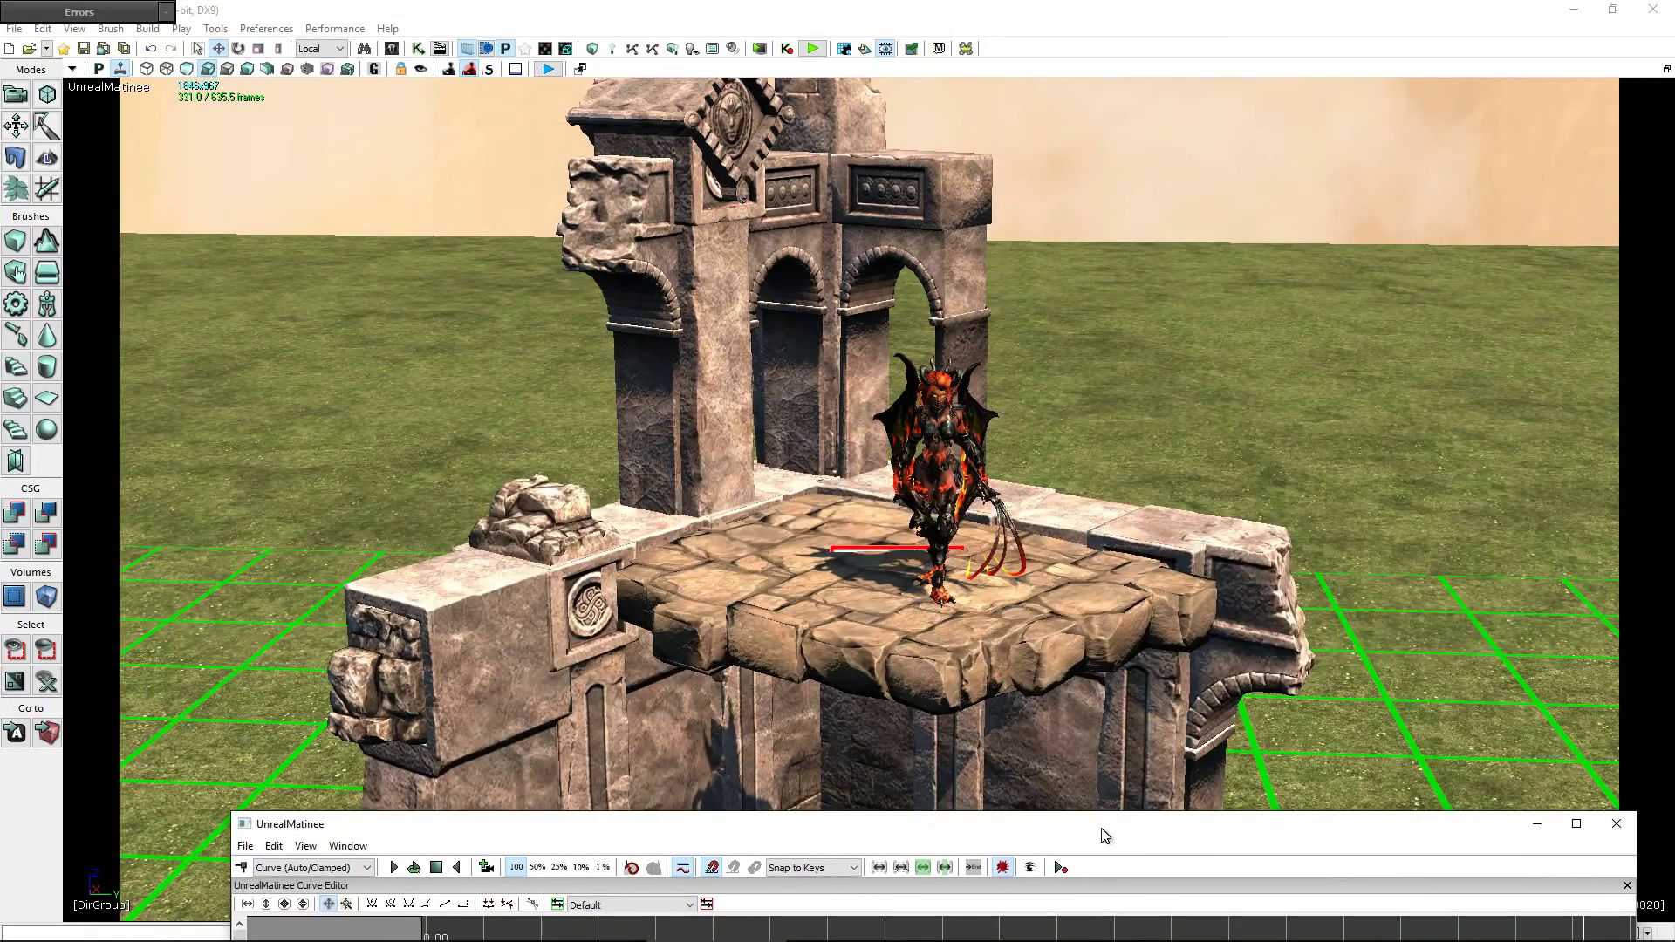
# - Play the cinematic from 11 seconds, watching the Armageddon blast from a wide side angle
pyautogui.click(390, 871)
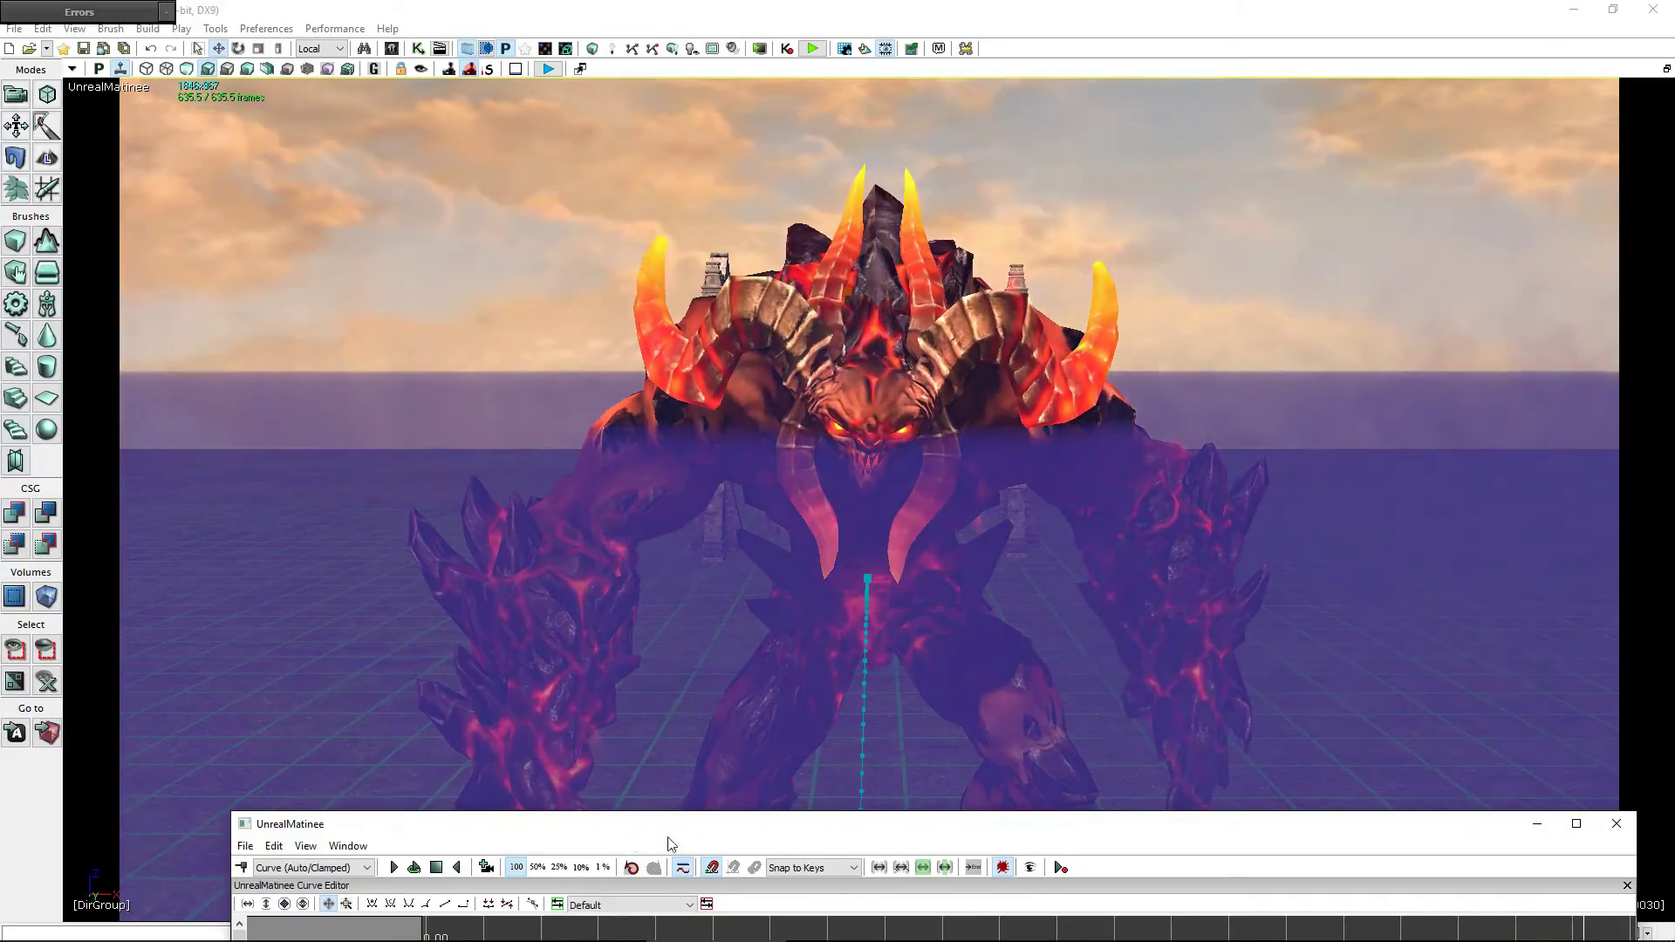
pyautogui.moveTo(869, 437); pyautogui.dragTo(837, 611)
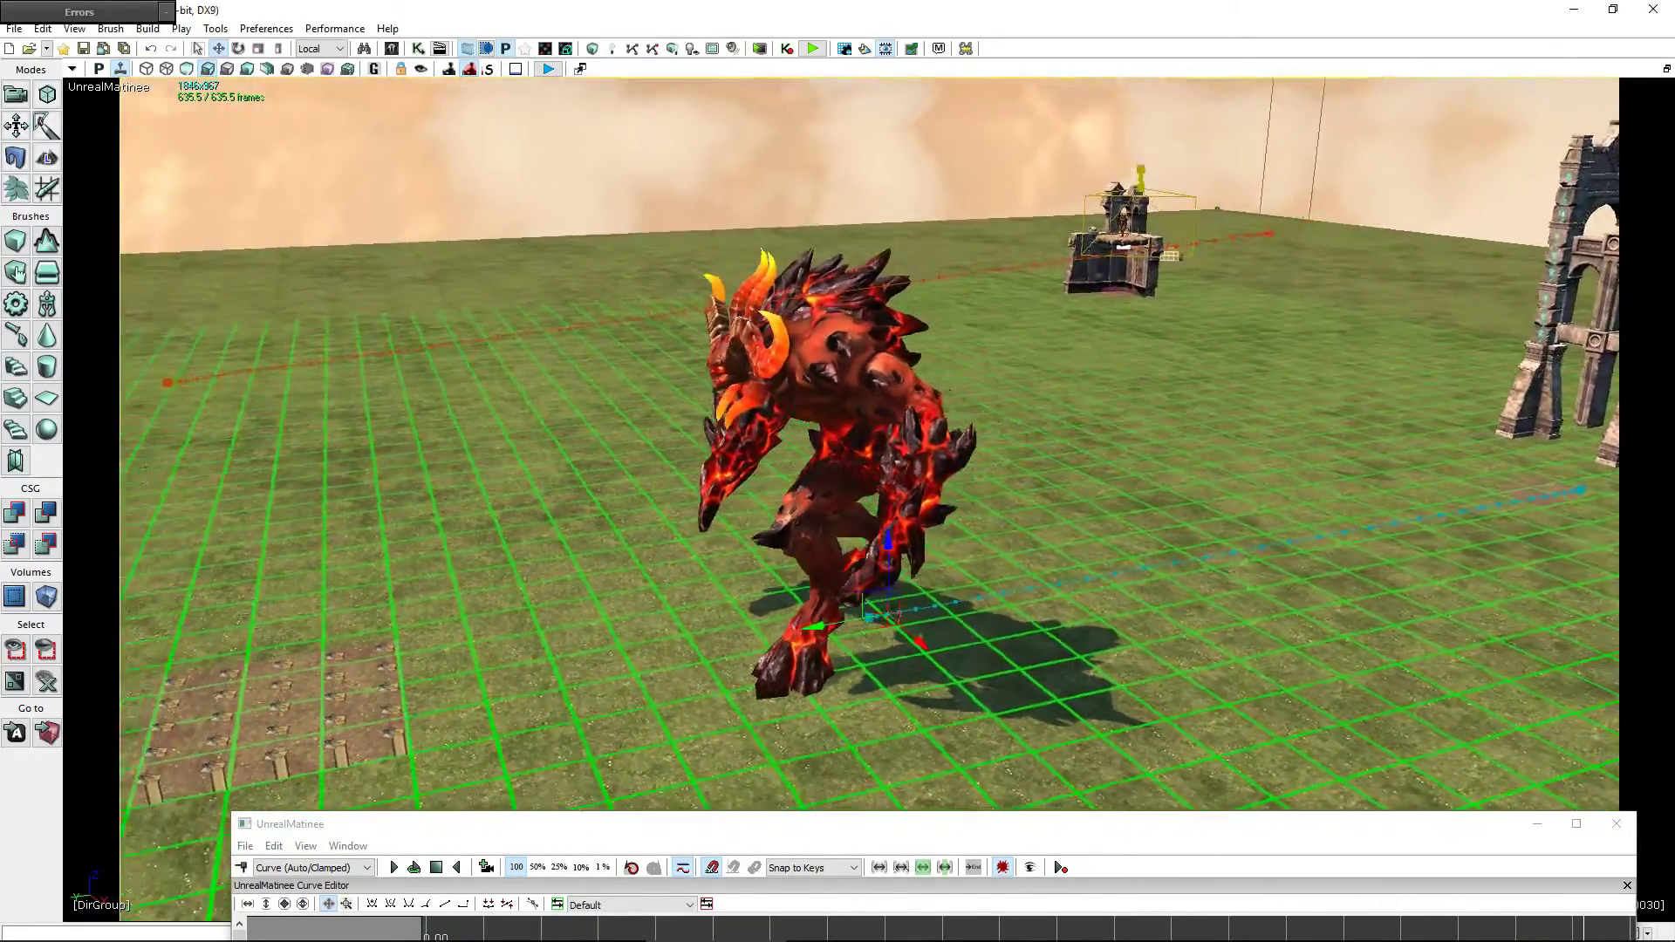
pyautogui.moveTo(125, 559); pyautogui.dragTo(131, 602)
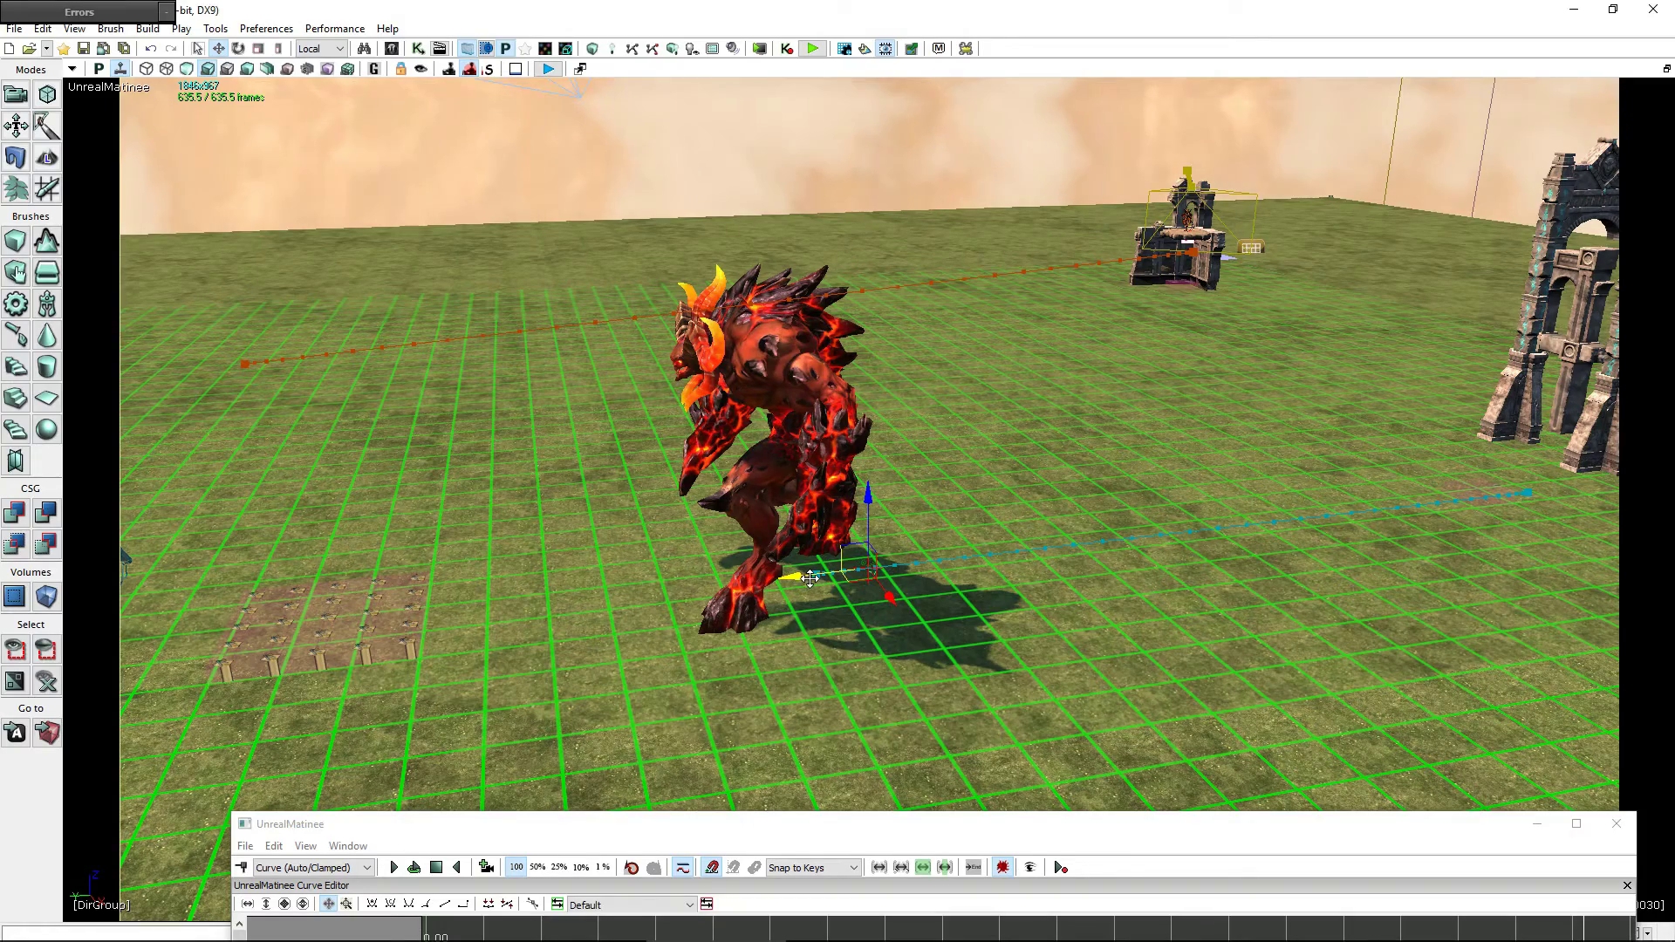
pyautogui.moveTo(977, 830); pyautogui.dragTo(881, 173)
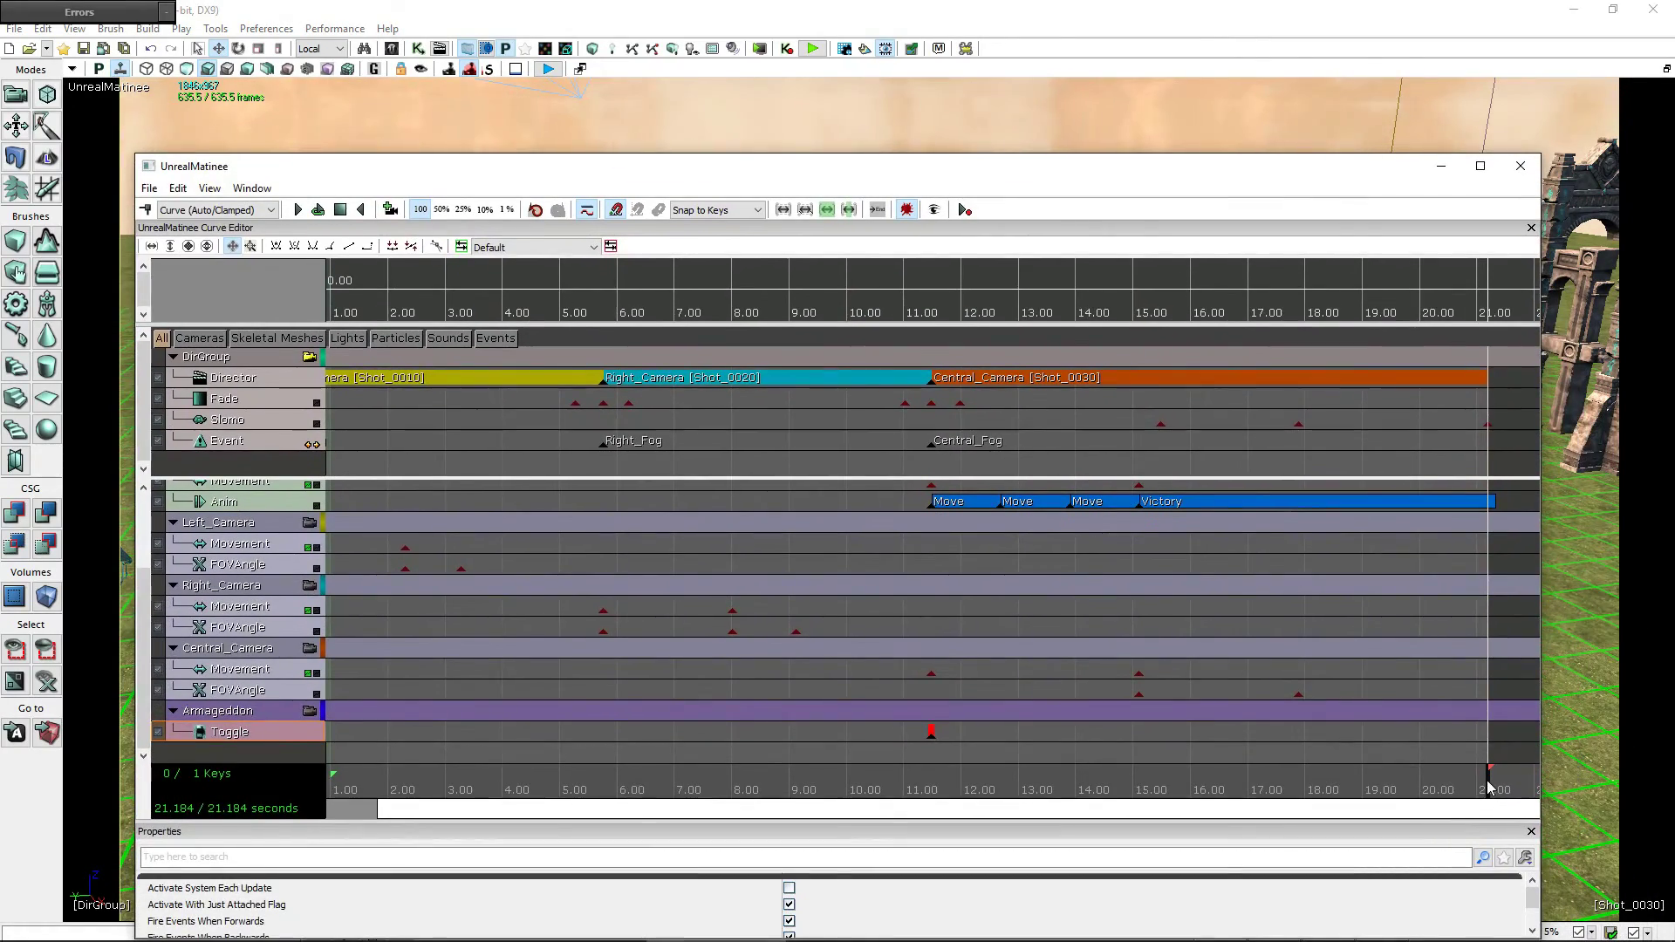
# - Replay from about 16 seconds to check the slow-motion Victory ending, then jump back to 11.4 s
pyautogui.moveTo(1489, 788); pyautogui.dragTo(1196, 799)
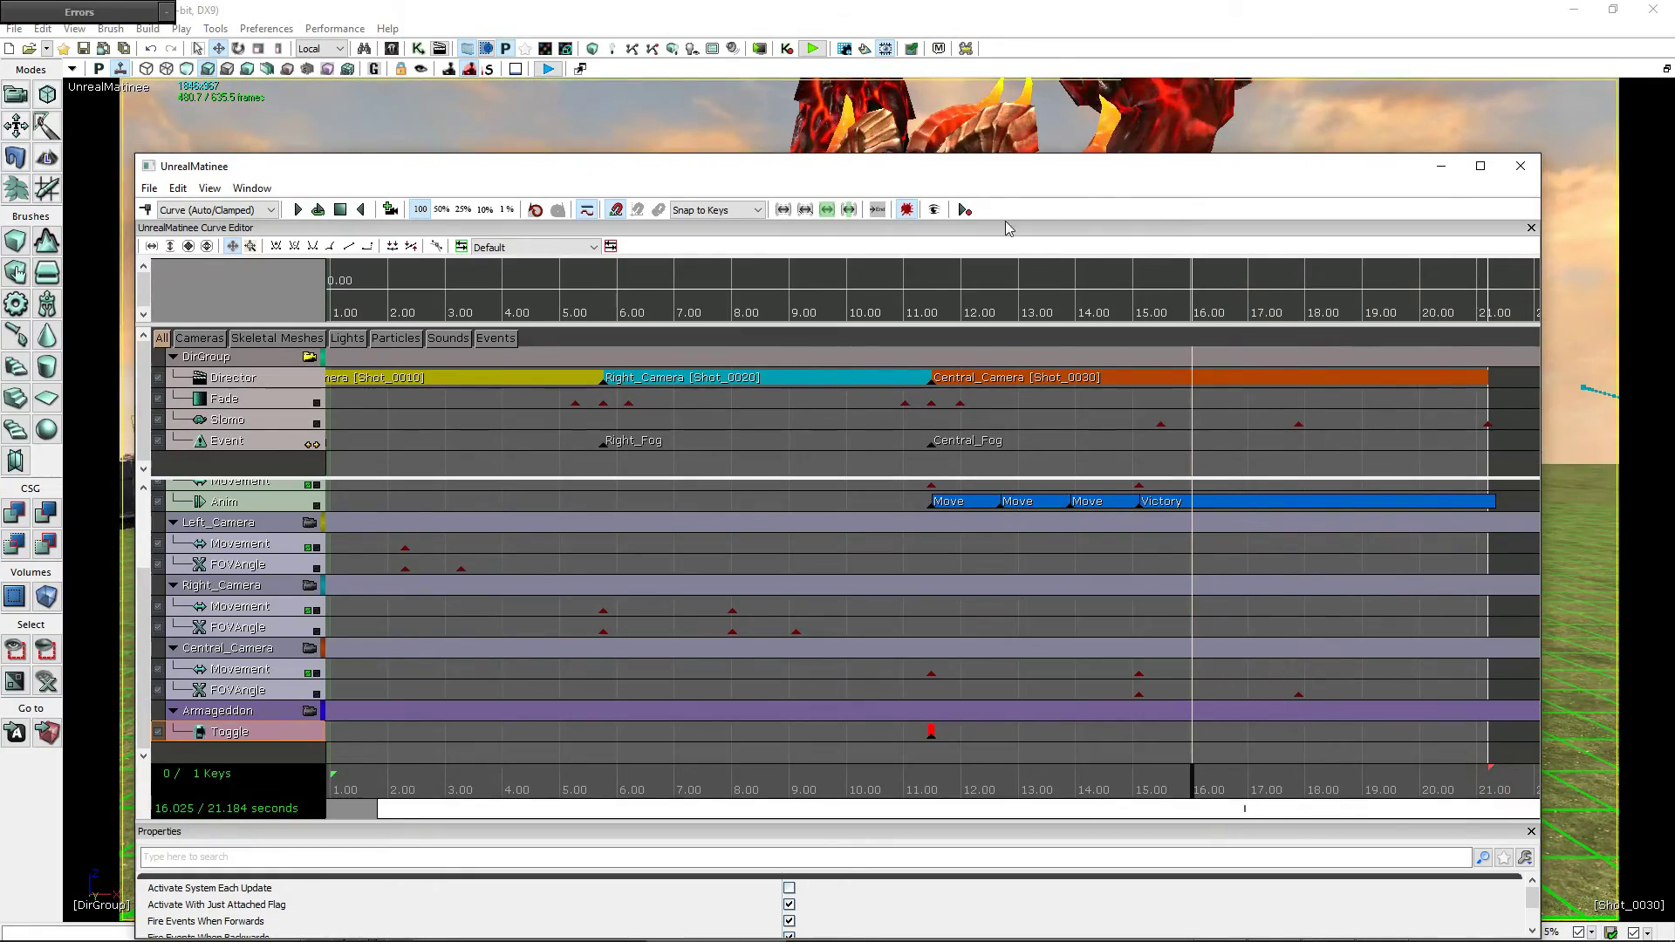
pyautogui.moveTo(894, 175); pyautogui.dragTo(1034, 752)
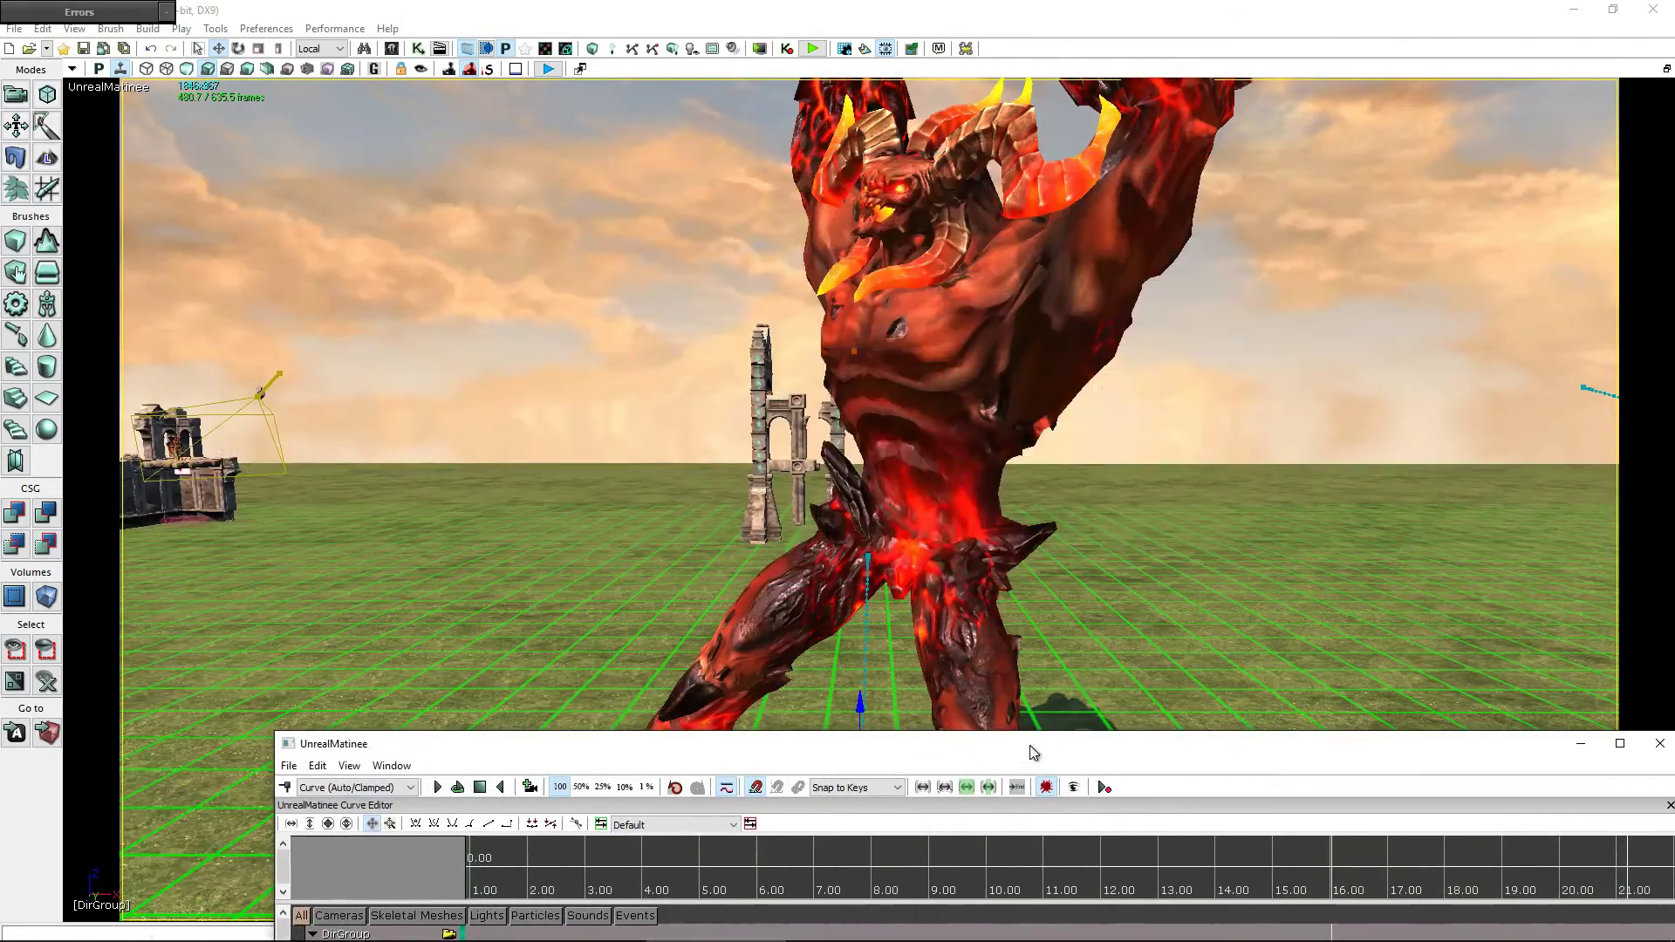
pyautogui.click(435, 788)
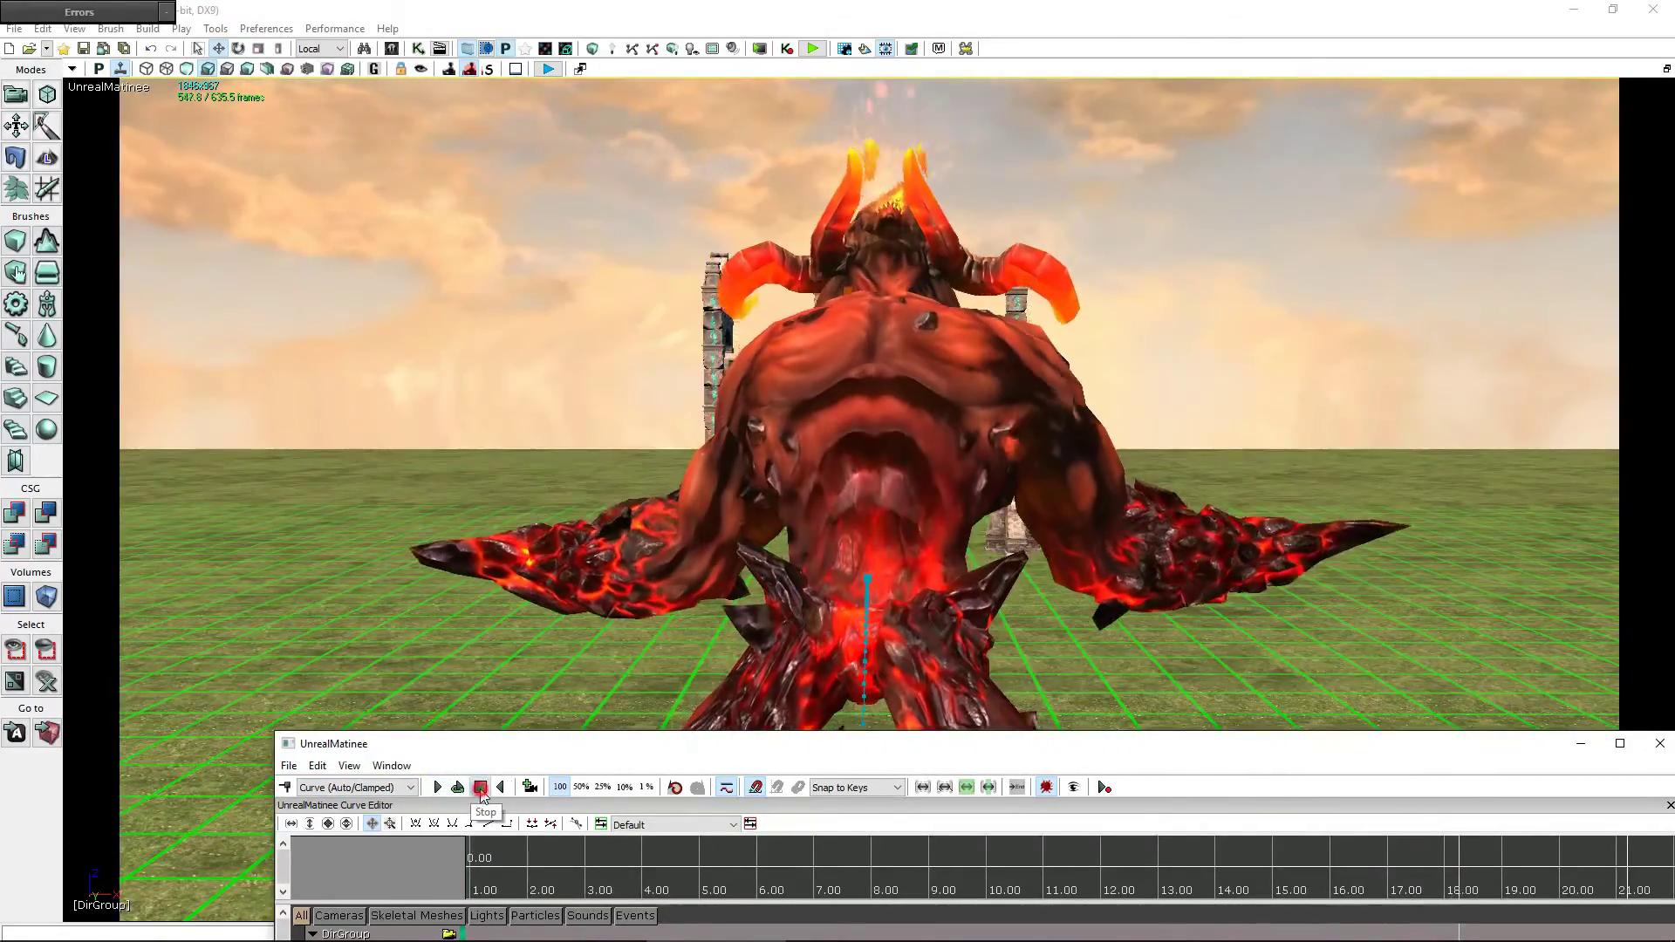
pyautogui.moveTo(980, 755); pyautogui.dragTo(907, 195)
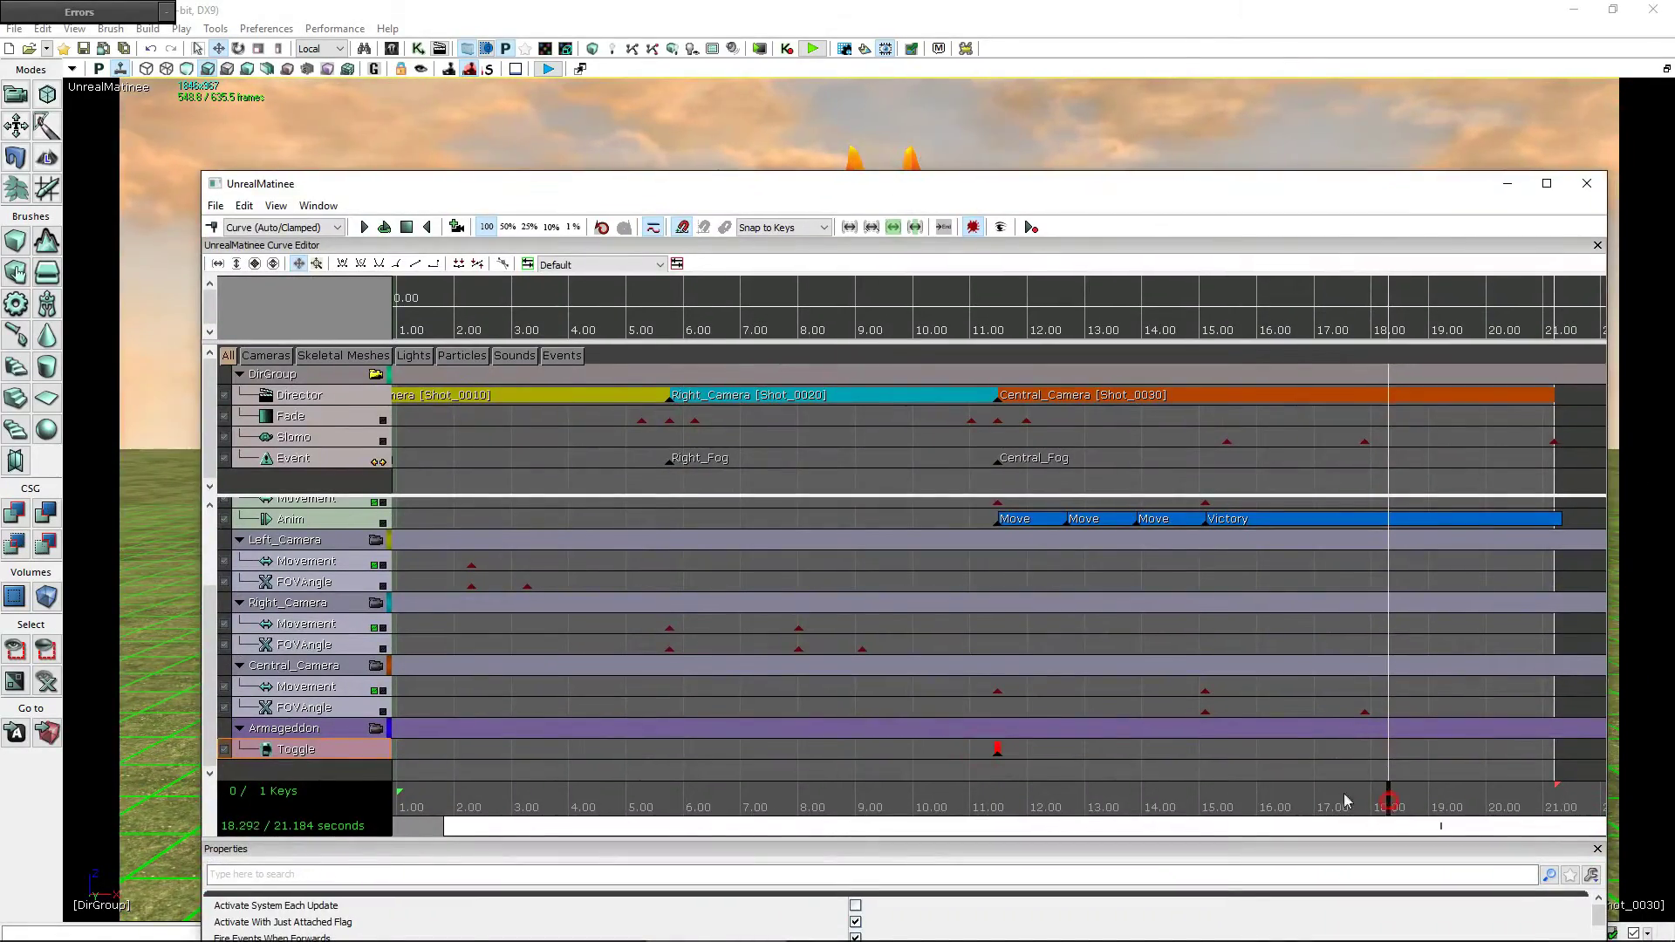
pyautogui.click(995, 801)
# - Play the full cinematic through to its 21.18 s end, then close Unreal Matinee
pyautogui.moveTo(1032, 191); pyautogui.dragTo(1095, 858)
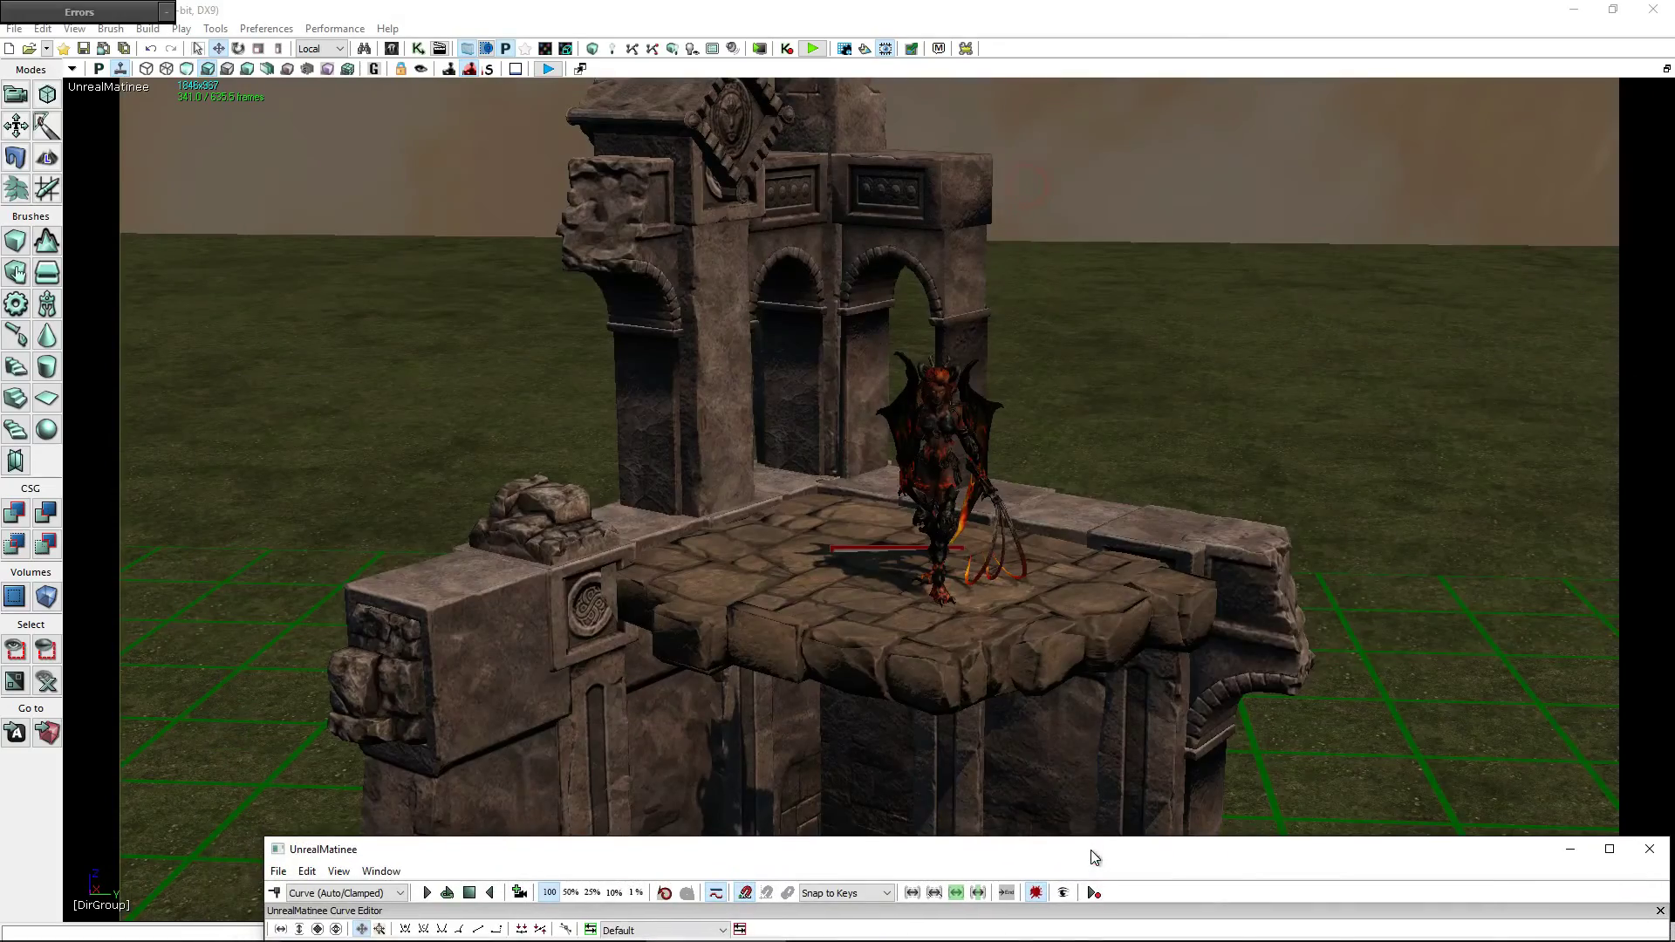
pyautogui.click(428, 895)
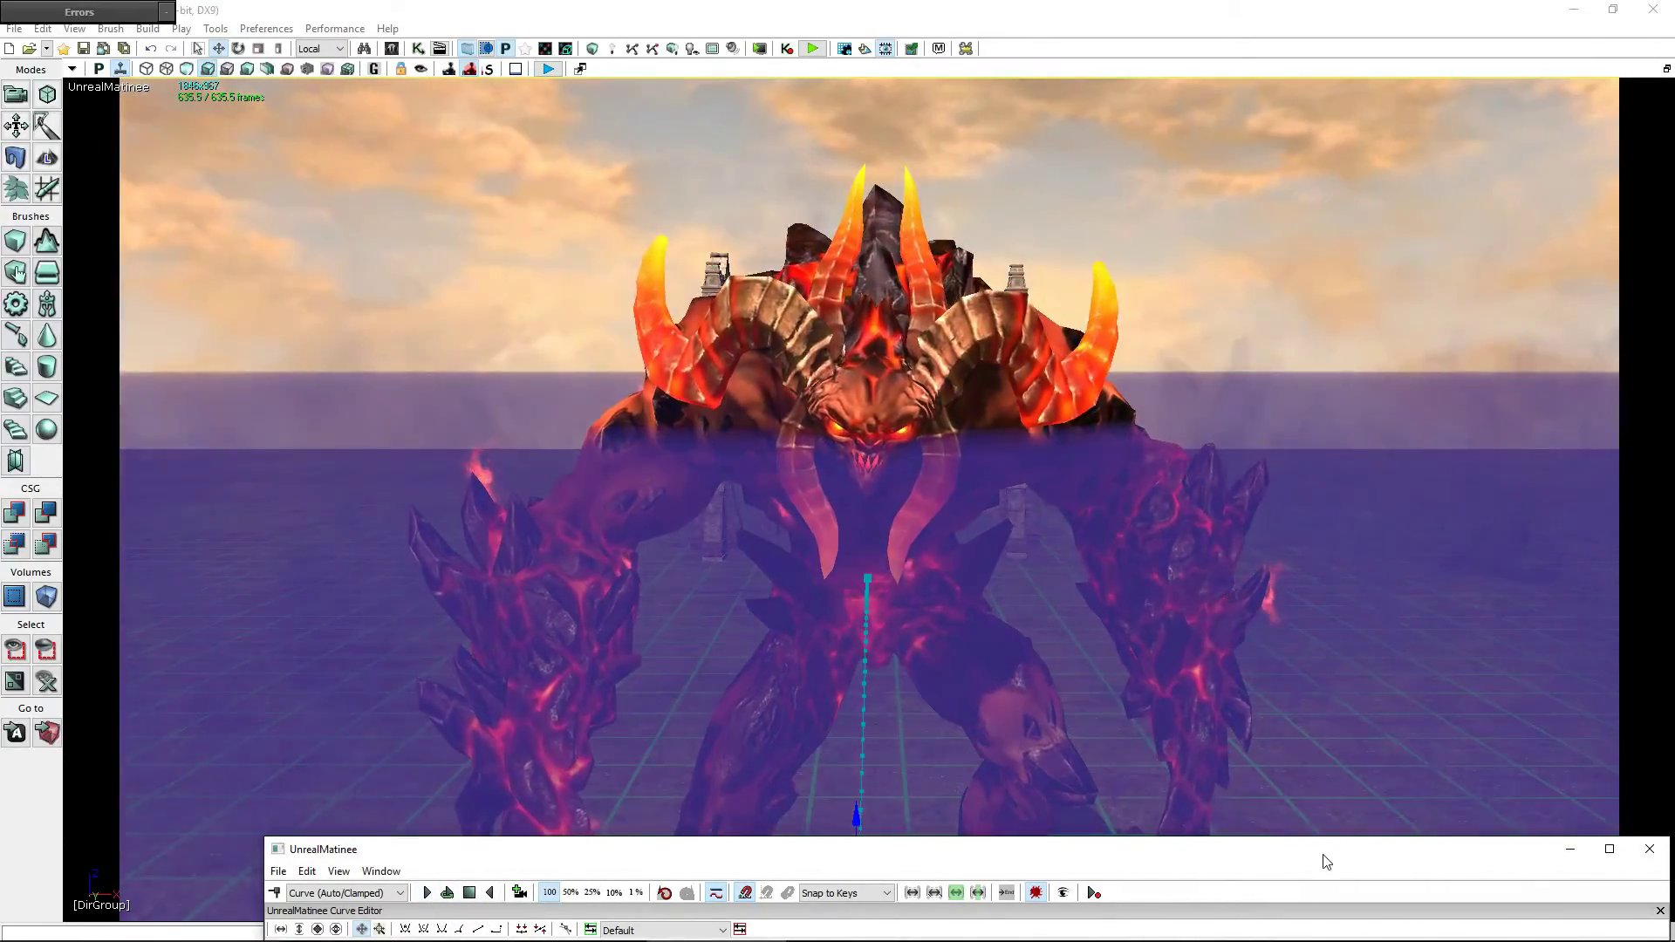
pyautogui.moveTo(1308, 849); pyautogui.dragTo(1217, 147)
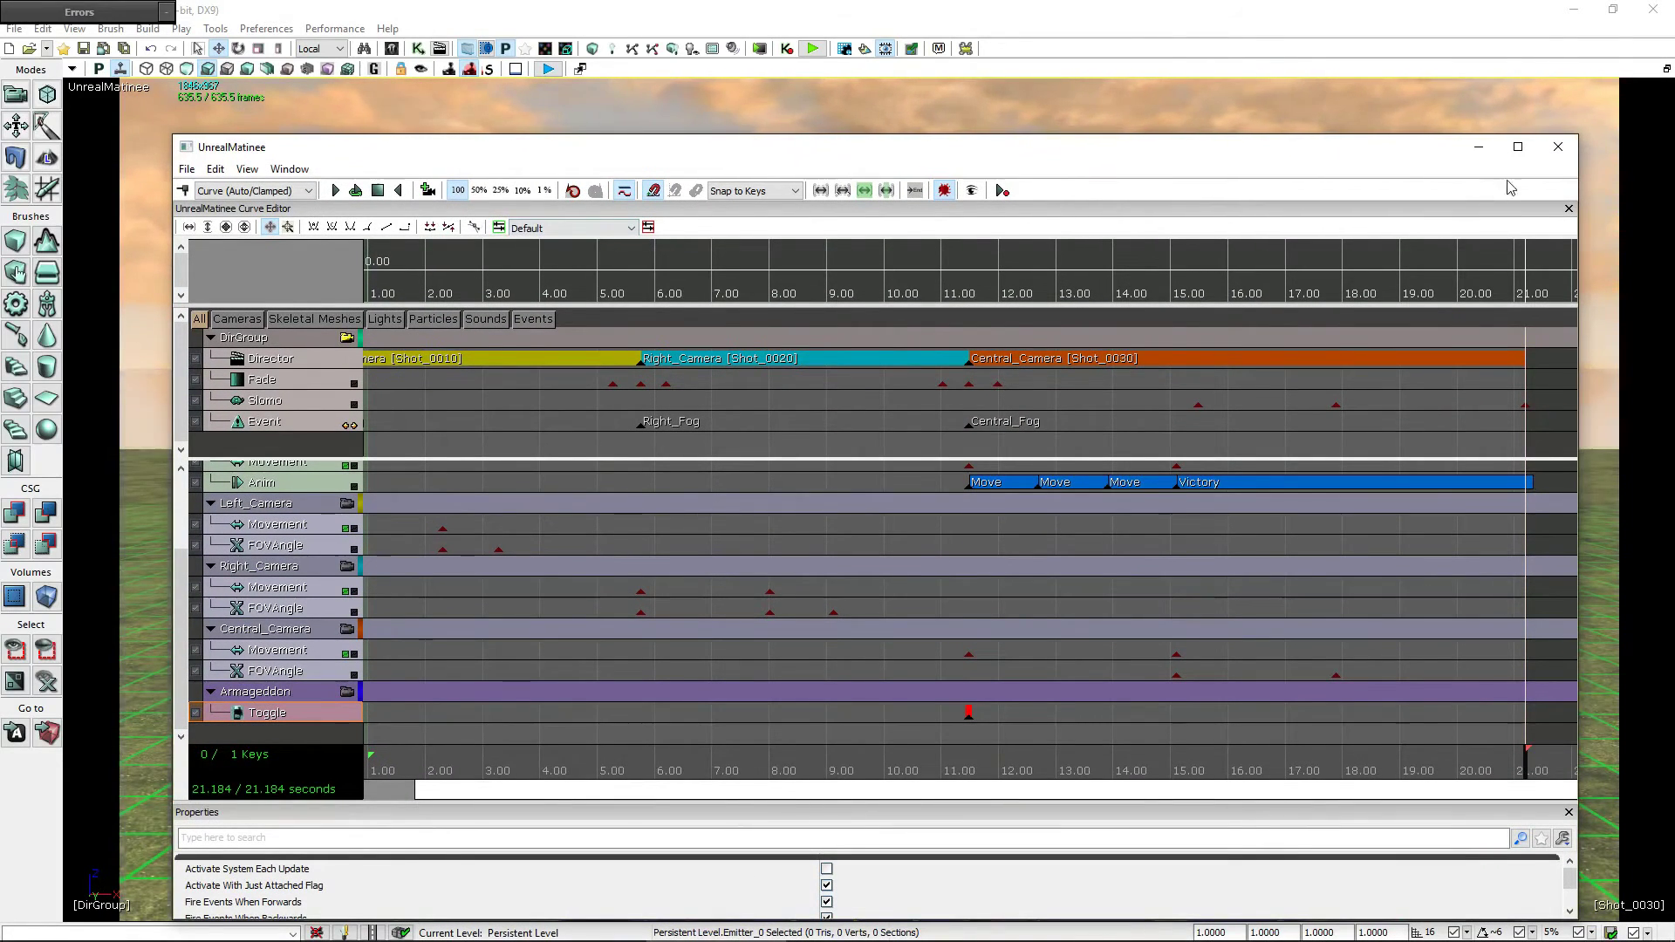
pyautogui.click(1563, 154)
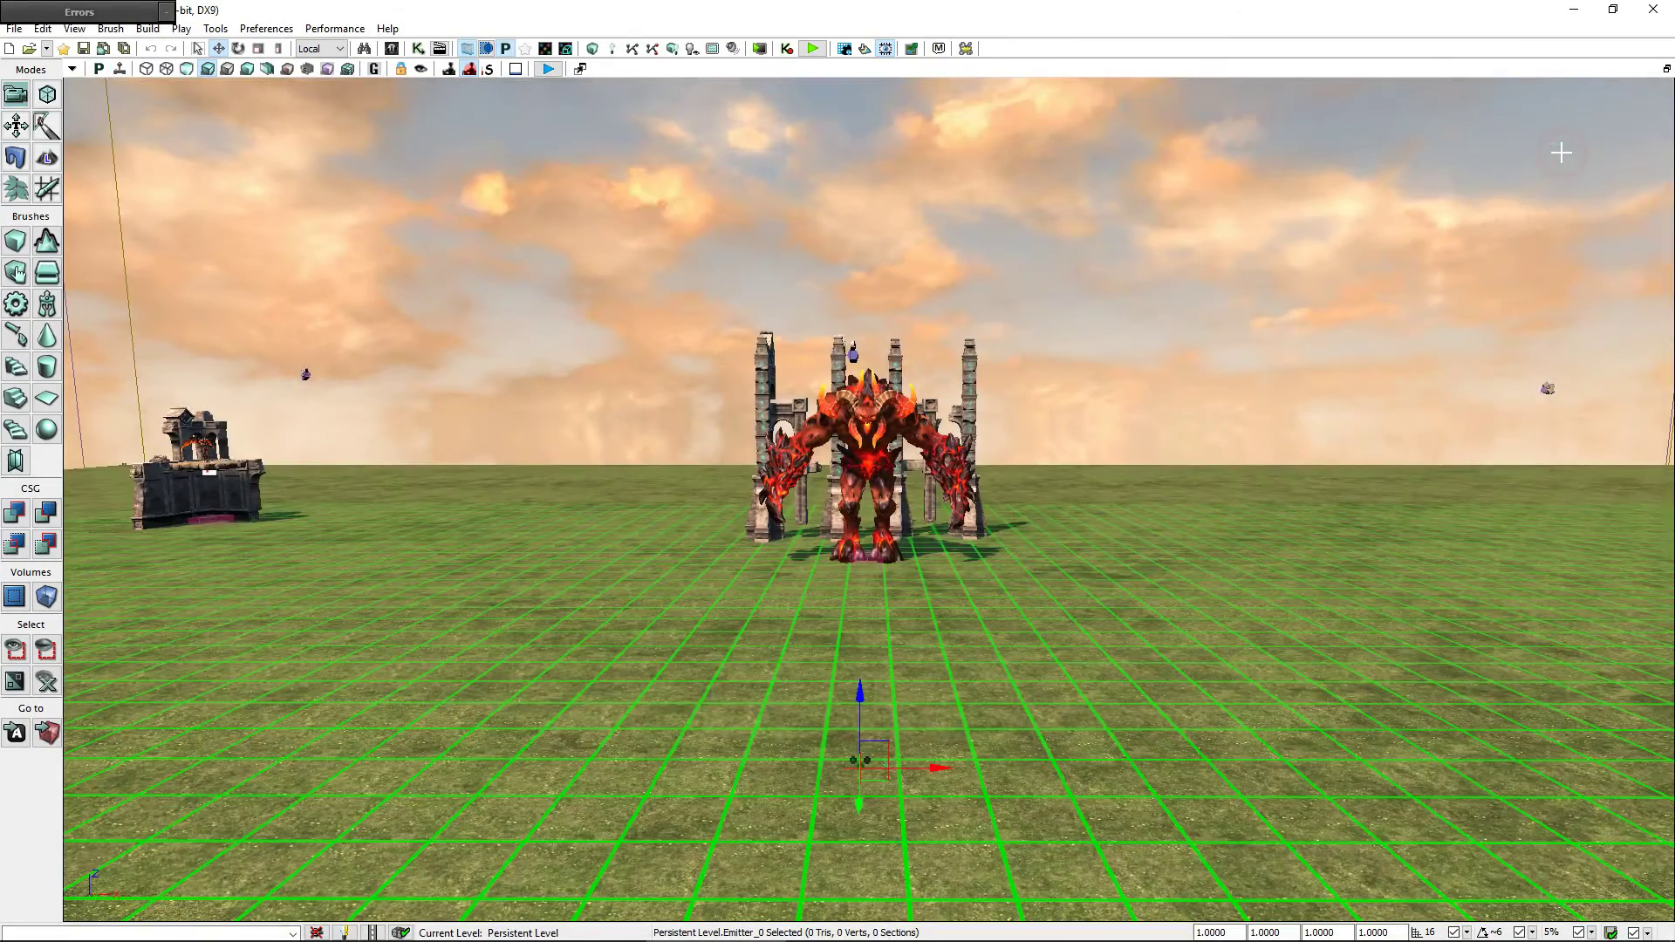
# - Save the map, then in Kismet give the first Reveal Fog of War radius 10, targeting Player 1
pyautogui.click(87, 48)
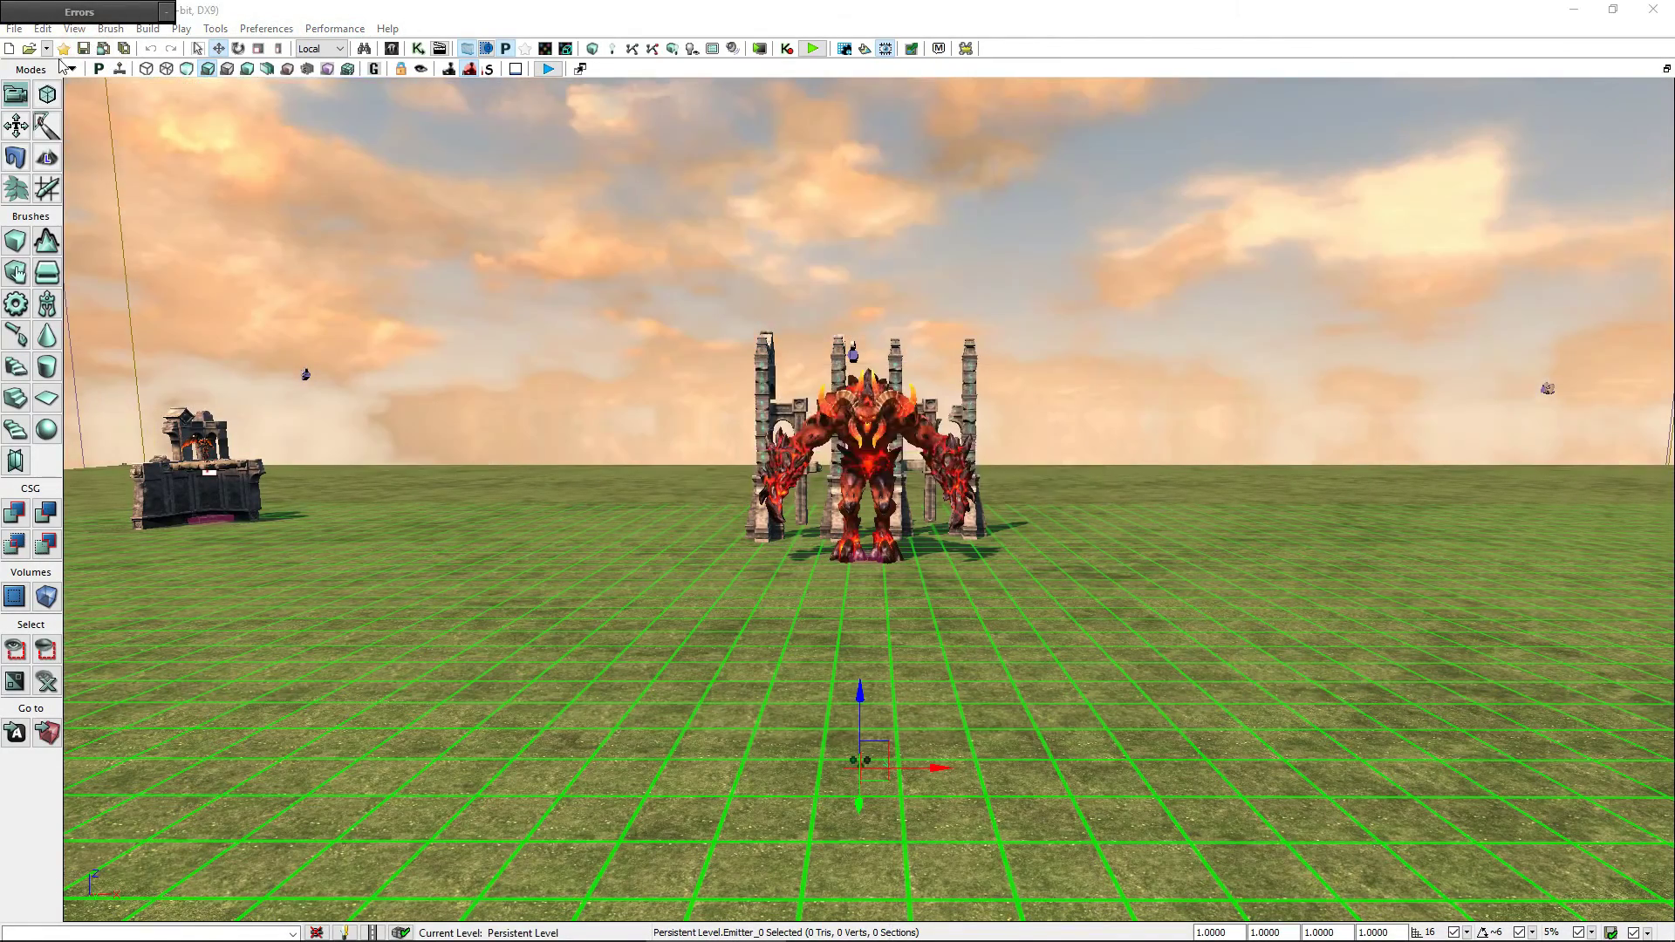
pyautogui.click(418, 48)
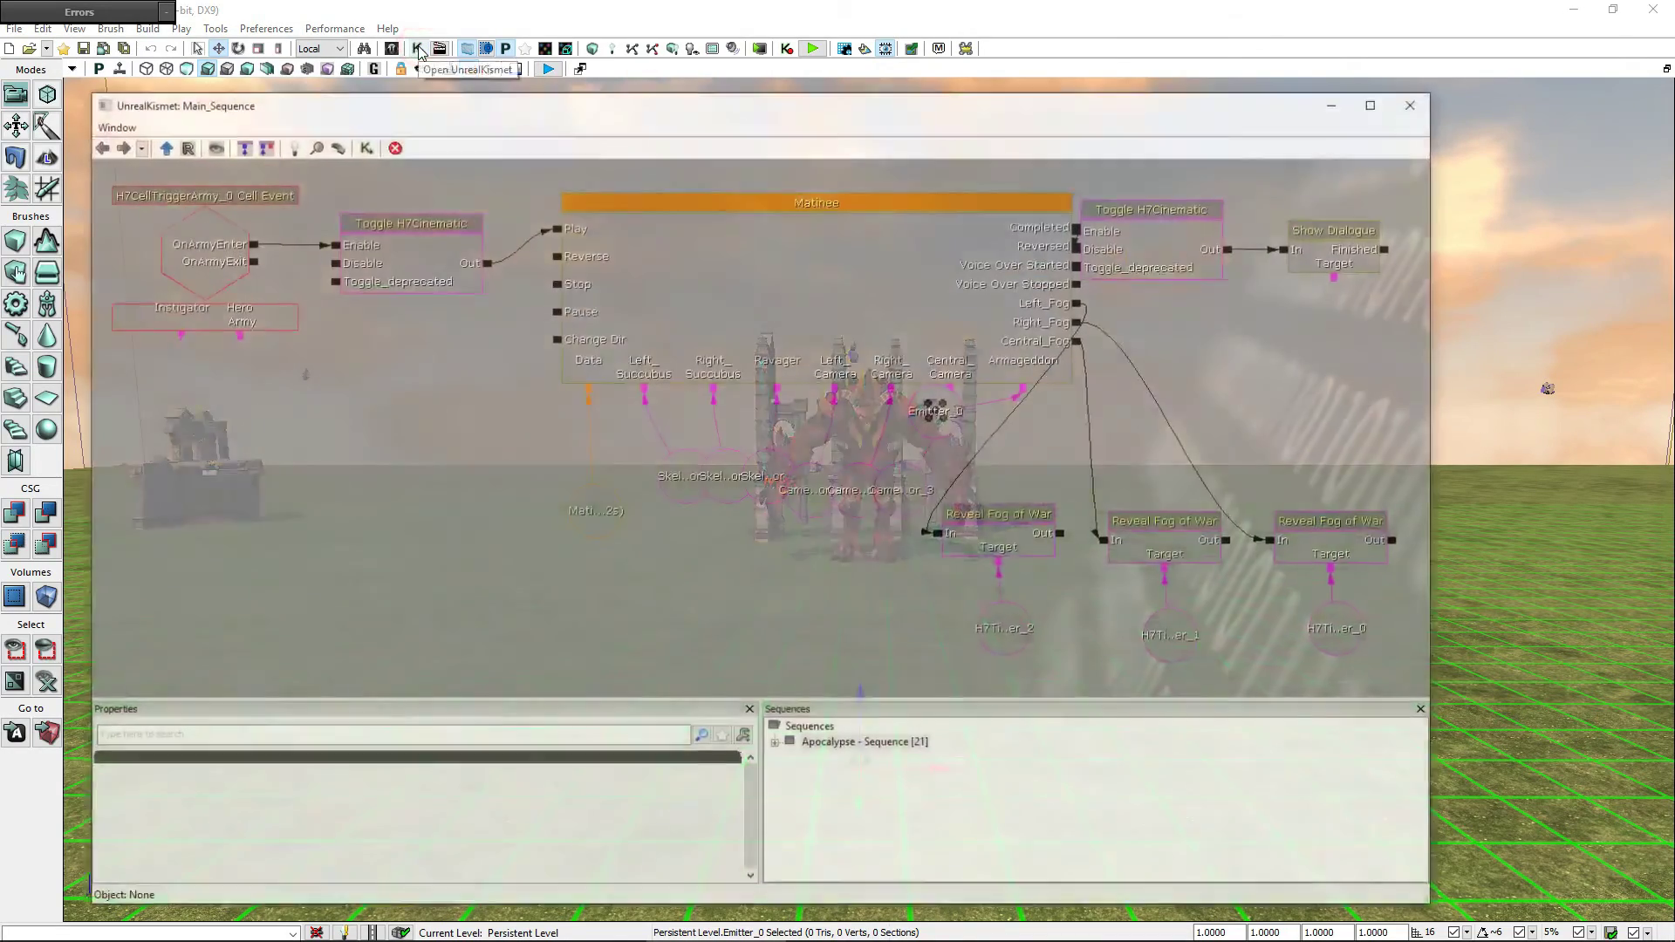
pyautogui.click(1010, 517)
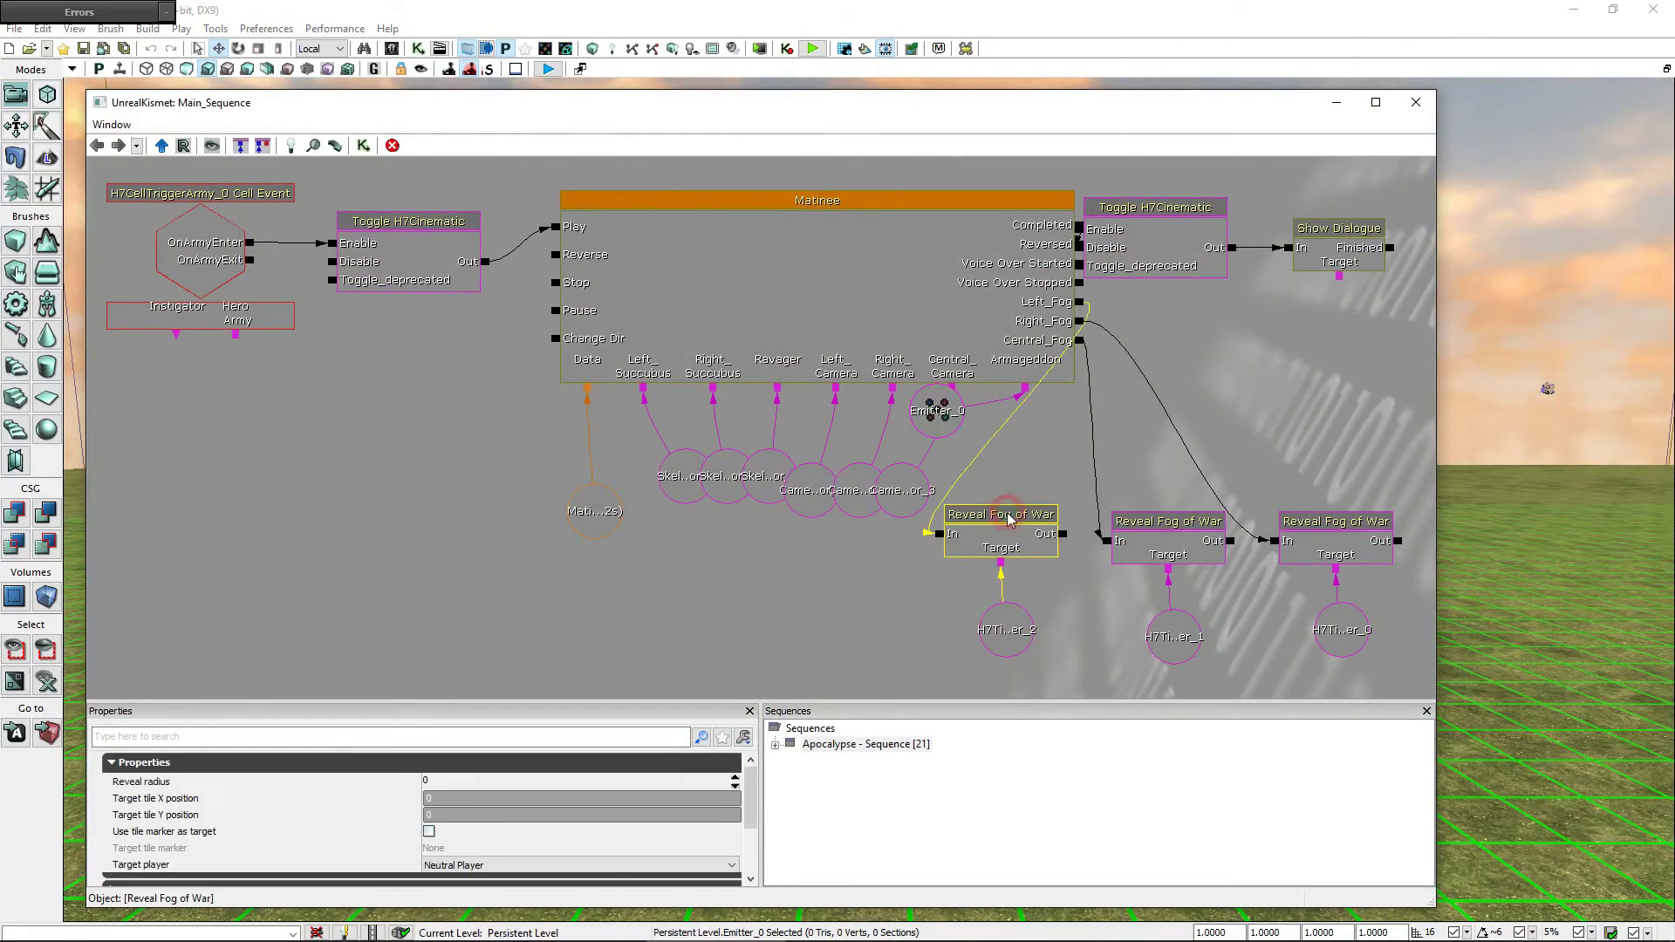
pyautogui.click(430, 783)
pyautogui.write('10')
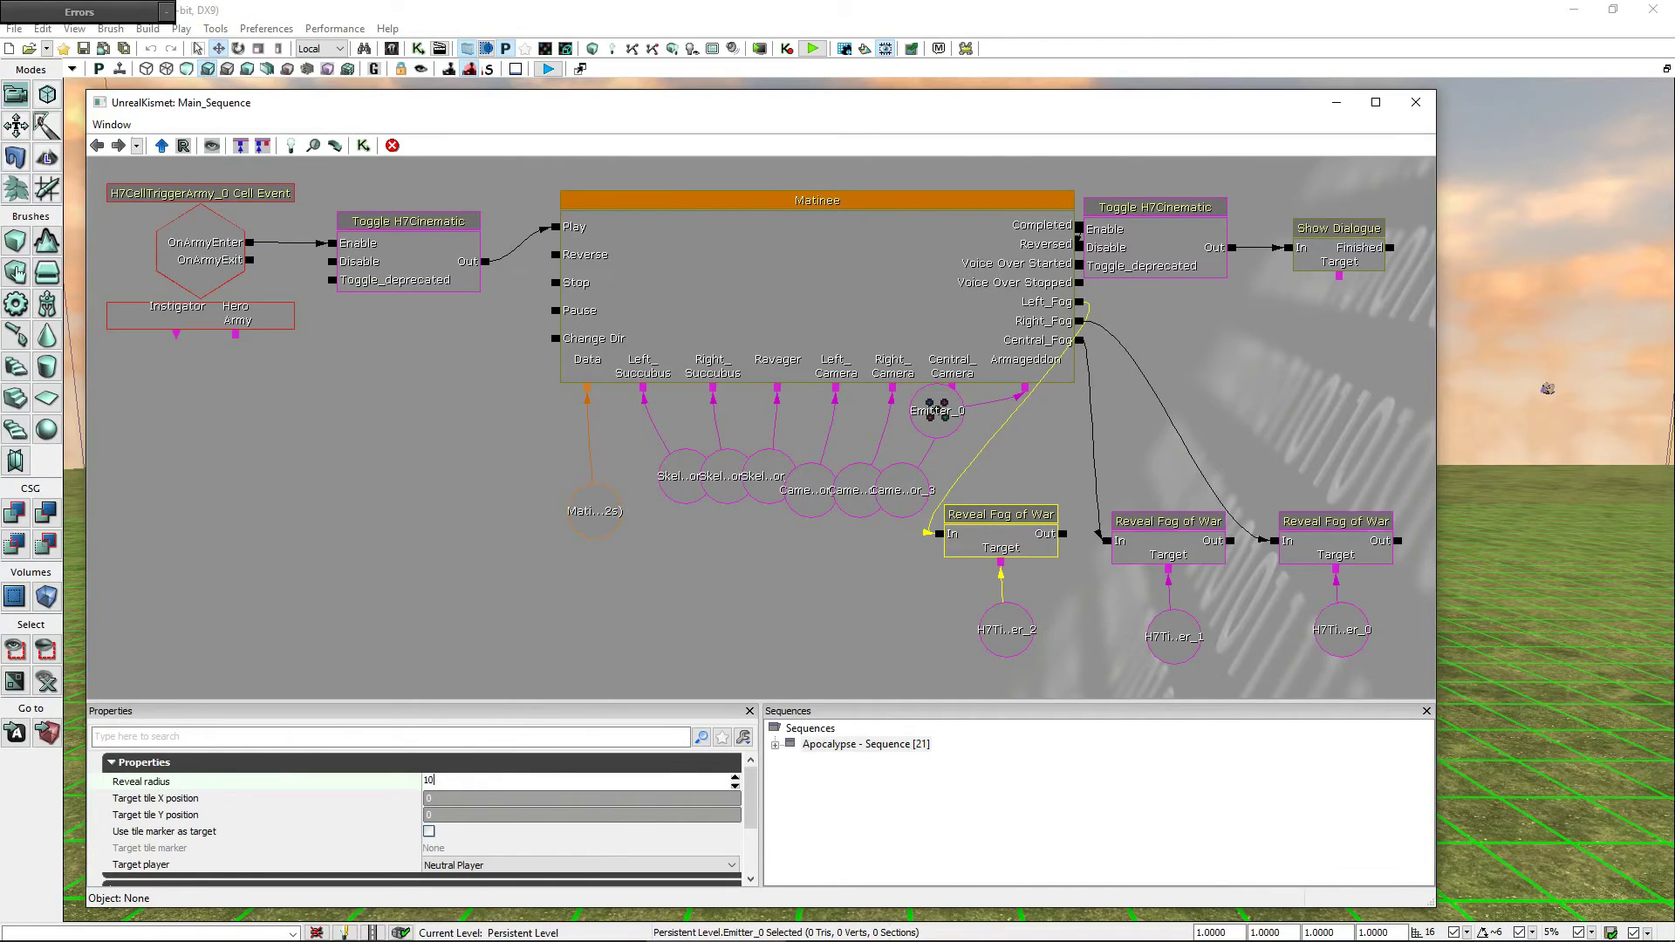
pyautogui.click(502, 866)
pyautogui.click(495, 761)
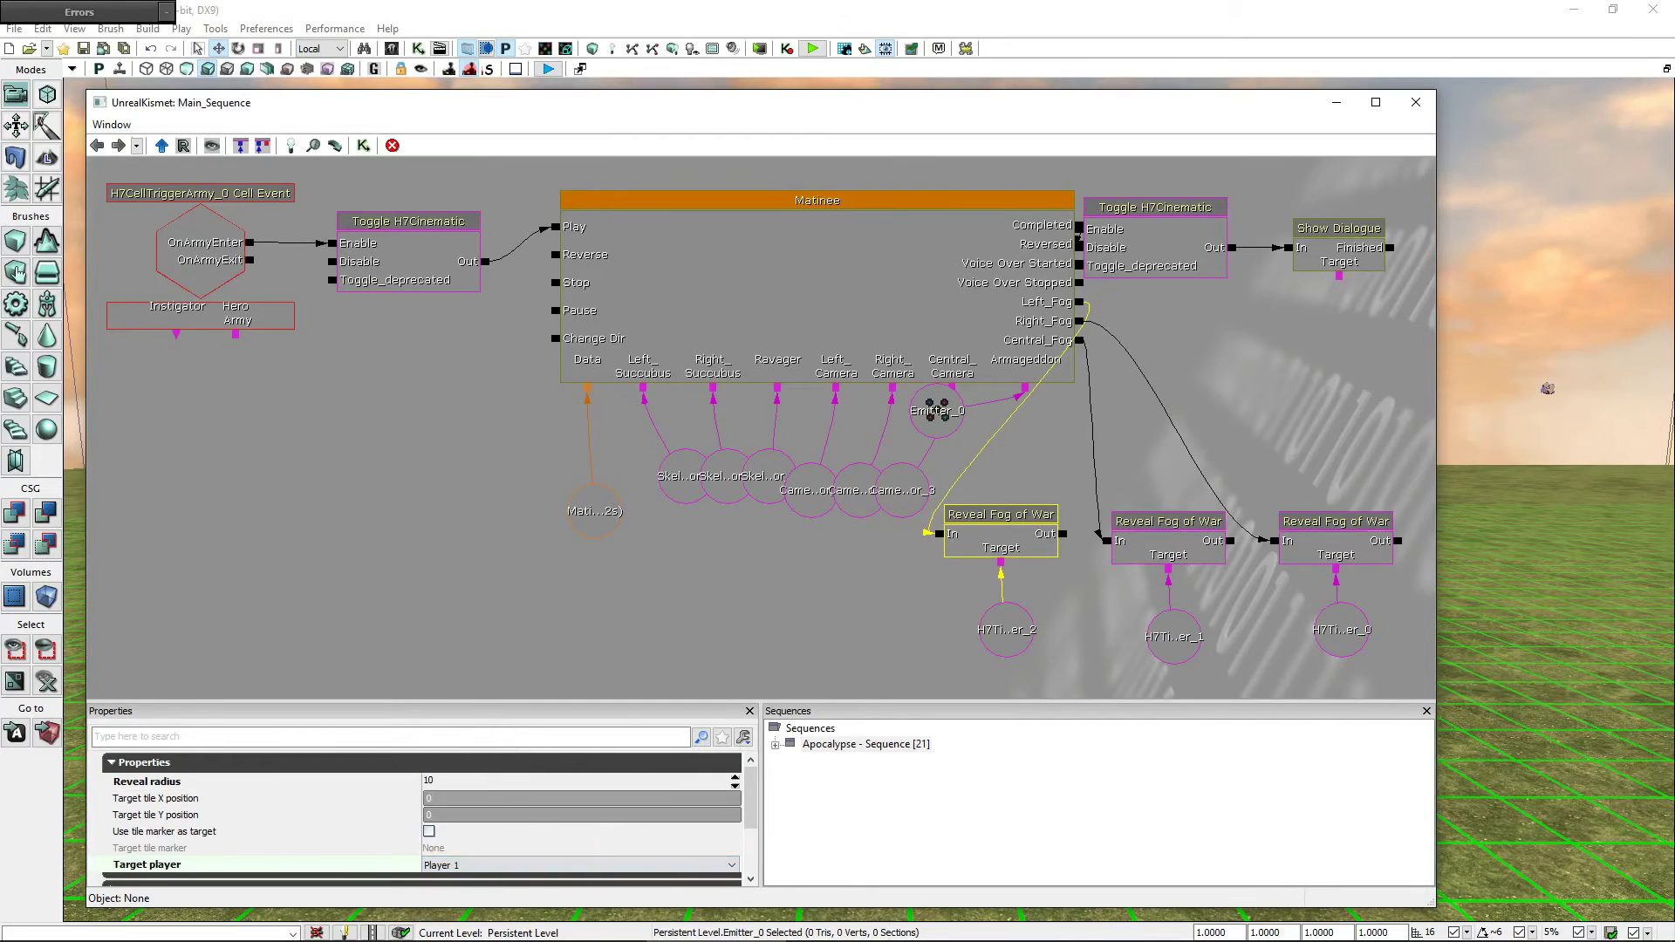
# - Set the middle and rightmost Reveal Fog of War actions to radii 30 and 10, both for Player 1
pyautogui.click(1168, 523)
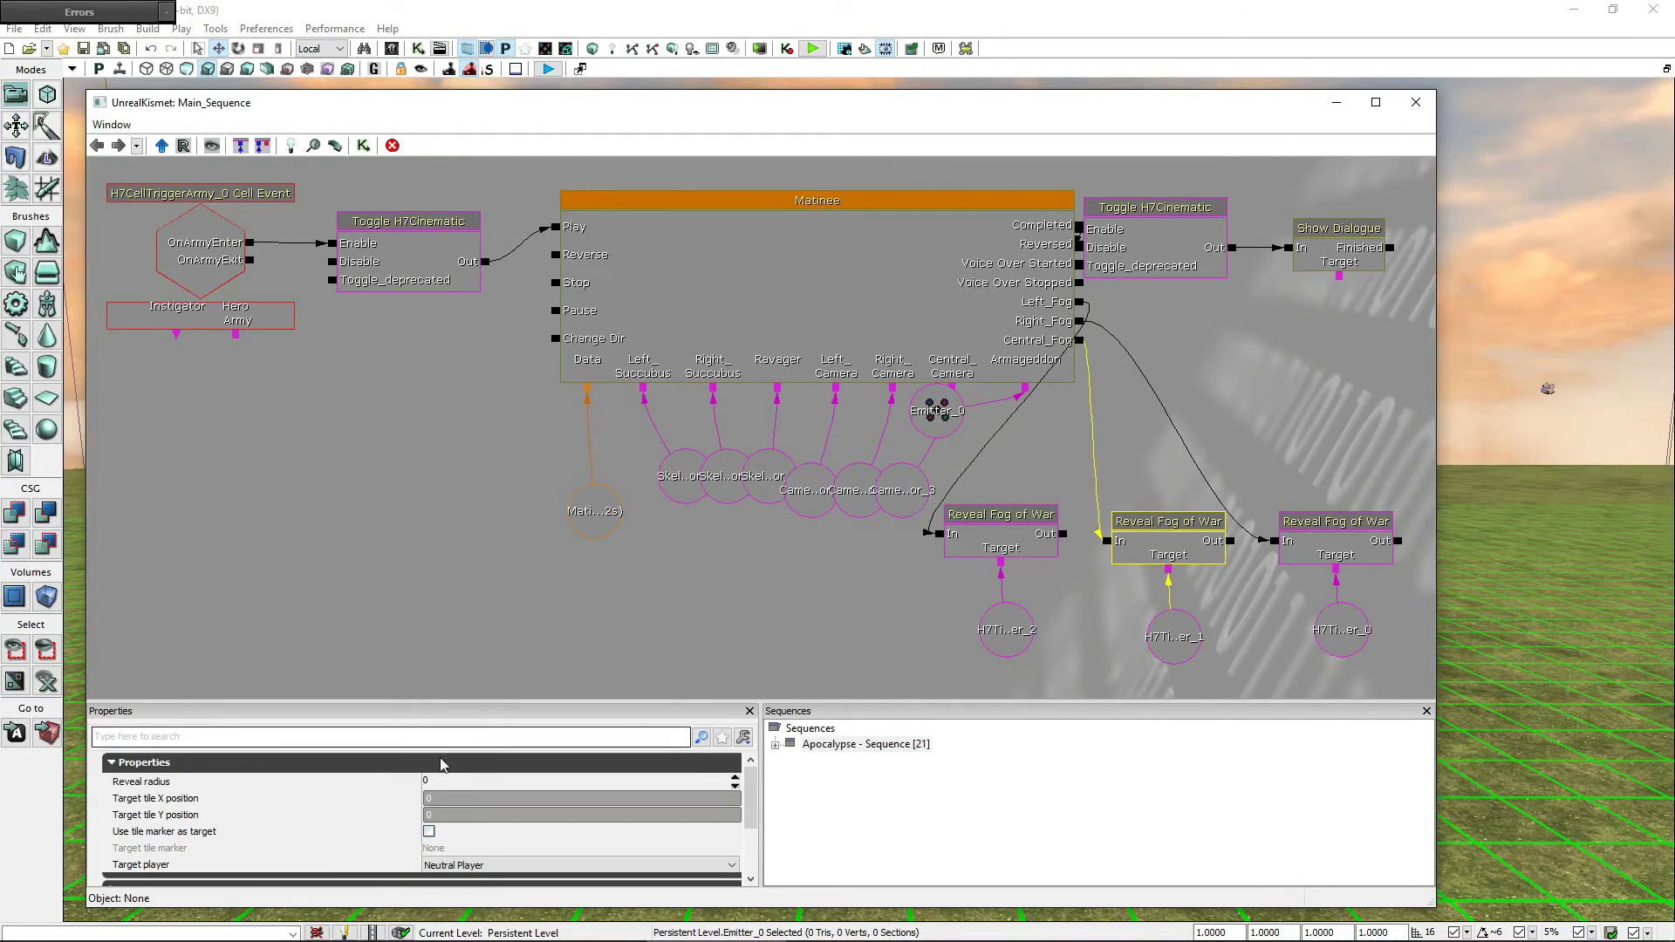
pyautogui.click(441, 781)
pyautogui.write('30')
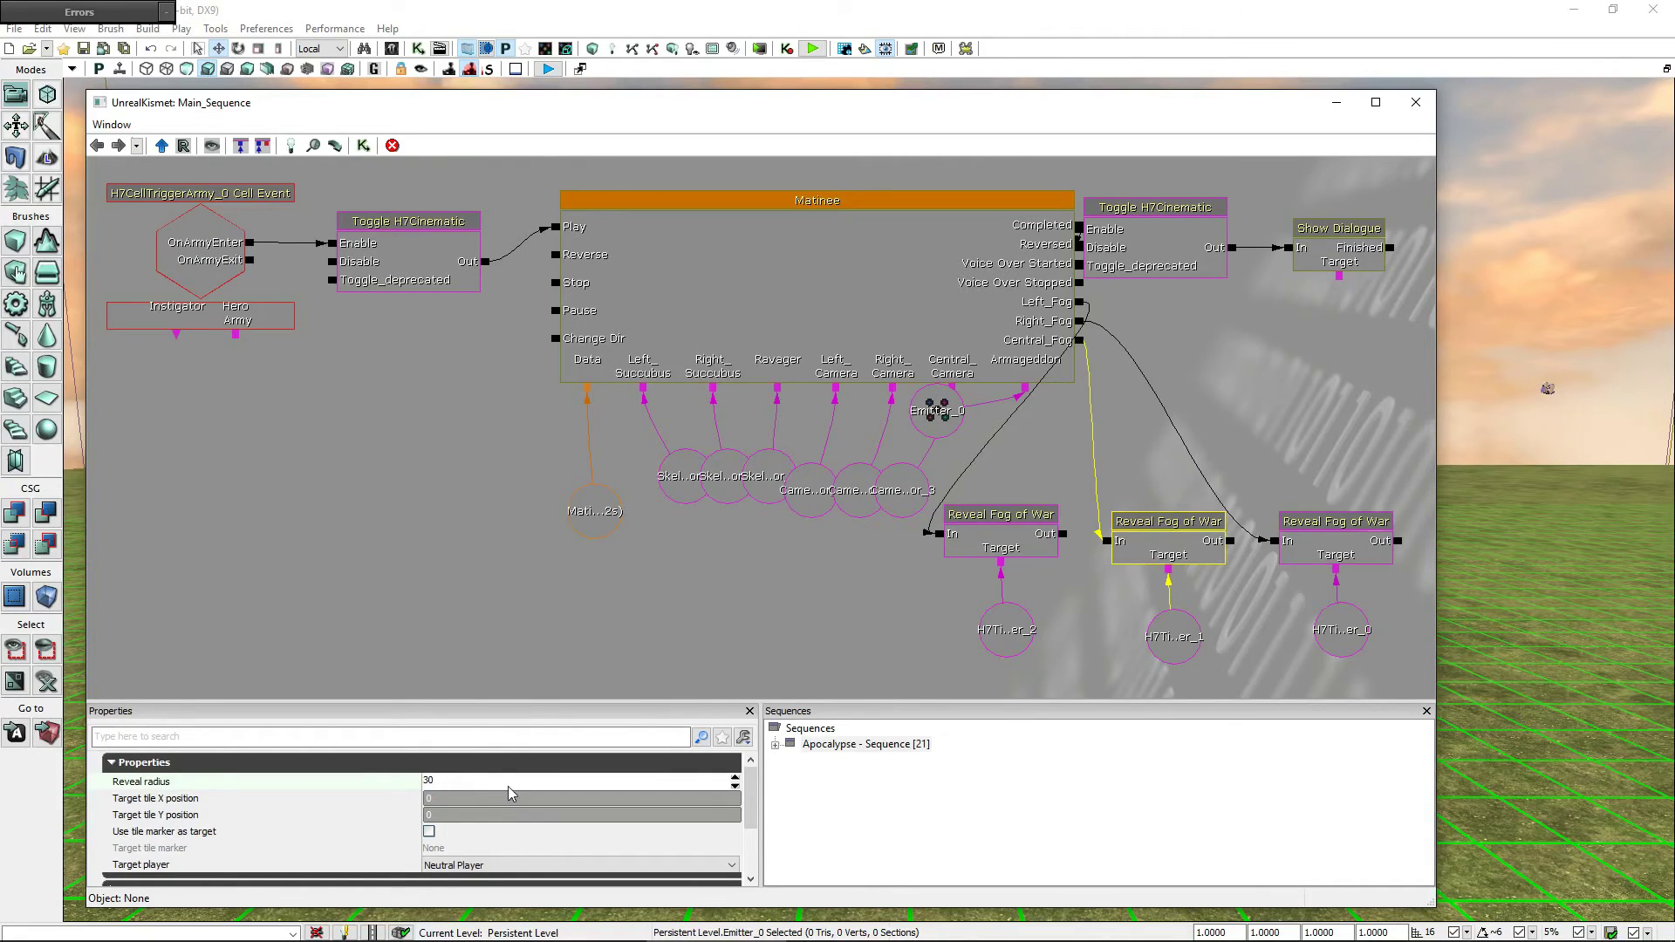
pyautogui.click(479, 866)
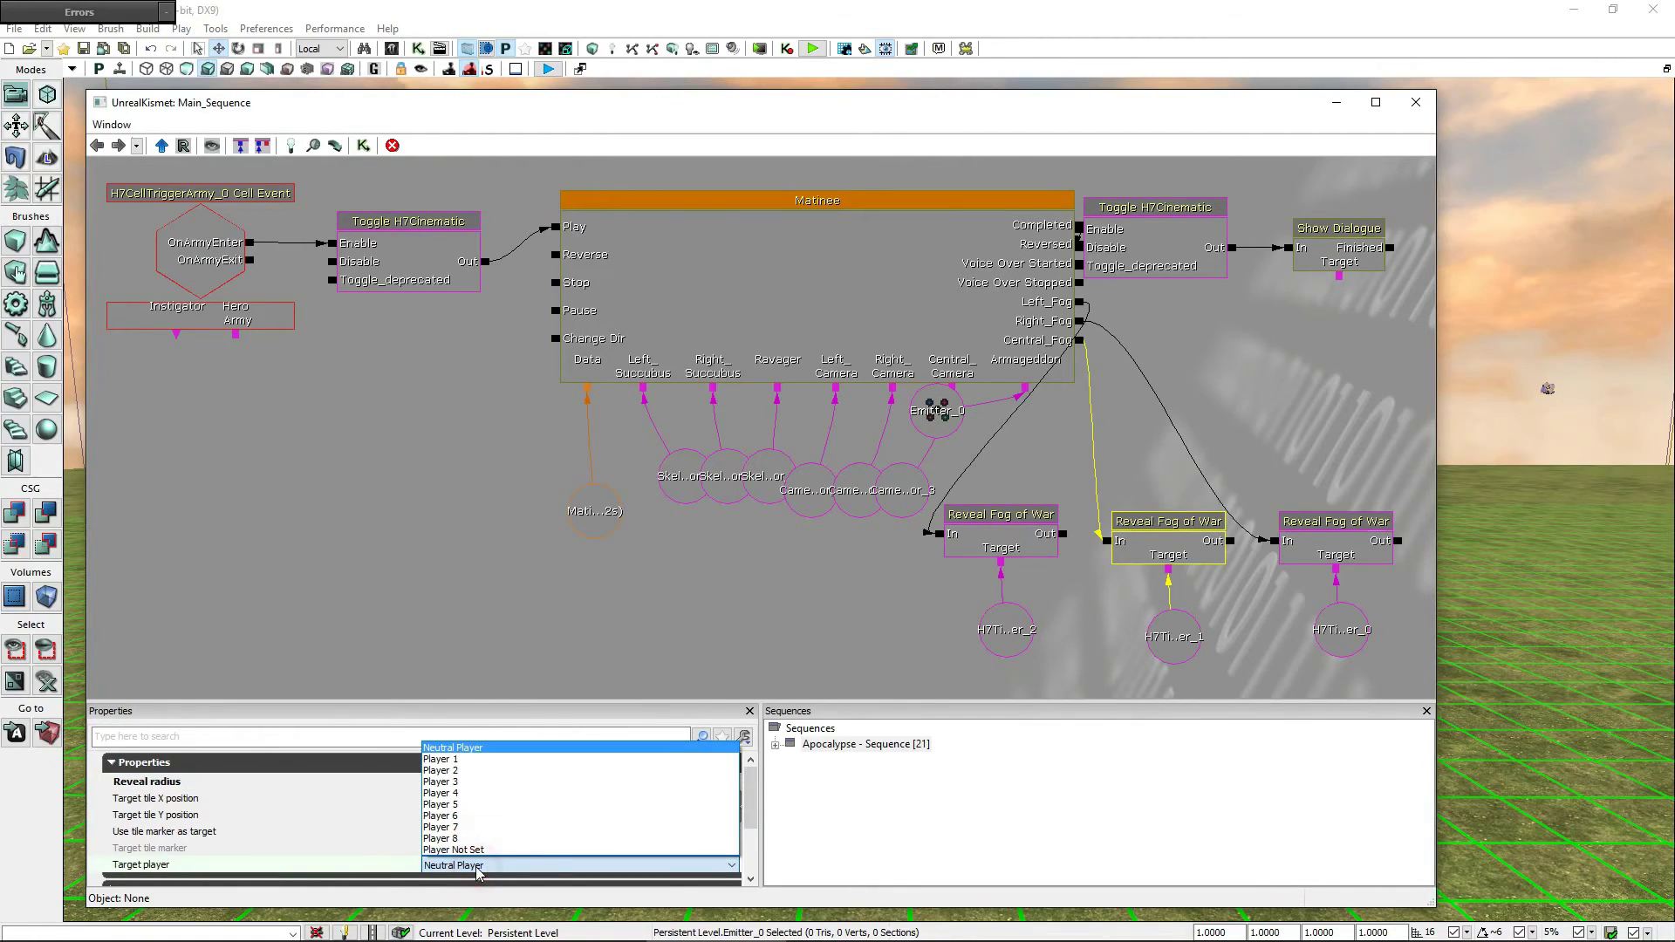
pyautogui.click(487, 760)
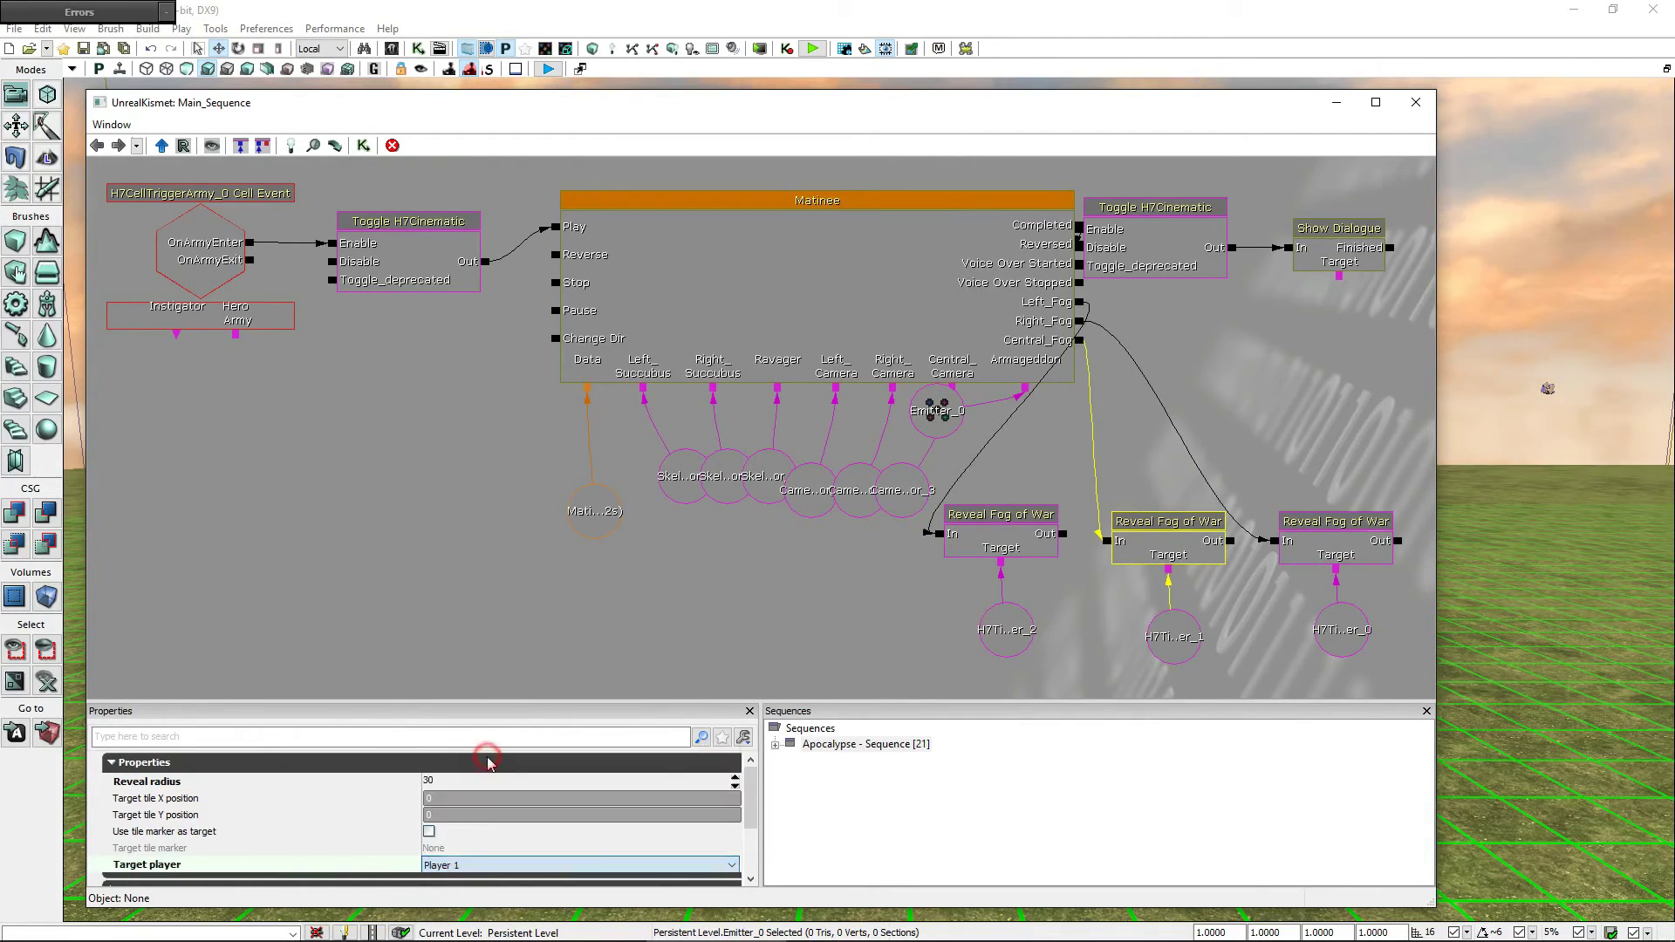
pyautogui.click(1335, 522)
pyautogui.click(443, 783)
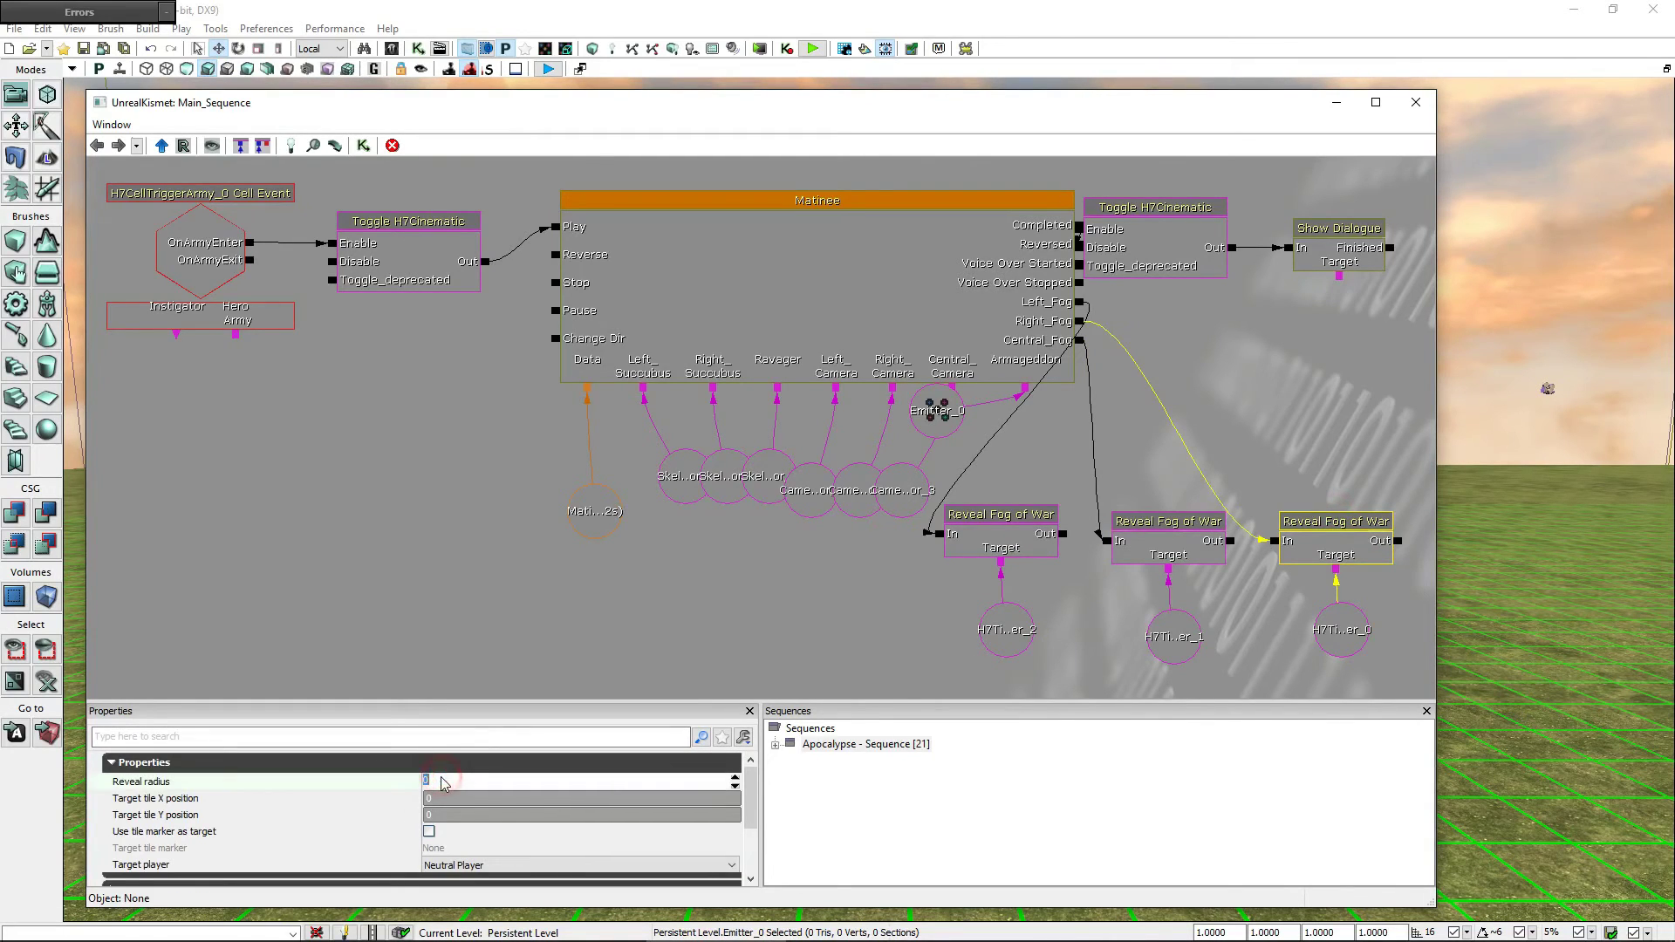
pyautogui.write('10')
pyautogui.click(471, 864)
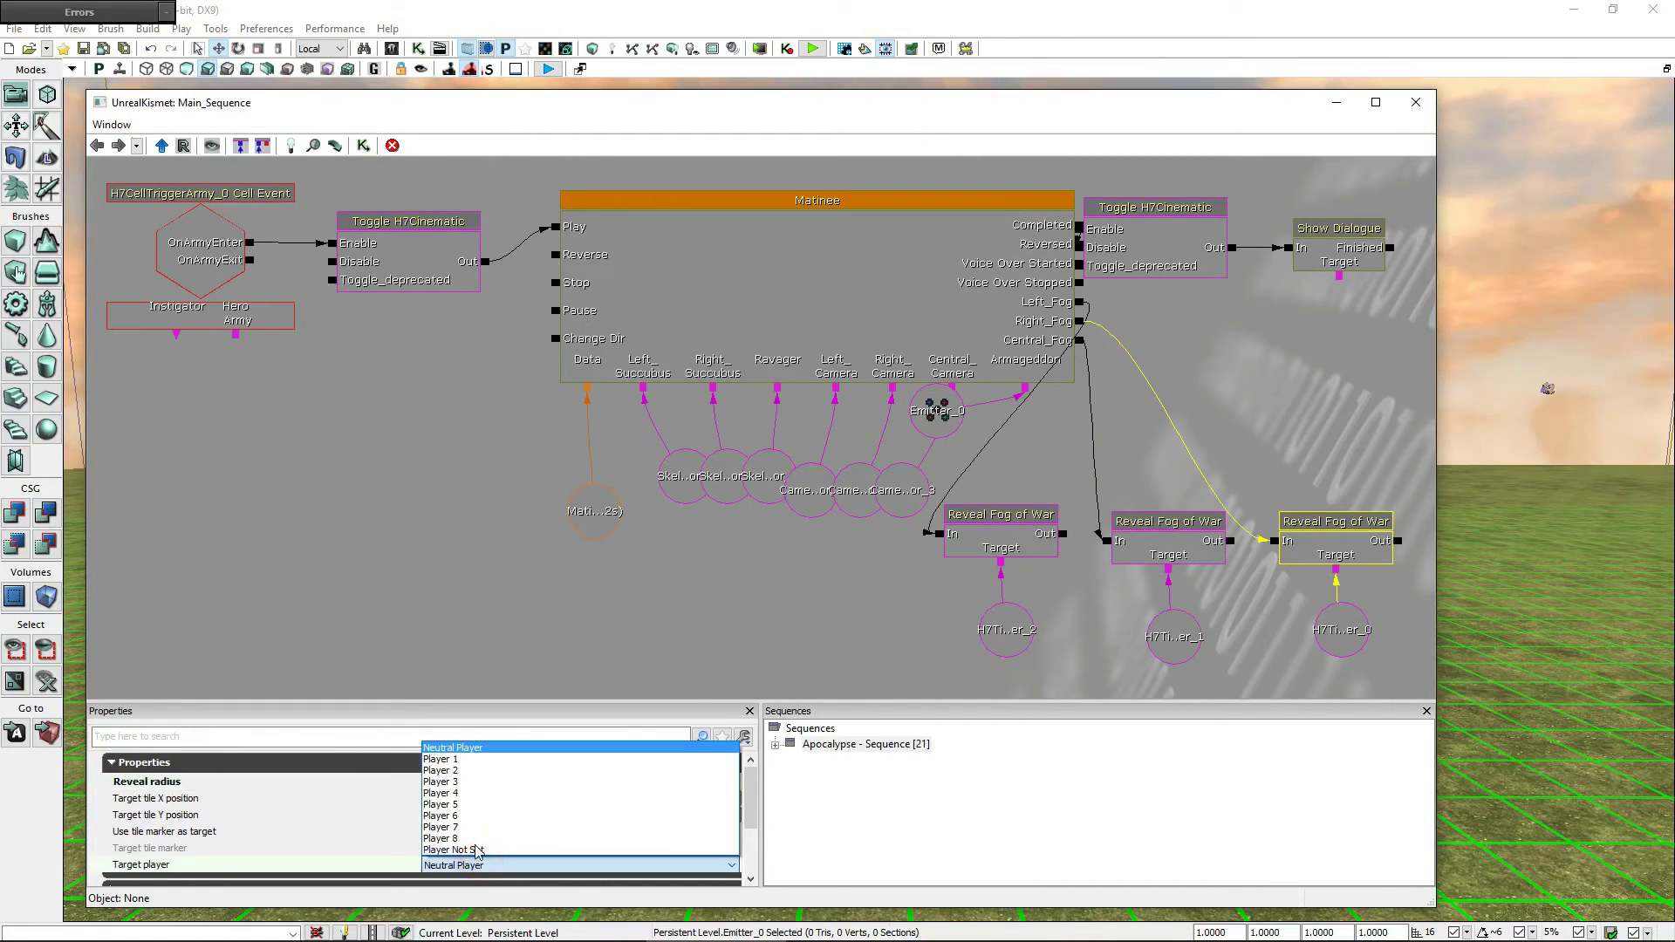
pyautogui.click(480, 762)
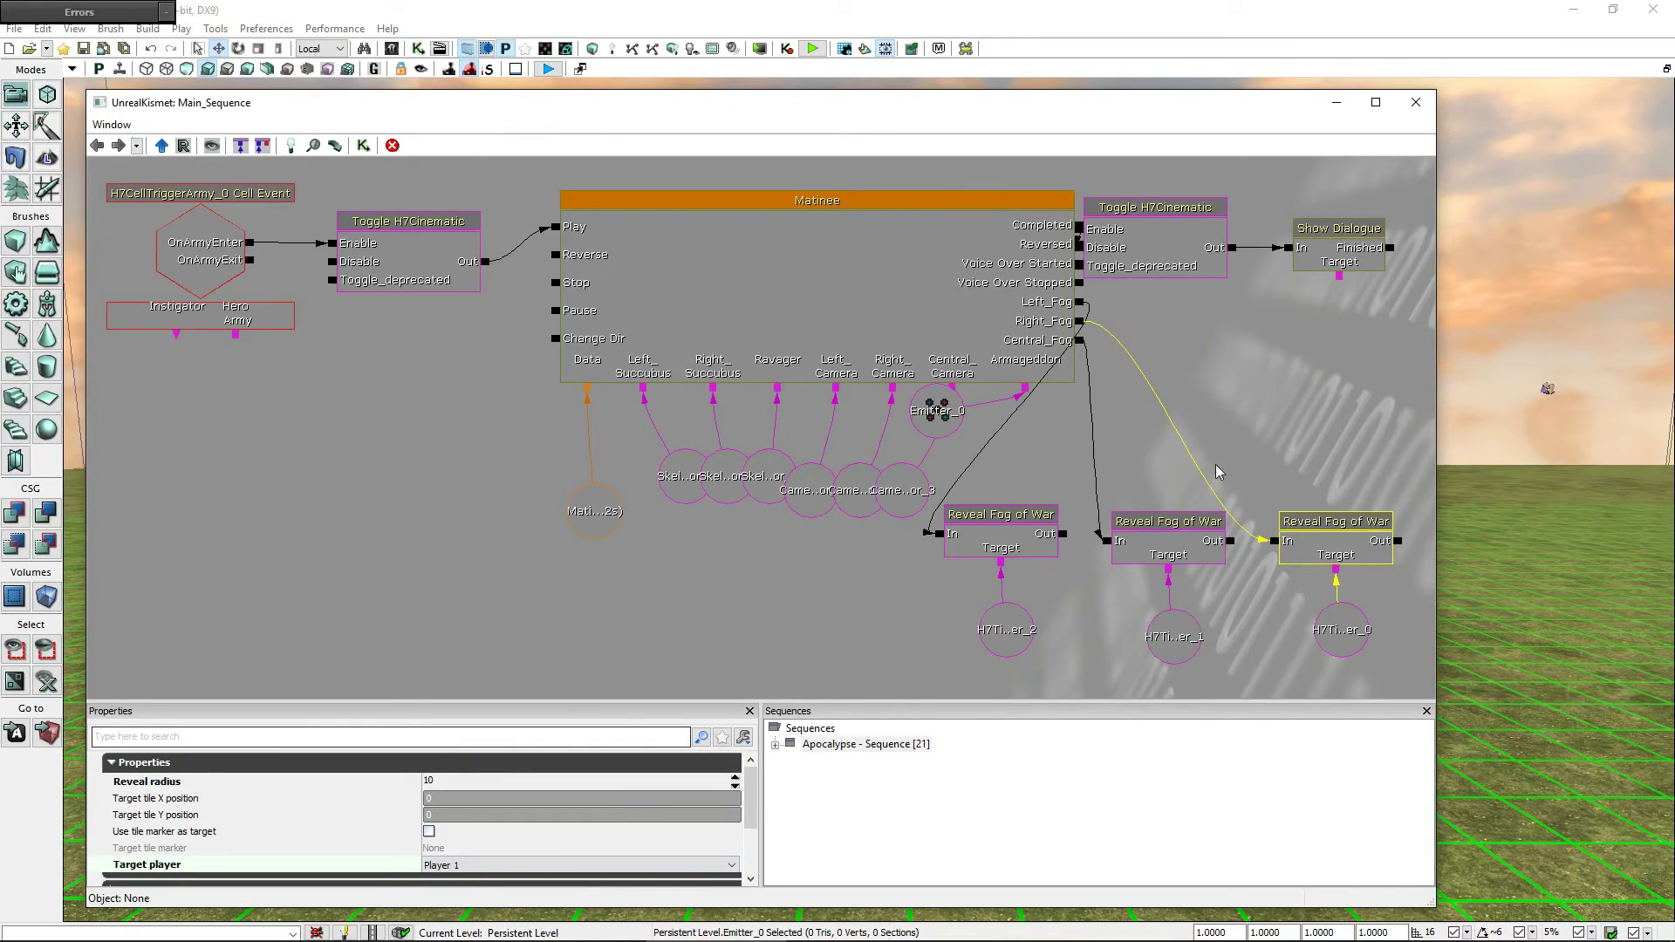
# - Set Show Dialogue to NAR - Narration, assign A_Aali as narrator, and add one Lines entry
pyautogui.moveTo(1340, 228); pyautogui.dragTo(1333, 228)
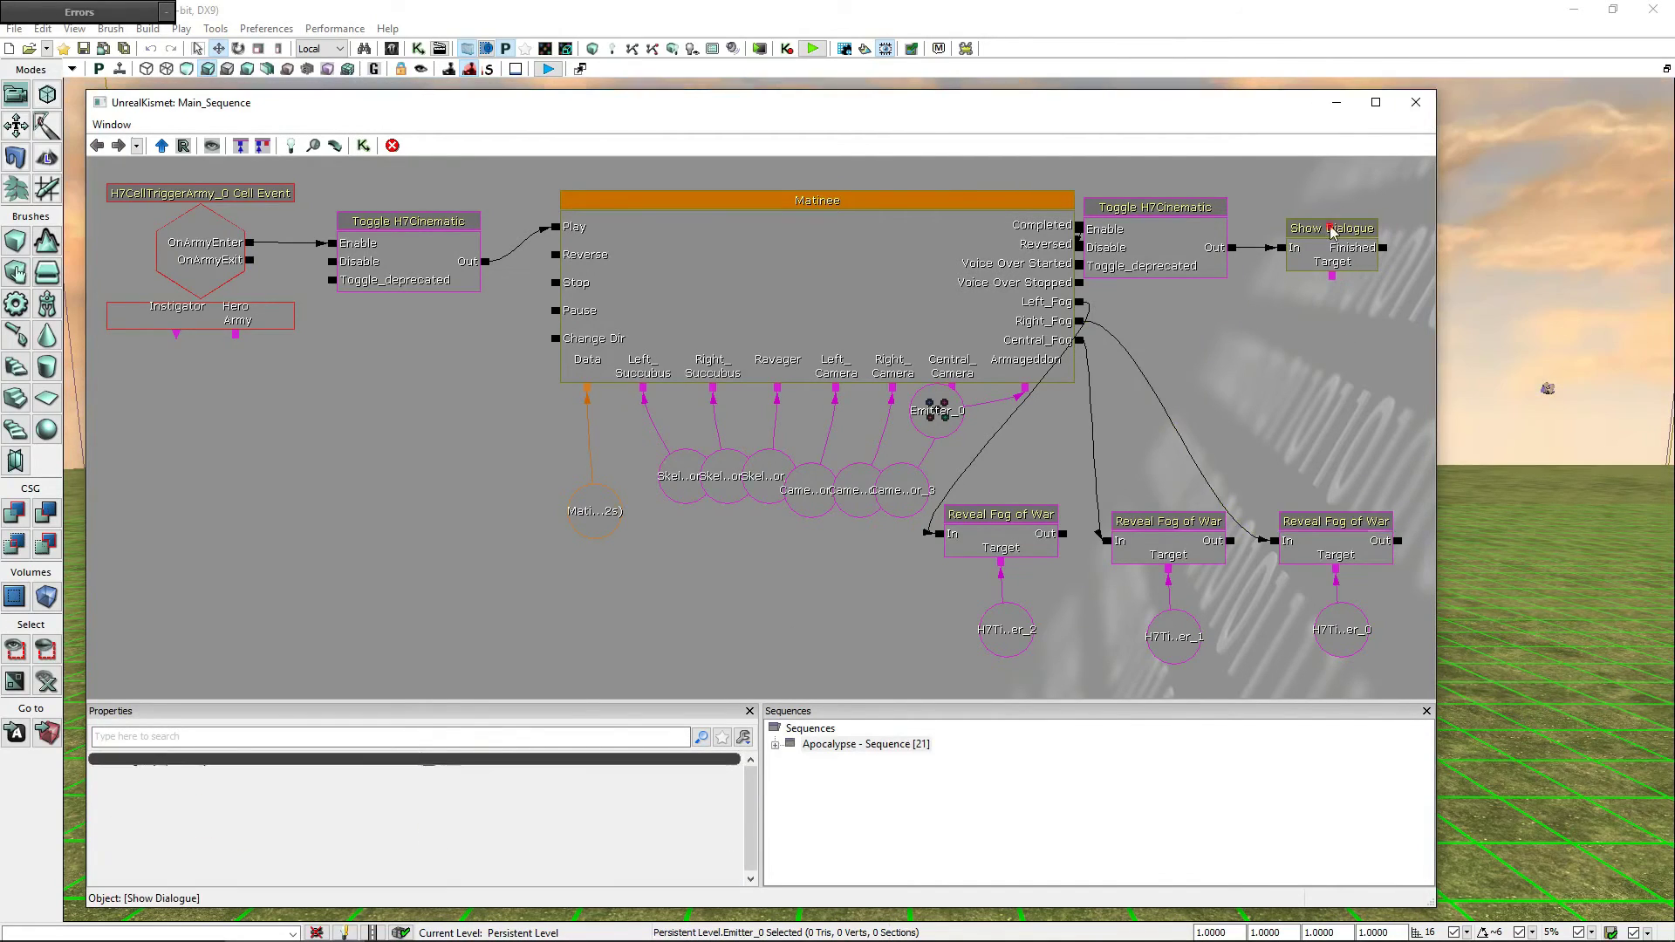
pyautogui.click(546, 798)
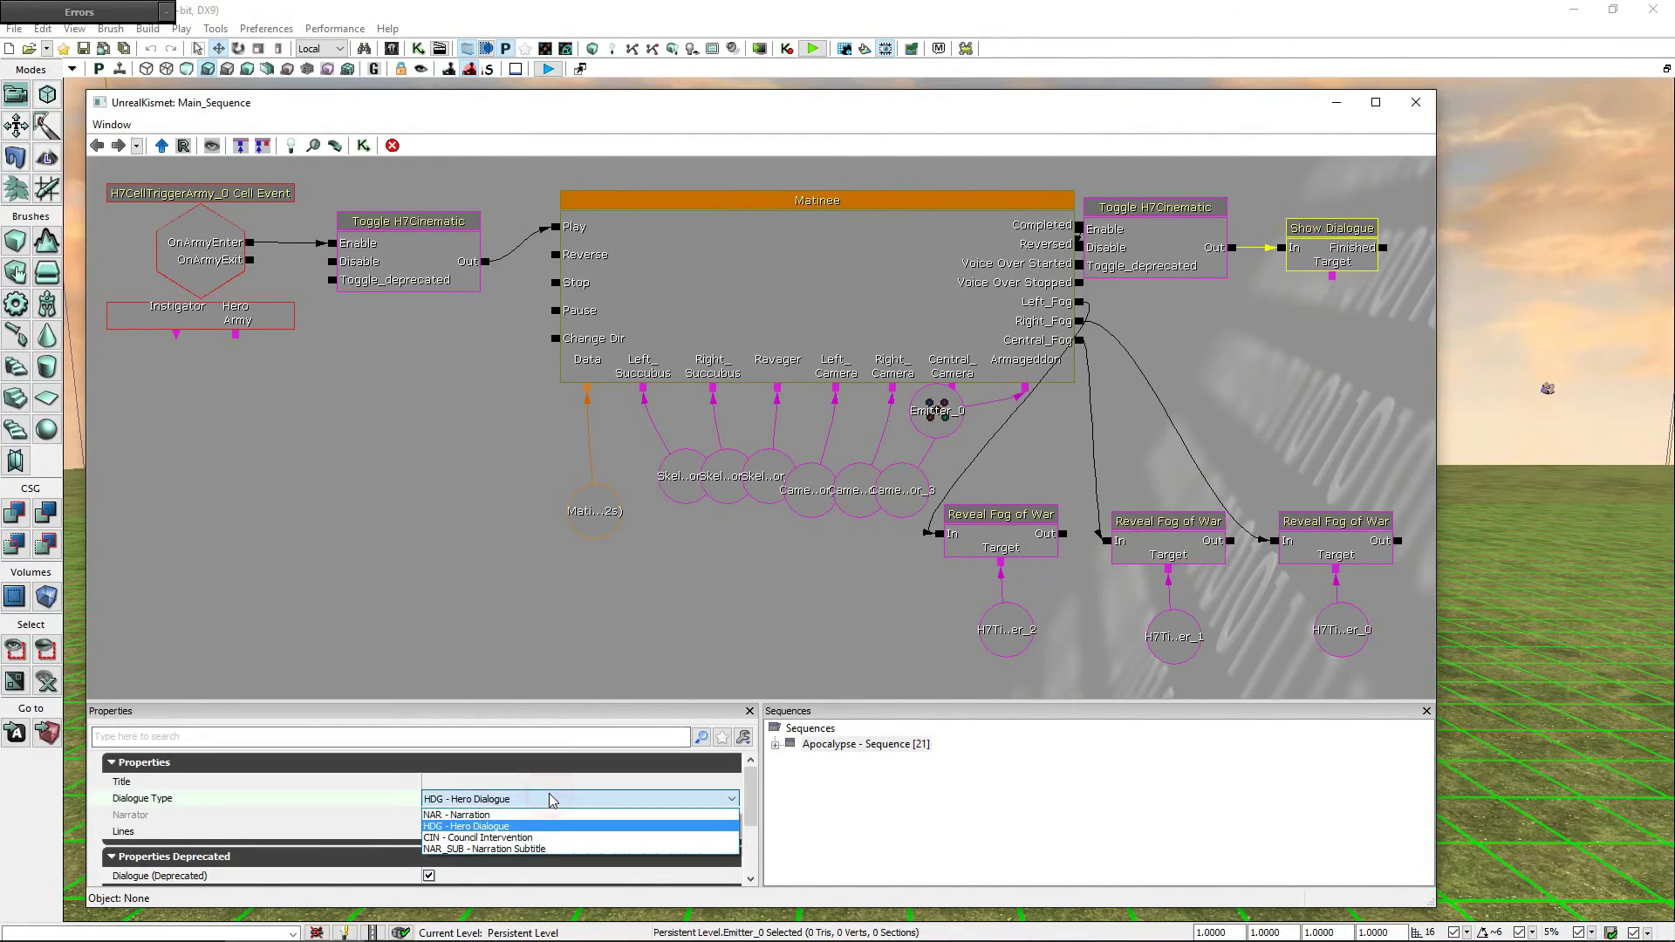
pyautogui.click(509, 818)
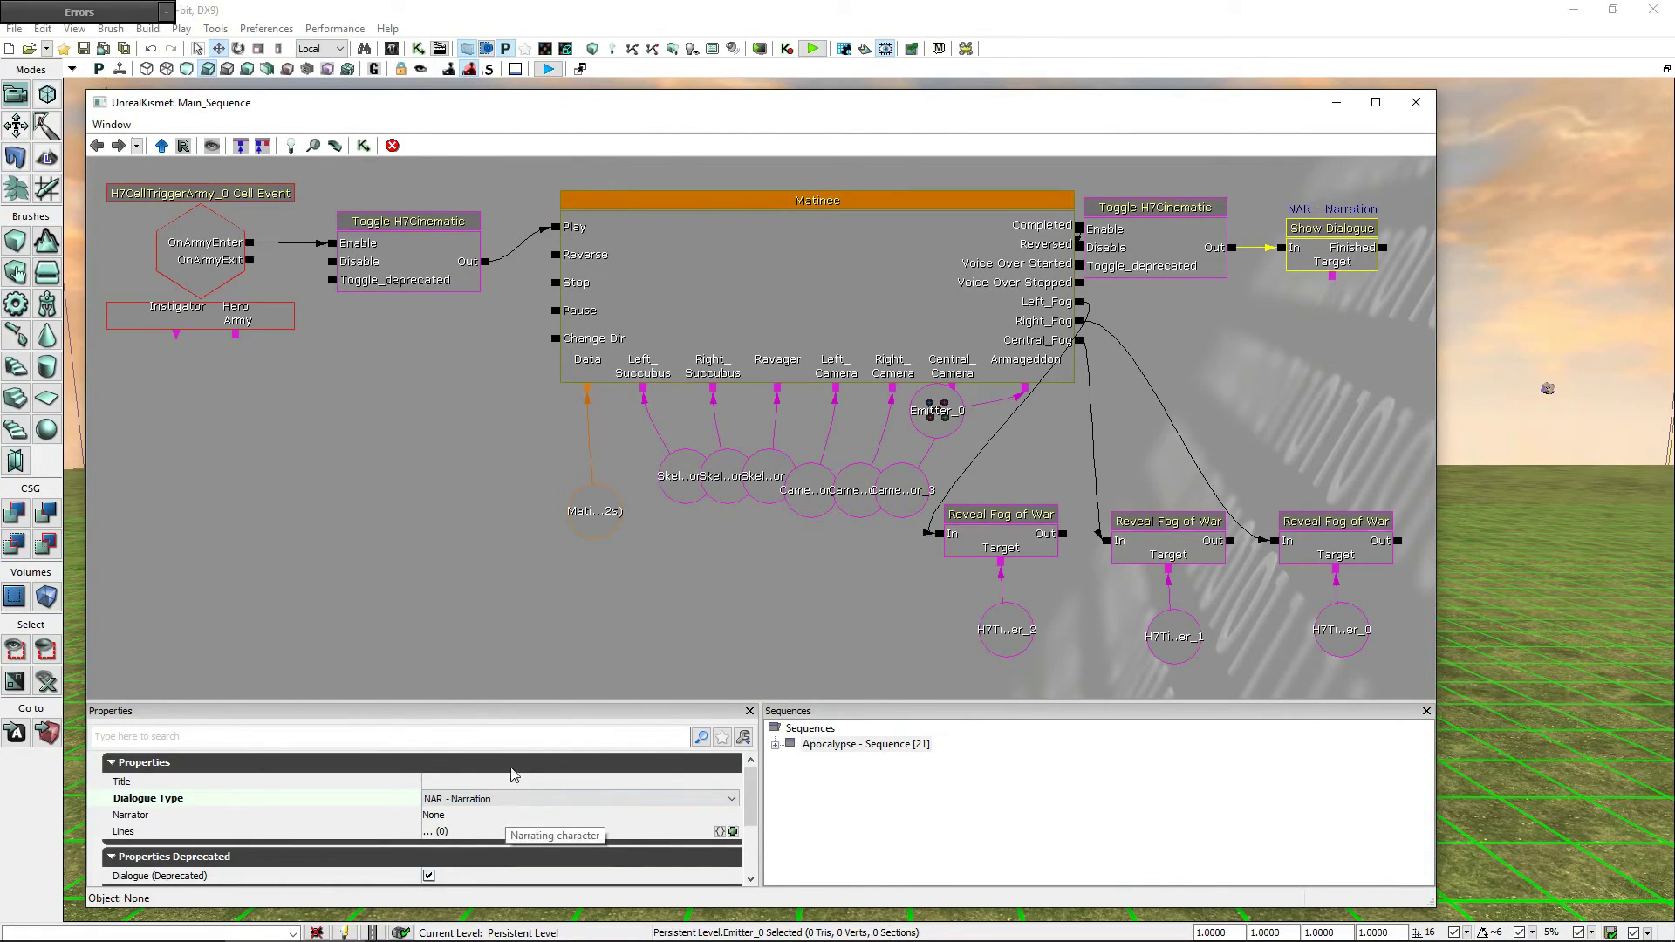
pyautogui.click(390, 49)
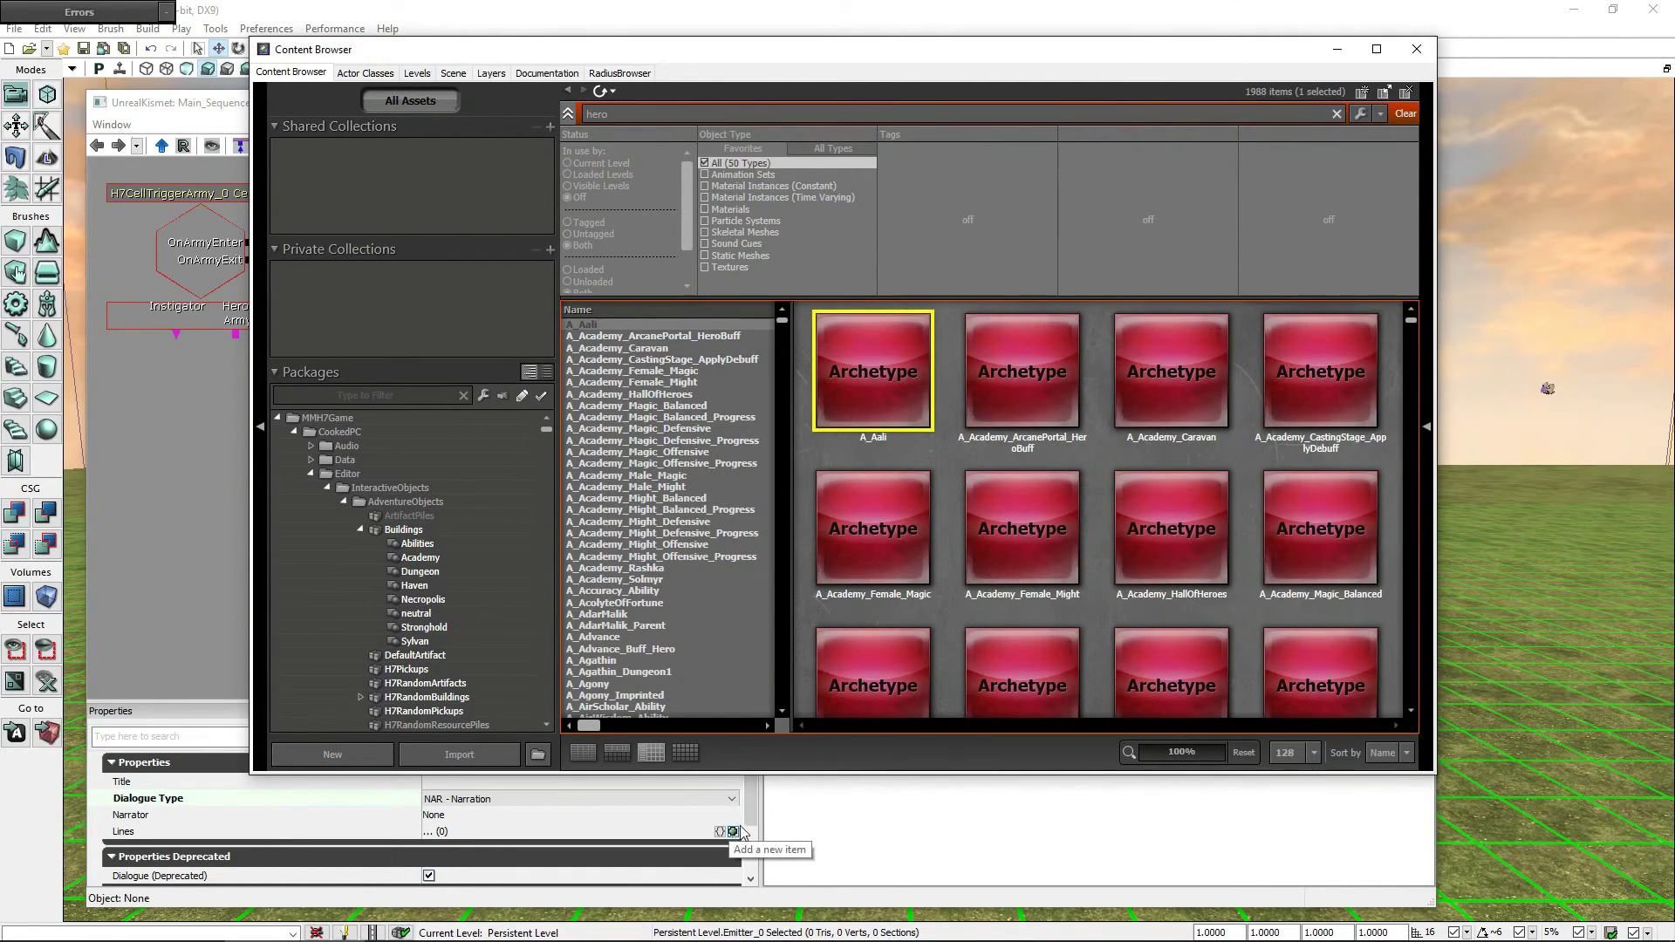
pyautogui.click(694, 816)
pyautogui.click(707, 815)
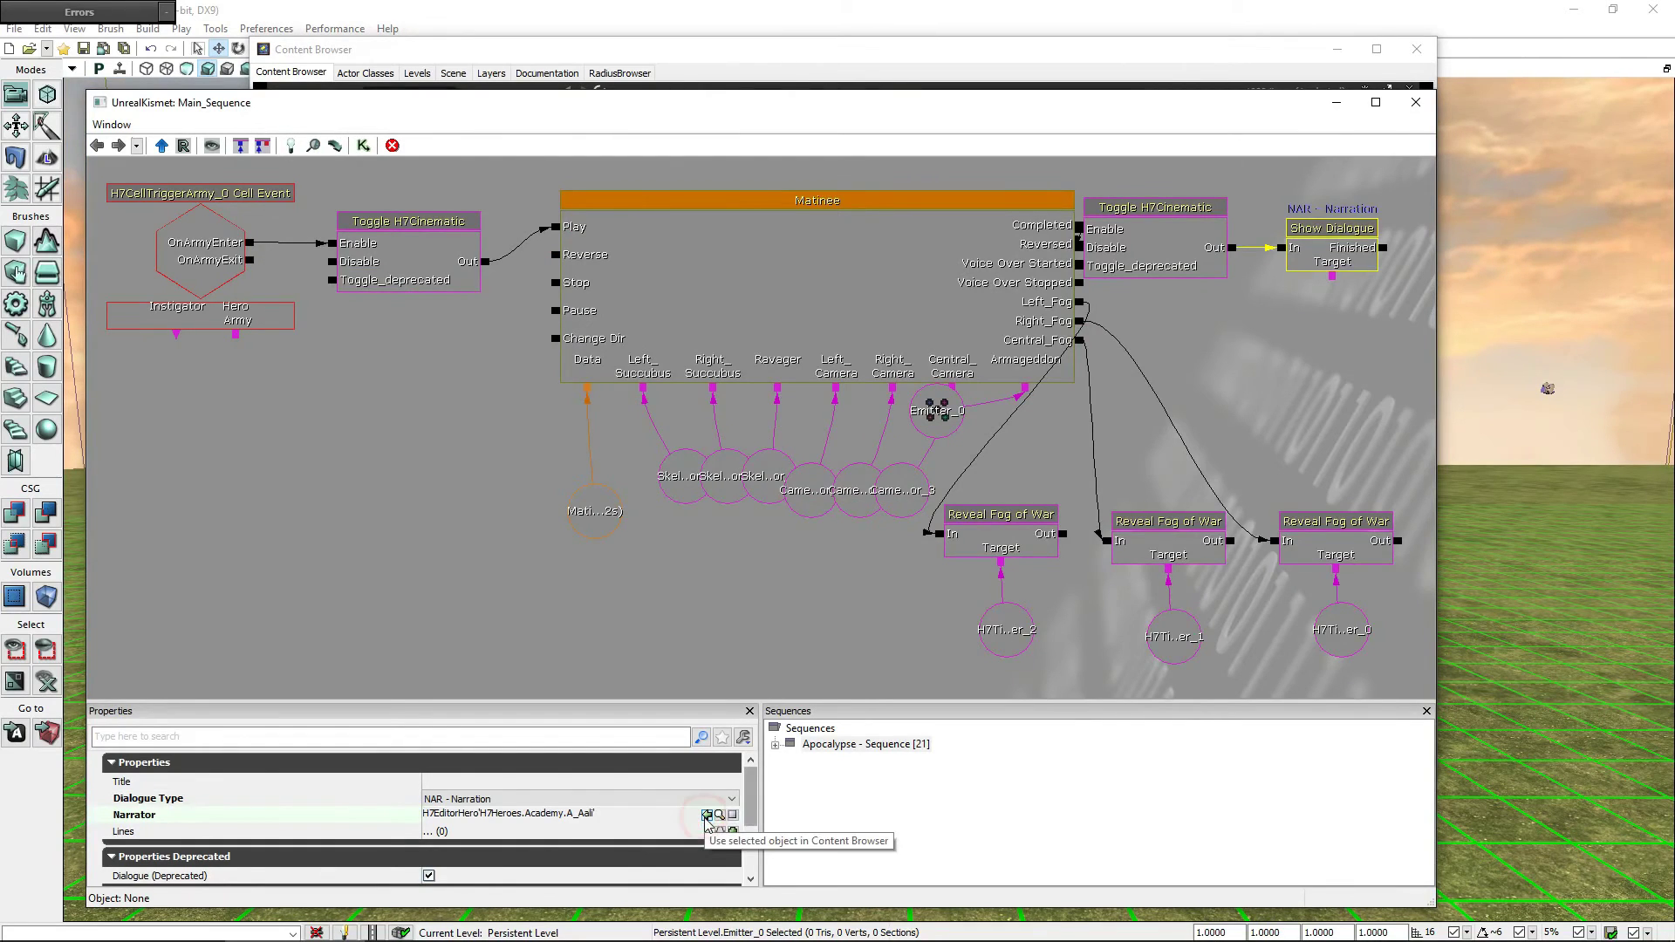
pyautogui.click(1415, 49)
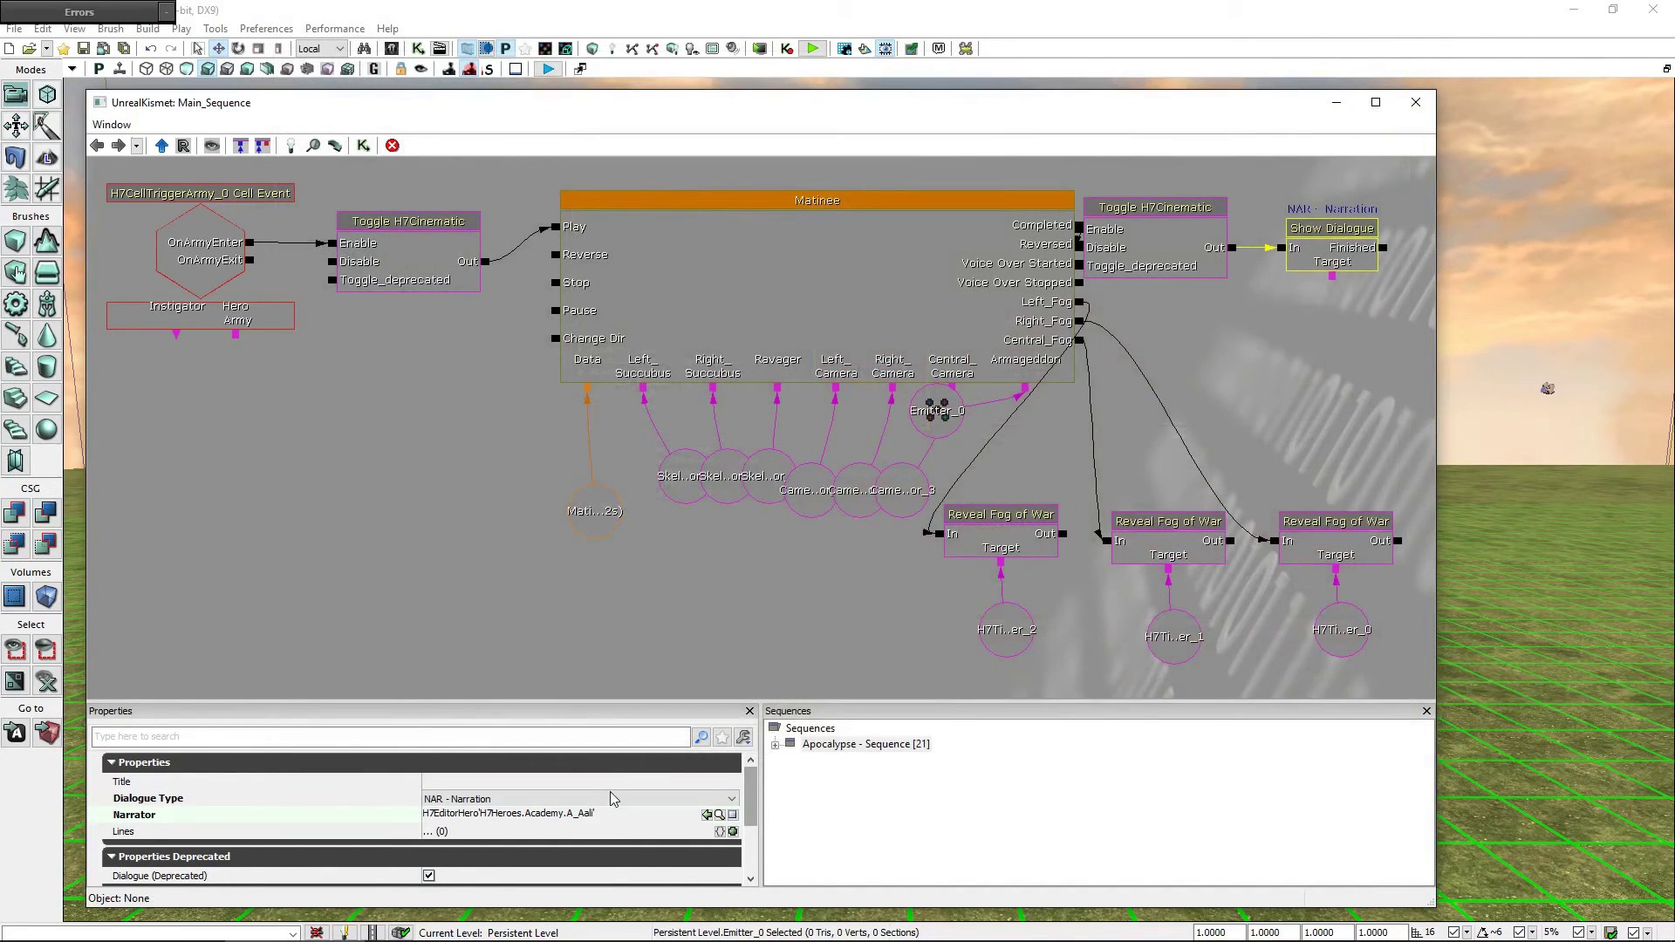
pyautogui.click(734, 832)
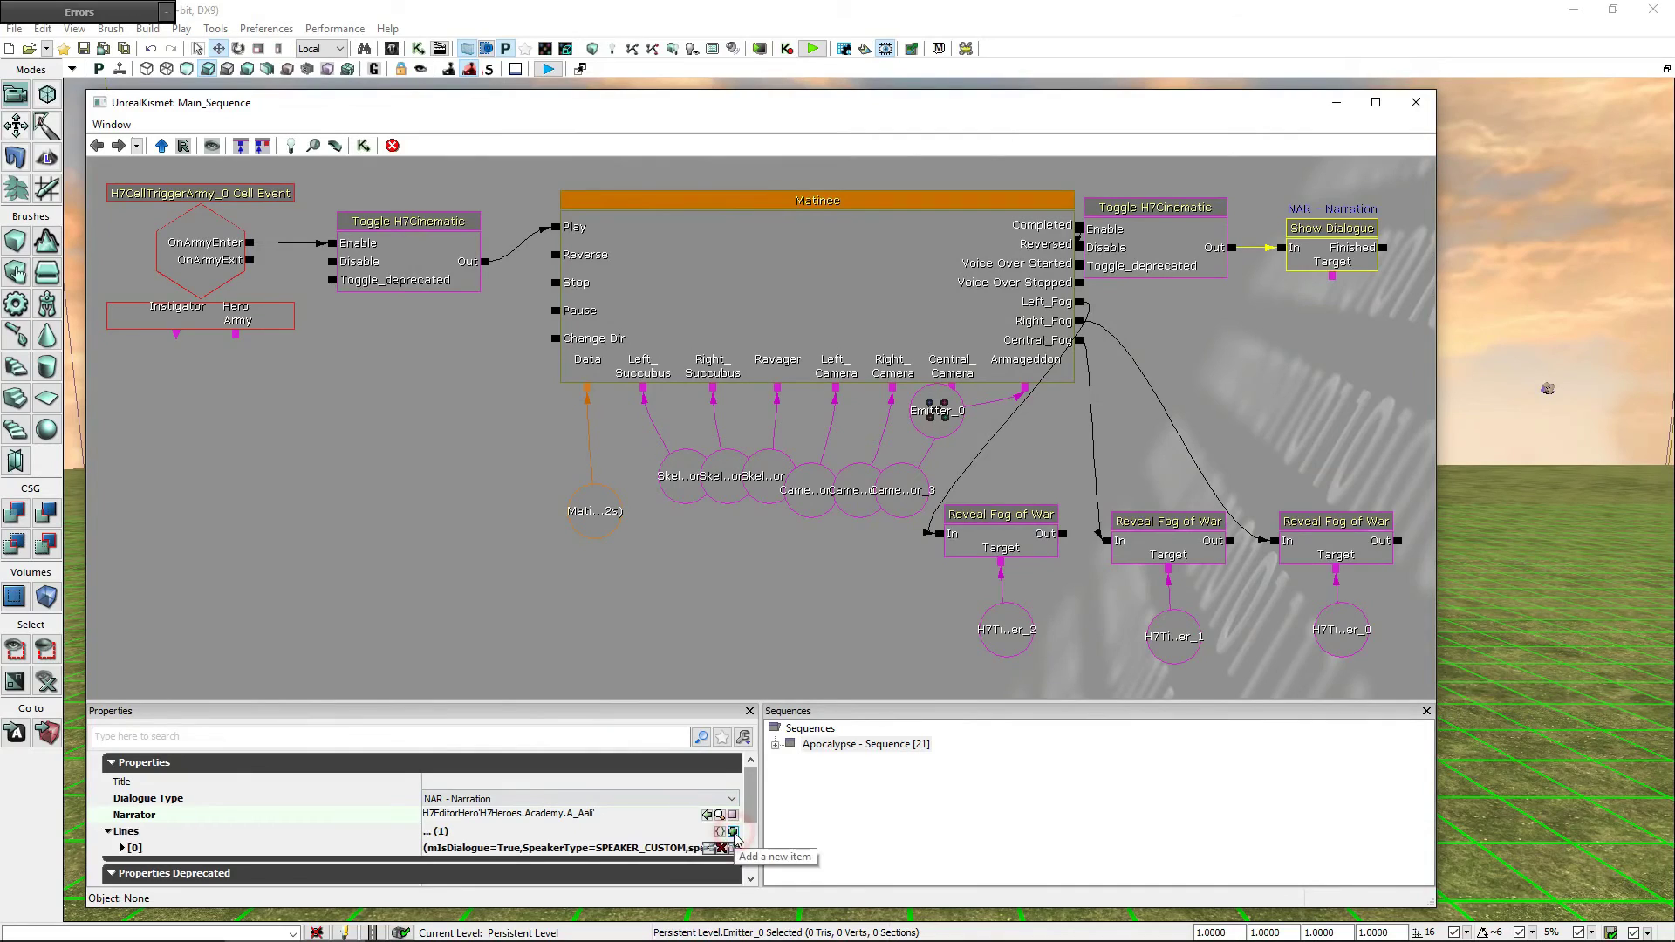
# - Uncheck Dialogue (Deprecated) on Lines [0] and enter 'The ancient demon has been awaken! Save your souls, run you fools!'
pyautogui.click(123, 848)
pyautogui.moveTo(750, 796); pyautogui.dragTo(475, 845)
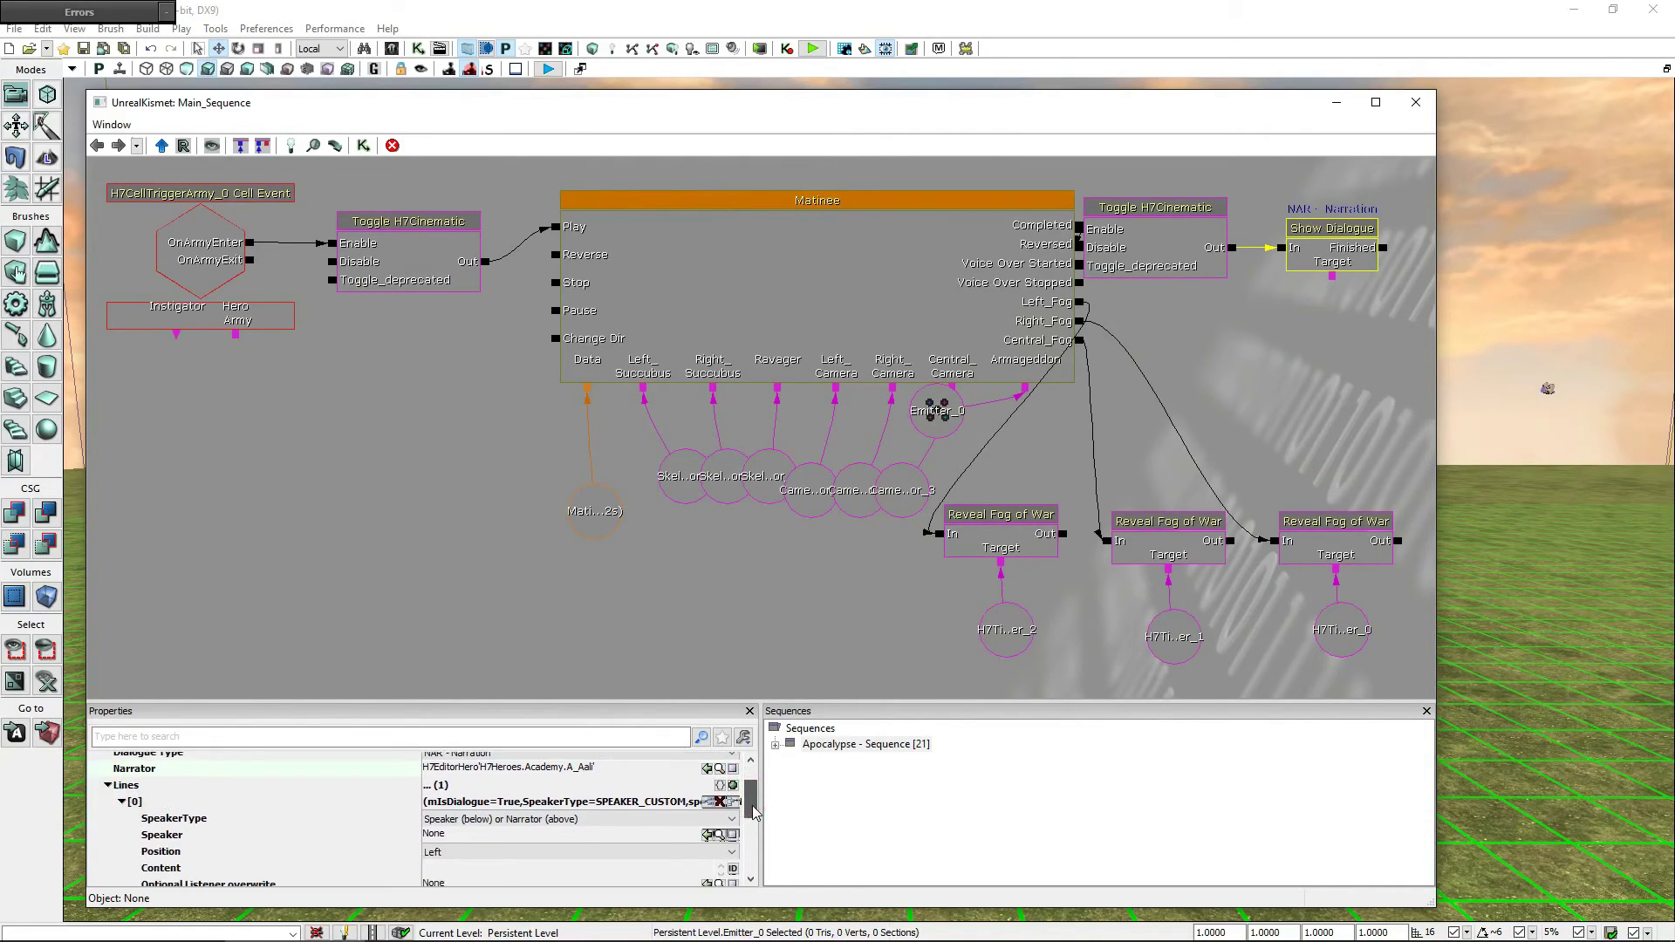
pyautogui.click(429, 850)
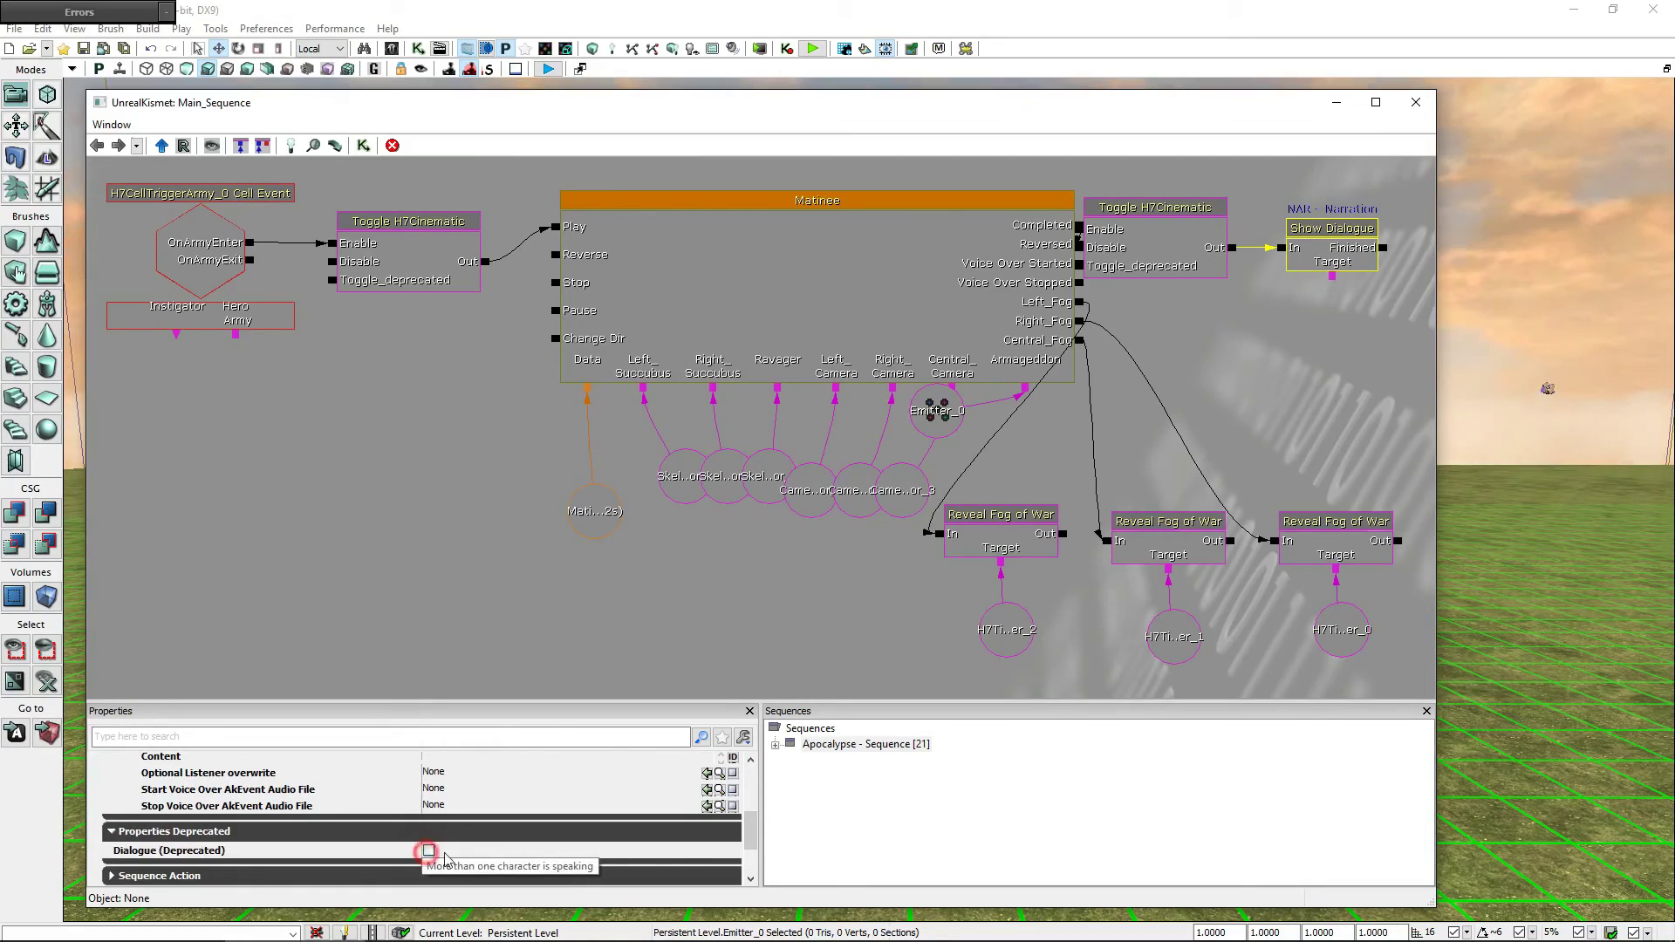
pyautogui.scroll(2, 724, 833)
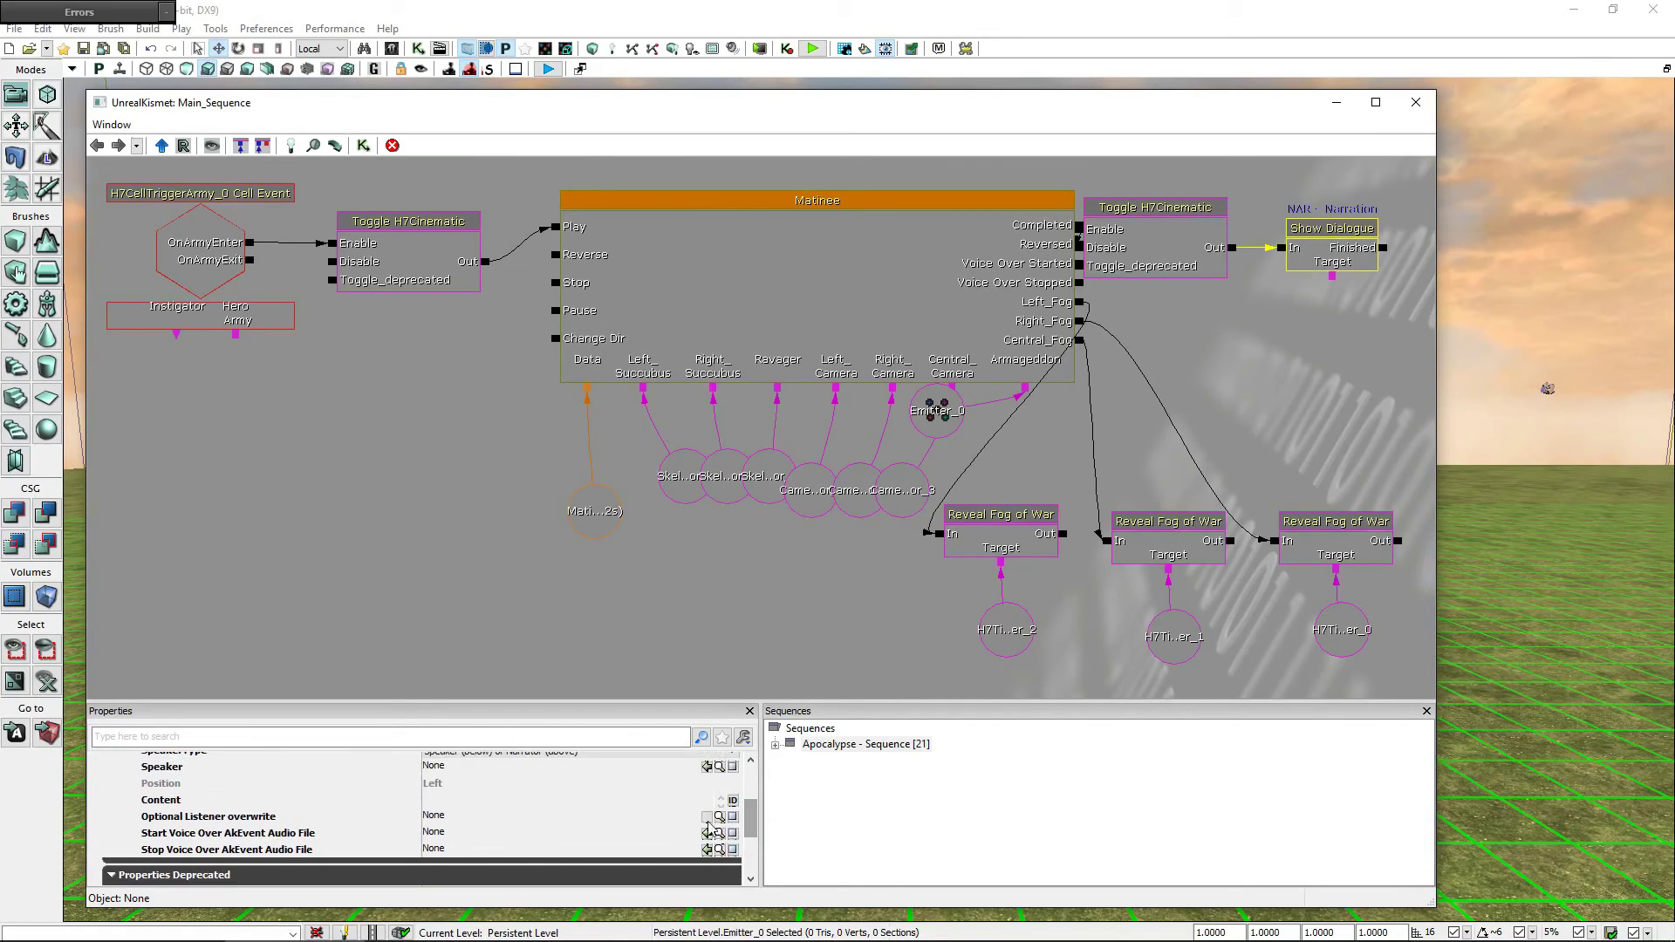
pyautogui.click(447, 799)
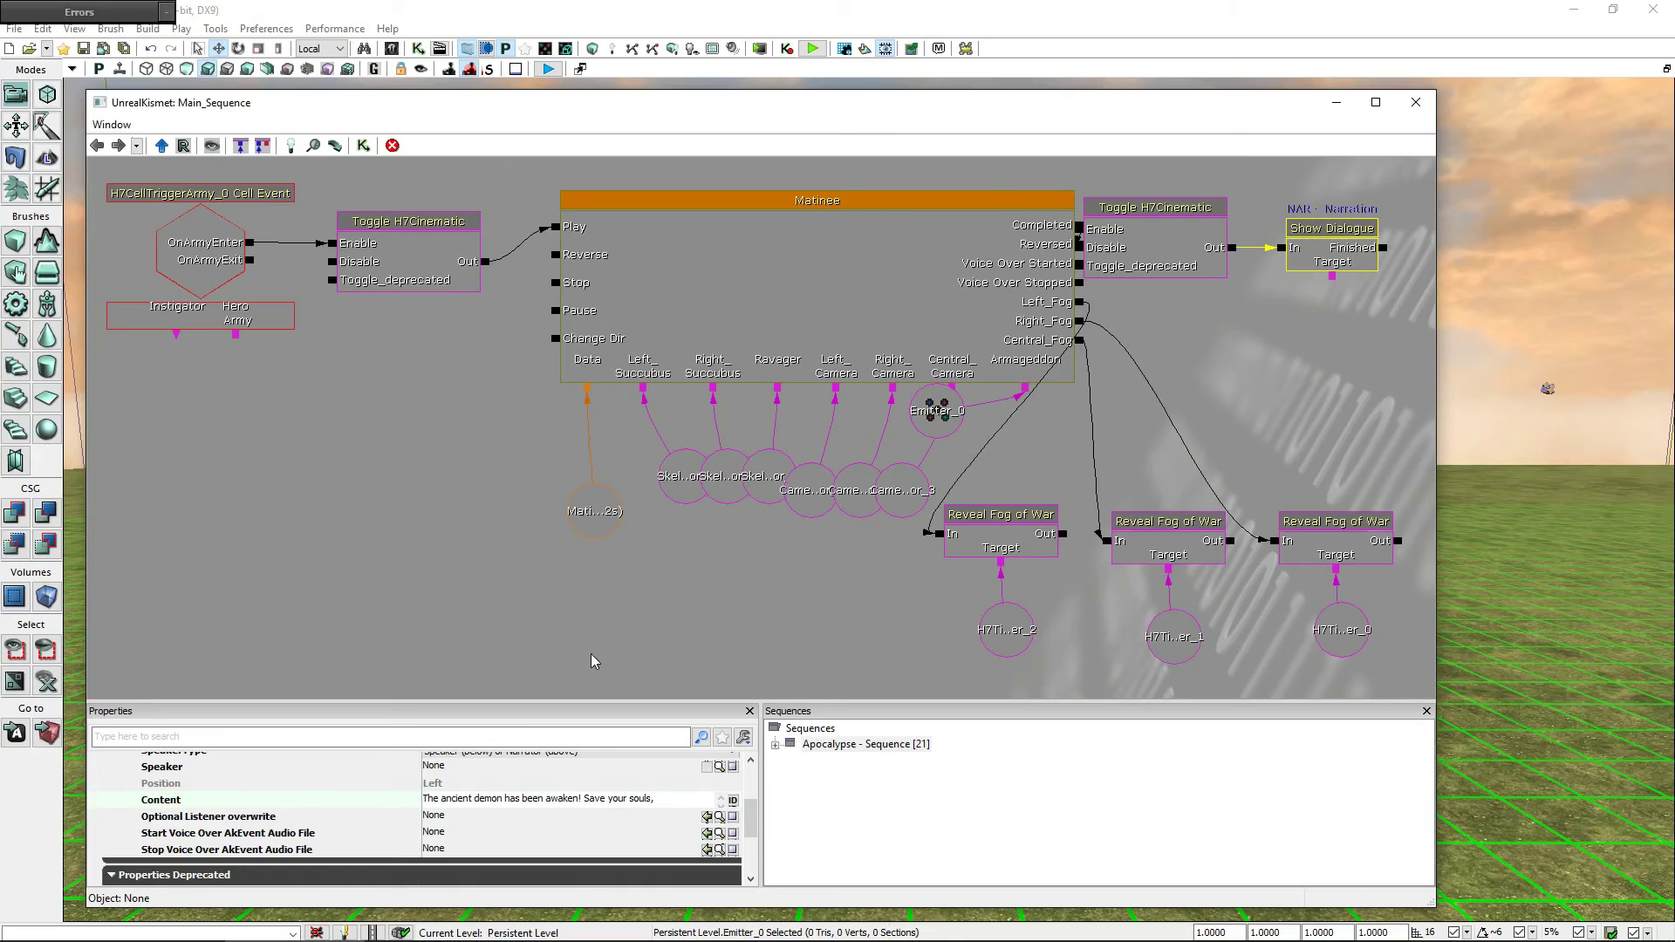
pyautogui.write(', run')
pyautogui.write(' you')
pyautogui.write(' fools')
pyautogui.write('!')
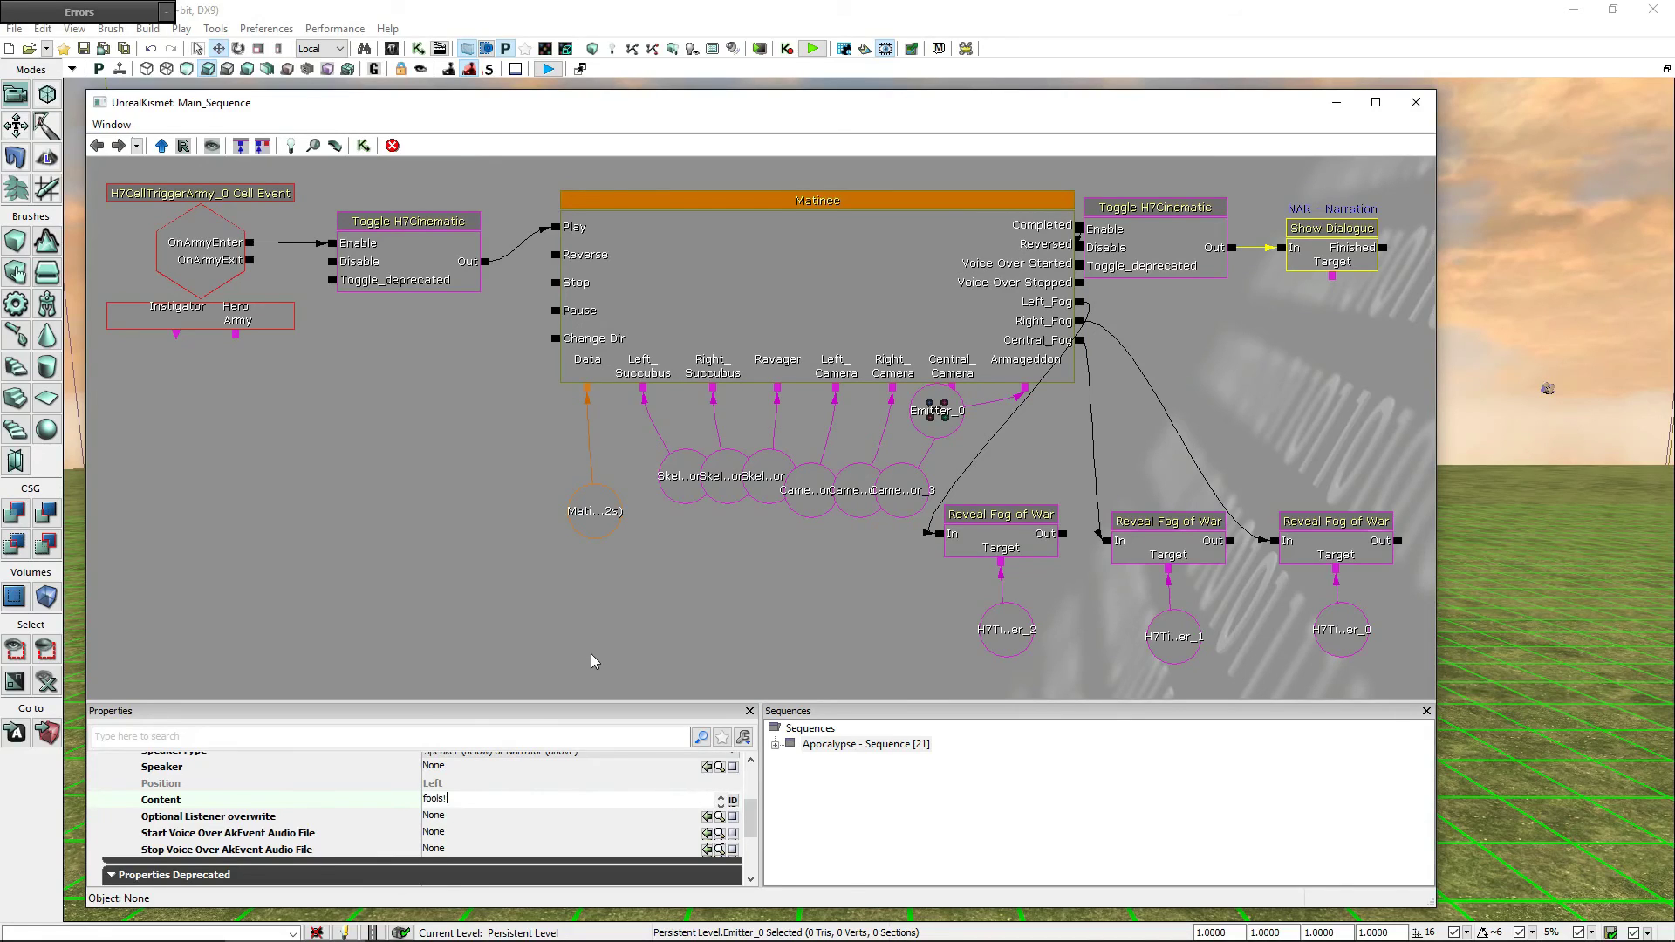
pyautogui.press('Return')
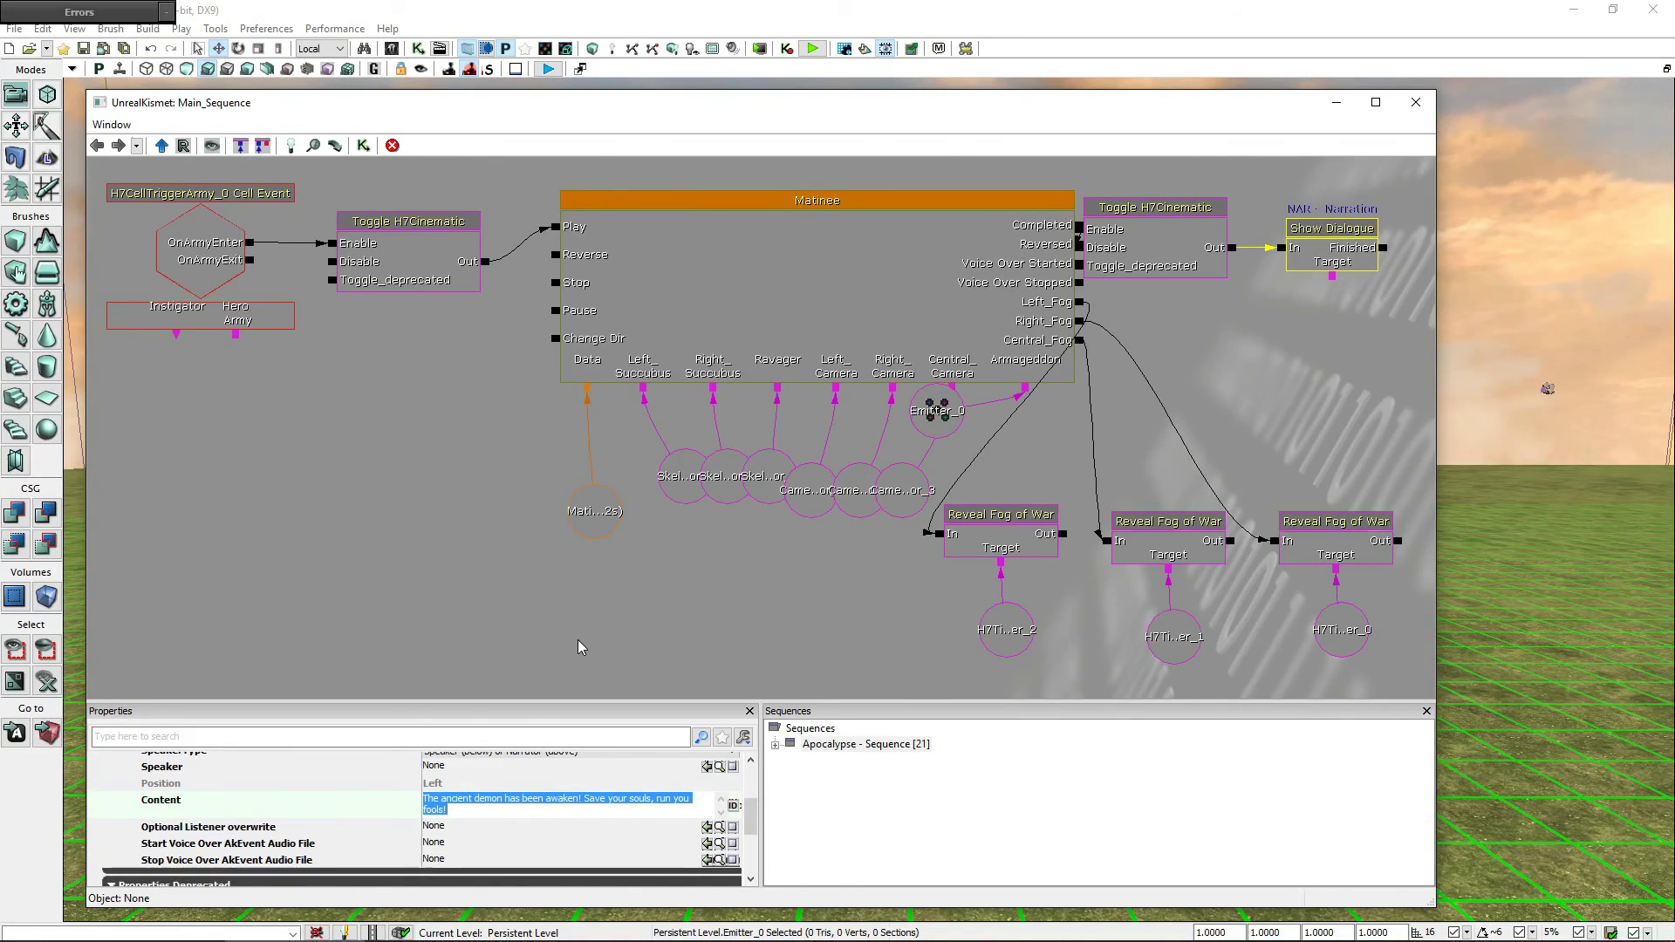
pyautogui.click(1261, 324)
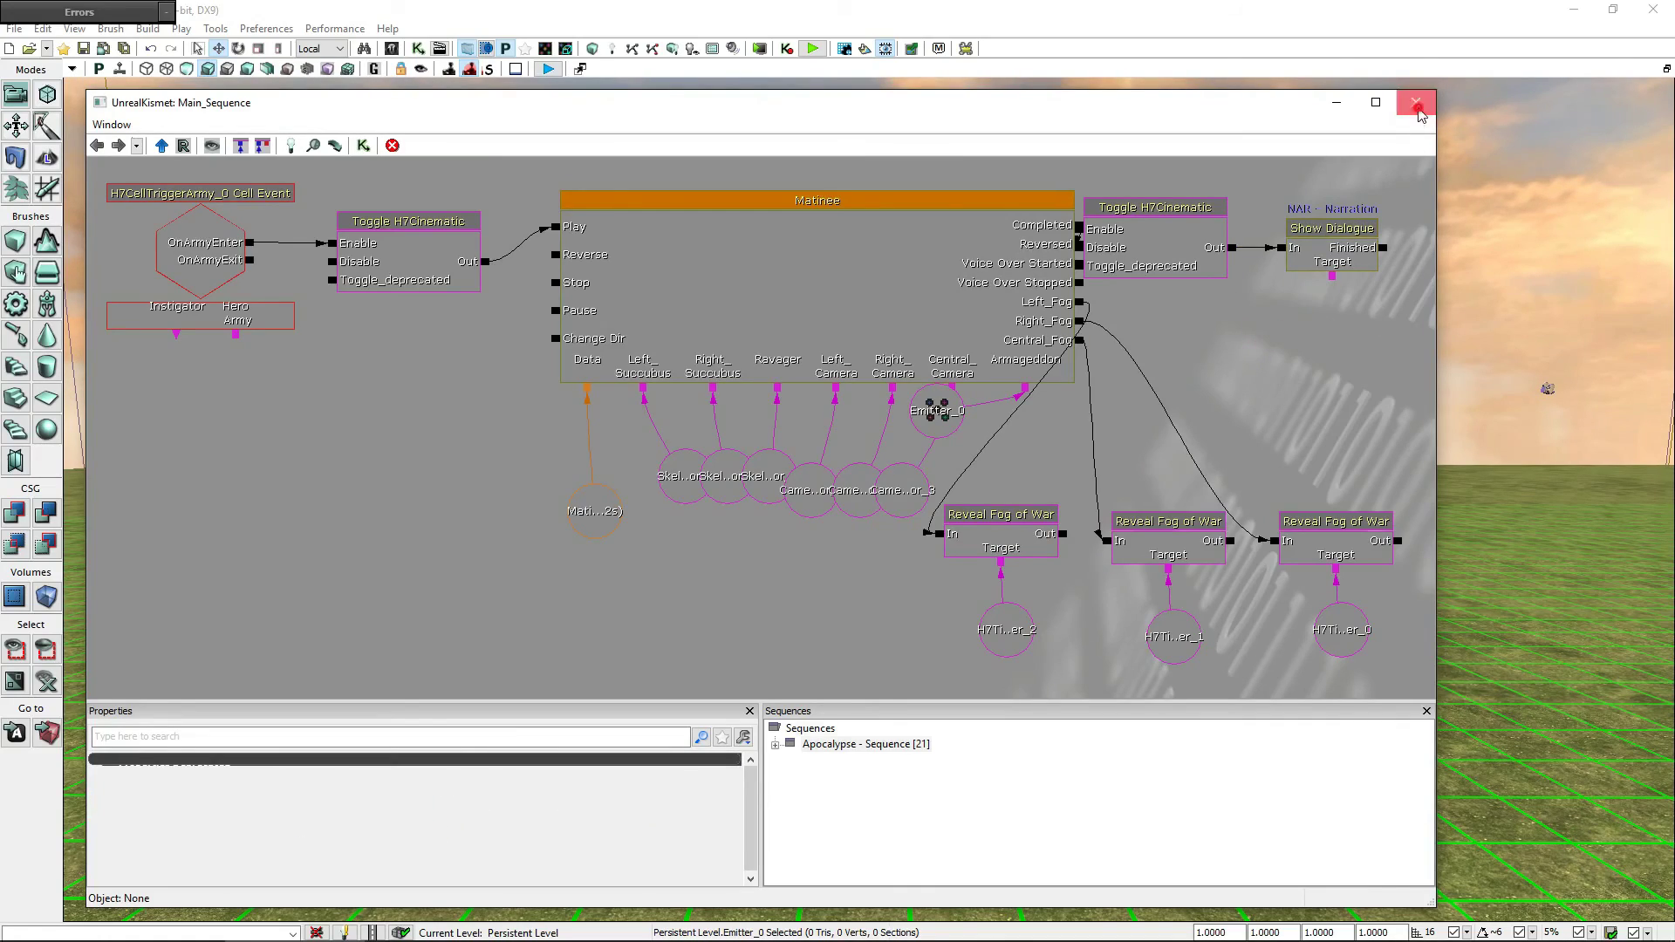
# - Close Kismet and save the Apocalypse map from the editor toolbar
pyautogui.click(1418, 105)
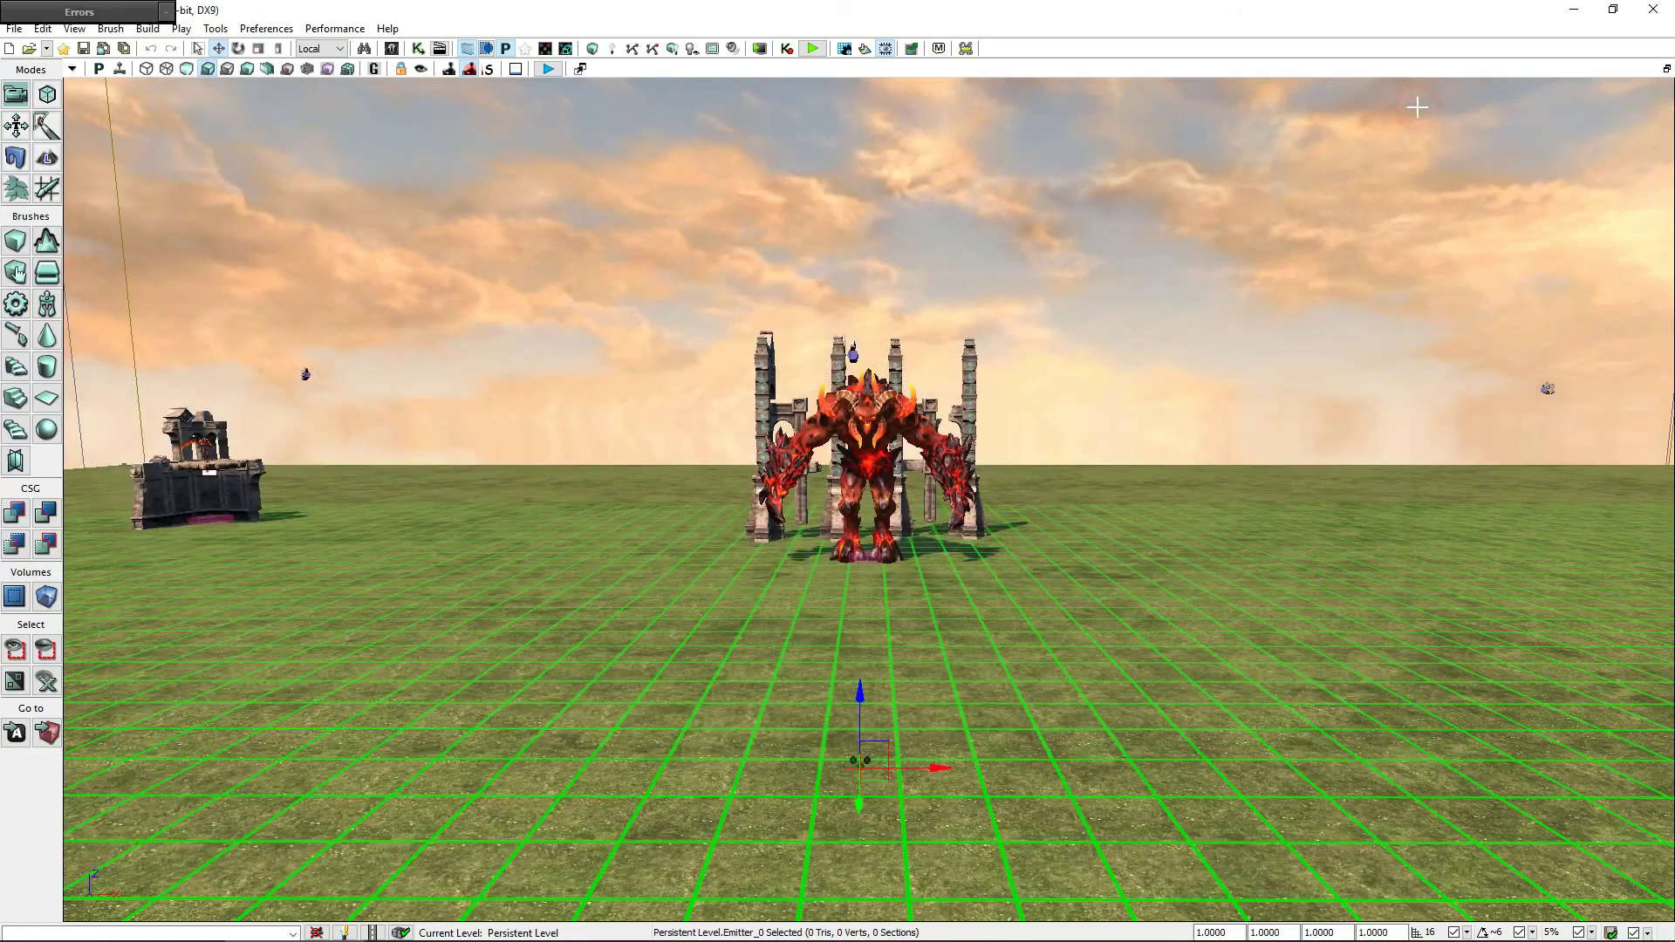
pyautogui.click(83, 48)
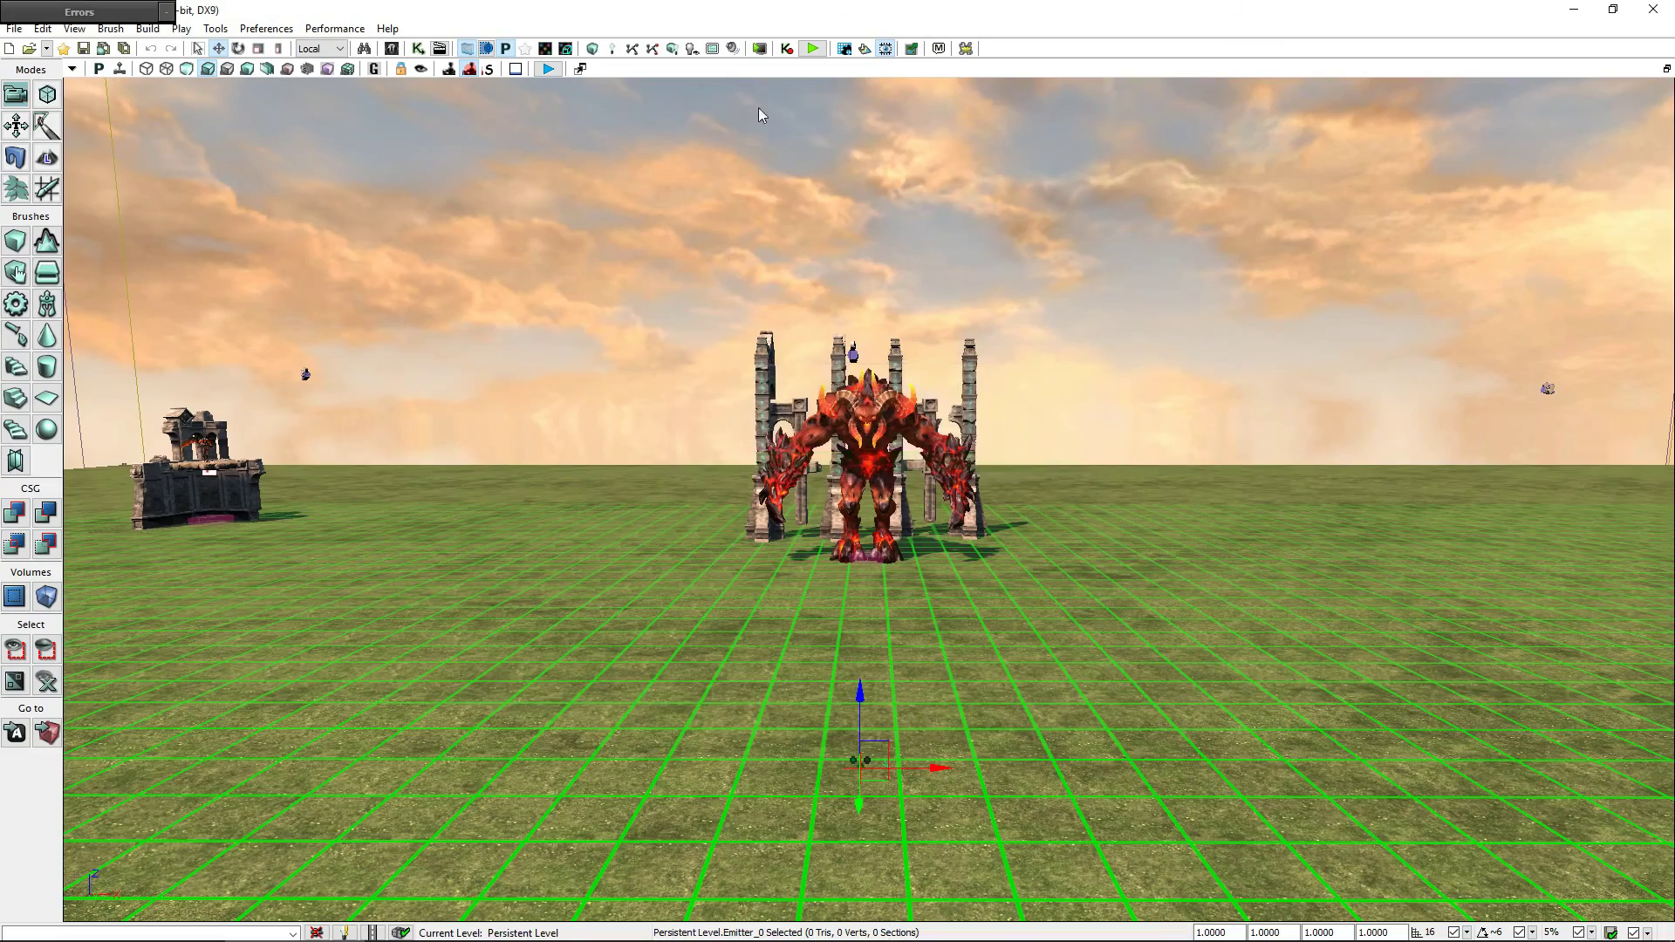